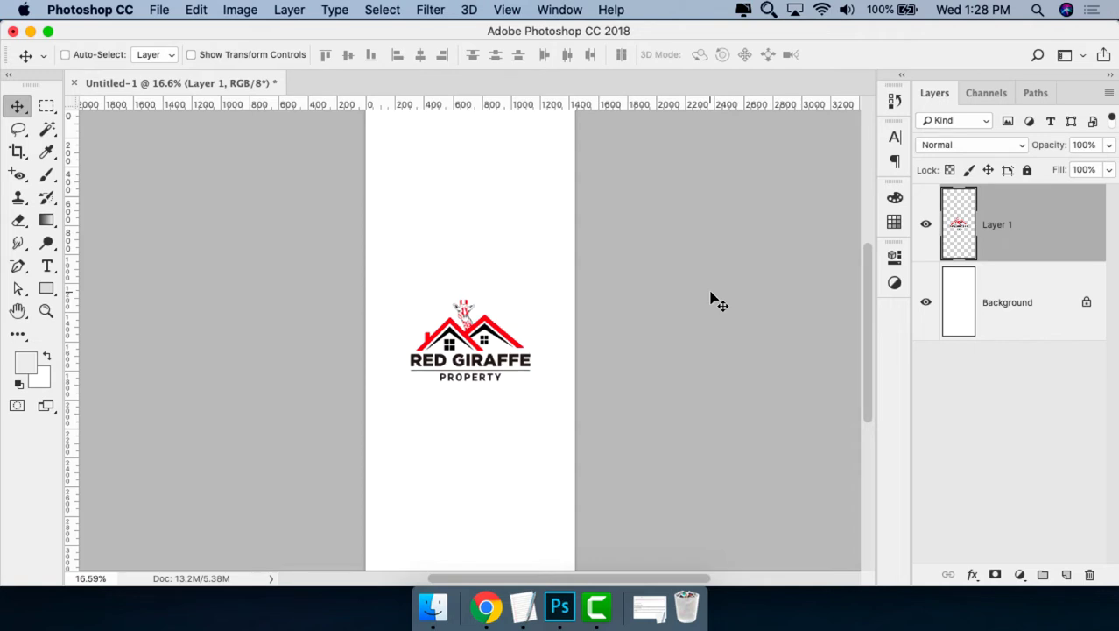
# Zoom out, select the whole canvas, and apply a Free Transform to the logo.
pyautogui.press('super+minus')
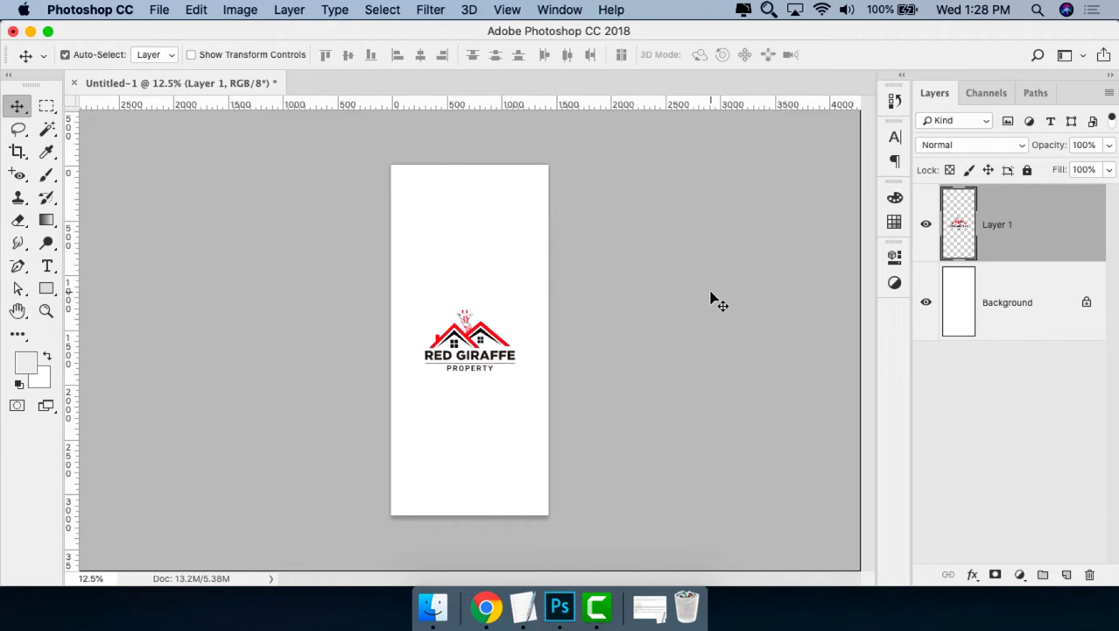
pyautogui.hotkey('ctrl', 'a')
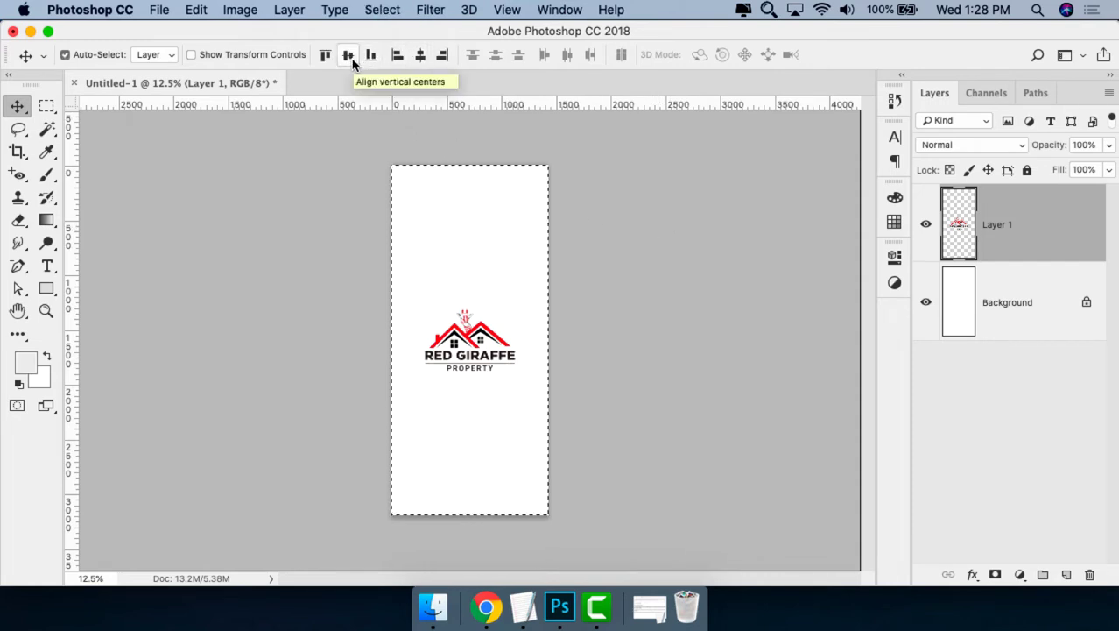
pyautogui.hotkey('ctrl', 'd')
pyautogui.hotkey('ctrl', 't')
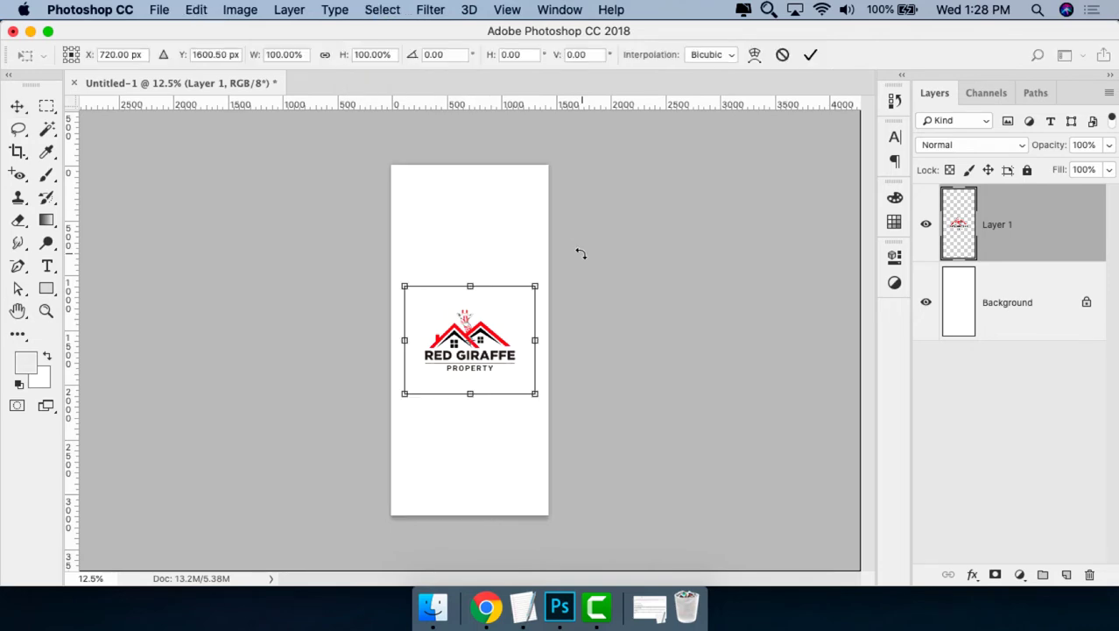
pyautogui.press('Return')
# Zoom in on the logo and hide the white Background layer.
pyautogui.press('z')
pyautogui.moveTo(494, 289); pyautogui.dragTo(349, 400)
pyautogui.moveTo(259, 230); pyautogui.dragTo(653, 501)
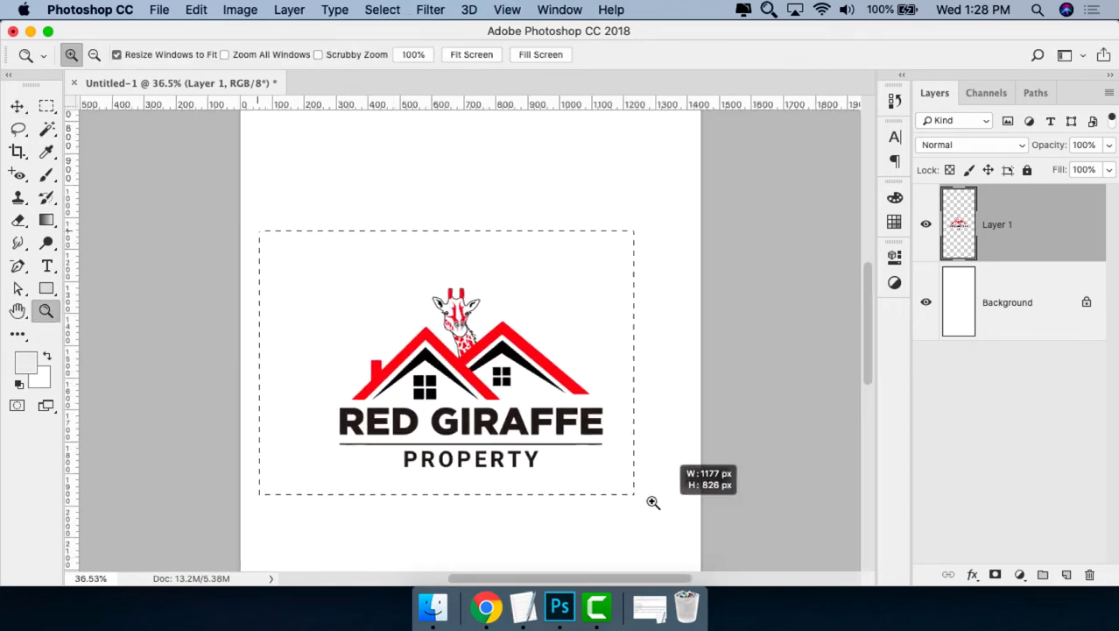
pyautogui.click(926, 302)
# Apply another Free Transform to the logo, then zoom back out slightly.
pyautogui.hotkey('ctrl', 't')
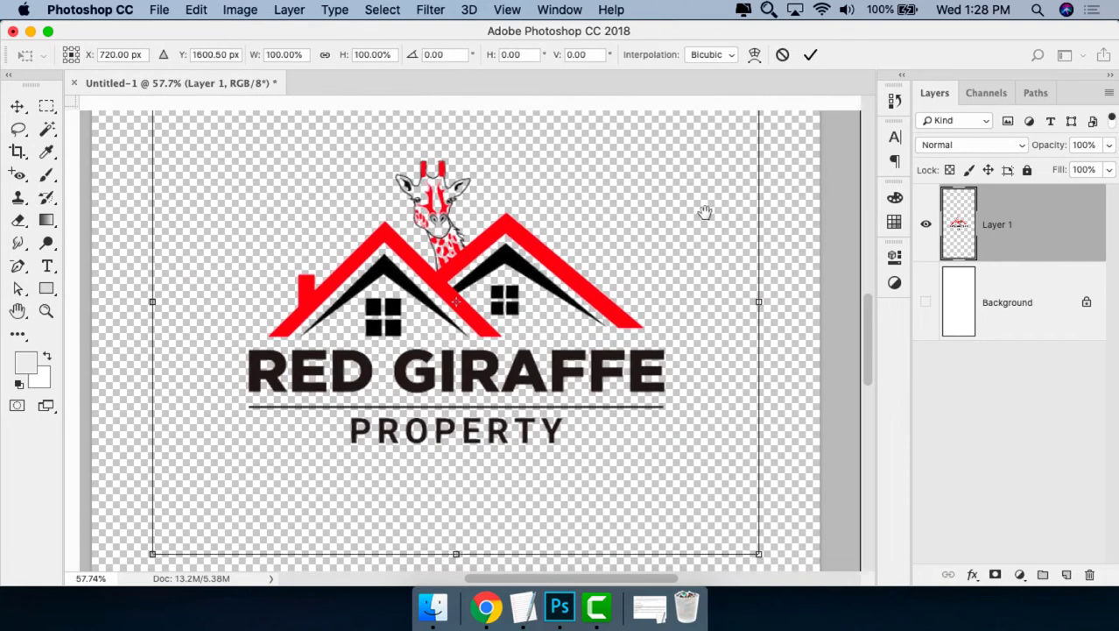
pyautogui.scroll(-2, 705, 212)
pyautogui.press('Return')
pyautogui.hotkey('ctrl', 'r')
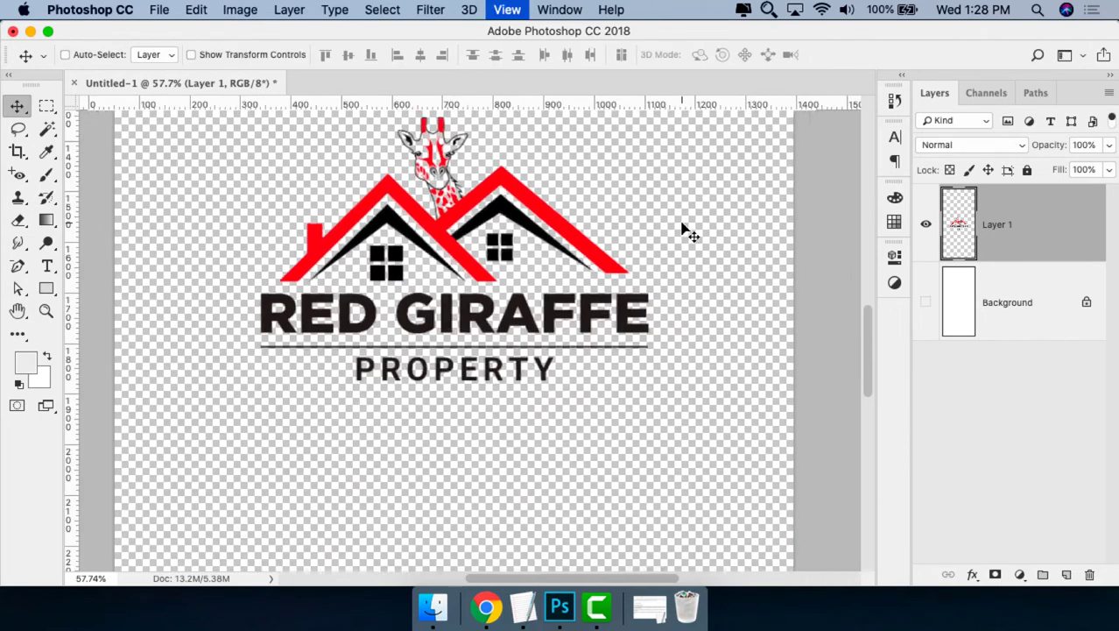
pyautogui.hotkey('ctrl', '-')
pyautogui.scroll(2, 644, 263)
# Draw and fine-tune a rectangular marquee around the logo.
pyautogui.press('m')
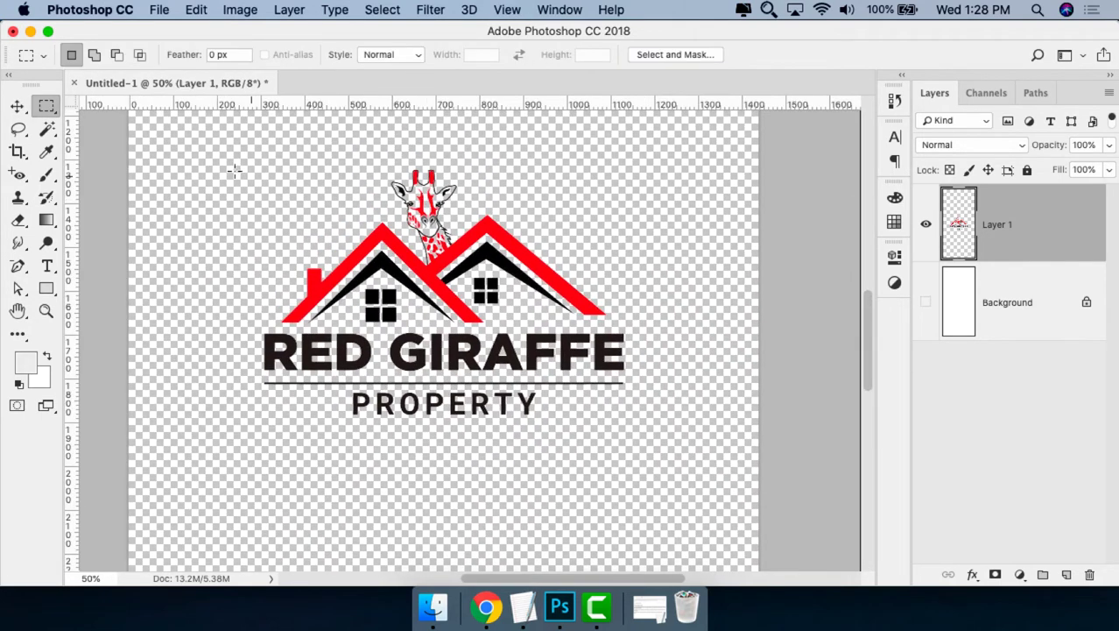
pyautogui.moveTo(237, 167); pyautogui.dragTo(637, 425)
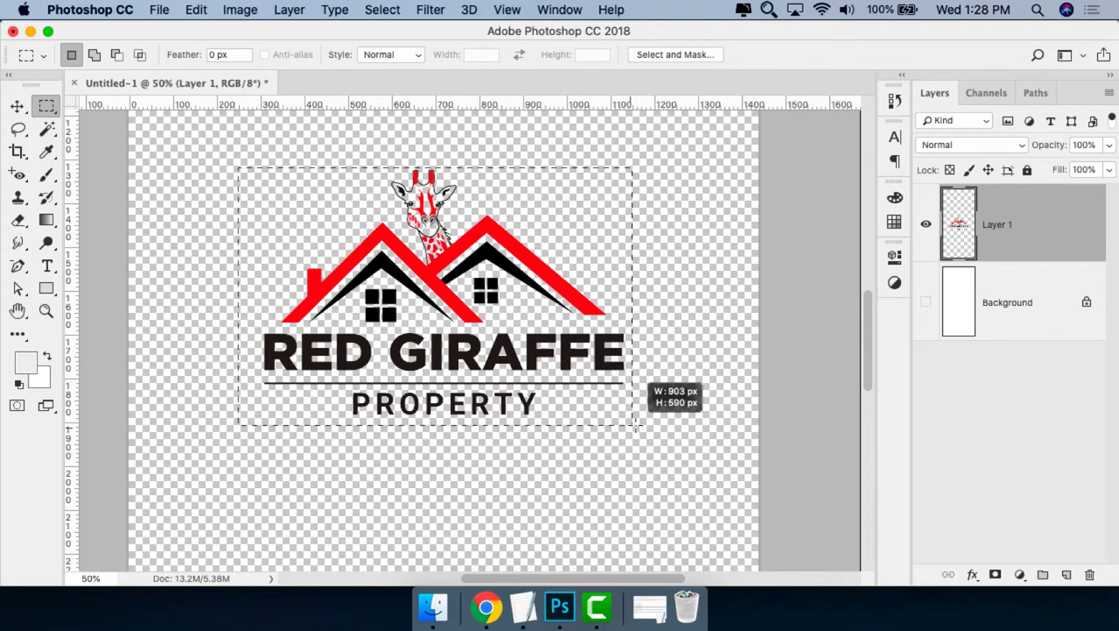
pyautogui.moveTo(637, 425); pyautogui.dragTo(627, 431)
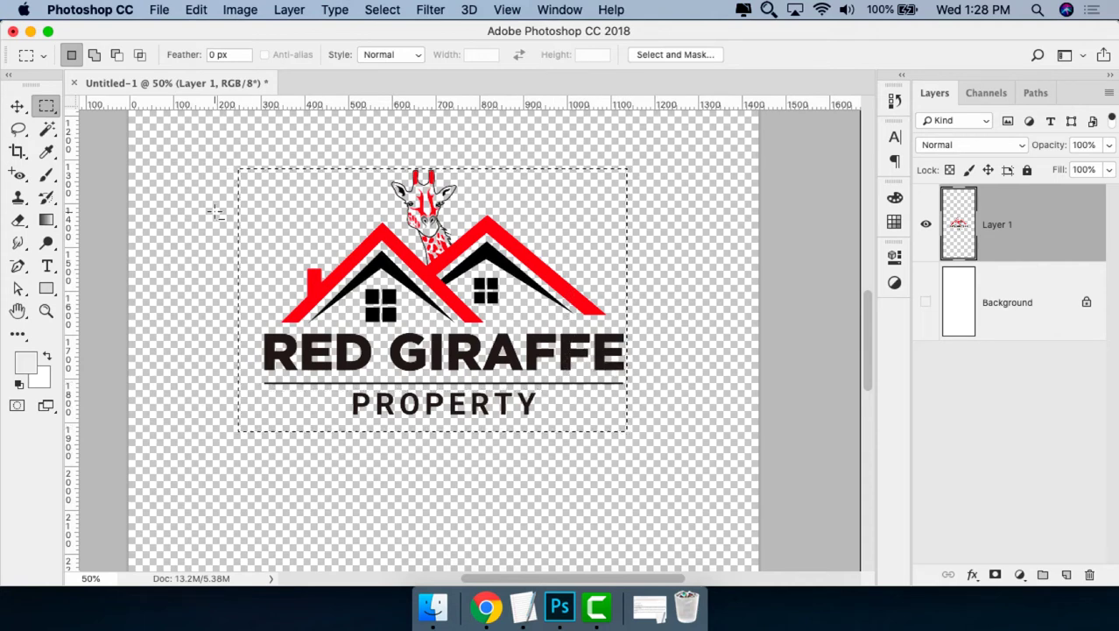
pyautogui.moveTo(207, 145); pyautogui.dragTo(260, 489)
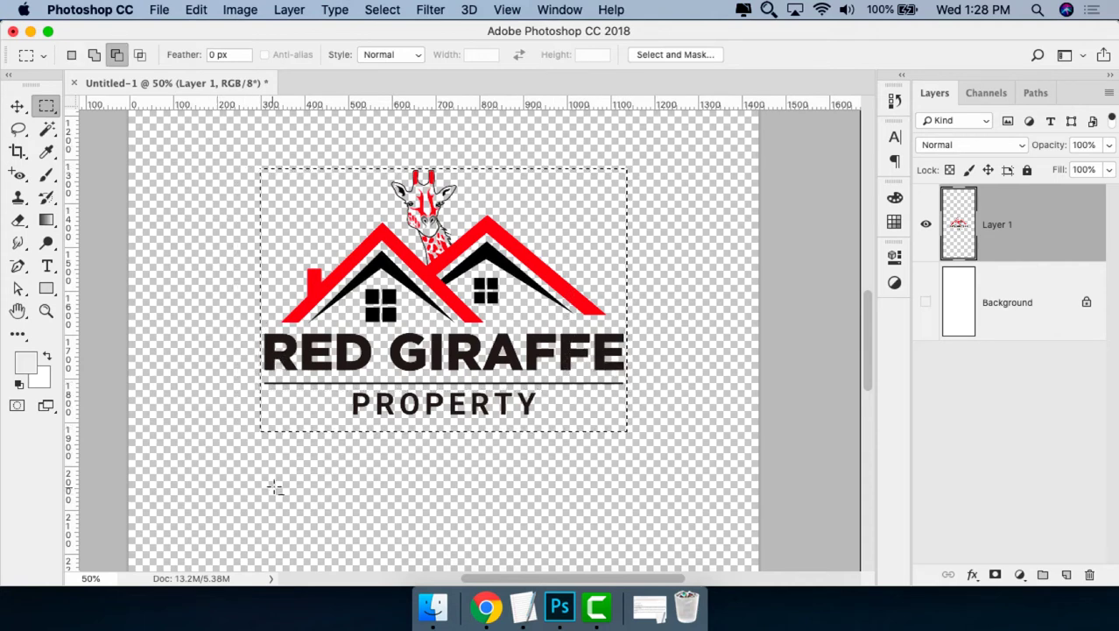
pyautogui.moveTo(473, 306); pyautogui.dragTo(473, 299)
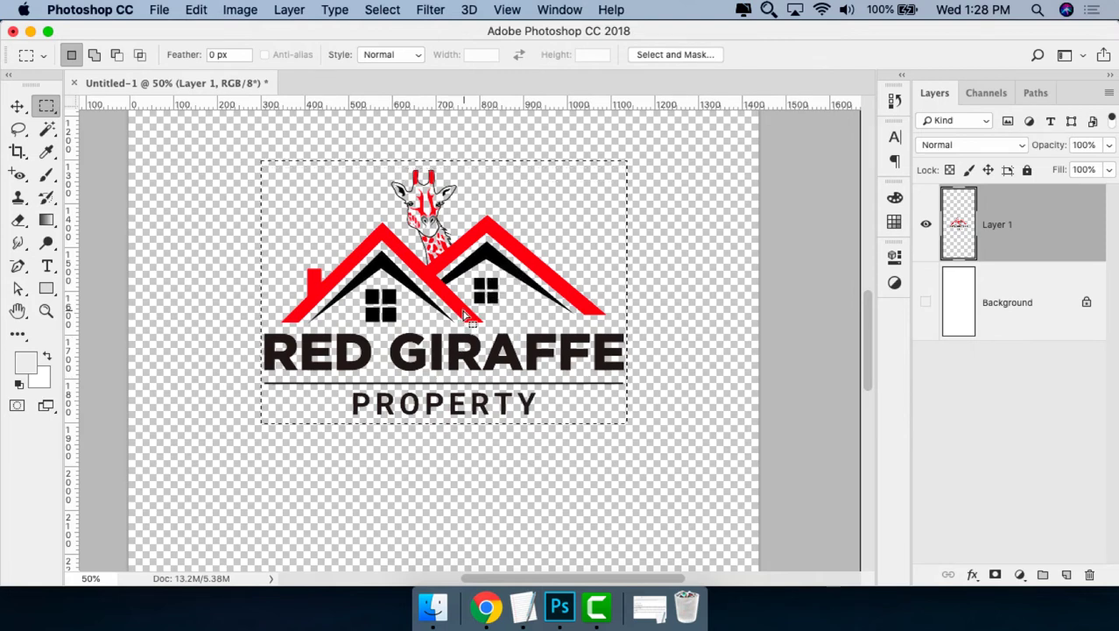
pyautogui.hotkey('shift', 'Down')
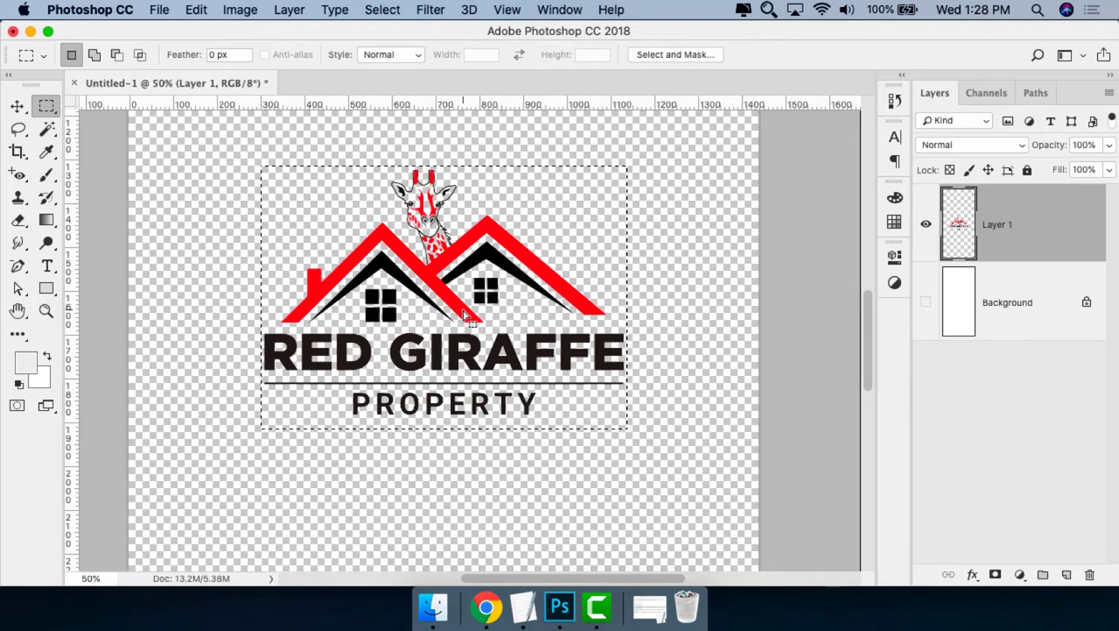
pyautogui.moveTo(467, 317); pyautogui.dragTo(467, 315)
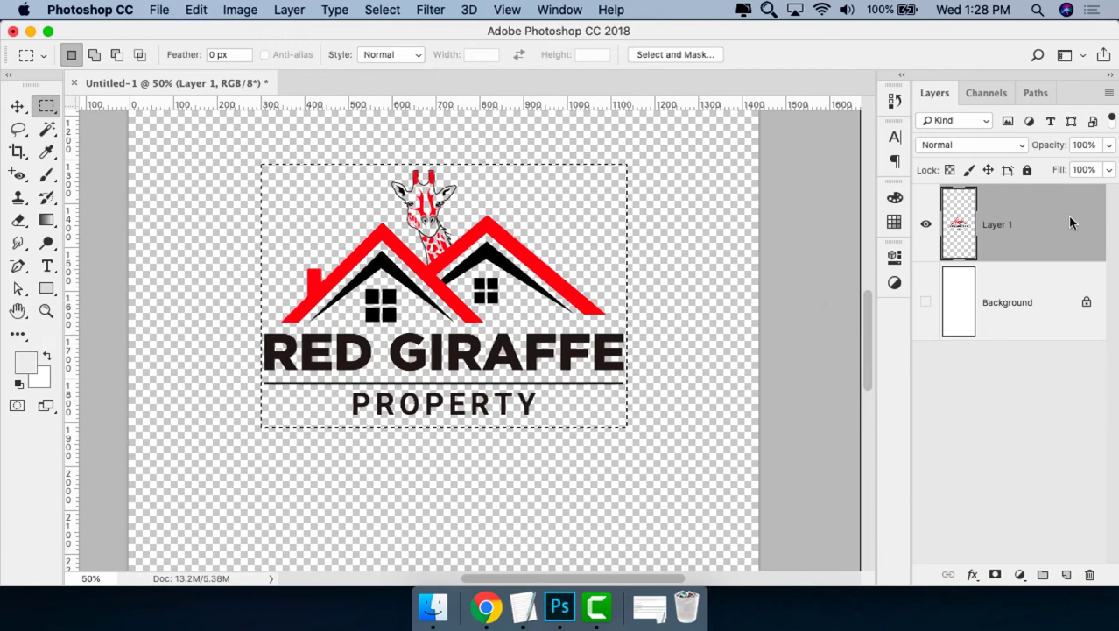
# Copy the selected logo to Layer 2, delete Layer 1, and show the Background again.
pyautogui.press('super+j')
pyautogui.click(977, 306)
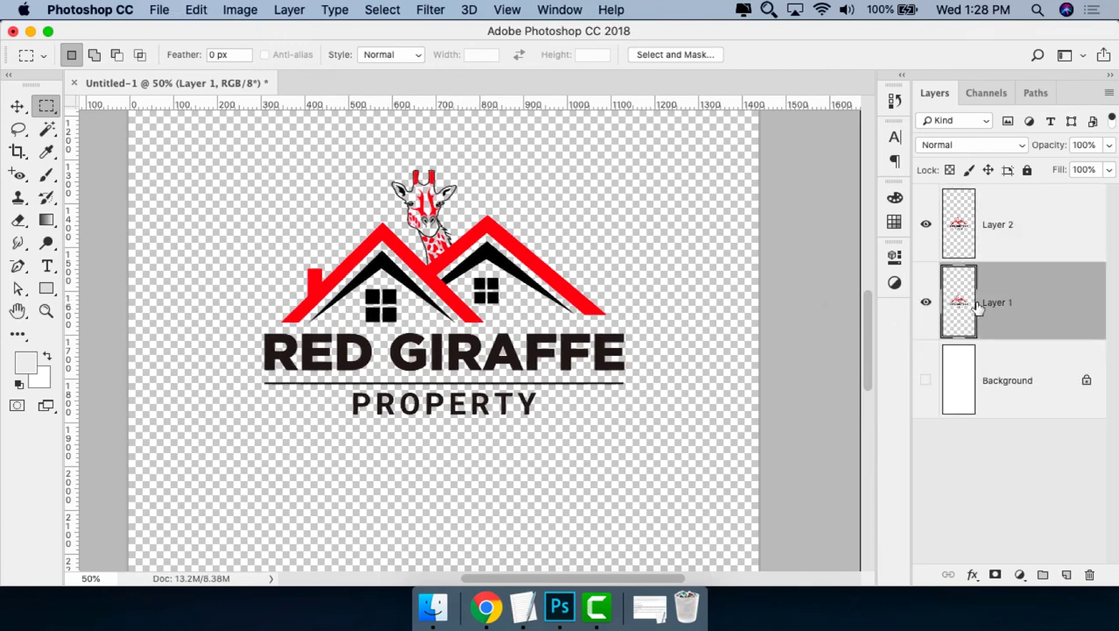
pyautogui.press('Delete')
pyautogui.press('v')
pyautogui.press('super+0')
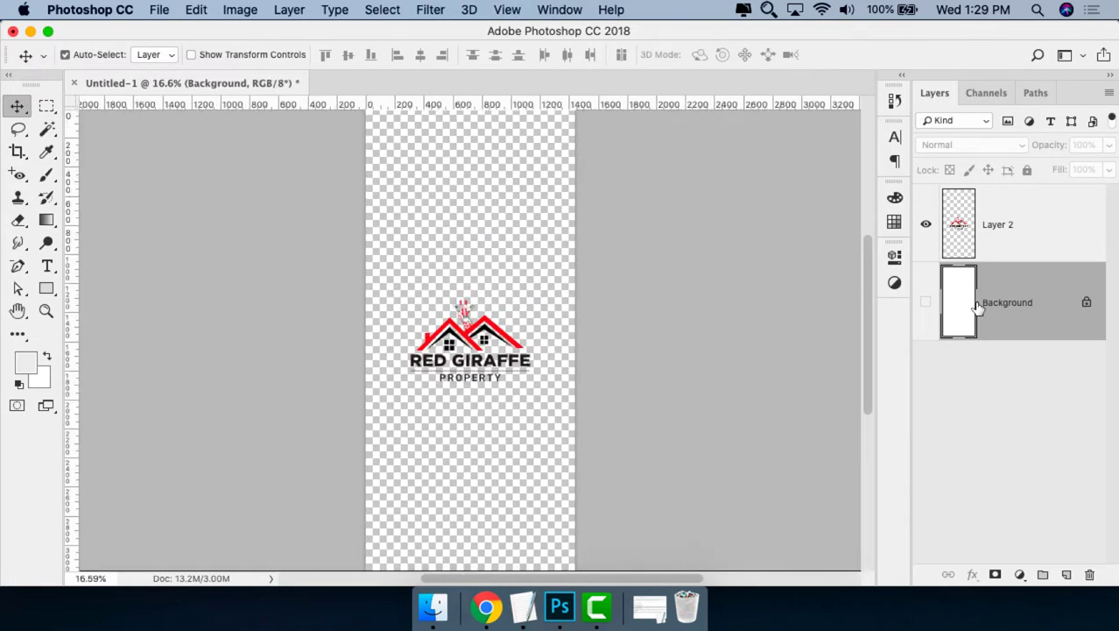
pyautogui.click(926, 302)
# Centre Layer 2's logo vertically on the canvas and deselect.
pyautogui.click(1006, 207)
pyautogui.press('super+a')
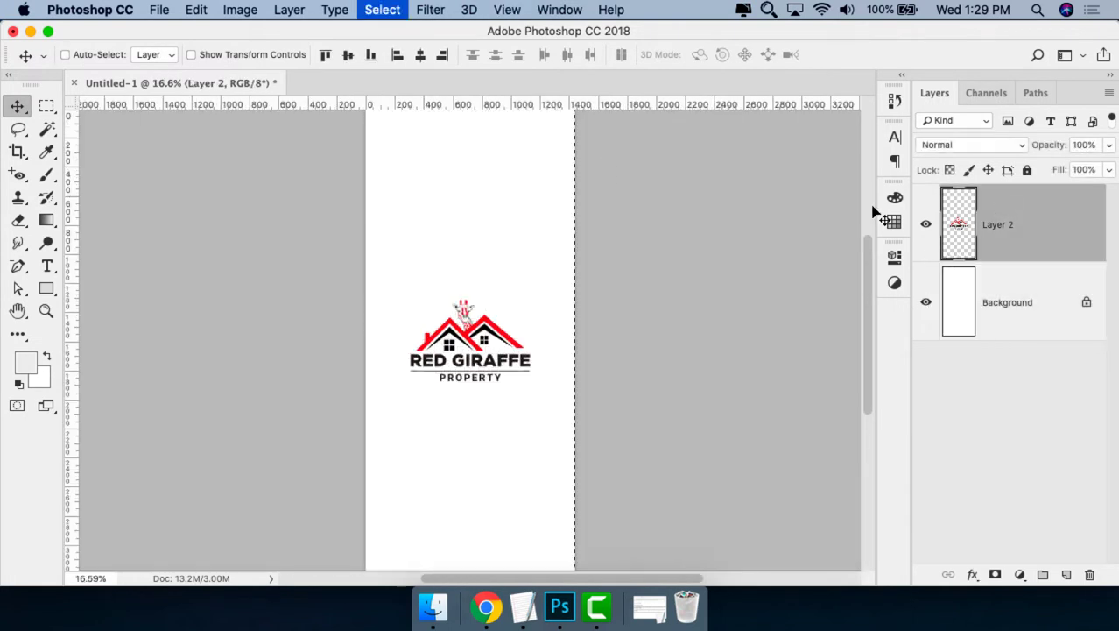
pyautogui.click(348, 54)
pyautogui.press('super+d')
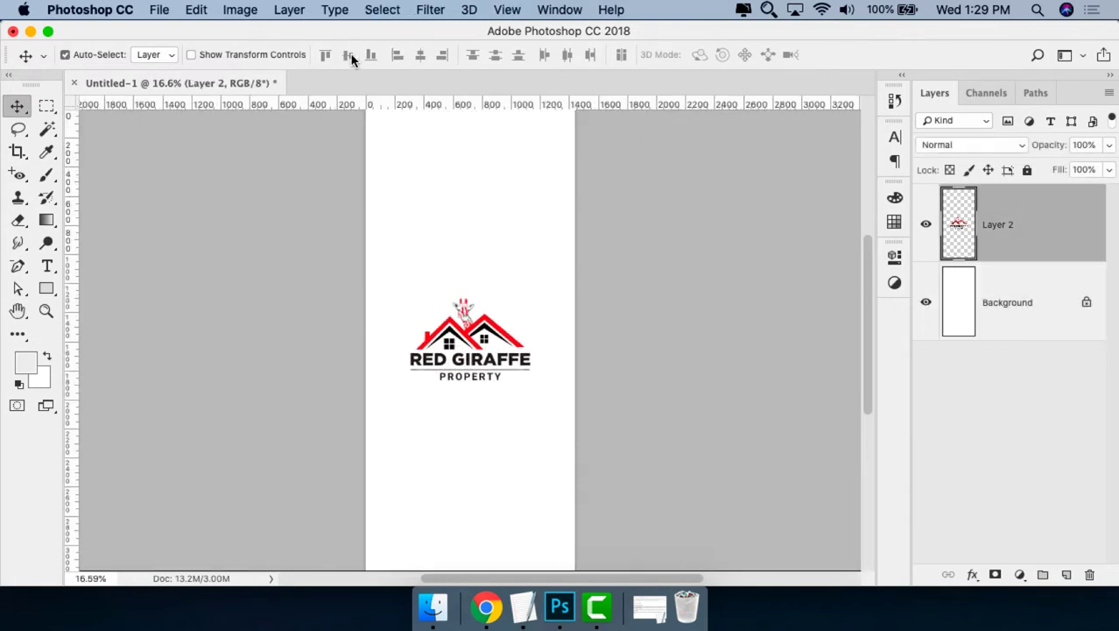
pyautogui.press('super+minus')
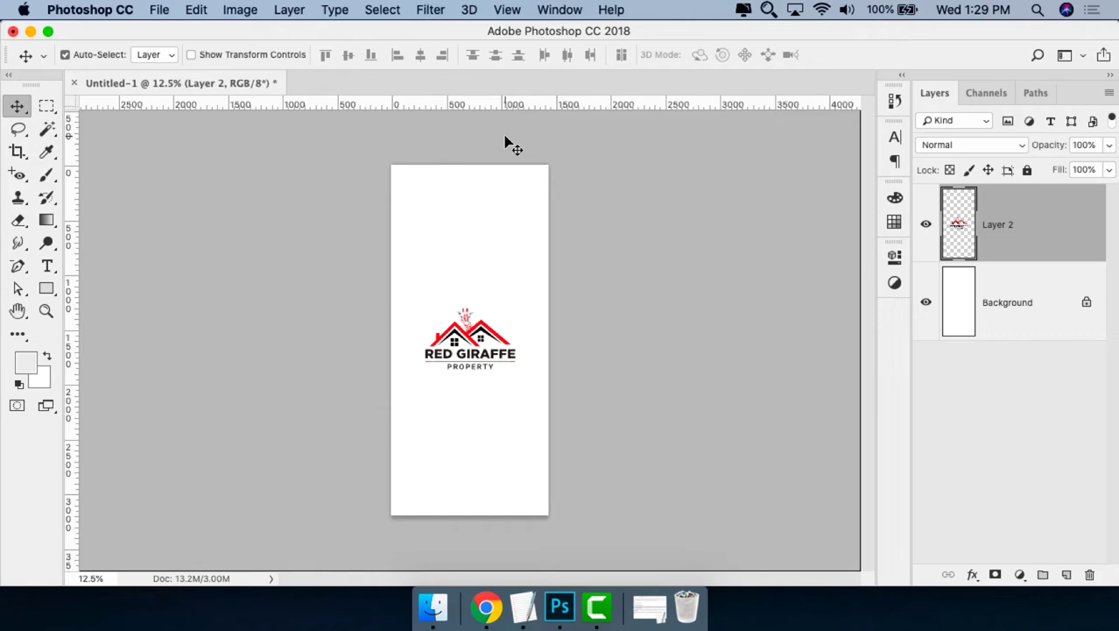
# Zoom in to inspect the centred logo, then zoom back out to the full canvas.
pyautogui.press('z')
pyautogui.moveTo(407, 305); pyautogui.dragTo(536, 387)
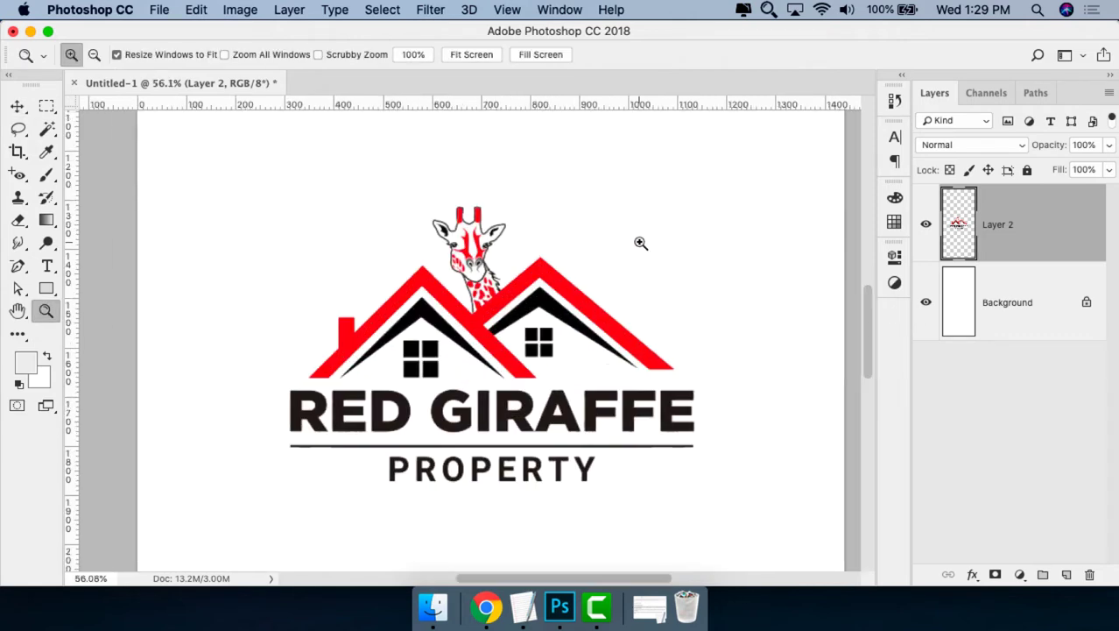
pyautogui.moveTo(695, 201); pyautogui.dragTo(289, 473)
pyautogui.press('v')
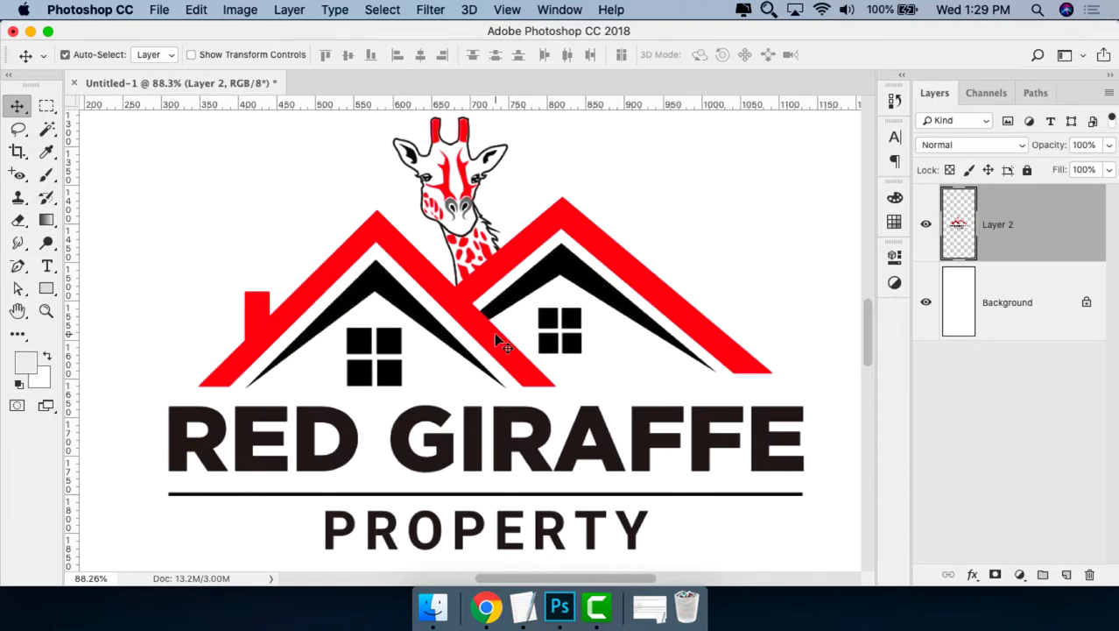
pyautogui.press('super+minus')
pyautogui.press('super+minus')
pyautogui.press('super+minus')
pyautogui.press('super+minus')
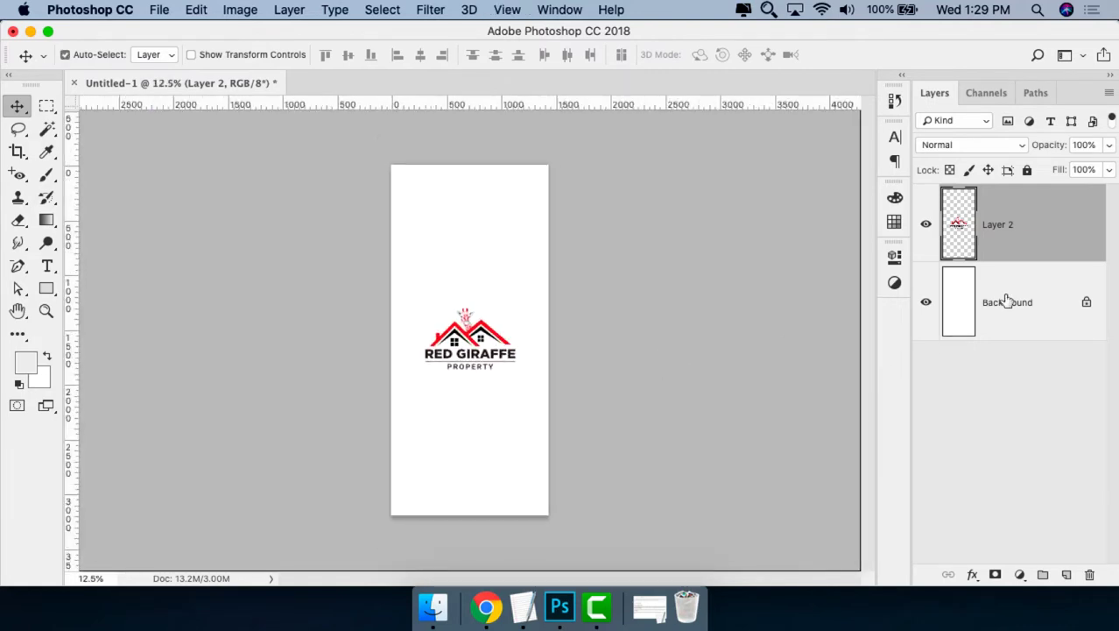
# Add a Solid Color fill layer set to light grey #e4e4e4.
pyautogui.click(1006, 302)
pyautogui.click(1034, 249)
pyautogui.click(1020, 575)
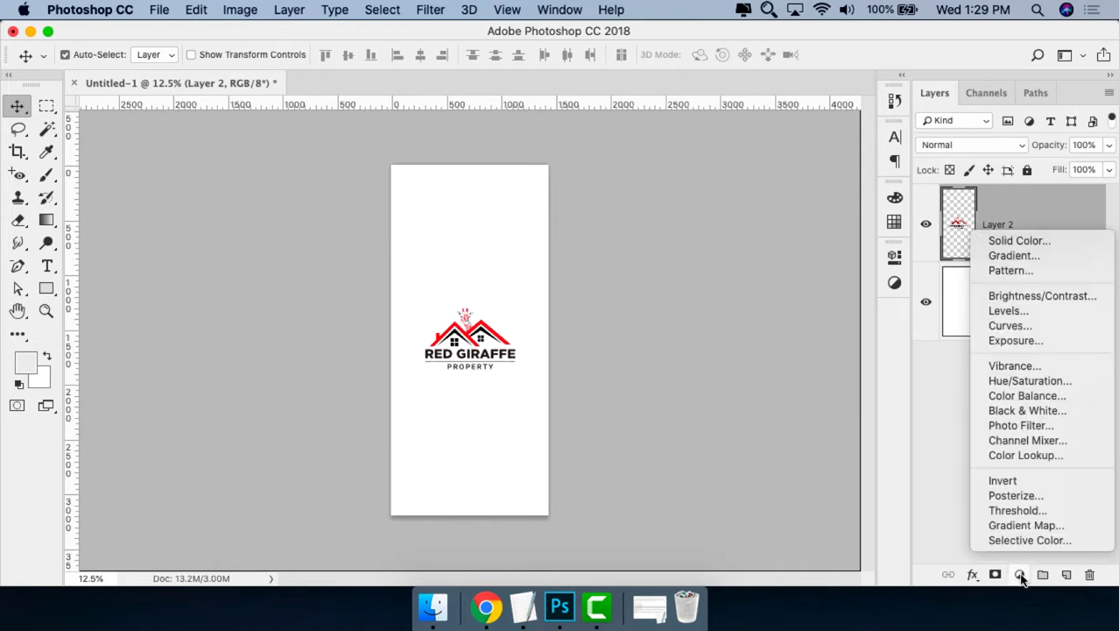
pyautogui.click(1026, 241)
pyautogui.moveTo(440, 75); pyautogui.dragTo(821, 120)
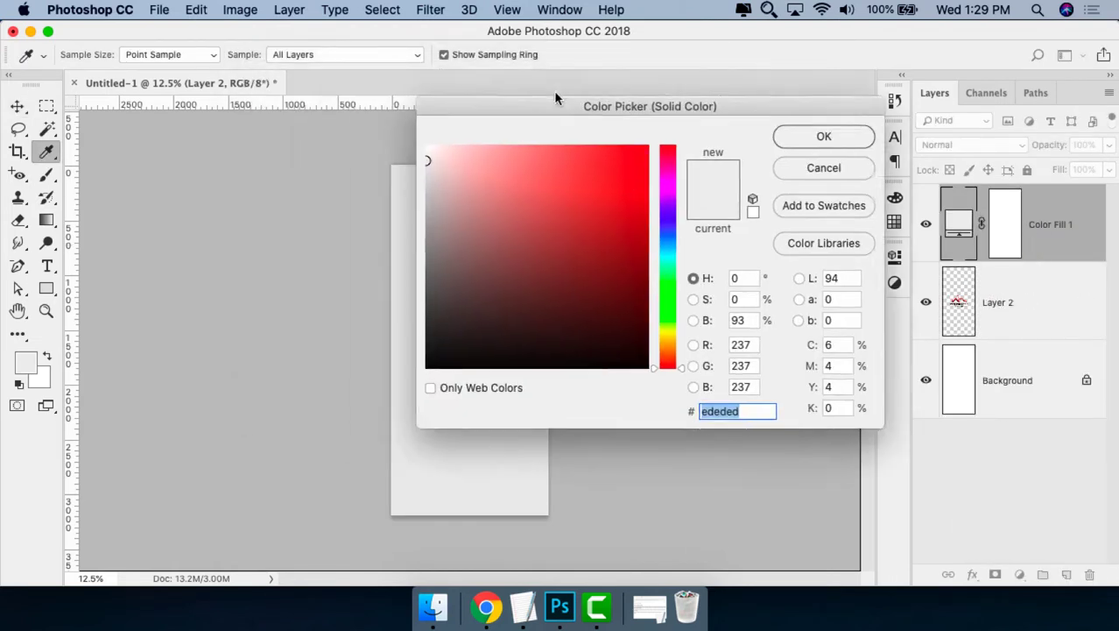
pyautogui.moveTo(636, 172); pyautogui.dragTo(636, 179)
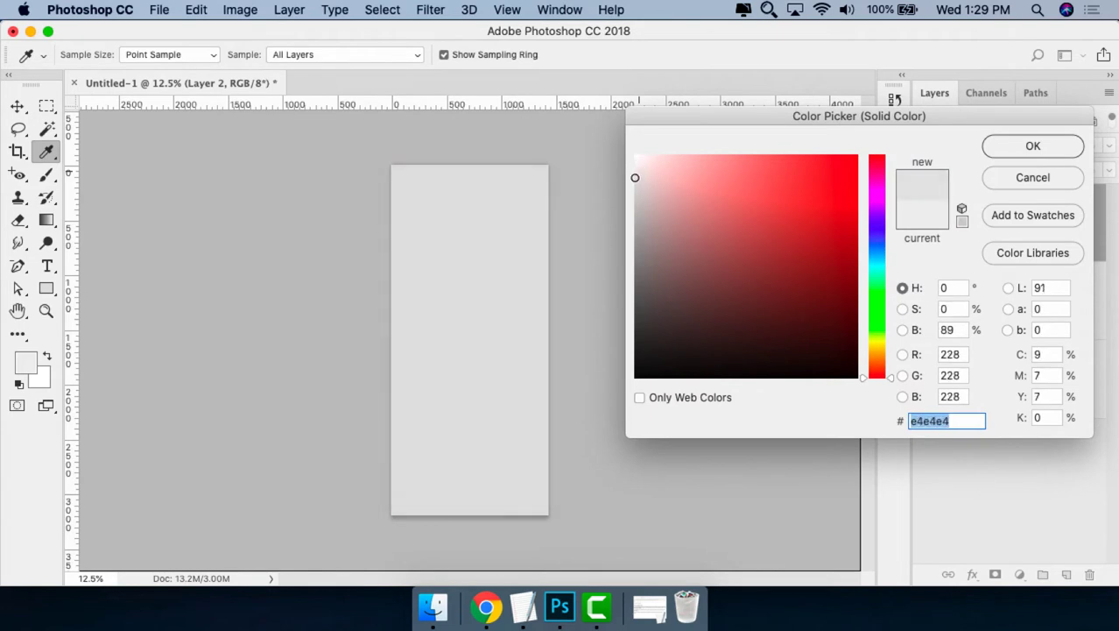
pyautogui.click(1048, 146)
# Move Color Fill 1 below Layer 2 and check the logo on grey.
pyautogui.moveTo(1069, 219)
pyautogui.mouseDown()
pyautogui.moveTo(1058, 334)
pyautogui.moveTo(1029, 346)
pyautogui.mouseUp()
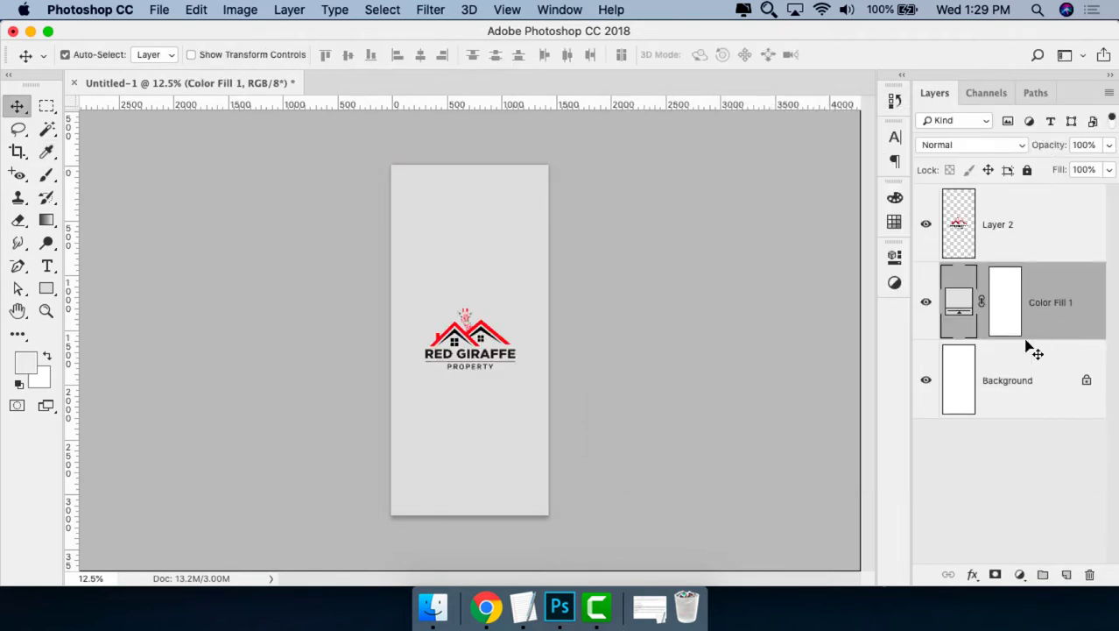
pyautogui.press('super+0')
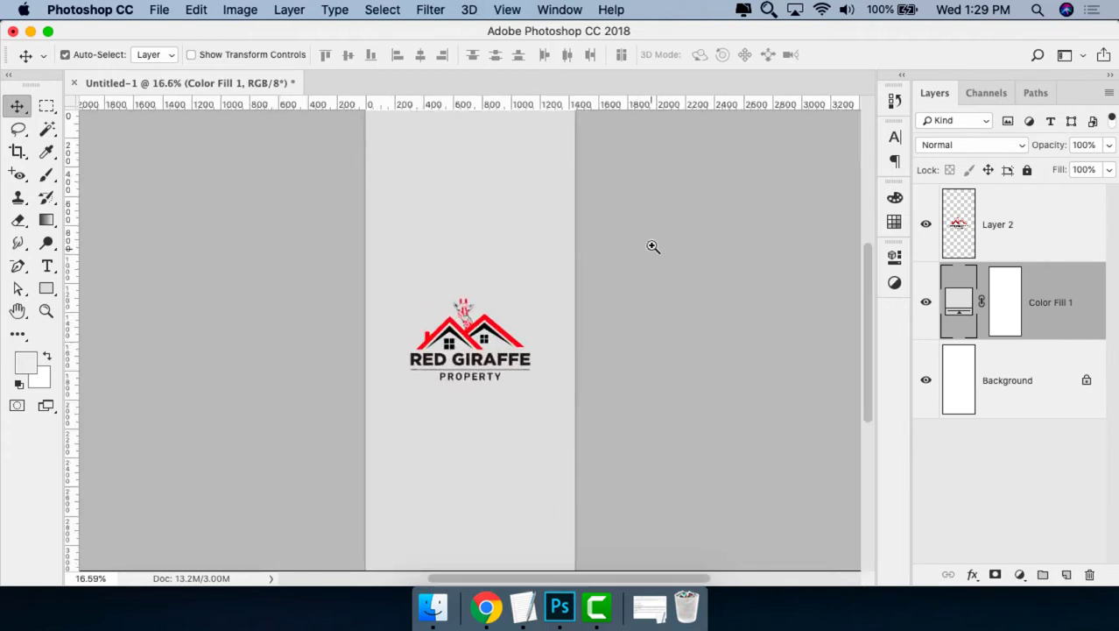
pyautogui.moveTo(508, 235); pyautogui.dragTo(331, 469)
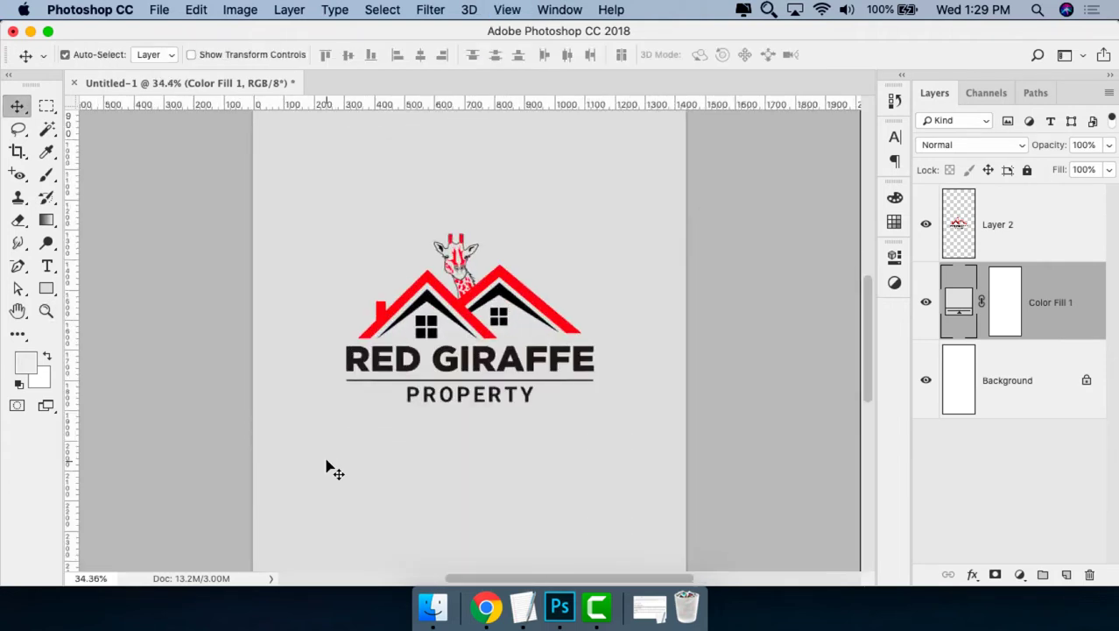
pyautogui.press('super+minus')
pyautogui.press('super+minus')
pyautogui.press('super+minus')
pyautogui.press('super+minus')
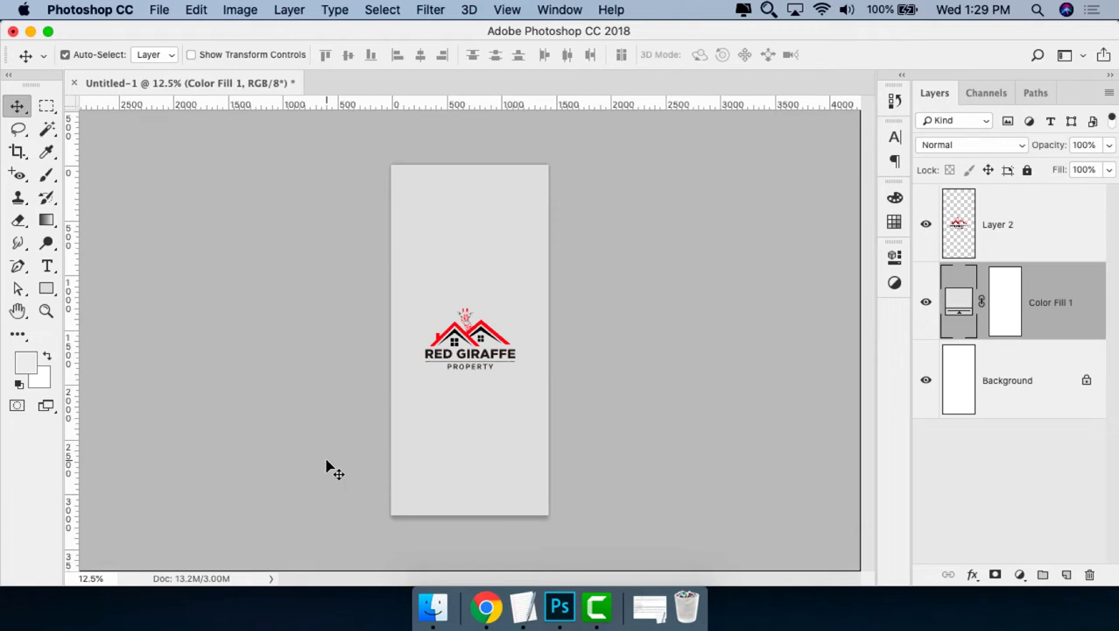
# Group the logo and fill layers and name the group 'Splash Screen 1'.
pyautogui.keyDown('shift'); pyautogui.click(1042, 226); pyautogui.keyUp('shift')
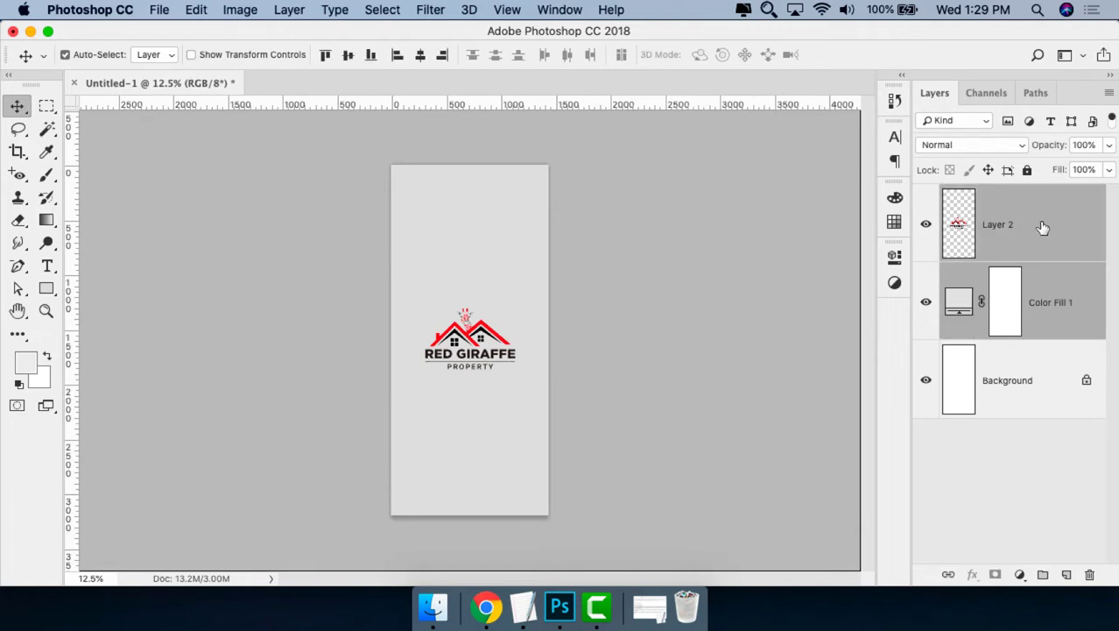
pyautogui.press('super+g')
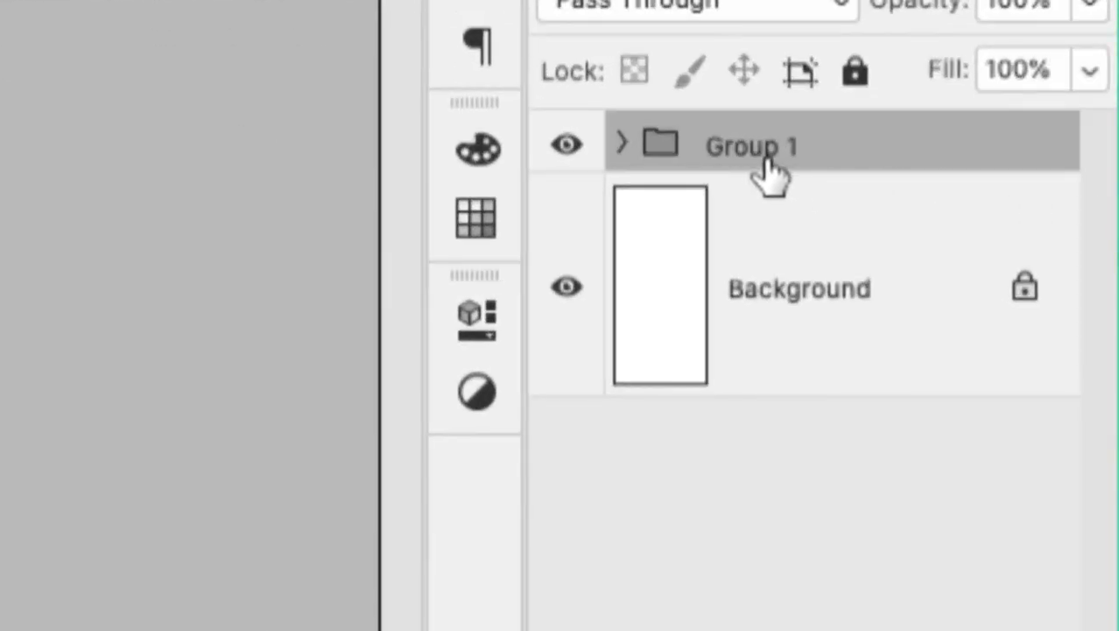
pyautogui.doubleClick(765, 151)
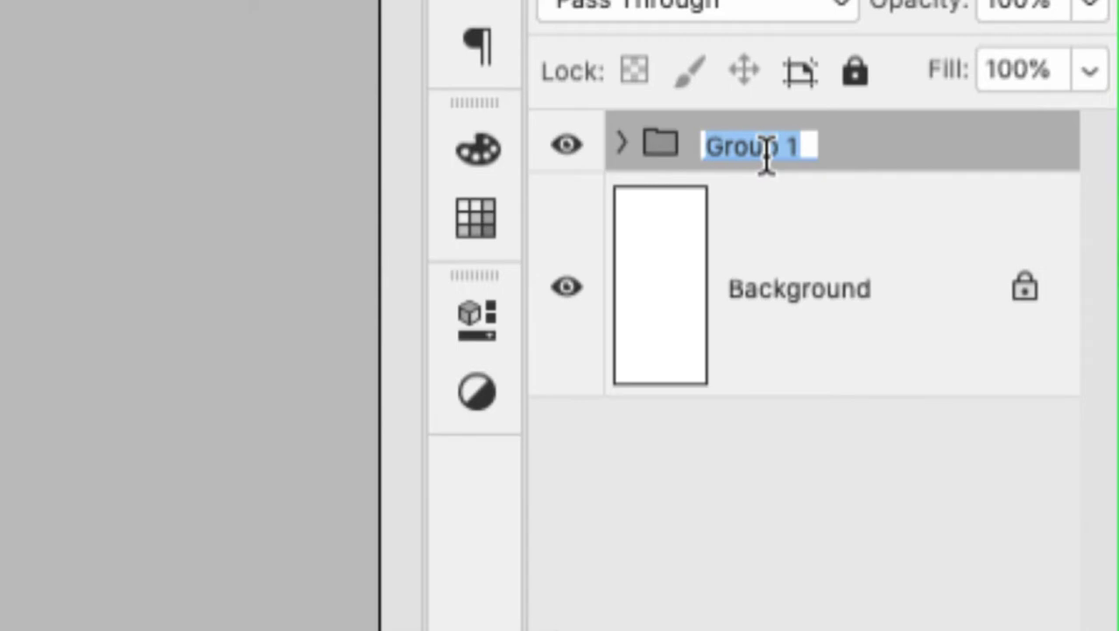
pyautogui.write('Splash S')
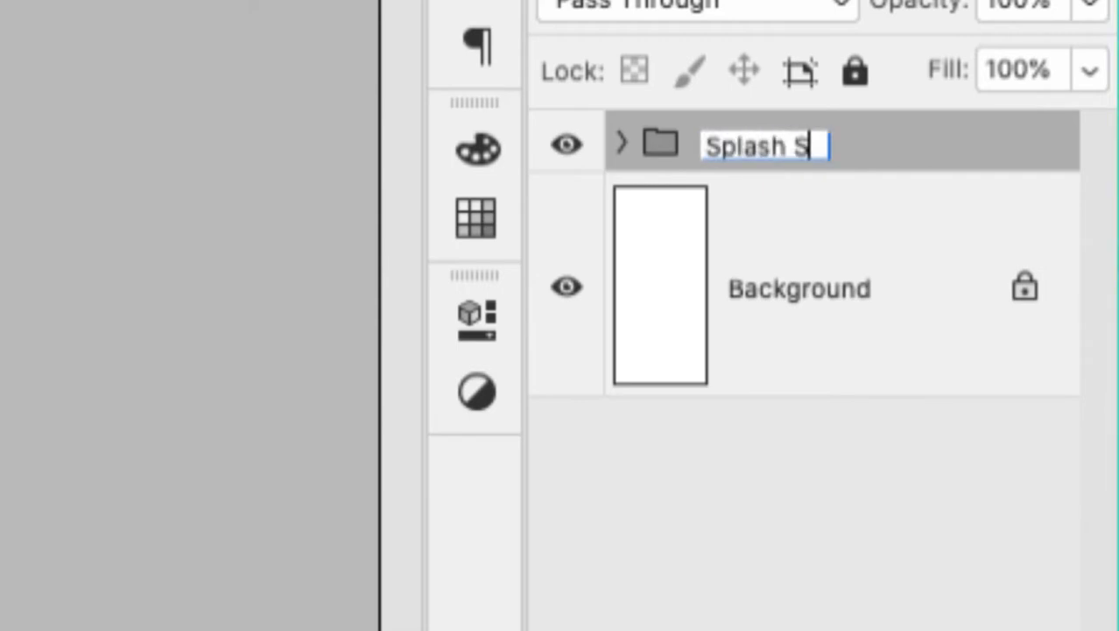
pyautogui.write('creen')
pyautogui.press('Return')
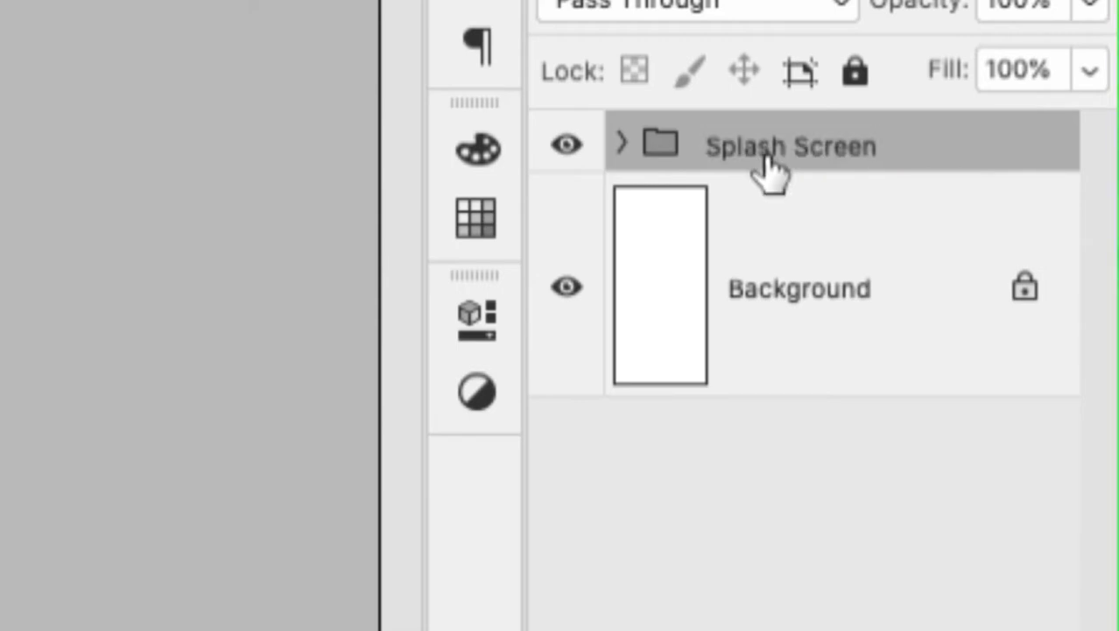
pyautogui.doubleClick(762, 153)
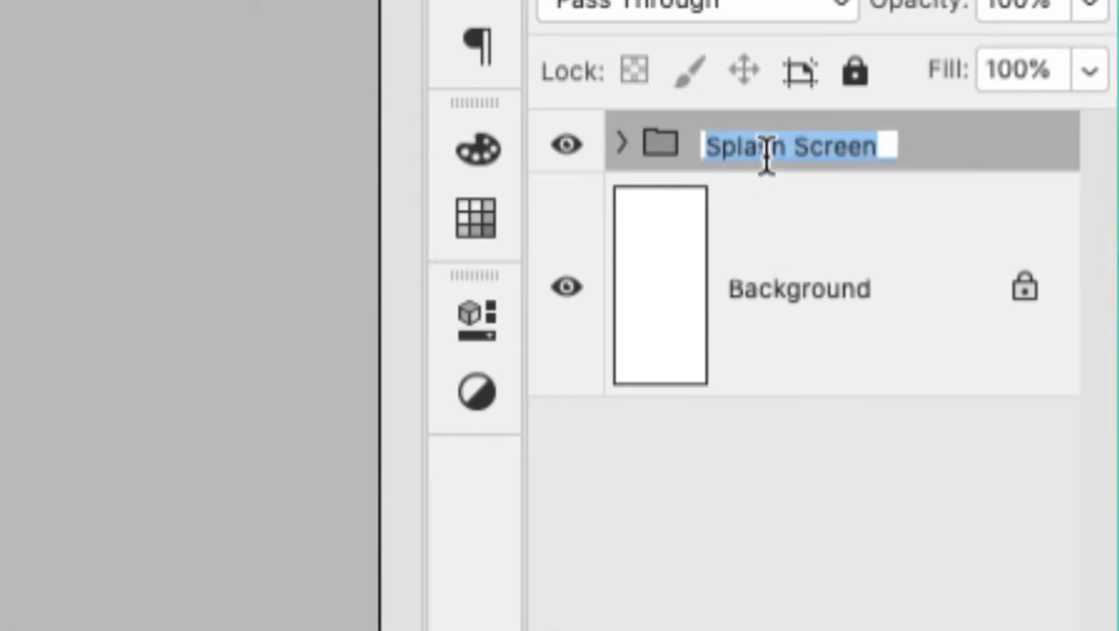
pyautogui.press('Right')
pyautogui.write('1')
pyautogui.press('Return')
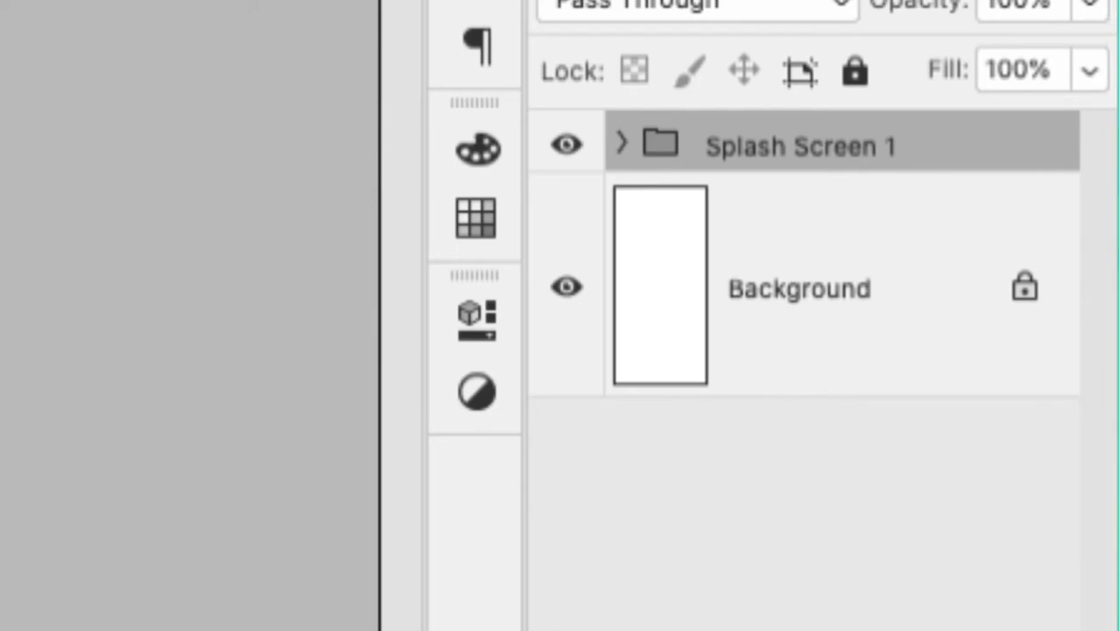
# Duplicate the group and fully lock the original Splash Screen 1.
pyautogui.hotkey('ctrl', 'j')
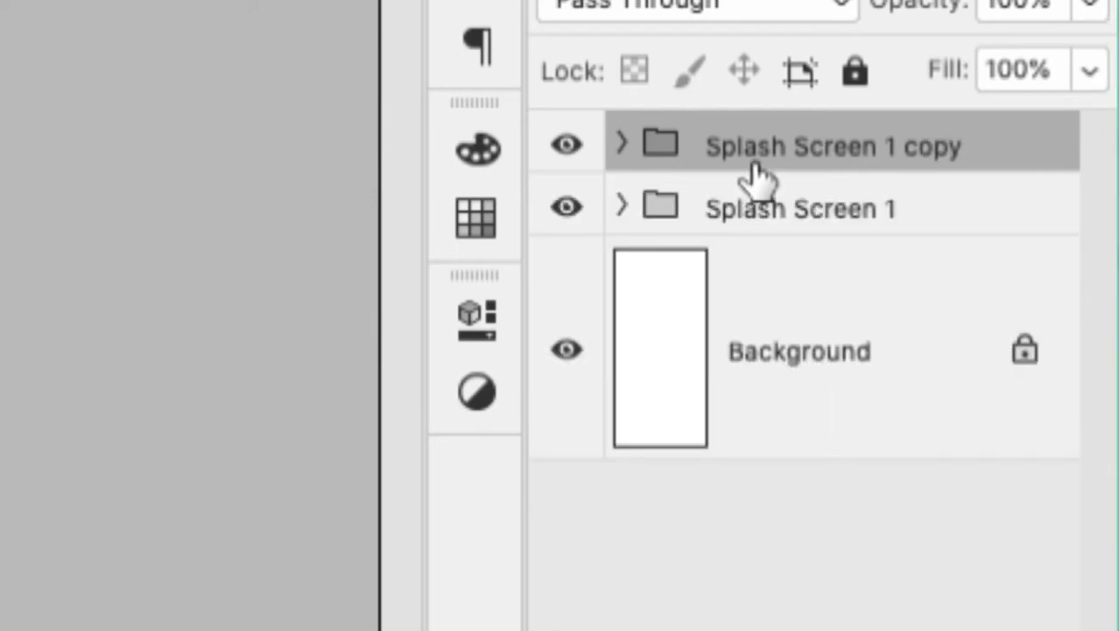
pyautogui.click(783, 205)
pyautogui.click(854, 74)
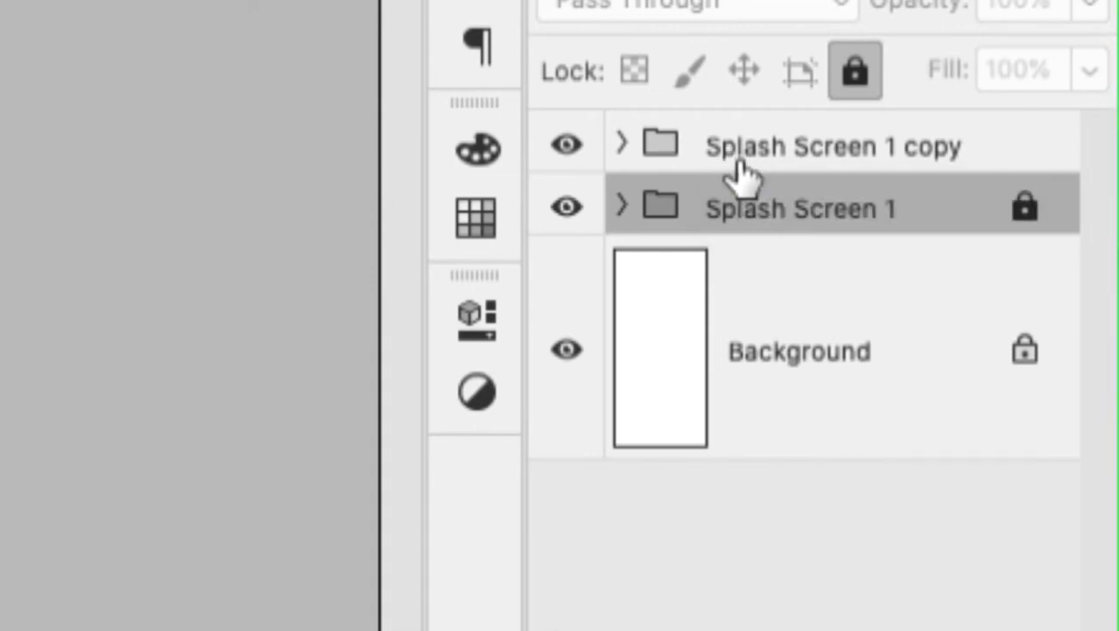
# Rename the duplicated group to 'Splash Screen 2'.
pyautogui.doubleClick(817, 149)
pyautogui.press('Right')
pyautogui.hotkey('shift', 'Left')
pyautogui.hotkey('shift', 'Left')
pyautogui.hotkey('shift', 'Left')
pyautogui.hotkey('shift', 'Left')
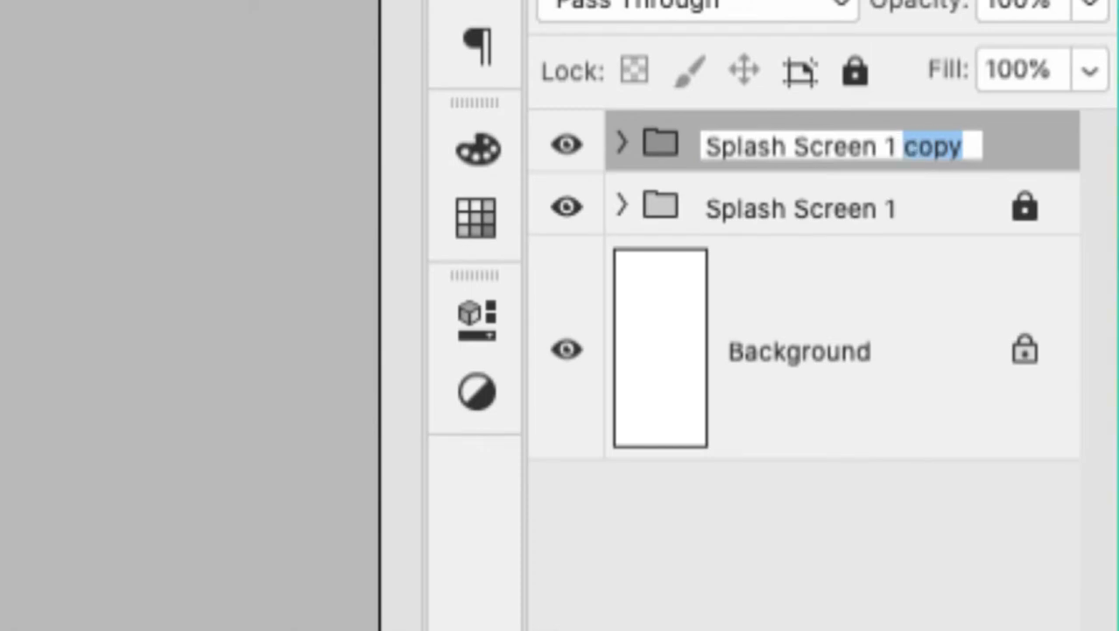
pyautogui.hotkey('shift', 'Left')
pyautogui.hotkey('shift', 'Left')
pyautogui.write('2')
pyautogui.press('Return')
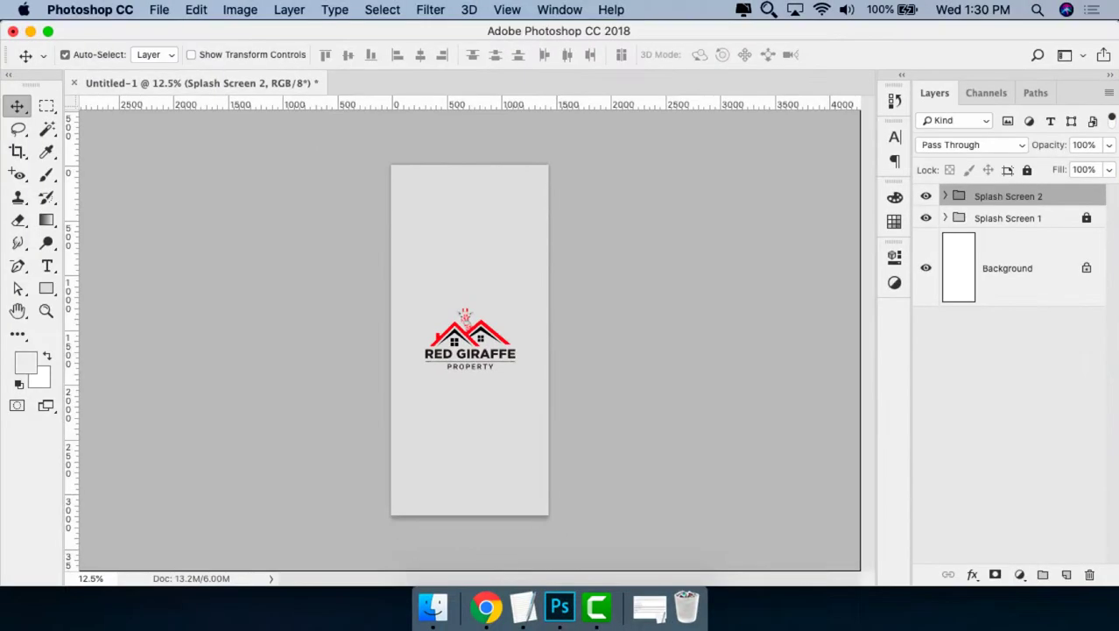
# Zoom in on Splash Screen 2 and change its Color Fill 1 to pure red #fe0000.
pyautogui.click(484, 328)
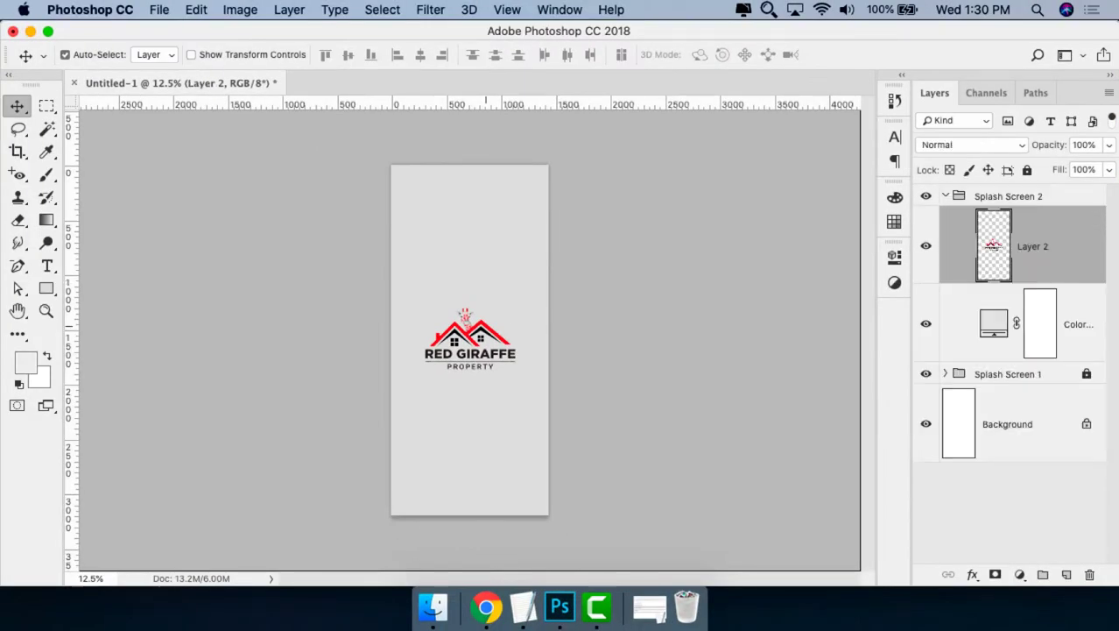
pyautogui.press('z')
pyautogui.moveTo(271, 242); pyautogui.dragTo(683, 473)
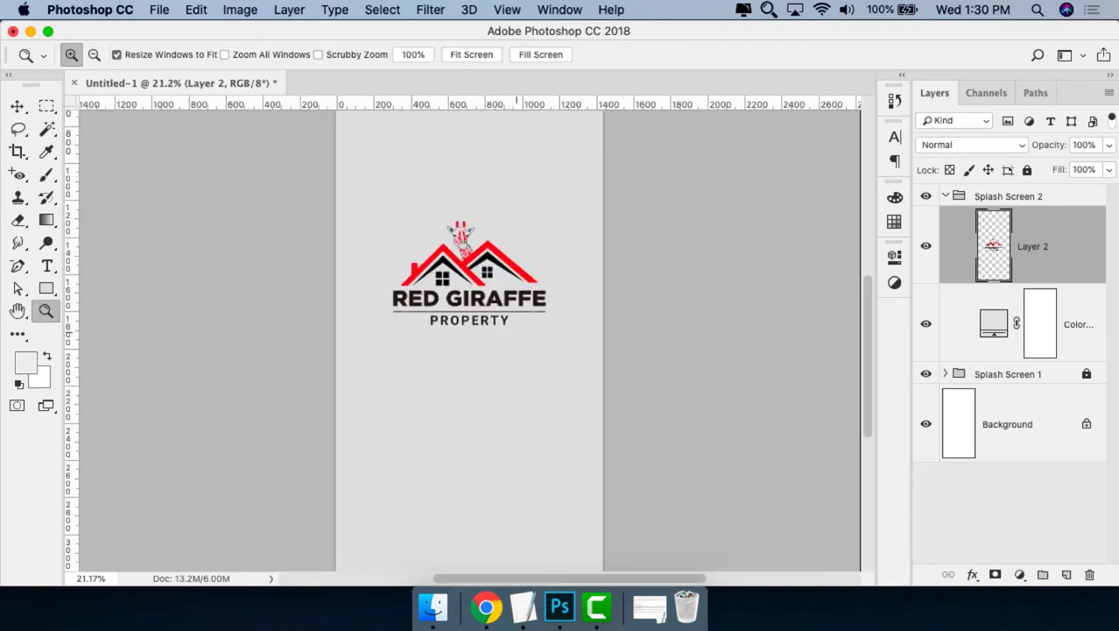
pyautogui.moveTo(343, 210); pyautogui.dragTo(619, 347)
pyautogui.press('v')
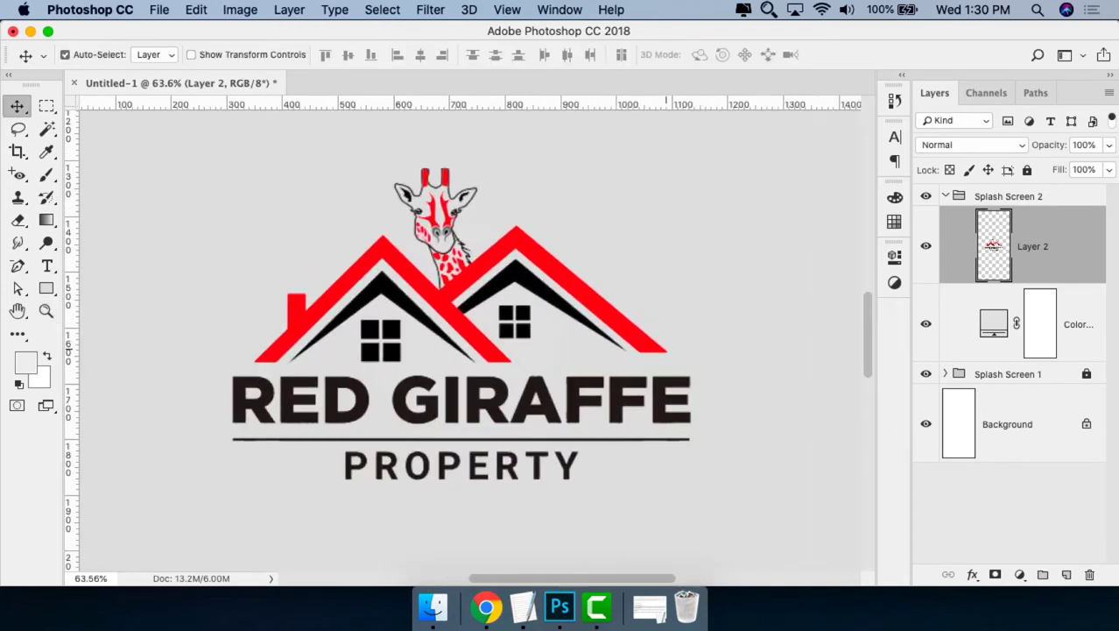
pyautogui.hotkey('alt', '[')
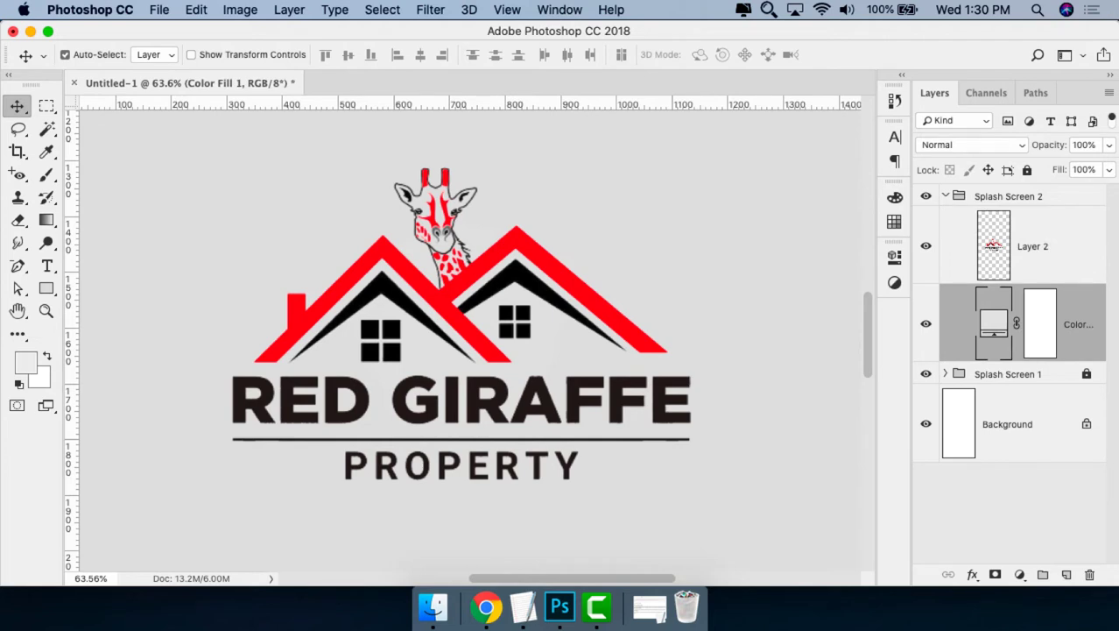
pyautogui.doubleClick(993, 322)
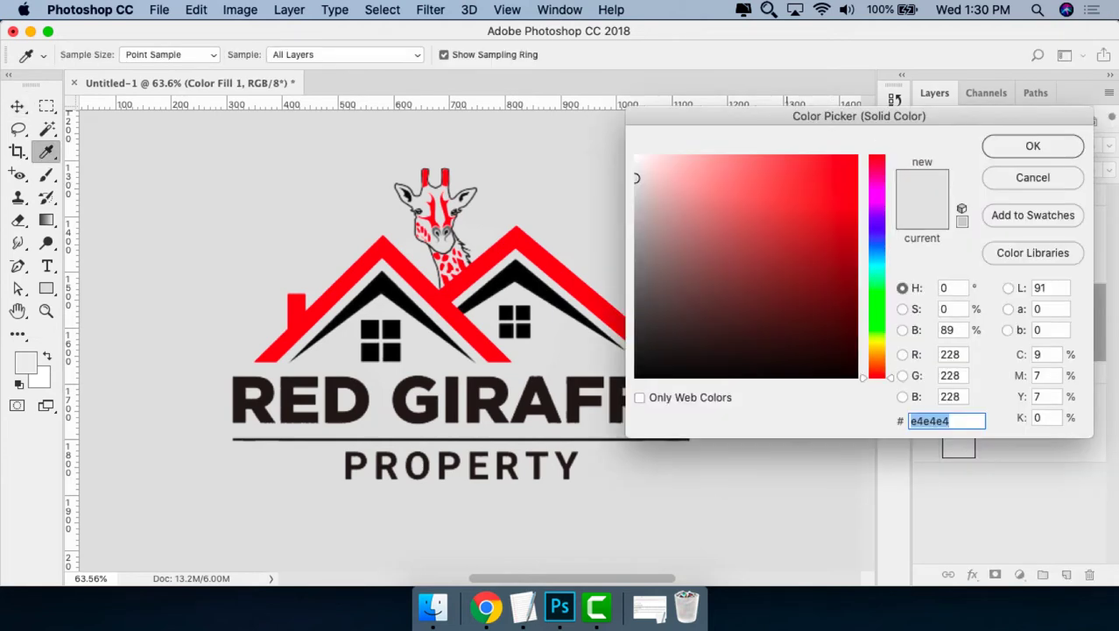
pyautogui.click(515, 238)
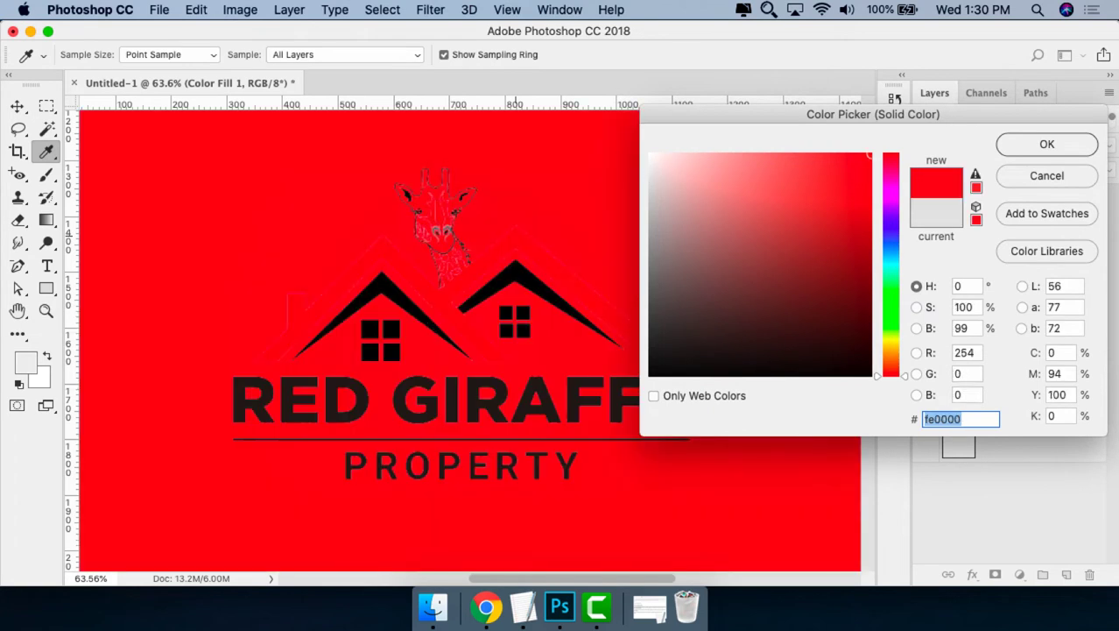
pyautogui.press('Return')
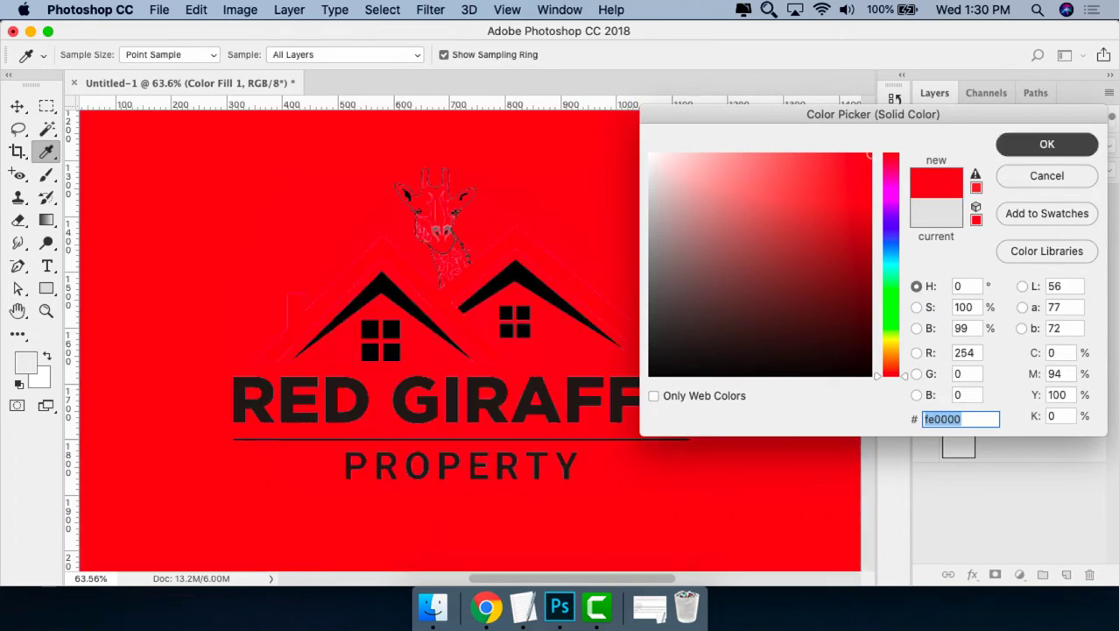
pyautogui.press('Return')
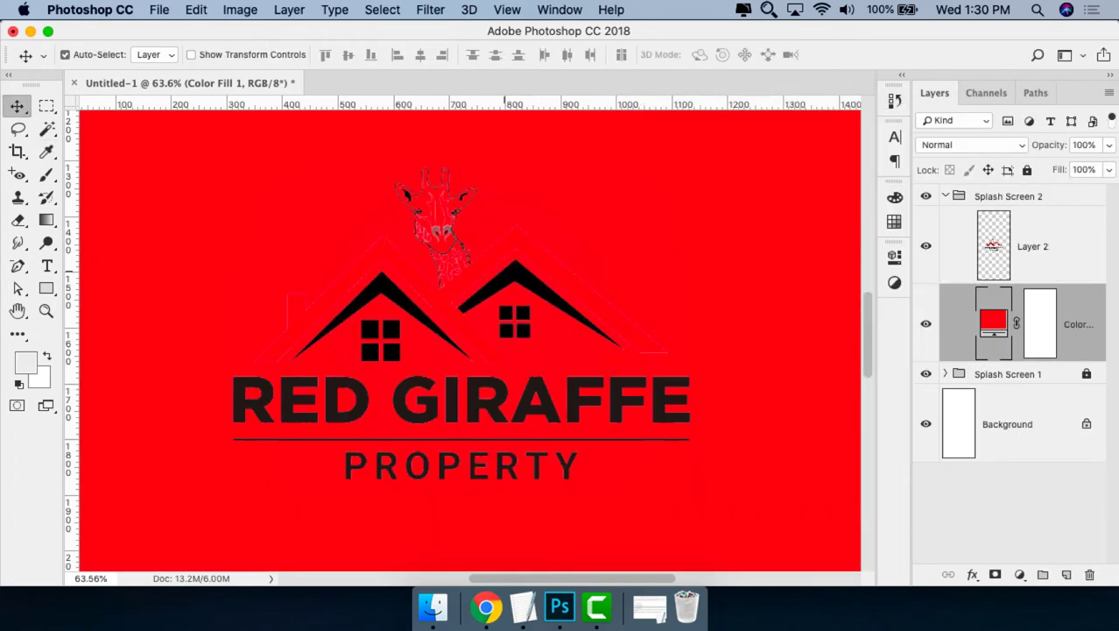
# Lock Layer 2's transparent pixels, set the foreground to #ffffff, and fill the logo white.
pyautogui.keyDown('ctrl'); pyautogui.click(523, 276); pyautogui.keyUp('ctrl')
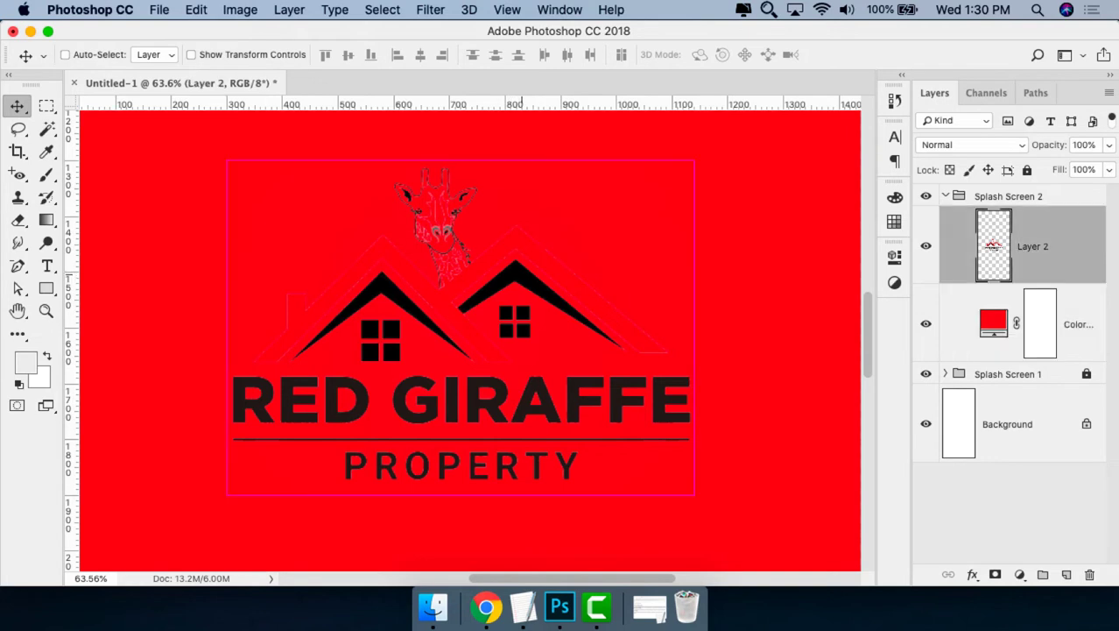
pyautogui.hotkey('ctrl', '-')
pyautogui.hotkey('ctrl', '-')
pyautogui.hotkey('ctrl', '-')
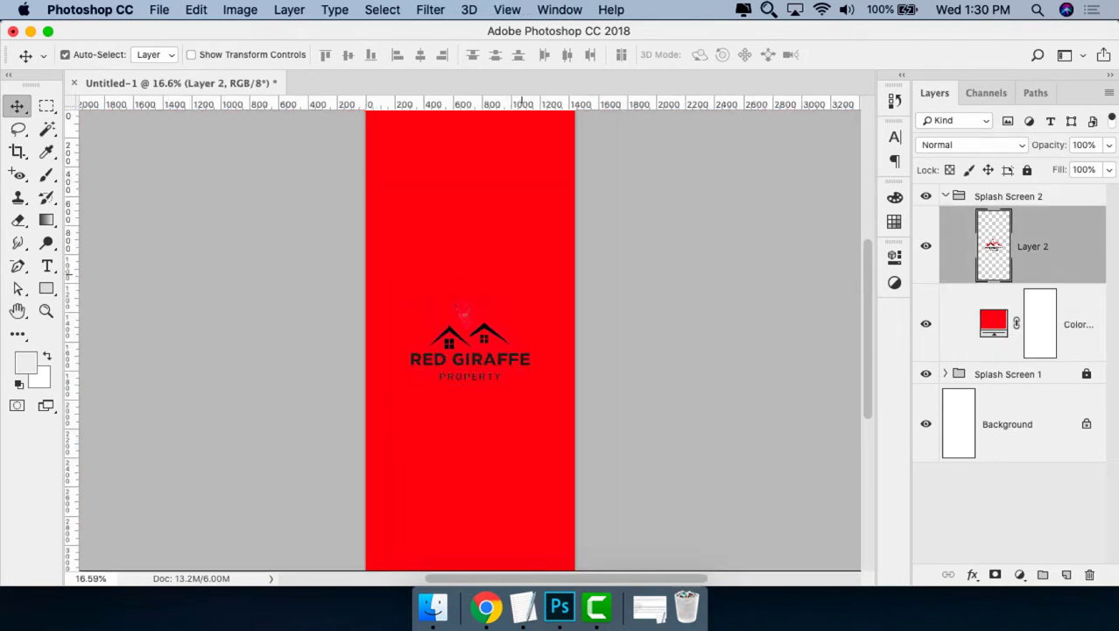
pyautogui.moveTo(600, 238); pyautogui.dragTo(262, 421)
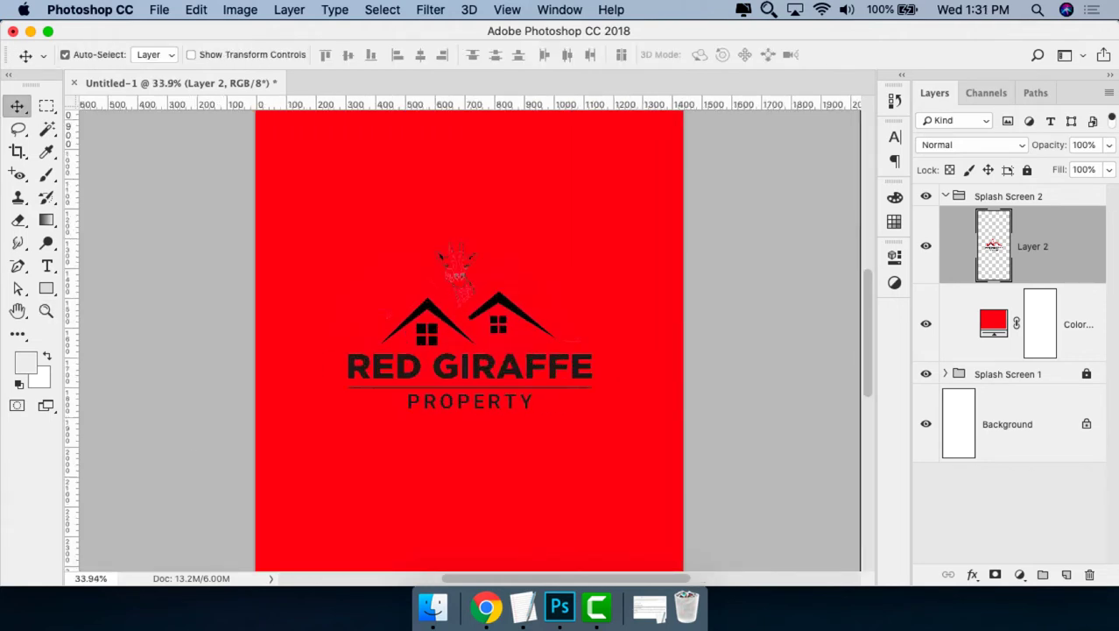
pyautogui.click(949, 169)
pyautogui.press('super')
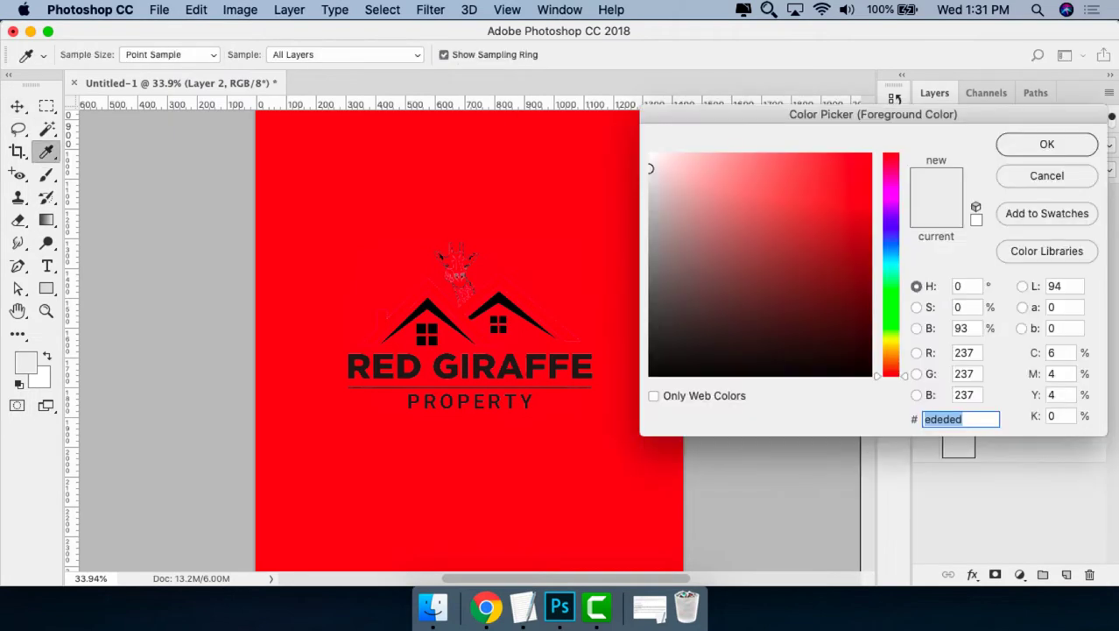
pyautogui.write('ffffff')
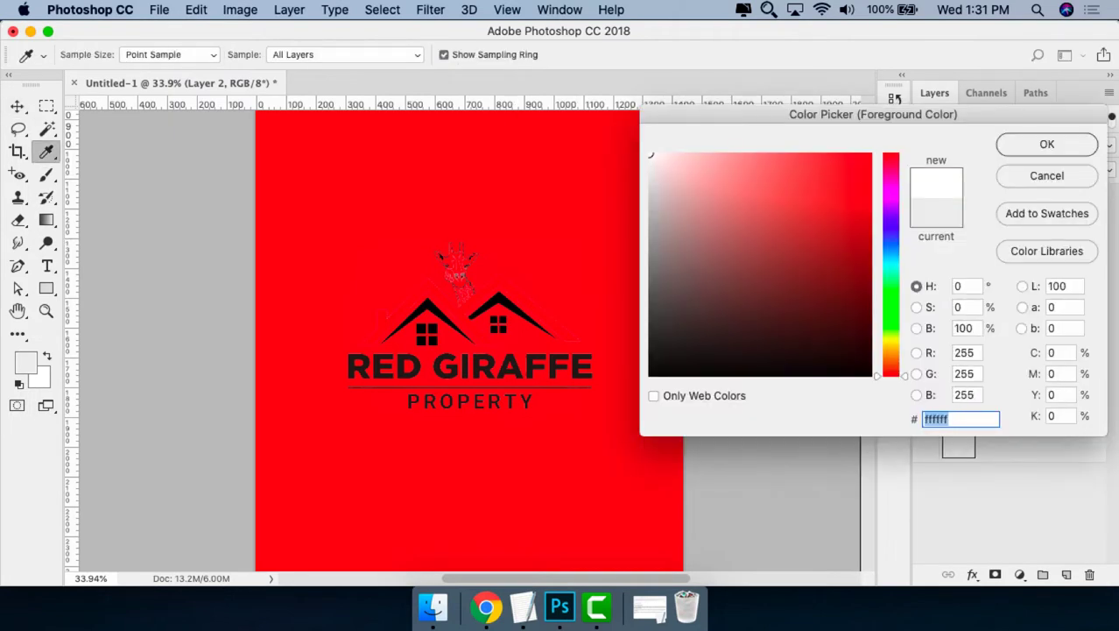
pyautogui.press('Return')
pyautogui.hotkey('alt', 'BackSpace')
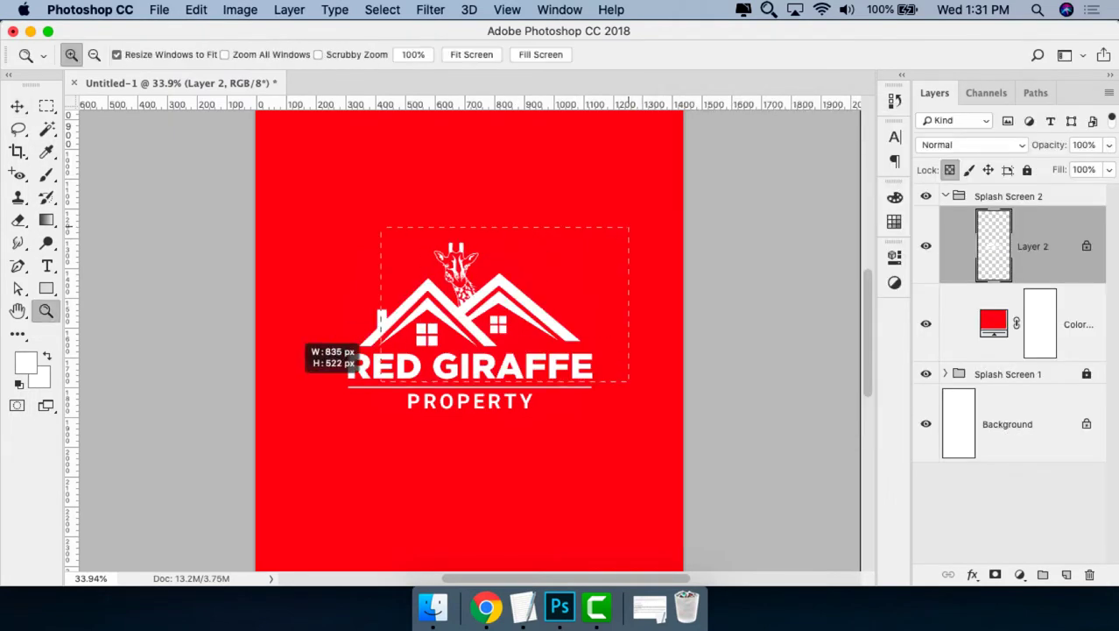
pyautogui.moveTo(625, 225); pyautogui.dragTo(285, 440)
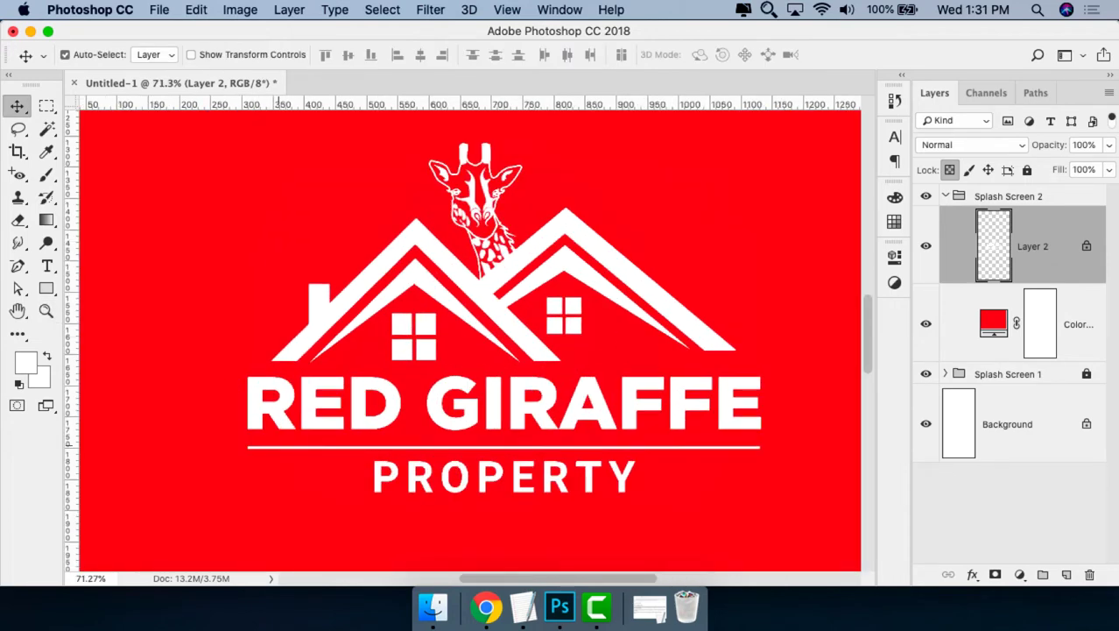
pyautogui.press('super+0')
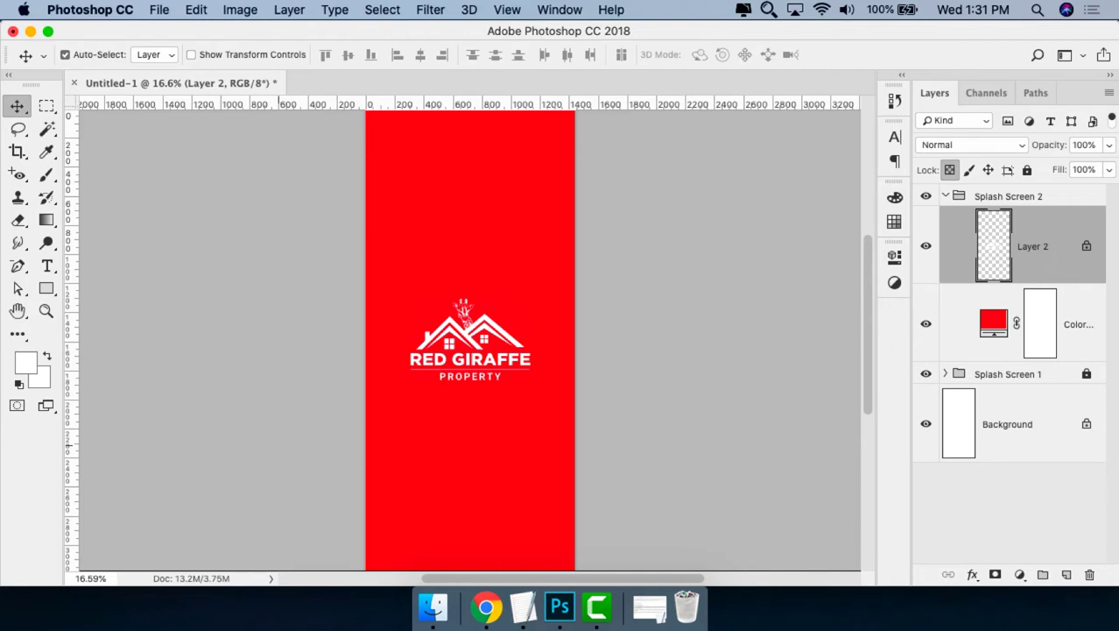
# Undo the logo's white fill and add a new white Solid Color fill layer.
pyautogui.press('super+v')
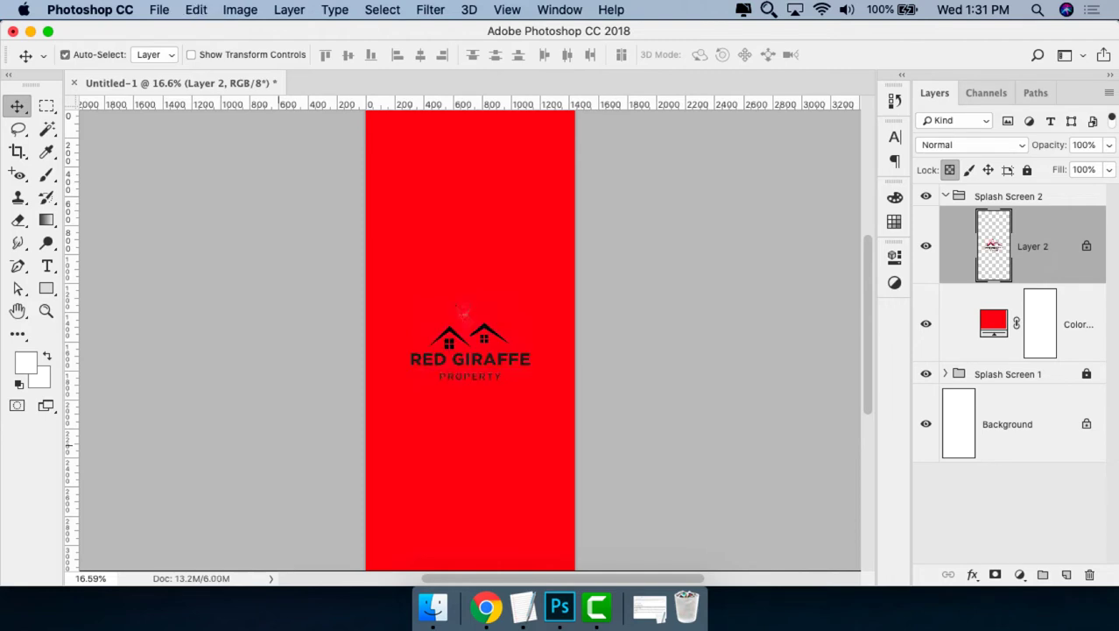
pyautogui.press('z')
pyautogui.moveTo(329, 232); pyautogui.dragTo(604, 372)
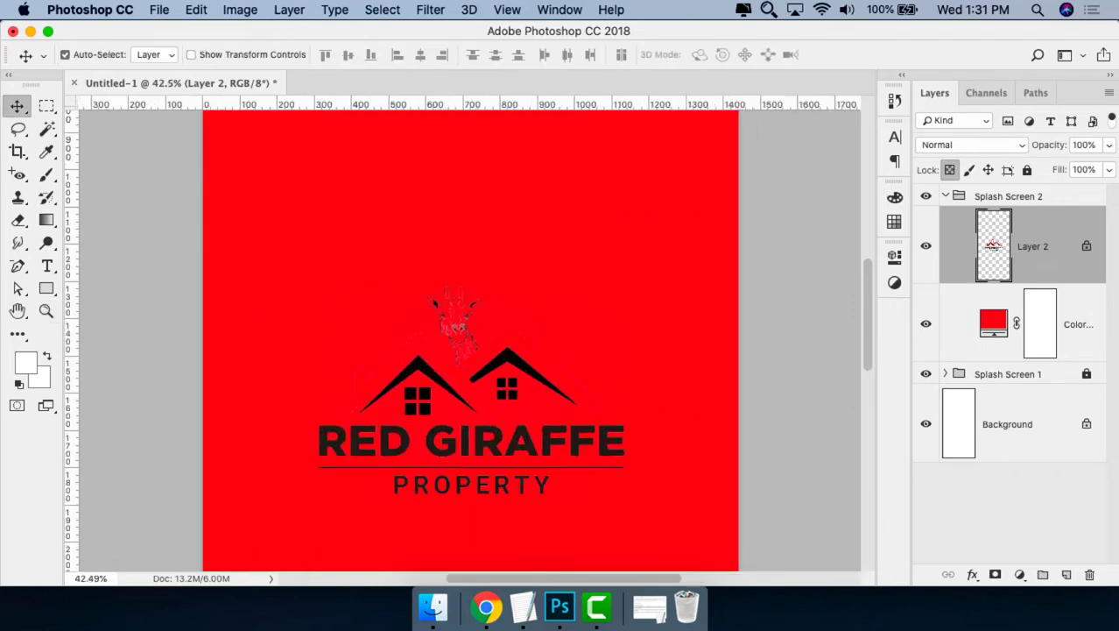
pyautogui.click(1019, 575)
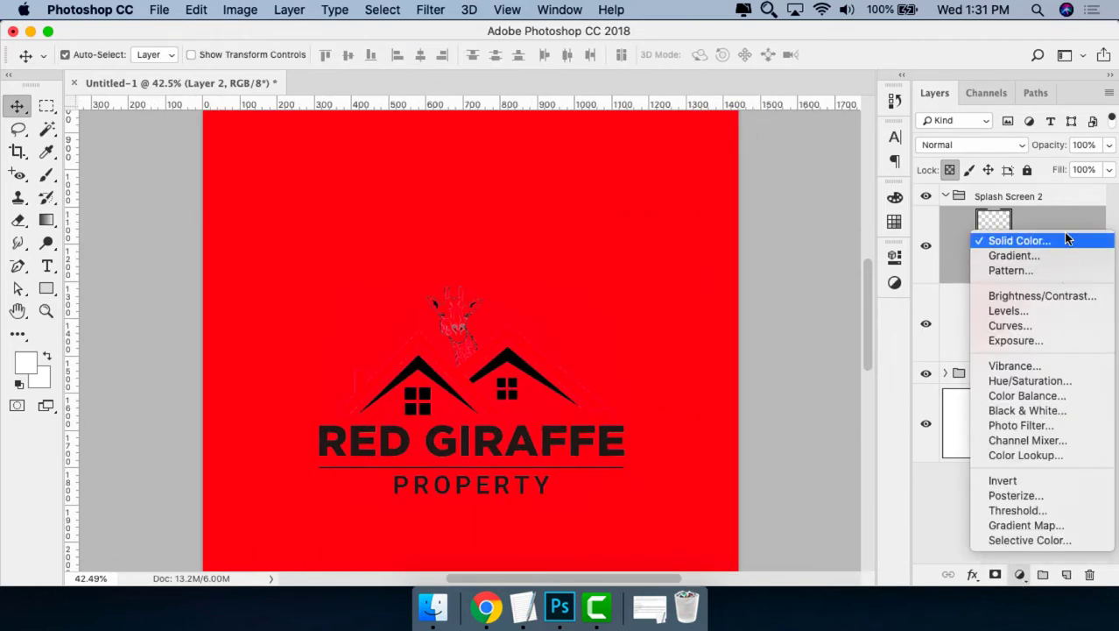
pyautogui.click(1020, 240)
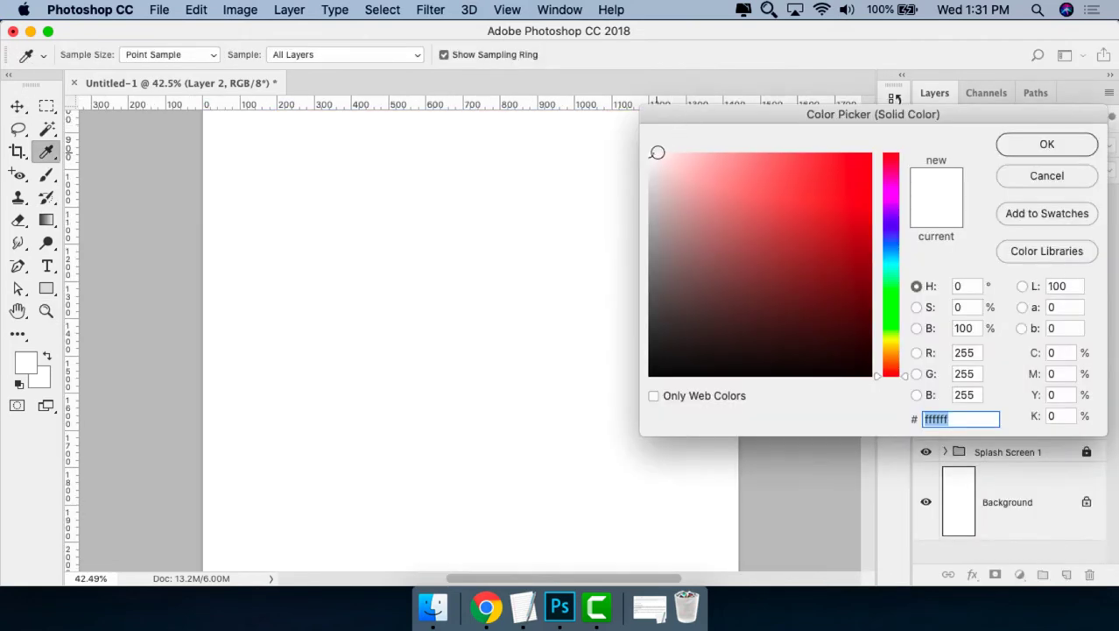
pyautogui.press('Return')
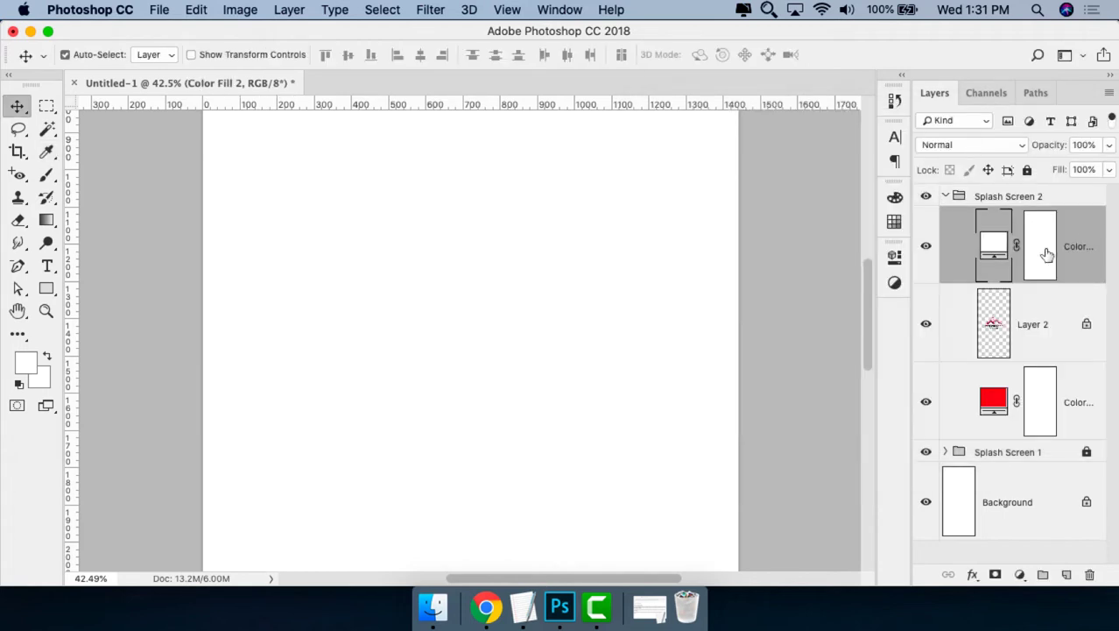
# Clip the white fill to the logo layer, then delete that fill layer.
pyautogui.rightClick(1093, 222)
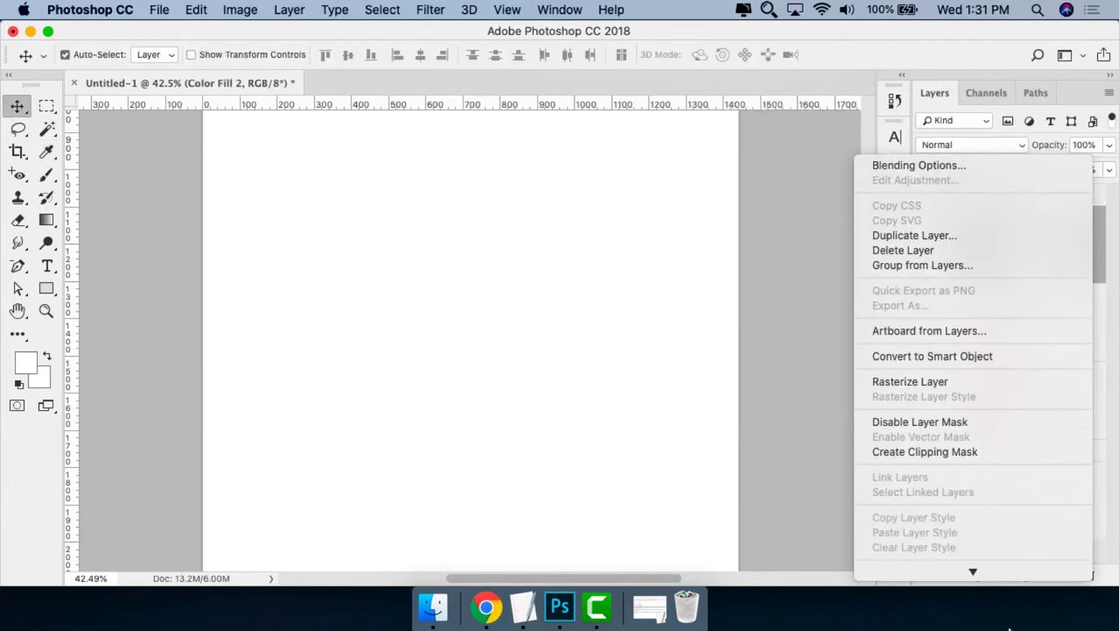
pyautogui.click(979, 302)
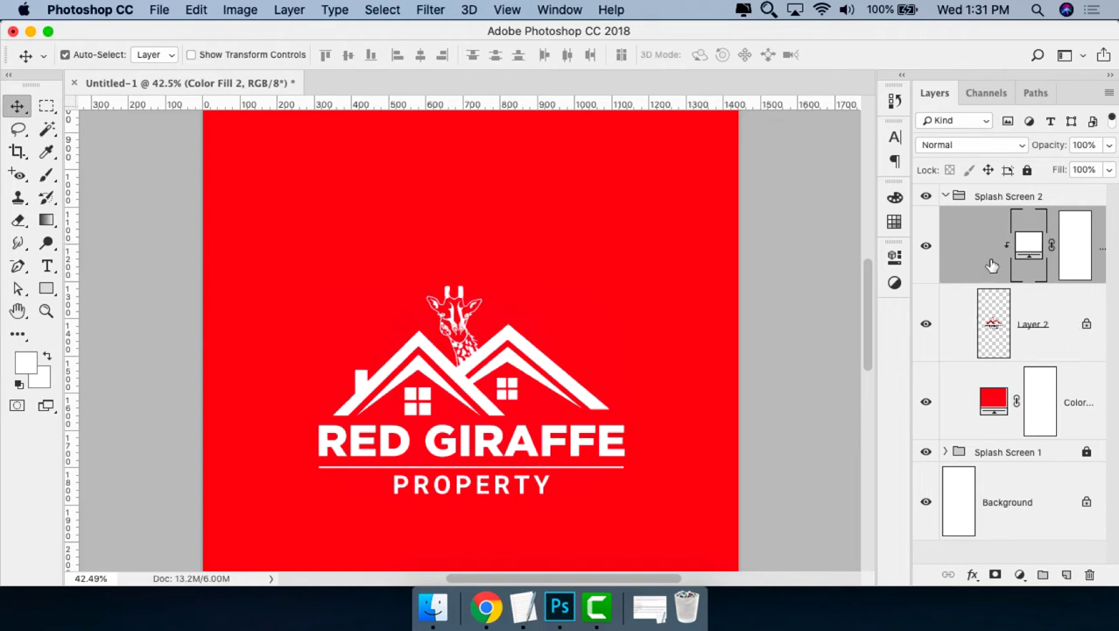
pyautogui.moveTo(990, 262)
pyautogui.mouseDown()
pyautogui.moveTo(1094, 554)
pyautogui.moveTo(1090, 575)
pyautogui.mouseUp()
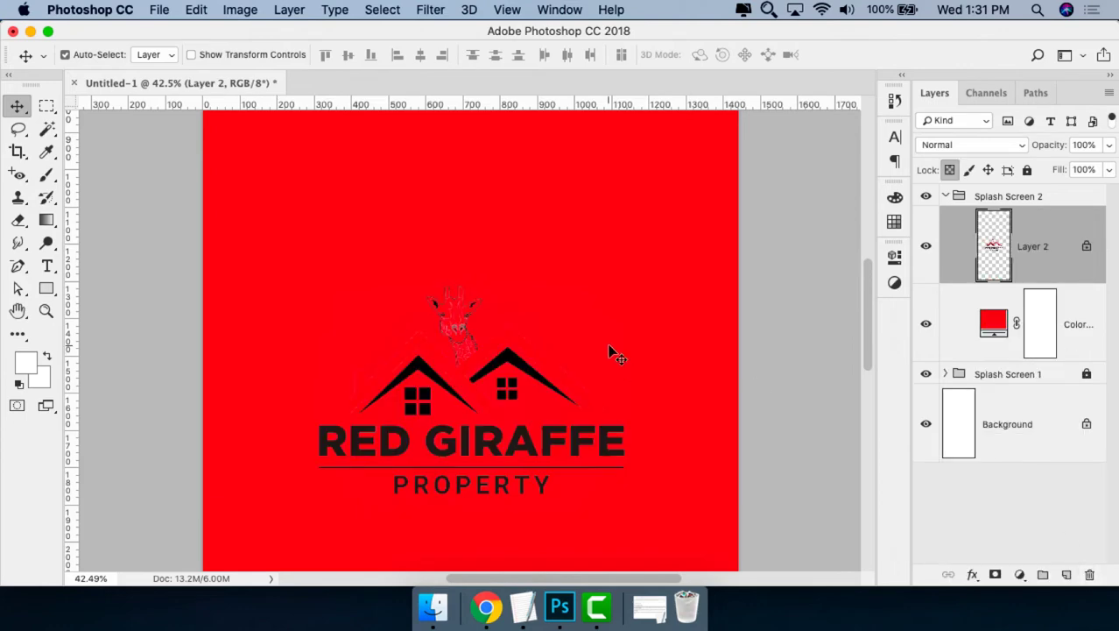
# Hide the red Color Fill, turn off Auto-Select, and fill Layer 2's logo with white.
pyautogui.click(926, 323)
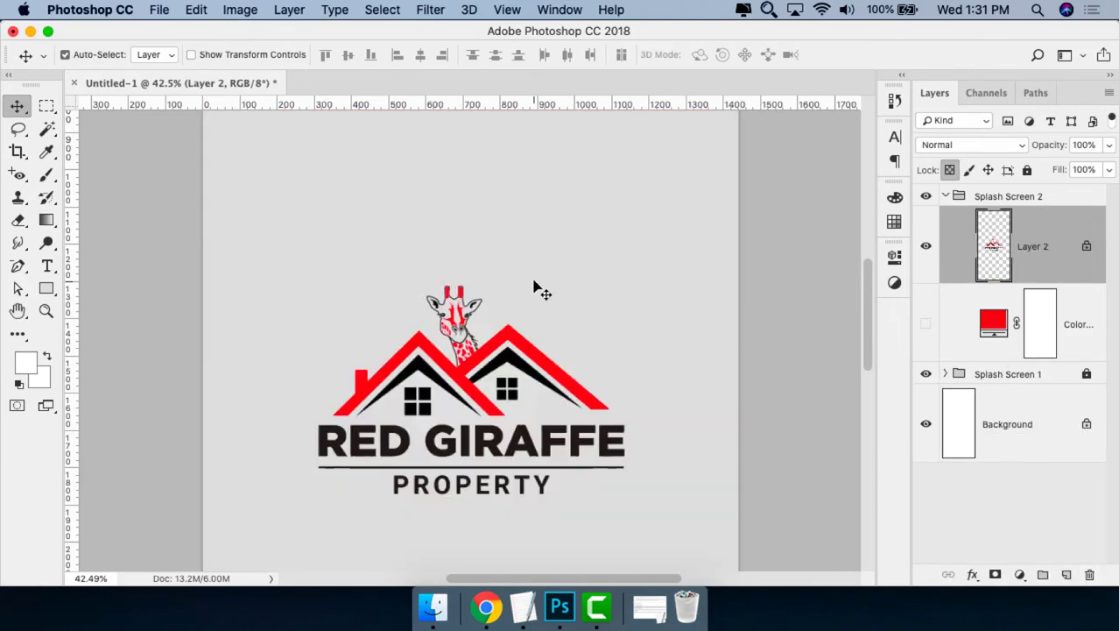
pyautogui.press('z')
pyautogui.moveTo(205, 218); pyautogui.dragTo(682, 497)
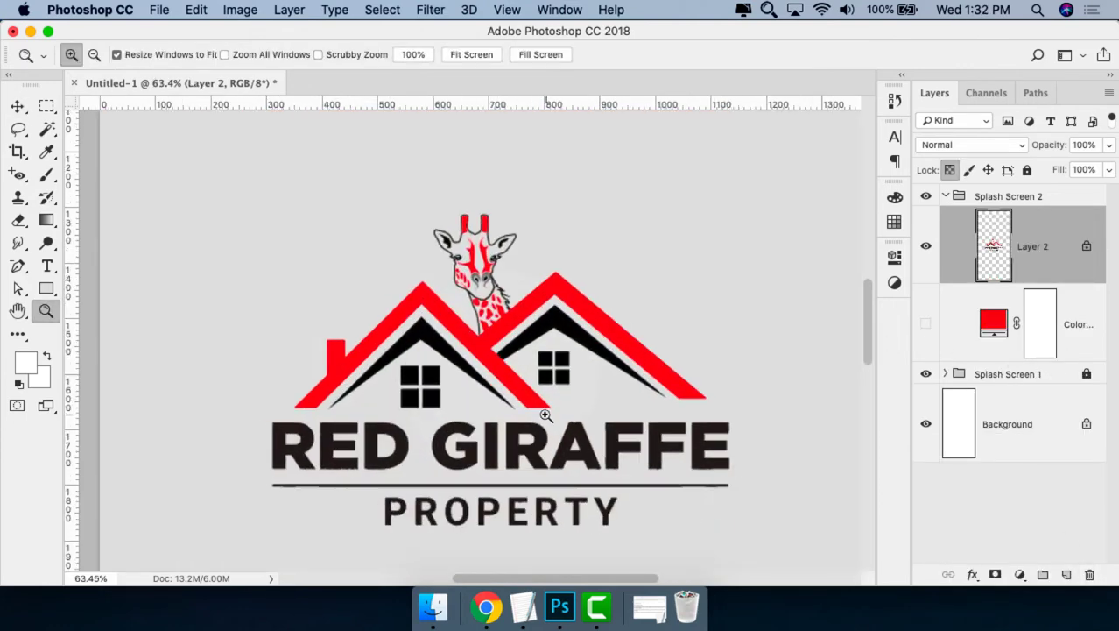
pyautogui.scroll(-1, 530, 385)
pyautogui.hscroll(1, 530, 386)
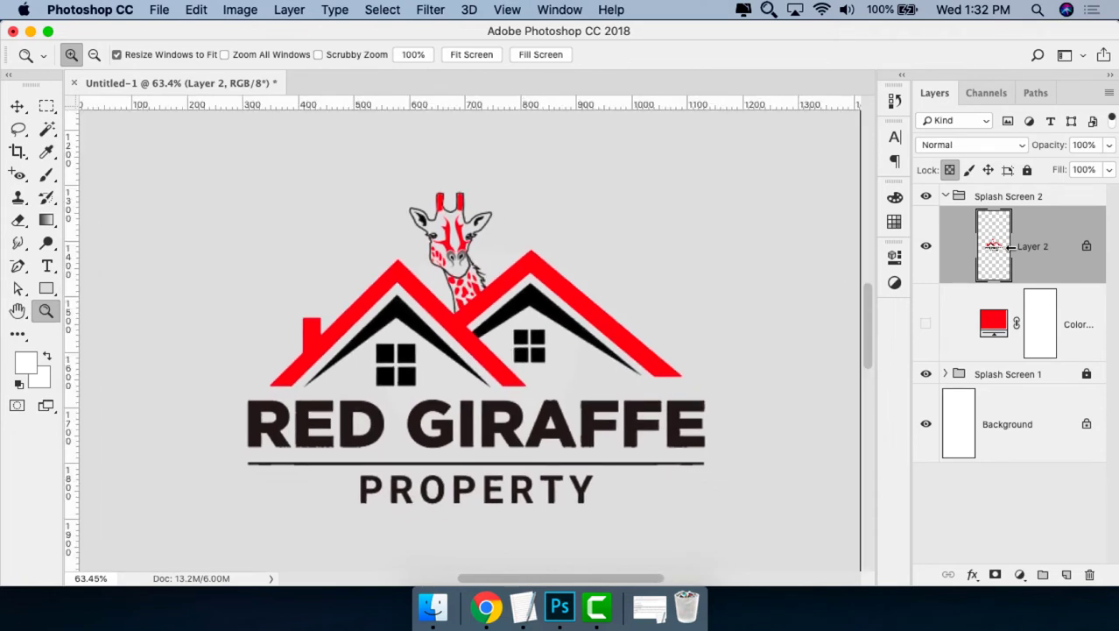
pyautogui.press('v')
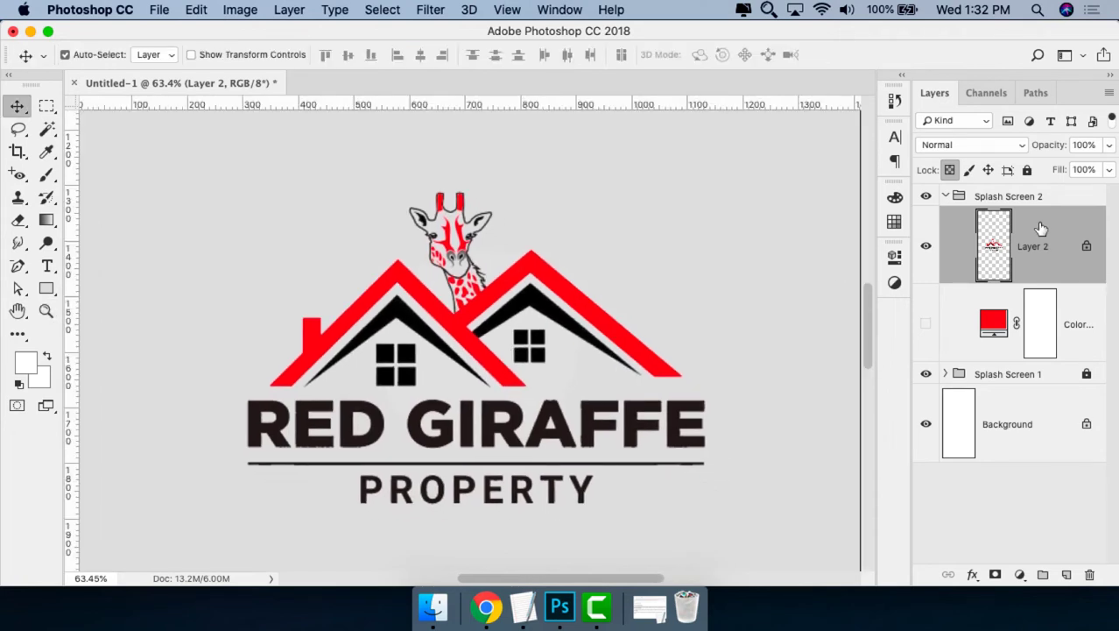
pyautogui.press('super')
pyautogui.hotkey('alt', 'BackSpace')
# Fill the logo black, then bright magenta, and undo back to its original red and black.
pyautogui.press('d')
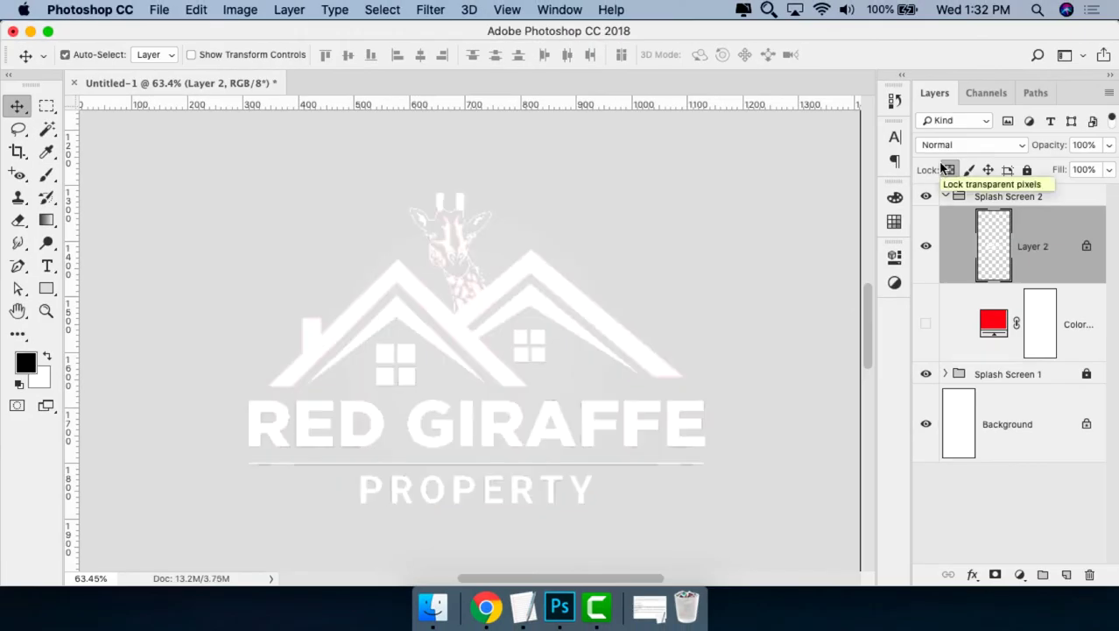
pyautogui.hotkey('alt', 'BackSpace')
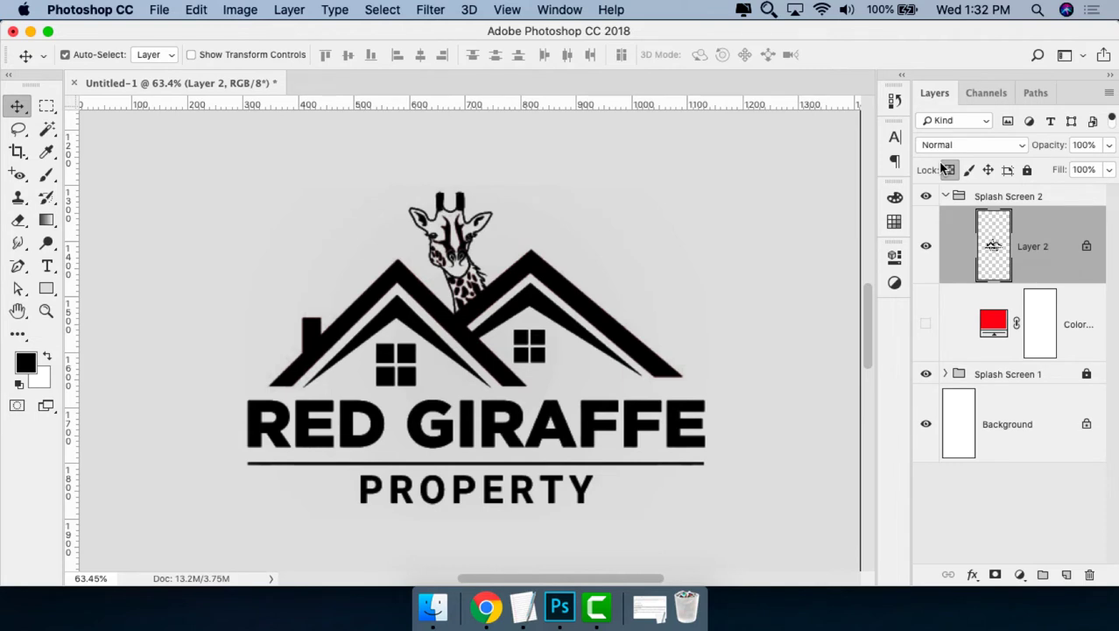
pyautogui.click(25, 361)
pyautogui.click(890, 180)
pyautogui.click(867, 163)
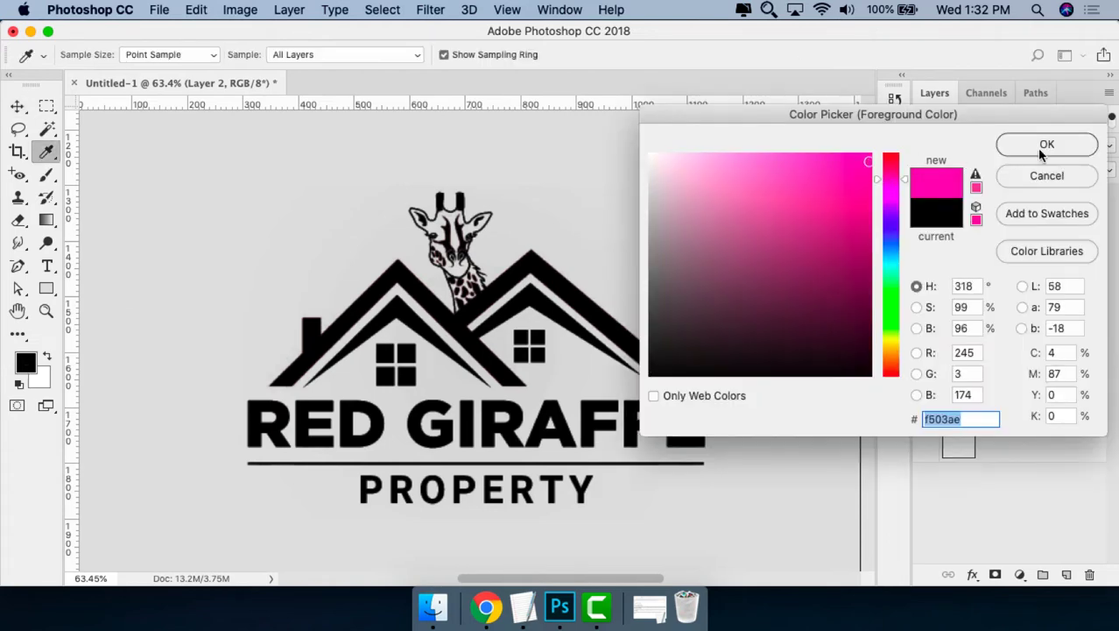
pyautogui.click(1046, 144)
pyautogui.hotkey('alt', 'BackSpace')
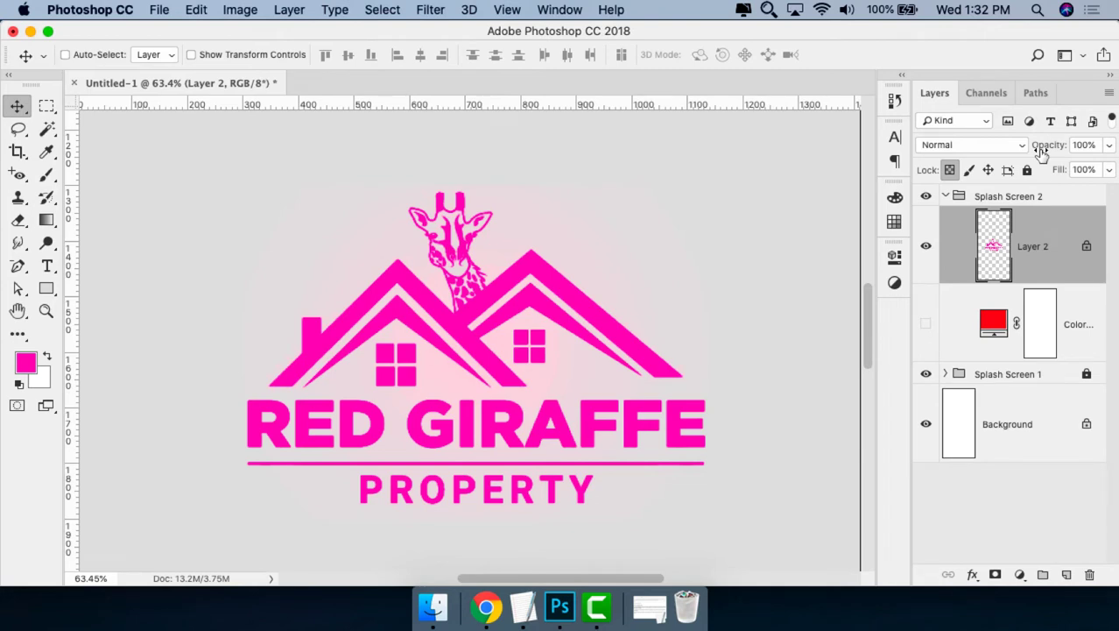
pyautogui.hotkey('ctrl', 'z')
pyautogui.hotkey('ctrl', 'z')
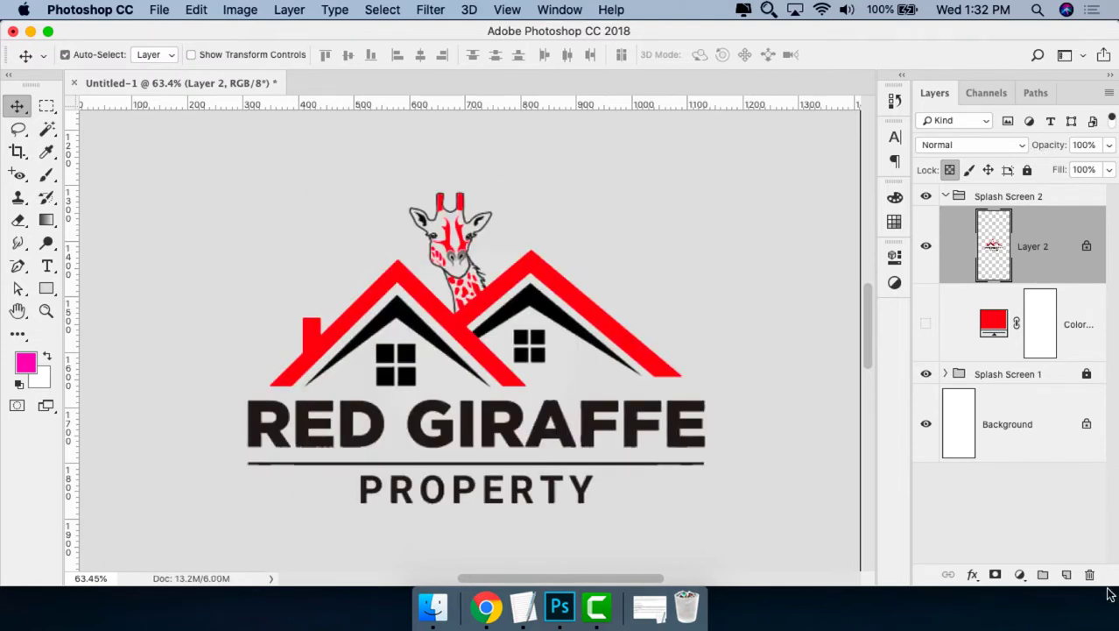
# Add a Solid Color fill layer in hot pink.
pyautogui.click(1019, 573)
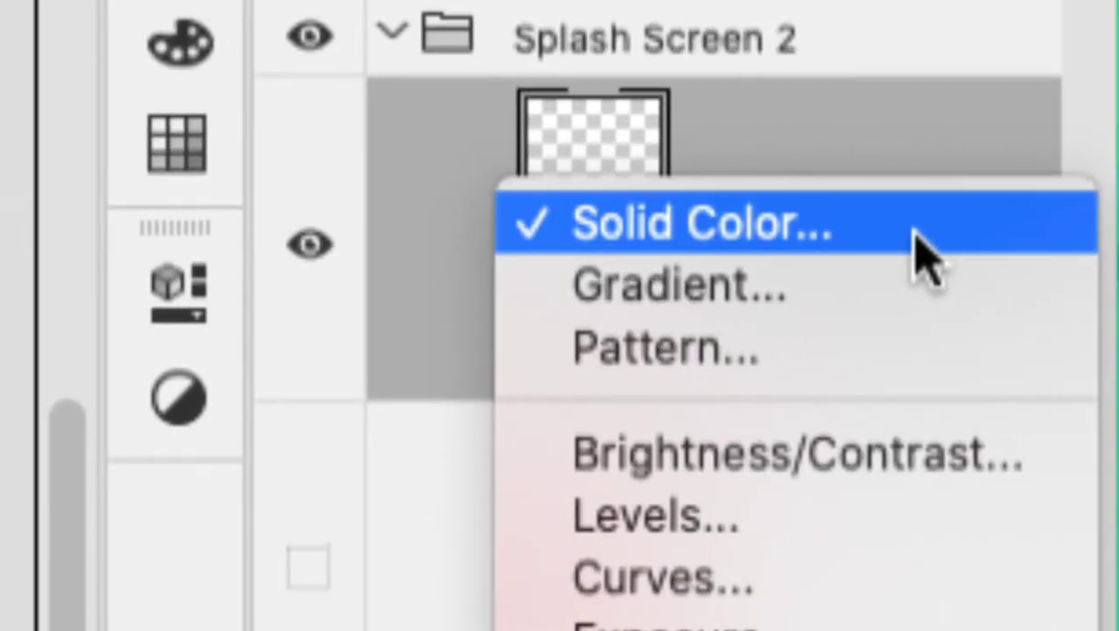
pyautogui.click(912, 235)
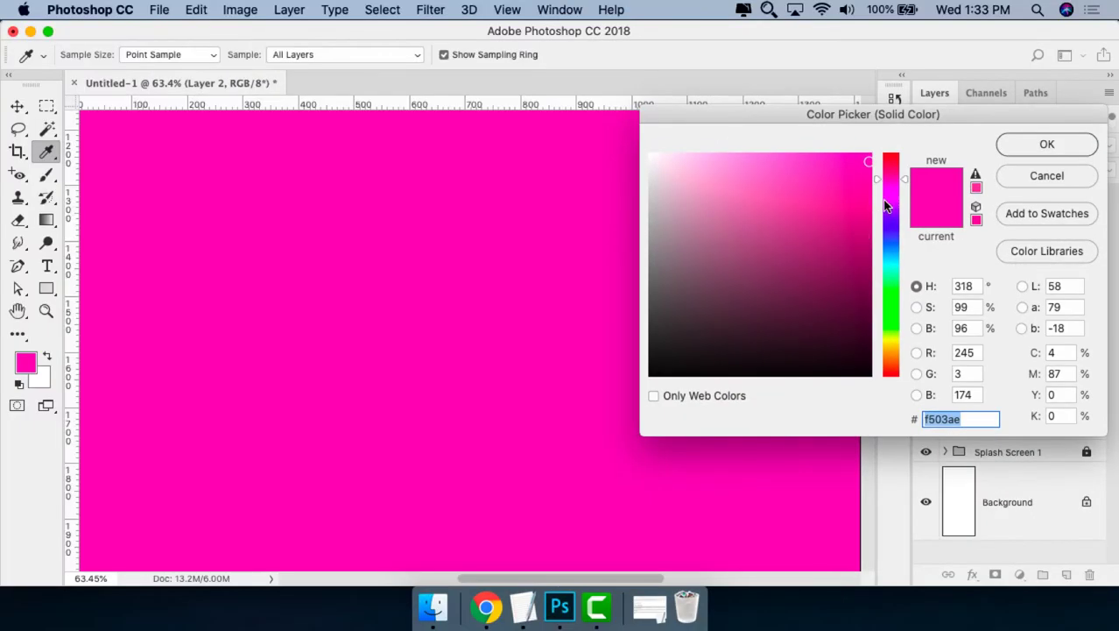
pyautogui.click(753, 197)
pyautogui.moveTo(753, 198)
pyautogui.mouseDown()
pyautogui.moveTo(649, 158)
pyautogui.moveTo(652, 193)
pyautogui.moveTo(774, 237)
pyautogui.moveTo(862, 209)
pyautogui.moveTo(847, 222)
pyautogui.mouseUp()
pyautogui.click(1047, 144)
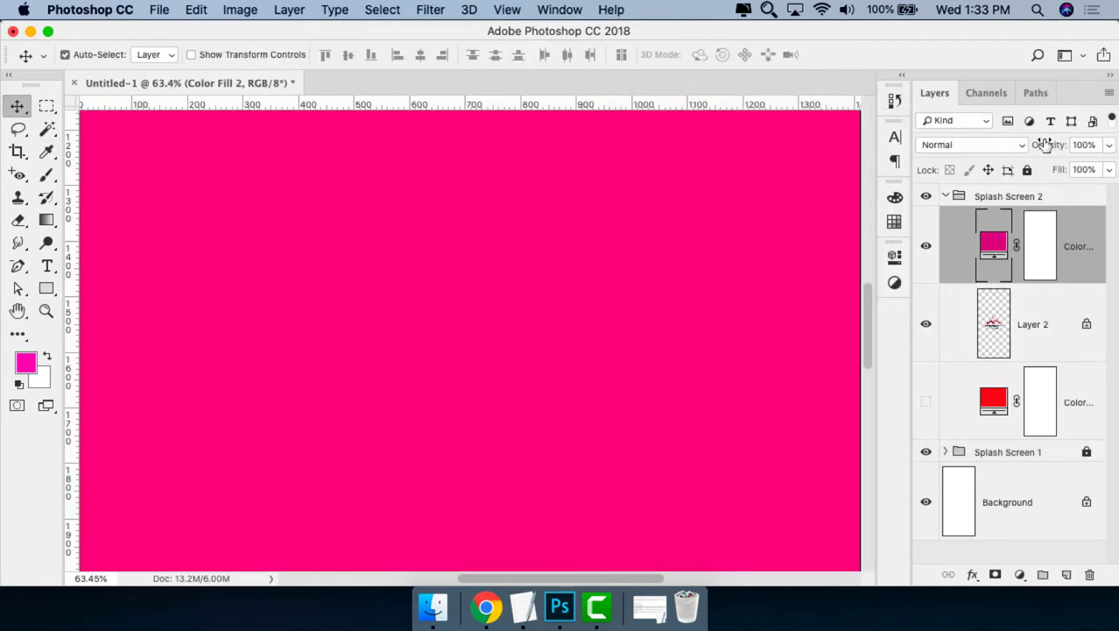
# Turn off Auto-Select and clip the pink Color Fill 2 to Layer 2.
pyautogui.press('super')
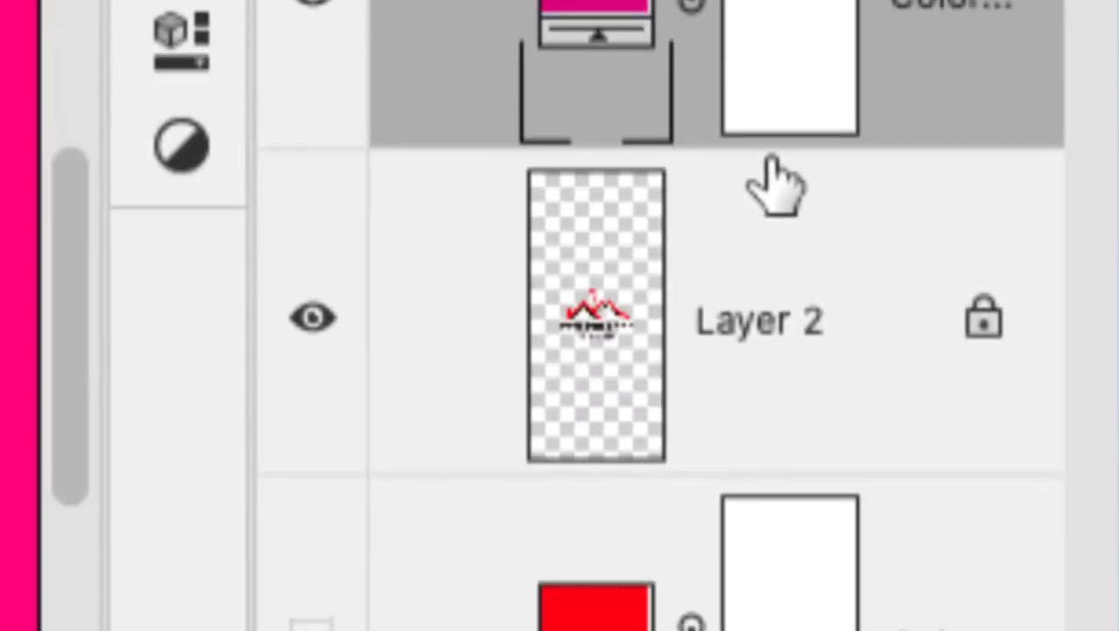
pyautogui.moveTo(774, 180); pyautogui.dragTo(795, 118)
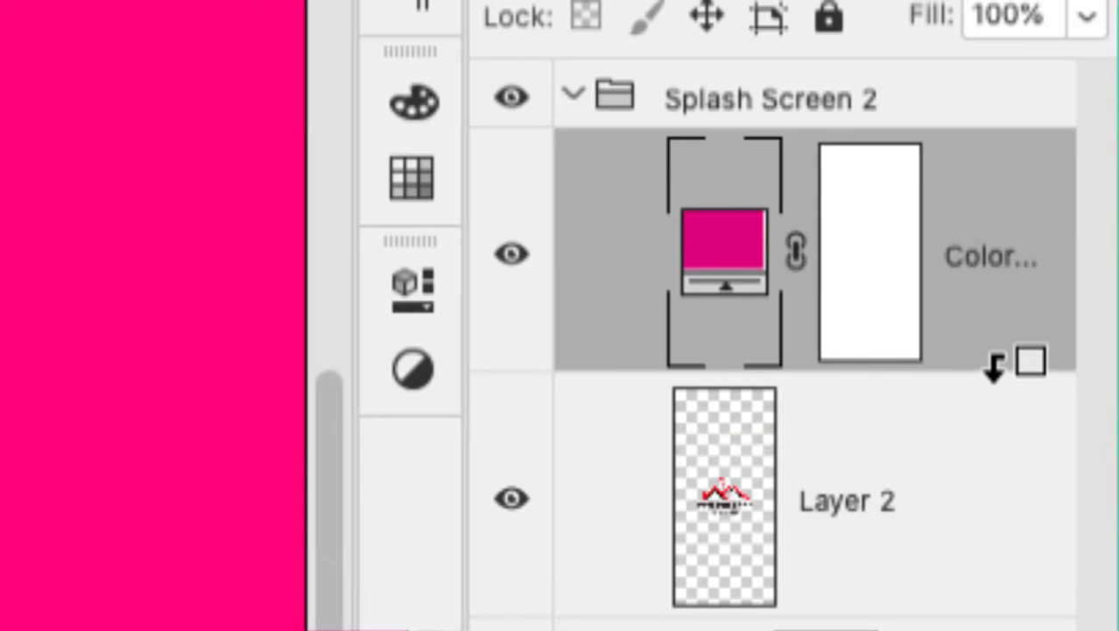
pyautogui.keyDown('alt'); pyautogui.click(998, 369); pyautogui.keyUp('alt')
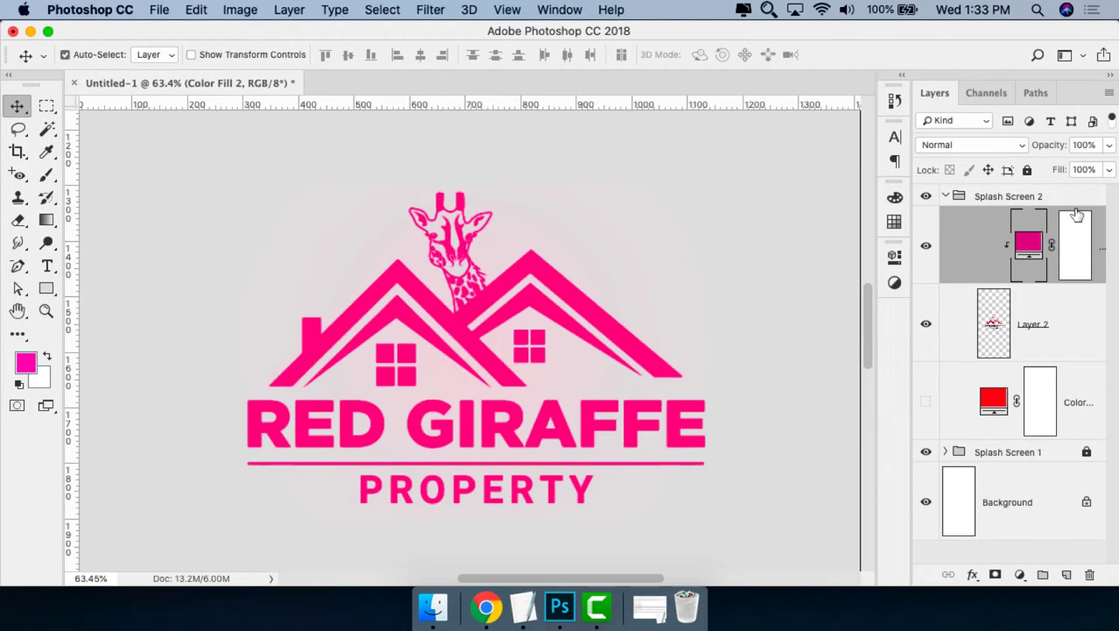
pyautogui.rightClick(1102, 230)
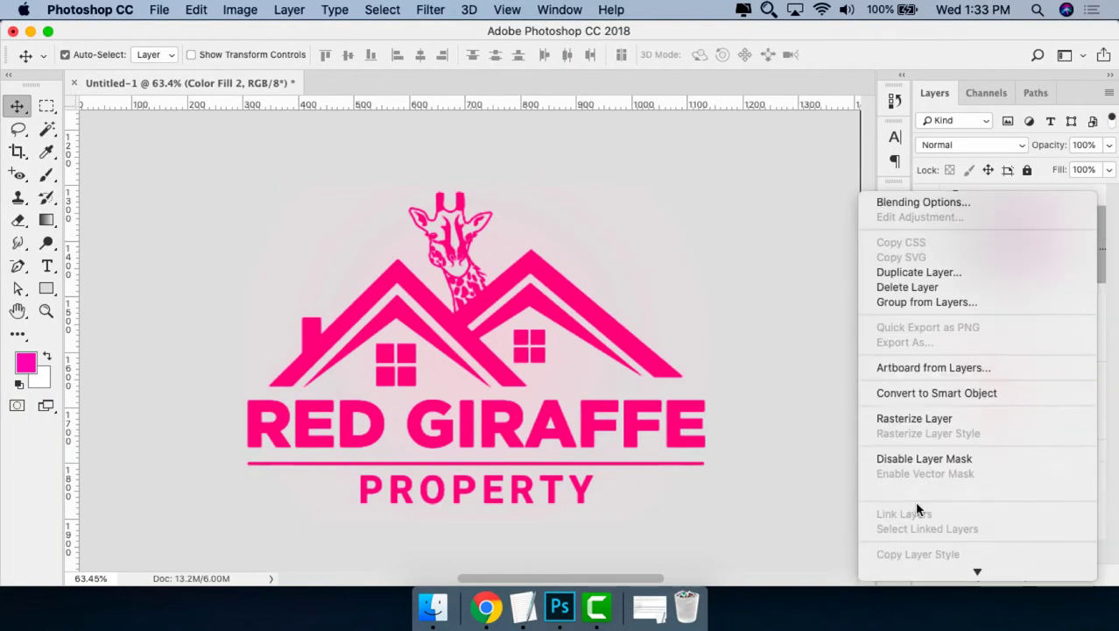
pyautogui.click(674, 253)
pyautogui.press('super+minus')
pyautogui.press('super+minus')
pyautogui.press('super+minus')
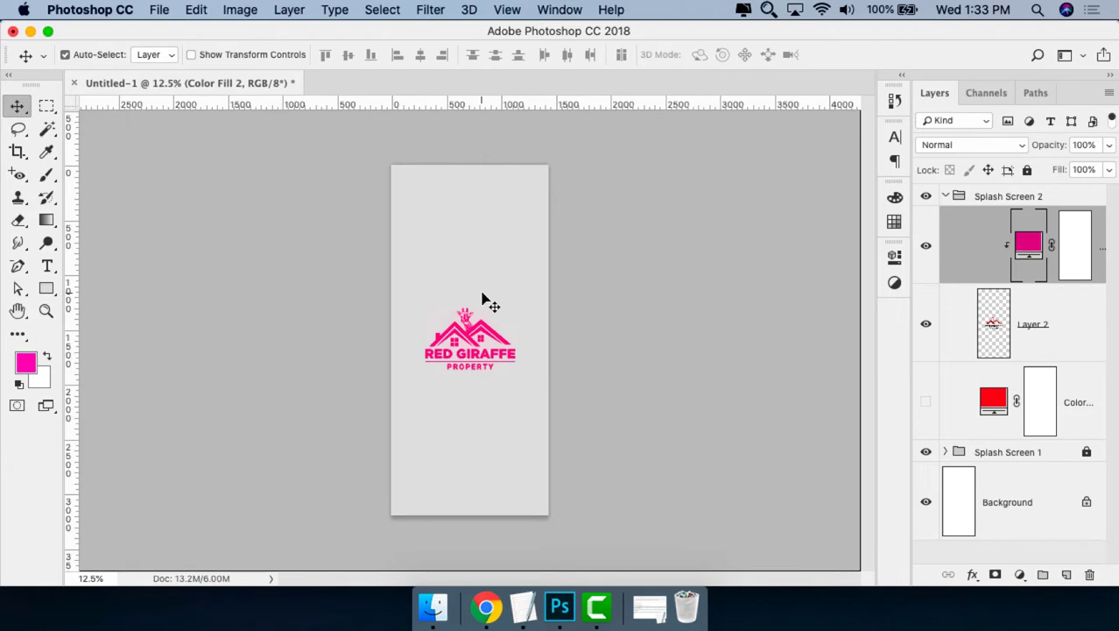
pyautogui.press('z')
pyautogui.moveTo(433, 278)
pyautogui.mouseDown()
pyautogui.moveTo(542, 386)
pyautogui.moveTo(595, 414)
pyautogui.mouseUp()
pyautogui.moveTo(517, 357); pyautogui.dragTo(640, 358)
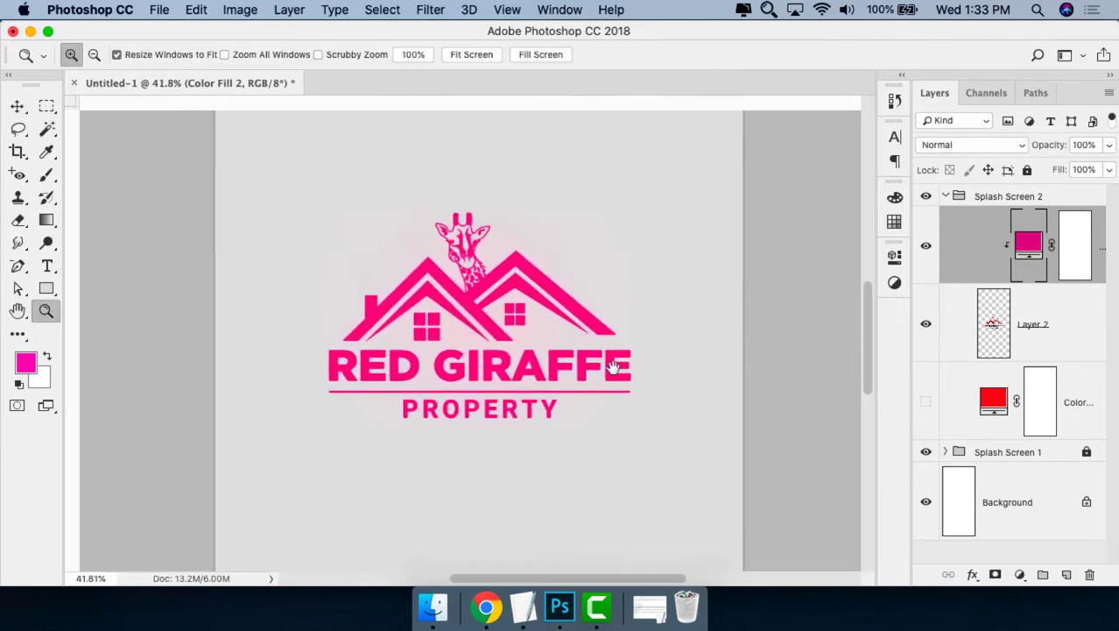
pyautogui.press('super+r')
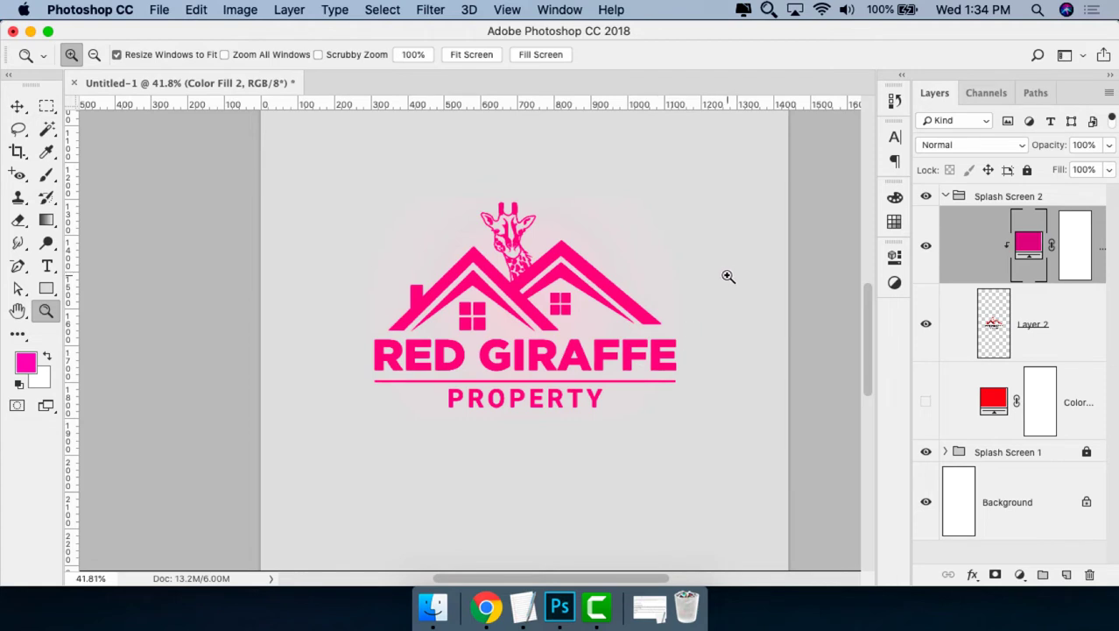
pyautogui.click(596, 601)
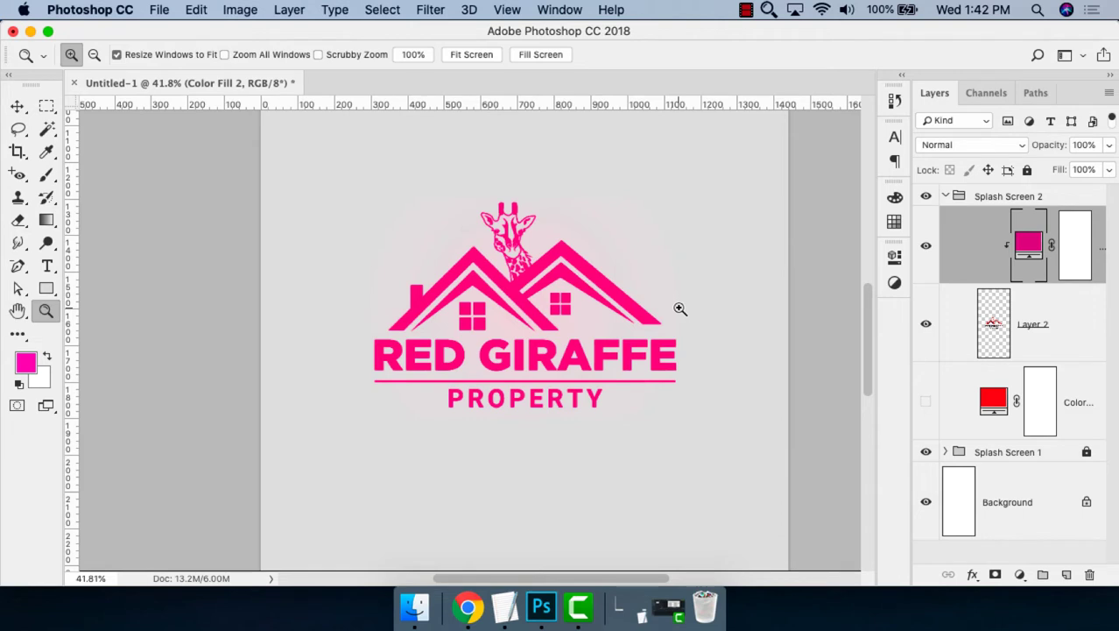
# Delete the Splash Screen 2 group and turn off Splash Screen 1's visibility, leaving the white Background.
pyautogui.press('super+0')
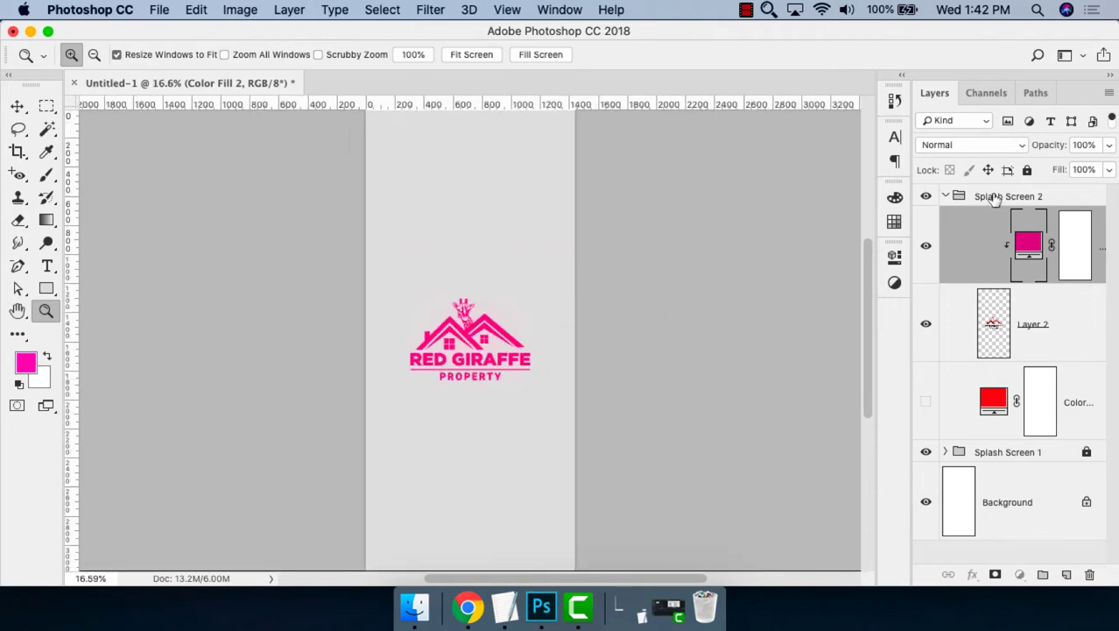
pyautogui.press('Delete')
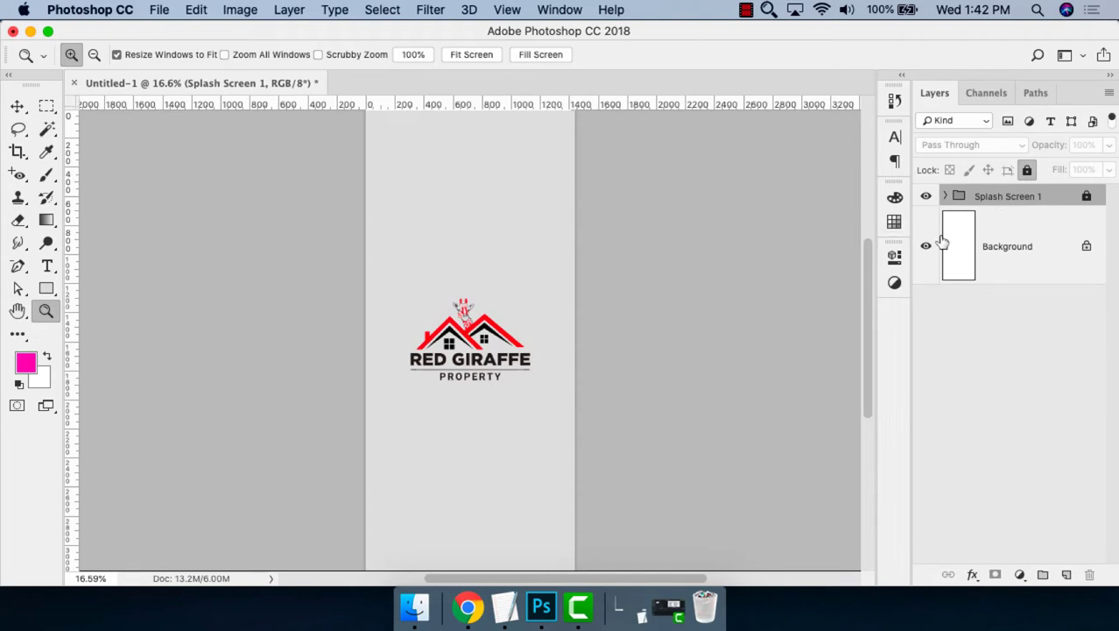
pyautogui.press('v')
pyautogui.click(926, 196)
pyautogui.press('super+minus')
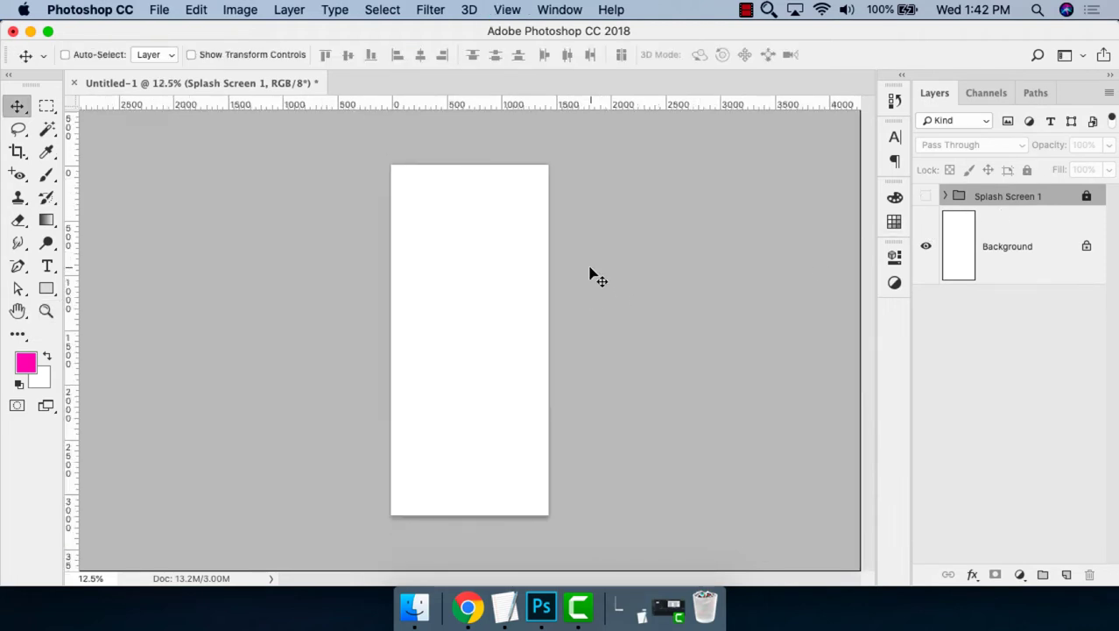
pyautogui.press('super+n')
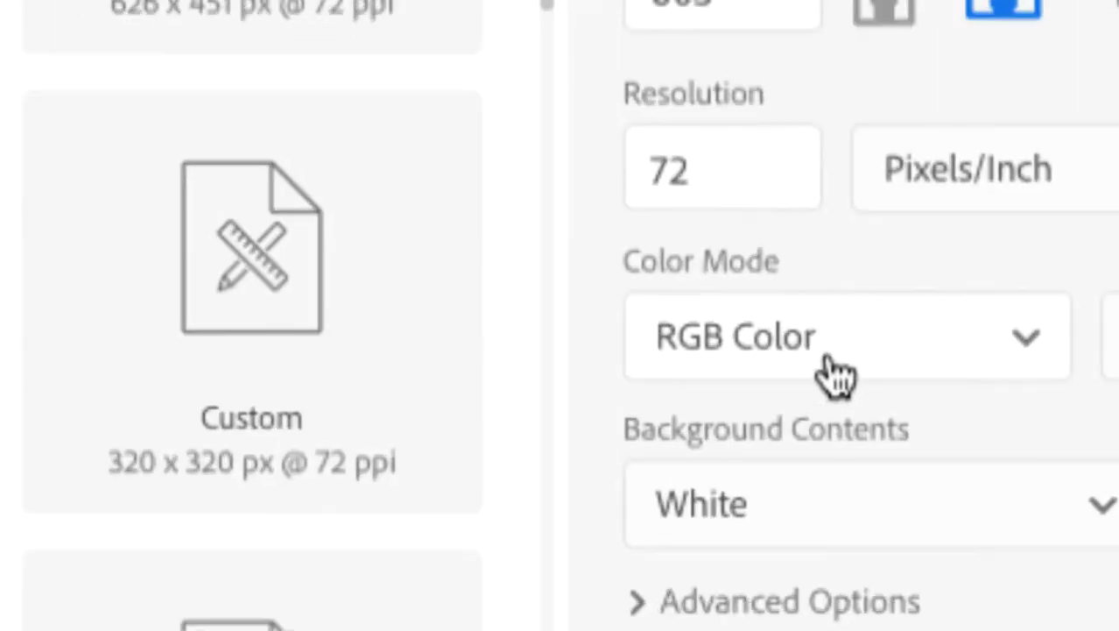
pyautogui.click(812, 368)
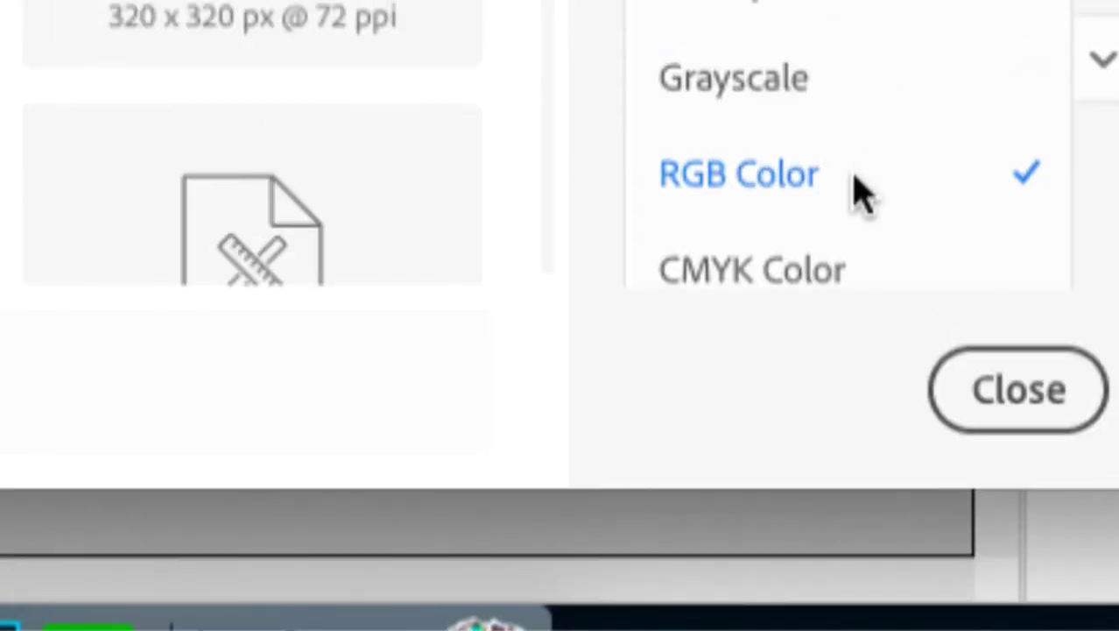
pyautogui.click(854, 179)
pyautogui.click(1016, 386)
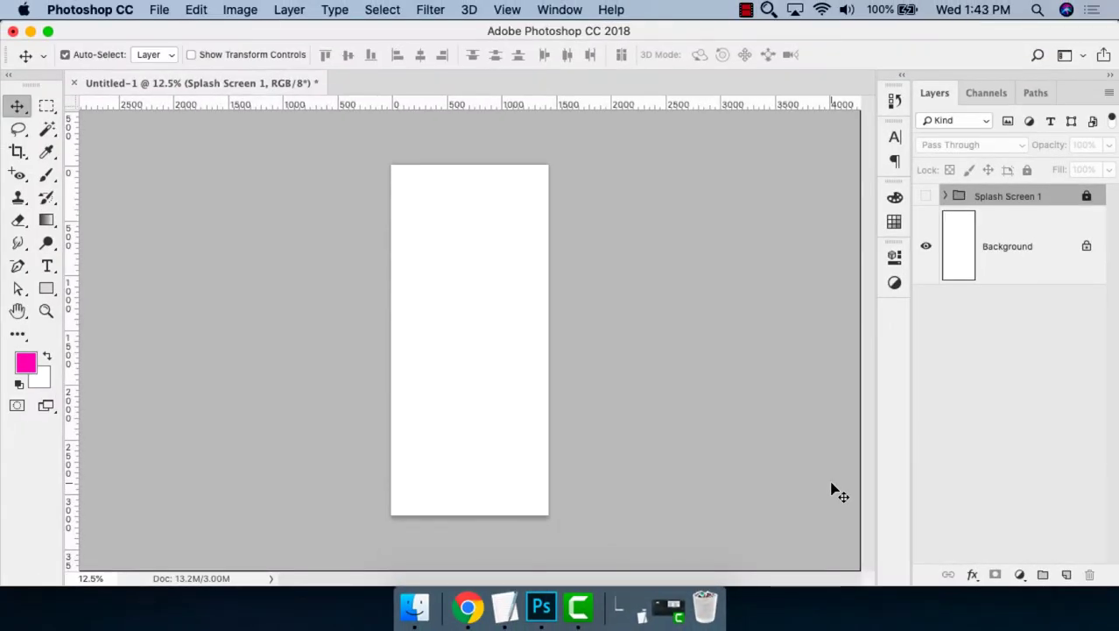
pyautogui.press('super+plus')
pyautogui.click(248, 8)
pyautogui.moveTo(250, 31)
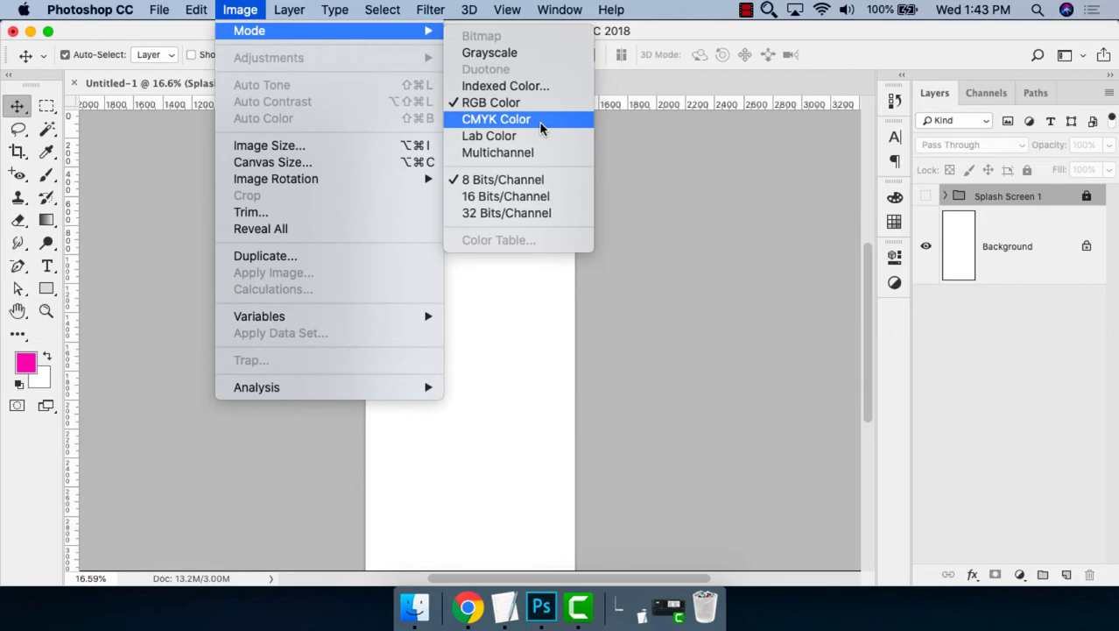
pyautogui.click(764, 457)
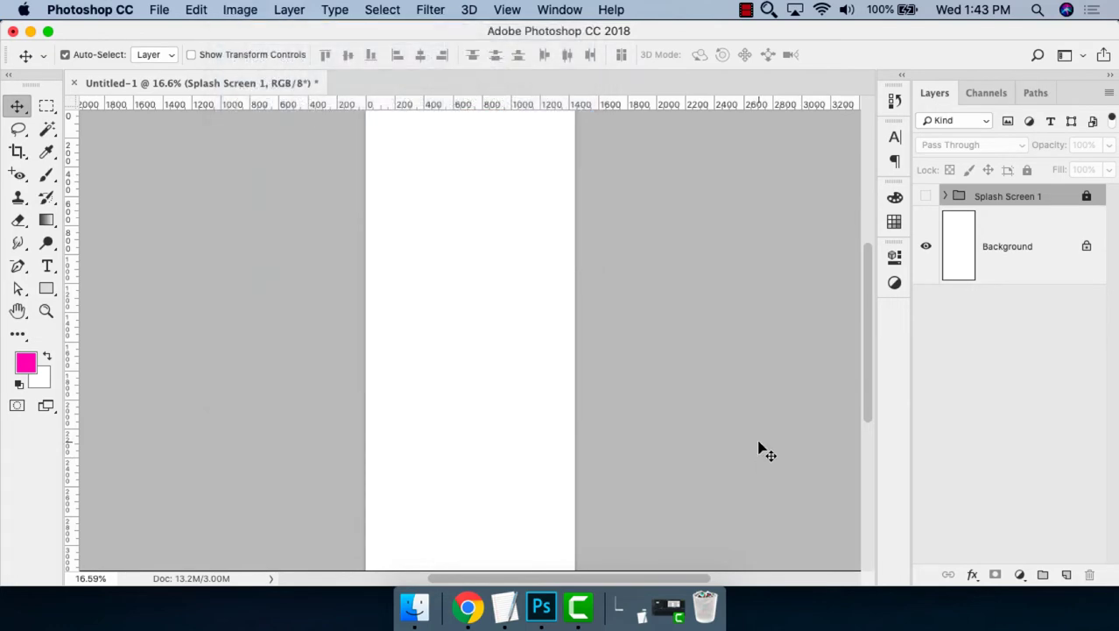
# In Chrome, rerun the Google Images search as 'property logo' without 'png'.
pyautogui.click(471, 594)
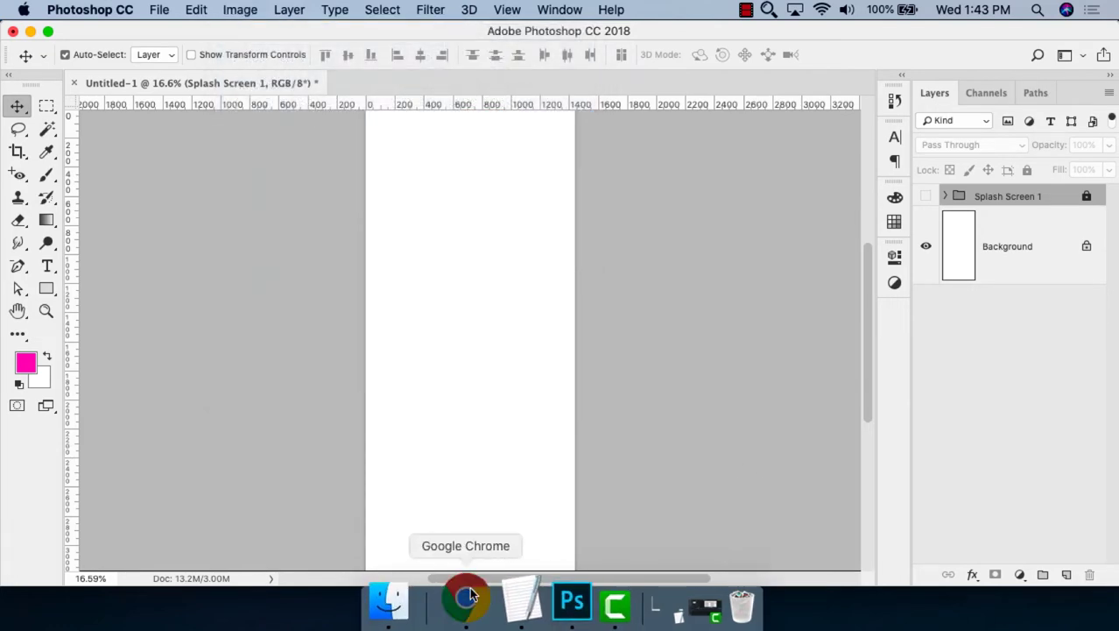
pyautogui.scroll(-5, 963, 413)
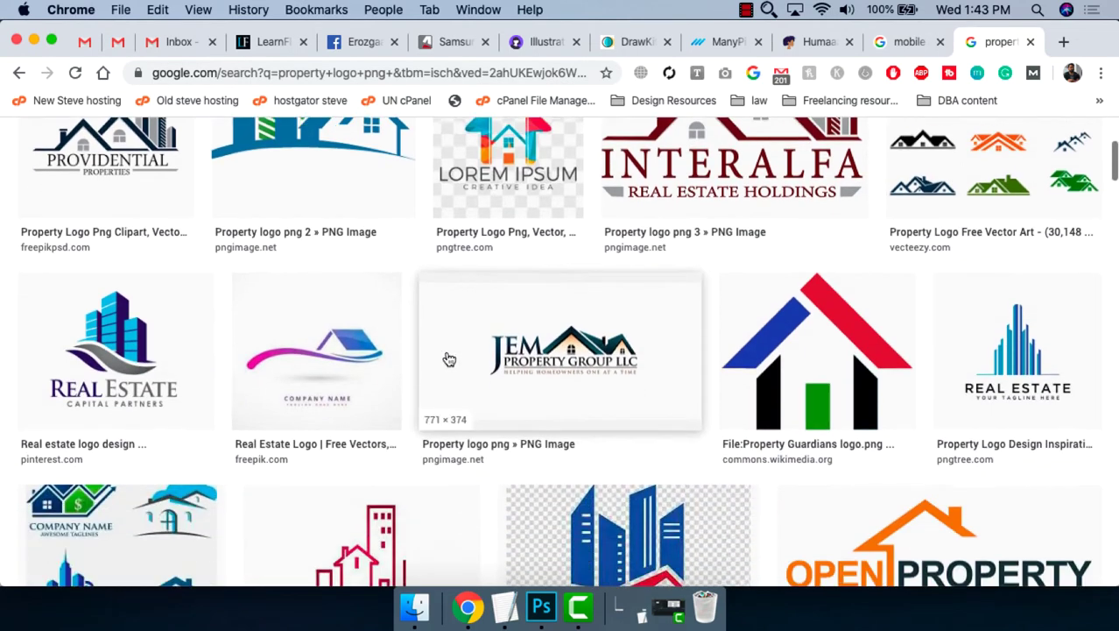
pyautogui.scroll(-4, 449, 359)
pyautogui.scroll(-1, 455, 355)
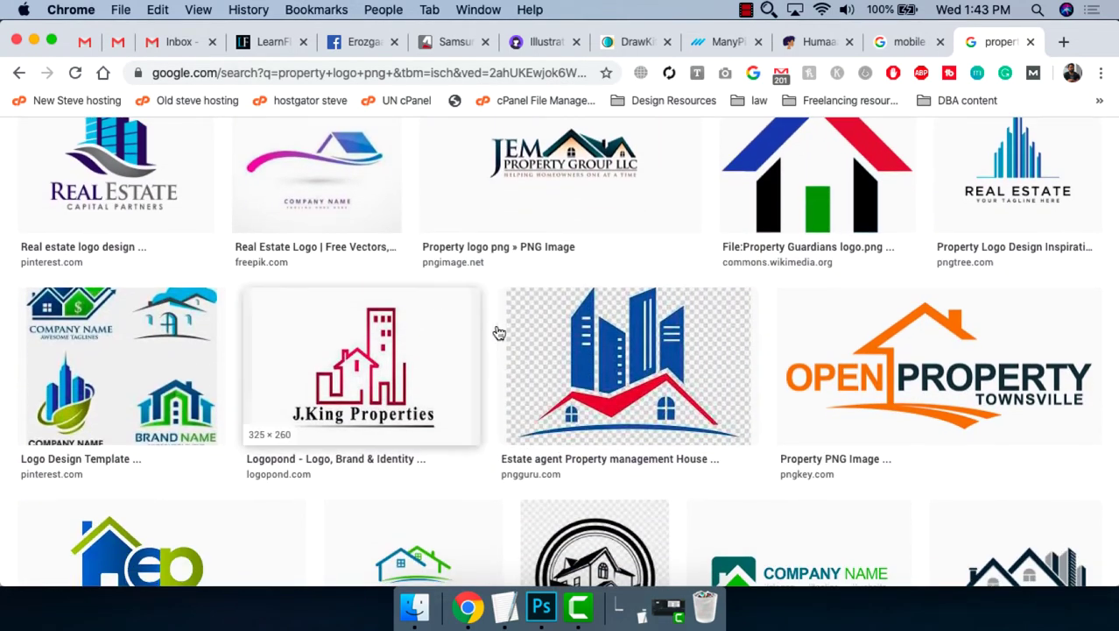
pyautogui.scroll(5, 288, 352)
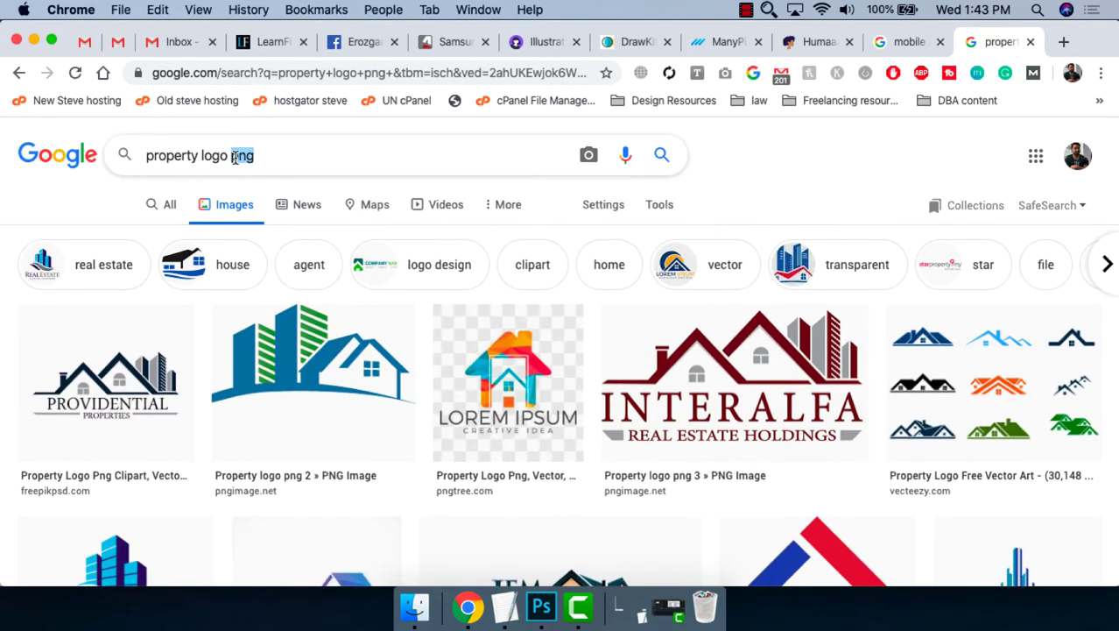
pyautogui.press('BackSpace')
pyautogui.press('Return')
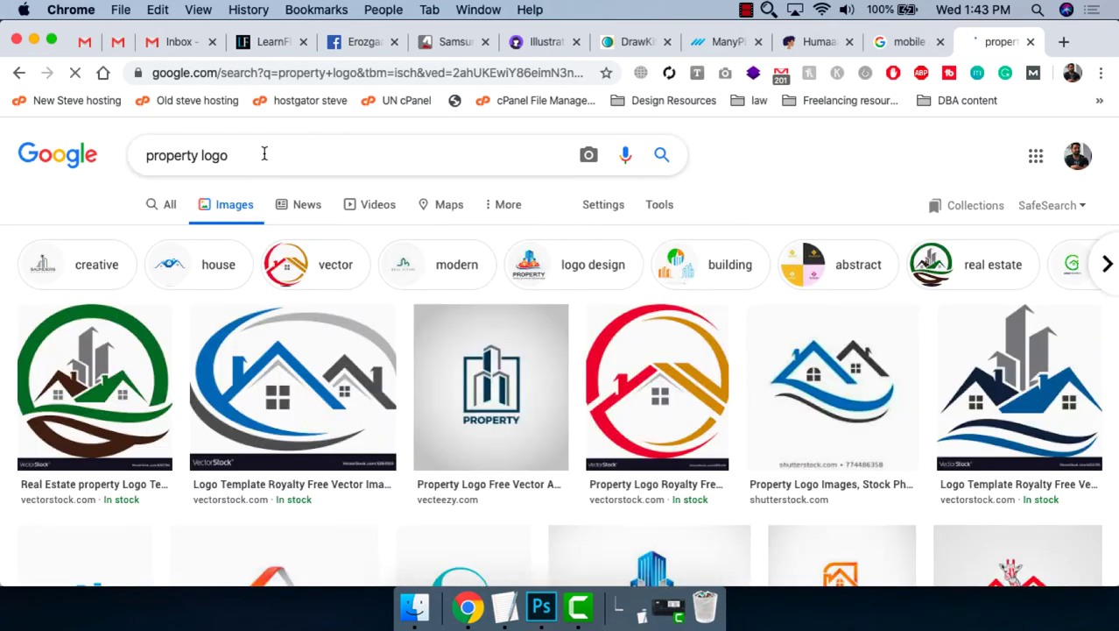
# Preview the CHECKHOME logo, then filter results to Large image size.
pyautogui.scroll(-5, 995, 271)
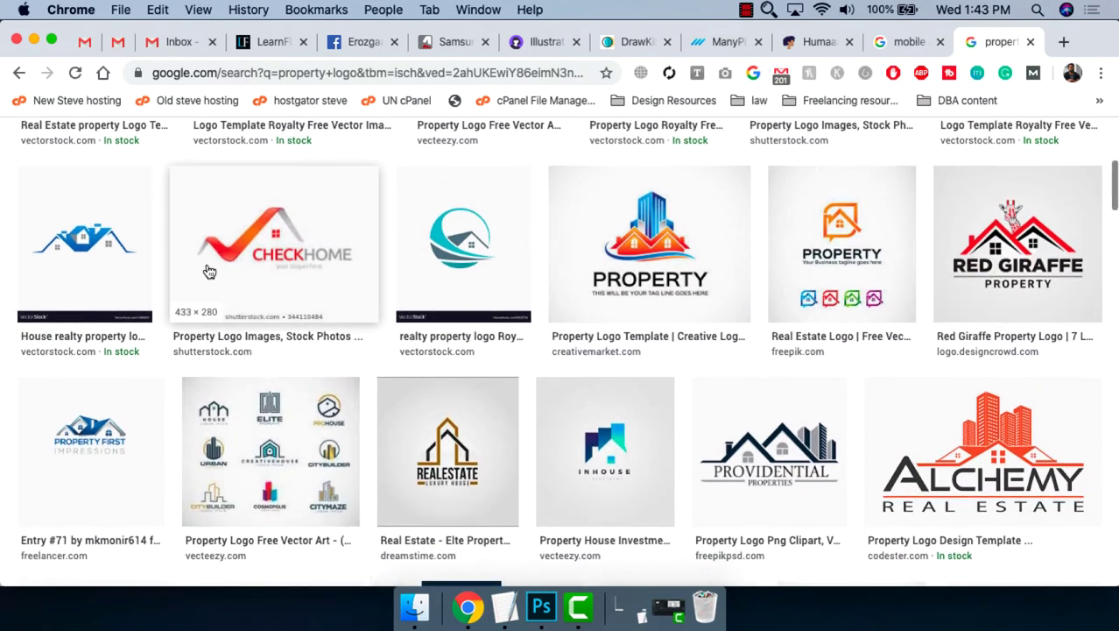
pyautogui.click(210, 272)
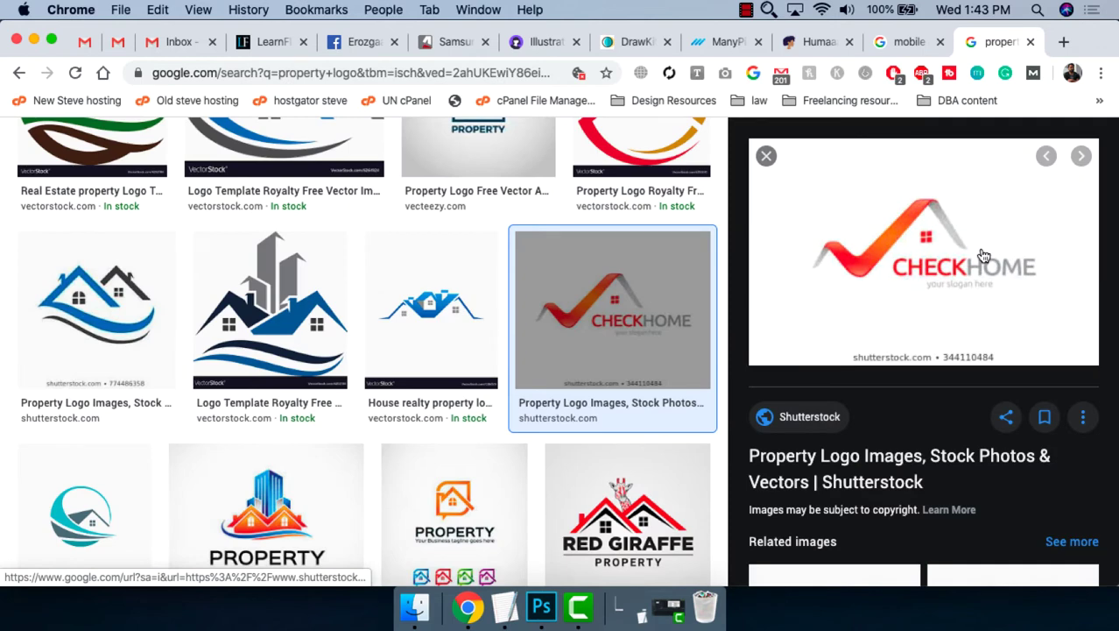
pyautogui.scroll(3, 482, 324)
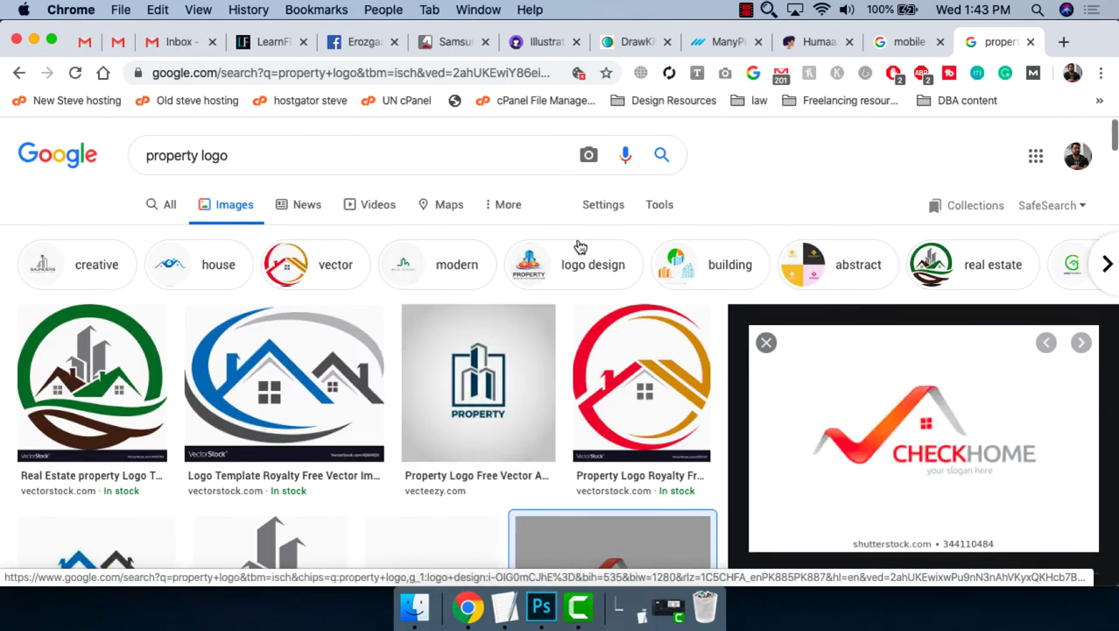
pyautogui.click(661, 206)
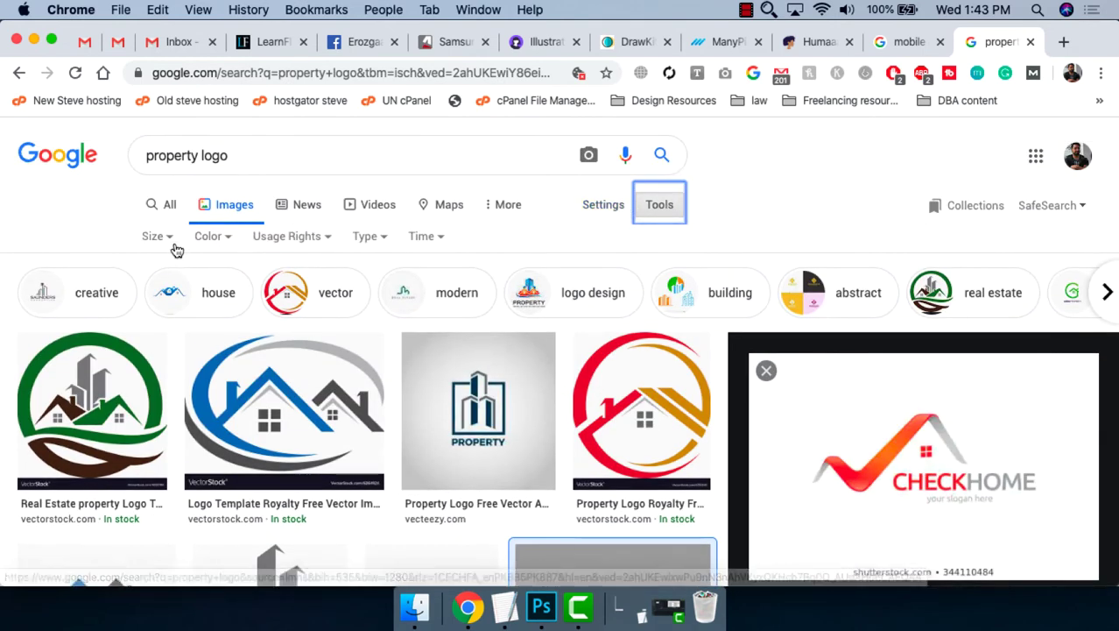
pyautogui.click(166, 237)
pyautogui.click(163, 285)
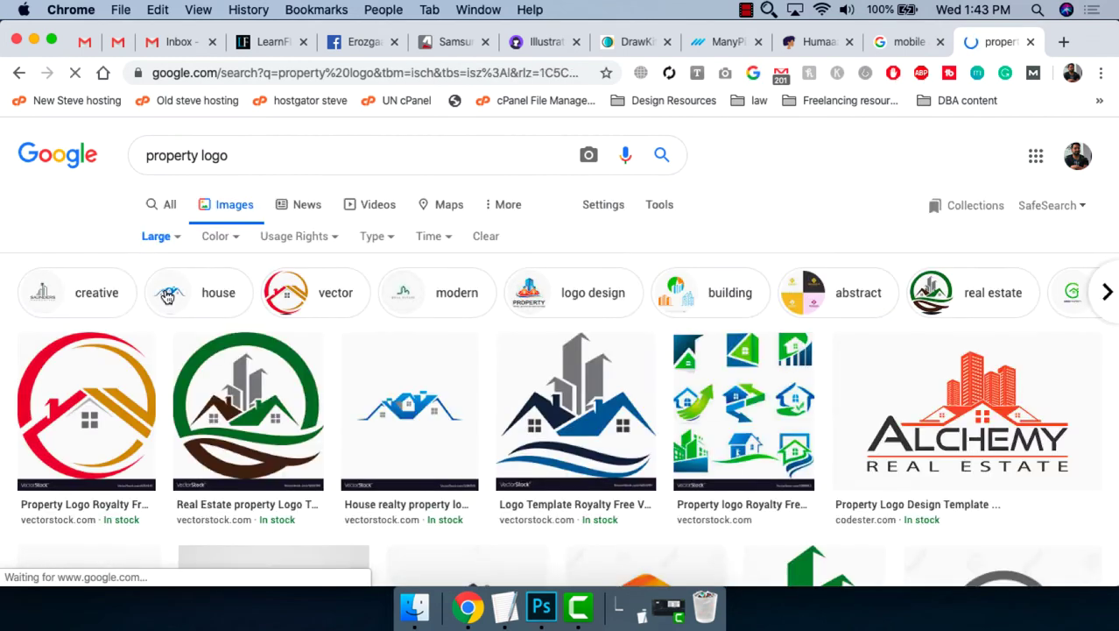
# Browse the large results, previewing the PROPERTIES and NOVEL management logos.
pyautogui.scroll(-2, 429, 289)
pyautogui.scroll(-1, 263, 311)
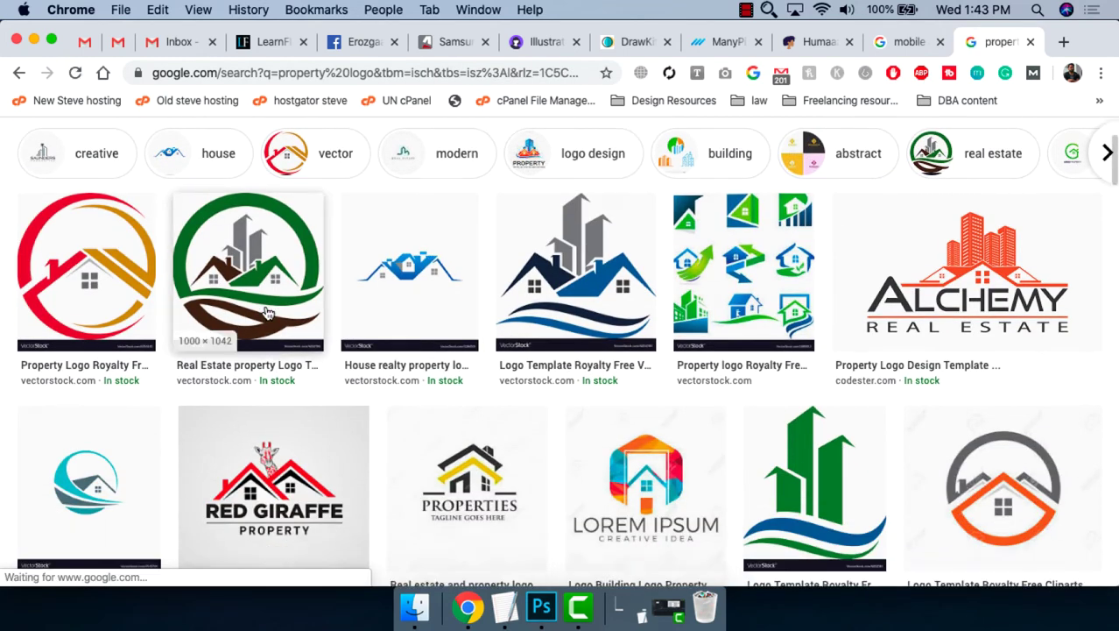
pyautogui.scroll(-2, 265, 315)
pyautogui.scroll(-2, 311, 315)
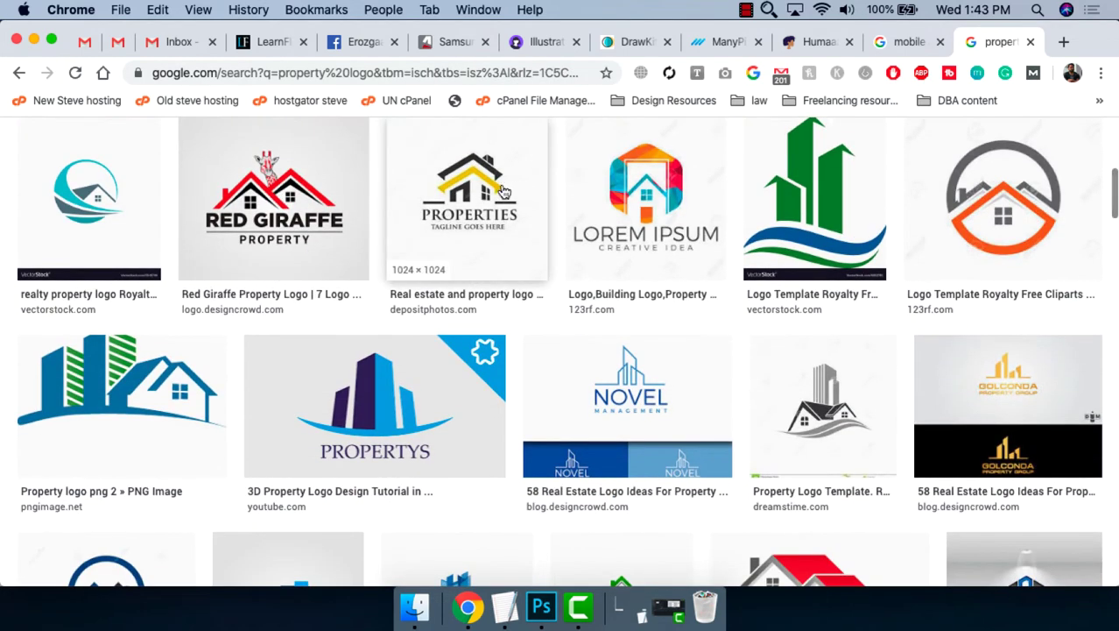
pyautogui.click(495, 243)
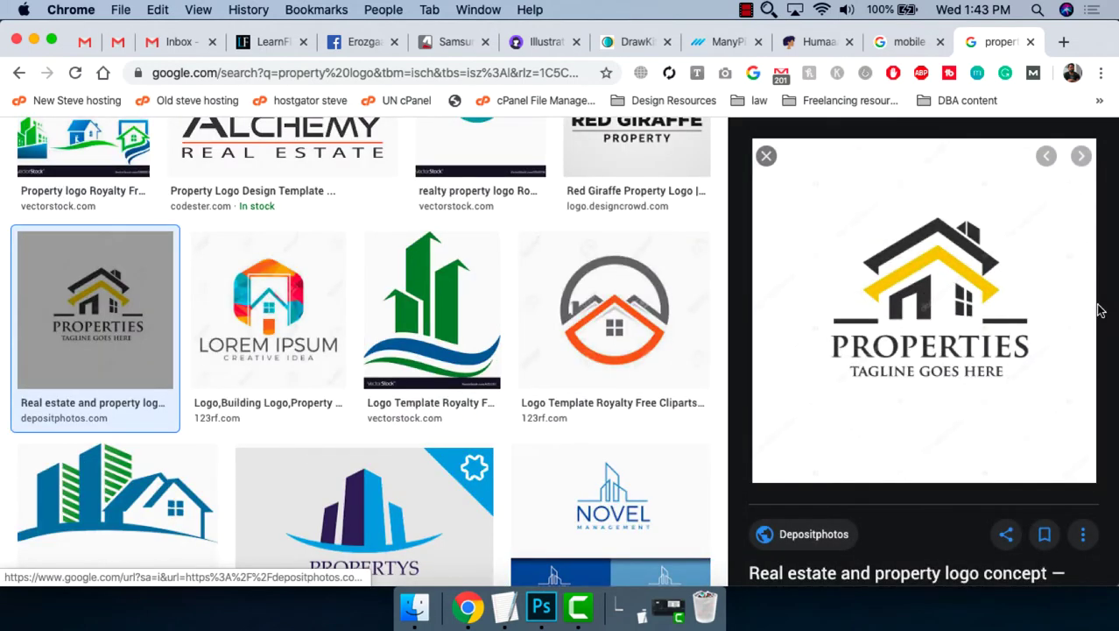
pyautogui.scroll(-2, 578, 254)
pyautogui.scroll(-1, 573, 256)
pyautogui.scroll(-1, 420, 252)
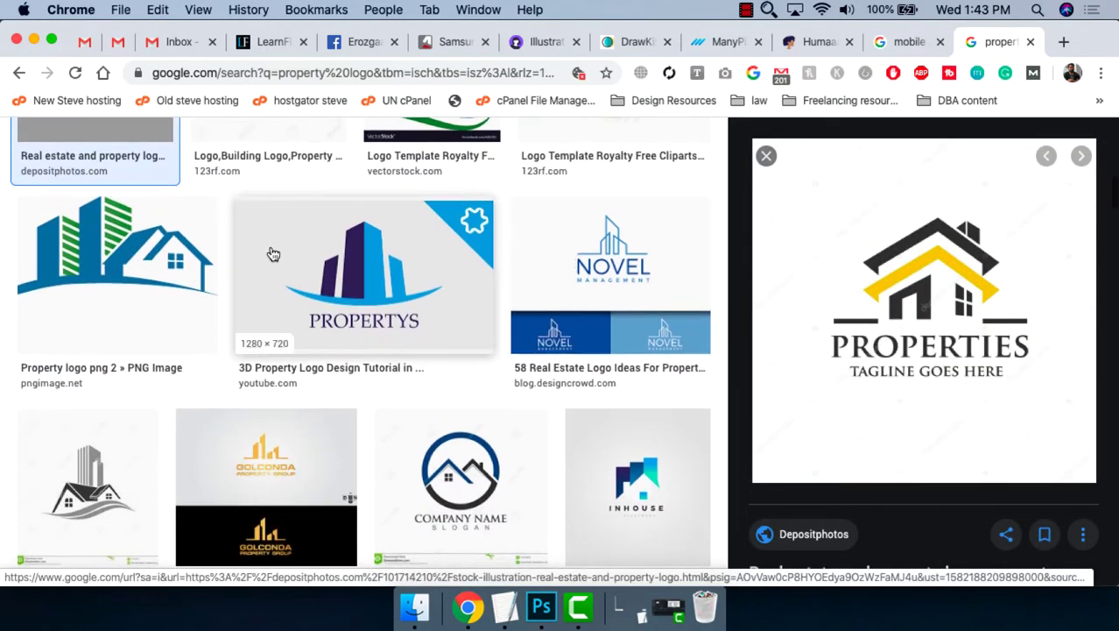
pyautogui.scroll(-1, 613, 219)
pyautogui.click(631, 198)
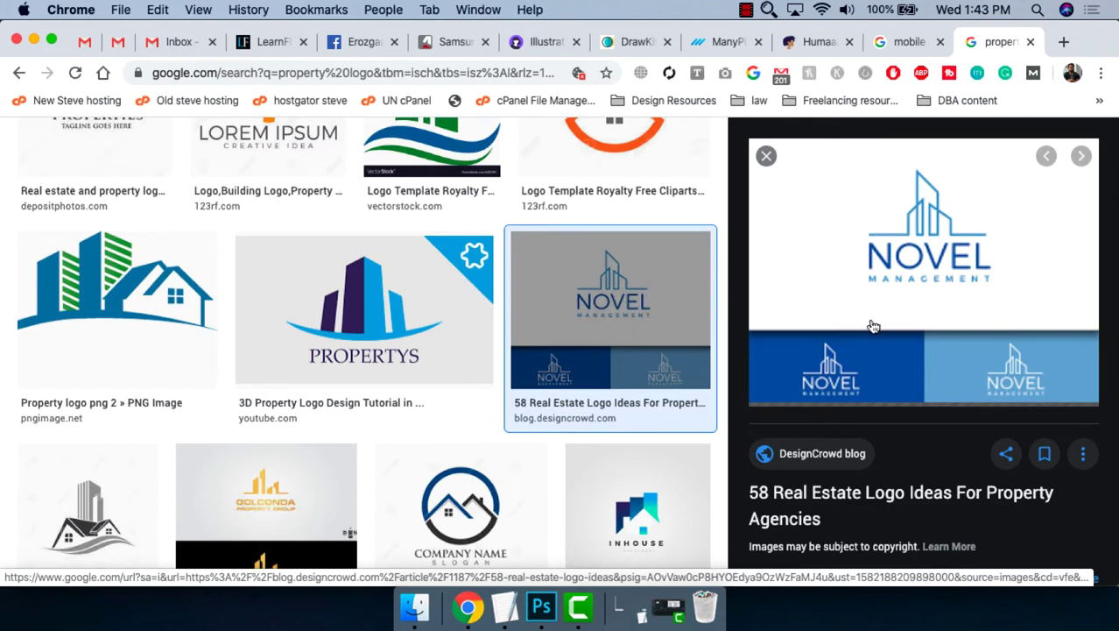
# Preview the Smart Home logo and copy its image.
pyautogui.scroll(-3, 438, 350)
pyautogui.scroll(-2, 275, 363)
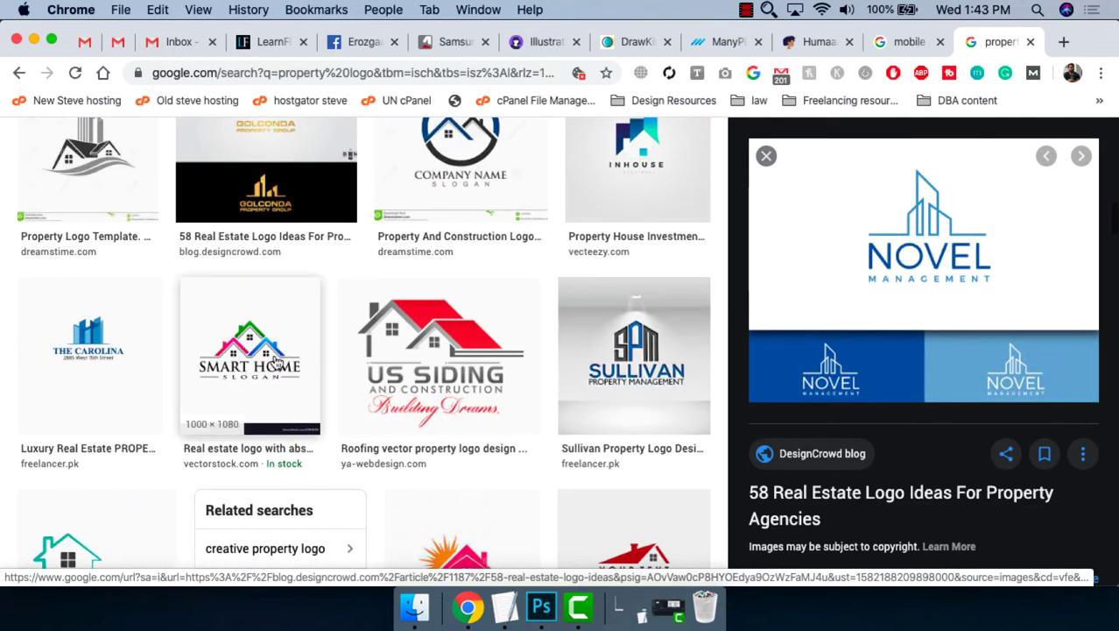
pyautogui.click(245, 364)
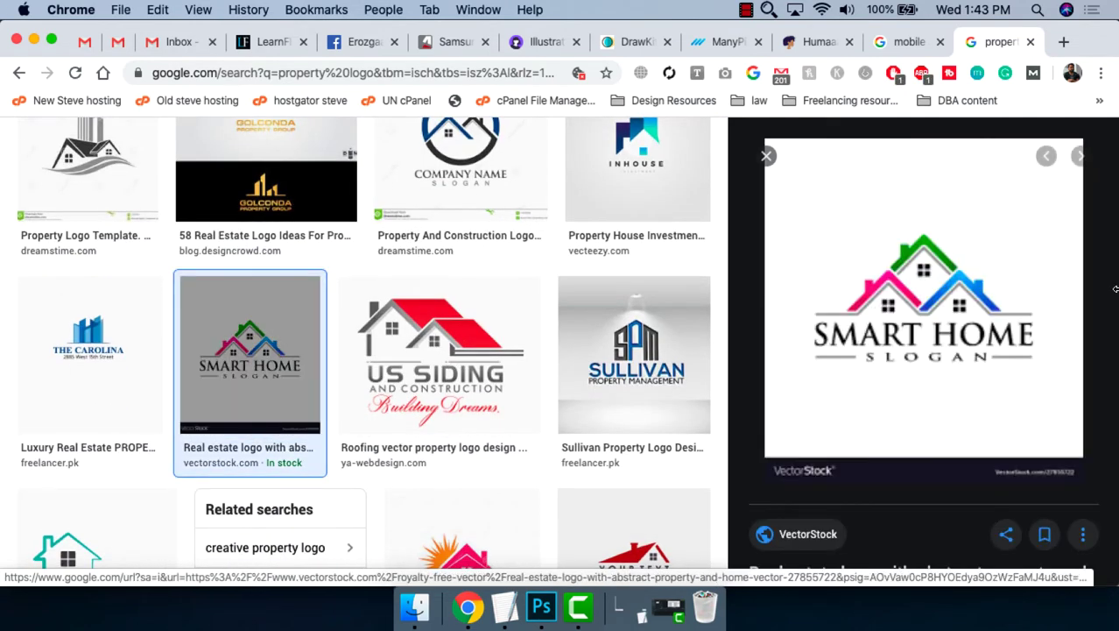
pyautogui.rightClick(1055, 267)
pyautogui.click(929, 412)
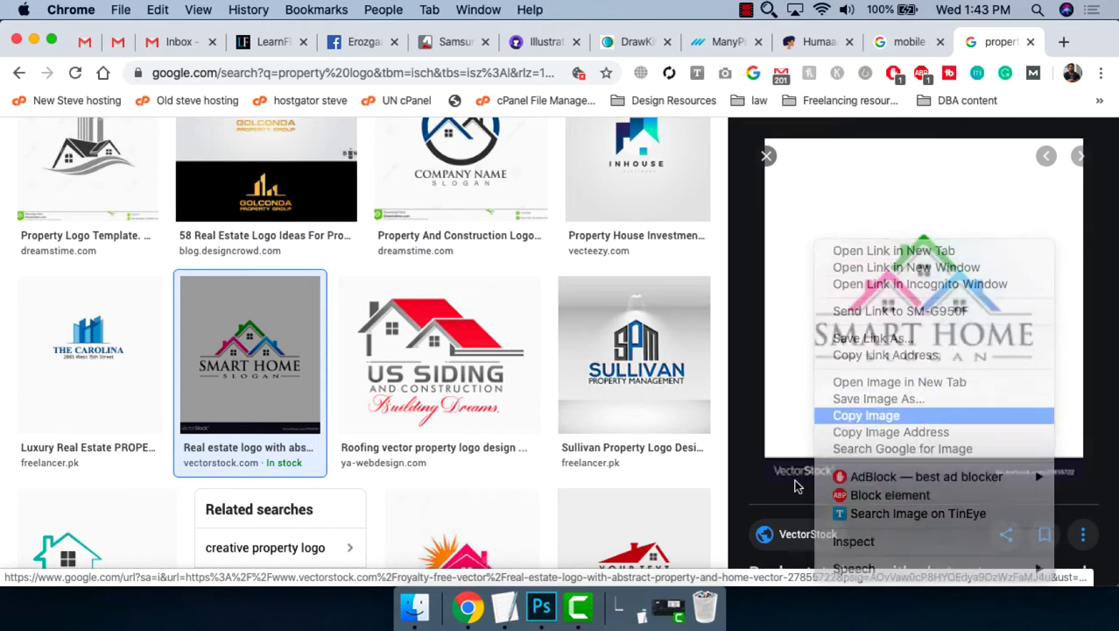
# Paste the copied Smart Home logo into the splash document, accepting the profile conversion.
pyautogui.click(540, 598)
pyautogui.press('super+v')
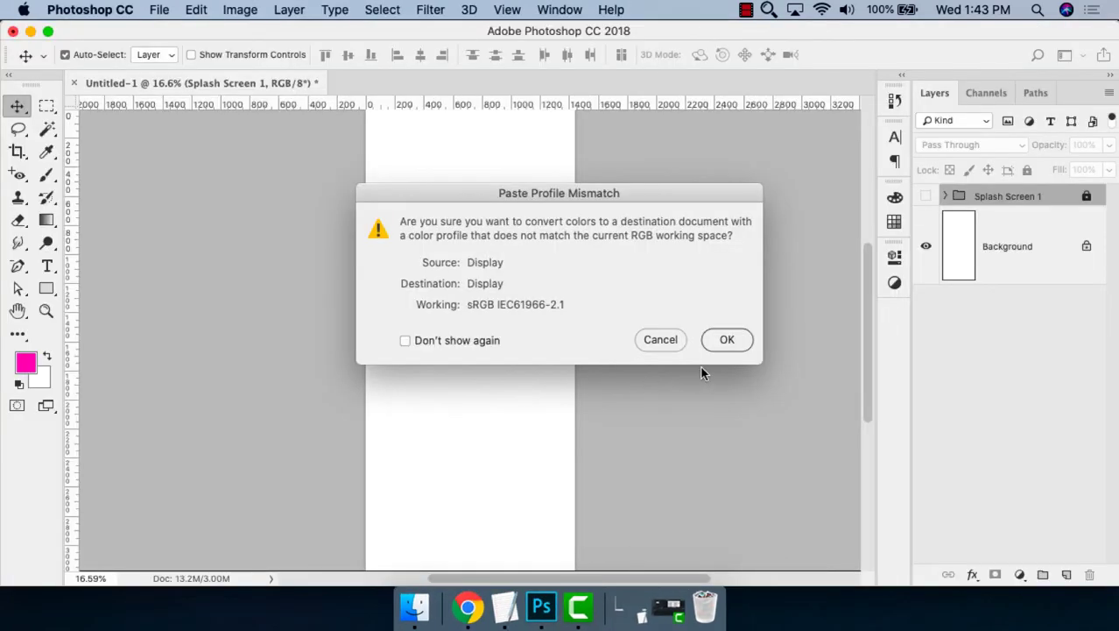
pyautogui.click(723, 340)
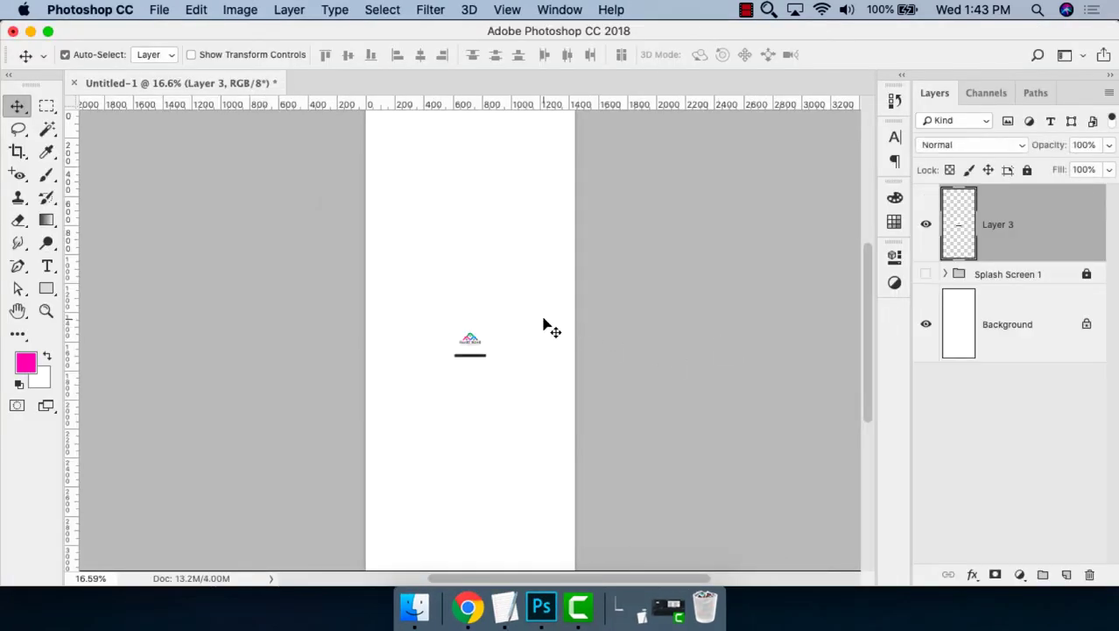
# In the browser, preview and copy the Dream Property Management logo image.
pyautogui.press('super+Tab')
pyautogui.scroll(-5, 508, 342)
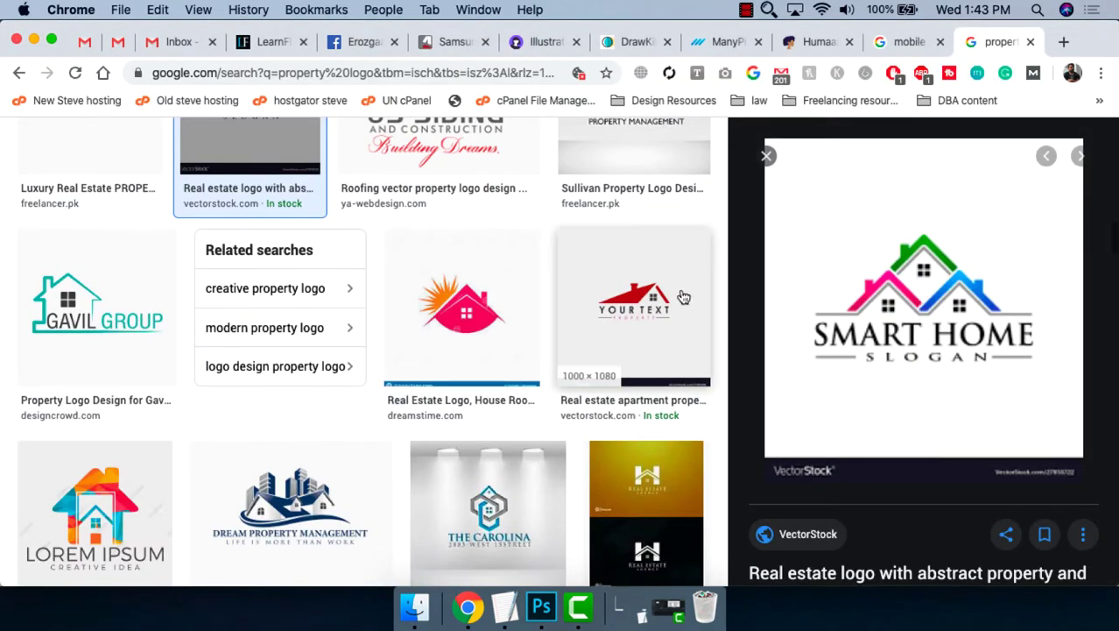
pyautogui.scroll(-4, 482, 277)
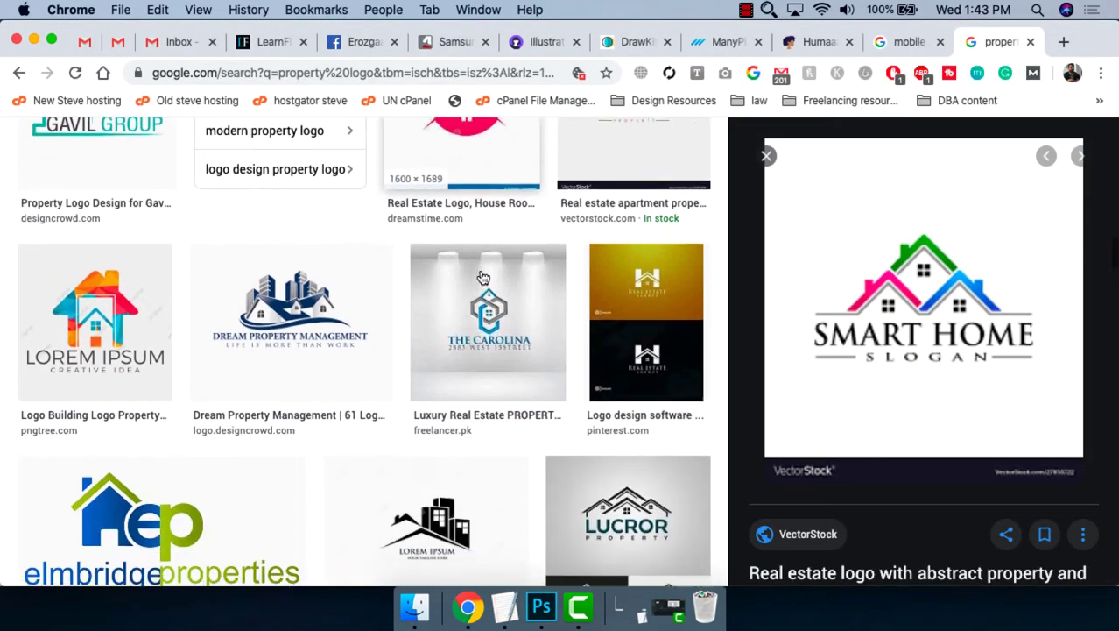
pyautogui.click(335, 312)
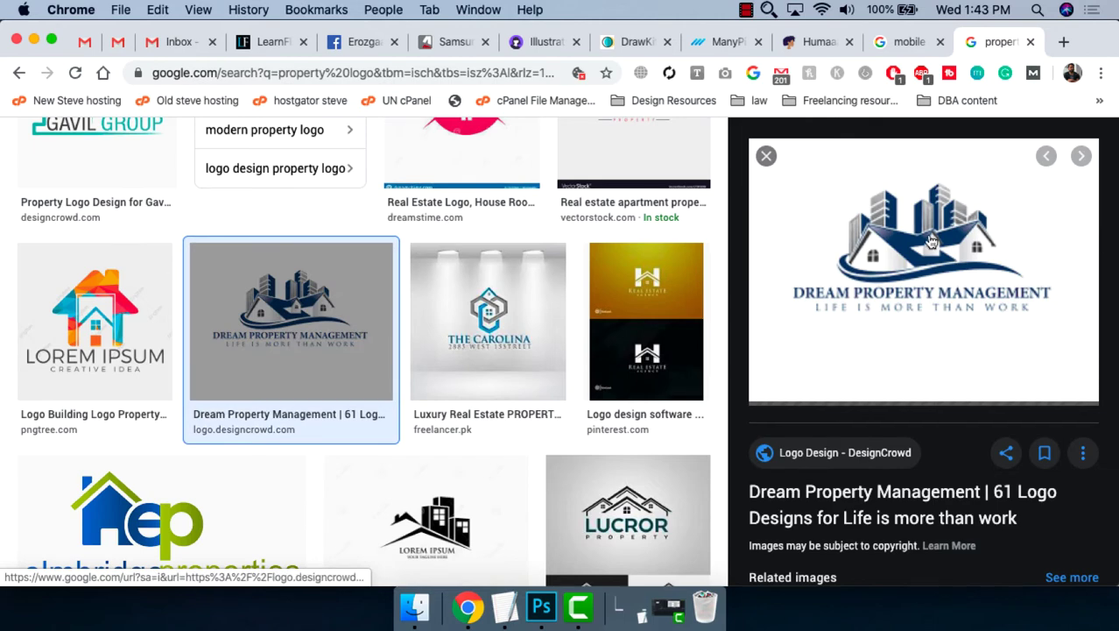
pyautogui.rightClick(983, 241)
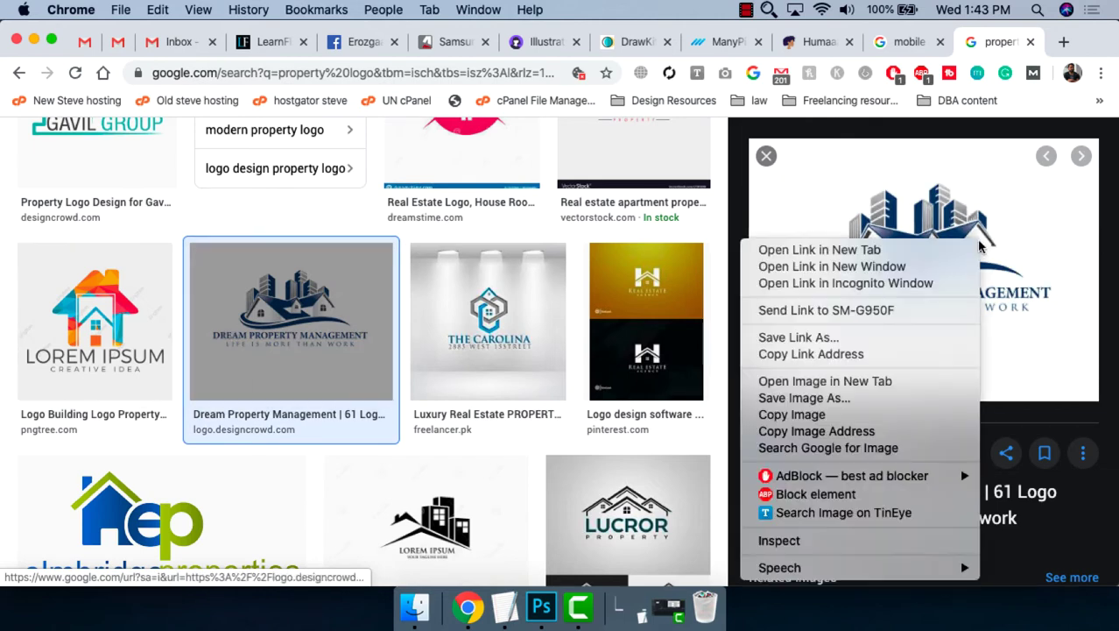
pyautogui.click(815, 414)
# Paste the logo and start enlarging it, then undo the wrong paste.
pyautogui.press('super+Tab')
pyautogui.press('super+v')
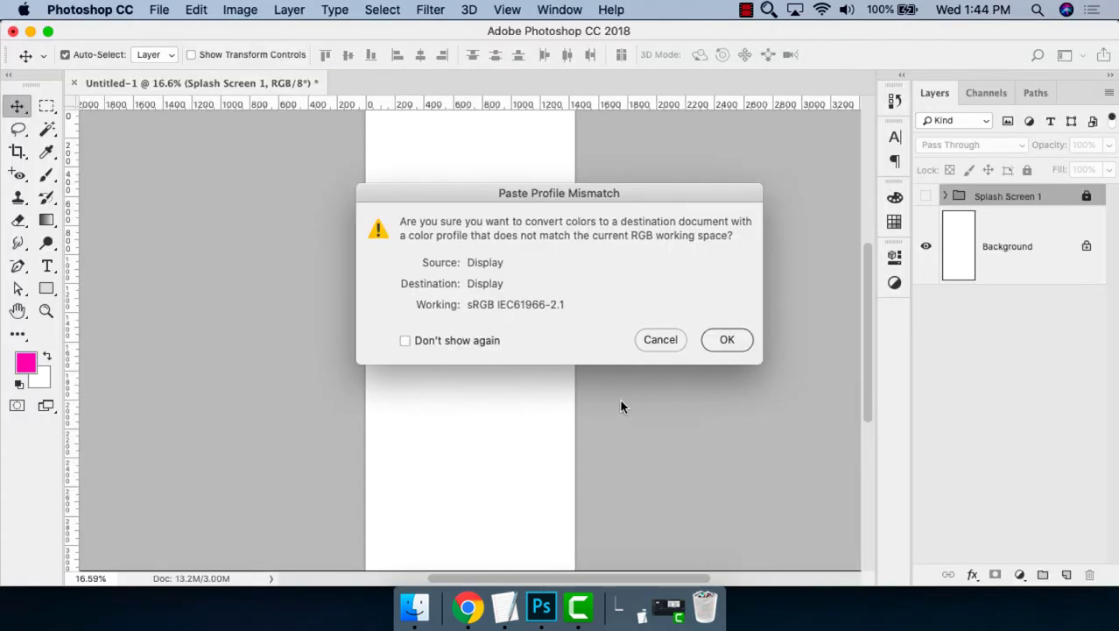
pyautogui.click(716, 341)
pyautogui.press('super+t')
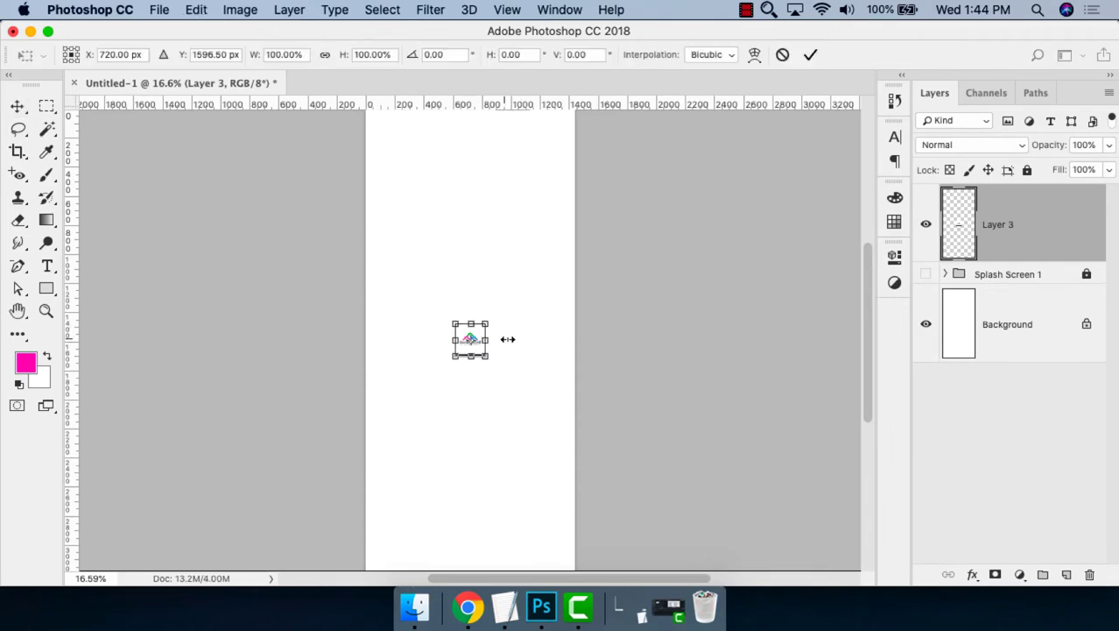
pyautogui.moveTo(490, 318); pyautogui.dragTo(594, 260)
pyautogui.press('Escape')
pyautogui.press('super+z')
# Recopy the Dream Property Management logo, paste it as Layer 3 and commit the transform.
pyautogui.press('super+Tab')
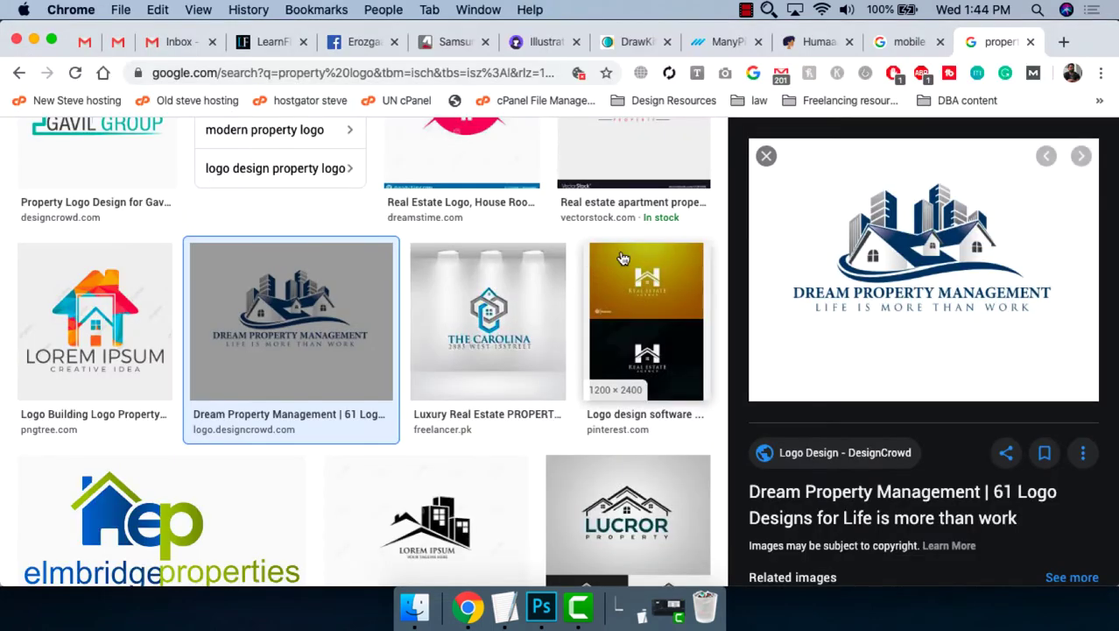
pyautogui.rightClick(961, 223)
pyautogui.click(801, 361)
pyautogui.press('super+Tab')
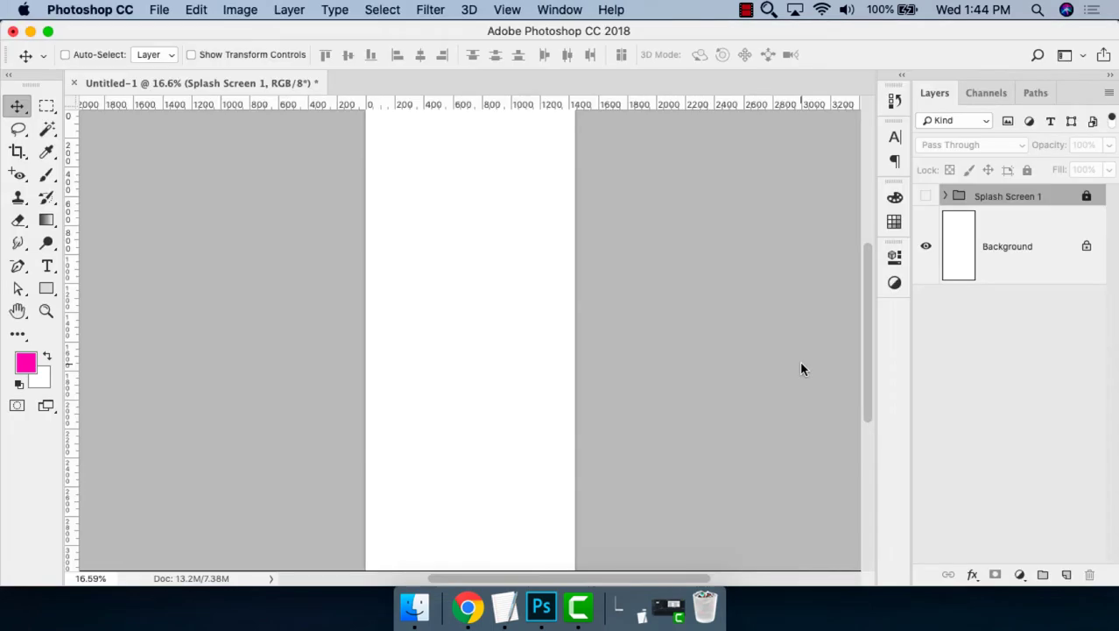
pyautogui.press('super+v')
pyautogui.click(723, 341)
pyautogui.press('super+t')
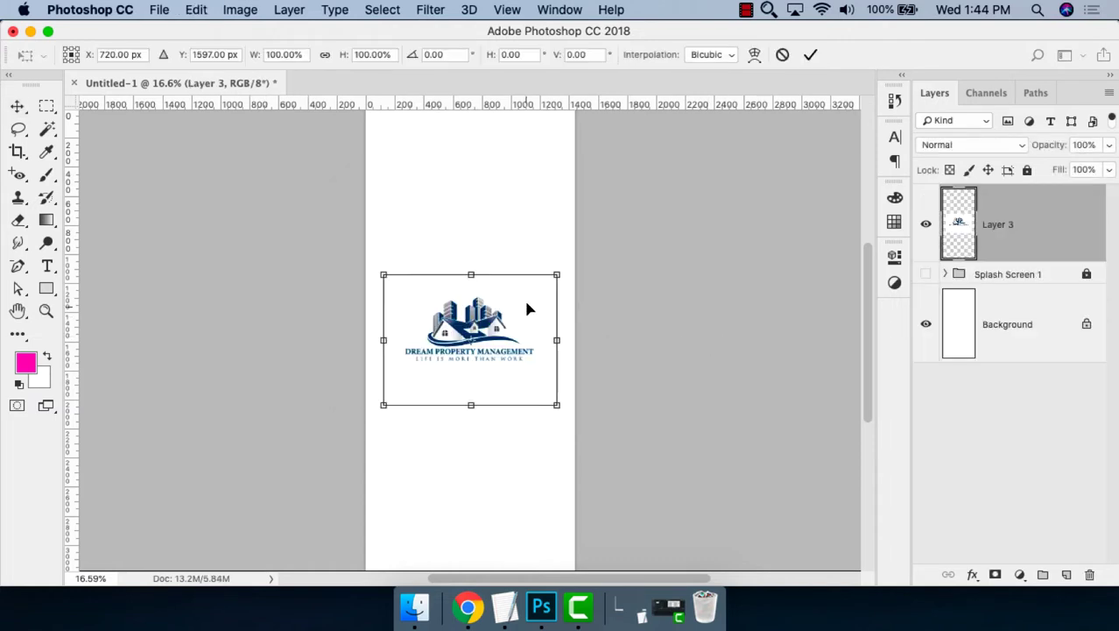
pyautogui.press('Return')
# Hide the white Background layer and zoom in closely on the logo.
pyautogui.press('z')
pyautogui.moveTo(282, 452); pyautogui.dragTo(930, 317)
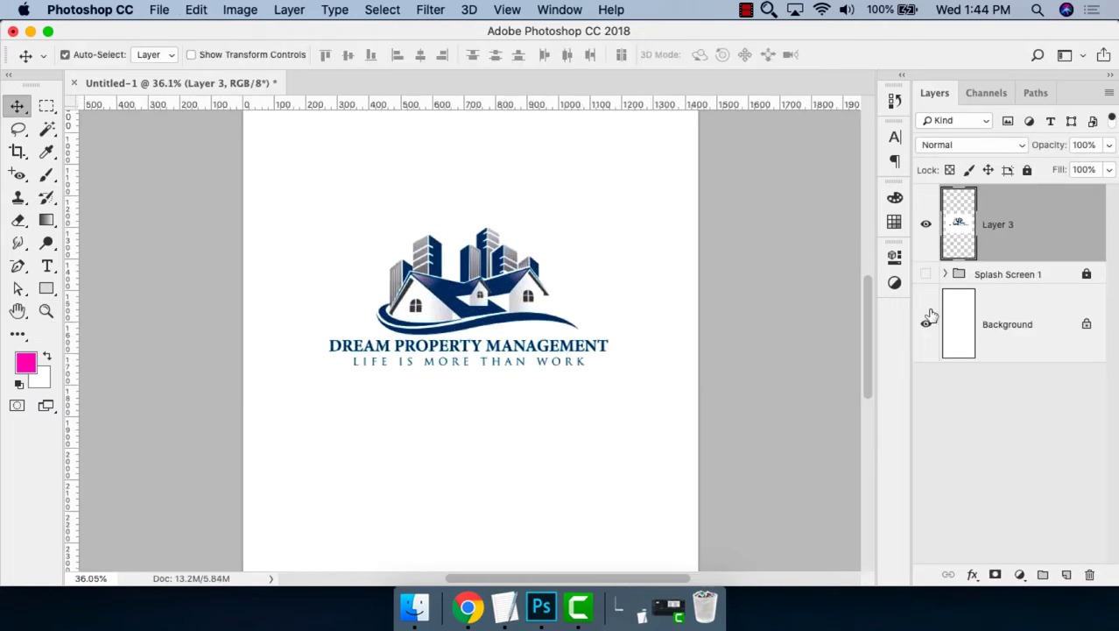
pyautogui.click(925, 324)
pyautogui.press('z')
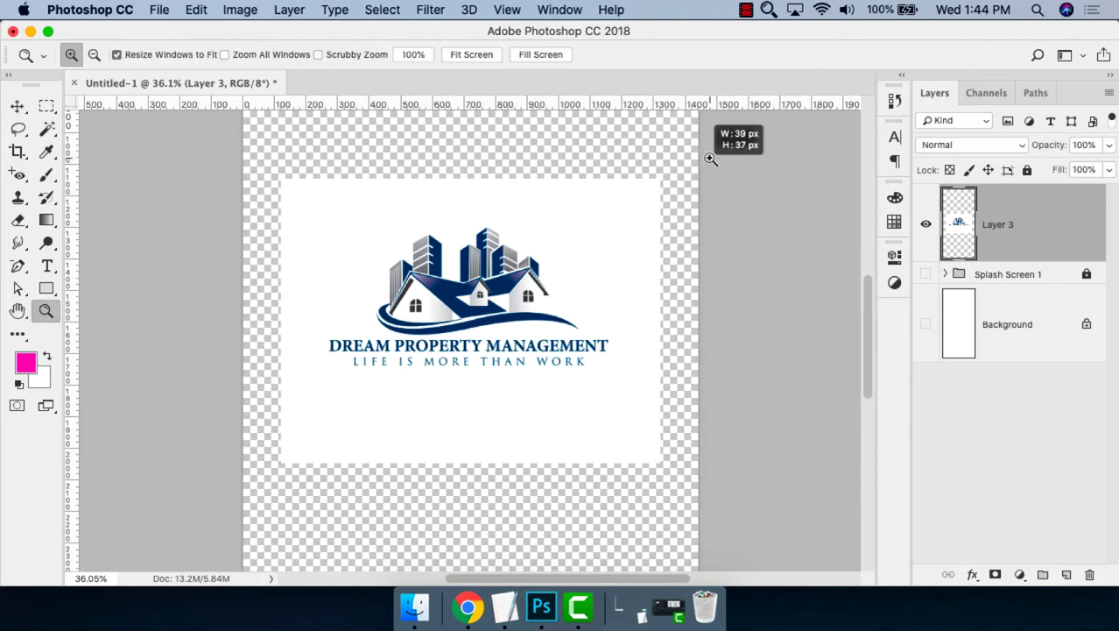
pyautogui.moveTo(718, 140); pyautogui.dragTo(231, 496)
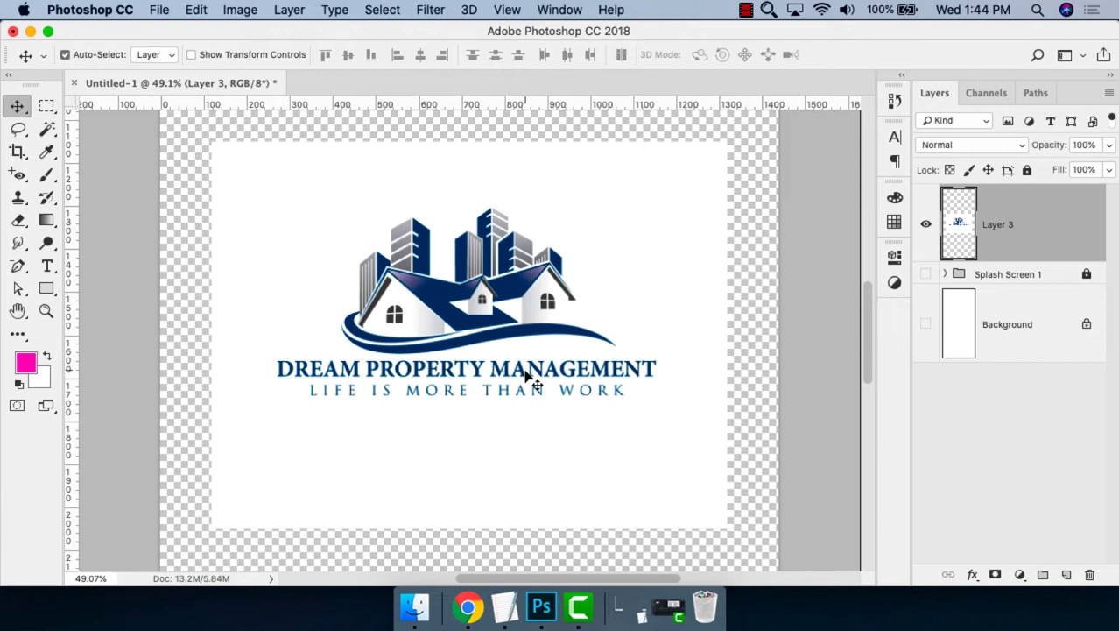
# Add a magenta Solid Color fill clipped to Layer 3, then delete it.
pyautogui.click(1020, 575)
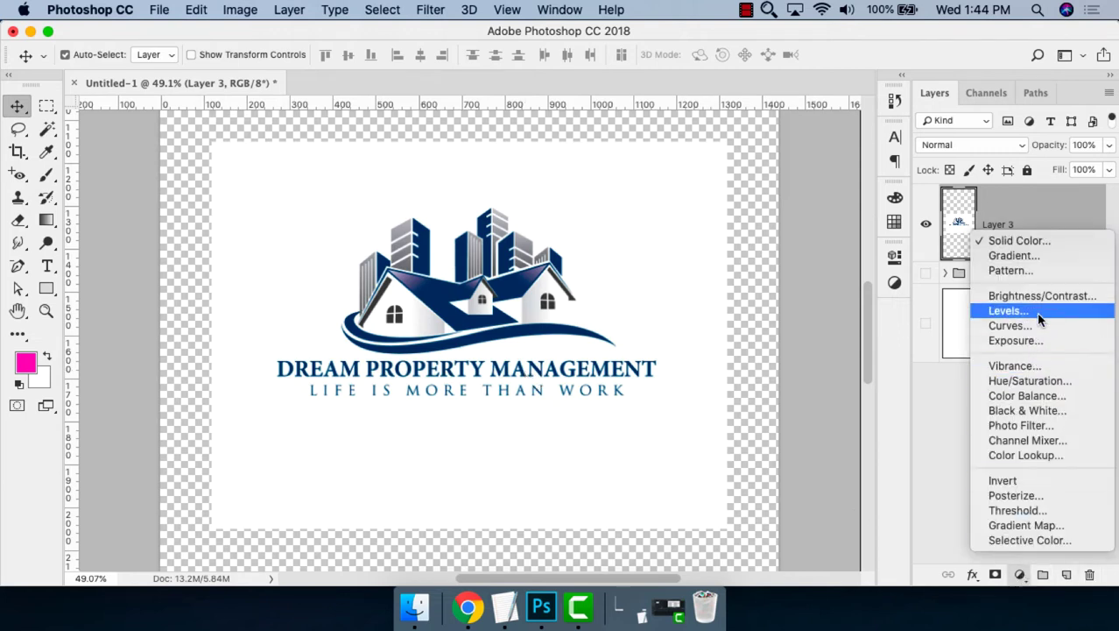
pyautogui.click(1045, 240)
pyautogui.click(1084, 145)
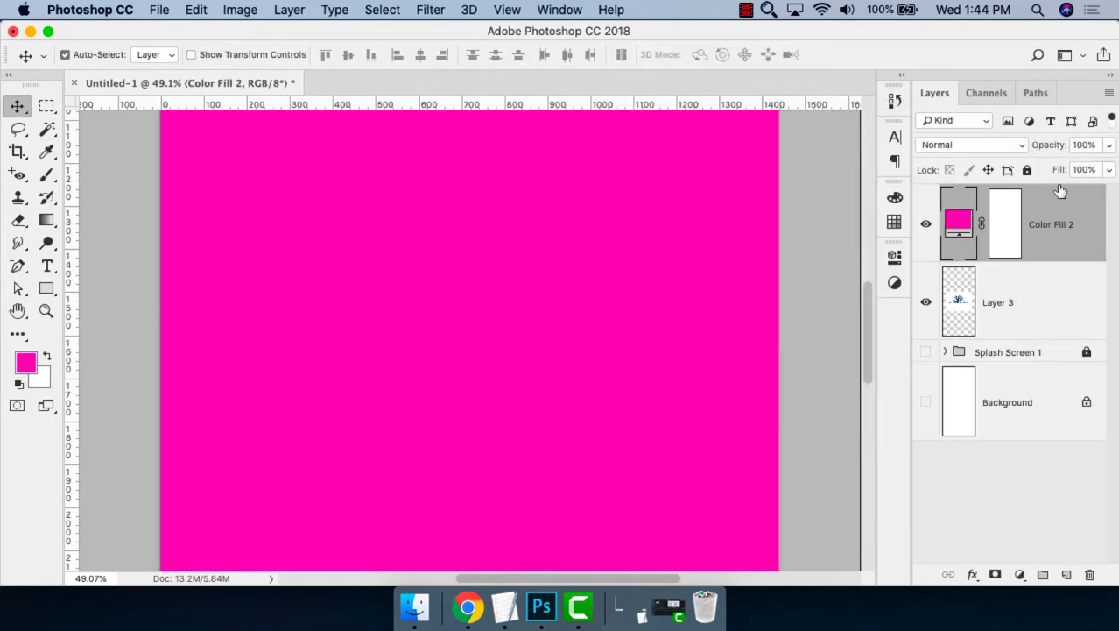
pyautogui.keyDown('alt'); pyautogui.click(1037, 250); pyautogui.keyUp('alt')
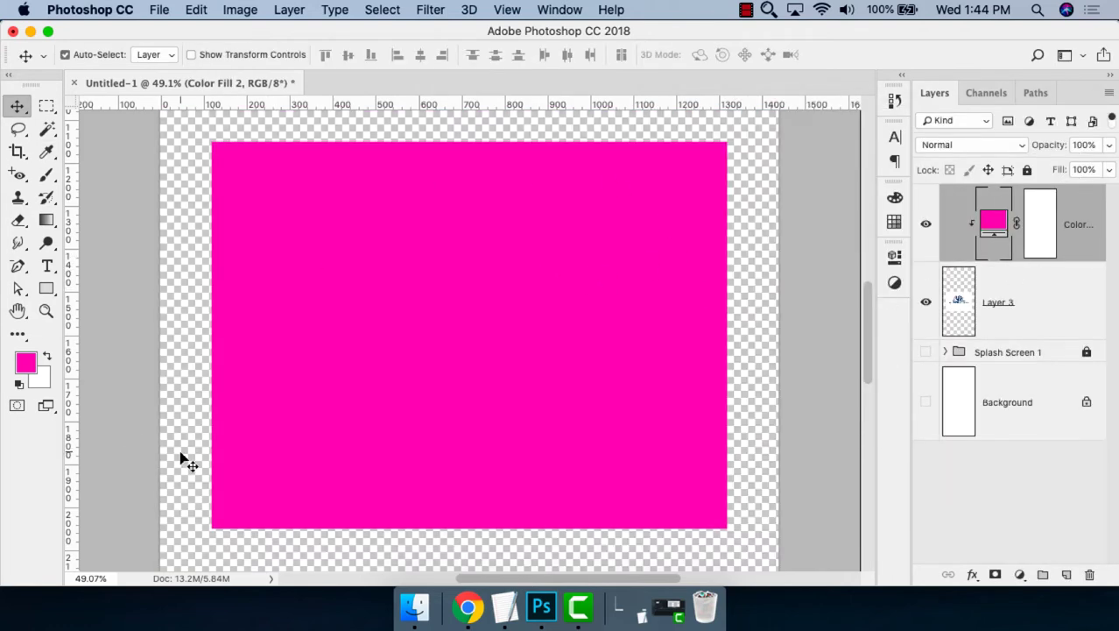
pyautogui.press('Delete')
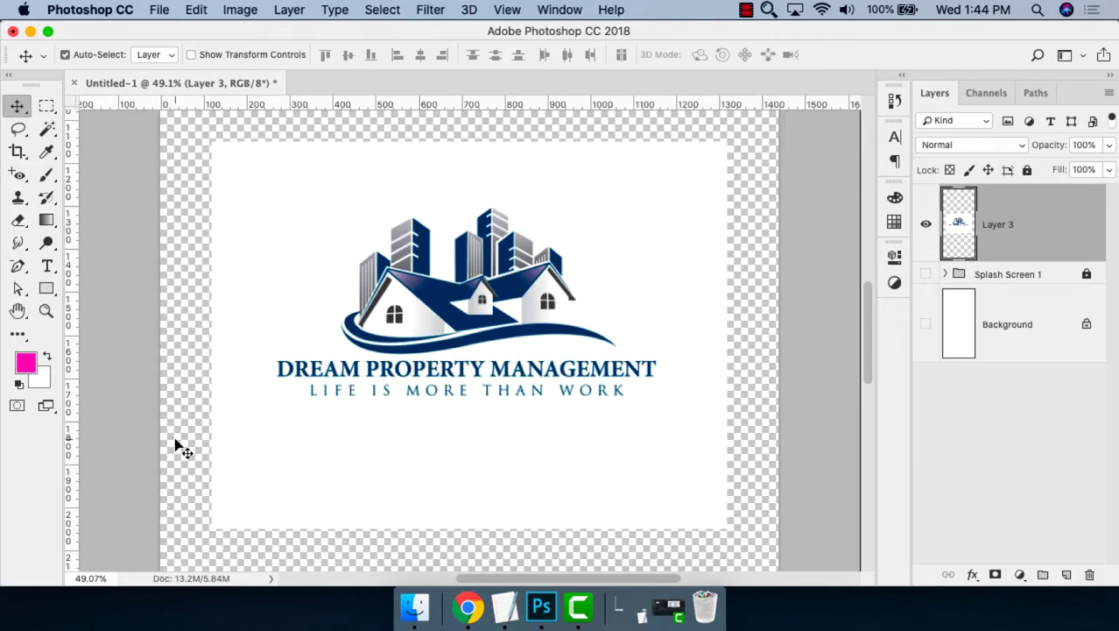
# Use Color Range to sample the logo's white backdrop at Fuzziness 62 and apply the selection.
pyautogui.click(383, 10)
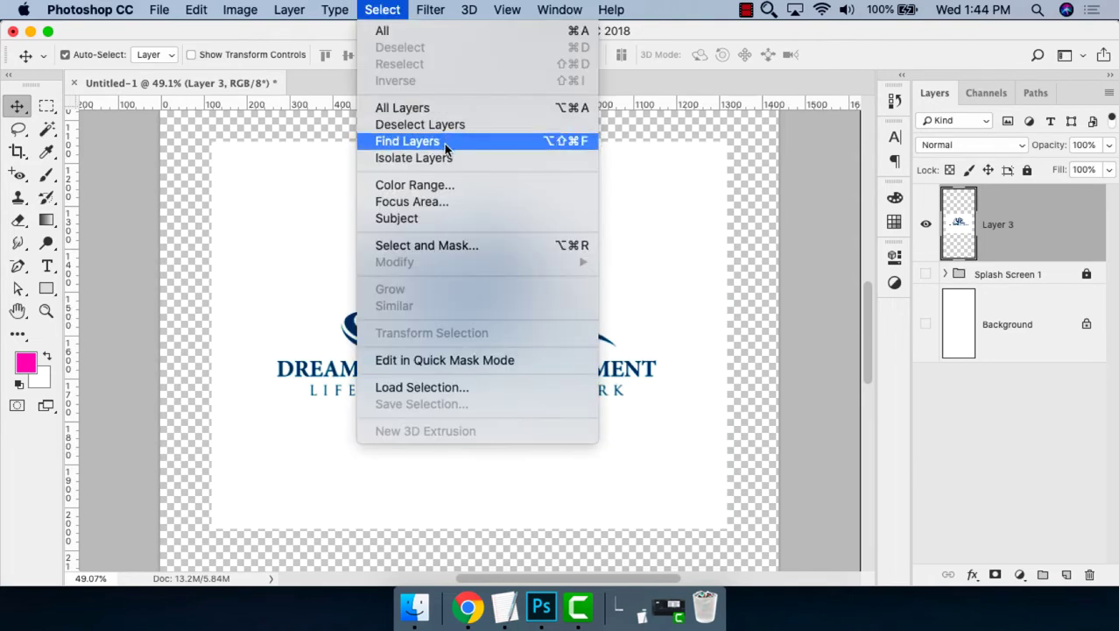
pyautogui.click(438, 187)
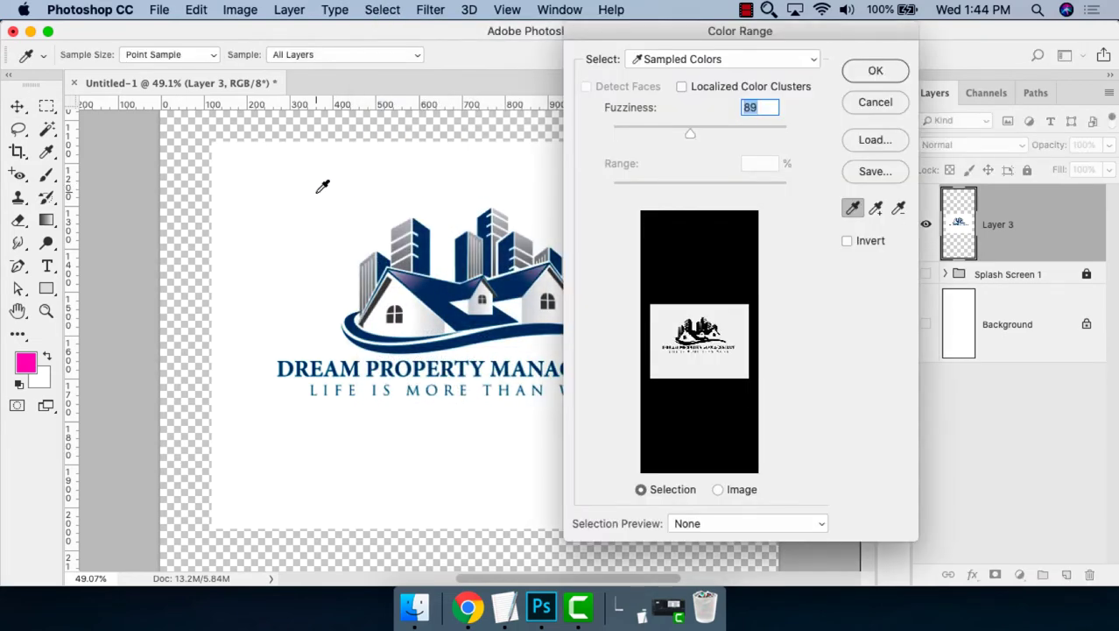
pyautogui.click(319, 191)
pyautogui.moveTo(644, 39); pyautogui.dragTo(664, 98)
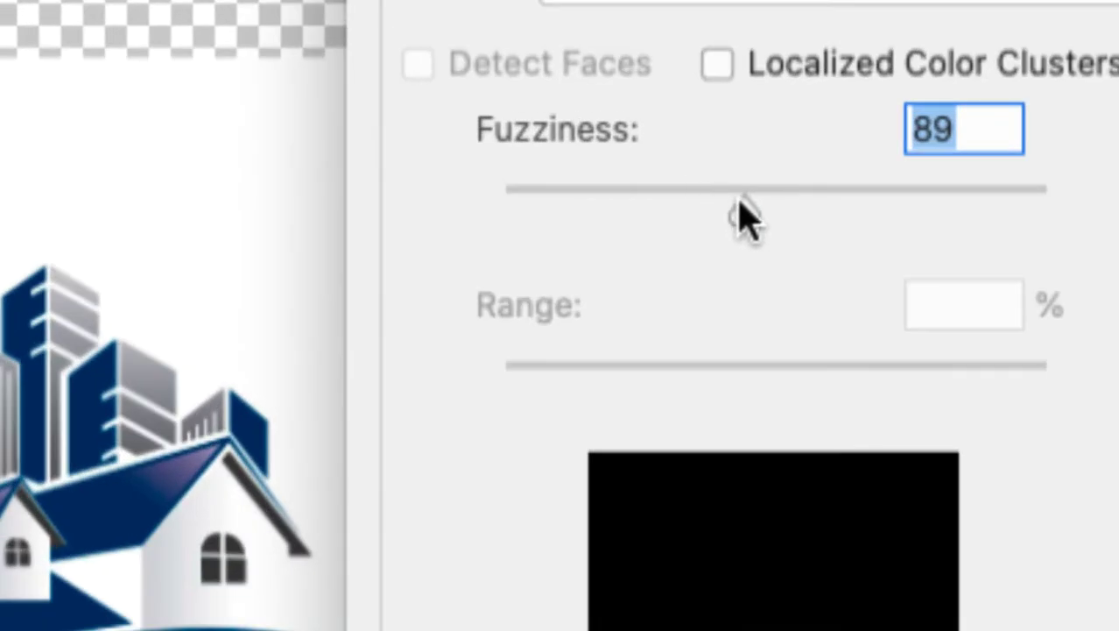
pyautogui.moveTo(743, 218); pyautogui.dragTo(736, 215)
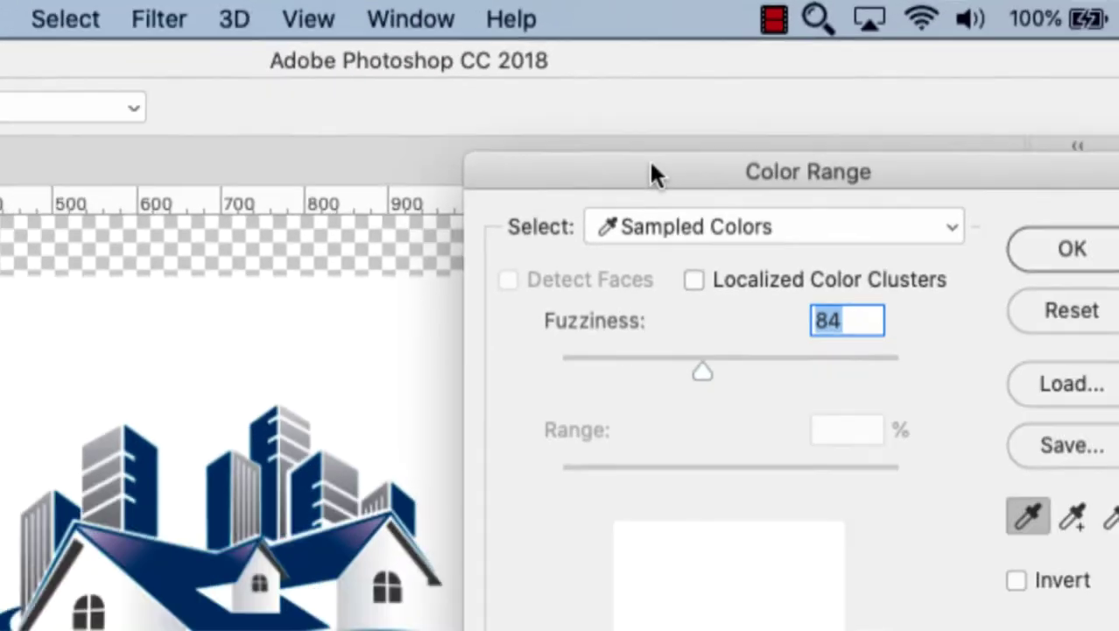
pyautogui.moveTo(655, 158); pyautogui.dragTo(587, 87)
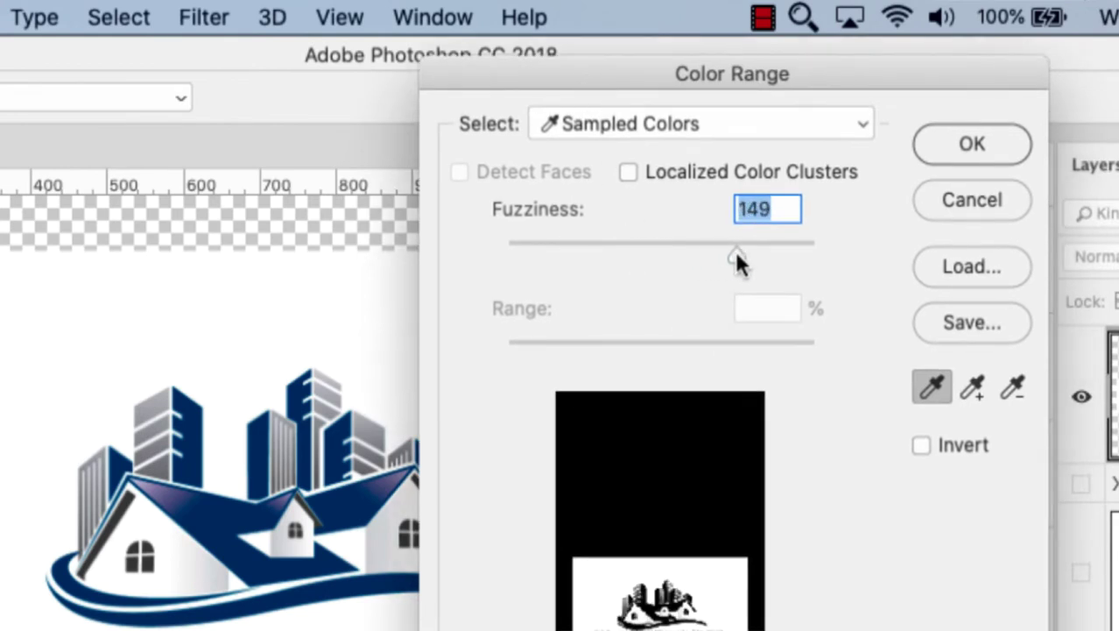
pyautogui.moveTo(685, 252)
pyautogui.mouseDown()
pyautogui.moveTo(581, 253)
pyautogui.moveTo(605, 253)
pyautogui.mouseUp()
pyautogui.click(983, 145)
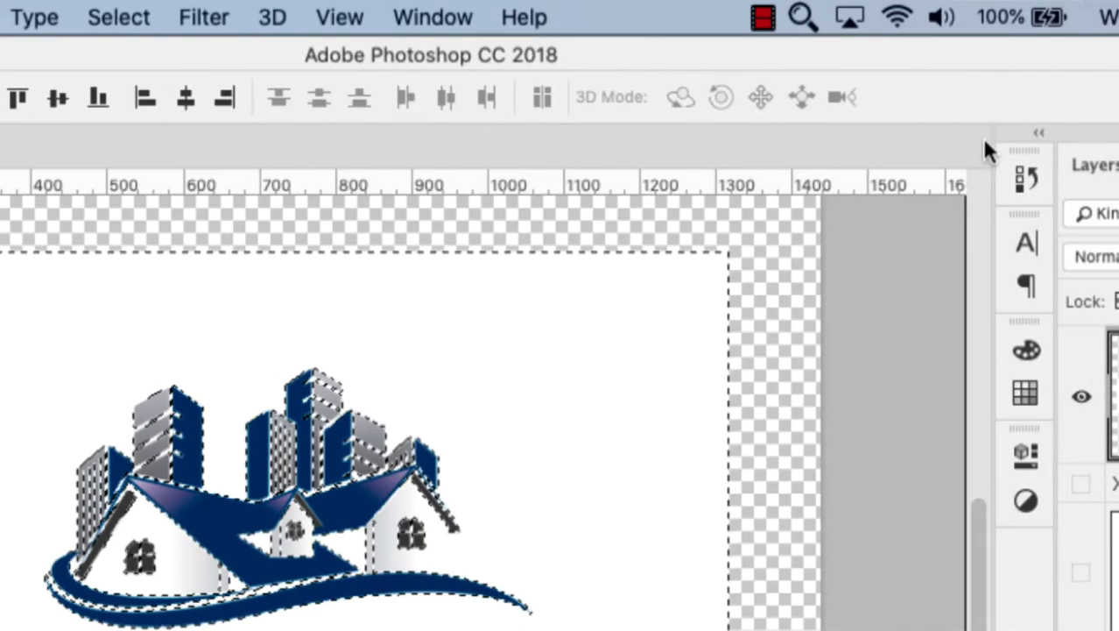
pyautogui.press('super+plus')
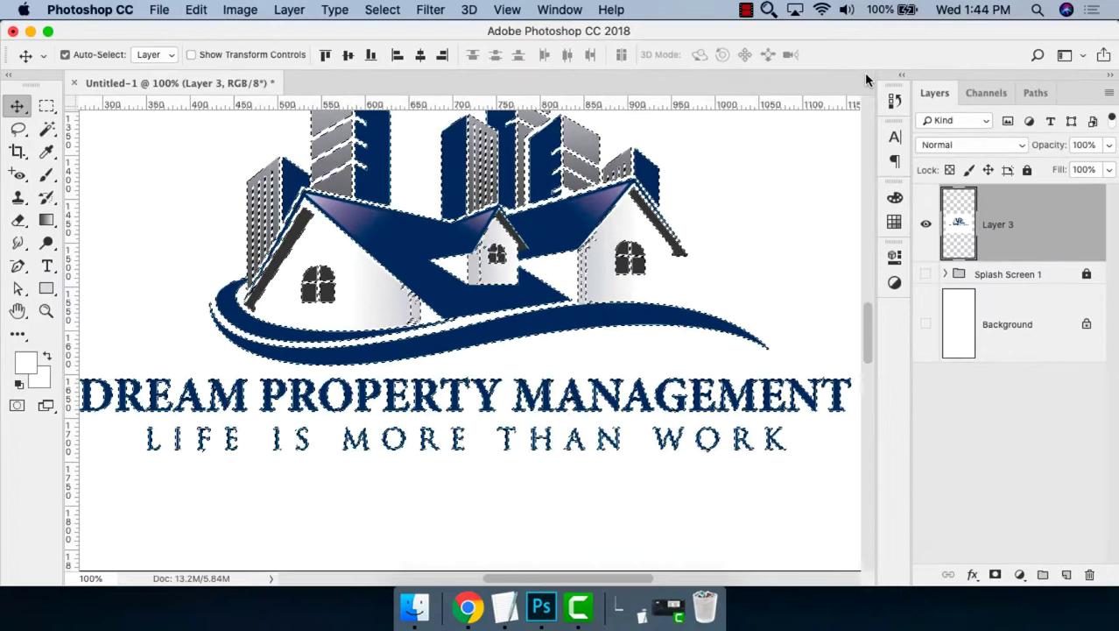
pyautogui.press('super+minus')
pyautogui.press('super+minus')
pyautogui.press('super+minus')
pyautogui.press('super+minus')
pyautogui.press('super+minus')
# Zoom to 161% on the logo's houses and pan across them.
pyautogui.press('z')
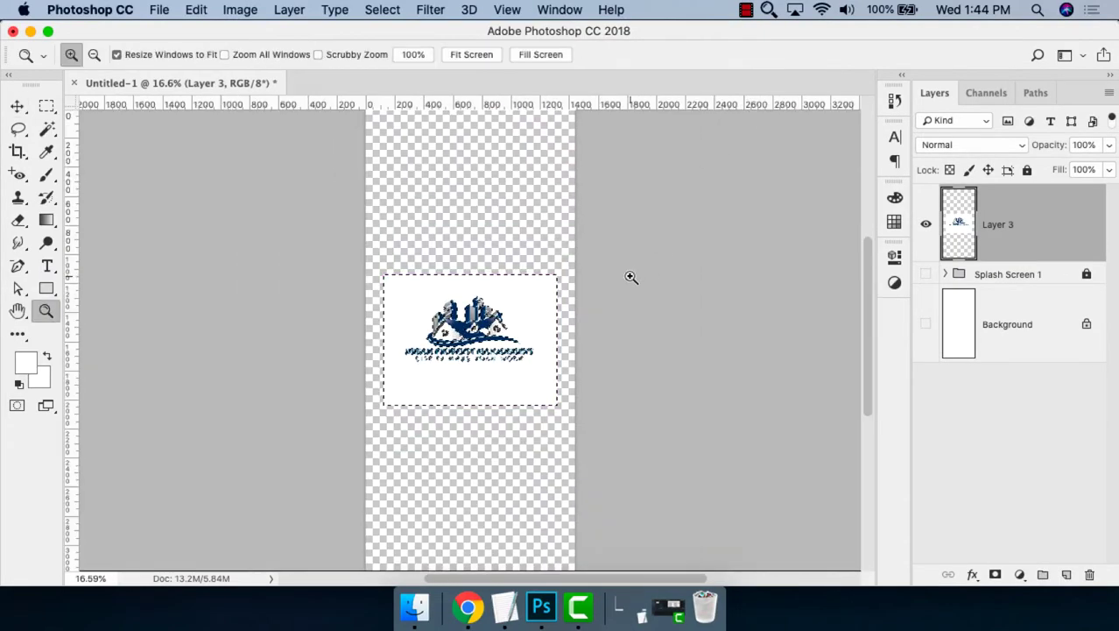
pyautogui.moveTo(648, 219); pyautogui.dragTo(270, 430)
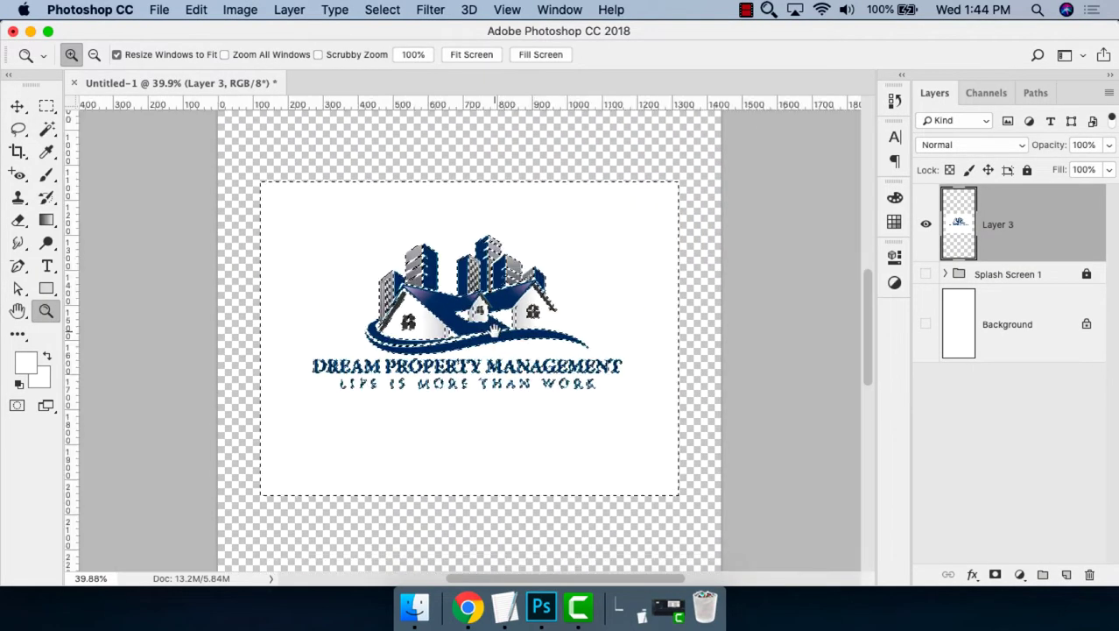
pyautogui.moveTo(688, 161); pyautogui.dragTo(260, 470)
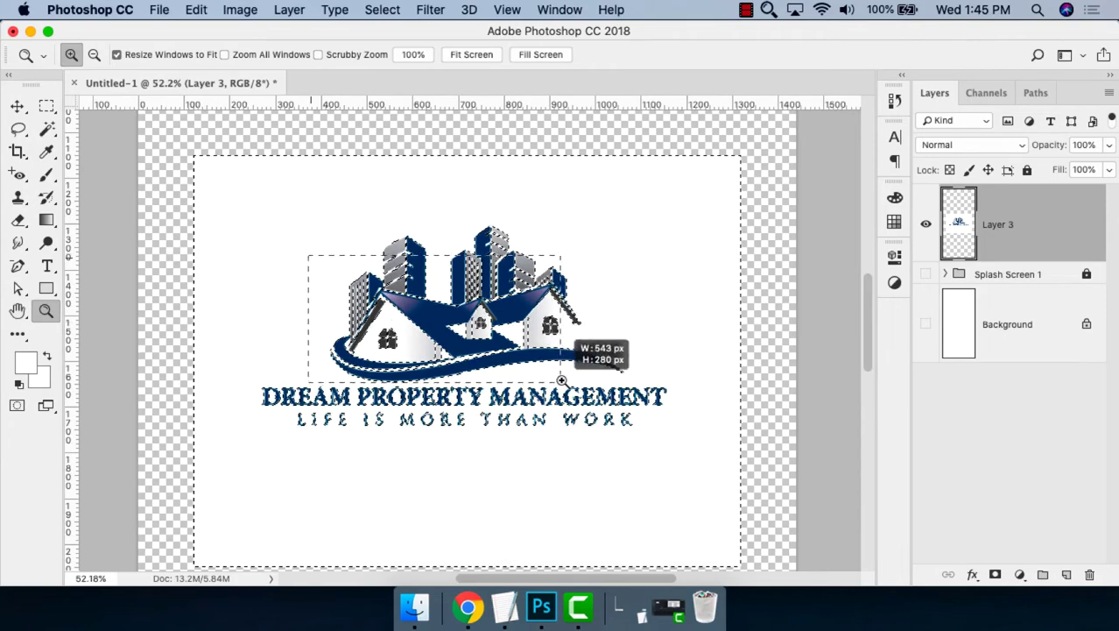
pyautogui.moveTo(310, 252); pyautogui.dragTo(671, 410)
pyautogui.moveTo(664, 363); pyautogui.dragTo(541, 344)
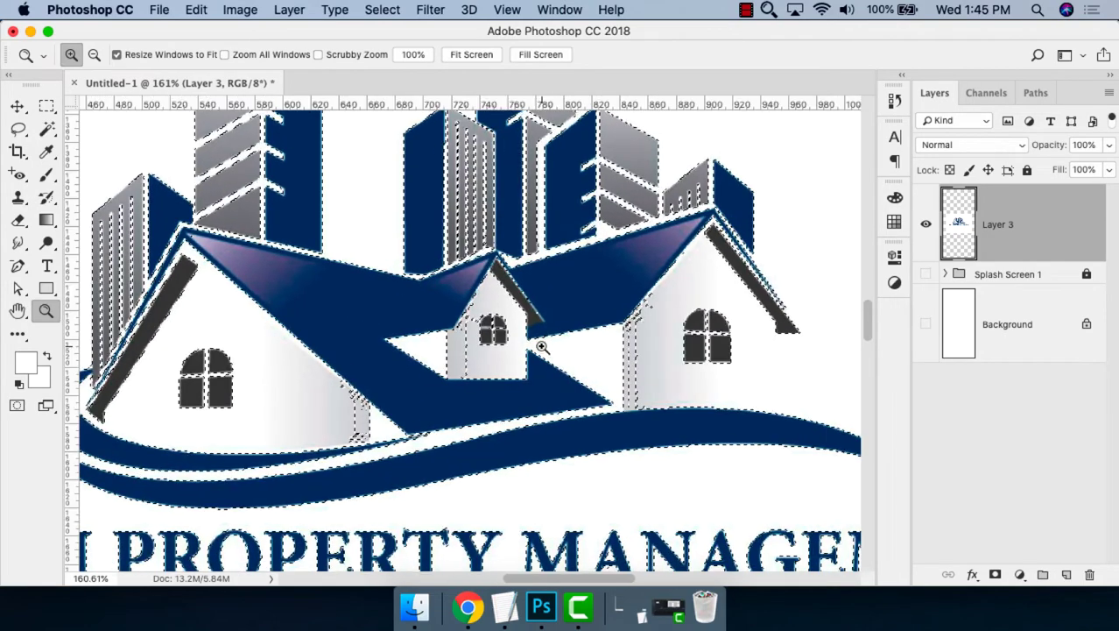
pyautogui.hscroll(-5, 542, 348)
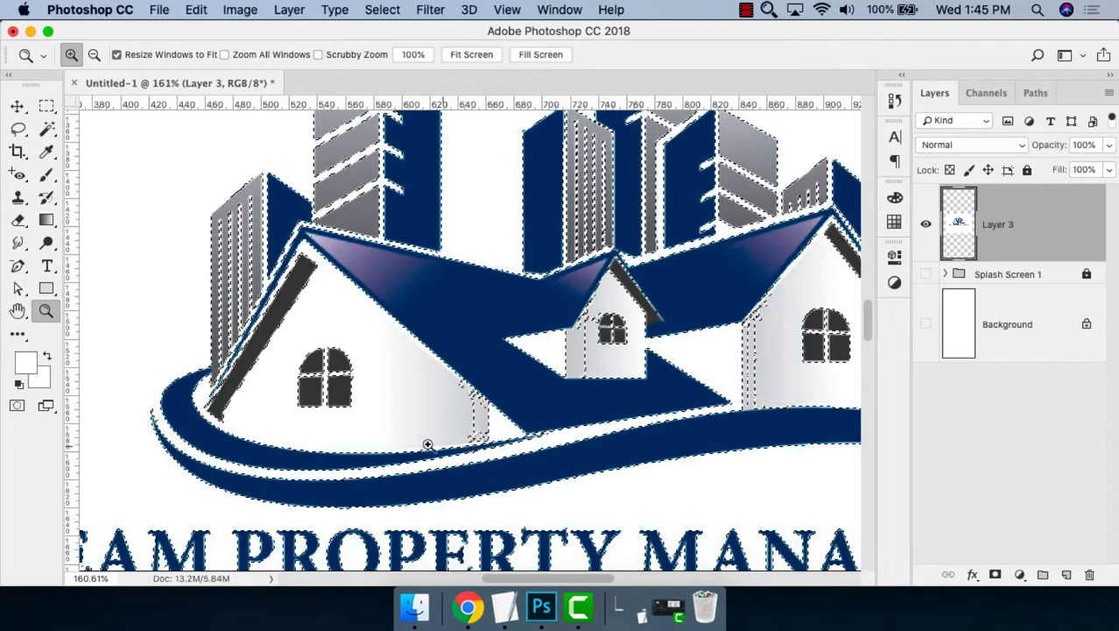
pyautogui.press('l')
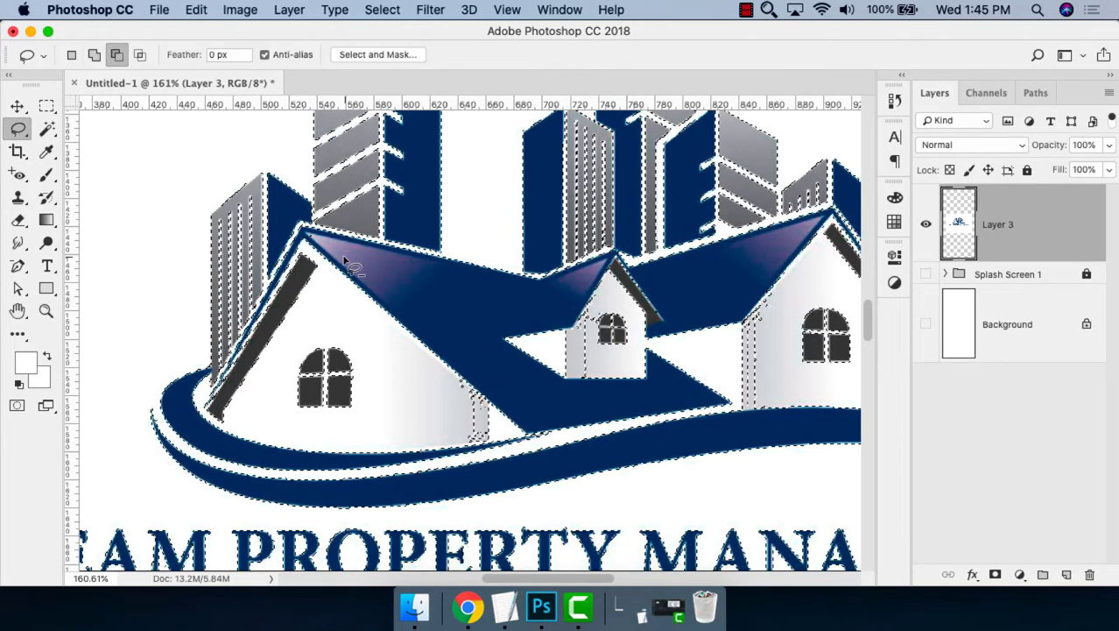
# Switch to the Polygonal Lasso and outline a region at the chimney base.
pyautogui.click(19, 129)
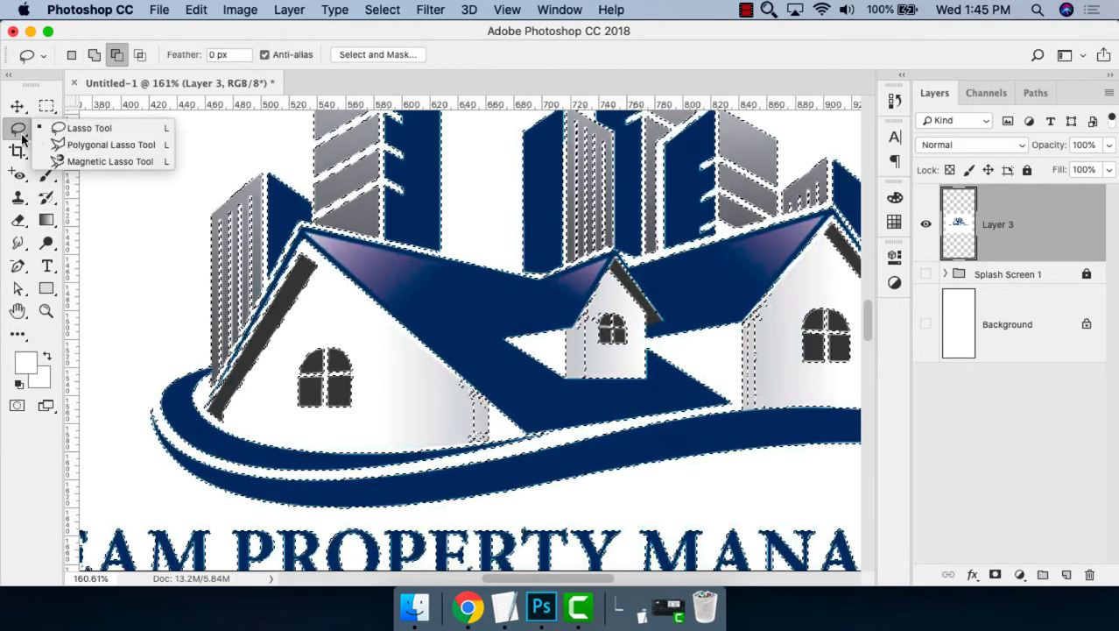
pyautogui.click(88, 144)
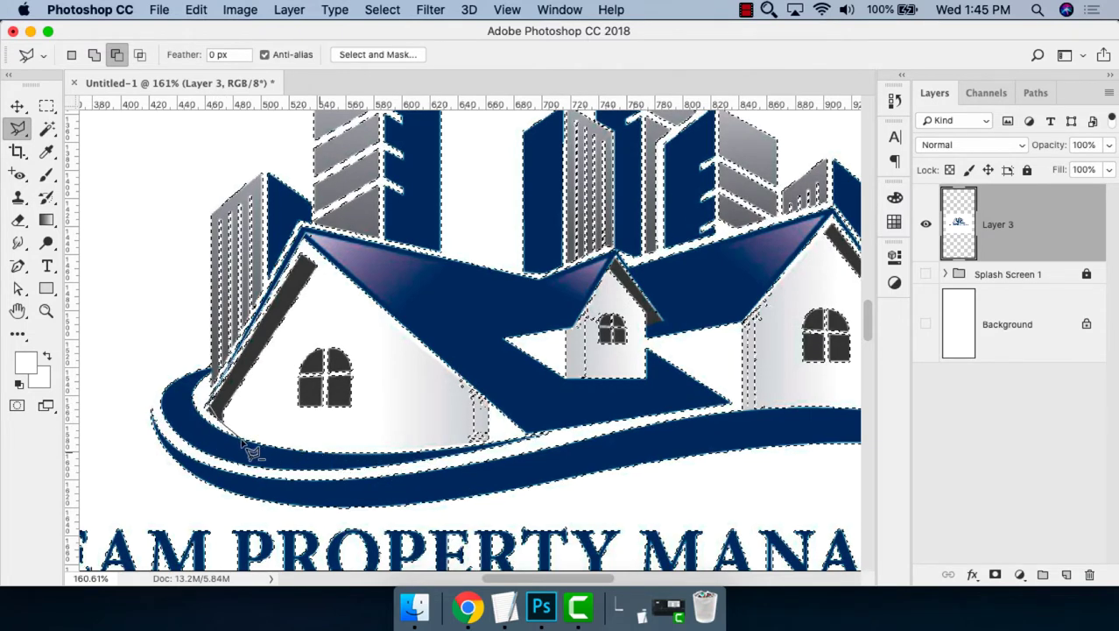
pyautogui.click(488, 448)
pyautogui.doubleClick(474, 349)
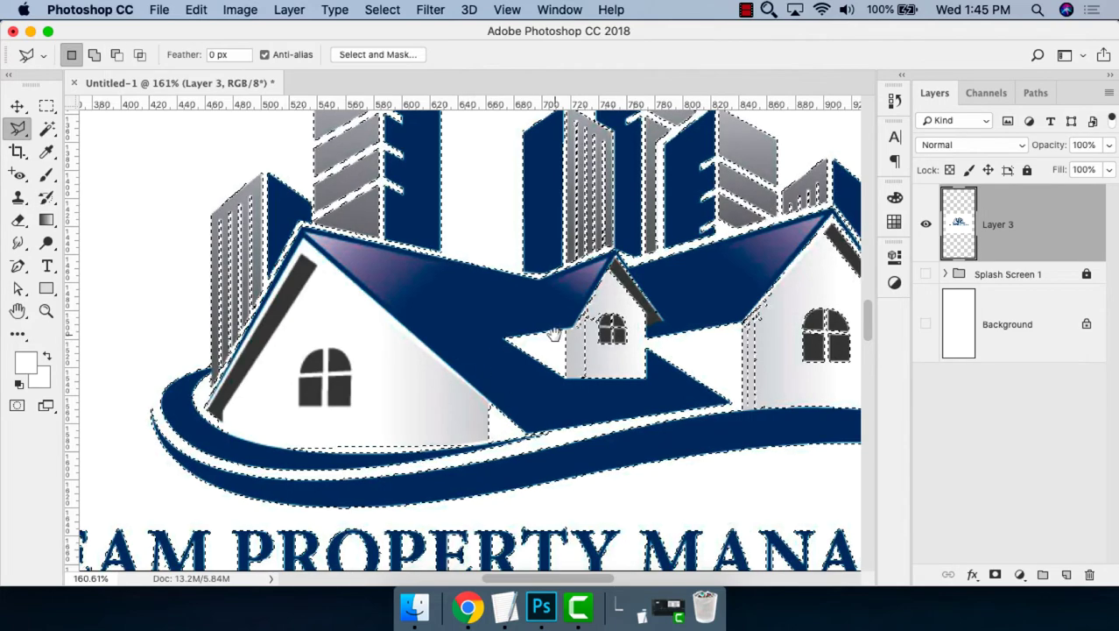
pyautogui.hscroll(3, 490, 333)
pyautogui.press('alt')
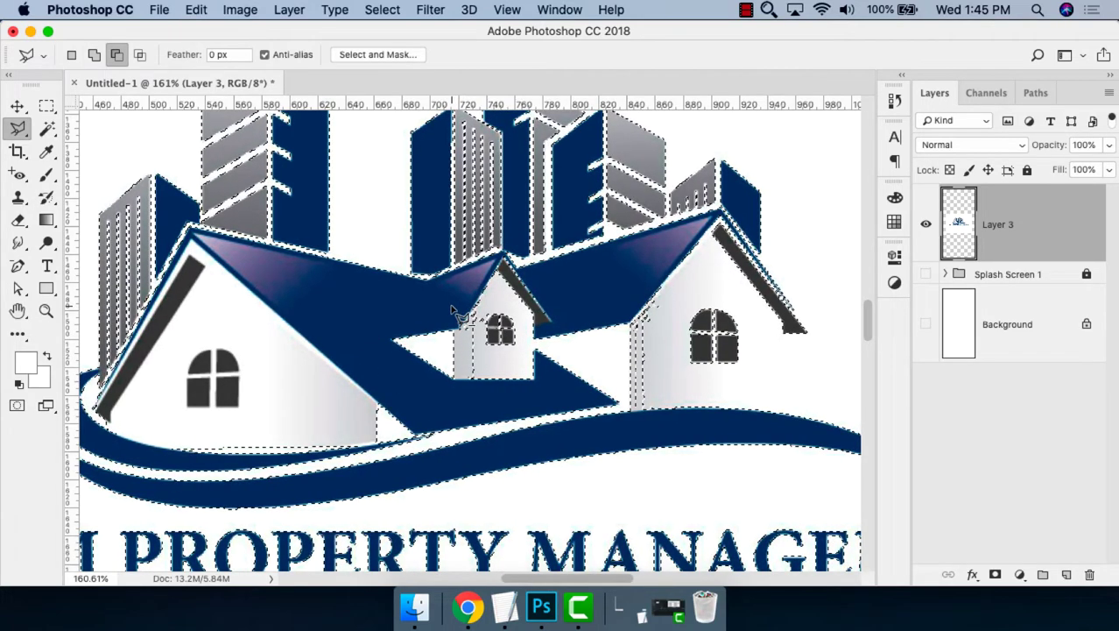
# Subtract the small dormer house from the selection with a polygonal outline.
pyautogui.click(456, 331)
pyautogui.click(453, 388)
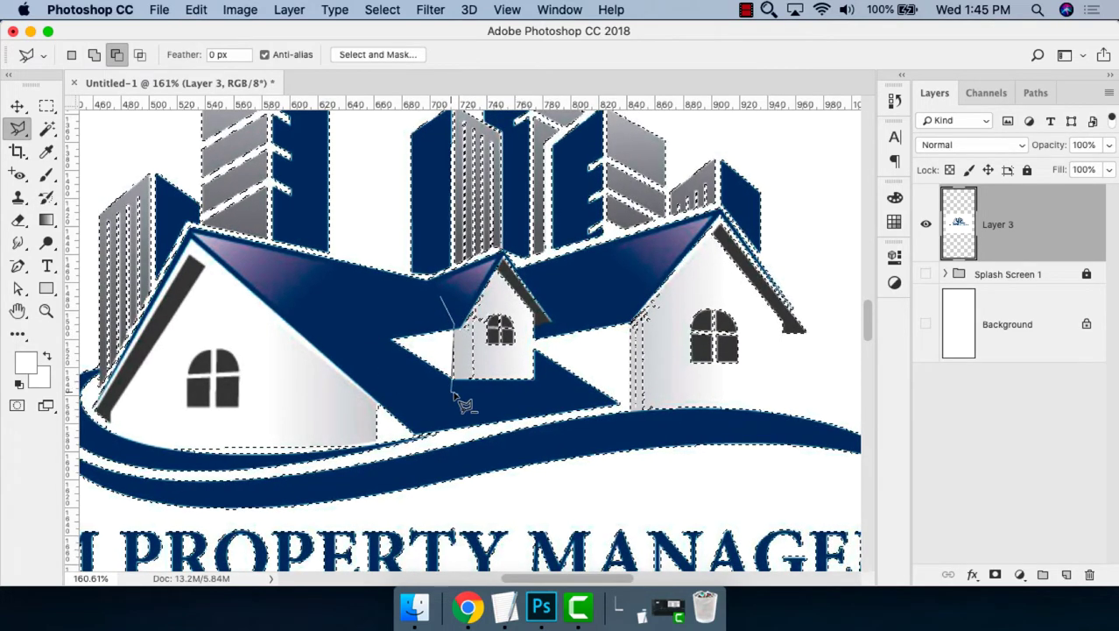
pyautogui.click(534, 395)
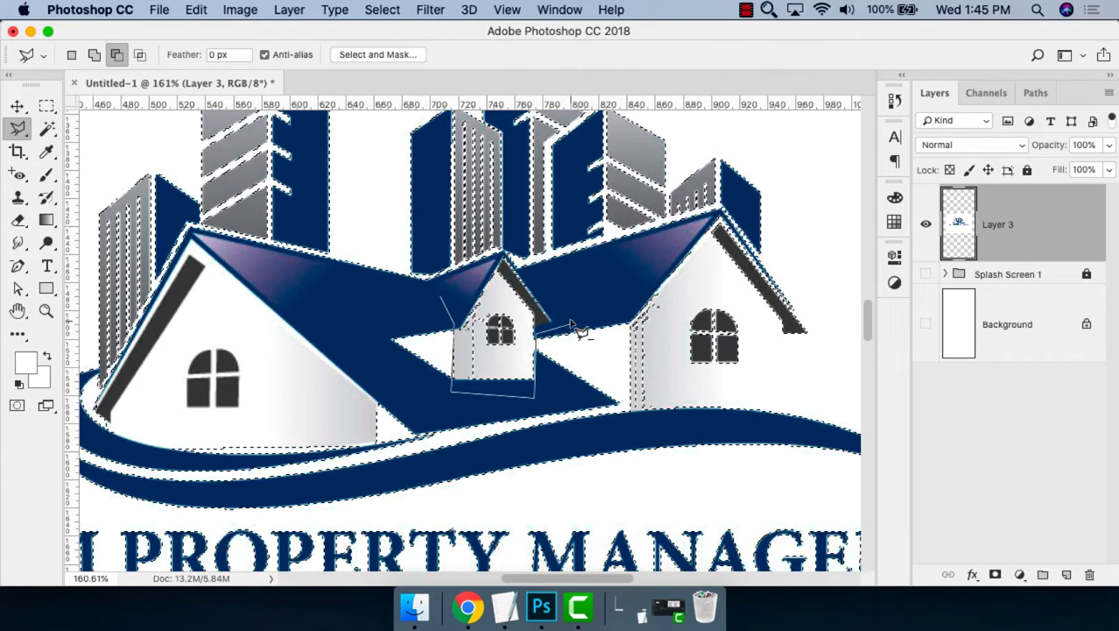
pyautogui.click(571, 326)
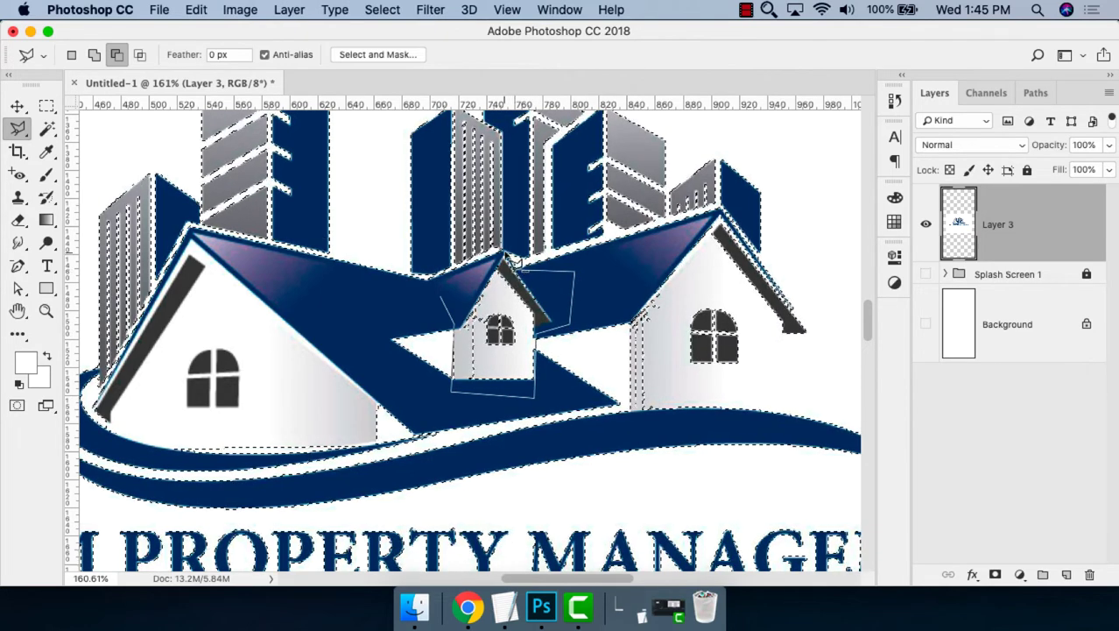
pyautogui.click(455, 294)
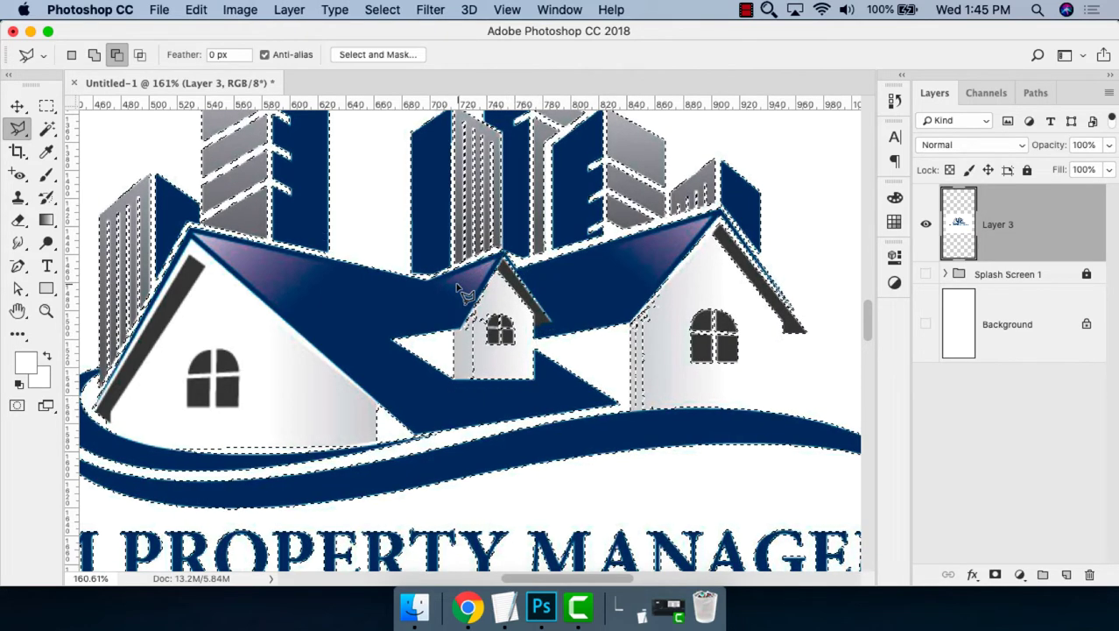
pyautogui.keyDown('alt'); pyautogui.click(624, 305); pyautogui.keyUp('alt')
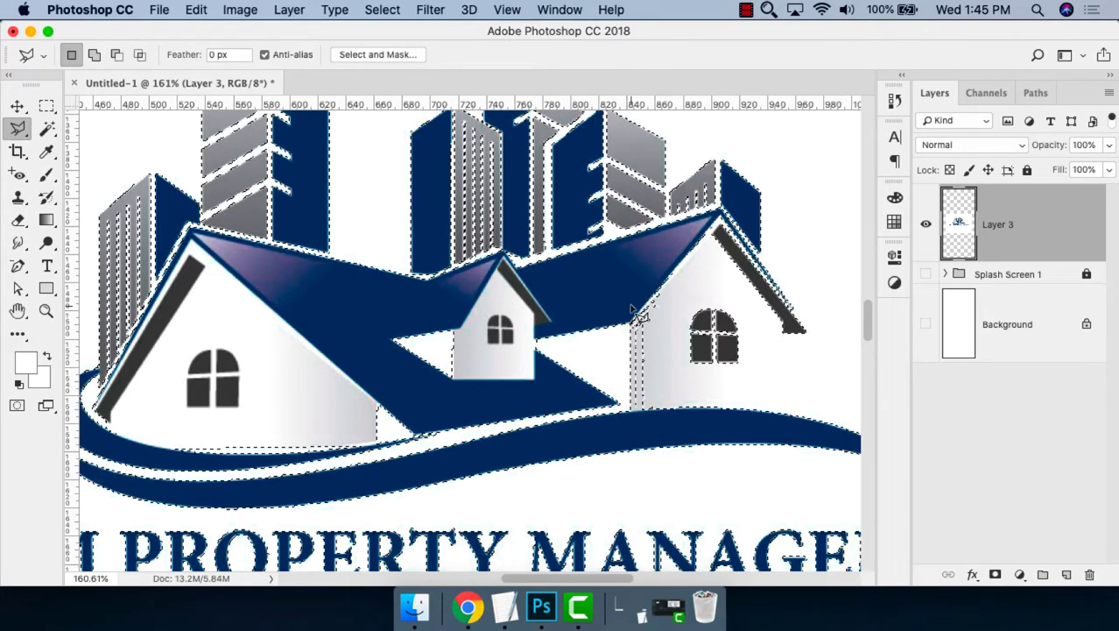
# Clear and reselect the white area, then outline the right house wall with the lasso.
pyautogui.hotkey('ctrl', 'd')
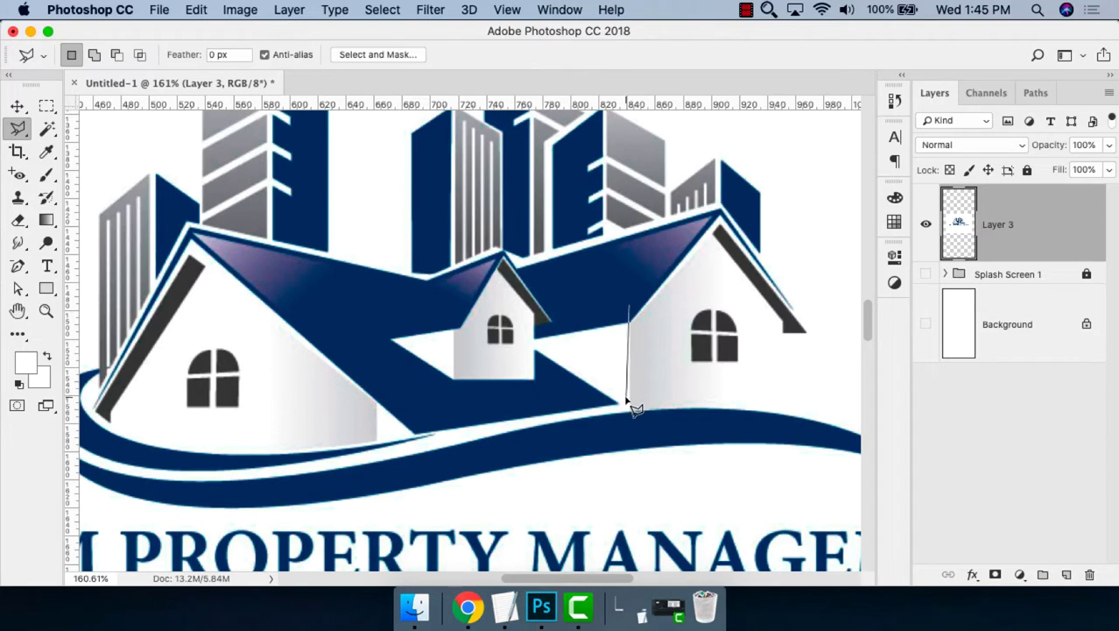
pyautogui.hotkey('shift', 'ctrl', 'd')
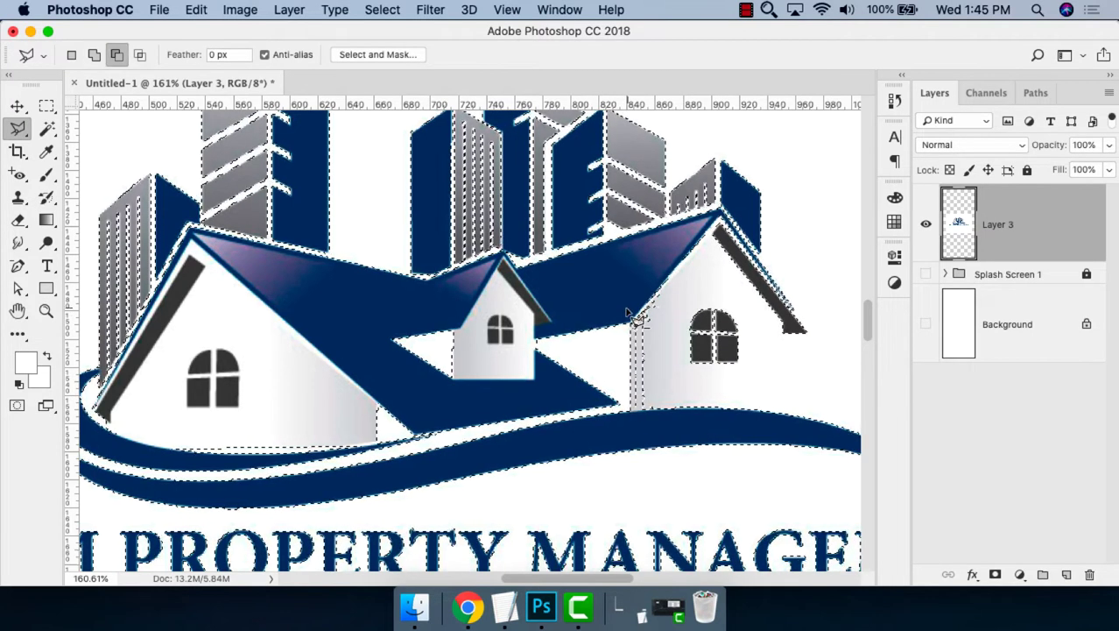
pyautogui.click(633, 308)
pyautogui.click(629, 416)
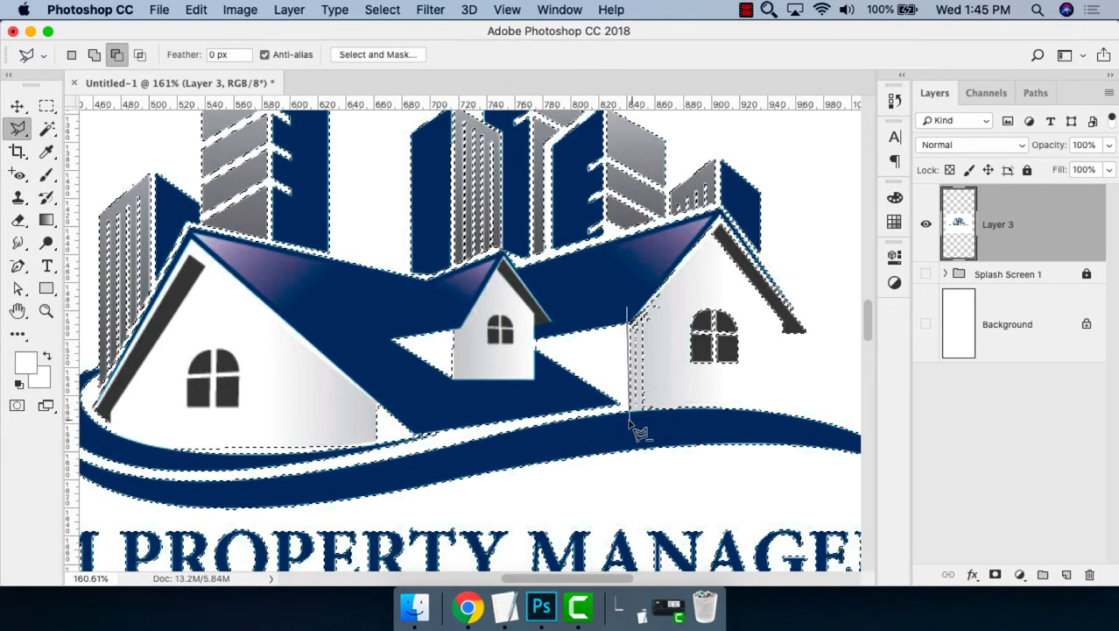
pyautogui.click(768, 430)
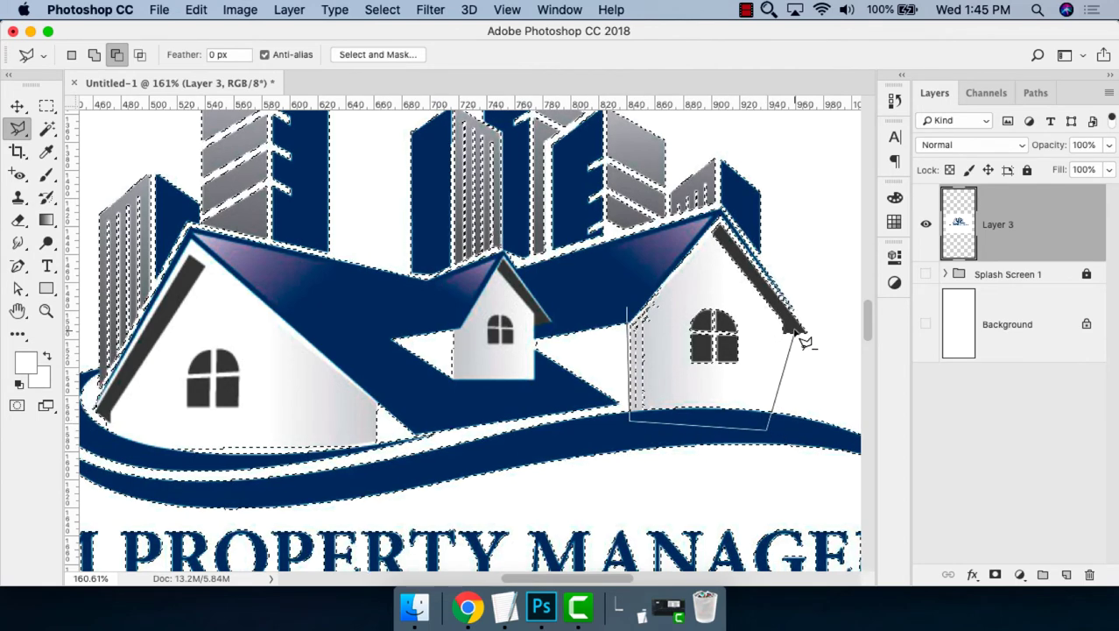
pyautogui.click(794, 333)
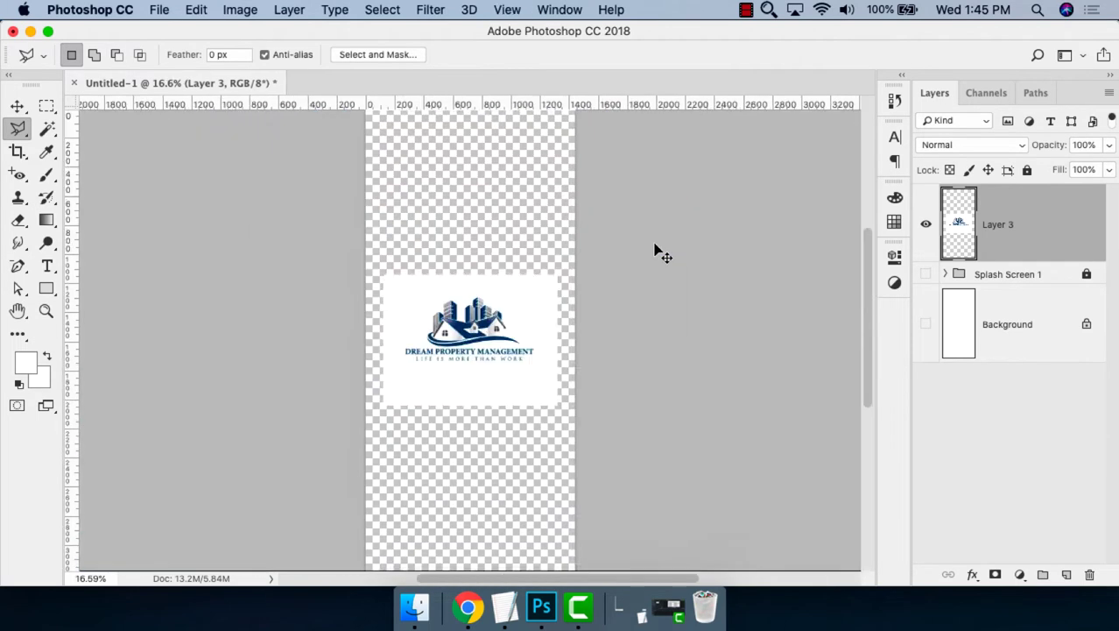
pyautogui.press('super+minus')
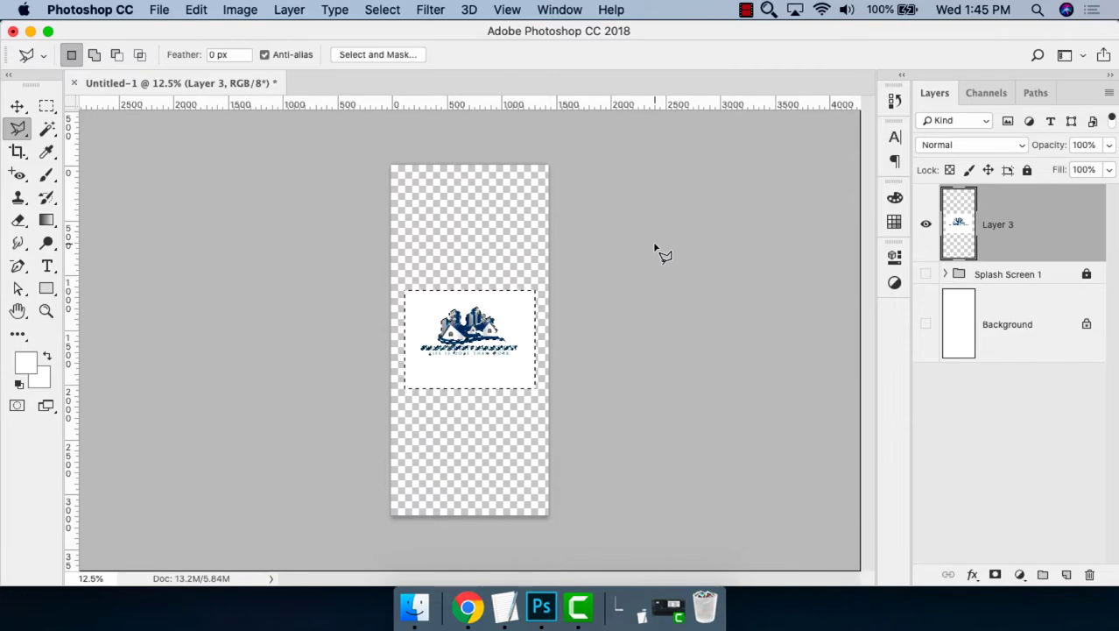
# Delete the selected white surround from Layer 3 and deselect.
pyautogui.press('z')
pyautogui.moveTo(414, 256); pyautogui.dragTo(626, 427)
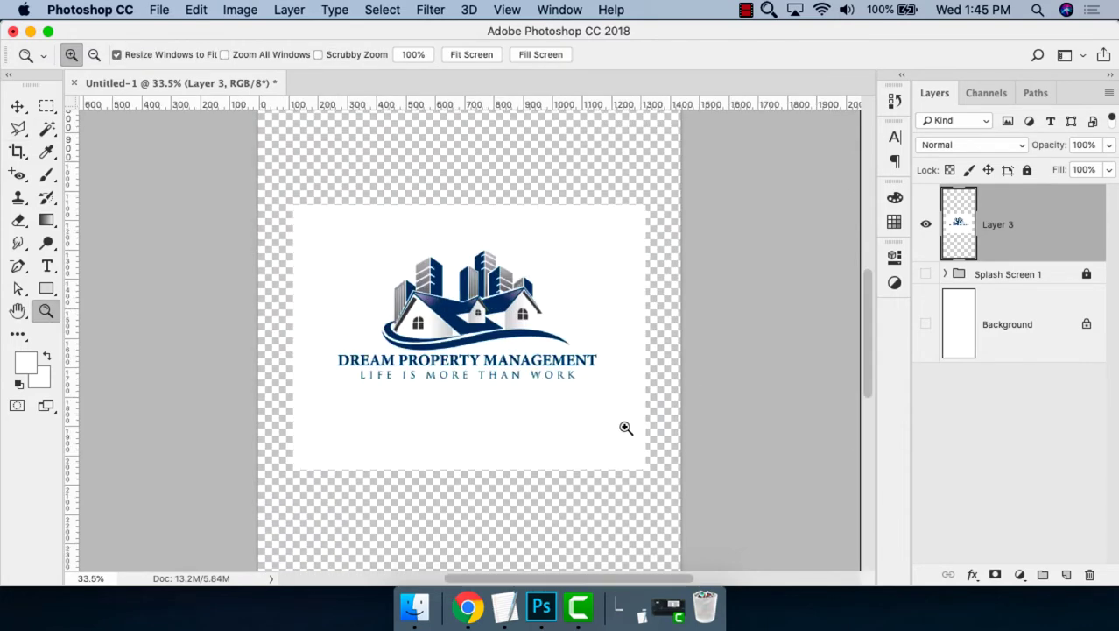
pyautogui.press('v')
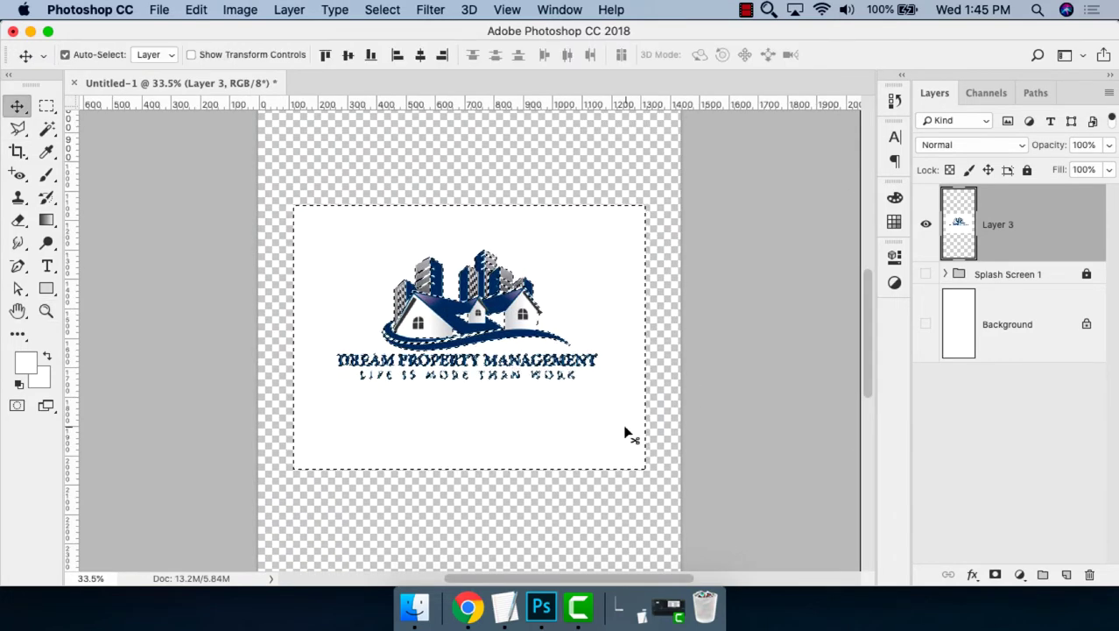
pyautogui.press('BackSpace')
pyautogui.press('super+d')
pyautogui.press('z')
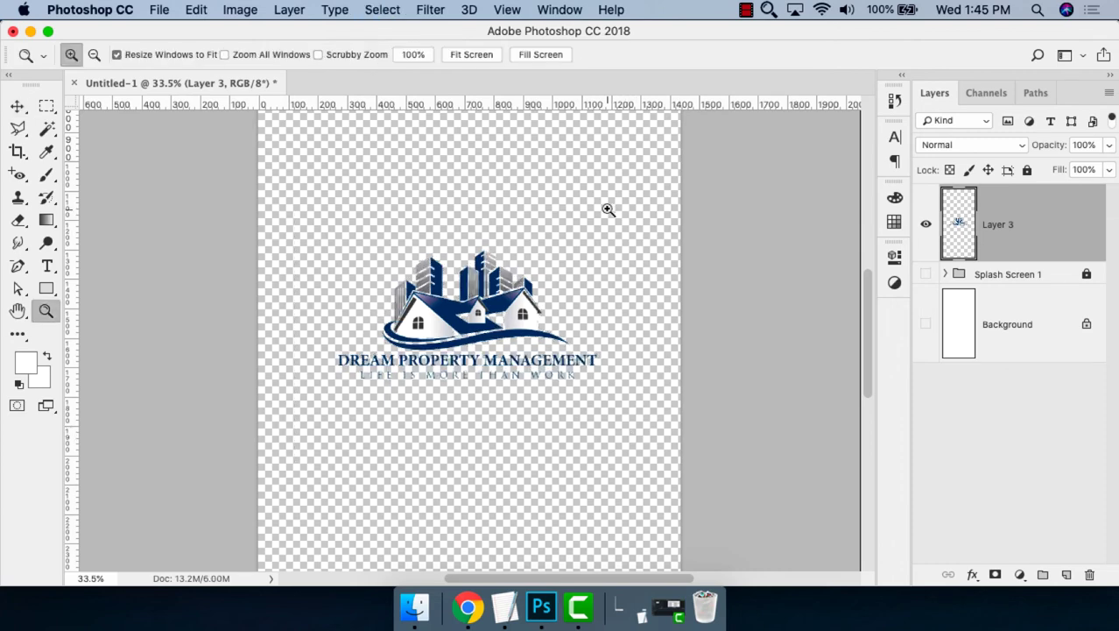
pyautogui.moveTo(607, 209); pyautogui.dragTo(310, 419)
pyautogui.press('v')
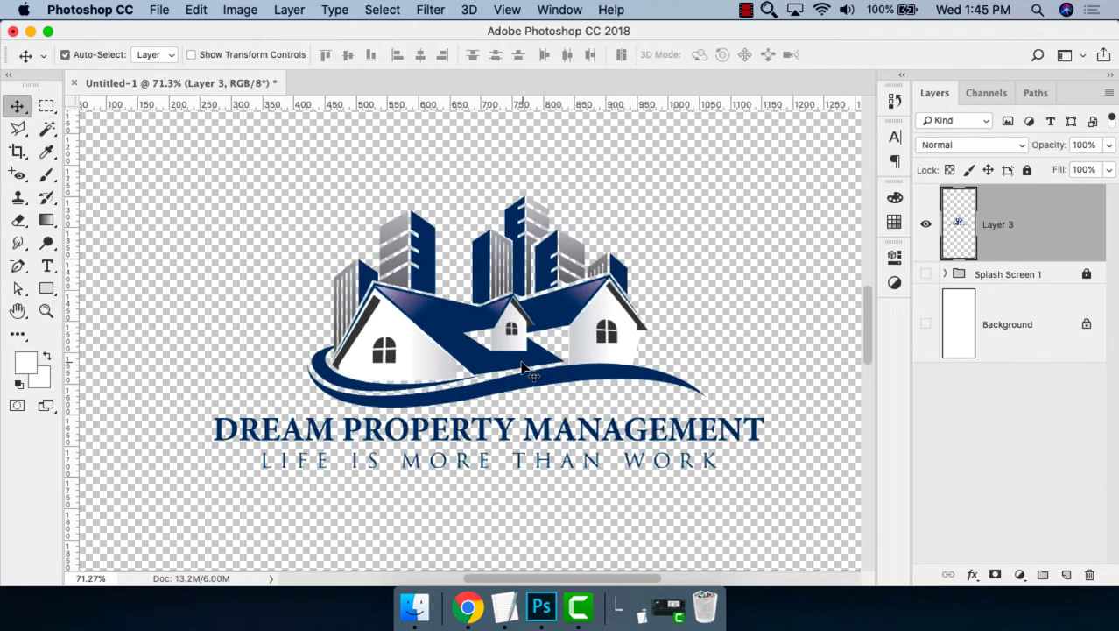
# Turn the white Background layer back on and zoom in on the logo.
pyautogui.press('super+0')
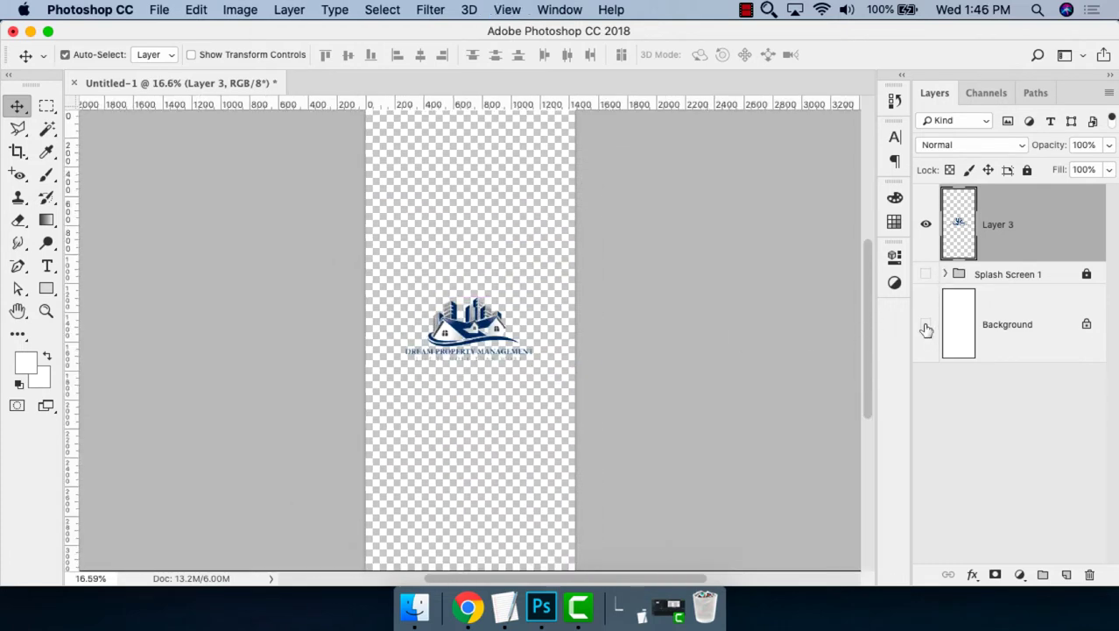
pyautogui.click(926, 324)
pyautogui.press('z')
pyautogui.moveTo(644, 244); pyautogui.dragTo(349, 401)
pyautogui.press('v')
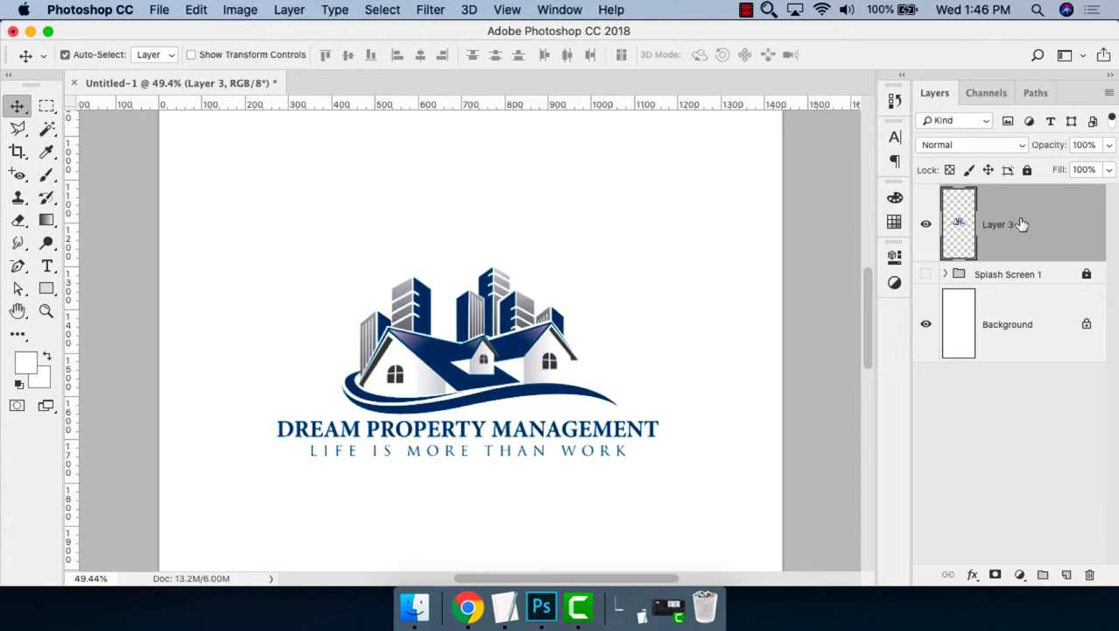
# Set the foreground colour to the navy sampled from the logo's roof.
pyautogui.click(1019, 575)
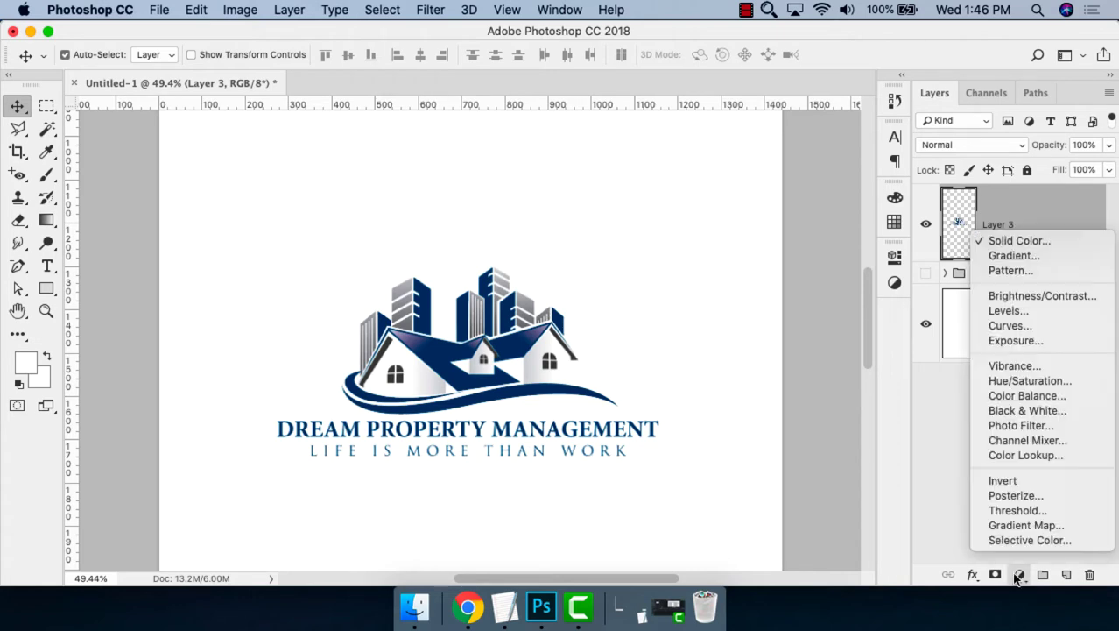
pyautogui.click(1051, 243)
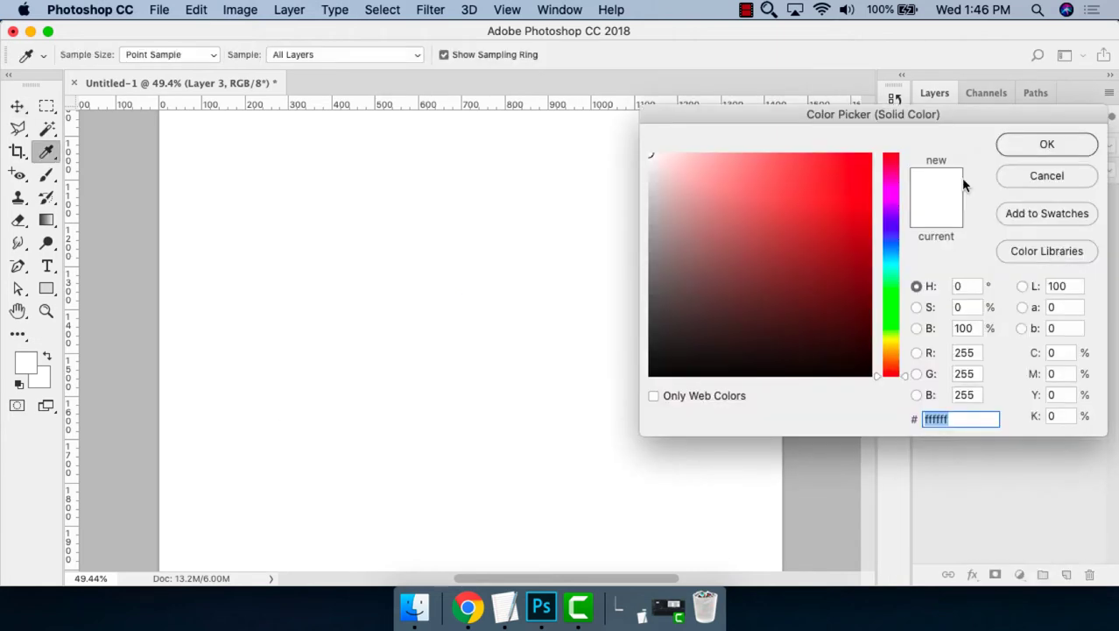
pyautogui.click(1033, 178)
pyautogui.press('z')
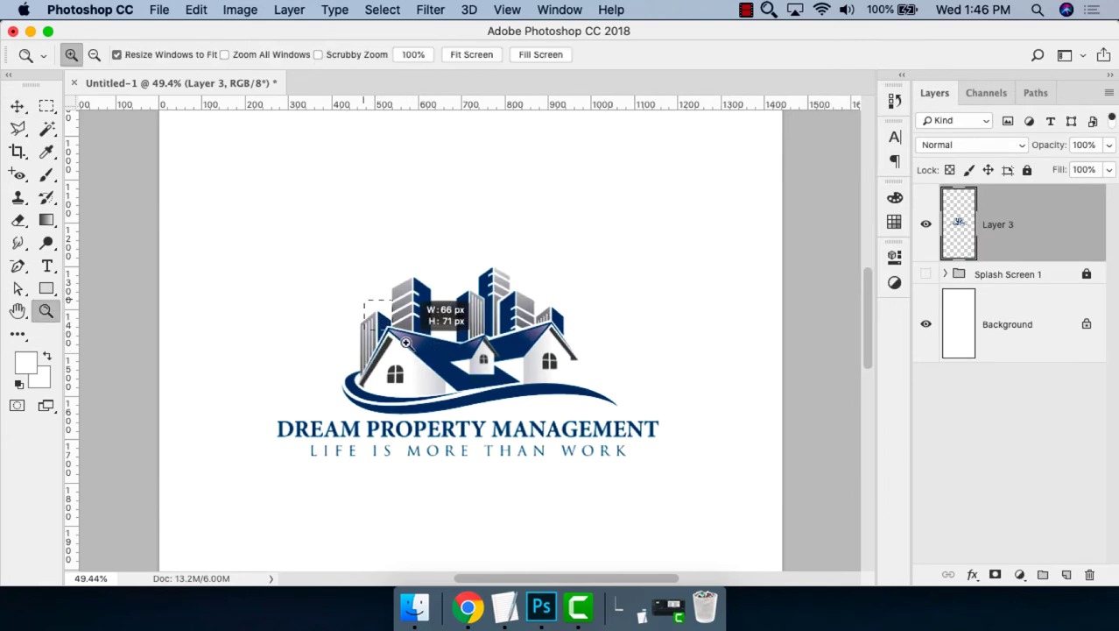
pyautogui.moveTo(333, 302); pyautogui.dragTo(561, 438)
pyautogui.click(25, 361)
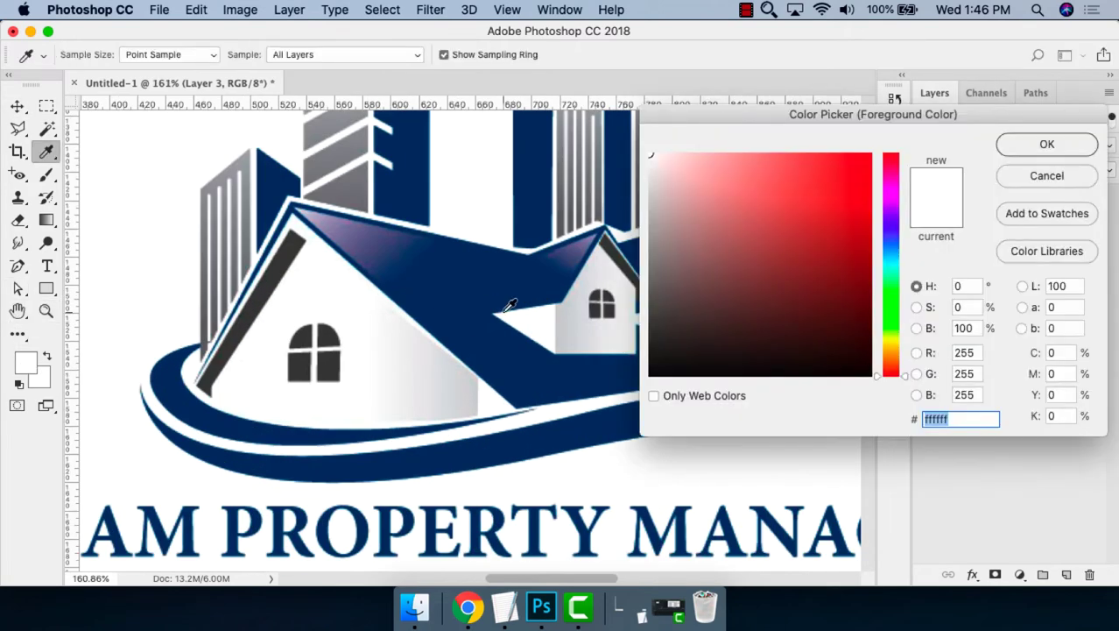
pyautogui.click(467, 299)
pyautogui.click(1070, 145)
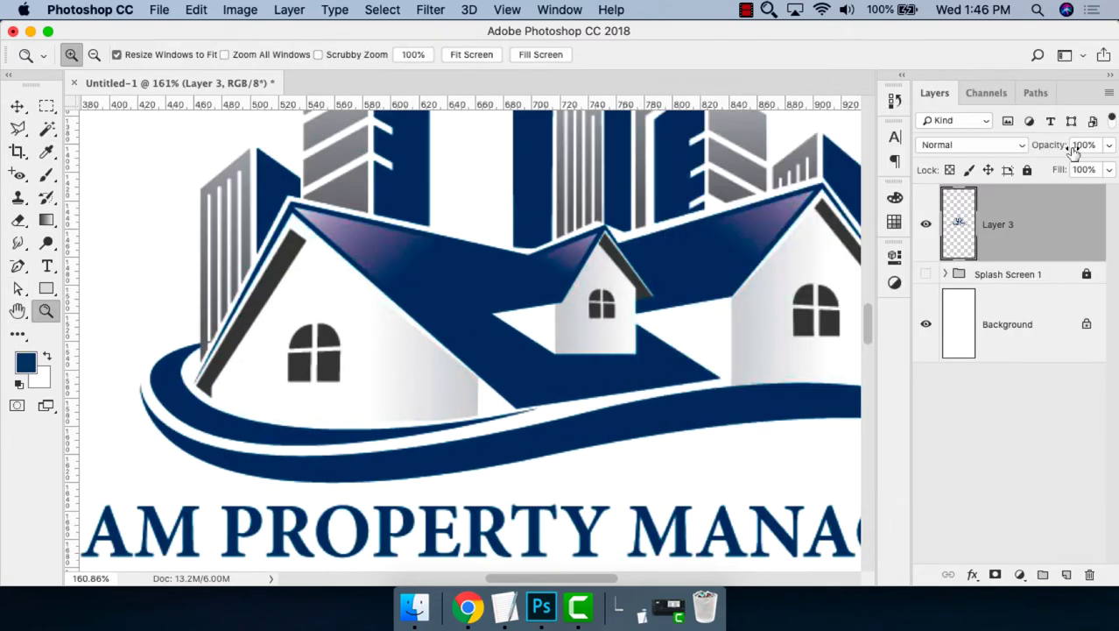
# Add a Solid Color fill layer lightened to bright blue #427dcc.
pyautogui.press('super+0')
pyautogui.press('super+minus')
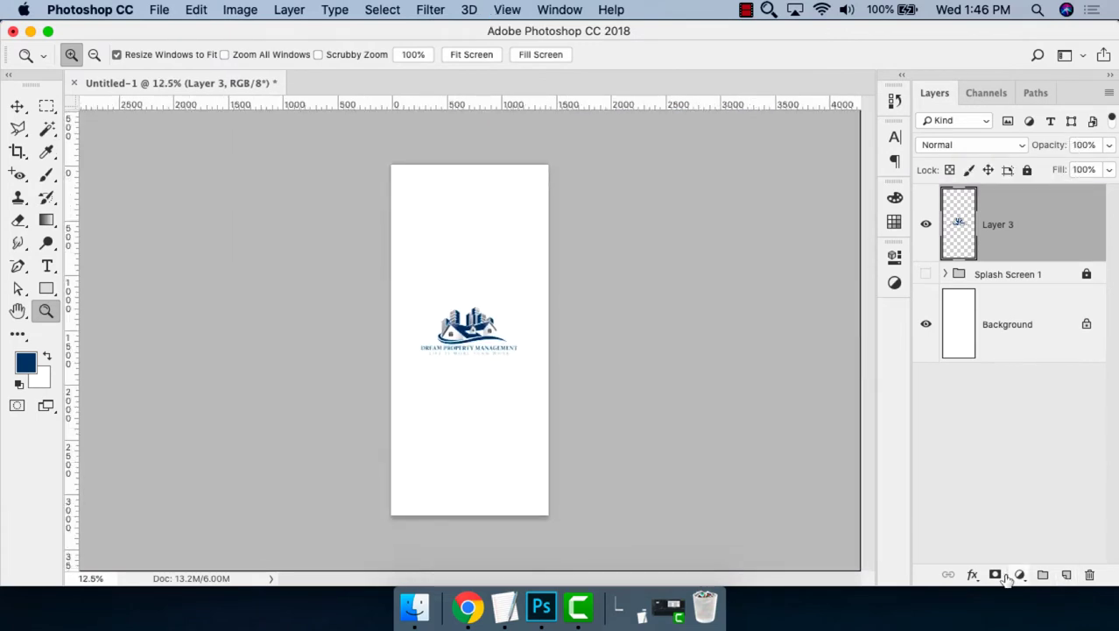
pyautogui.click(1019, 574)
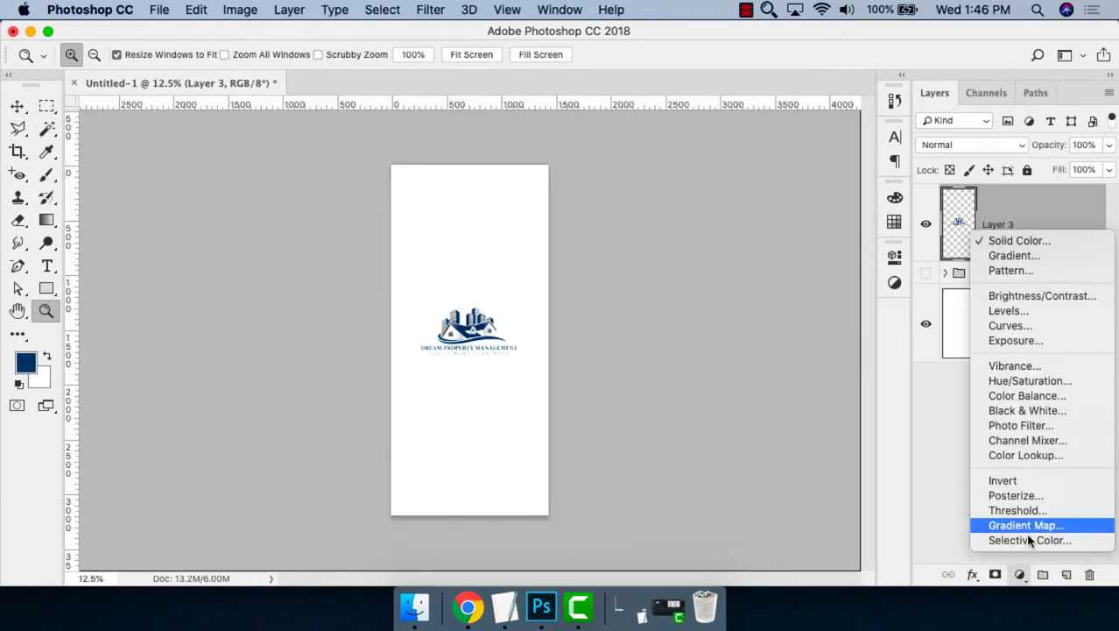
pyautogui.click(1052, 242)
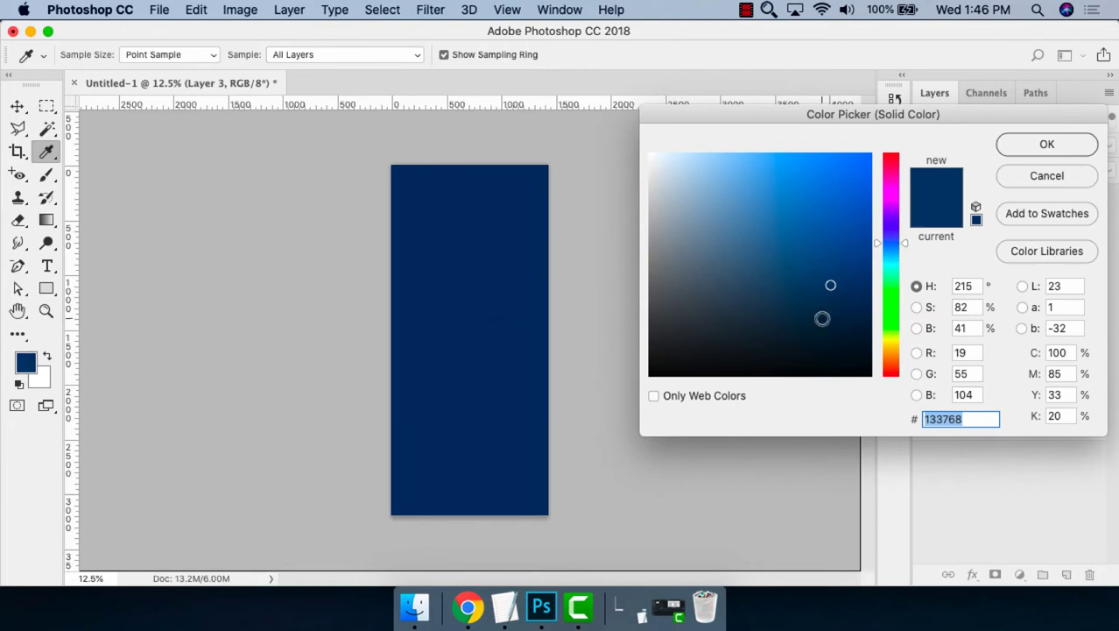
pyautogui.moveTo(841, 292)
pyautogui.mouseDown()
pyautogui.moveTo(842, 223)
pyautogui.moveTo(850, 229)
pyautogui.moveTo(855, 208)
pyautogui.moveTo(777, 190)
pyautogui.moveTo(799, 197)
pyautogui.mouseUp()
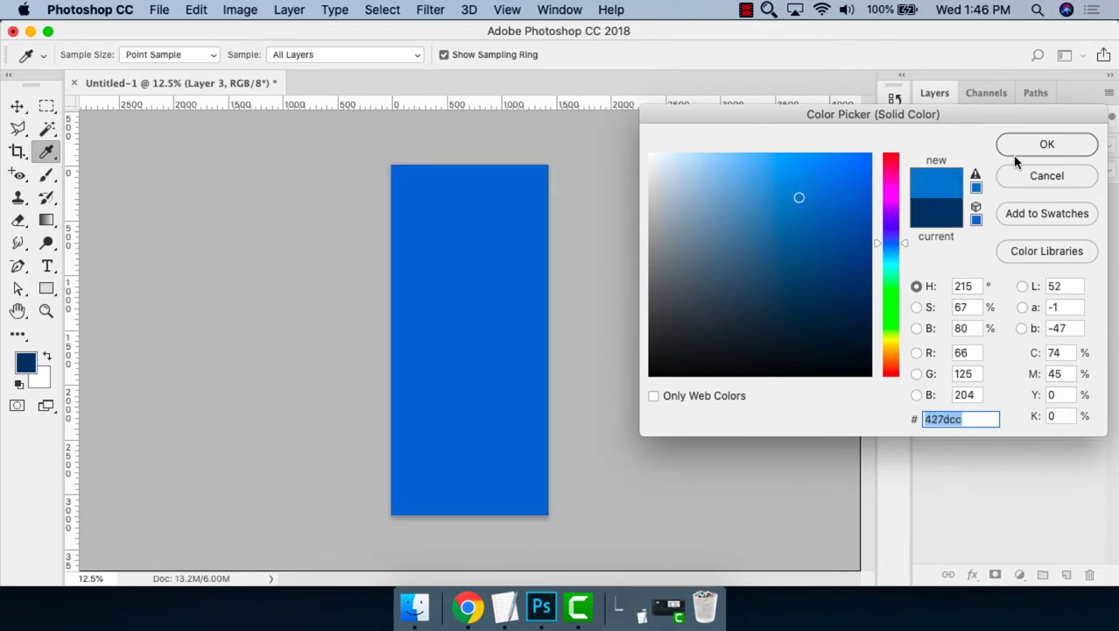
pyautogui.click(1048, 146)
# Move Color Fill 2 below Layer 3 and select Layer 3.
pyautogui.press('v')
pyautogui.moveTo(1042, 224); pyautogui.dragTo(1040, 316)
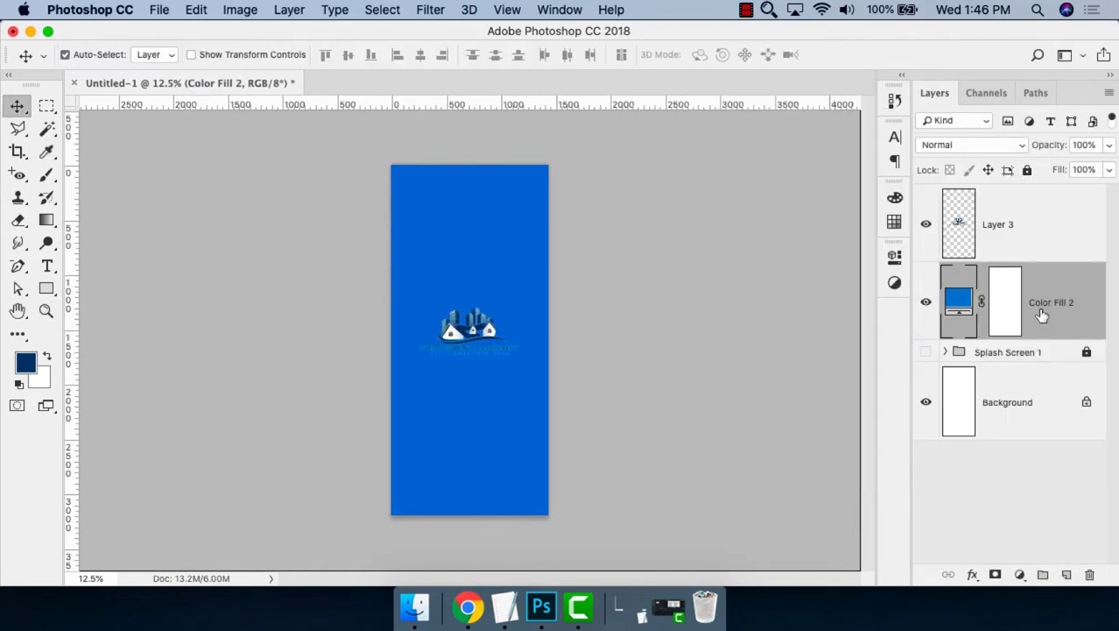
pyautogui.press('z')
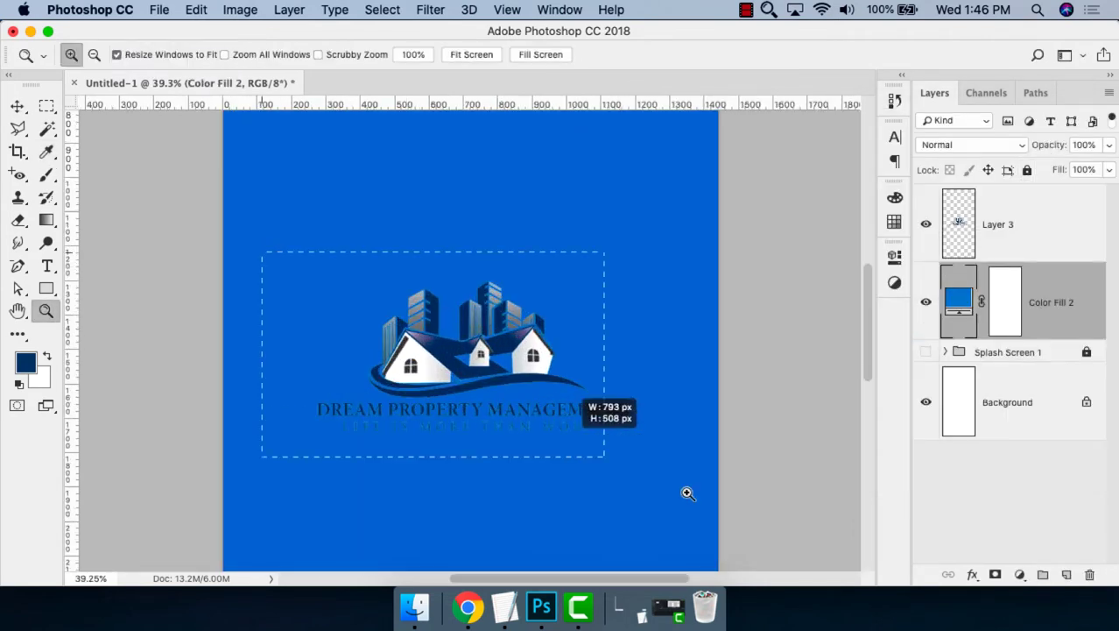
pyautogui.moveTo(263, 242); pyautogui.dragTo(582, 454)
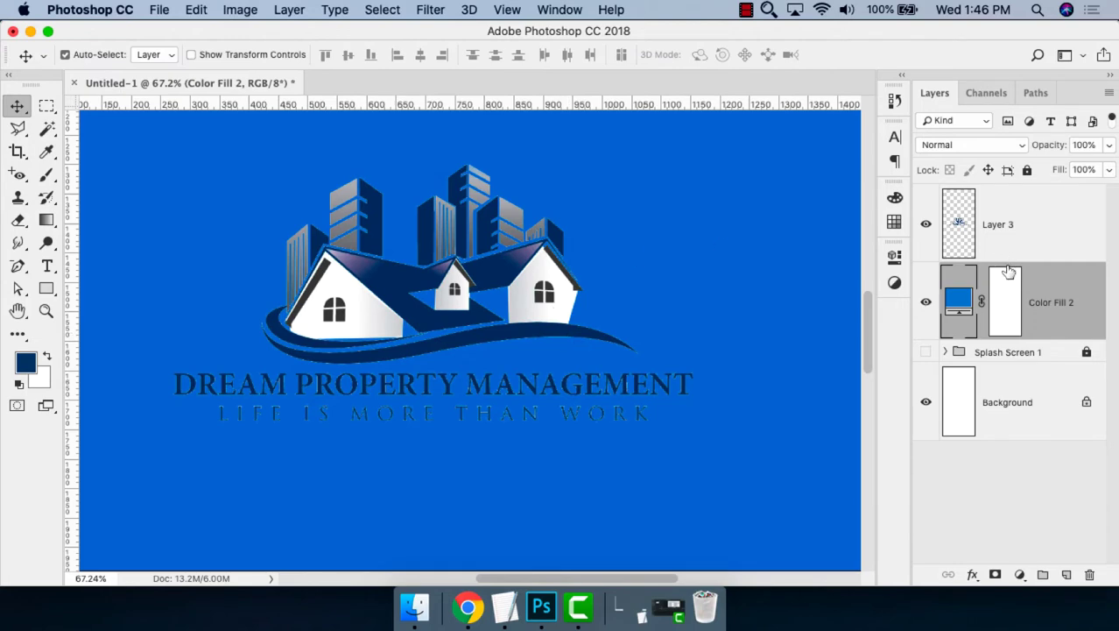
pyautogui.click(1021, 212)
# Add a white Solid Color fill layer above Layer 3 and clip it to the logo.
pyautogui.click(1020, 575)
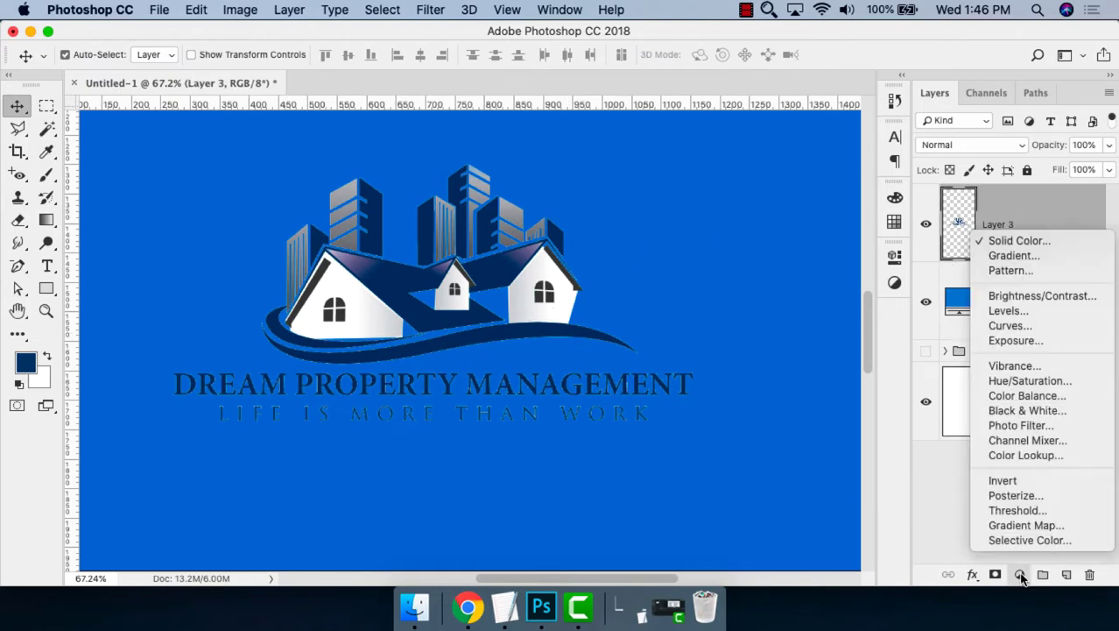
pyautogui.click(1020, 241)
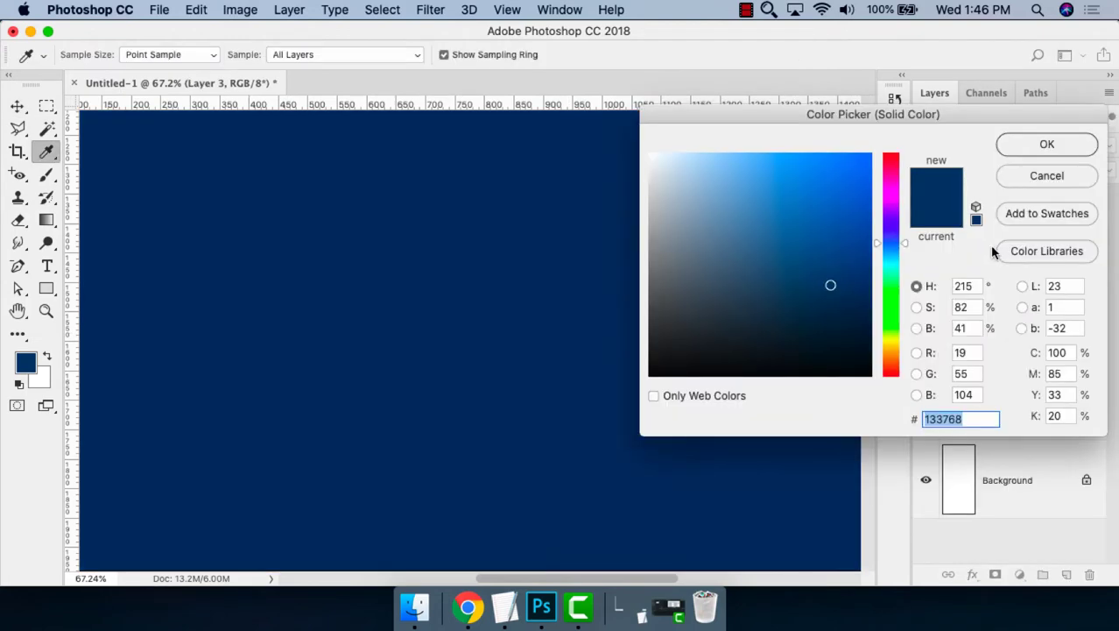
pyautogui.moveTo(829, 283); pyautogui.dragTo(650, 154)
pyautogui.click(1026, 142)
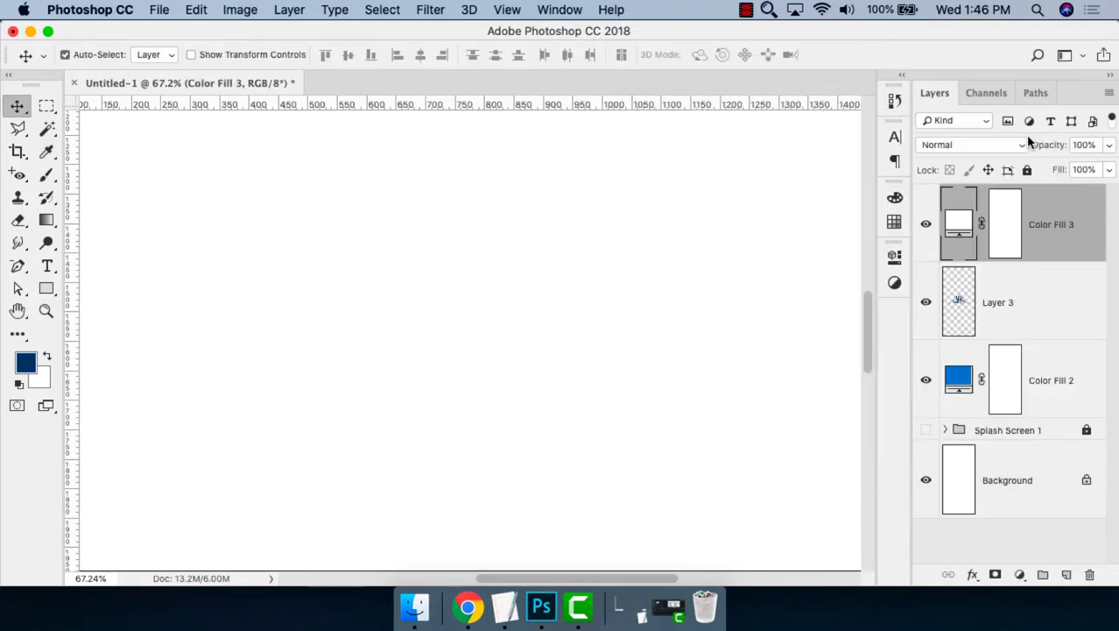
pyautogui.rightClick(1074, 200)
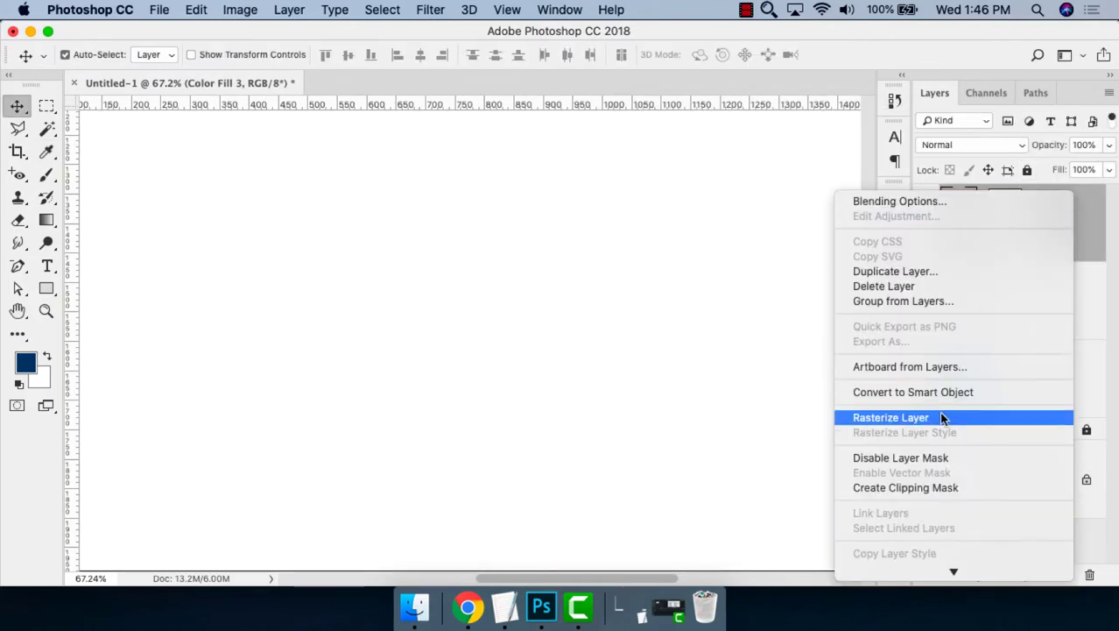
pyautogui.click(952, 489)
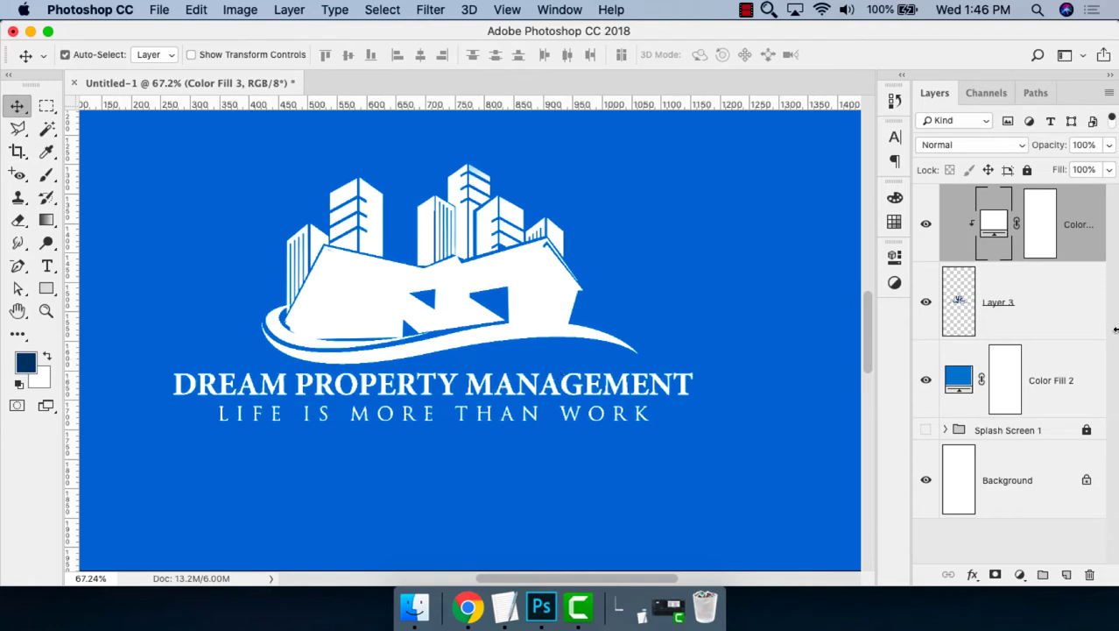
# Hide the white fill to compare the logo's original colours, zoomed in on the logo.
pyautogui.click(926, 224)
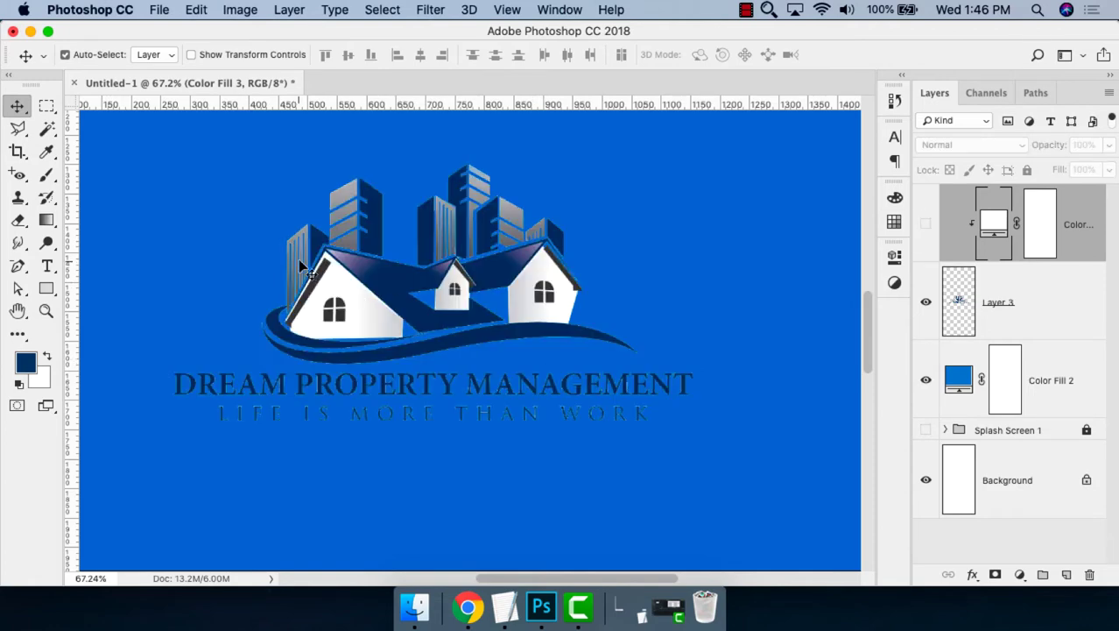
pyautogui.press('z')
pyautogui.moveTo(275, 229); pyautogui.dragTo(591, 365)
# Hide the white Color Fill 3 overlay and zoom in on the logo's houses.
pyautogui.click(927, 225)
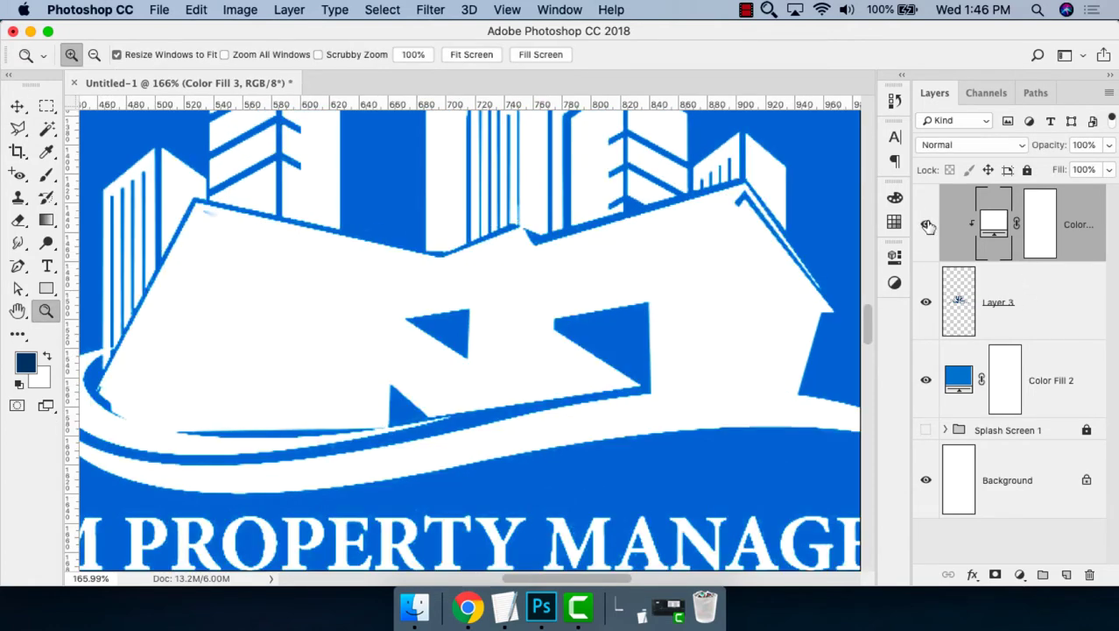
pyautogui.click(926, 224)
pyautogui.moveTo(217, 275); pyautogui.dragTo(263, 464)
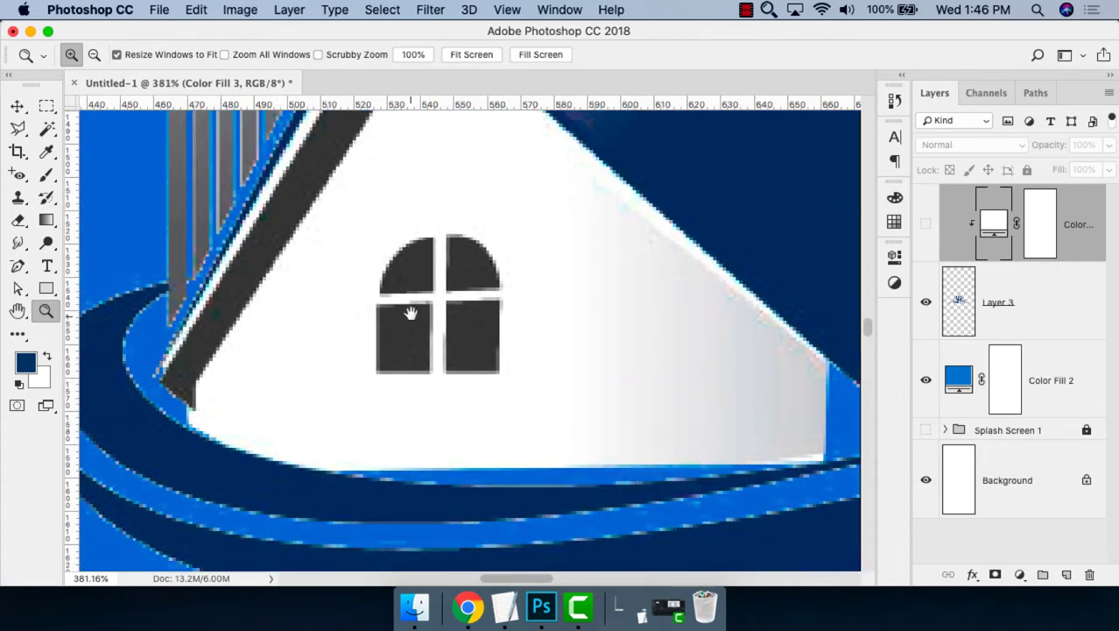
pyautogui.keyDown('alt'); pyautogui.click(411, 315); pyautogui.keyUp('alt')
pyautogui.keyDown('alt'); pyautogui.click(411, 315); pyautogui.keyUp('alt')
pyautogui.hscroll(3, 460, 293)
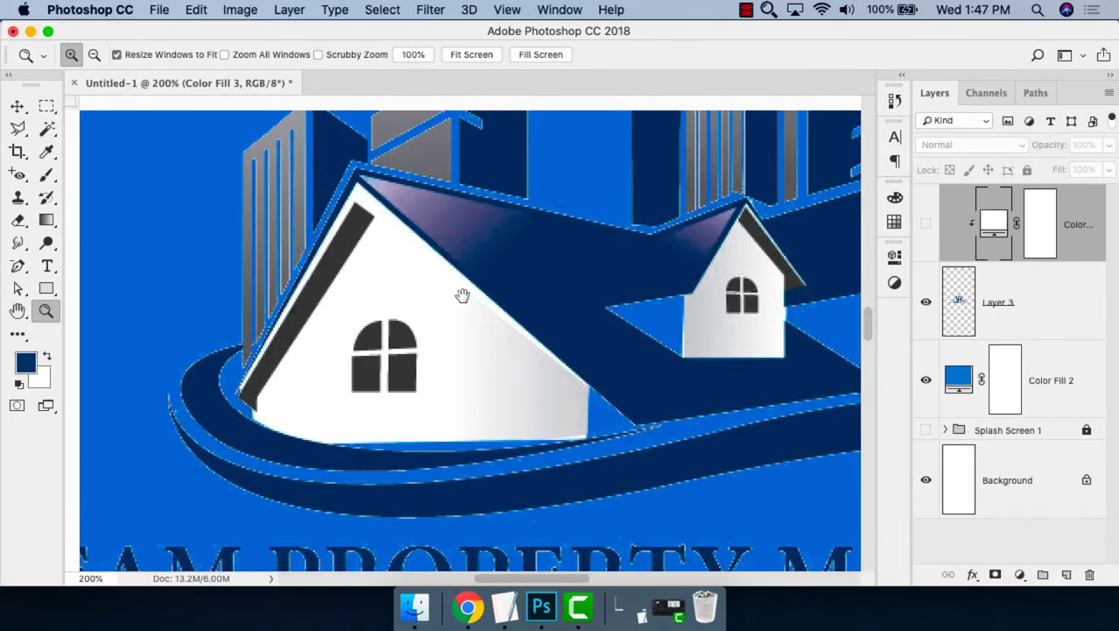
# Magic Wand-select the left house's dark roof strip and arched window panes.
pyautogui.press('w')
pyautogui.click(333, 256)
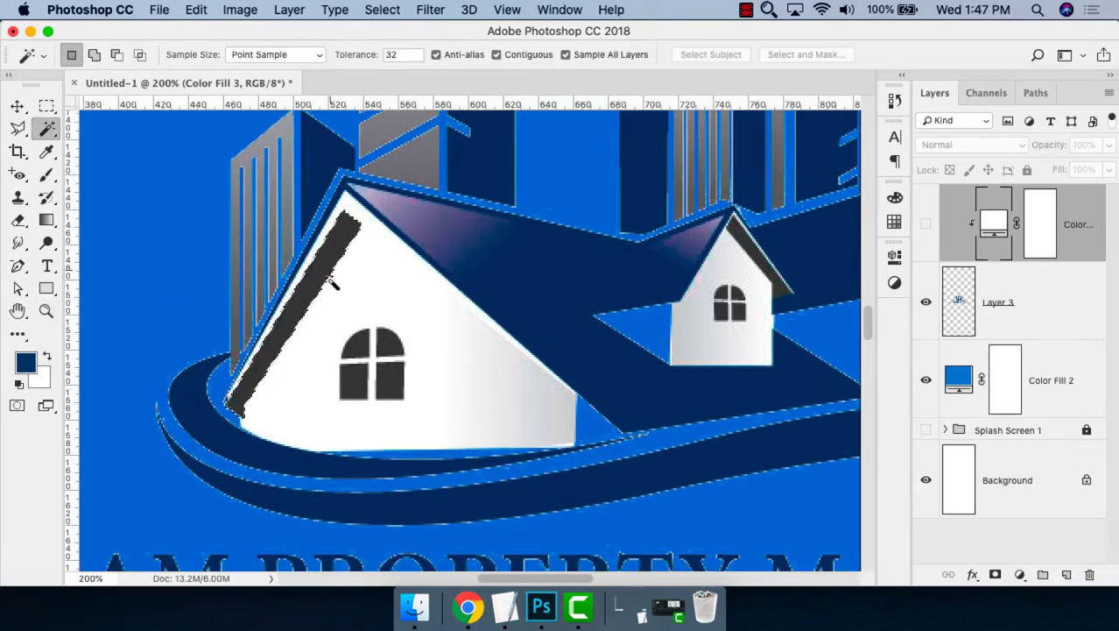
pyautogui.keyDown('shift'); pyautogui.click(354, 344); pyautogui.keyUp('shift')
pyautogui.keyDown('shift'); pyautogui.click(390, 345); pyautogui.keyUp('shift')
pyautogui.keyDown('shift'); pyautogui.click(391, 392); pyautogui.keyUp('shift')
pyautogui.keyDown('shift'); pyautogui.click(354, 383); pyautogui.keyUp('shift')
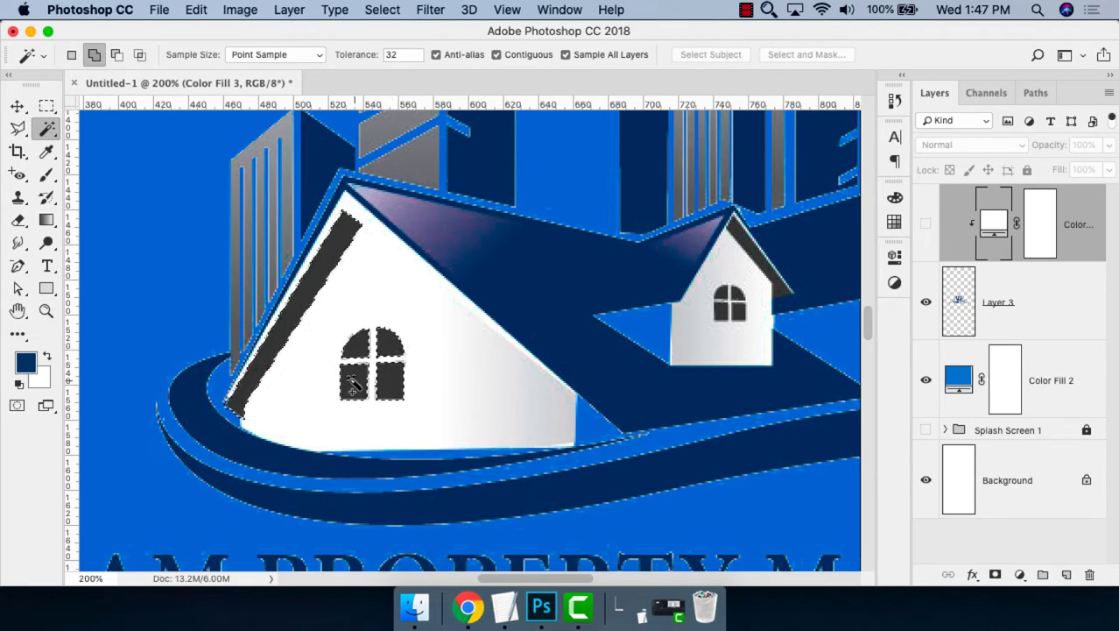
# Add the small house's window panes and dark roof edge to the selection.
pyautogui.press('z')
pyautogui.moveTo(655, 230); pyautogui.dragTo(759, 379)
pyautogui.press('w')
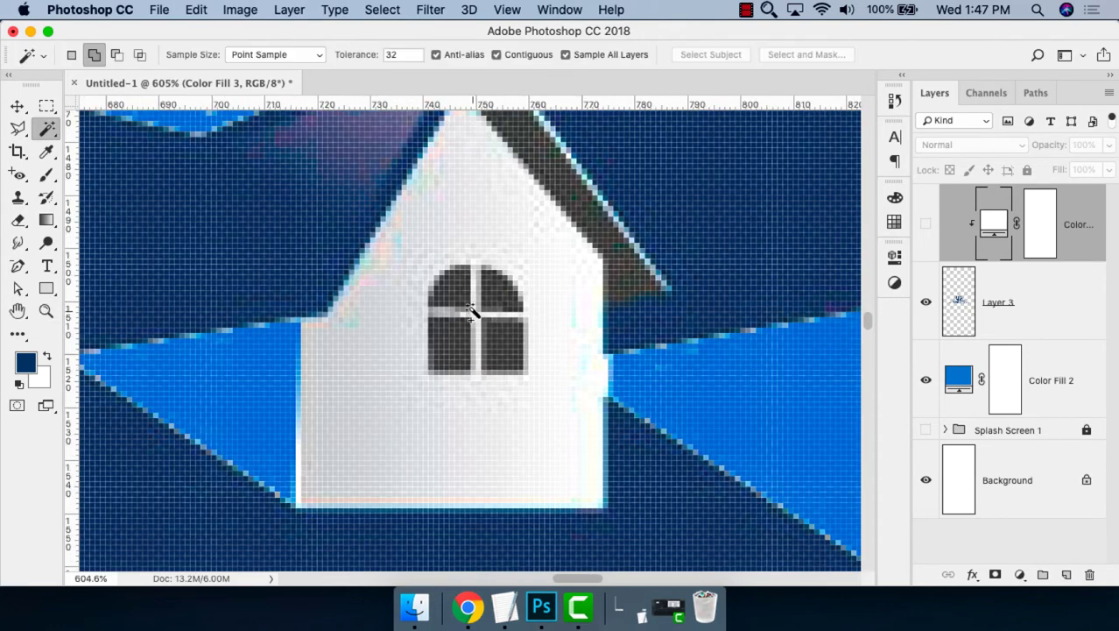
pyautogui.keyDown('shift'); pyautogui.click(446, 348); pyautogui.keyUp('shift')
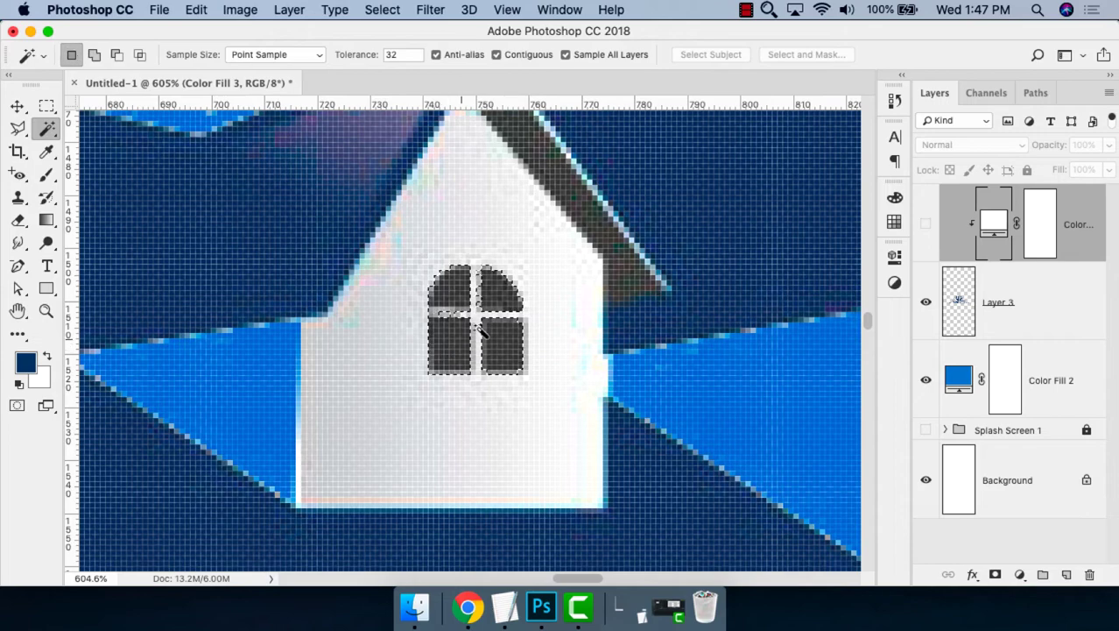
pyautogui.keyDown('shift'); pyautogui.click(621, 295); pyautogui.keyUp('shift')
pyautogui.hotkey('ctrl', '-')
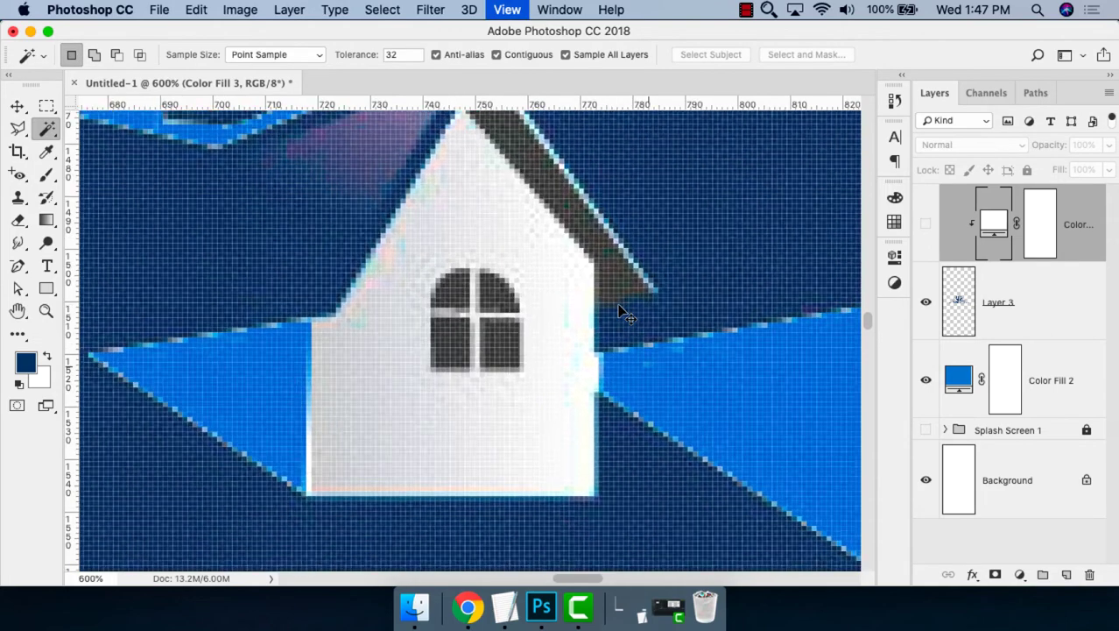
pyautogui.hotkey('ctrl', '-')
pyautogui.hotkey('ctrl', '-')
pyautogui.hotkey('ctrl', '-')
pyautogui.hotkey('ctrl', '-')
pyautogui.hotkey('ctrl', '-')
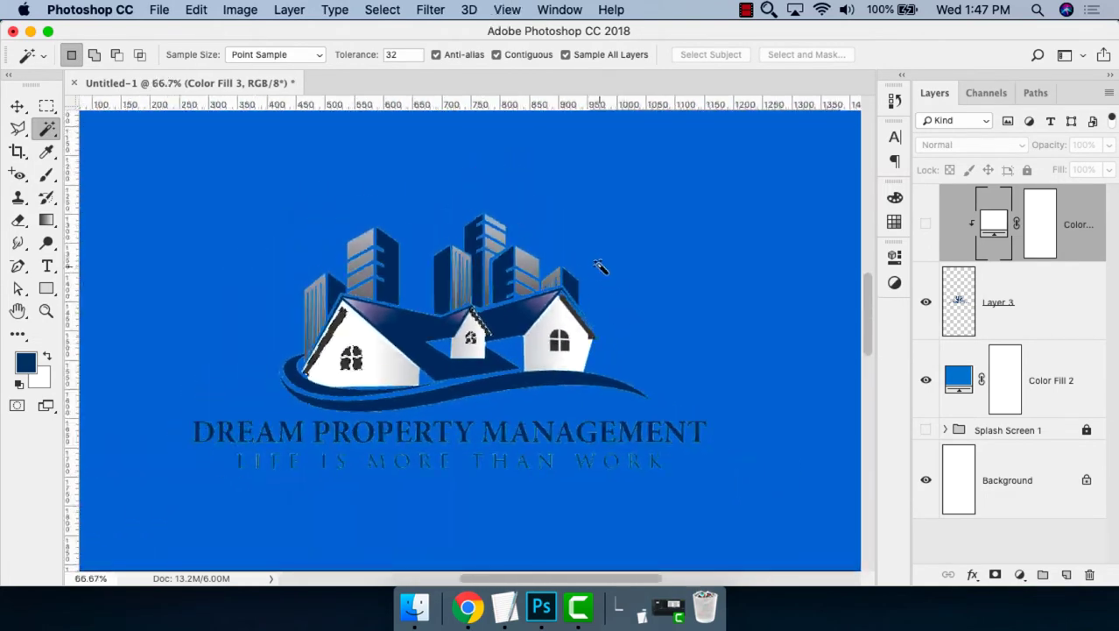
# Add all of the right house's window panes to the selection.
pyautogui.press('z')
pyautogui.moveTo(625, 237); pyautogui.dragTo(320, 405)
pyautogui.click(610, 304)
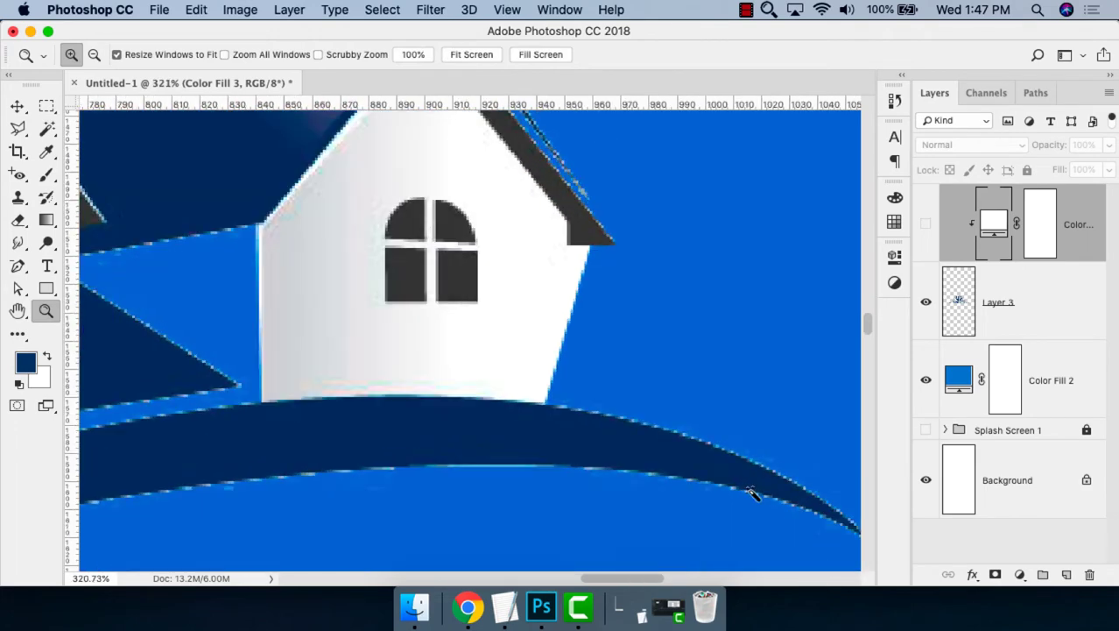
pyautogui.press('w')
pyautogui.keyDown('shift'); pyautogui.click(408, 235); pyautogui.keyUp('shift')
pyautogui.keyDown('shift'); pyautogui.click(413, 283); pyautogui.keyUp('shift')
pyautogui.keyDown('shift'); pyautogui.click(455, 278); pyautogui.keyUp('shift')
pyautogui.keyDown('shift'); pyautogui.click(452, 223); pyautogui.keyUp('shift')
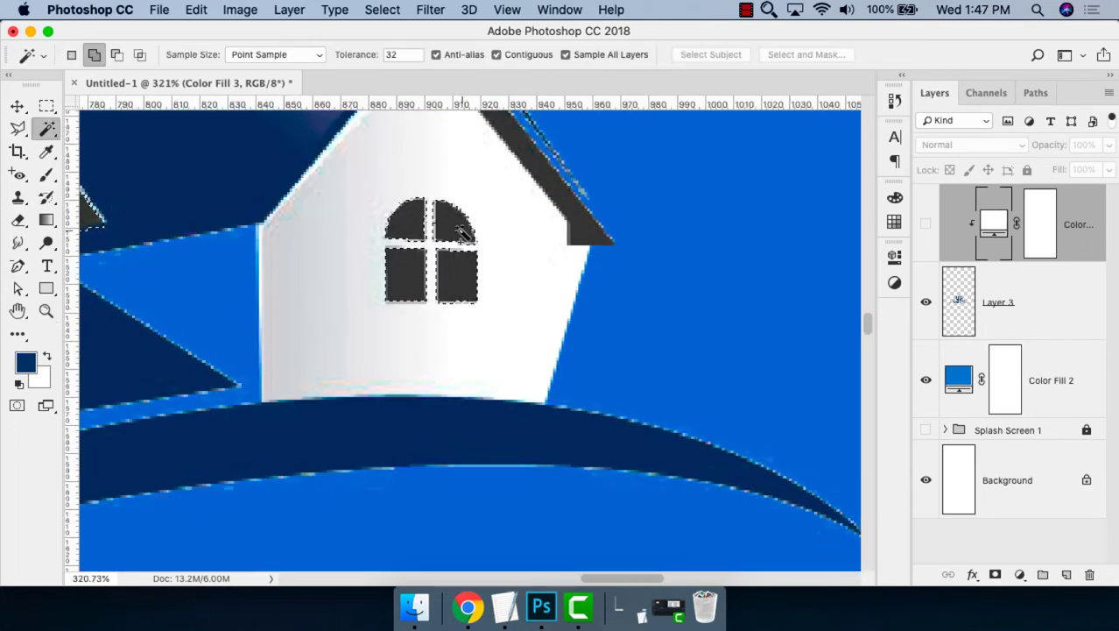
# Add a layer mask to Layer 3 from the selection and invert it.
pyautogui.click(989, 300)
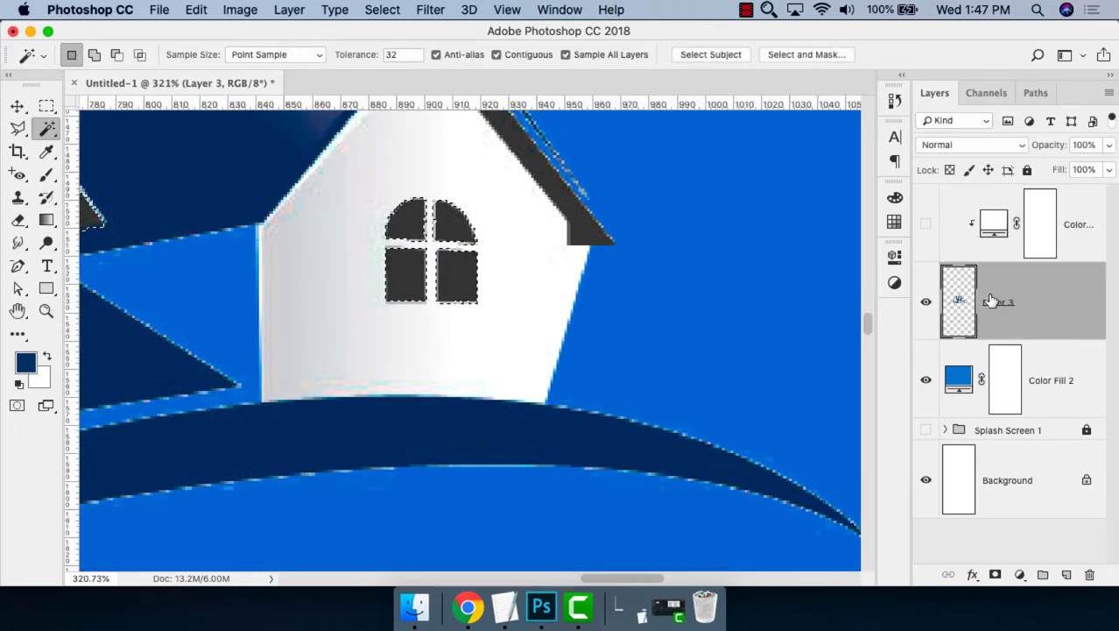
pyautogui.click(994, 574)
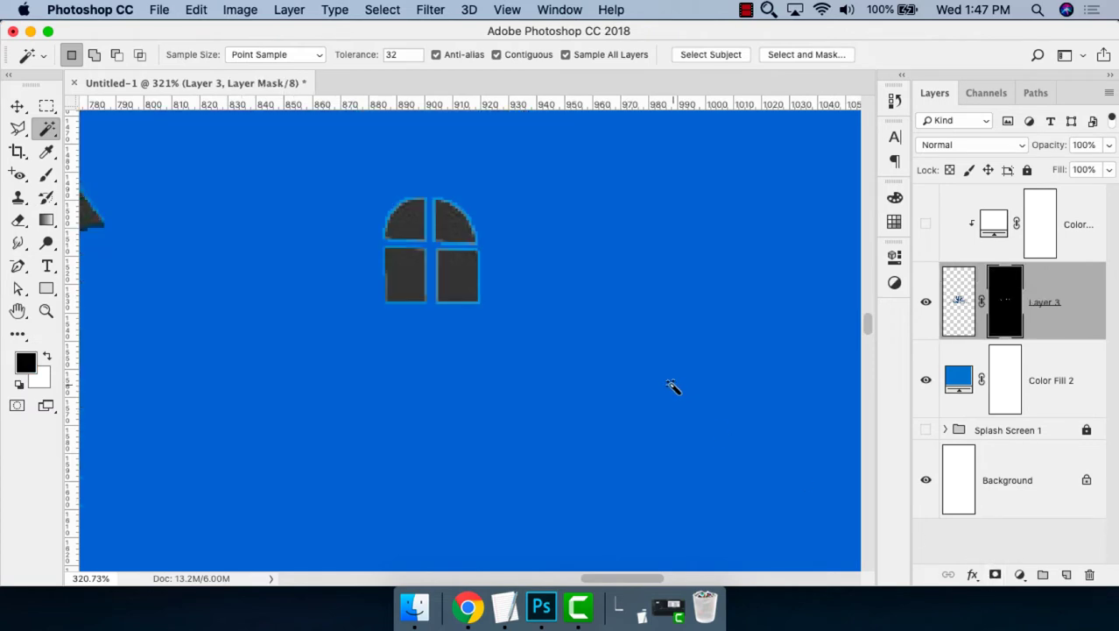
pyautogui.press('super+0')
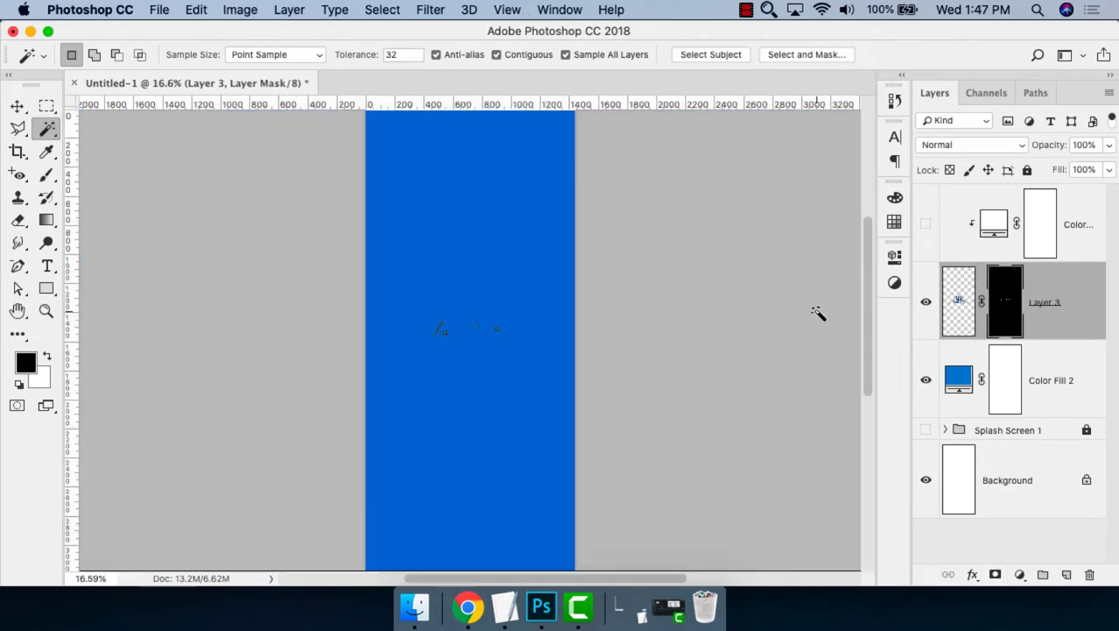
pyautogui.press('z')
pyautogui.moveTo(389, 274); pyautogui.dragTo(462, 344)
pyautogui.press('v')
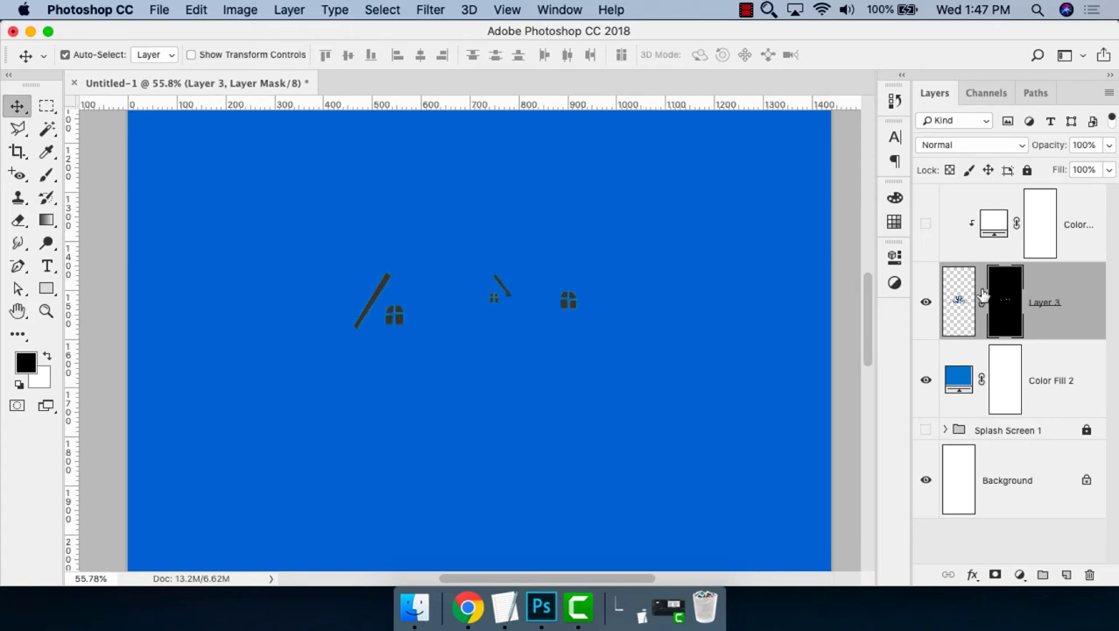
pyautogui.press('super+i')
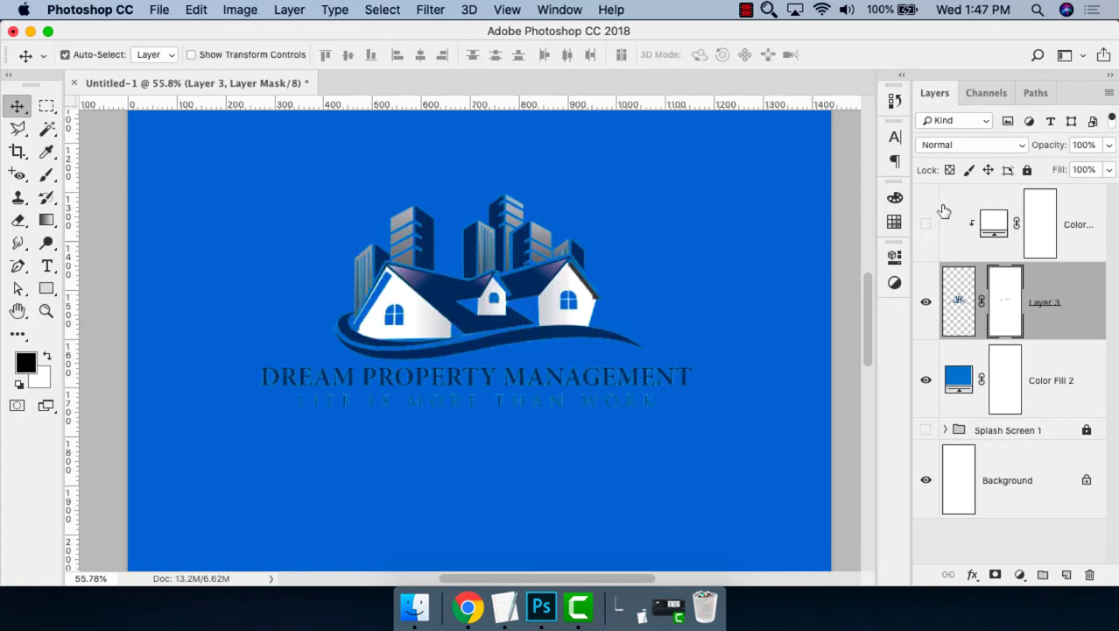
# Turn Color Fill 3 back on so the logo is white again.
pyautogui.click(926, 223)
pyautogui.moveTo(755, 204); pyautogui.dragTo(186, 494)
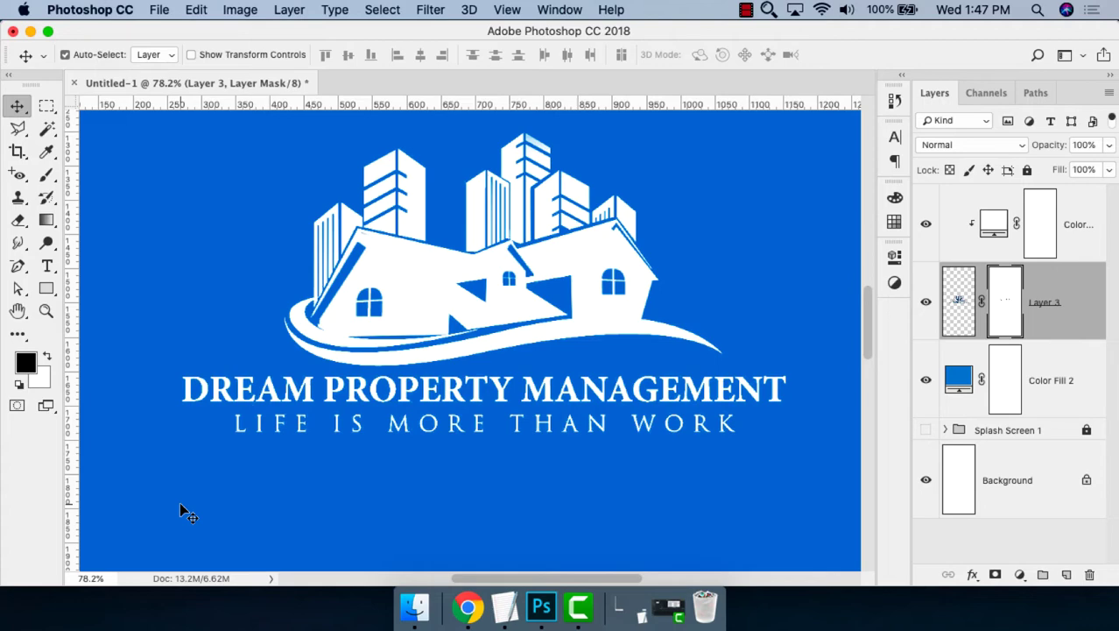
pyautogui.hotkey('ctrl', '0')
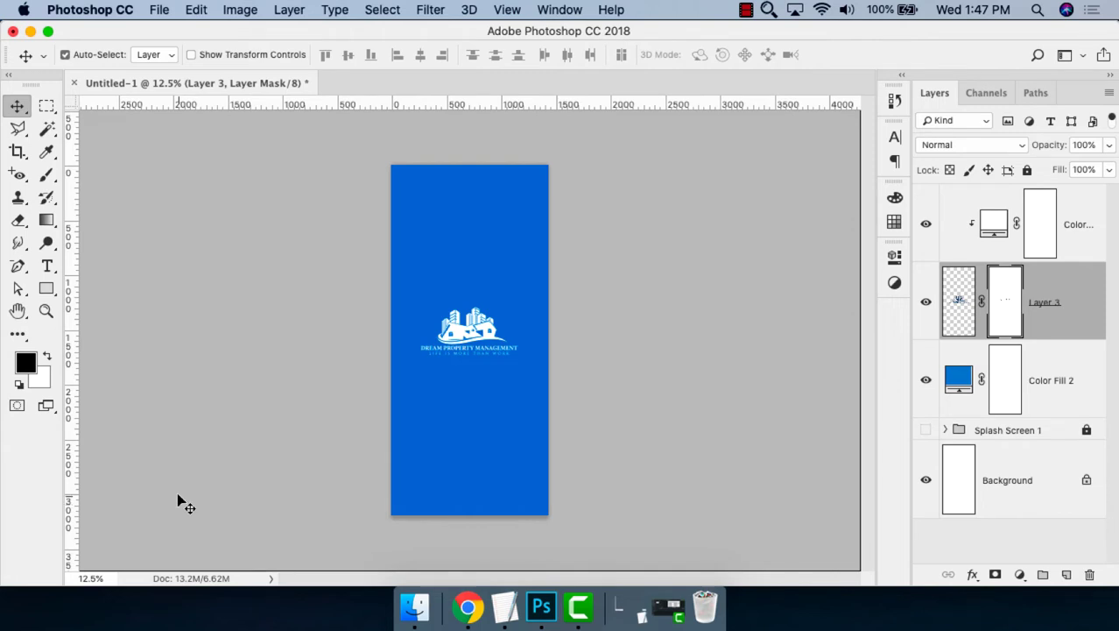
pyautogui.press('z')
pyautogui.moveTo(349, 317)
pyautogui.mouseDown()
pyautogui.moveTo(593, 401)
pyautogui.moveTo(603, 349)
pyautogui.mouseUp()
# Scale the logo up to about 135% around its centre, then fit the canvas in view.
pyautogui.hotkey('ctrl', 't')
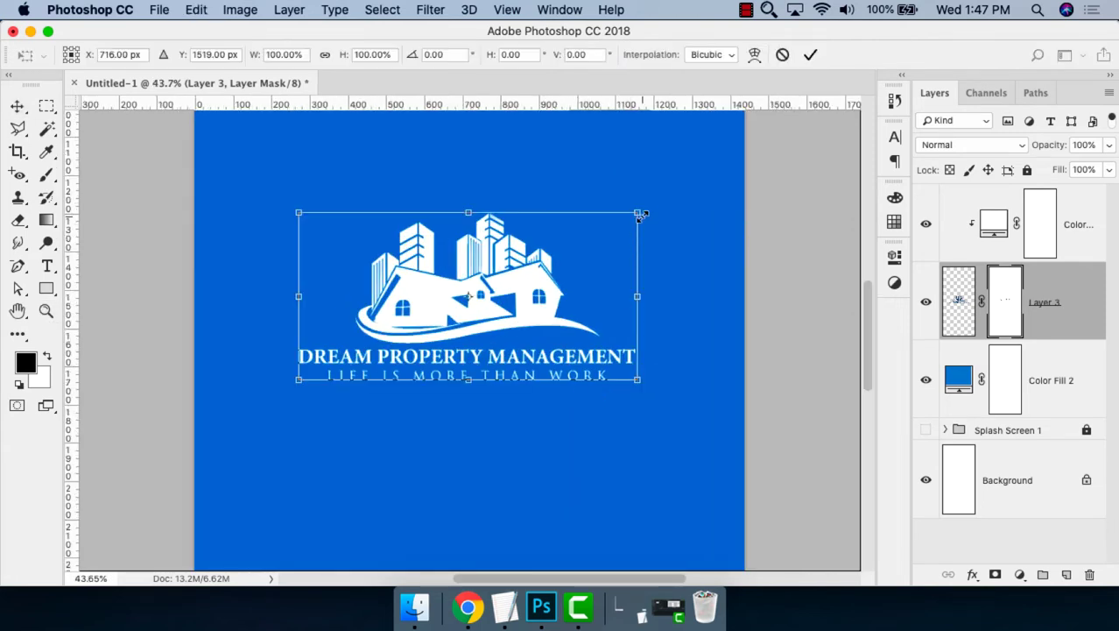
pyautogui.moveTo(637, 212); pyautogui.dragTo(696, 183)
pyautogui.press('Return')
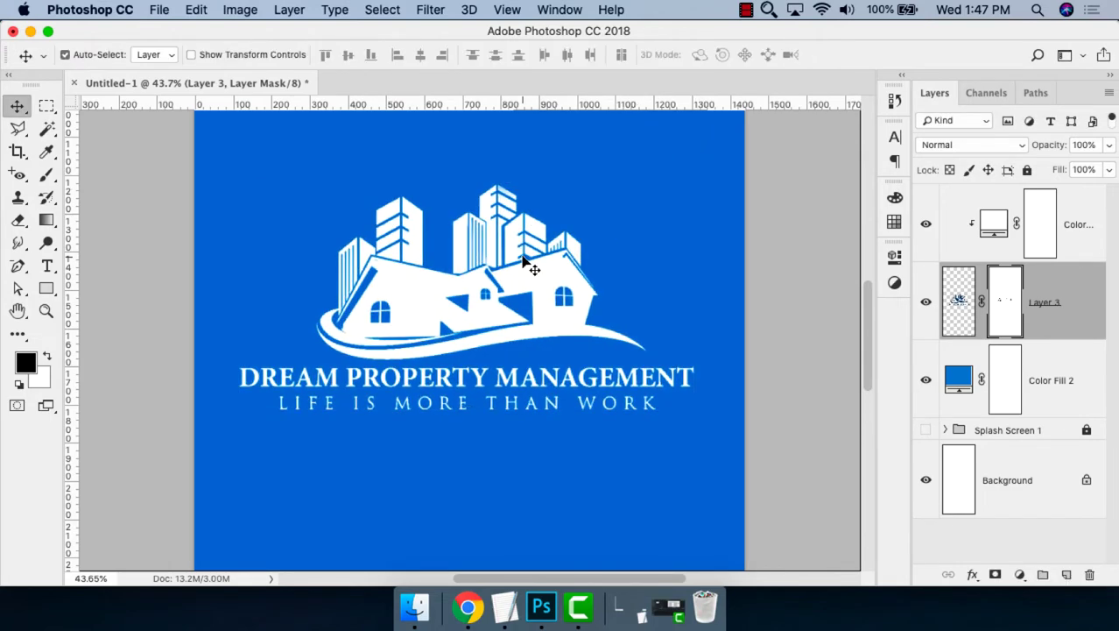
pyautogui.hotkey('ctrl', '0')
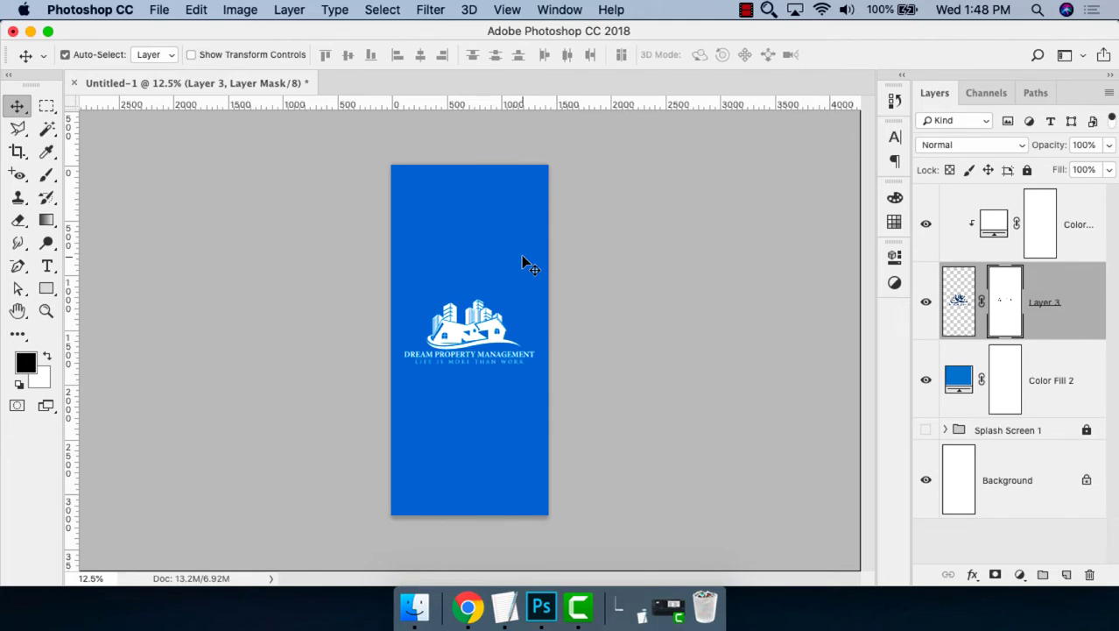
pyautogui.click(522, 255)
pyautogui.press('z')
pyautogui.moveTo(339, 296)
pyautogui.mouseDown()
pyautogui.moveTo(387, 333)
pyautogui.moveTo(569, 377)
pyautogui.mouseUp()
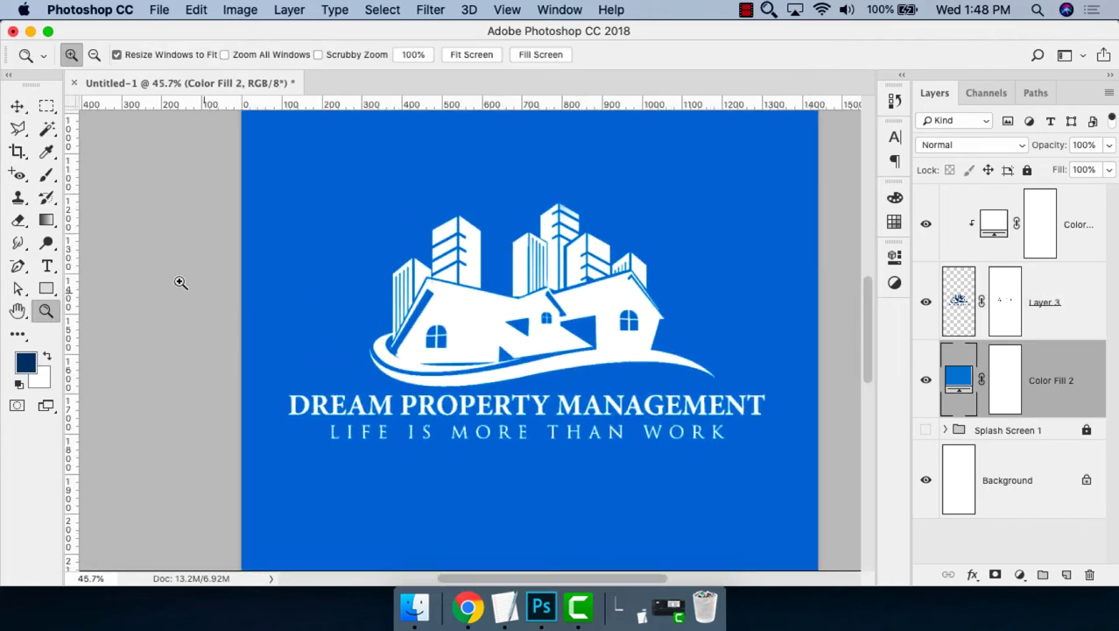
pyautogui.moveTo(225, 306); pyautogui.dragTo(606, 529)
pyautogui.press('v')
pyautogui.moveTo(473, 293); pyautogui.dragTo(526, 229)
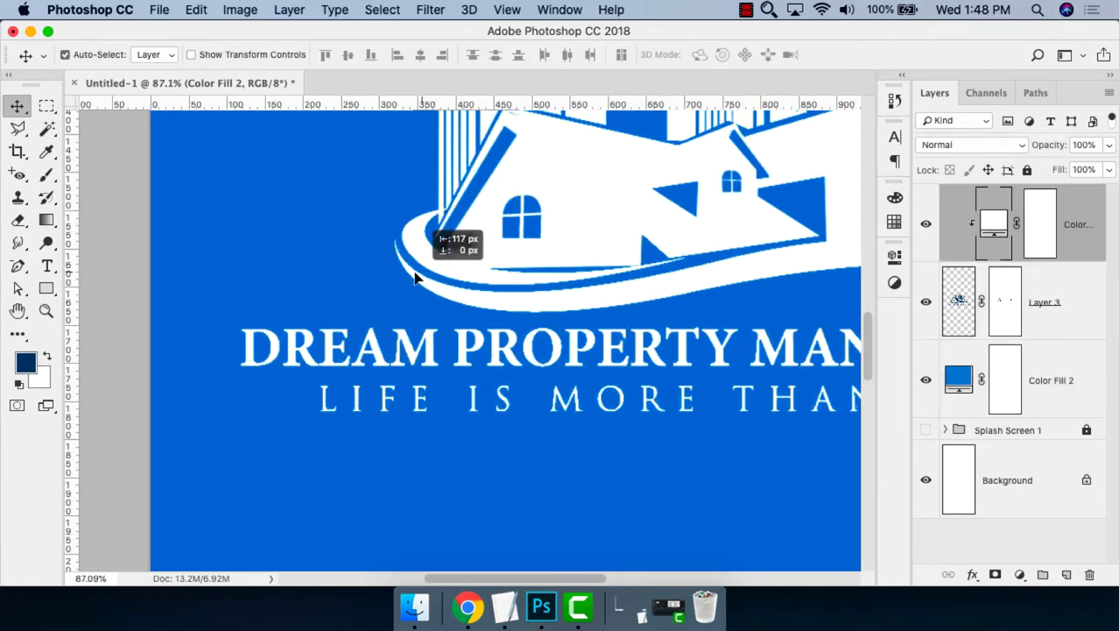
pyautogui.click(956, 294)
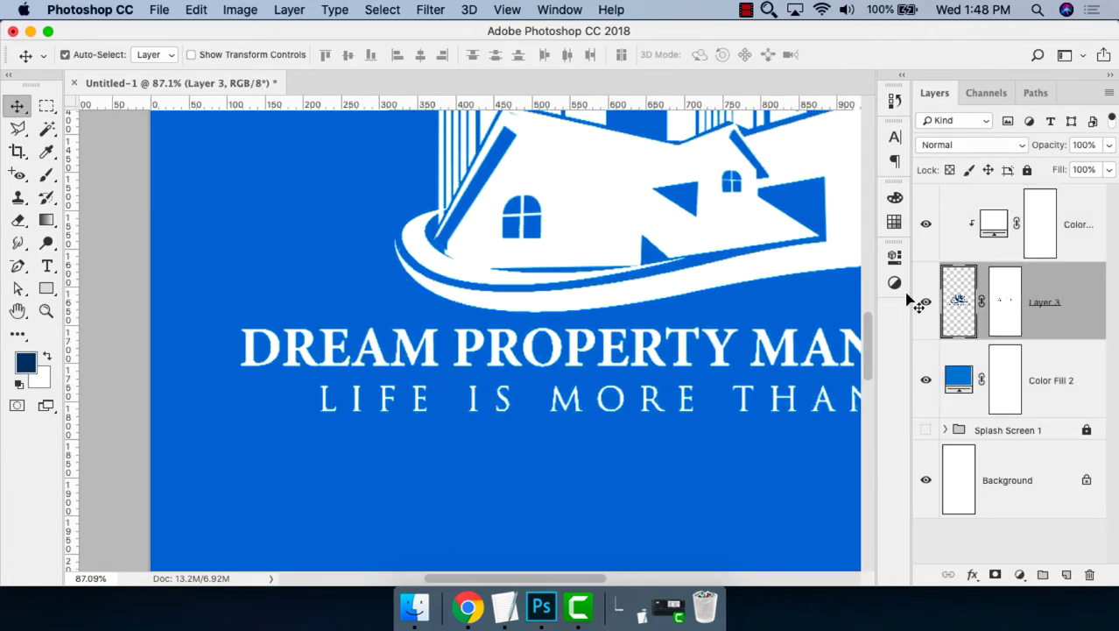
pyautogui.click(990, 215)
pyautogui.click(1027, 170)
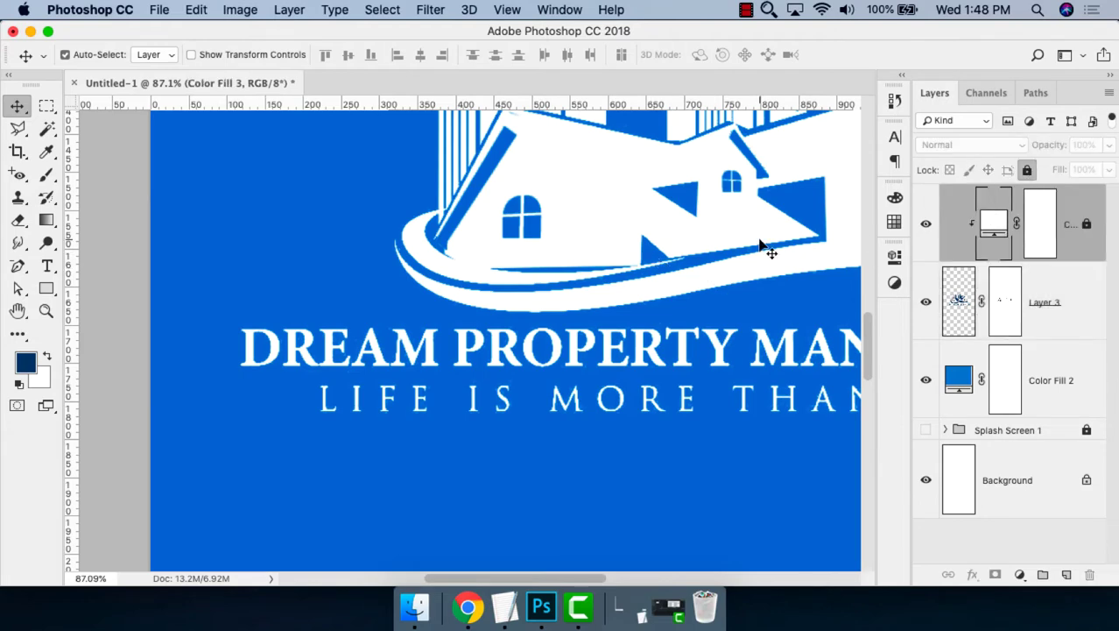
pyautogui.moveTo(638, 186); pyautogui.dragTo(548, 205)
pyautogui.press('z')
pyautogui.moveTo(387, 220); pyautogui.dragTo(150, 425)
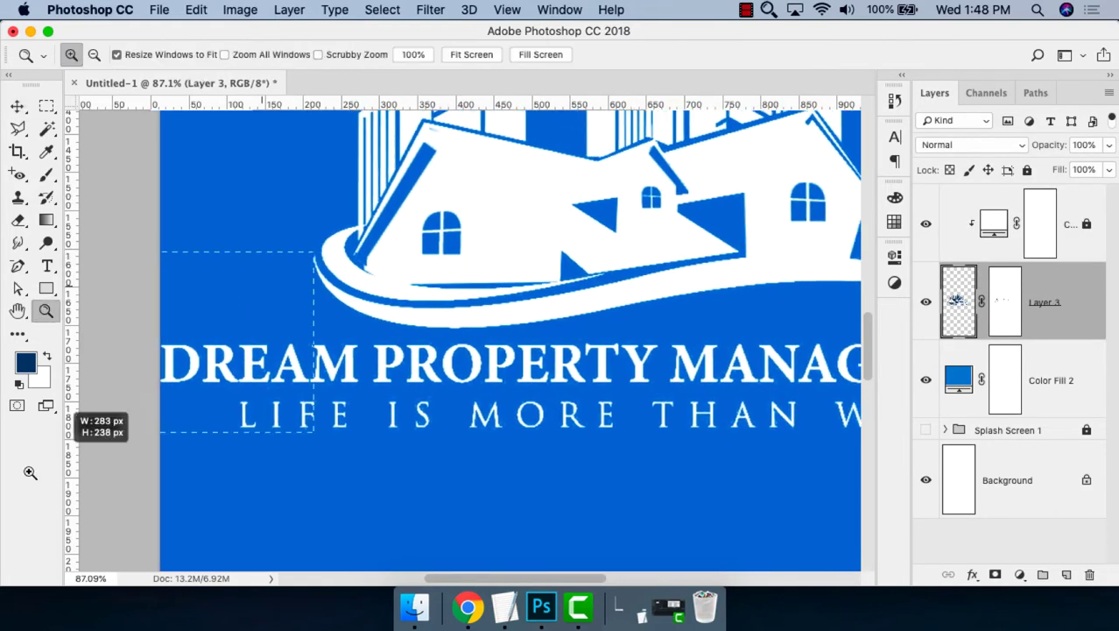
pyautogui.moveTo(311, 286); pyautogui.dragTo(382, 442)
pyautogui.press('v')
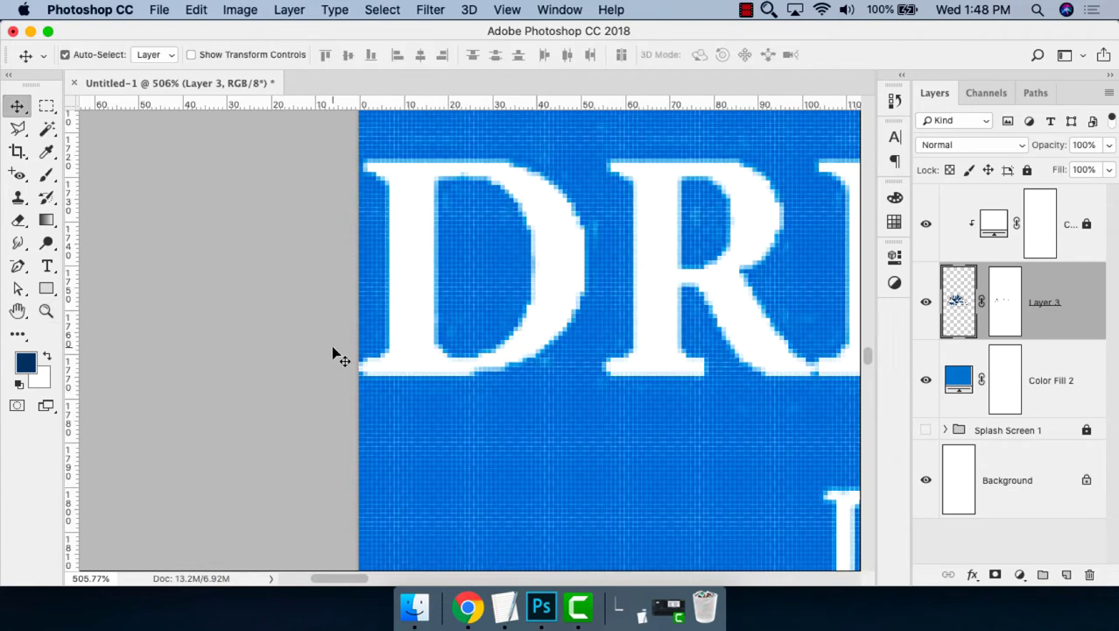
pyautogui.press('super+a')
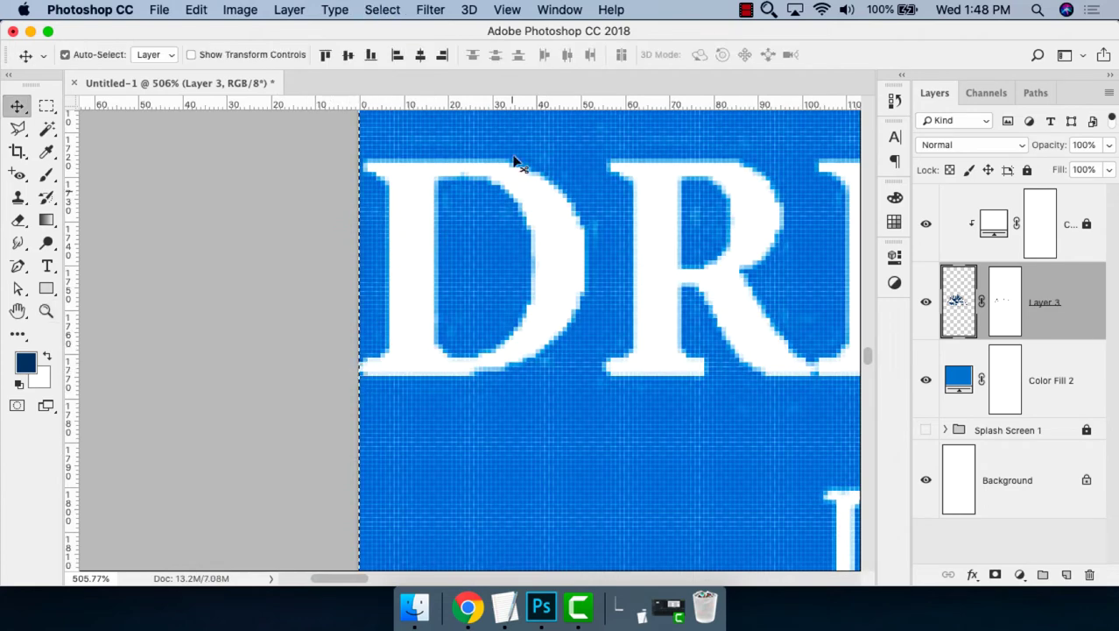
pyautogui.click(419, 55)
pyautogui.press('super+d')
pyautogui.press('super+1')
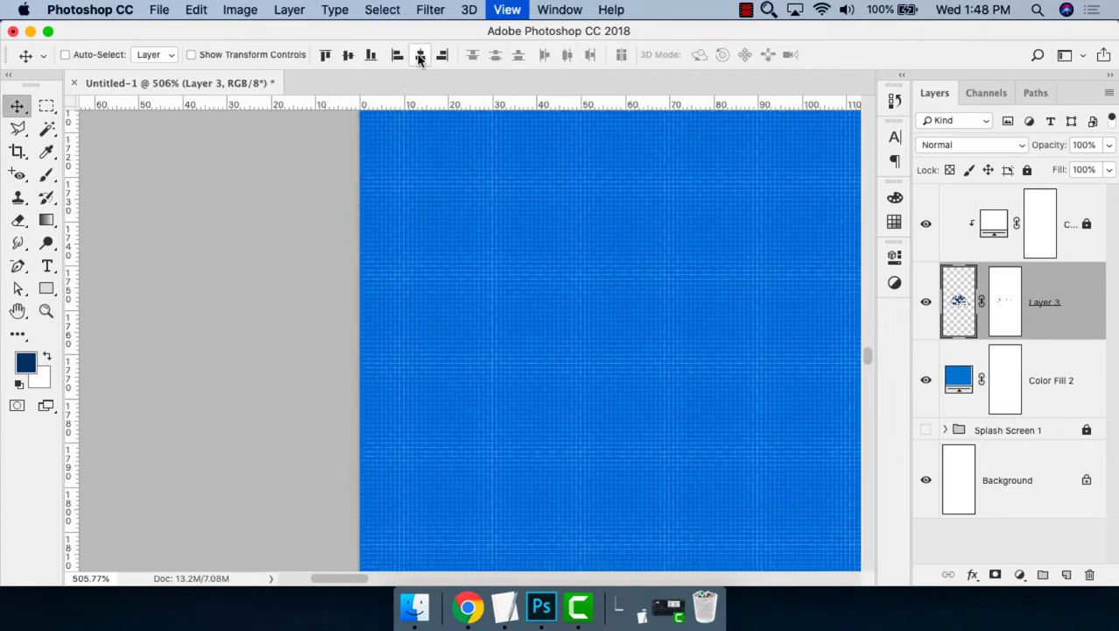
pyautogui.press('super+r')
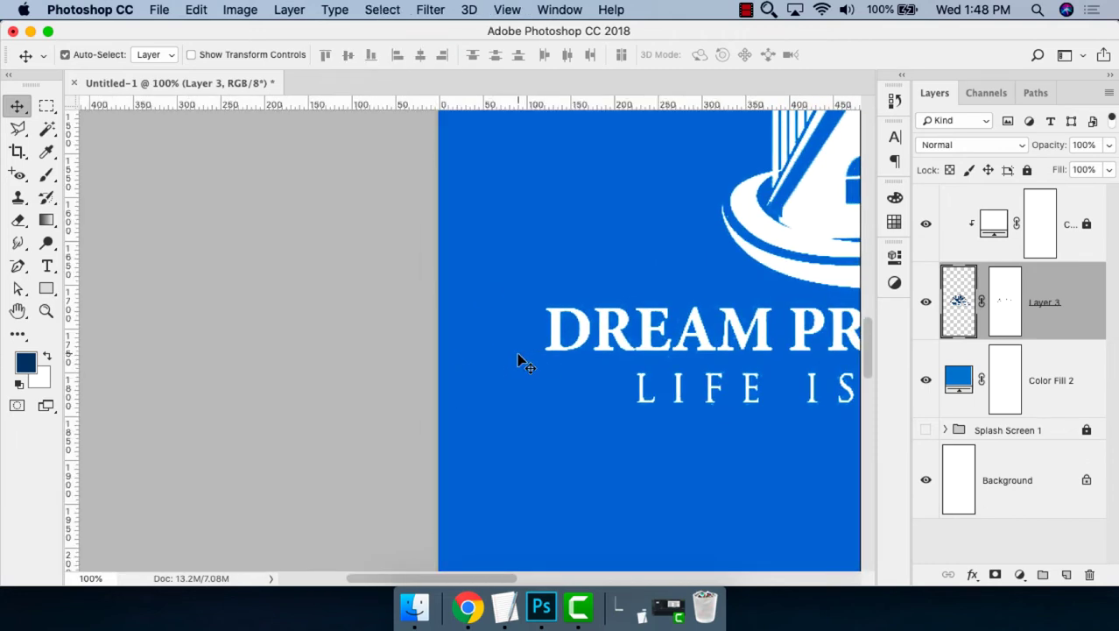
pyautogui.press('super+0')
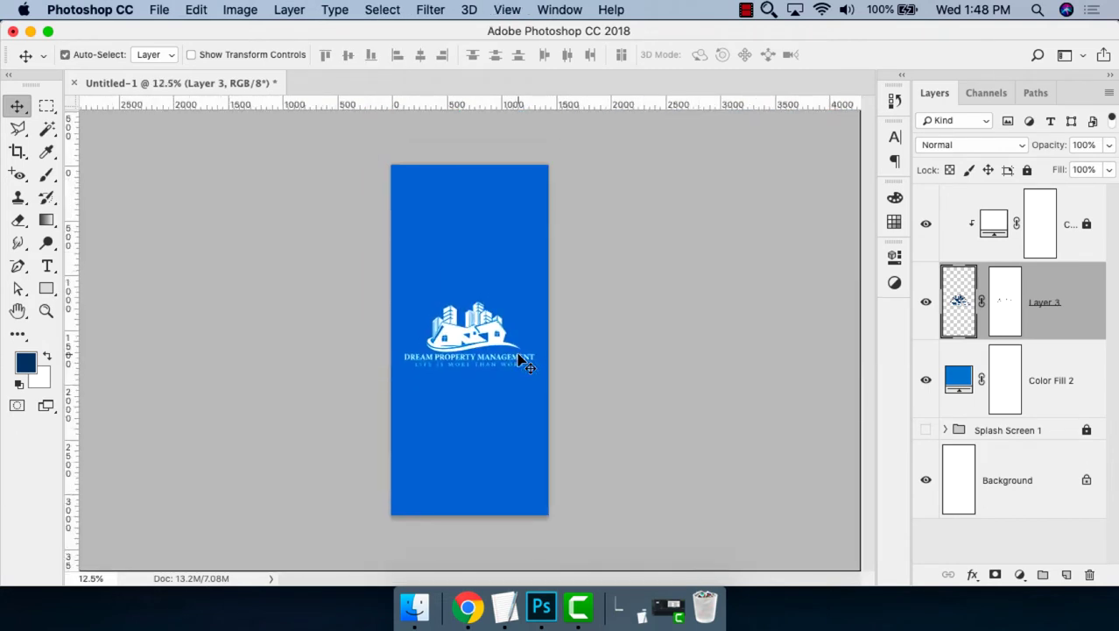
pyautogui.press('super+equal')
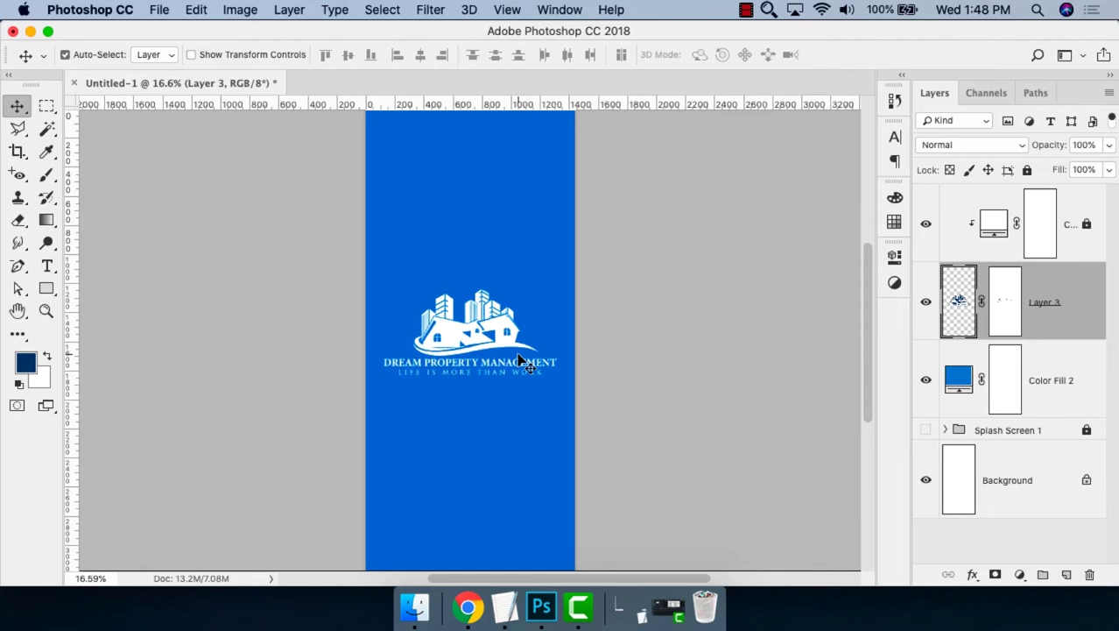
# In Chrome, go to pexels.com and search for 'property' photos.
pyautogui.click(467, 606)
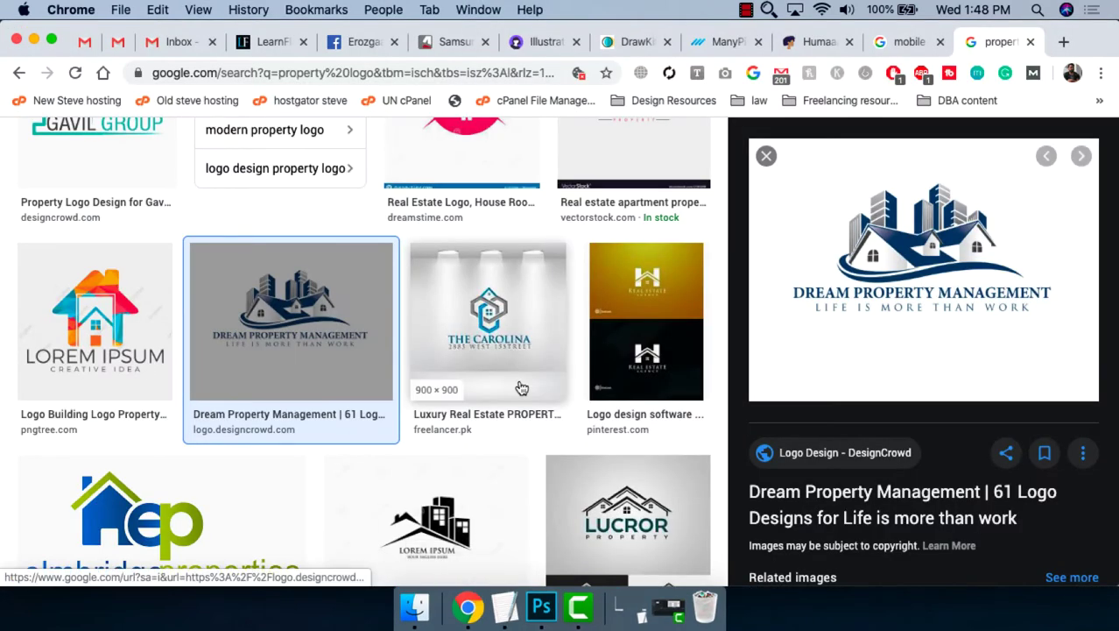
pyautogui.press('super+t')
pyautogui.write('pe')
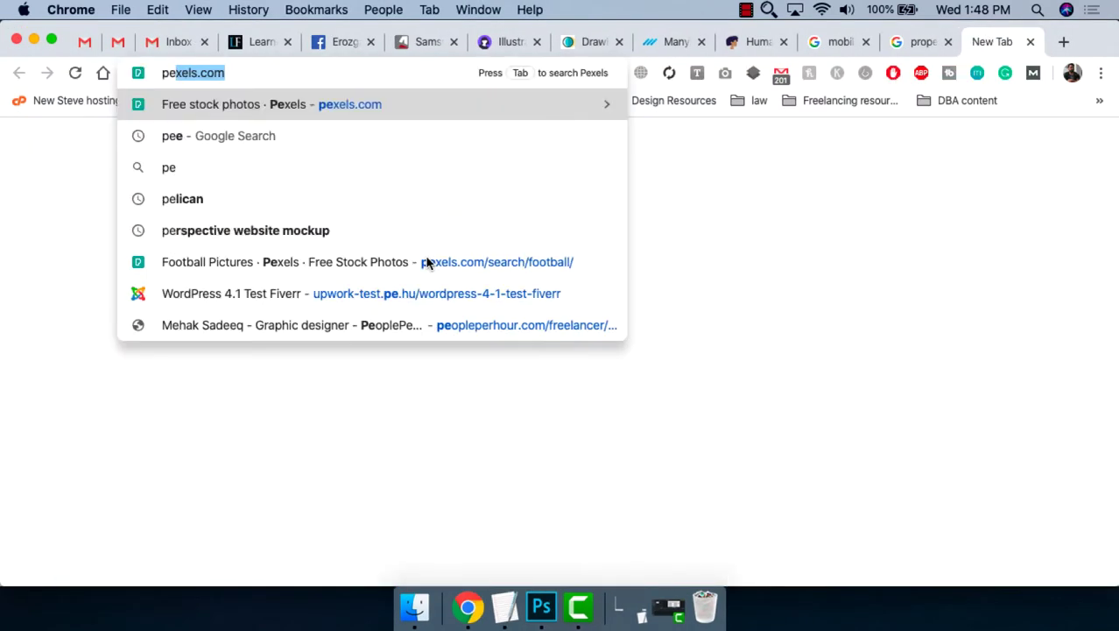
pyautogui.press('Return')
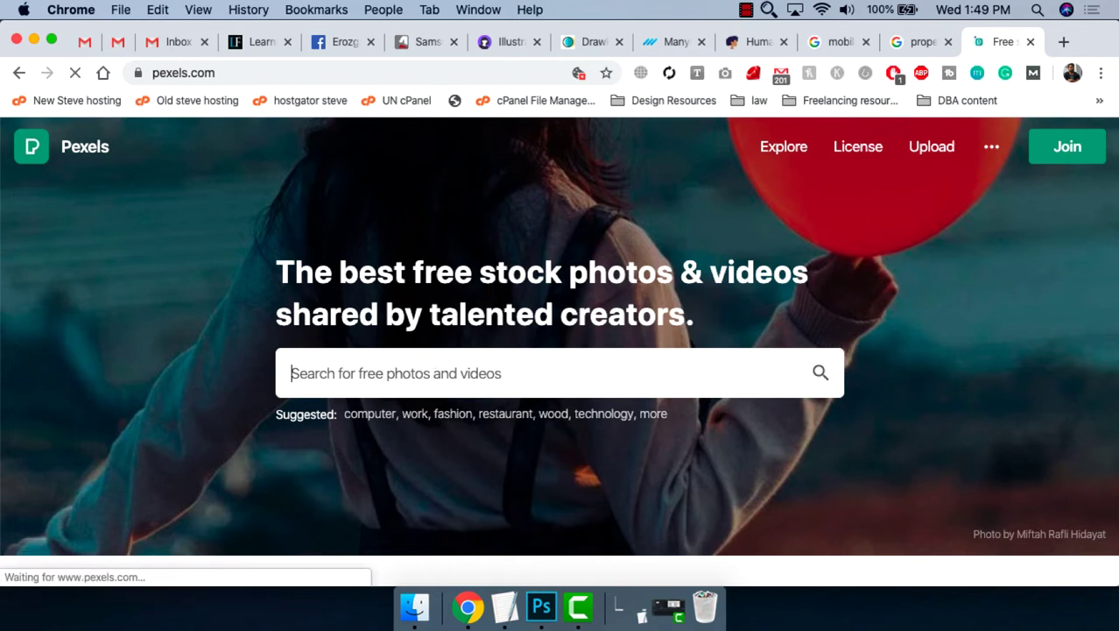
pyautogui.write('prop')
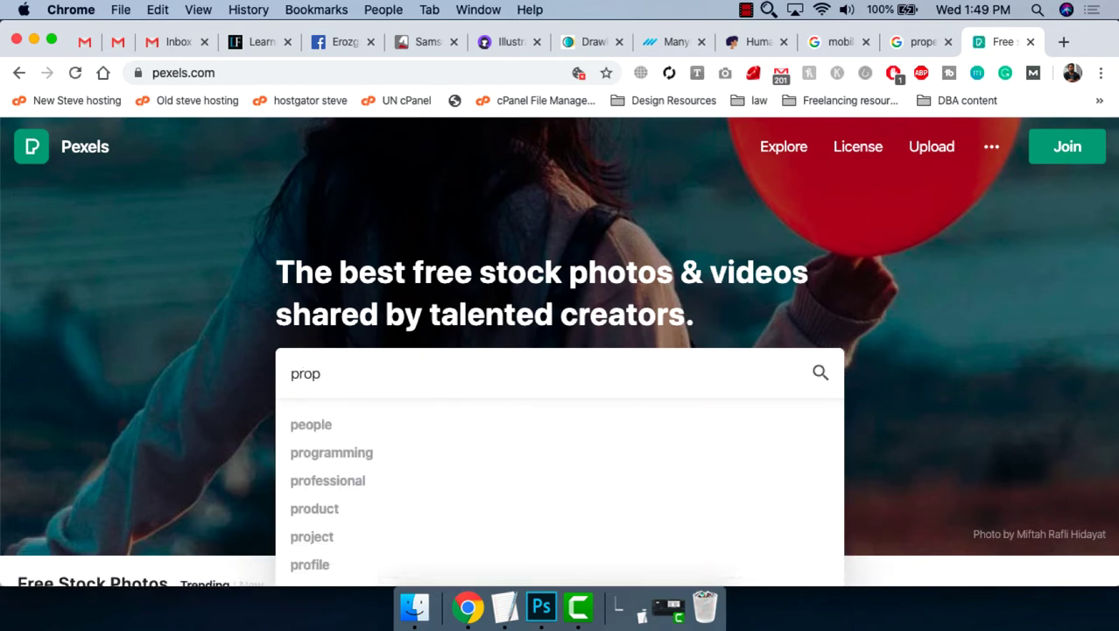
pyautogui.write('erty')
pyautogui.press('Return')
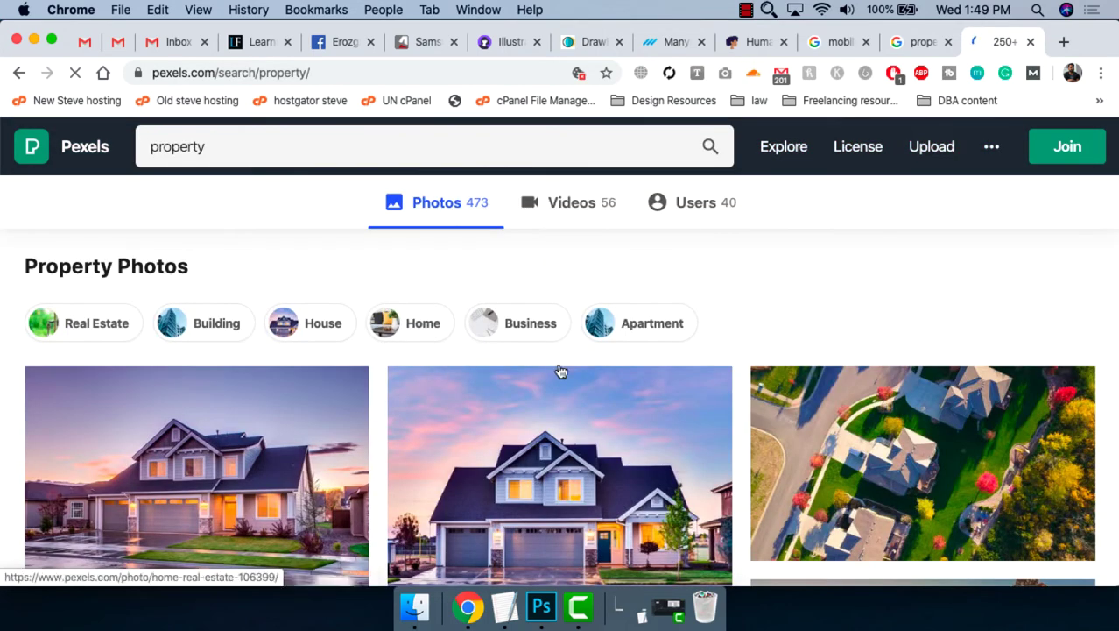
# Open the yellow house photo from the results and copy the image.
pyautogui.scroll(-3, 560, 369)
pyautogui.scroll(-3, 226, 301)
pyautogui.scroll(-3, 226, 301)
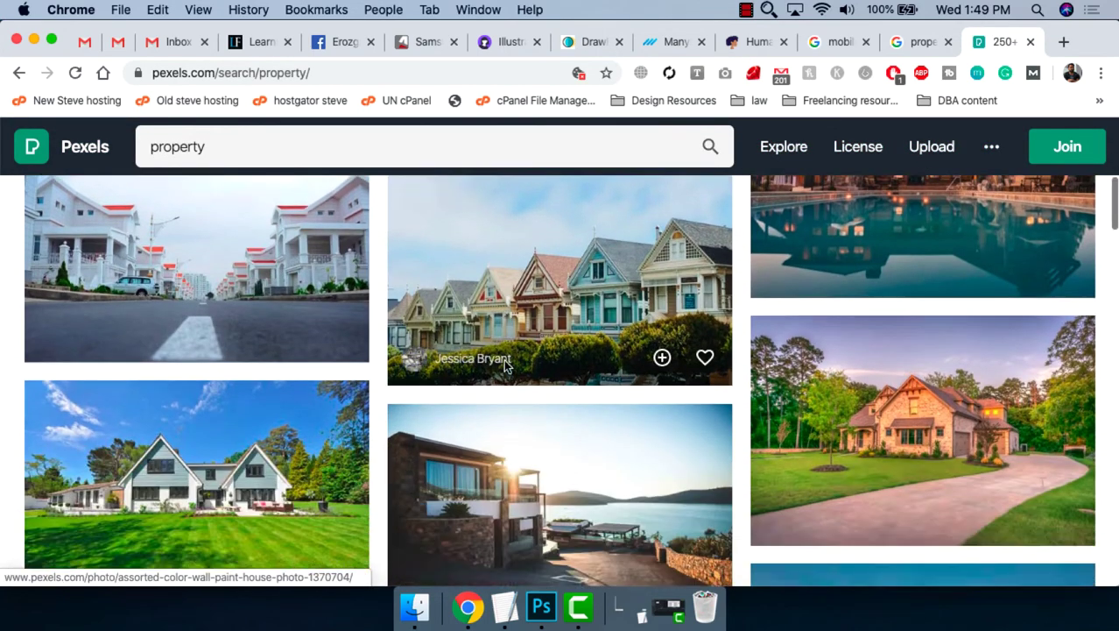
pyautogui.scroll(-4, 350, 333)
pyautogui.scroll(-3, 438, 350)
pyautogui.scroll(-3, 490, 364)
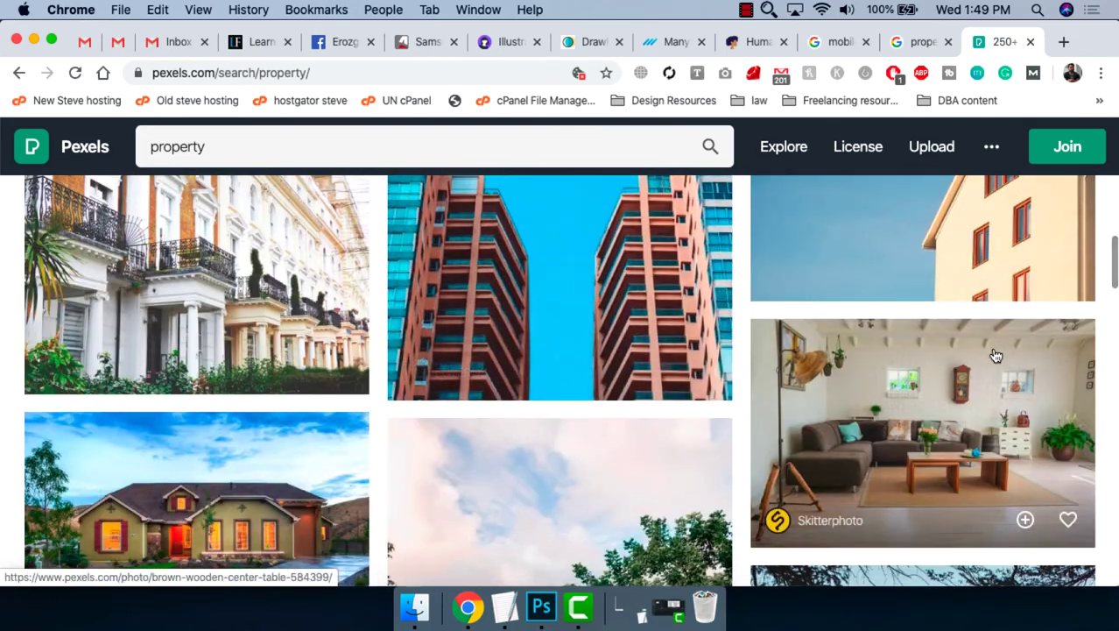
pyautogui.scroll(-3, 903, 406)
pyautogui.scroll(-3, 903, 406)
pyautogui.scroll(-3, 613, 368)
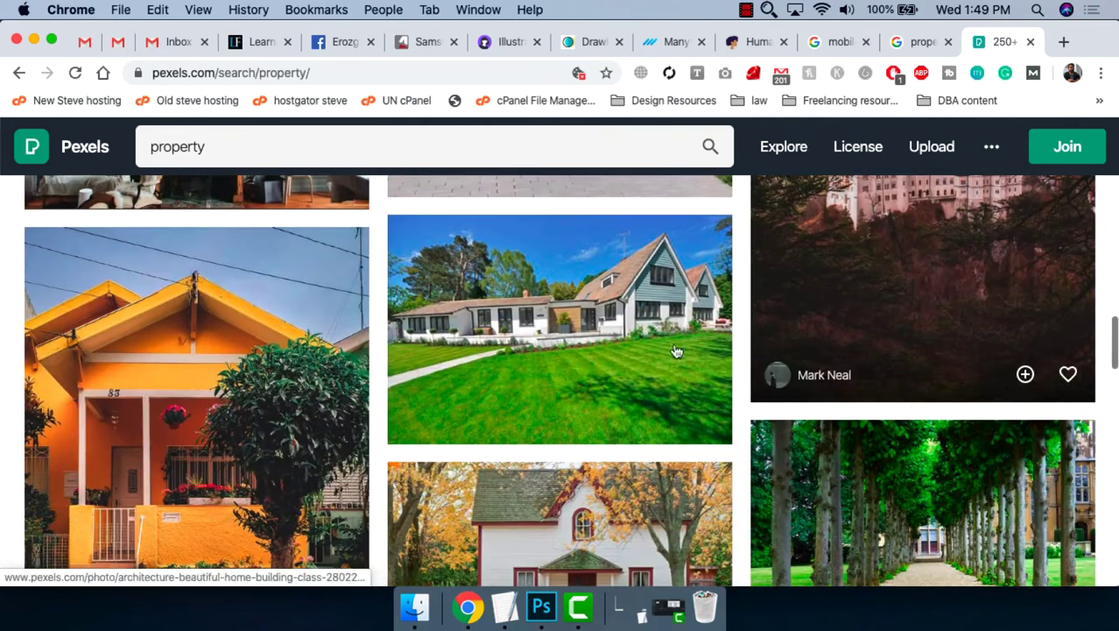
pyautogui.scroll(-2, 263, 342)
pyautogui.scroll(-1, 53, 324)
pyautogui.click(41, 323)
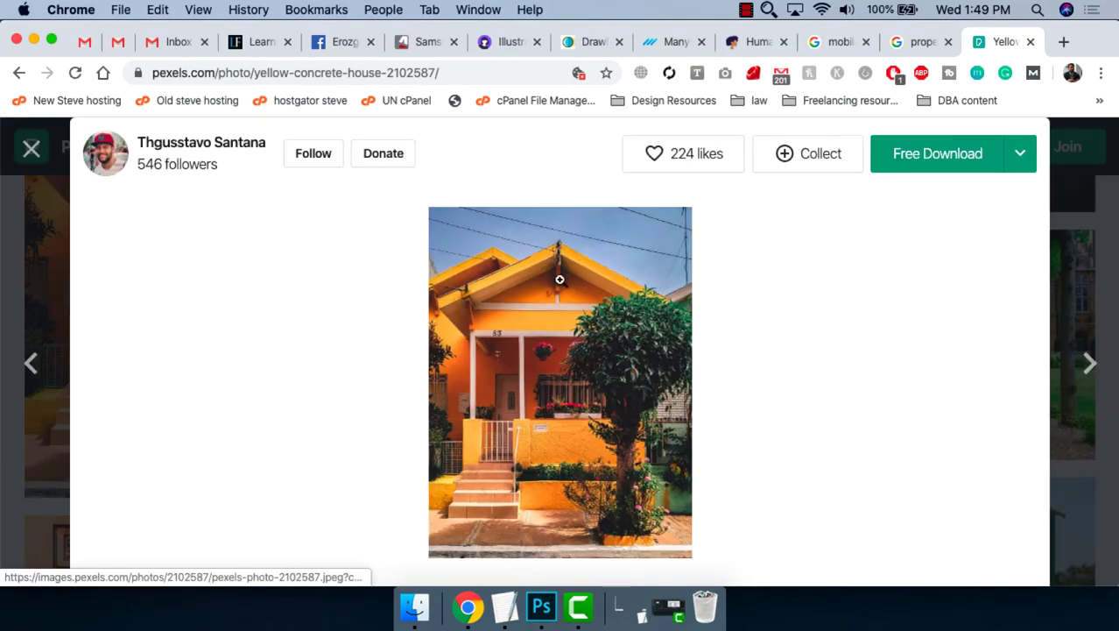
pyautogui.rightClick(573, 339)
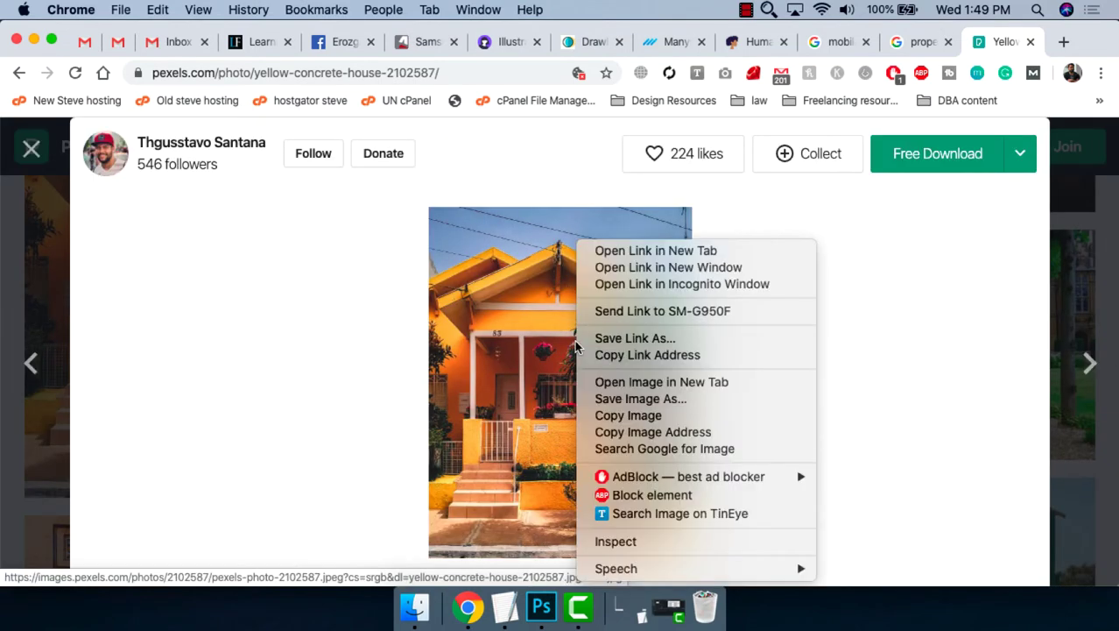
pyautogui.click(628, 413)
# Paste the yellow house image into the splash screen above Color Fill 3.
pyautogui.press('super+Tab')
pyautogui.press('super+v')
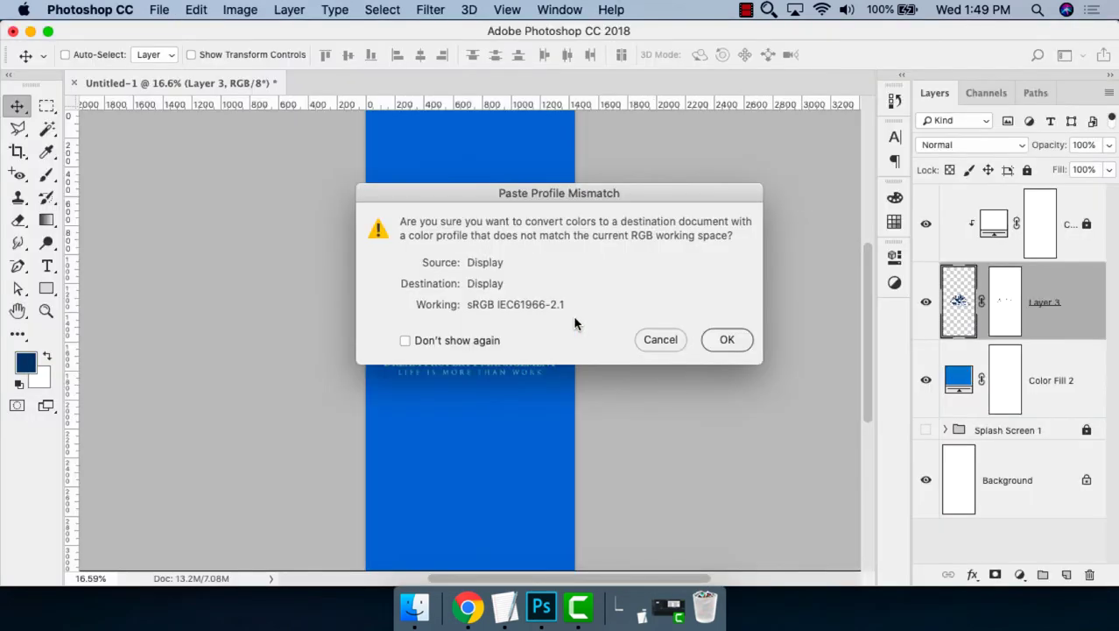
pyautogui.click(715, 337)
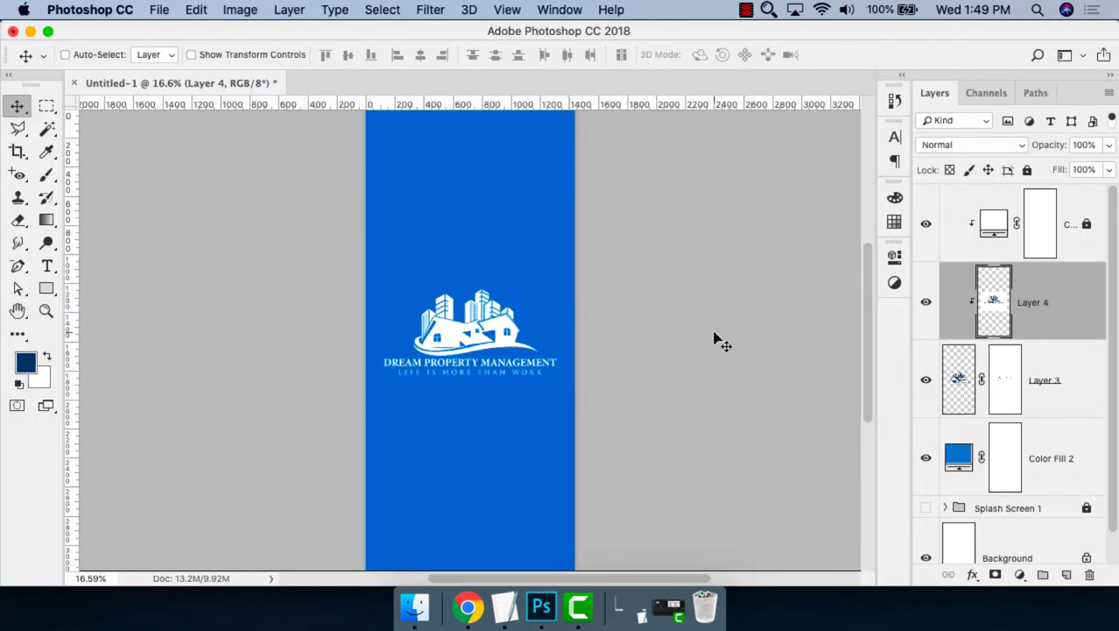
pyautogui.press('super+minus')
pyautogui.click(1095, 219)
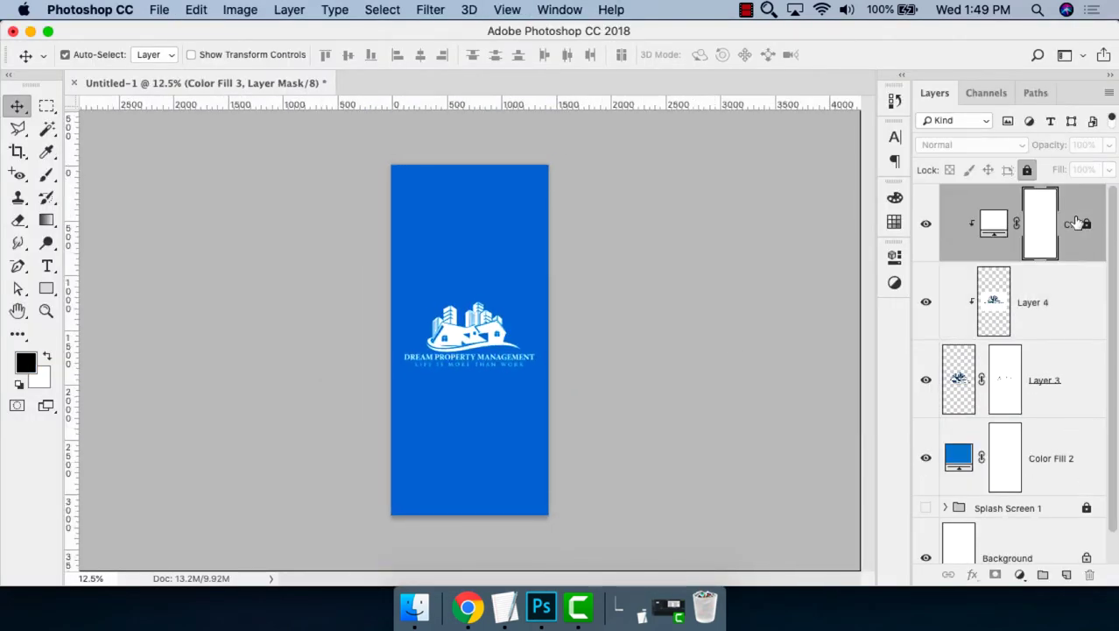
pyautogui.press('super+v')
# Scale the house photo to fill the canvas and move Layer 5 below Layer 3.
pyautogui.click(709, 342)
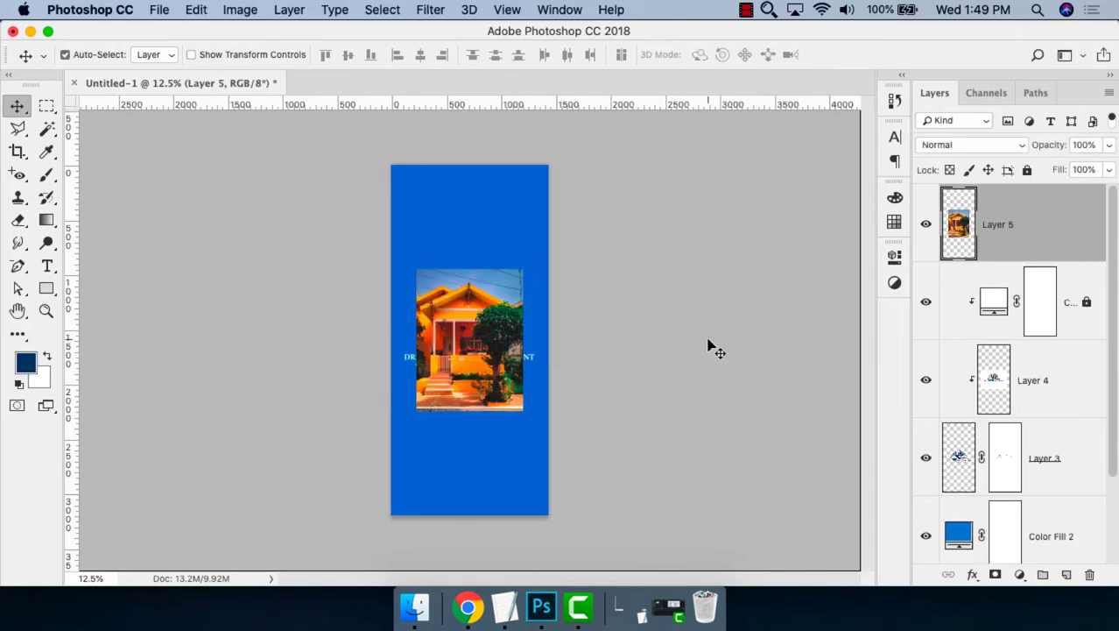
pyautogui.press('super+t')
pyautogui.moveTo(525, 268); pyautogui.dragTo(614, 147)
pyautogui.press('super+minus')
pyautogui.press('super+minus')
pyautogui.press('super+minus')
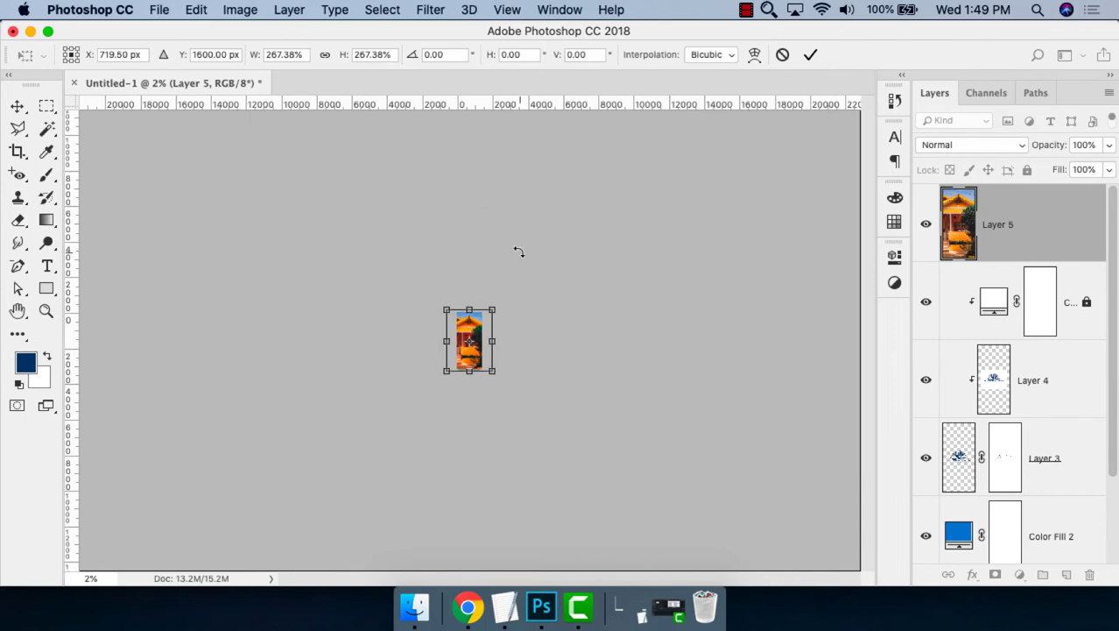
pyautogui.press('Return')
pyautogui.press('super+0')
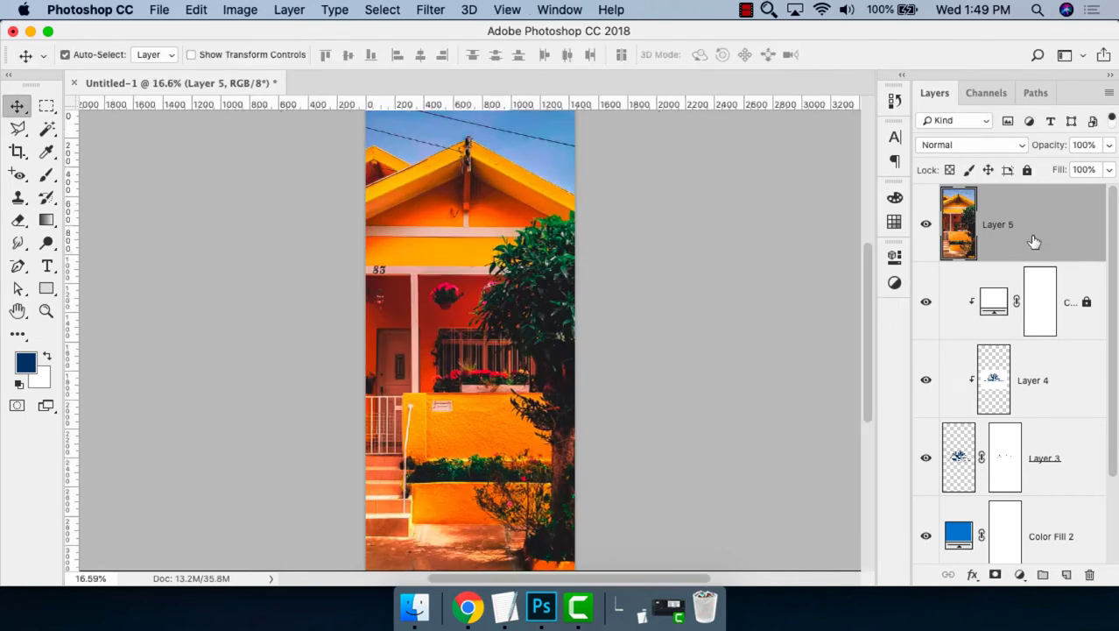
pyautogui.moveTo(1034, 242); pyautogui.dragTo(1025, 499)
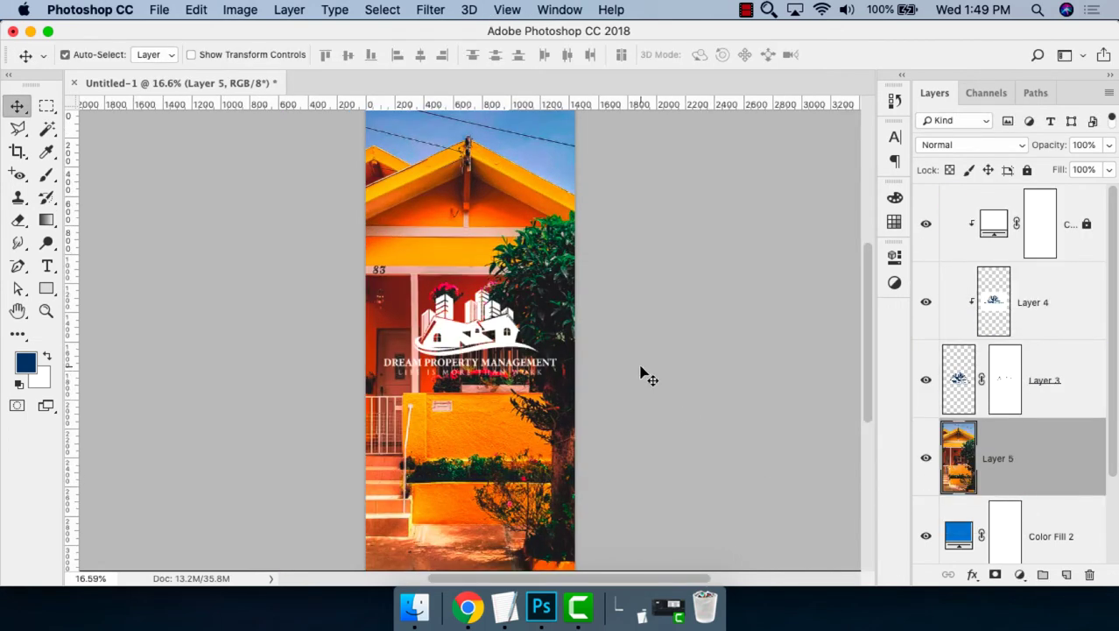
# Fade Layer 5's house photo to 28% opacity.
pyautogui.click(1108, 147)
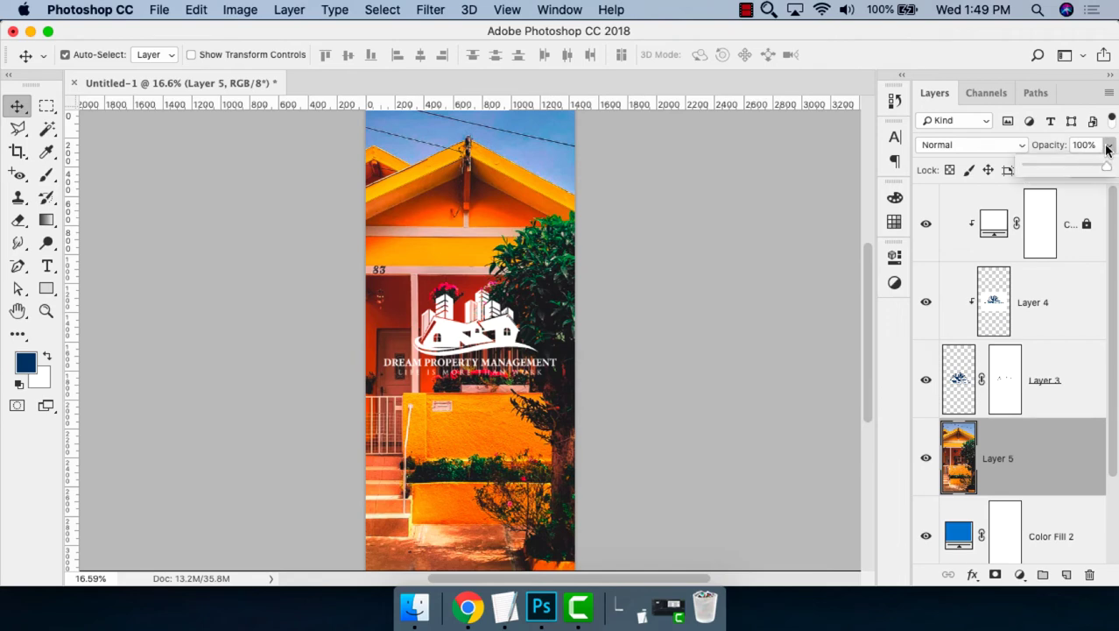
pyautogui.moveTo(1100, 168); pyautogui.dragTo(1068, 170)
pyautogui.moveTo(1064, 169); pyautogui.dragTo(1053, 170)
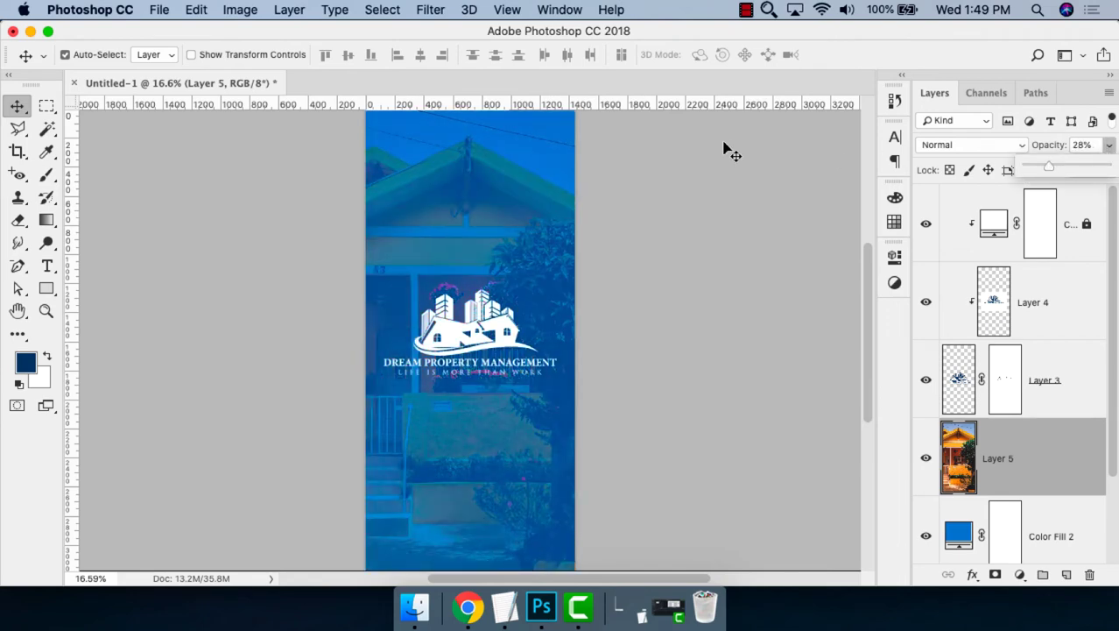
pyautogui.press('z')
pyautogui.moveTo(665, 263)
pyautogui.mouseDown()
pyautogui.moveTo(438, 390)
pyautogui.moveTo(477, 447)
pyautogui.mouseUp()
# Inspect the faded photo behind the logo at several zoom levels across the splash screen.
pyautogui.press('v')
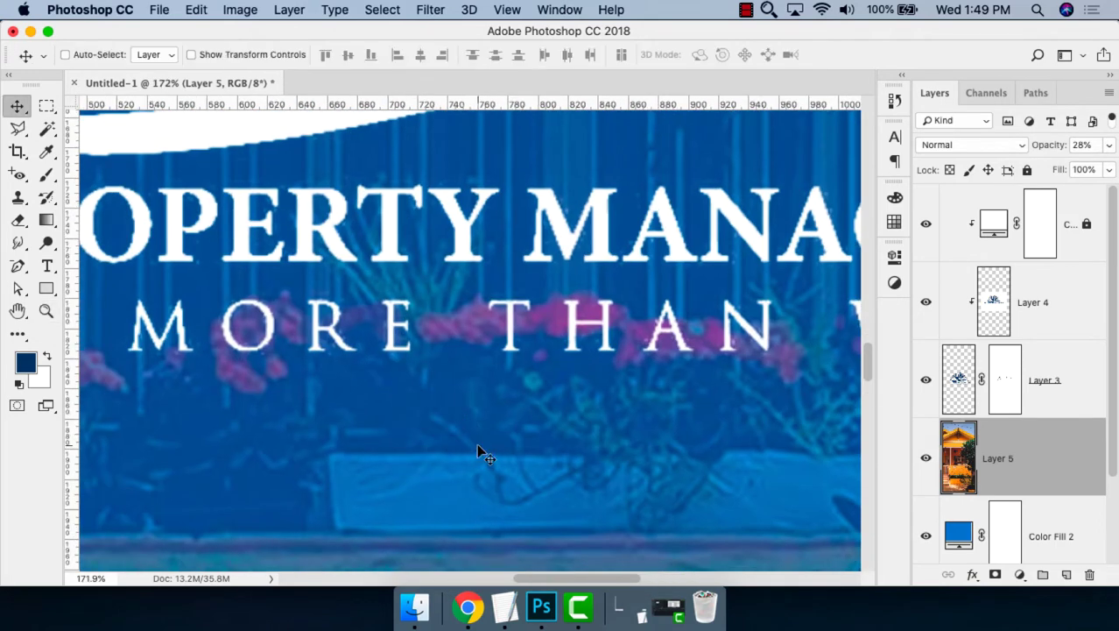
pyautogui.press('super+1')
pyautogui.scroll(5, 662, 464)
pyautogui.press('super+minus')
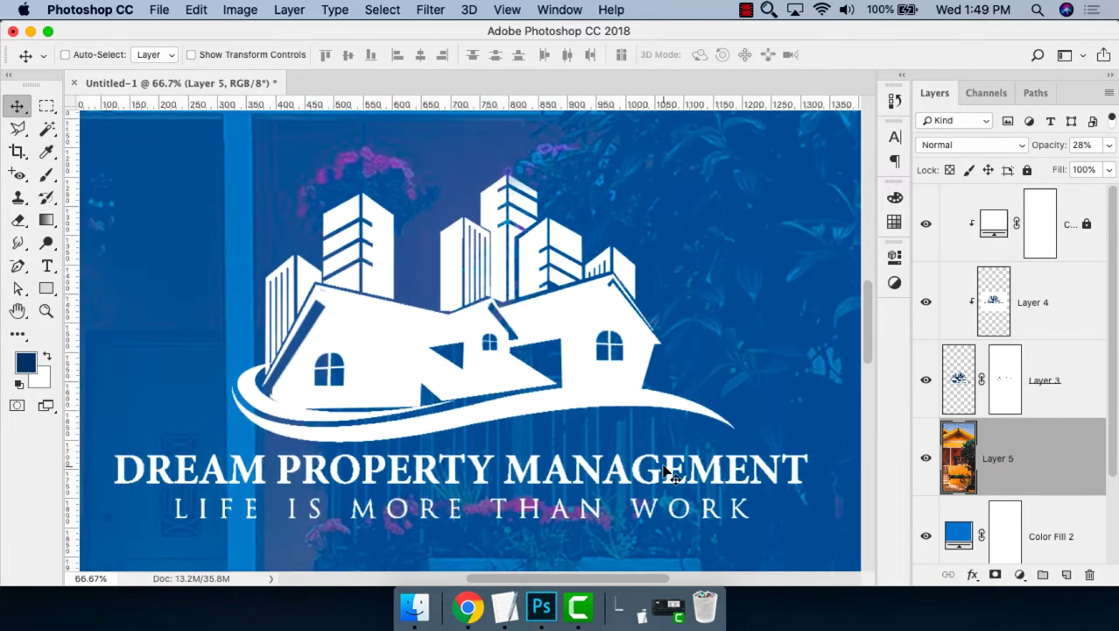
pyautogui.press('super+minus')
pyautogui.scroll(2, 680, 322)
pyautogui.scroll(5, 681, 322)
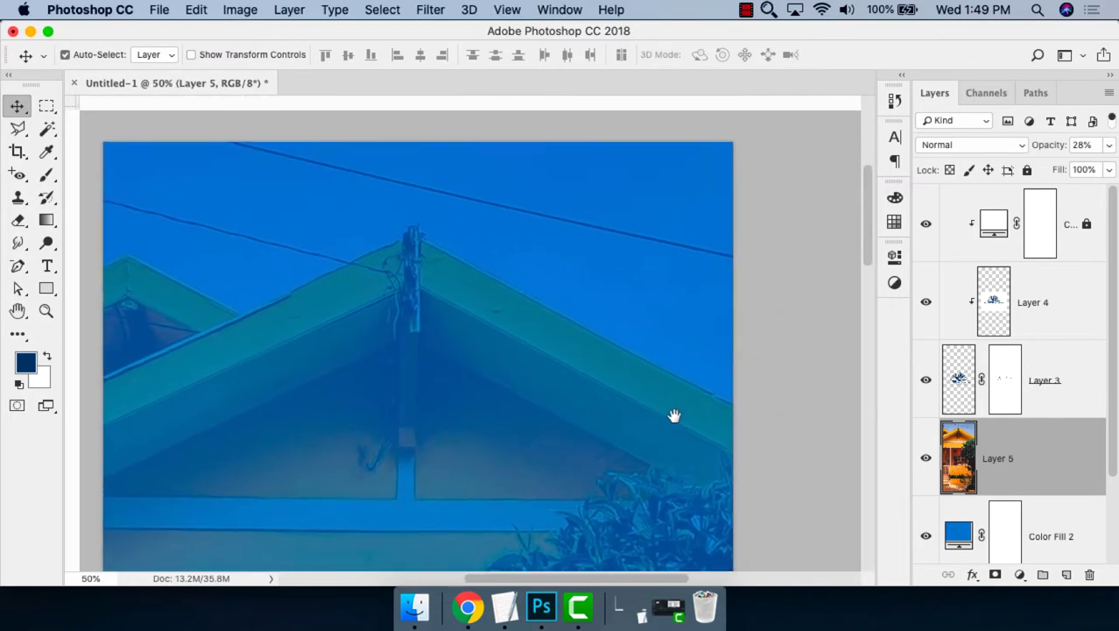
pyautogui.scroll(-2, 675, 412)
pyautogui.scroll(-5, 700, 417)
pyautogui.scroll(-4, 687, 377)
pyautogui.scroll(-2, 675, 341)
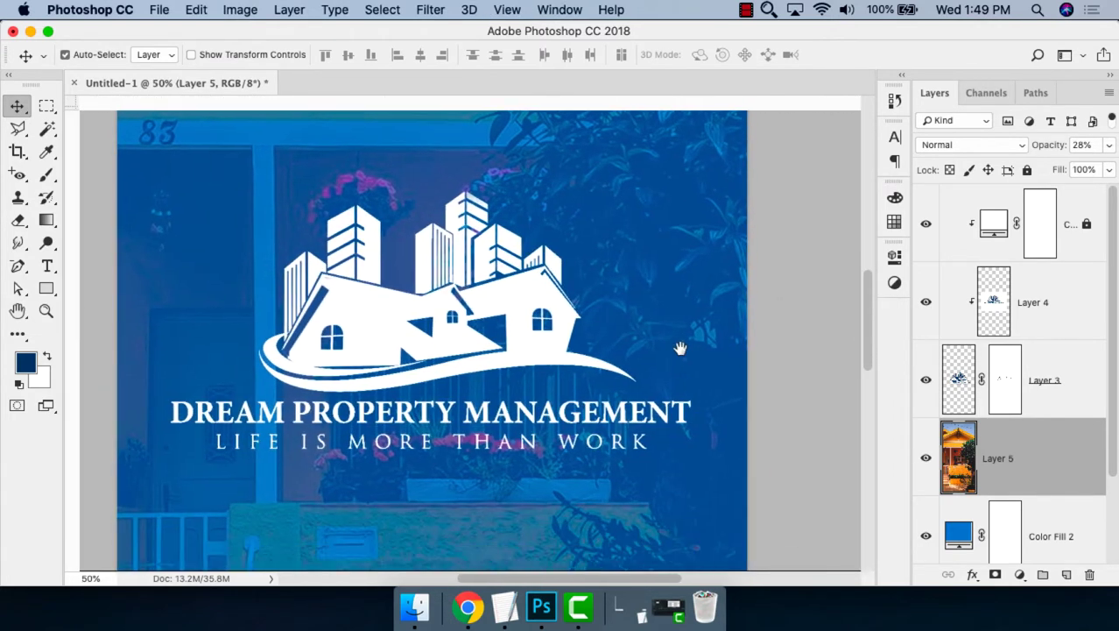
pyautogui.scroll(-3, 680, 344)
pyautogui.scroll(-3, 649, 454)
pyautogui.scroll(-4, 399, 230)
pyautogui.scroll(-3, 511, 350)
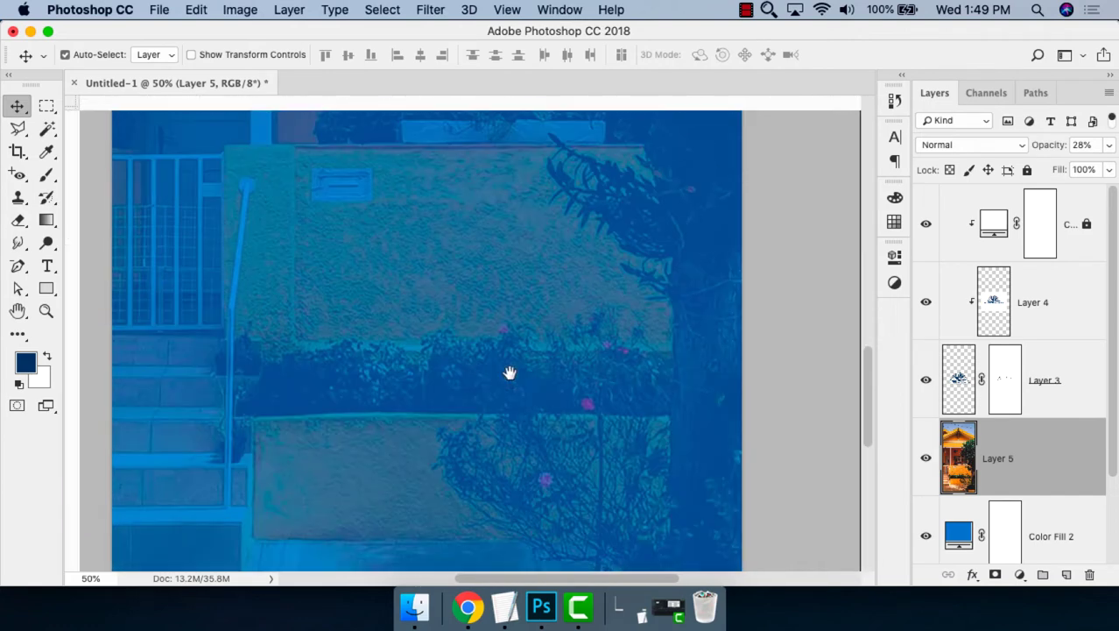
pyautogui.press('super+minus')
pyautogui.press('super+minus')
pyautogui.press('super+minus')
pyautogui.press('super+minus')
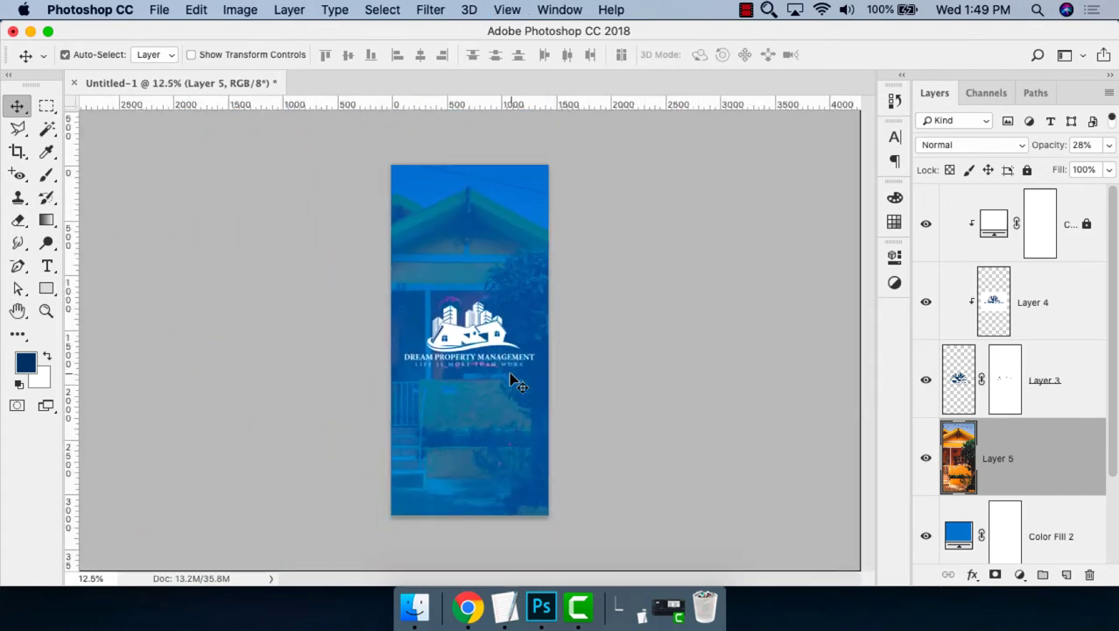
pyautogui.press('z')
pyautogui.moveTo(592, 259); pyautogui.dragTo(325, 382)
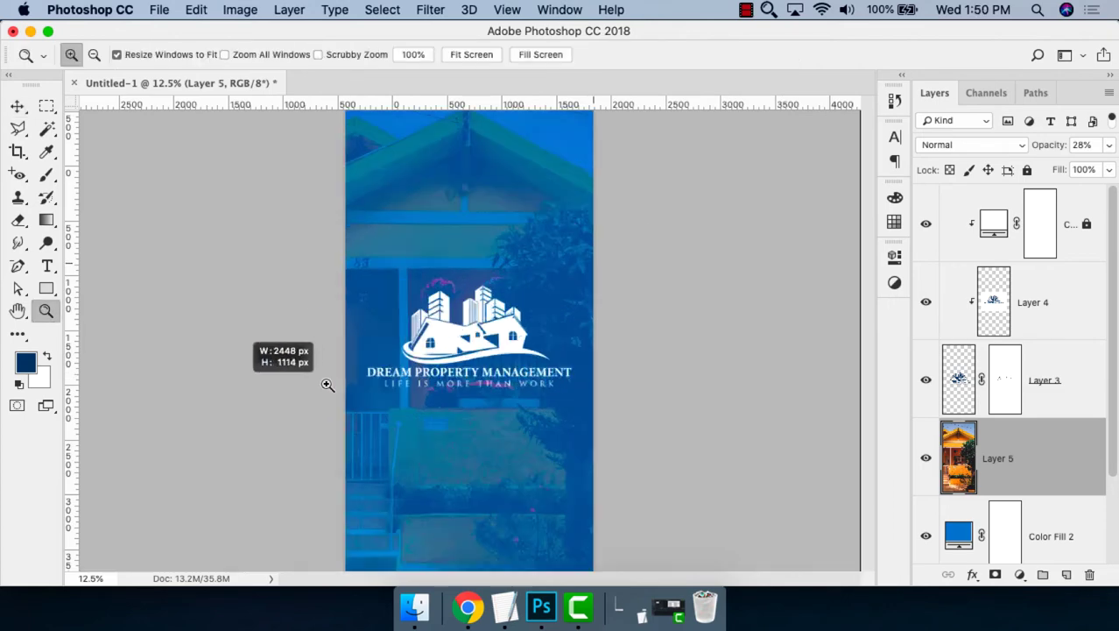
pyautogui.moveTo(399, 394); pyautogui.dragTo(412, 367)
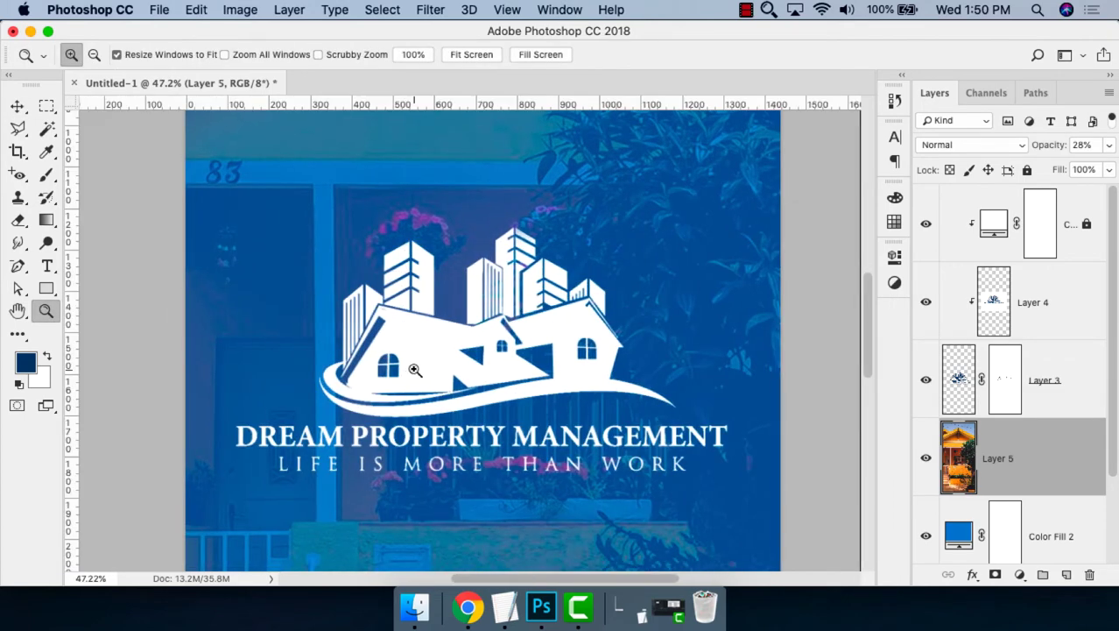
# Open Layer 4's Blending Options and enable a Drop Shadow in Normal mode.
pyautogui.press('v')
pyautogui.click(461, 360)
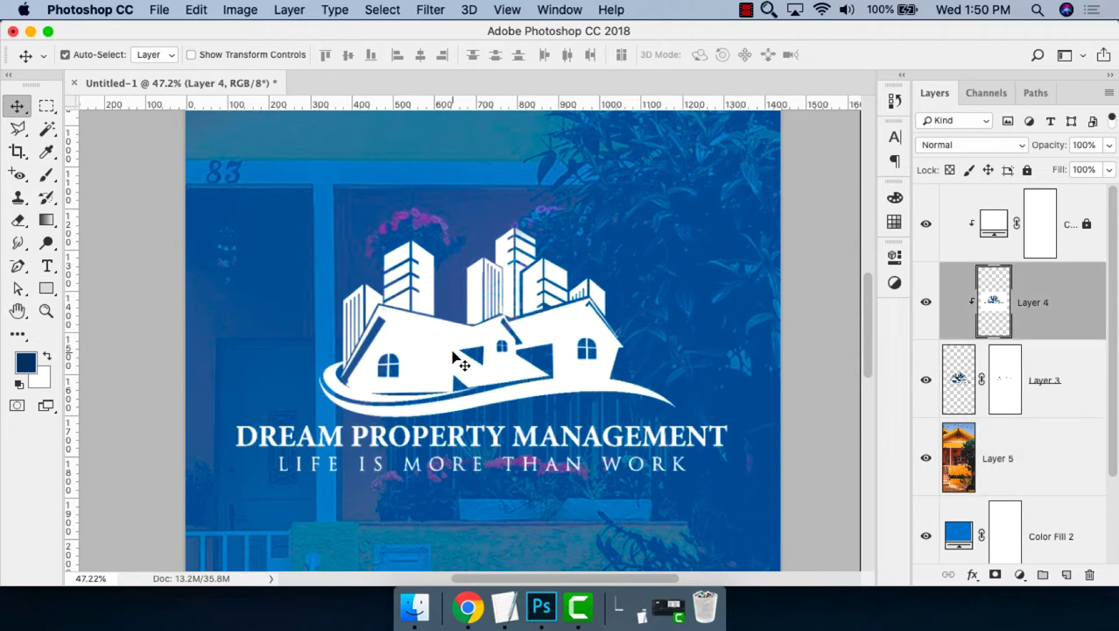
pyautogui.rightClick(1085, 293)
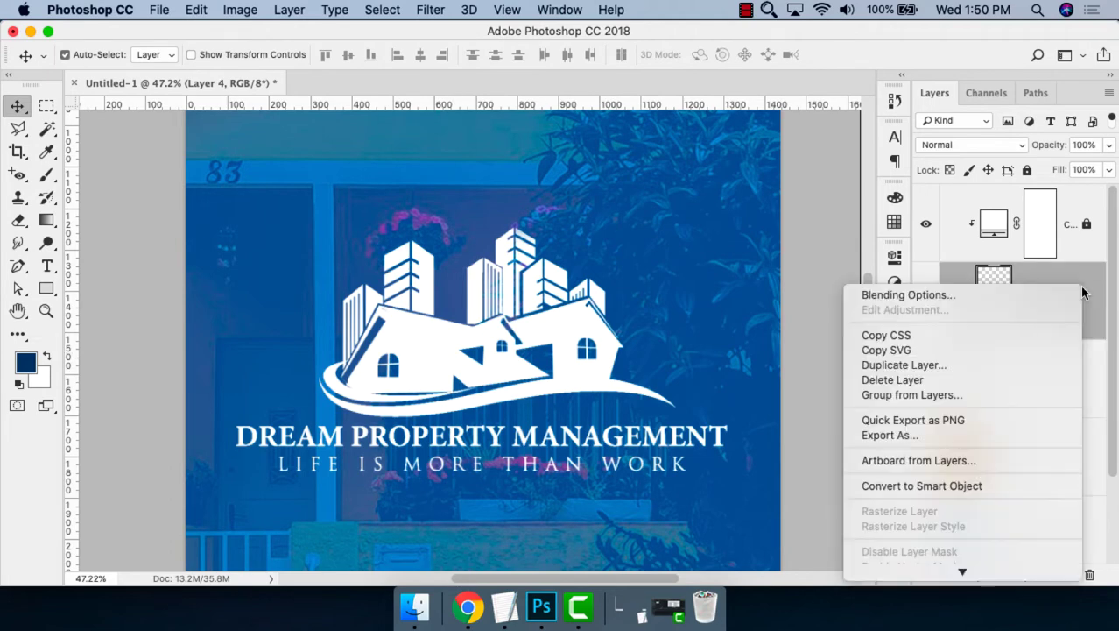
pyautogui.click(977, 300)
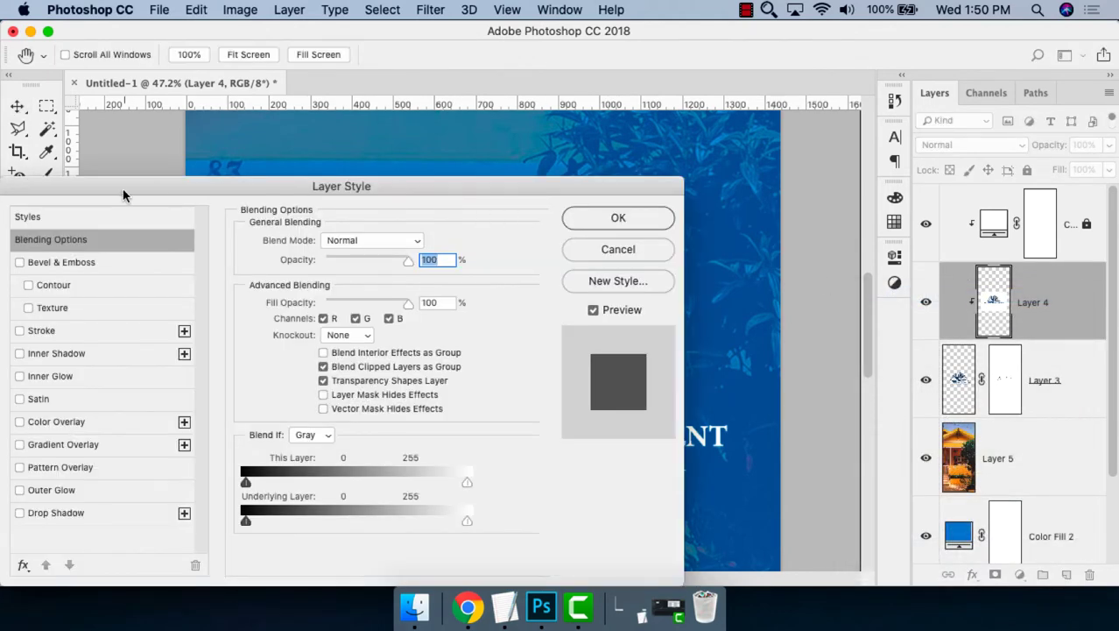
pyautogui.moveTo(125, 192)
pyautogui.mouseDown()
pyautogui.moveTo(614, 56)
pyautogui.moveTo(726, 36)
pyautogui.mouseUp()
pyautogui.click(659, 360)
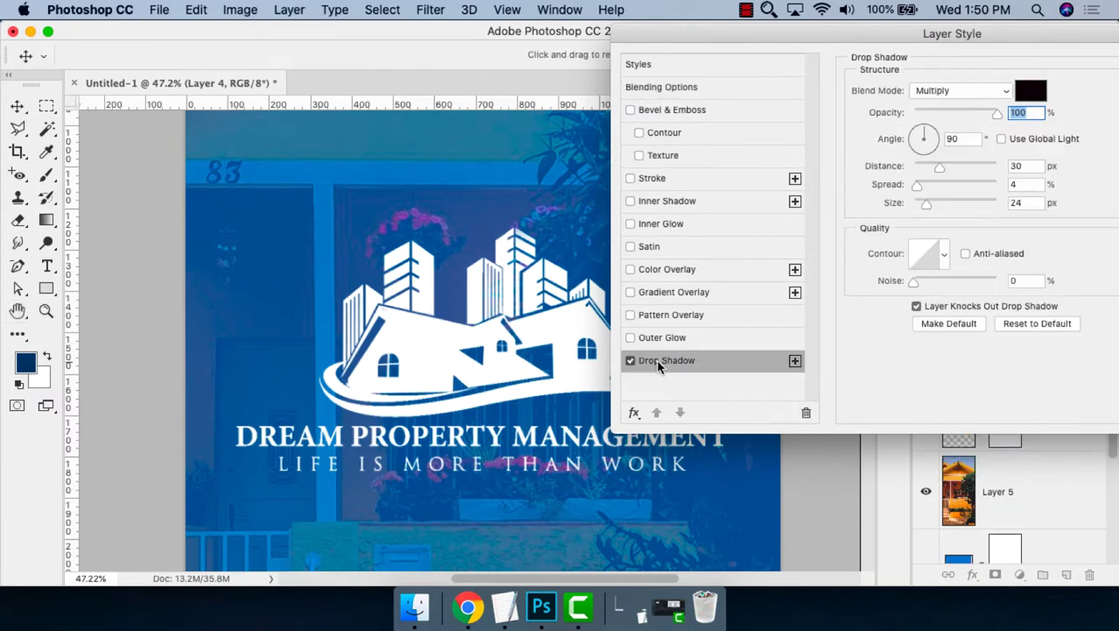
pyautogui.click(977, 90)
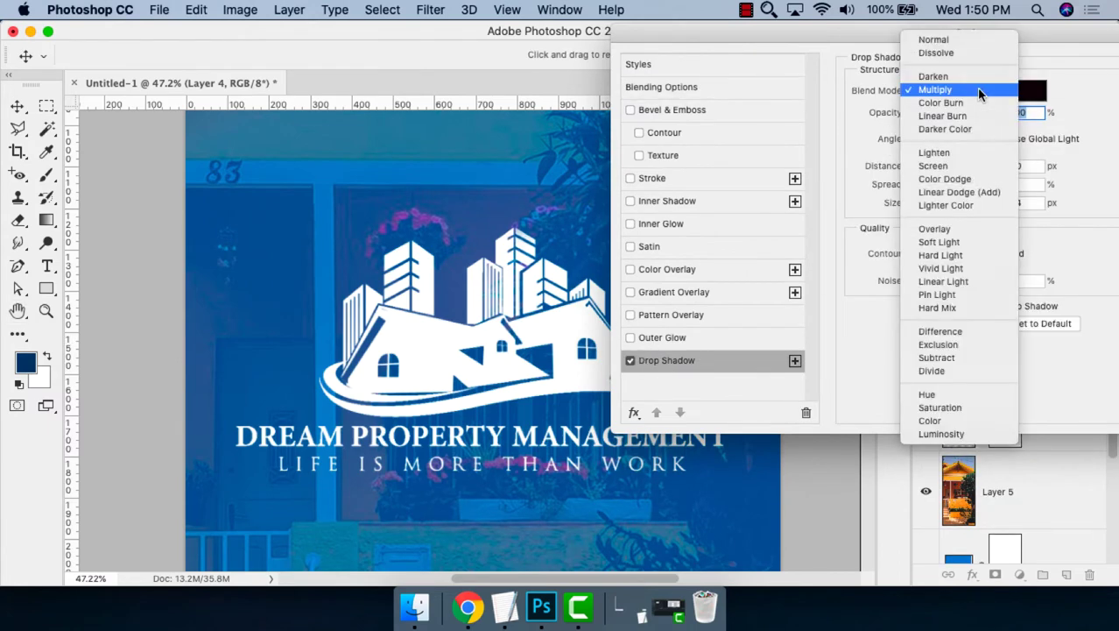
pyautogui.click(975, 40)
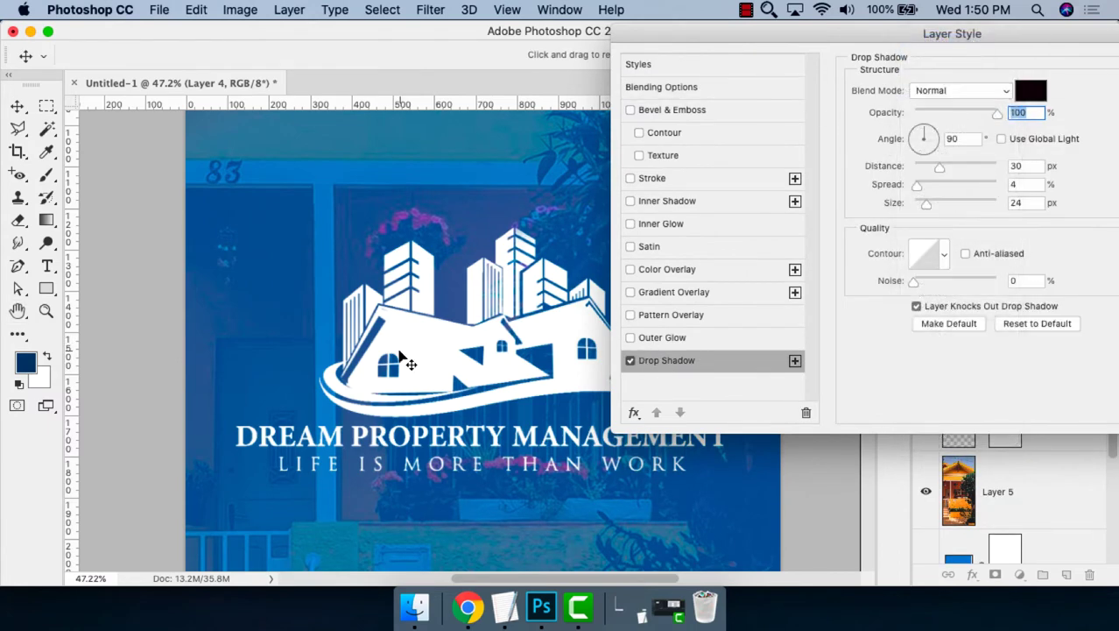
# Set the shadow to 26% spread, 150 px size and 42 px distance, and apply it.
pyautogui.press('super+equal')
pyautogui.press('super+equal')
pyautogui.press('super+equal')
pyautogui.press('super+equal')
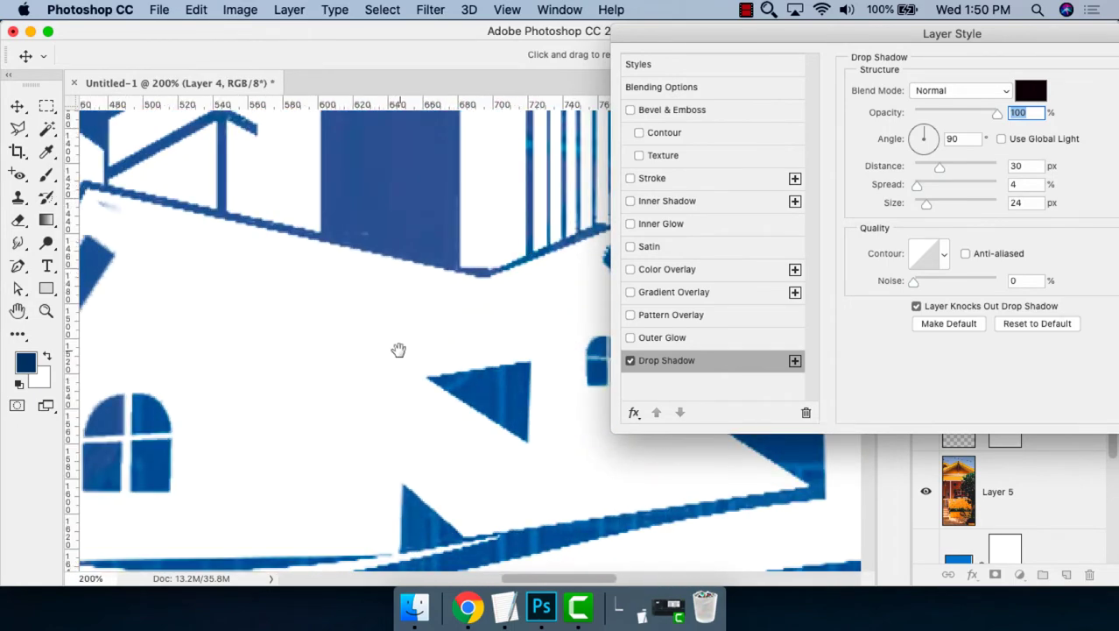
pyautogui.hscroll(10, 399, 351)
pyautogui.scroll(-5, 187, 210)
pyautogui.hscroll(2, 213, 310)
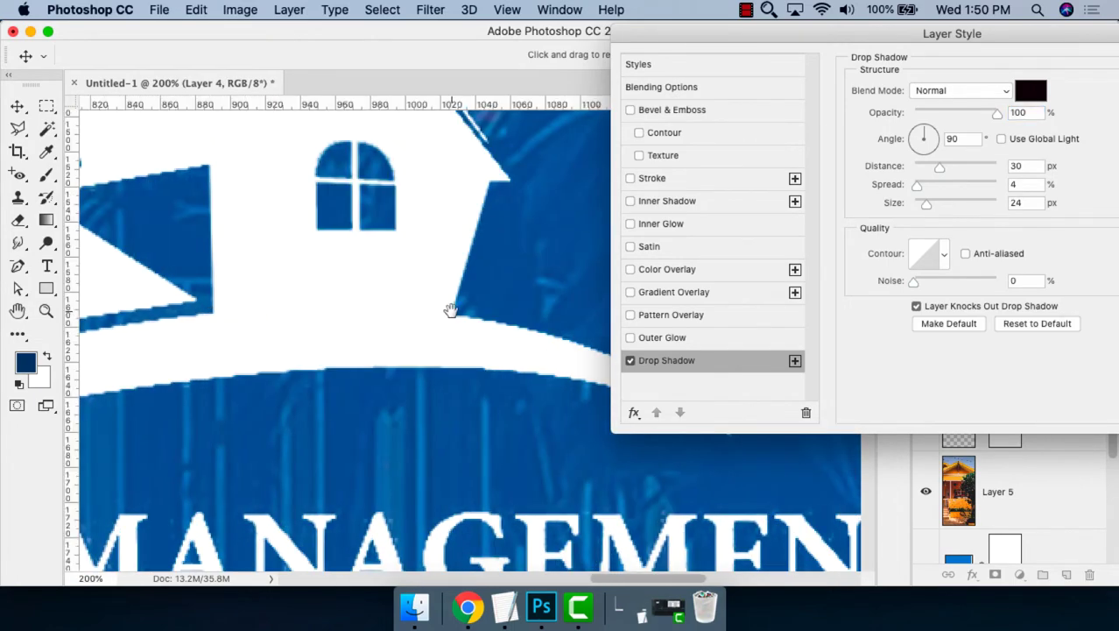
pyautogui.moveTo(449, 310); pyautogui.dragTo(337, 370)
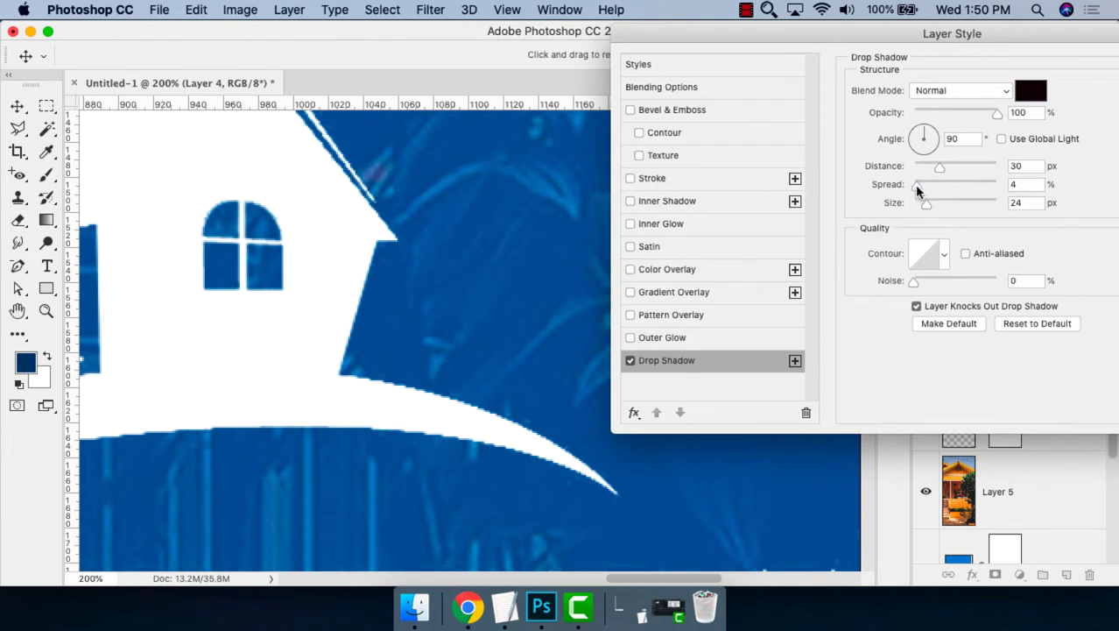
pyautogui.moveTo(916, 186)
pyautogui.mouseDown()
pyautogui.moveTo(936, 183)
pyautogui.moveTo(970, 208)
pyautogui.mouseUp()
pyautogui.moveTo(938, 167); pyautogui.dragTo(962, 168)
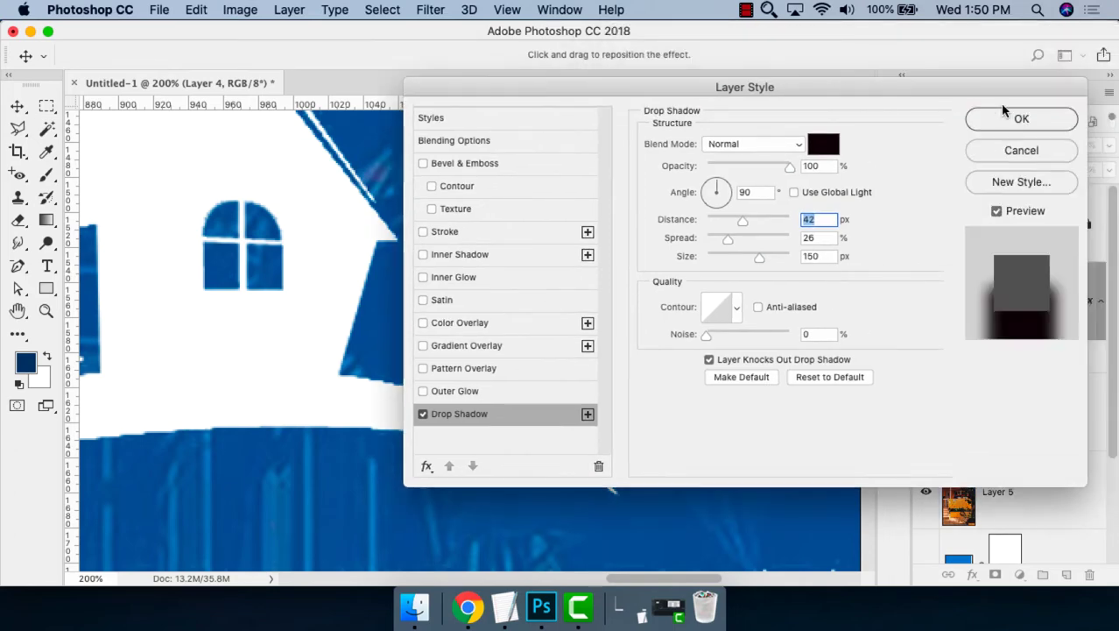
pyautogui.click(1016, 115)
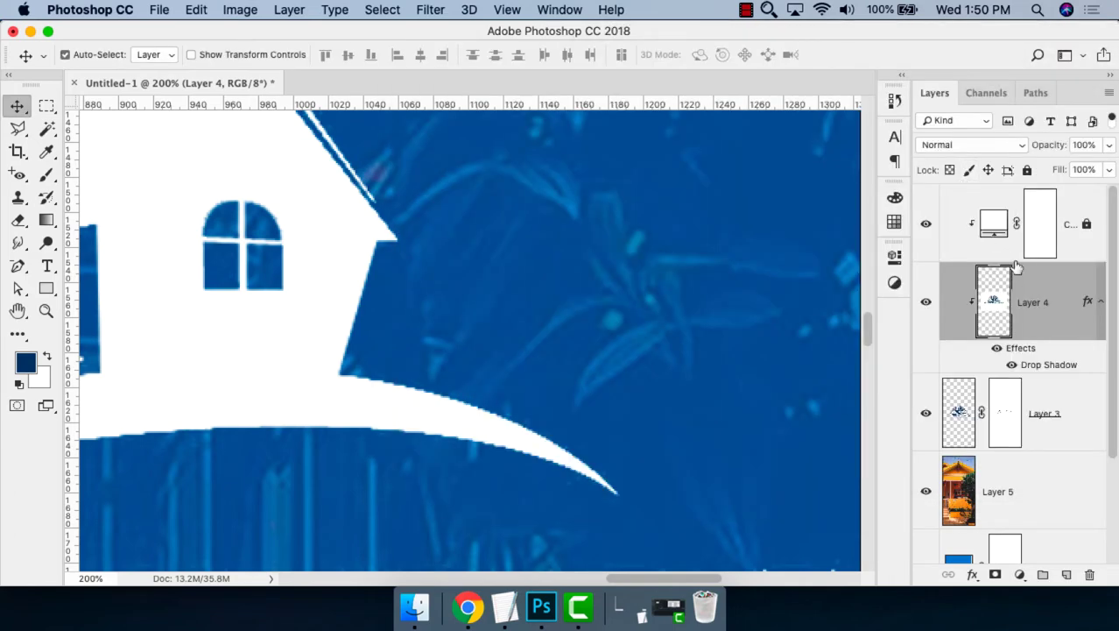
# Toggle Color Fill 3 and Layer 3 visibility to compare the logo against Layer 4's shadow.
pyautogui.click(1012, 260)
pyautogui.click(1003, 280)
pyautogui.click(925, 224)
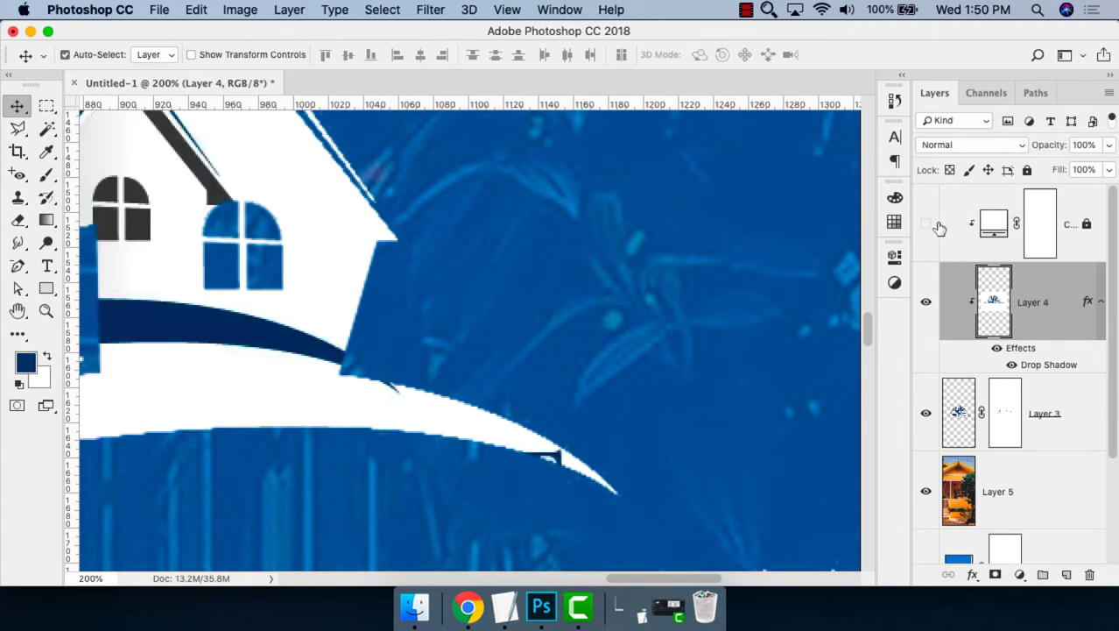
pyautogui.click(925, 224)
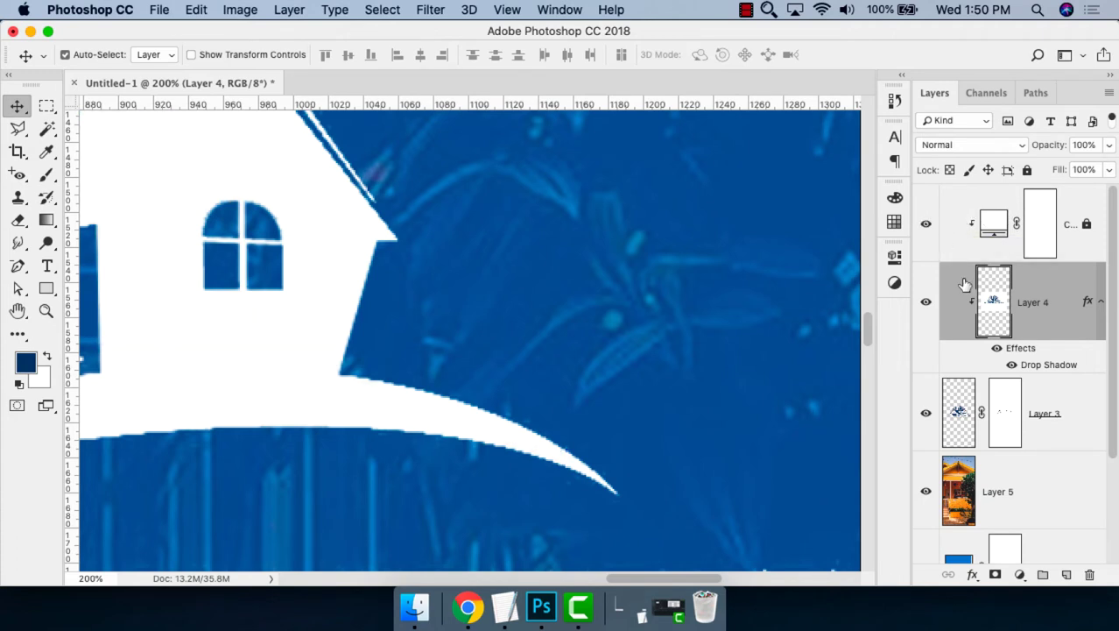
pyautogui.doubleClick(1020, 351)
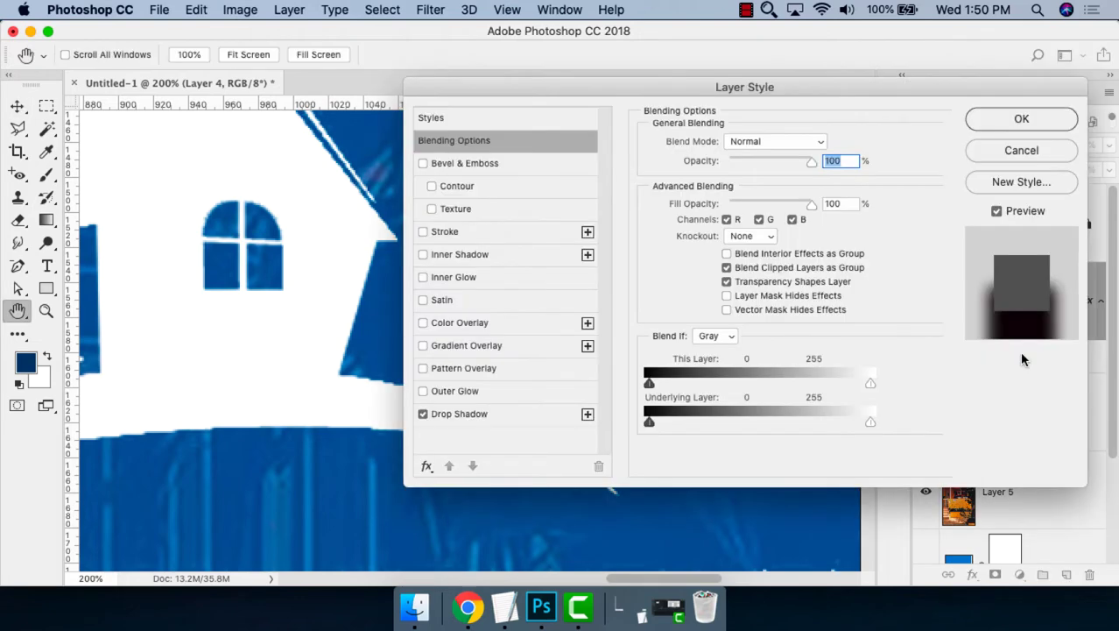
pyautogui.click(1041, 158)
pyautogui.click(926, 414)
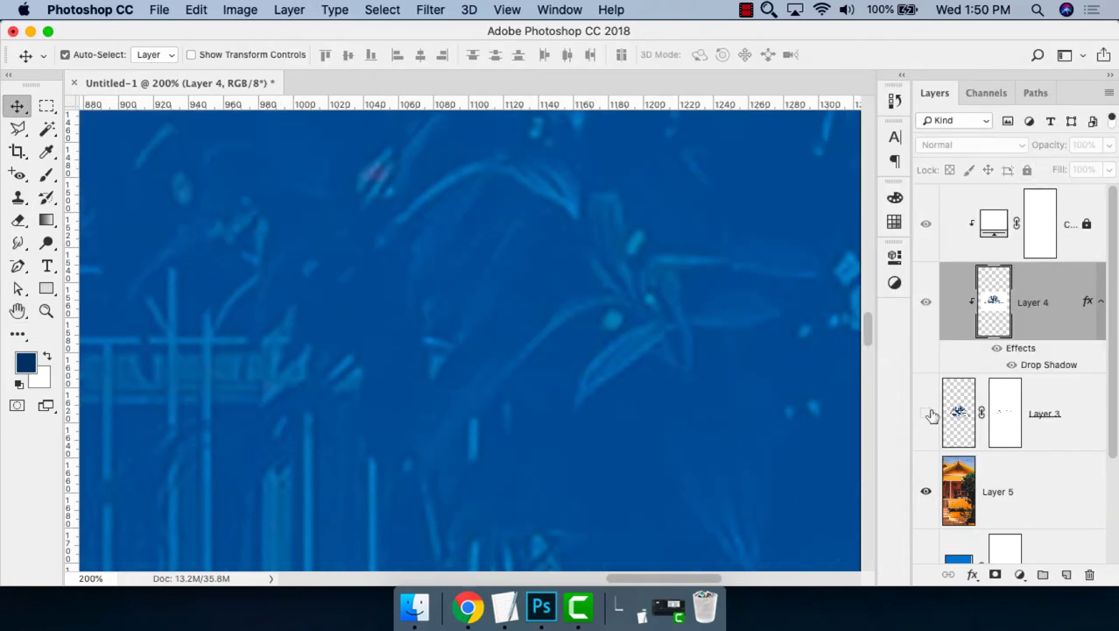
pyautogui.click(926, 414)
pyautogui.click(926, 413)
pyautogui.click(926, 413)
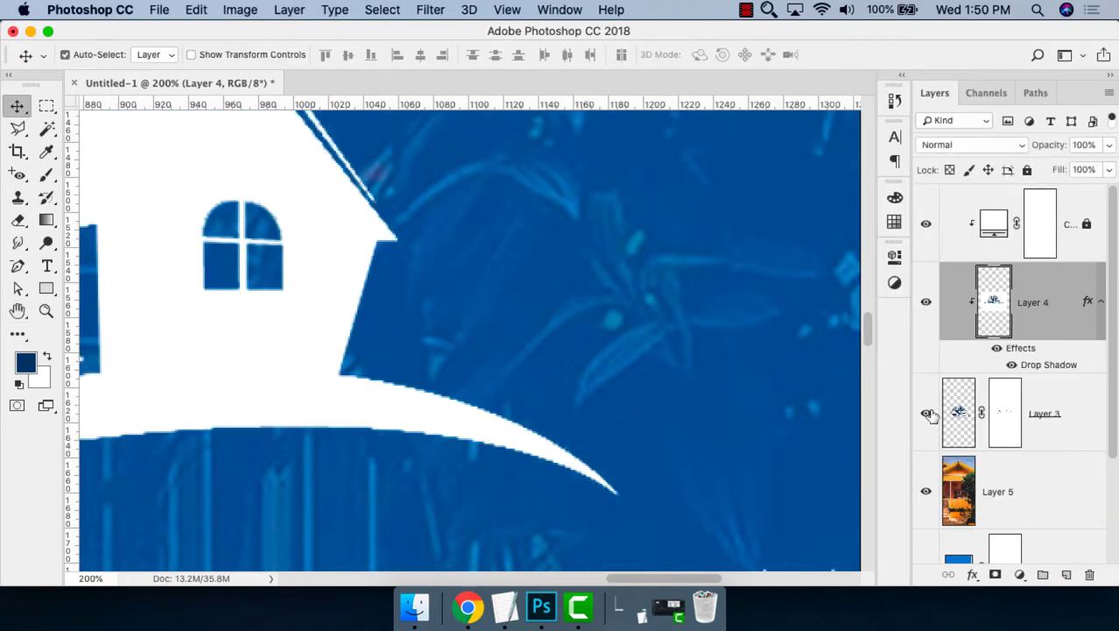
# Remove Layer 4 with its drop shadow and fit the whole splash screen on screen.
pyautogui.click(1045, 401)
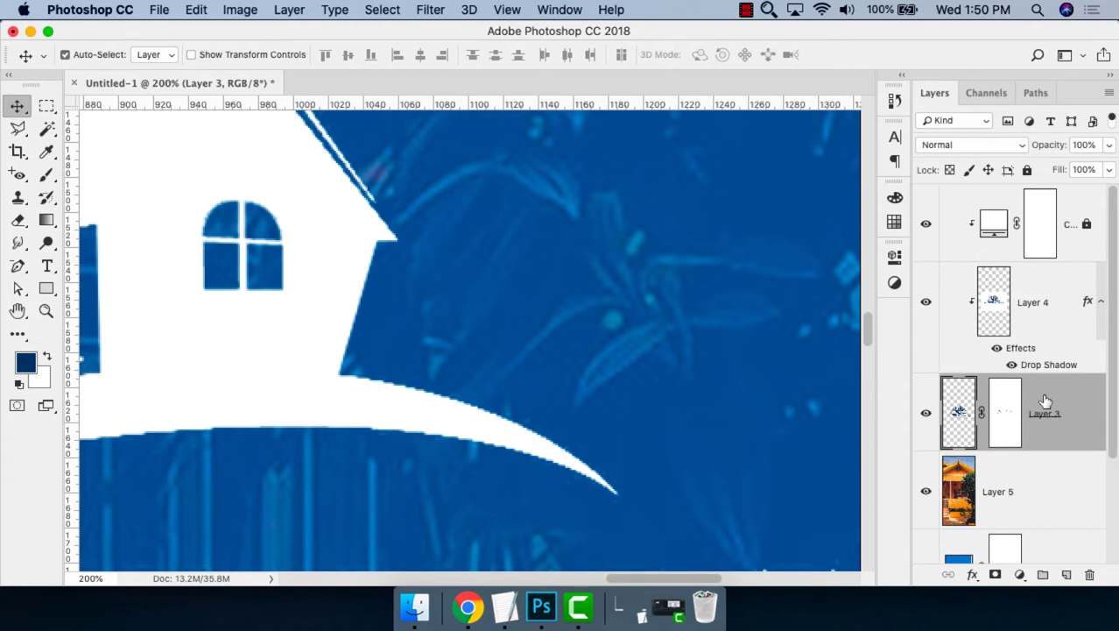
pyautogui.click(1036, 309)
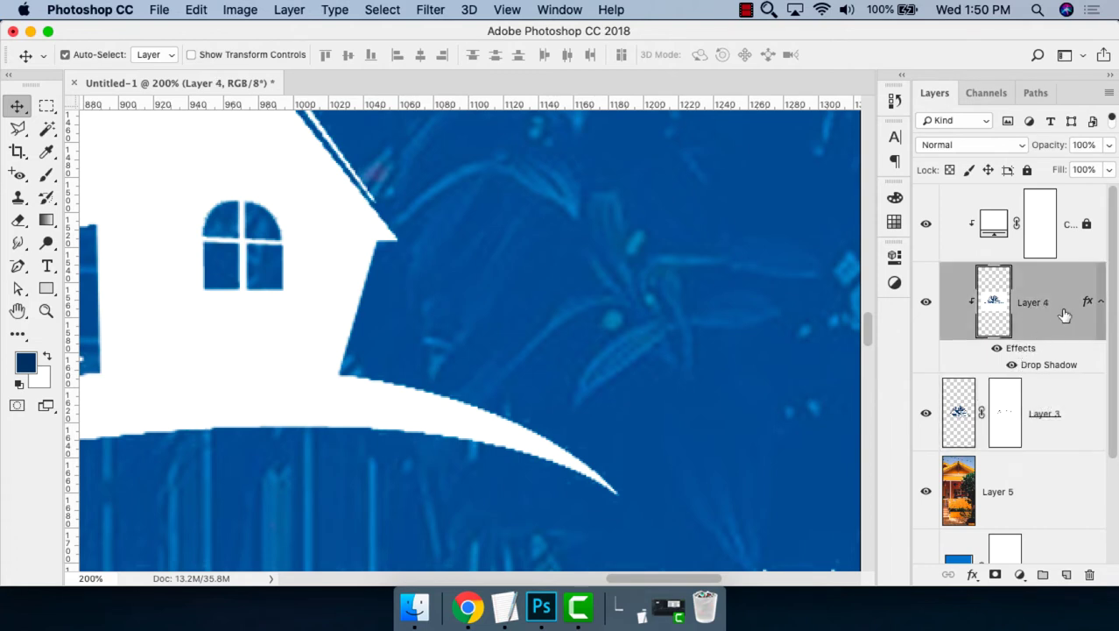
pyautogui.press('super+e')
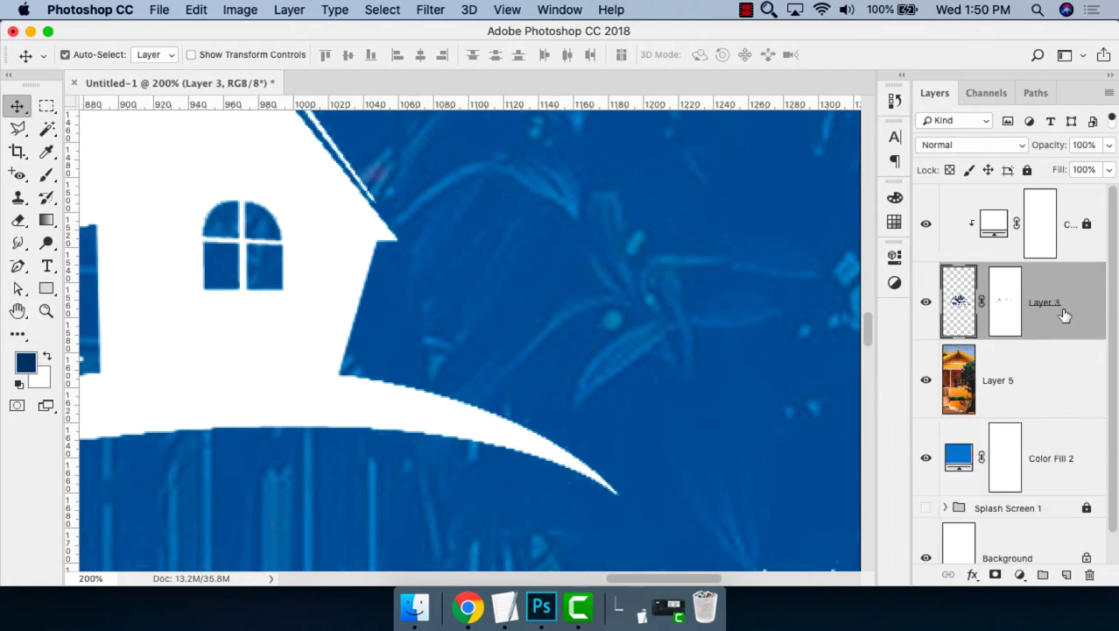
pyautogui.press('super+0')
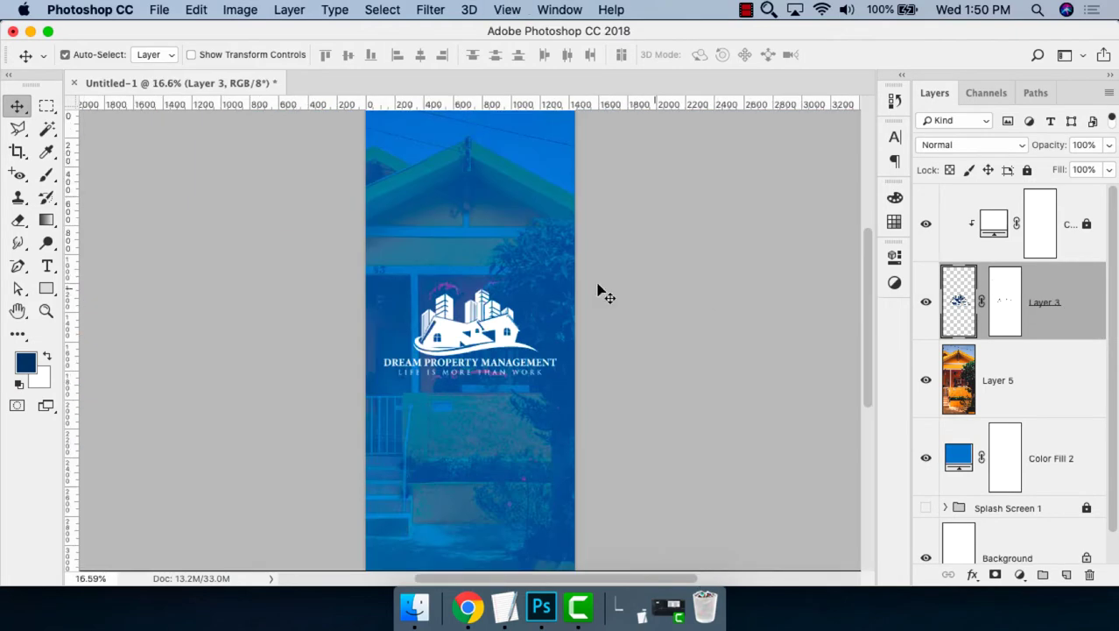
# Zoom in on the logo and add a Drop Shadow style to Layer 3.
pyautogui.keyDown('super'); pyautogui.click(445, 313); pyautogui.keyUp('super')
pyautogui.rightClick(969, 291)
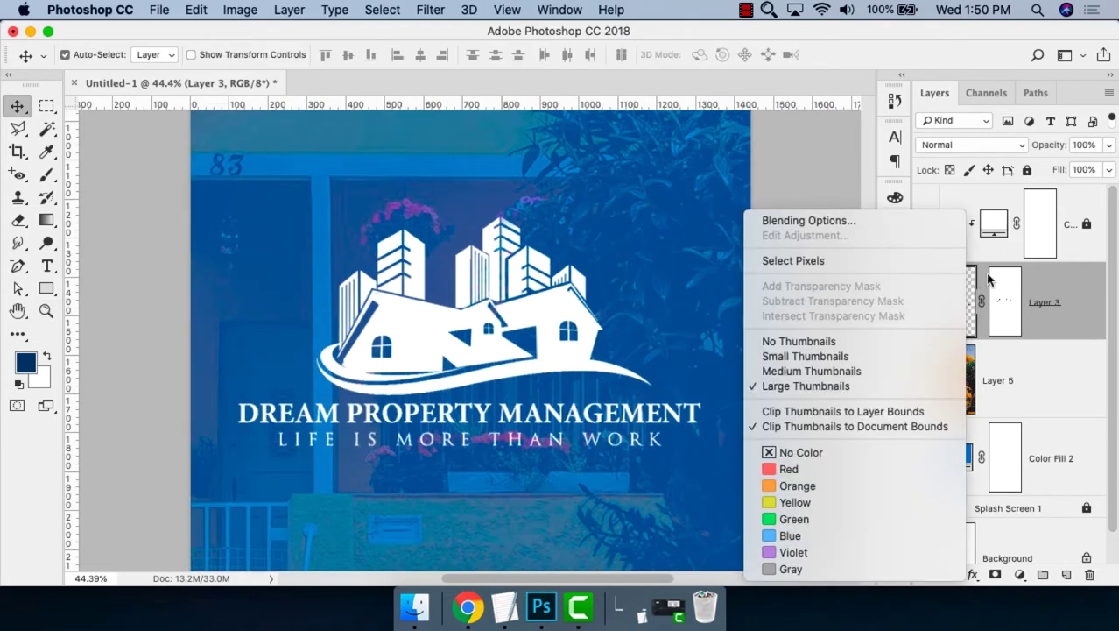
pyautogui.click(1054, 281)
pyautogui.rightClick(1055, 280)
pyautogui.click(791, 159)
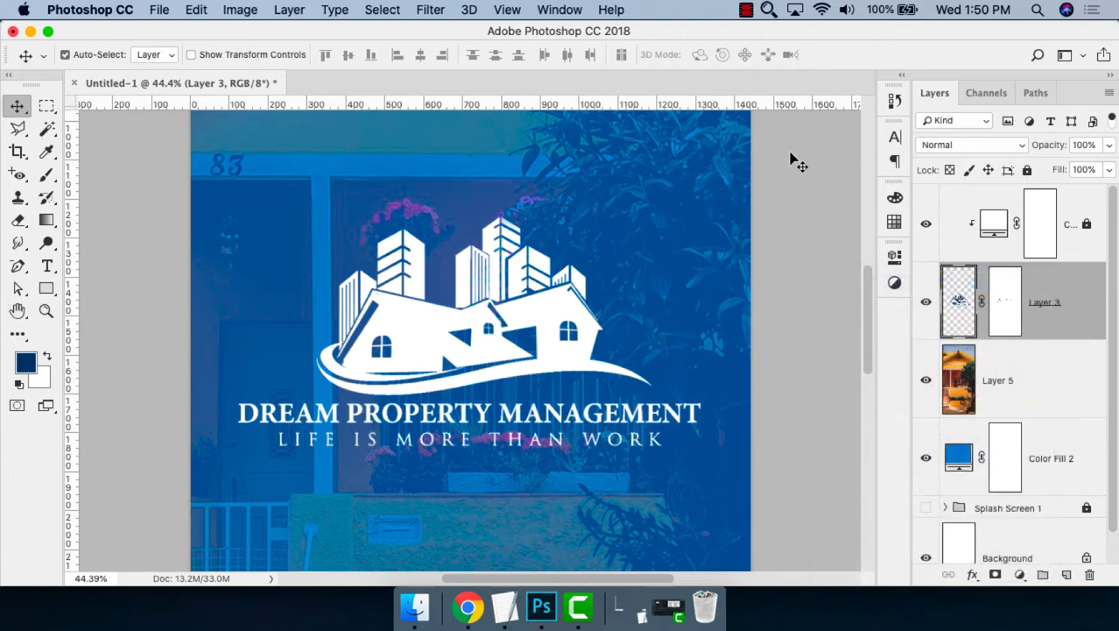
pyautogui.click(441, 415)
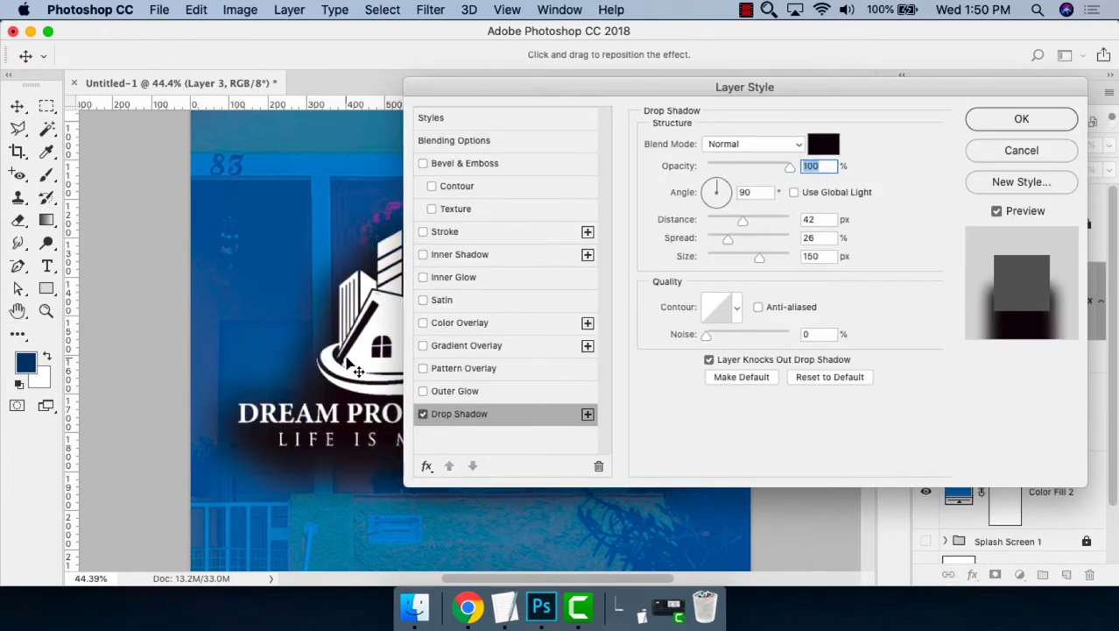
# Set the shadow to 0 px distance, 15% spread, 40 px size and about 41% opacity, then apply.
pyautogui.press('super+plus')
pyautogui.press('super+plus')
pyautogui.moveTo(543, 84); pyautogui.dragTo(777, 114)
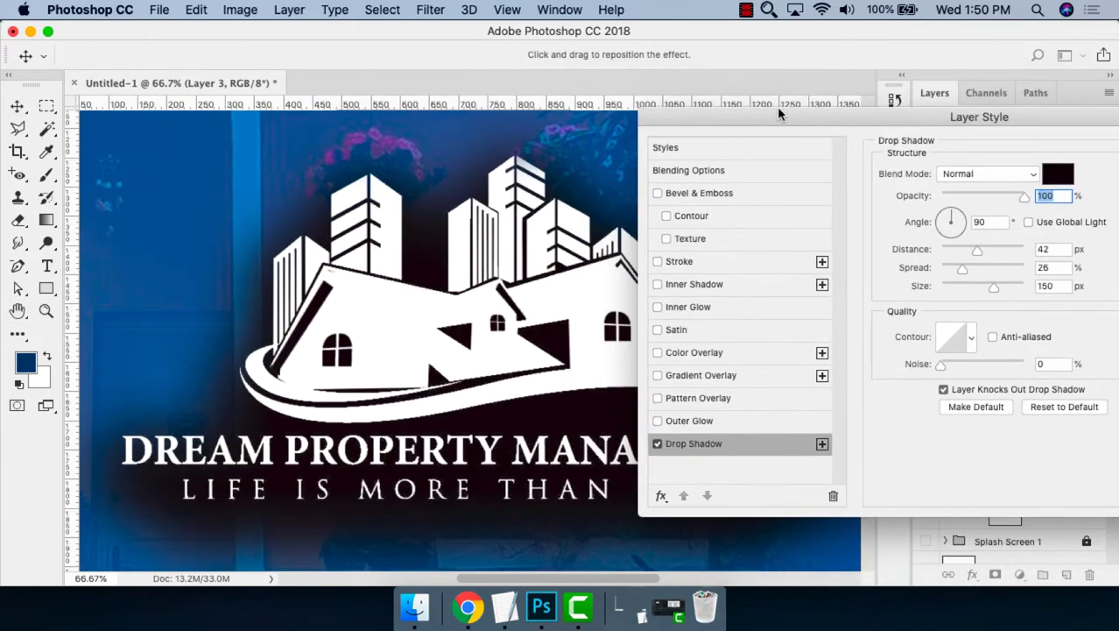
pyautogui.moveTo(975, 252); pyautogui.dragTo(907, 251)
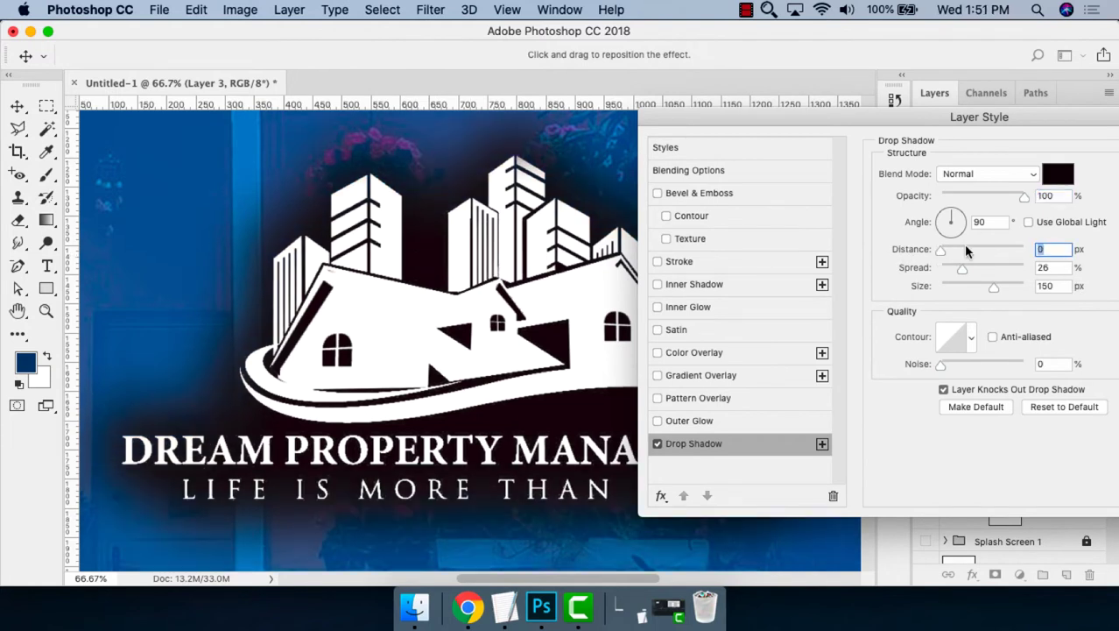
pyautogui.moveTo(1019, 201); pyautogui.dragTo(993, 201)
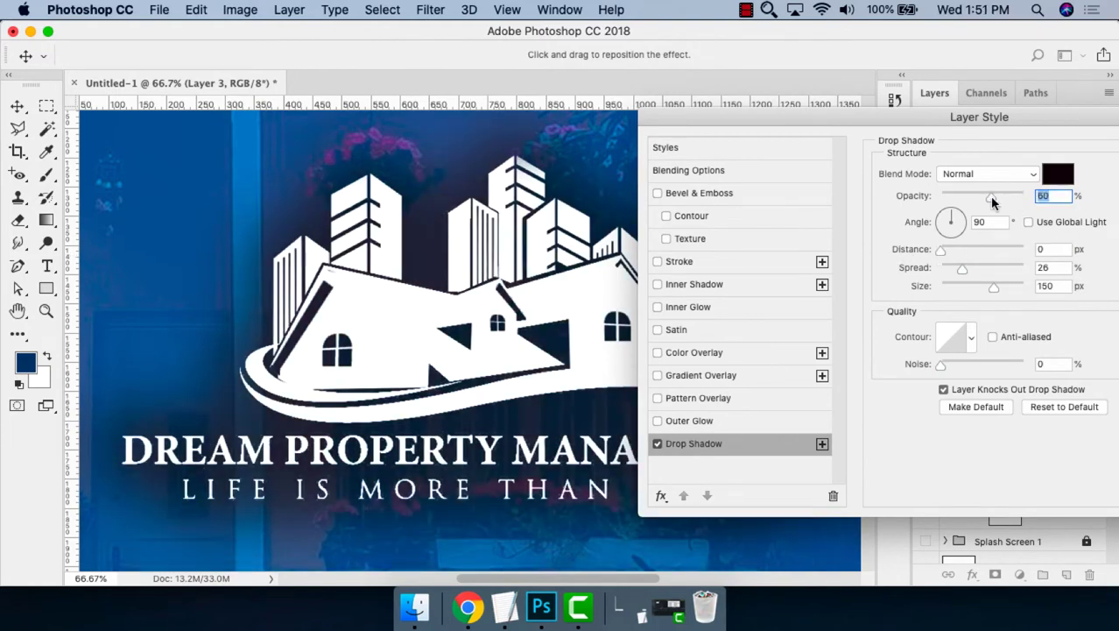
pyautogui.moveTo(989, 293)
pyautogui.mouseDown()
pyautogui.moveTo(957, 287)
pyautogui.moveTo(953, 270)
pyautogui.moveTo(950, 293)
pyautogui.moveTo(949, 267)
pyautogui.moveTo(959, 293)
pyautogui.mouseUp()
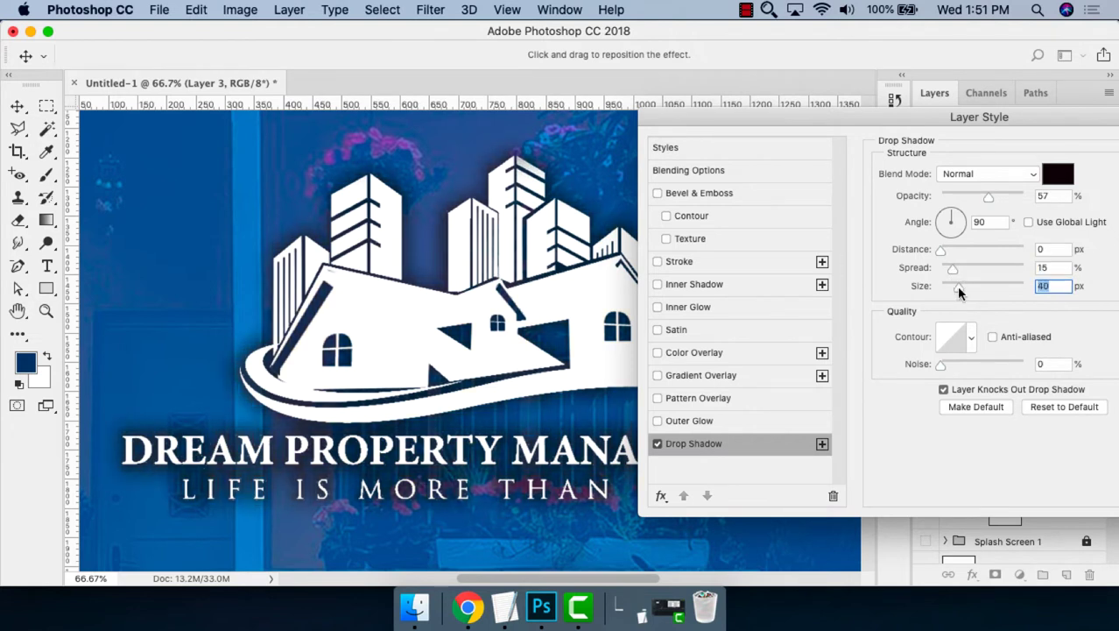
pyautogui.moveTo(987, 197); pyautogui.dragTo(976, 202)
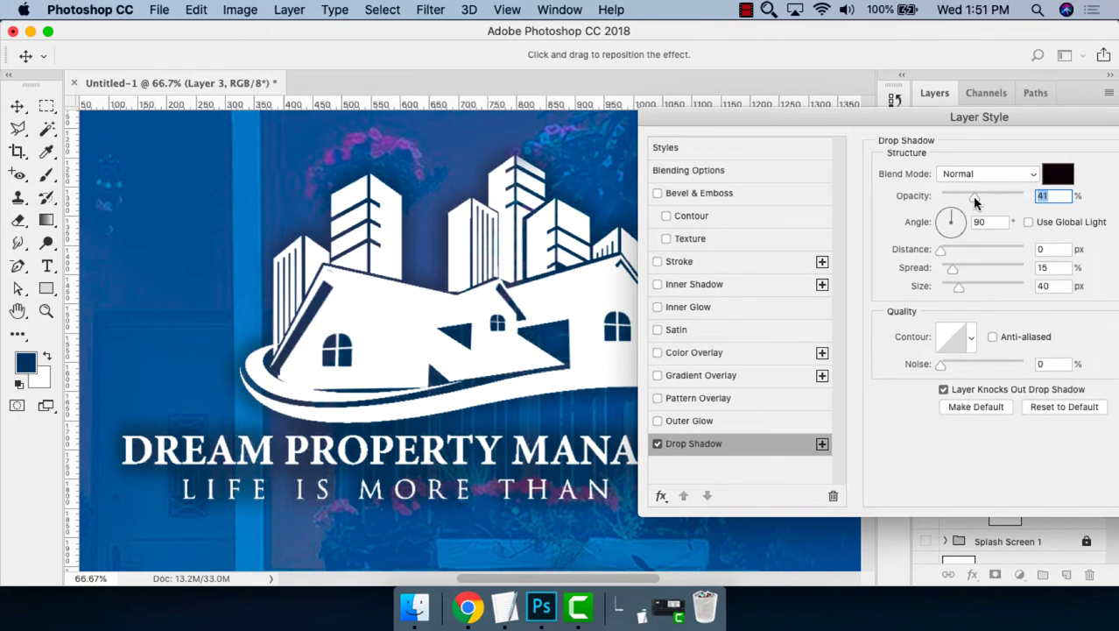
pyautogui.press('Return')
pyautogui.press('super+0')
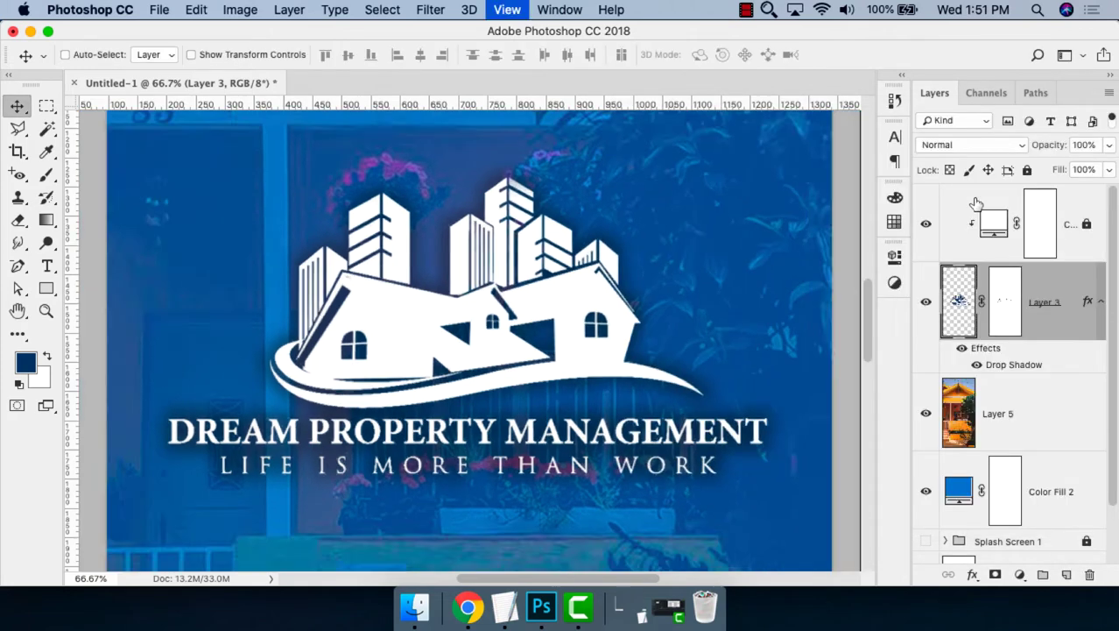
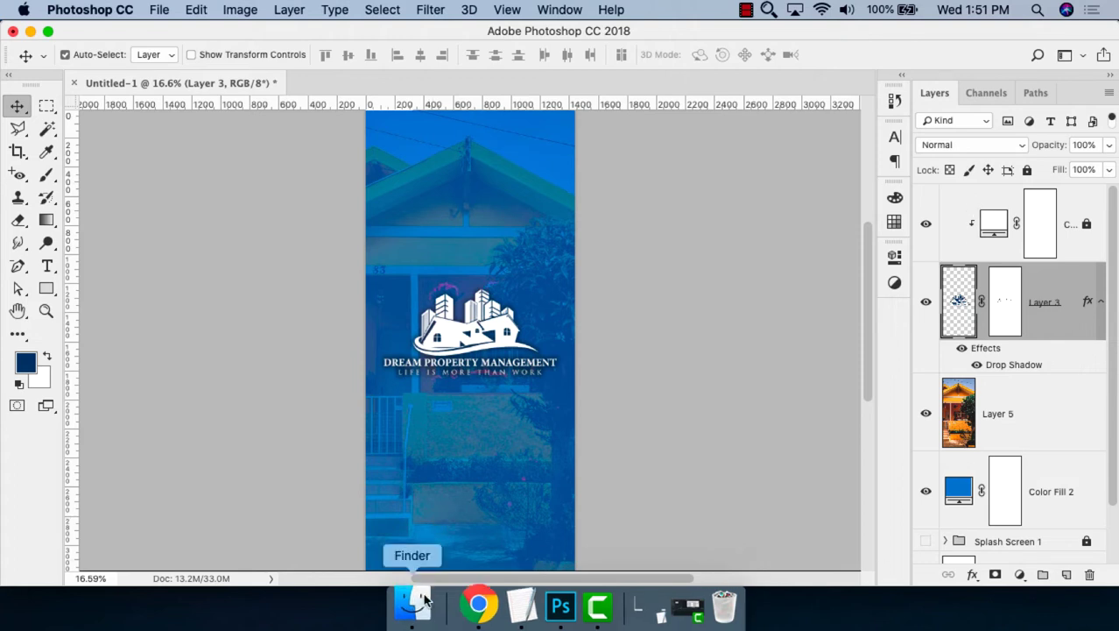
# Zoom into the splash screen canvas, then bring Chrome's Pexels yellow house photo page forward.
pyautogui.rightClick(467, 603)
pyautogui.click(474, 597)
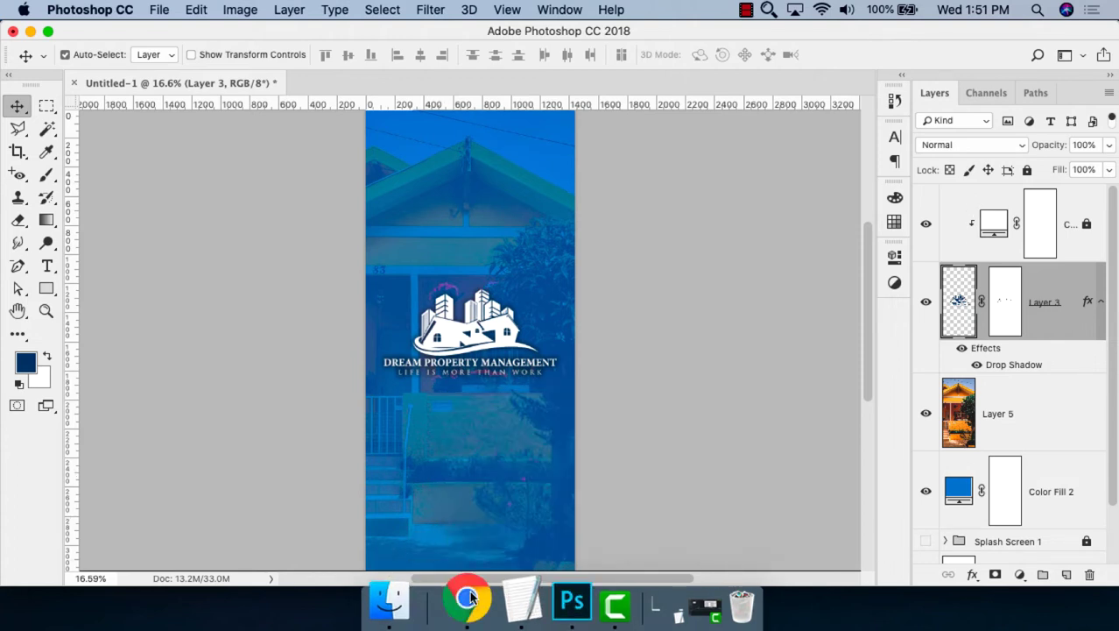
pyautogui.press('z')
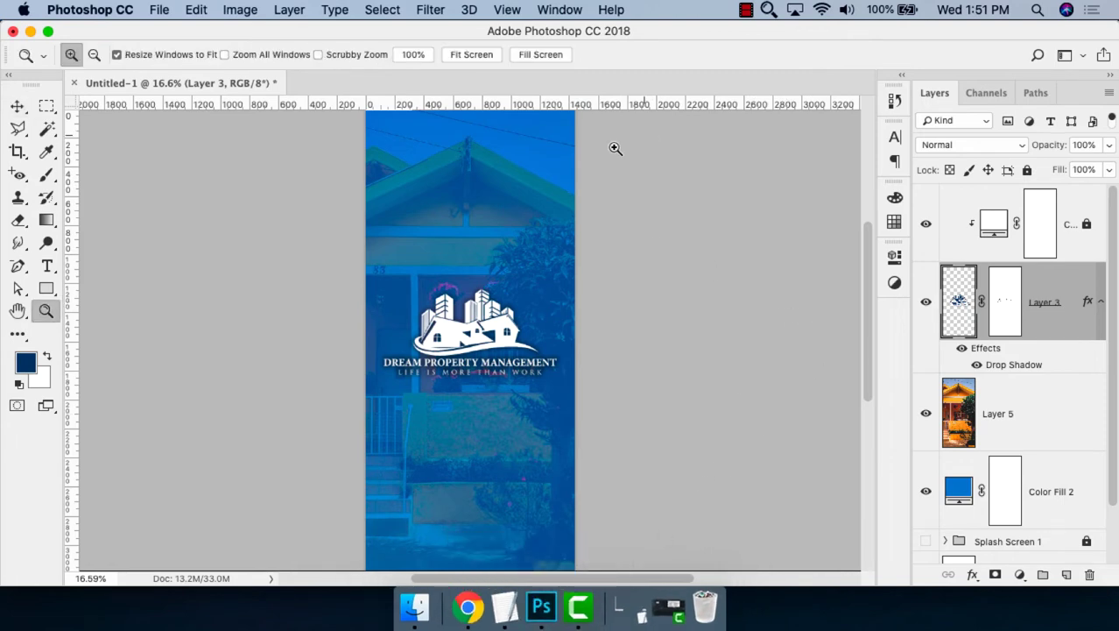
pyautogui.click(612, 145)
pyautogui.click(471, 624)
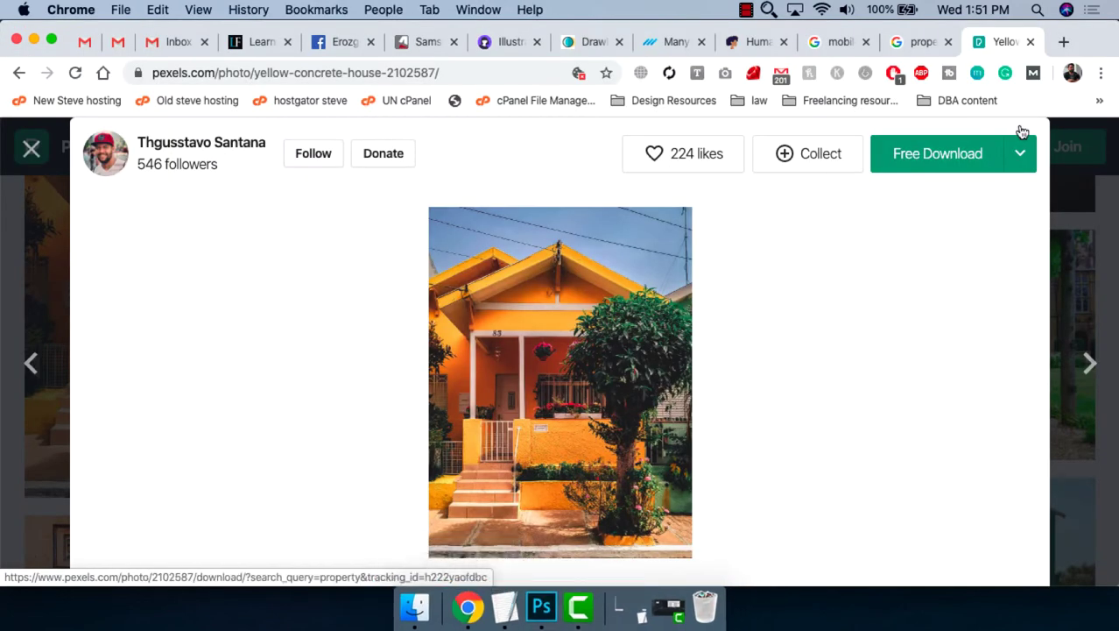
# Replace the Google Images query with 'blue wallpaper' and run the search.
pyautogui.press('Escape')
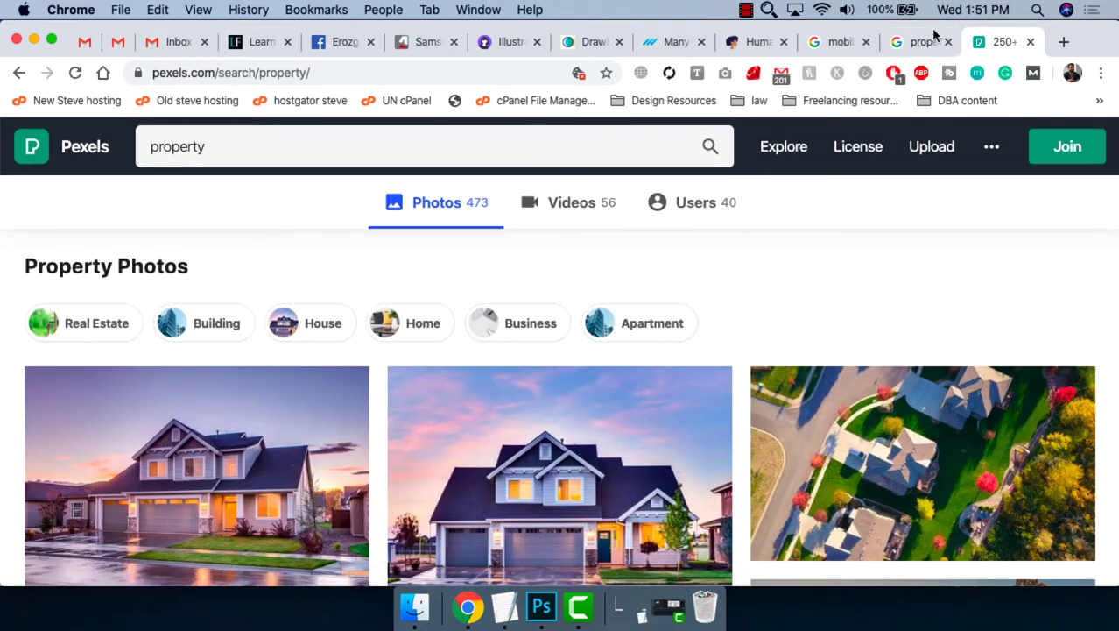
pyautogui.click(934, 41)
pyautogui.scroll(5, 311, 180)
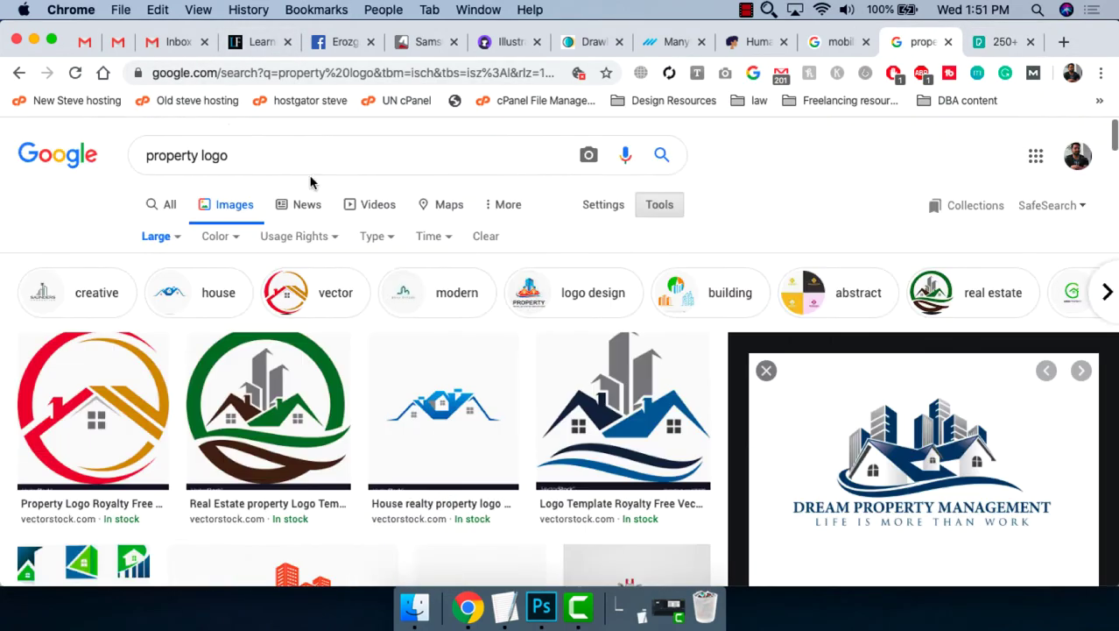
pyautogui.tripleClick(273, 160)
pyautogui.write('b')
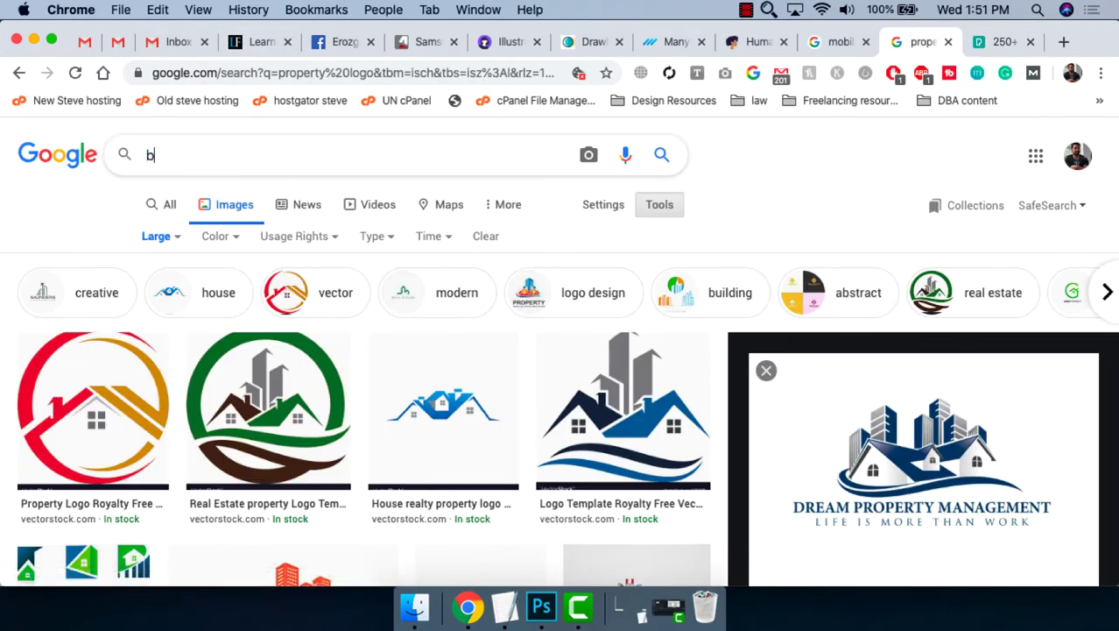
pyautogui.write('lue wall')
pyautogui.press('Down')
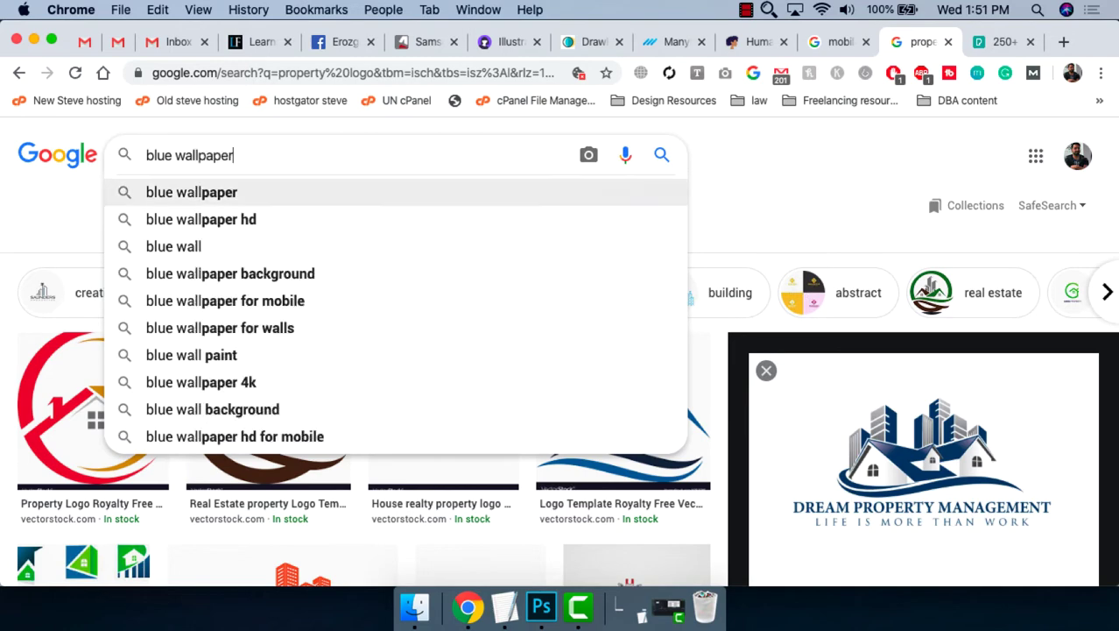
pyautogui.press('Return')
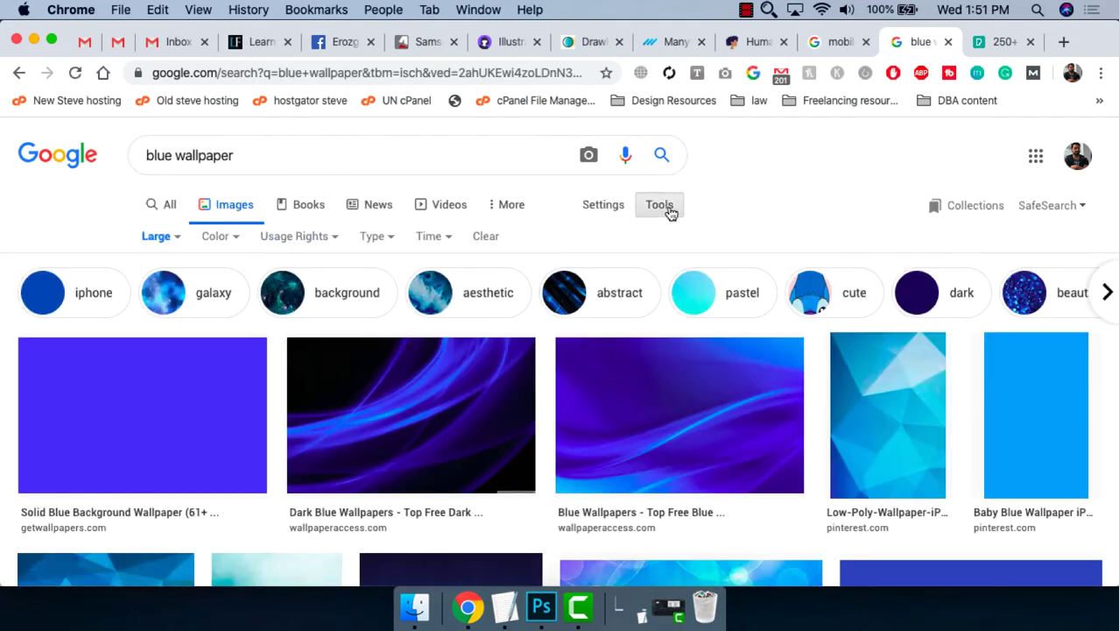
# Browse the results, previewing the polygonal triangle and 1920x1080 blue wallpapers.
pyautogui.click(172, 239)
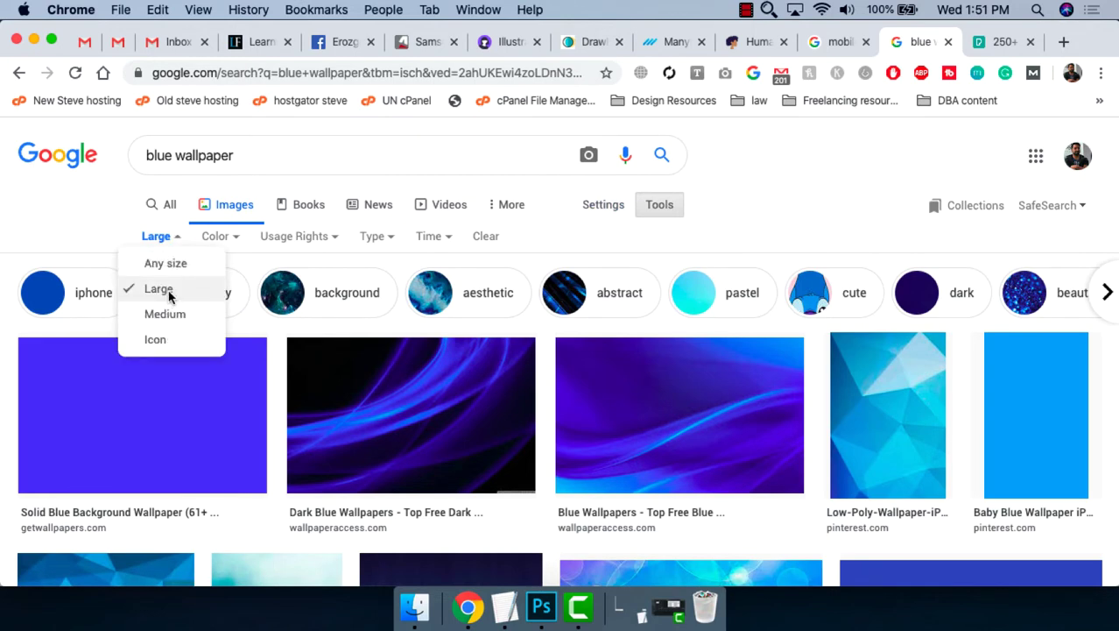
pyautogui.scroll(-3, 833, 172)
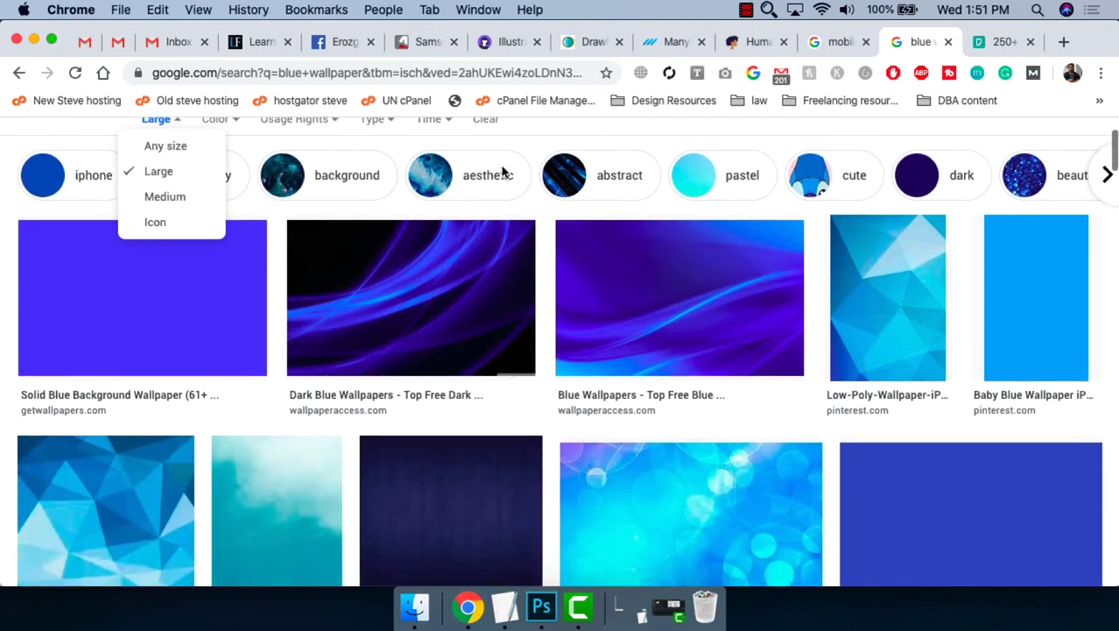
pyautogui.scroll(-3, 481, 294)
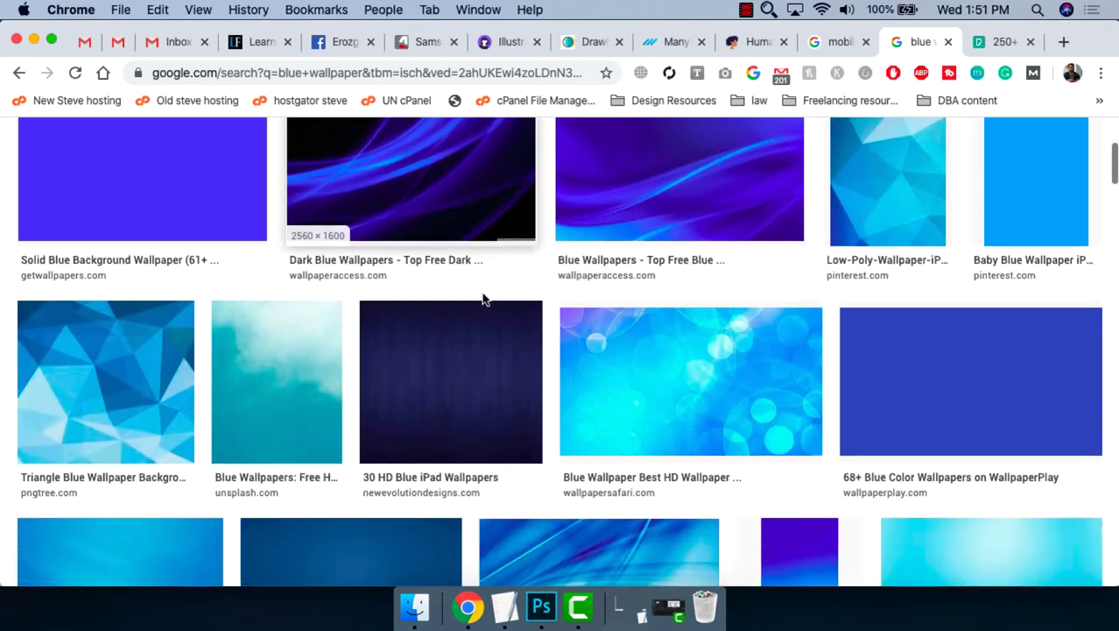
pyautogui.click(105, 396)
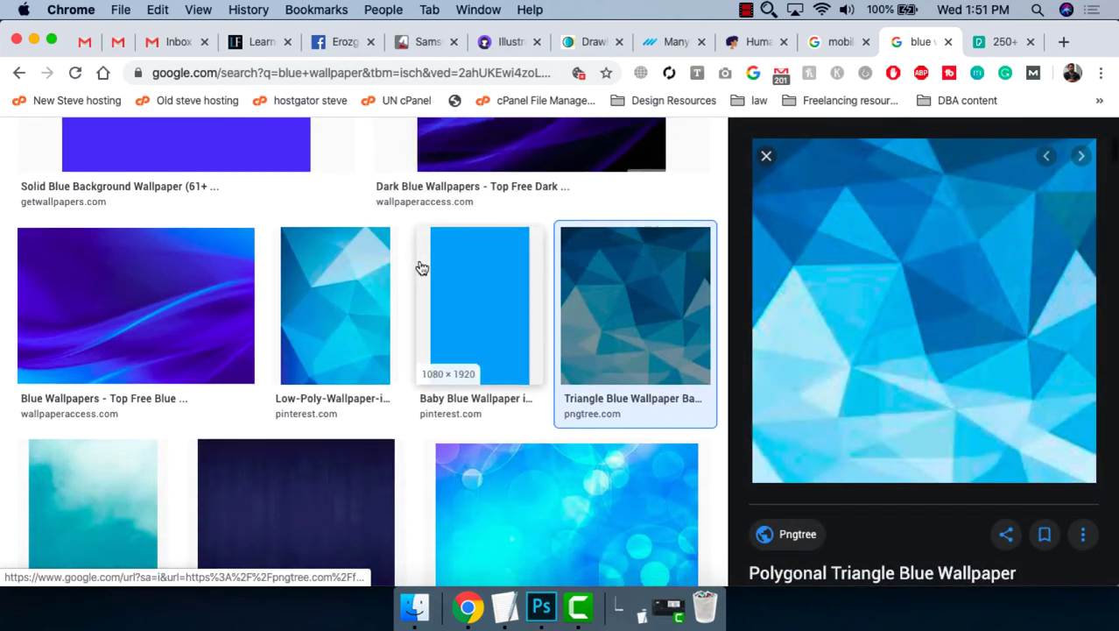
pyautogui.scroll(-3, 421, 267)
pyautogui.scroll(-5, 537, 284)
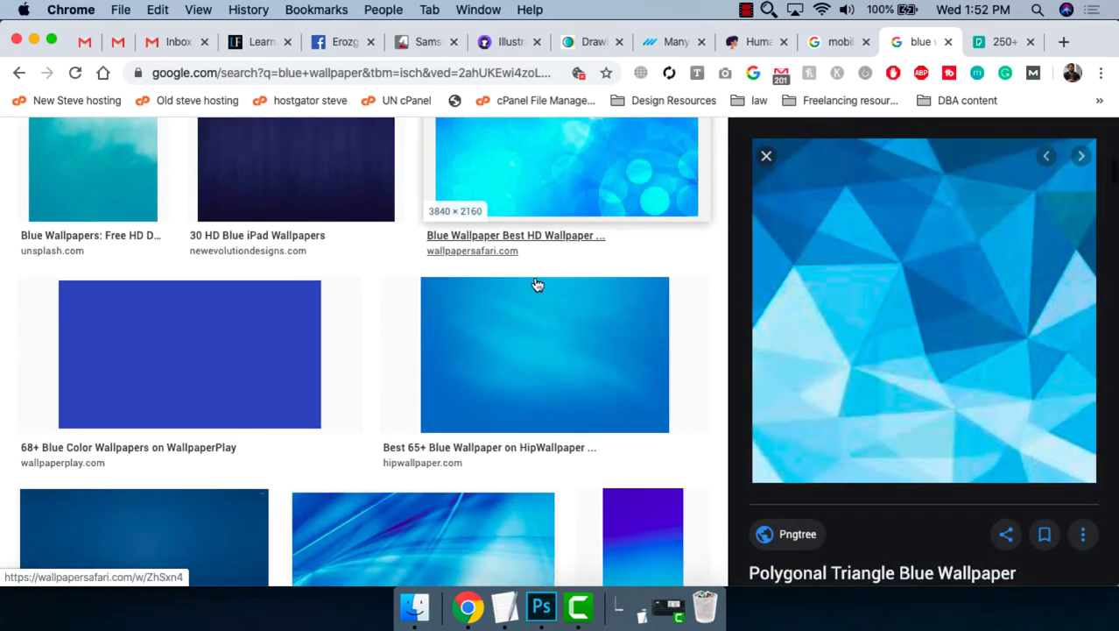
pyautogui.scroll(-5, 537, 285)
pyautogui.click(464, 299)
pyautogui.scroll(-4, 510, 307)
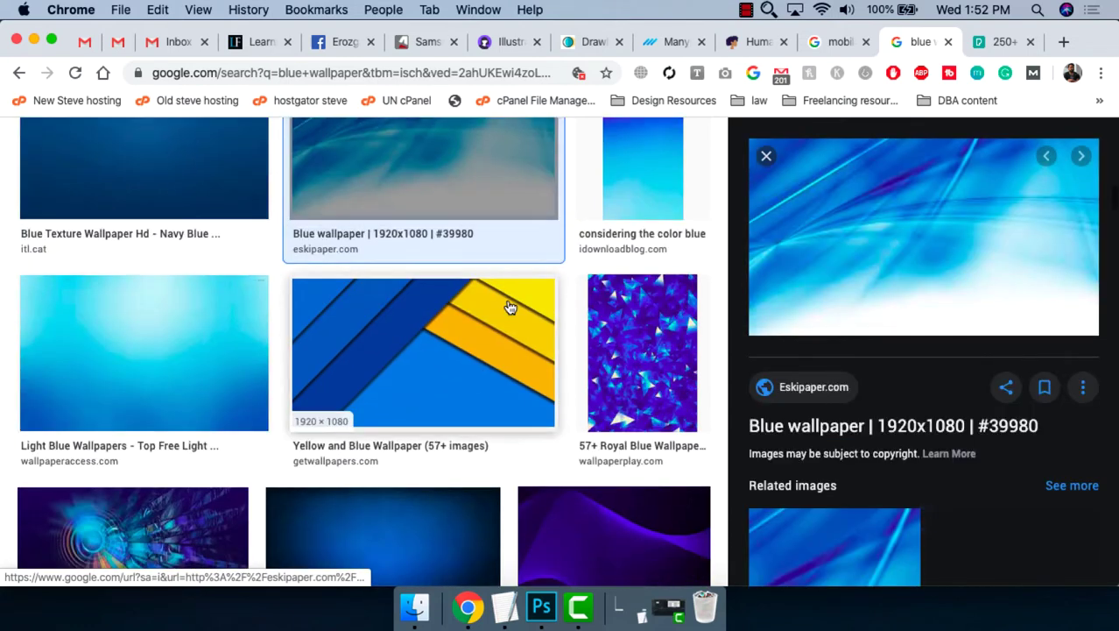
pyautogui.scroll(-4, 510, 307)
pyautogui.scroll(-4, 394, 306)
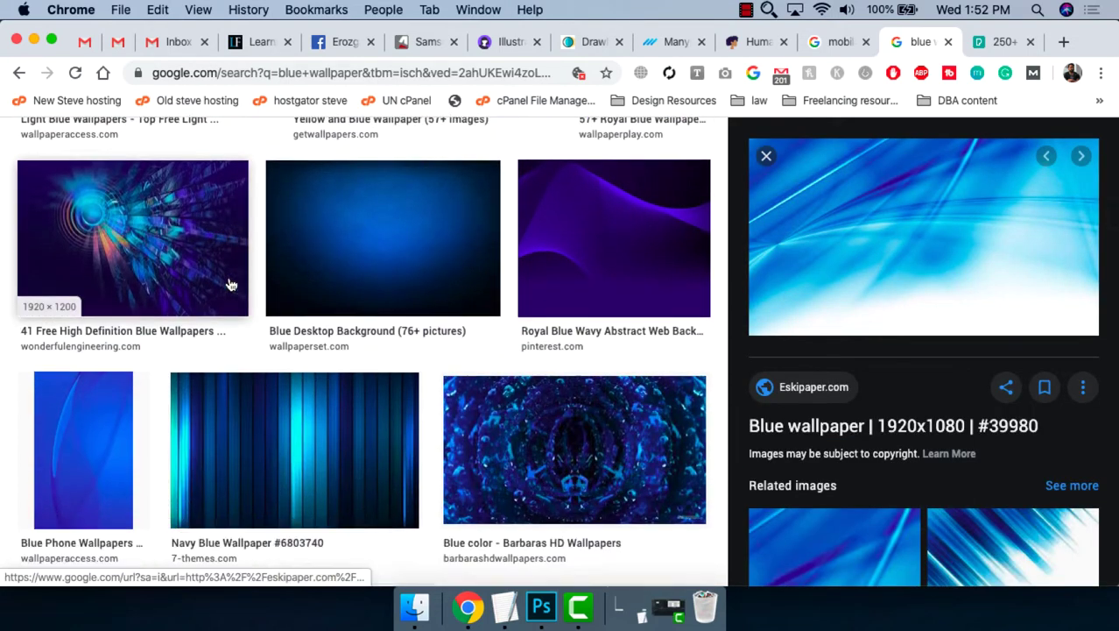
pyautogui.scroll(-4, 231, 285)
pyautogui.scroll(-4, 325, 283)
# Preview the Blue Wallpaper 46 image and bring up its image options menu.
pyautogui.click(103, 321)
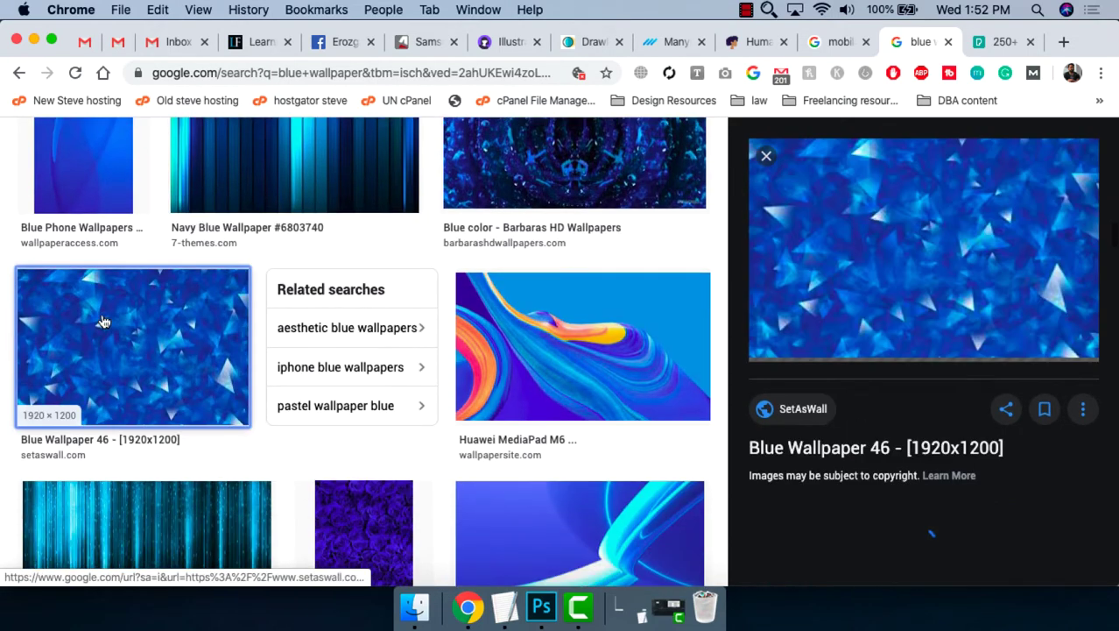
pyautogui.rightClick(935, 203)
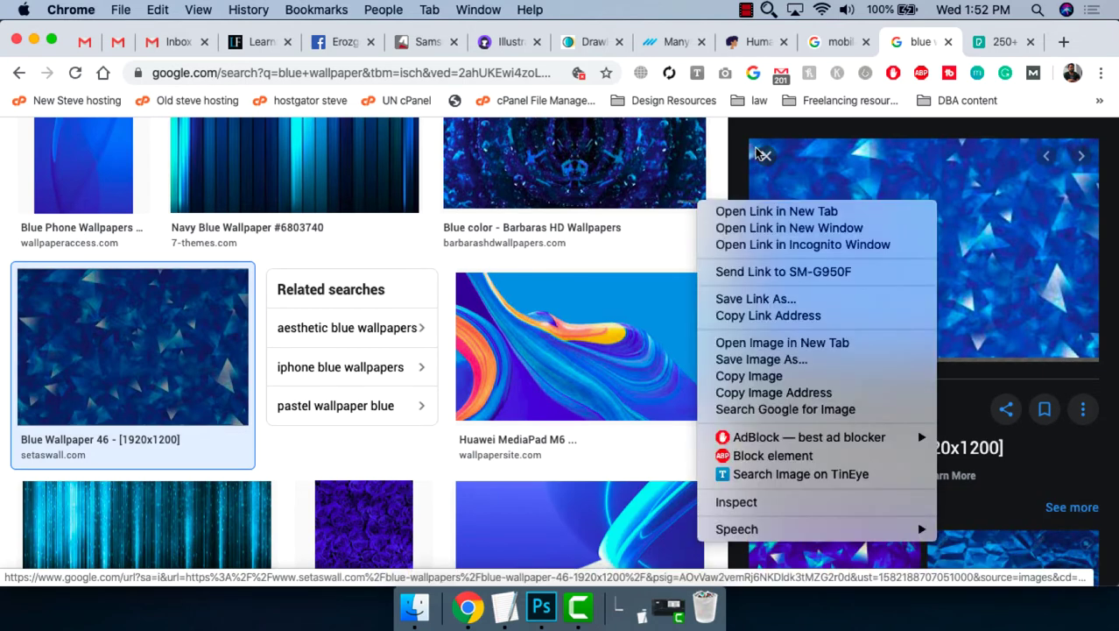
pyautogui.click(716, 159)
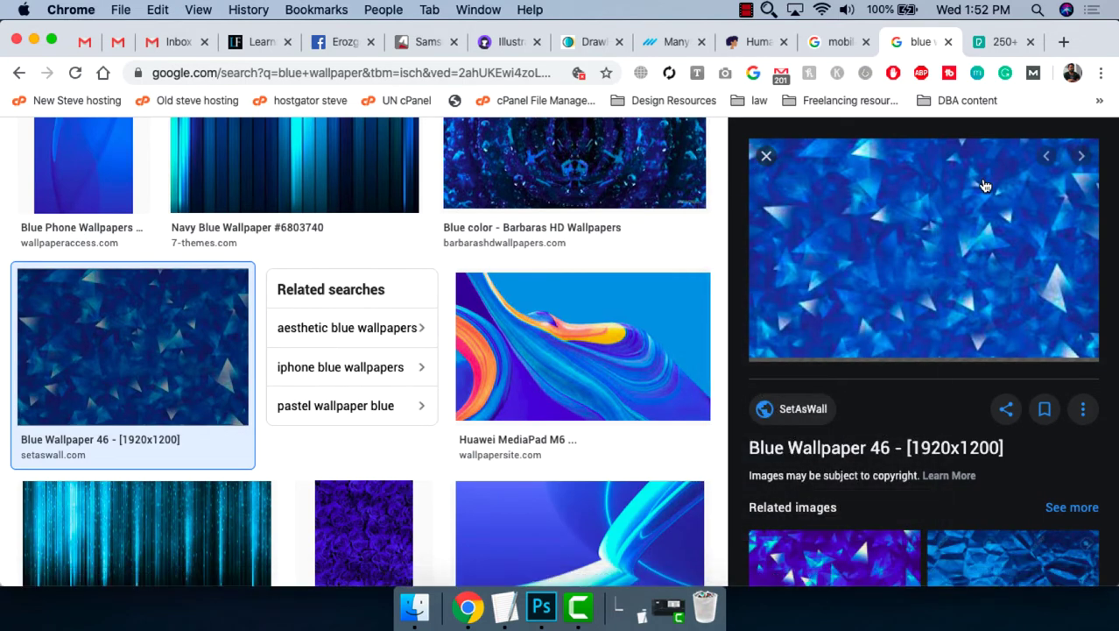
pyautogui.rightClick(986, 185)
# Copy Blue Wallpaper 46 and paste it into the Photoshop design, then undo that paste.
pyautogui.click(863, 352)
pyautogui.press('super+Tab')
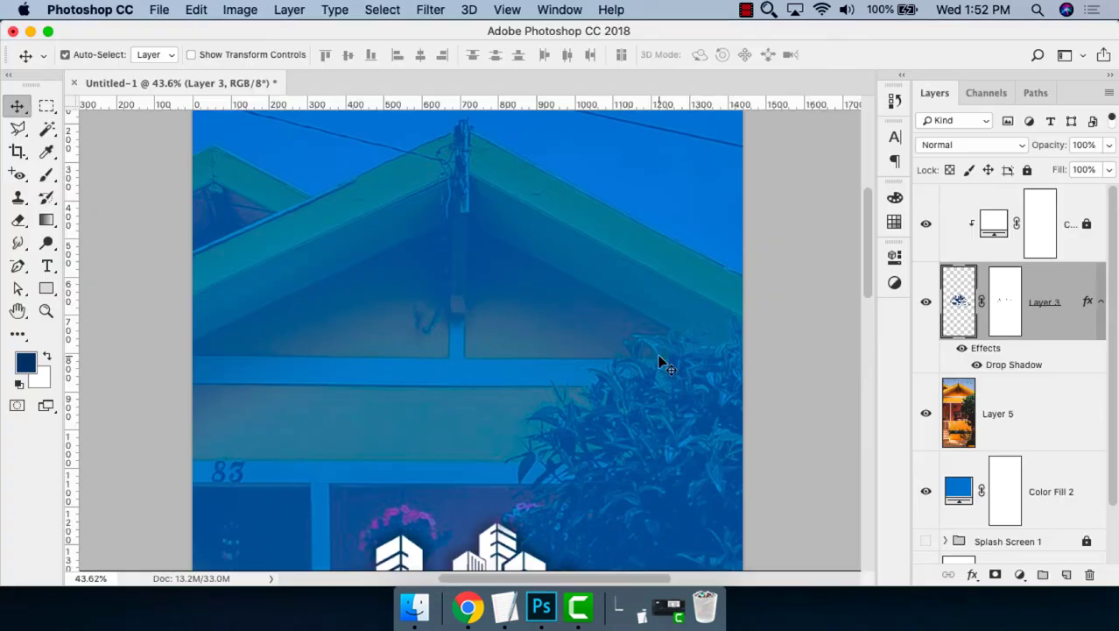
pyautogui.press('super+v')
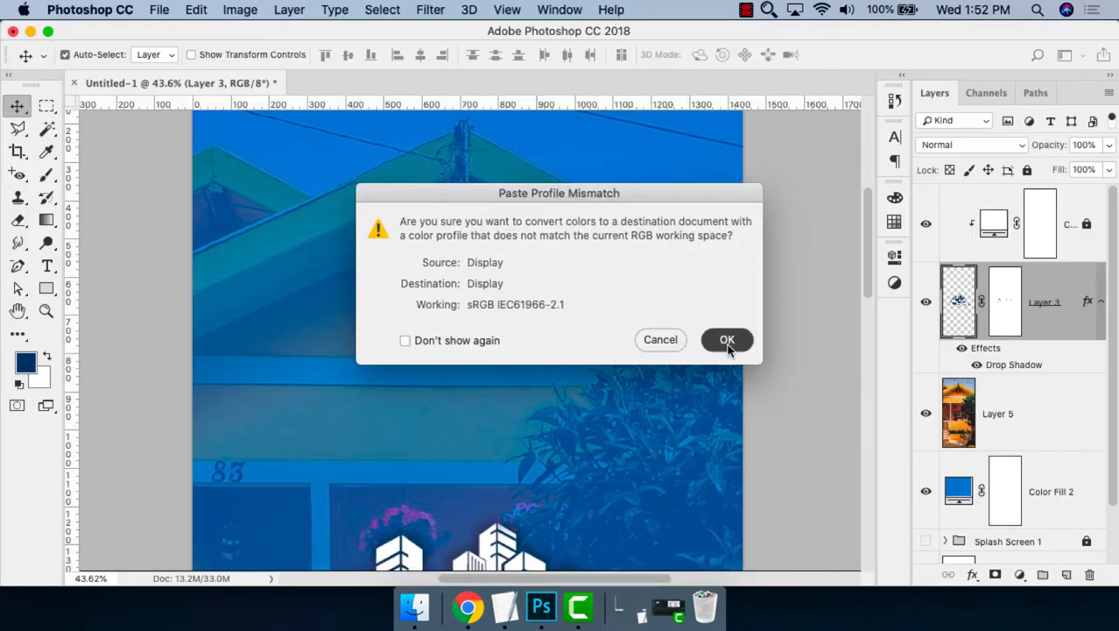
pyautogui.click(728, 340)
pyautogui.press('super+minus')
pyautogui.press('super+minus')
pyautogui.press('super+minus')
pyautogui.press('super+minus')
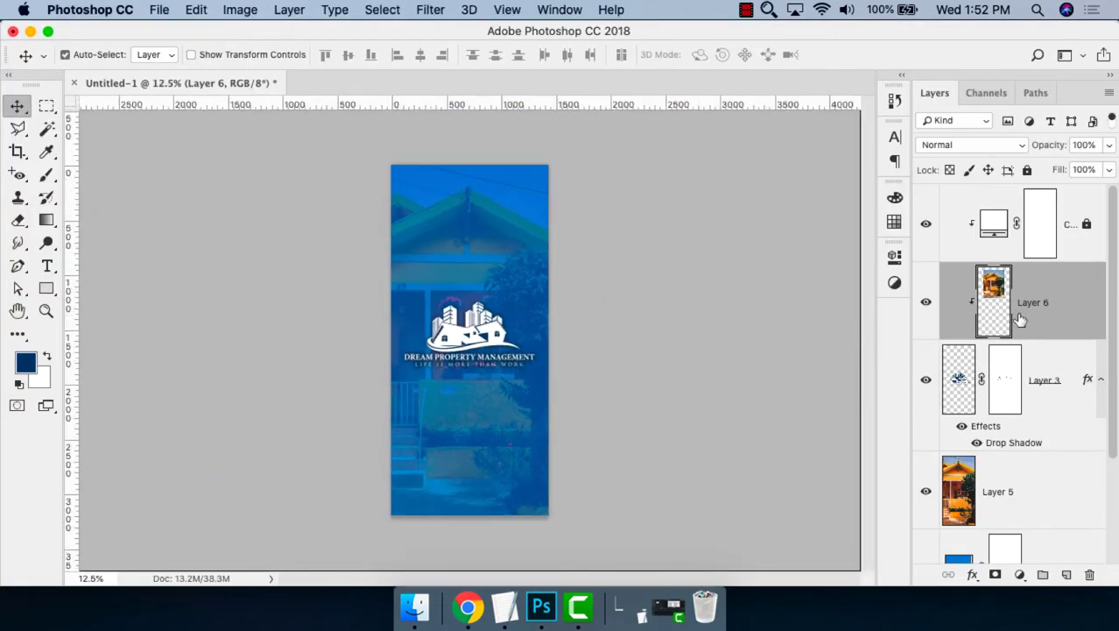
pyautogui.press('super+z')
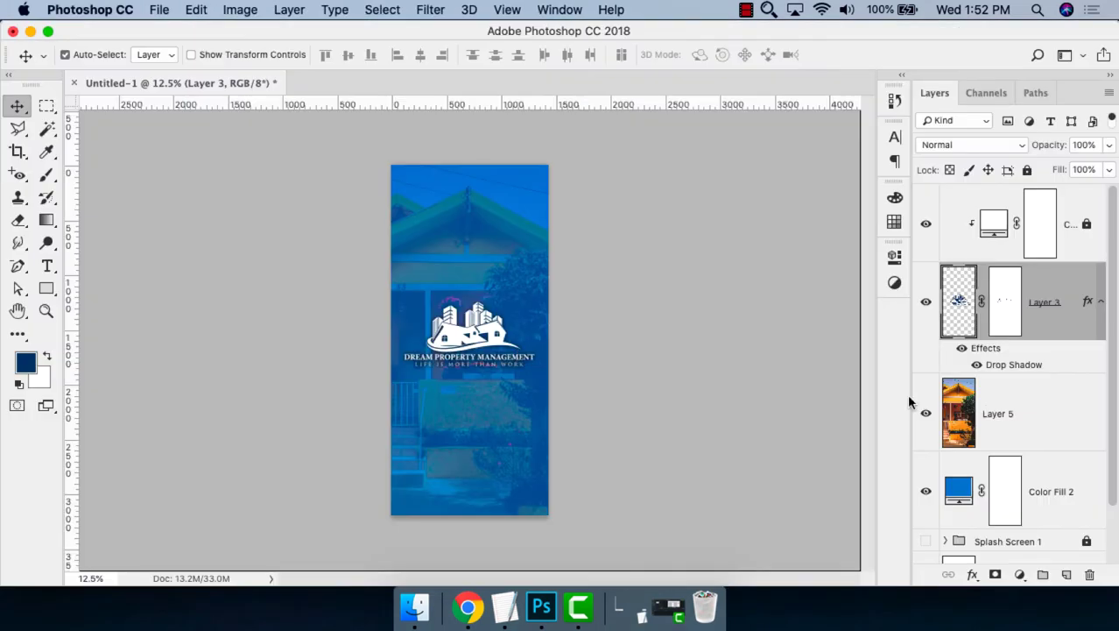
# Paste the wallpaper above Color Fill 2 and hide the house photo layer.
pyautogui.click(1055, 403)
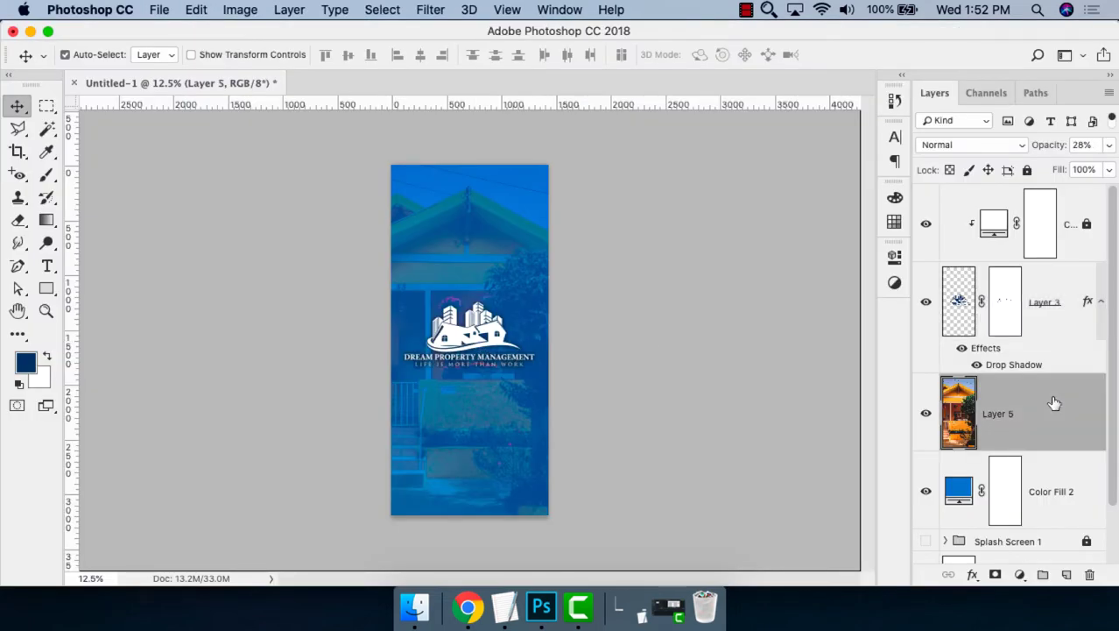
pyautogui.click(981, 469)
pyautogui.press('super+v')
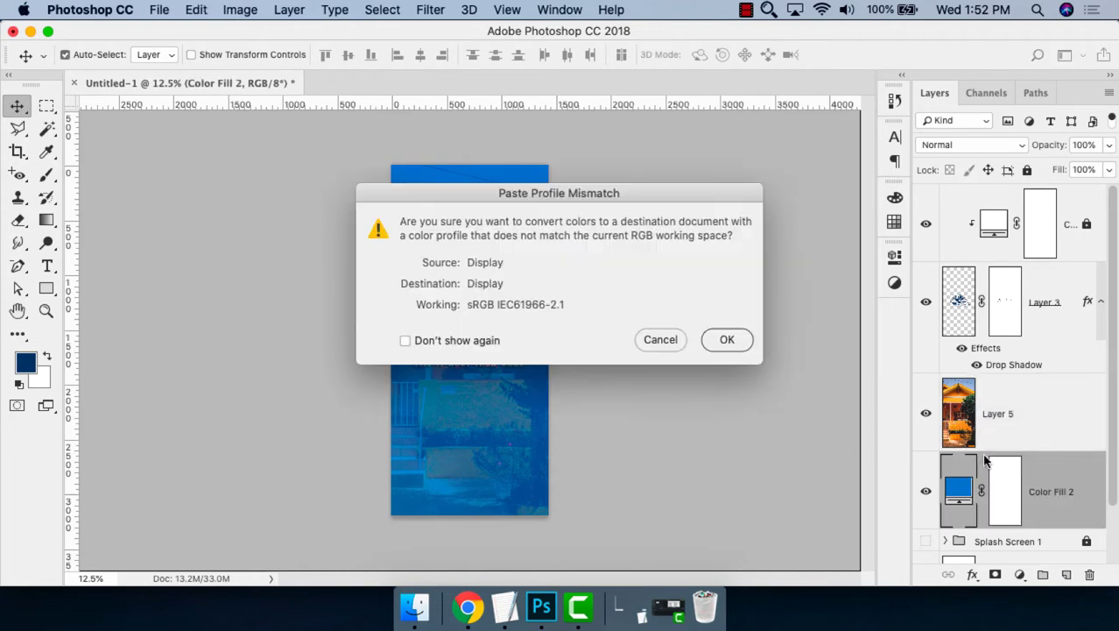
pyautogui.click(727, 339)
pyautogui.click(1051, 417)
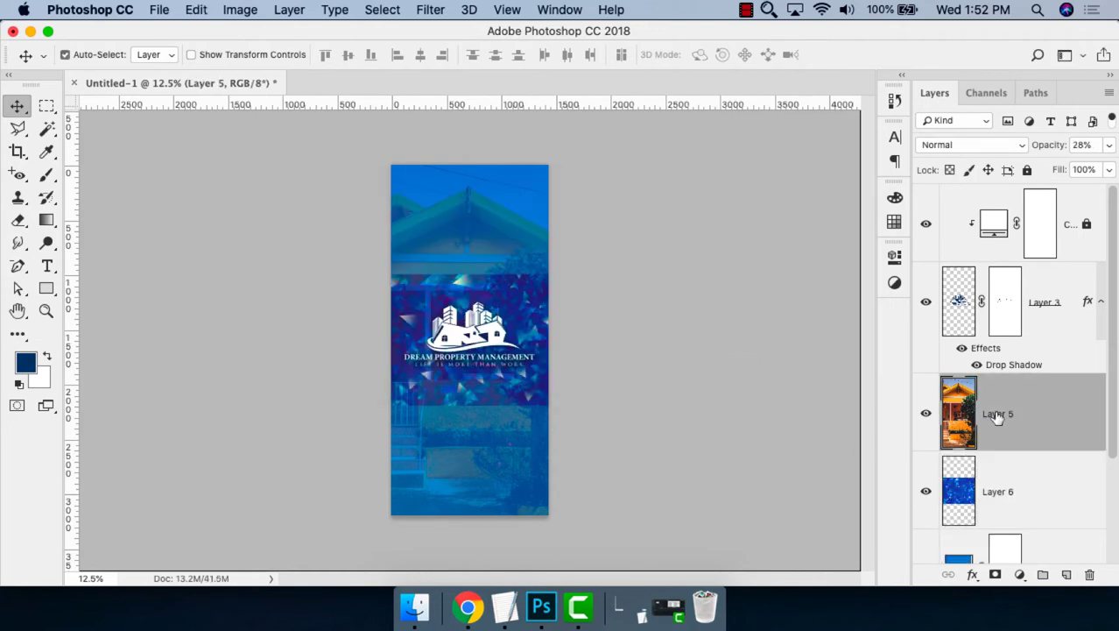
pyautogui.click(926, 413)
# Rotate the wallpaper 90° to portrait and enlarge it to cover the canvas.
pyautogui.click(530, 305)
pyautogui.press('super+t')
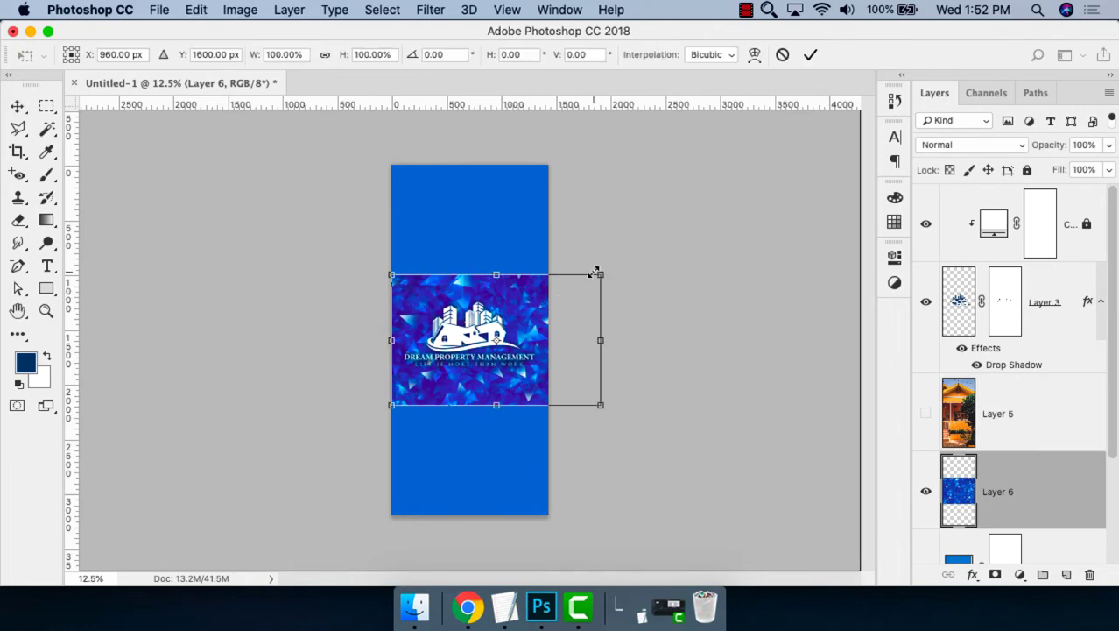
pyautogui.moveTo(623, 266); pyautogui.dragTo(550, 385)
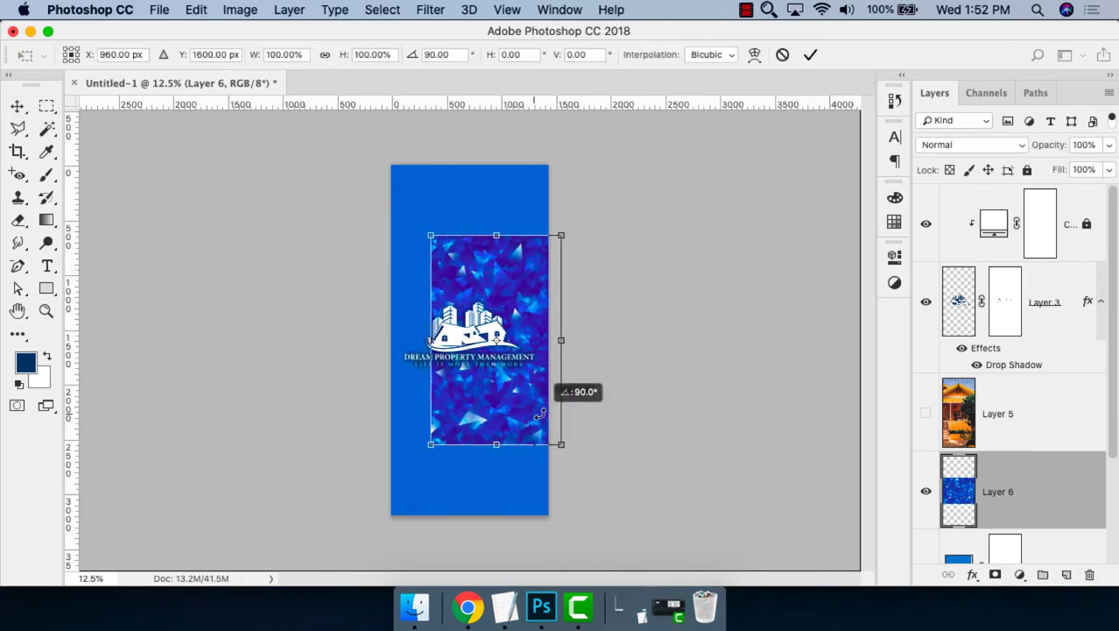
pyautogui.moveTo(550, 235); pyautogui.dragTo(625, 171)
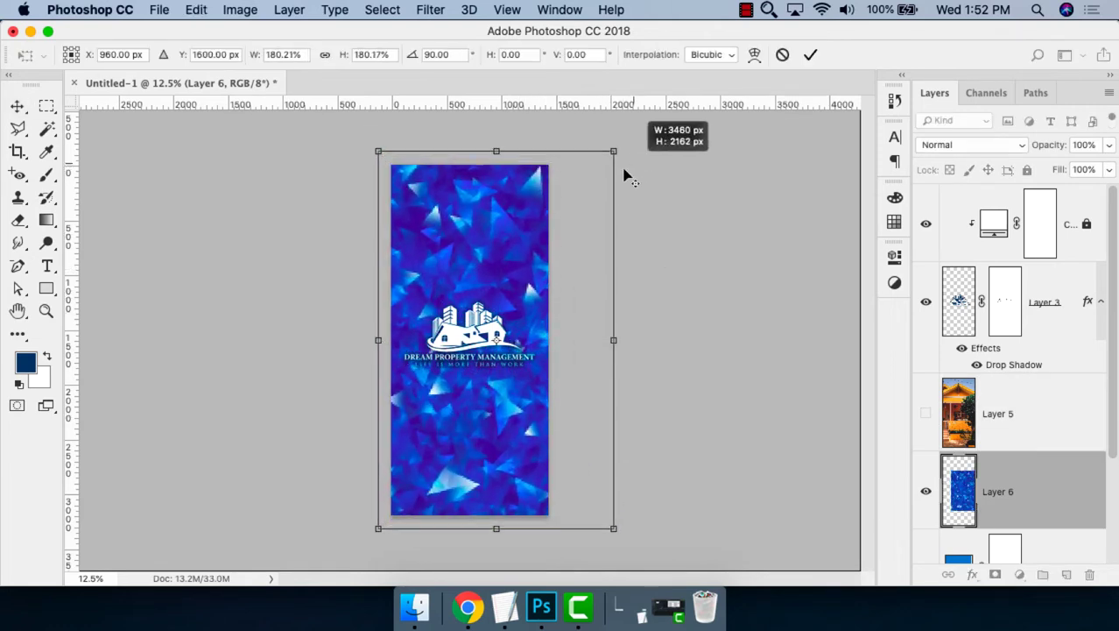
pyautogui.moveTo(531, 215); pyautogui.dragTo(516, 208)
pyautogui.press('Return')
# Centre Layer 6 horizontally and vertically on the canvas, deselect, and zoom in.
pyautogui.press('super+a')
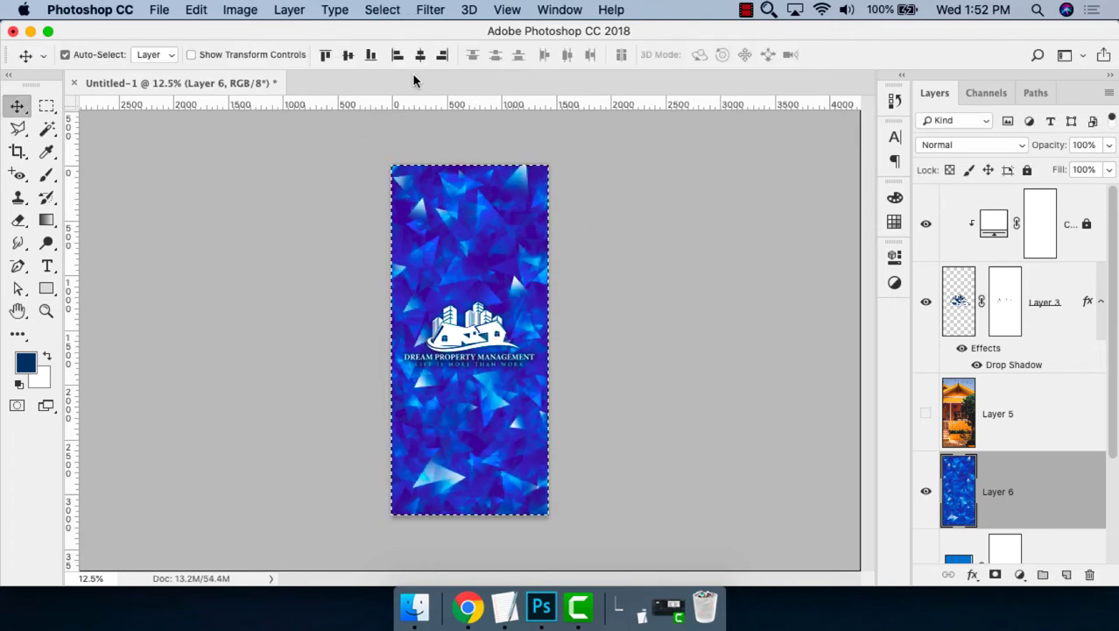
pyautogui.click(351, 56)
pyautogui.click(420, 54)
pyautogui.press('super+d')
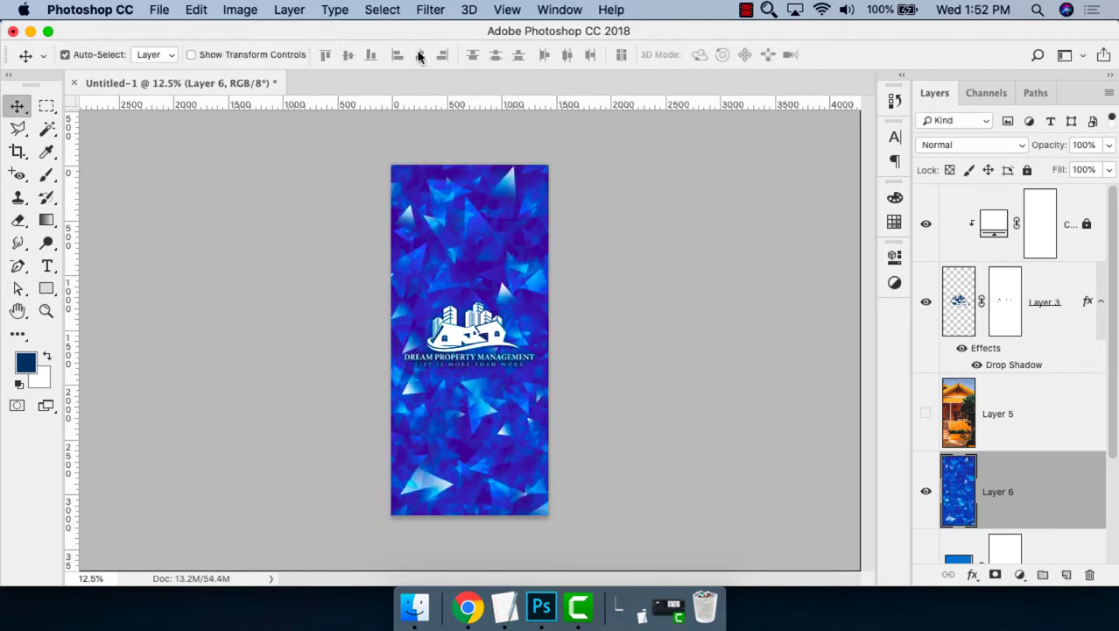
pyautogui.press('super+equal')
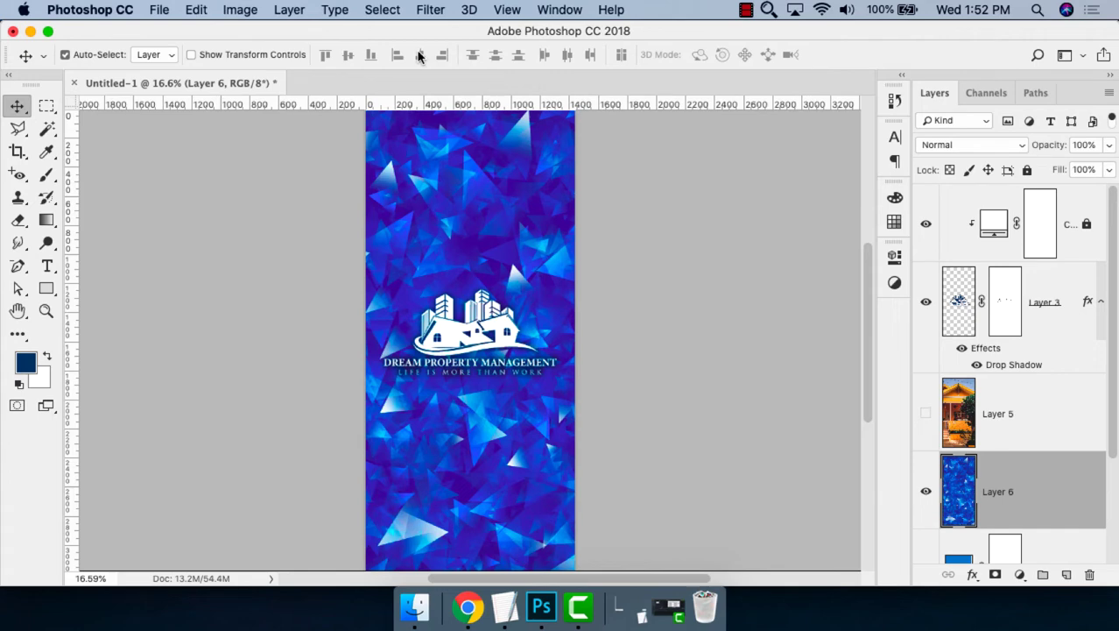
# Apply a Gaussian Blur with an increased radius to the Layer 6 wallpaper.
pyautogui.click(429, 9)
pyautogui.moveTo(438, 218)
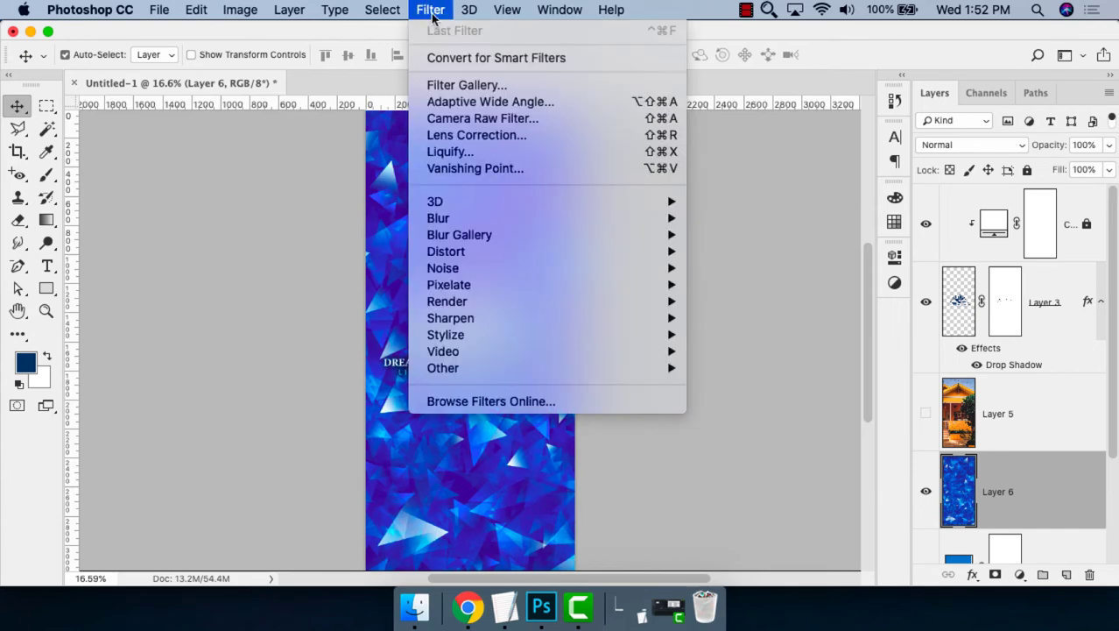
pyautogui.click(748, 285)
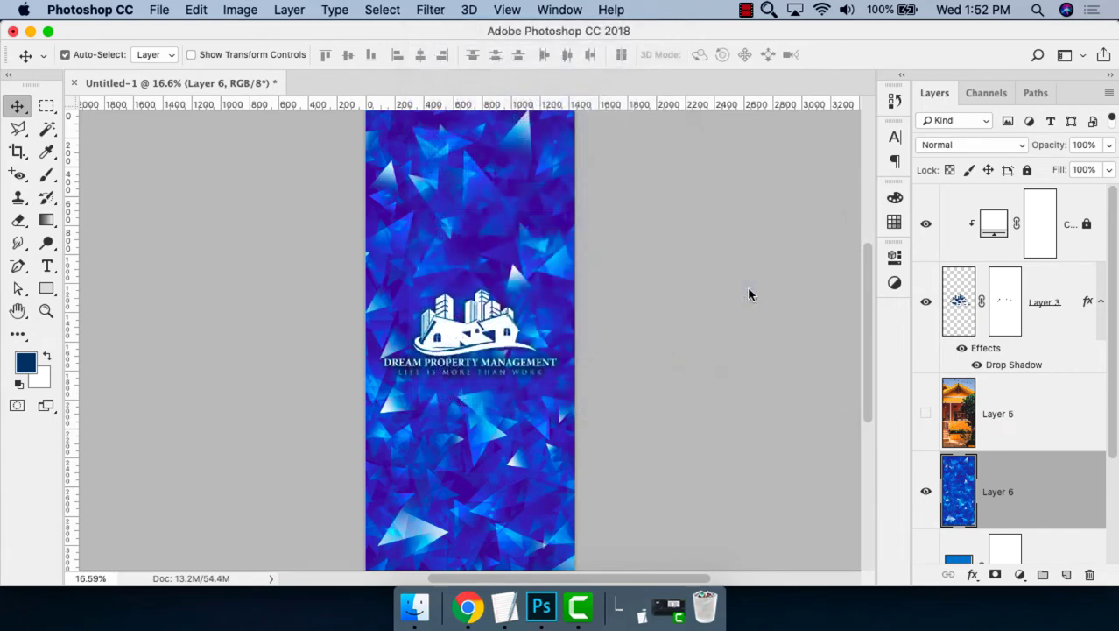
pyautogui.moveTo(792, 378); pyautogui.dragTo(794, 379)
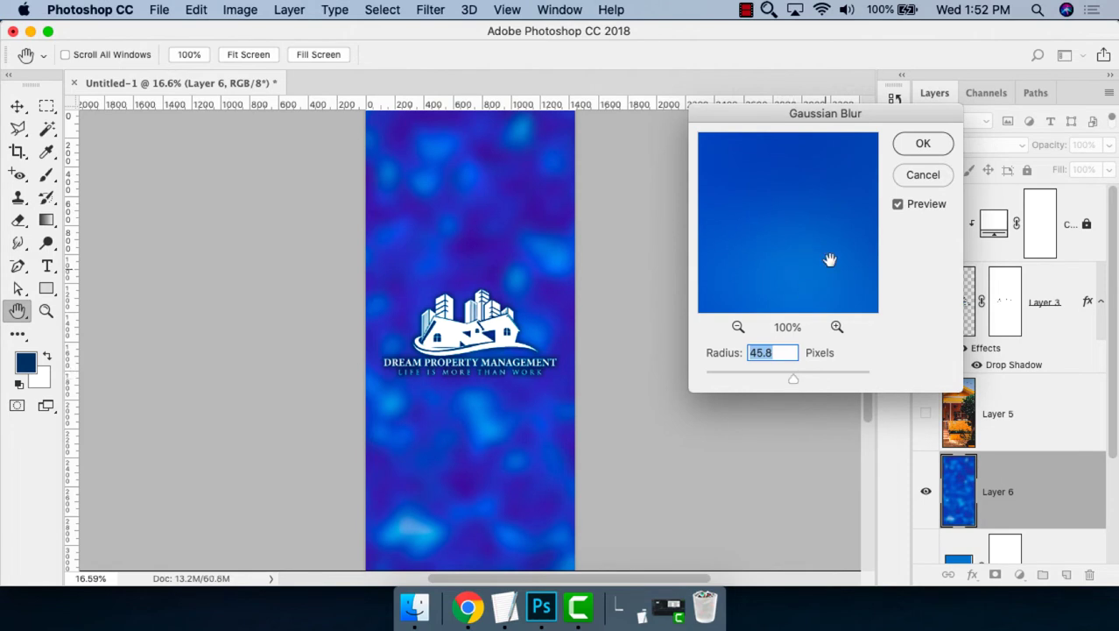
pyautogui.click(919, 175)
# Show the house photo layer again and zoom in to inspect the design.
pyautogui.click(924, 416)
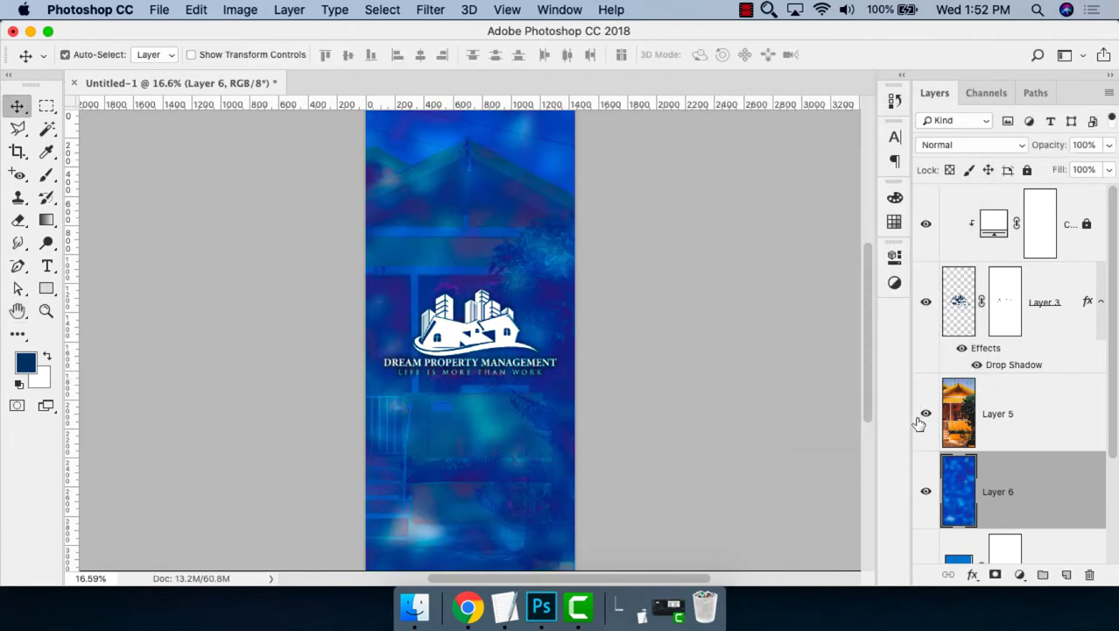
pyautogui.press('z')
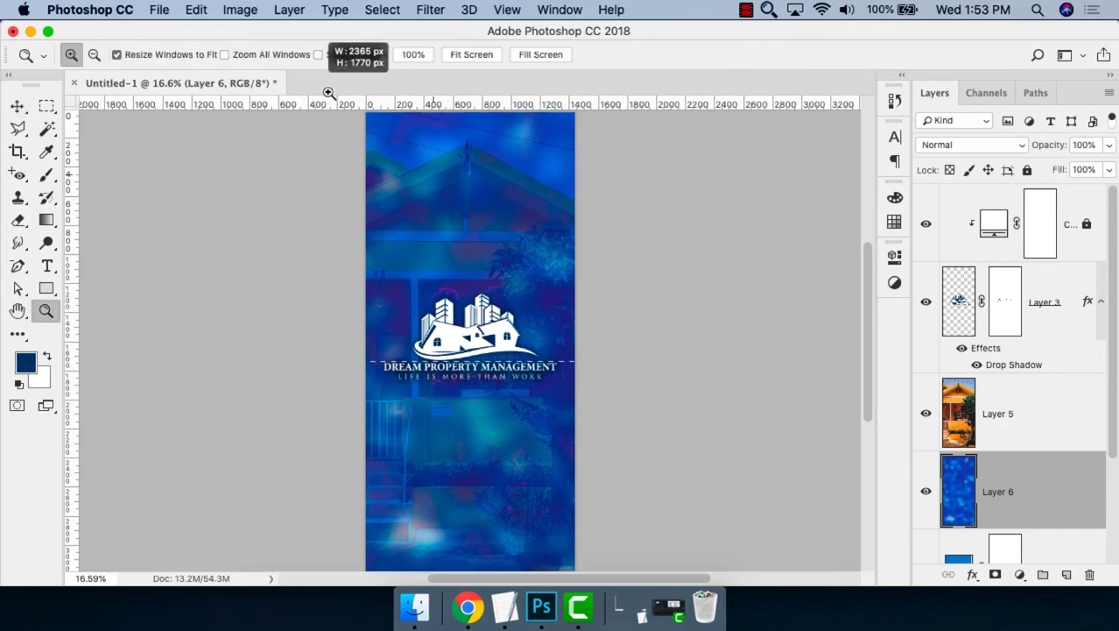
pyautogui.scroll(2, 639, 319)
pyautogui.moveTo(639, 320); pyautogui.dragTo(622, 158)
pyautogui.scroll(-3, 611, 222)
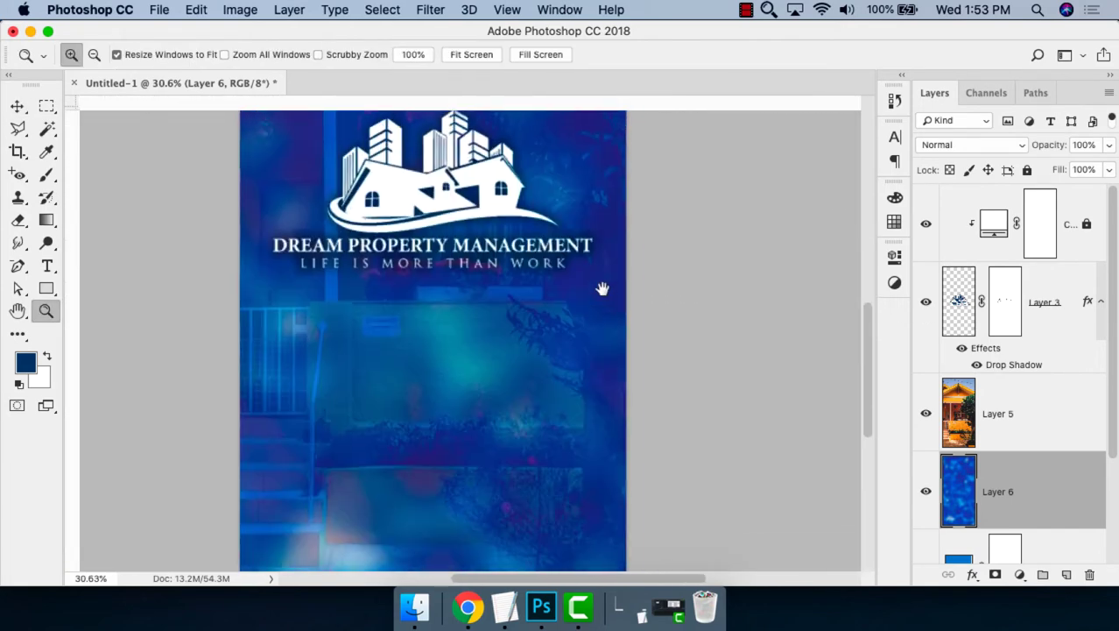
pyautogui.scroll(-1, 599, 256)
pyautogui.scroll(-1, 580, 263)
pyautogui.scroll(5, 552, 325)
pyautogui.hscroll(1, 544, 353)
pyautogui.scroll(4, 544, 353)
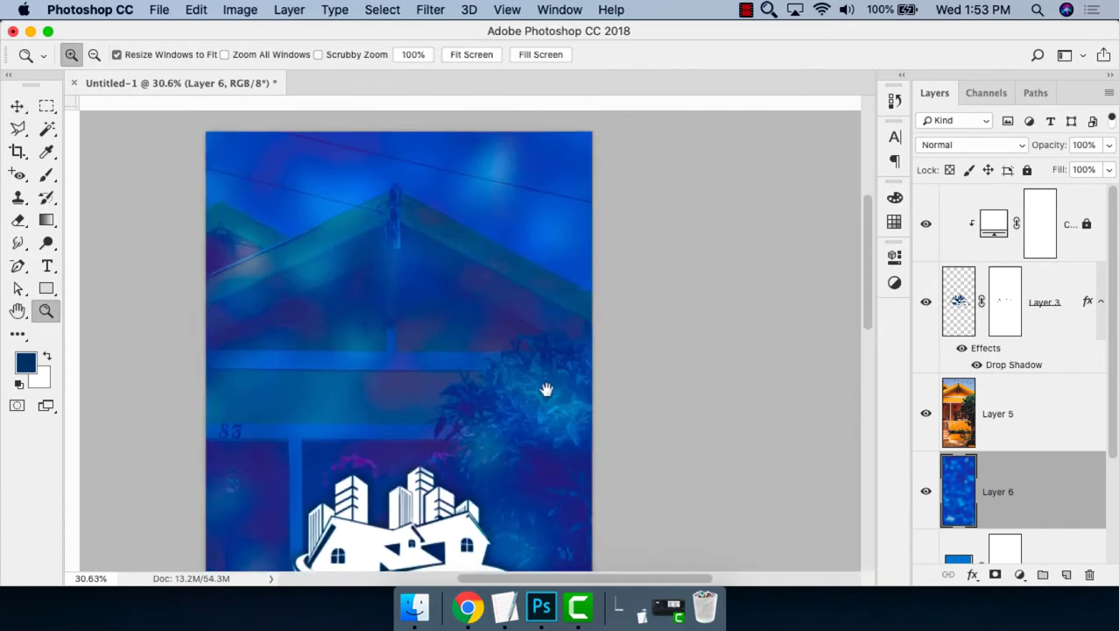
pyautogui.scroll(1, 545, 388)
pyautogui.hotkey('ctrl', 'r')
# Set the house photo layer (Layer 5) to 40% opacity, then hide it.
pyautogui.click(1030, 413)
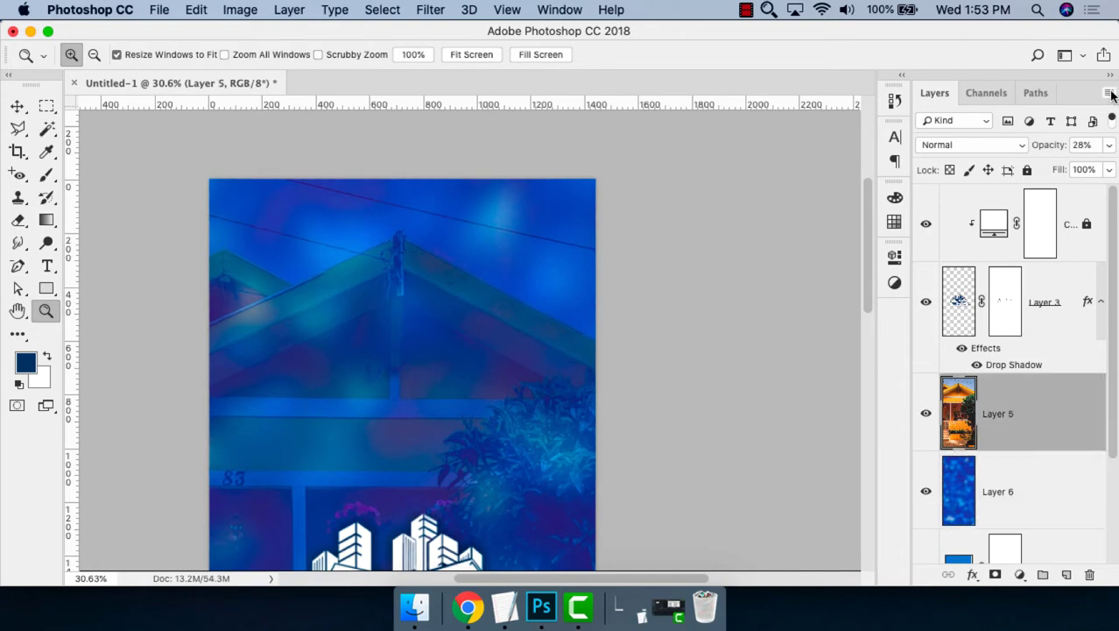
pyautogui.press('4')
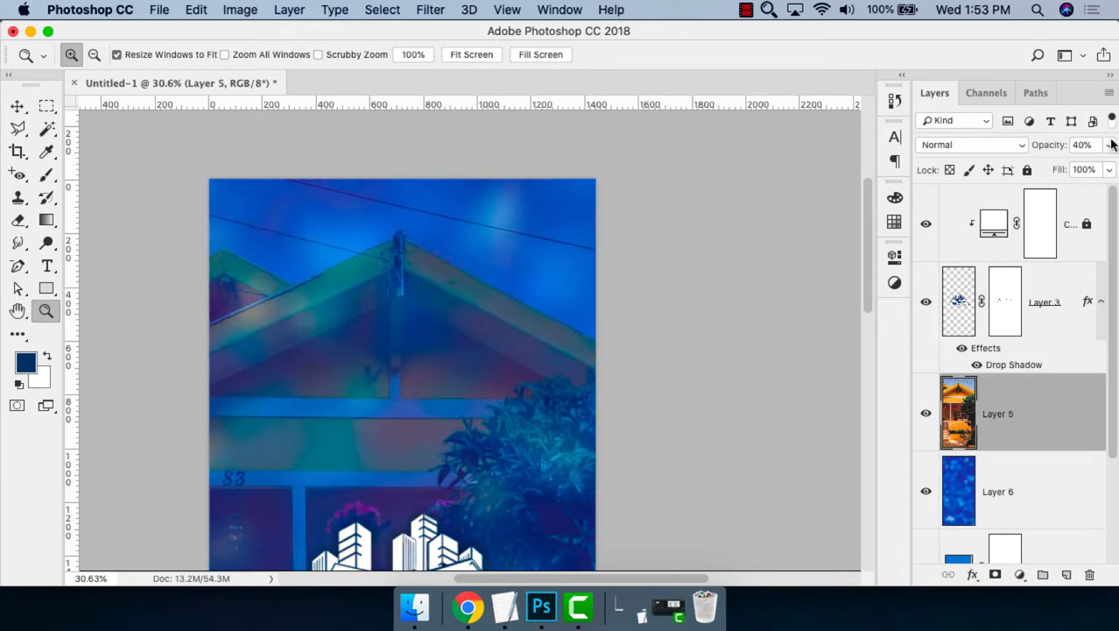
pyautogui.scroll(-1, 692, 365)
pyautogui.scroll(-3, 700, 240)
pyautogui.scroll(-1, 695, 211)
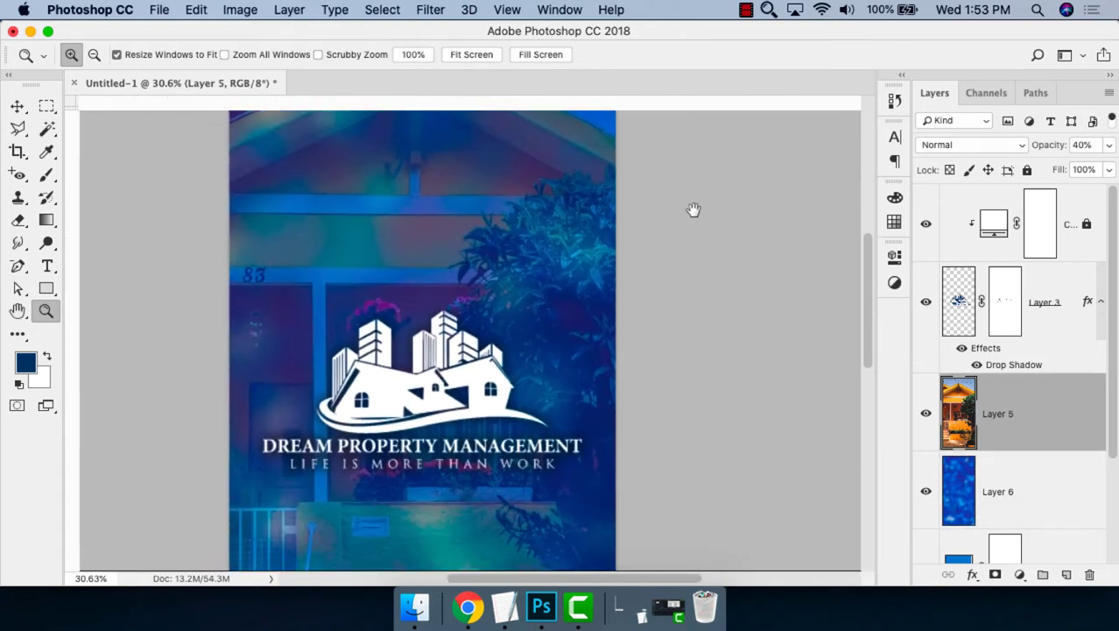
pyautogui.scroll(-4, 691, 202)
pyautogui.scroll(-1, 691, 203)
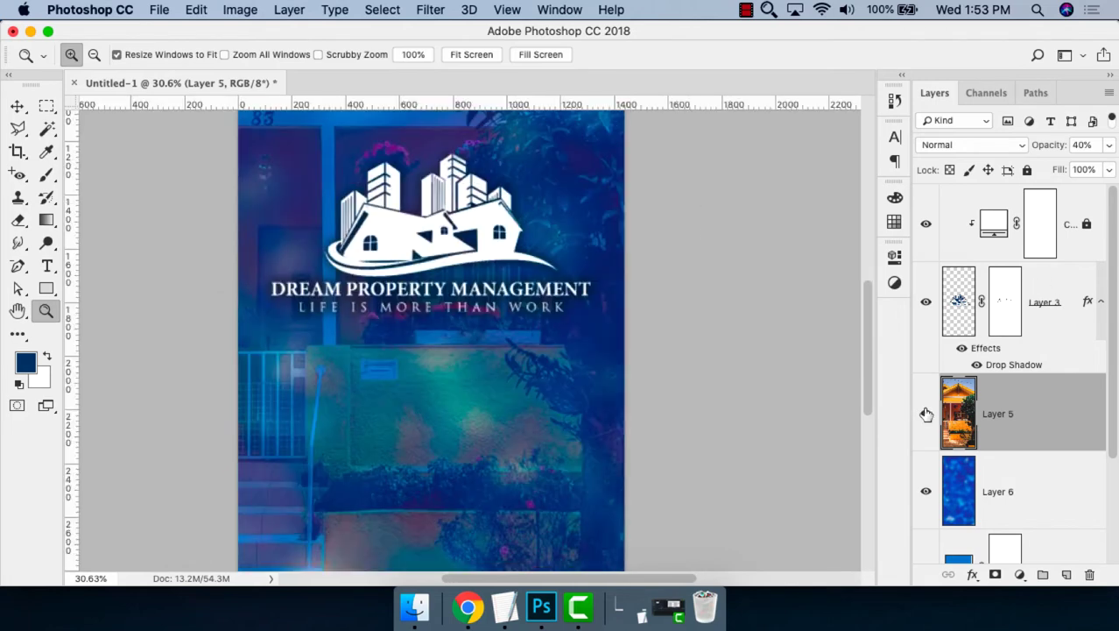
pyautogui.click(927, 413)
pyautogui.scroll(3, 824, 325)
pyautogui.moveTo(804, 381)
pyautogui.mouseDown()
pyautogui.moveTo(799, 470)
pyautogui.moveTo(775, 317)
pyautogui.mouseUp()
pyautogui.hotkey('ctrl', 'r')
pyautogui.scroll(-2, 737, 357)
pyautogui.scroll(-2, 752, 282)
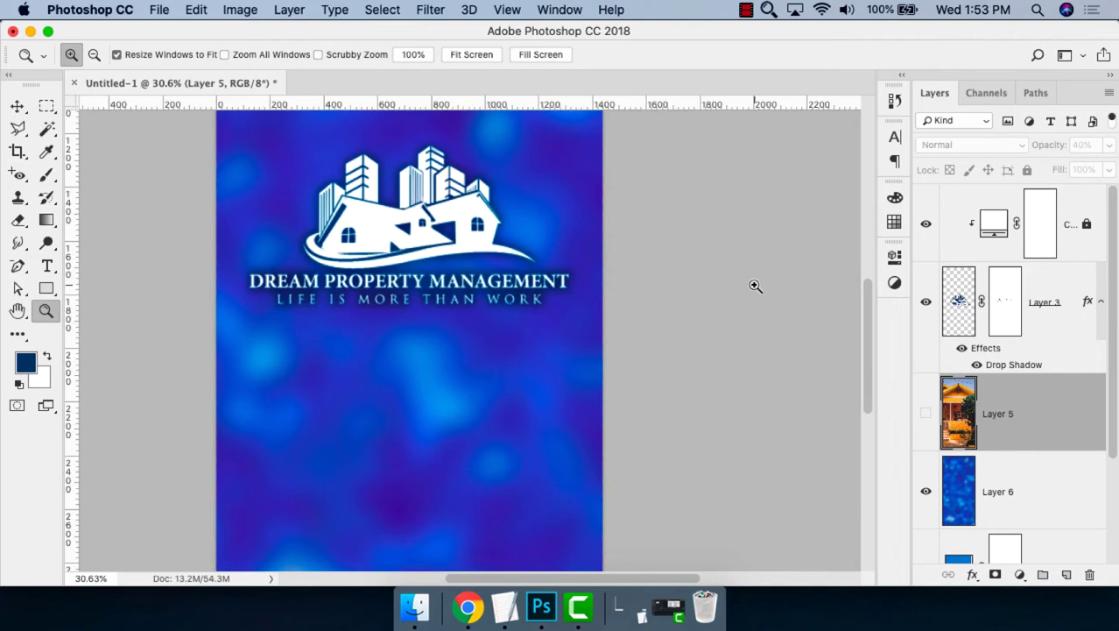
pyautogui.scroll(-2, 758, 292)
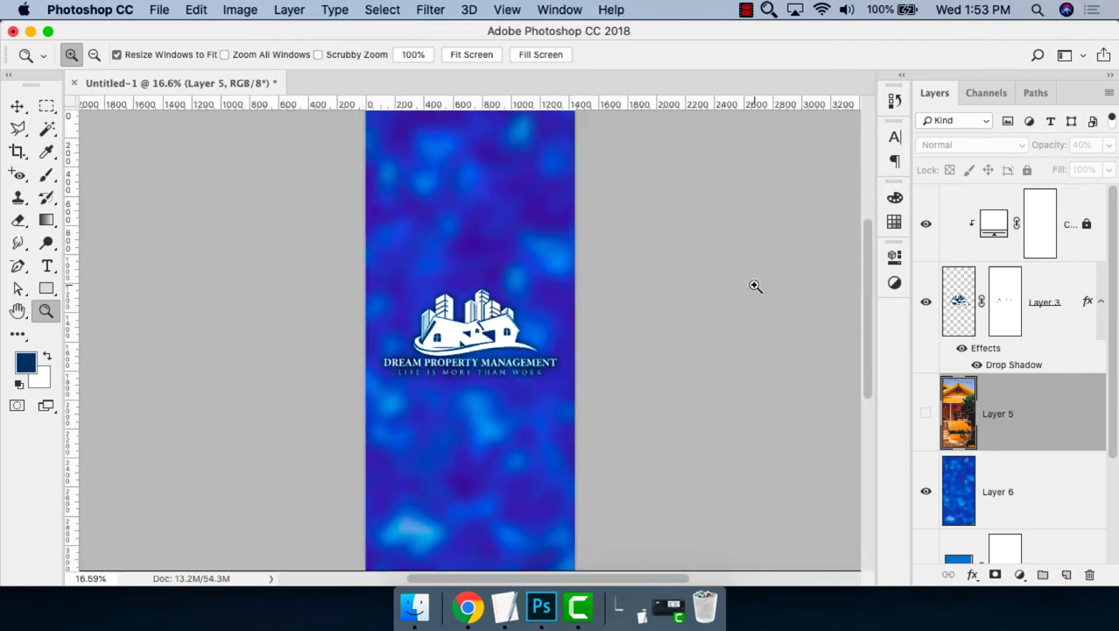
# Put the Color Fill 2 layer into a new group, Group 1.
pyautogui.press('v')
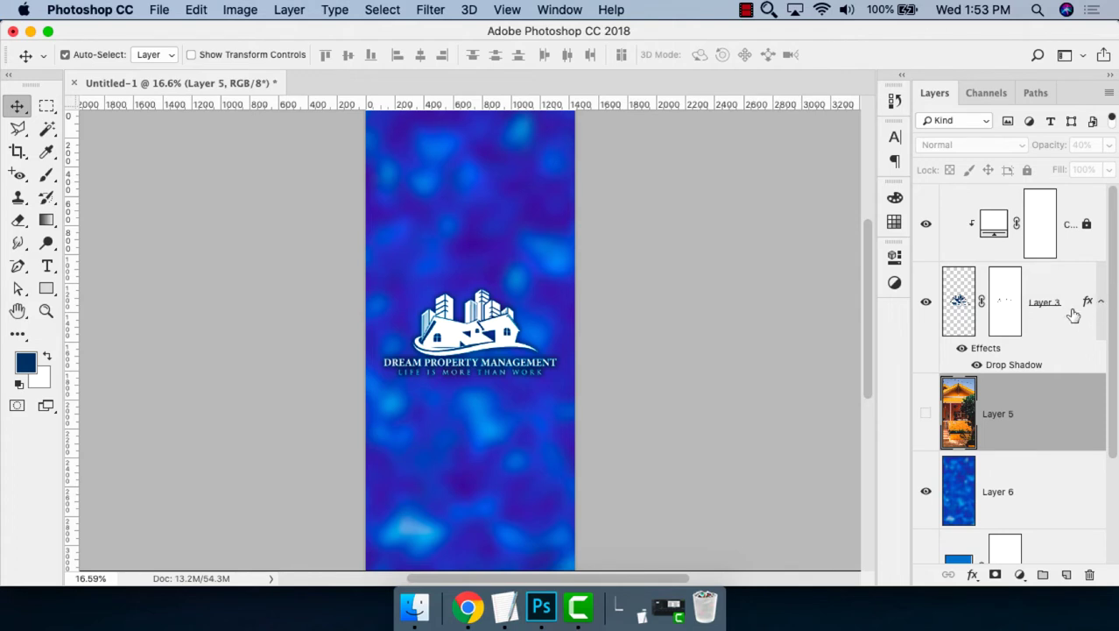
pyautogui.scroll(-3, 1065, 317)
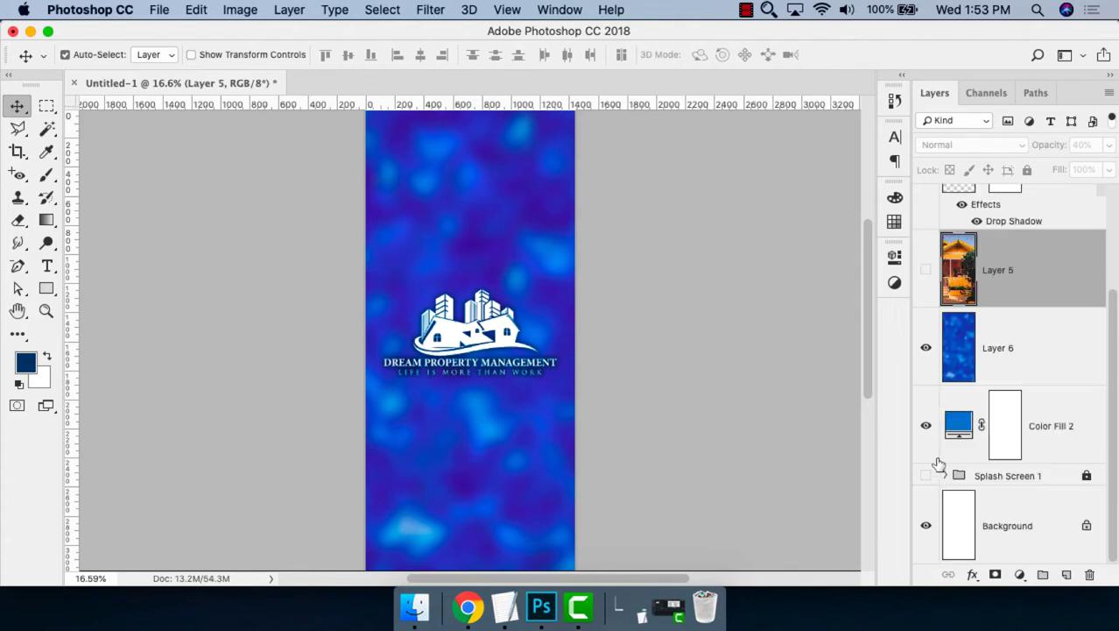
pyautogui.click(1068, 429)
pyautogui.scroll(3, 1073, 403)
pyautogui.press('super+g')
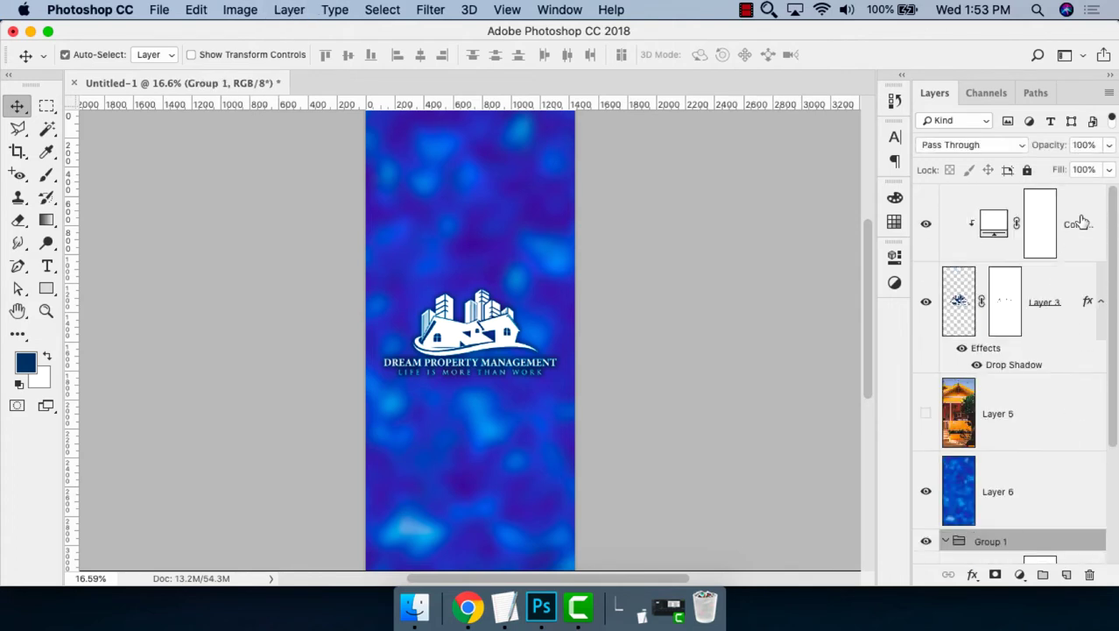
pyautogui.keyDown('shift'); pyautogui.click(1083, 219); pyautogui.keyUp('shift')
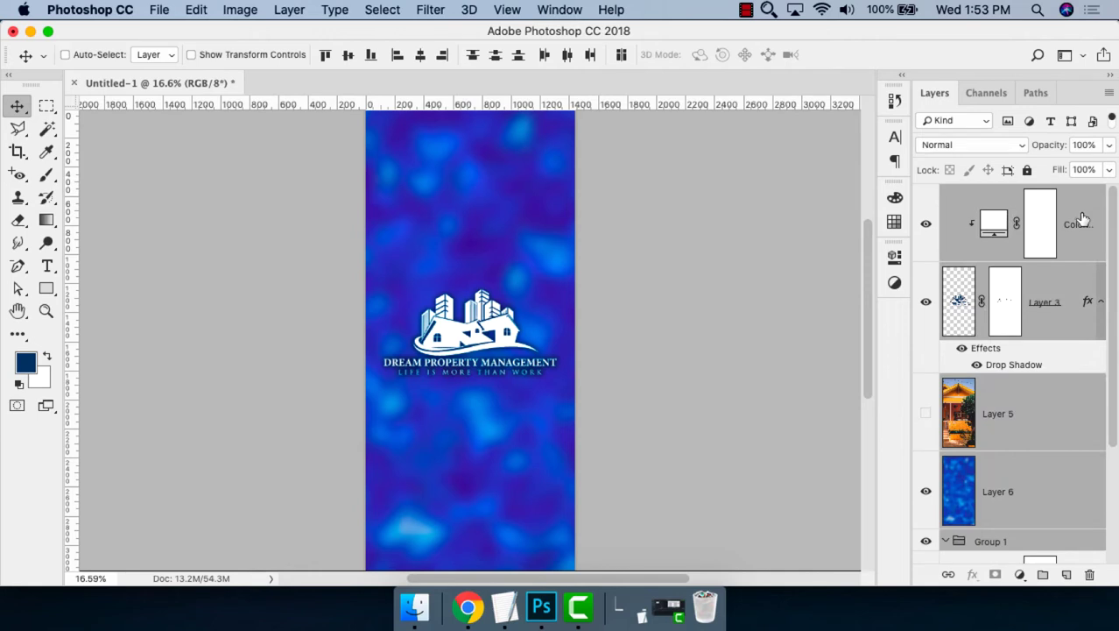
# Regroup the design layers into Group 1, hide it, and show Splash Screen 1 at 33.33%.
pyautogui.press('super+z')
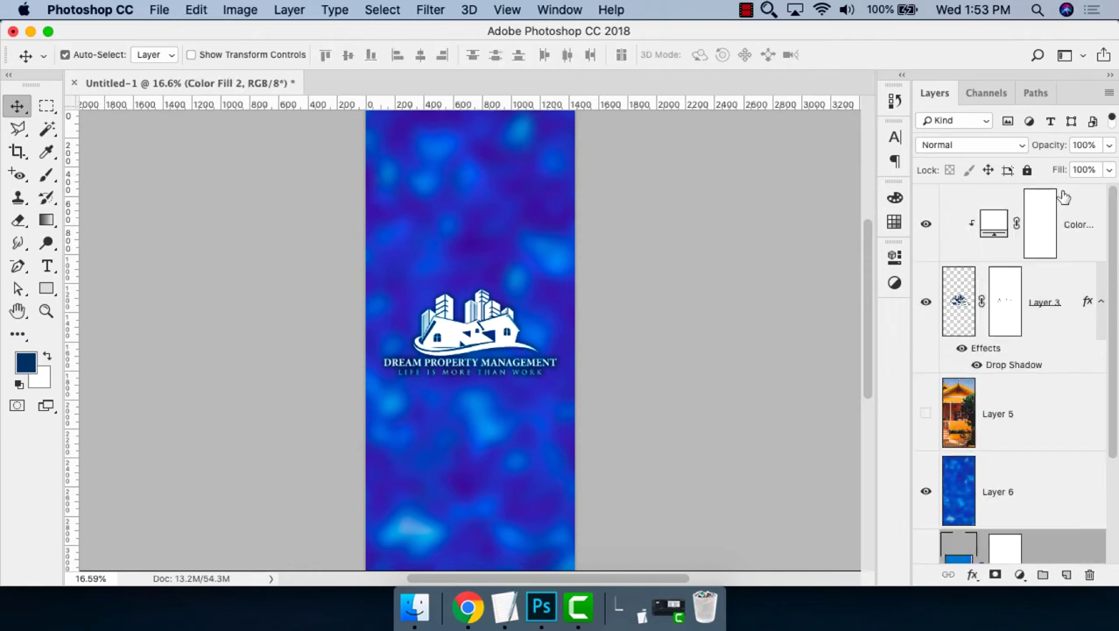
pyautogui.press('super+g')
pyautogui.moveTo(930, 196); pyautogui.dragTo(926, 228)
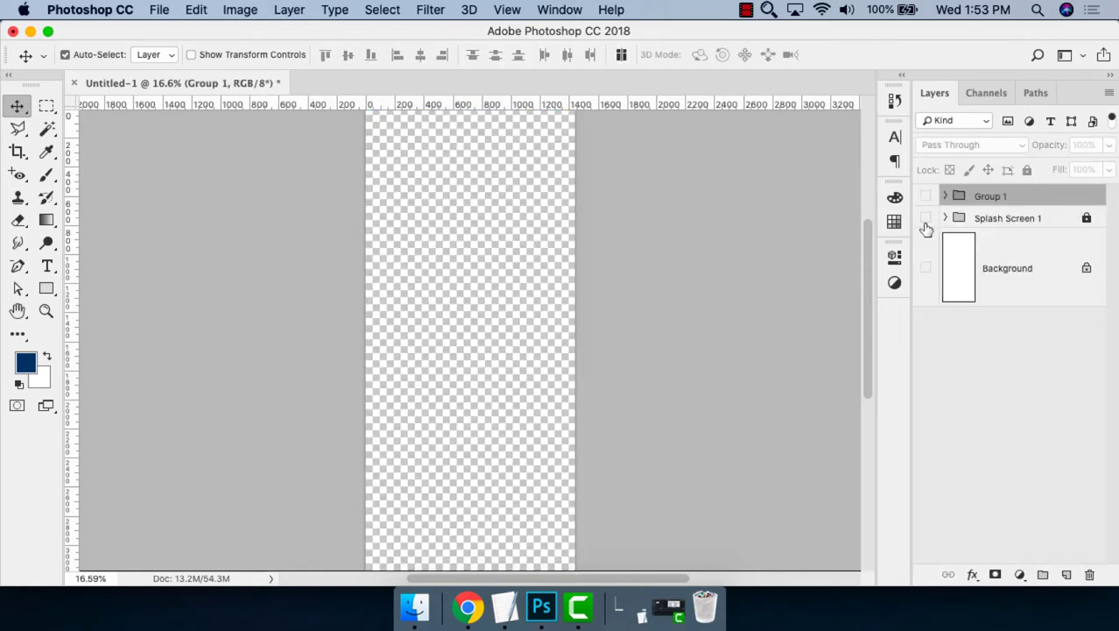
pyautogui.click(926, 220)
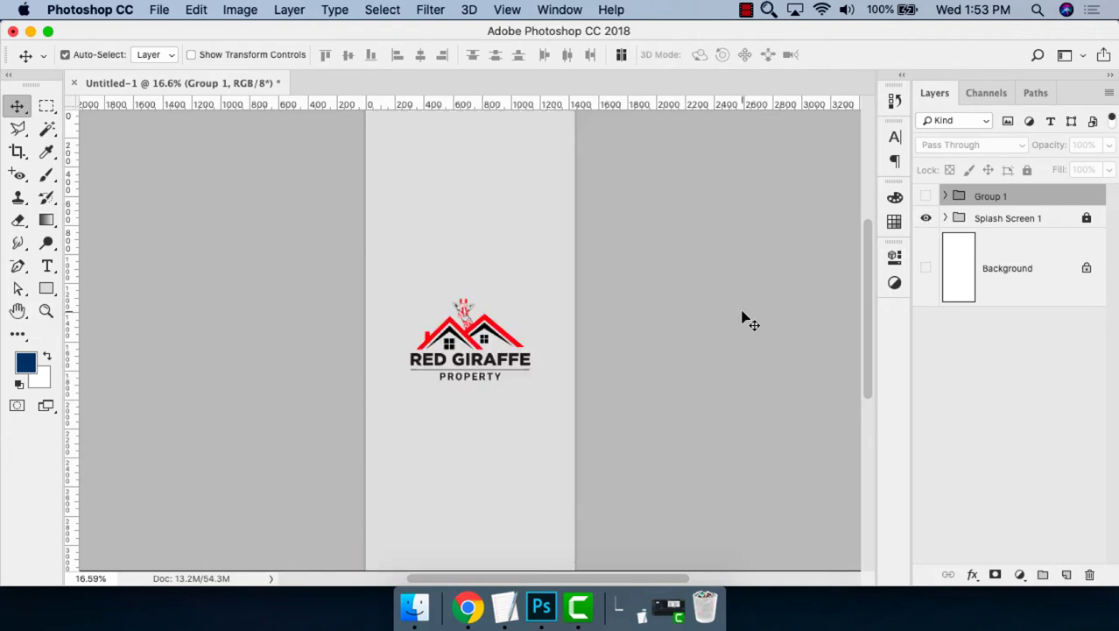
pyautogui.press('super+equal')
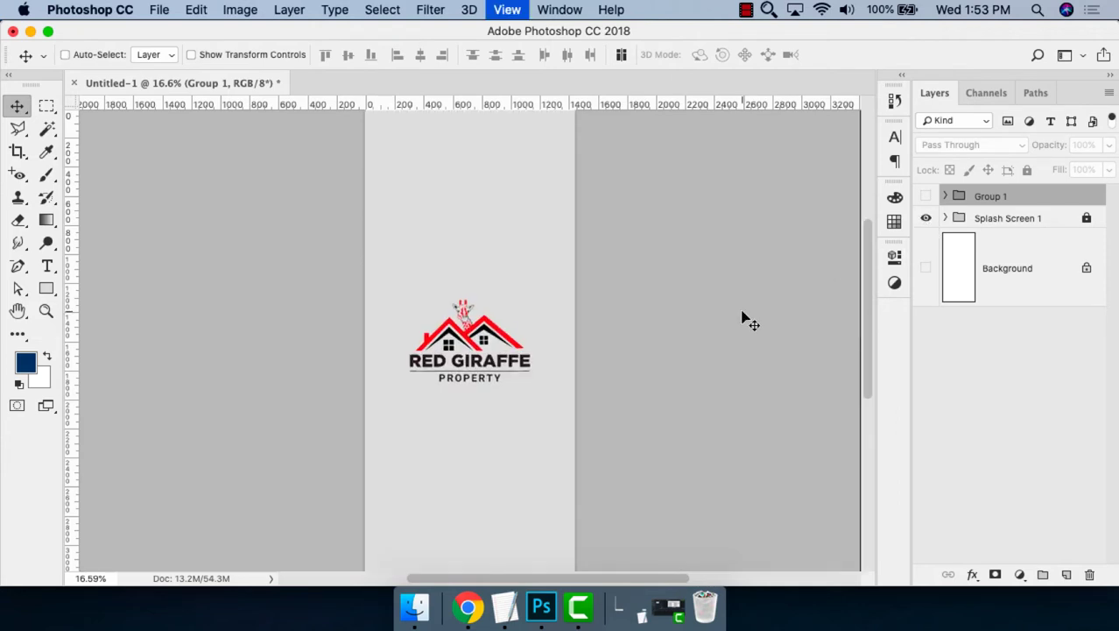
pyautogui.press('super+equal')
pyautogui.press('super+equal')
pyautogui.press('super+minus')
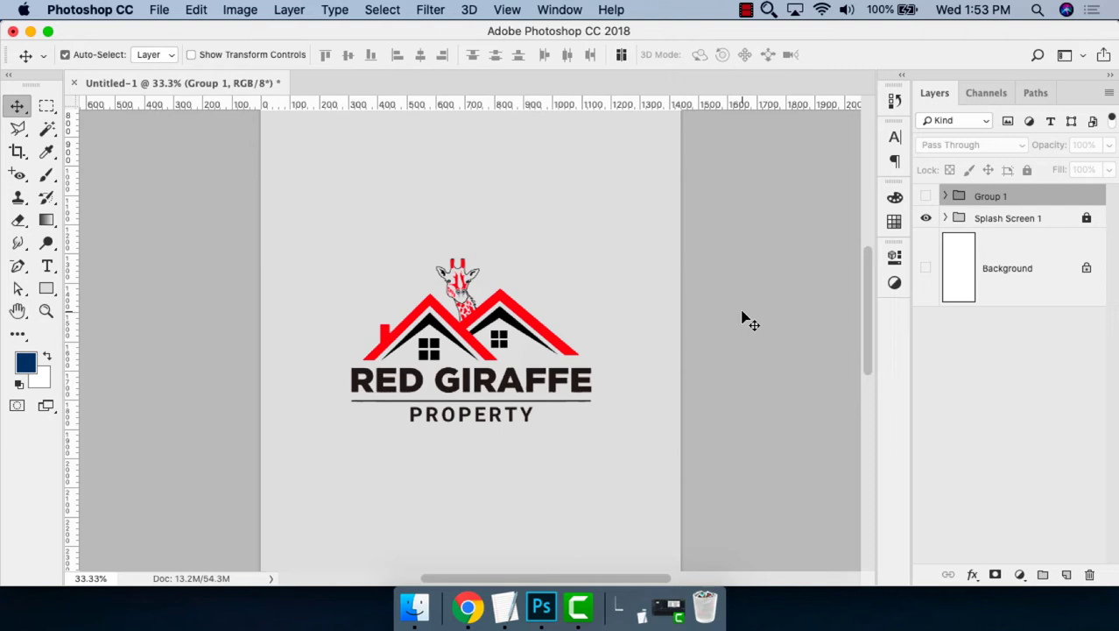
# Sample the roof's red for the Splash Screen 1 fill, then lighten it to pale pink #fcd9d9.
pyautogui.click(945, 219)
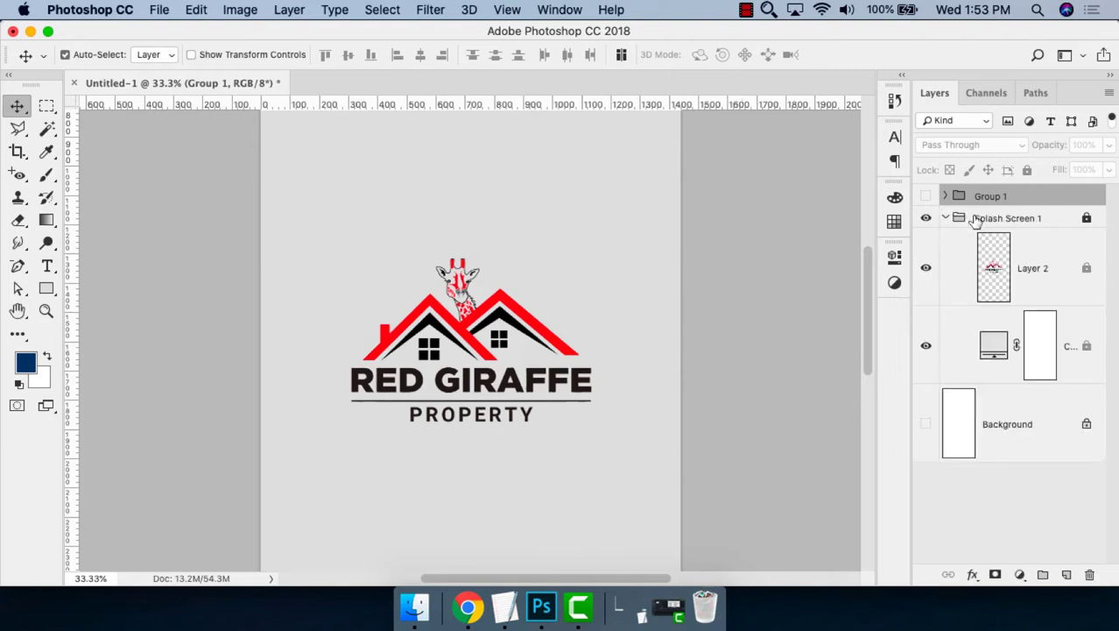
pyautogui.click(999, 219)
pyautogui.doubleClick(994, 347)
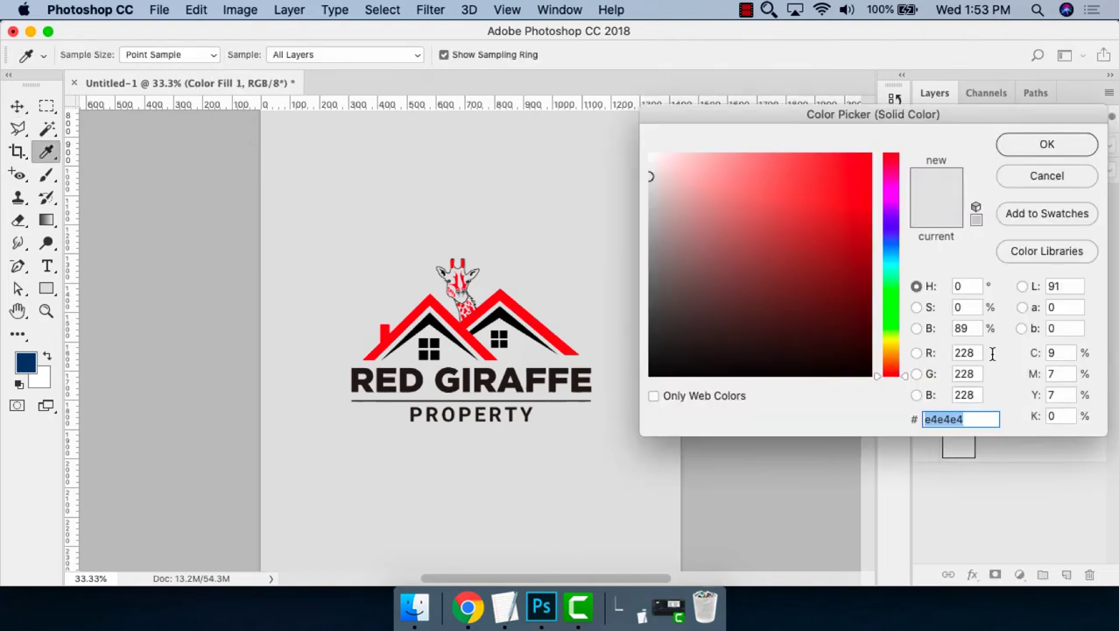
pyautogui.click(508, 297)
pyautogui.click(508, 296)
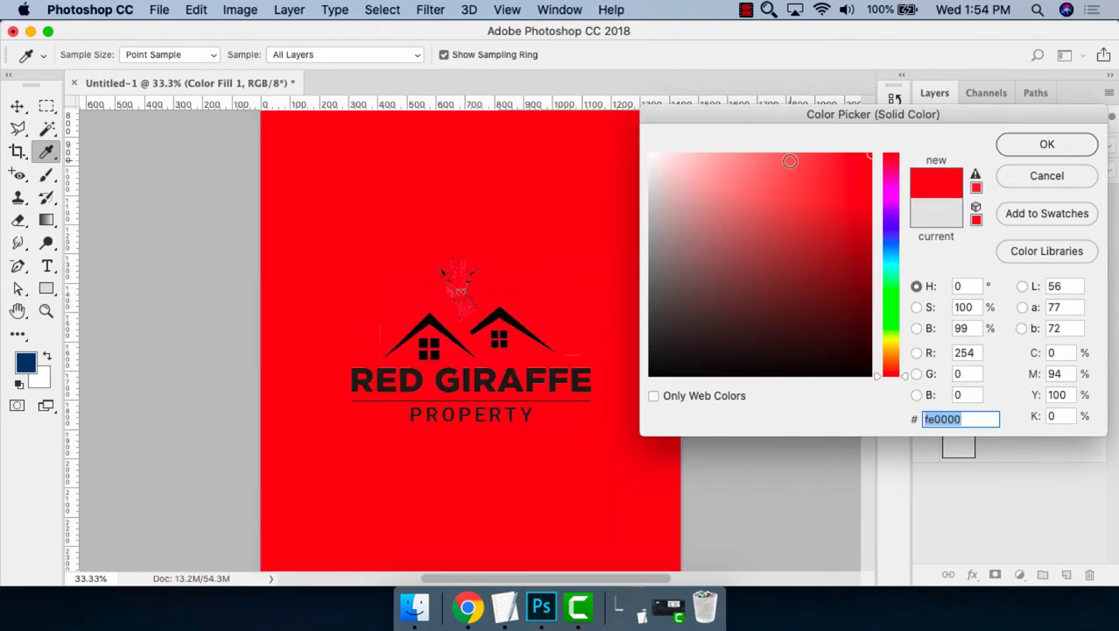
pyautogui.moveTo(790, 161); pyautogui.dragTo(679, 156)
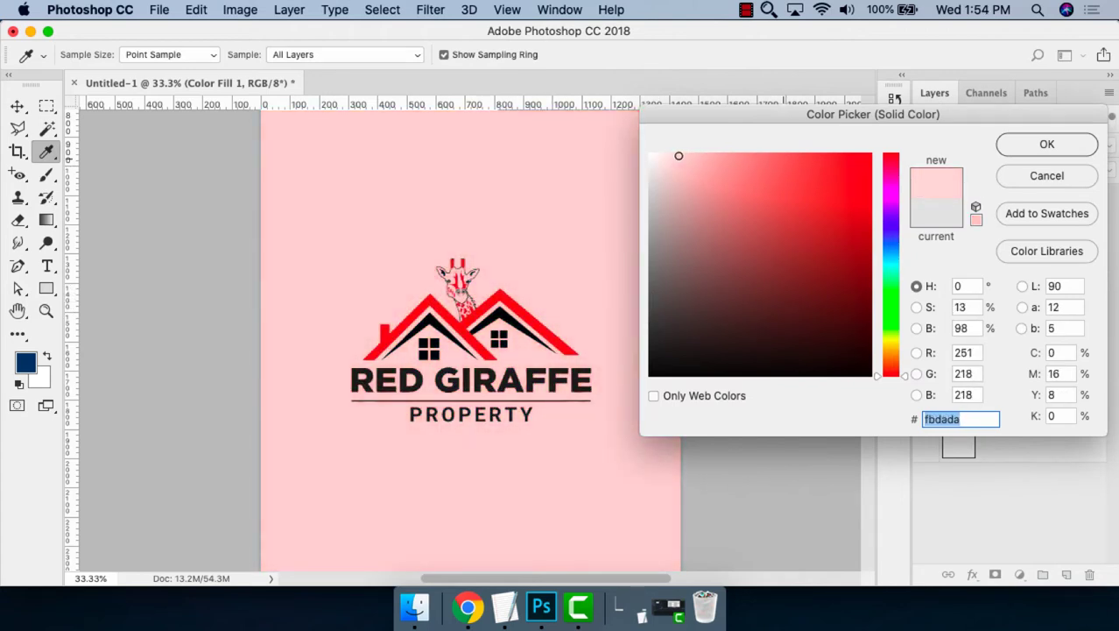
pyautogui.moveTo(679, 155); pyautogui.dragTo(680, 155)
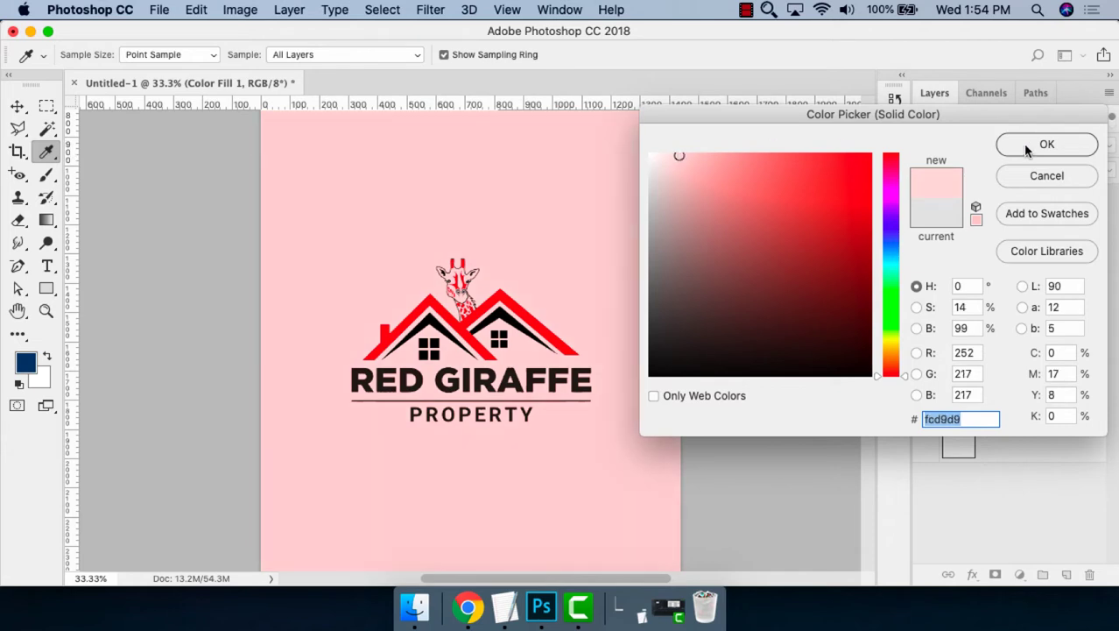
pyautogui.click(1077, 149)
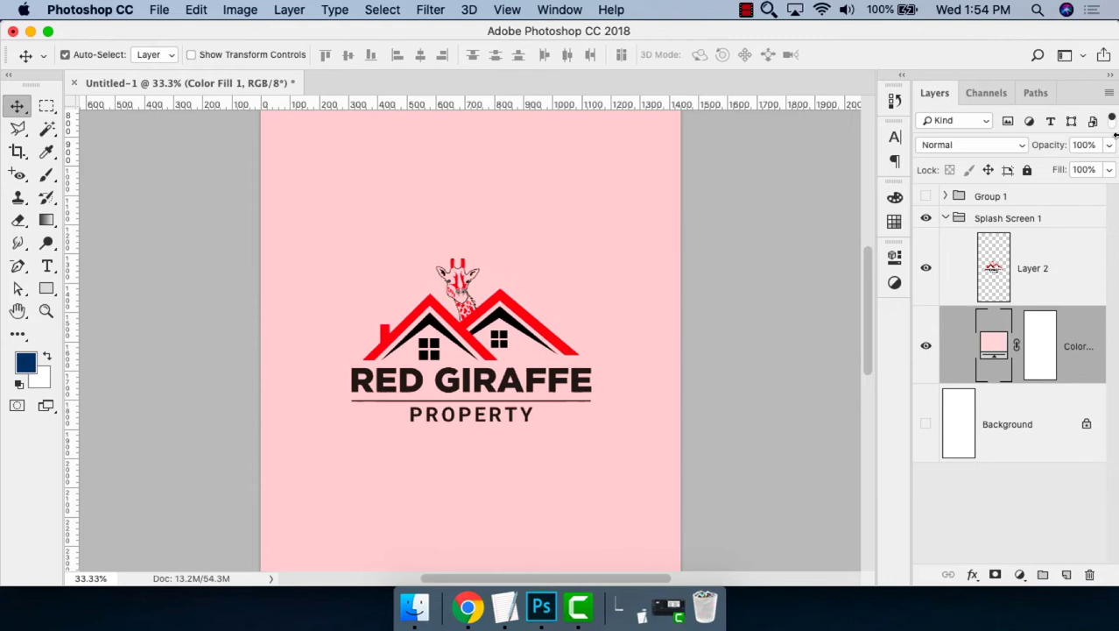
# Hide Splash Screen 1, show the blue Dream Property design, and select Group 1.
pyautogui.click(926, 218)
pyautogui.click(926, 196)
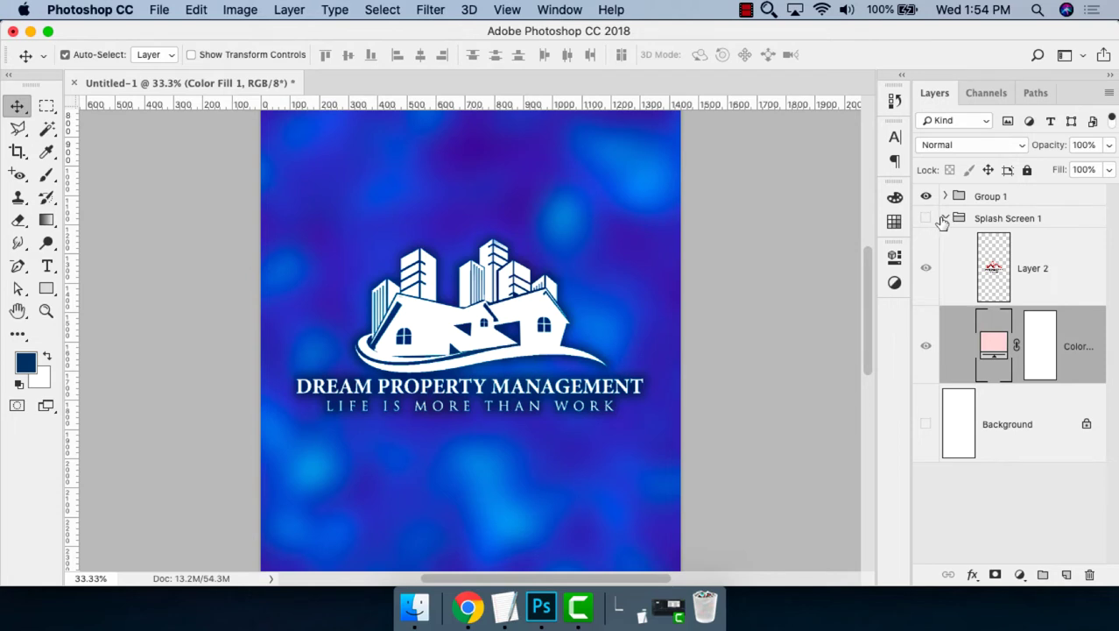
pyautogui.click(969, 204)
# Duplicate Group 1, hide the original, and hide the colour overlay clipped to the logo.
pyautogui.press('super+j')
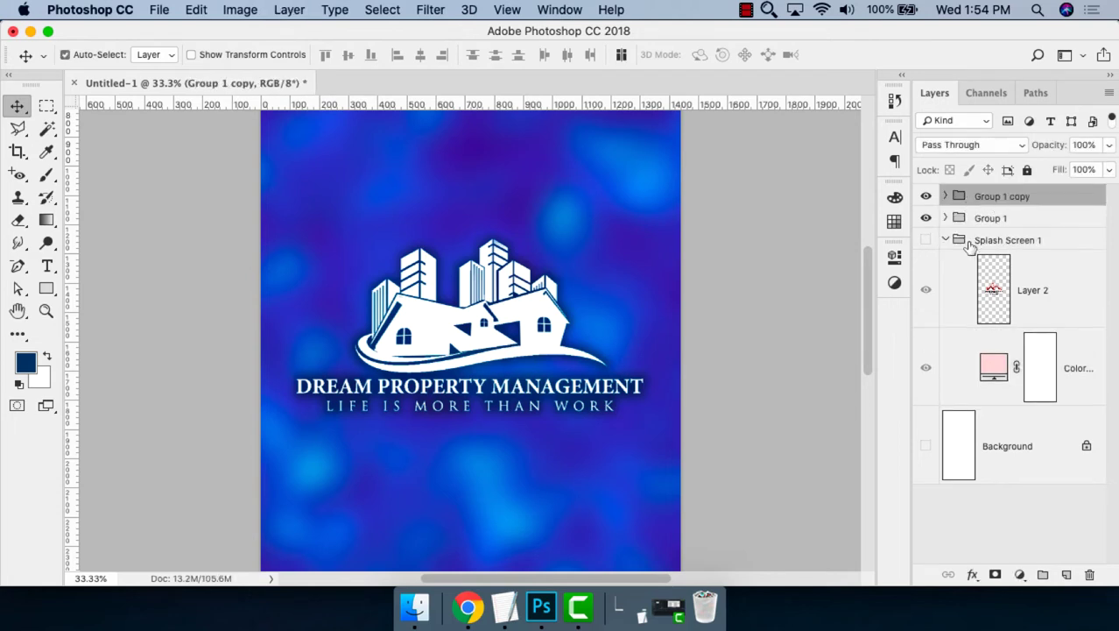
pyautogui.click(945, 240)
pyautogui.click(926, 218)
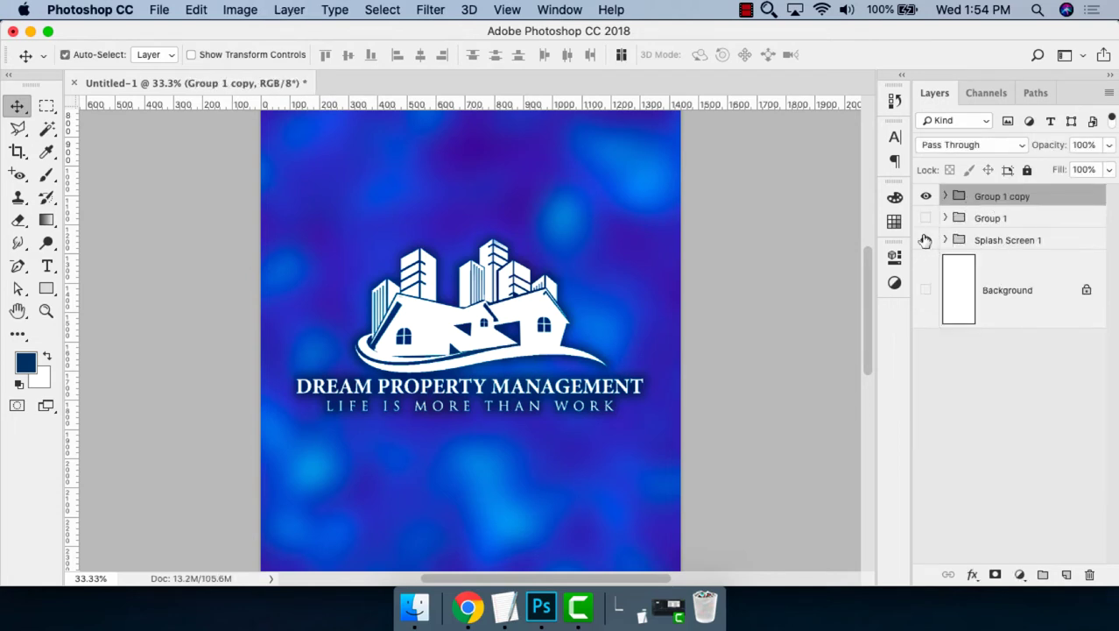
pyautogui.click(945, 196)
pyautogui.click(601, 303)
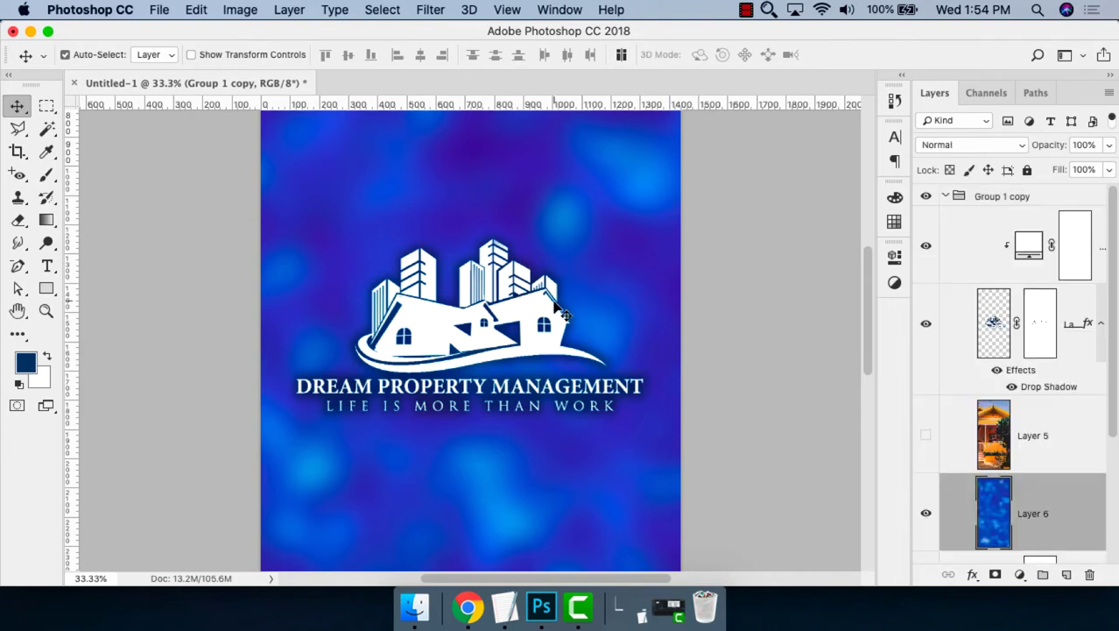
pyautogui.click(926, 249)
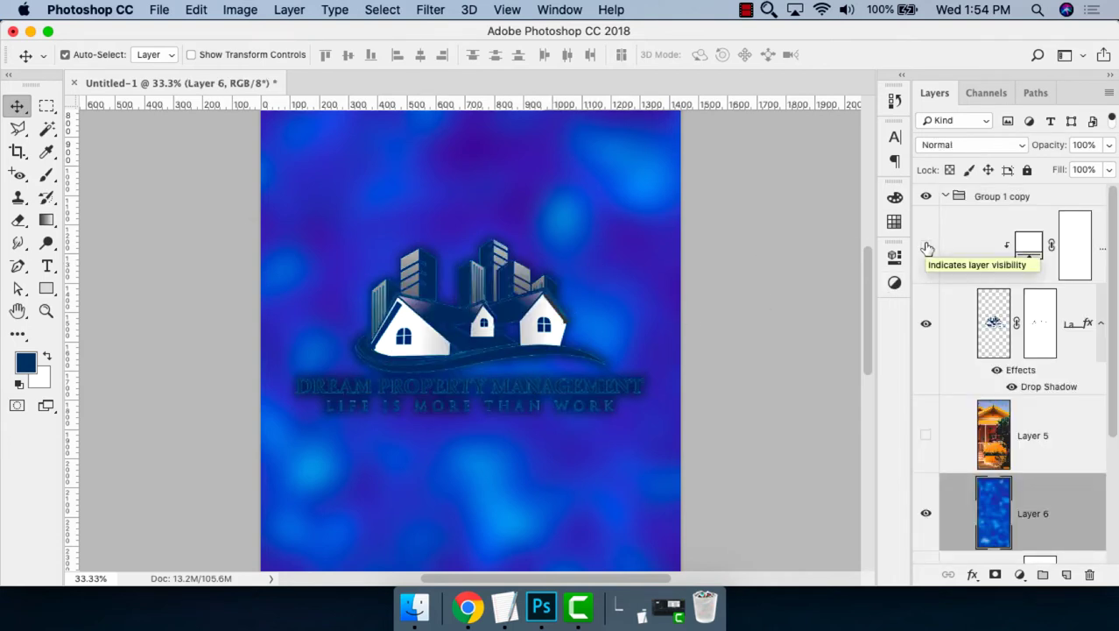
# Shrink the logo to about 914 × 453 px and centre it on the canvas.
pyautogui.press('super+minus')
pyautogui.keyDown('super'); pyautogui.click(523, 312); pyautogui.keyUp('super')
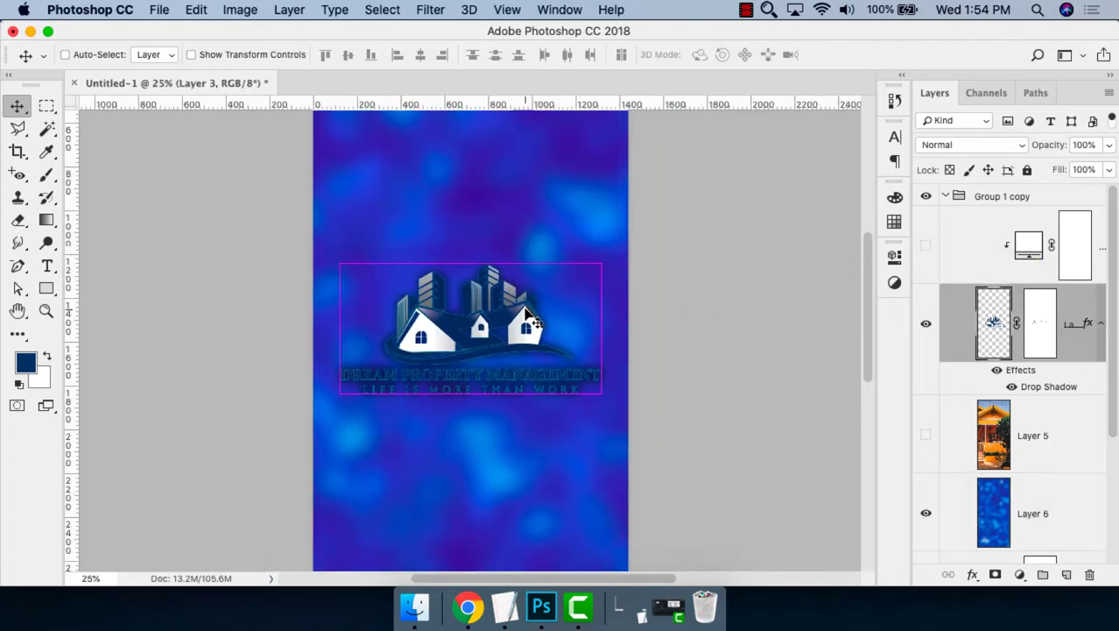
pyautogui.press('super+t')
pyautogui.moveTo(601, 262); pyautogui.dragTo(561, 267)
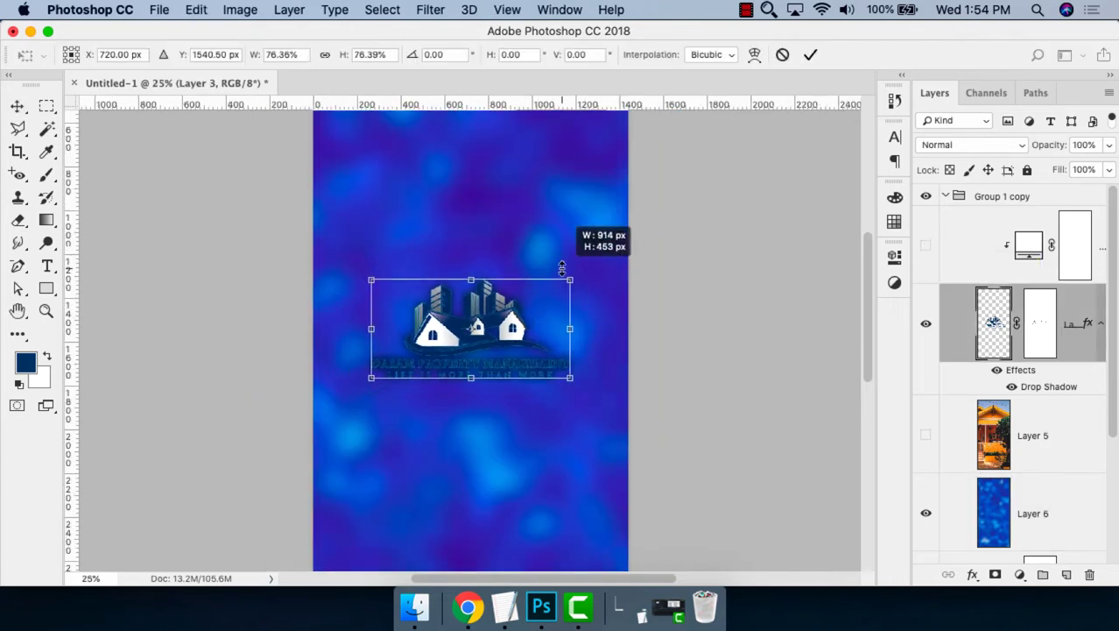
pyautogui.press('Return')
pyautogui.press('super+a')
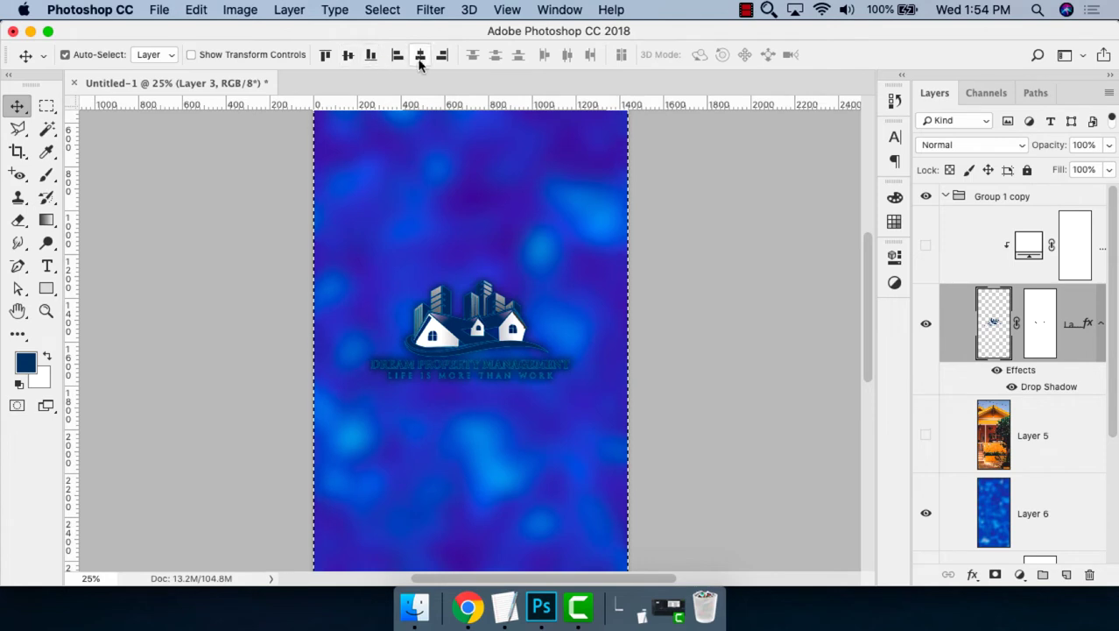
pyautogui.press('super+d')
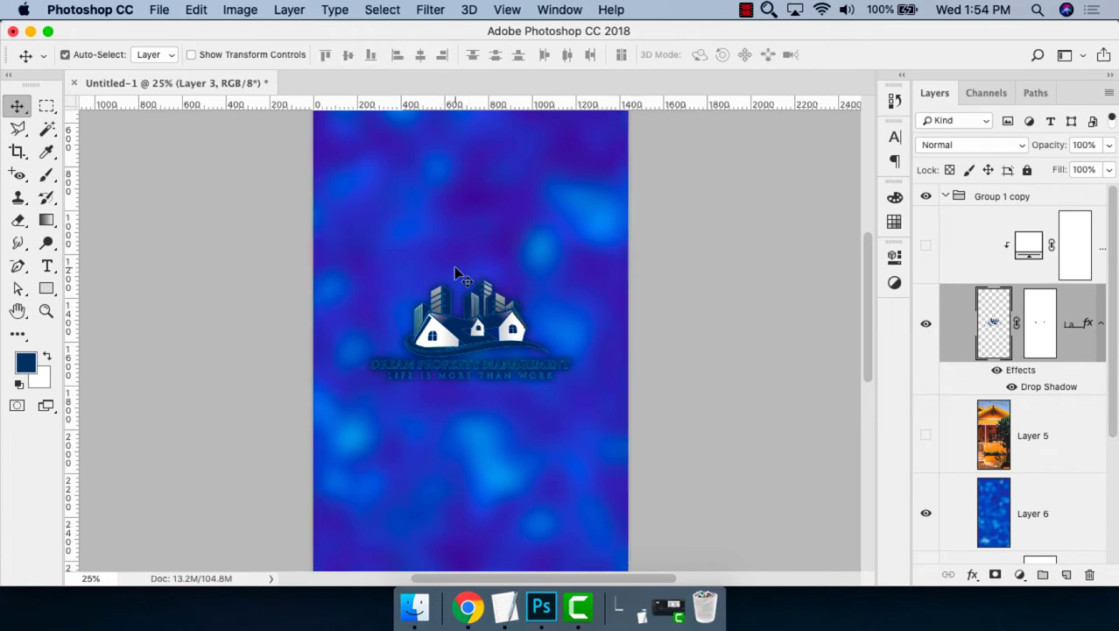
pyautogui.rightClick(47, 288)
# Draw a 1119 px circle, move it beneath the logo, fill it white, and centre it.
pyautogui.click(132, 318)
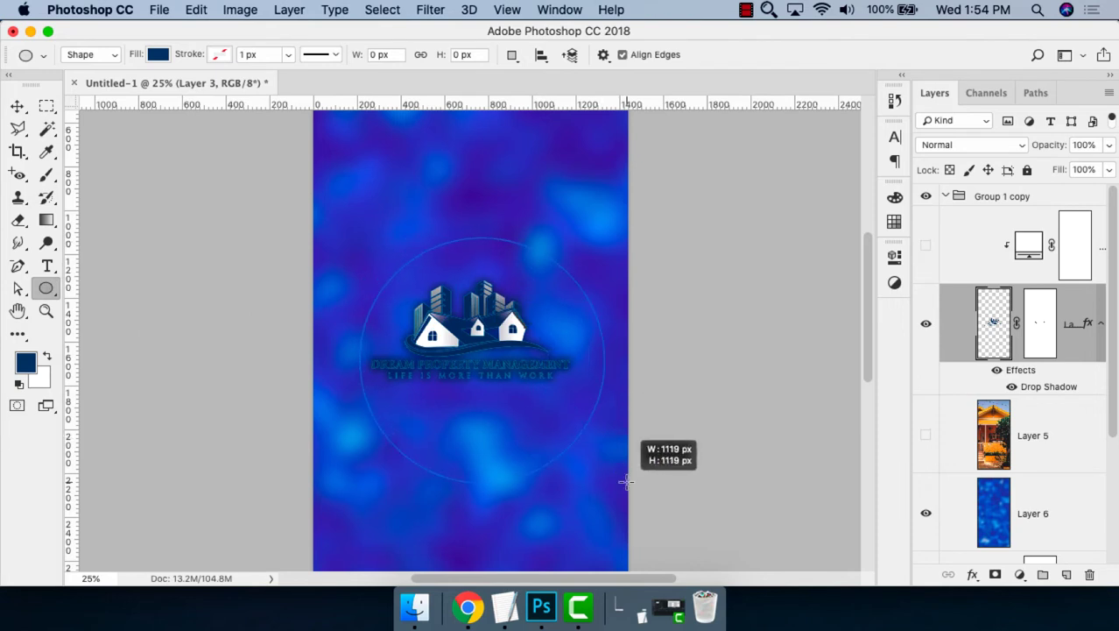
pyautogui.moveTo(352, 233); pyautogui.dragTo(624, 478)
pyautogui.press('v')
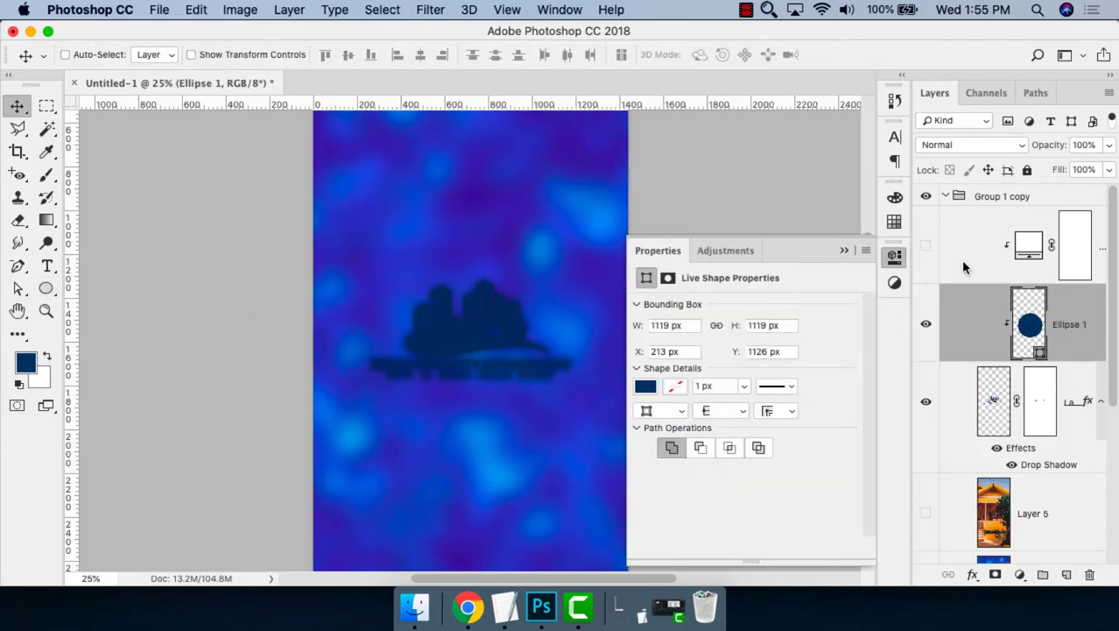
pyautogui.click(1084, 325)
pyautogui.hotkey('ctrl', '[')
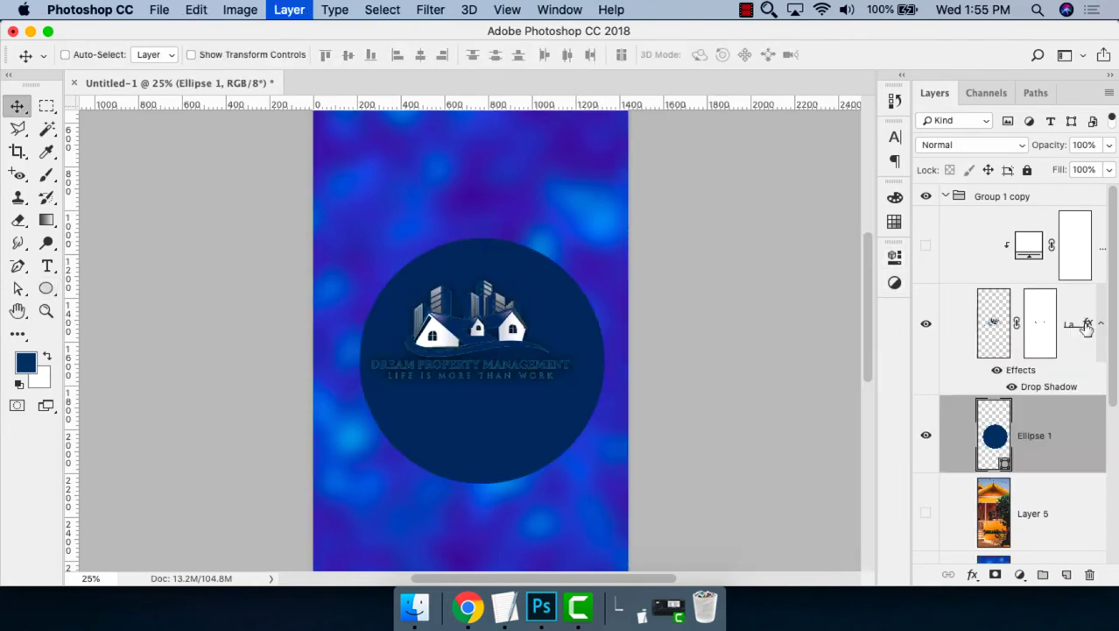
pyautogui.hotkey('ctrl', 'BackSpace')
pyautogui.hotkey('ctrl', 'a')
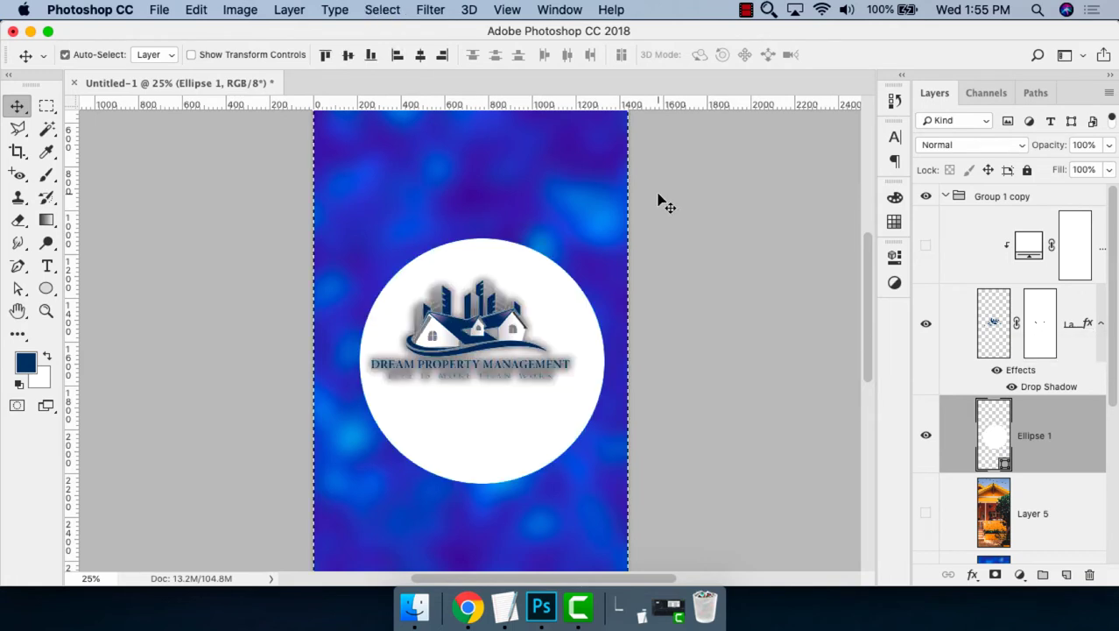
pyautogui.click(421, 55)
pyautogui.click(348, 54)
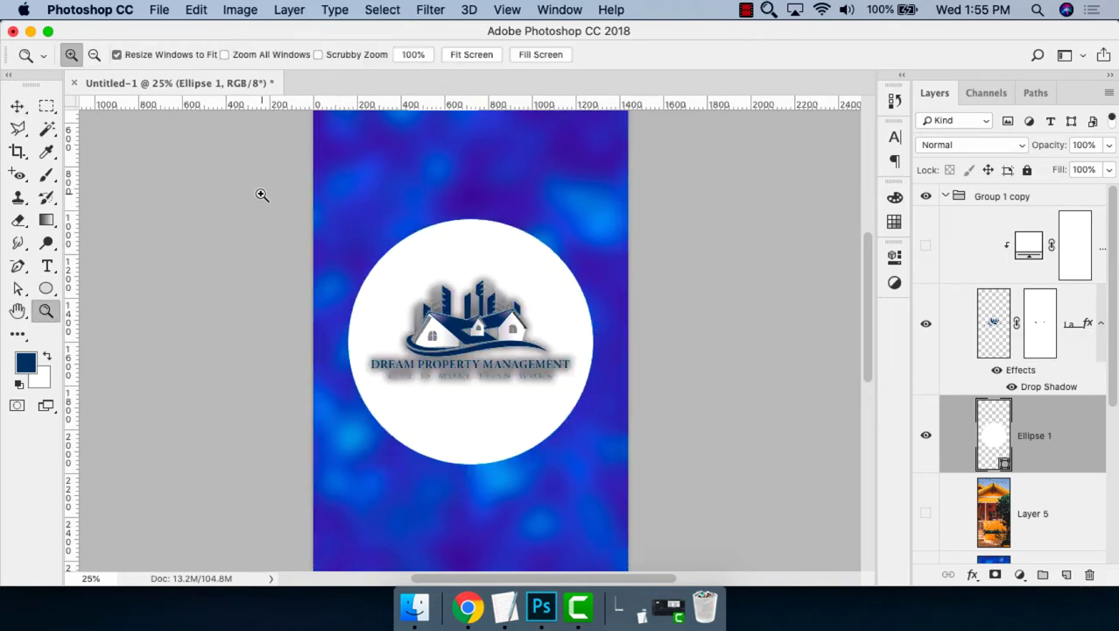
# Zoom in on the circle, turn off the logo's drop shadow, and select the old logo layer.
pyautogui.moveTo(435, 336); pyautogui.dragTo(565, 328)
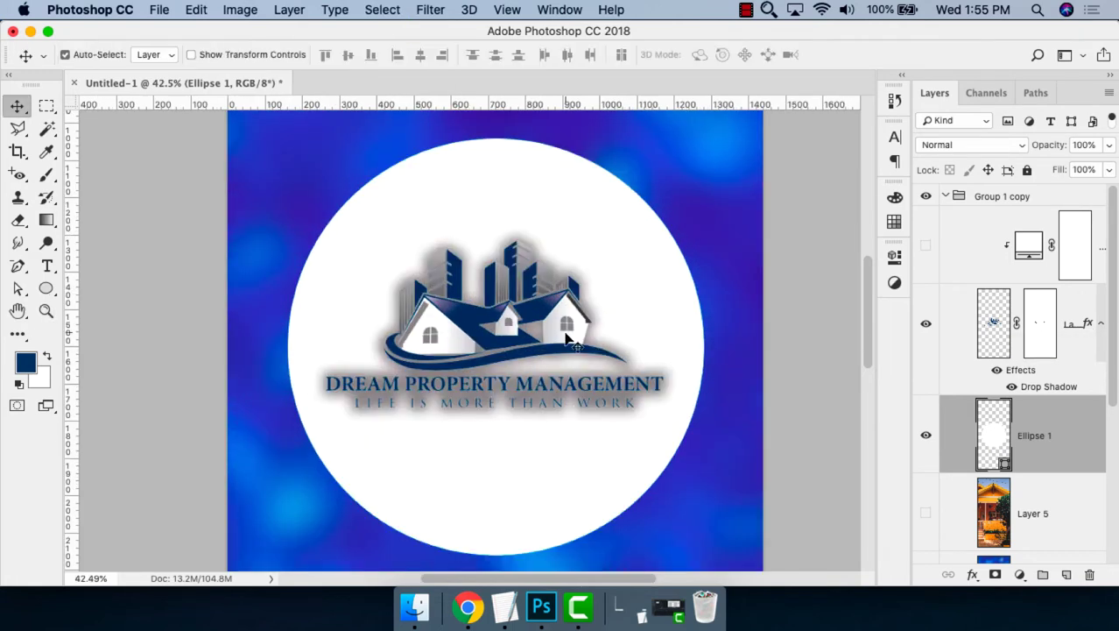
pyautogui.click(997, 370)
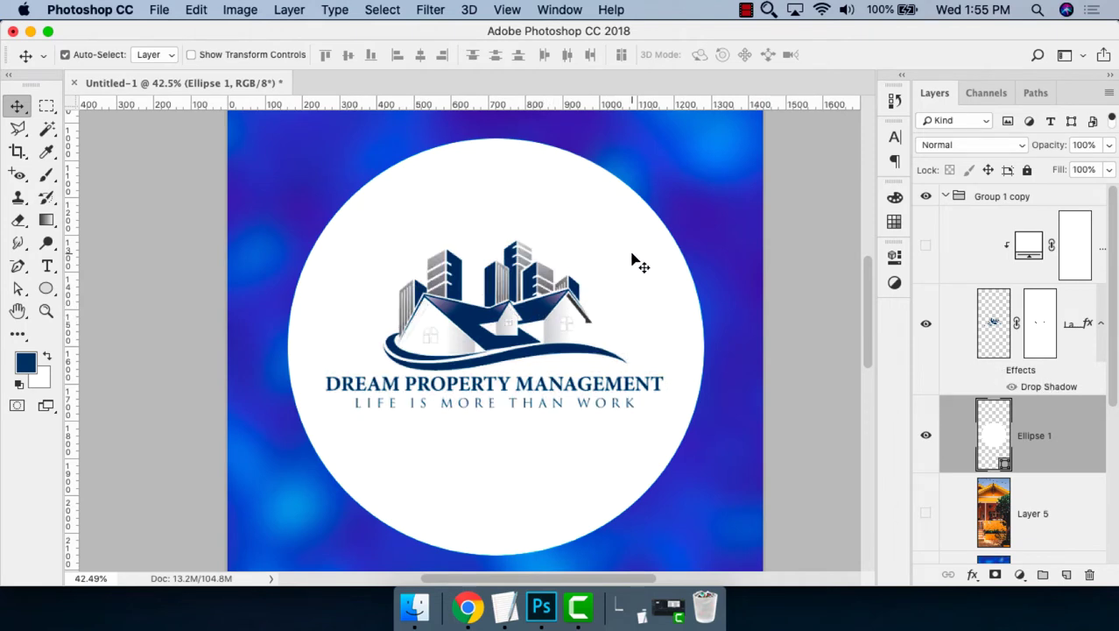
pyautogui.moveTo(635, 257); pyautogui.dragTo(635, 247)
pyautogui.click(487, 324)
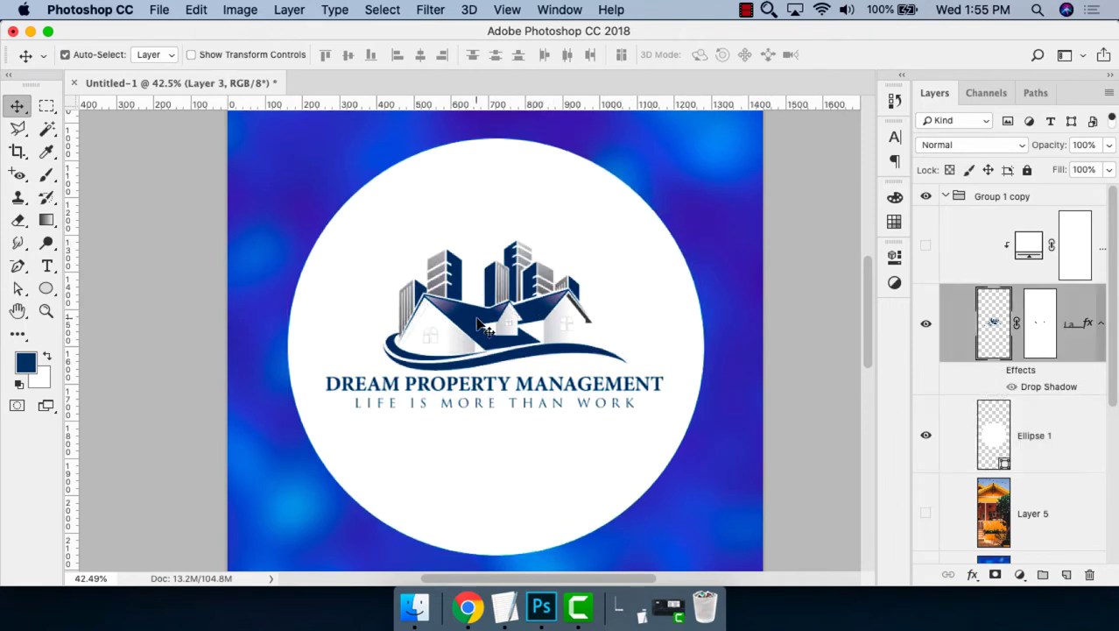
pyautogui.scroll(-5, 1014, 399)
# Delete the old Dream Property logo and move a Layer 2 copy into Group 1 copy.
pyautogui.press('BackSpace')
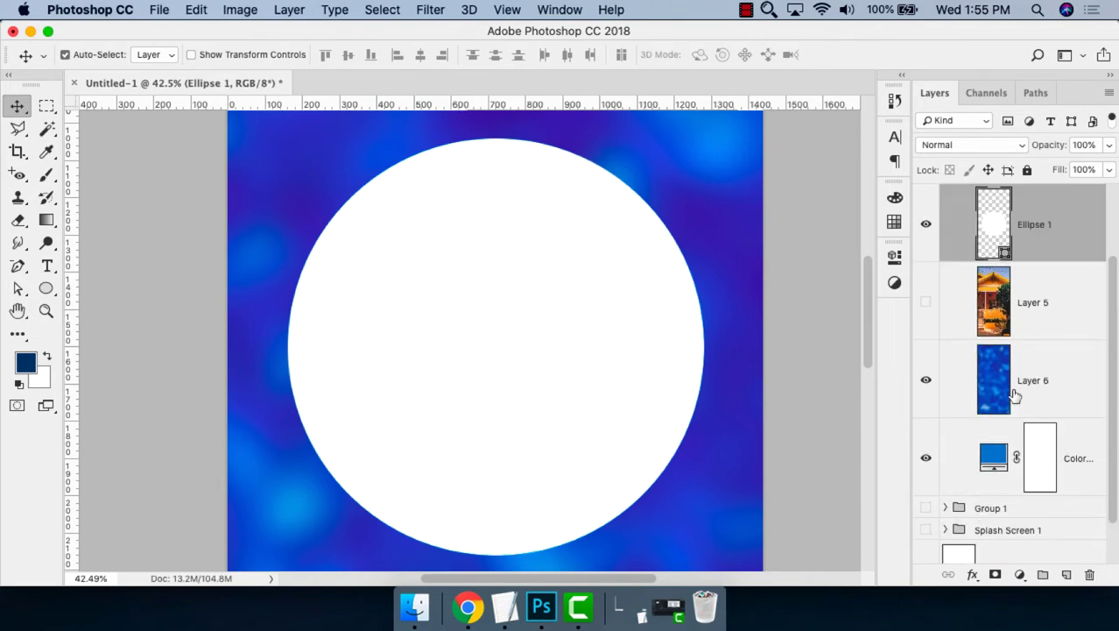
pyautogui.scroll(-2, 1016, 403)
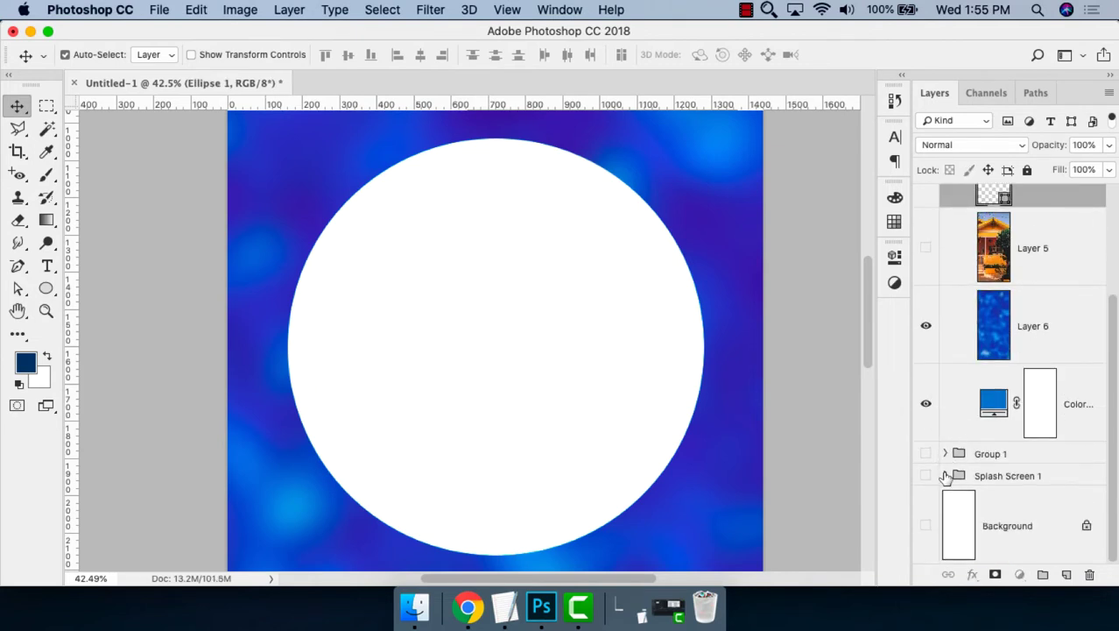
pyautogui.click(945, 476)
pyautogui.click(1030, 366)
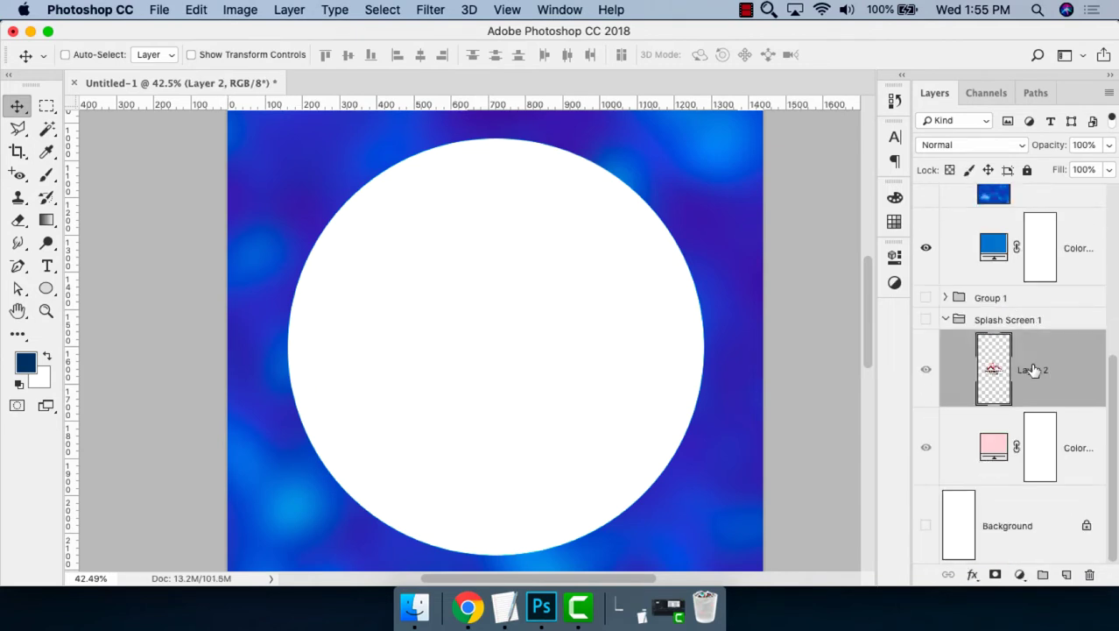
pyautogui.press('super')
pyautogui.hotkey('ctrl', 'j')
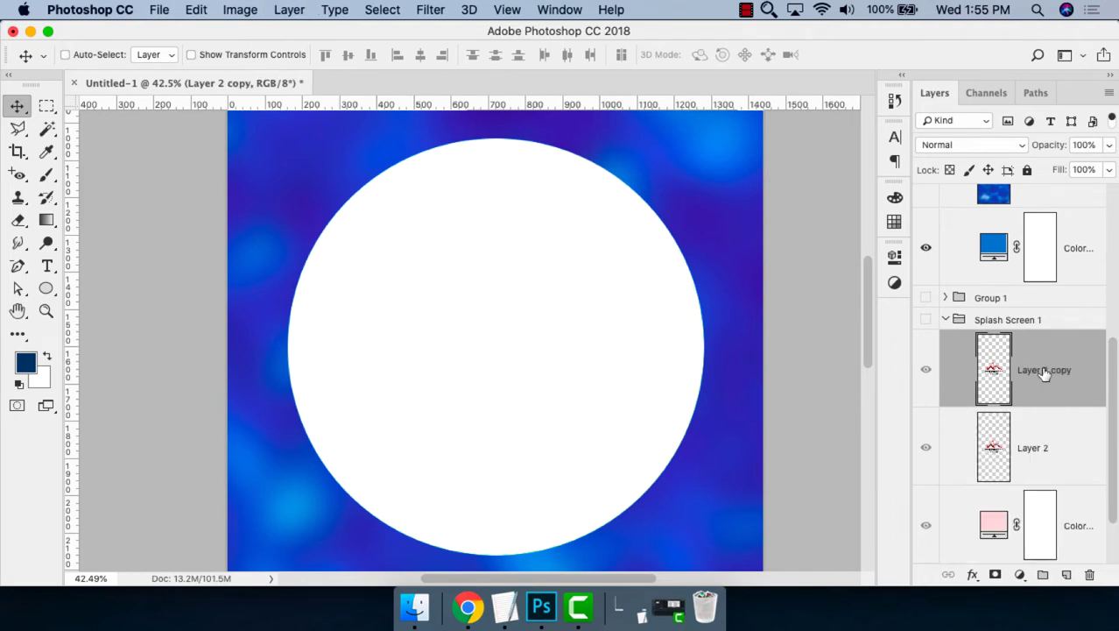
pyautogui.hotkey('ctrl', ']')
pyautogui.hotkey('ctrl', ']')
pyautogui.hotkey('ctrl', ']')
pyautogui.press('super')
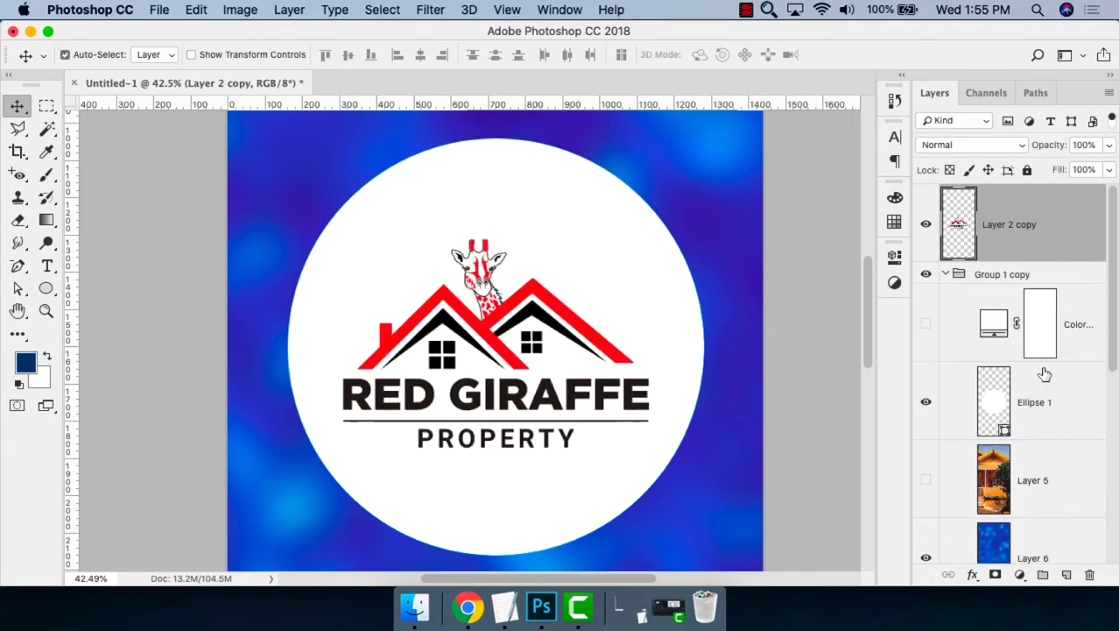
pyautogui.moveTo(1031, 226)
pyautogui.mouseDown()
pyautogui.moveTo(1032, 323)
pyautogui.moveTo(1073, 249)
pyautogui.mouseUp()
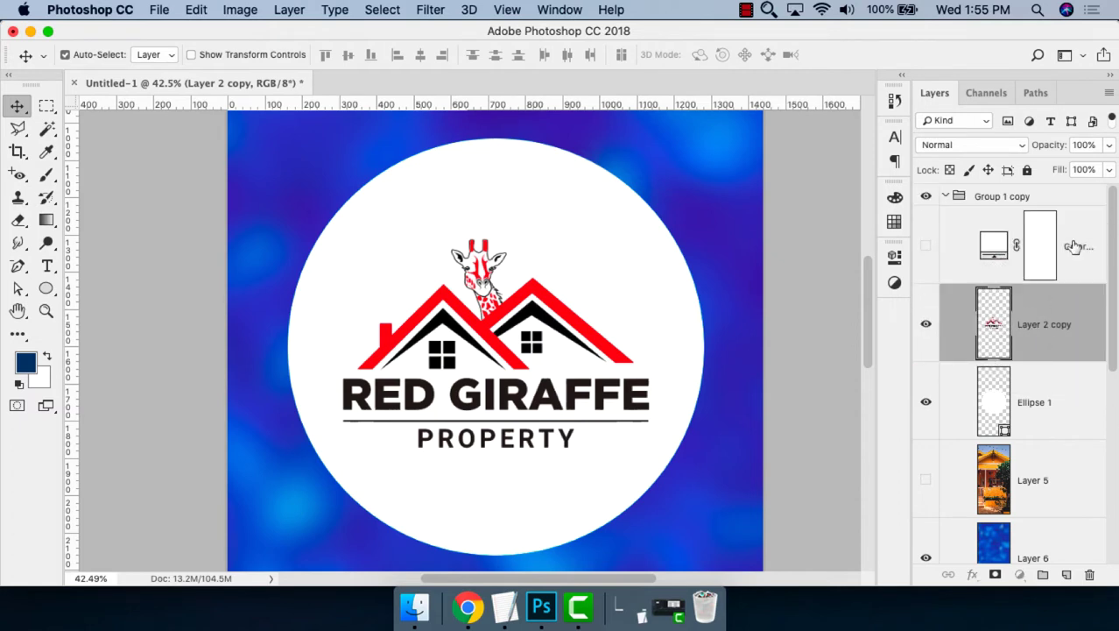
# Drop the logo copy above the white circle, select both, and zoom in around it.
pyautogui.click(1075, 245)
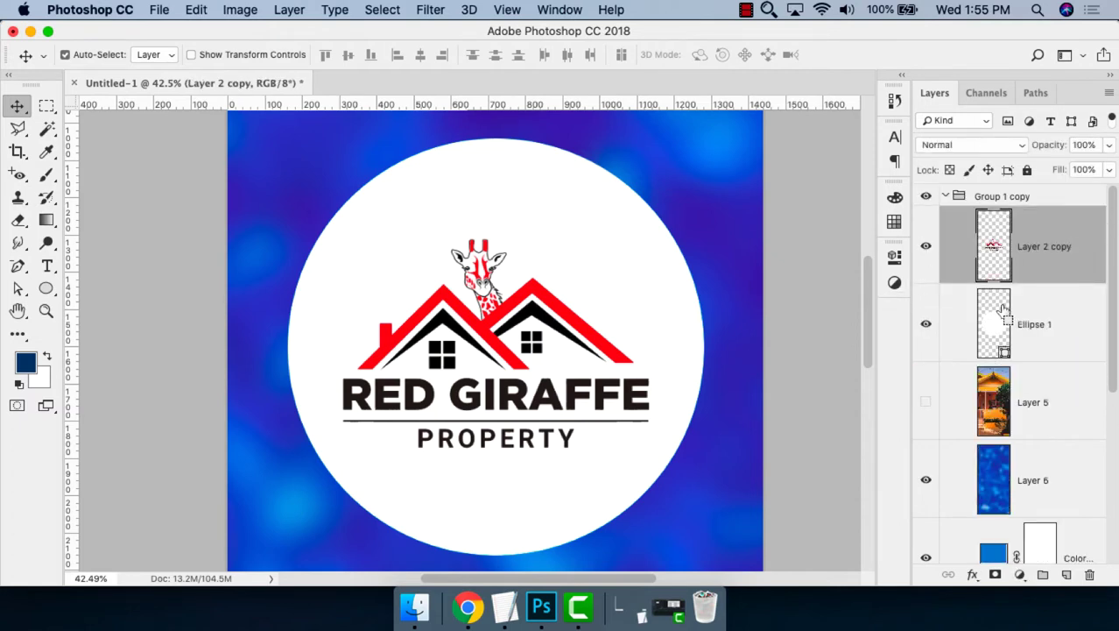
pyautogui.keyDown('super'); pyautogui.click(995, 315); pyautogui.keyUp('super')
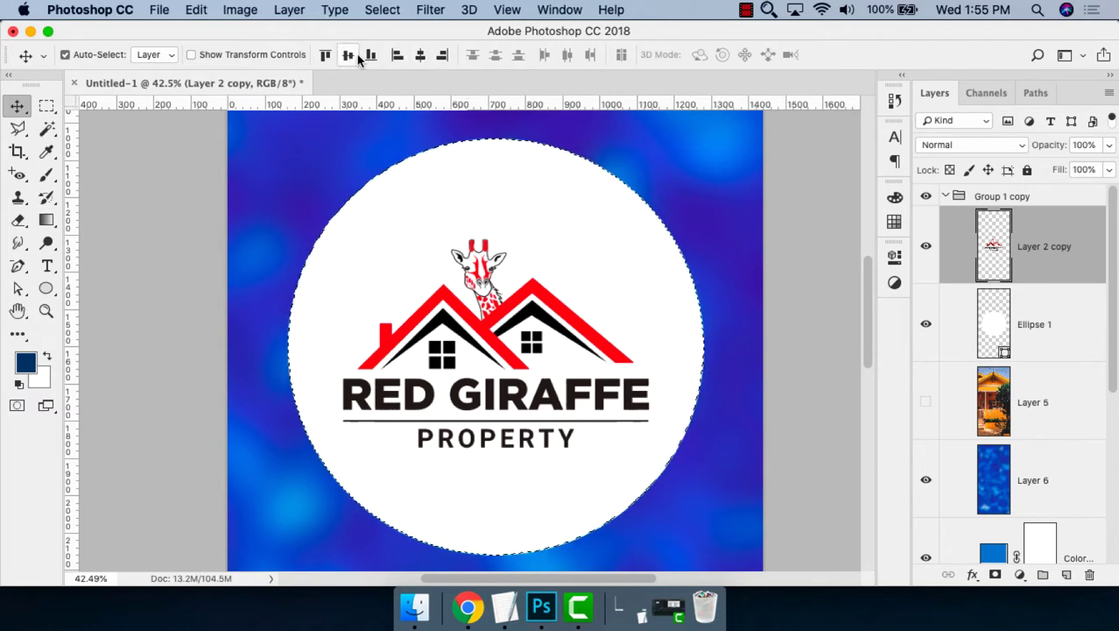
pyautogui.press('super+d')
pyautogui.keyDown('shift'); pyautogui.click(1031, 326); pyautogui.keyUp('shift')
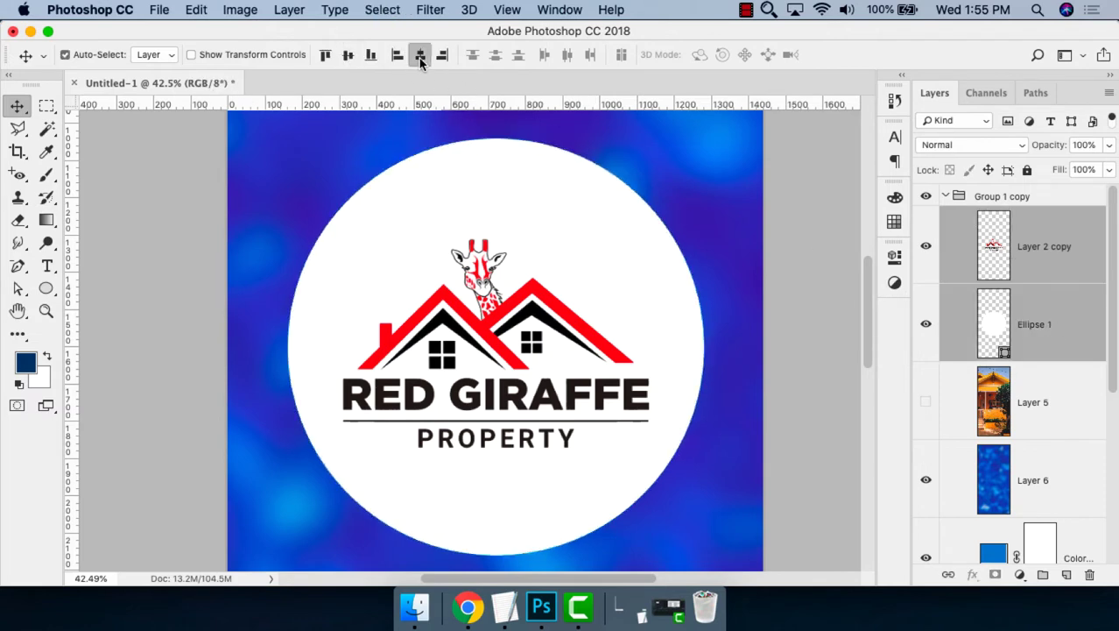
pyautogui.press('super+minus')
pyautogui.press('super+minus')
pyautogui.press('super+minus')
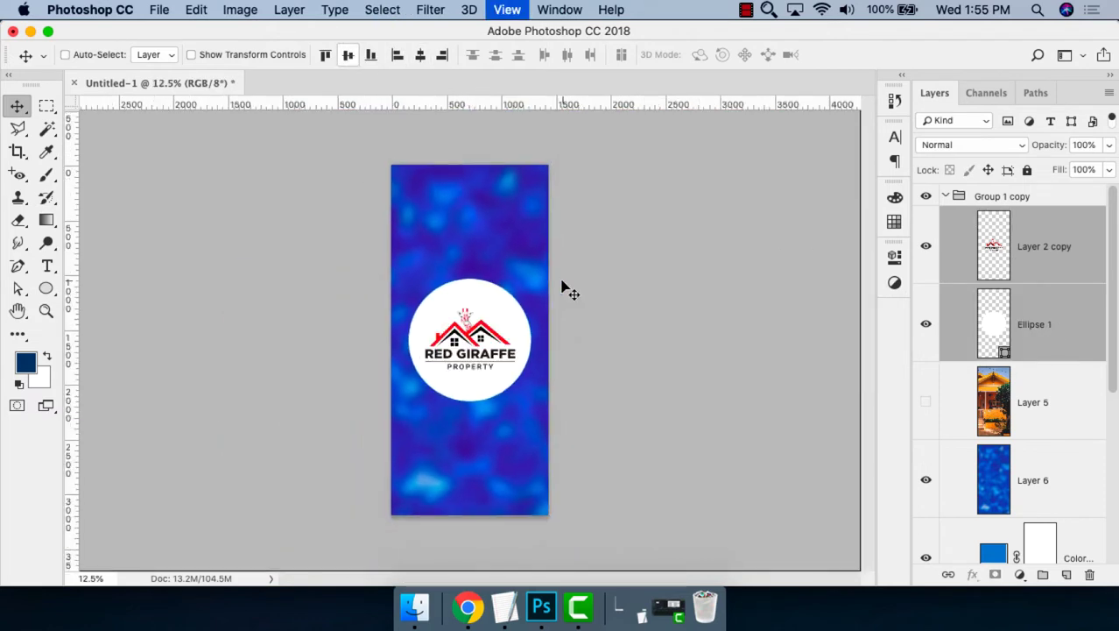
pyautogui.press('z')
pyautogui.moveTo(630, 230); pyautogui.dragTo(243, 453)
pyautogui.press('v')
# Scale the white circle down to 1071 px and duplicate the Ellipse 1 layer.
pyautogui.press('super+t')
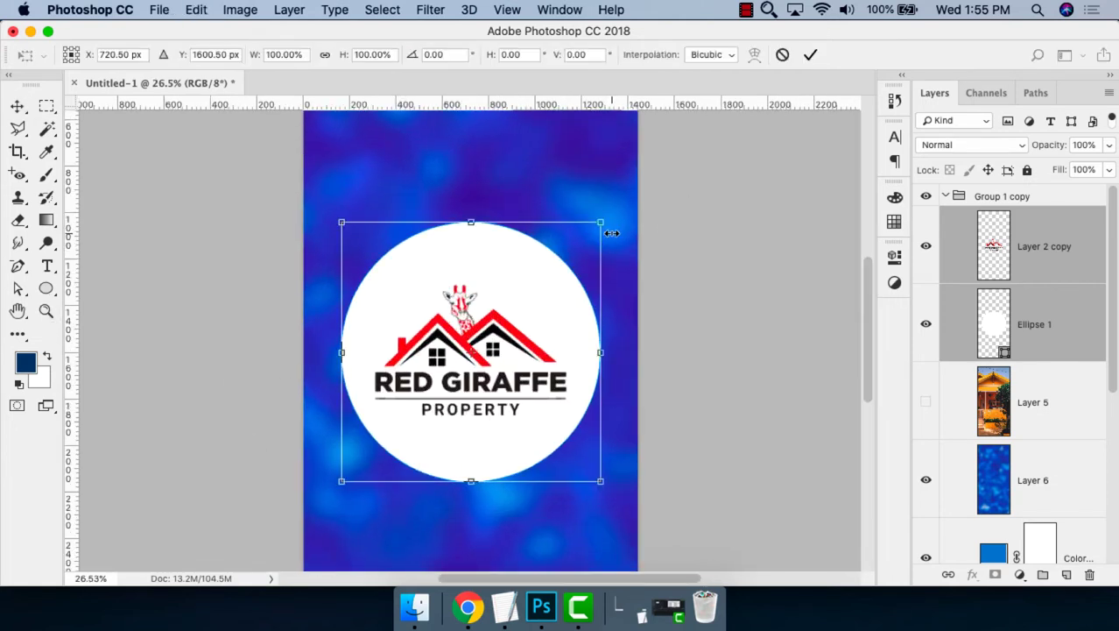
pyautogui.moveTo(603, 226); pyautogui.dragTo(593, 230)
pyautogui.press('Return')
pyautogui.click(1069, 340)
pyautogui.press('super+t')
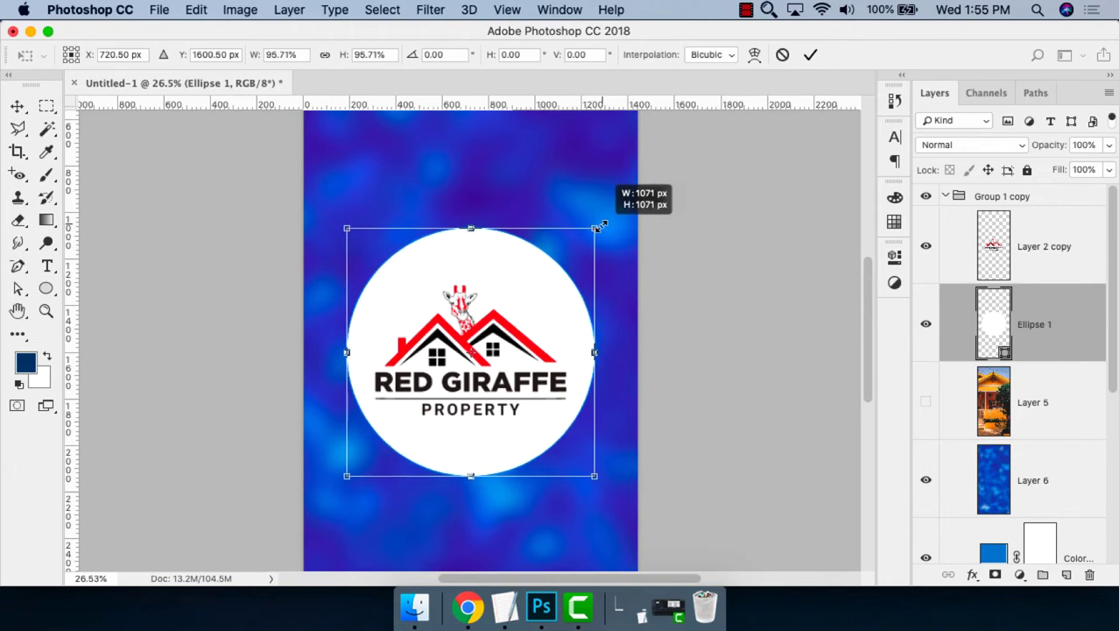
pyautogui.press('Return')
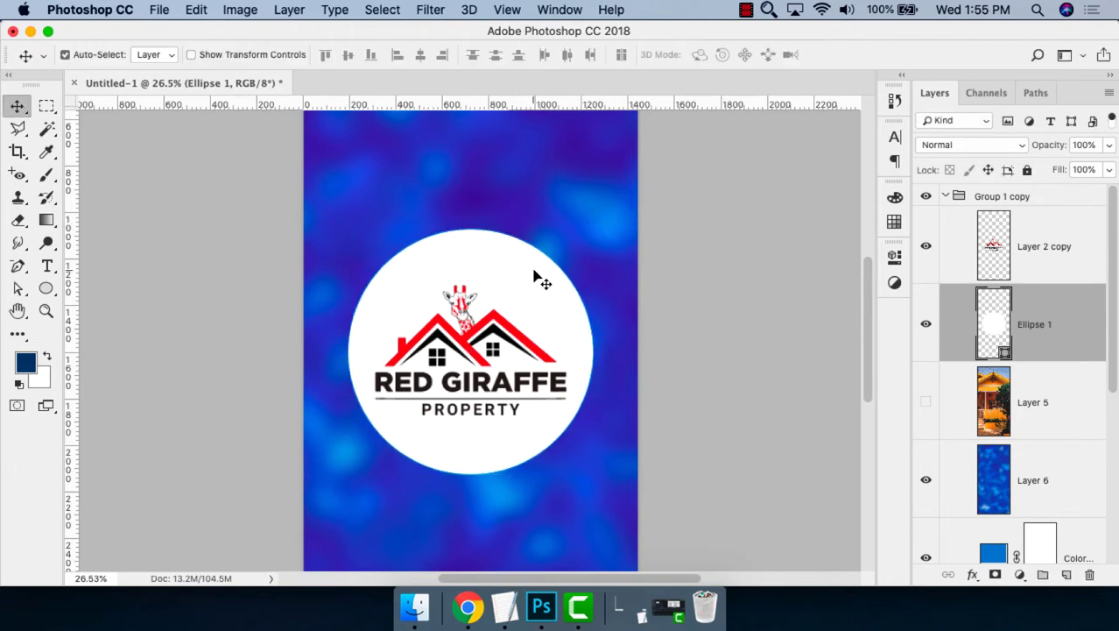
pyautogui.press('super+j')
# Enlarge the circle copy, move it beneath the original, and lower its opacity to form a ring.
pyautogui.press('super+t')
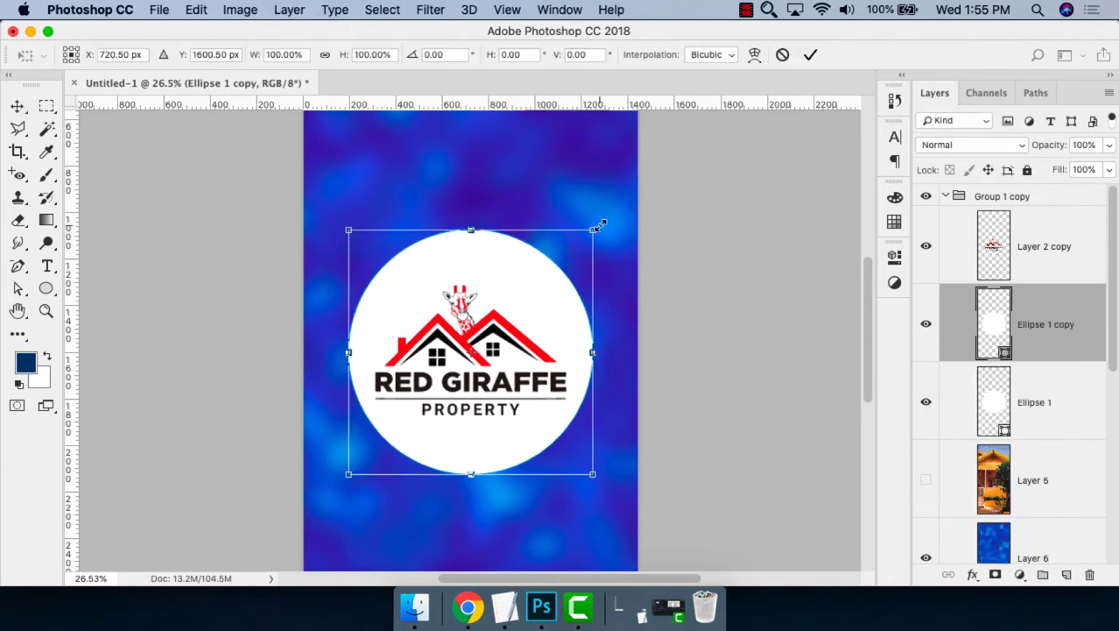
pyautogui.moveTo(598, 226); pyautogui.dragTo(605, 219)
pyautogui.press('Return')
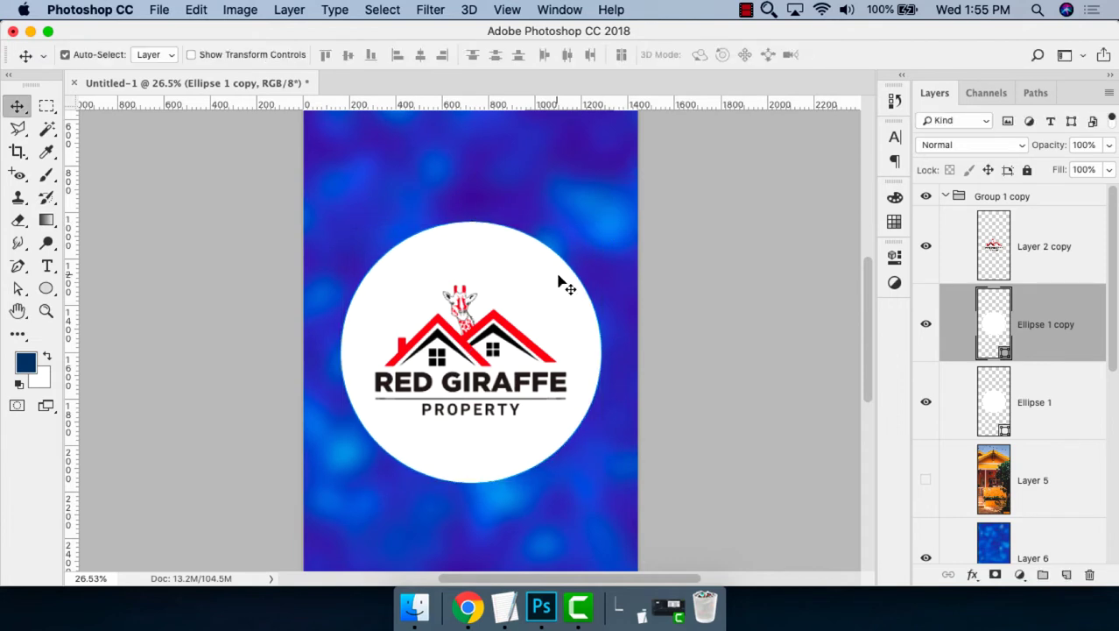
pyautogui.moveTo(1092, 325); pyautogui.dragTo(1062, 405)
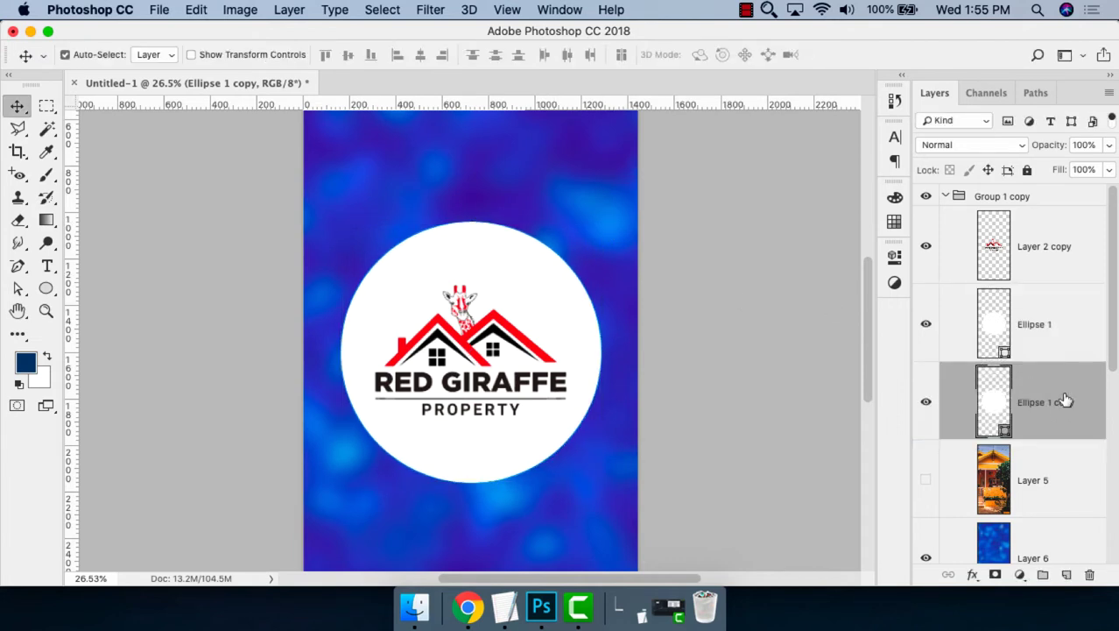
pyautogui.click(1108, 144)
pyautogui.moveTo(1109, 166); pyautogui.dragTo(1075, 168)
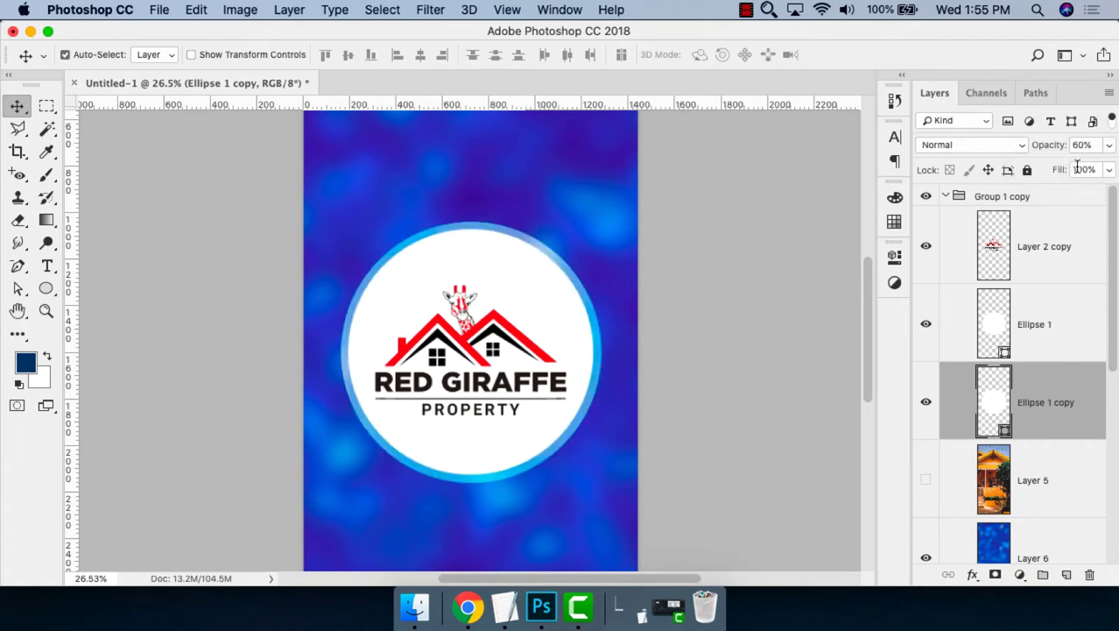
# Duplicate the ring, scale the new copy up, and set its opacity to 39%.
pyautogui.hotkey('ctrl', 'j')
pyautogui.hotkey('ctrl', 't')
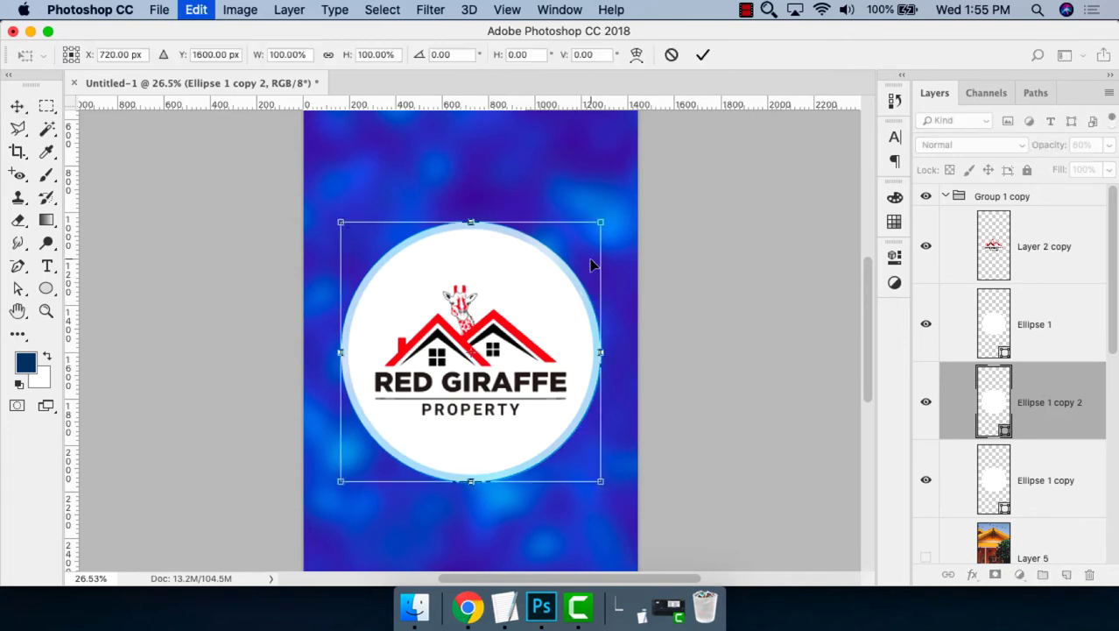
pyautogui.moveTo(607, 218); pyautogui.dragTo(612, 214)
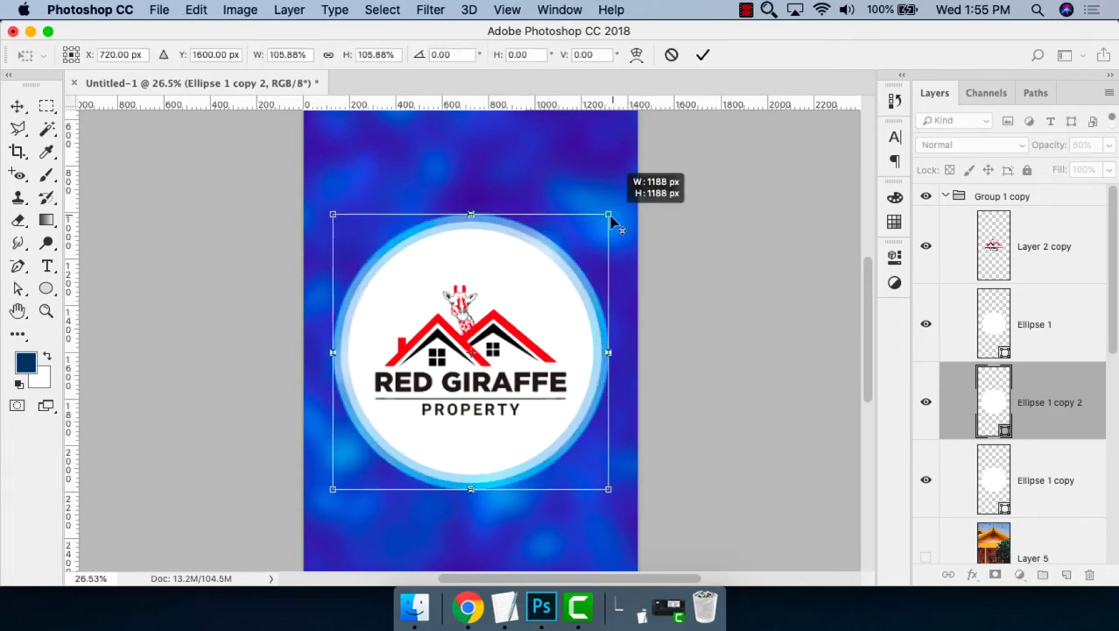
pyautogui.press('Return')
pyautogui.press('z')
pyautogui.hotkey('ctrl', '1')
pyautogui.press('v')
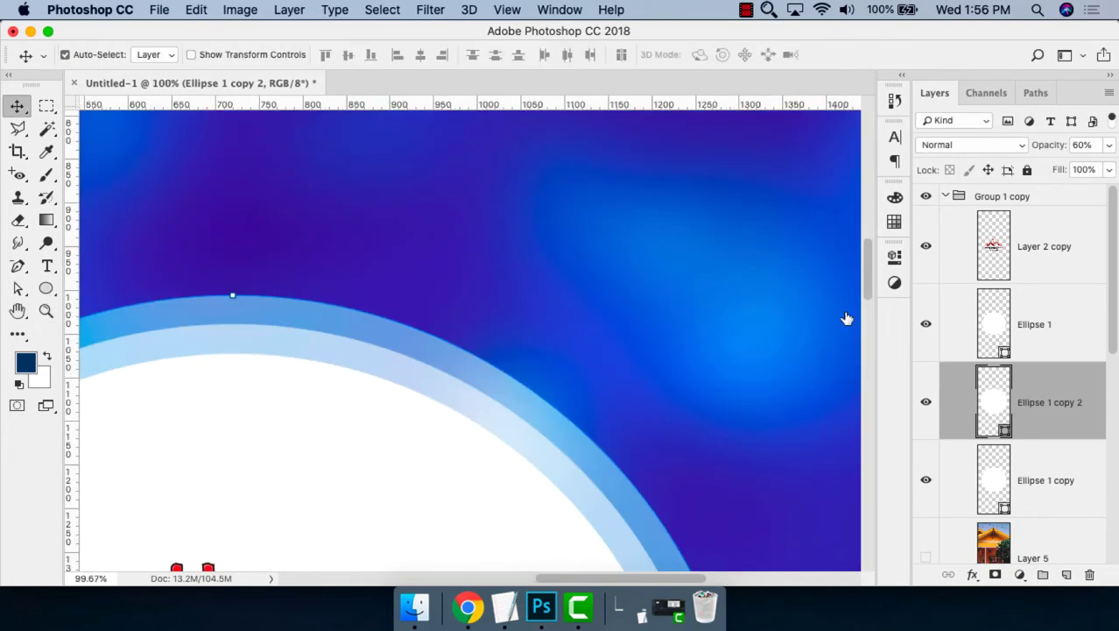
pyautogui.click(1107, 146)
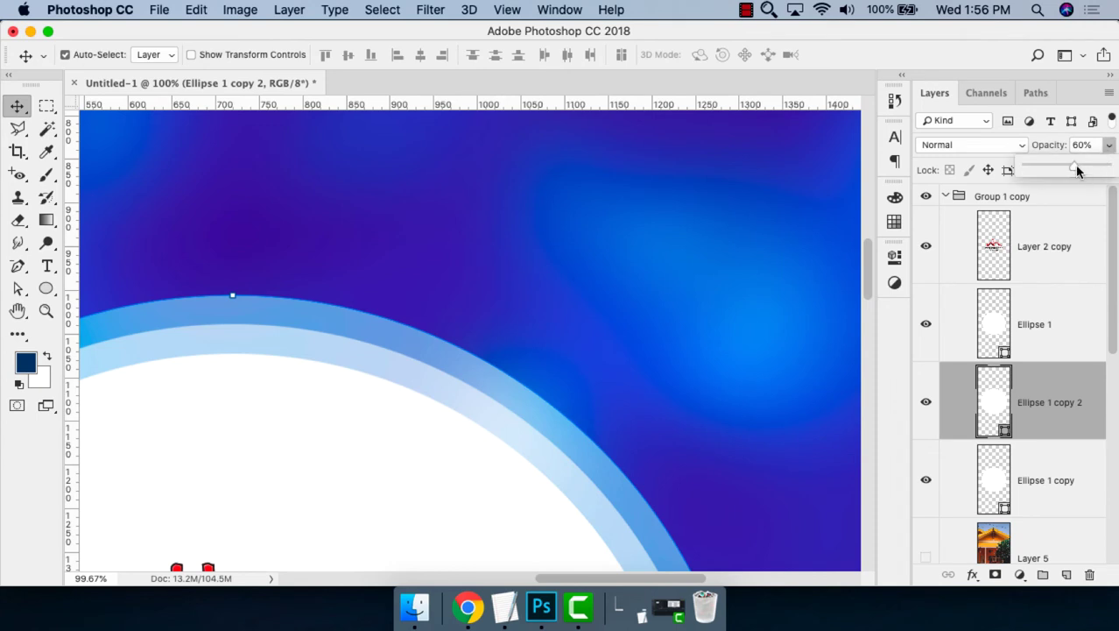
pyautogui.moveTo(1078, 170); pyautogui.dragTo(1058, 170)
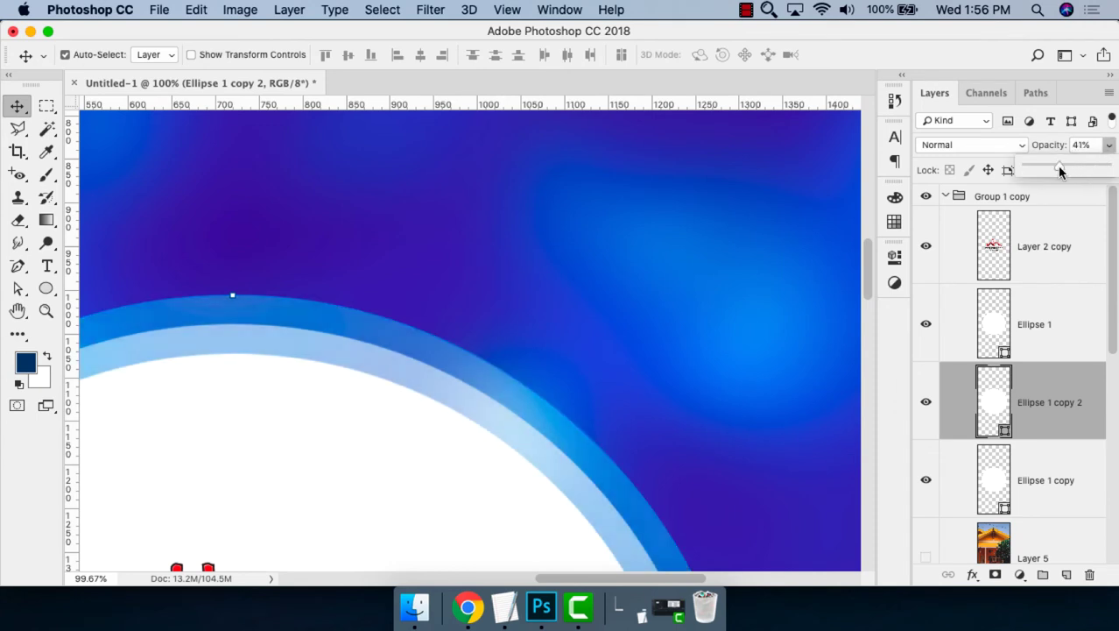
pyautogui.click(525, 253)
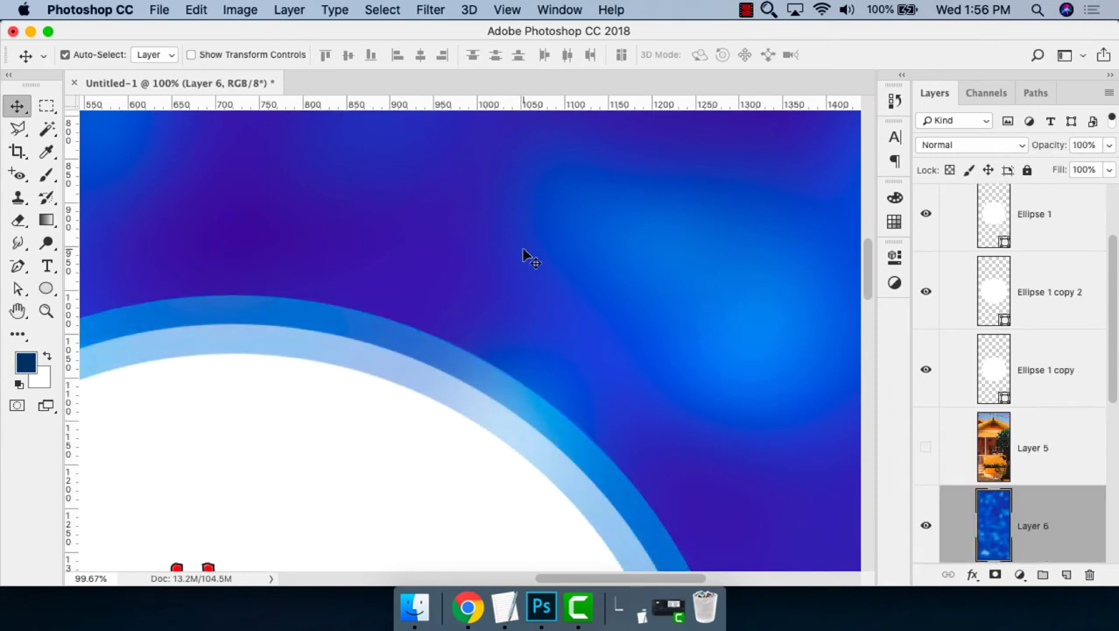
# Select both ring layers and enlarge them slightly together.
pyautogui.hotkey('ctrl', '0')
pyautogui.hotkey('ctrl', '-')
pyautogui.press('z')
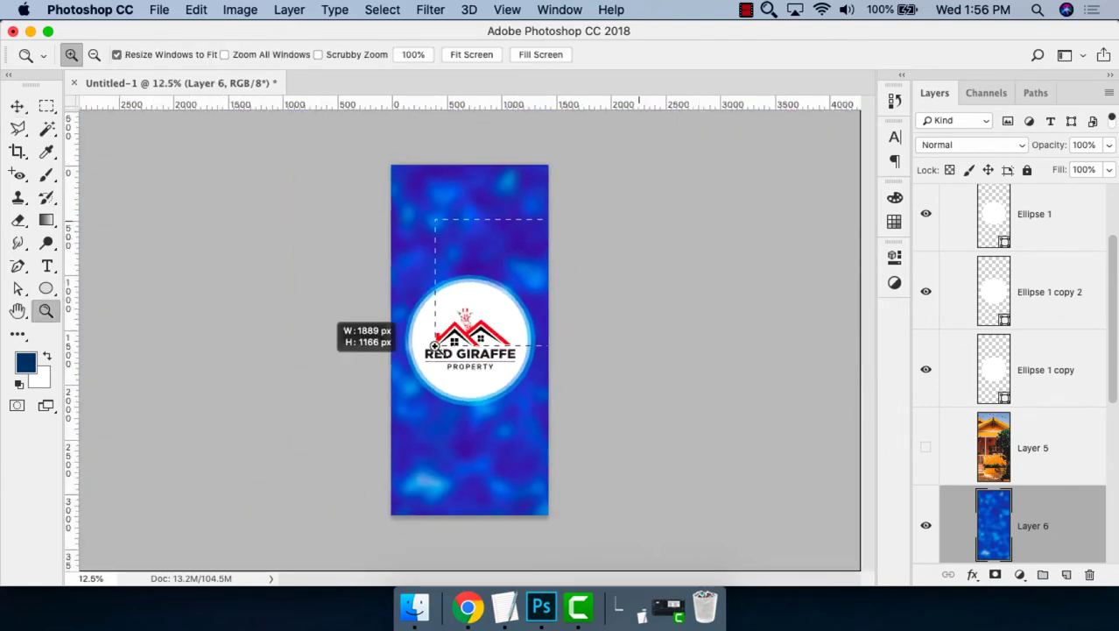
pyautogui.moveTo(630, 217); pyautogui.dragTo(438, 384)
pyautogui.click(1064, 317)
pyautogui.keyDown('shift'); pyautogui.click(1049, 375); pyautogui.keyUp('shift')
pyautogui.hotkey('ctrl', 't')
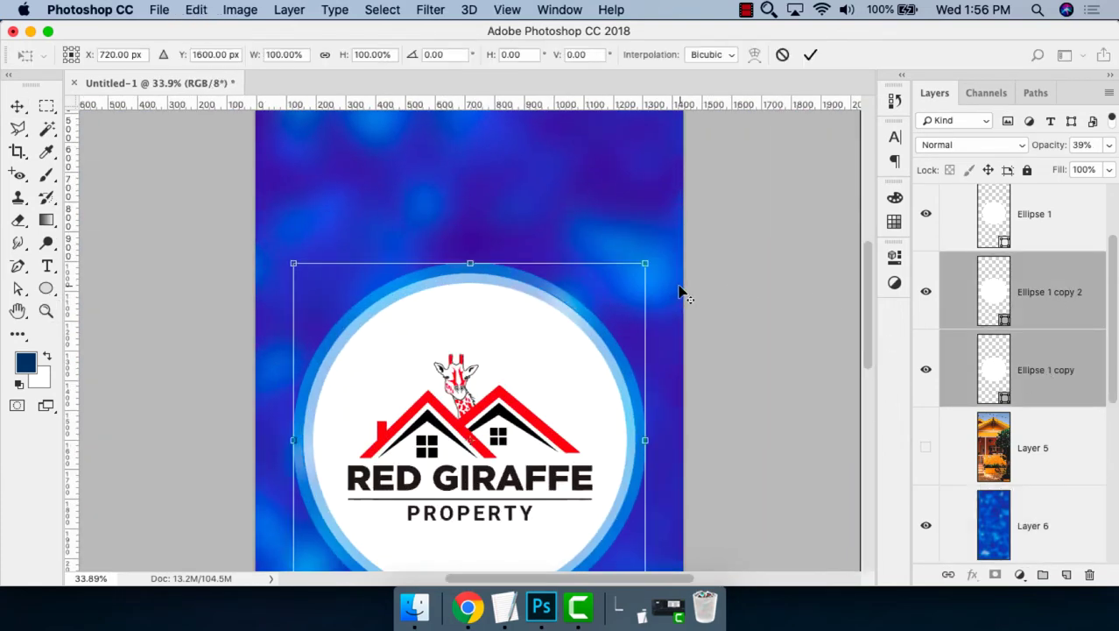
pyautogui.moveTo(646, 265); pyautogui.dragTo(654, 263)
pyautogui.press('Return')
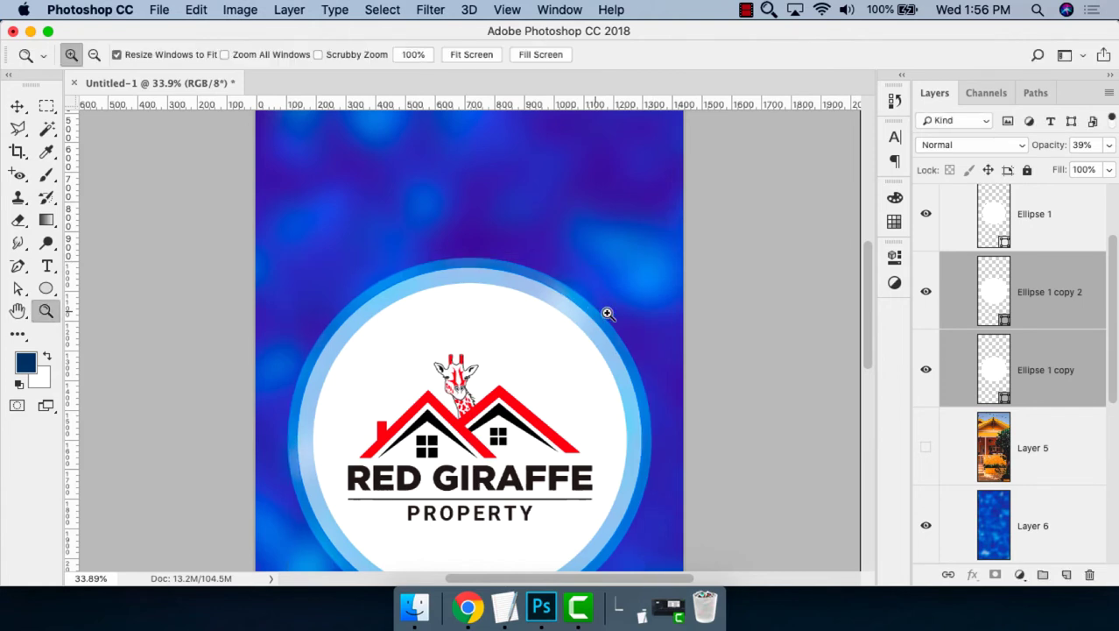
# Place the outer ring beneath the inner ring and enlarge it to about 1260 px.
pyautogui.click(1076, 370)
pyautogui.hotkey('ctrl', 't')
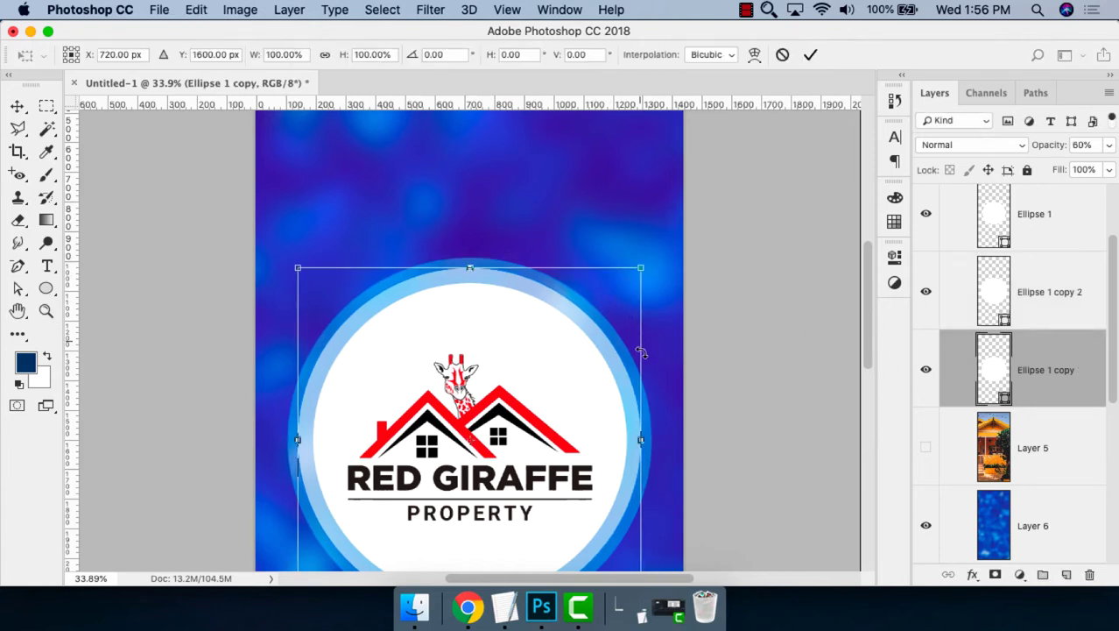
pyautogui.press('Escape')
pyautogui.click(1042, 306)
pyautogui.hotkey('ctrl', '[')
pyautogui.hotkey('ctrl', 't')
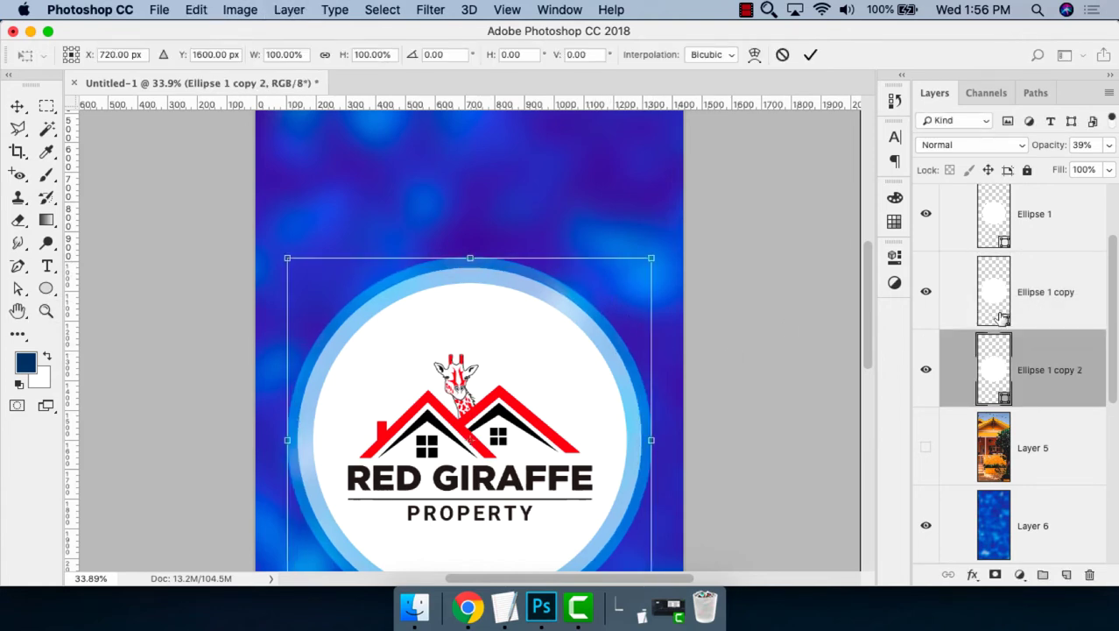
pyautogui.moveTo(651, 257); pyautogui.dragTo(658, 254)
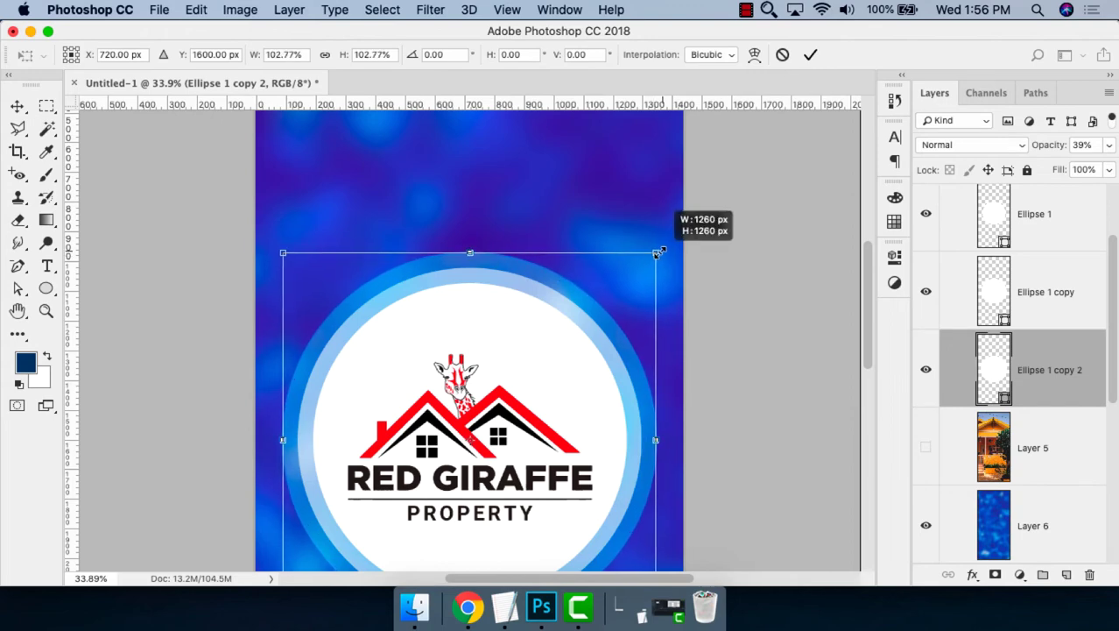
pyautogui.press('v')
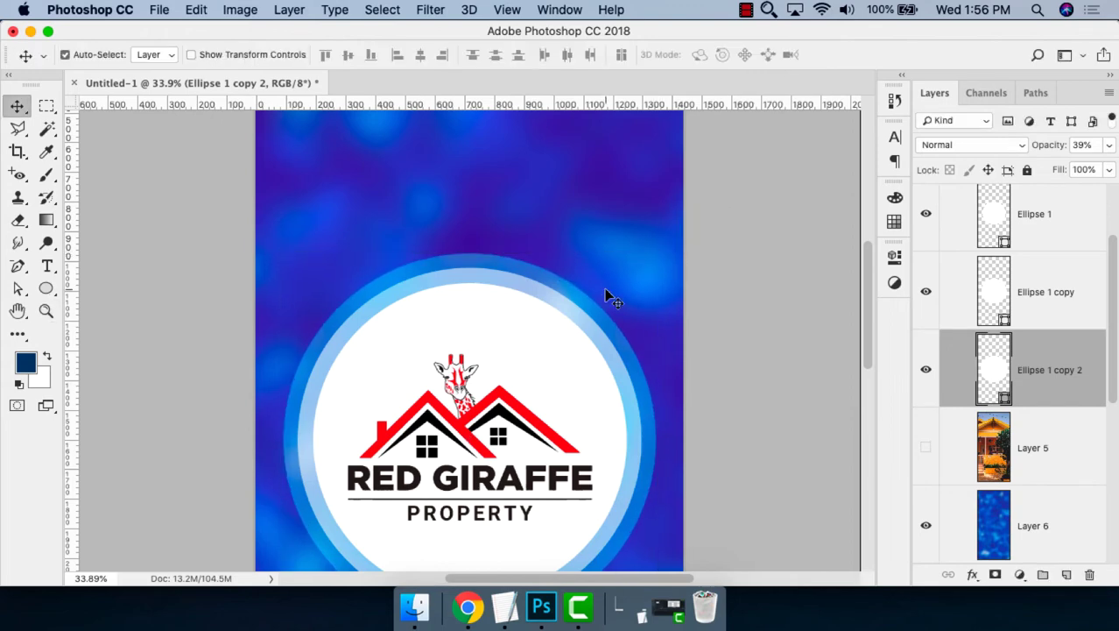
pyautogui.press('super+minus')
pyautogui.press('super+minus')
pyautogui.press('super+minus')
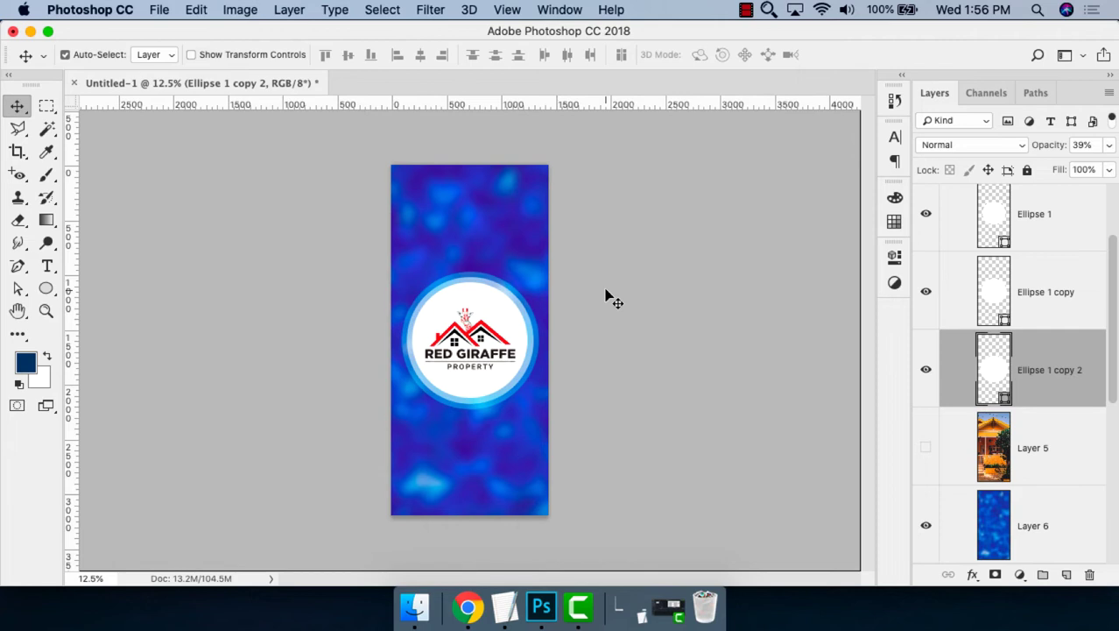
# Add a Hue/Saturation layer above the background with Hue about +145 and Saturation +41.
pyautogui.click(994, 538)
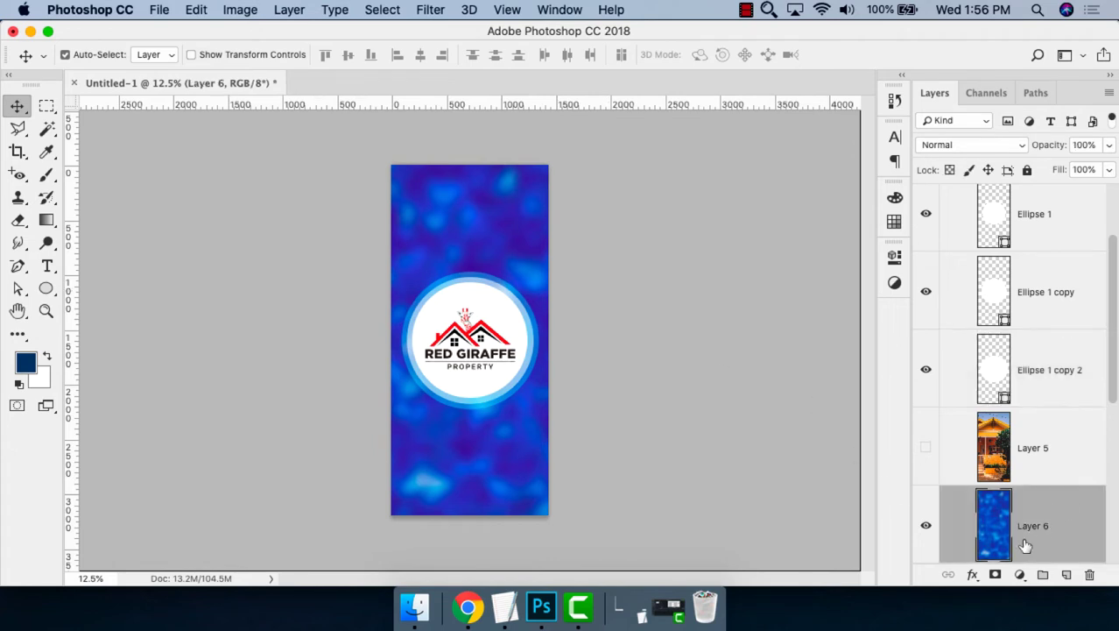
pyautogui.click(1018, 576)
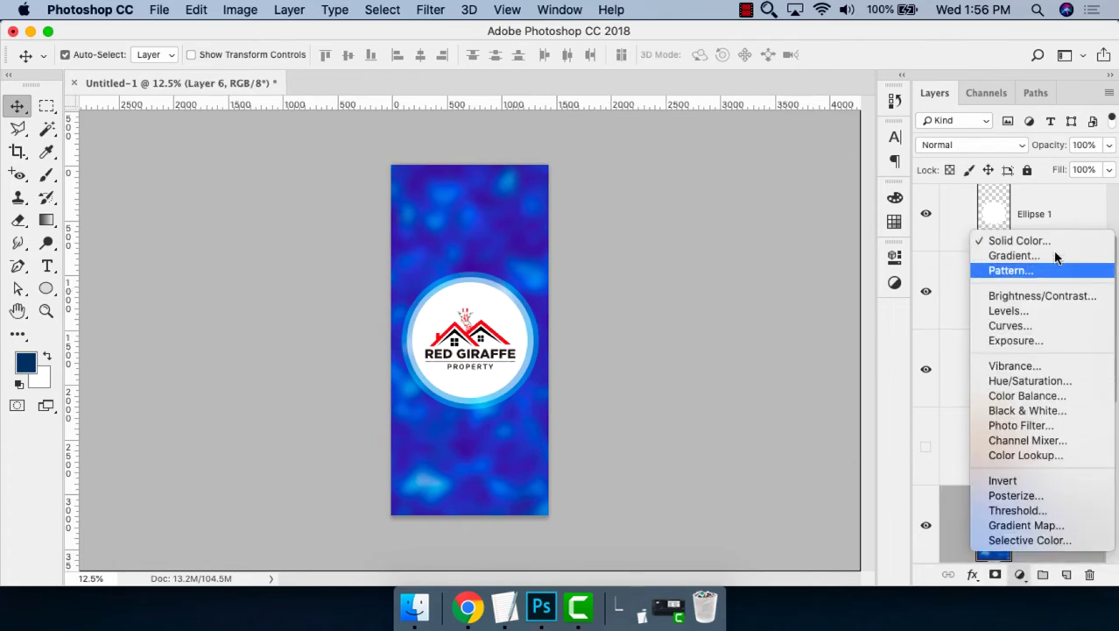
pyautogui.click(1059, 382)
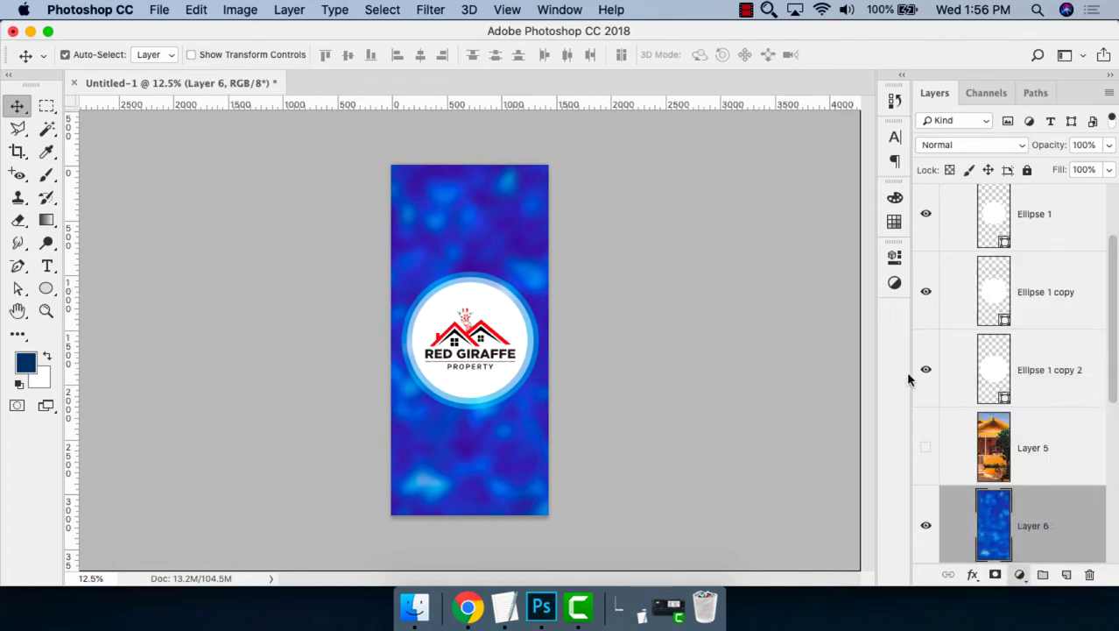
pyautogui.moveTo(741, 371)
pyautogui.mouseDown()
pyautogui.moveTo(830, 373)
pyautogui.moveTo(823, 380)
pyautogui.mouseUp()
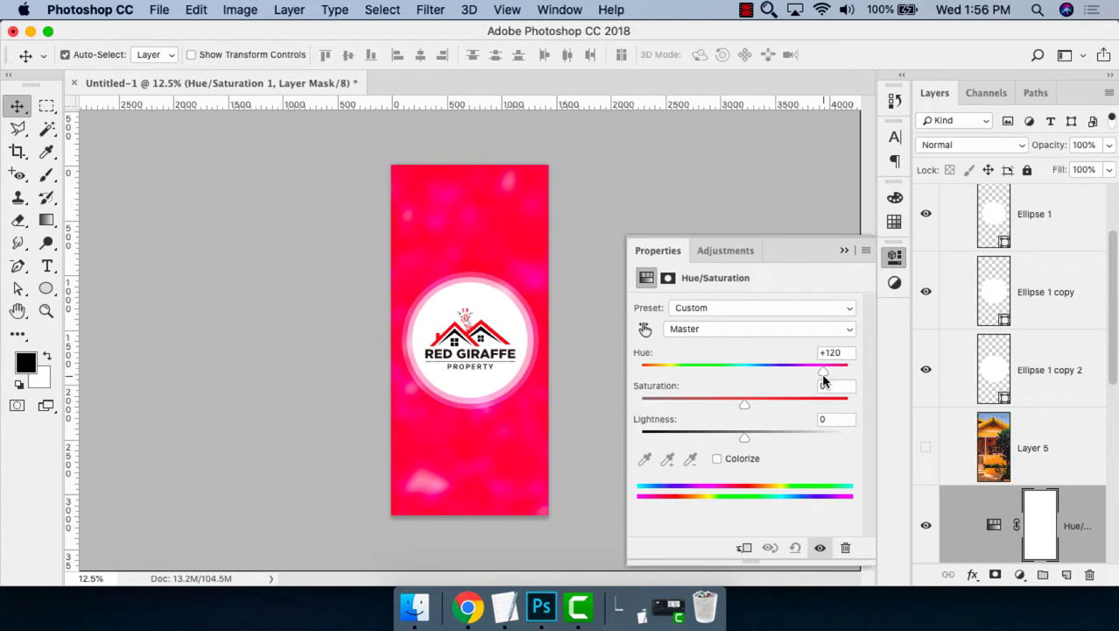
pyautogui.moveTo(738, 405); pyautogui.dragTo(787, 406)
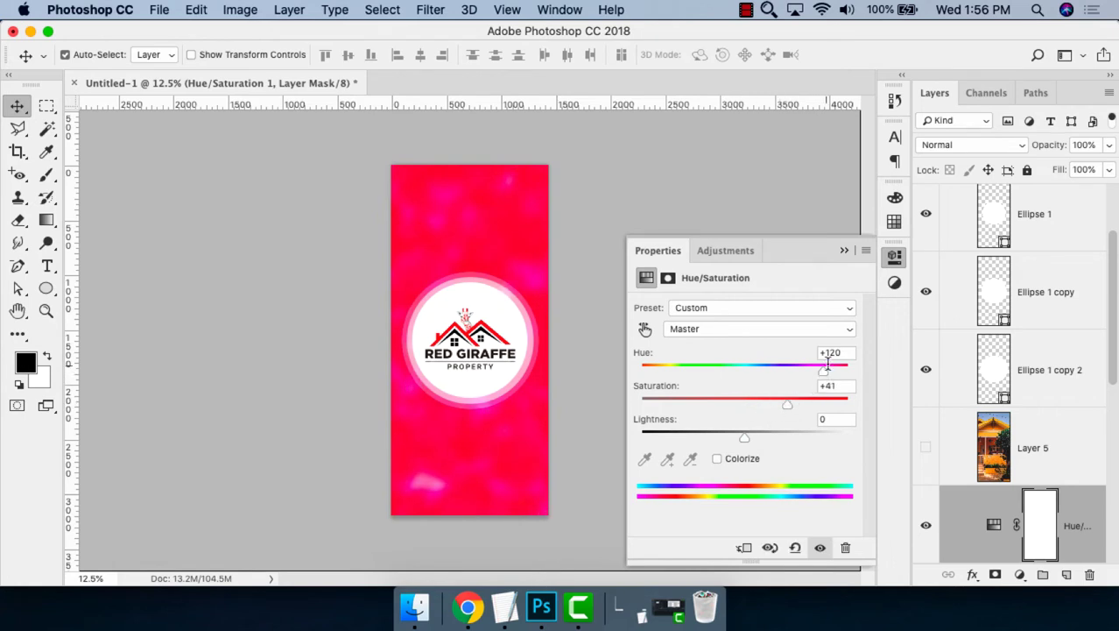
pyautogui.moveTo(824, 372)
pyautogui.mouseDown()
pyautogui.moveTo(845, 377)
pyautogui.moveTo(834, 376)
pyautogui.mouseUp()
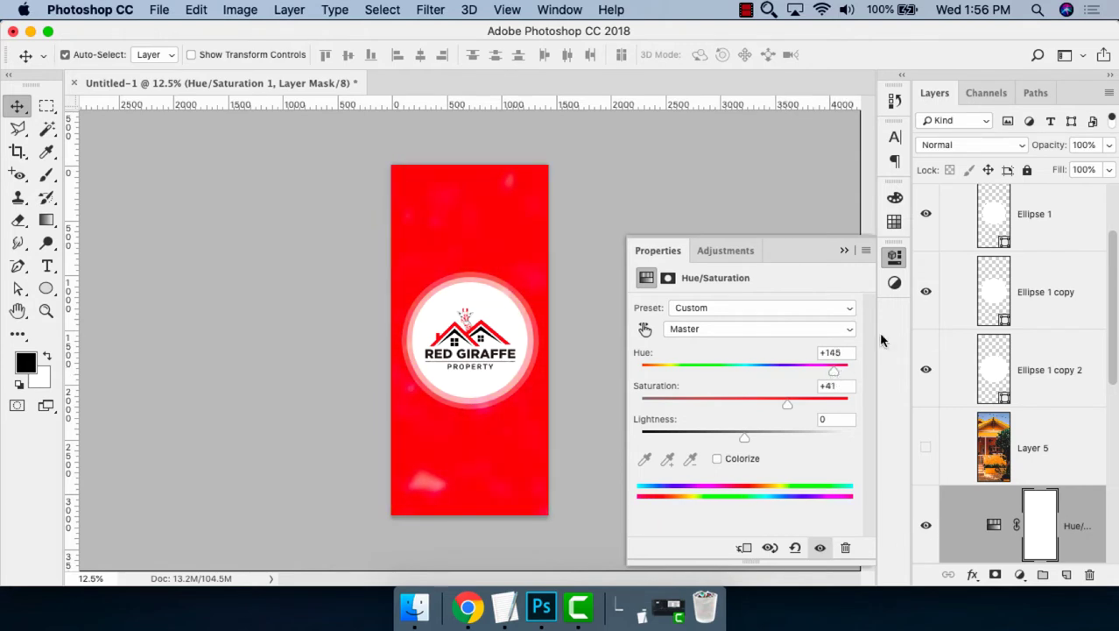
pyautogui.click(894, 256)
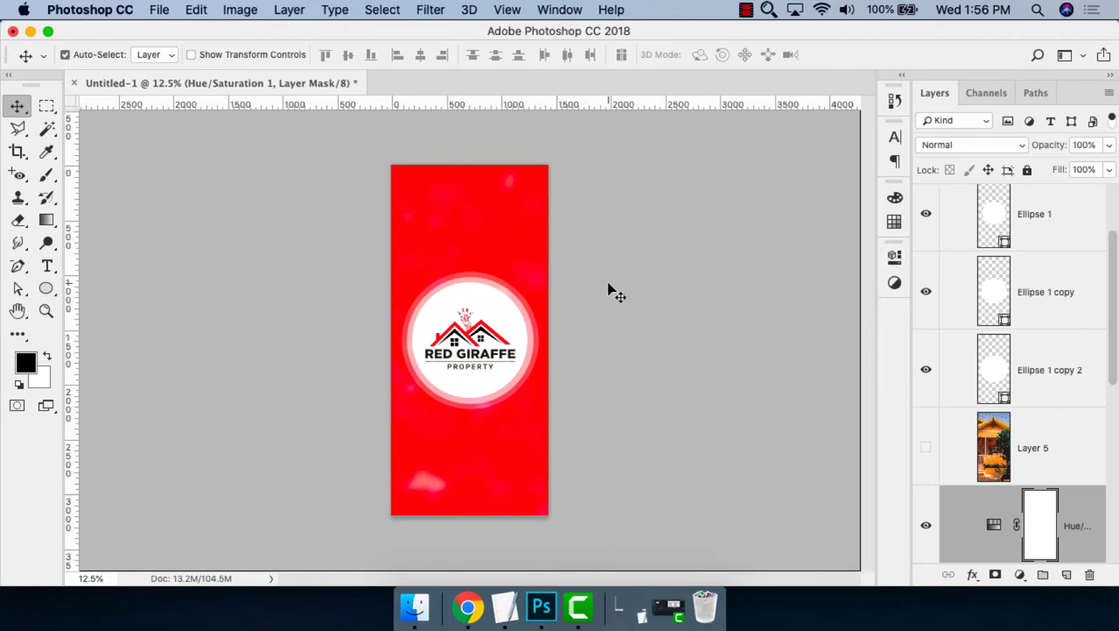
pyautogui.press('super+plus')
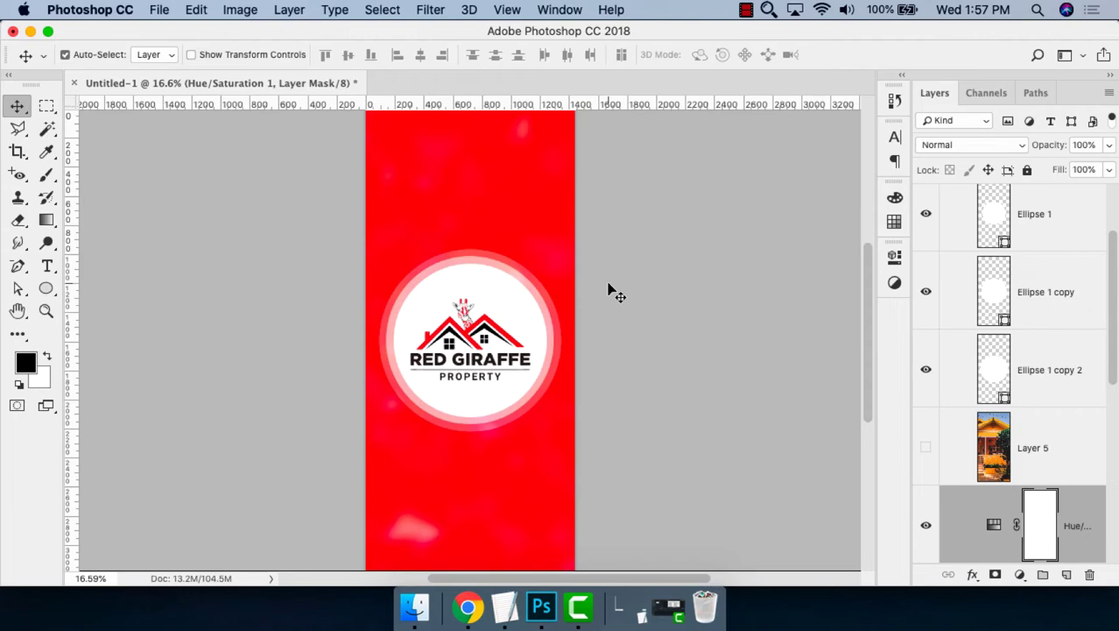
pyautogui.click(504, 606)
pyautogui.scroll(-4, 539, 420)
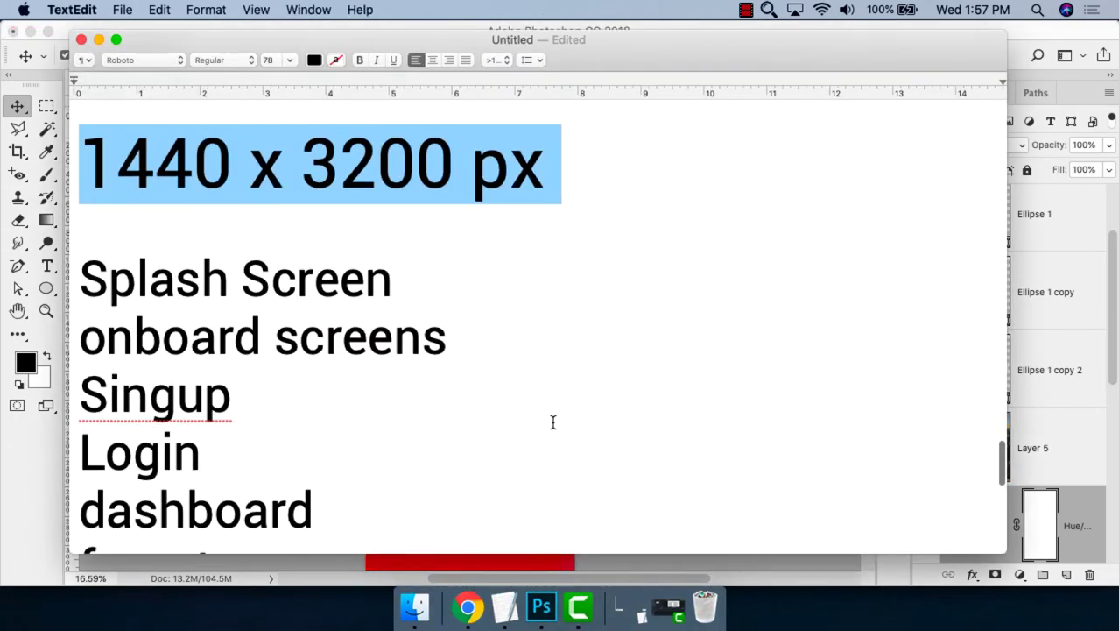
pyautogui.scroll(-3, 552, 418)
pyautogui.scroll(-4, 547, 417)
pyautogui.scroll(-2, 547, 417)
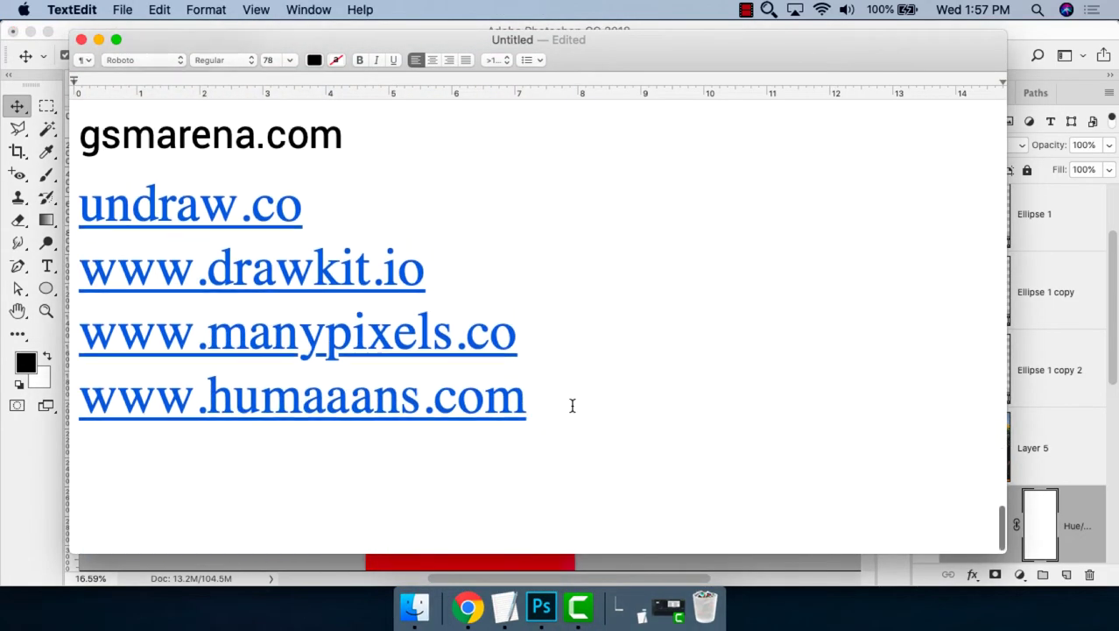
pyautogui.moveTo(572, 405); pyautogui.dragTo(81, 206)
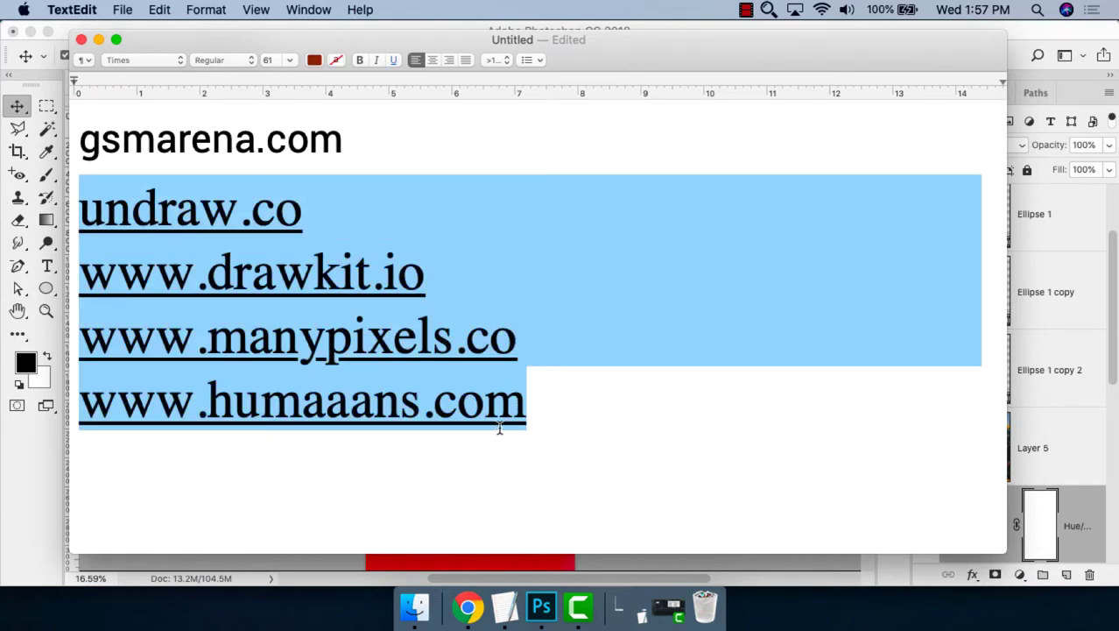
pyautogui.click(555, 405)
pyautogui.press('Return')
pyautogui.write('Free')
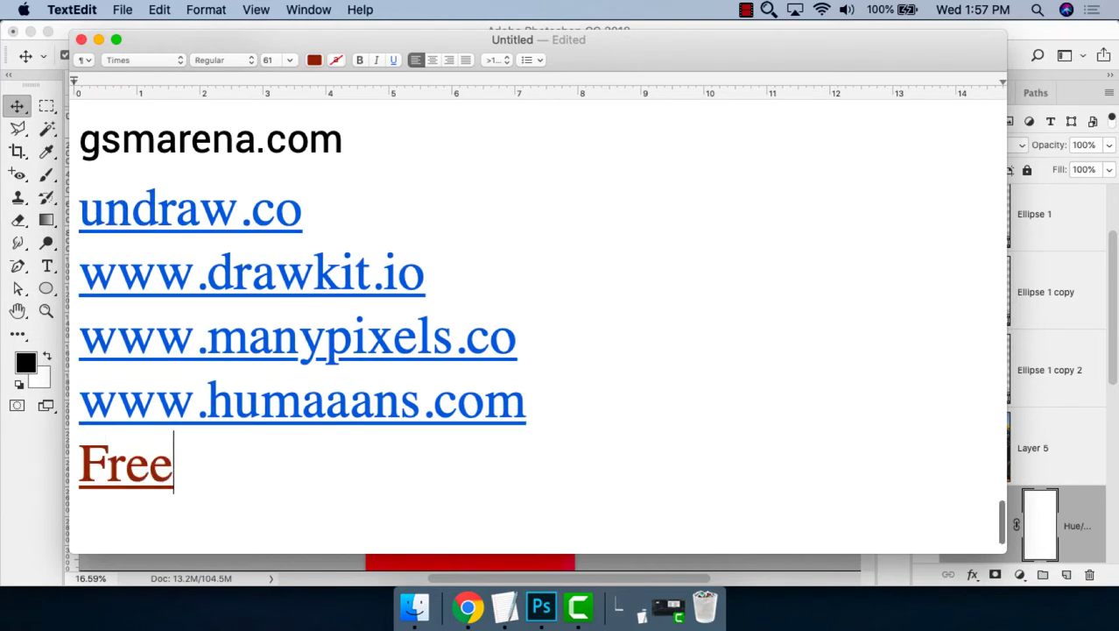
pyautogui.write('pik.com')
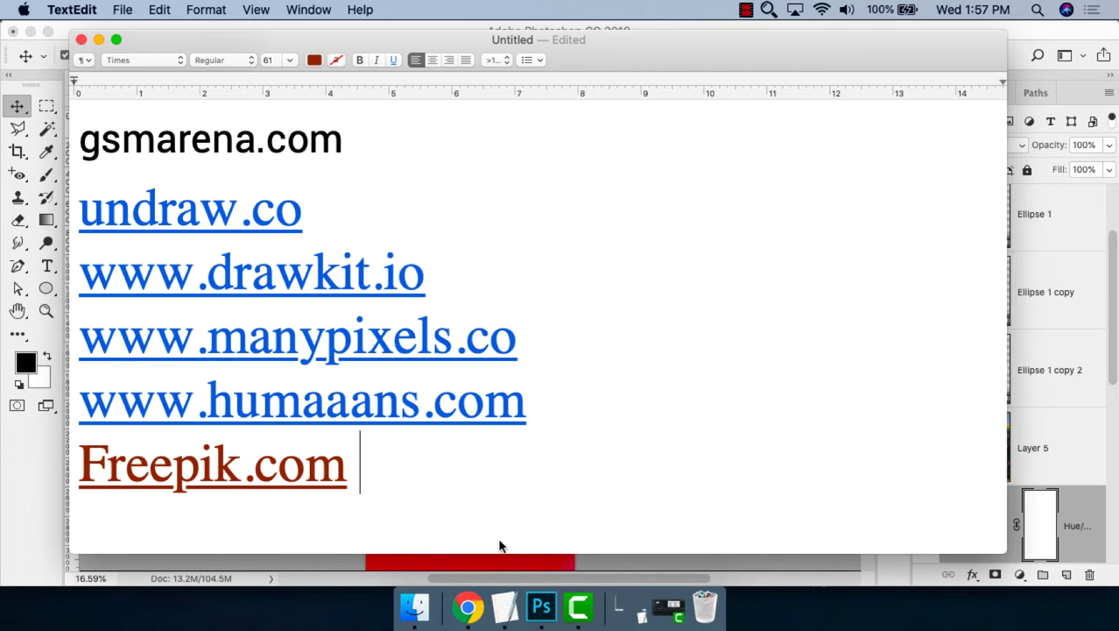
pyautogui.click(468, 606)
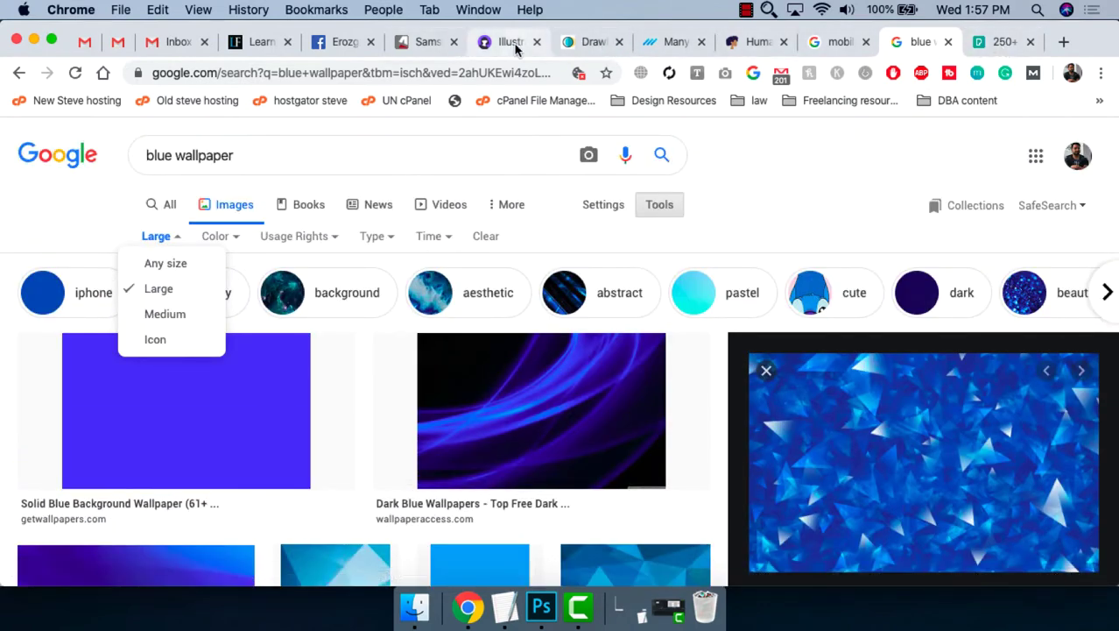
# Glance at the Humaaans and onboarding tabs, then go to freepik.com in a new tab.
pyautogui.click(795, 45)
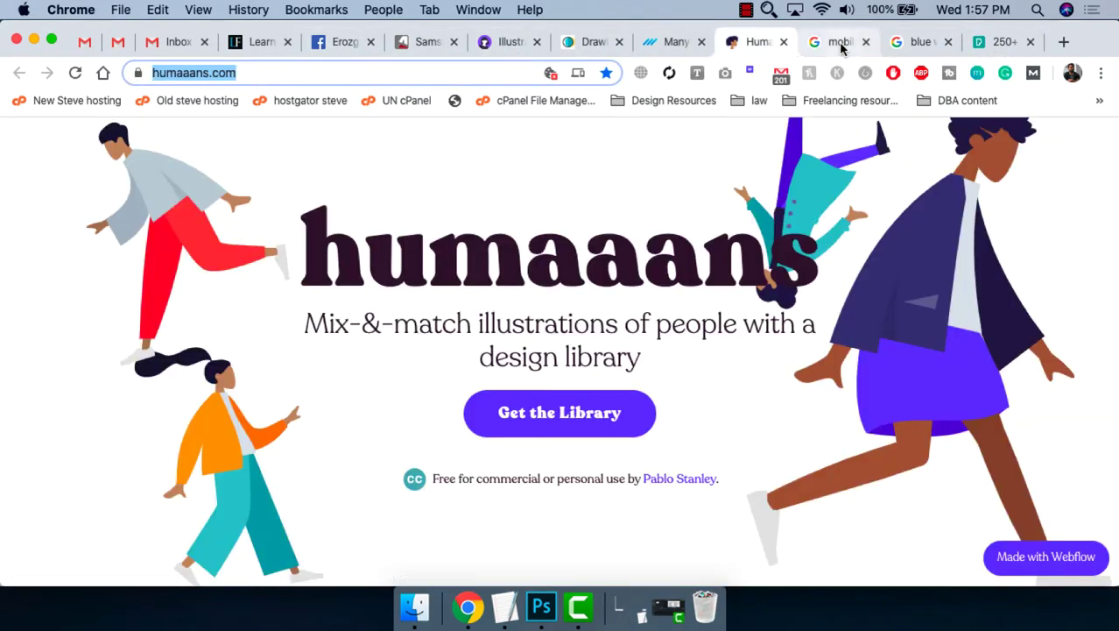
pyautogui.click(838, 42)
pyautogui.scroll(1, 544, 257)
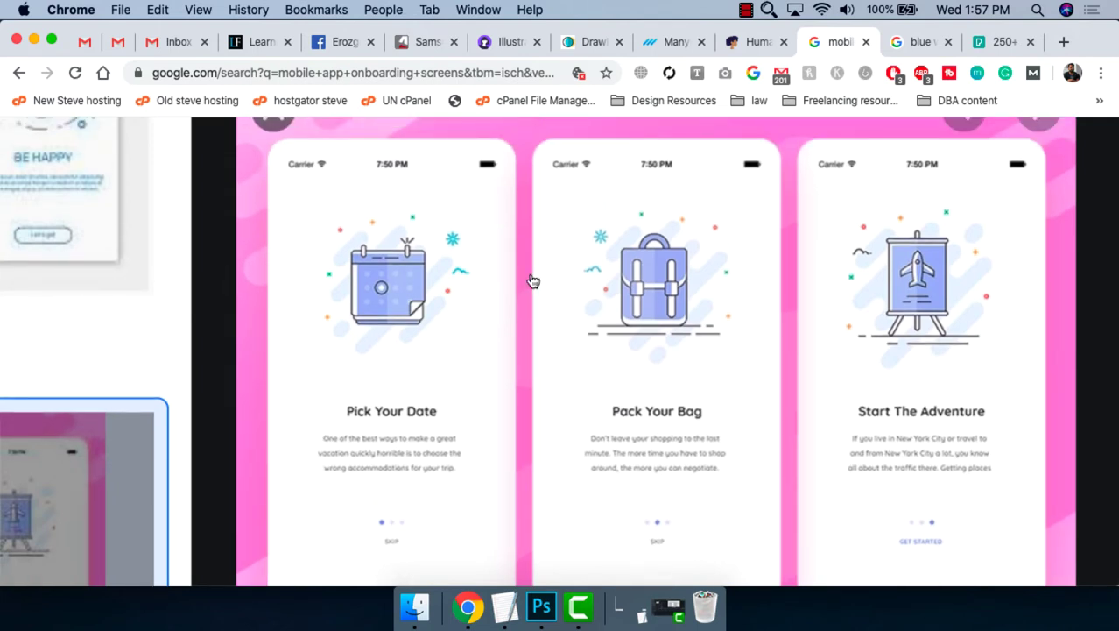
pyautogui.press('super+t')
pyautogui.write('free')
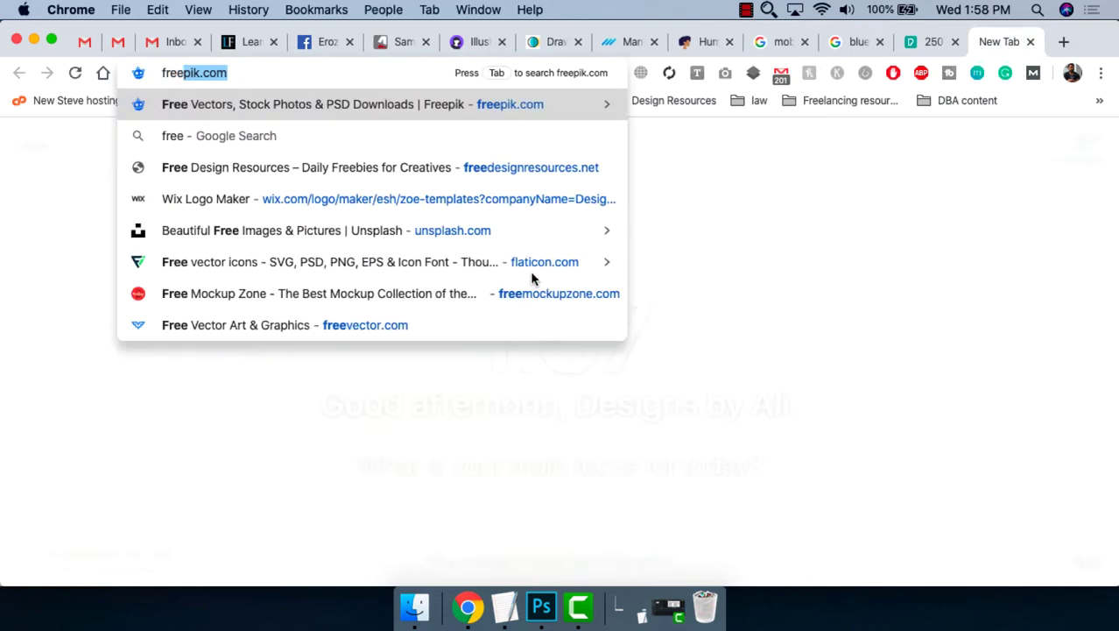
pyautogui.press('Return')
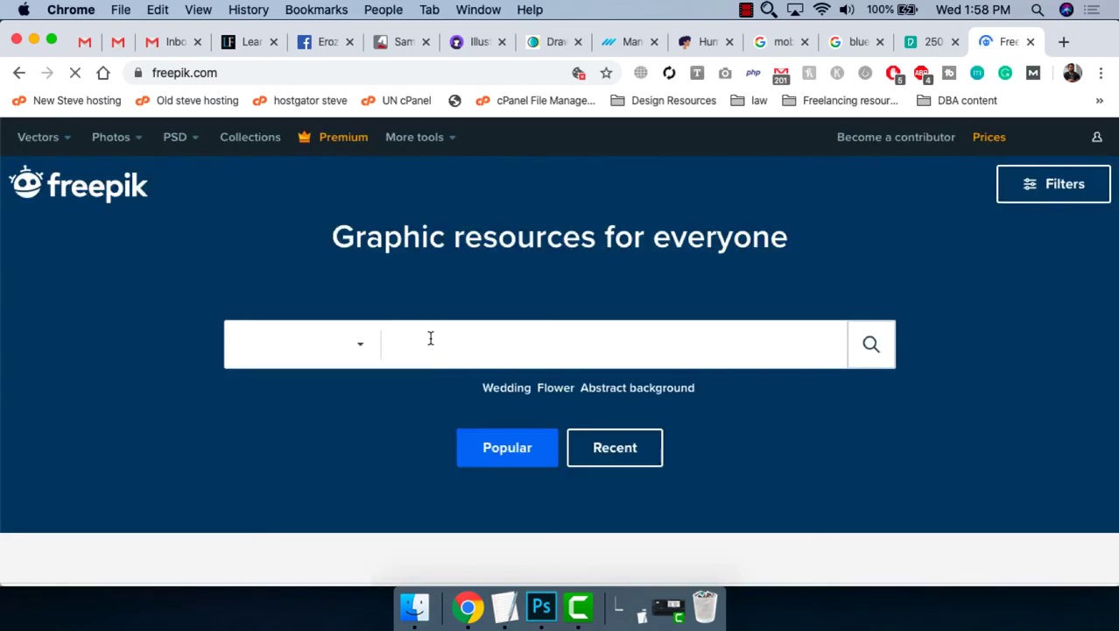
# Search Freepik for 'calendar', correcting the misspelled 'calender' first.
pyautogui.click(430, 338)
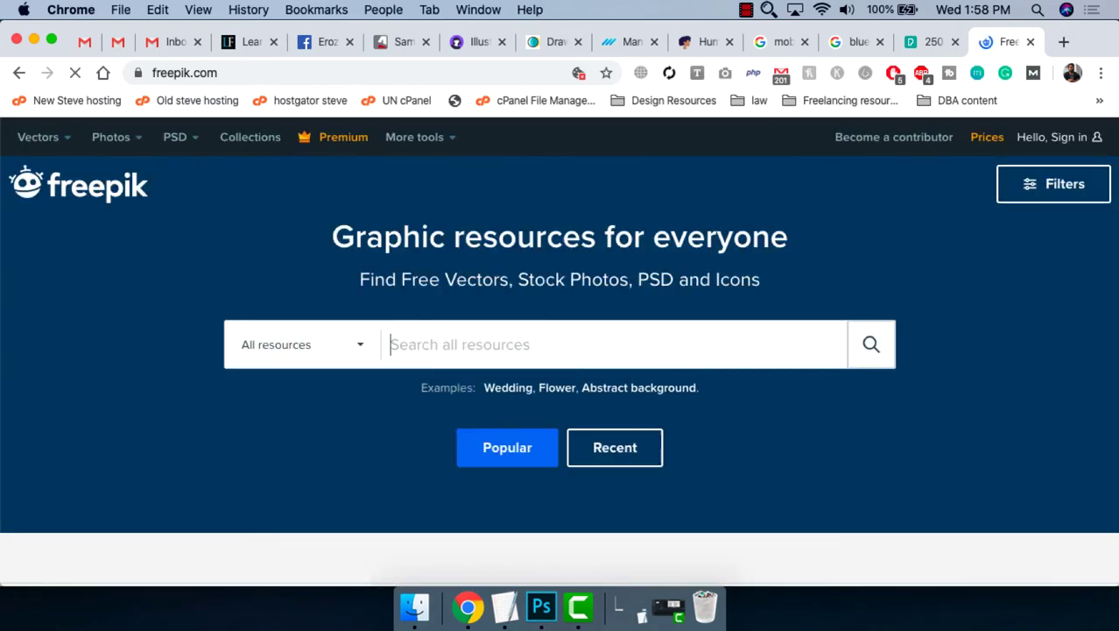
pyautogui.write('calend')
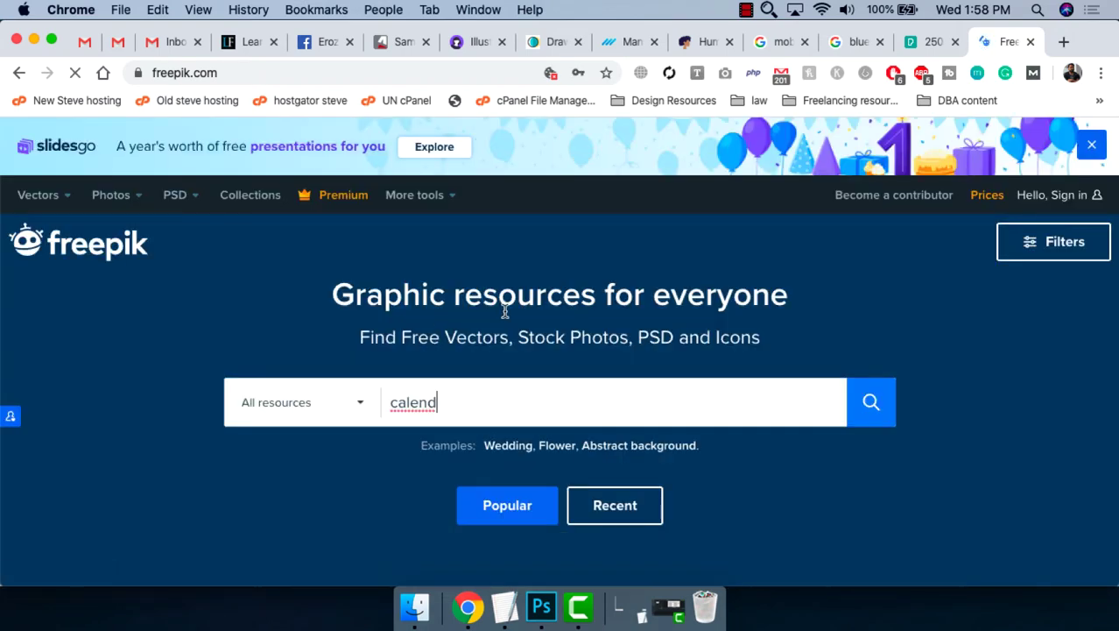
pyautogui.write('er')
pyautogui.rightClick(446, 350)
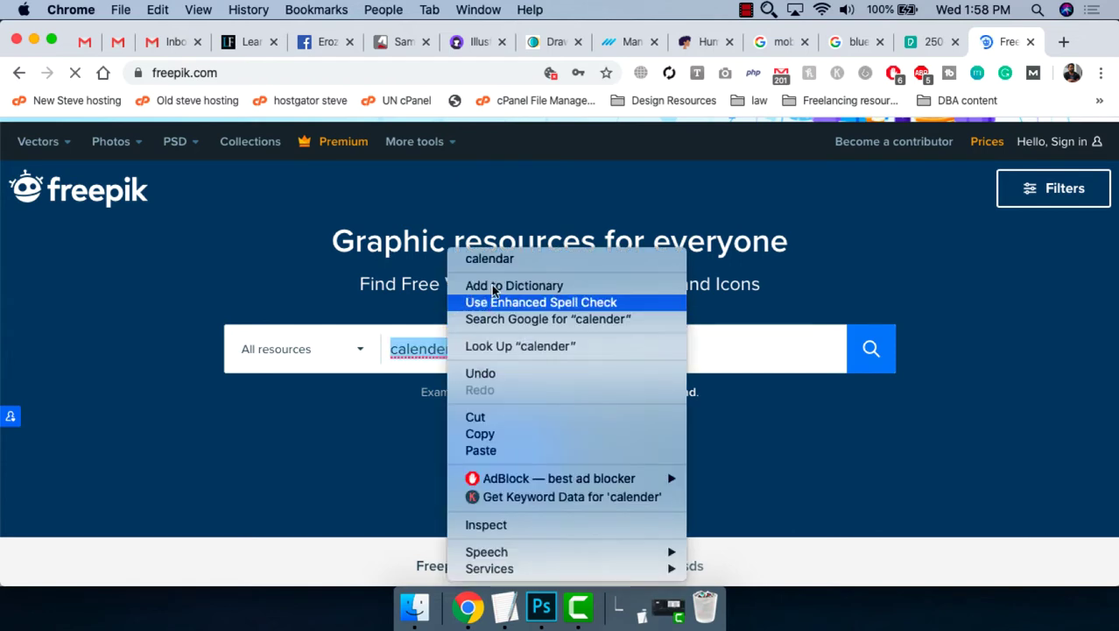
pyautogui.click(506, 259)
pyautogui.scroll(-3, 578, 350)
pyautogui.click(894, 189)
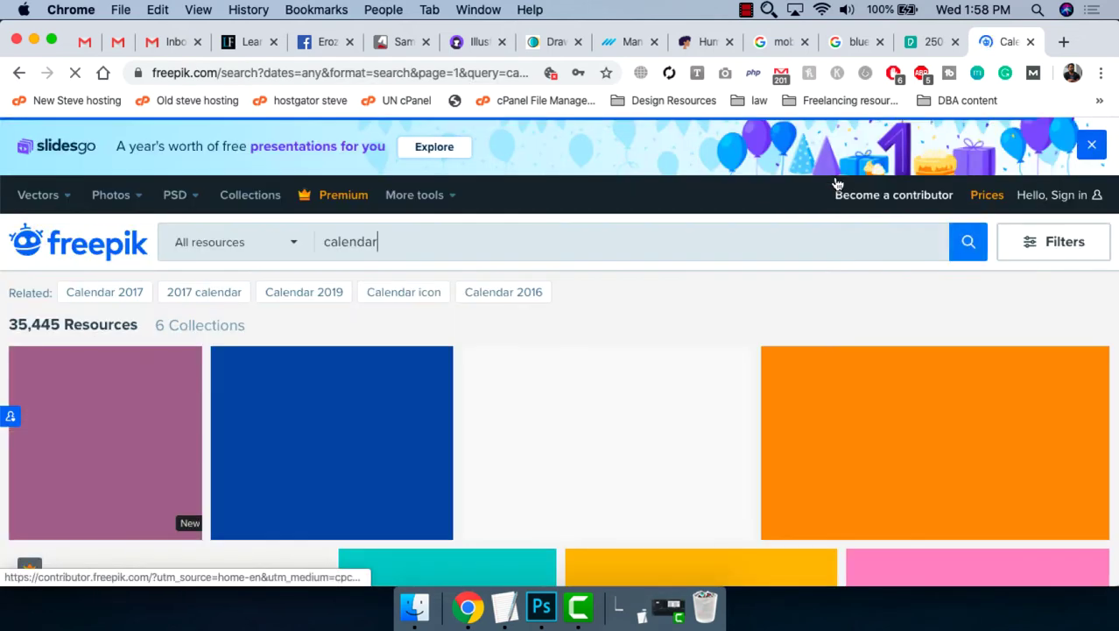
pyautogui.scroll(-2, 619, 258)
pyautogui.scroll(-3, 624, 263)
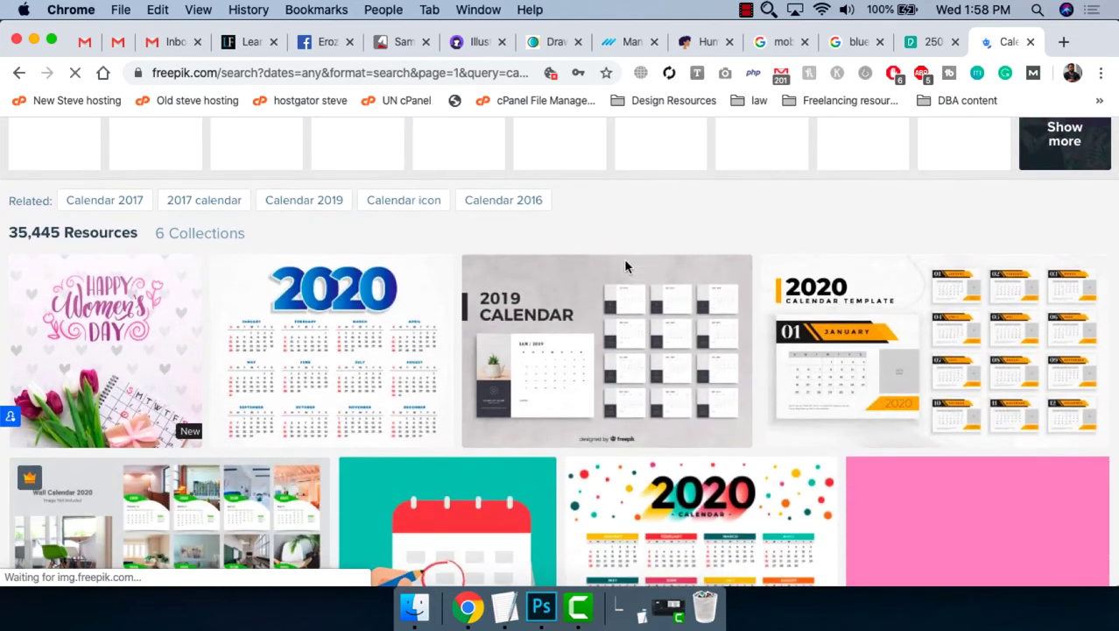
pyautogui.scroll(3, 803, 218)
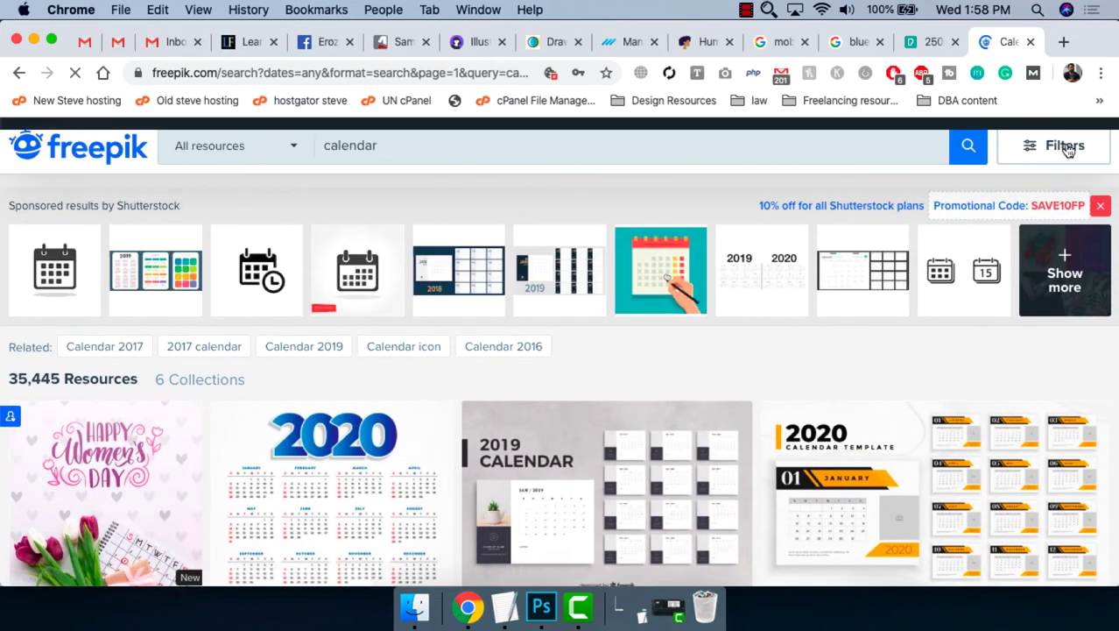
pyautogui.rightClick(172, 168)
pyautogui.click(149, 120)
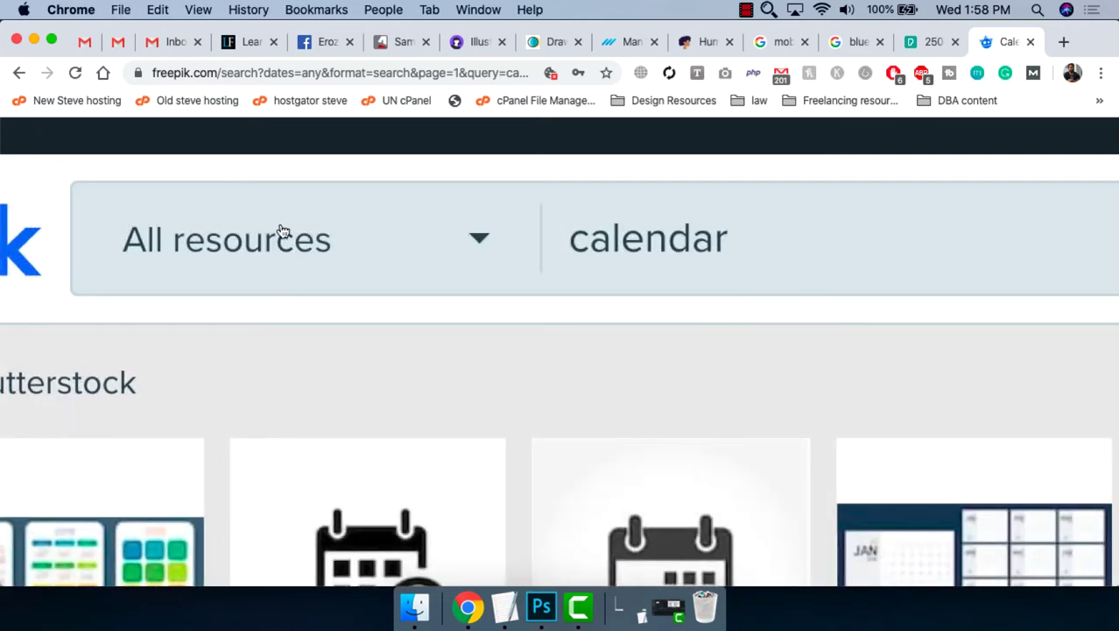
# Filter the calendar results to Free and Vectors, leaving 9,614 resources.
pyautogui.click(282, 233)
pyautogui.scroll(-3, 433, 374)
pyautogui.scroll(-3, 433, 375)
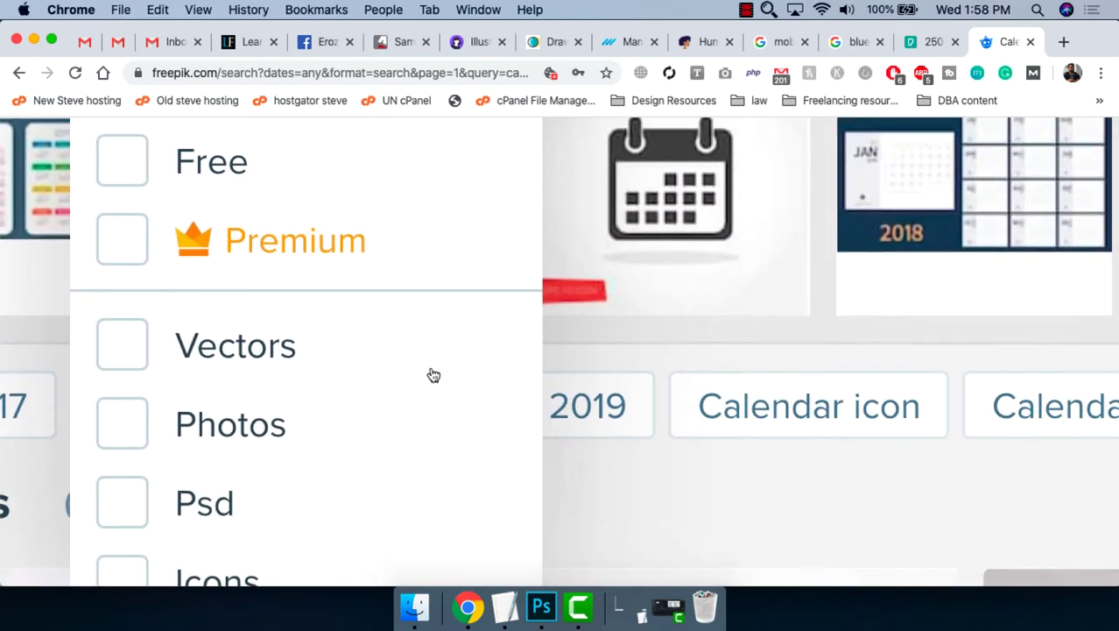
pyautogui.click(130, 185)
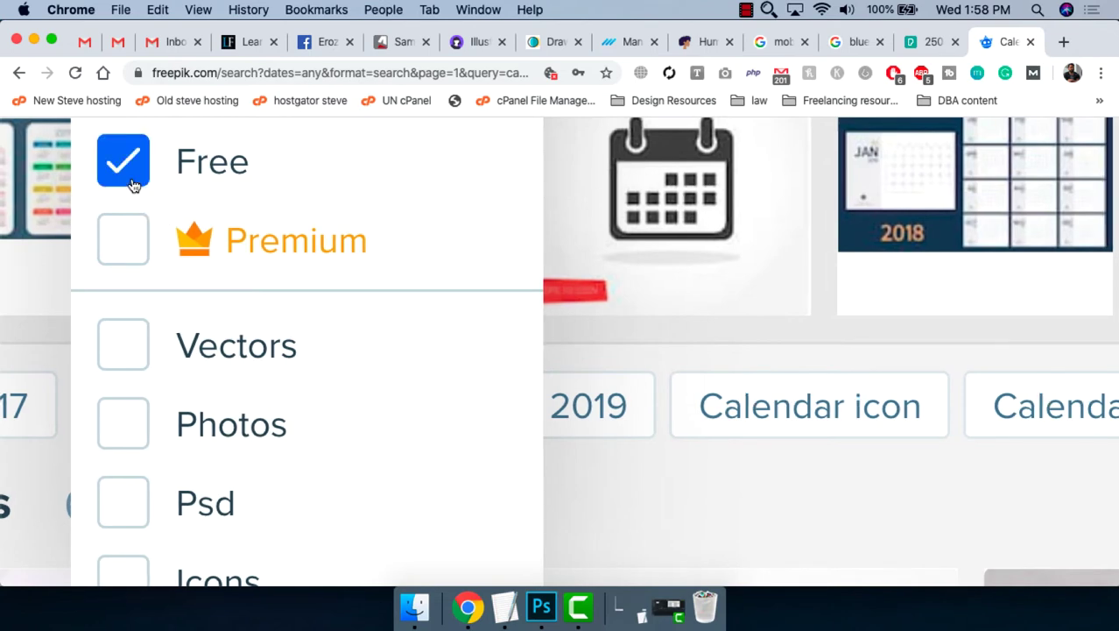
pyautogui.click(136, 356)
pyautogui.scroll(5, 136, 356)
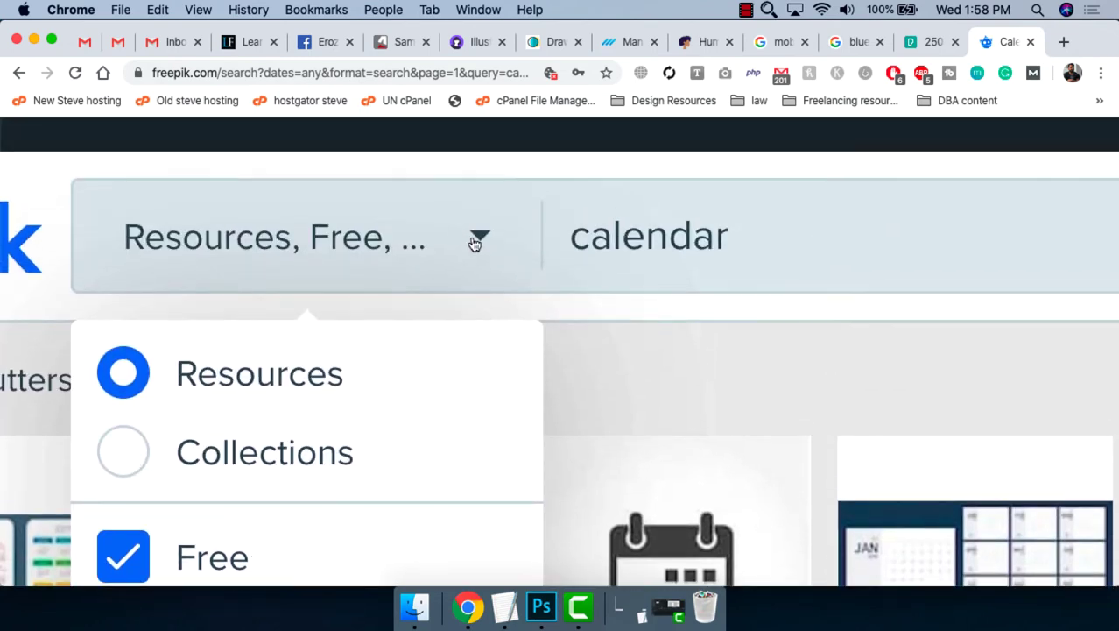
pyautogui.click(478, 237)
pyautogui.click(794, 234)
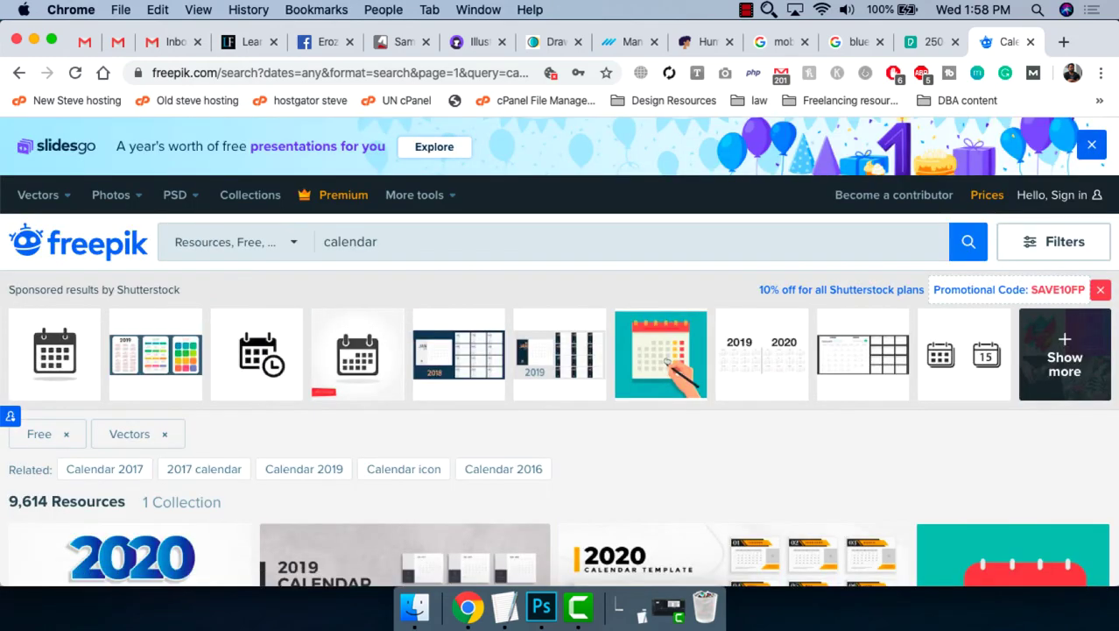
pyautogui.scroll(-3, 776, 367)
pyautogui.scroll(-3, 776, 368)
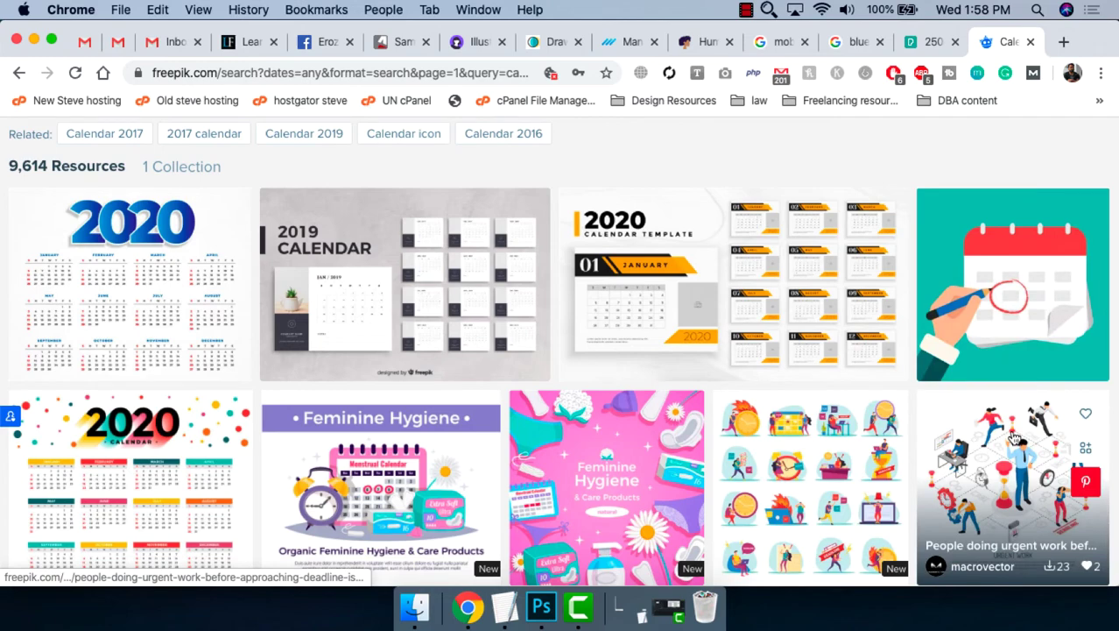
pyautogui.scroll(-5, 963, 421)
# Preview the Feminine Hygiene illustration, then close it and scroll further down the results.
pyautogui.click(381, 238)
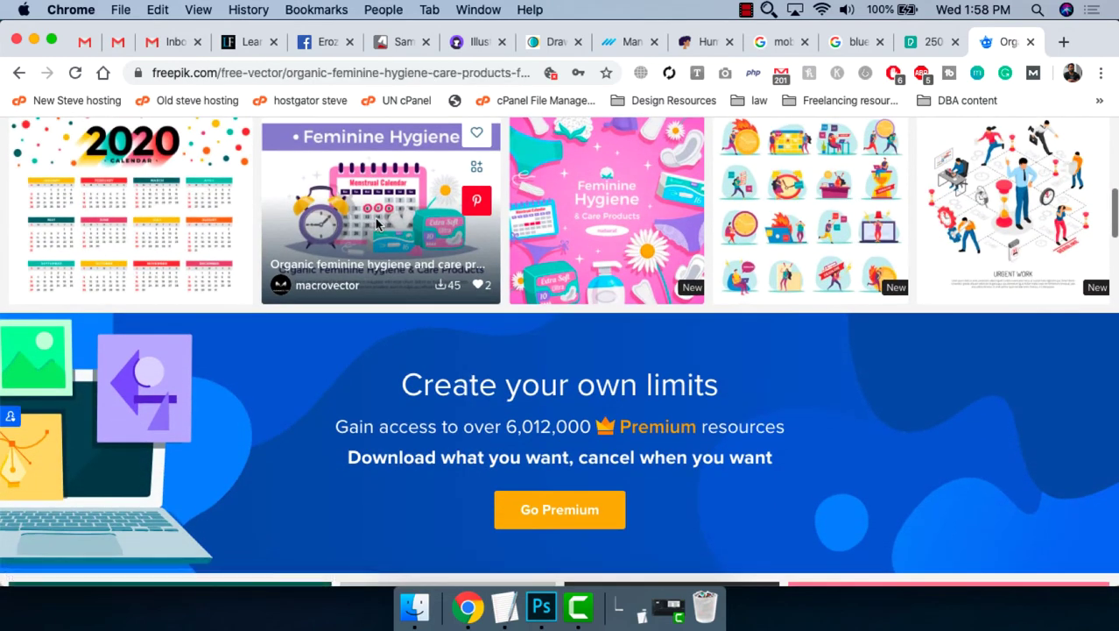
pyautogui.scroll(-5, 530, 382)
pyautogui.scroll(4, 530, 382)
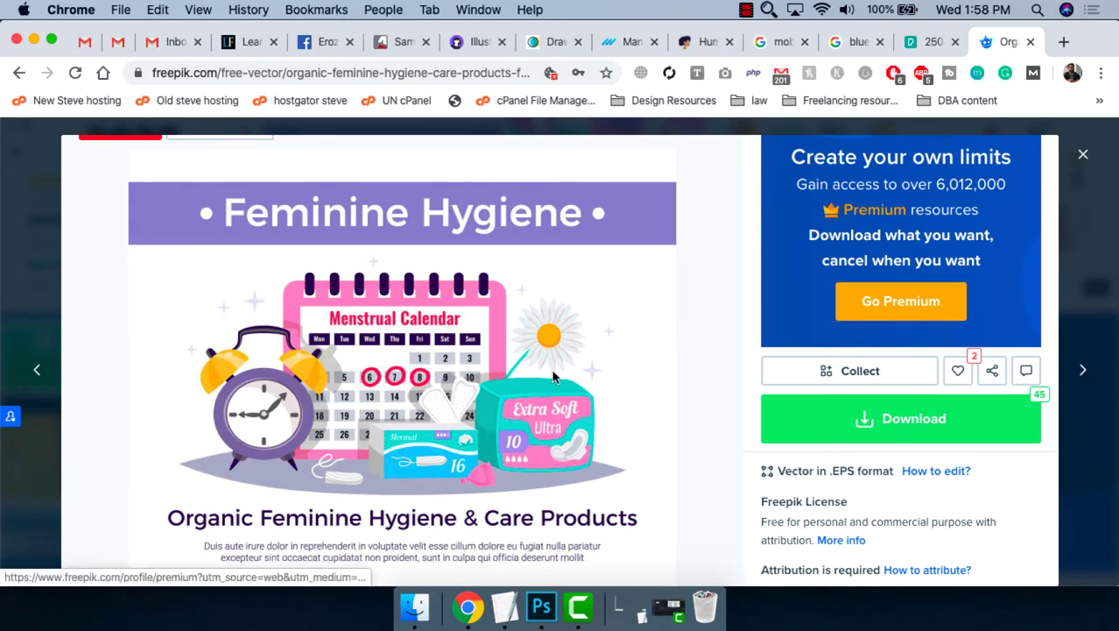
pyautogui.press('Escape')
pyautogui.scroll(-5, 887, 271)
pyautogui.scroll(-3, 887, 272)
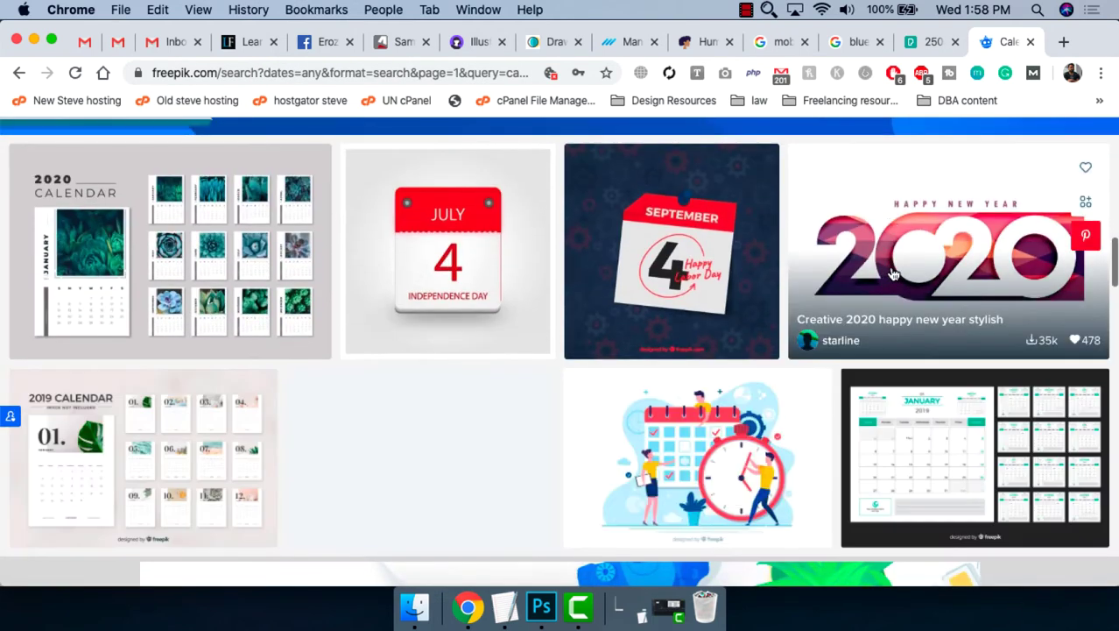
pyautogui.scroll(-2, 887, 272)
# Copy the image of the time-management calendar illustration and switch to Photoshop.
pyautogui.click(710, 273)
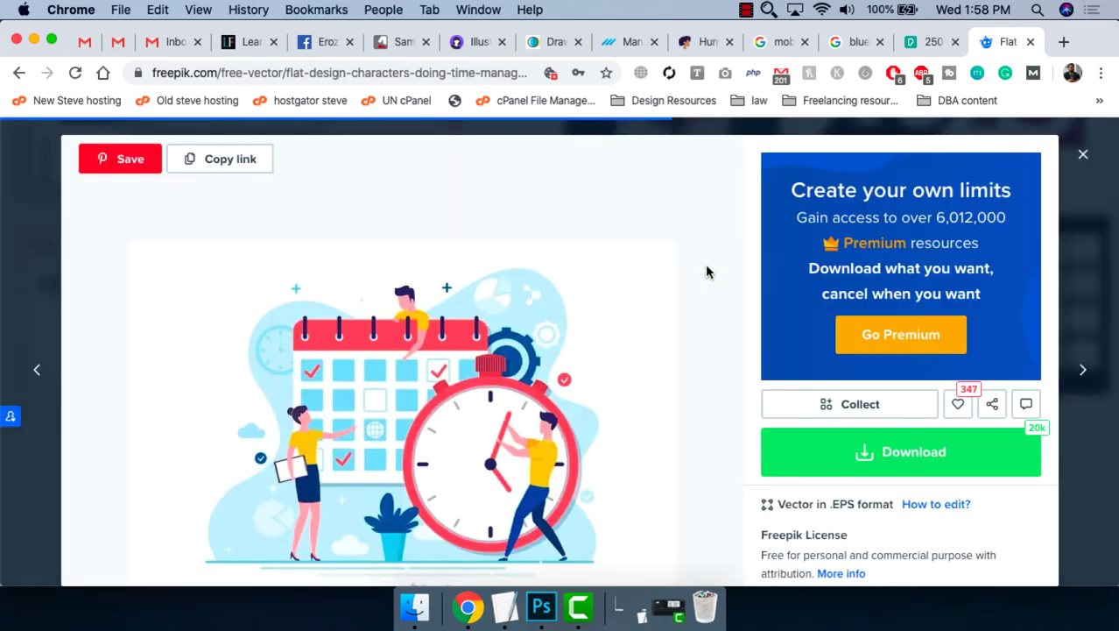
pyautogui.scroll(-2, 708, 279)
pyautogui.rightClick(517, 282)
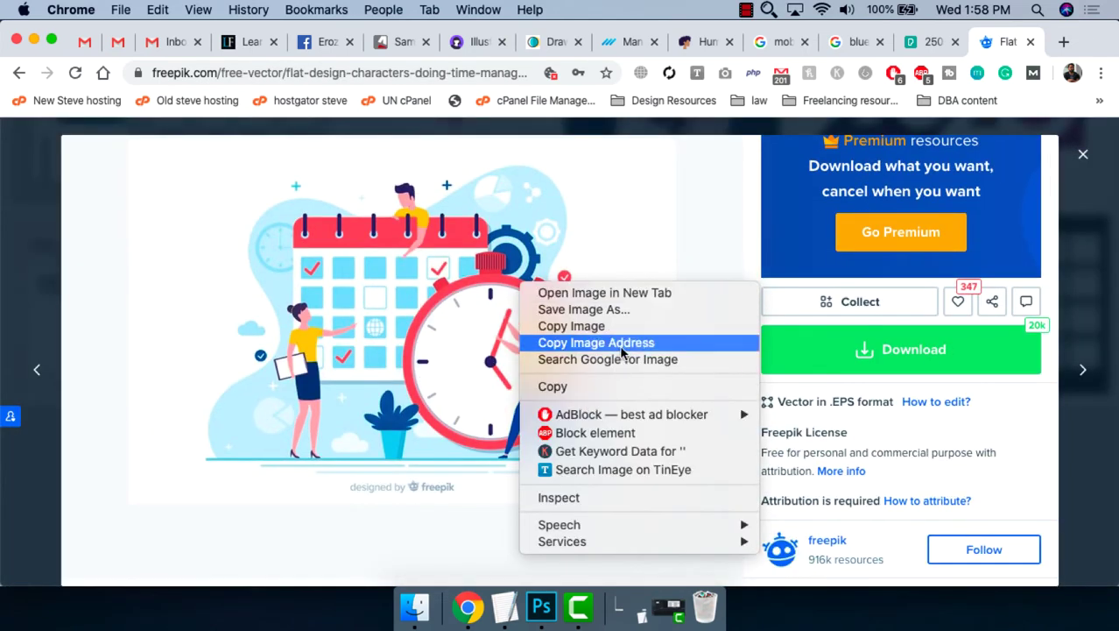
pyautogui.click(578, 325)
pyautogui.click(540, 604)
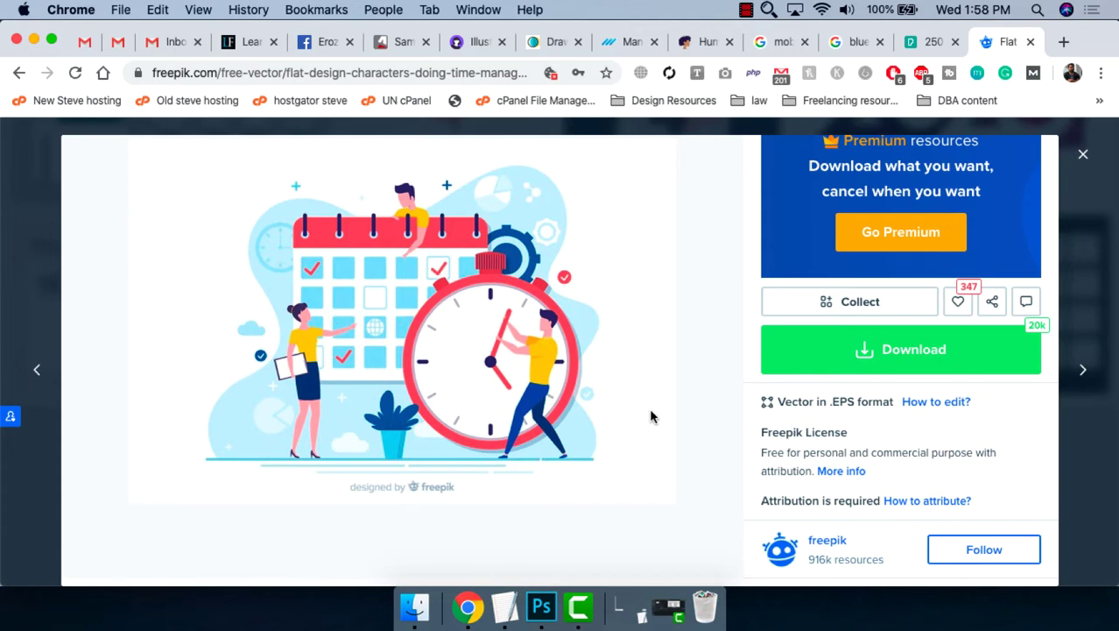
pyautogui.press('super+Tab')
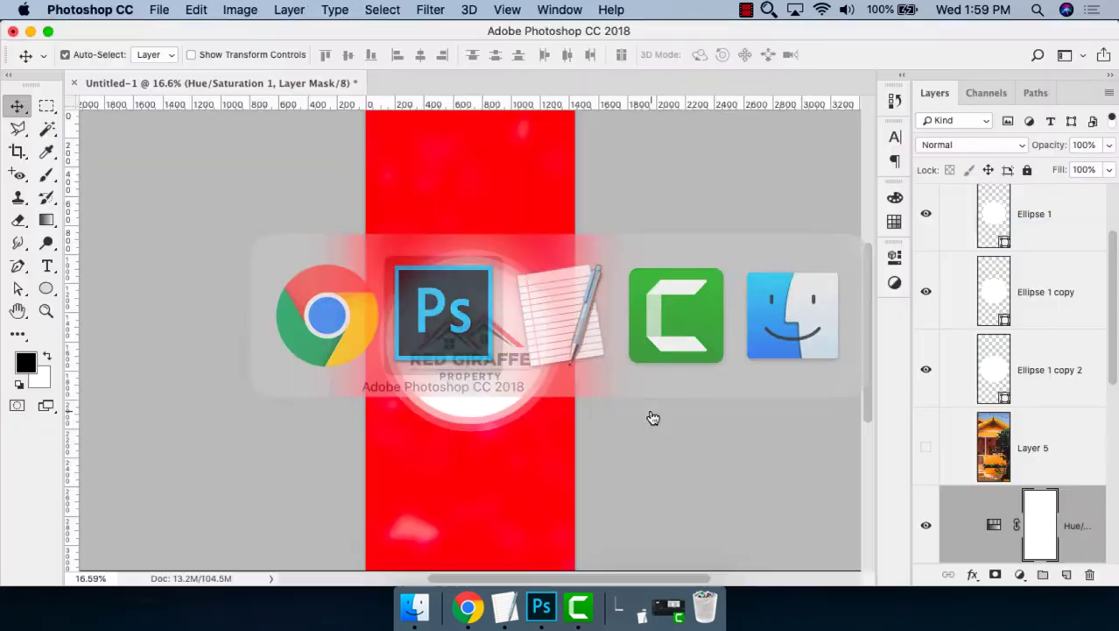
pyautogui.press('z')
pyautogui.click(529, 317)
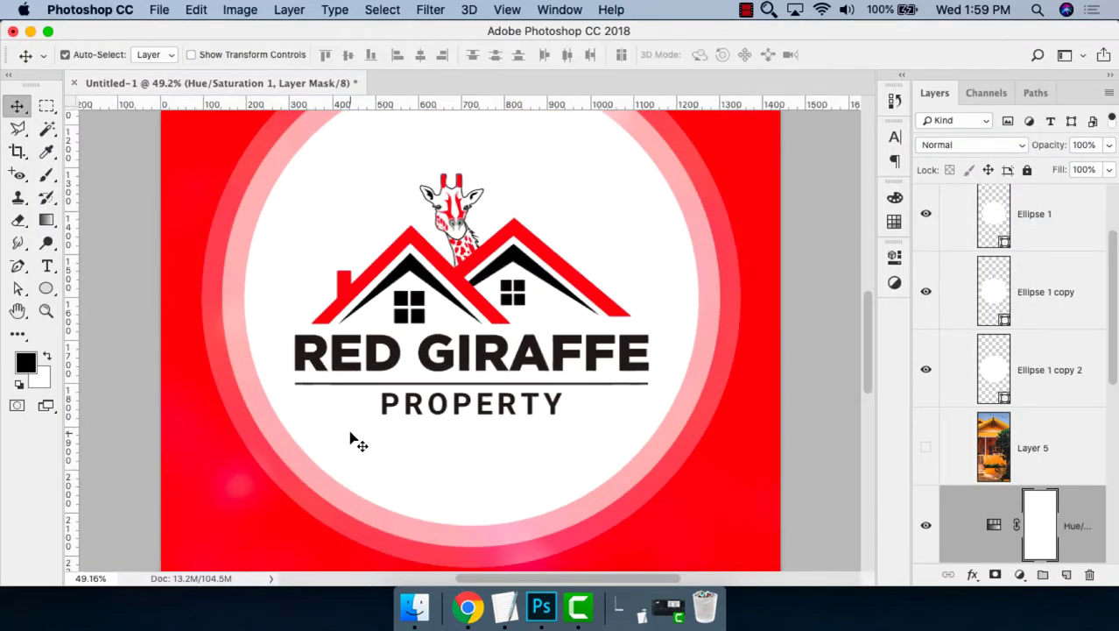
pyautogui.press('super+Tab')
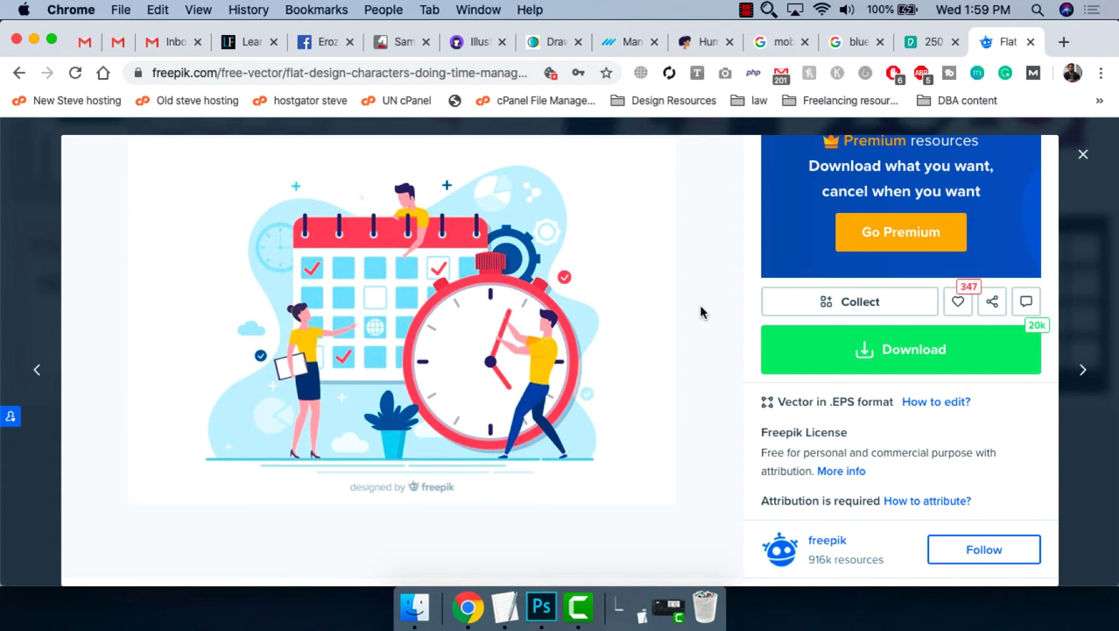
# Scroll the illustration page, then return to Photoshop's Red Giraffe splash screen.
pyautogui.scroll(-1, 456, 273)
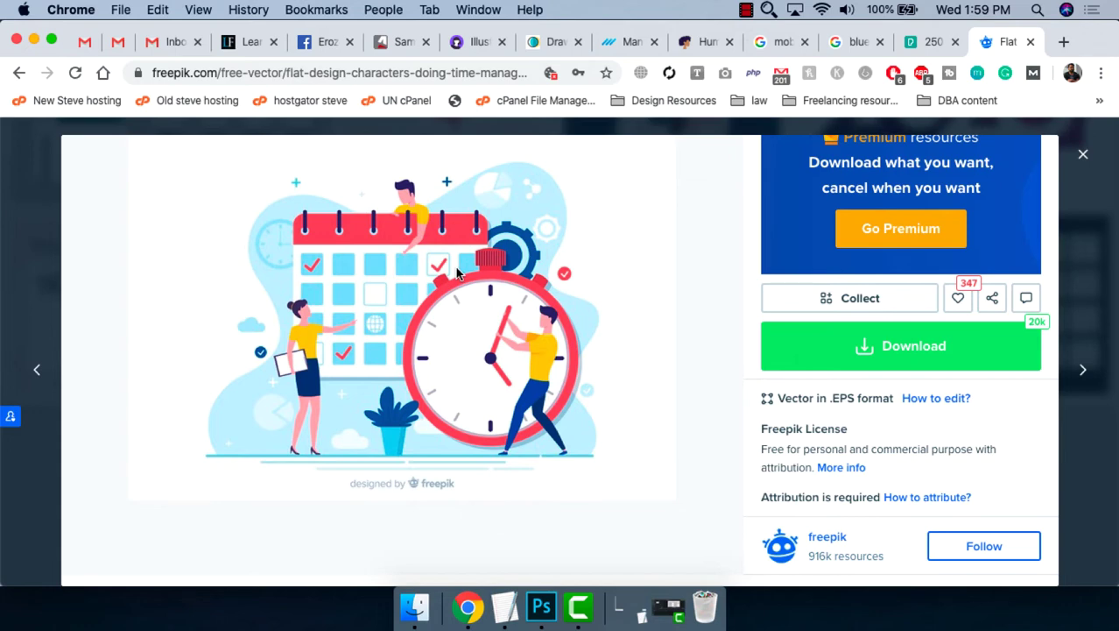
pyautogui.click(541, 606)
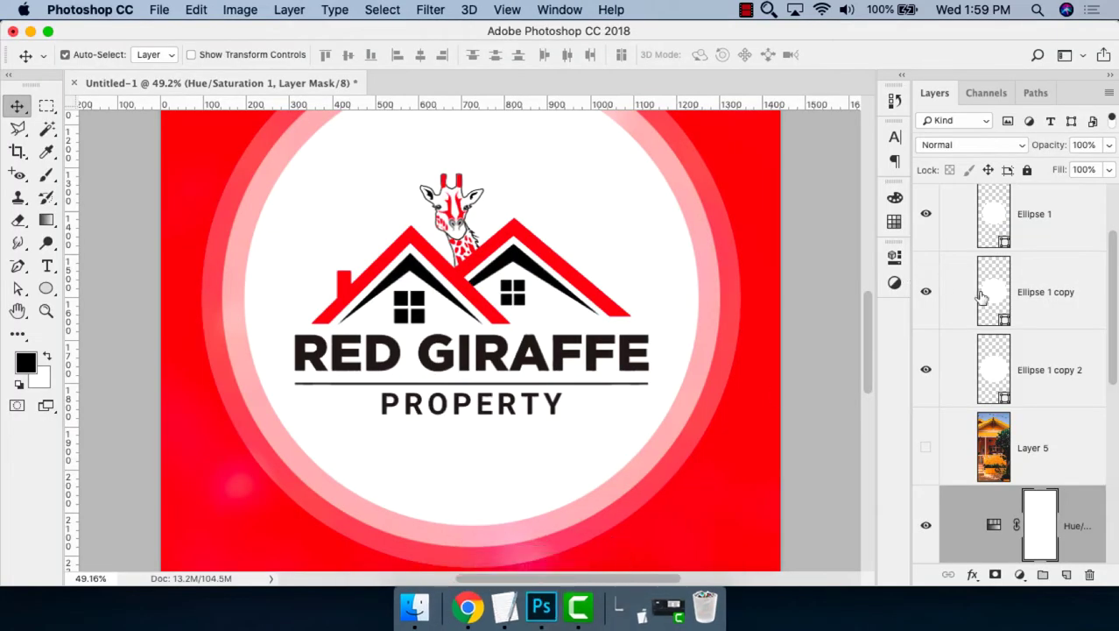
# Select the Layer 5 photo layer and zoom out to show the whole canvas.
pyautogui.press('super')
pyautogui.click(993, 450)
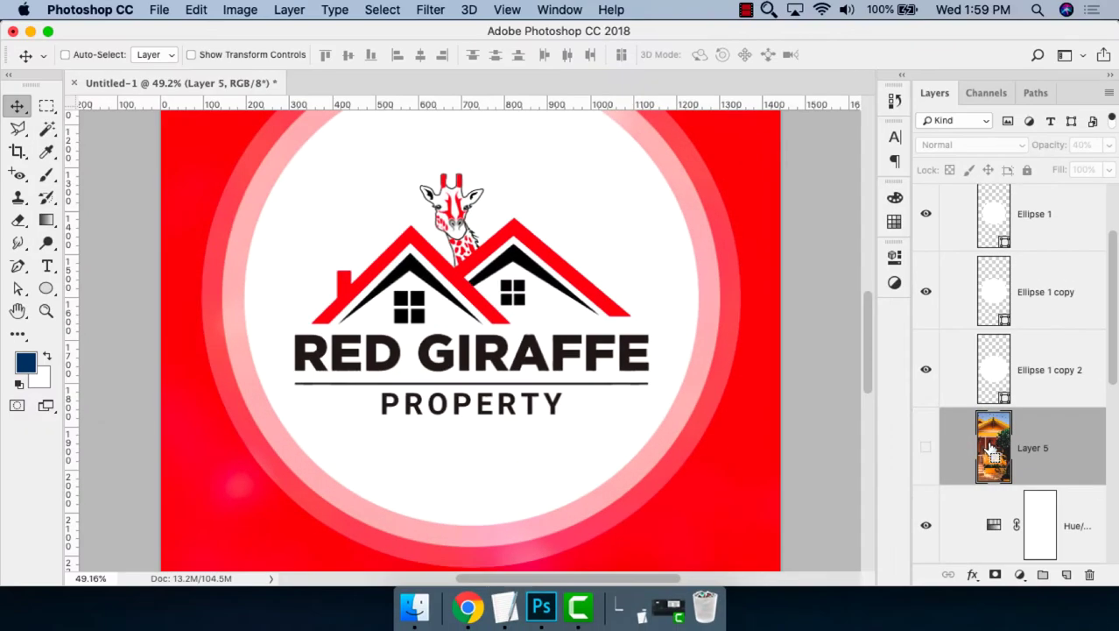
pyautogui.press('super+0')
pyautogui.press('super+minus')
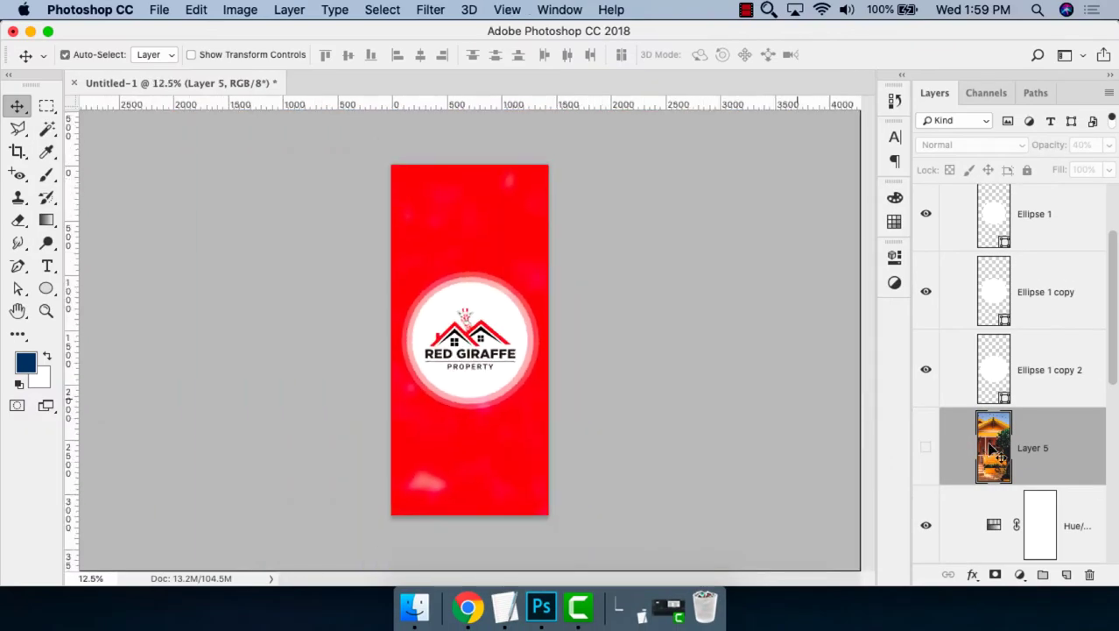
# Save the document as the Photoshop file onboard-screen.psd.
pyautogui.click(160, 9)
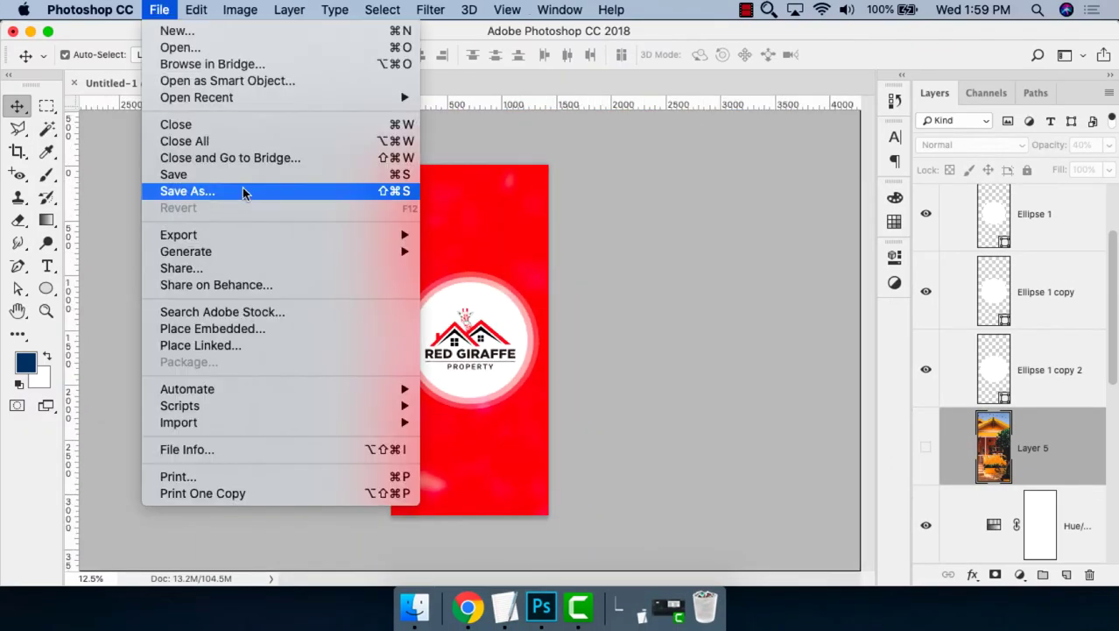
pyautogui.click(243, 188)
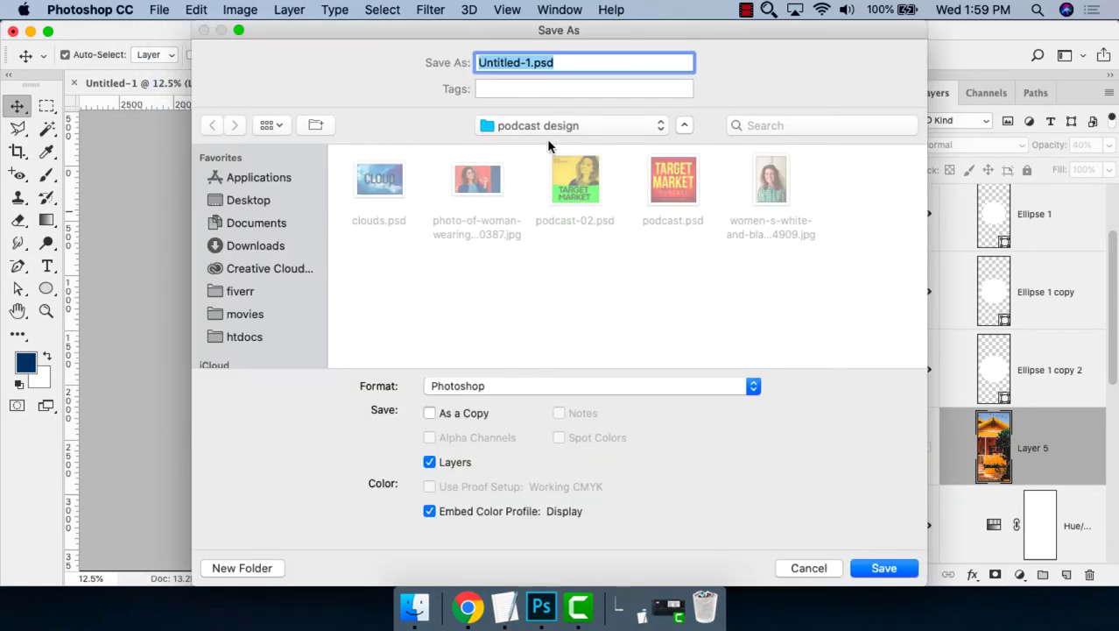
pyautogui.press('Left')
pyautogui.write('on')
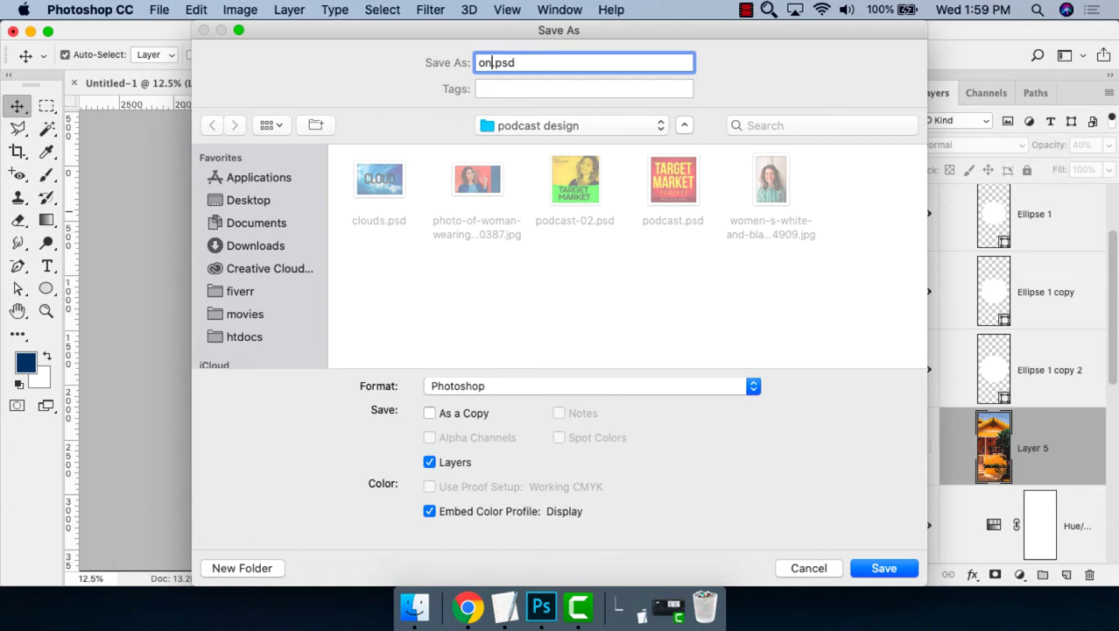
pyautogui.write('board-scree')
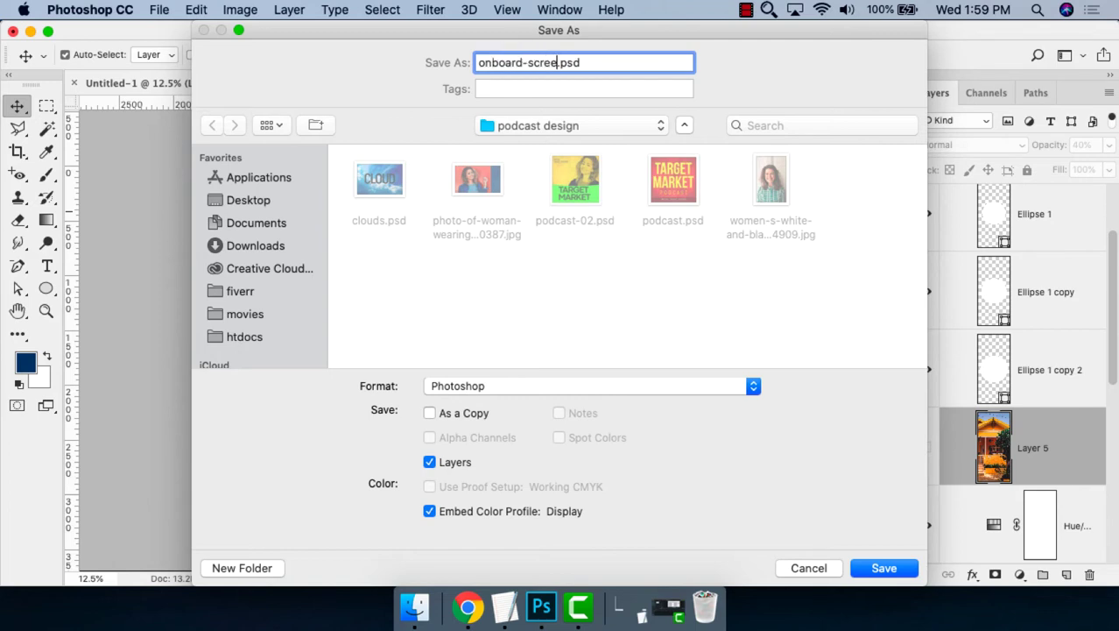
pyautogui.write('n')
pyautogui.press('Return')
pyautogui.click(946, 370)
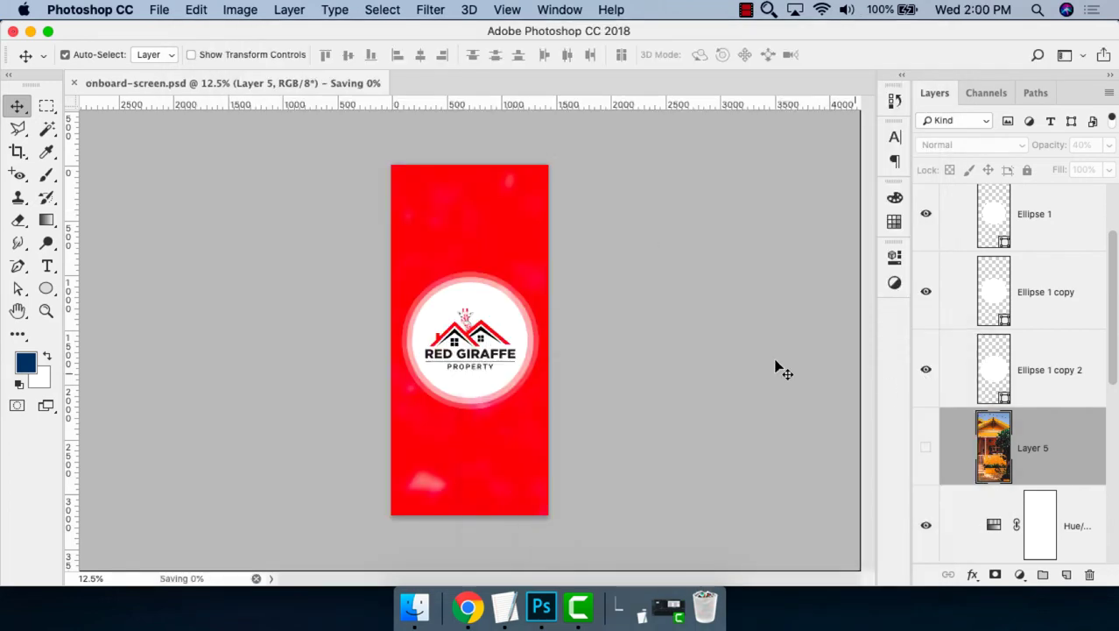
# Delete the textured background layer and the Splash Screen 1 group.
pyautogui.hotkey('ctrl', 'alt', 'z')
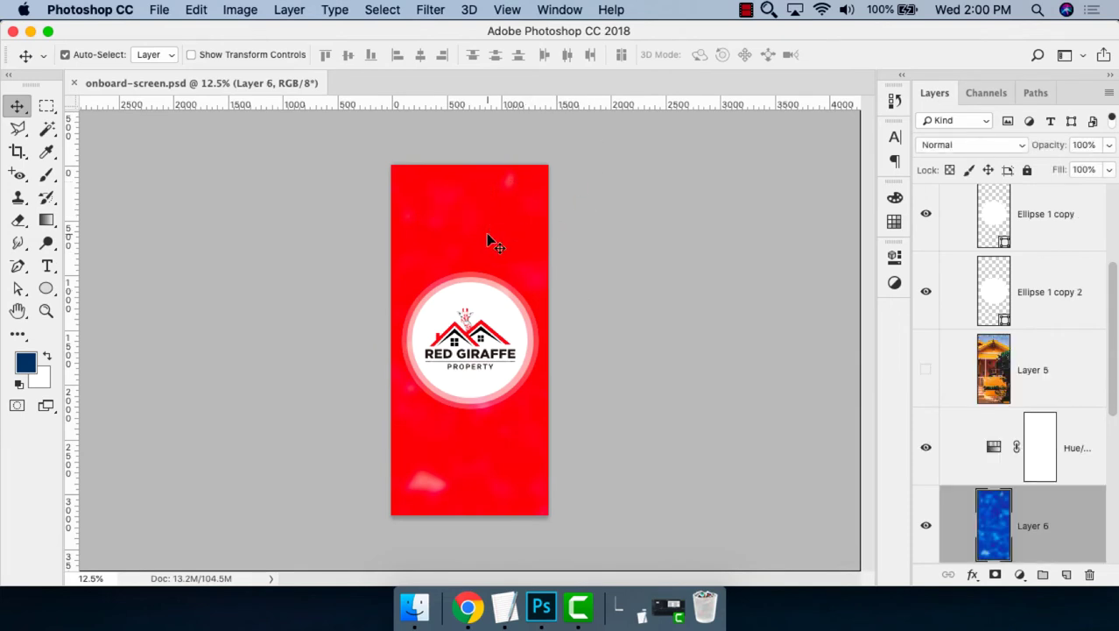
pyautogui.hotkey('ctrl', 'alt', 'z')
pyautogui.click(820, 307)
pyautogui.scroll(-5, 974, 346)
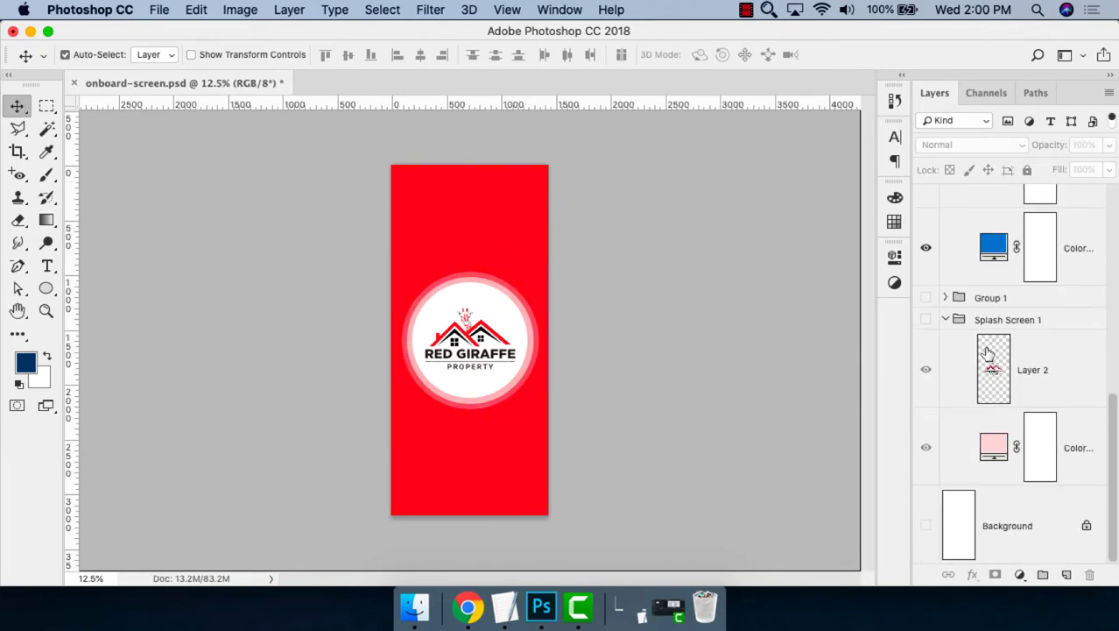
pyautogui.click(1013, 326)
pyautogui.press('Delete')
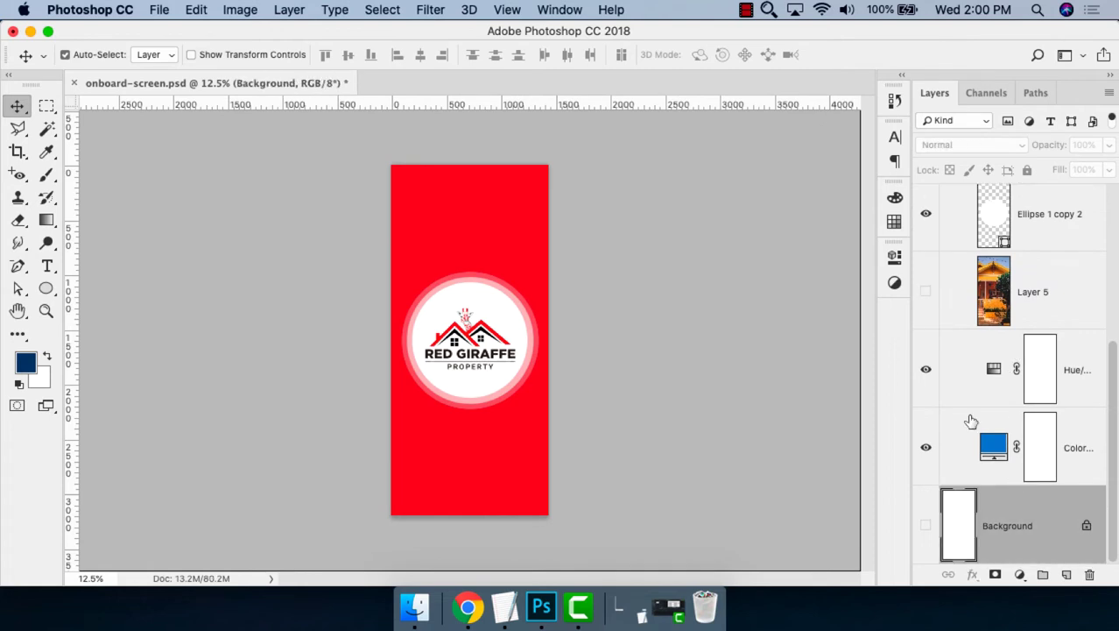
# Delete the red Color Fill, Hue/Saturation and ellipse glow layers.
pyautogui.click(963, 445)
pyautogui.press('Delete')
pyautogui.press('Delete')
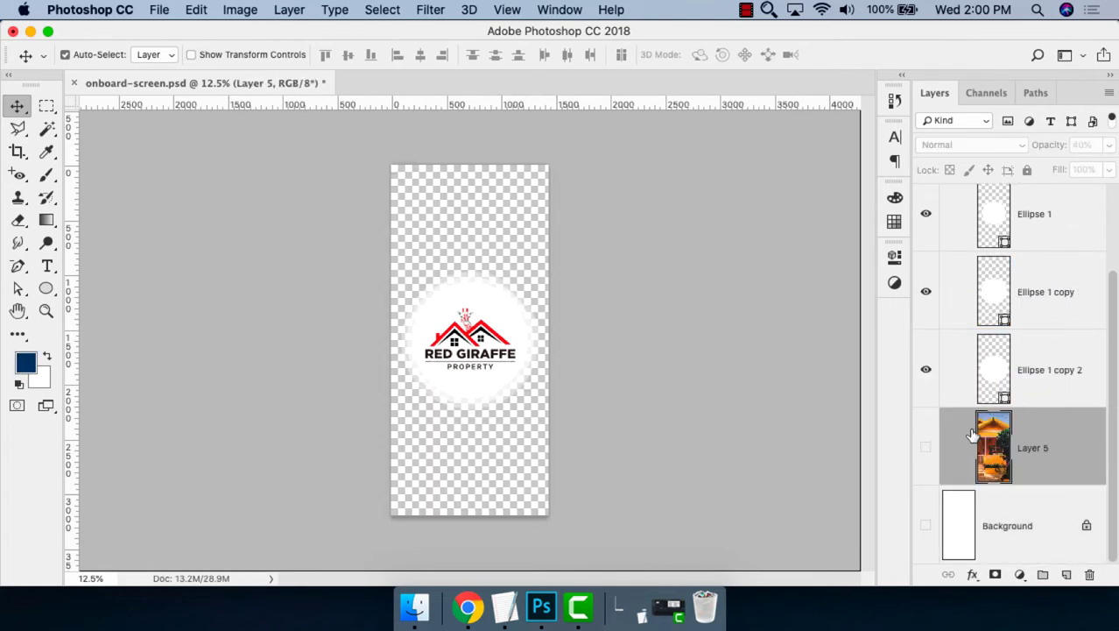
pyautogui.click(1050, 369)
pyautogui.press('Delete')
pyautogui.click(1043, 312)
pyautogui.press('Delete')
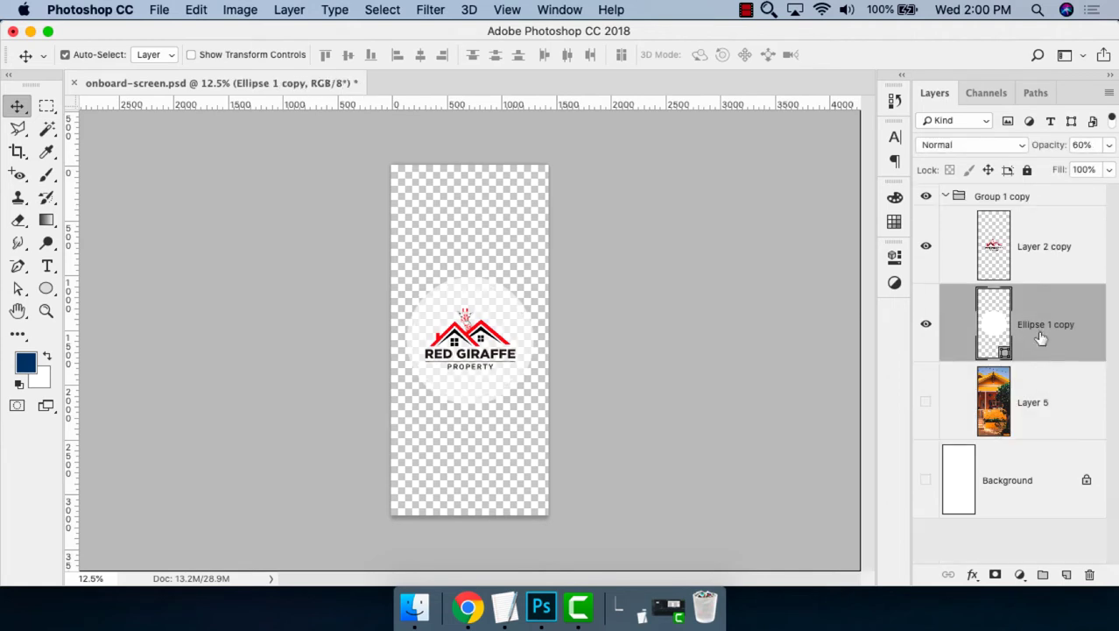
pyautogui.press('Delete')
pyautogui.press('Delete')
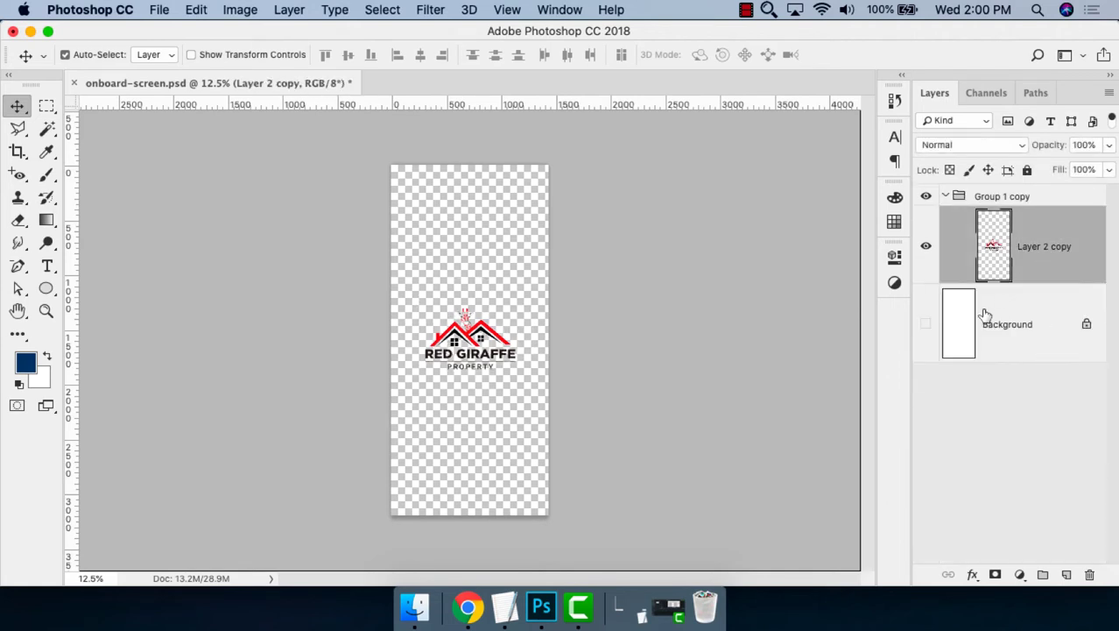
# Show the white Background layer and hide the Red Giraffe logo layer.
pyautogui.click(926, 324)
pyautogui.moveTo(617, 292); pyautogui.dragTo(318, 424)
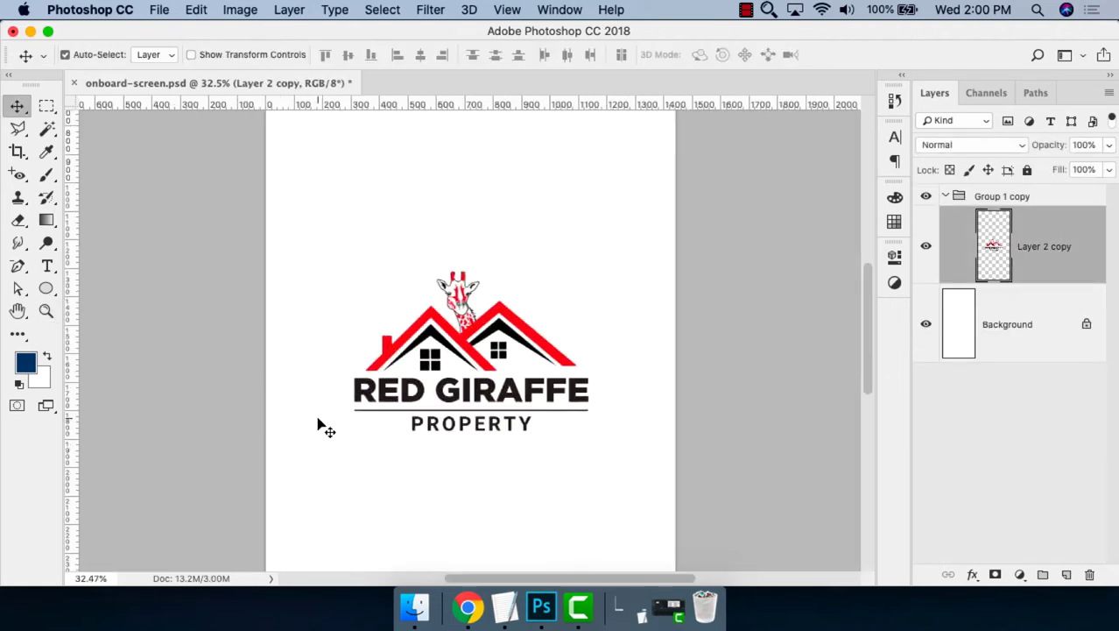
pyautogui.press('super+minus')
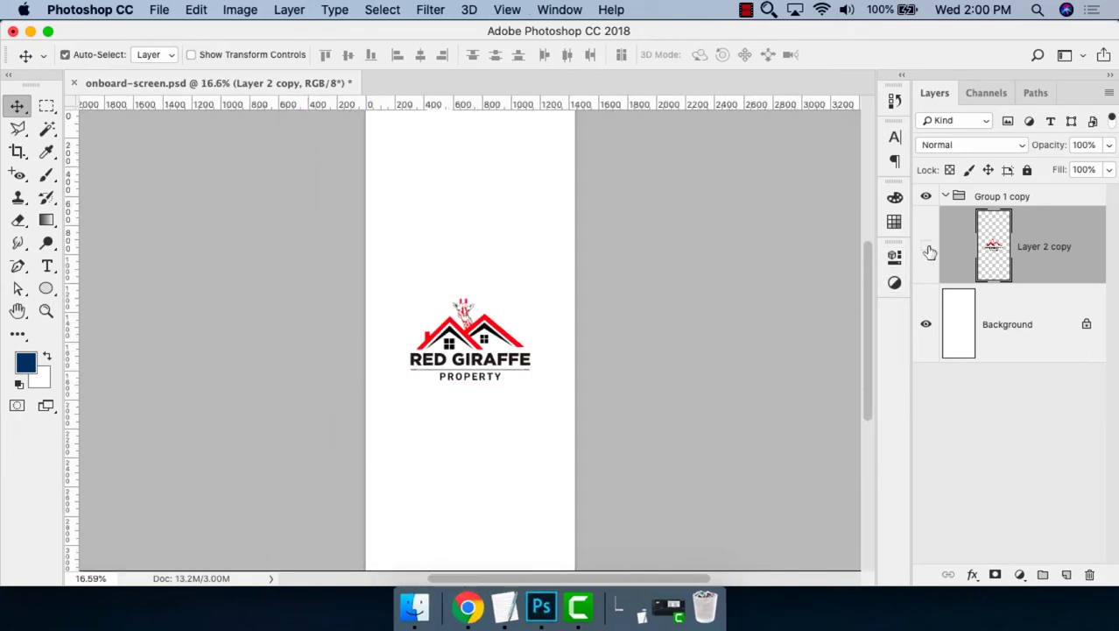
pyautogui.click(925, 246)
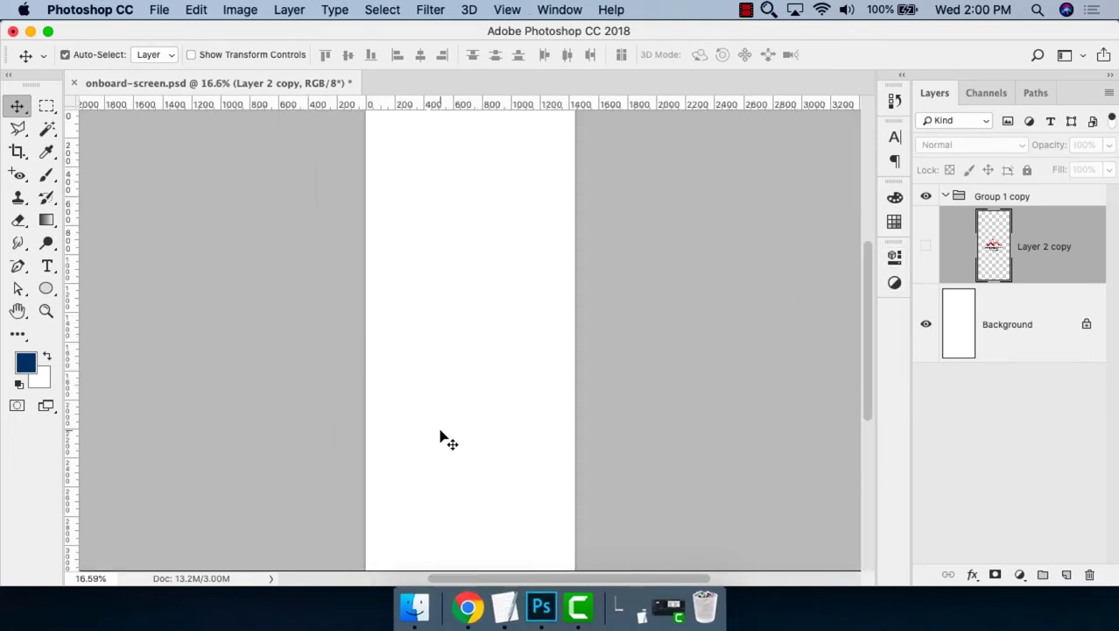
pyautogui.press('super+Tab')
# Paste the Freepik clock illustration into the document, moved toward the page top and enlarged.
pyautogui.rightClick(442, 319)
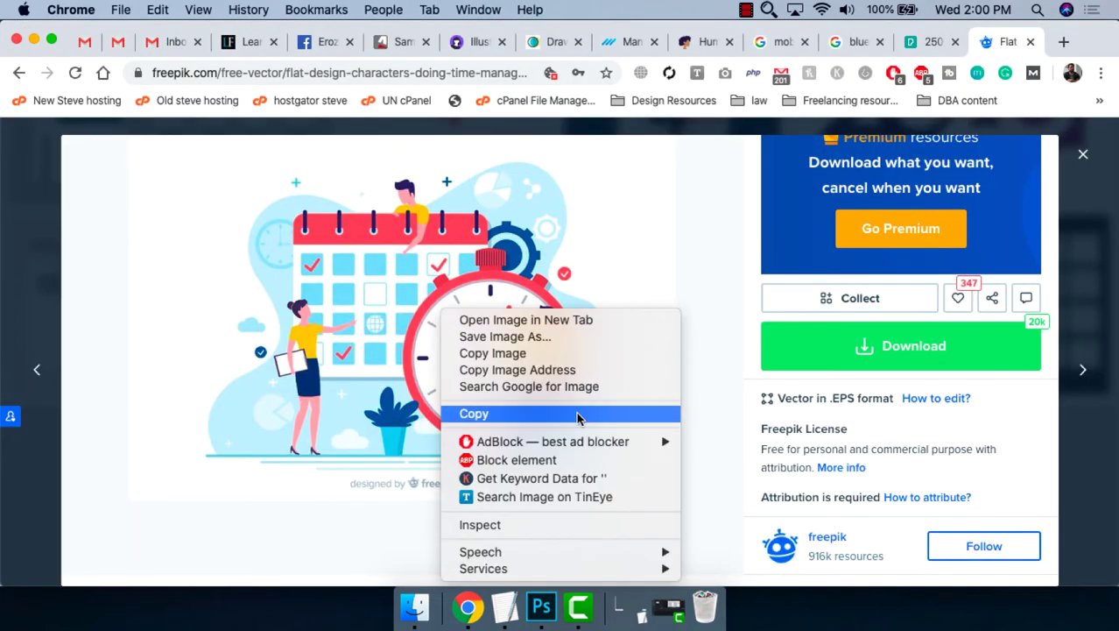
pyautogui.click(568, 353)
pyautogui.press('super+Tab')
pyautogui.press('super+v')
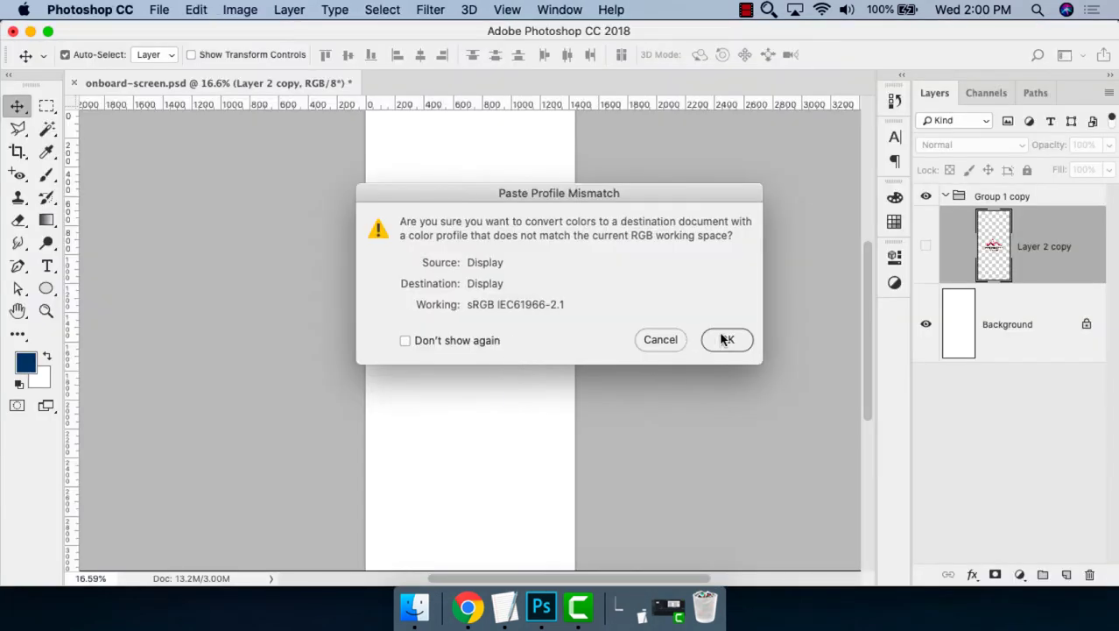
pyautogui.click(721, 338)
pyautogui.moveTo(477, 337)
pyautogui.mouseDown()
pyautogui.moveTo(477, 214)
pyautogui.moveTo(565, 153)
pyautogui.mouseUp()
pyautogui.hotkey('ctrl', 't')
pyautogui.click(810, 54)
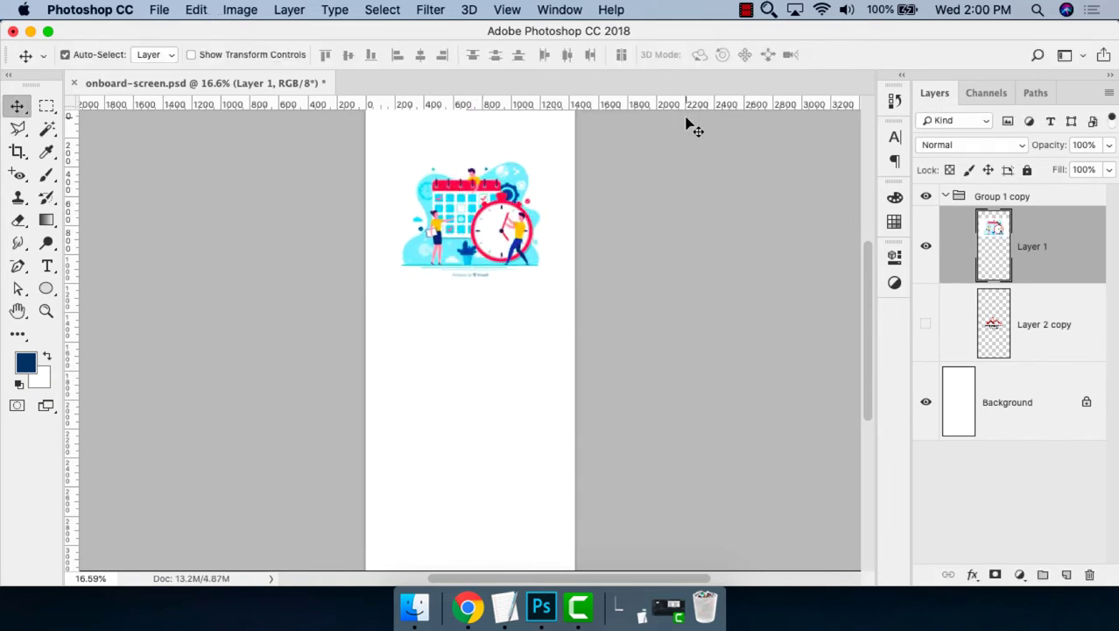
# Remove the 'designed by freepik' credit from beneath the illustration.
pyautogui.press('z')
pyautogui.moveTo(247, 233); pyautogui.dragTo(613, 326)
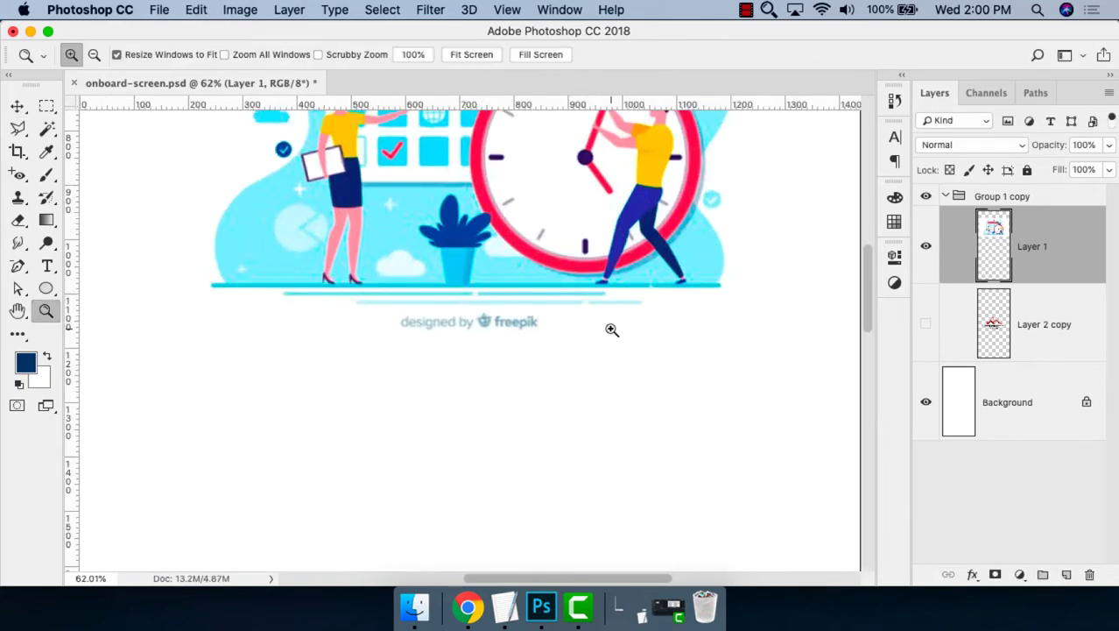
pyautogui.press('v')
pyautogui.press('m')
pyautogui.moveTo(798, 432); pyautogui.dragTo(184, 310)
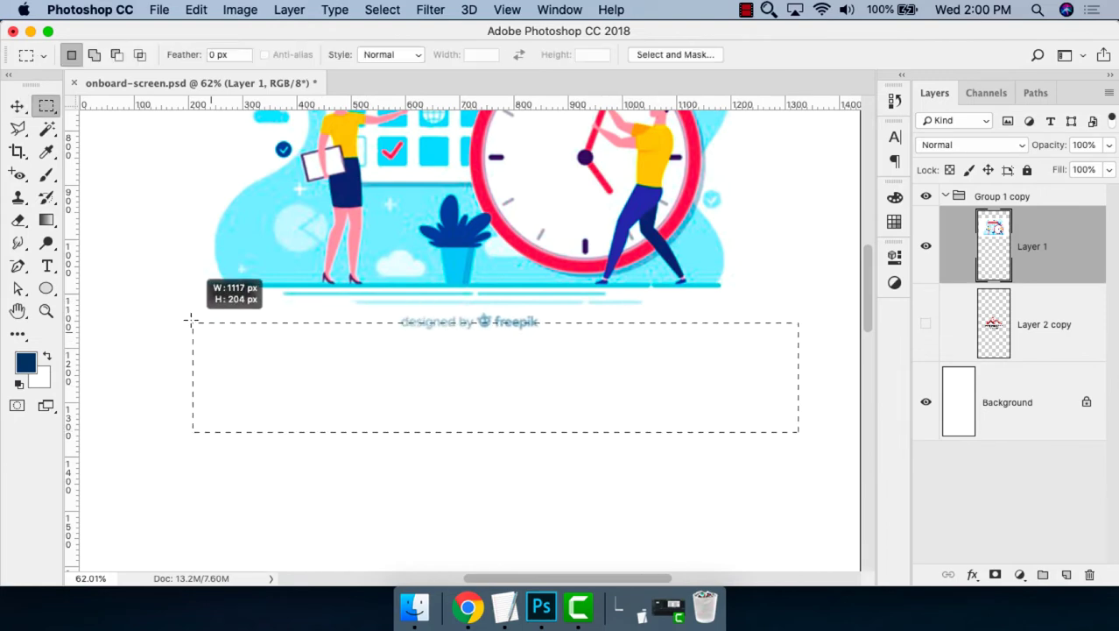
pyautogui.press('v')
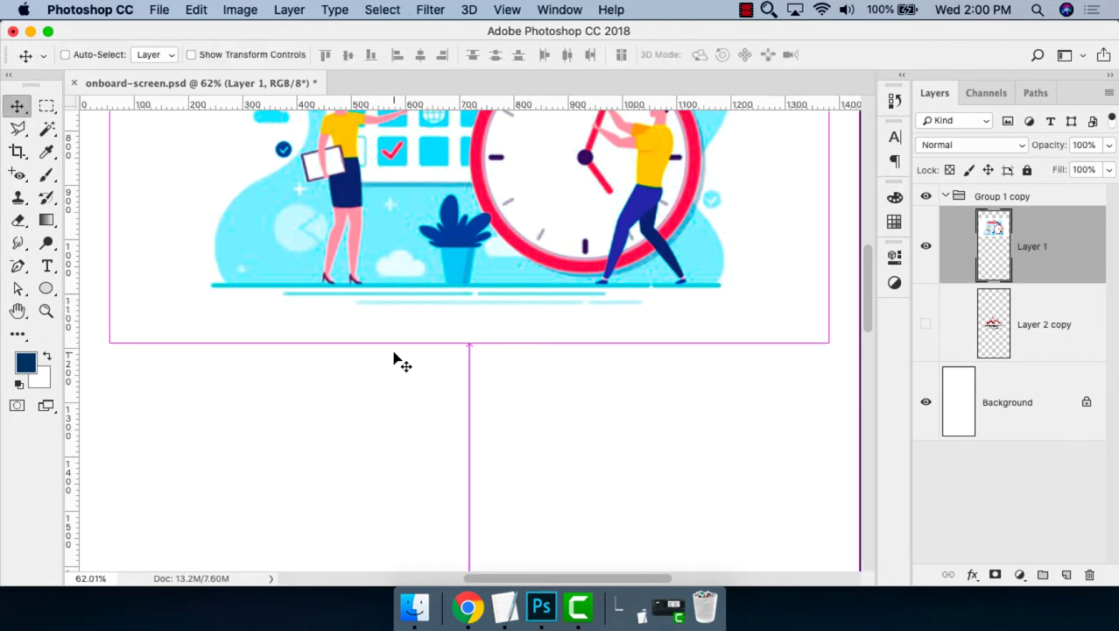
pyautogui.click(467, 606)
pyautogui.click(505, 604)
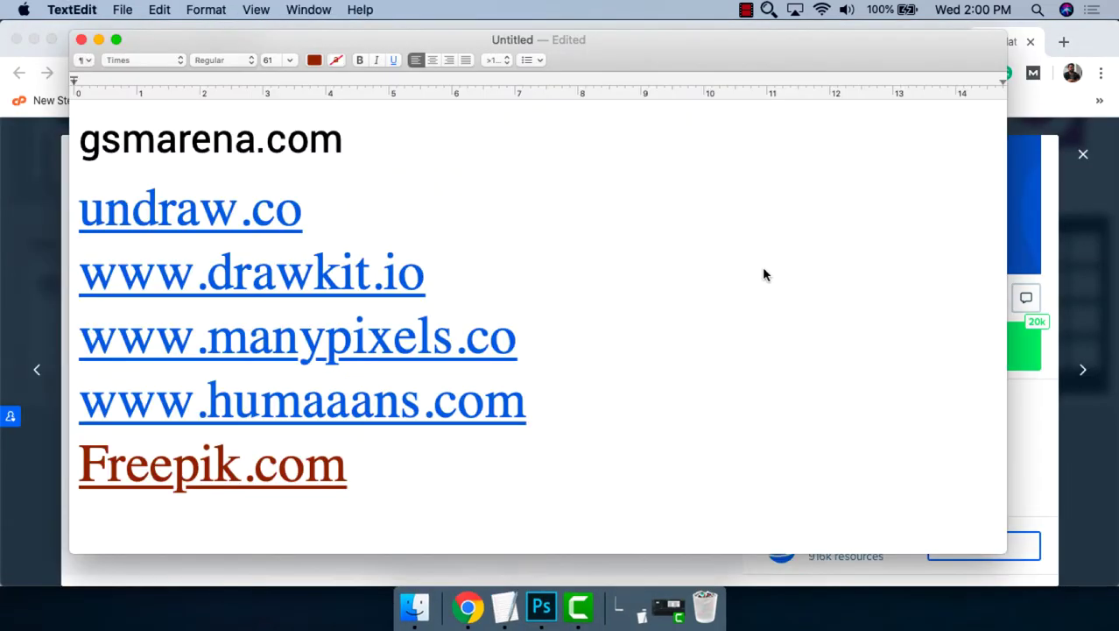
# Check the Freepik.com and undraw.co entries in the site list, then hide the notes.
pyautogui.tripleClick(398, 465)
pyautogui.click(385, 209)
pyautogui.press('super+Tab')
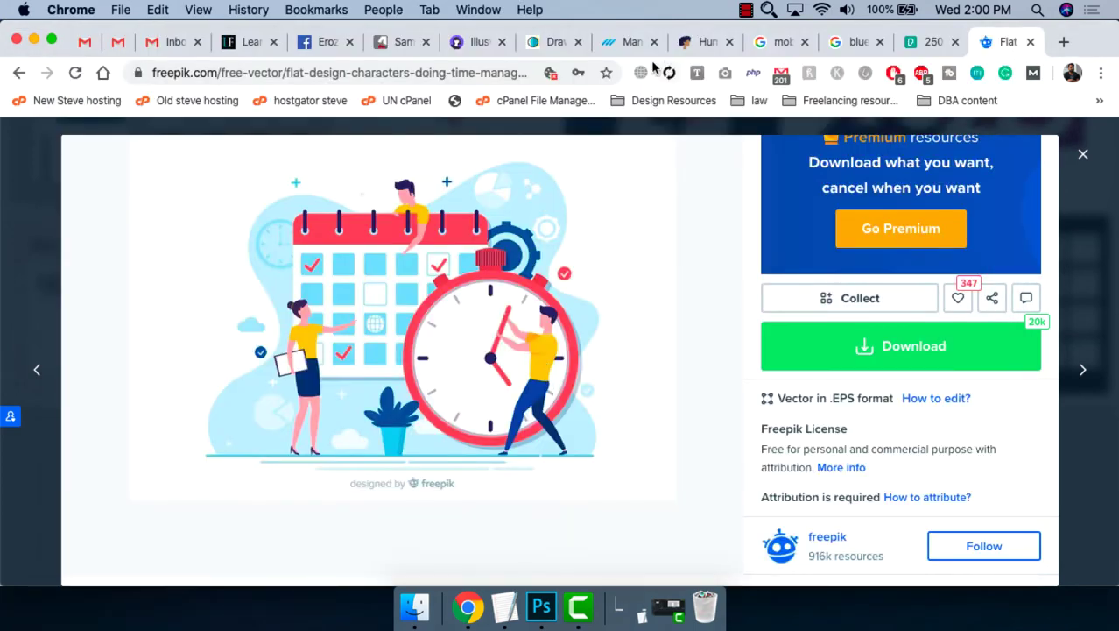
# Look over the DrawKit site and reload its page.
pyautogui.click(552, 42)
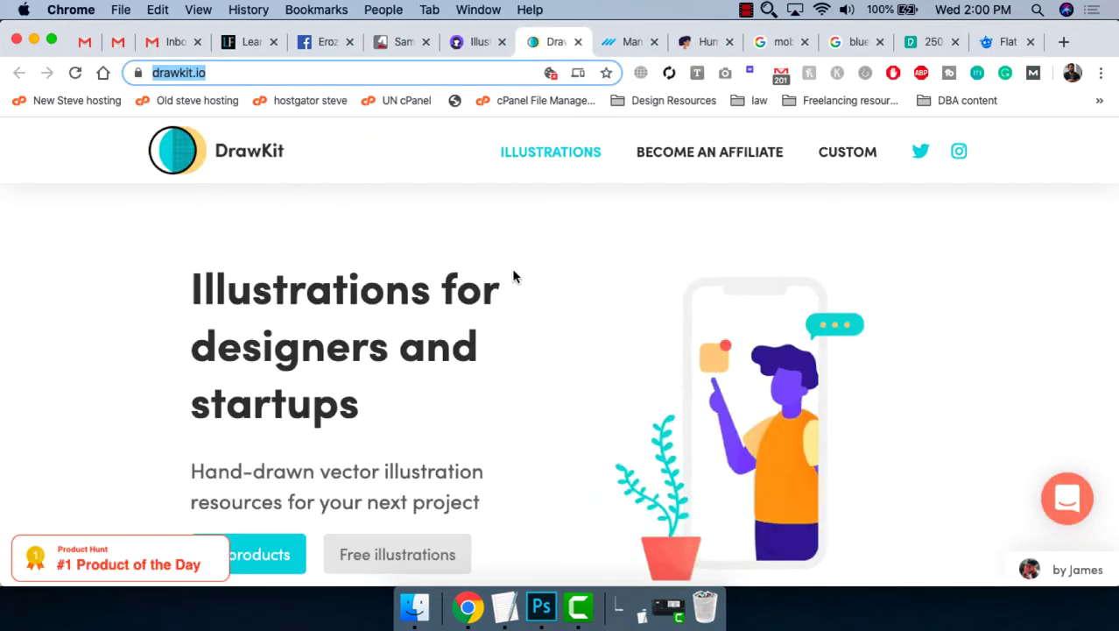
pyautogui.scroll(-5, 513, 271)
pyautogui.scroll(4, 524, 278)
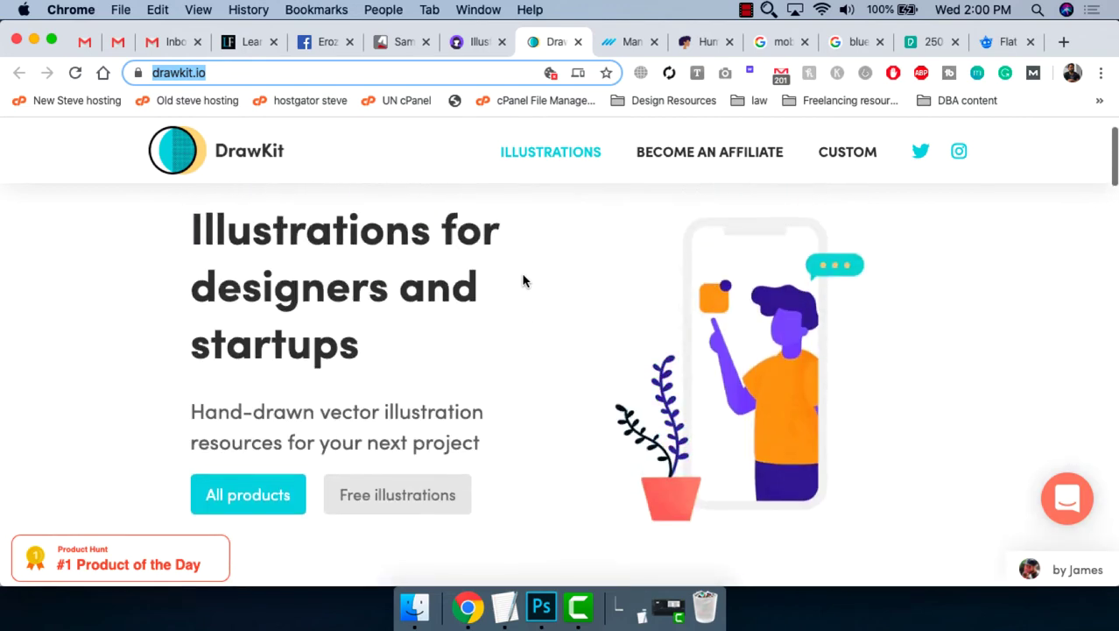
pyautogui.click(411, 497)
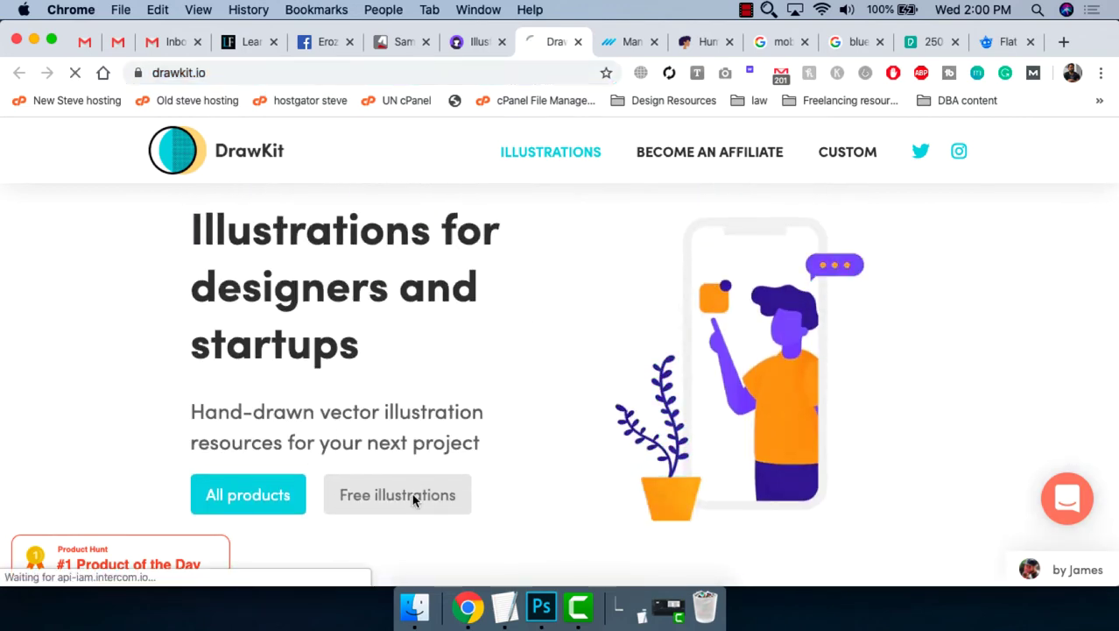
# Browse the unDraw illustrations gallery and scroll back to the top.
pyautogui.click(470, 42)
pyautogui.scroll(-5, 325, 310)
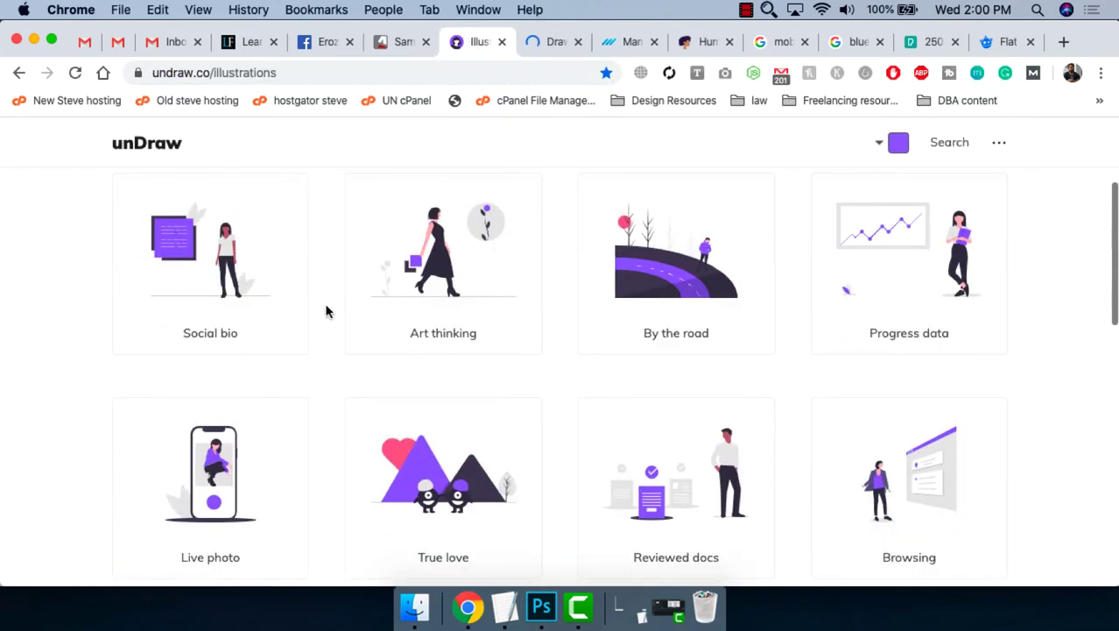
pyautogui.scroll(-3, 325, 310)
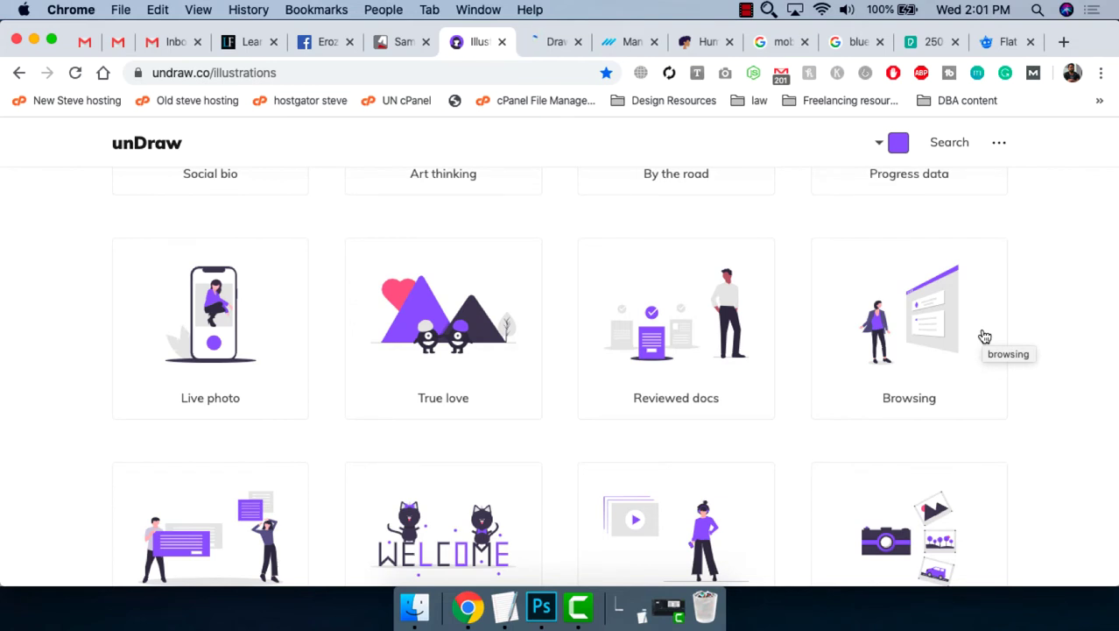
pyautogui.scroll(-4, 1090, 449)
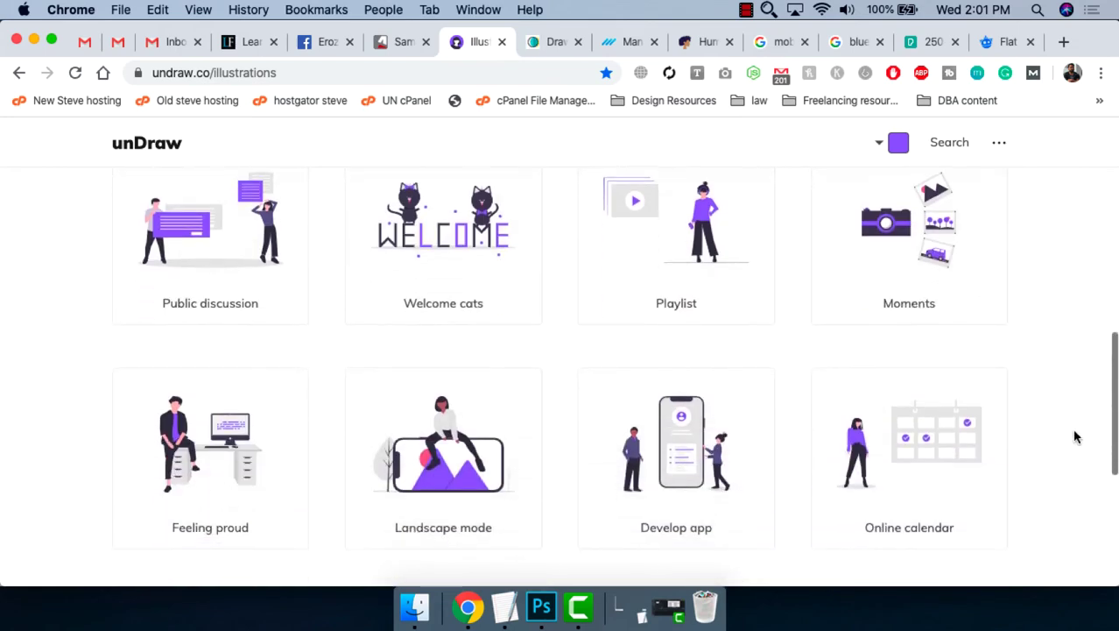
pyautogui.scroll(8, 1064, 438)
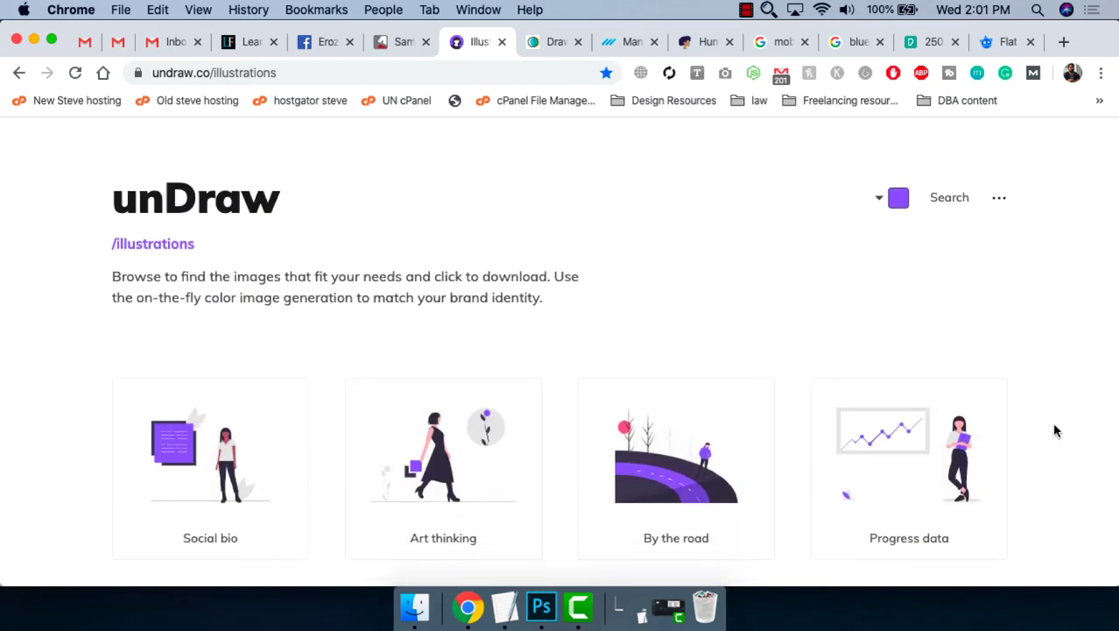
# Search unDraw for 'time' and browse the matching illustrations.
pyautogui.click(951, 199)
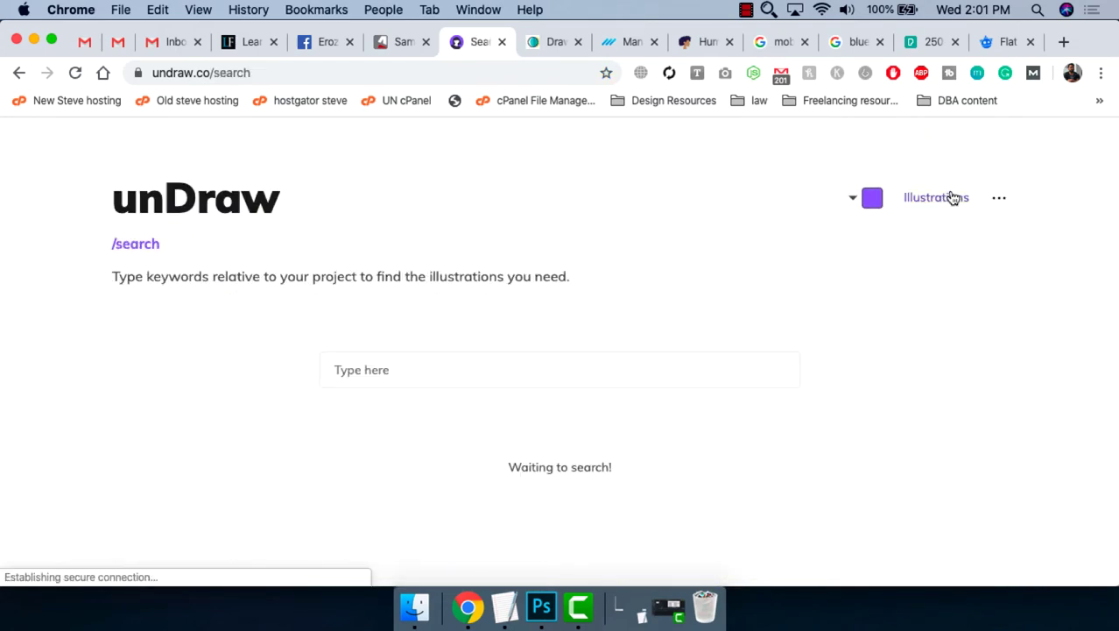
pyautogui.click(500, 369)
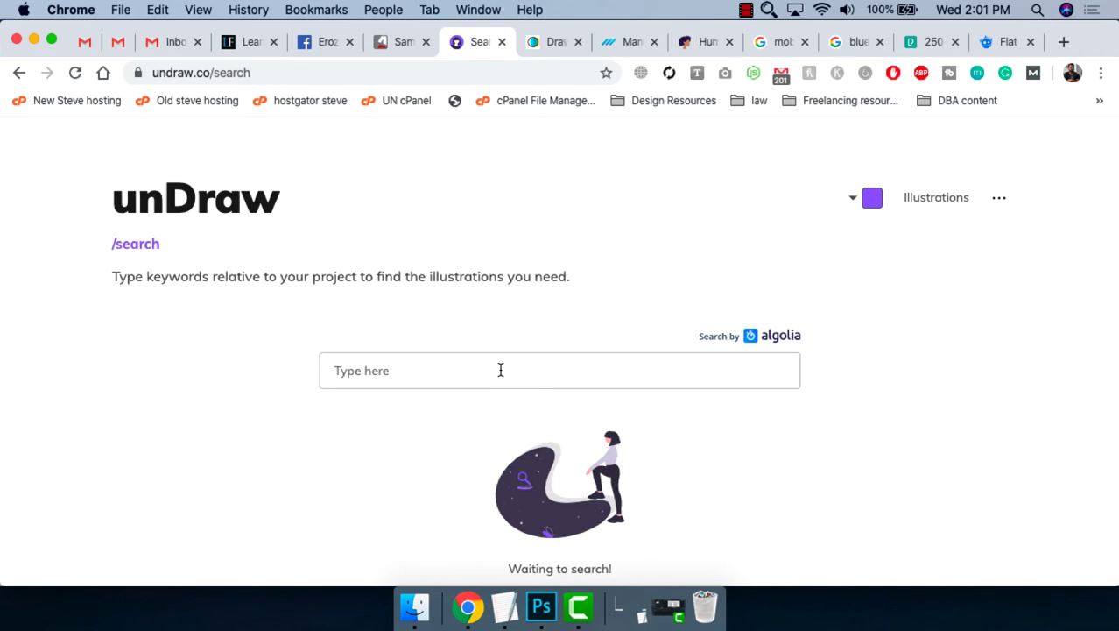
pyautogui.write('time')
pyautogui.scroll(-3, 977, 351)
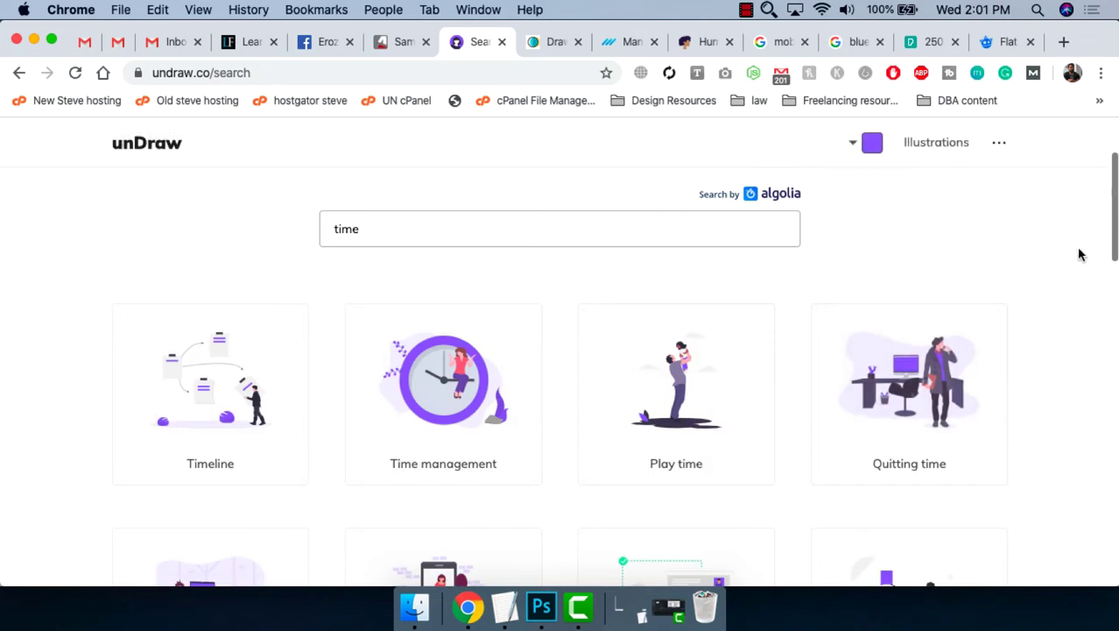
pyautogui.scroll(-3, 1079, 254)
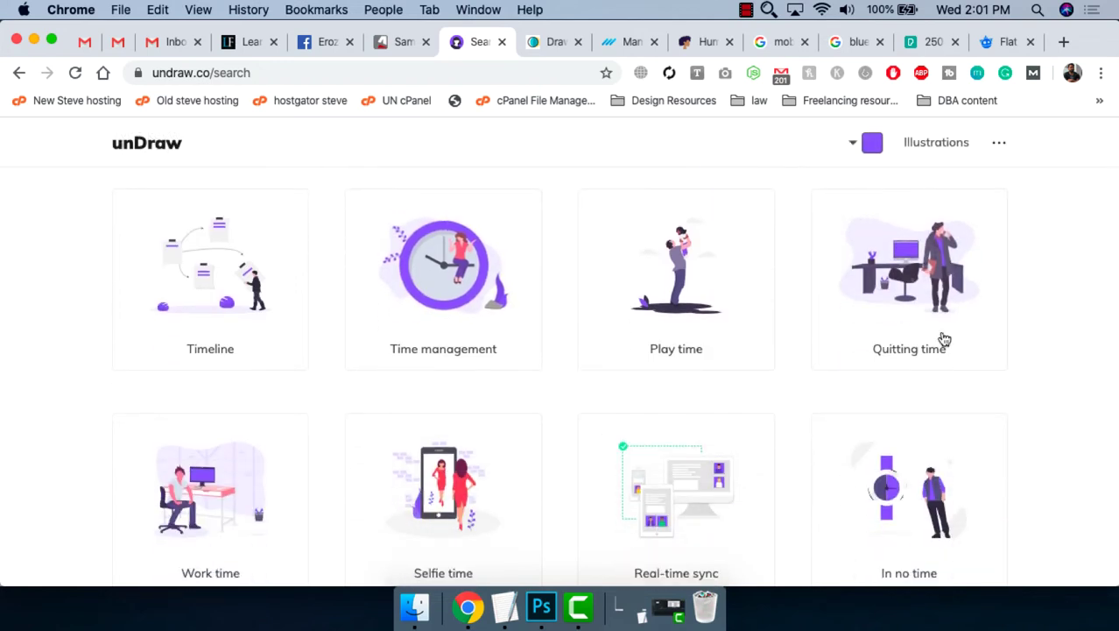
pyautogui.scroll(-3, 1067, 451)
pyautogui.scroll(-5, 1067, 451)
pyautogui.scroll(5, 1068, 456)
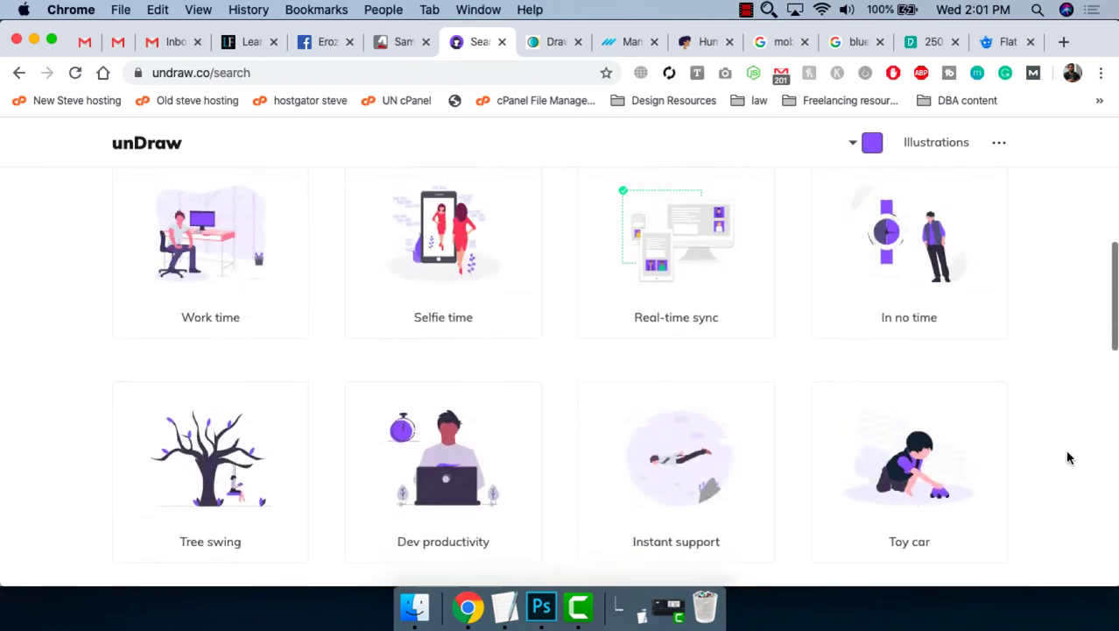
pyautogui.scroll(10, 1068, 456)
# Download the Time management PNG into a new 'app design' folder inside batch 07.
pyautogui.click(457, 355)
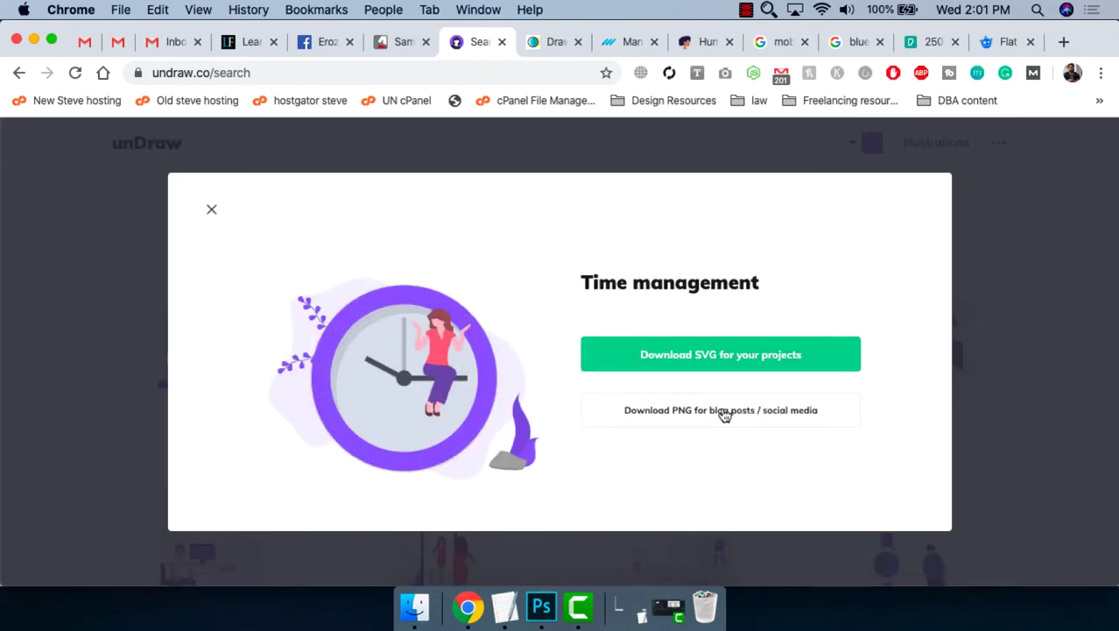
pyautogui.press('Escape')
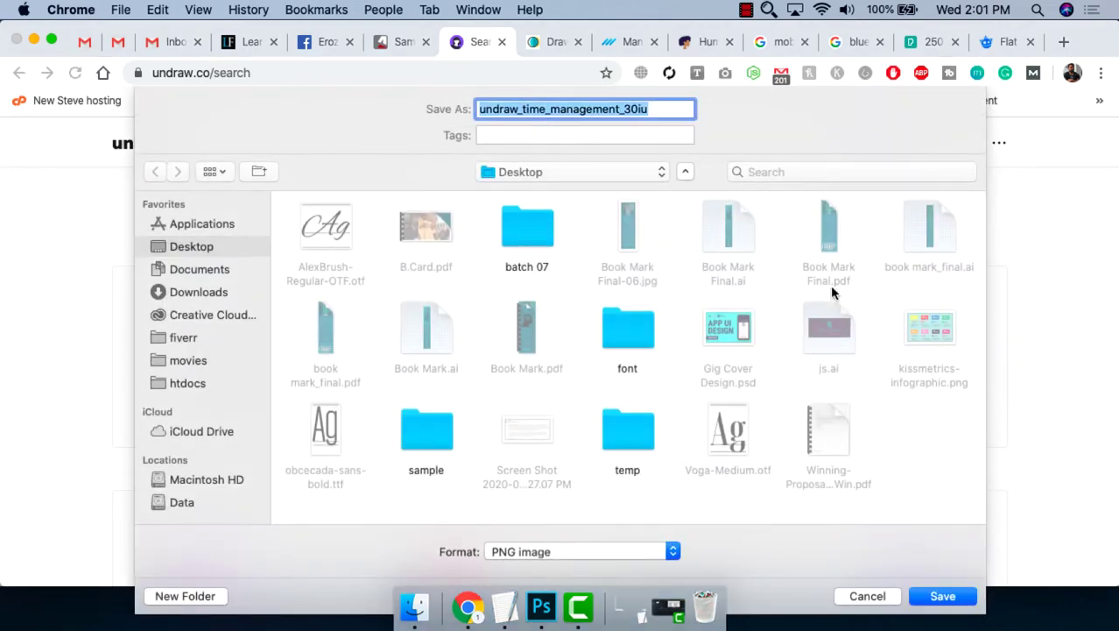
pyautogui.doubleClick(547, 229)
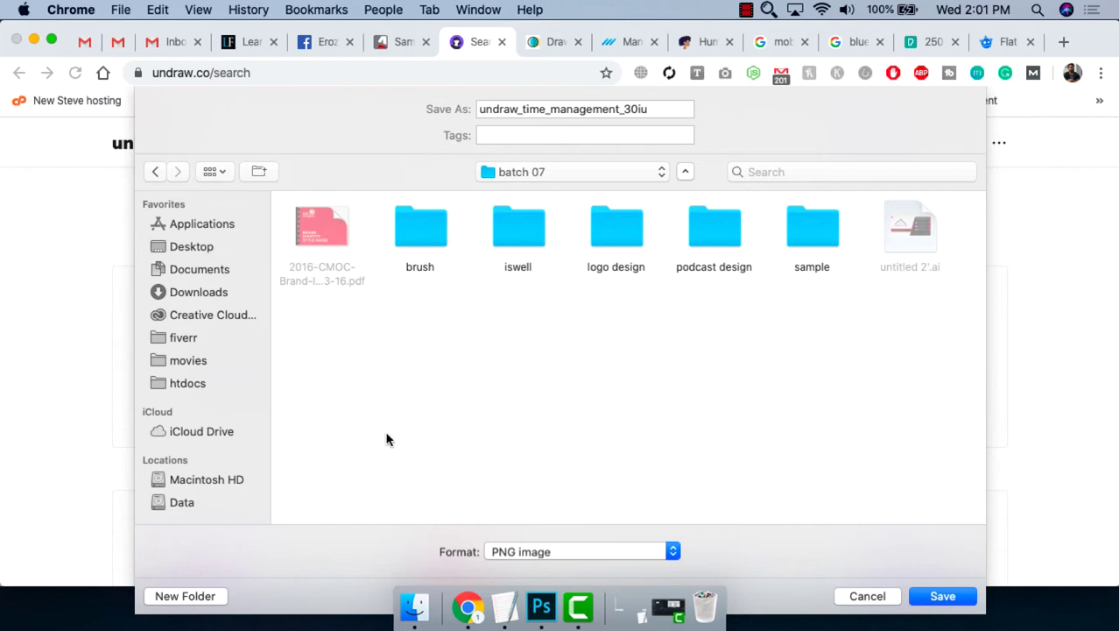
pyautogui.click(184, 597)
pyautogui.write('app desi')
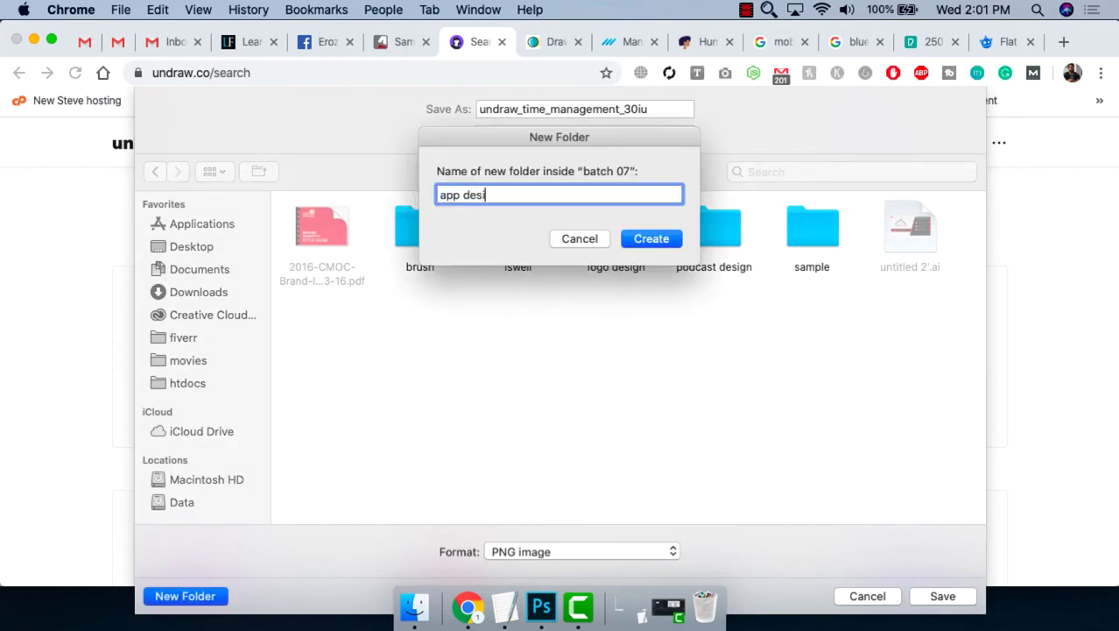
pyautogui.write('gn')
pyautogui.press('Return')
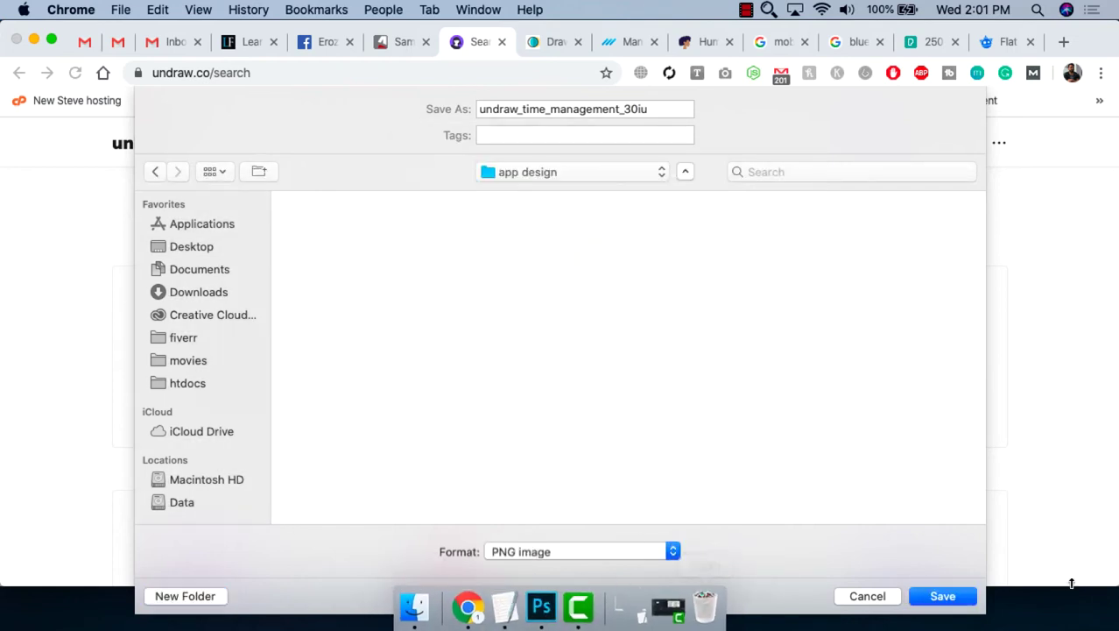
pyautogui.click(943, 596)
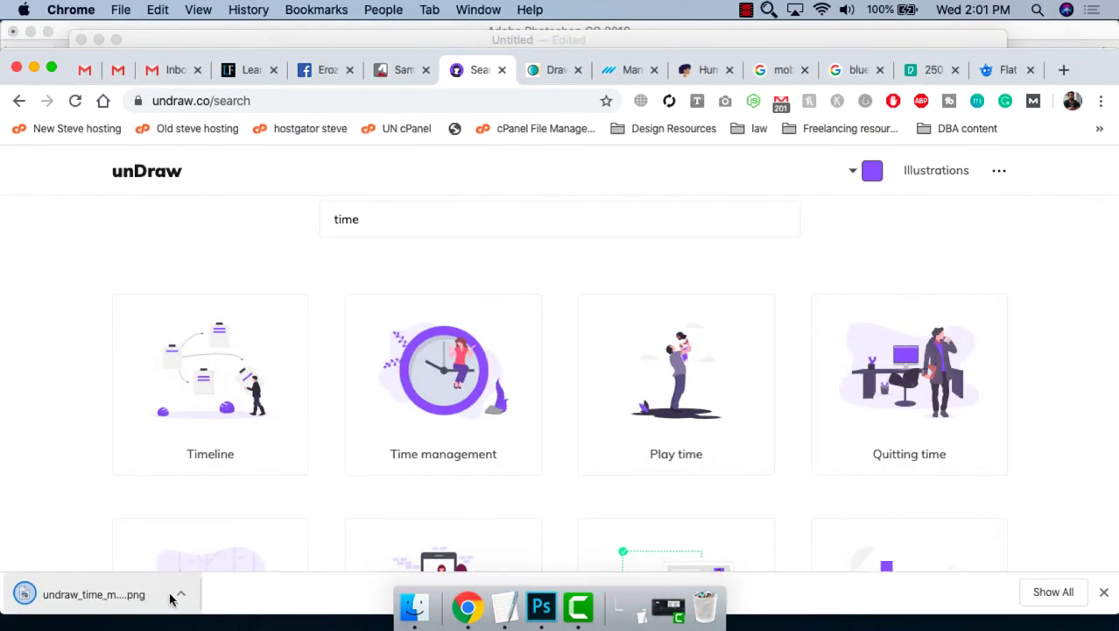
# Reveal the PNG in Finder and drag it into the Photoshop document.
pyautogui.click(172, 597)
pyautogui.click(236, 540)
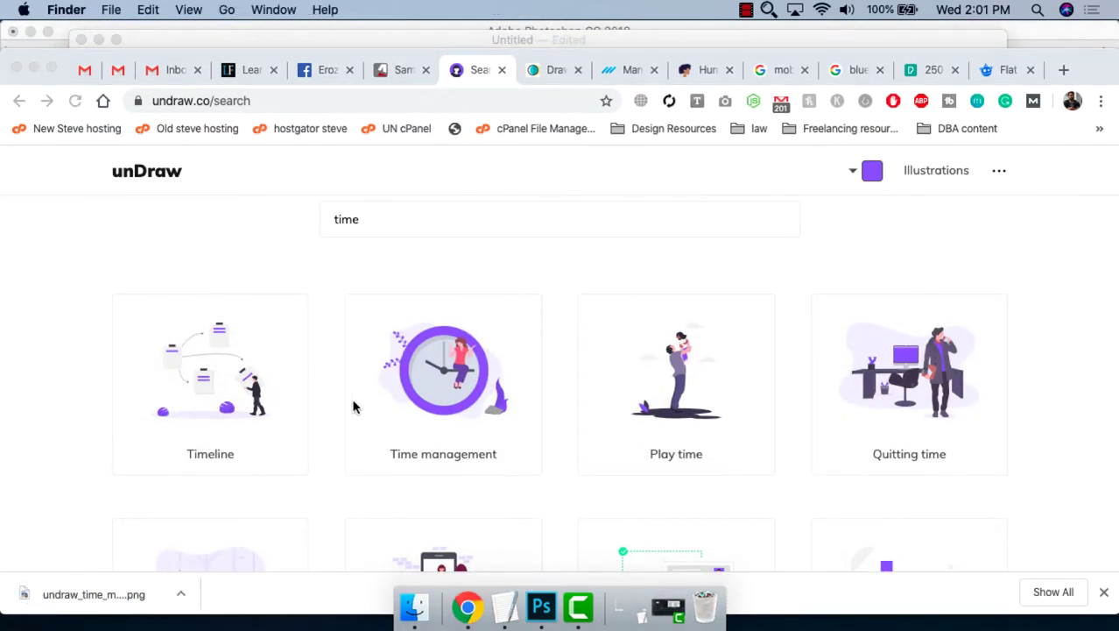
pyautogui.moveTo(474, 166)
pyautogui.mouseDown()
pyautogui.moveTo(571, 350)
pyautogui.moveTo(480, 294)
pyautogui.mouseUp()
# Commit the placed clock PNG and delete the old Layer 1.
pyautogui.press('super+Tab')
pyautogui.press('super+Tab')
pyautogui.press('super+Tab')
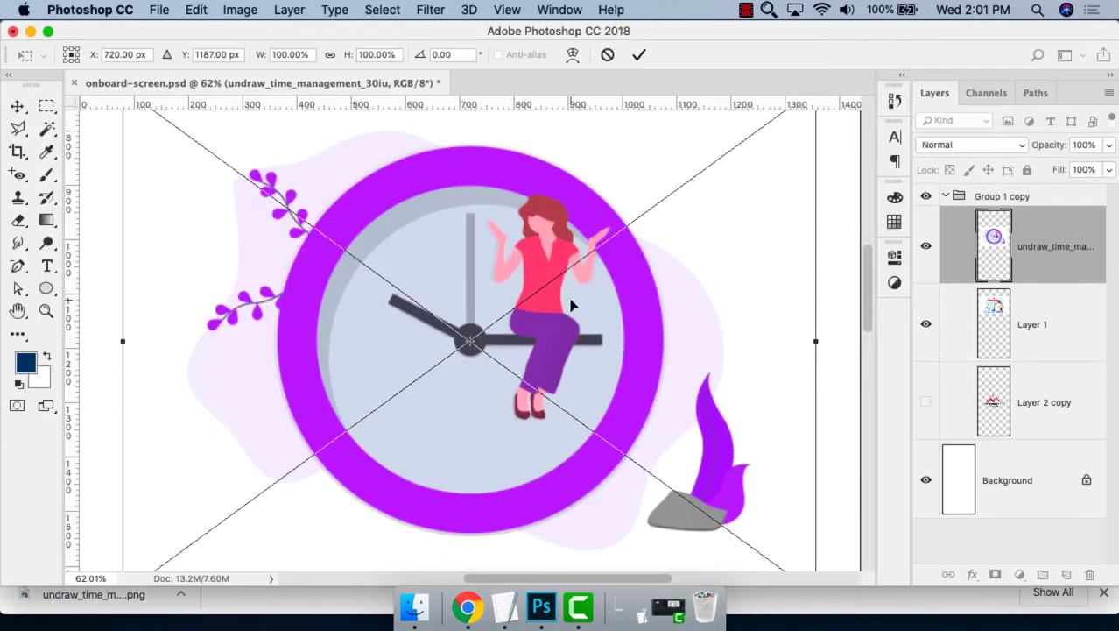
pyautogui.press('Return')
pyautogui.press('super+minus')
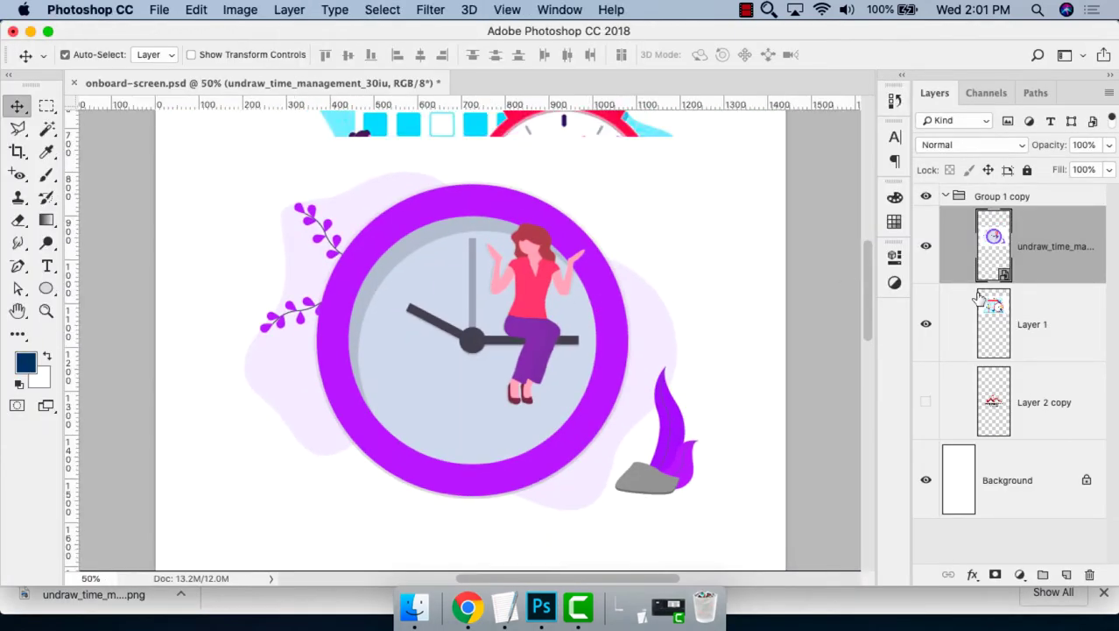
pyautogui.click(980, 299)
pyautogui.press('BackSpace')
# Position the clock illustration horizontally centred near the top of the page.
pyautogui.moveTo(275, 270); pyautogui.dragTo(288, 341)
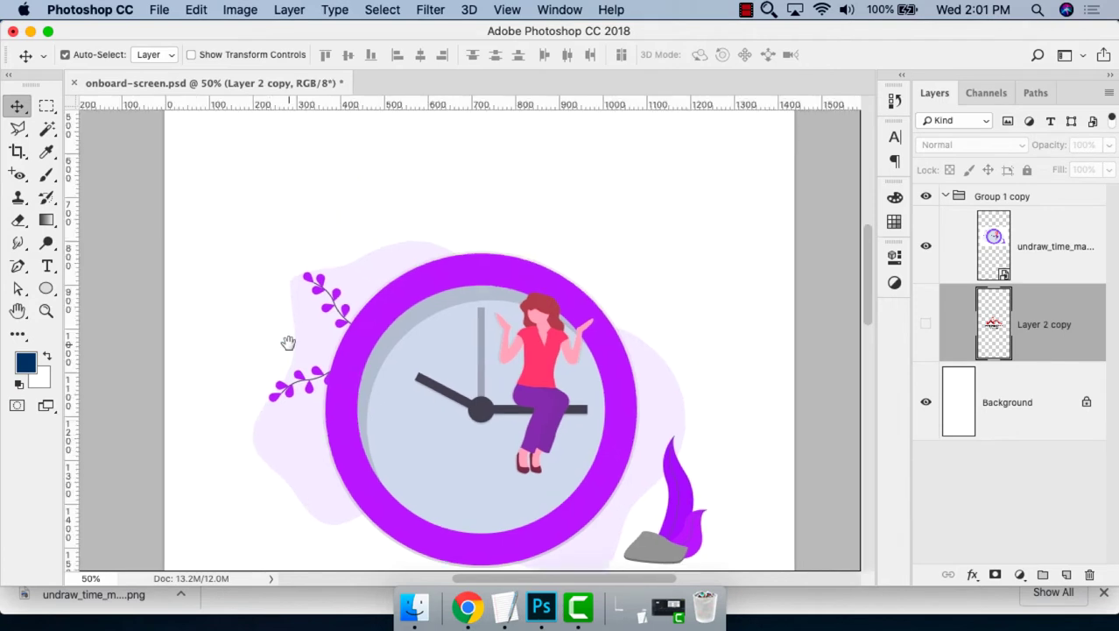
pyautogui.moveTo(502, 355); pyautogui.dragTo(490, 230)
pyautogui.press('super+minus')
pyautogui.press('super+minus')
pyautogui.press('super+minus')
pyautogui.press('super+minus')
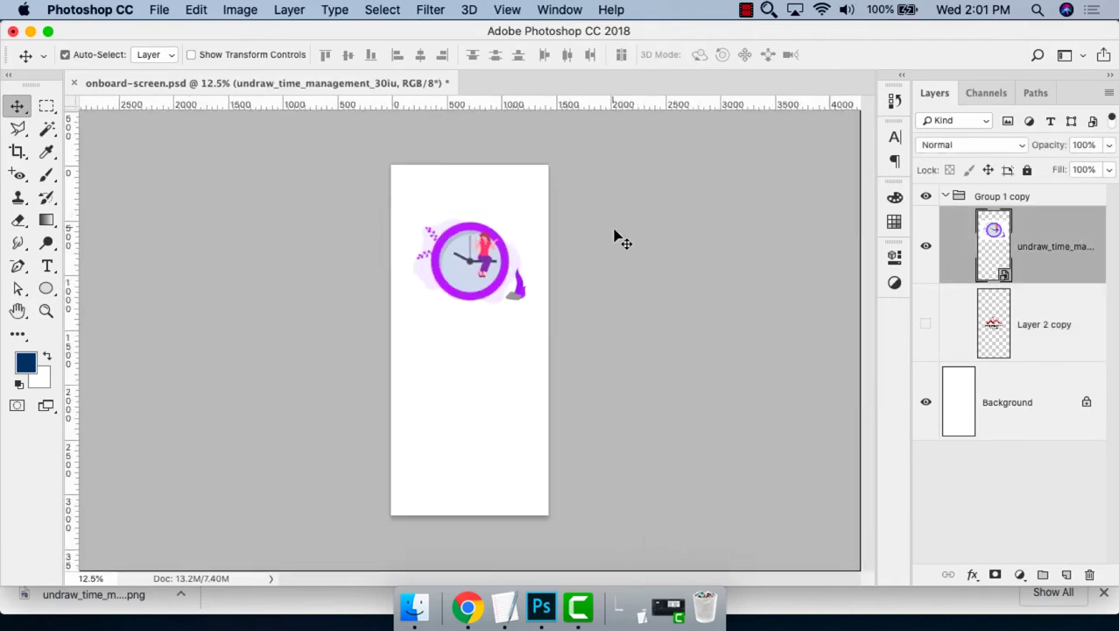
pyautogui.press('z')
pyautogui.moveTo(615, 234); pyautogui.dragTo(547, 326)
pyautogui.press('v')
pyautogui.moveTo(575, 264); pyautogui.dragTo(557, 296)
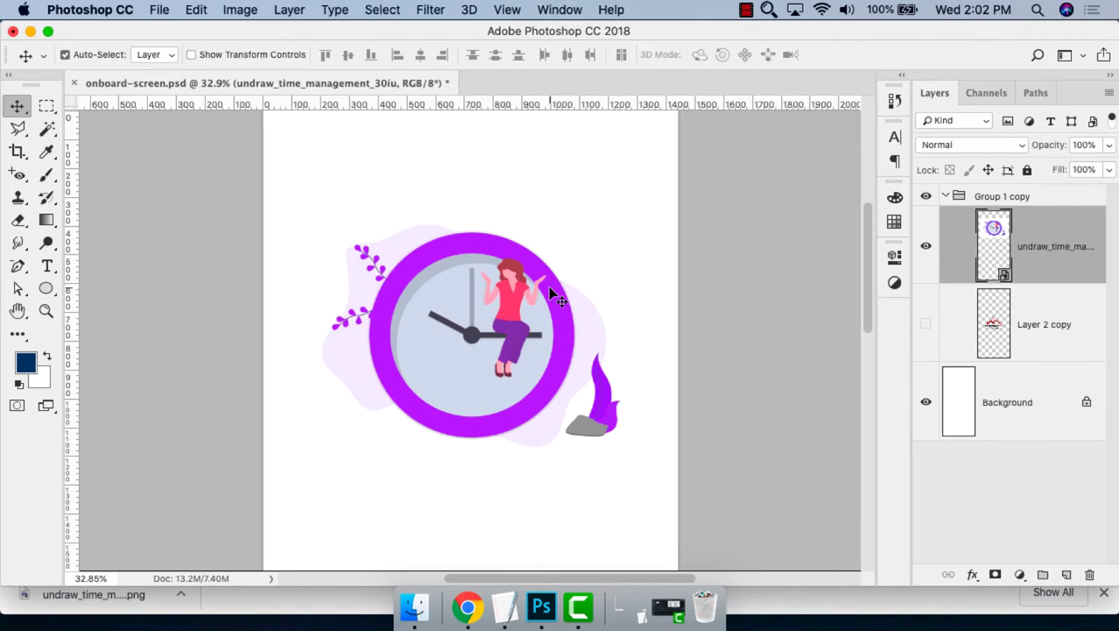
pyautogui.moveTo(554, 296); pyautogui.dragTo(490, 254)
pyautogui.press('super+minus')
pyautogui.press('super+minus')
pyautogui.press('super+minus')
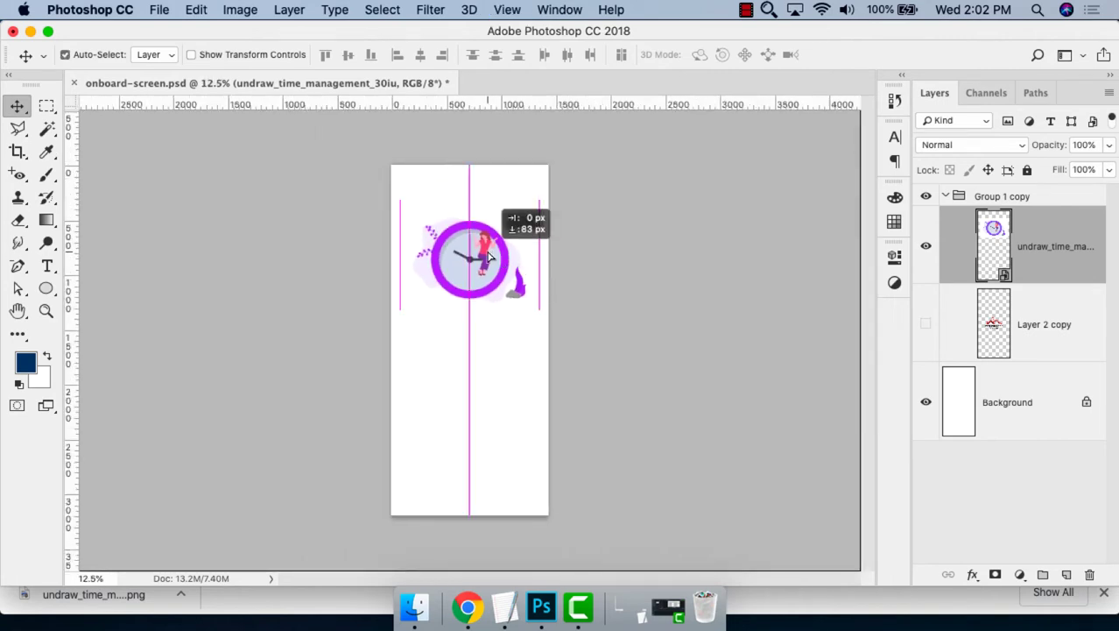
pyautogui.press('z')
pyautogui.moveTo(350, 368); pyautogui.dragTo(445, 357)
# Check the reference onboarding screen designs in Chrome.
pyautogui.press('t')
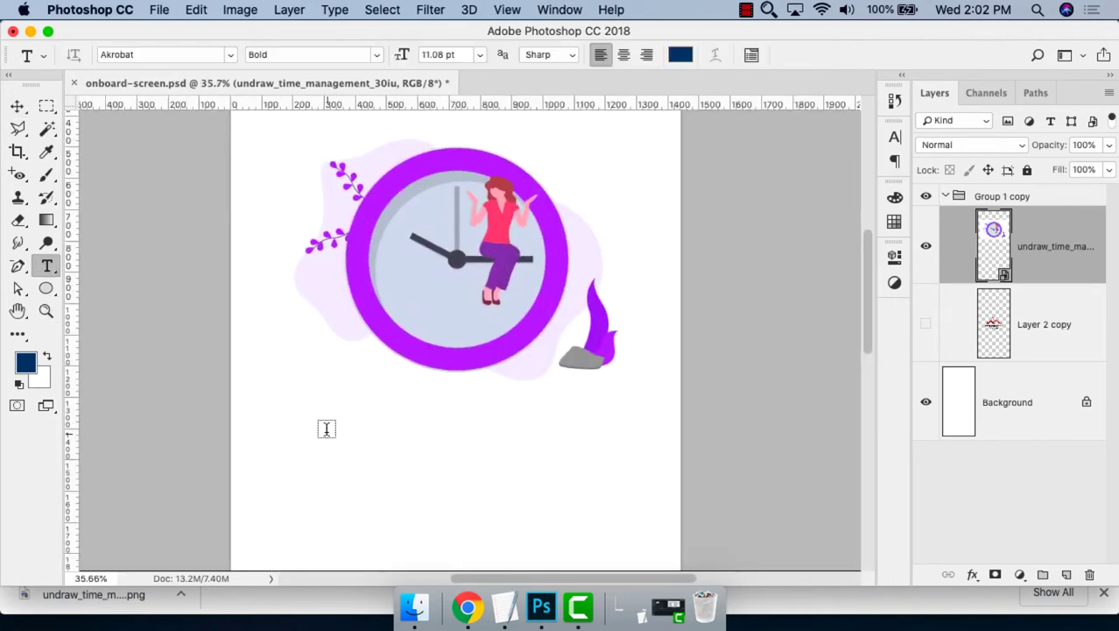
pyautogui.scroll(-2, 385, 413)
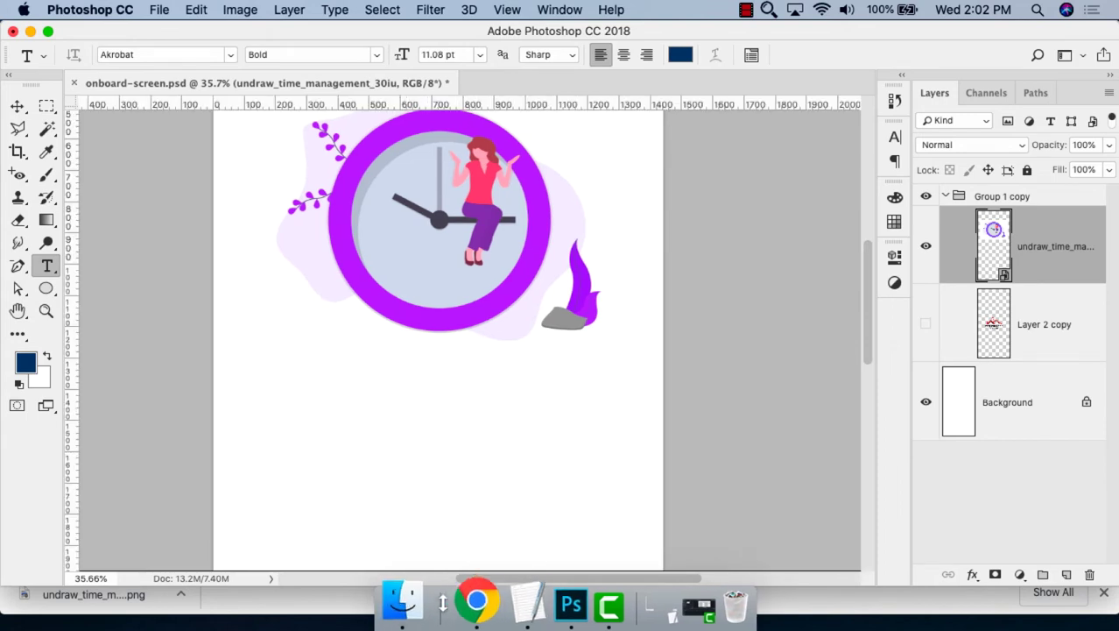
pyautogui.click(477, 601)
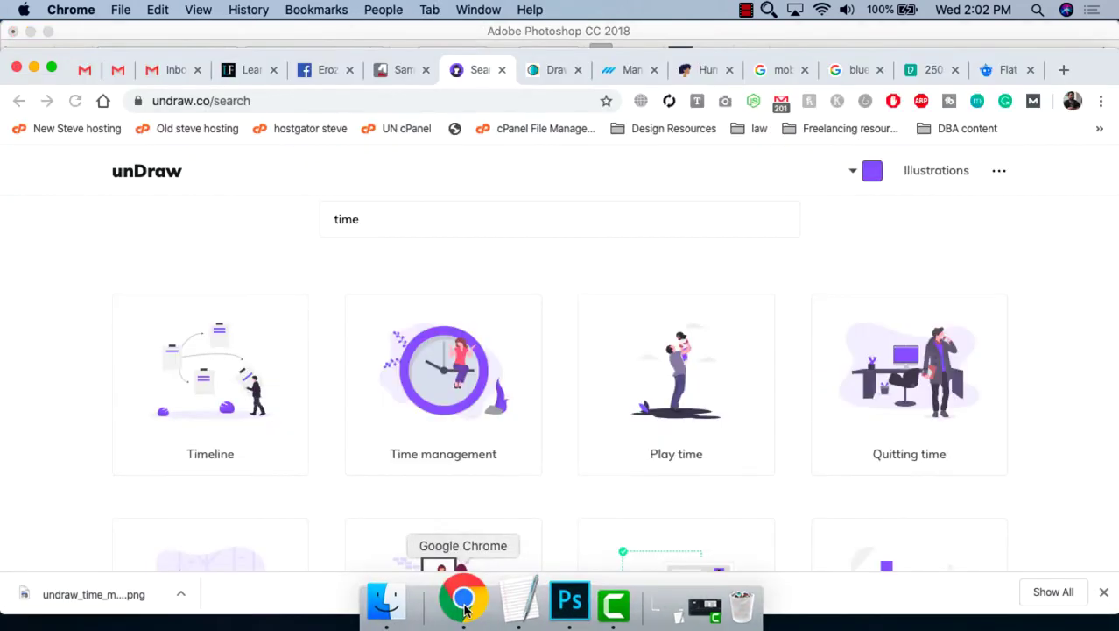
pyautogui.doubleClick(1075, 69)
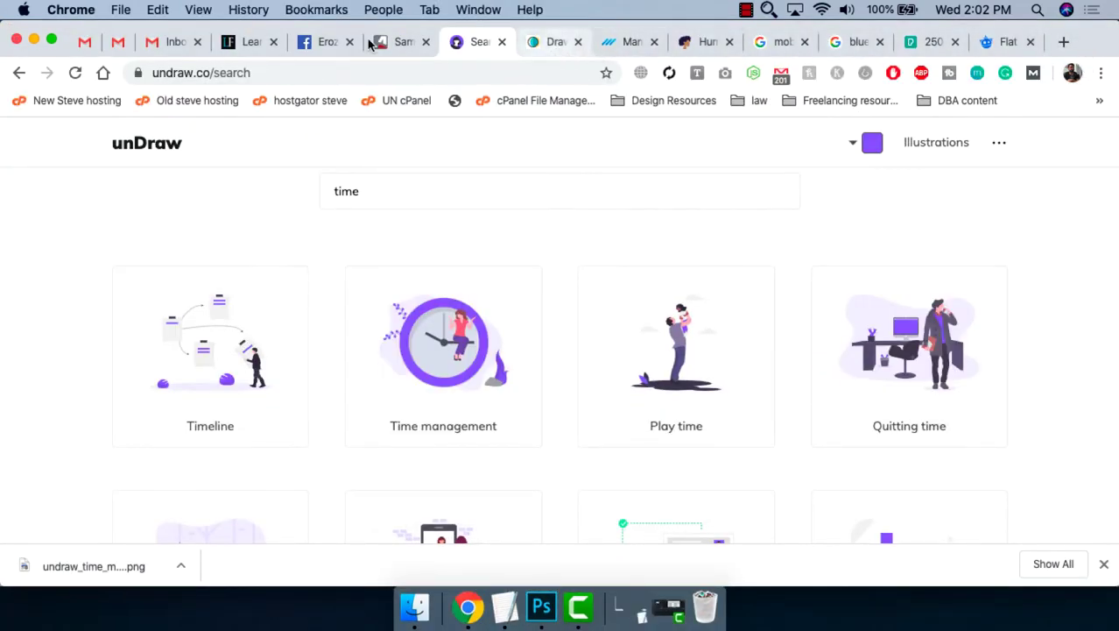
pyautogui.click(788, 42)
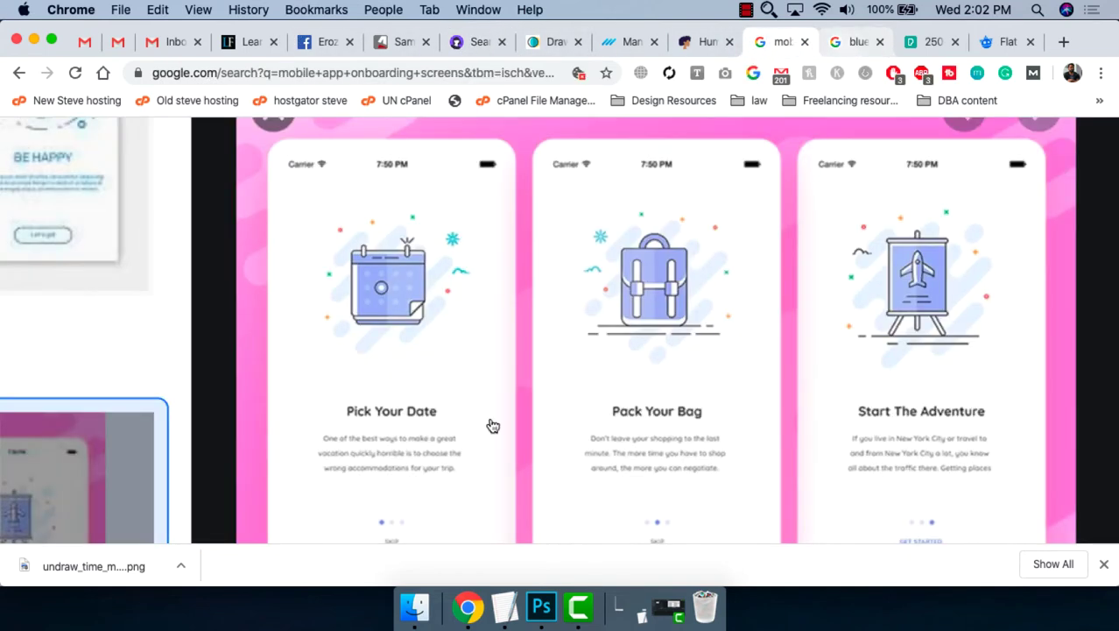
# Type the 'Pick your Date' heading below the illustration and scale it across most of the page width.
pyautogui.press('super+Tab')
pyautogui.click(282, 442)
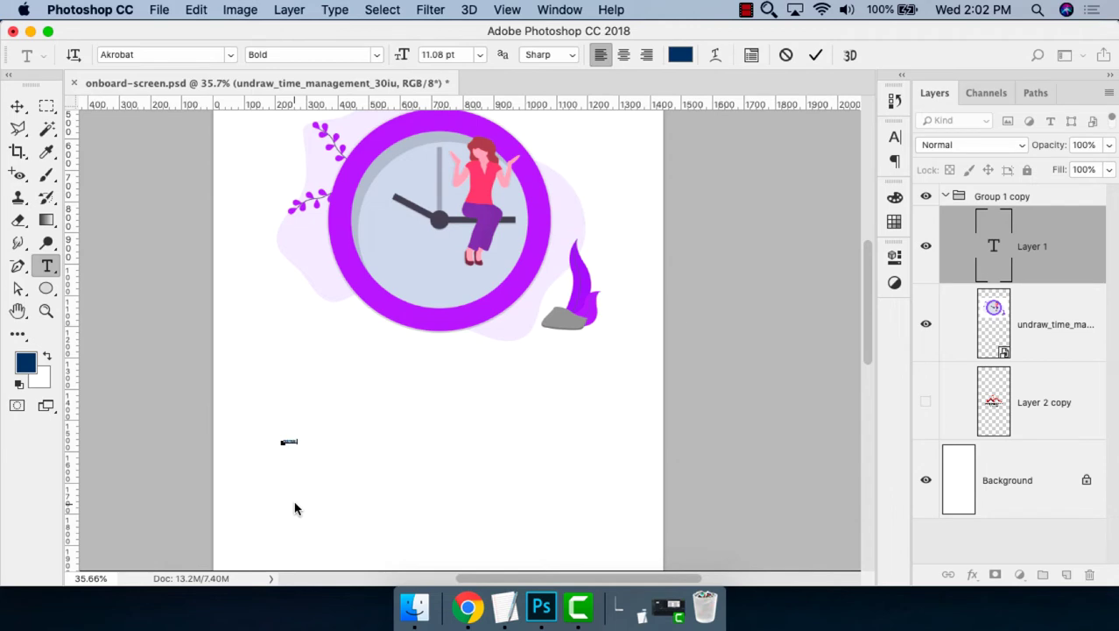
pyautogui.hotkey('ctrl', 'Return')
pyautogui.hotkey('ctrl', 't')
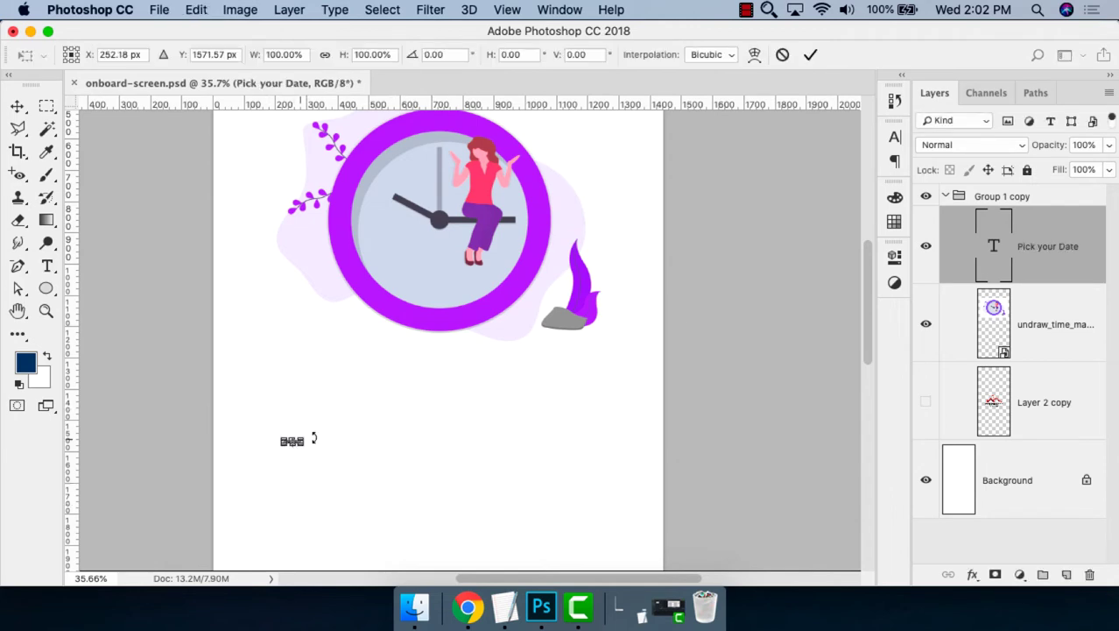
pyautogui.moveTo(313, 438); pyautogui.dragTo(575, 346)
pyautogui.press('Return')
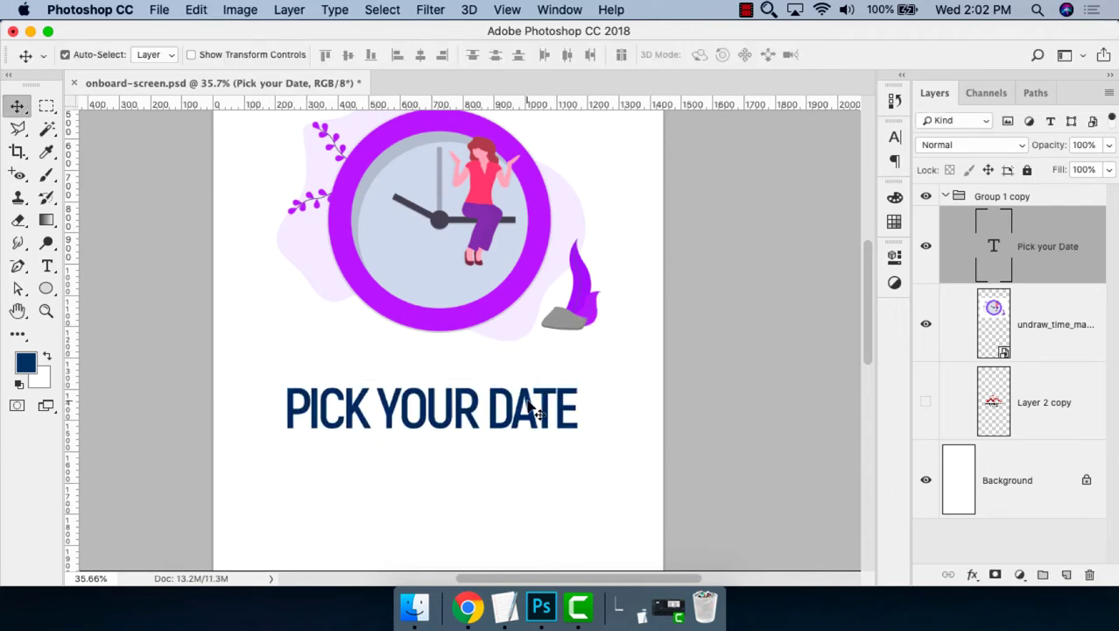
# Align the PICK YOUR DATE heading to the page's horizontal centre.
pyautogui.click(419, 54)
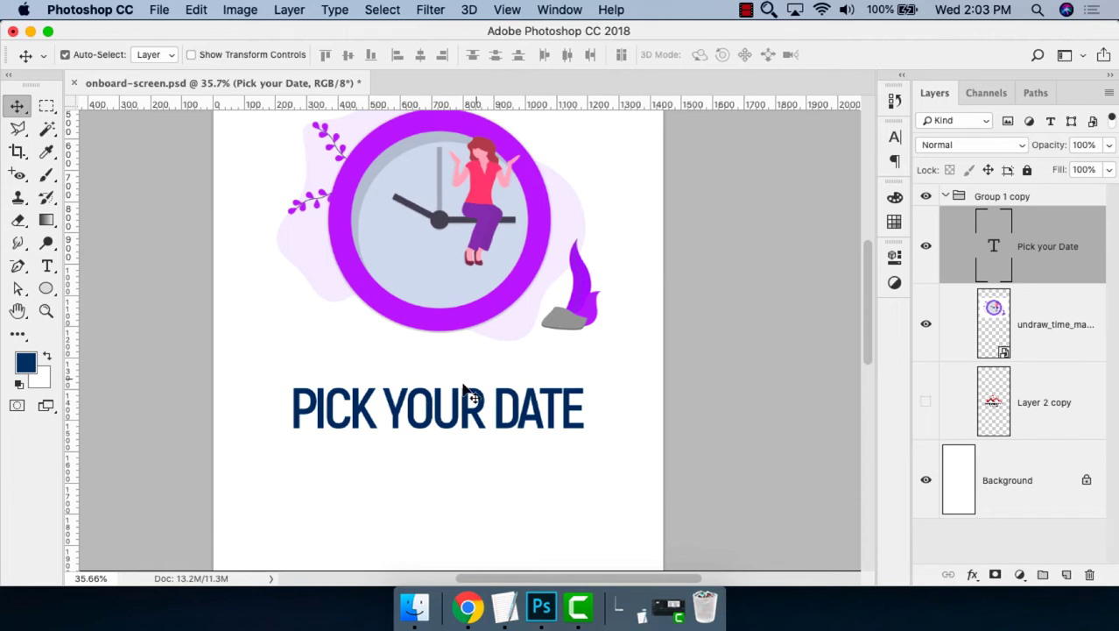
# Set the heading's letter spacing to 0 and turn off All Caps.
pyautogui.click(894, 136)
pyautogui.click(804, 198)
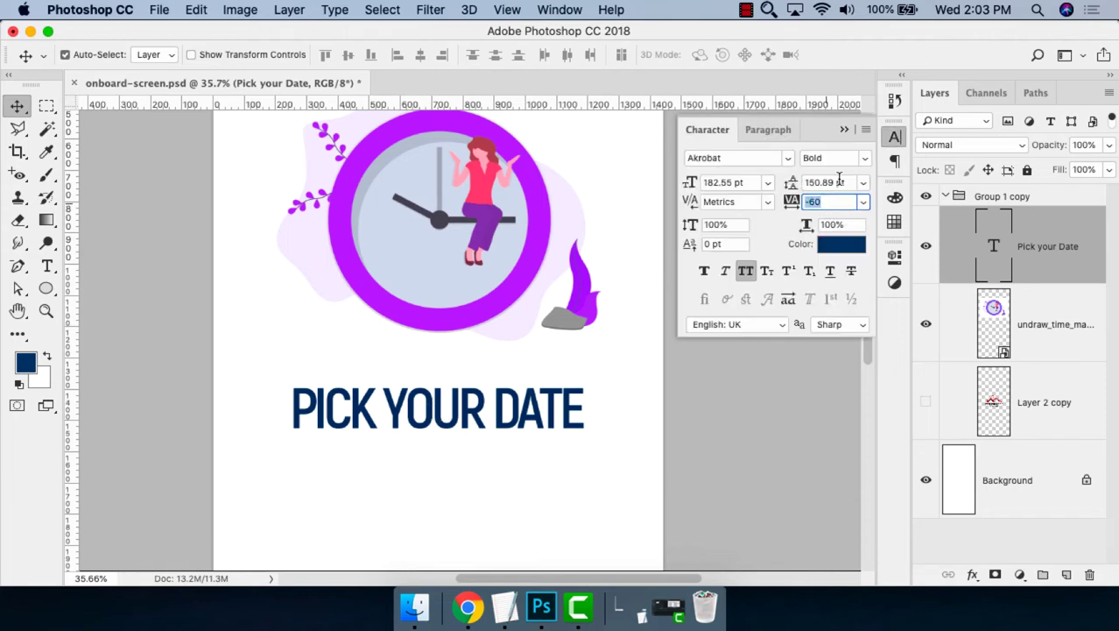
pyautogui.write('0')
pyautogui.press('Return')
pyautogui.click(746, 273)
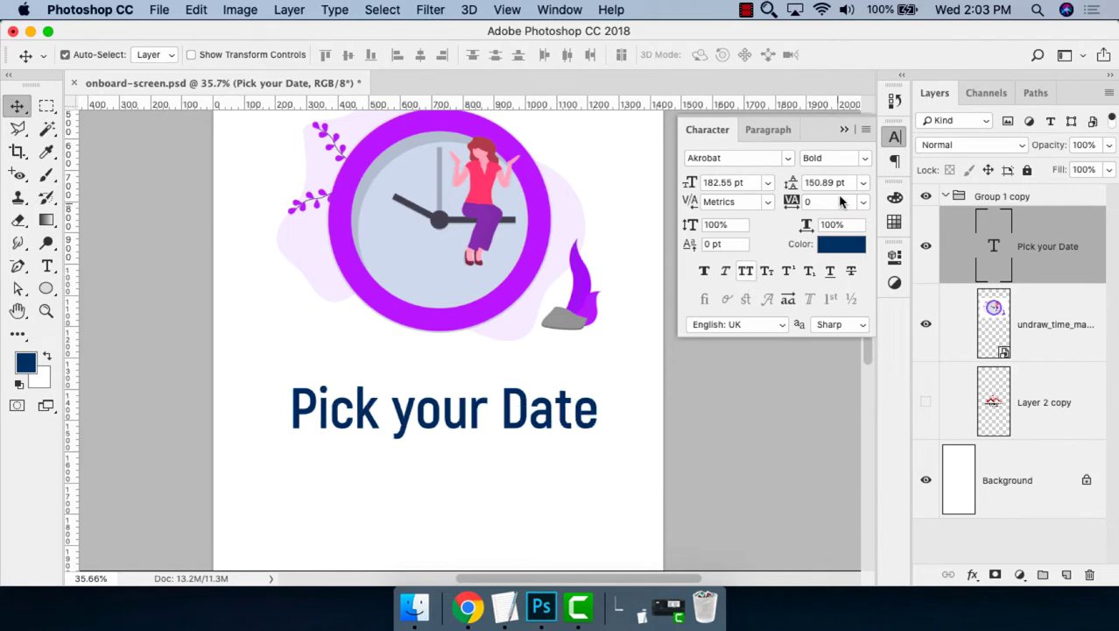
pyautogui.click(897, 136)
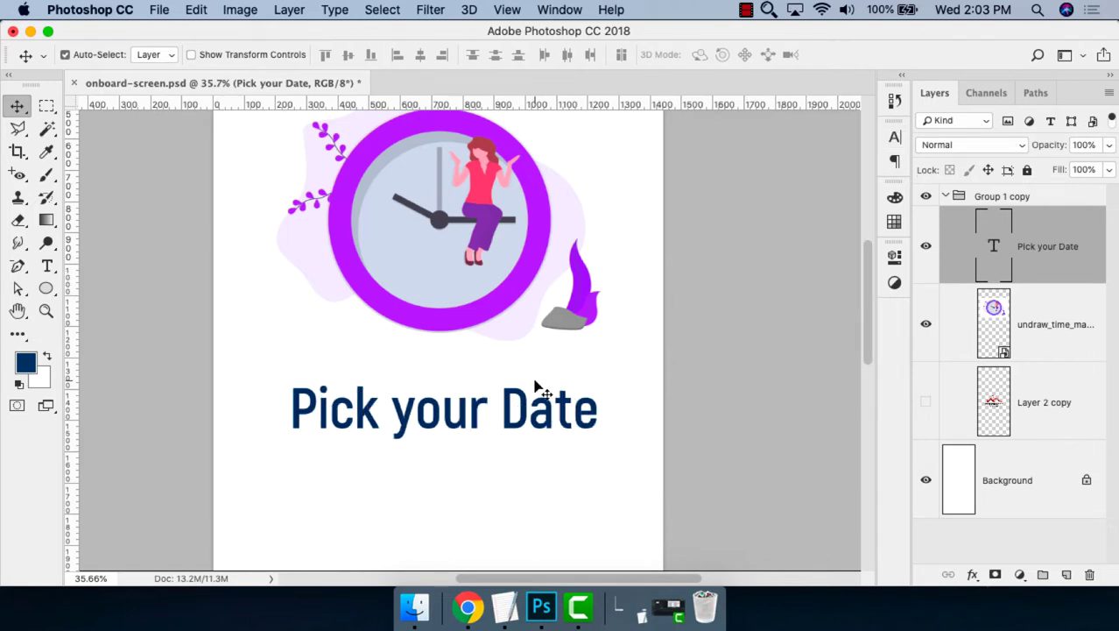
# Centre the heading on the canvas, nudge it up and scale it slightly smaller.
pyautogui.press('super+a')
pyautogui.click(422, 55)
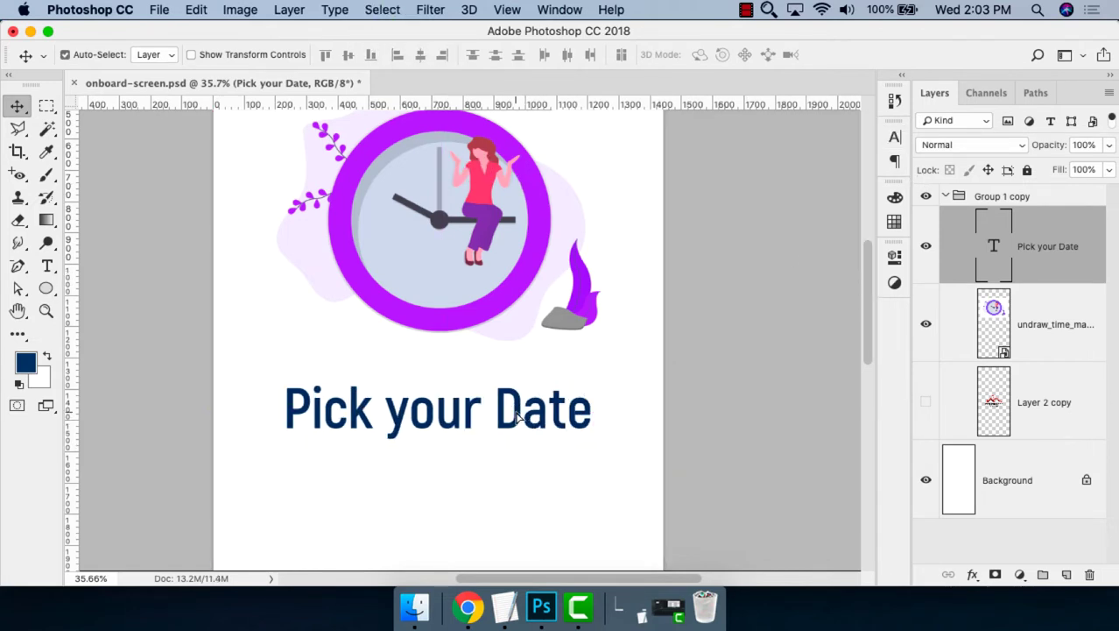
pyautogui.press('super+d')
pyautogui.moveTo(520, 431); pyautogui.dragTo(521, 422)
pyautogui.press('super+t')
pyautogui.moveTo(605, 370); pyautogui.dragTo(596, 370)
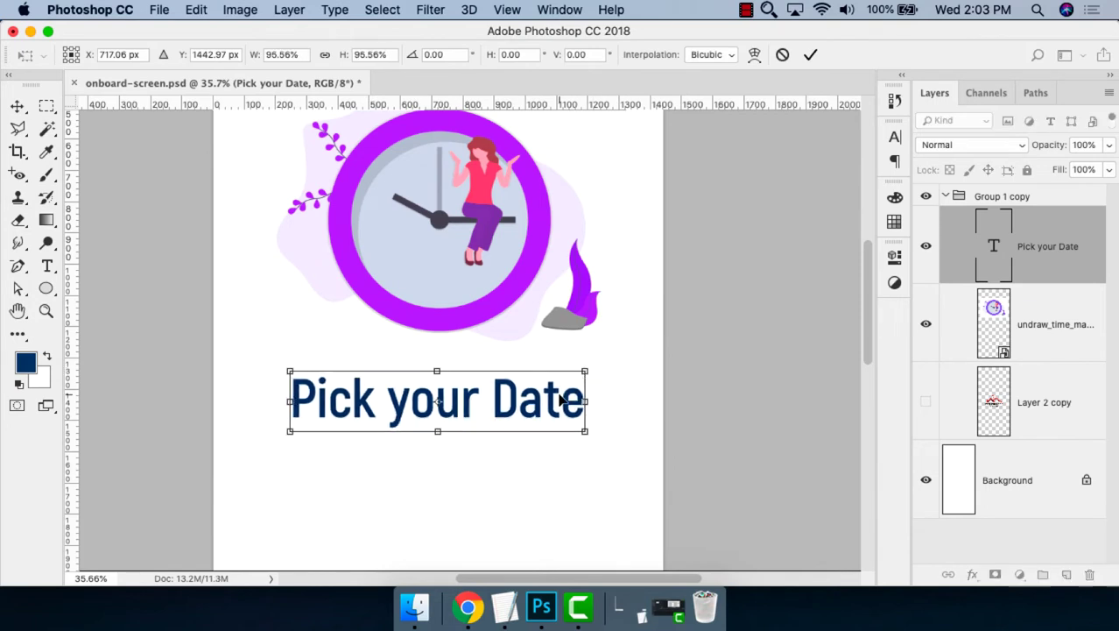
pyautogui.press('Return')
pyautogui.moveTo(554, 435); pyautogui.dragTo(540, 384)
pyautogui.press('super+r')
# Try out a test text layer, then draw an empty paragraph text box below the heading.
pyautogui.press('t')
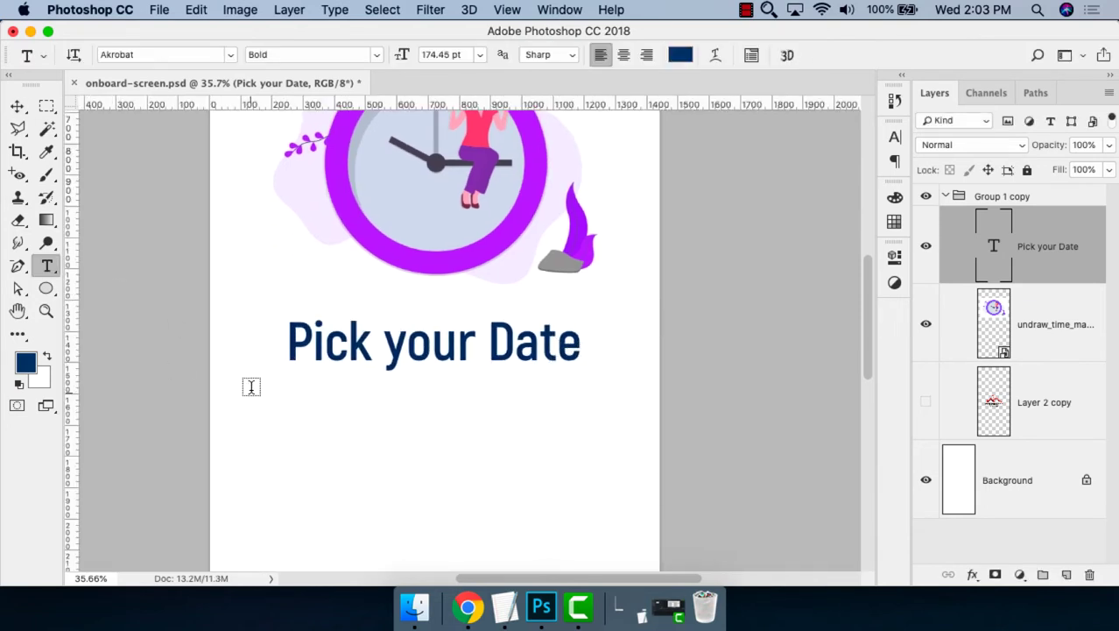
pyautogui.click(250, 394)
pyautogui.write('ashdf;kl')
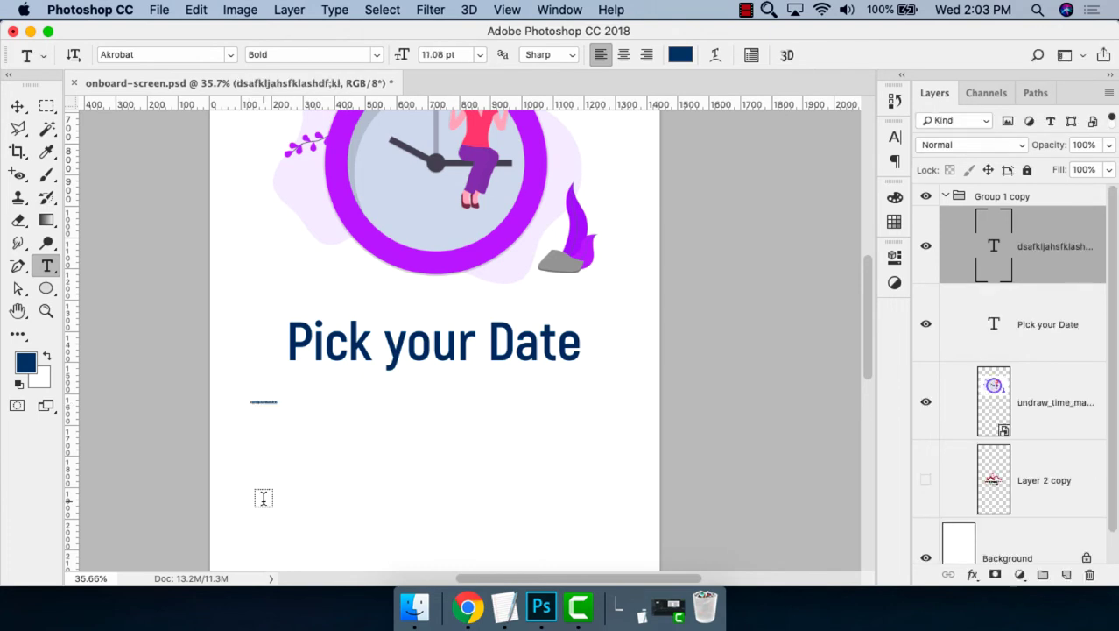
pyautogui.press('super+t')
pyautogui.moveTo(282, 408); pyautogui.dragTo(545, 533)
pyautogui.scroll(-5, 545, 533)
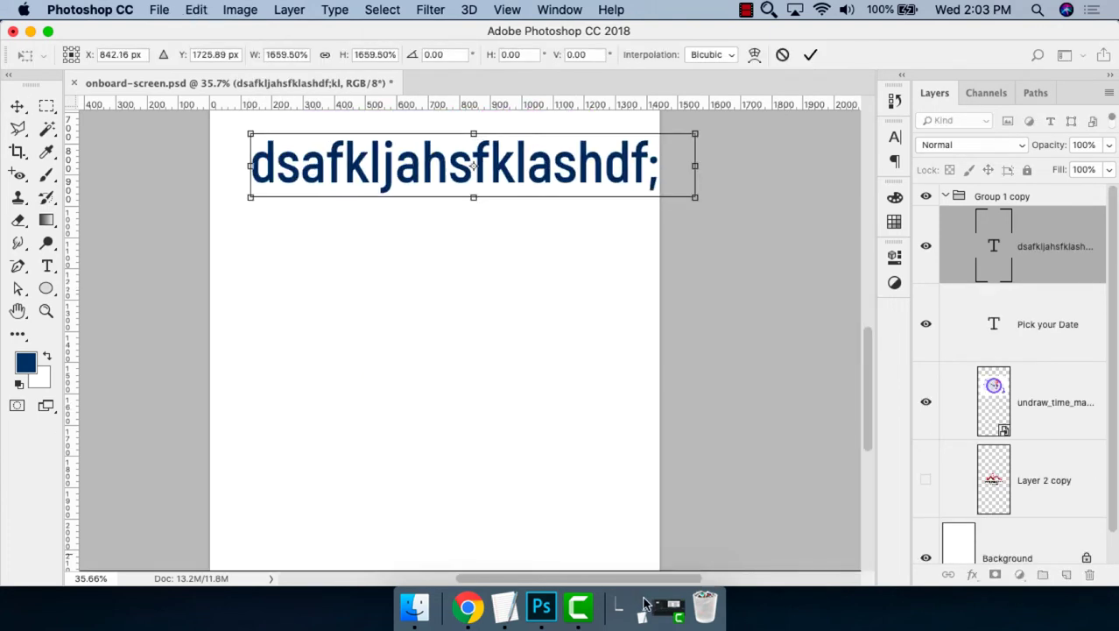
pyautogui.press('Return')
pyautogui.press('super+minus')
pyautogui.press('super+minus')
pyautogui.press('z')
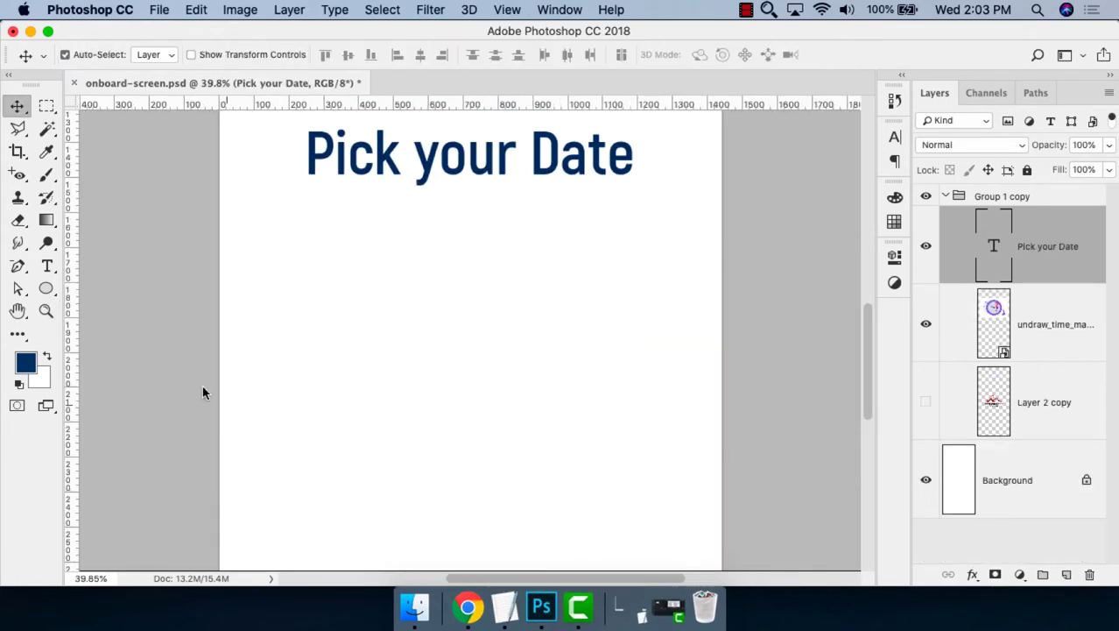
pyautogui.press('t')
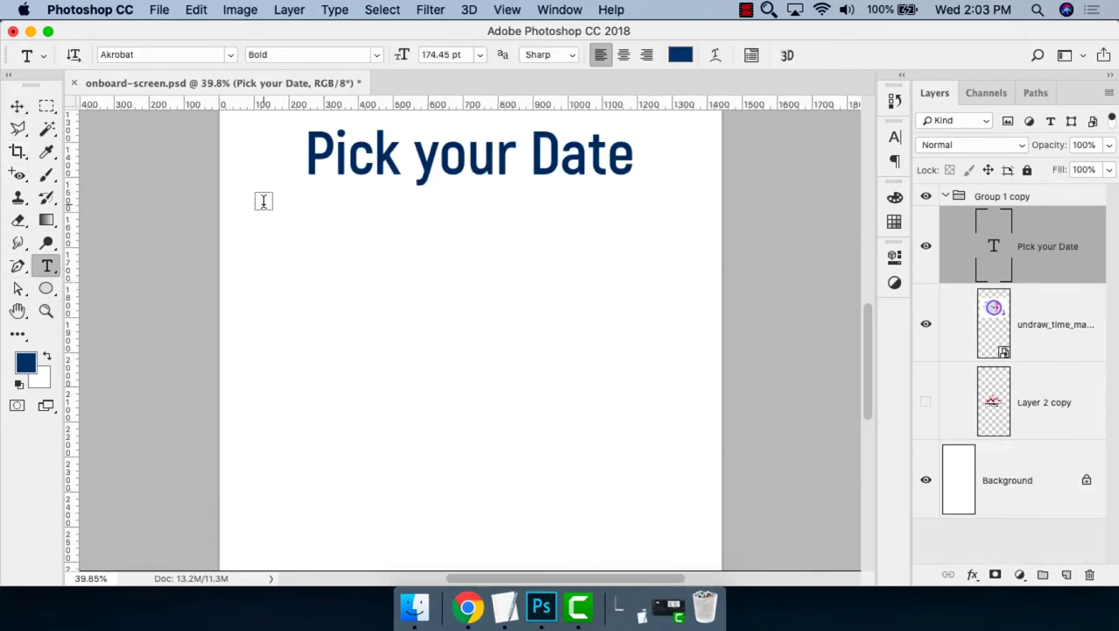
pyautogui.moveTo(263, 202); pyautogui.dragTo(690, 376)
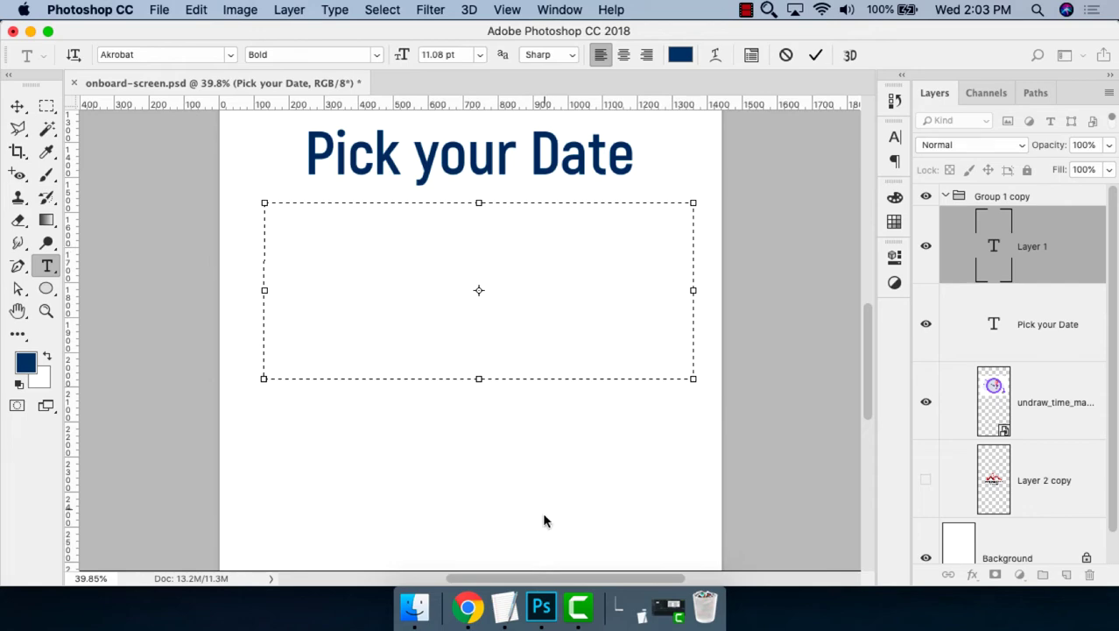
# Search 'lorem ipsum' in a new tab and open the lipsum.com result.
pyautogui.click(468, 607)
pyautogui.press('super+t')
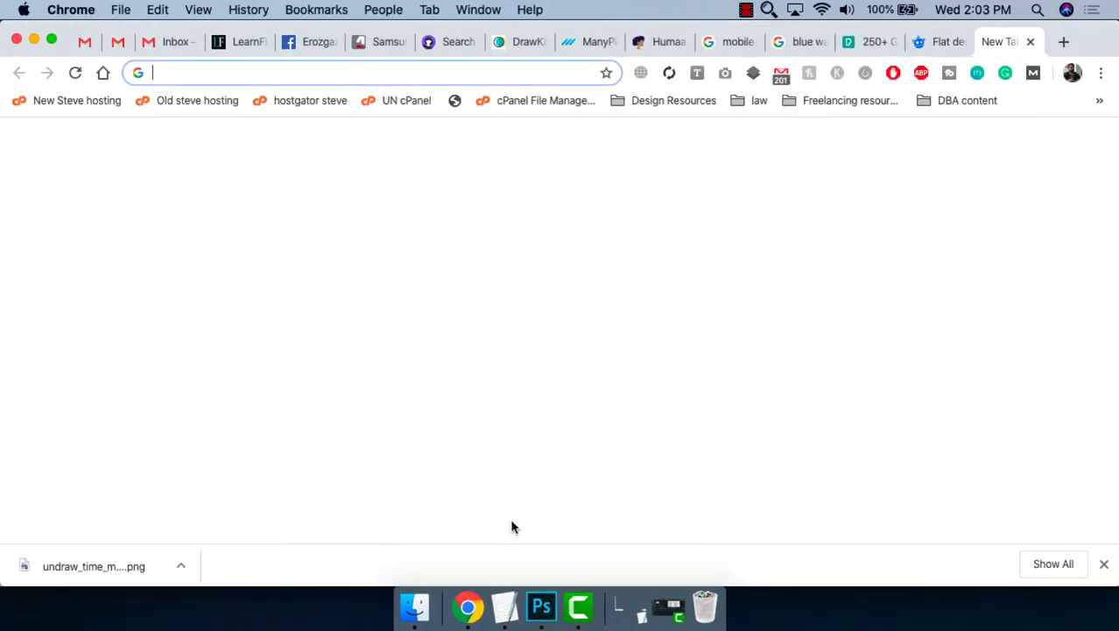
pyautogui.write('lorem')
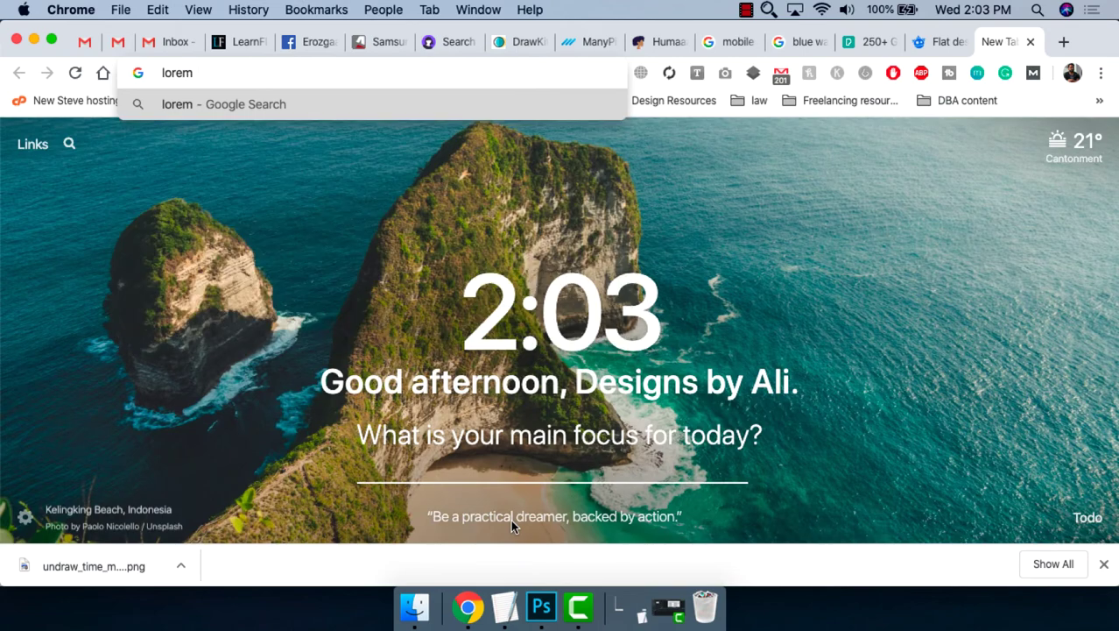
pyautogui.write(' ipu')
pyautogui.press('BackSpace')
pyautogui.write('sum')
pyautogui.press('Return')
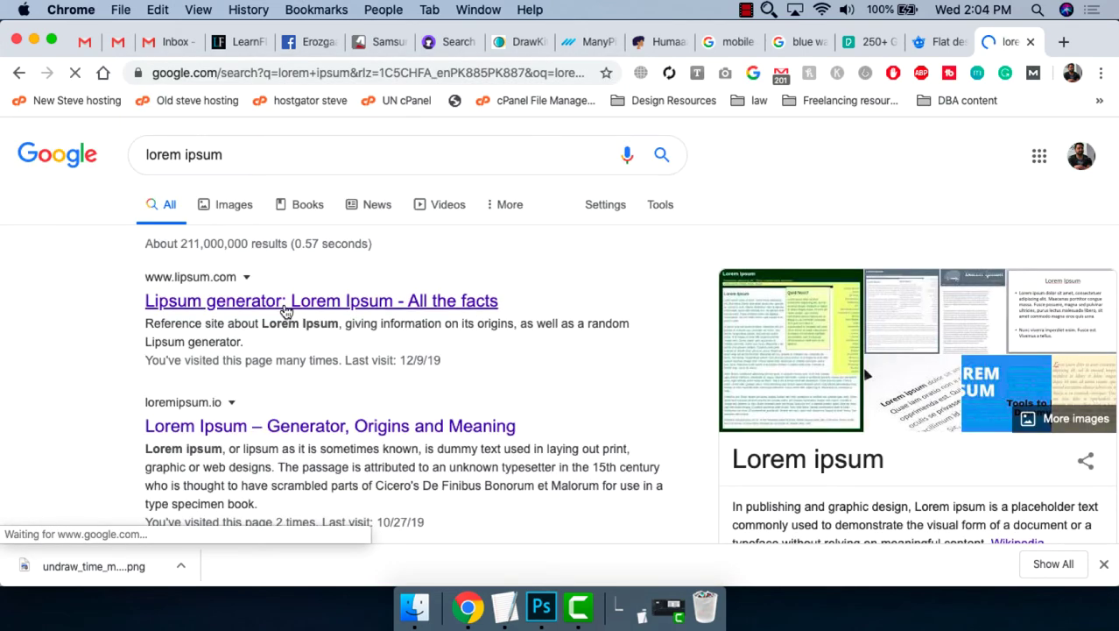
pyautogui.click(286, 311)
pyautogui.click(931, 51)
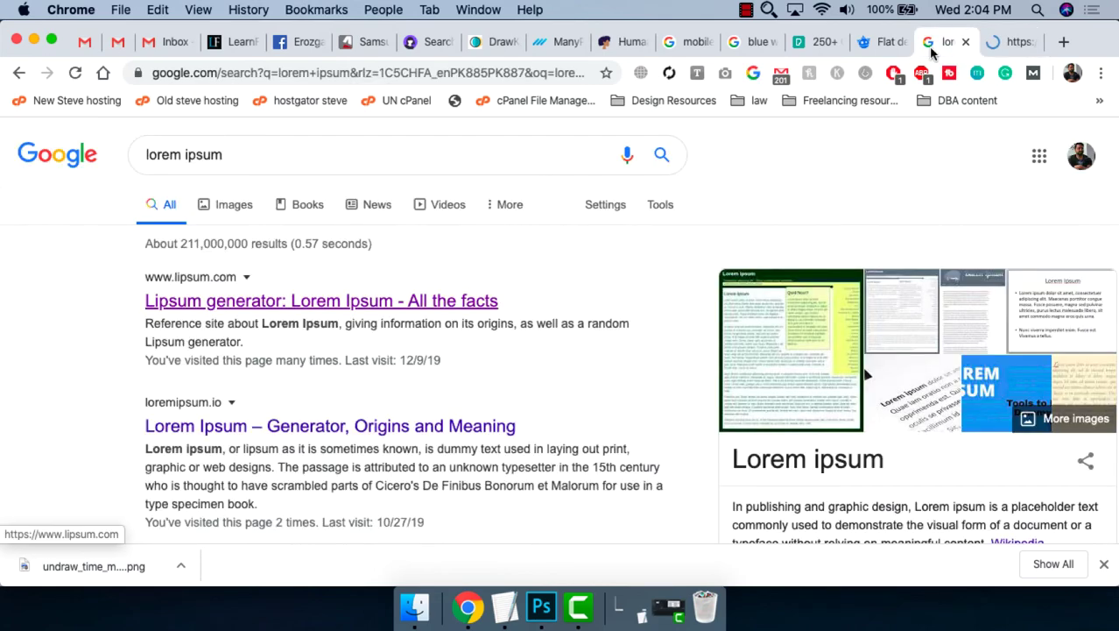
pyautogui.press('super+w')
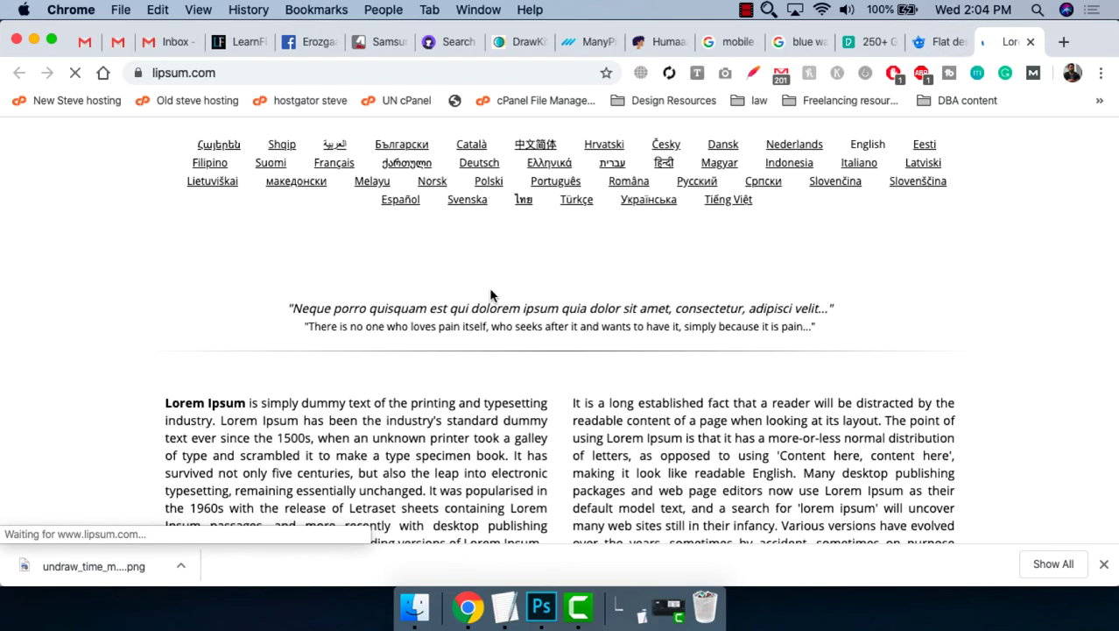
# Copy lipsum.com's first Lorem Ipsum paragraph through 'remaining essentially unchanged.'.
pyautogui.scroll(-3, 491, 293)
pyautogui.moveTo(754, 473); pyautogui.dragTo(440, 348)
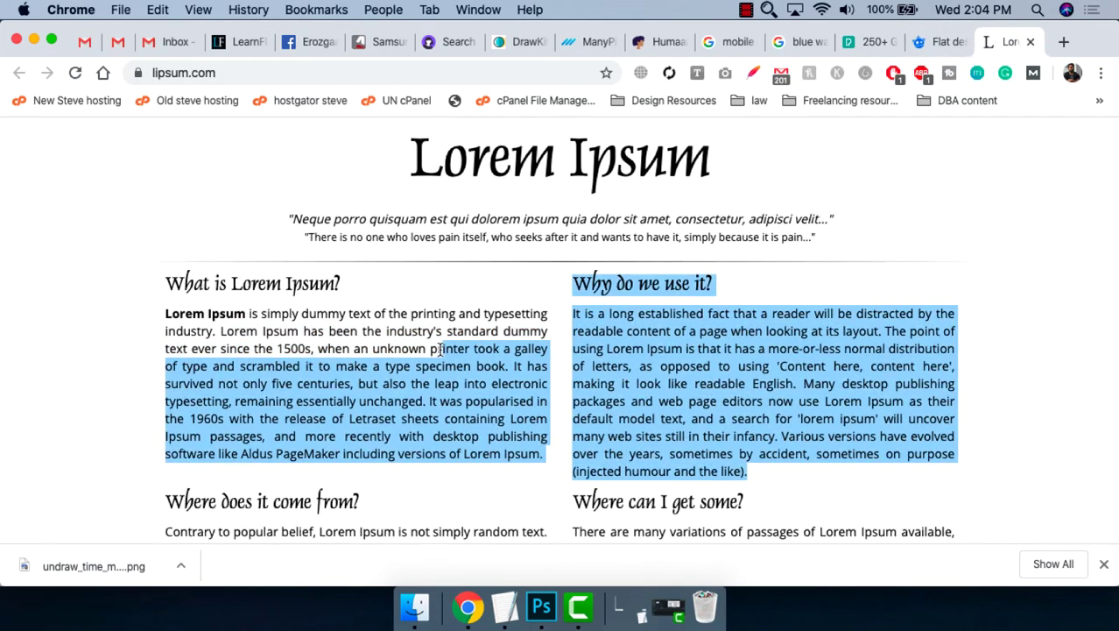
pyautogui.click(503, 337)
pyautogui.moveTo(166, 313)
pyautogui.mouseDown()
pyautogui.moveTo(430, 418)
pyautogui.moveTo(437, 399)
pyautogui.mouseUp()
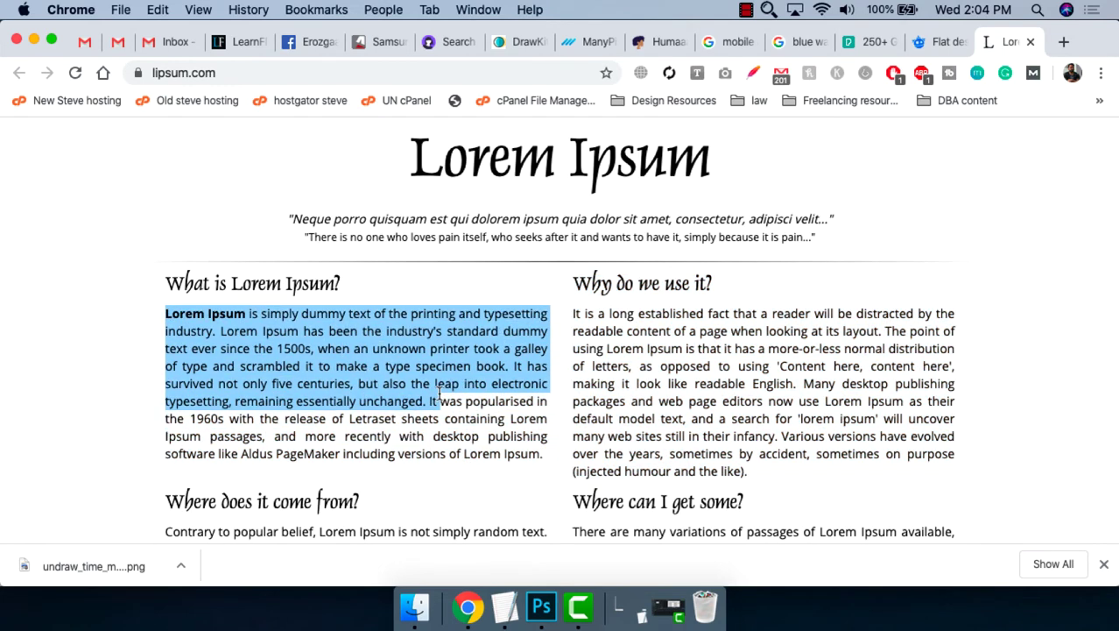
pyautogui.press('super+Tab')
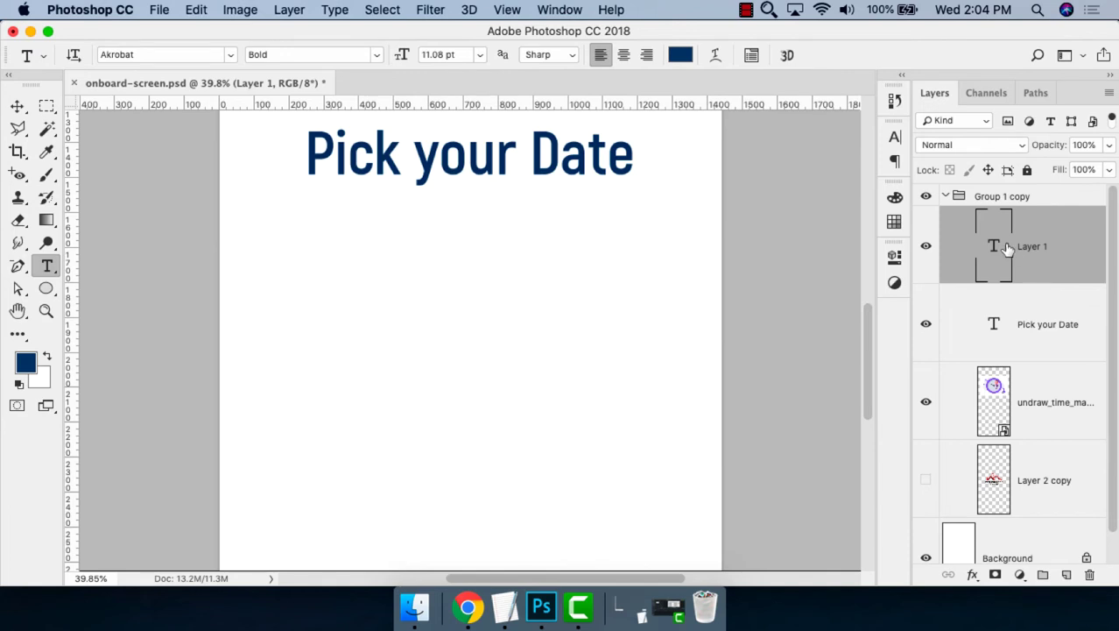
# Paste the Lorem Ipsum paragraph into the empty text layer and set its leading to Auto.
pyautogui.doubleClick(1007, 249)
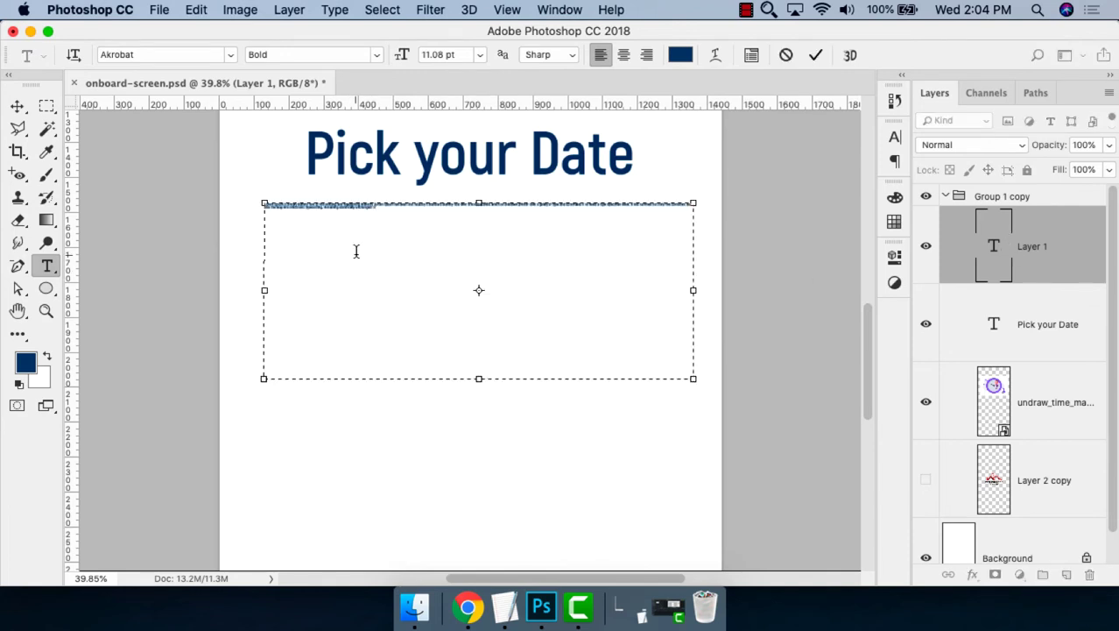
pyautogui.press('super+Return')
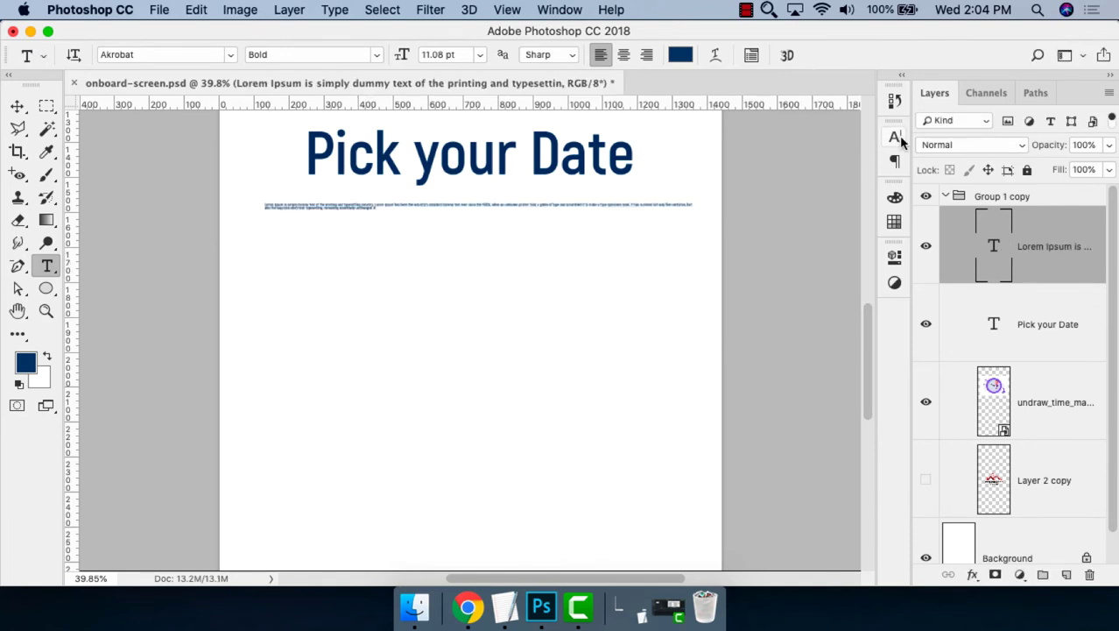
pyautogui.click(894, 137)
pyautogui.click(862, 184)
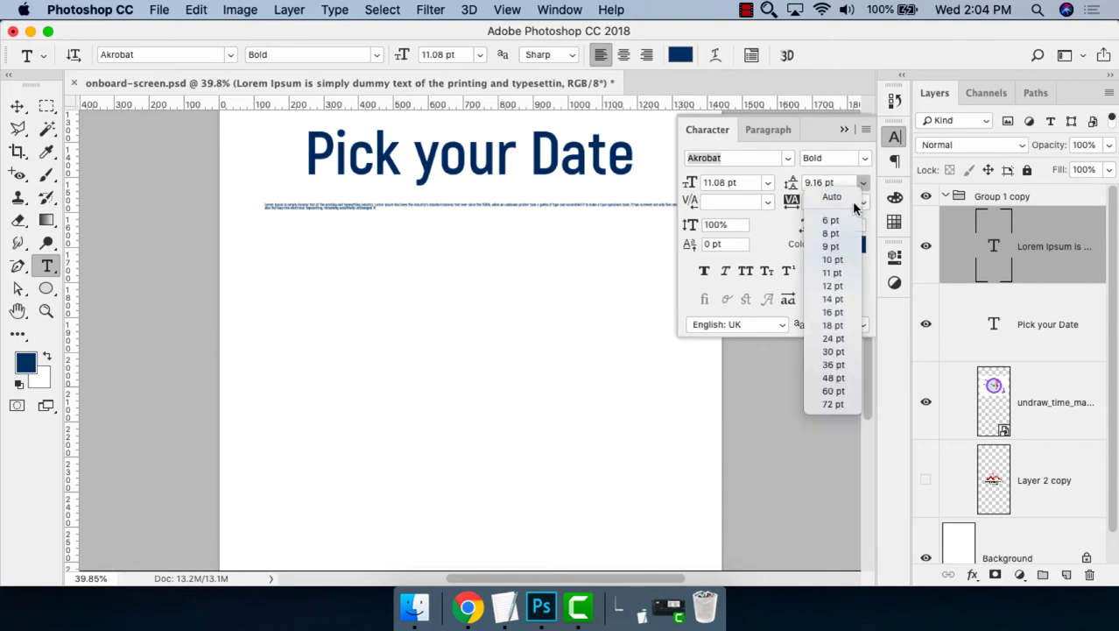
pyautogui.click(828, 188)
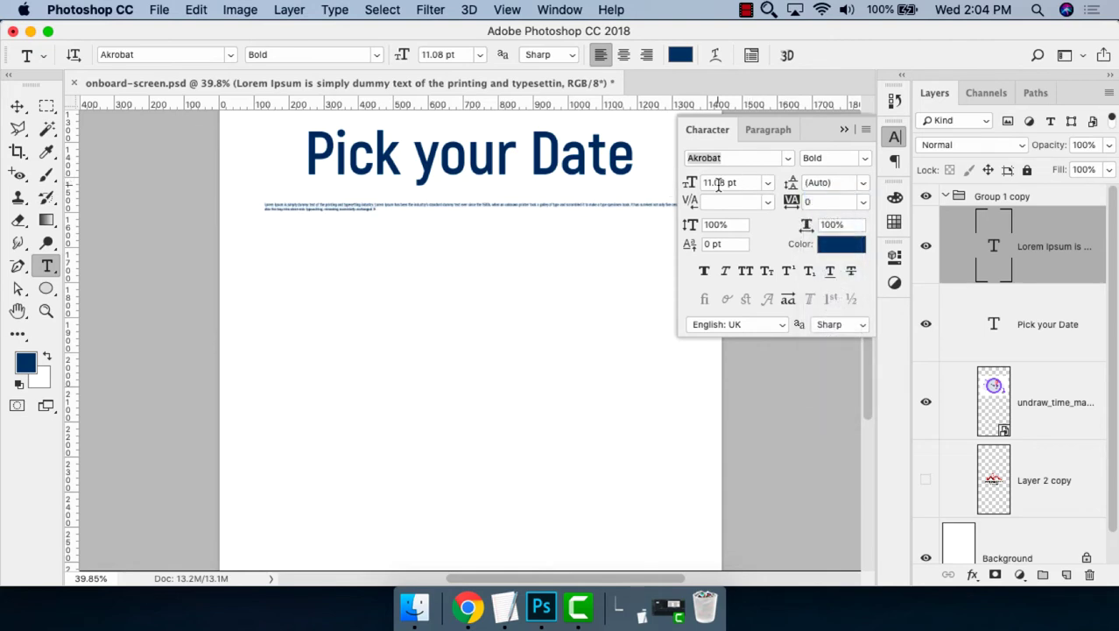
# Set the paragraph's font size to 46 pt, keeping Auto leading, and zoom in on the text.
pyautogui.click(769, 183)
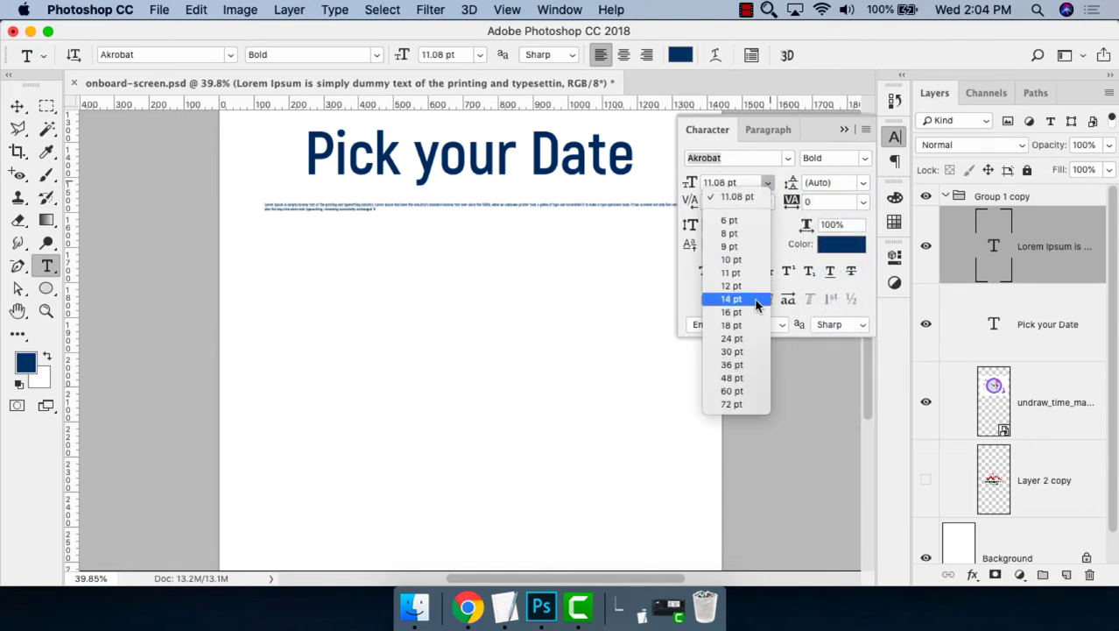
pyautogui.click(748, 363)
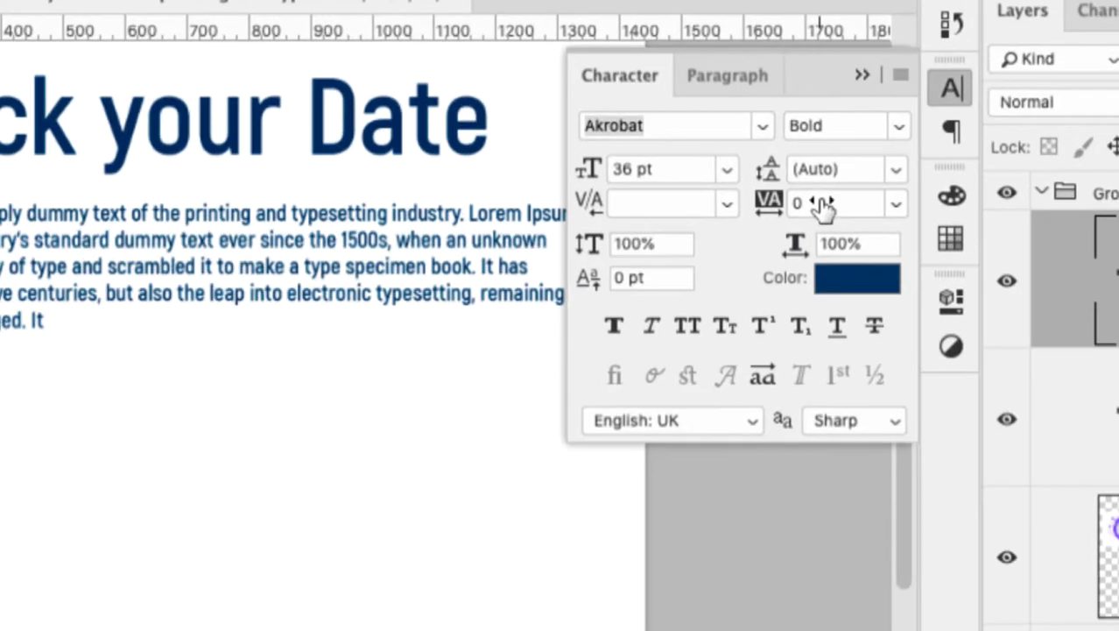
pyautogui.click(863, 182)
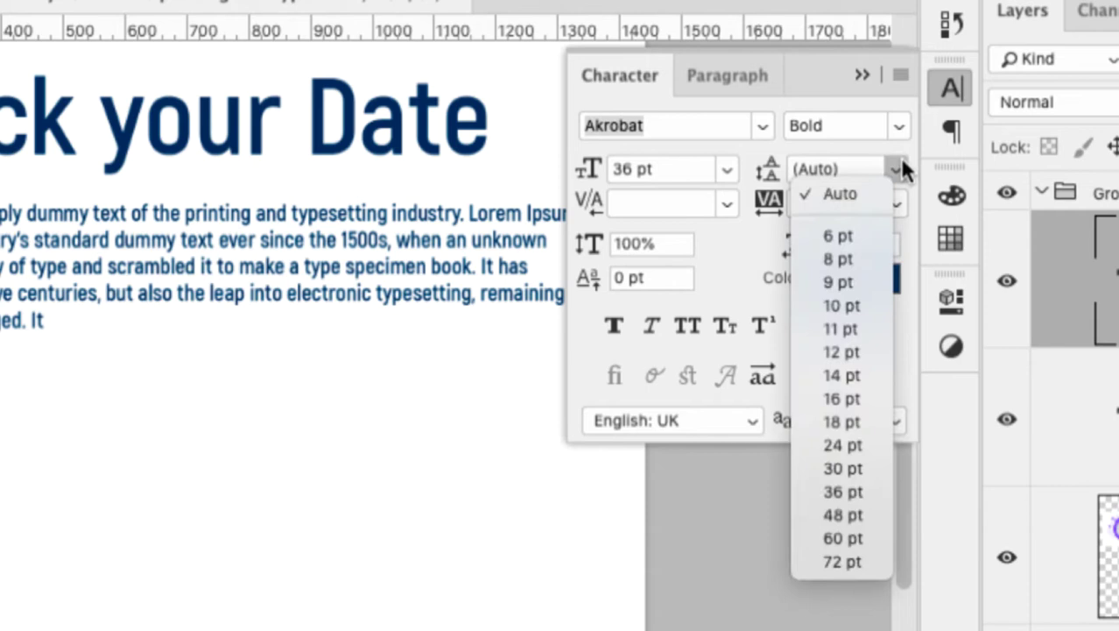
pyautogui.click(860, 194)
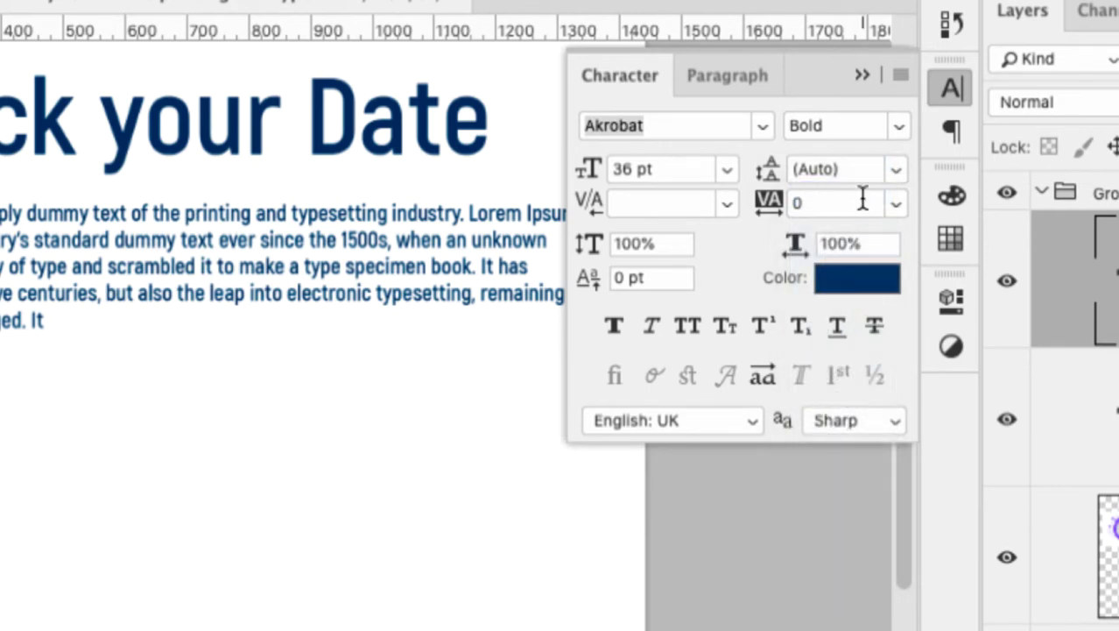
pyautogui.click(676, 171)
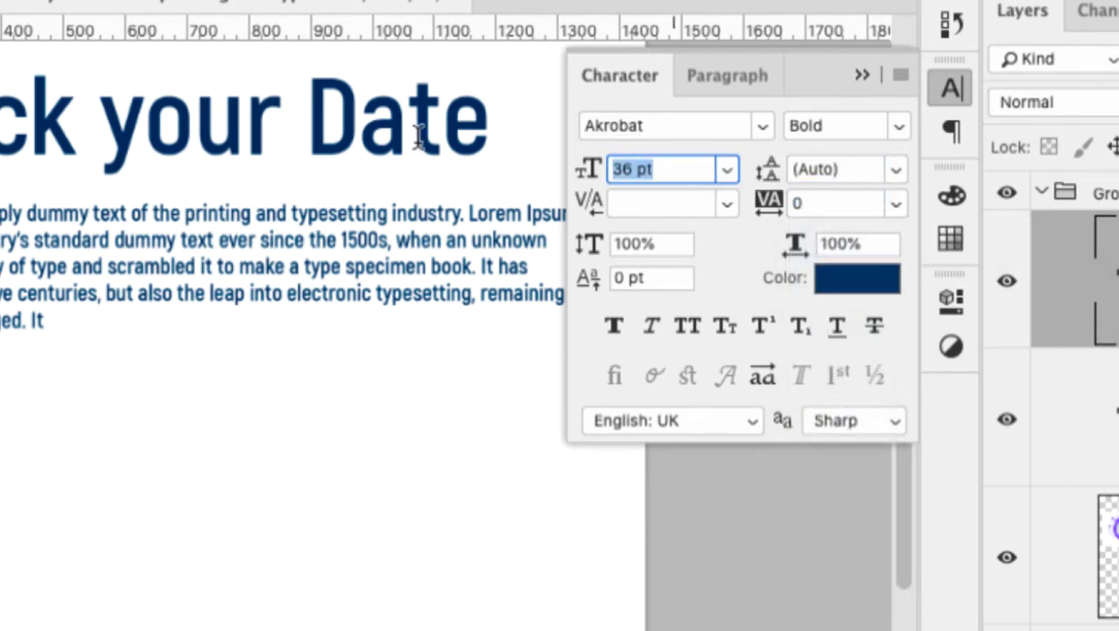
pyautogui.write('46')
pyautogui.press('Return')
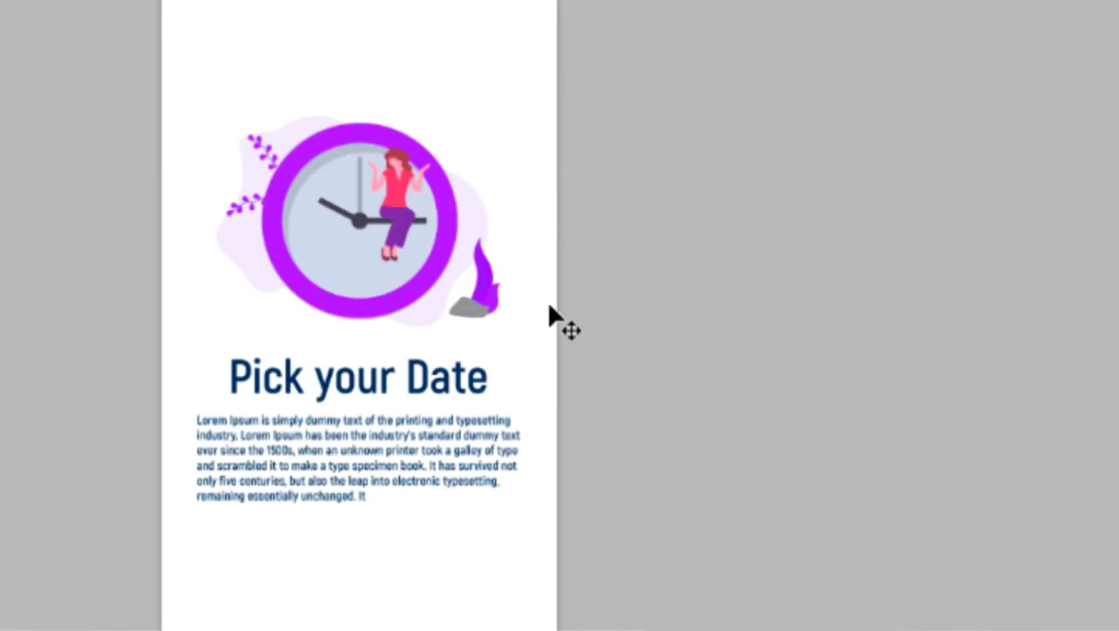
pyautogui.press('z')
pyautogui.moveTo(550, 306); pyautogui.dragTo(215, 504)
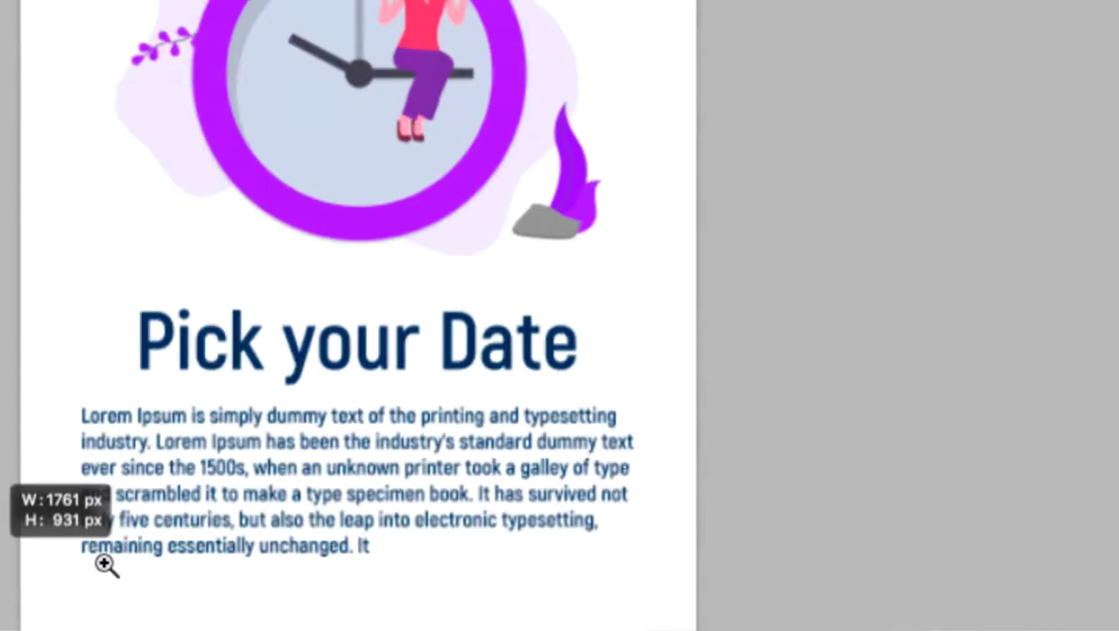
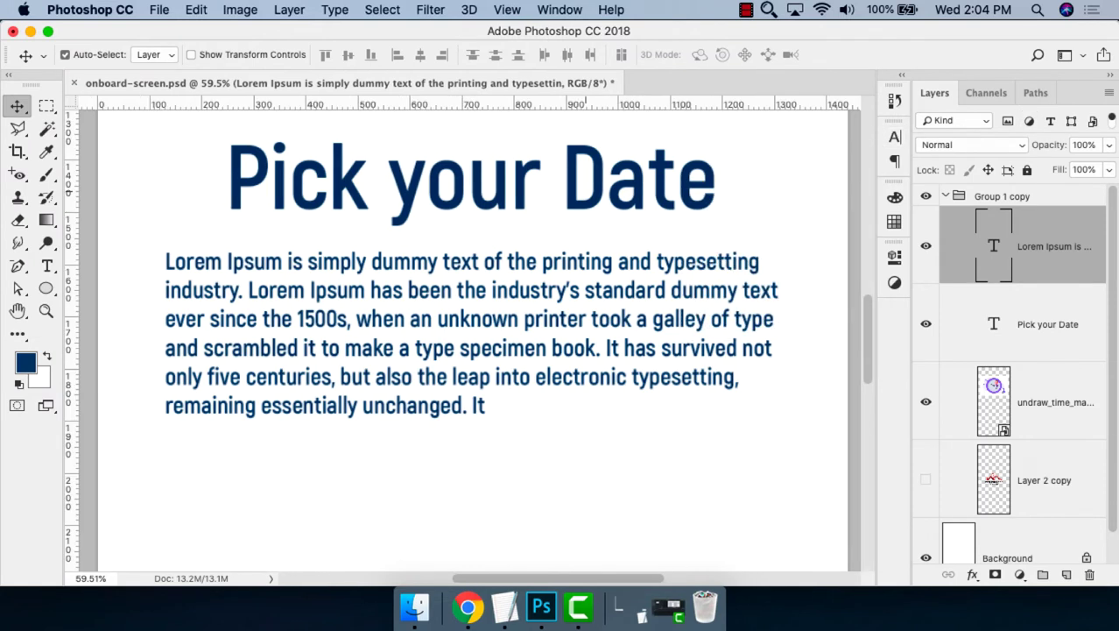
# Center-align the Lorem Ipsum body paragraph.
pyautogui.scroll(2, 467, 334)
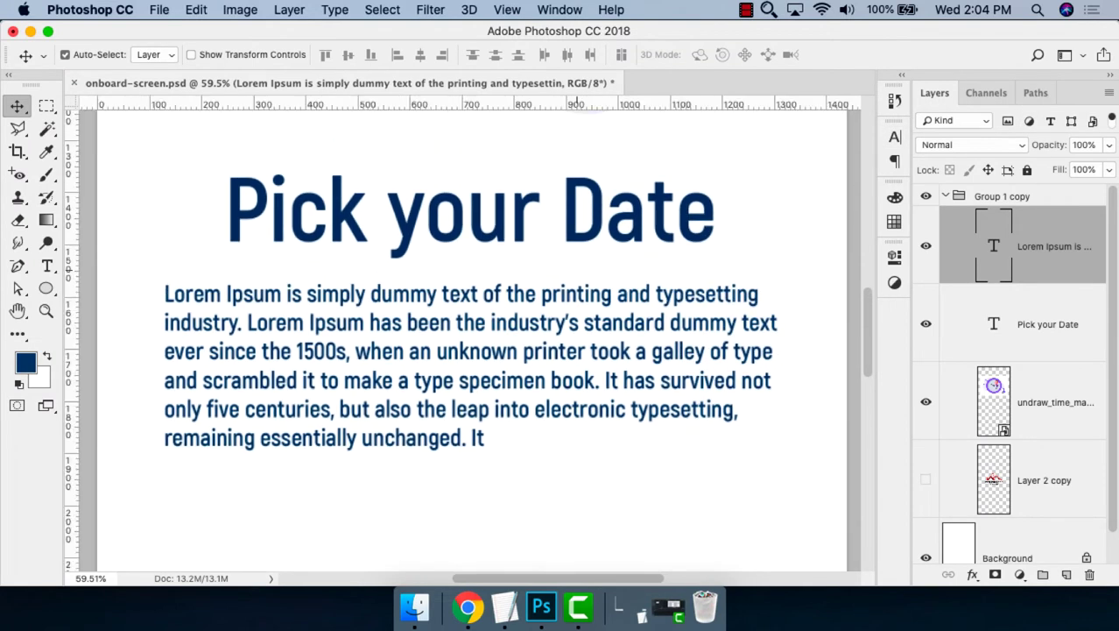
pyautogui.press('t')
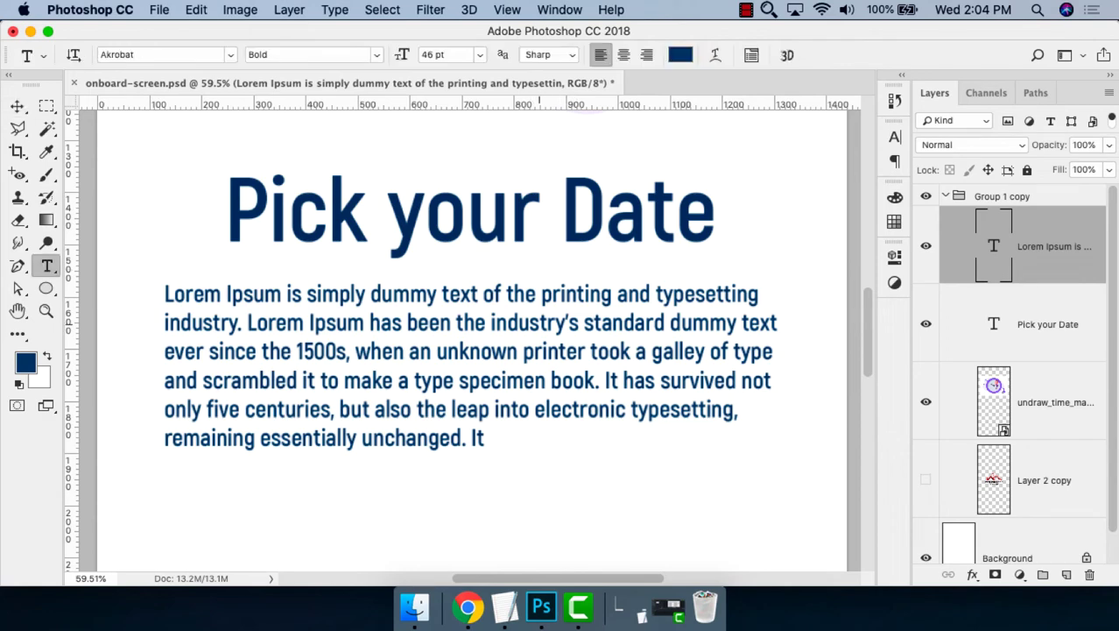
pyautogui.press('Return')
pyautogui.hotkey('ctrl', 'a')
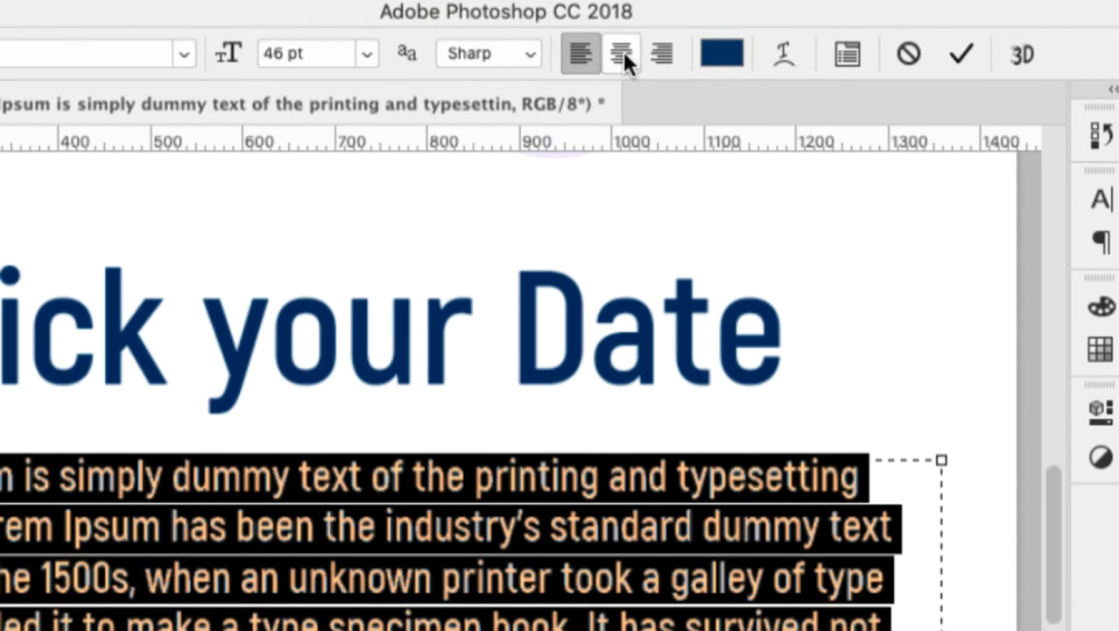
pyautogui.click(623, 51)
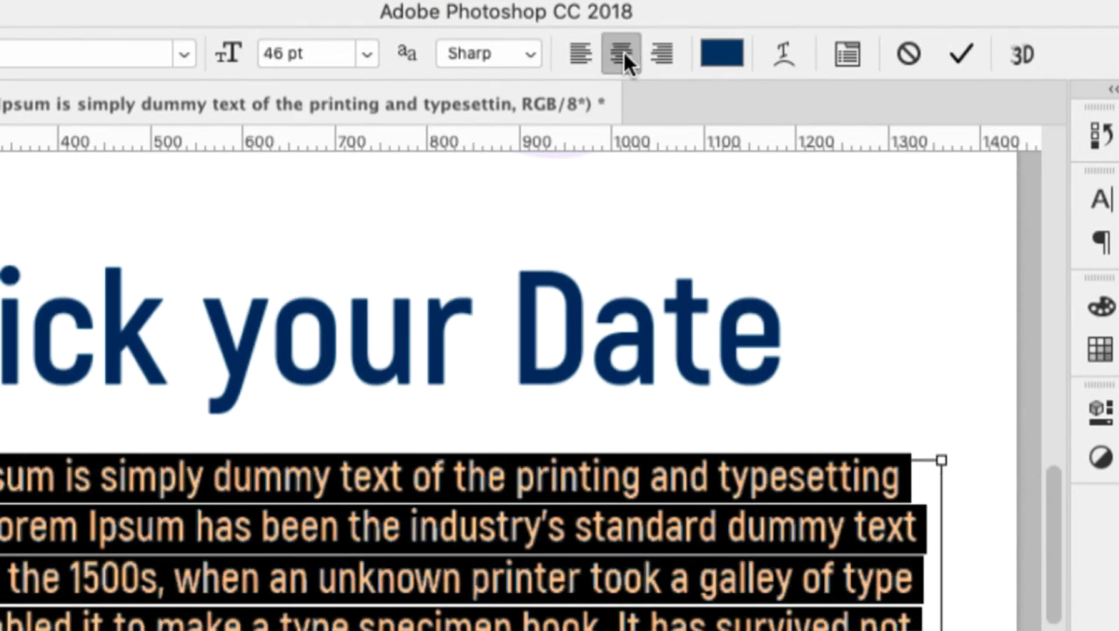
pyautogui.hotkey('ctrl', 'Return')
pyautogui.press('v')
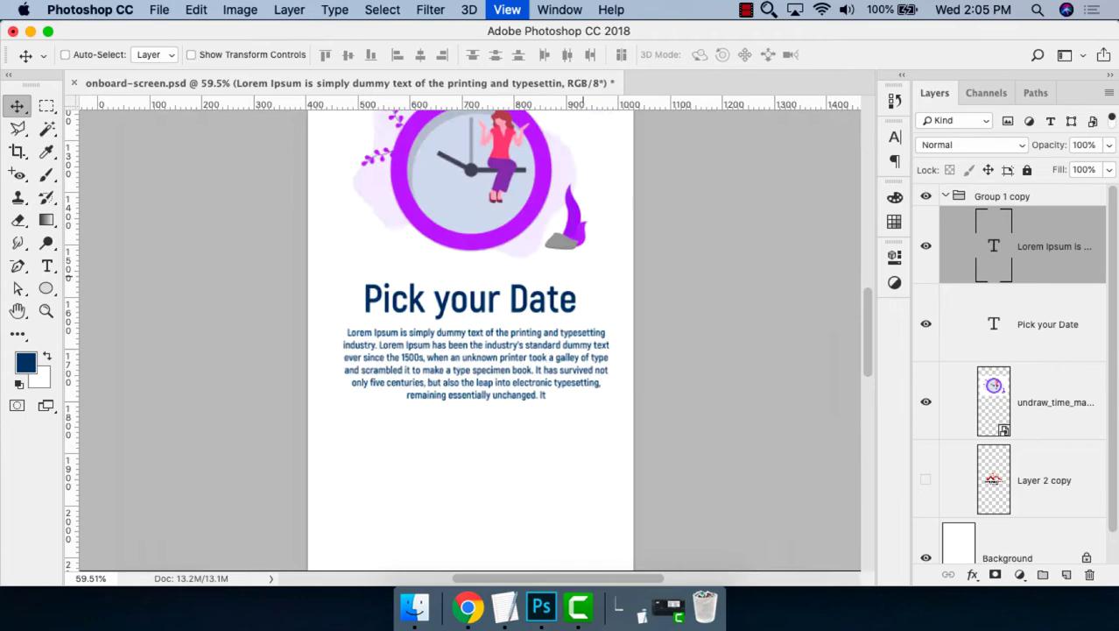
# Enlarge the clock illustration slightly with Free Transform.
pyautogui.hotkey('ctrl', '-')
pyautogui.hotkey('ctrl', '-')
pyautogui.hotkey('ctrl', '-')
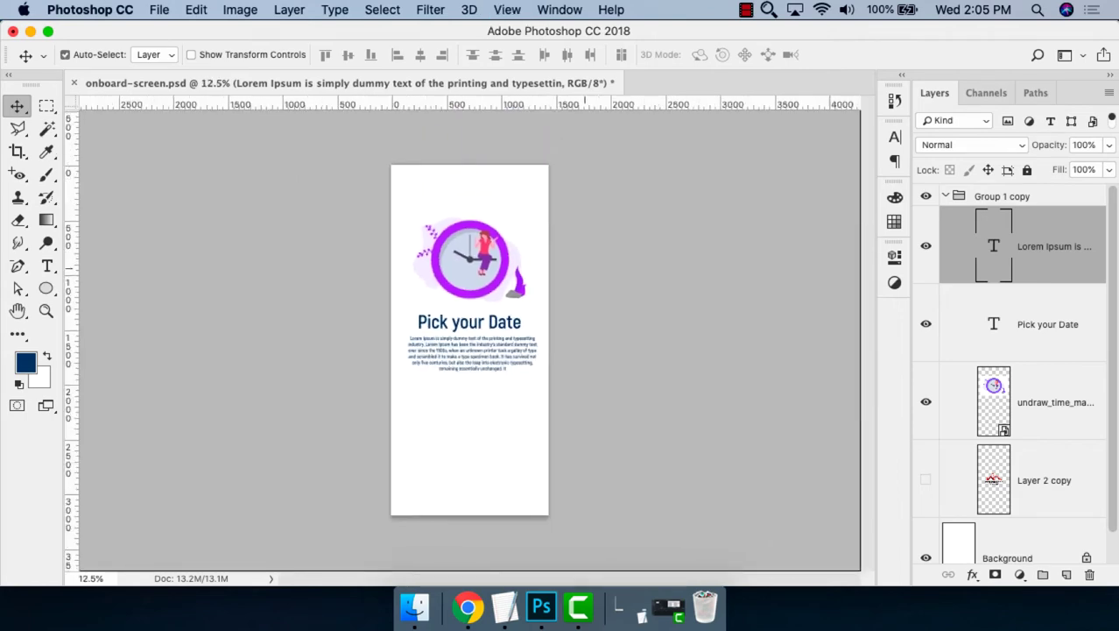
pyautogui.moveTo(613, 131); pyautogui.dragTo(224, 392)
pyautogui.click(535, 246)
pyautogui.hotkey('ctrl', 't')
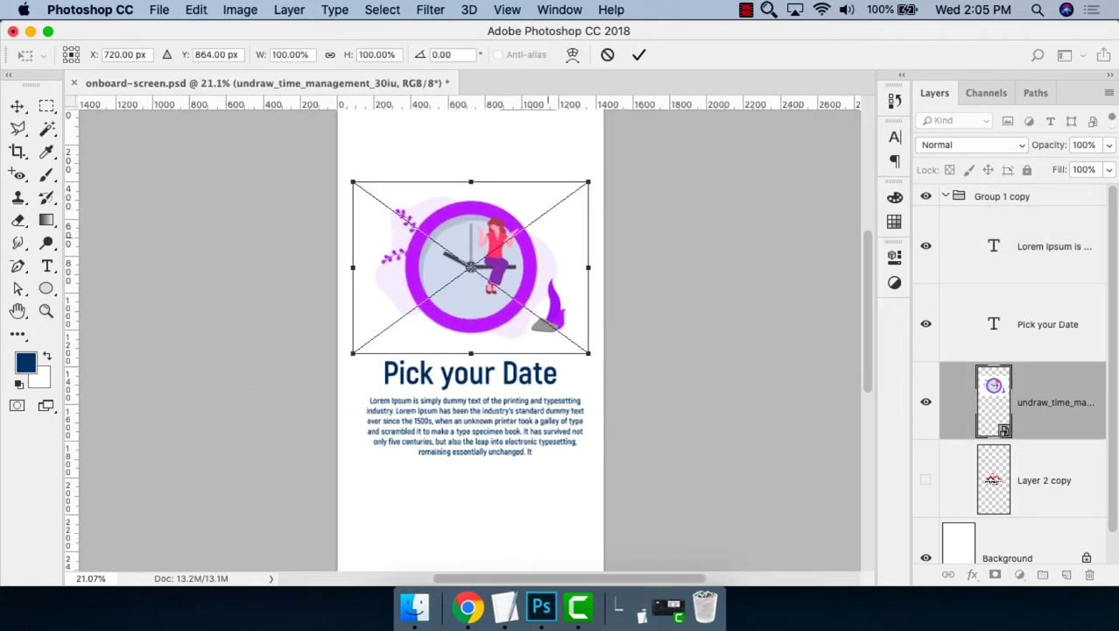
pyautogui.moveTo(595, 181); pyautogui.dragTo(605, 170)
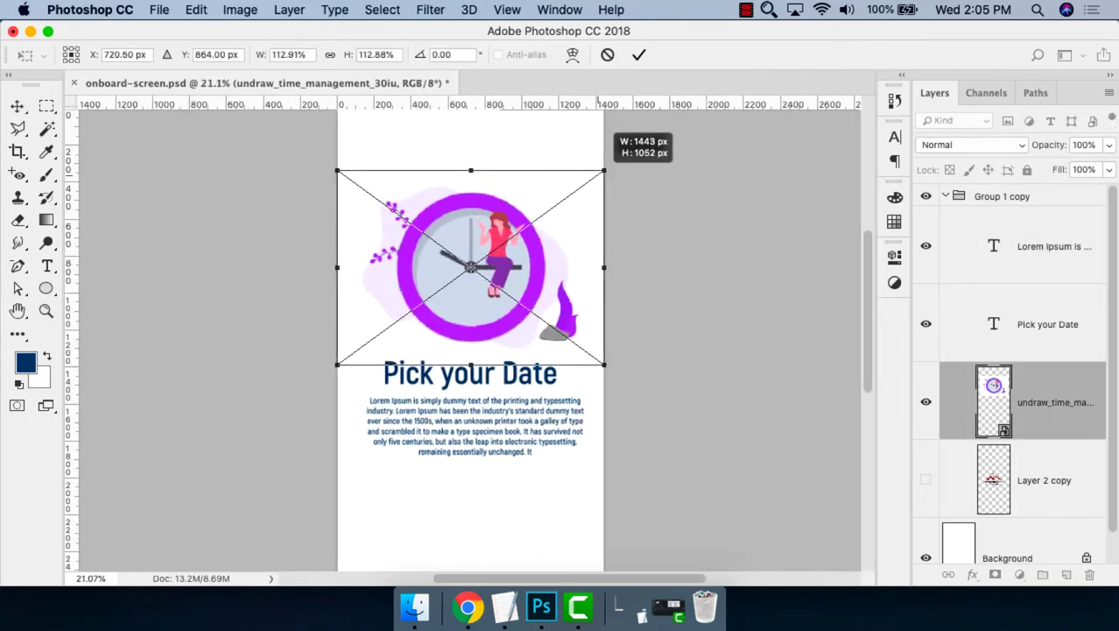
pyautogui.press('Return')
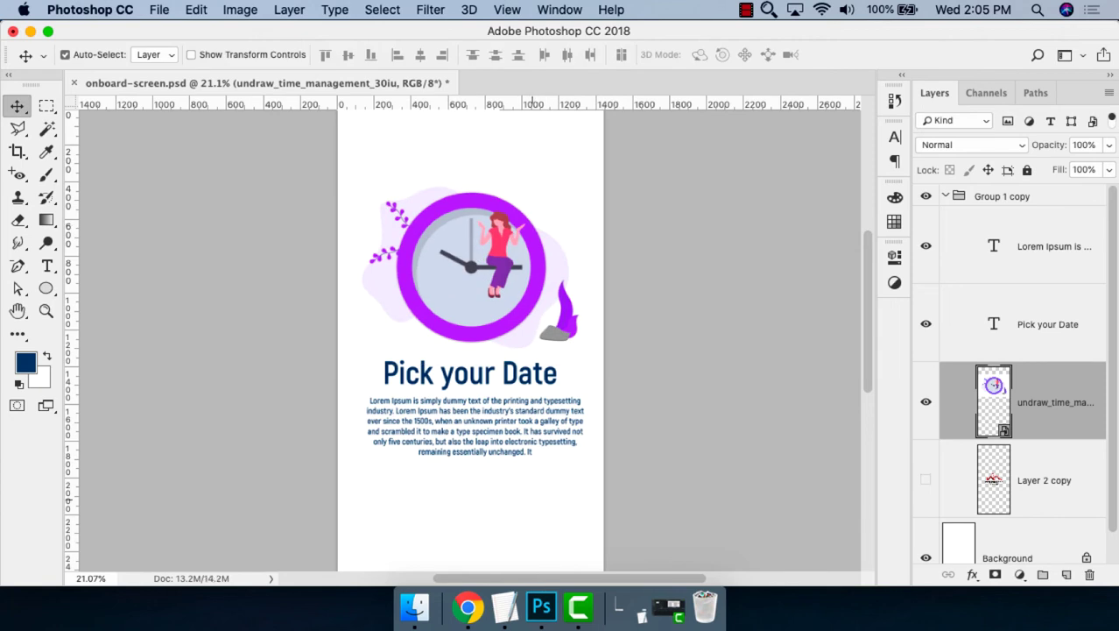
# Move the 'Pick your Date' heading and body text 103 px lower.
pyautogui.click(532, 411)
pyautogui.keyDown('shift'); pyautogui.click(532, 377); pyautogui.keyUp('shift')
pyautogui.moveTo(532, 376); pyautogui.dragTo(532, 396)
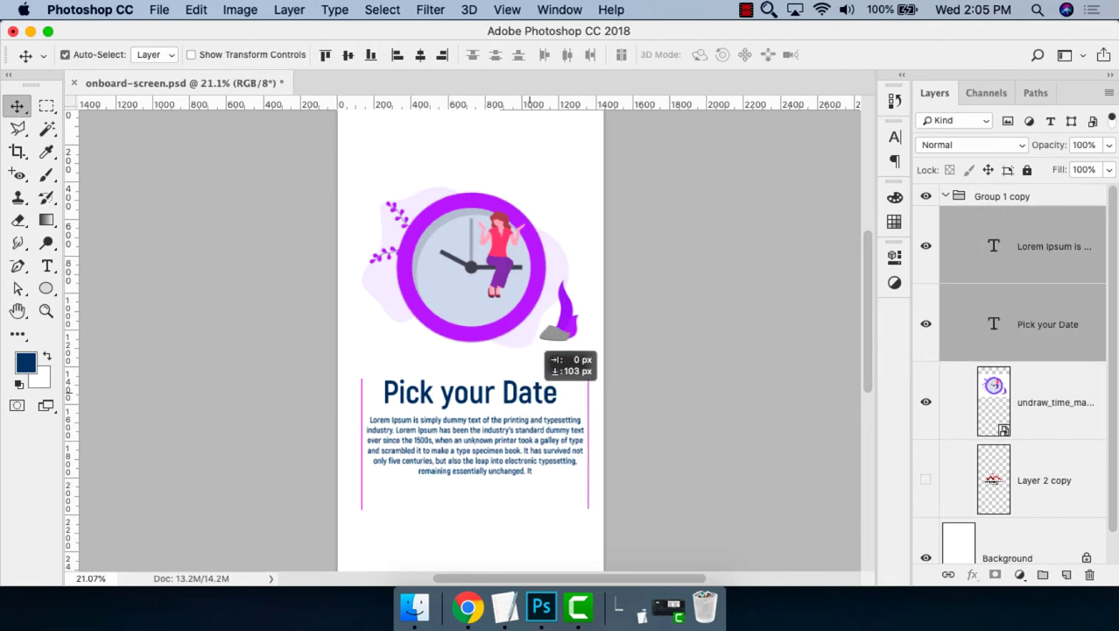
pyautogui.press('z')
pyautogui.moveTo(666, 206); pyautogui.dragTo(268, 104)
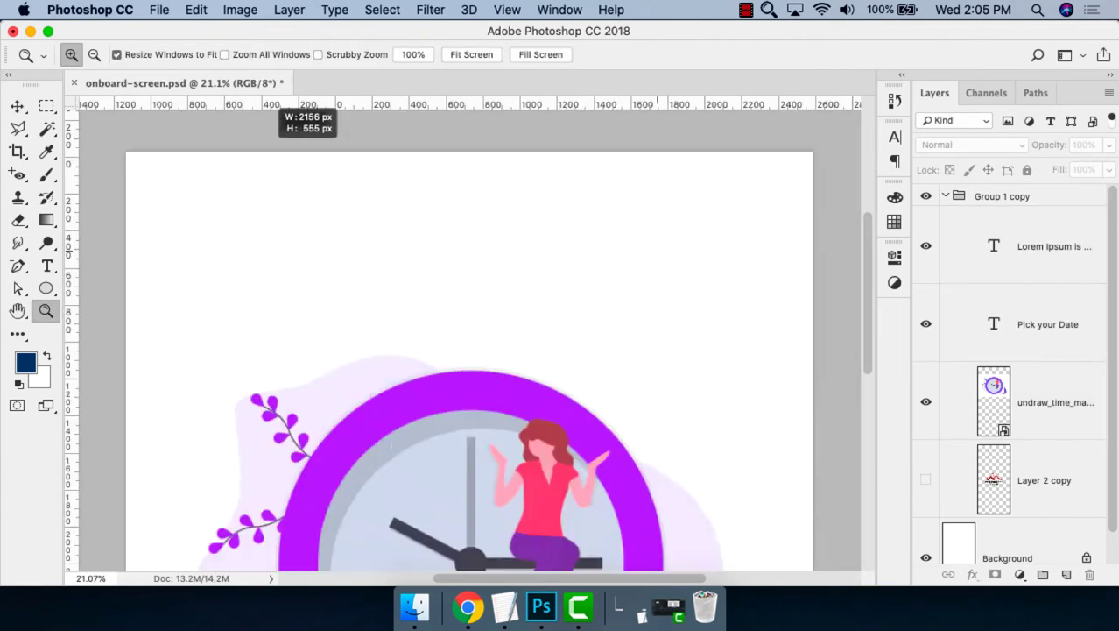
pyautogui.press('super+minus')
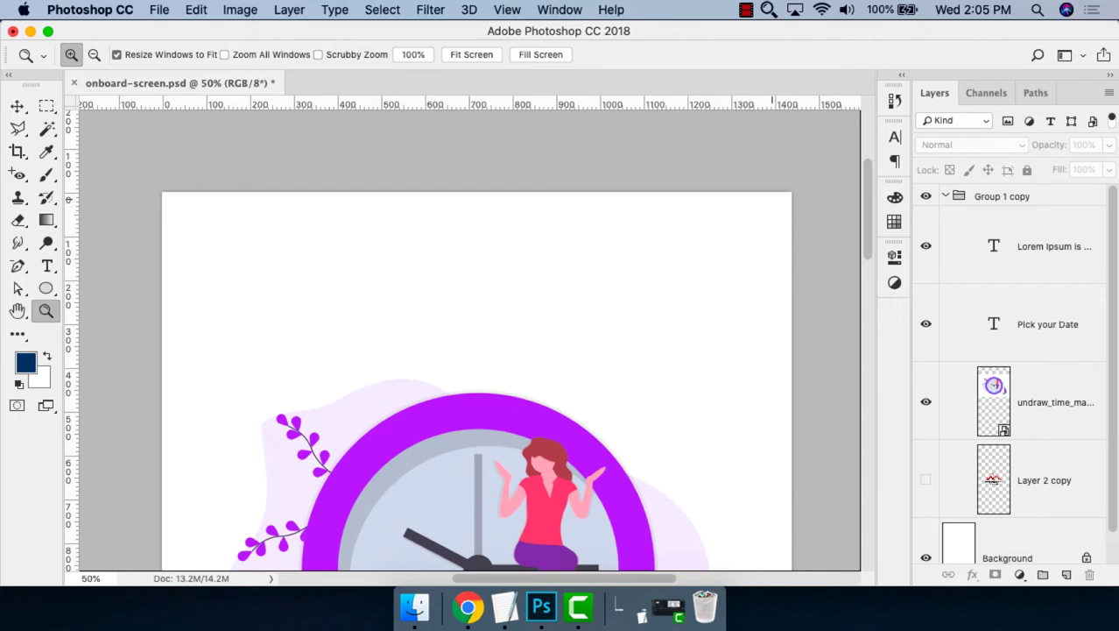
pyautogui.press('v')
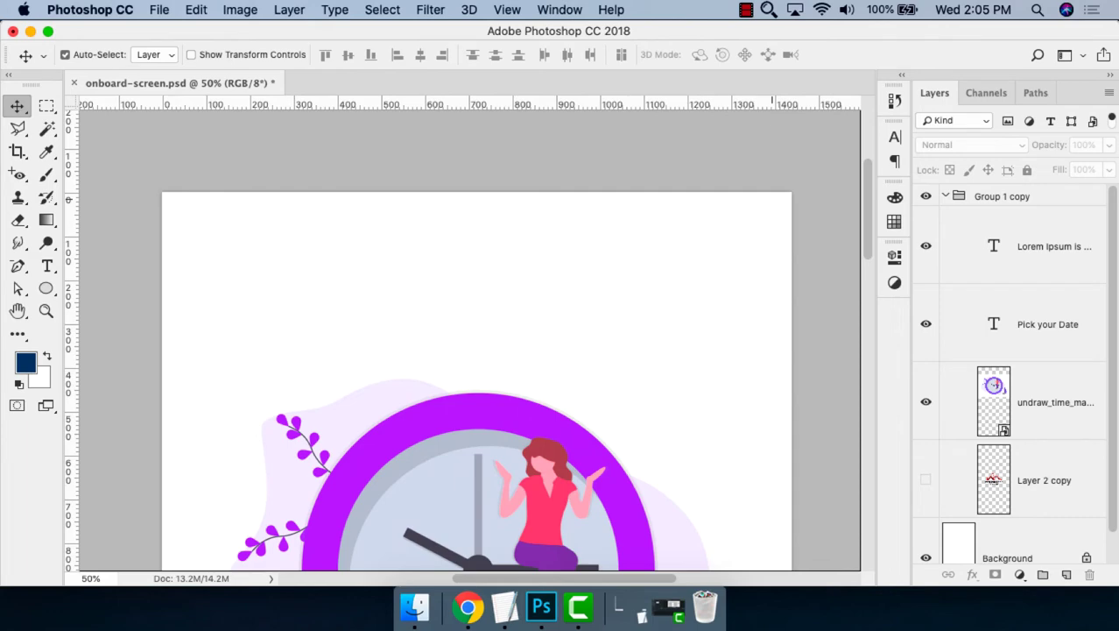
# Open freepik.com in a new Chrome tab and search for 'wifi signal'.
pyautogui.click(468, 606)
pyautogui.press('super+t')
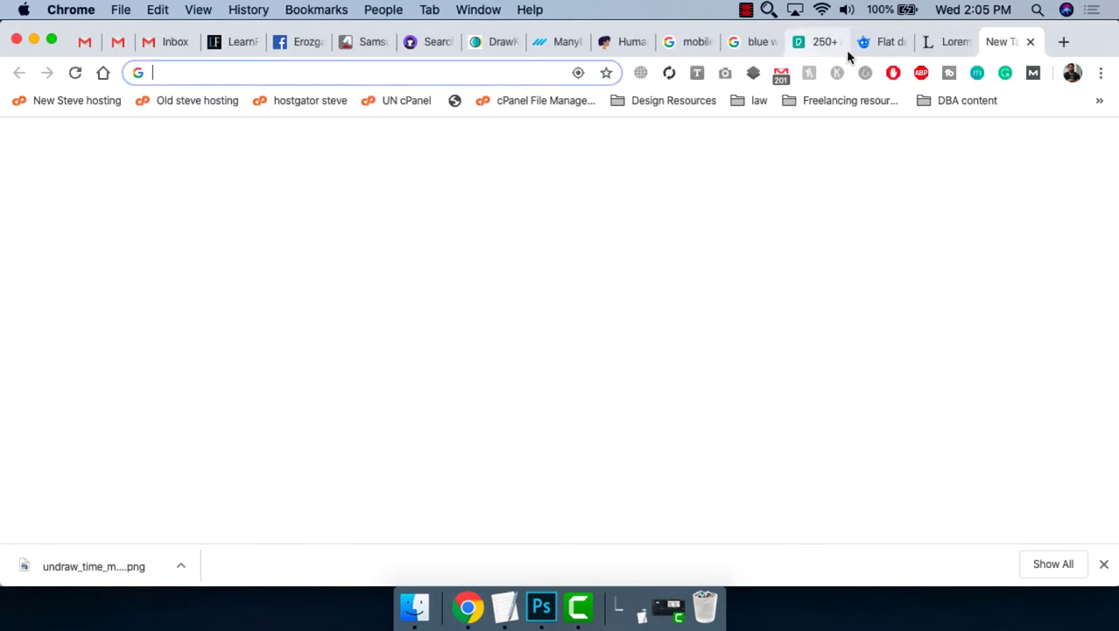
pyautogui.write('freepik.com')
pyautogui.press('Return')
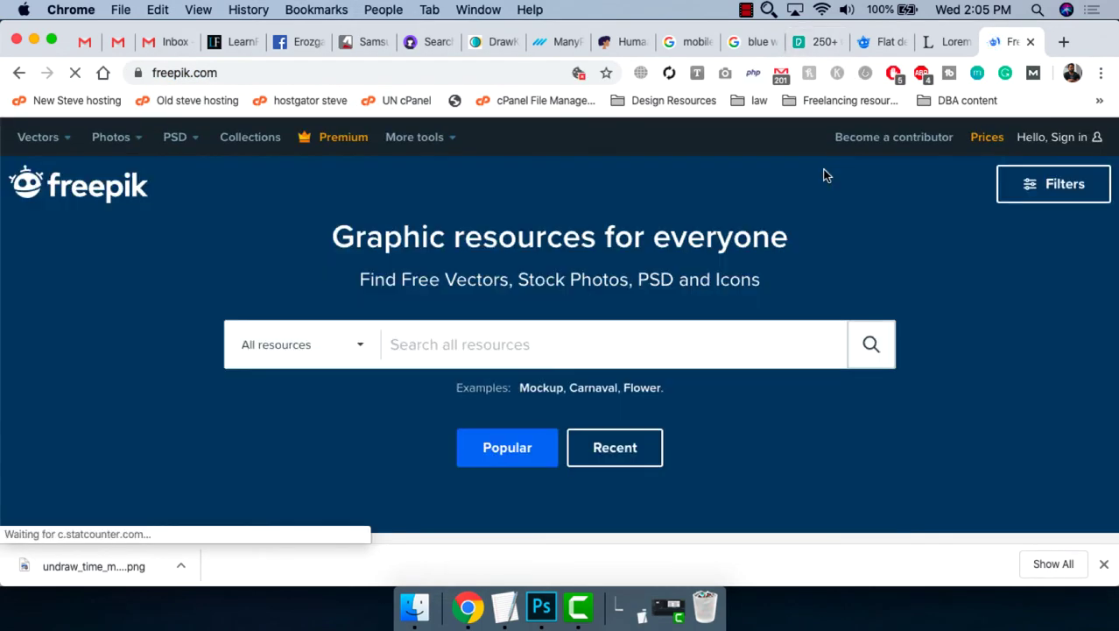
pyautogui.rightClick(448, 347)
pyautogui.click(447, 345)
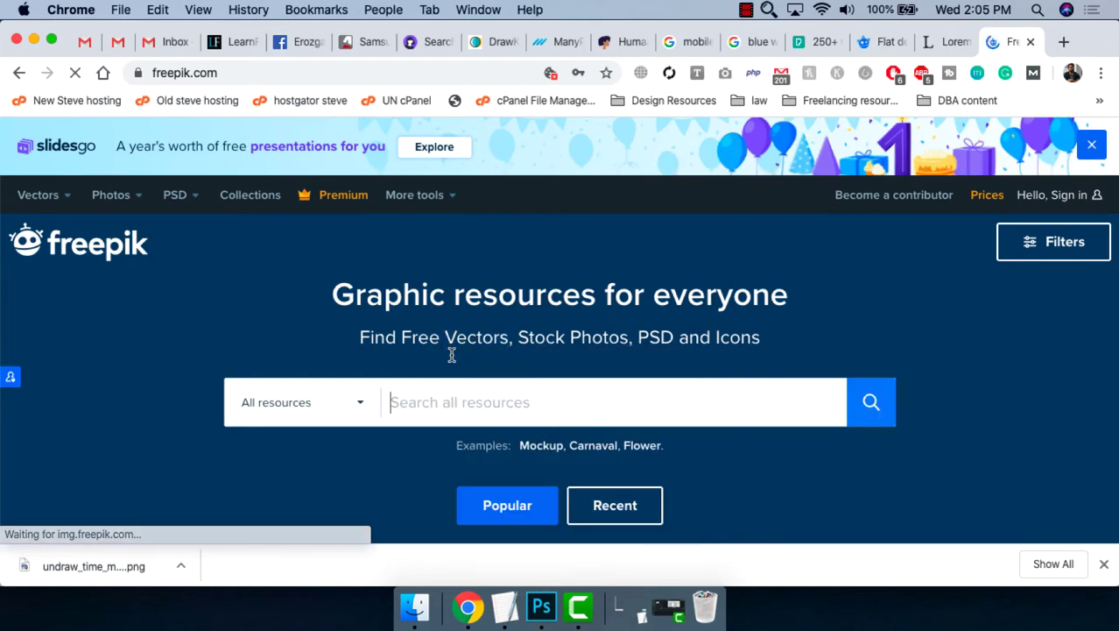
pyautogui.write('wifi')
pyautogui.press('BackSpace')
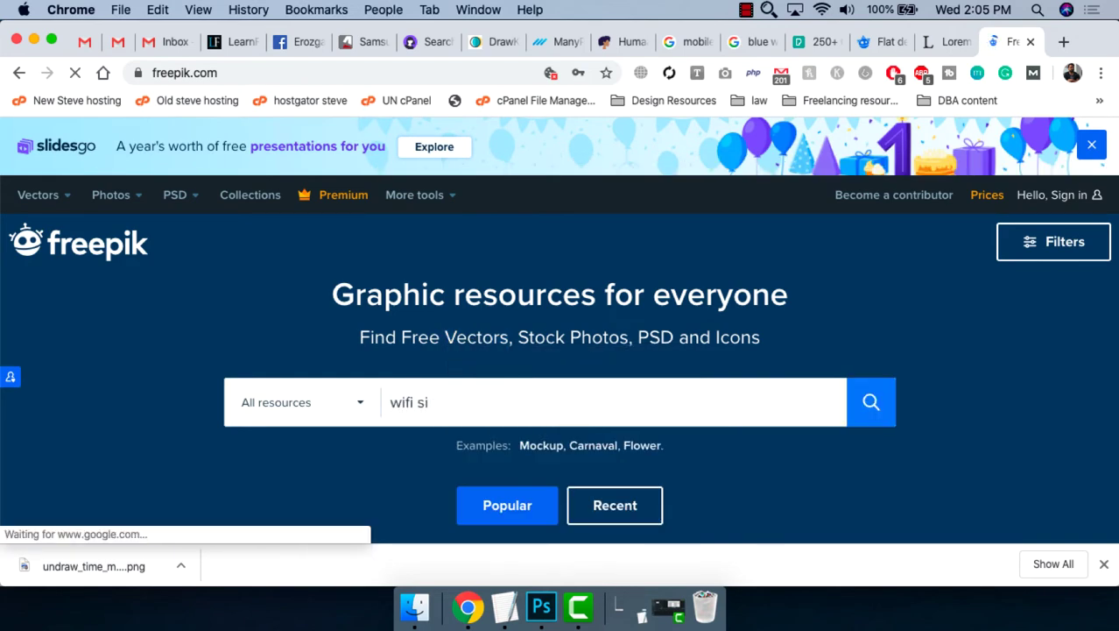
pyautogui.press('Return')
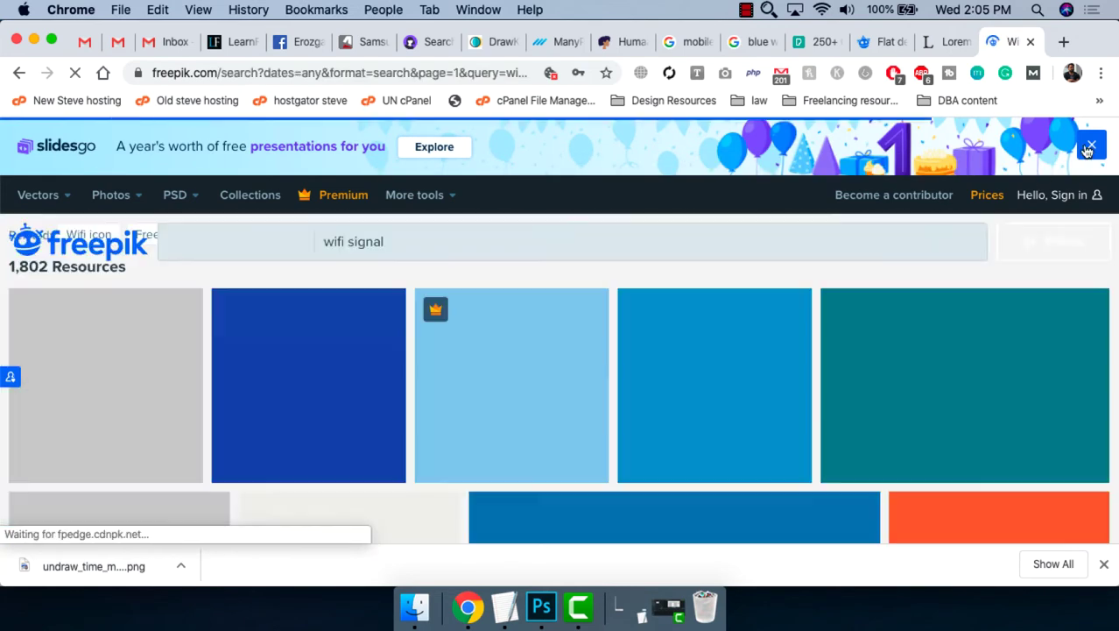
pyautogui.click(1090, 146)
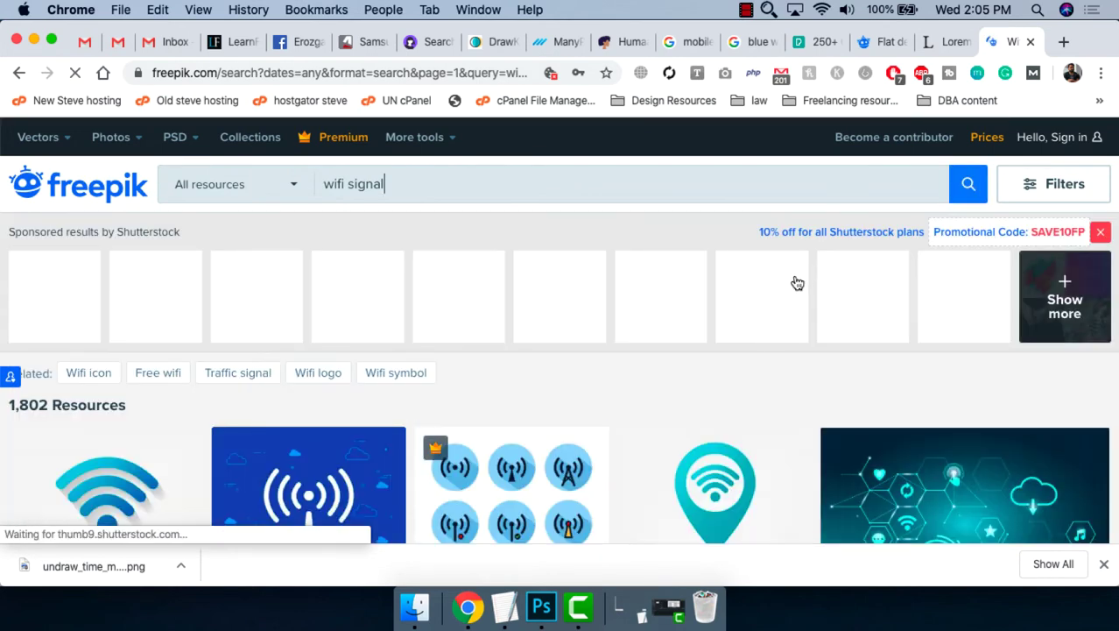
pyautogui.scroll(-2, 796, 282)
pyautogui.scroll(2, 795, 282)
# Go to flaticon.com from the address bar.
pyautogui.click(410, 73)
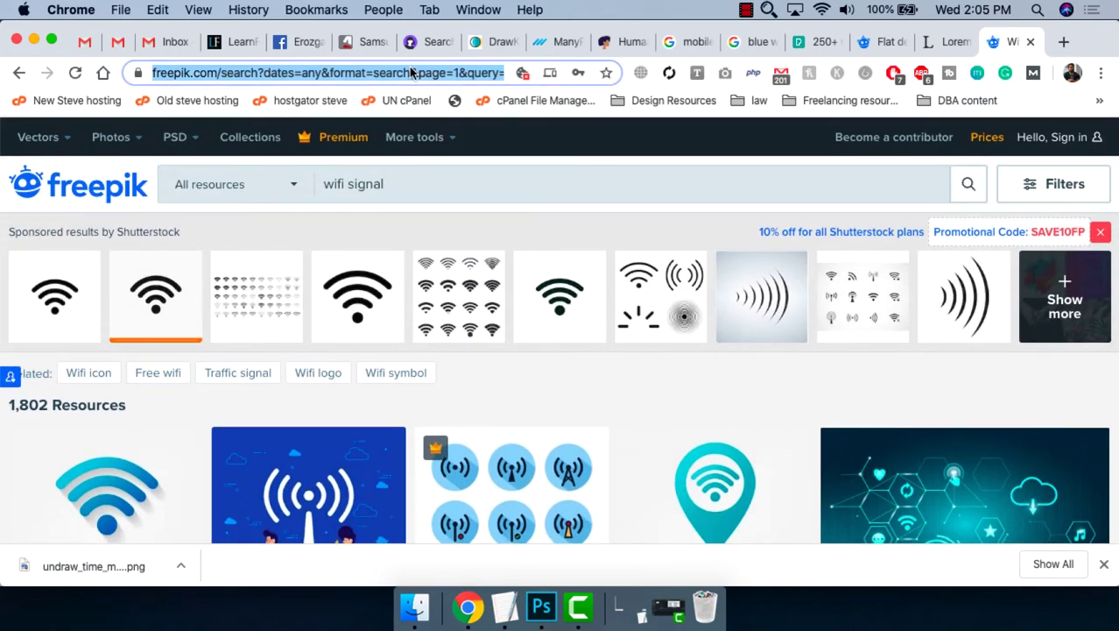
pyautogui.write('fl')
pyautogui.press('Return')
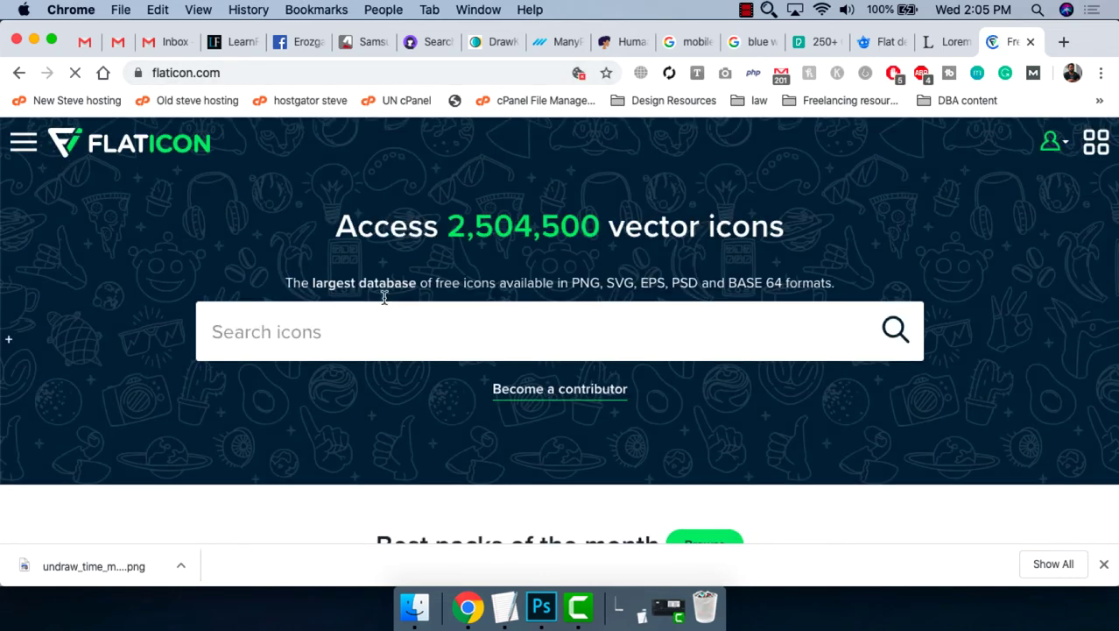
# Search Flaticon for 'wifi signal' icons.
pyautogui.click(375, 325)
pyautogui.write('wifi sig')
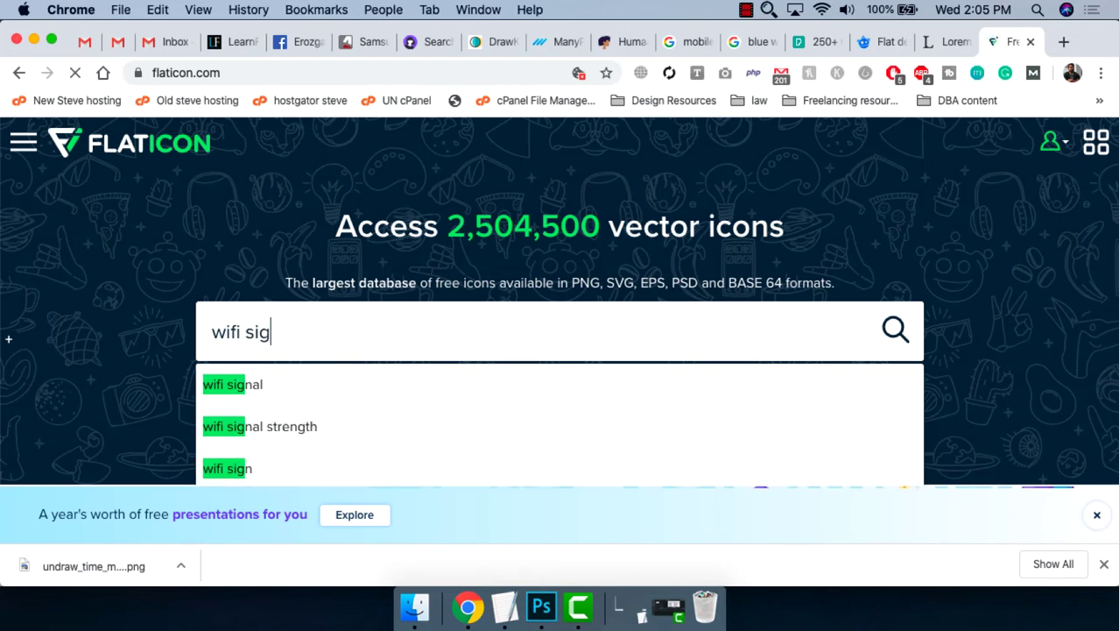
pyautogui.write('nal')
pyautogui.press('Return')
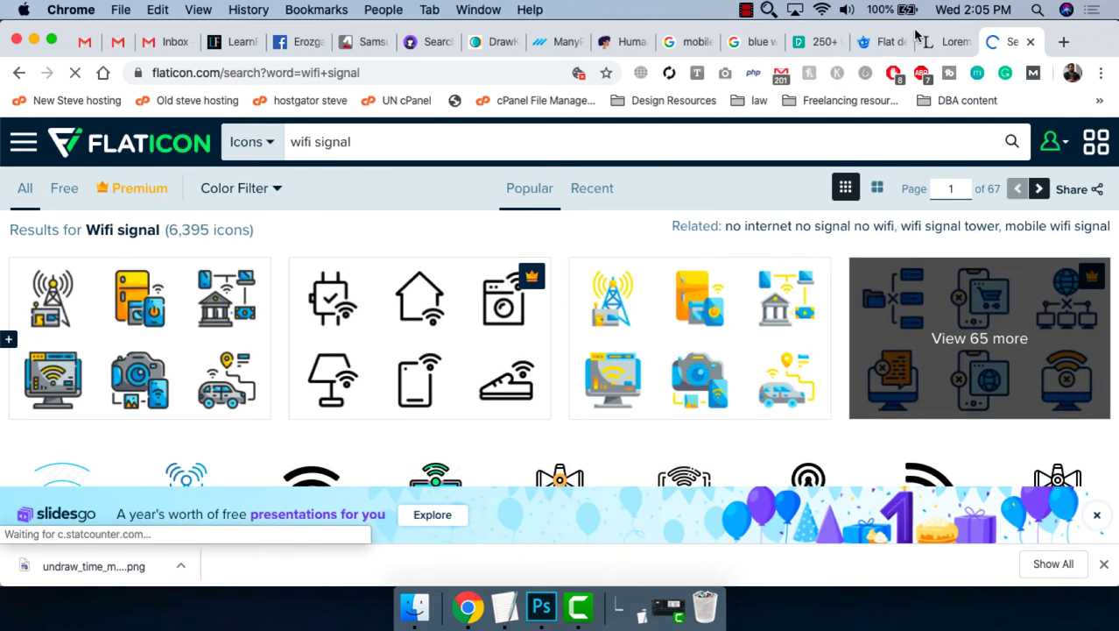
# Open the Wifi Signal free icon page and bring up its image options.
pyautogui.click(862, 42)
pyautogui.click(998, 46)
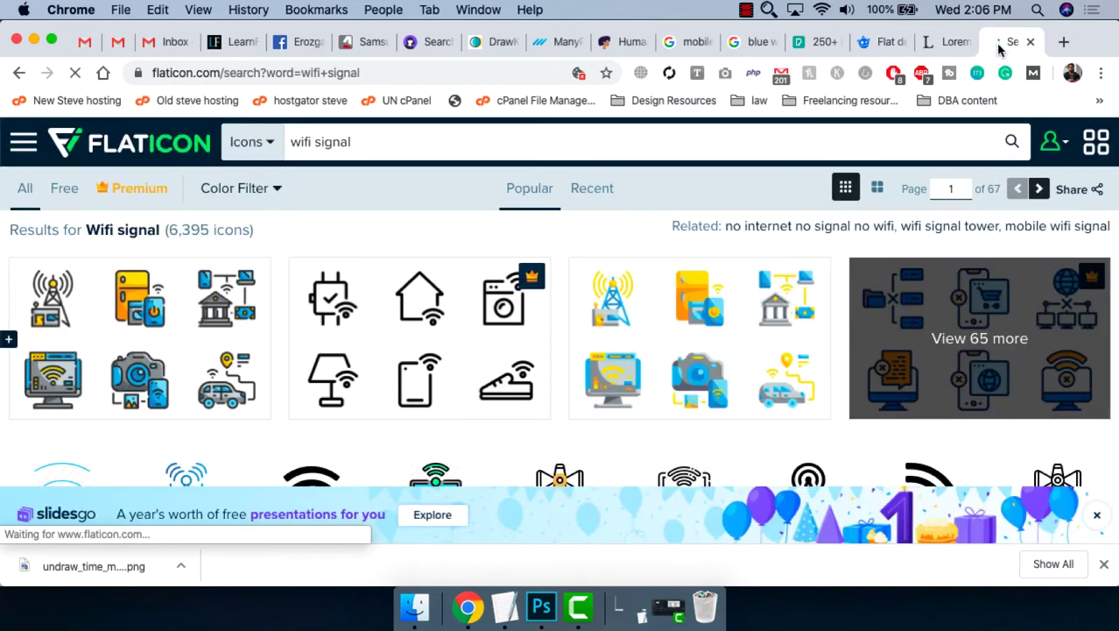
pyautogui.scroll(-3, 905, 252)
pyautogui.scroll(-2, 1008, 394)
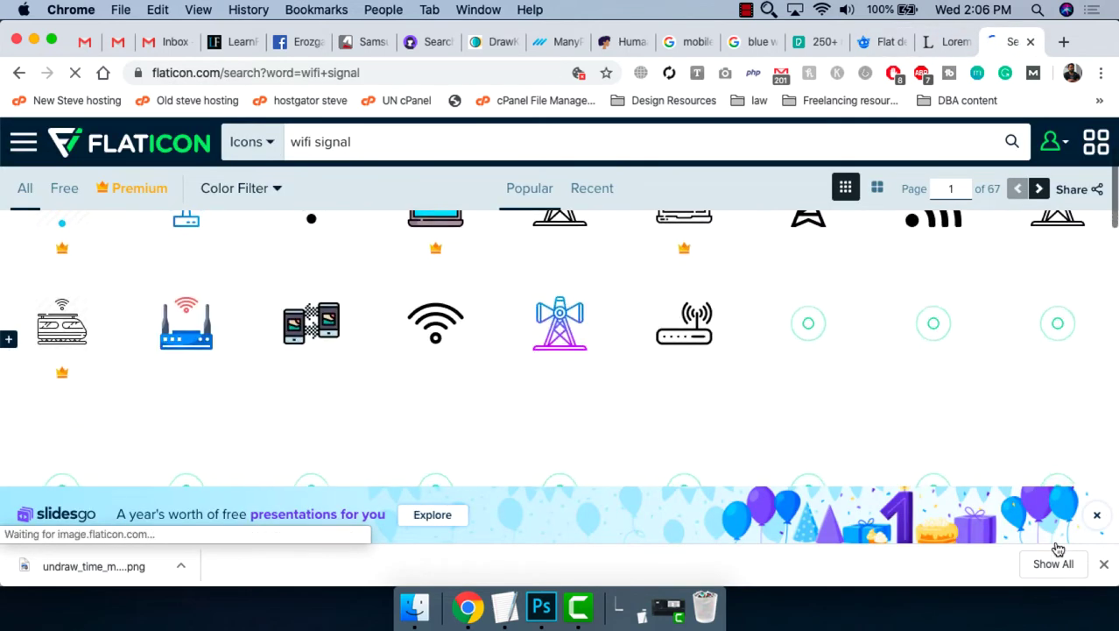
pyautogui.click(1095, 518)
pyautogui.scroll(1, 794, 362)
pyautogui.scroll(1, 220, 349)
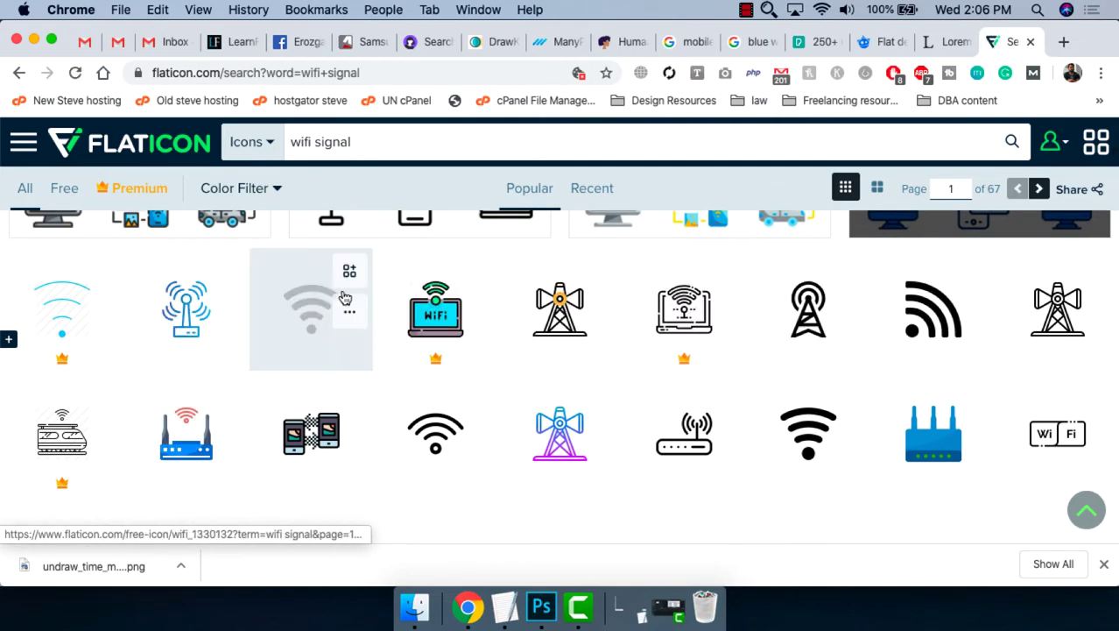
pyautogui.click(418, 441)
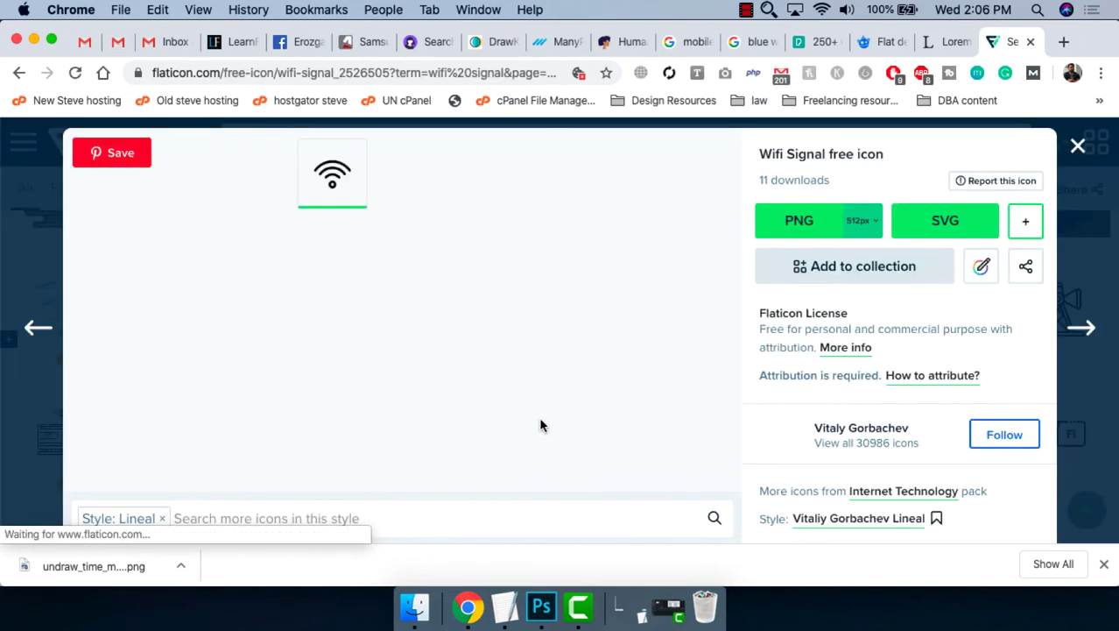
pyautogui.rightClick(389, 292)
# Copy the Wifi Signal icon image, paste it into the design and shrink it.
pyautogui.click(438, 335)
pyautogui.press('super+Tab')
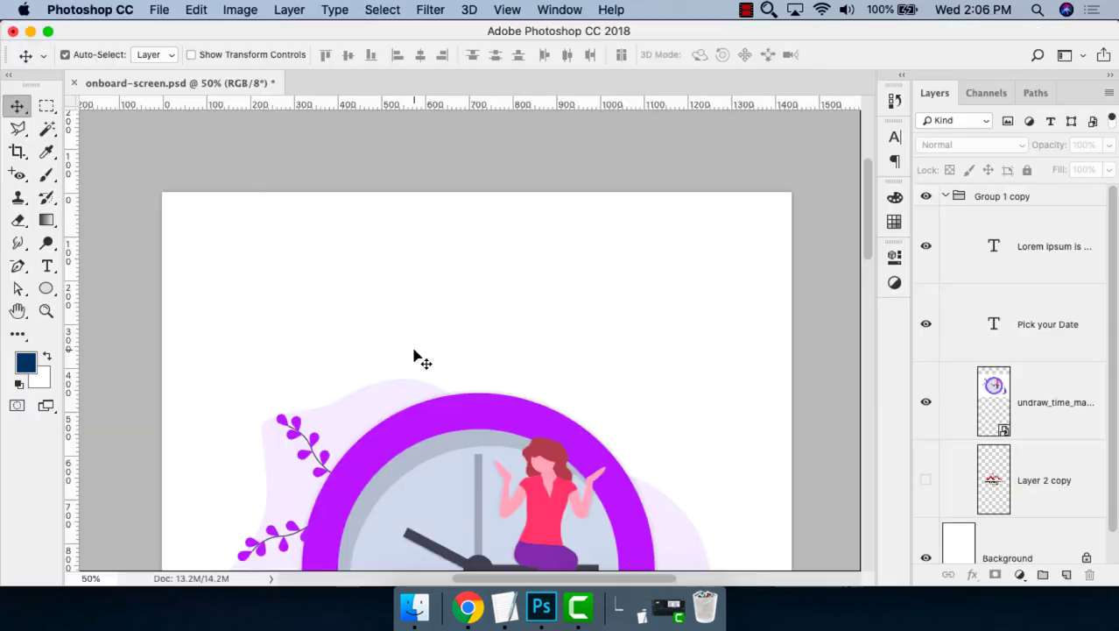
pyautogui.press('super+v')
pyautogui.click(735, 340)
pyautogui.press('super+t')
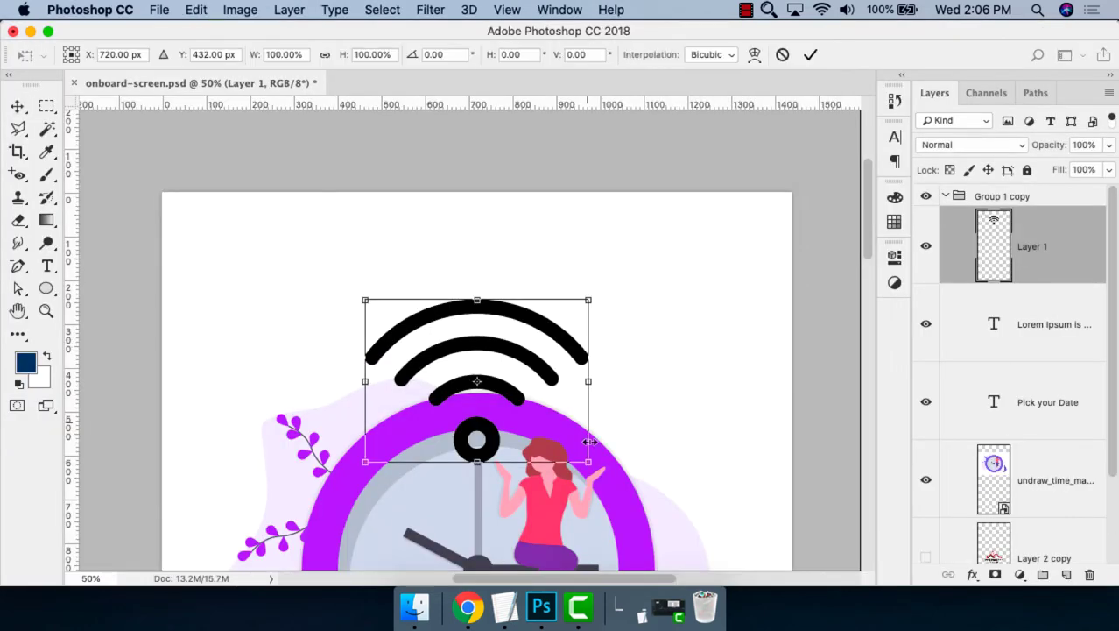
pyautogui.moveTo(585, 457)
pyautogui.mouseDown()
pyautogui.moveTo(422, 326)
pyautogui.moveTo(533, 267)
pyautogui.moveTo(701, 227)
pyautogui.mouseUp()
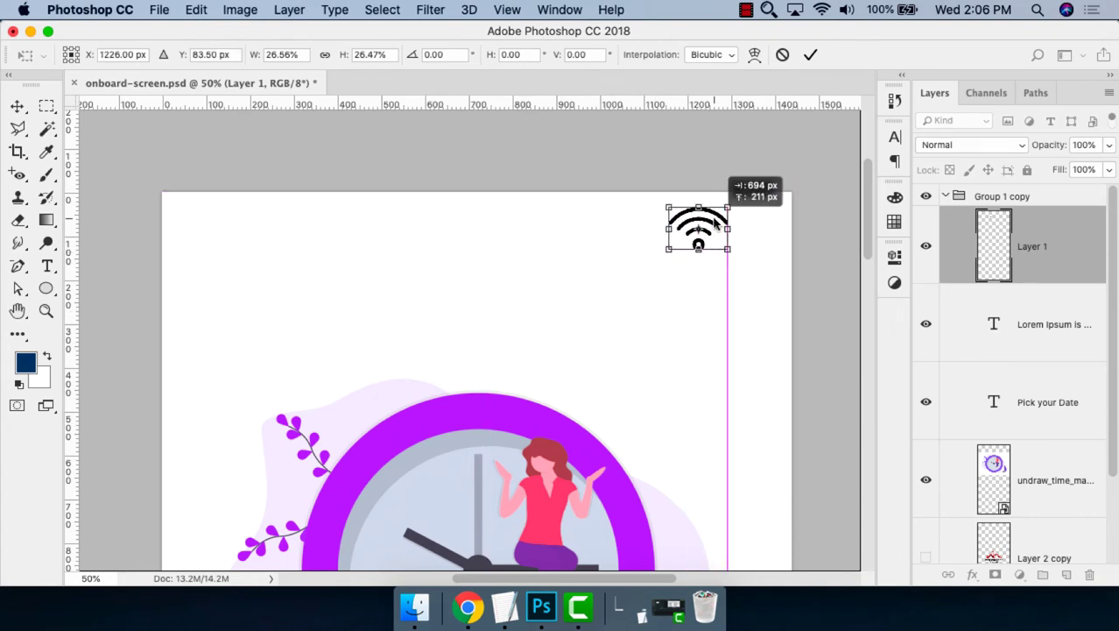
# Draw a temporary 27×50 px rectangle down from the screen's top edge.
pyautogui.scroll(-2, 646, 183)
pyautogui.press('v')
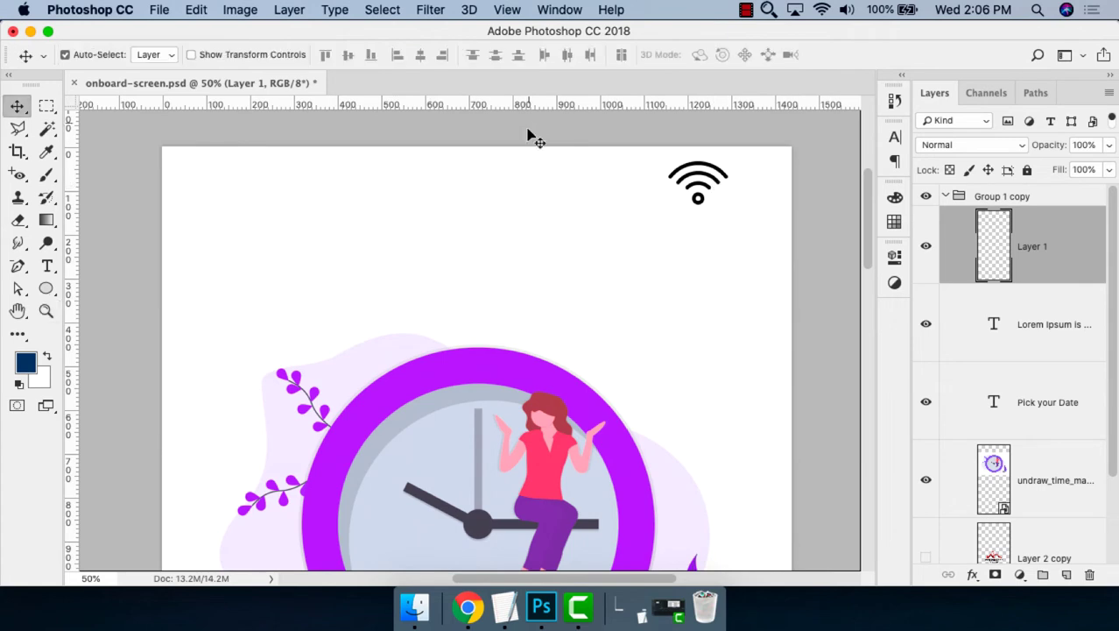
pyautogui.press('z')
pyautogui.moveTo(396, 156); pyautogui.dragTo(550, 162)
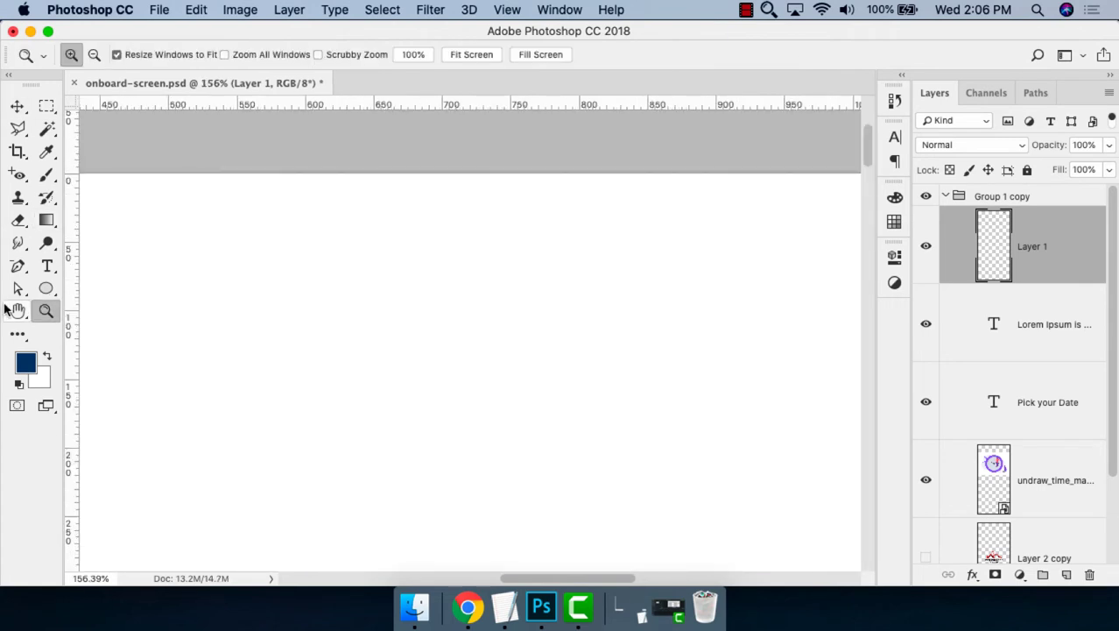
pyautogui.click(47, 289)
pyautogui.click(91, 286)
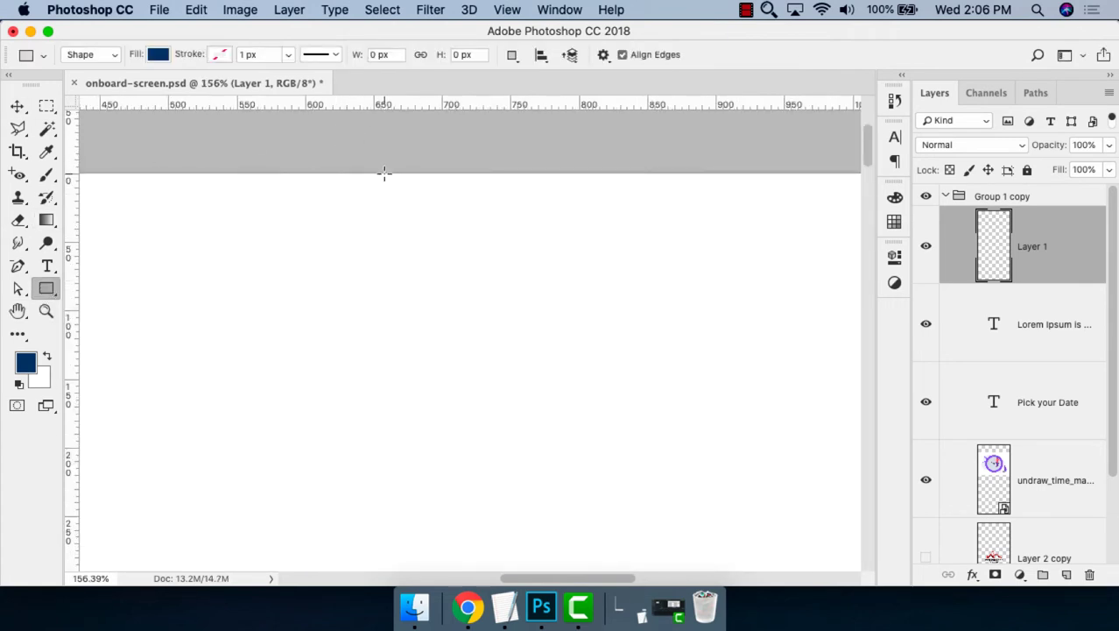
pyautogui.moveTo(384, 172)
pyautogui.mouseDown()
pyautogui.moveTo(408, 260)
pyautogui.moveTo(420, 244)
pyautogui.mouseUp()
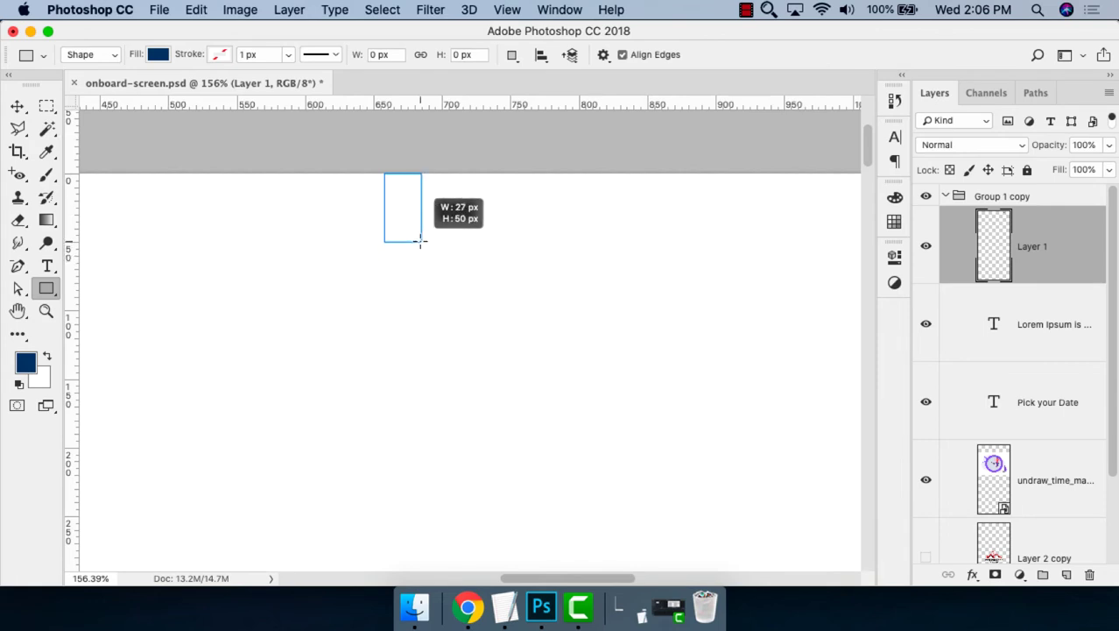
pyautogui.moveTo(420, 243); pyautogui.dragTo(420, 242)
# Place a horizontal guide at the rectangle's bottom, 50 px down, then delete the rectangle.
pyautogui.press('v')
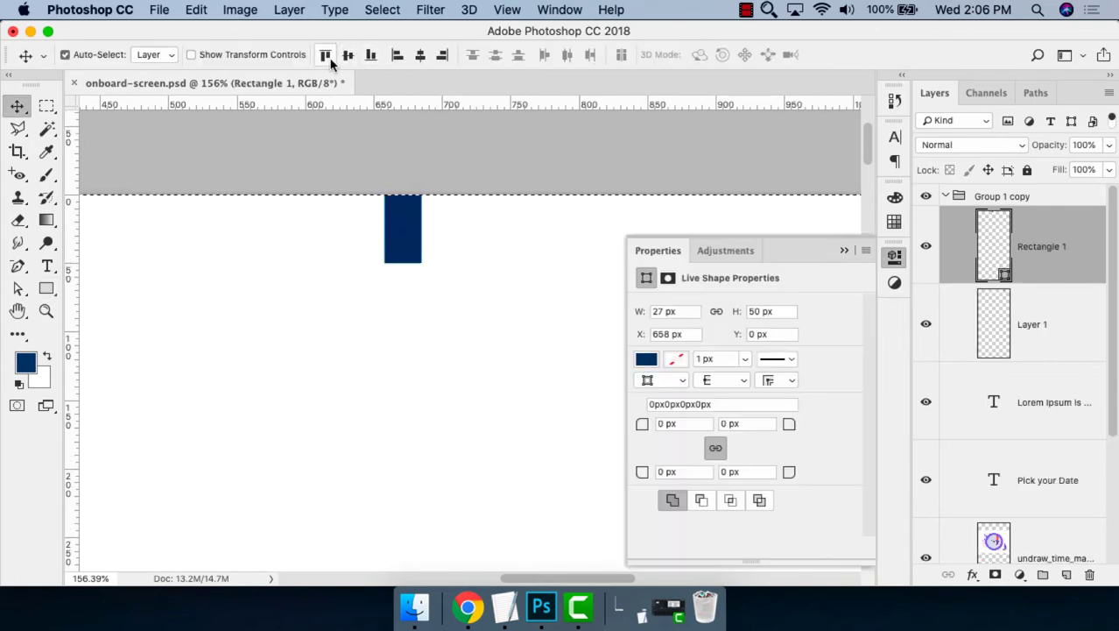
pyautogui.press('super+d')
pyautogui.press('z')
pyautogui.moveTo(326, 154); pyautogui.dragTo(558, 359)
pyautogui.press('v')
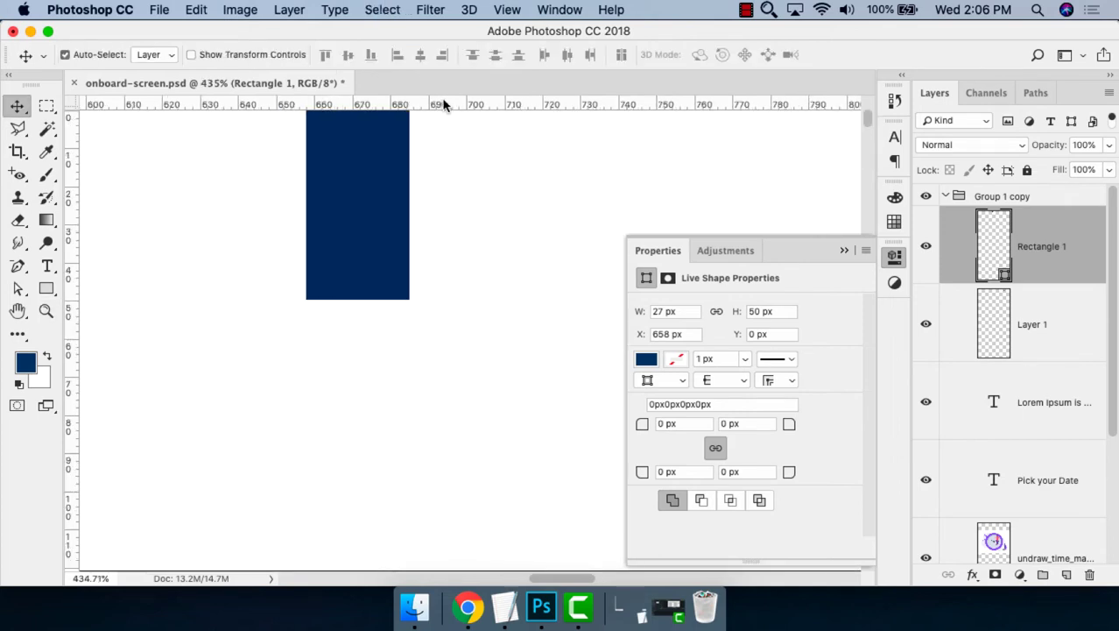
pyautogui.moveTo(437, 106); pyautogui.dragTo(399, 300)
pyautogui.click(429, 206)
pyautogui.click(375, 207)
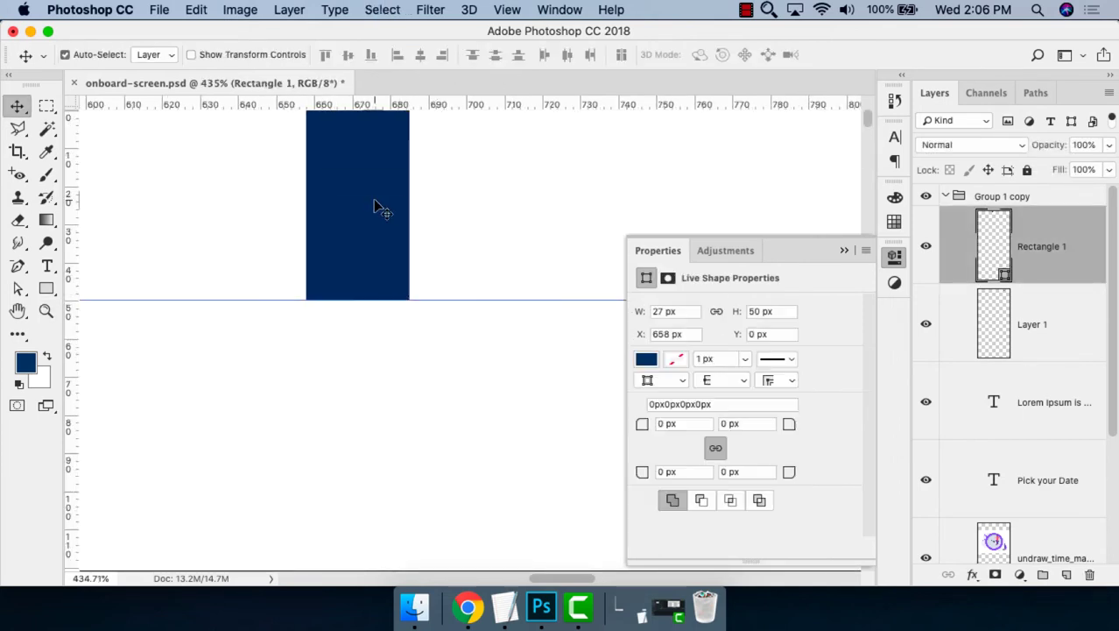
pyautogui.press('Delete')
# Shrink the wifi icon to sit above the guide.
pyautogui.press('super+0')
pyautogui.press('Tab')
pyautogui.press('z')
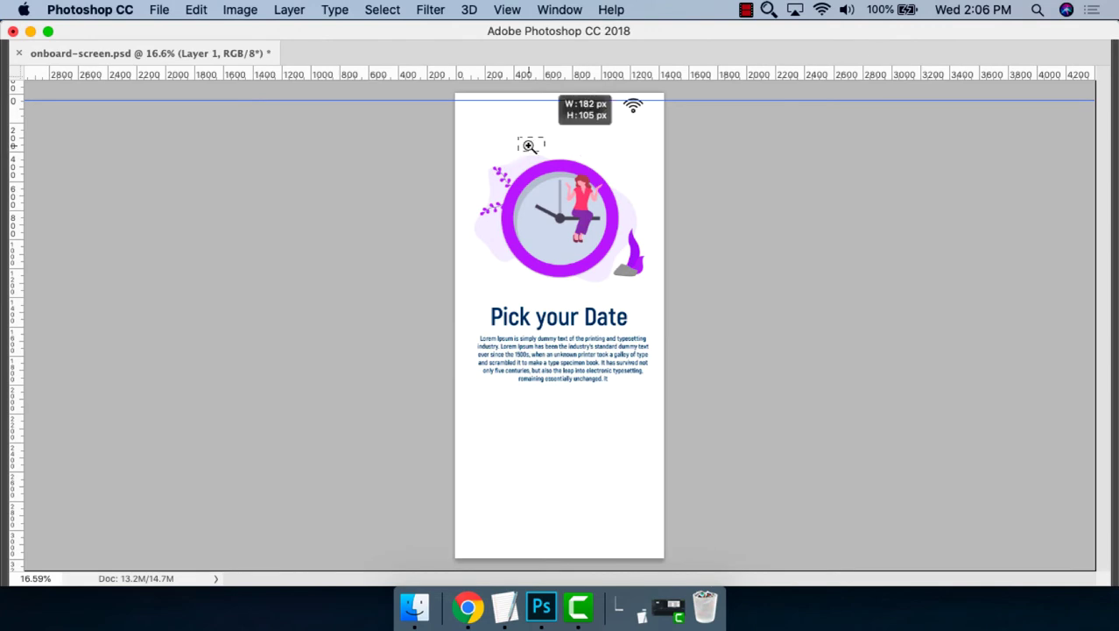
pyautogui.moveTo(561, 96); pyautogui.dragTo(613, 123)
pyautogui.moveTo(652, 285)
pyautogui.mouseDown()
pyautogui.moveTo(692, 320)
pyautogui.moveTo(658, 331)
pyautogui.moveTo(679, 249)
pyautogui.mouseUp()
pyautogui.press('cmd+t')
pyautogui.moveTo(732, 381)
pyautogui.mouseDown()
pyautogui.moveTo(635, 317)
pyautogui.moveTo(638, 217)
pyautogui.mouseUp()
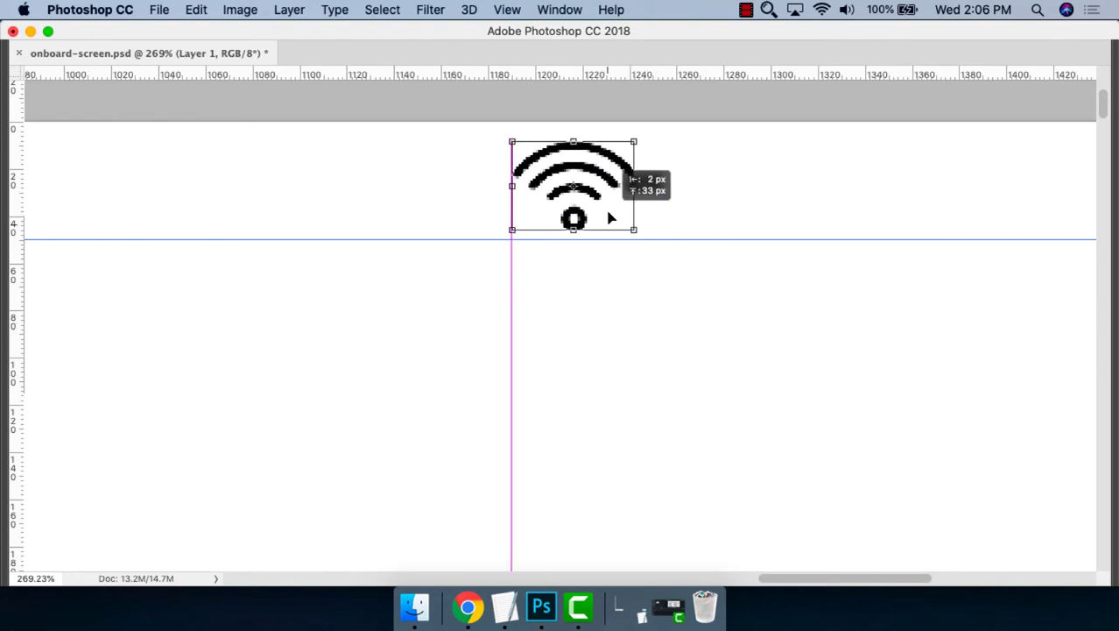
pyautogui.press('Return')
# Add '2:05 pm' text beside the wifi icon and scale it down.
pyautogui.press('cmd+1')
pyautogui.write('2:05')
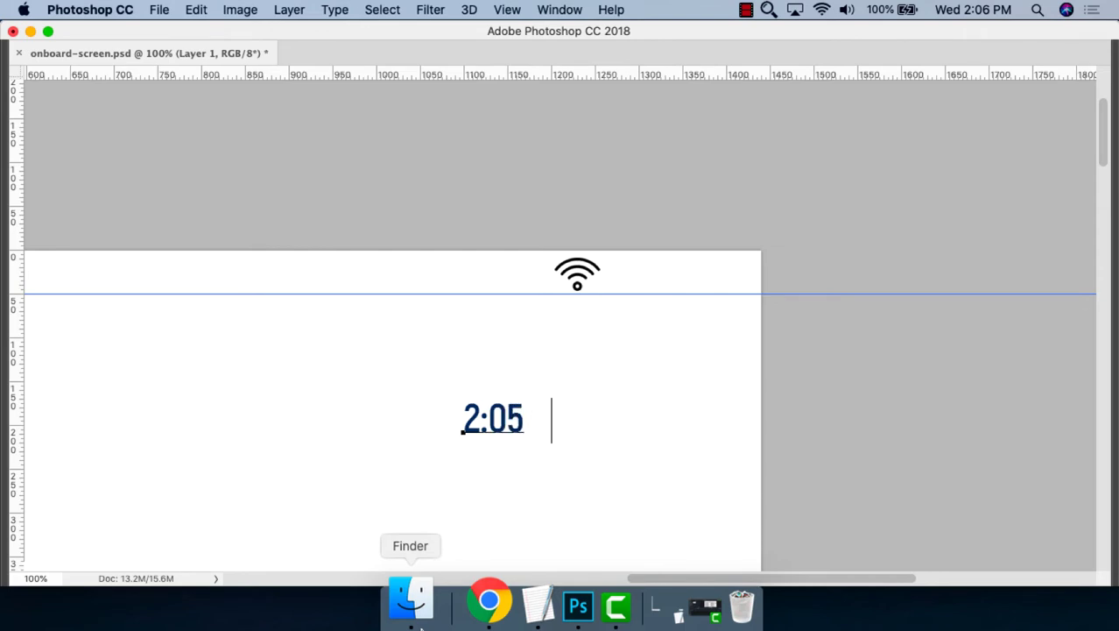
pyautogui.write('pm')
pyautogui.press('cmd+Return')
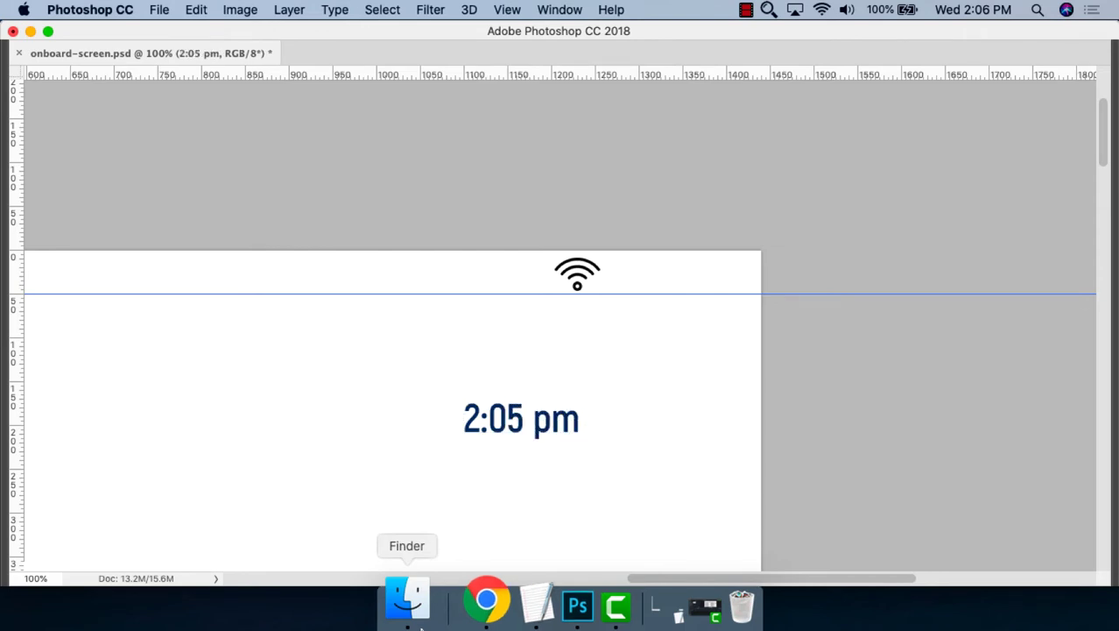
pyautogui.moveTo(533, 427); pyautogui.dragTo(688, 280)
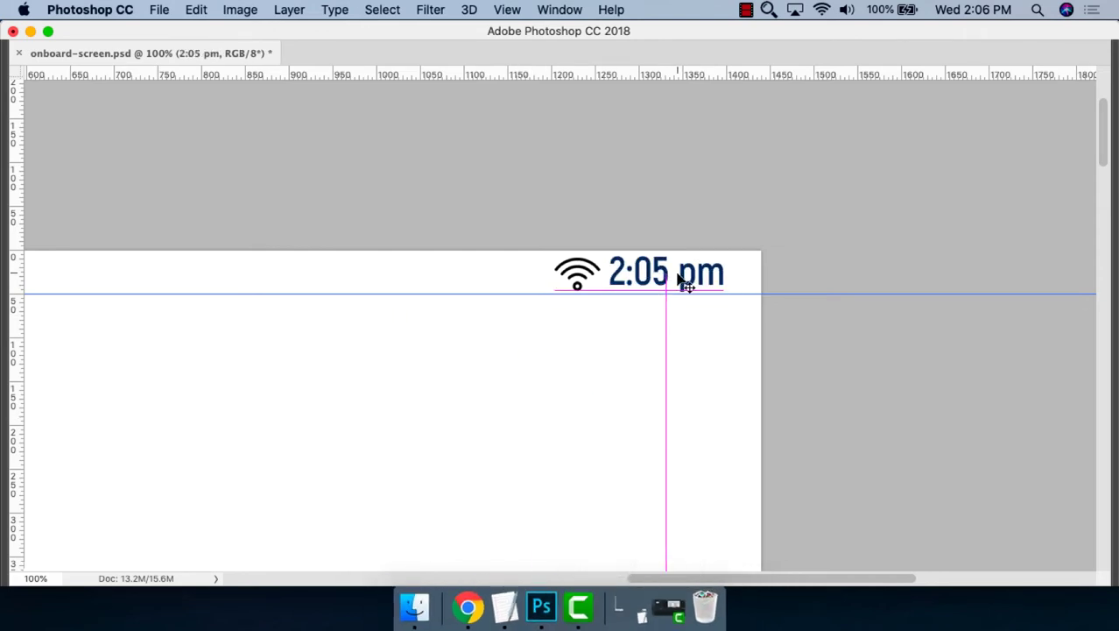
pyautogui.scroll(5, 899, 368)
pyautogui.scroll(3, 844, 287)
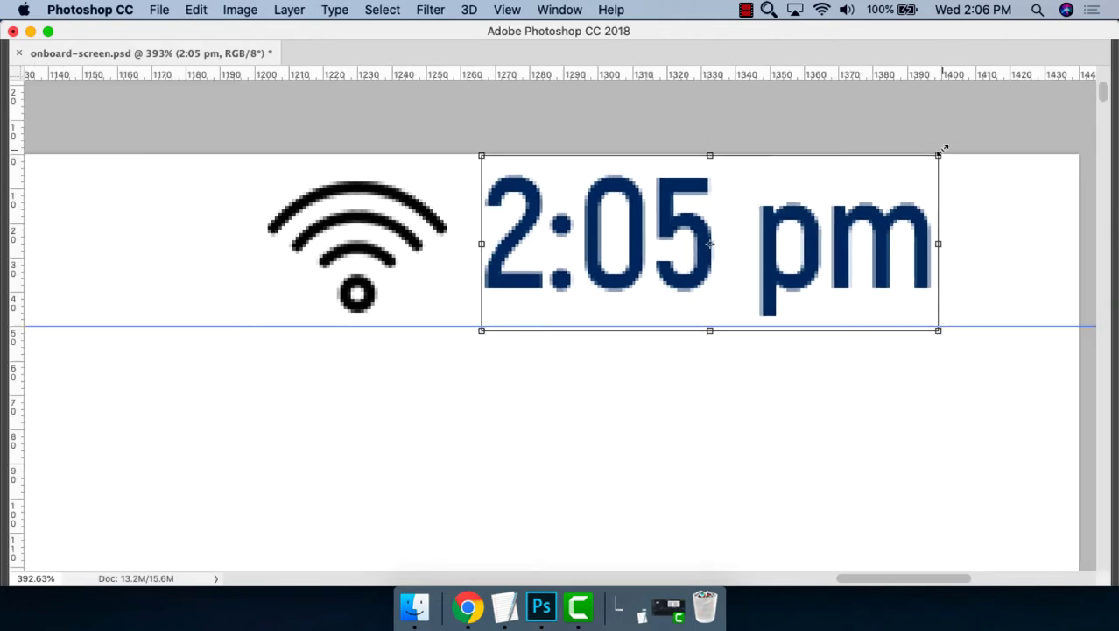
pyautogui.moveTo(938, 154); pyautogui.dragTo(842, 199)
pyautogui.moveTo(788, 250); pyautogui.dragTo(800, 242)
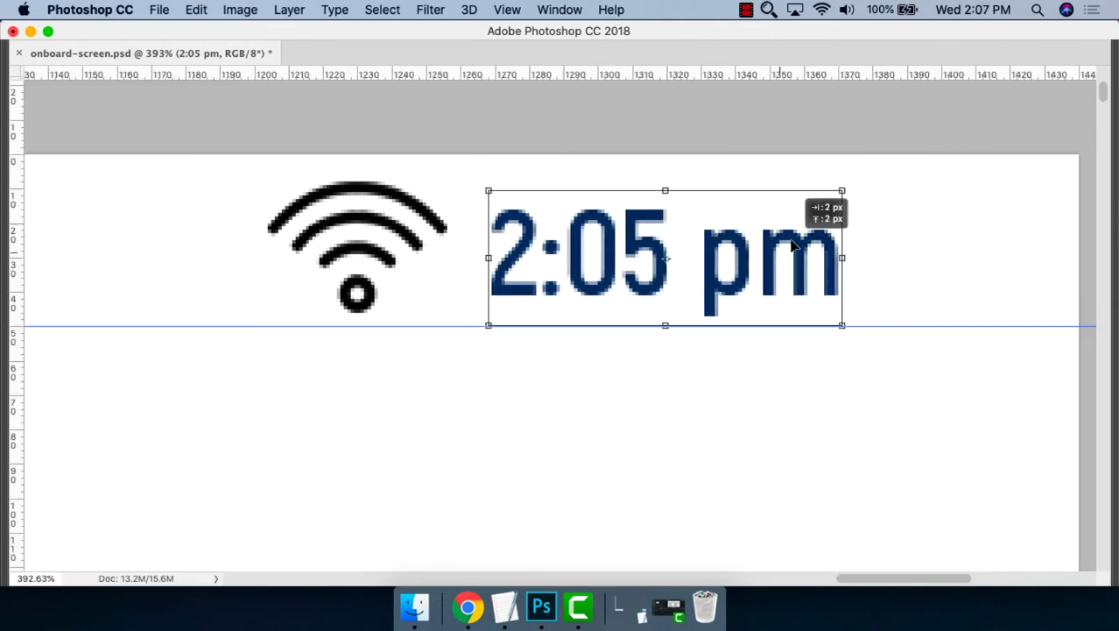
pyautogui.press('Return')
# Search Google Images for 'iphone status bar'.
pyautogui.click(468, 606)
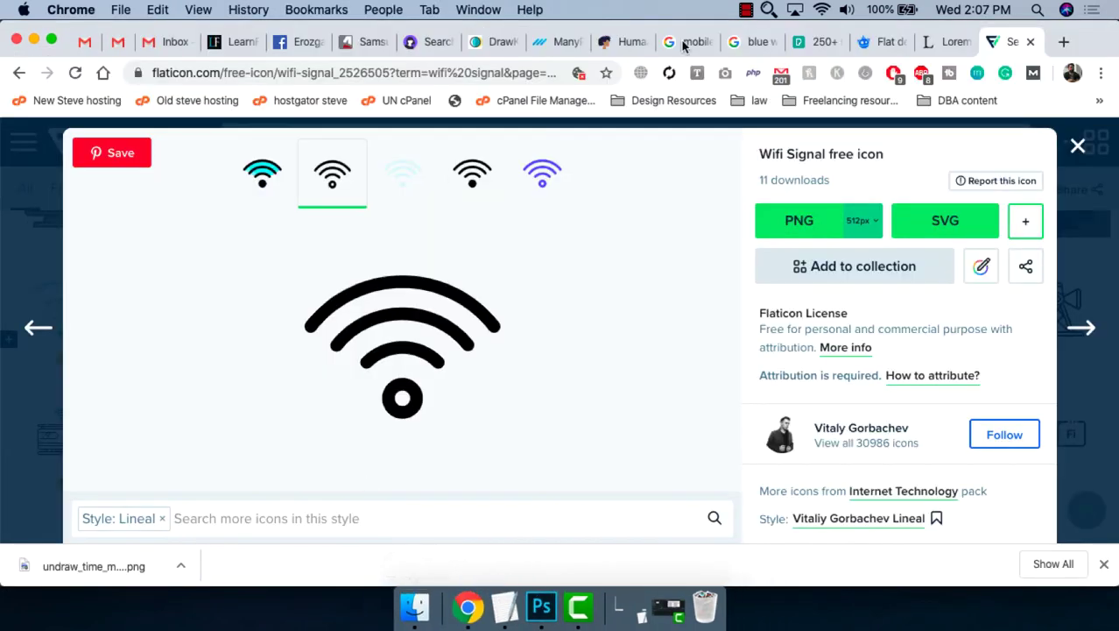
pyautogui.press('super+t')
pyautogui.write('ipho')
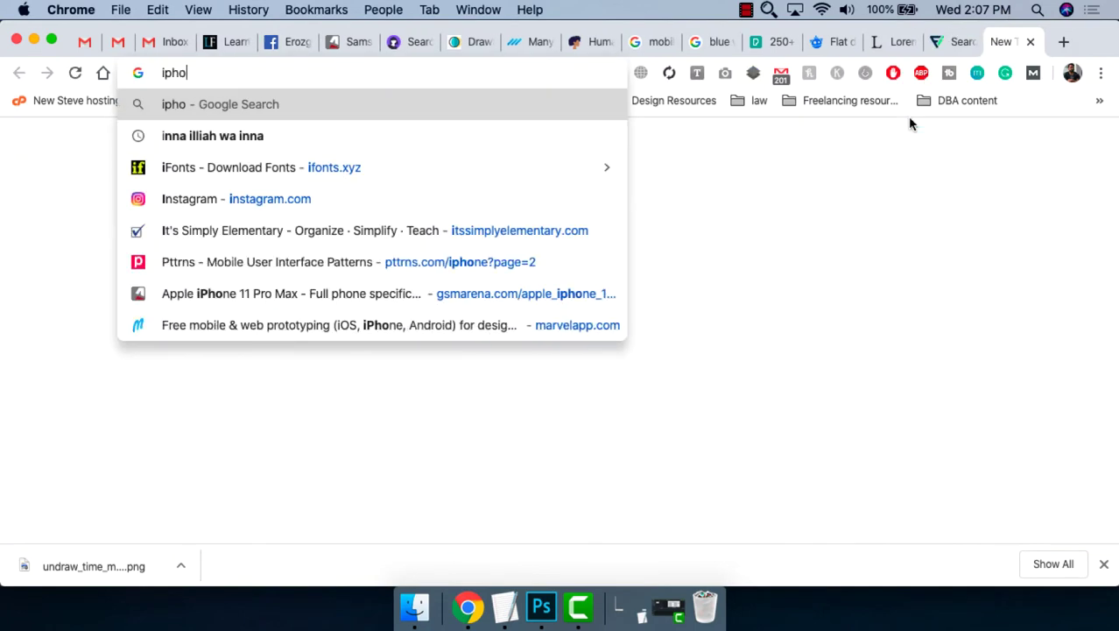
pyautogui.write('ne status bar')
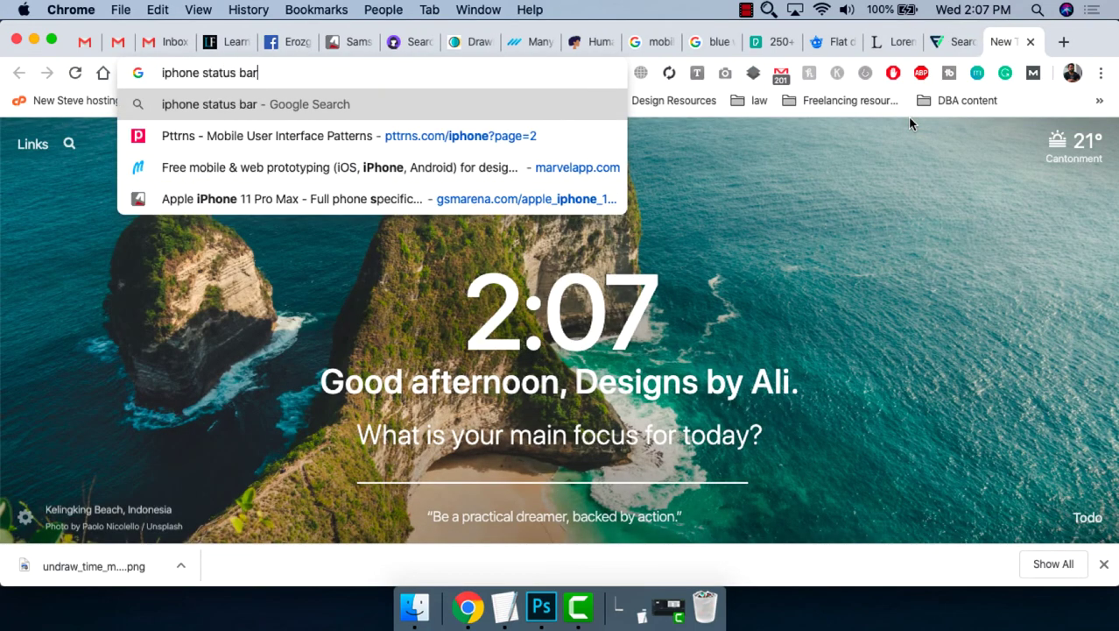
pyautogui.press('Return')
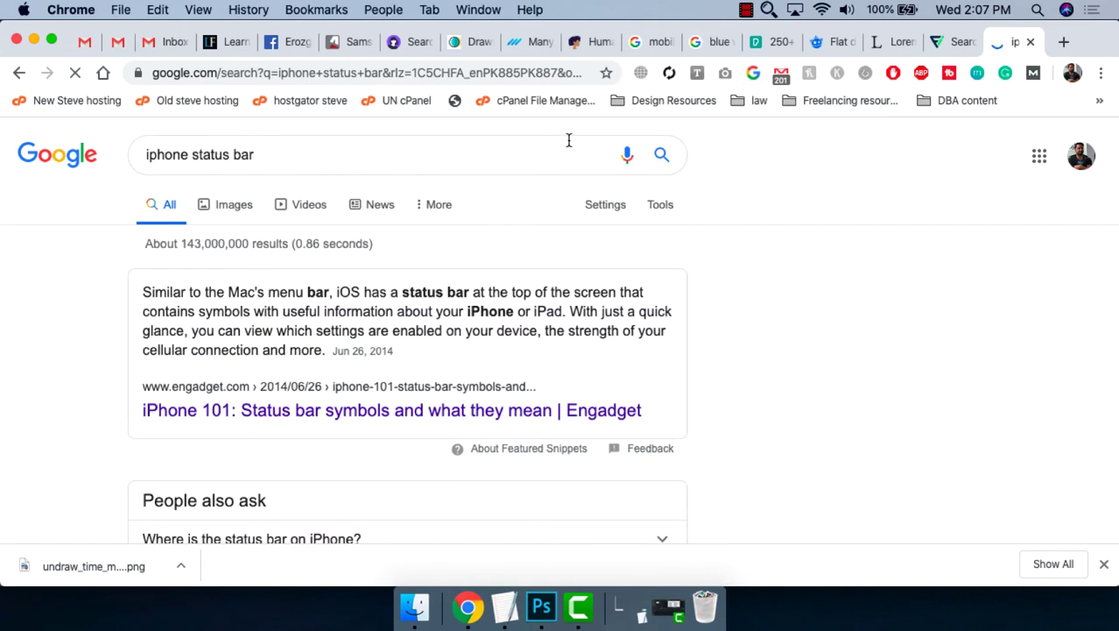
pyautogui.click(268, 214)
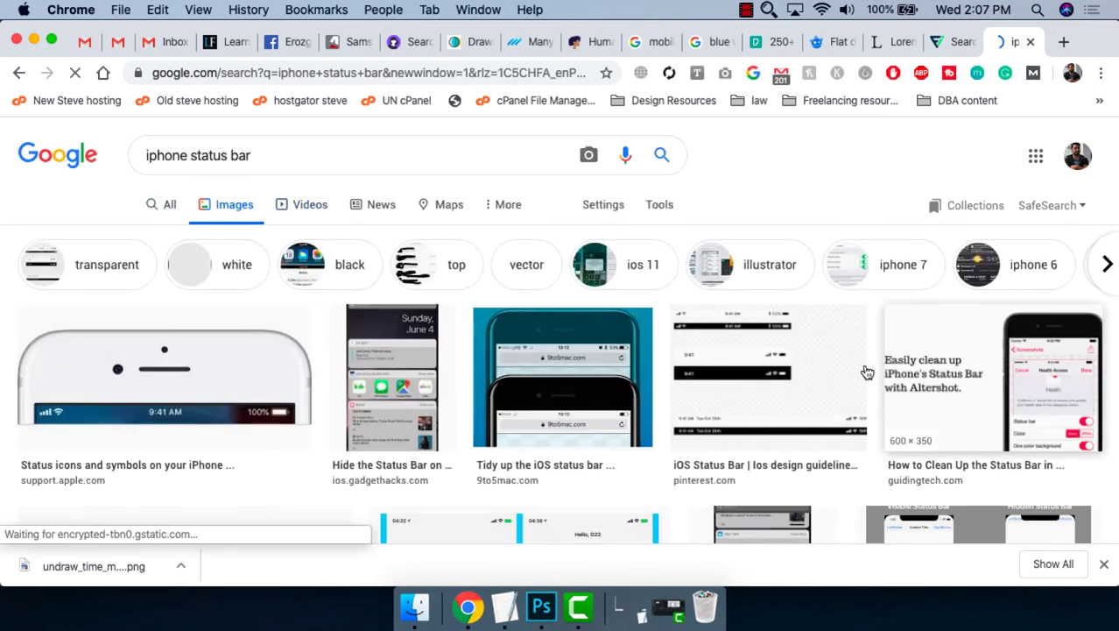
# Copy the iOS Status Bar image and paste it into the onboarding document.
pyautogui.click(737, 350)
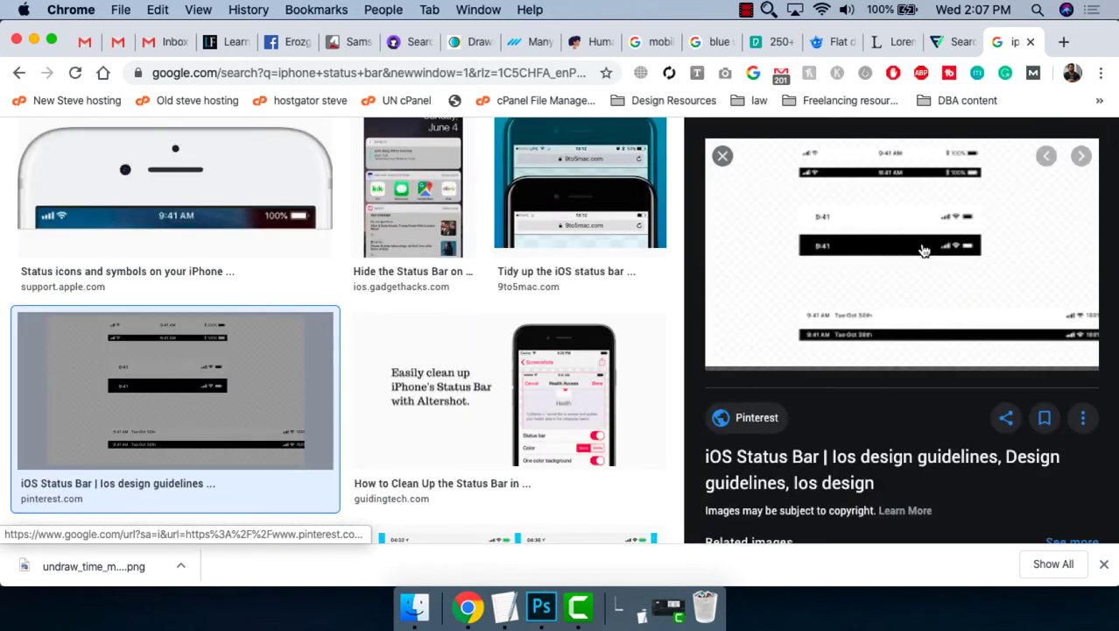
pyautogui.rightClick(923, 249)
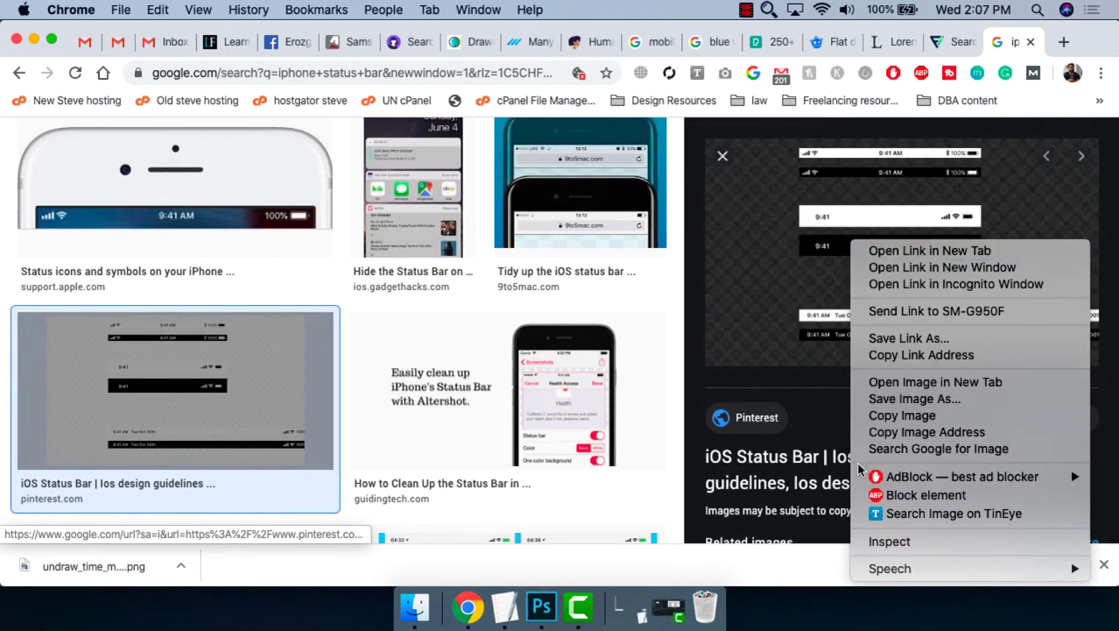
pyautogui.click(902, 416)
pyautogui.press('super+Tab')
pyautogui.press('super+v')
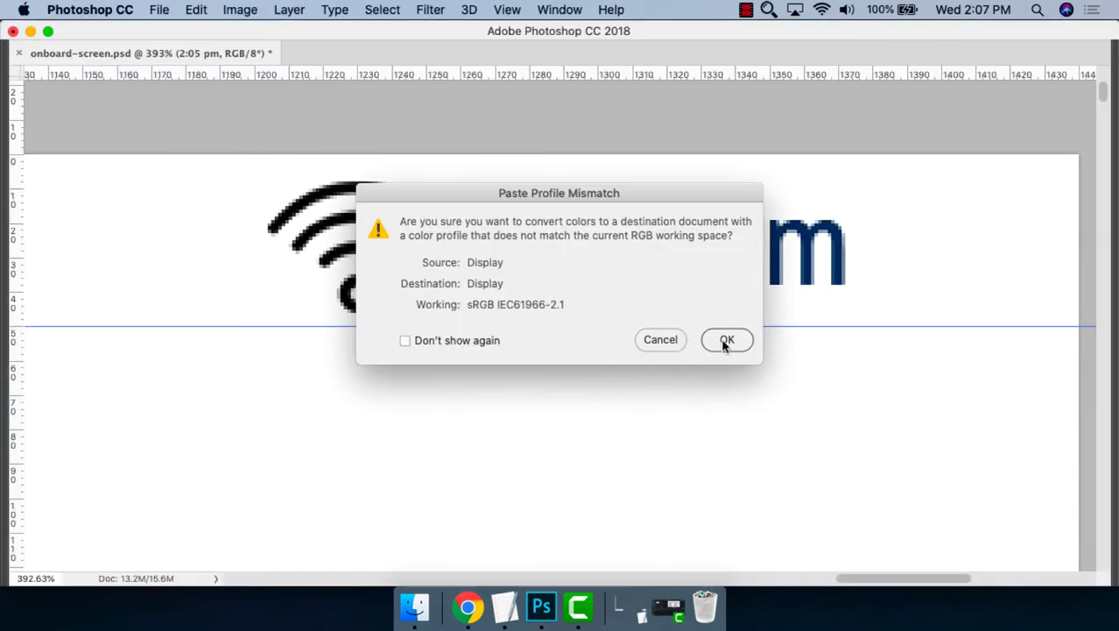
pyautogui.click(725, 341)
pyautogui.press('super+1')
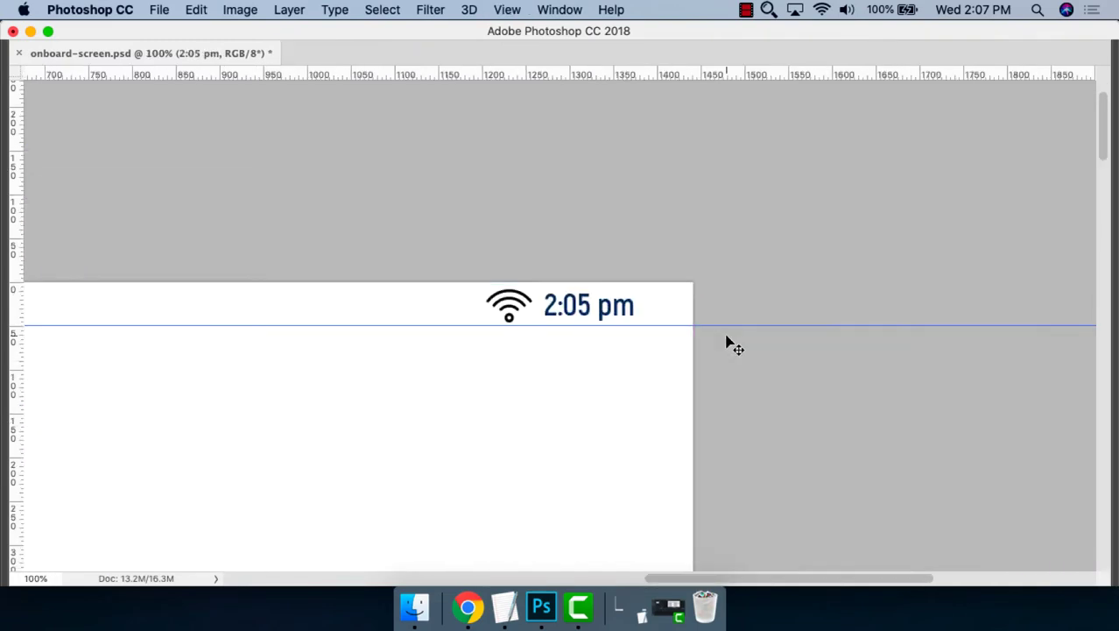
# Copy the transparent iPhone X status bar image from the results.
pyautogui.press('super+Tab')
pyautogui.scroll(-1, 613, 351)
pyautogui.scroll(-3, 507, 368)
pyautogui.scroll(-2, 350, 350)
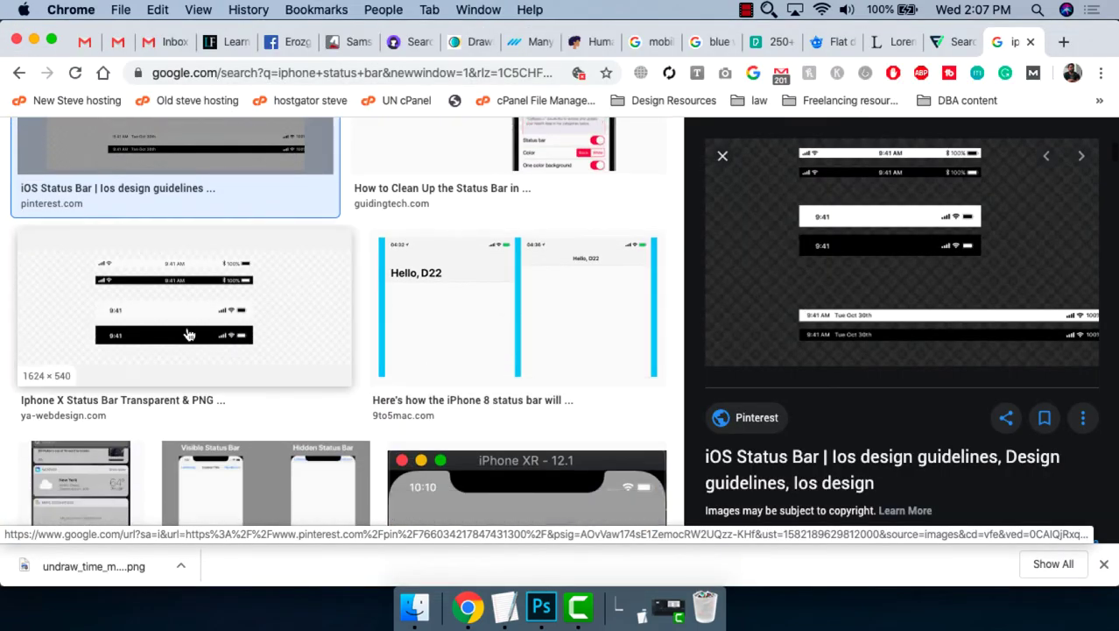
pyautogui.click(188, 334)
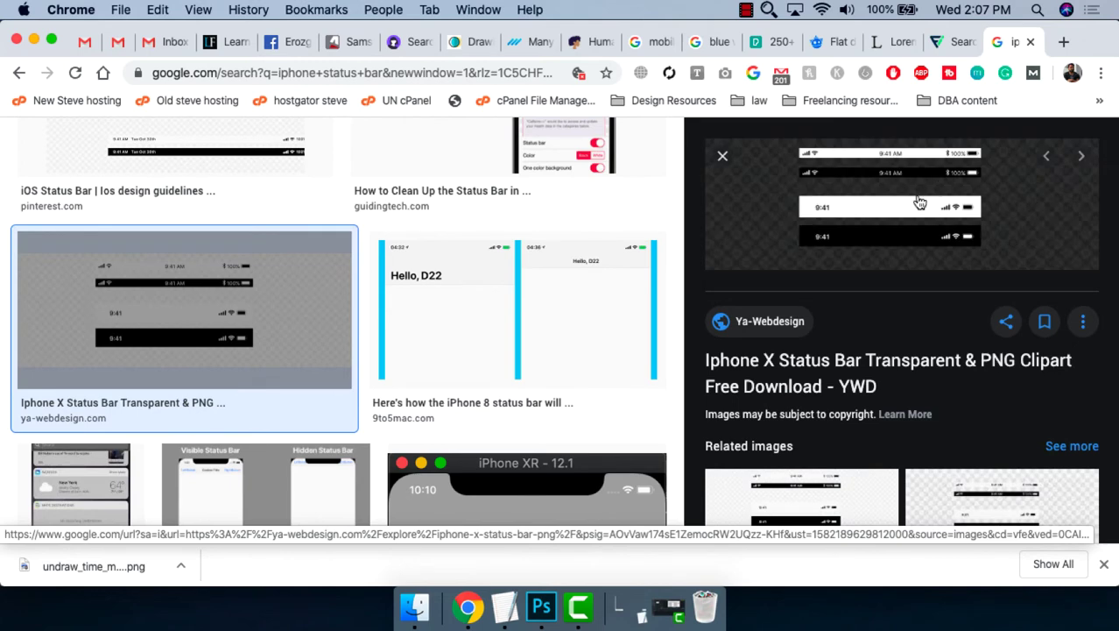
pyautogui.rightClick(920, 202)
pyautogui.click(767, 365)
pyautogui.press('super+Tab')
# Paste the iPhone X status bar image and erase its extra status bar variants.
pyautogui.press('super+v')
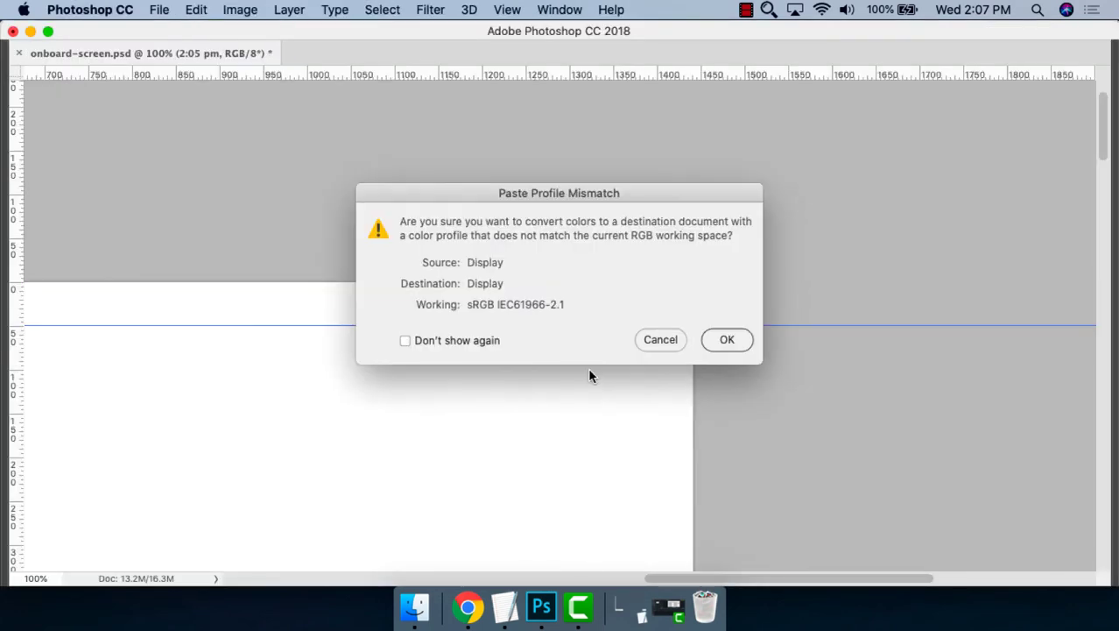
pyautogui.click(728, 341)
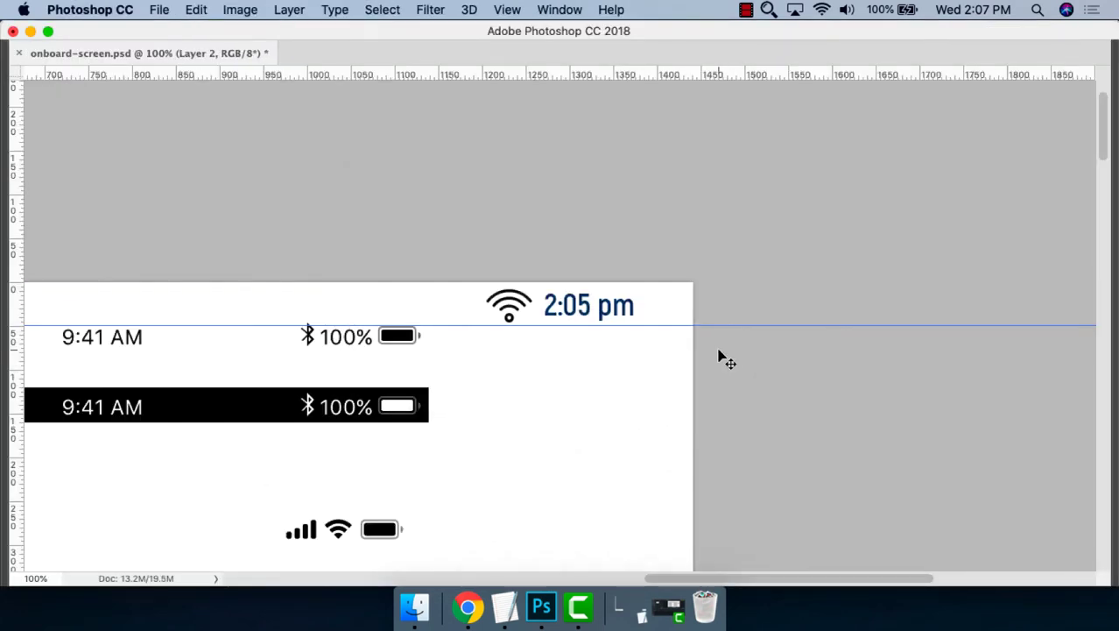
pyautogui.press('super+minus')
pyautogui.press('super+minus')
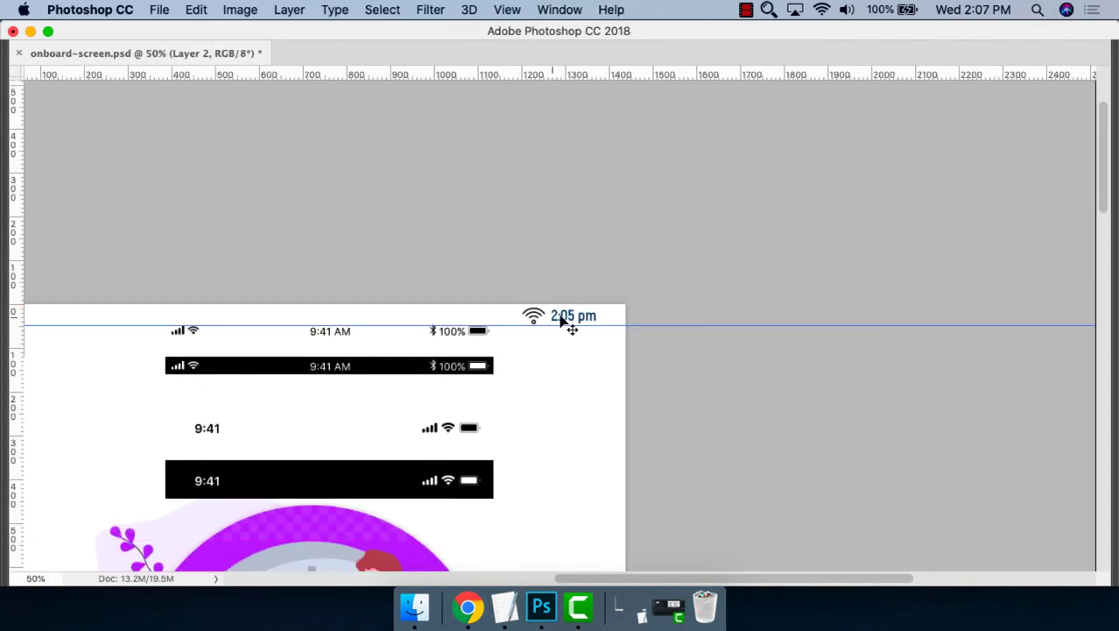
pyautogui.moveTo(632, 267); pyautogui.dragTo(70, 554)
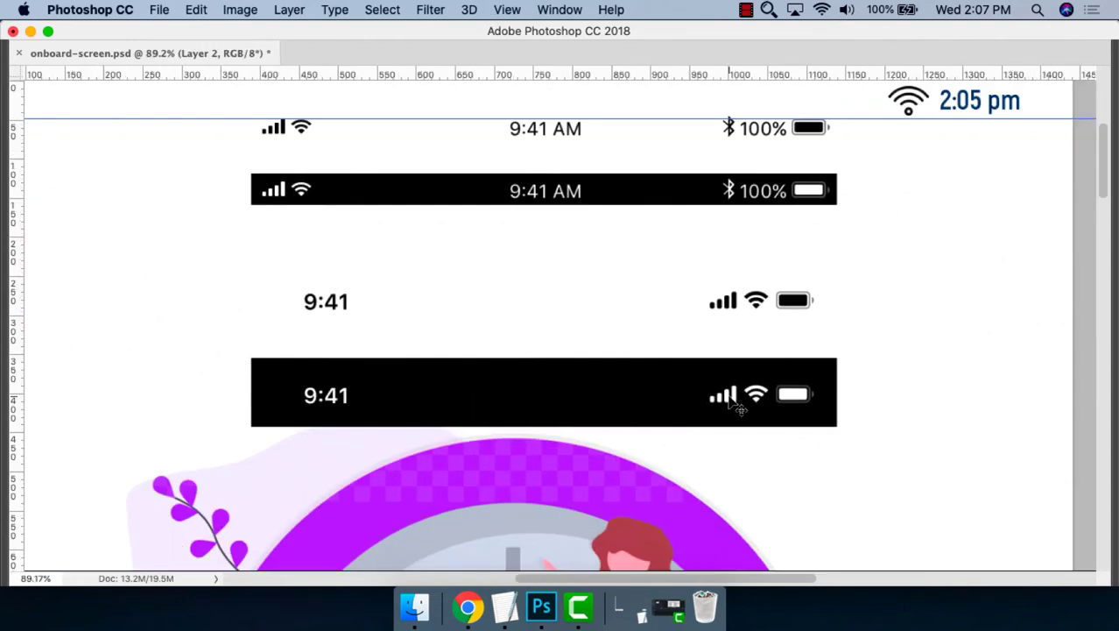
pyautogui.moveTo(961, 523); pyautogui.dragTo(176, 158)
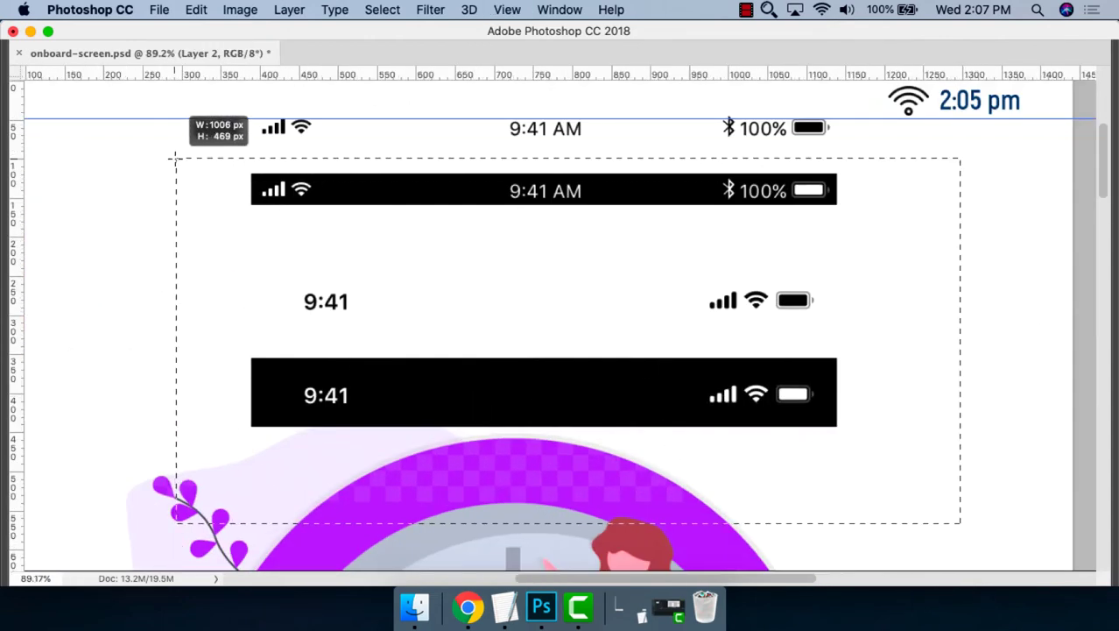
pyautogui.press('BackSpace')
# Move the iOS status bar down and to the left.
pyautogui.moveTo(620, 165); pyautogui.dragTo(674, 317)
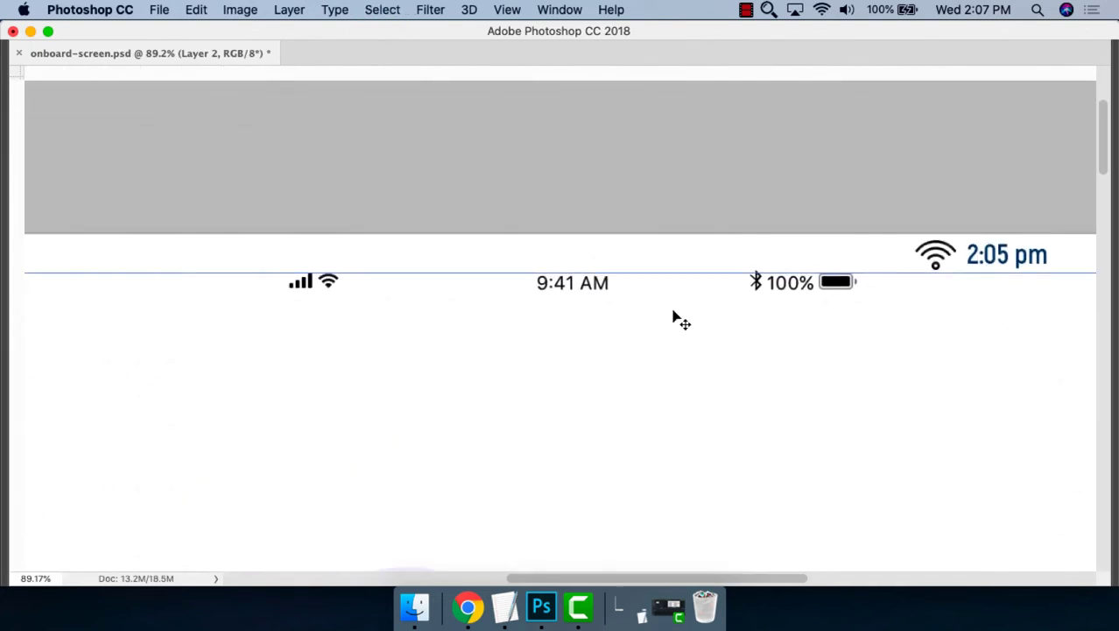
pyautogui.moveTo(937, 315); pyautogui.dragTo(988, 233)
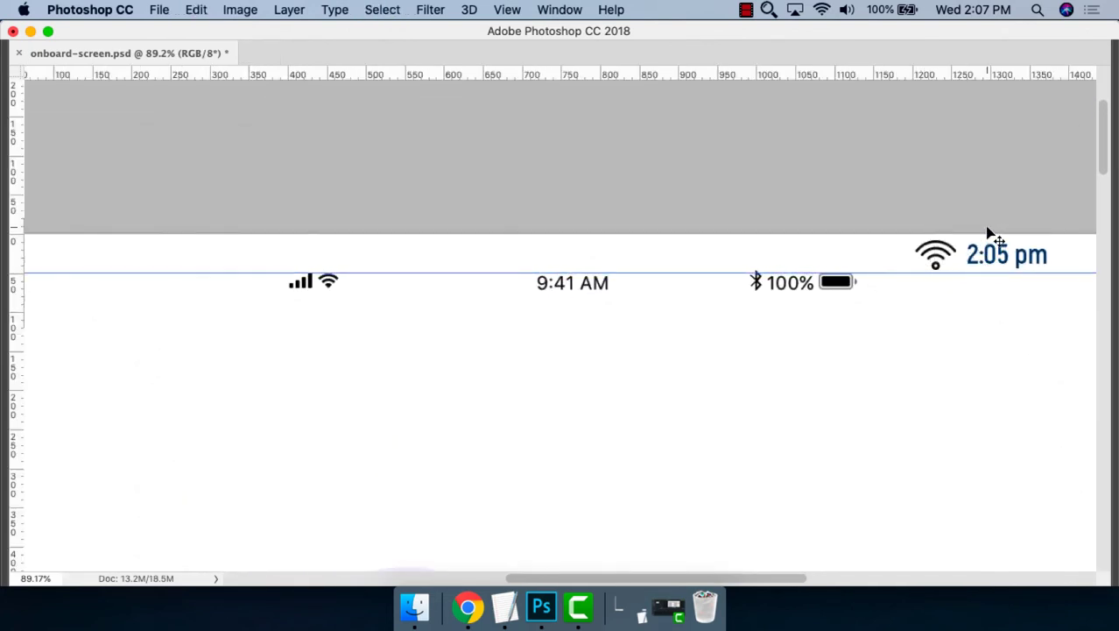
pyautogui.hotkey('ctrl', 'z')
pyautogui.hotkey('ctrl', 'z')
pyautogui.moveTo(832, 307); pyautogui.dragTo(731, 346)
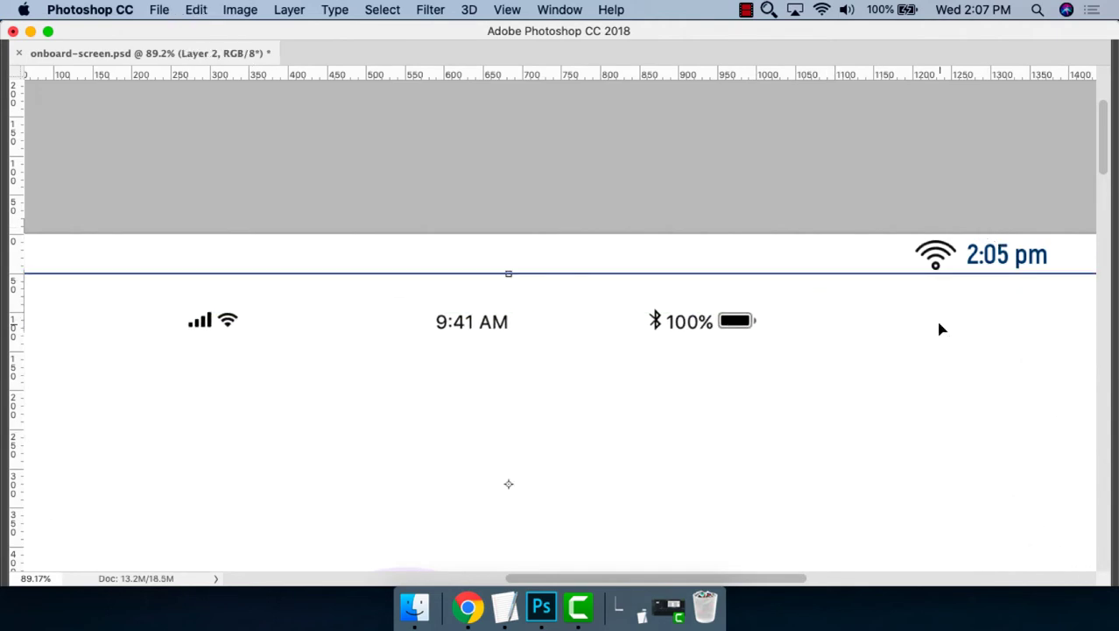
pyautogui.hotkey('ctrl', '0')
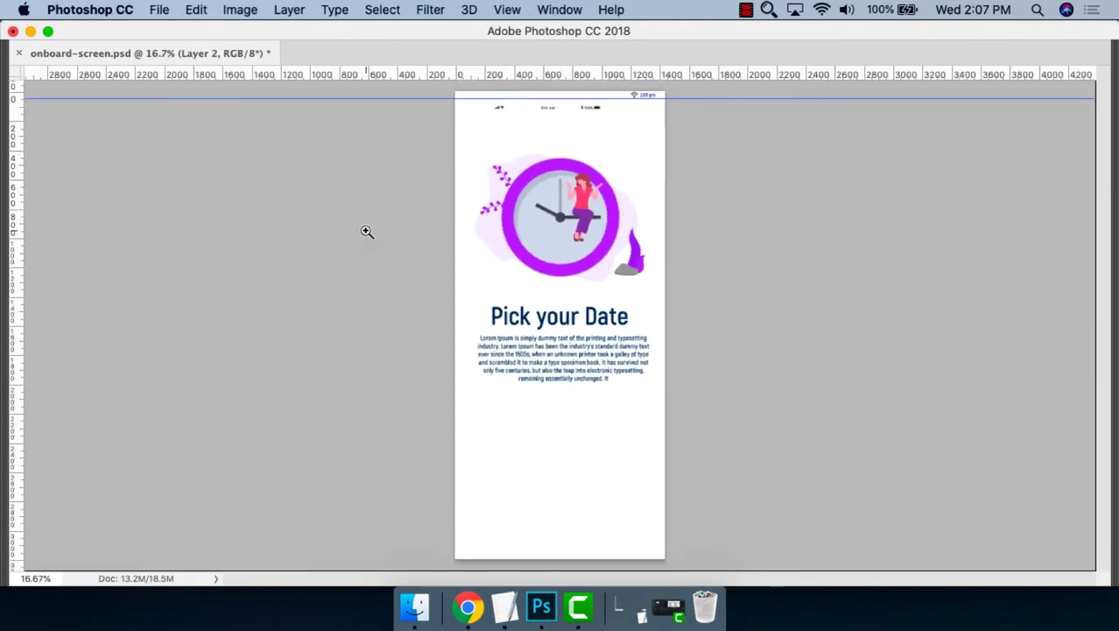
pyautogui.press('Tab')
pyautogui.press('z')
pyautogui.moveTo(387, 193); pyautogui.dragTo(441, 193)
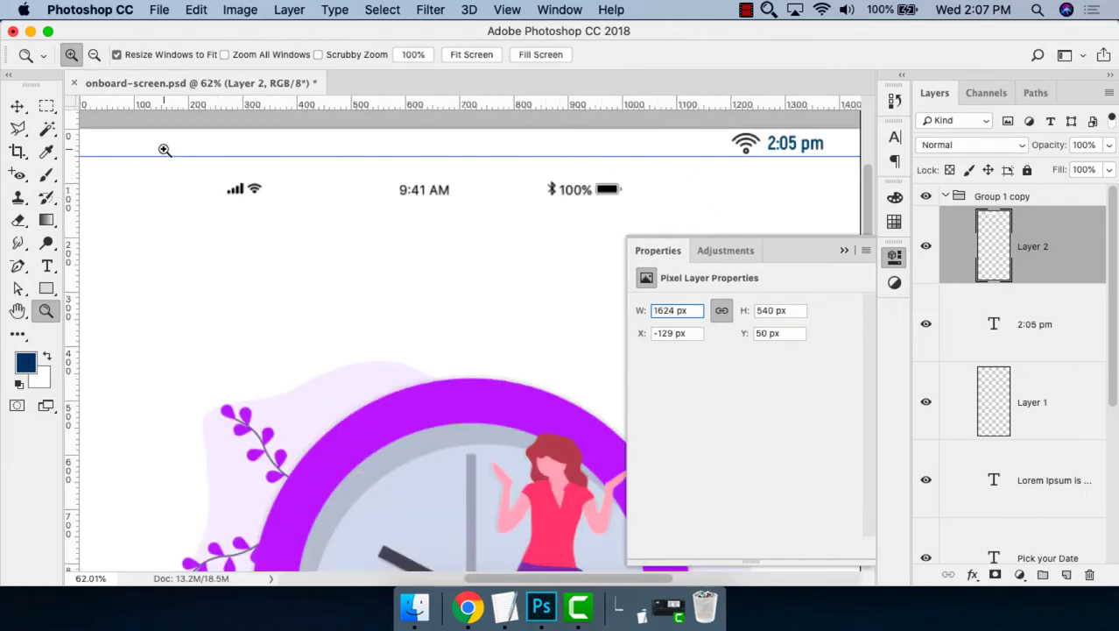
# Move the pasted status bar image (Layer 2) lower with Free Transform.
pyautogui.hotkey('ctrl', 't')
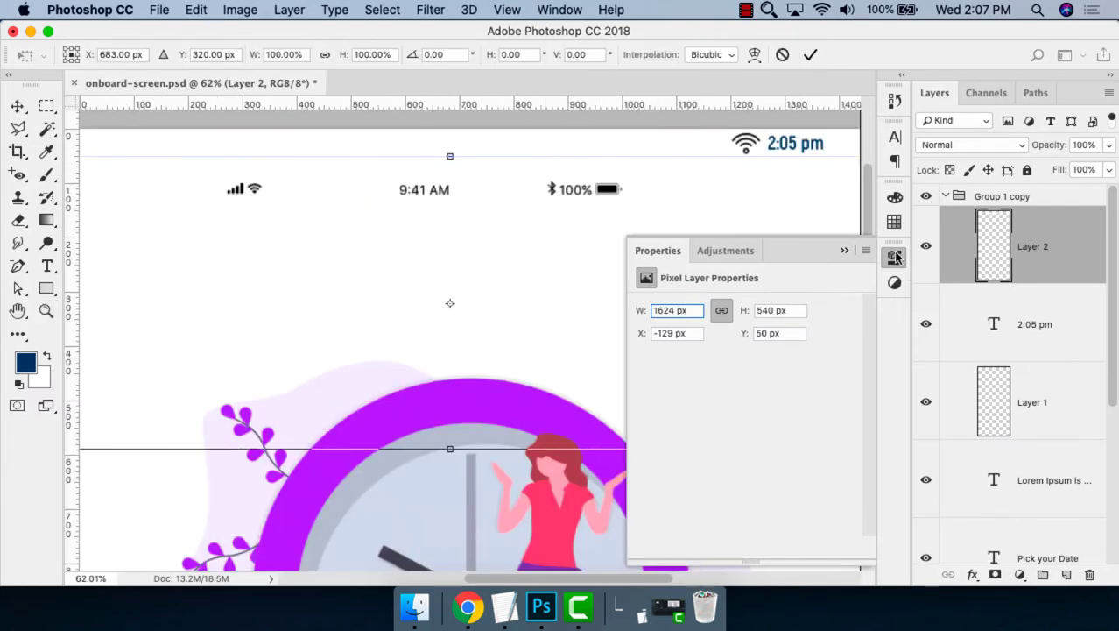
pyautogui.click(895, 256)
pyautogui.moveTo(571, 202); pyautogui.dragTo(571, 292)
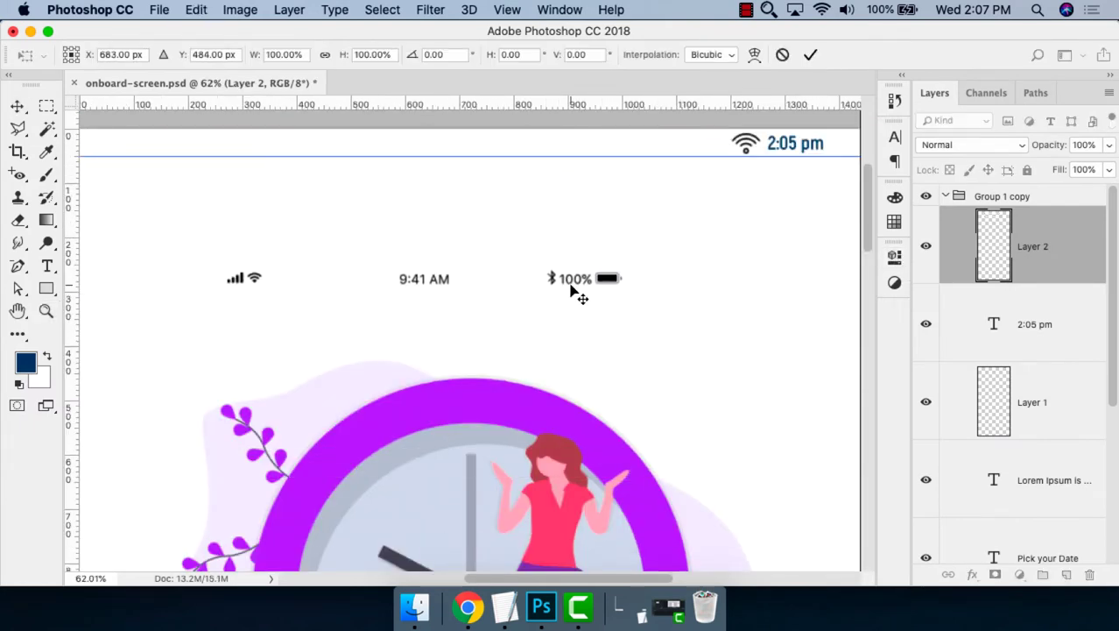
pyautogui.press('Return')
pyautogui.press('z')
pyautogui.moveTo(145, 225); pyautogui.dragTo(829, 380)
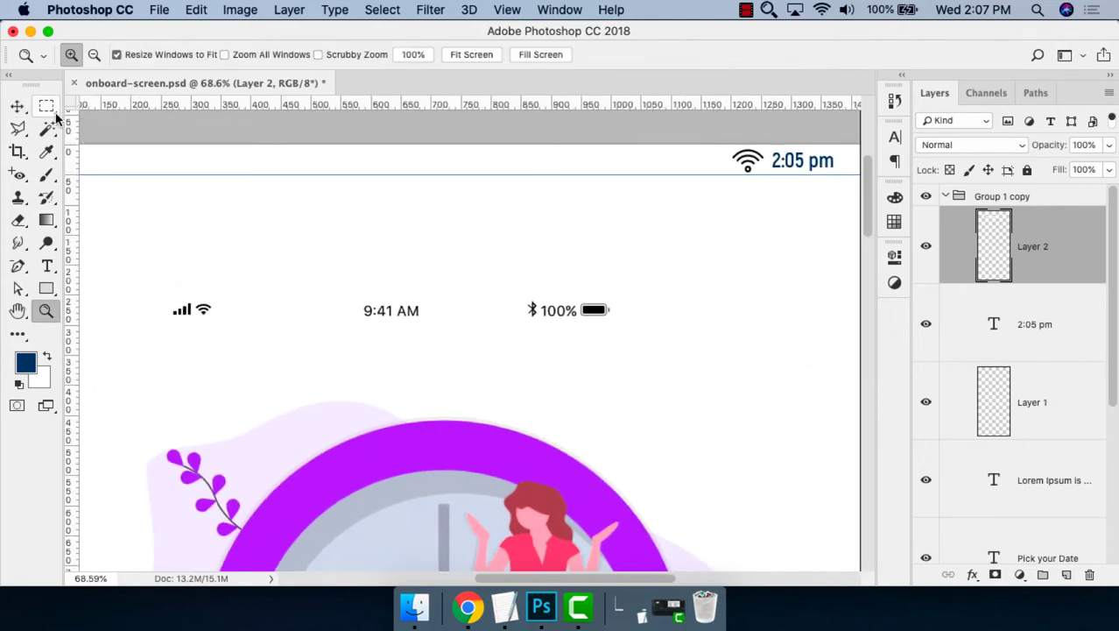
# Copy the signal, 9:41 AM and battery icon row to a new layer, move it up, and delete Layer 2.
pyautogui.click(48, 107)
pyautogui.moveTo(161, 289); pyautogui.dragTo(614, 325)
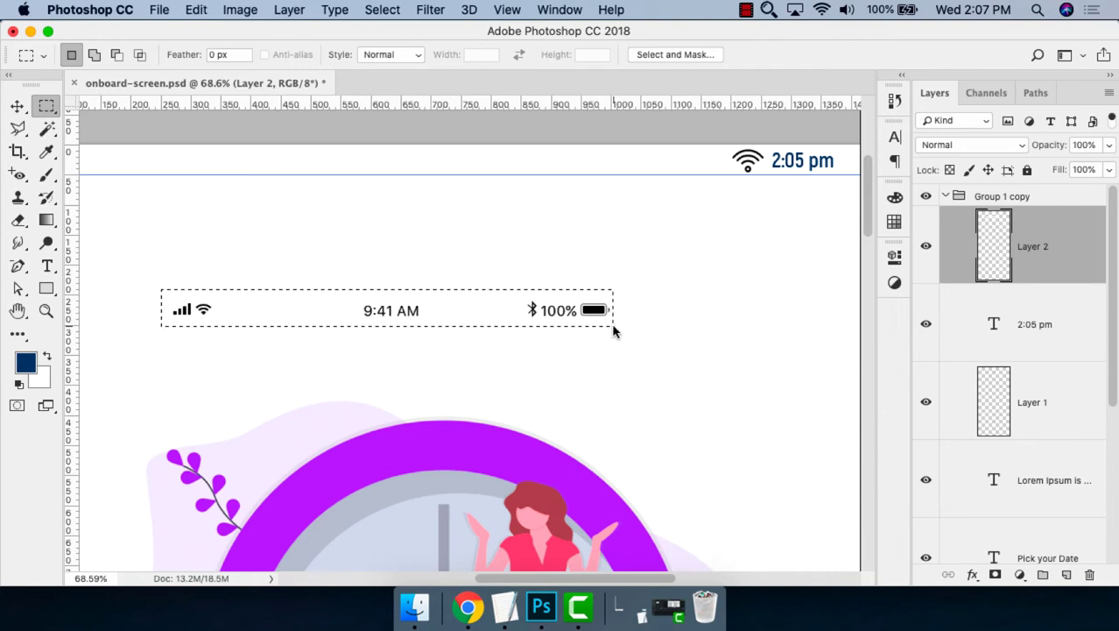
pyautogui.hotkey('ctrl', 'j')
pyautogui.press('v')
pyautogui.moveTo(569, 317); pyautogui.dragTo(569, 239)
pyautogui.click(588, 313)
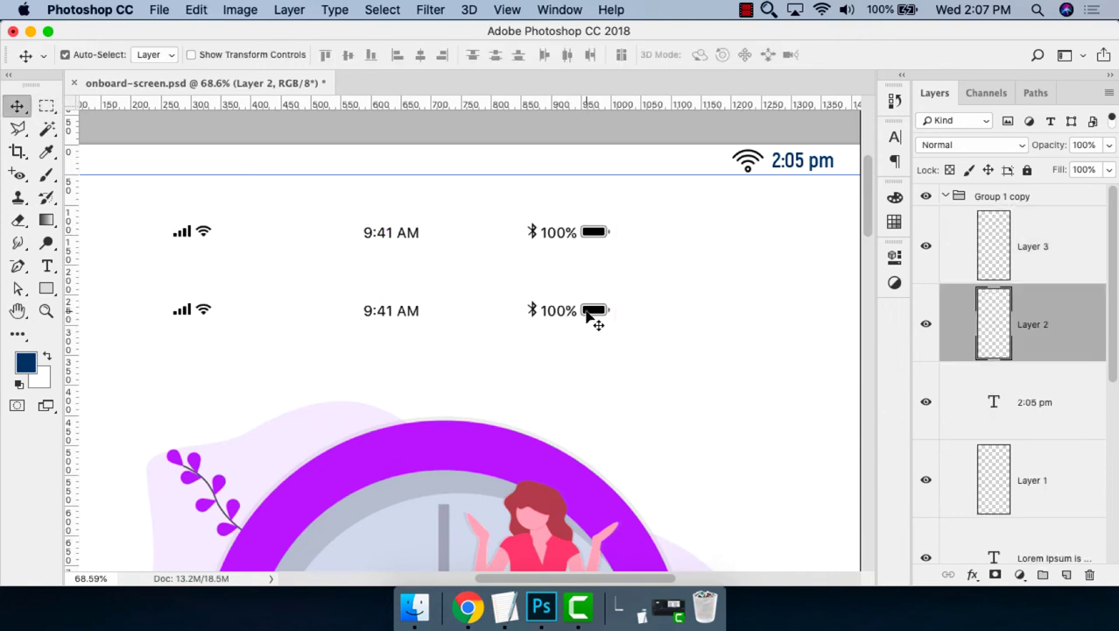
pyautogui.press('Delete')
pyautogui.press('Tab')
# Select the new 9:41 AM status bar row and scale it up proportionally.
pyautogui.scroll(2, 705, 243)
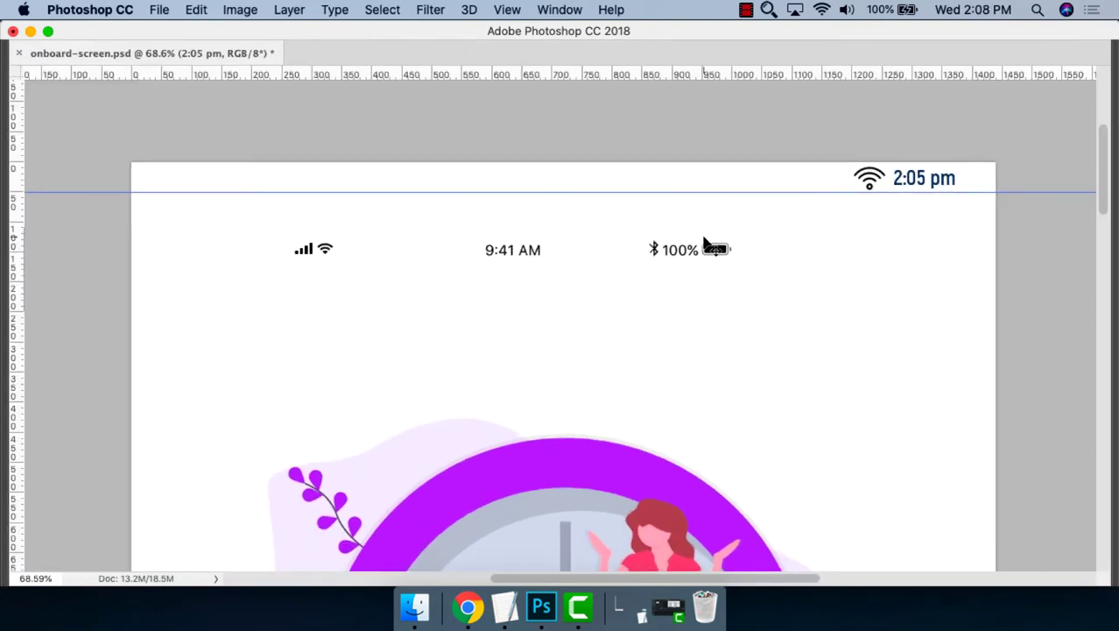
pyautogui.keyDown('ctrl'); pyautogui.click(717, 254); pyautogui.keyUp('ctrl')
pyautogui.hotkey('ctrl', 't')
pyautogui.moveTo(734, 229); pyautogui.dragTo(875, 217)
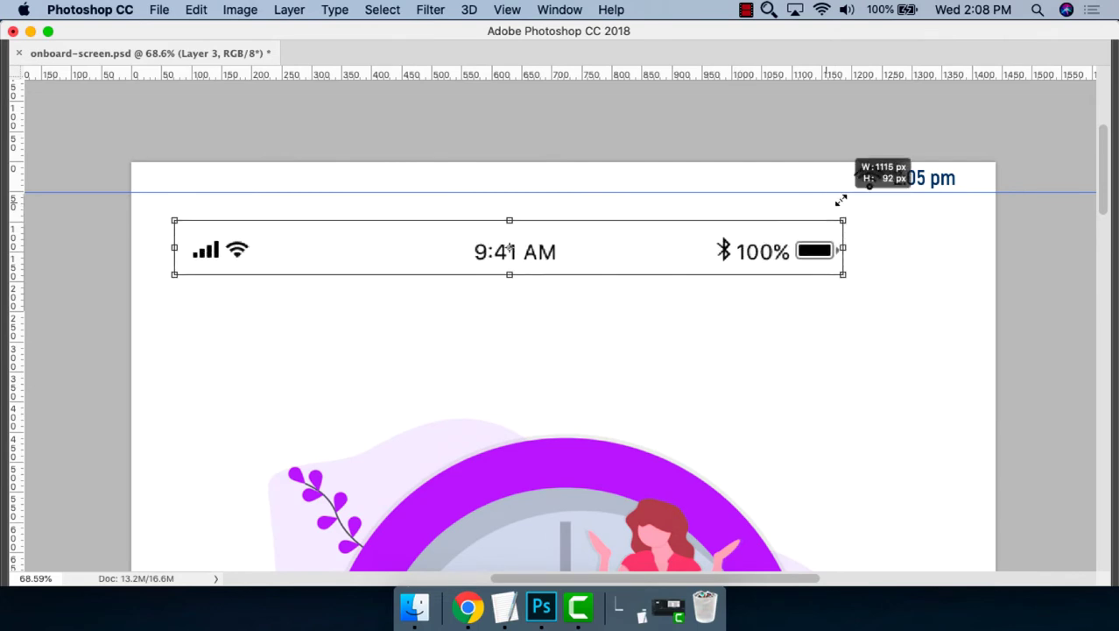
pyautogui.press('Return')
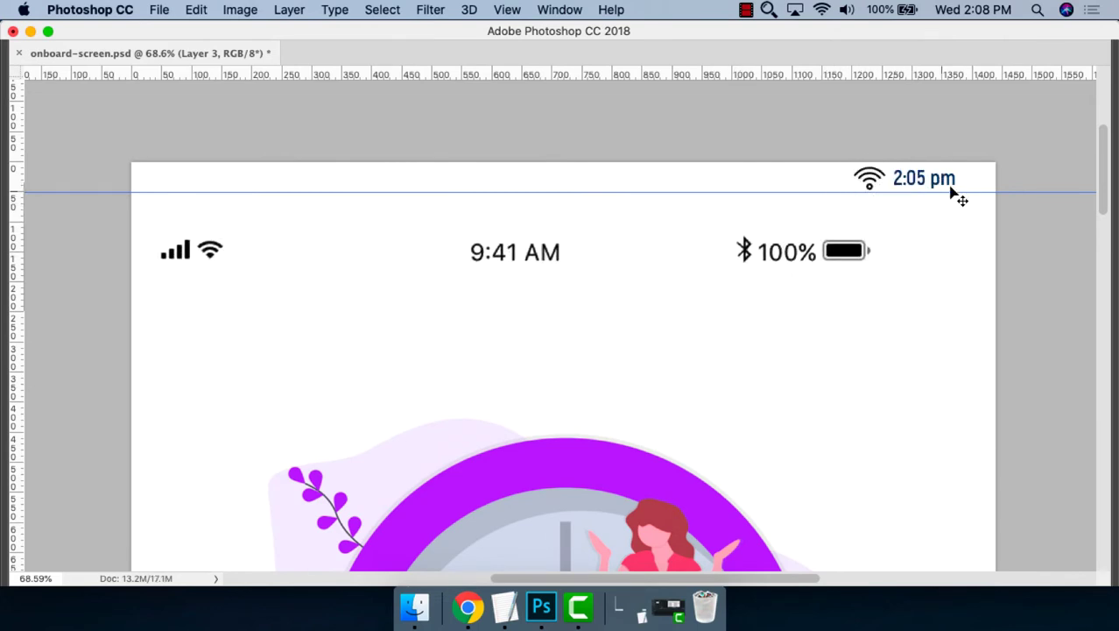
# Delete the old 2:05 pm header, then move the status bar row to the top and centre it.
pyautogui.moveTo(977, 166); pyautogui.dragTo(849, 180)
pyautogui.press('Delete')
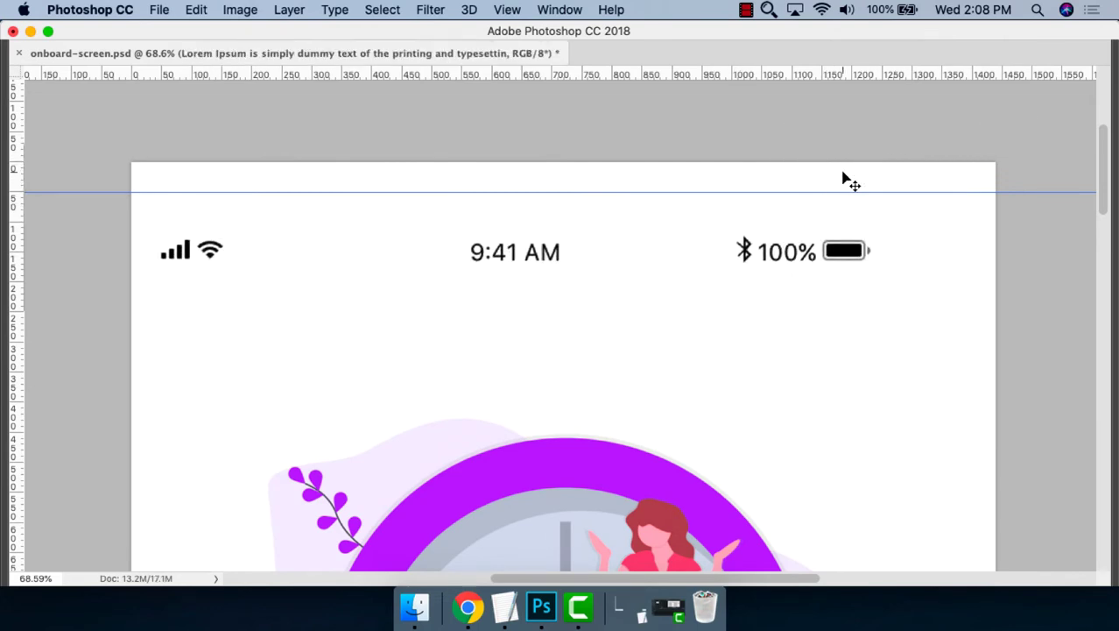
pyautogui.moveTo(823, 256); pyautogui.dragTo(854, 197)
pyautogui.press('Tab')
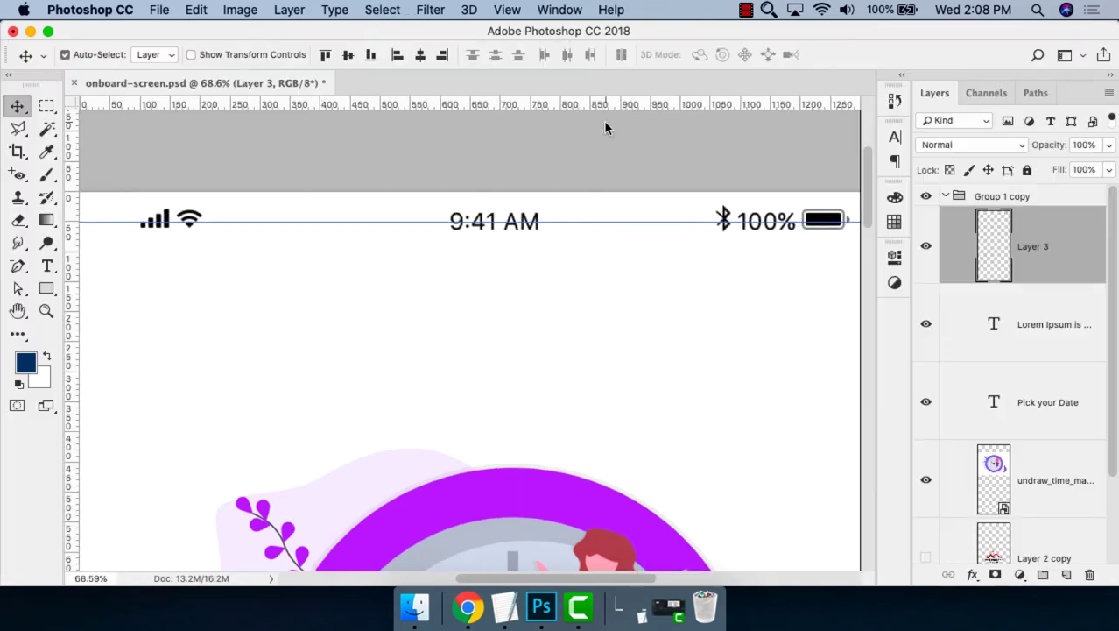
pyautogui.click(422, 55)
pyautogui.press('Tab')
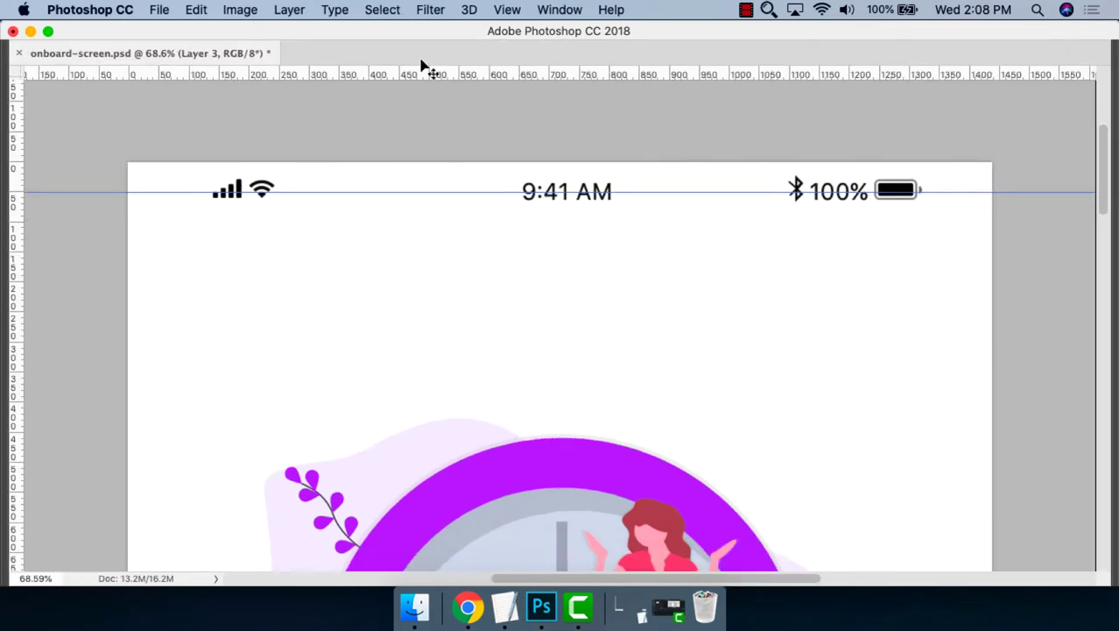
# Stretch the status bar to the full screen width, about 1421 px, nudged into place, and hide guides.
pyautogui.hotkey('ctrl', 't')
pyautogui.moveTo(200, 220); pyautogui.dragTo(133, 248)
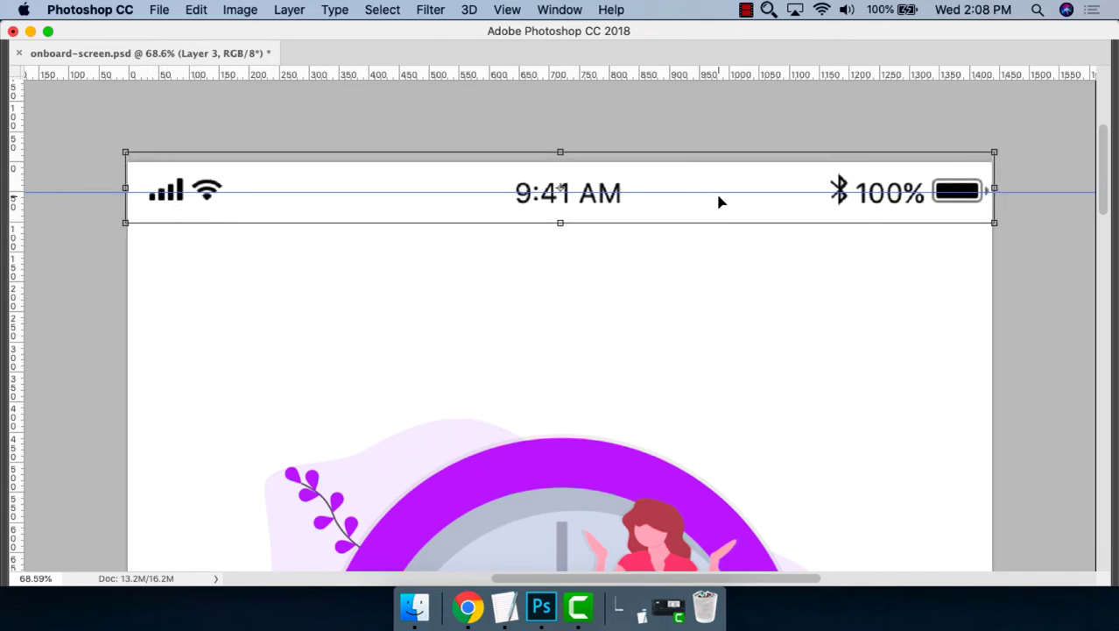
pyautogui.moveTo(721, 200); pyautogui.dragTo(716, 202)
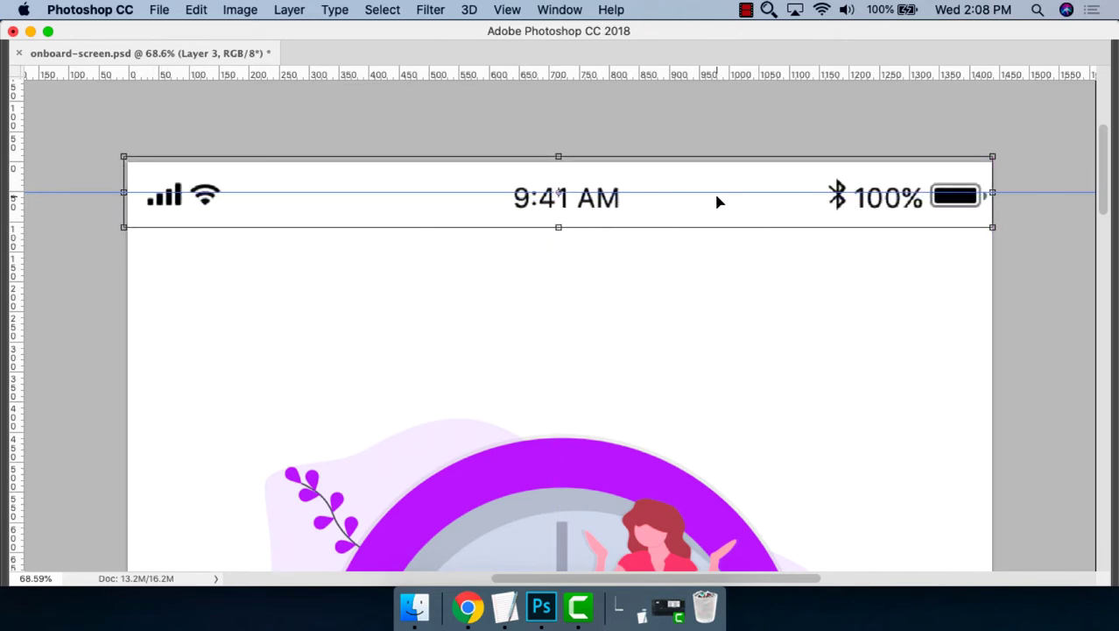
pyautogui.hotkey('shift', 'Left')
pyautogui.hotkey('shift', 'Up')
pyautogui.press('Left')
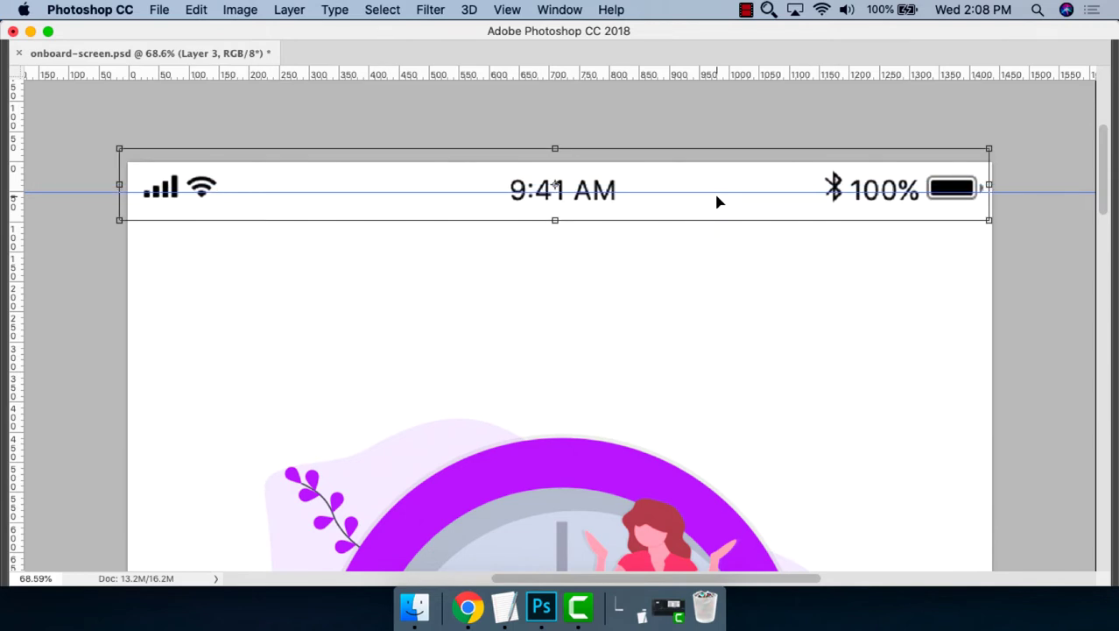
pyautogui.press('Left')
pyautogui.press('Return')
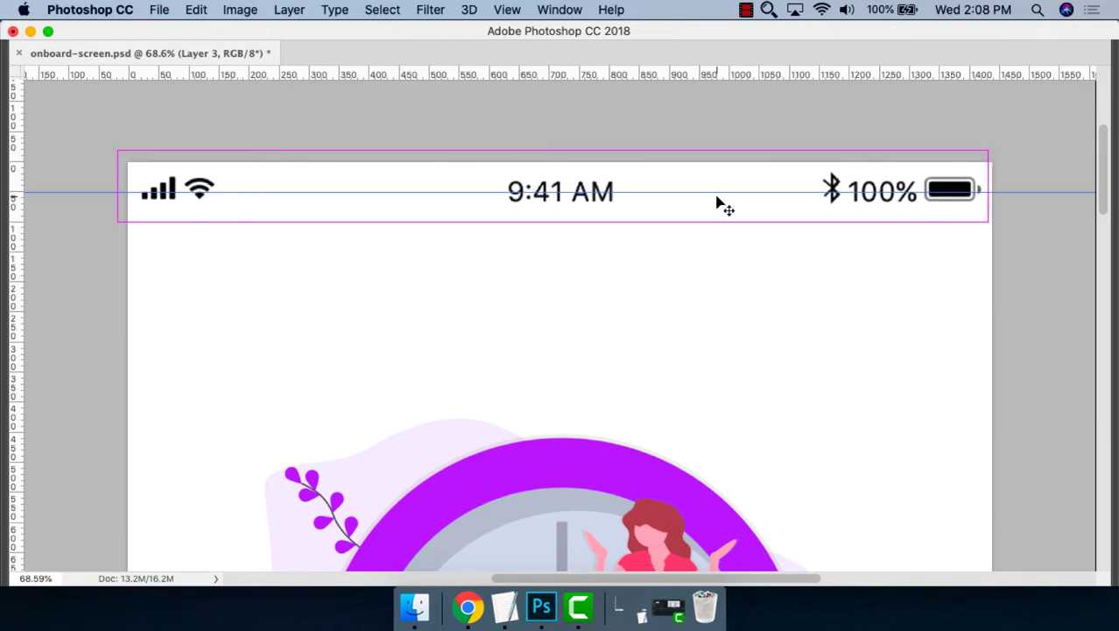
pyautogui.hotkey('ctrl', 'h')
# Fit the whole onboarding screen in view and pan down to its empty lower area.
pyautogui.hotkey('ctrl', '1')
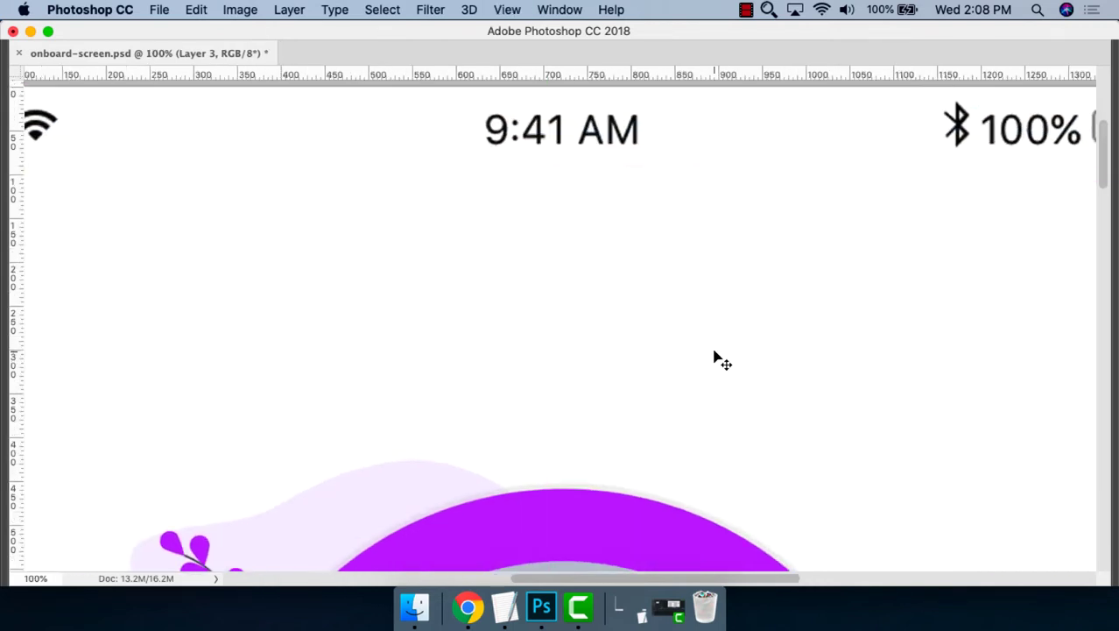
pyautogui.hotkey('ctrl', '0')
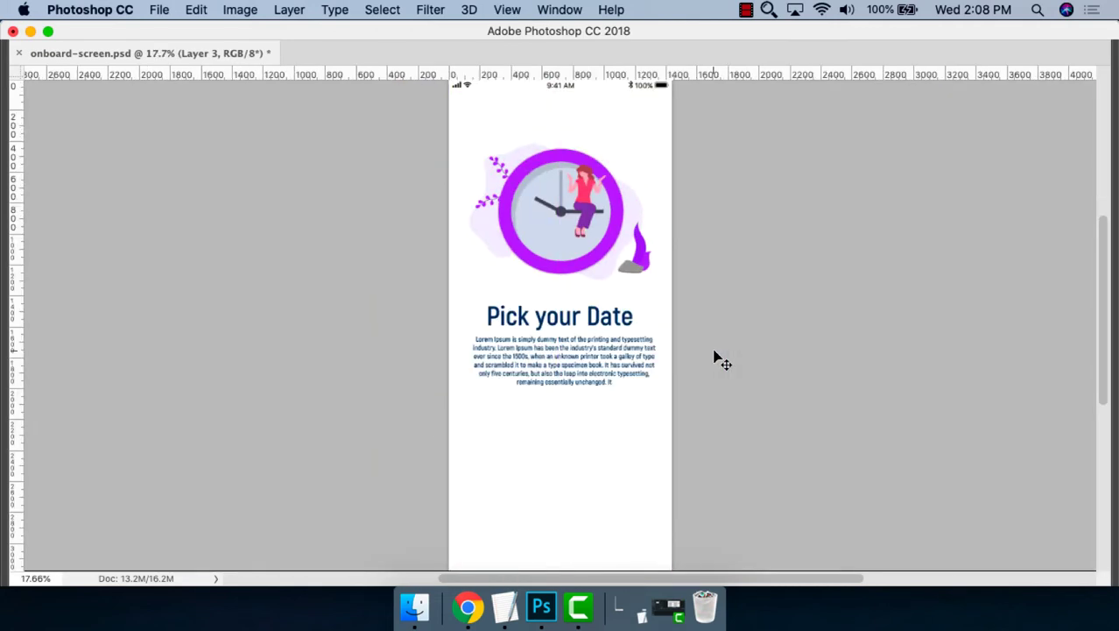
pyautogui.press('Tab')
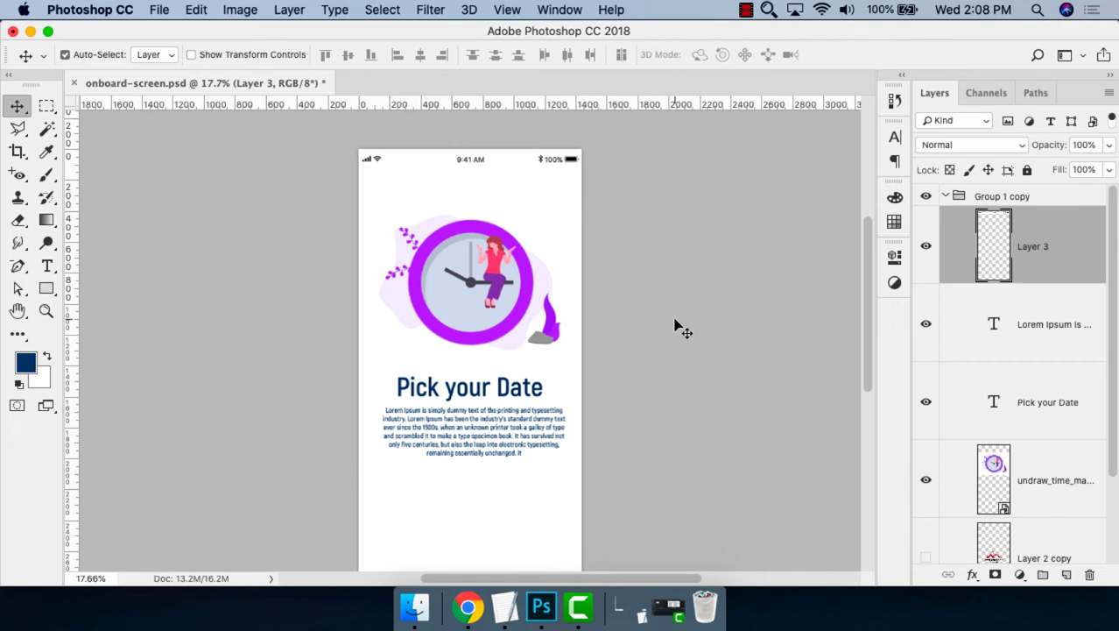
pyautogui.moveTo(622, 367); pyautogui.dragTo(615, 237)
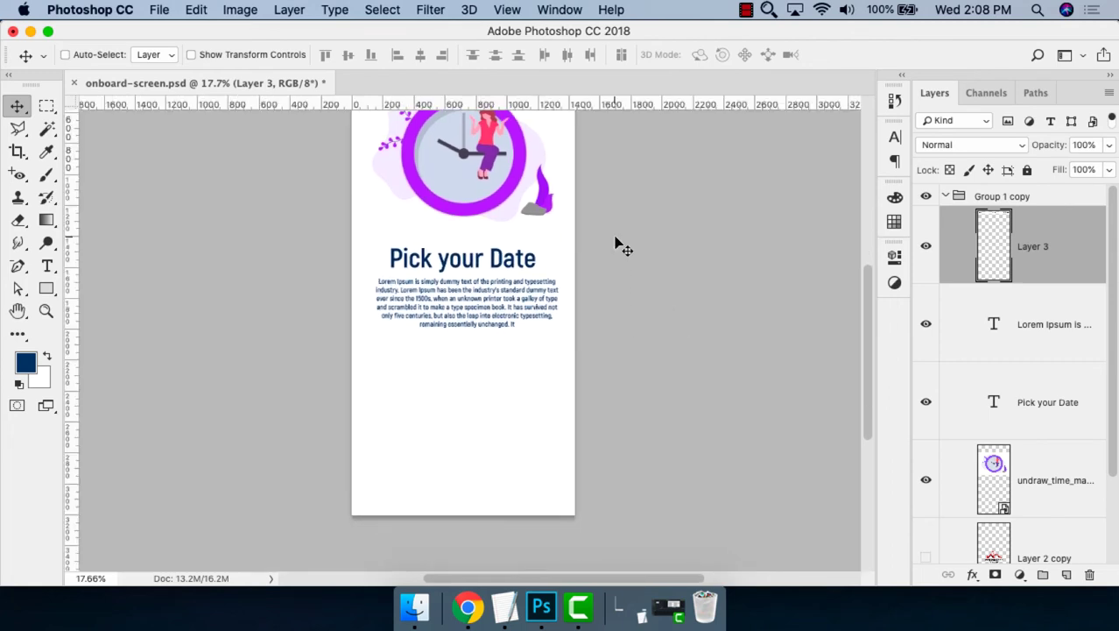
pyautogui.scroll(-1, 615, 243)
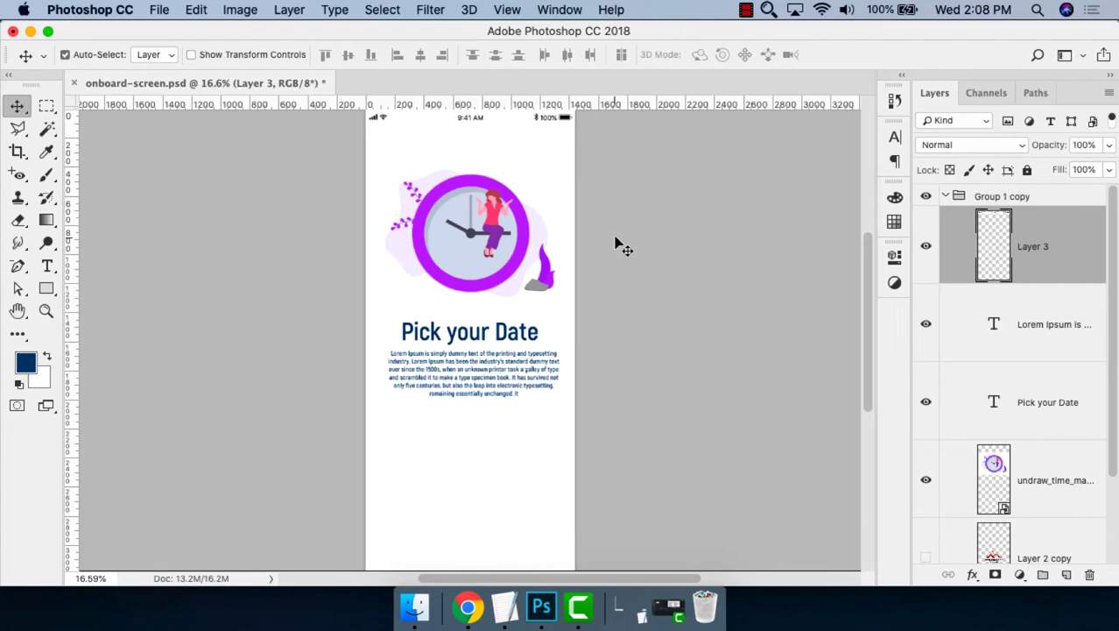
# Add a bold Akrobat 'Next' label near the bottom and move it to the bottom-right corner for scaling.
pyautogui.press('z')
pyautogui.moveTo(569, 450); pyautogui.dragTo(370, 570)
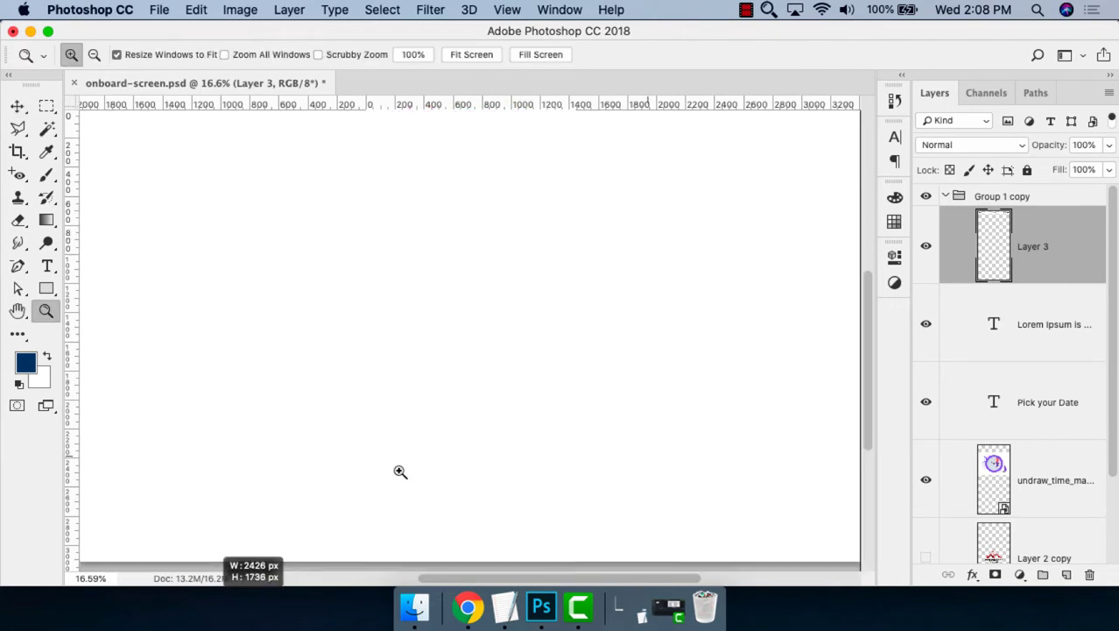
pyautogui.press('super+minus')
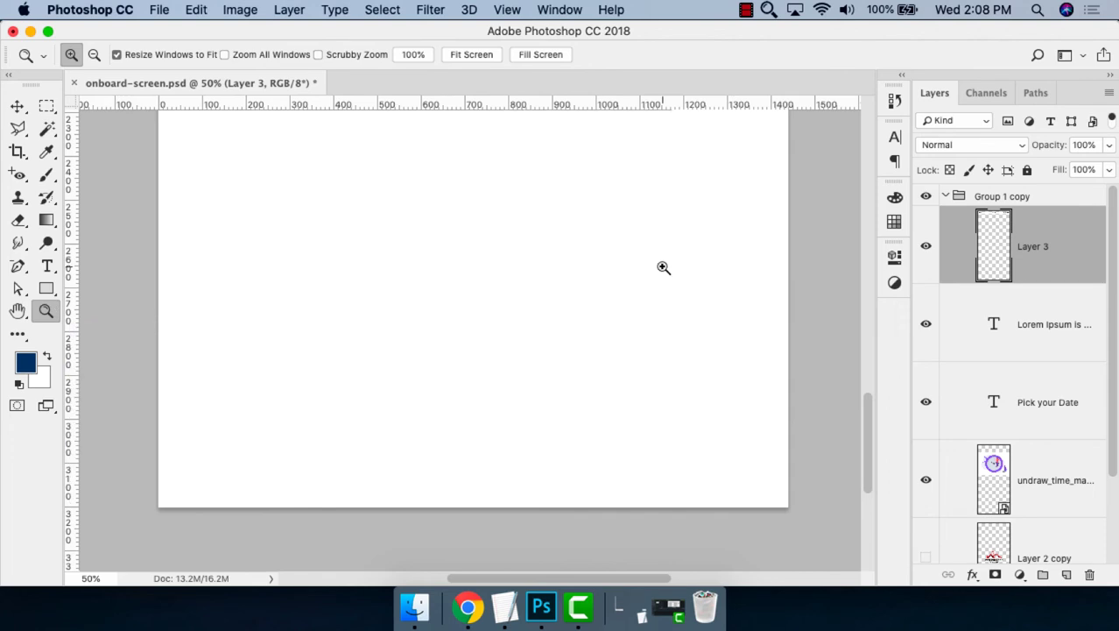
pyautogui.press('t')
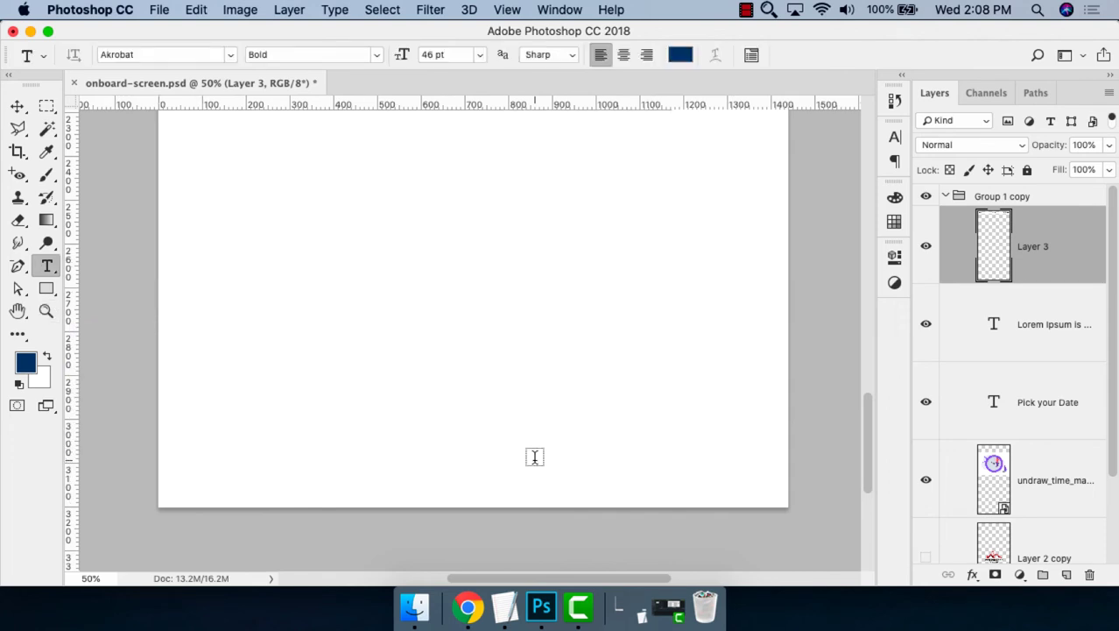
pyautogui.click(615, 457)
pyautogui.write('t')
pyautogui.press('super+Return')
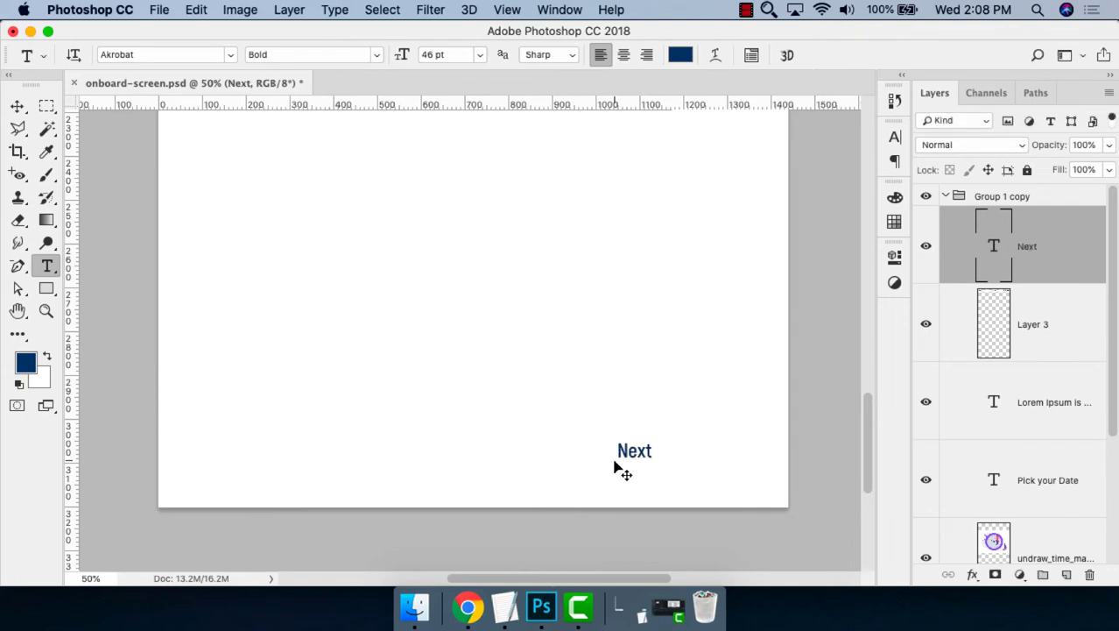
pyautogui.press('v')
pyautogui.moveTo(636, 451)
pyautogui.mouseDown()
pyautogui.moveTo(749, 468)
pyautogui.moveTo(697, 432)
pyautogui.mouseUp()
pyautogui.press('super+t')
# Confirm the enlarged Next, then draw a 116×9 px bar with fully rounded ends near the bottom.
pyautogui.press('Return')
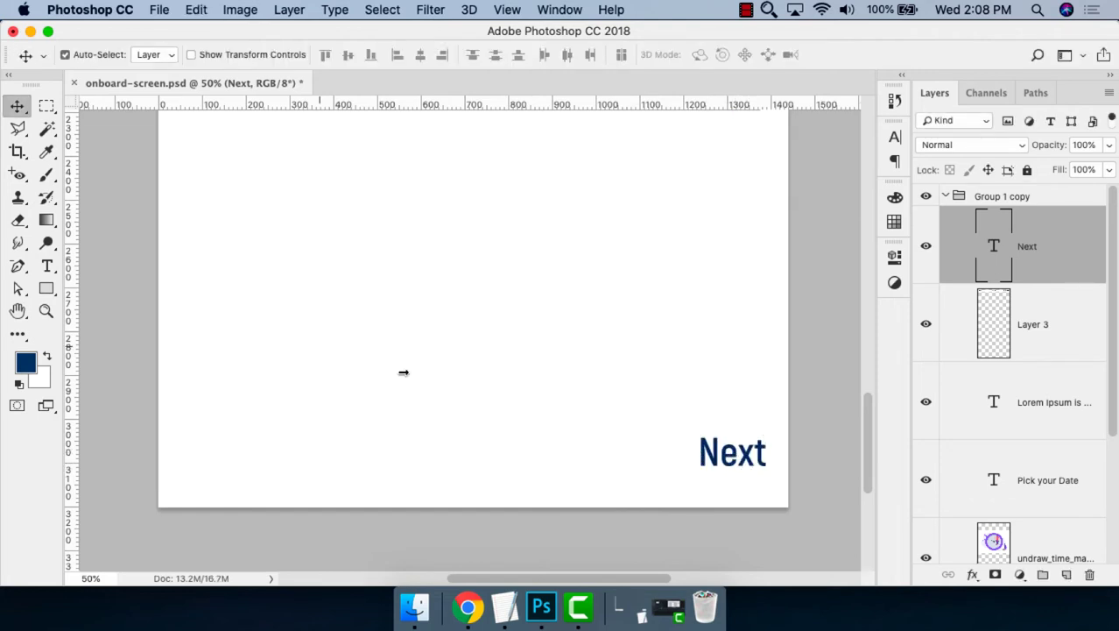
pyautogui.click(48, 289)
pyautogui.moveTo(353, 445); pyautogui.dragTo(463, 470)
pyautogui.press('z')
pyautogui.press('v')
pyautogui.write('100')
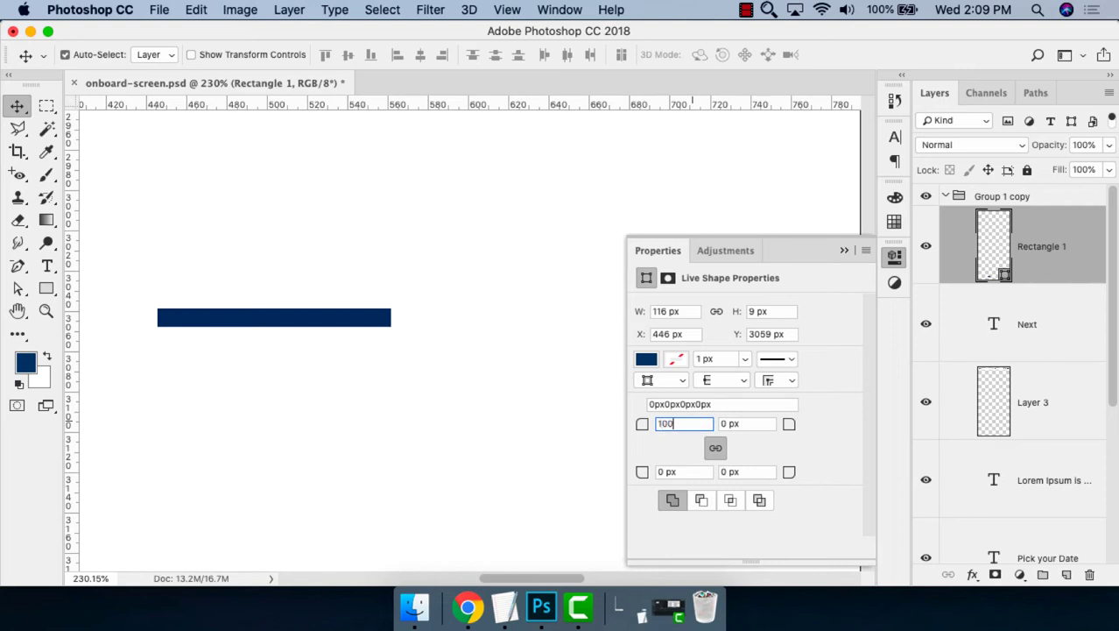
pyautogui.press('Return')
pyautogui.press('Tab')
pyautogui.press('super+1')
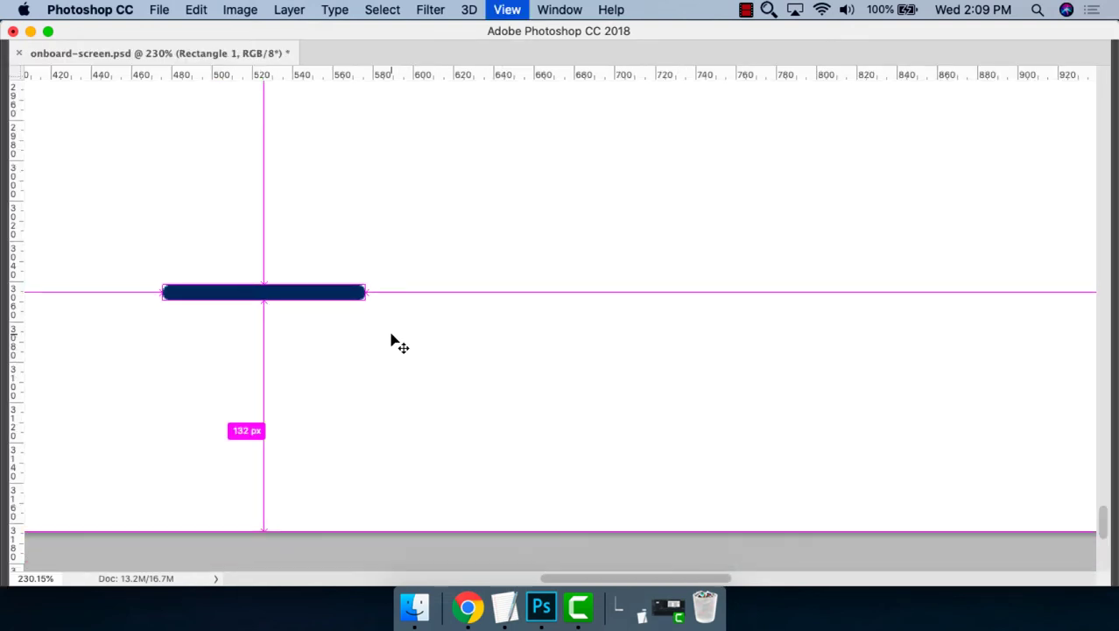
pyautogui.moveTo(410, 313)
pyautogui.mouseDown()
pyautogui.moveTo(321, 346)
pyautogui.moveTo(447, 356)
pyautogui.moveTo(583, 347)
pyautogui.mouseUp()
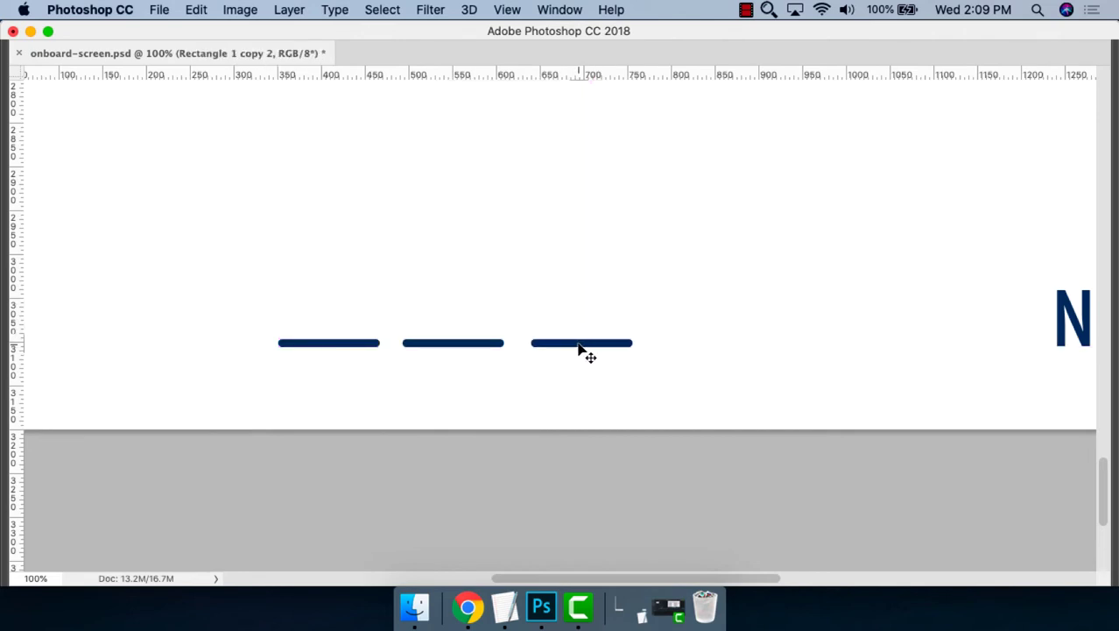
# Fill the second and third pagination bars with grey.
pyautogui.click(343, 348)
pyautogui.press('Tab')
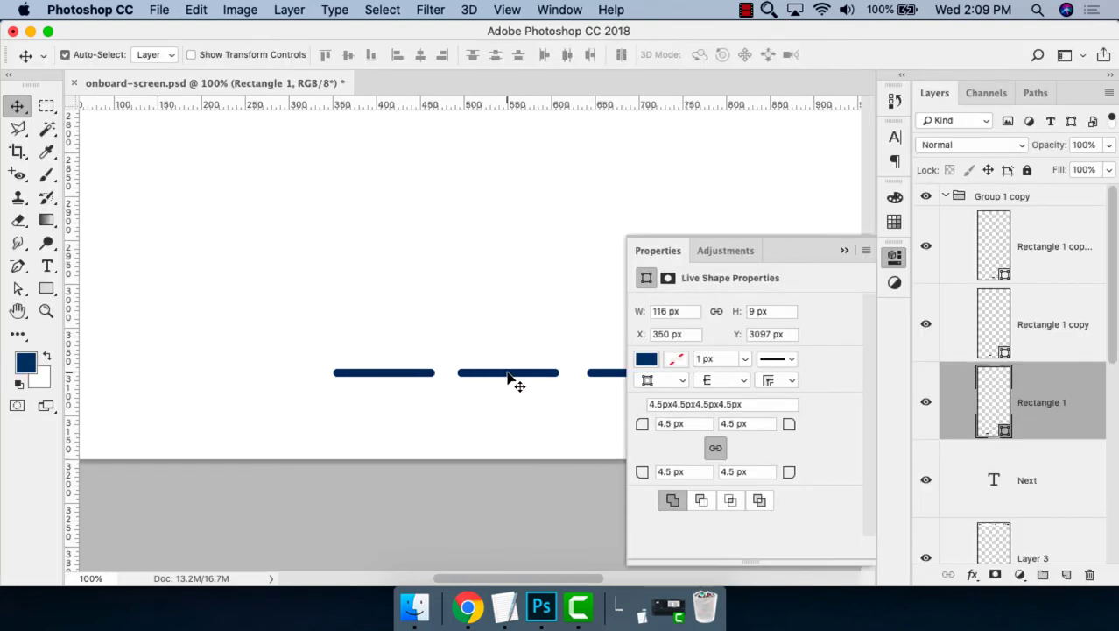
pyautogui.click(509, 377)
pyautogui.hscroll(3, 454, 307)
pyautogui.hscroll(4, 455, 307)
pyautogui.keyDown('shift'); pyautogui.click(526, 362); pyautogui.keyUp('shift')
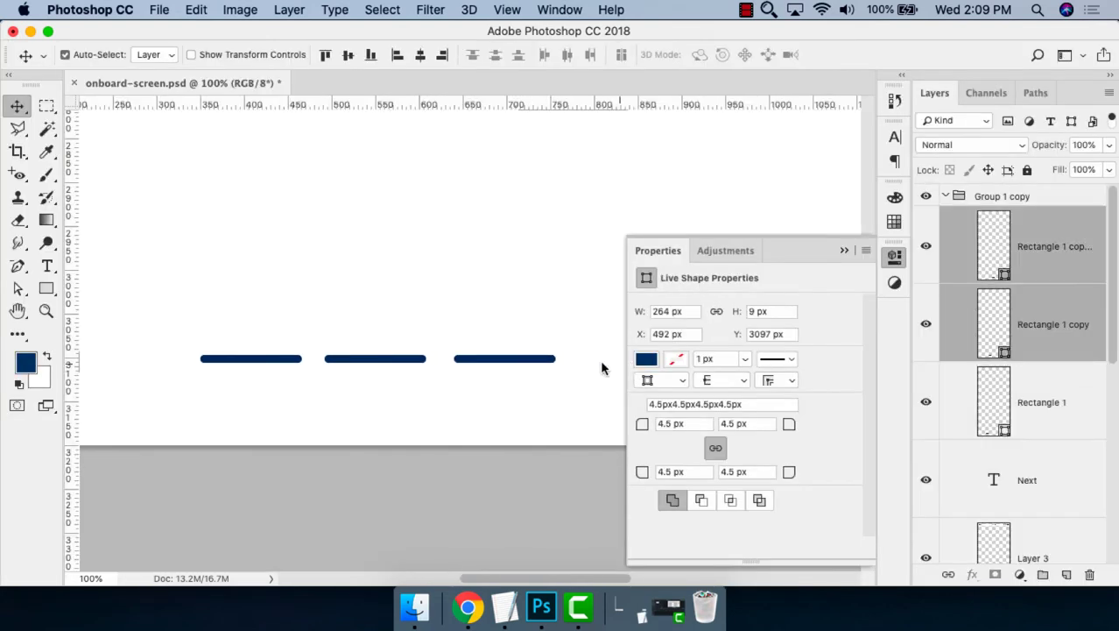
pyautogui.click(646, 358)
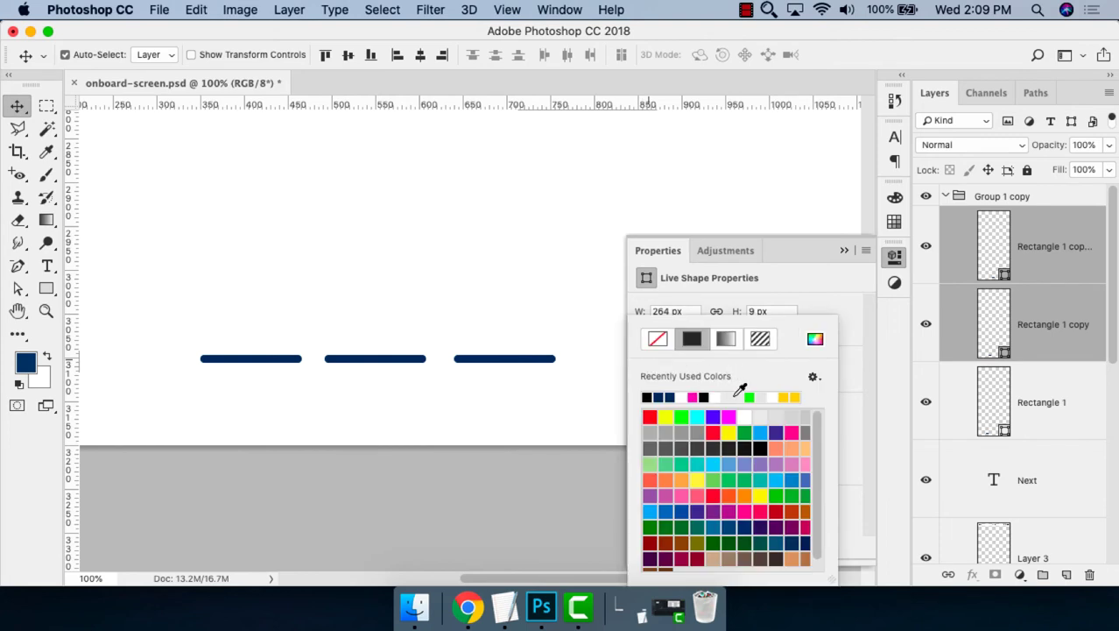
pyautogui.click(815, 338)
pyautogui.moveTo(664, 326)
pyautogui.mouseDown()
pyautogui.moveTo(607, 216)
pyautogui.moveTo(595, 232)
pyautogui.mouseUp()
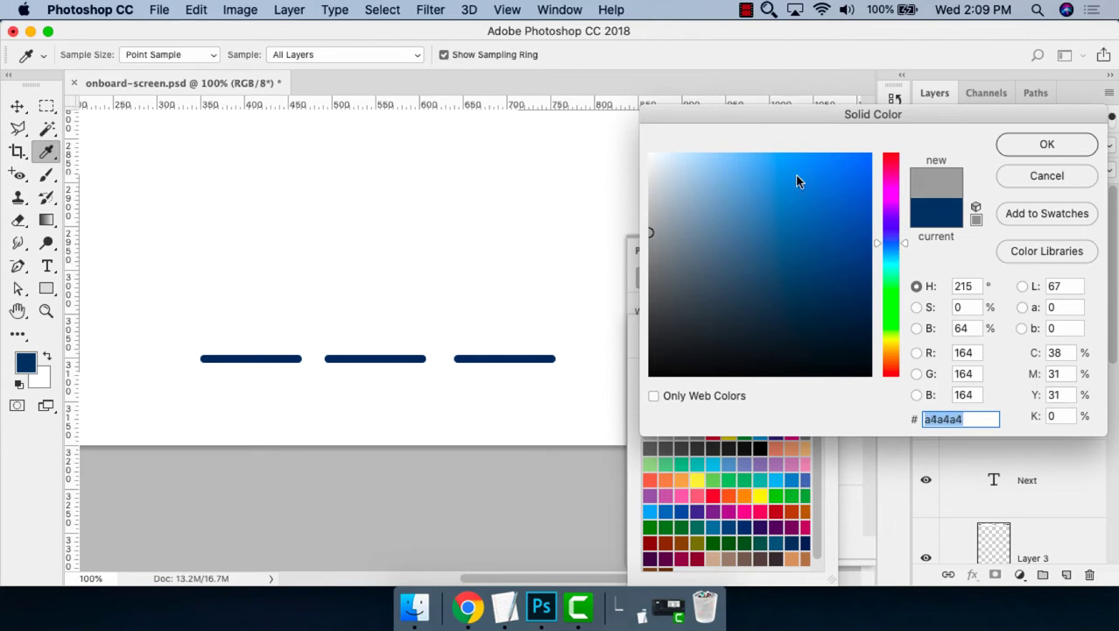
pyautogui.click(1047, 145)
pyautogui.click(801, 248)
pyautogui.click(894, 256)
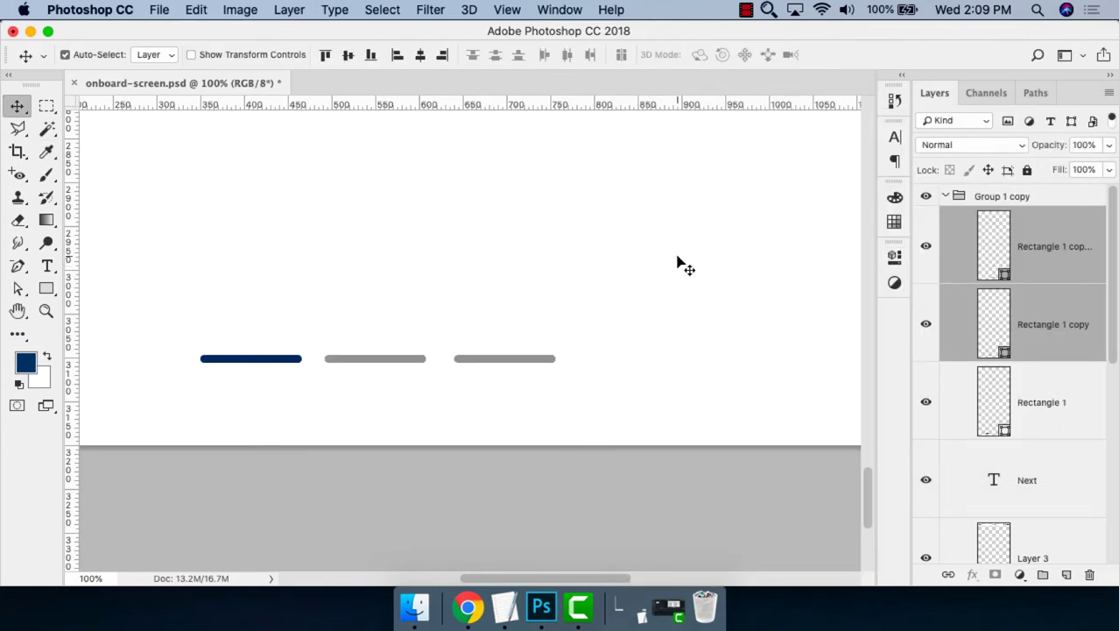
# Group all three bars, centre them horizontally on the canvas, then ungroup them.
pyautogui.press('super+minus')
pyautogui.press('super+minus')
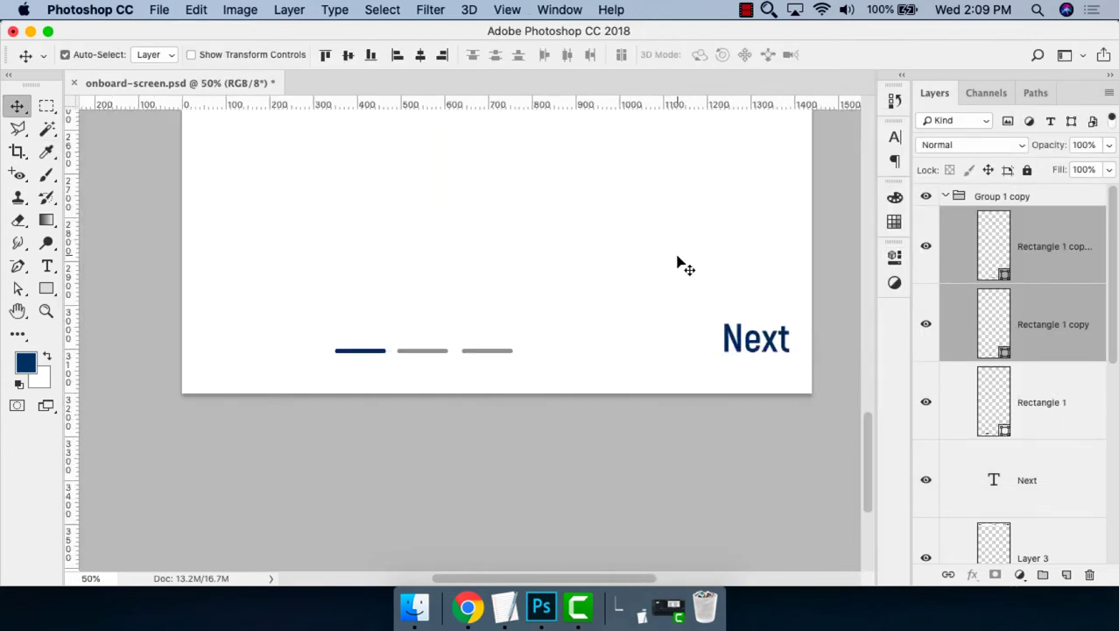
pyautogui.click(1077, 249)
pyautogui.keyDown('shift'); pyautogui.click(1062, 403); pyautogui.keyUp('shift')
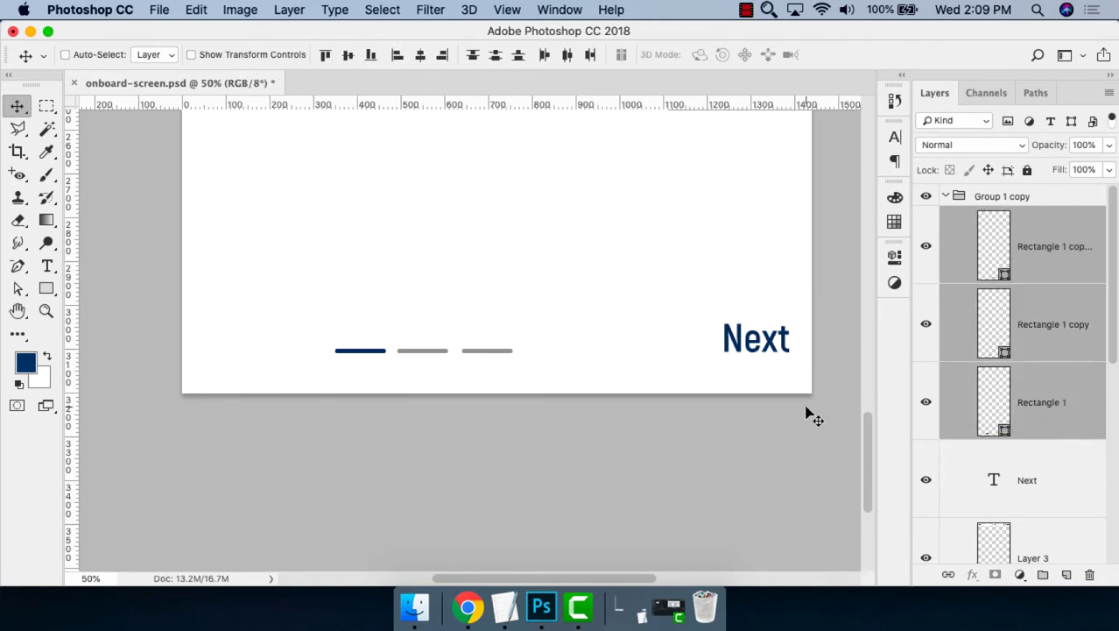
pyautogui.press('super+g')
pyautogui.press('super+a')
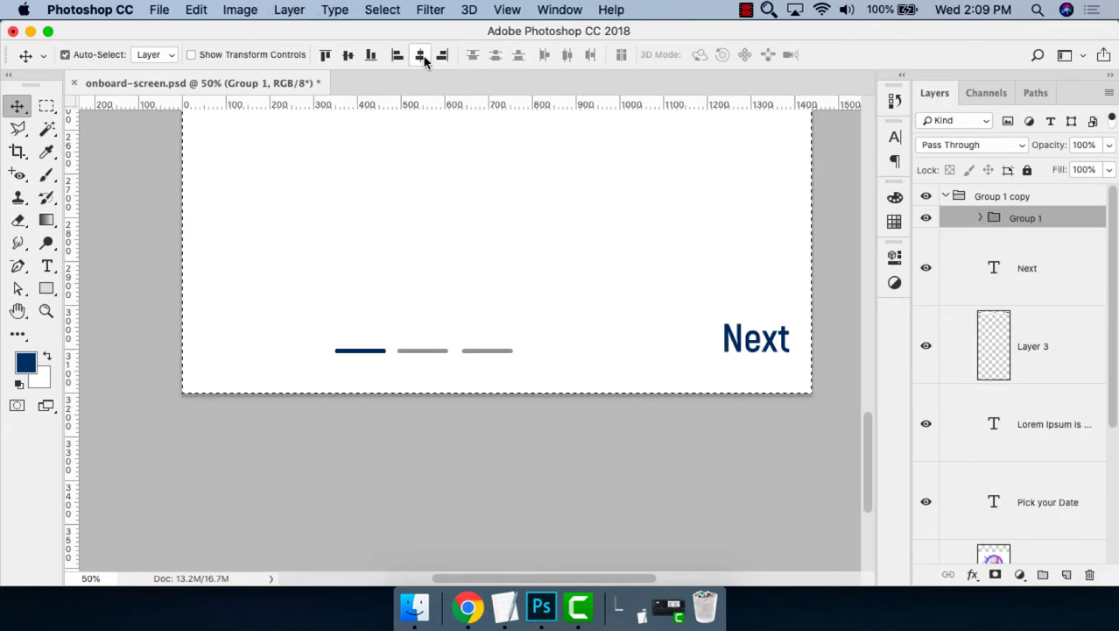
pyautogui.click(420, 56)
pyautogui.press('super+d')
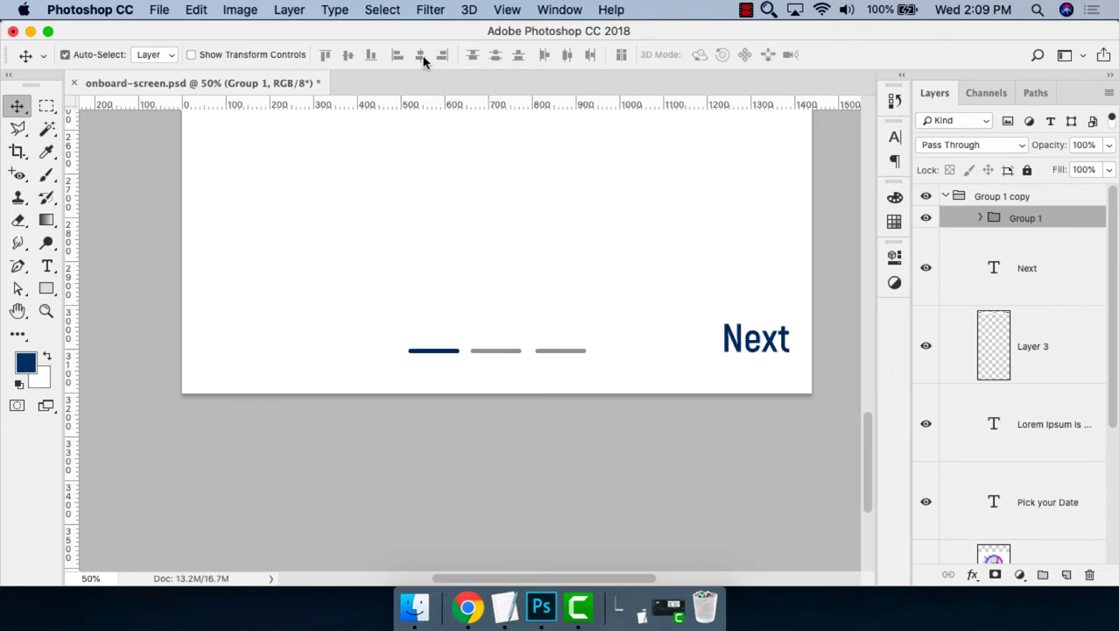
pyautogui.press('super+shift+g')
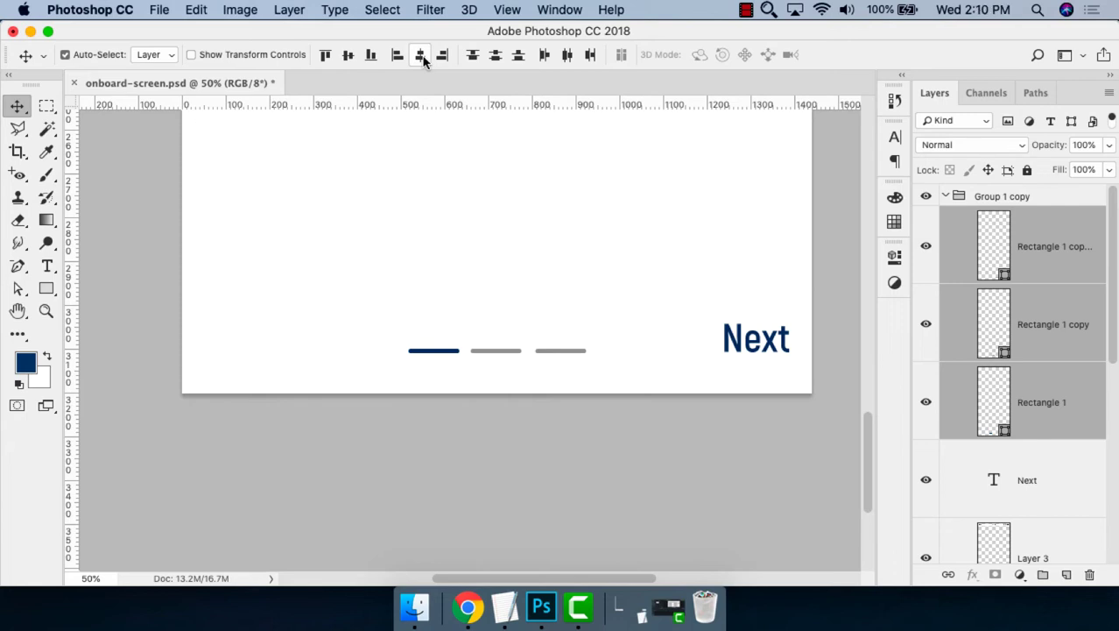
# Change the fill of the second and third pagination bars to pale grey #dfdfdf.
pyautogui.moveTo(315, 263); pyautogui.dragTo(633, 392)
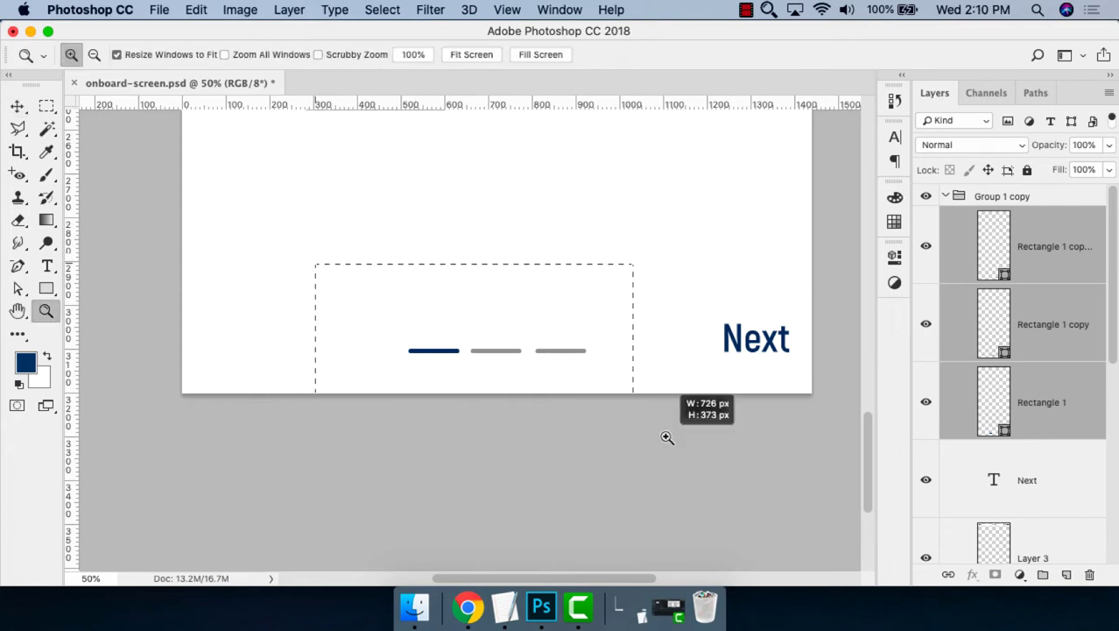
pyautogui.click(456, 317)
pyautogui.click(455, 385)
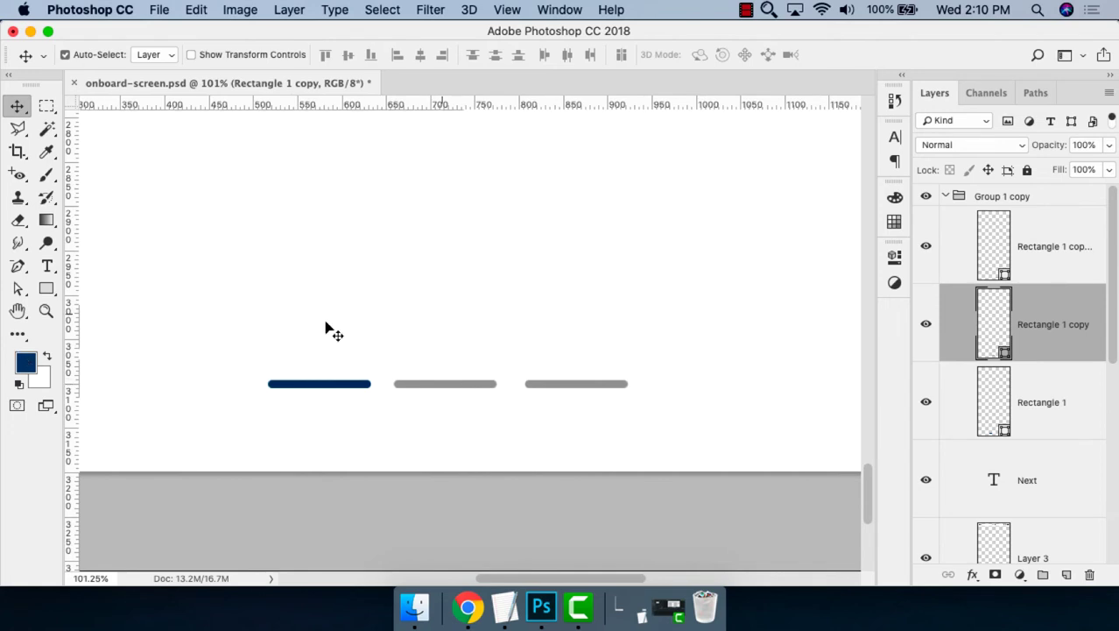
pyautogui.keyDown('shift'); pyautogui.click(574, 386); pyautogui.keyUp('shift')
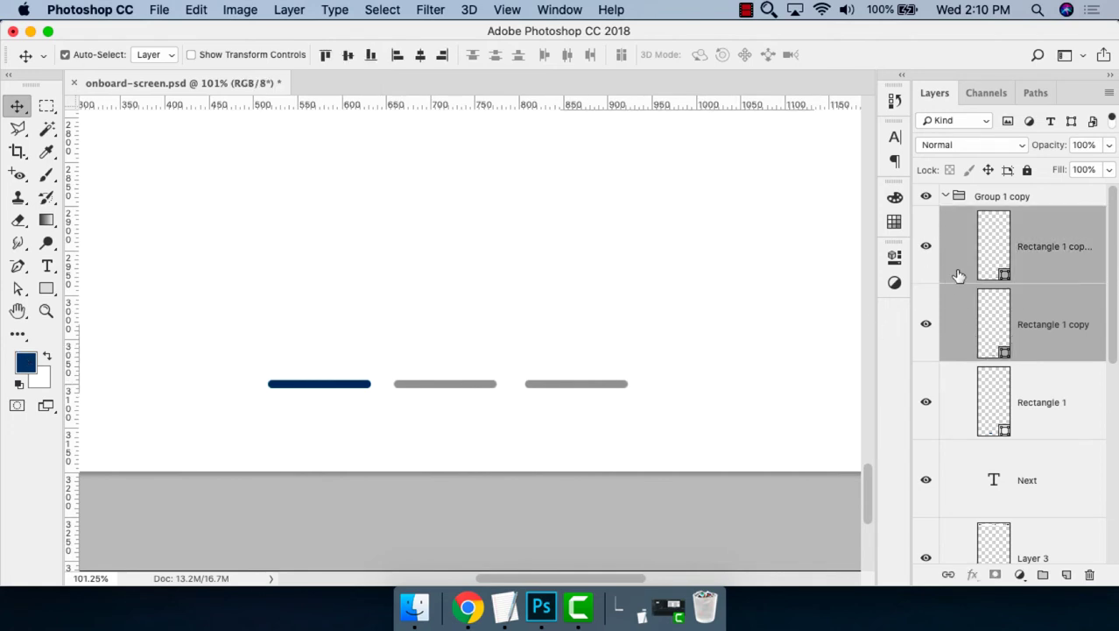
pyautogui.click(894, 256)
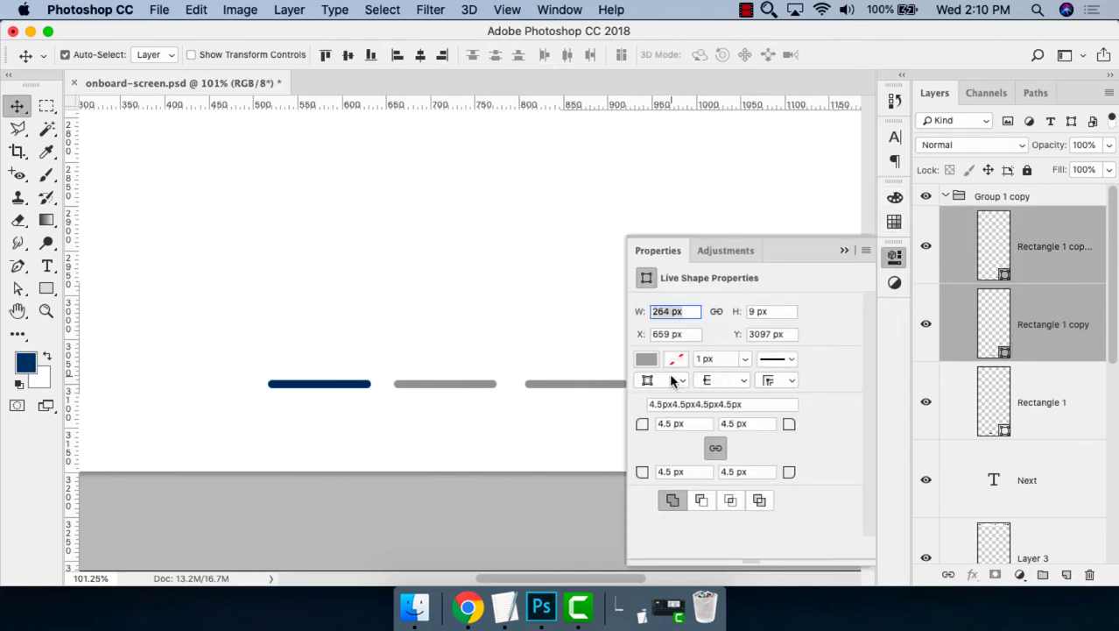
pyautogui.click(649, 360)
pyautogui.click(815, 340)
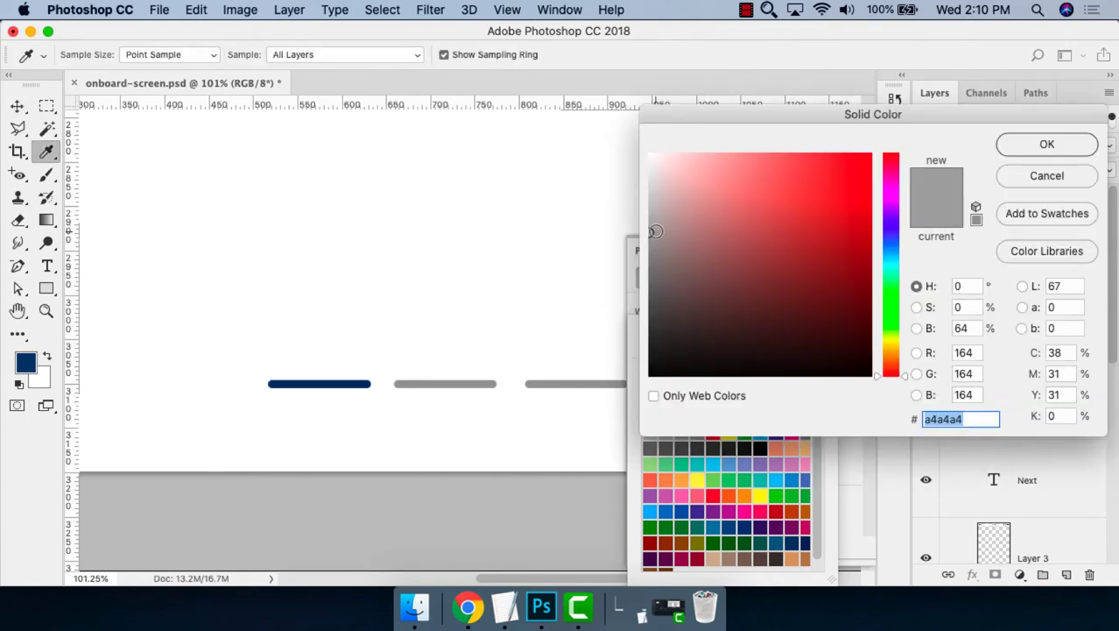
pyautogui.moveTo(653, 231); pyautogui.dragTo(639, 180)
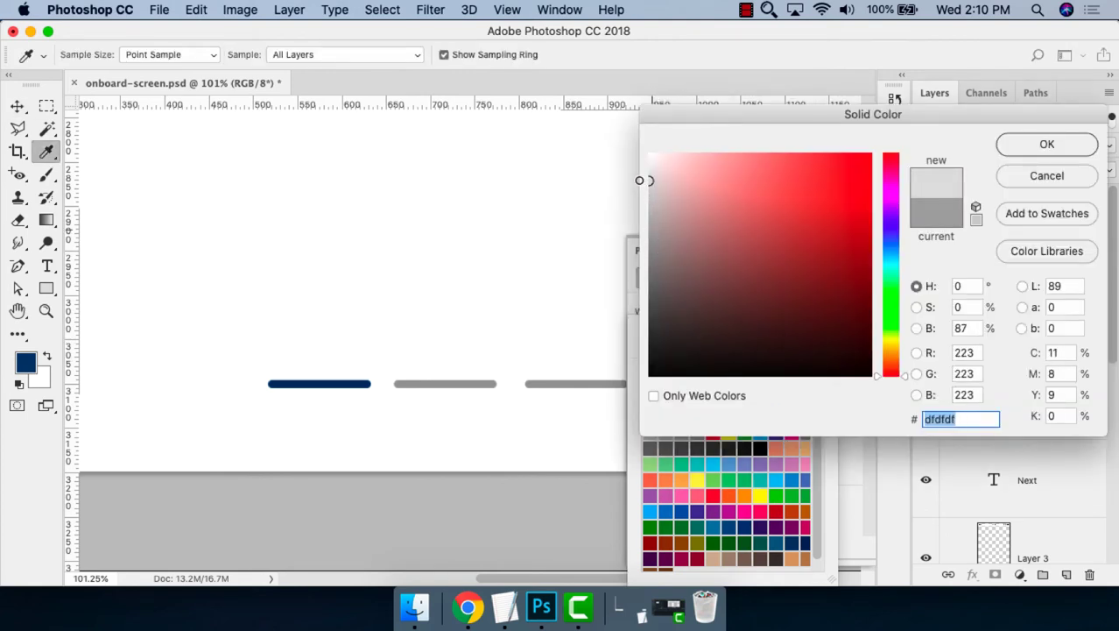
pyautogui.click(1040, 147)
pyautogui.click(808, 234)
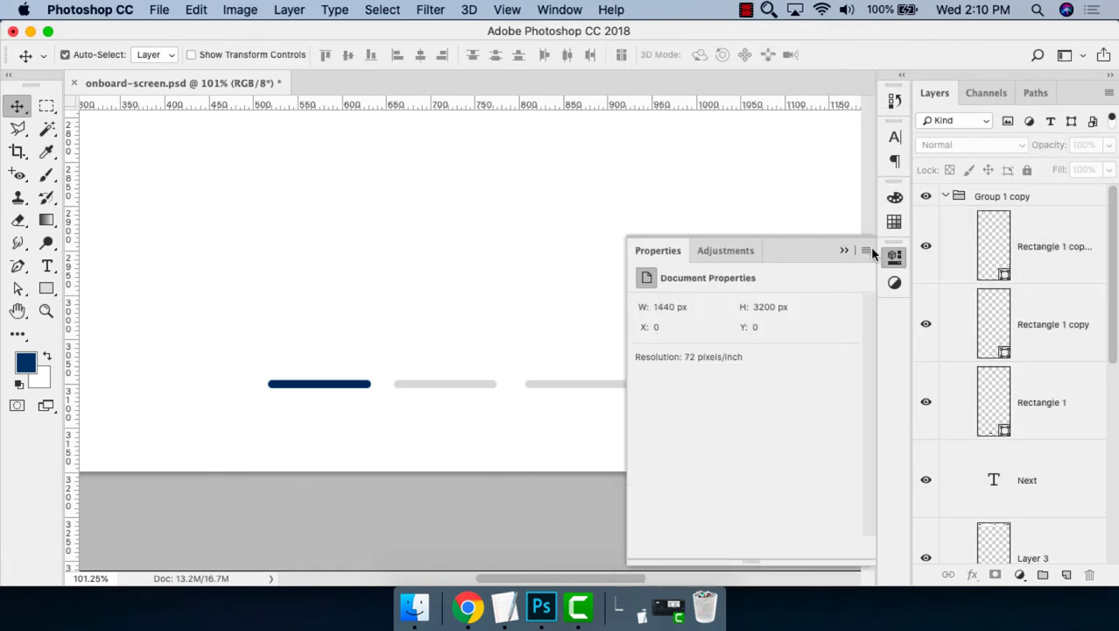
pyautogui.click(941, 277)
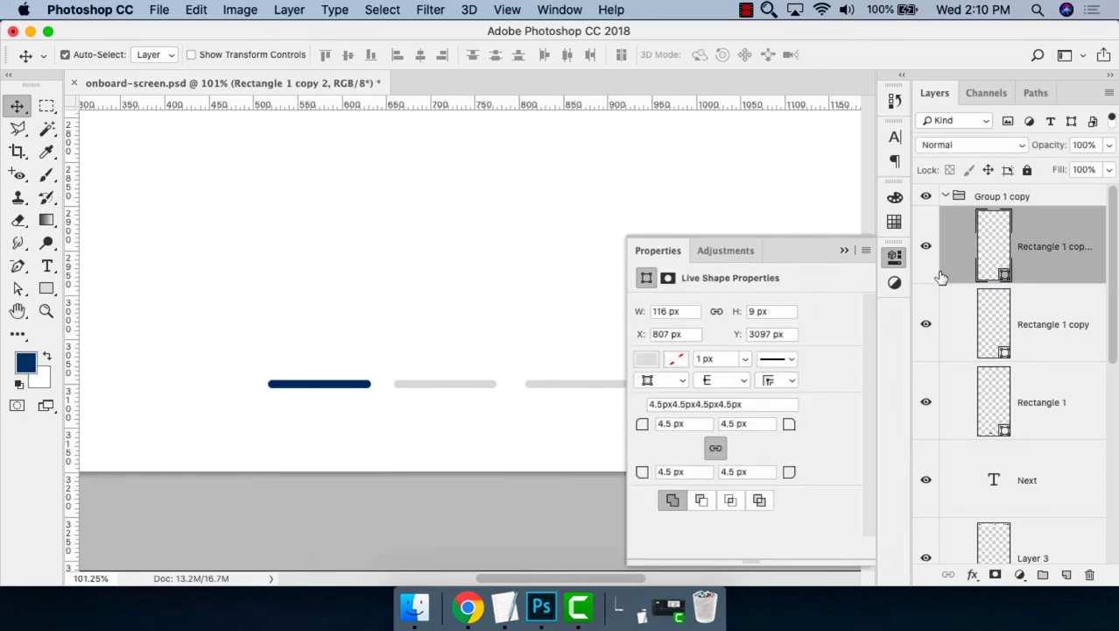
pyautogui.click(890, 259)
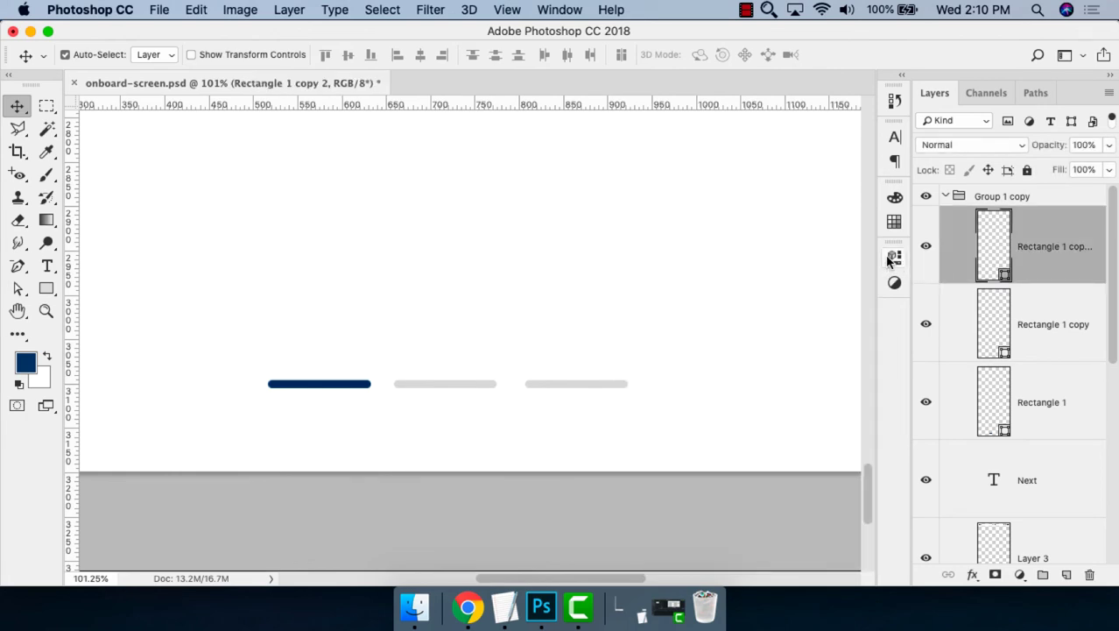
pyautogui.press('super+0')
# Centre the heading and body text horizontally on the canvas and save the document.
pyautogui.press('z')
pyautogui.moveTo(574, 491); pyautogui.dragTo(371, 552)
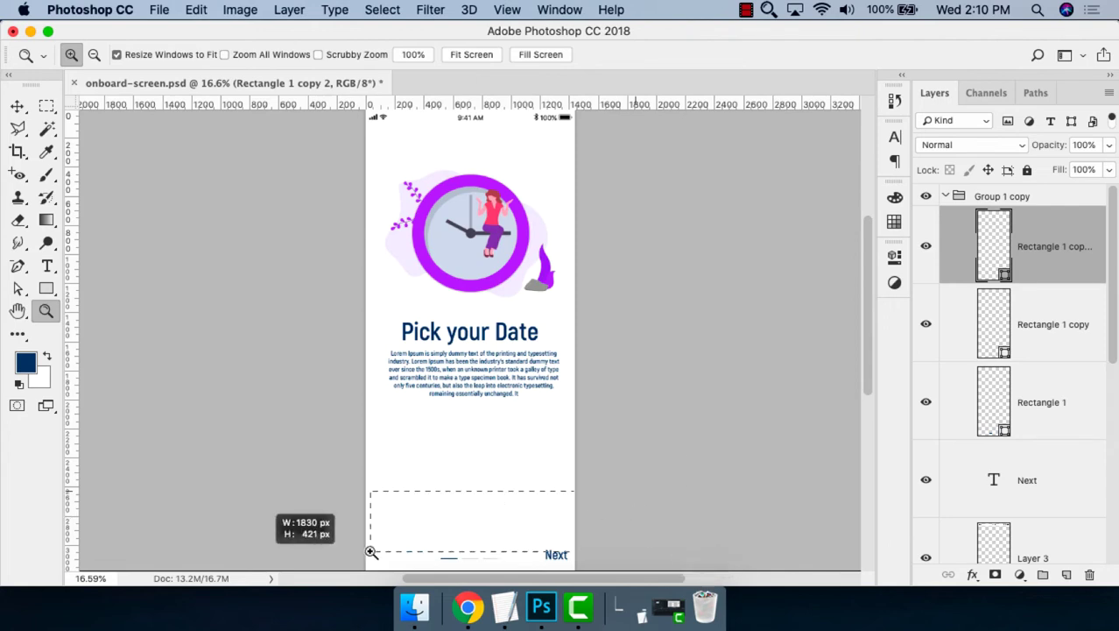
pyautogui.press('v')
pyautogui.press('super+0')
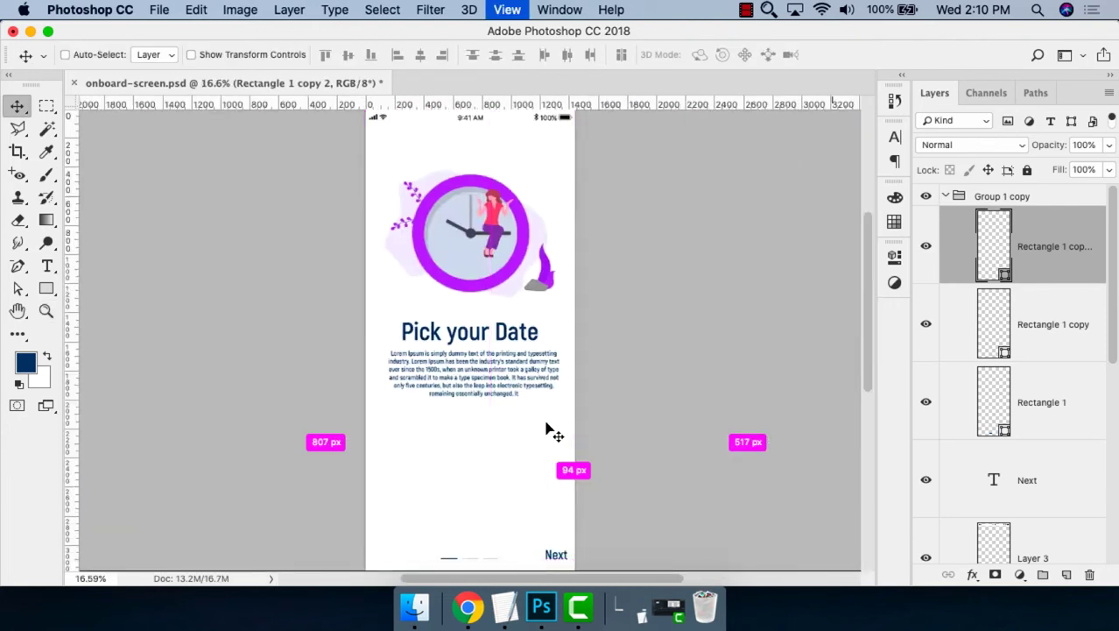
pyautogui.press('super+minus')
pyautogui.keyDown('super'); pyautogui.click(496, 208); pyautogui.keyUp('super')
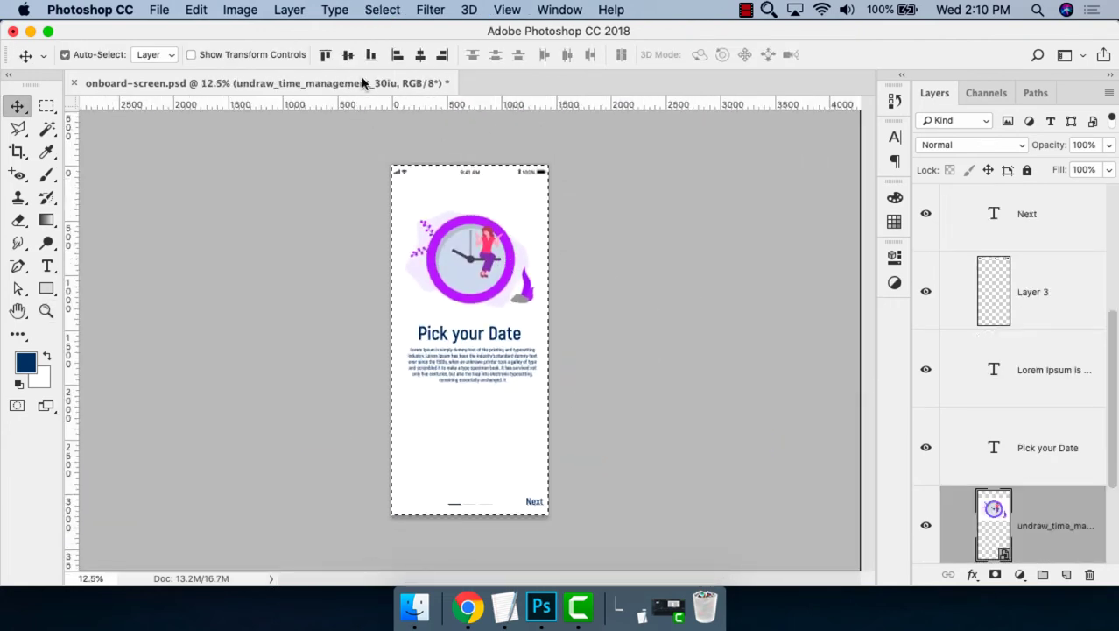
pyautogui.press('super+d')
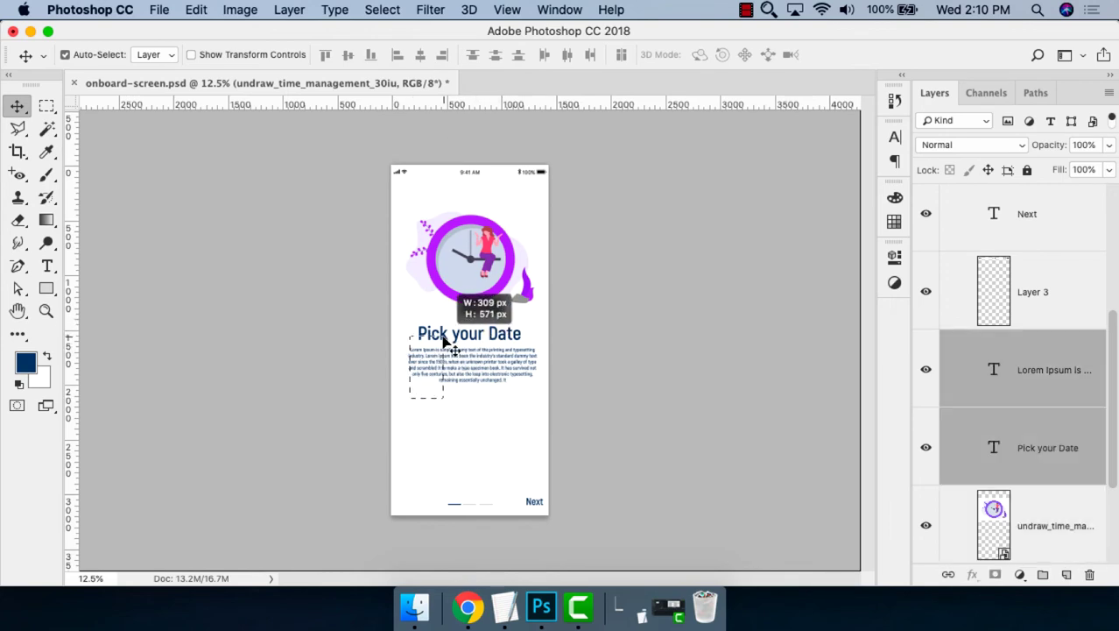
pyautogui.moveTo(398, 401); pyautogui.dragTo(445, 345)
pyautogui.press('super+a')
pyautogui.click(421, 55)
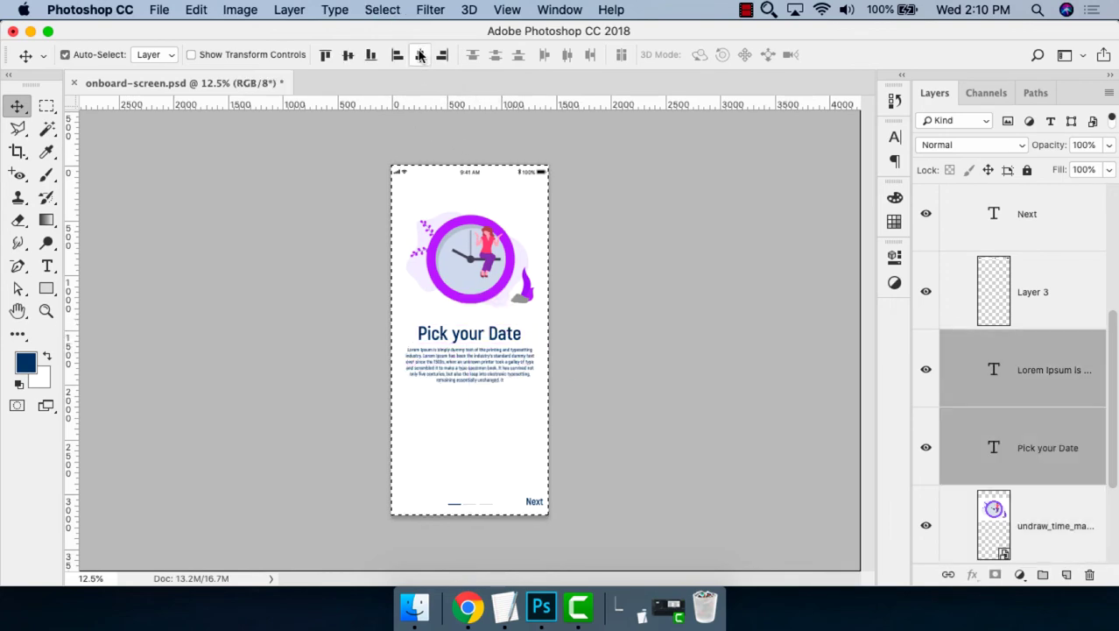
pyautogui.press('super+d')
pyautogui.press('super+s')
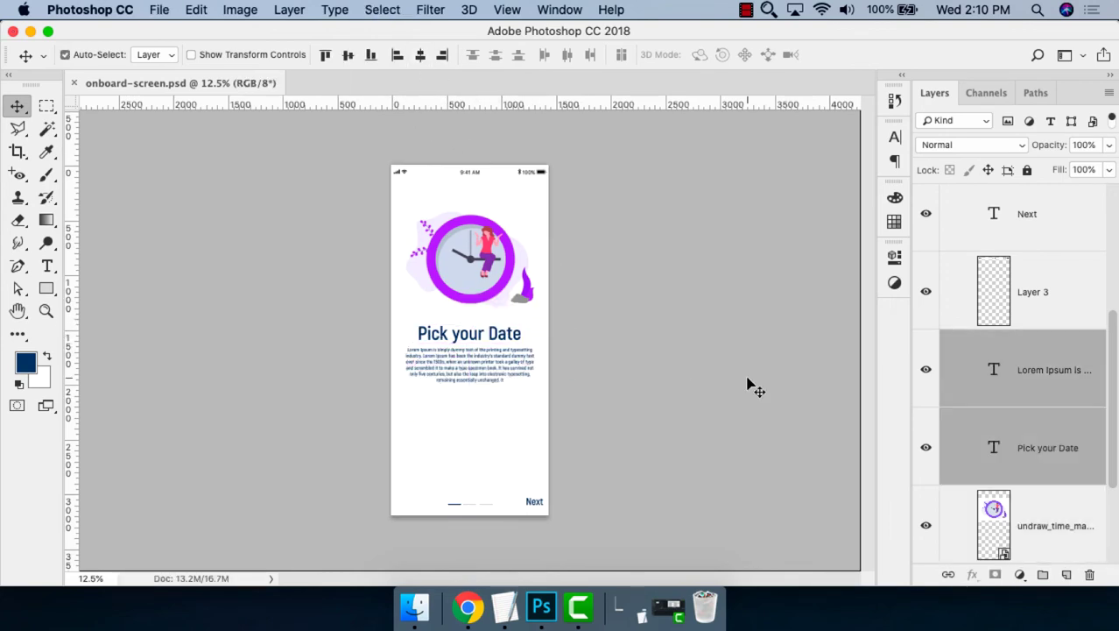
# Rename the Group 1 copy group to 'Screen 1', collapse it and duplicate it.
pyautogui.scroll(5, 1076, 272)
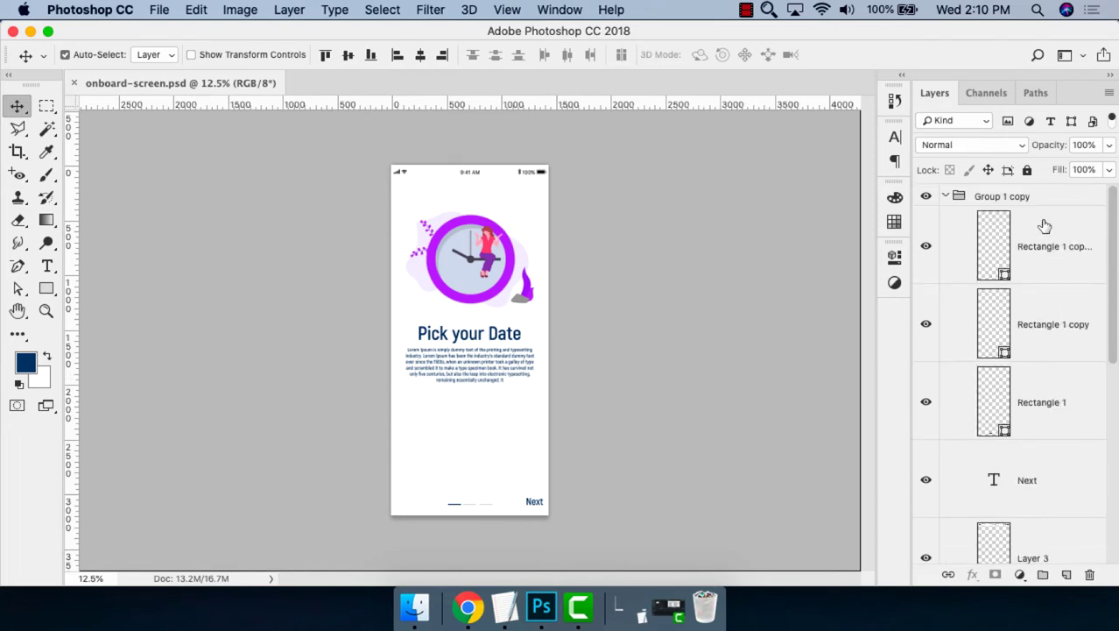
pyautogui.click(1029, 201)
pyautogui.click(925, 196)
pyautogui.click(926, 196)
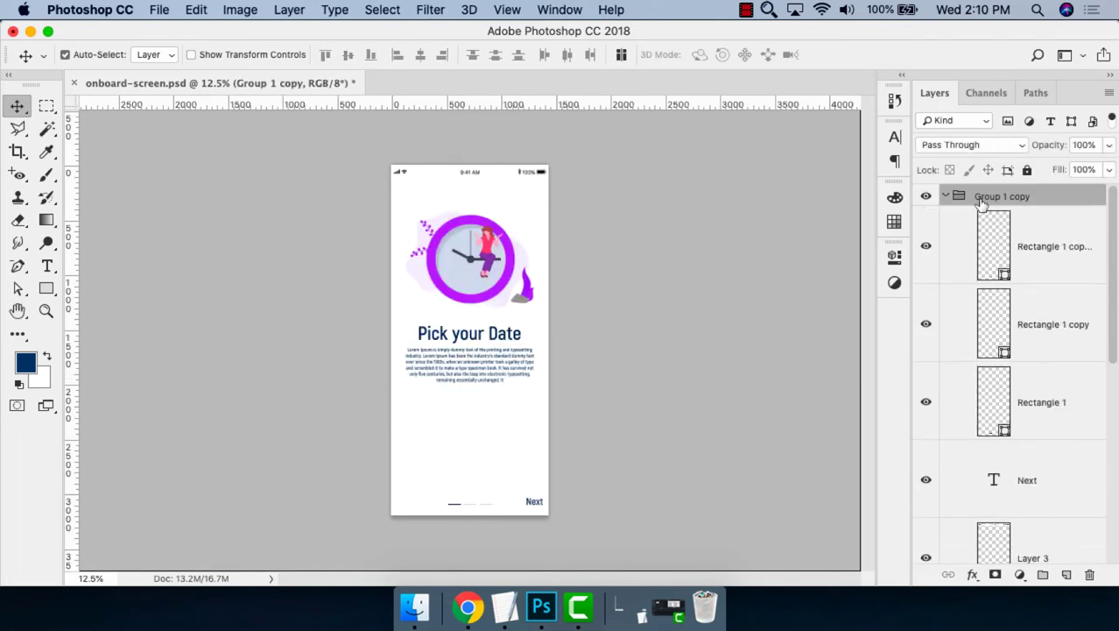
pyautogui.doubleClick(989, 197)
pyautogui.write('Screen 1')
pyautogui.press('Return')
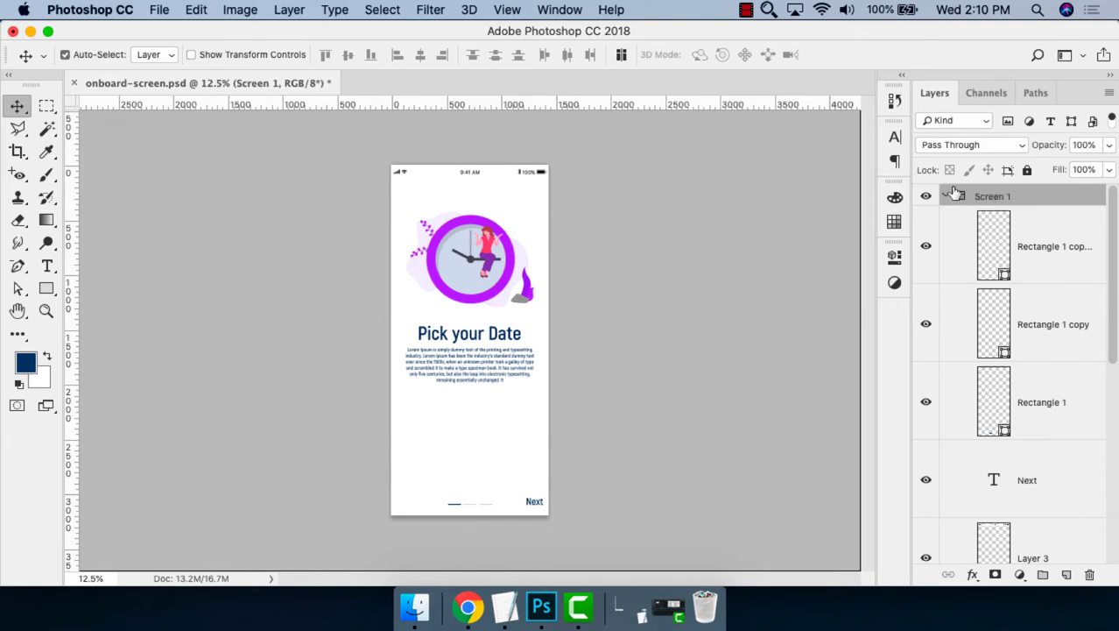
pyautogui.click(947, 195)
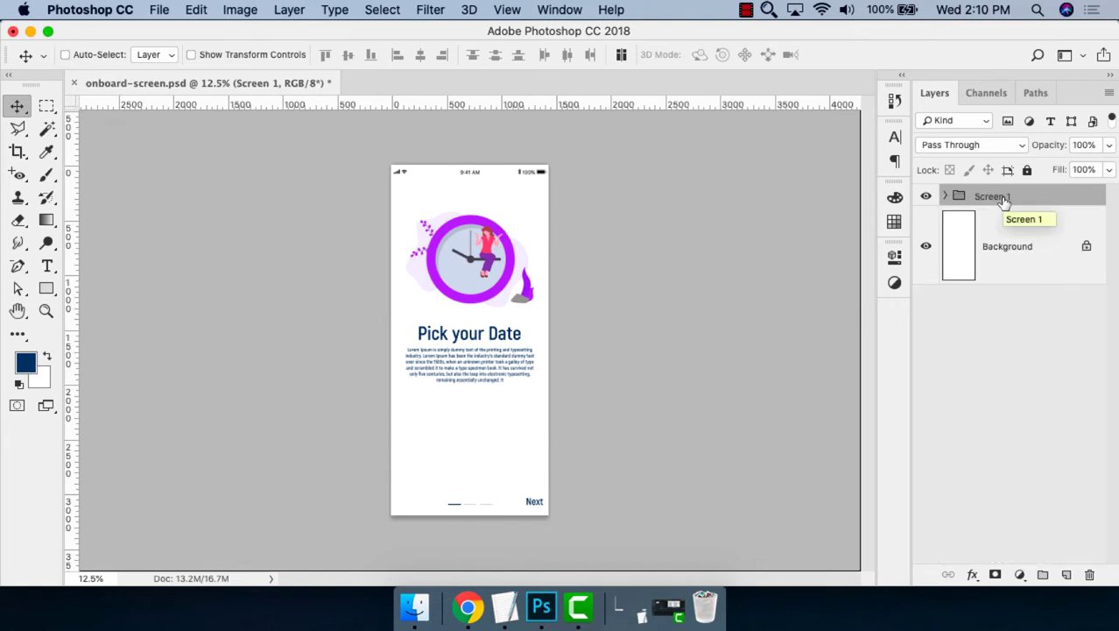
pyautogui.press('super+j')
# Rename the duplicated 'Screen 1 copy' group to 'Screen 2'.
pyautogui.click(996, 221)
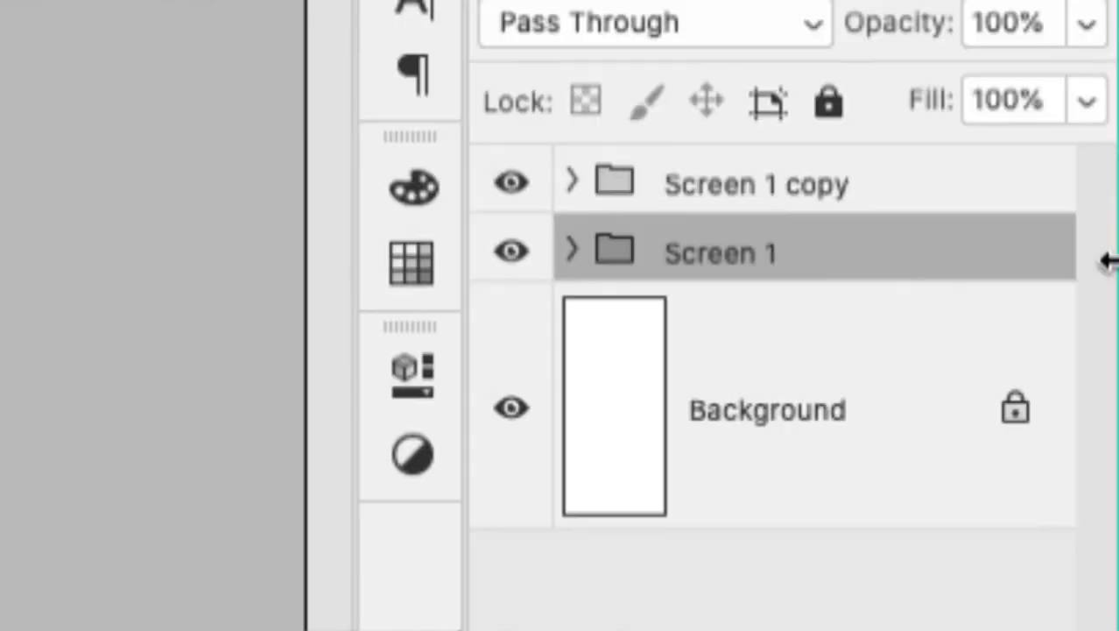
pyautogui.doubleClick(743, 186)
pyautogui.press('Right')
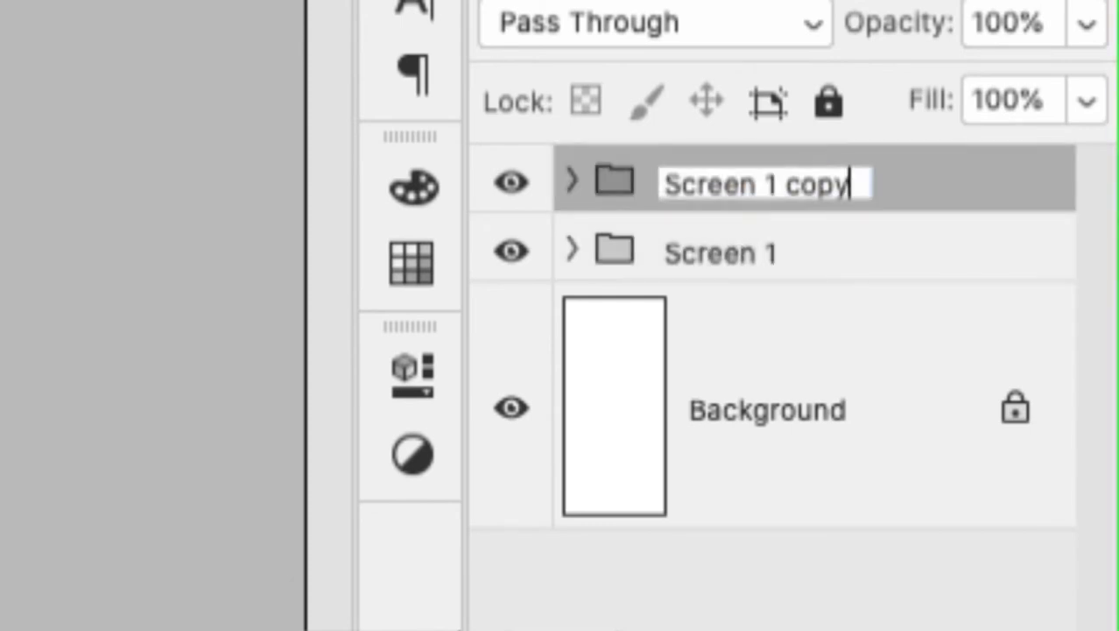
pyautogui.hotkey('alt', 'shift', 'Left')
pyautogui.write('2')
pyautogui.press('Return')
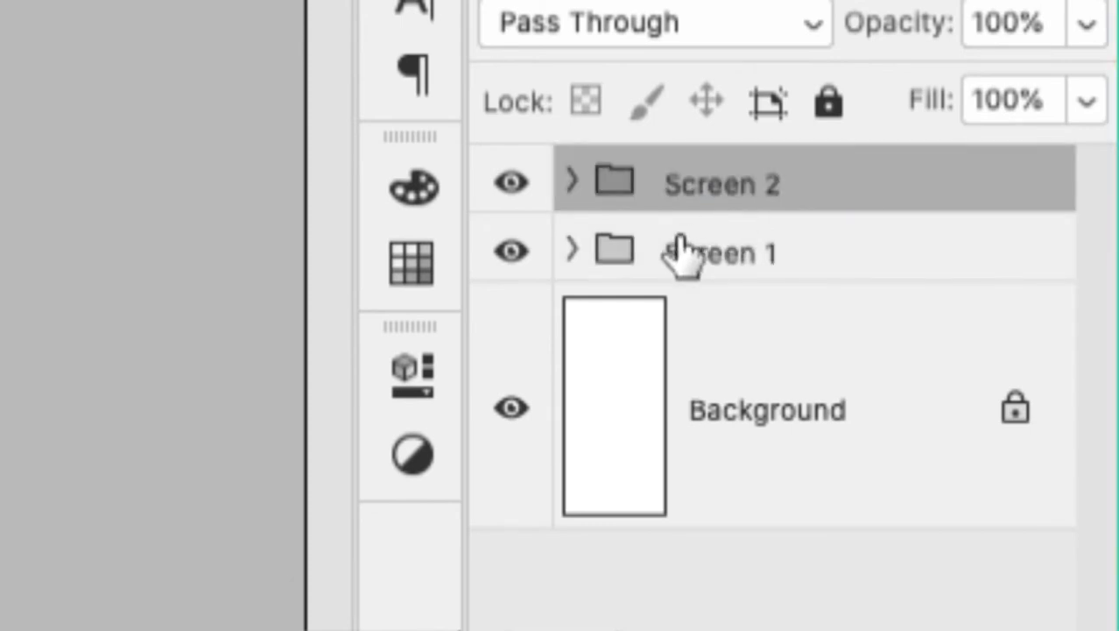
# Lock the Screen 1 group and leave it hidden.
pyautogui.click(687, 251)
pyautogui.click(829, 102)
pyautogui.click(506, 253)
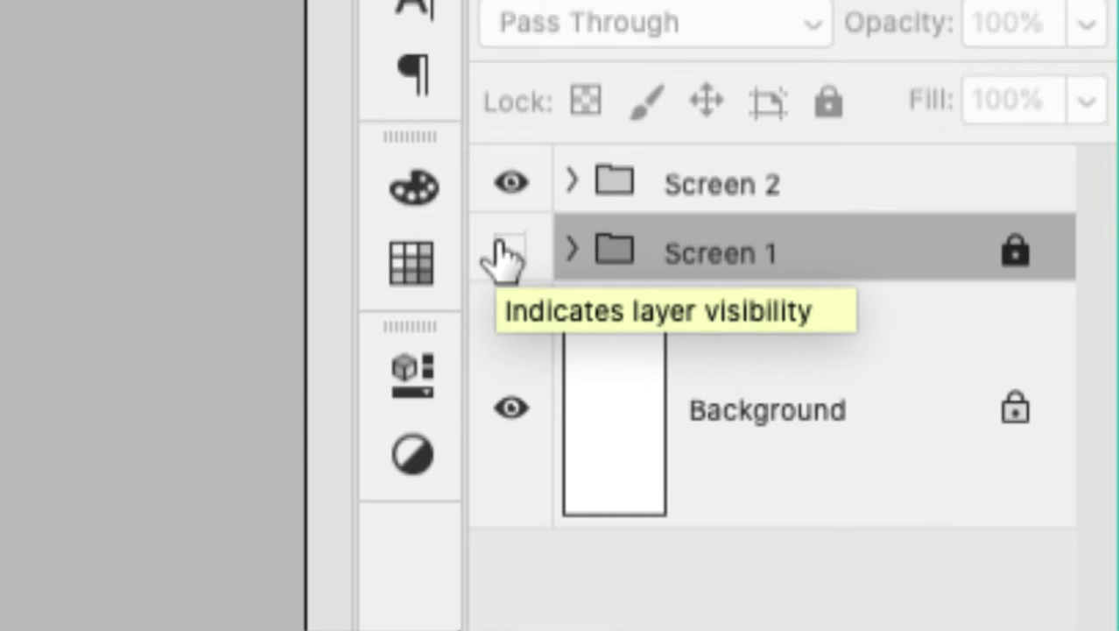
pyautogui.click(742, 206)
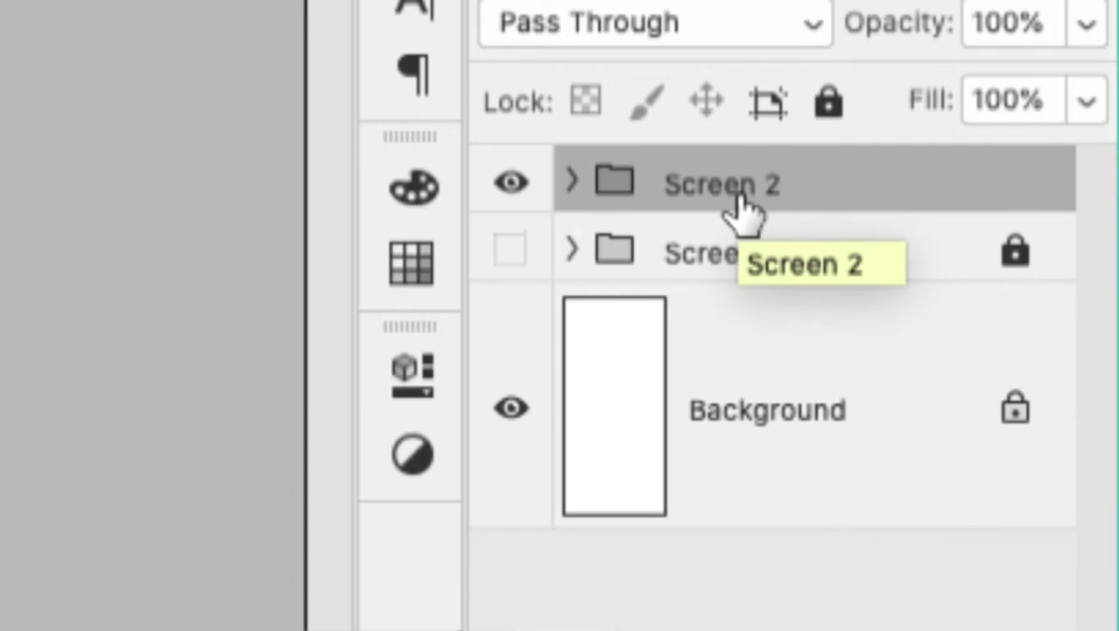
pyautogui.click(736, 256)
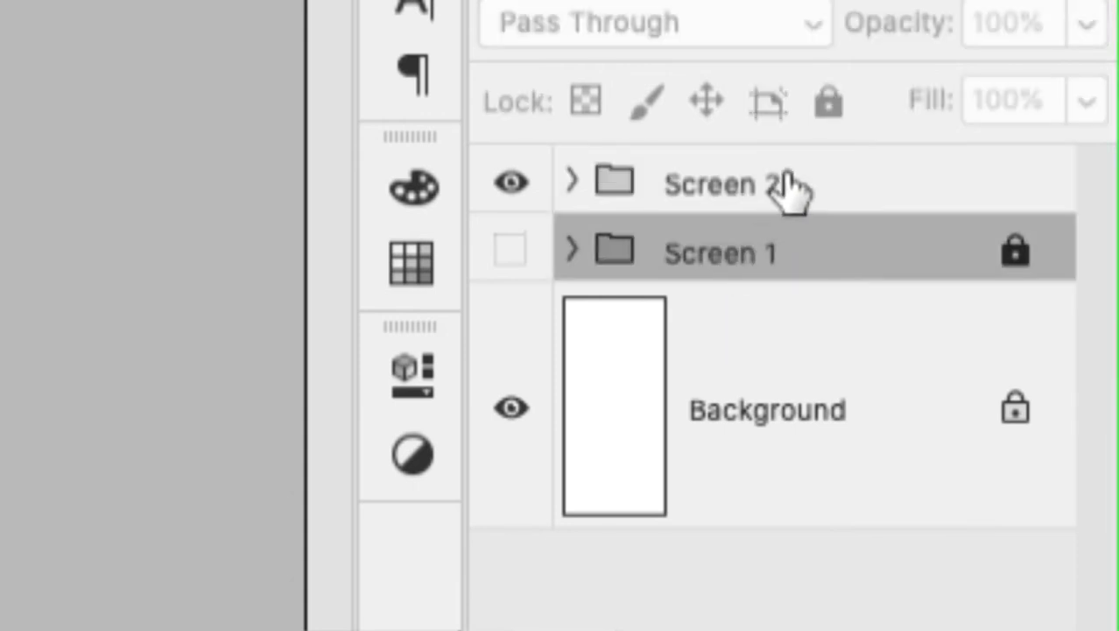
pyautogui.click(515, 258)
pyautogui.click(512, 259)
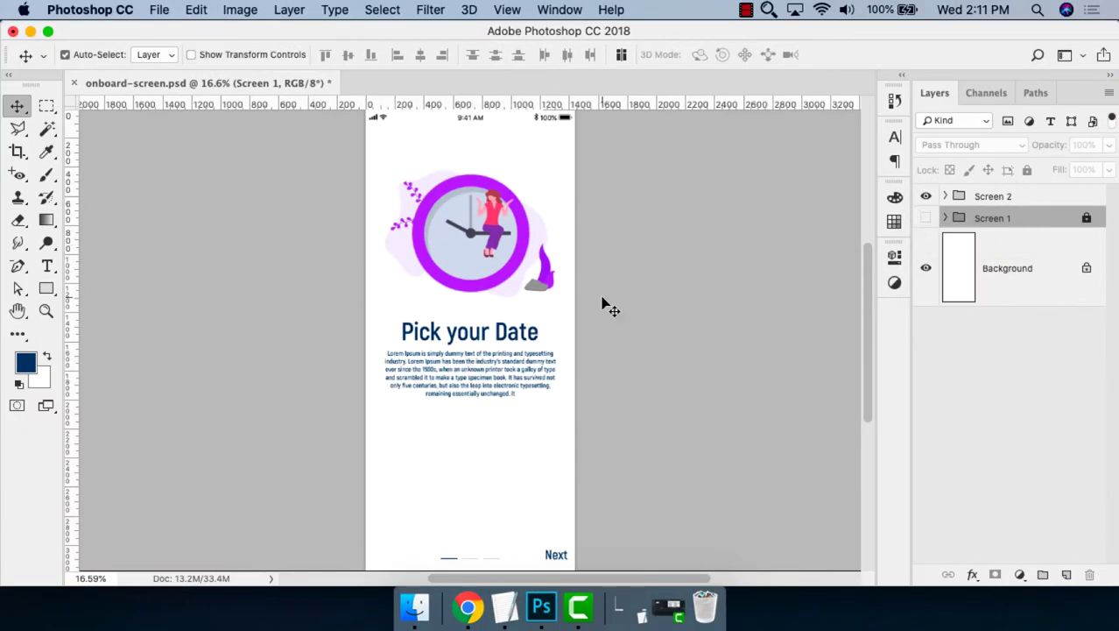
# Zoom in on the clock illustration and consult the onboarding screens reference in Chrome.
pyautogui.moveTo(271, 368); pyautogui.dragTo(670, 162)
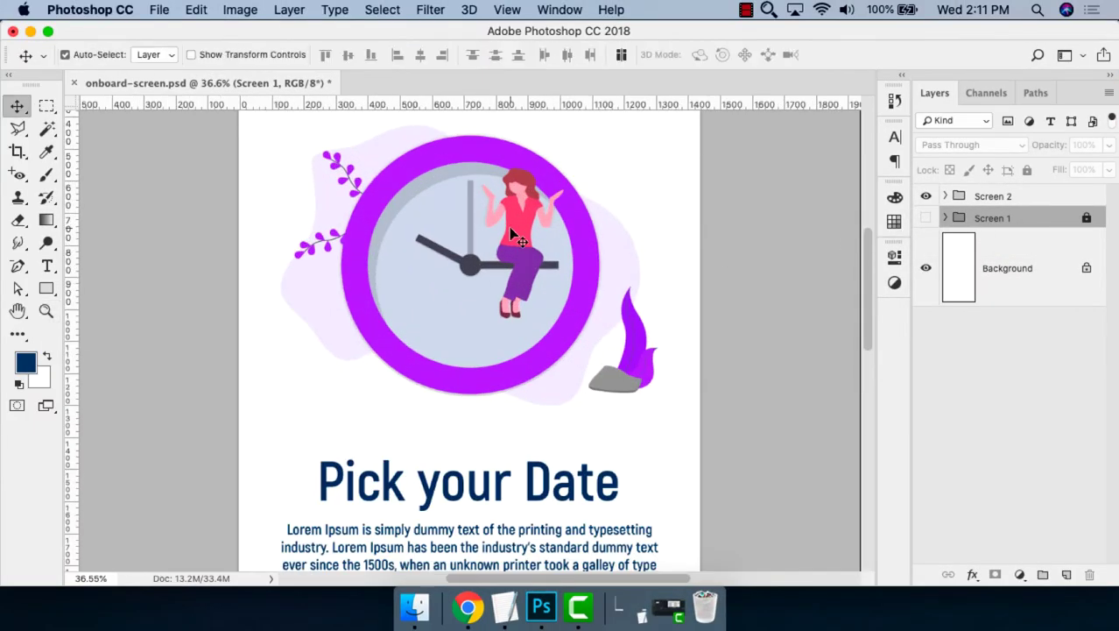
pyautogui.click(508, 227)
pyautogui.scroll(2, 511, 235)
pyautogui.hscroll(2, 519, 254)
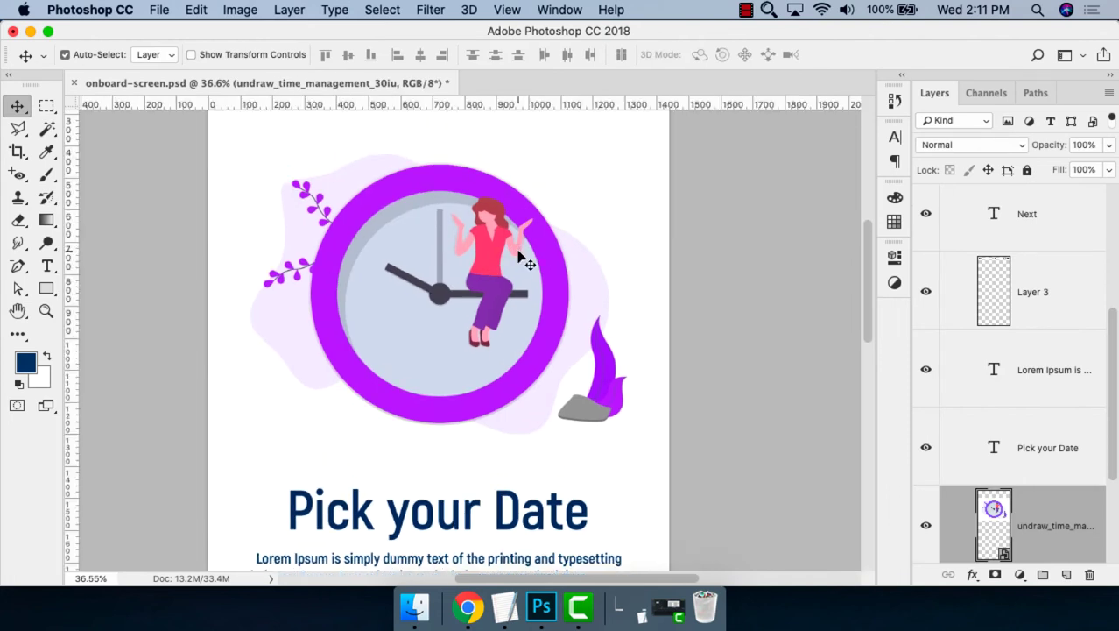
pyautogui.scroll(-3, 574, 412)
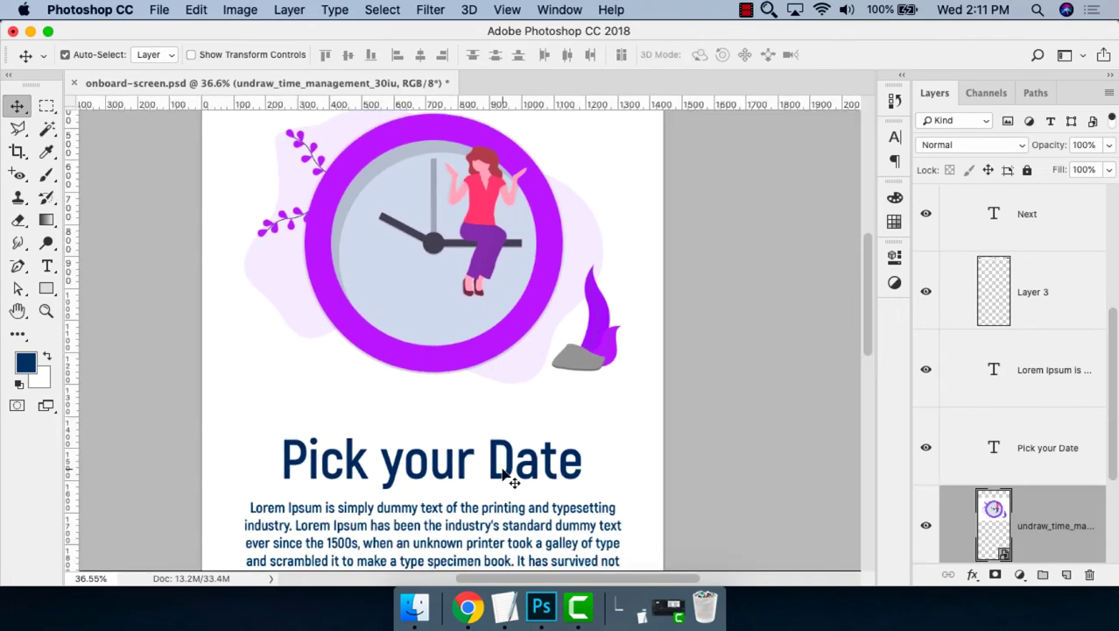
pyautogui.scroll(-3, 506, 464)
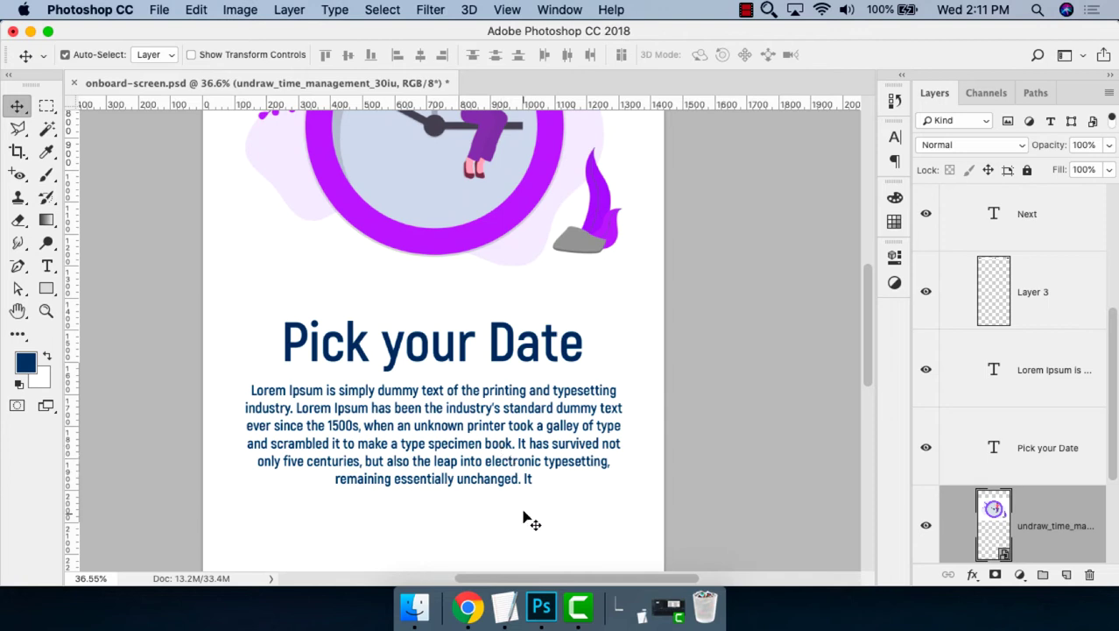
pyautogui.click(467, 606)
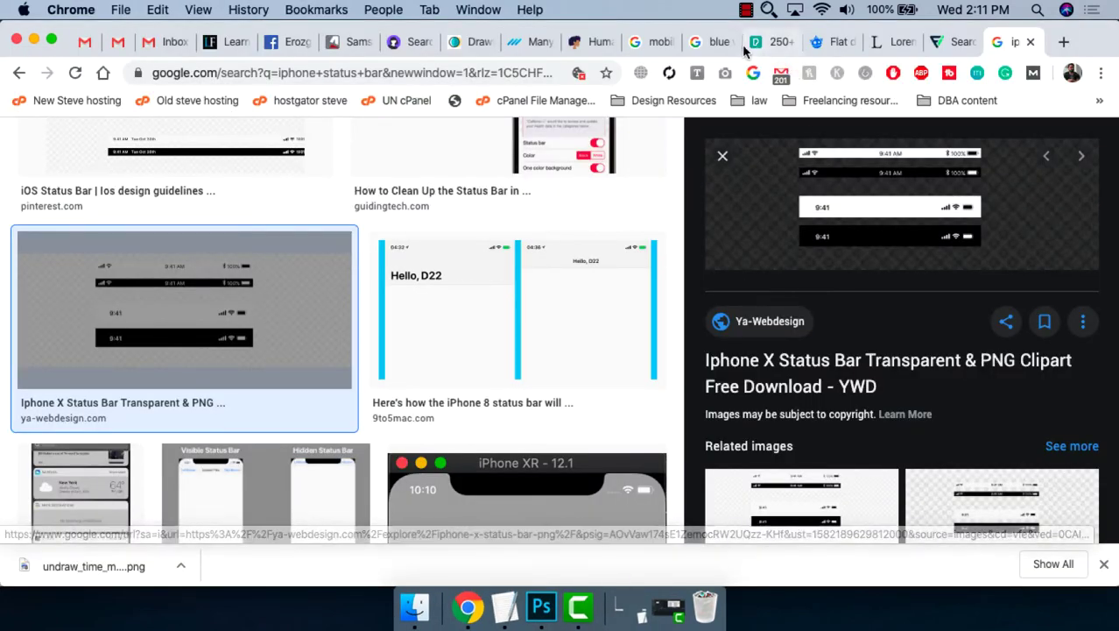
pyautogui.click(703, 50)
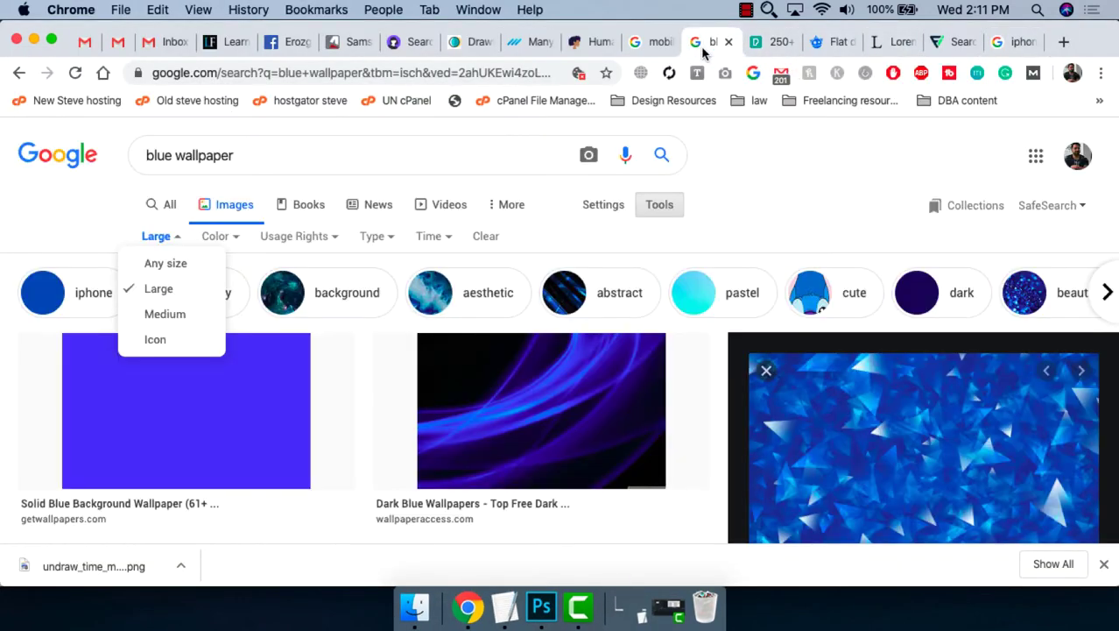
pyautogui.click(653, 44)
pyautogui.press('super+Tab')
# Change the heading to 'Pack your Bag', centre it horizontally, and return to the Chrome reference.
pyautogui.press('t')
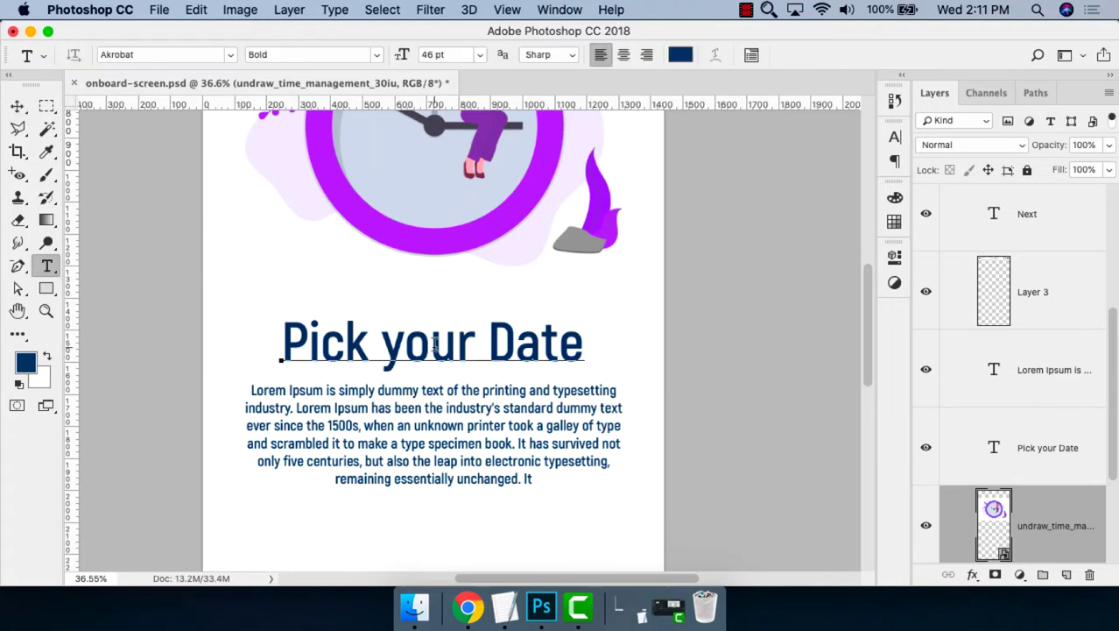
pyautogui.tripleClick(431, 350)
pyautogui.write('Pac')
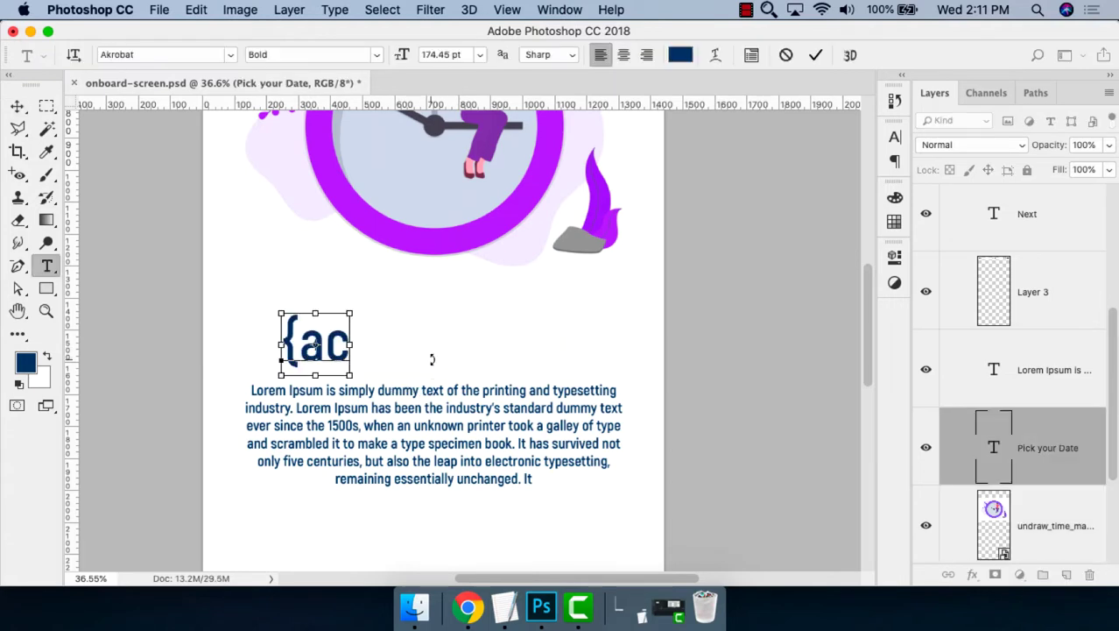
pyautogui.press('BackSpace')
pyautogui.press('BackSpace')
pyautogui.write('ack your B')
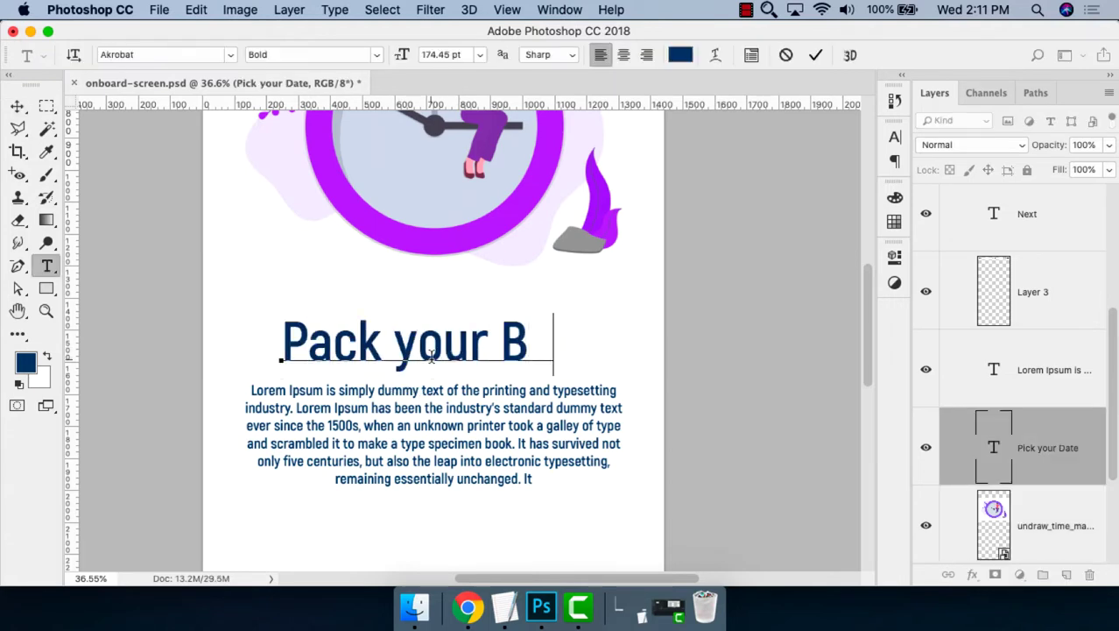
pyautogui.write('ag')
pyautogui.hotkey('ctrl', 'Return')
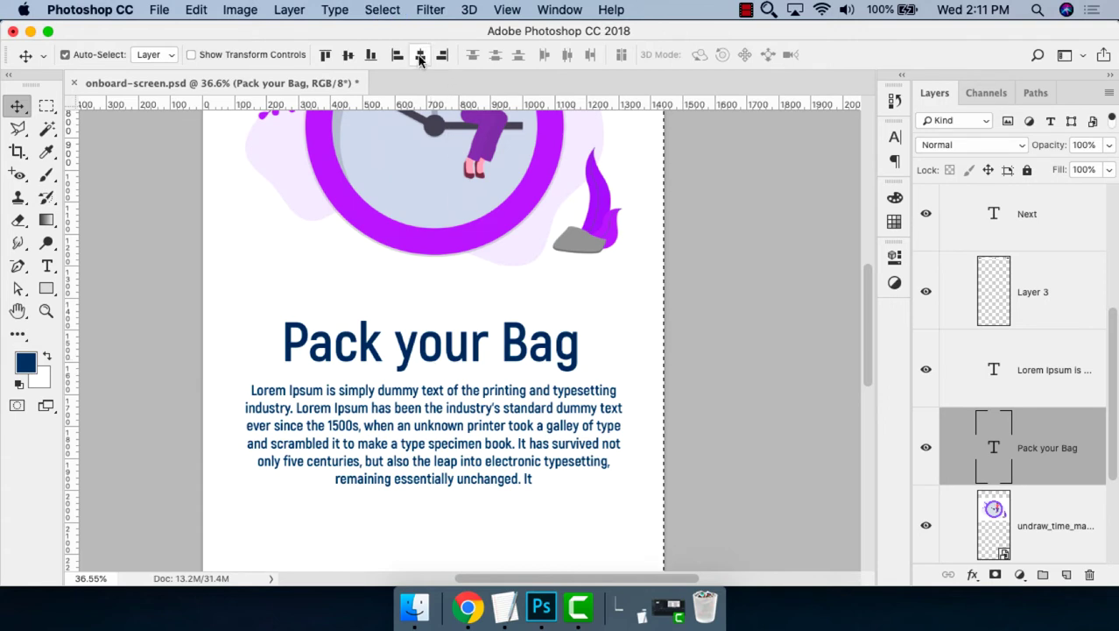
pyautogui.click(419, 56)
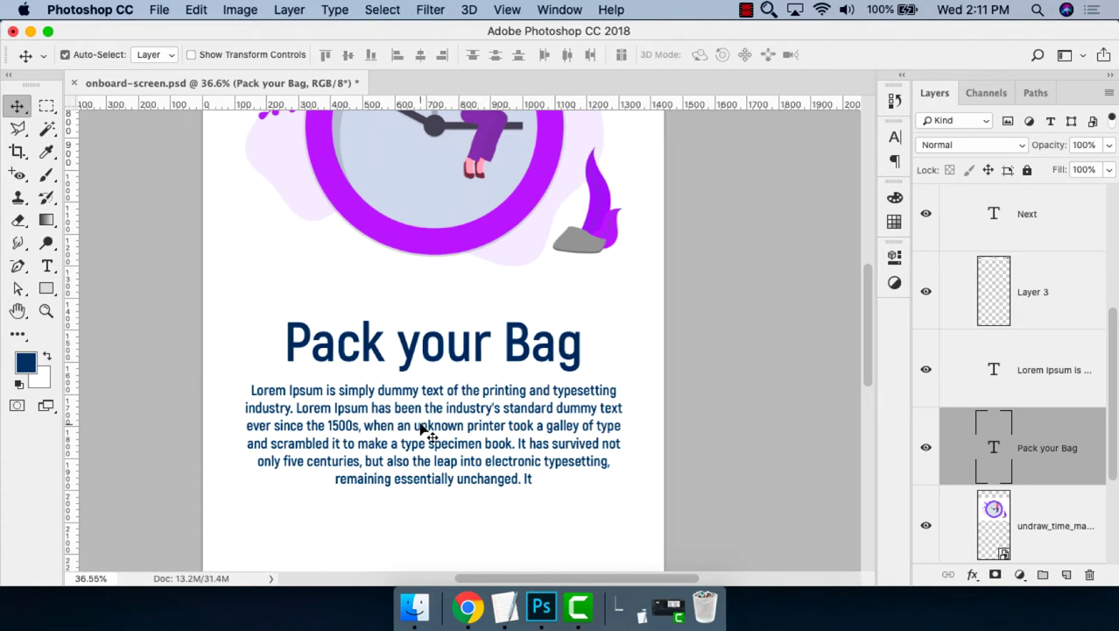
pyautogui.scroll(5, 490, 438)
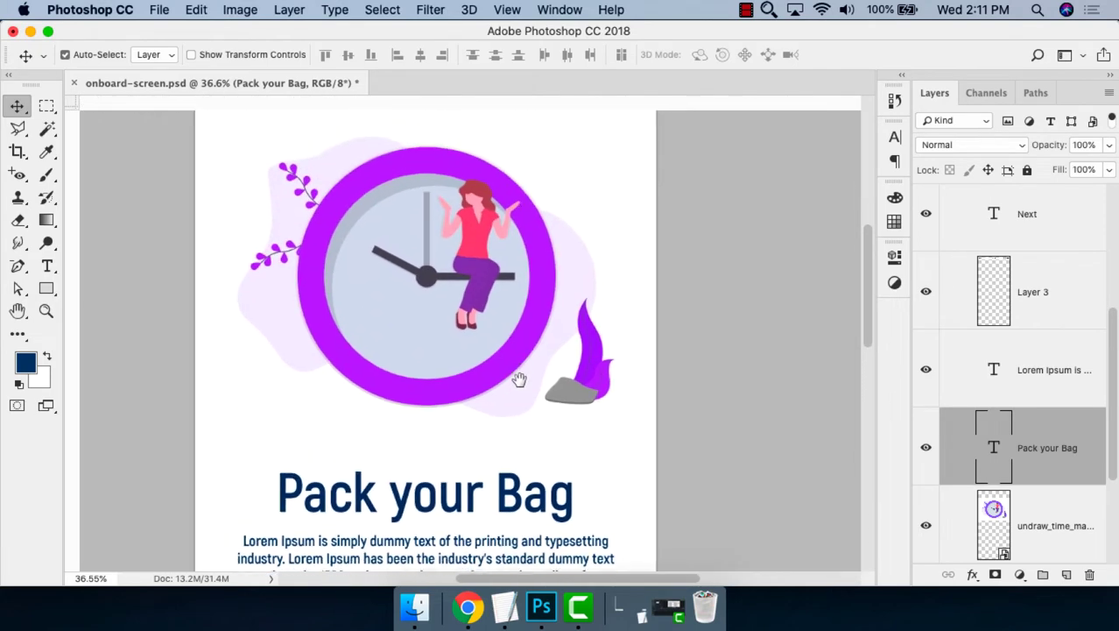
pyautogui.press('super+Tab')
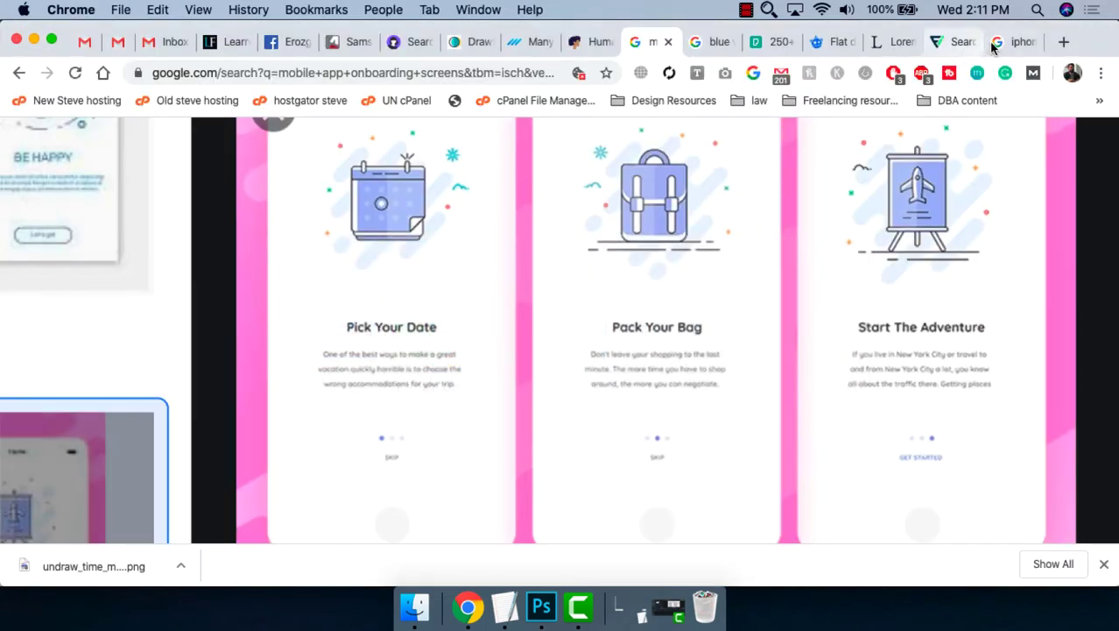
# Search unDraw for 'bag' and open the Travelers illustration.
pyautogui.click(518, 42)
pyautogui.click(465, 42)
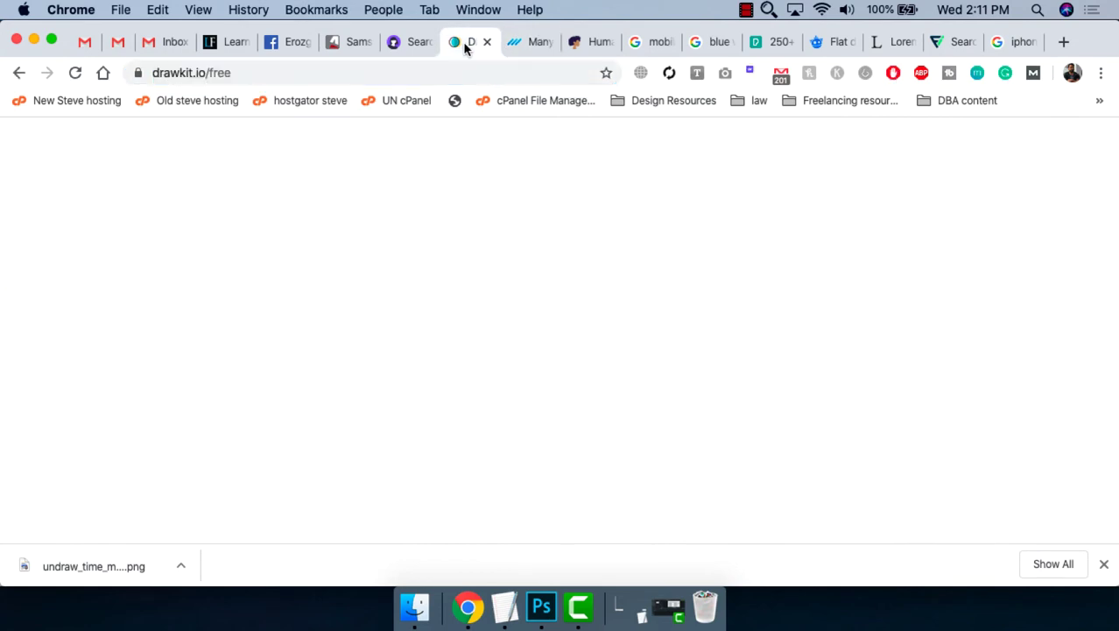
pyautogui.click(401, 42)
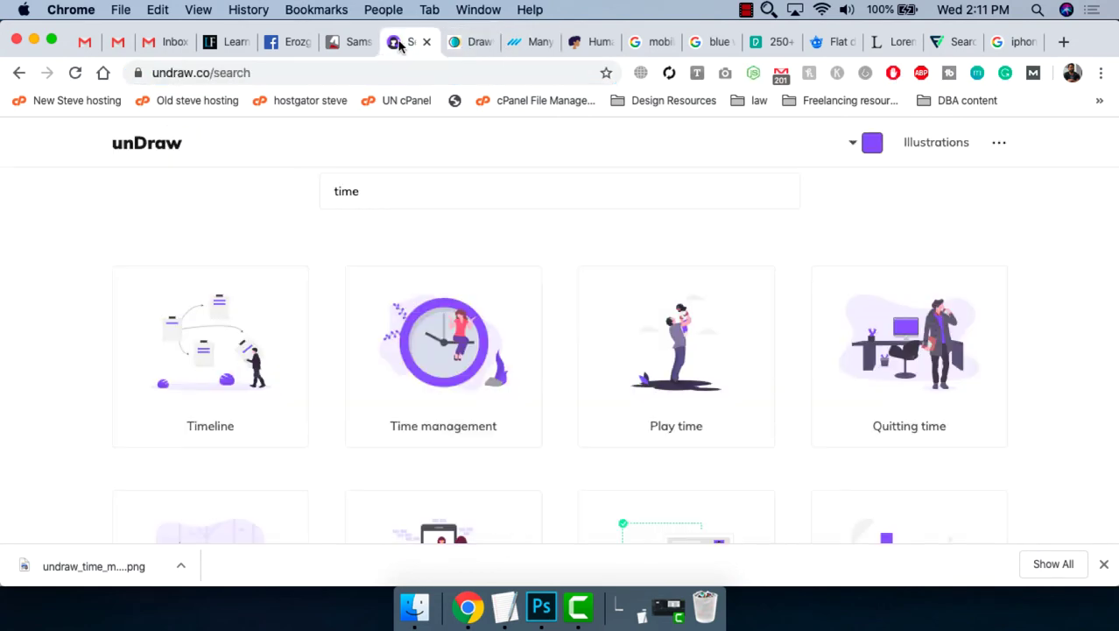
pyautogui.doubleClick(429, 203)
pyautogui.write('bag')
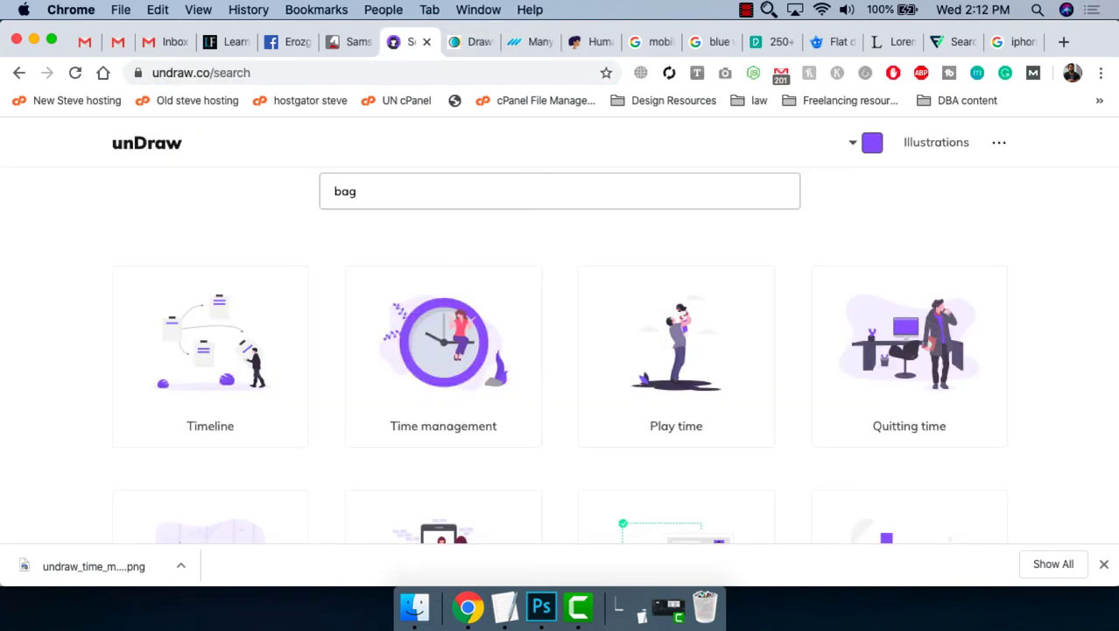
pyautogui.write('pack')
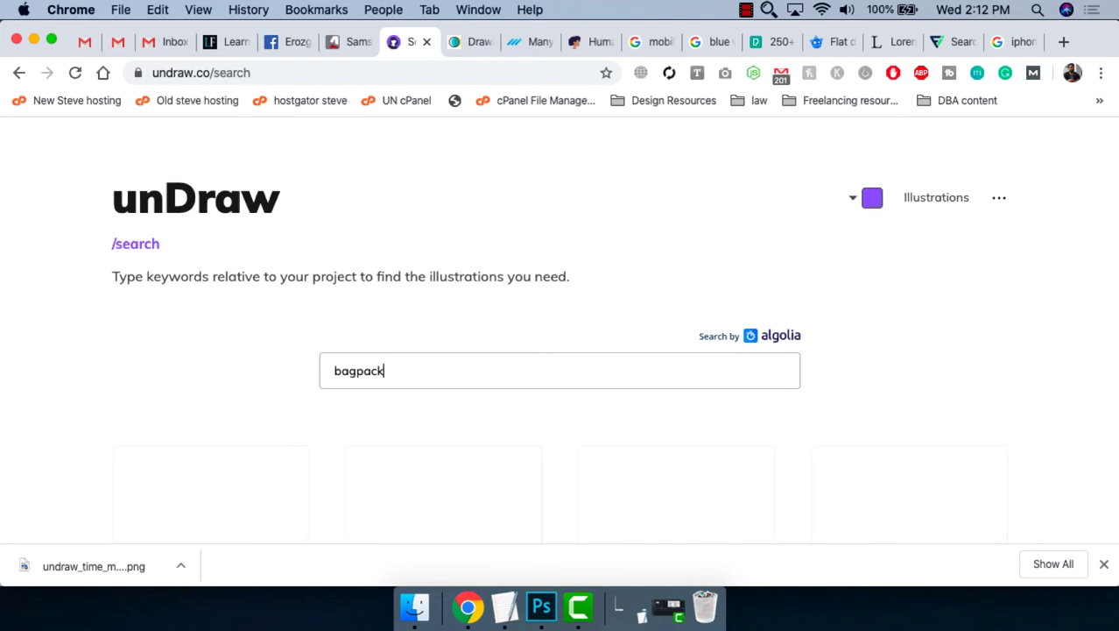
pyautogui.scroll(-2, 1101, 275)
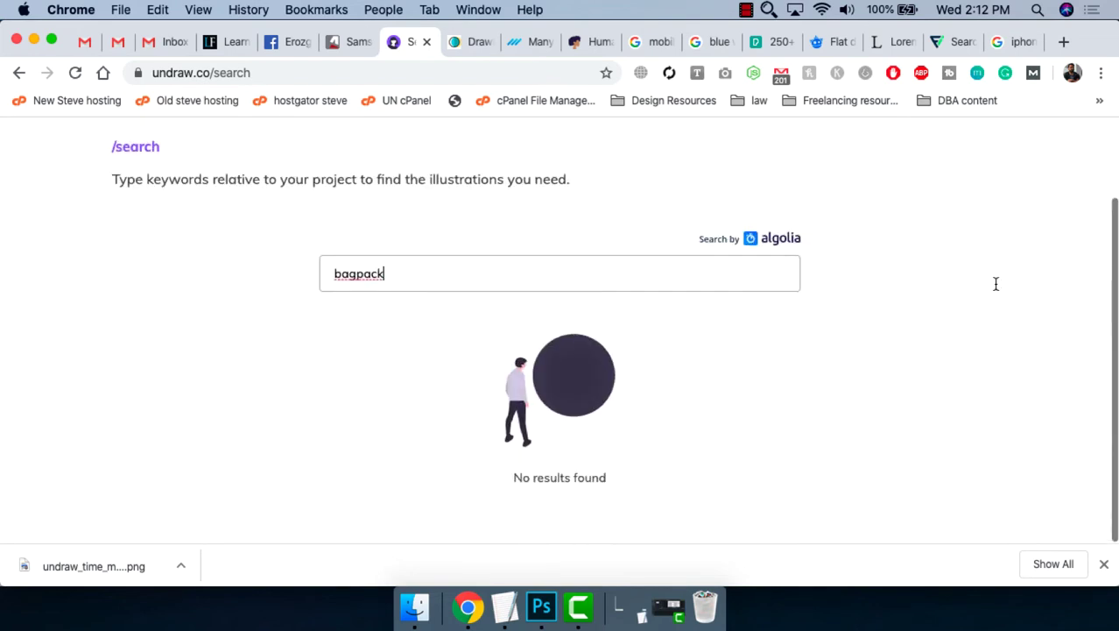
pyautogui.tripleClick(550, 288)
pyautogui.write('bag')
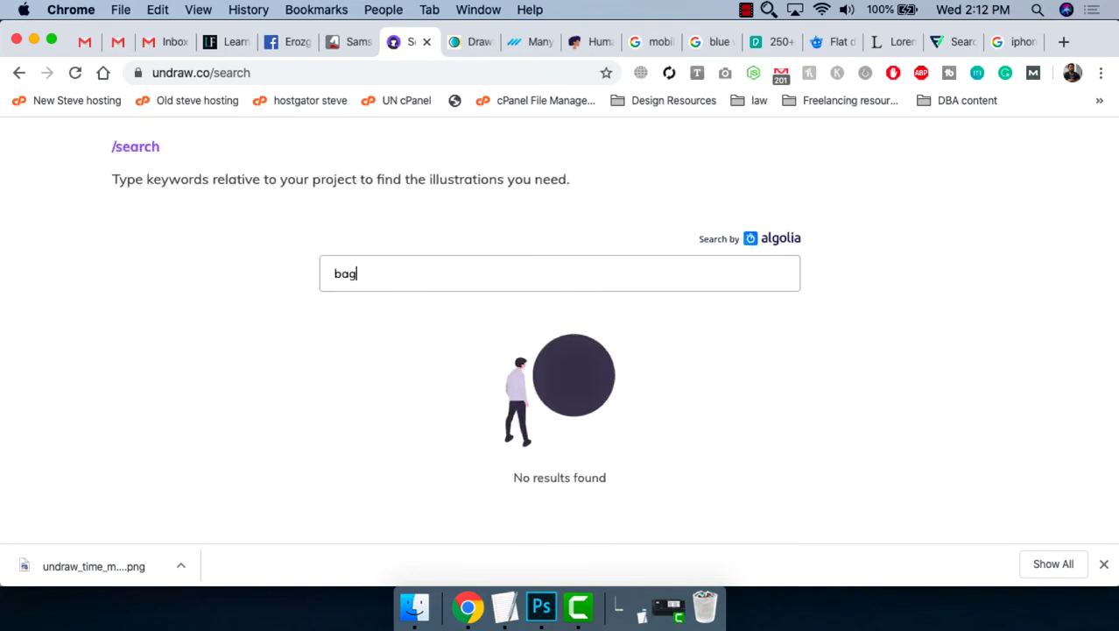
pyautogui.scroll(-2, 1073, 320)
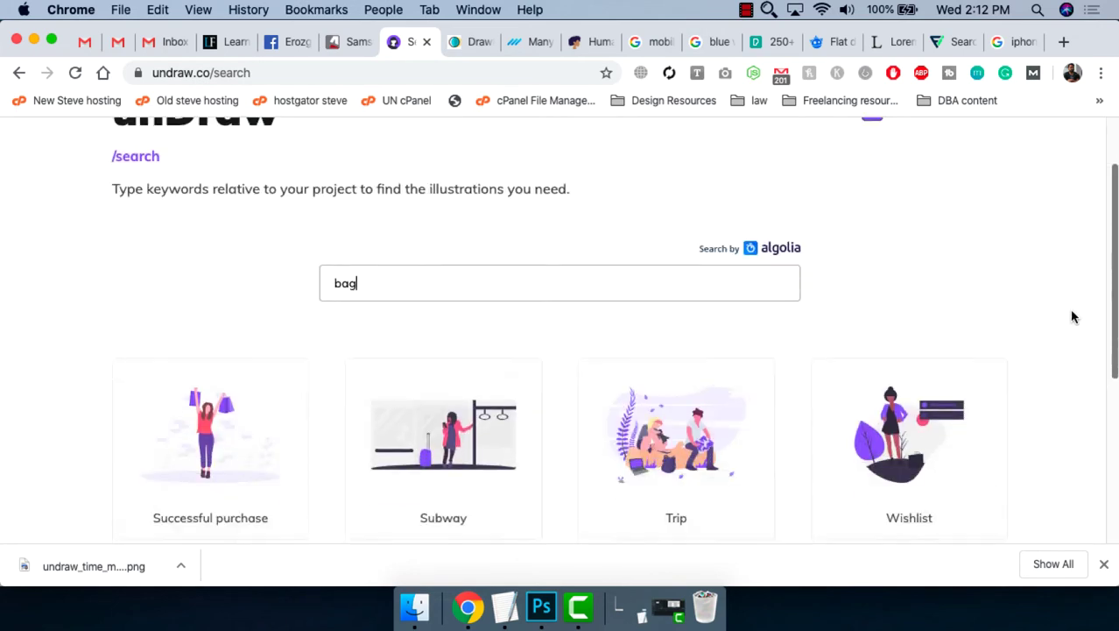
pyautogui.scroll(-2, 1086, 311)
pyautogui.scroll(-1, 1091, 307)
pyautogui.scroll(-1, 1091, 308)
pyautogui.scroll(-1, 1091, 308)
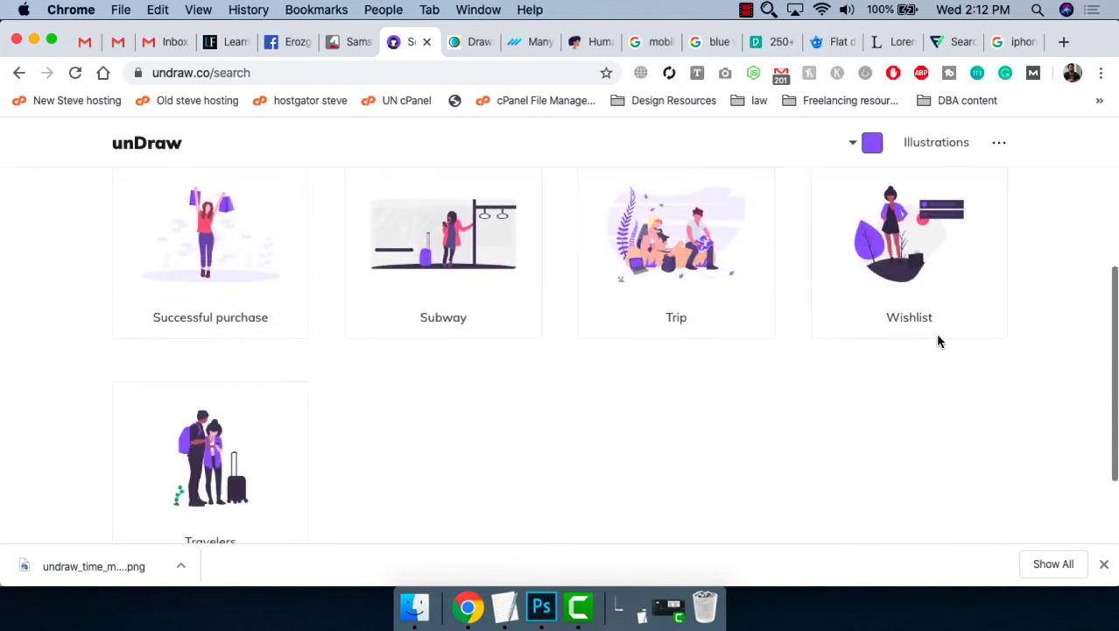
pyautogui.click(186, 473)
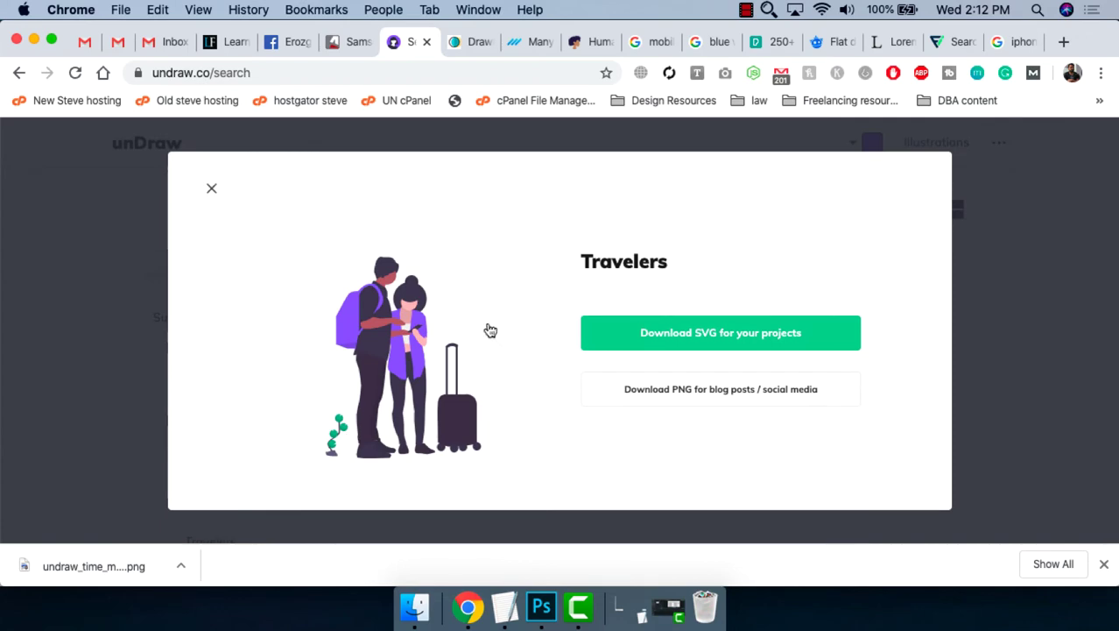
# Save Travelers as undraw_travelers_qlt1.png and drag the file into the Photoshop document.
pyautogui.click(709, 380)
pyautogui.press('Return')
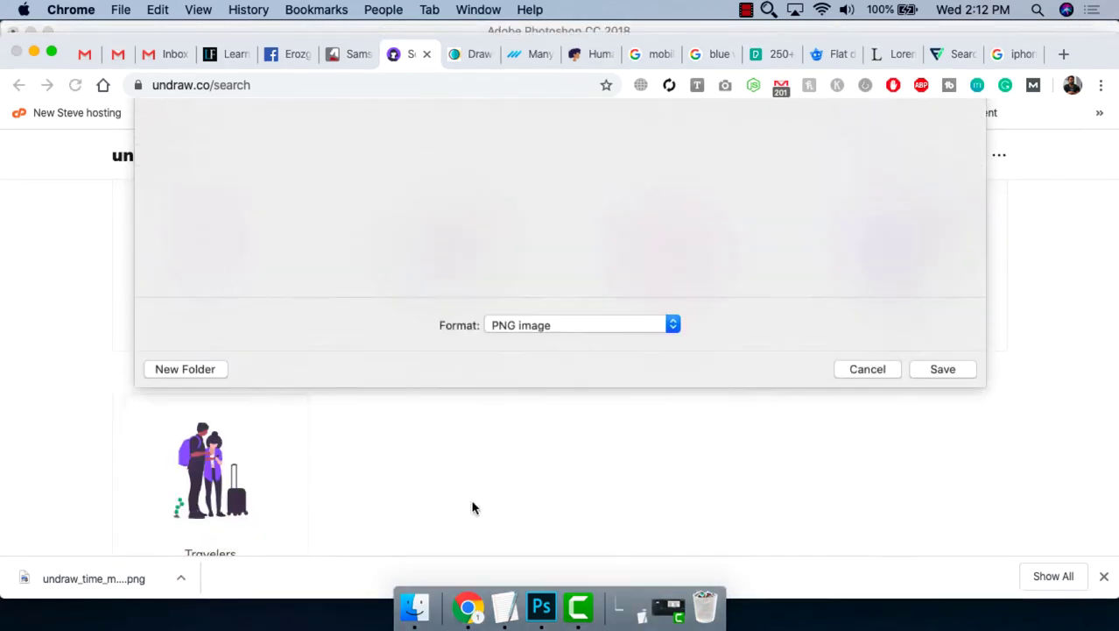
pyautogui.click(181, 593)
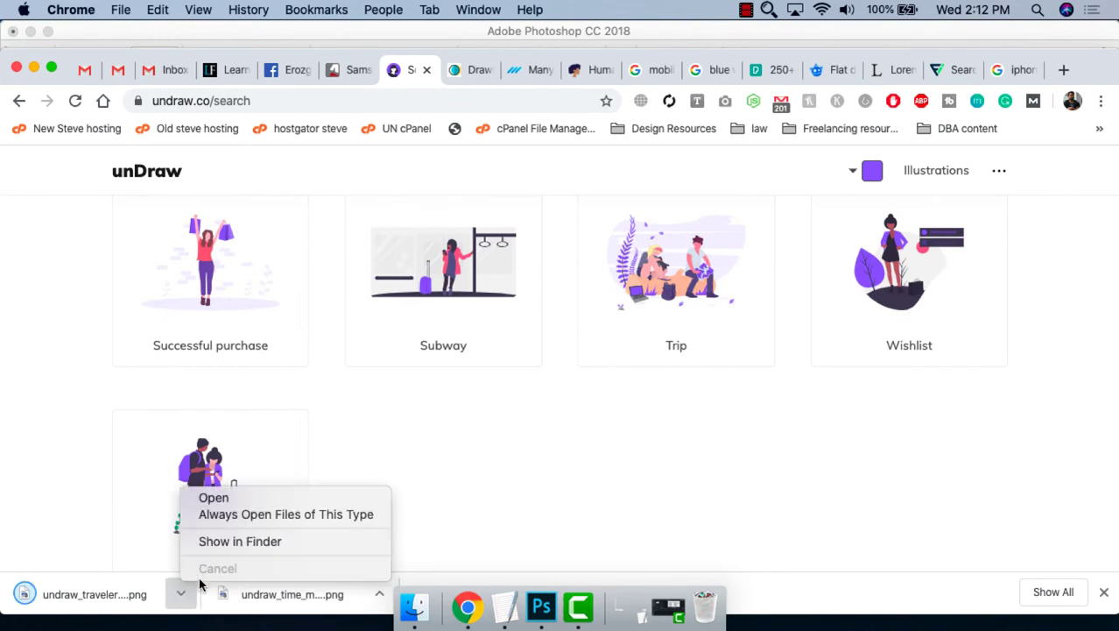
pyautogui.click(237, 541)
pyautogui.press('super+Tab')
pyautogui.moveTo(578, 188)
pyautogui.mouseDown()
pyautogui.moveTo(568, 315)
pyautogui.moveTo(470, 261)
pyautogui.mouseUp()
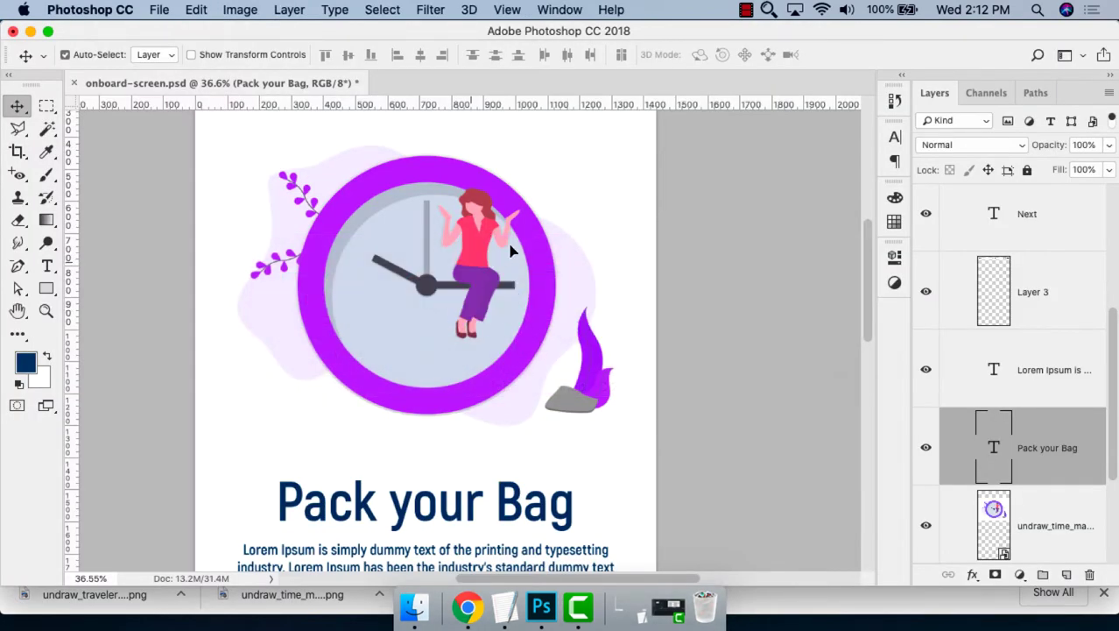
# Enlarge the placed traveler image and move it up over the old clock artwork.
pyautogui.press('super+minus')
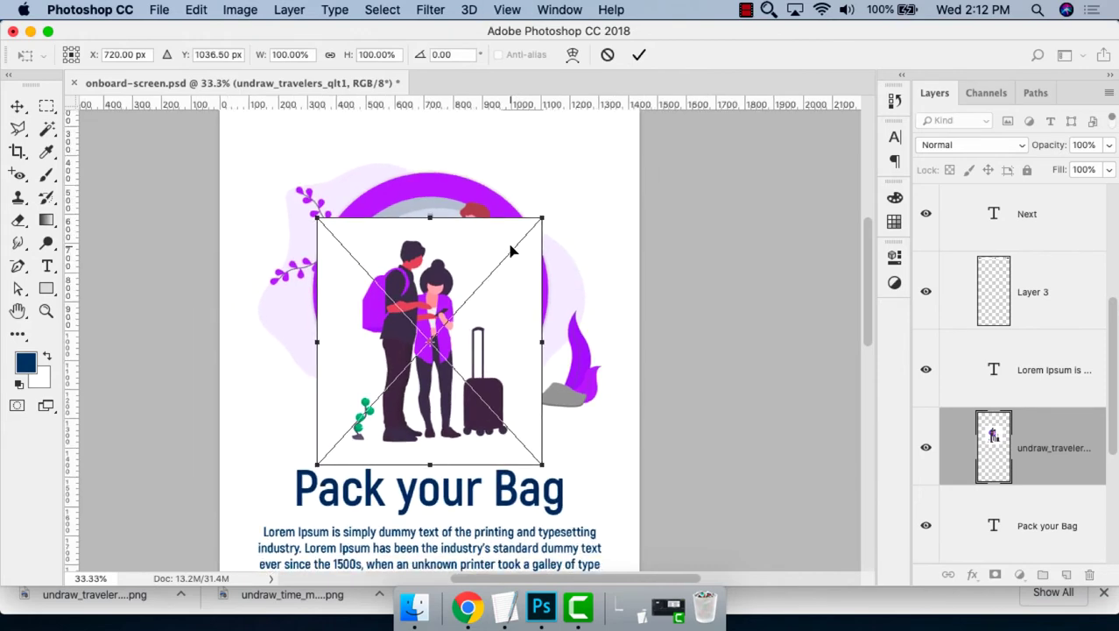
pyautogui.moveTo(538, 226); pyautogui.dragTo(565, 194)
pyautogui.moveTo(517, 250); pyautogui.dragTo(505, 212)
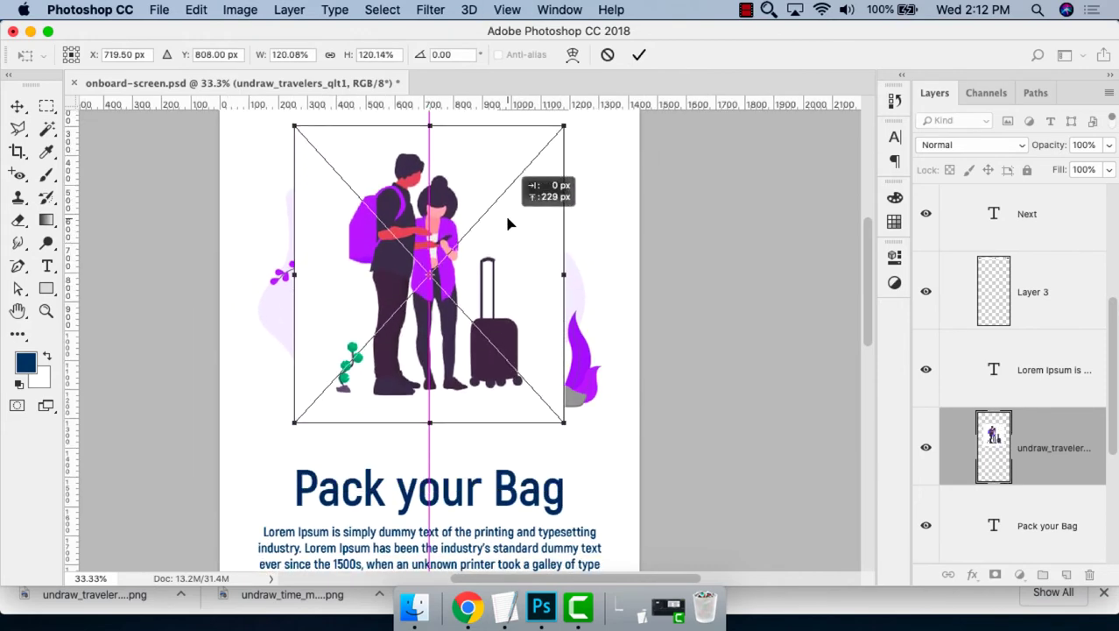
pyautogui.press('Return')
# Scale the traveler illustration up further to about 158% and zoom out to the whole screen.
pyautogui.press('super+minus')
pyautogui.press('super+t')
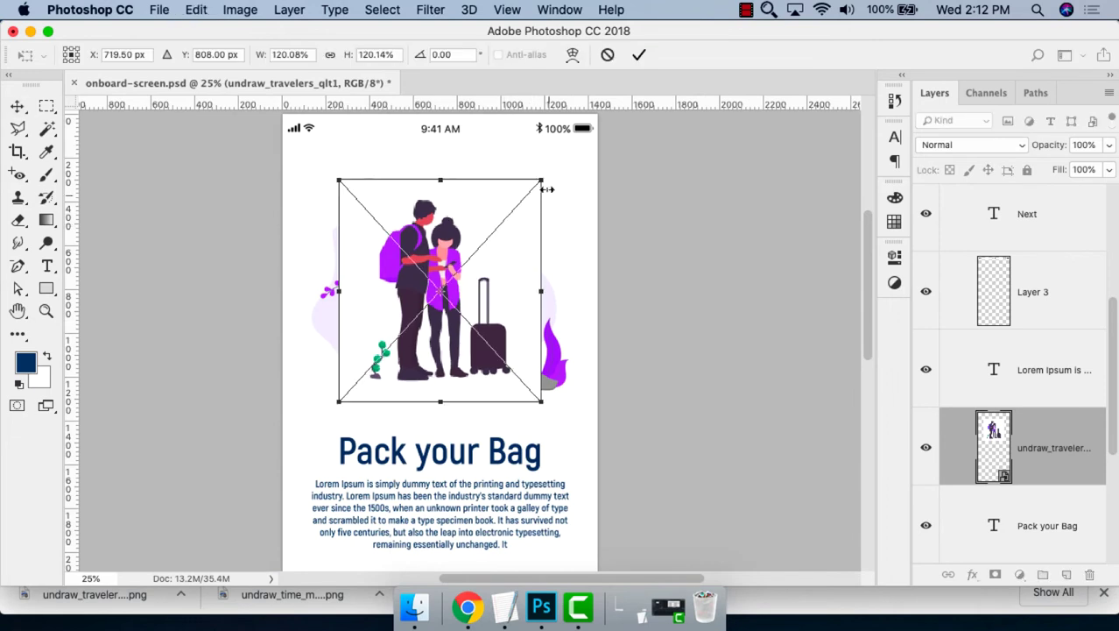
pyautogui.moveTo(561, 167); pyautogui.dragTo(573, 145)
pyautogui.press('Return')
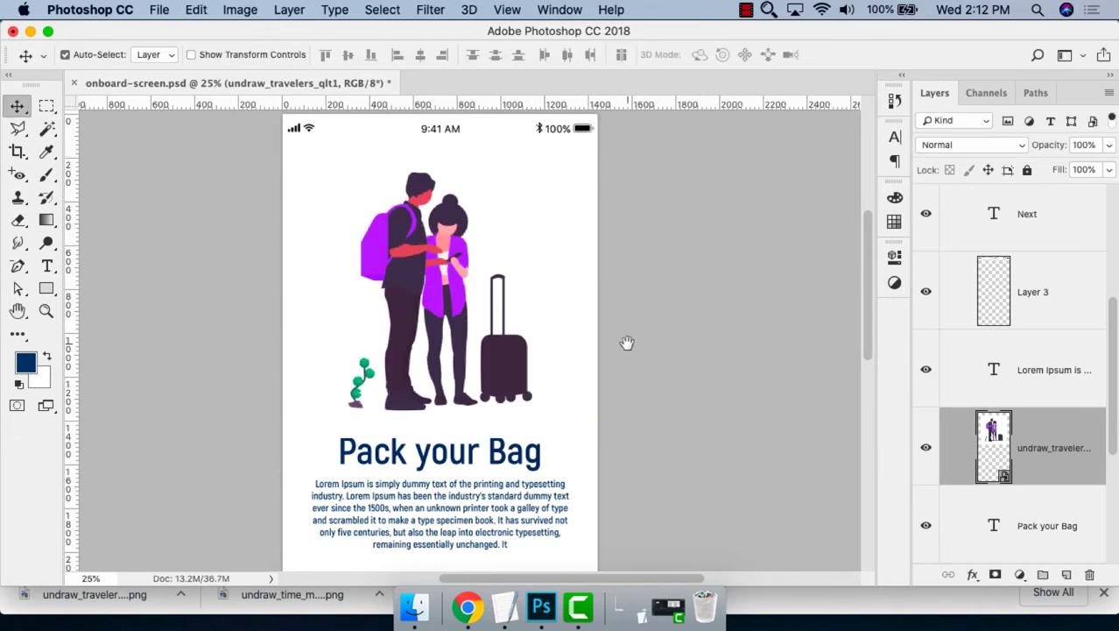
pyautogui.moveTo(625, 343)
pyautogui.mouseDown()
pyautogui.moveTo(620, 269)
pyautogui.moveTo(614, 288)
pyautogui.mouseUp()
pyautogui.press('super+minus')
pyautogui.press('super+r')
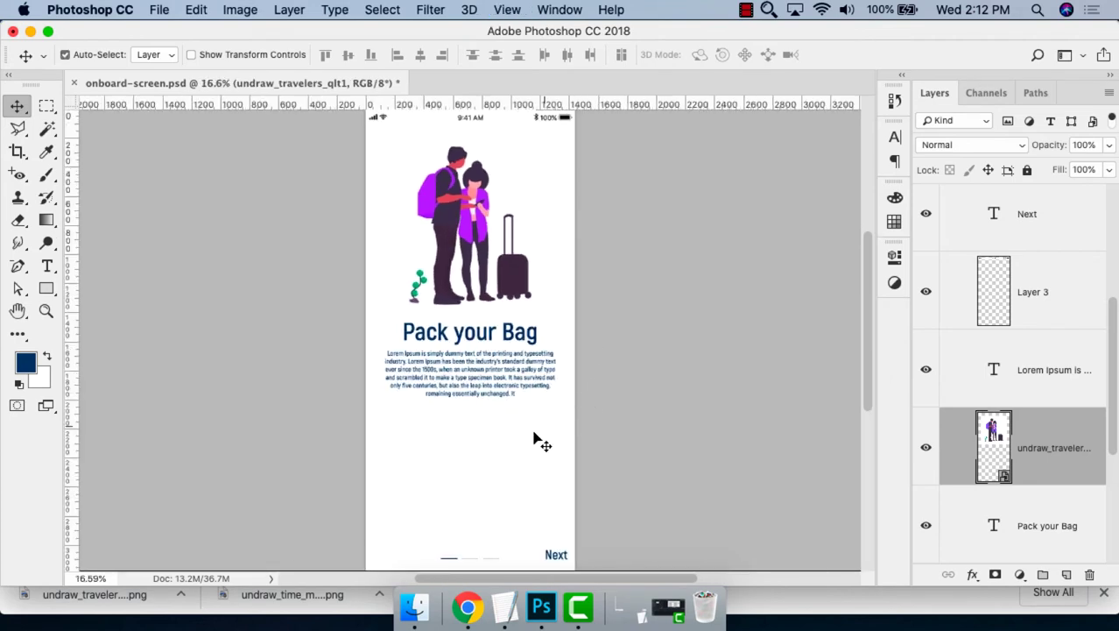
# Zoom in on the pagination bars and give the middle bar the first bar's dark blue.
pyautogui.press('z')
pyautogui.moveTo(366, 520); pyautogui.dragTo(574, 561)
pyautogui.moveTo(283, 318); pyautogui.dragTo(682, 491)
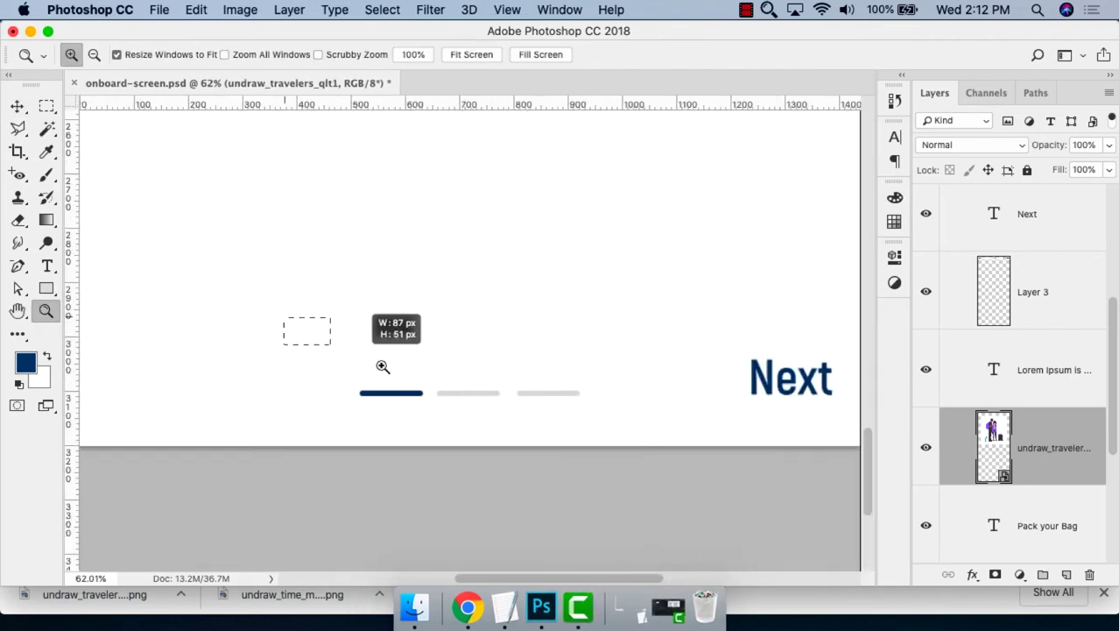
pyautogui.moveTo(355, 333); pyautogui.dragTo(675, 462)
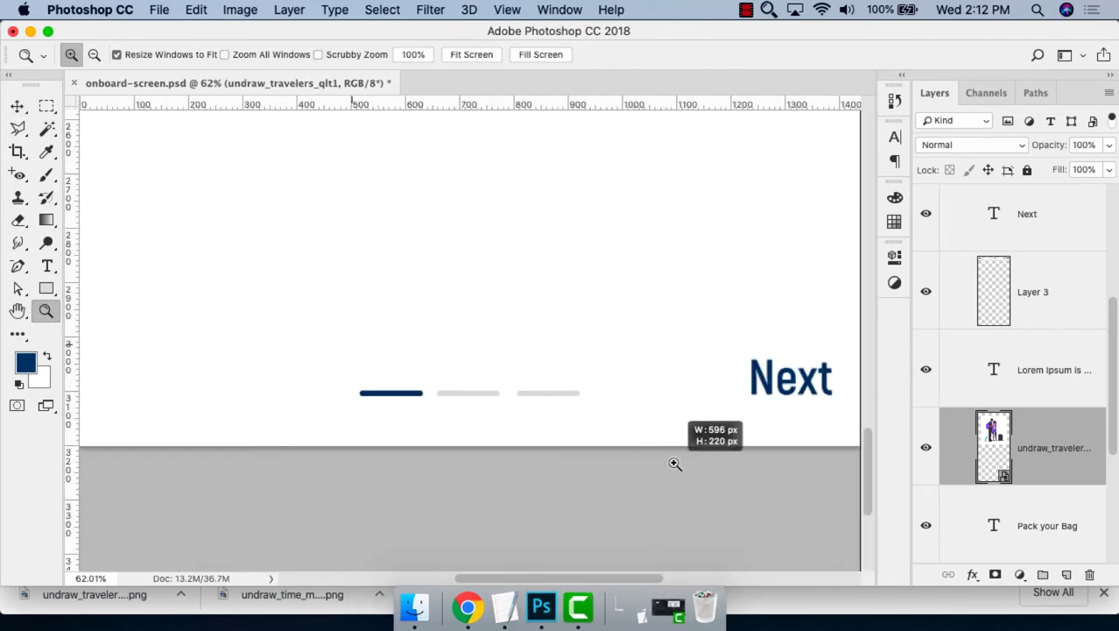
pyautogui.press('v')
pyautogui.click(403, 336)
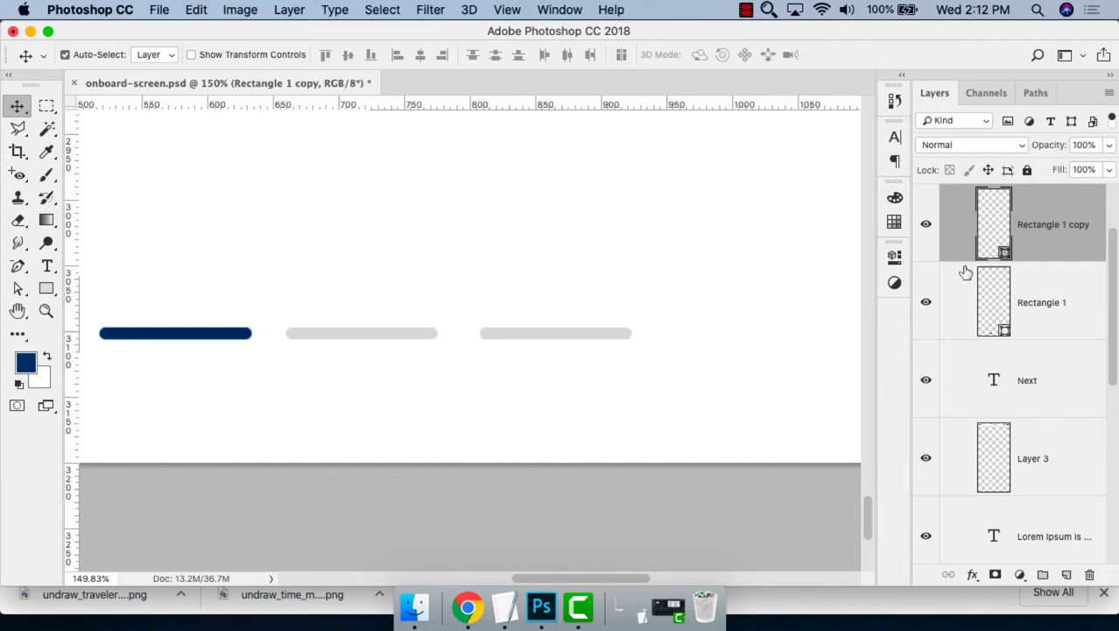
pyautogui.doubleClick(1001, 254)
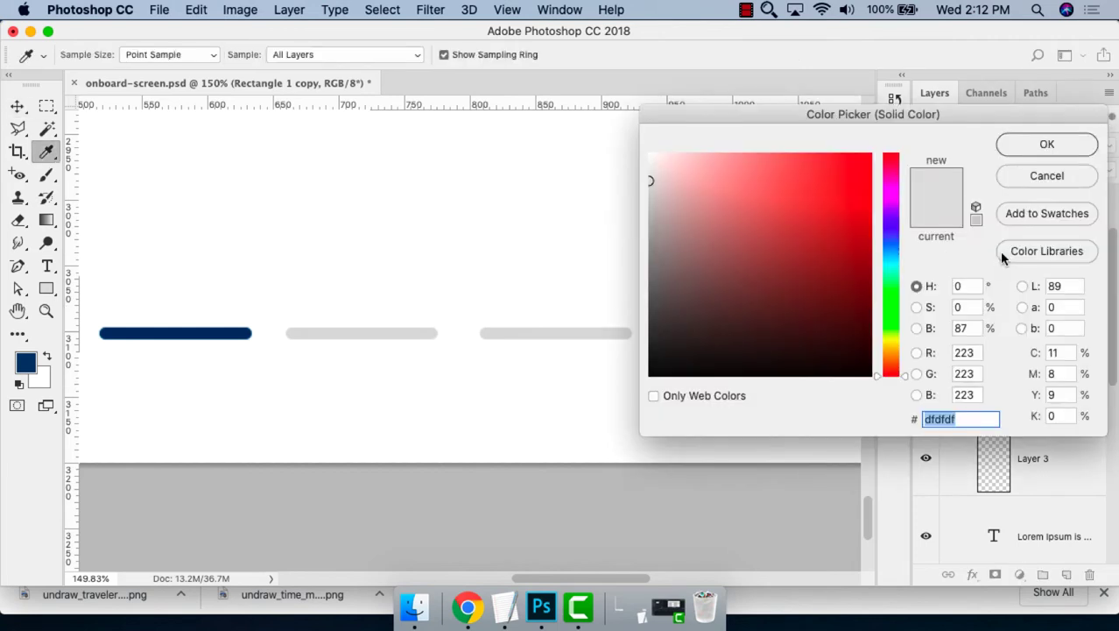
pyautogui.click(223, 326)
pyautogui.click(1016, 147)
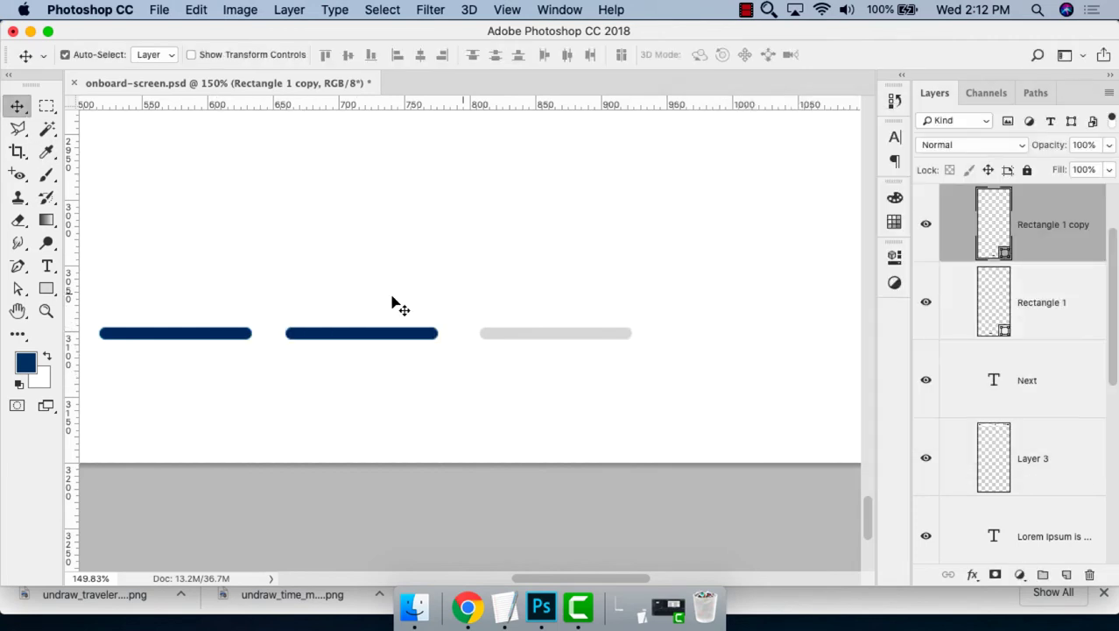
# Recolour the first pagination bar with the inactive bars' light grey.
pyautogui.click(205, 333)
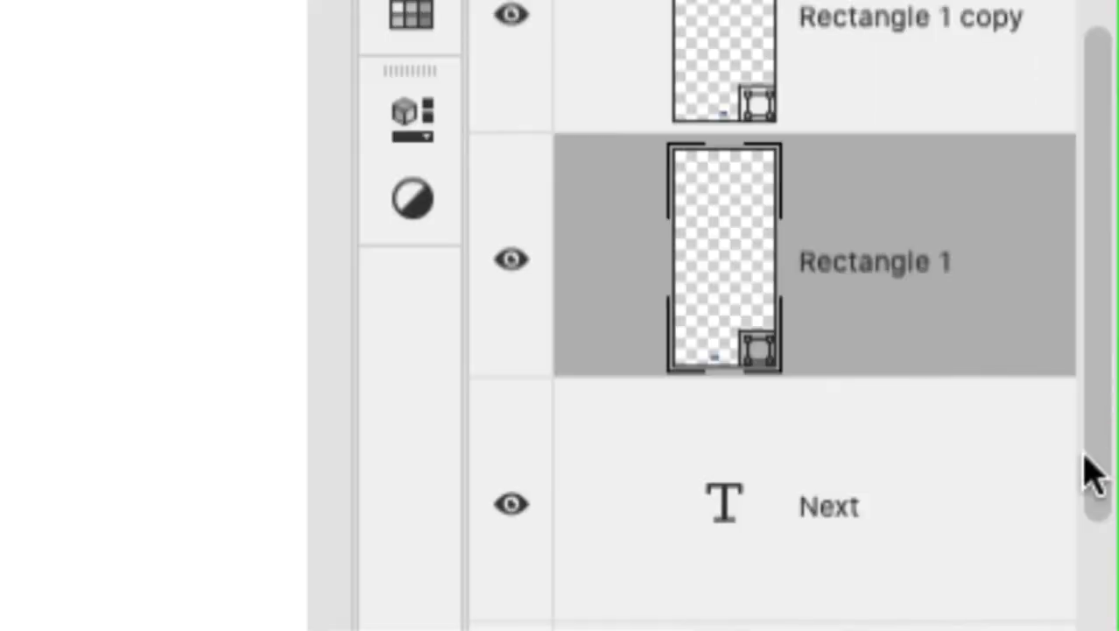
pyautogui.doubleClick(758, 366)
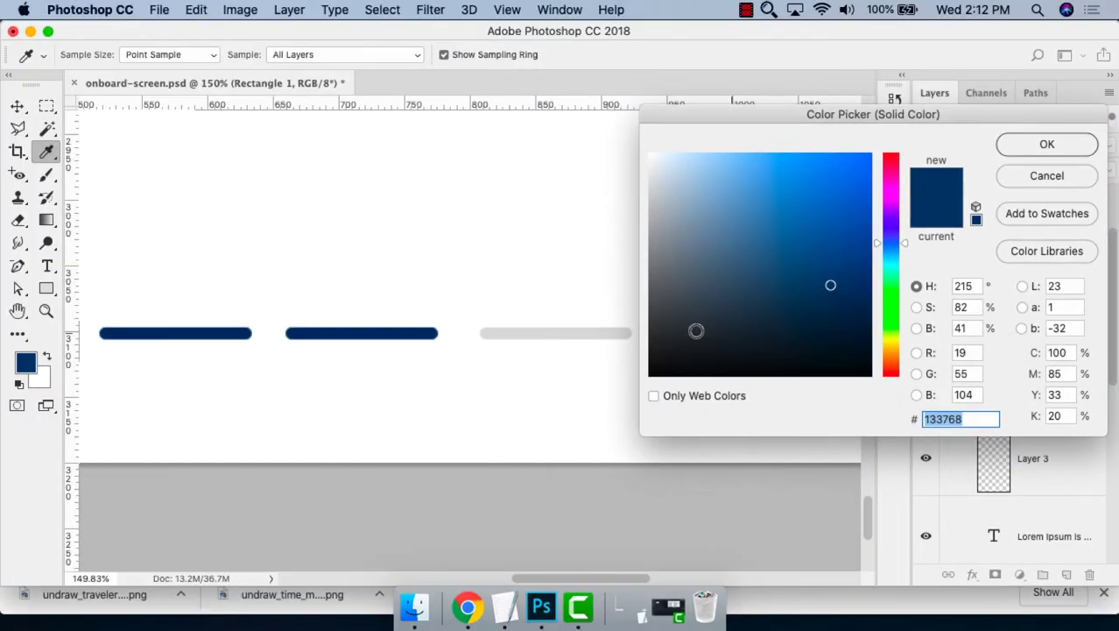
pyautogui.click(577, 326)
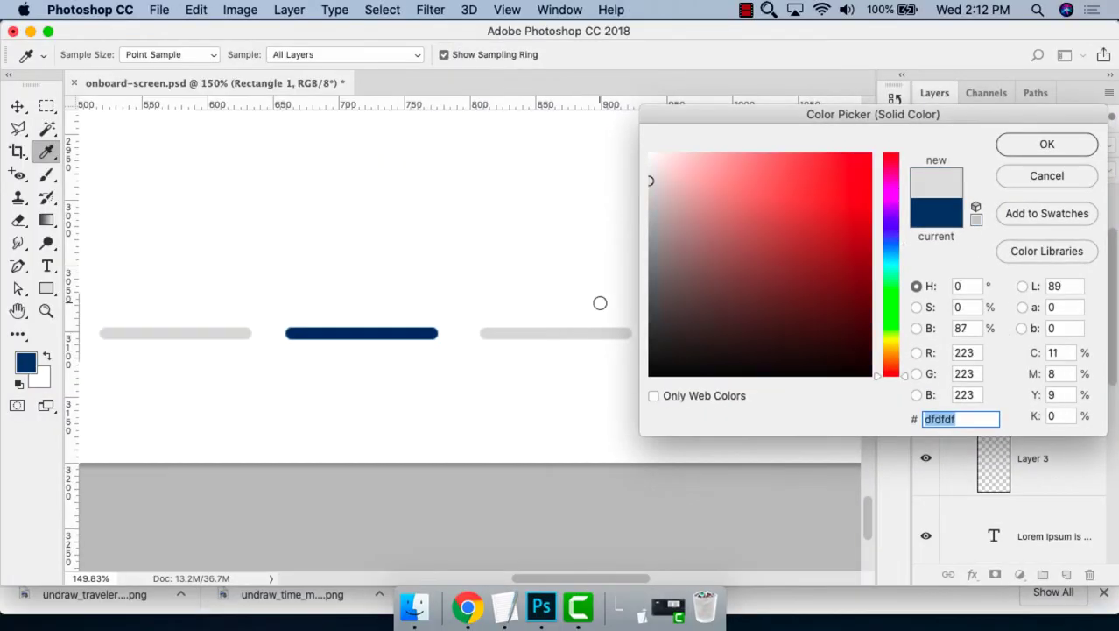
pyautogui.click(1046, 144)
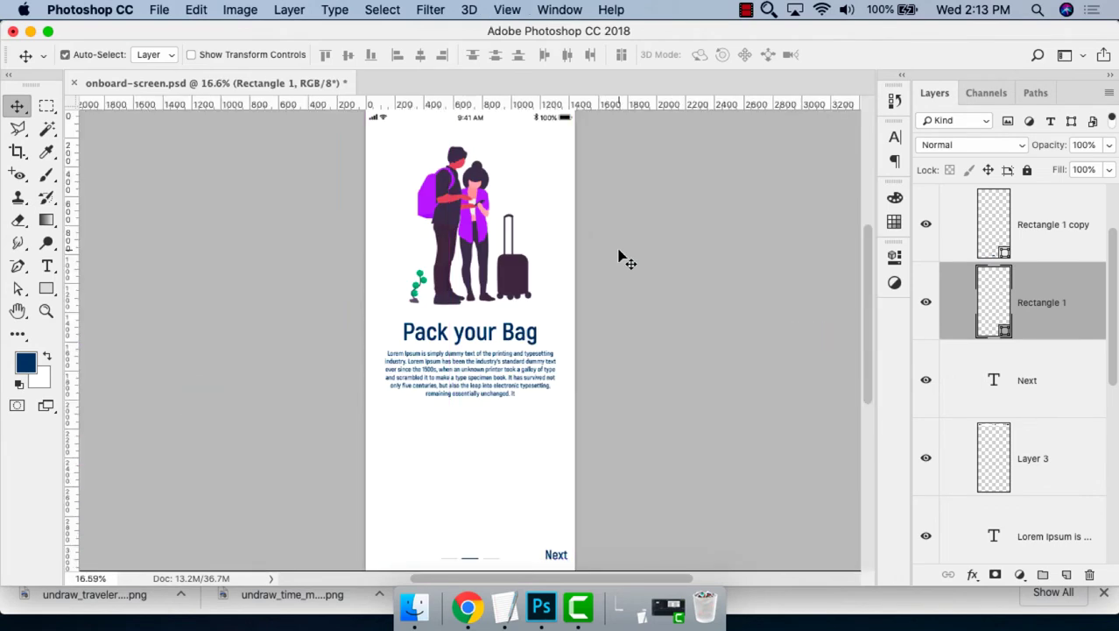
# Place a copy of the Next label at the bottom left of the screen.
pyautogui.press('z')
pyautogui.moveTo(605, 462); pyautogui.dragTo(224, 562)
pyautogui.press('v')
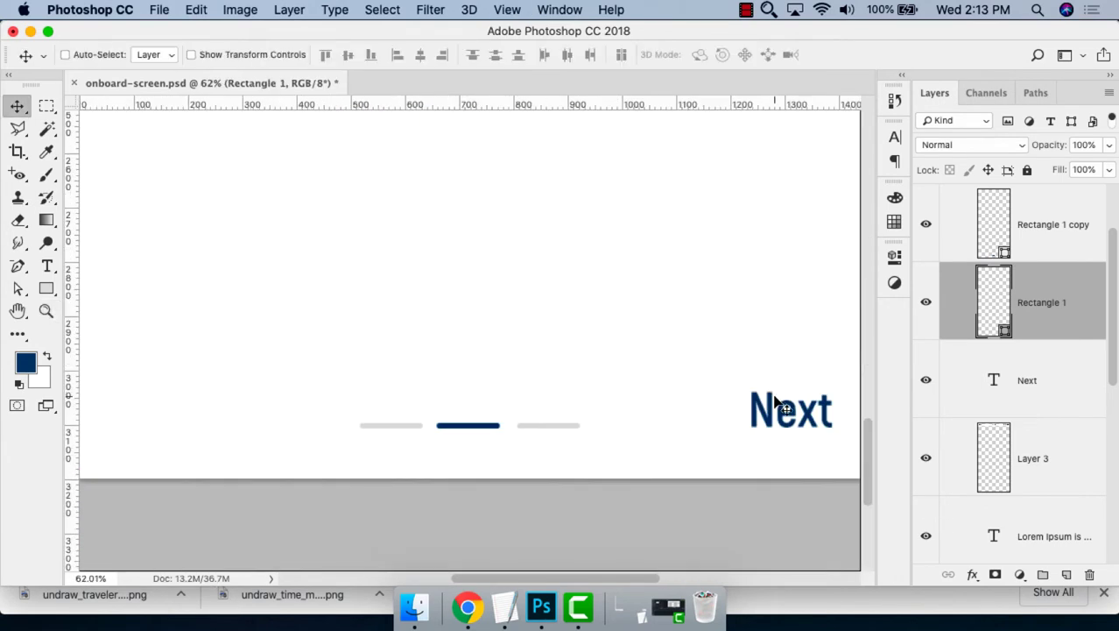
pyautogui.press('super+minus')
pyautogui.moveTo(744, 400); pyautogui.dragTo(245, 405)
# Change the copied label's text to 'Skip', deleting the extra trailing p.
pyautogui.press('t')
pyautogui.doubleClick(234, 398)
pyautogui.write('Ski')
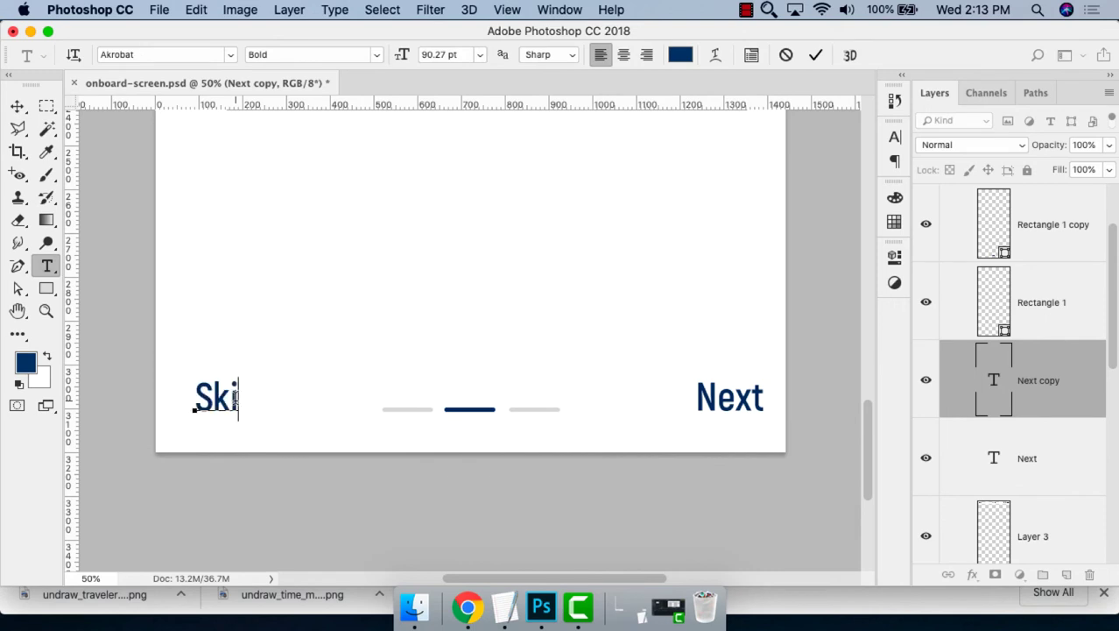
pyautogui.write('pp')
pyautogui.press('super+Return')
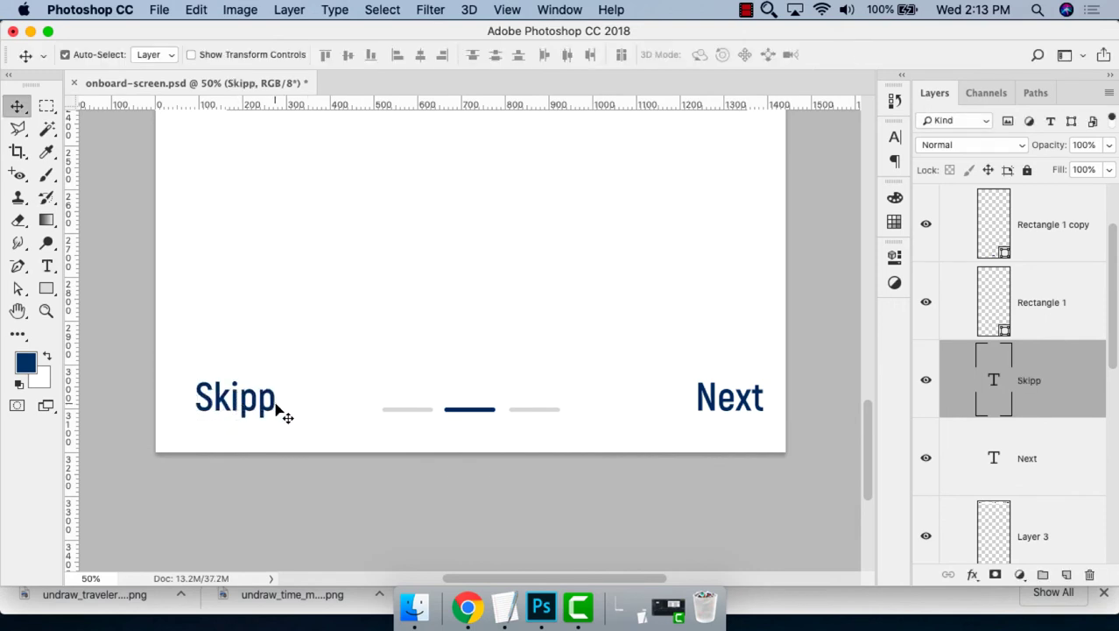
pyautogui.moveTo(277, 399); pyautogui.dragTo(256, 398)
pyautogui.press('BackSpace')
pyautogui.press('super+Return')
pyautogui.press('v')
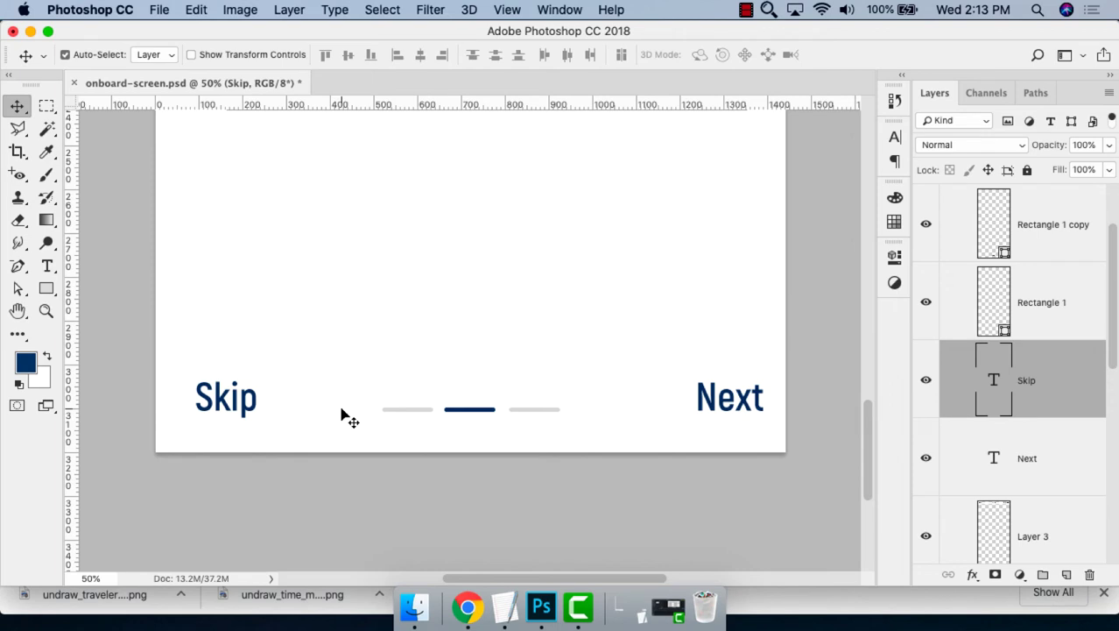
# Sample the inactive bar's light grey and apply it to the Skip label.
pyautogui.click(374, 371)
pyautogui.press('z')
pyautogui.moveTo(345, 359); pyautogui.dragTo(529, 420)
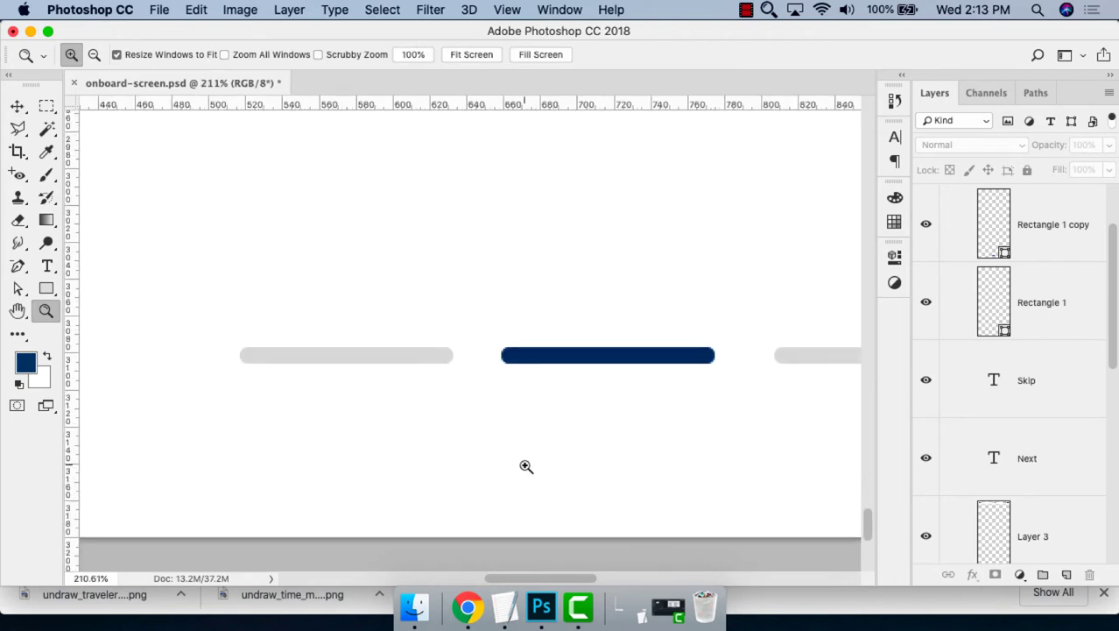
pyautogui.press('i')
pyautogui.click(407, 349)
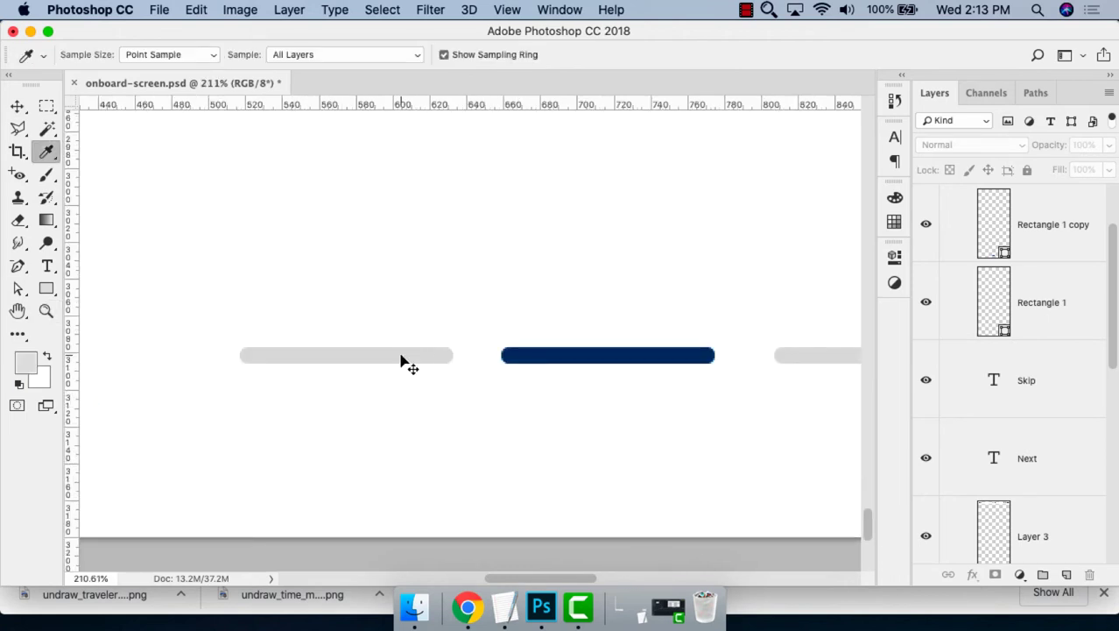
pyautogui.press('super+minus')
pyautogui.press('super+minus')
pyautogui.press('super+minus')
pyautogui.press('super+minus')
pyautogui.press('super+minus')
pyautogui.press('v')
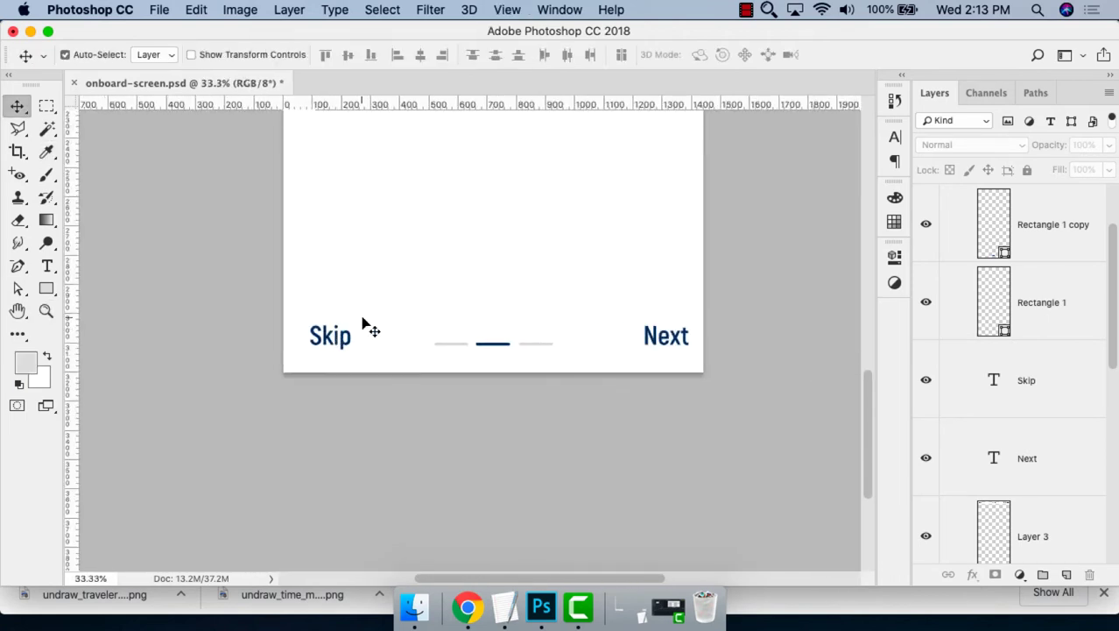
pyautogui.click(342, 338)
pyautogui.scroll(-10, 336, 338)
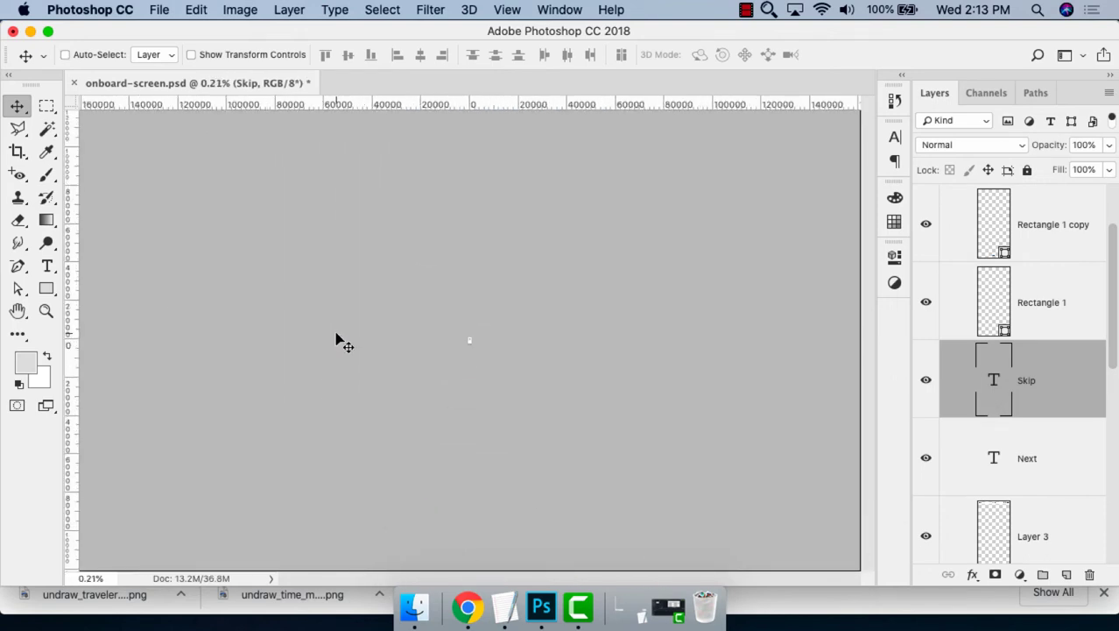
# Align the Skip label level with Next along the bottom row.
pyautogui.press('super+0')
pyautogui.press('z')
pyautogui.moveTo(296, 550); pyautogui.dragTo(599, 499)
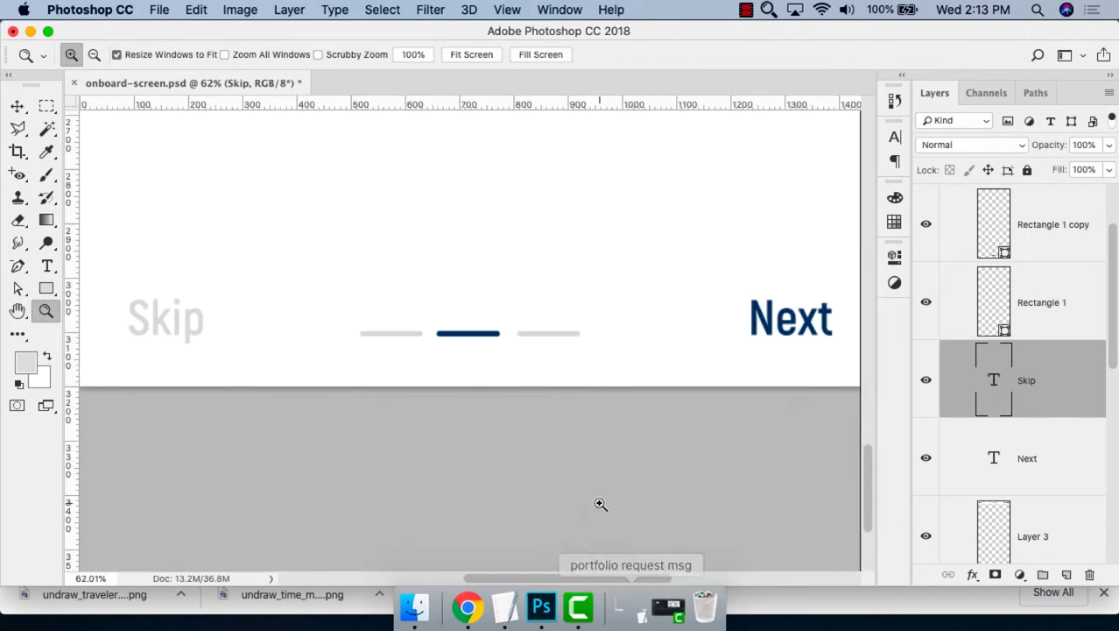
pyautogui.press('v')
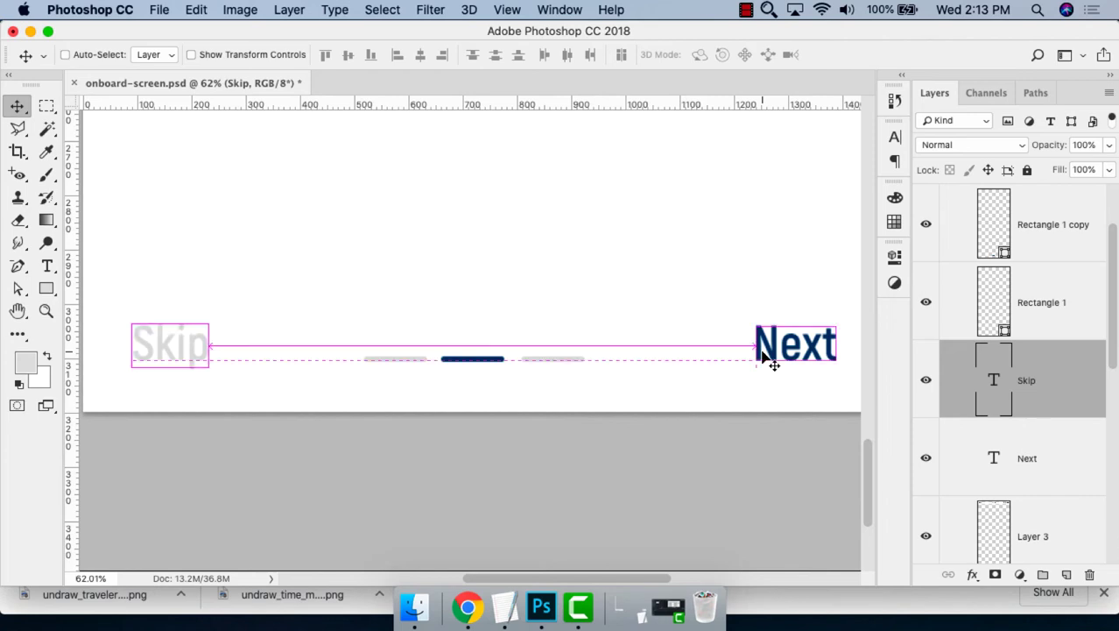
pyautogui.press('super+minus')
pyautogui.press('super+minus')
pyautogui.press('super+minus')
pyautogui.press('z')
pyautogui.moveTo(624, 396); pyautogui.dragTo(338, 203)
pyautogui.press('v')
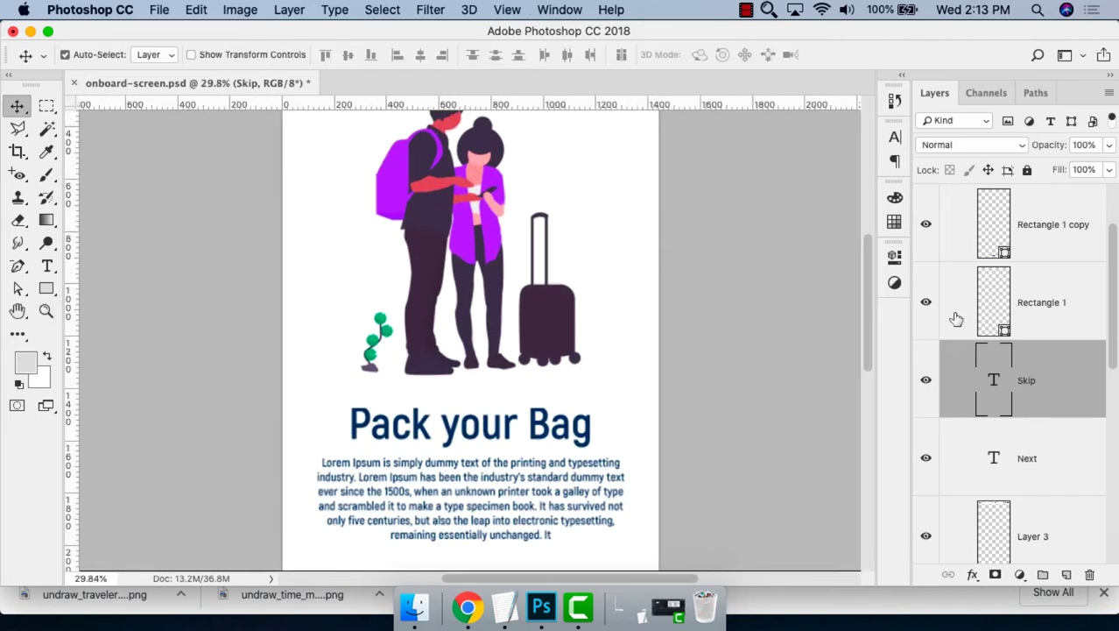
pyautogui.scroll(2, 954, 320)
pyautogui.click(953, 199)
# Duplicate the Screen 2 group, then lock and hide the original.
pyautogui.click(949, 197)
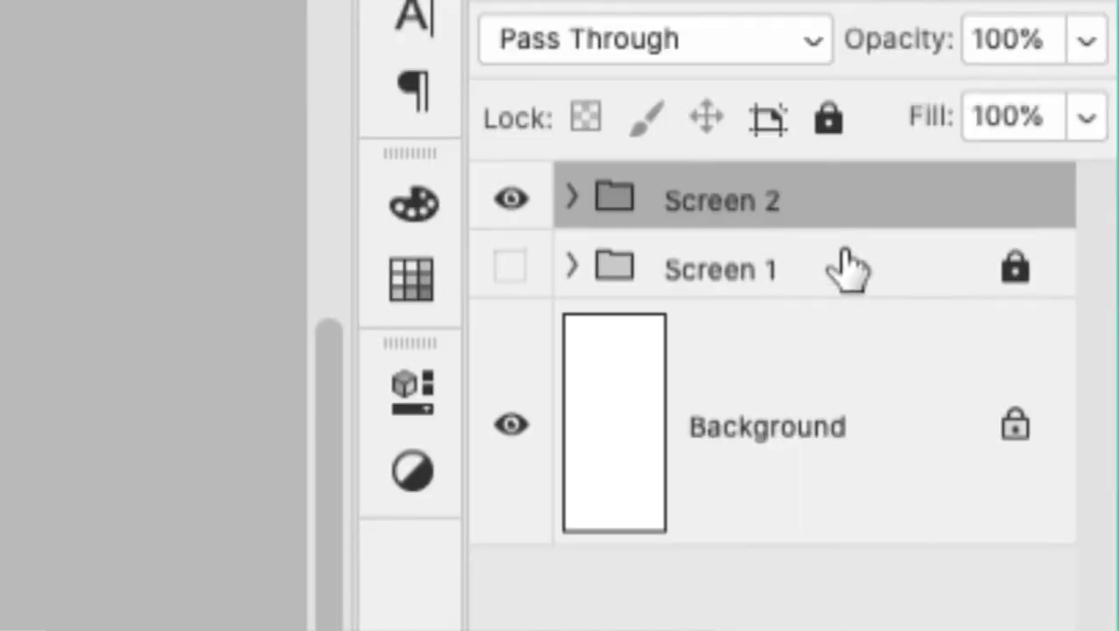
pyautogui.hotkey('ctrl', 'j')
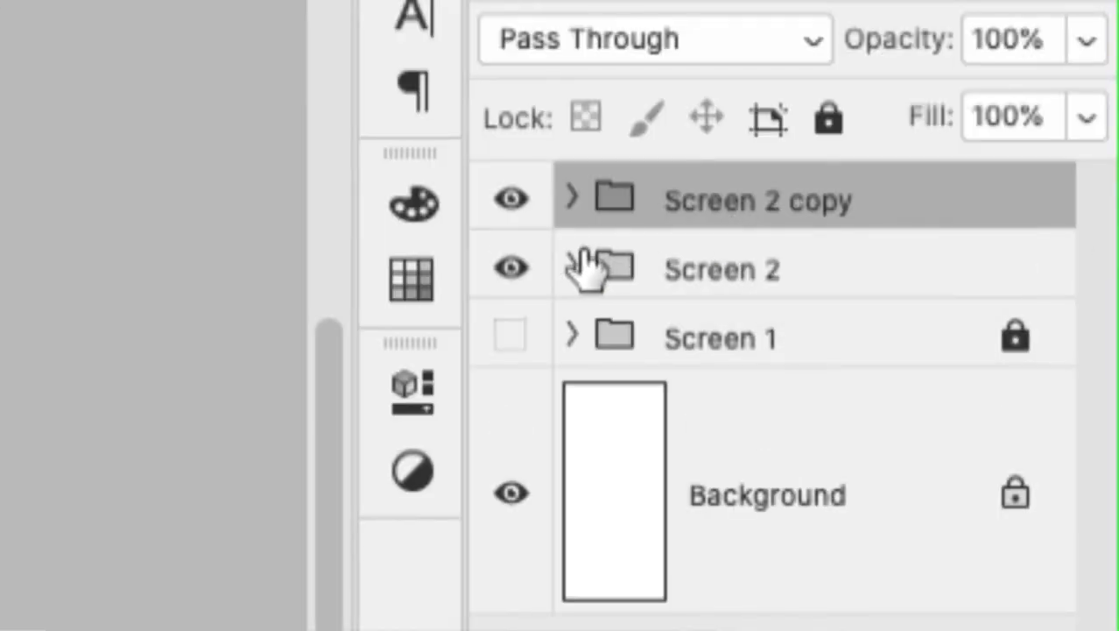
pyautogui.click(631, 268)
pyautogui.click(826, 120)
pyautogui.click(512, 267)
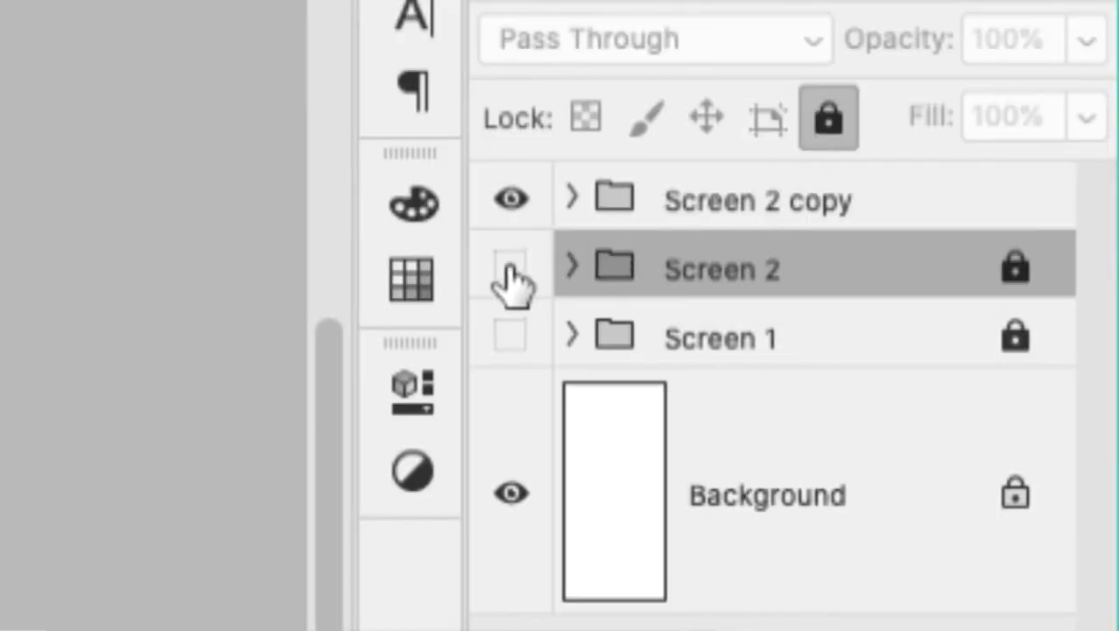
# Rename the duplicated group to 'Screen 3'.
pyautogui.doubleClick(762, 201)
pyautogui.press('Right')
pyautogui.hotkey('shift', 'Left')
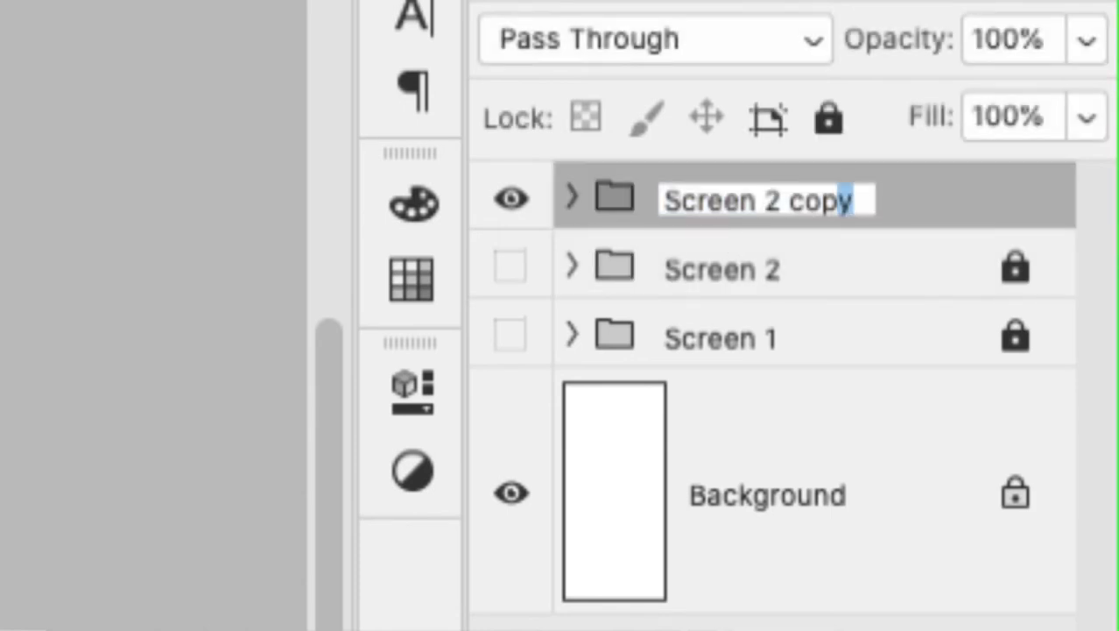
pyautogui.hotkey('shift', 'Left')
pyautogui.hotkey('shift', 'Left')
pyautogui.hotkey('shift', 'Left')
pyautogui.hotkey('shift', 'Left')
pyautogui.hotkey('shift', 'Left')
pyautogui.write('3')
pyautogui.press('Return')
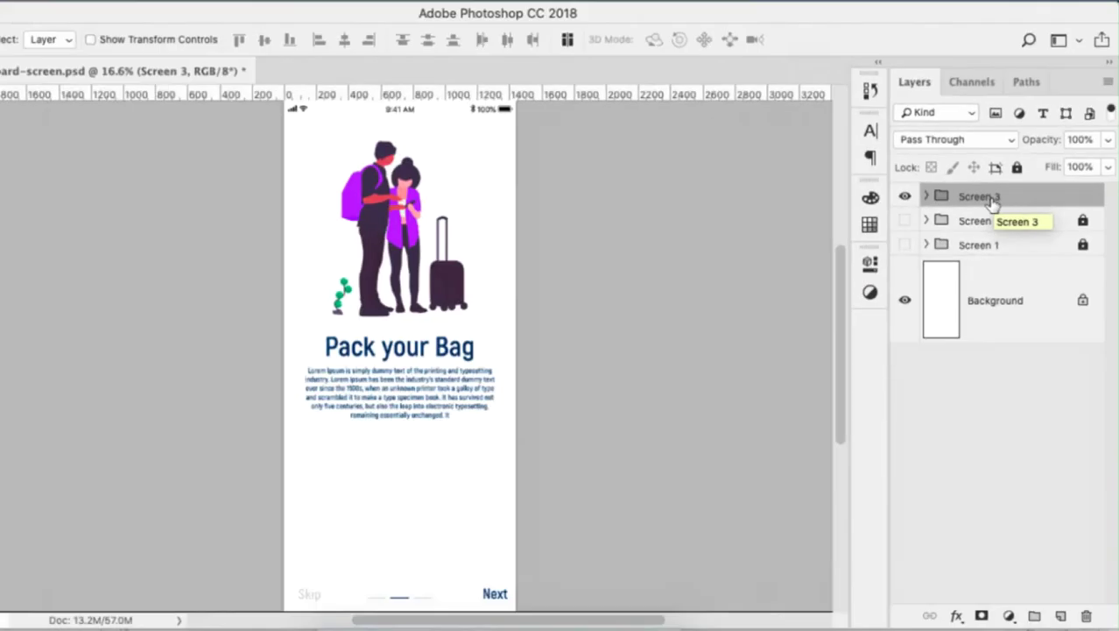
pyautogui.press('super+Tab')
pyautogui.press('super+Tab')
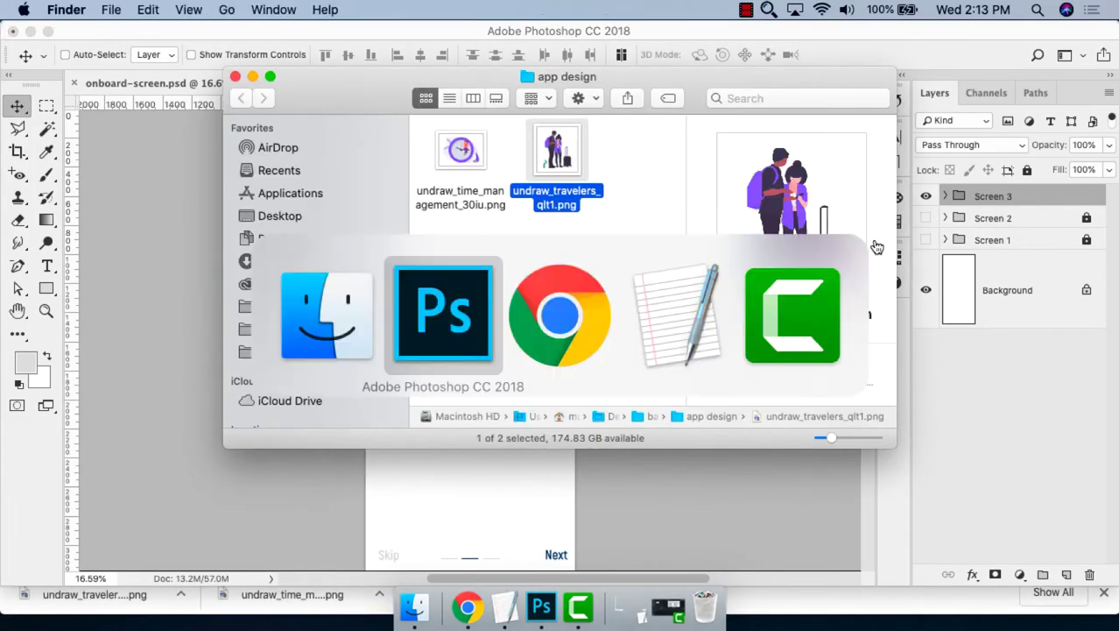
pyautogui.press('super+Tab')
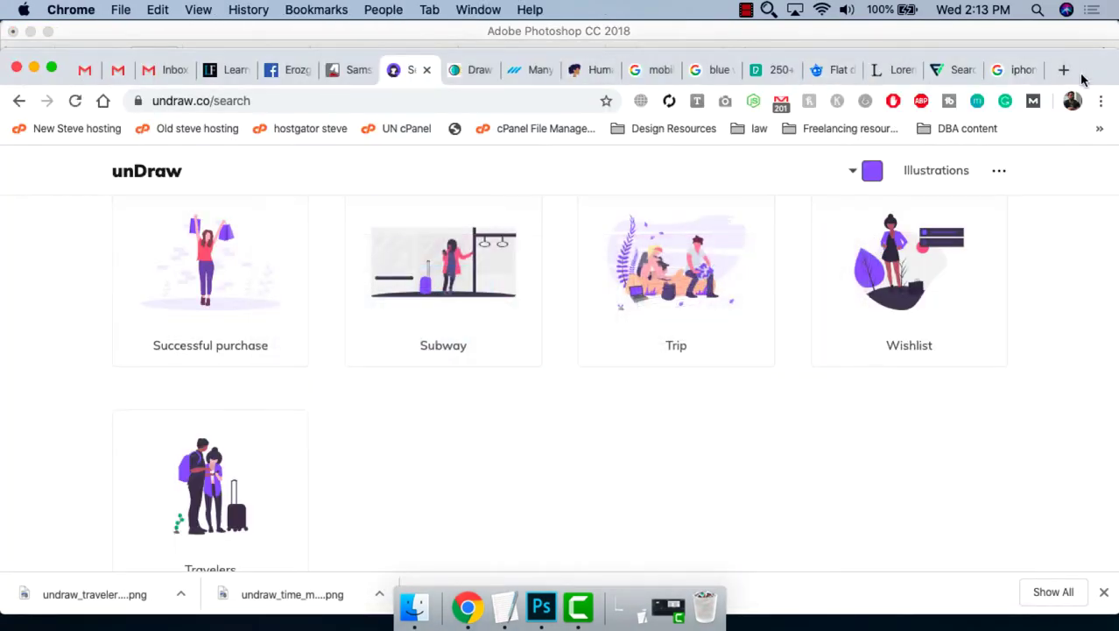
pyautogui.doubleClick(1079, 70)
pyautogui.click(709, 42)
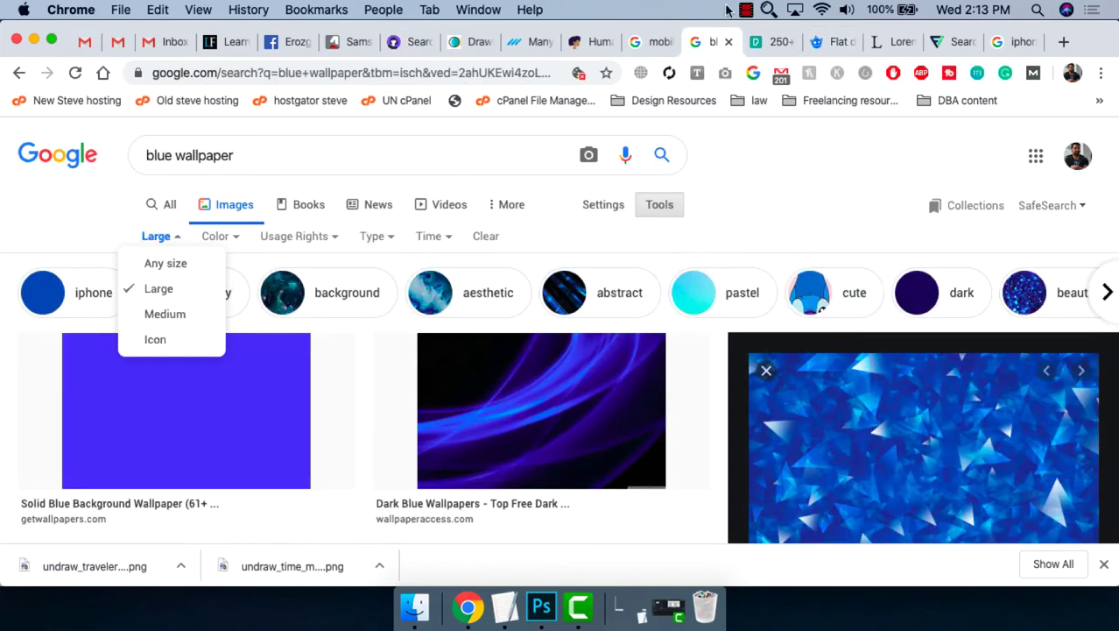
pyautogui.click(636, 48)
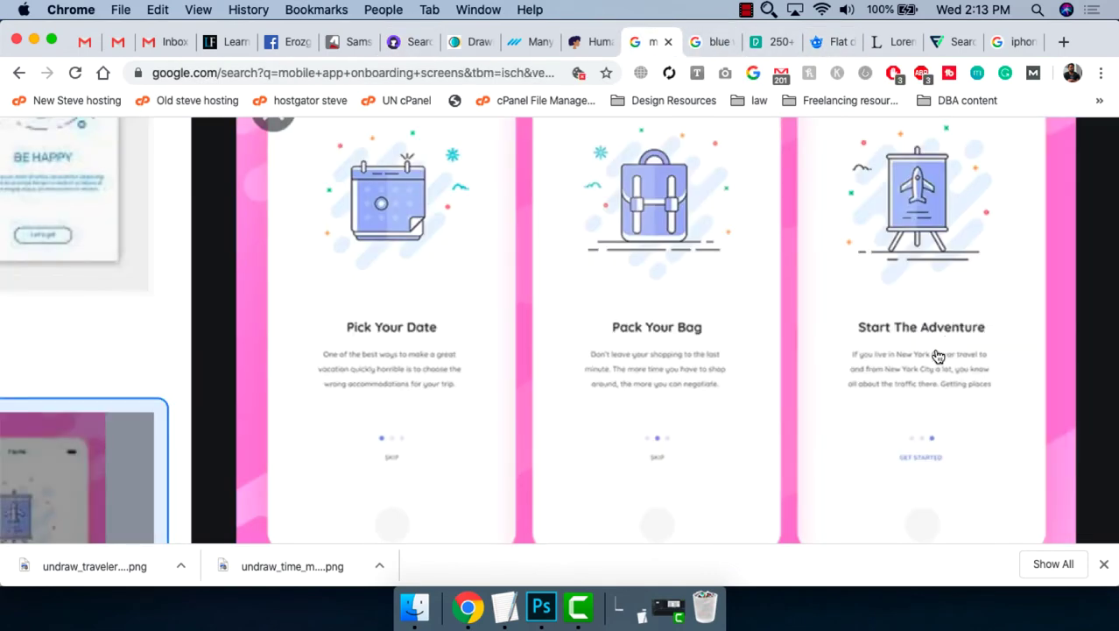
pyautogui.press('super+Tab')
pyautogui.press('super+Tab')
pyautogui.press('z')
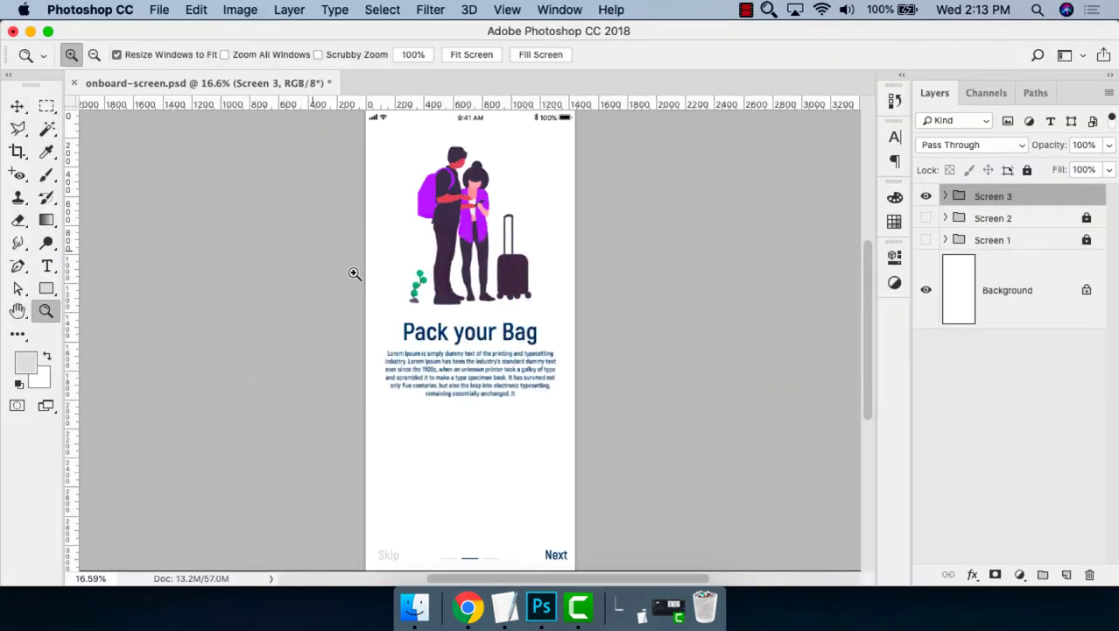
pyautogui.moveTo(355, 274); pyautogui.dragTo(498, 342)
# Replace the 'Pack your Bag' heading text with 'Start the Adventure'.
pyautogui.press('t')
pyautogui.tripleClick(487, 275)
pyautogui.write('Start')
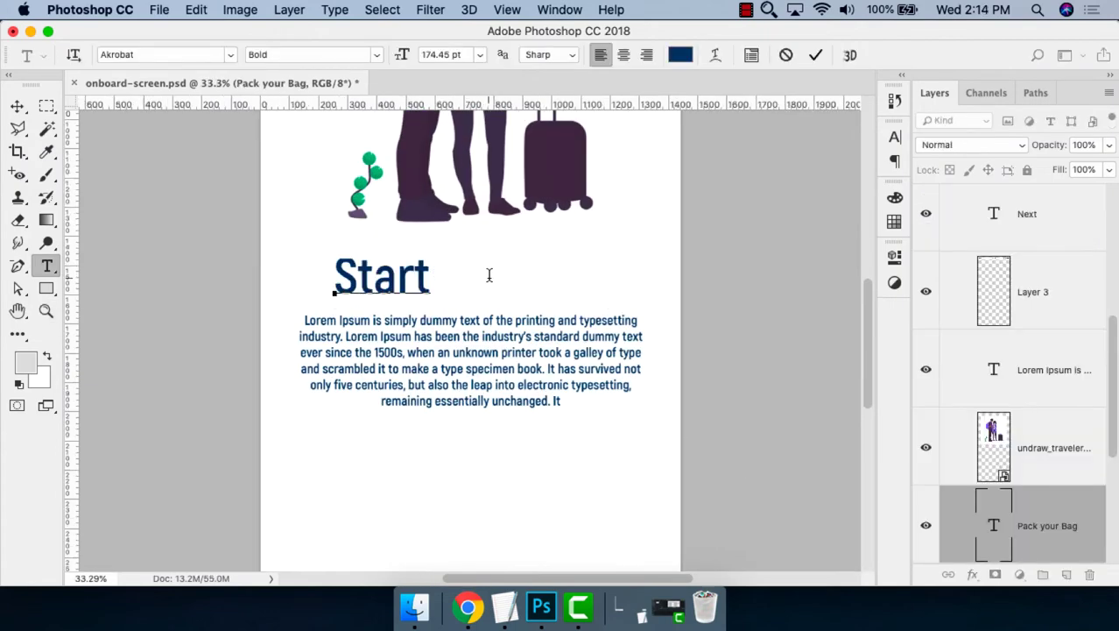
pyautogui.write(' the Adv')
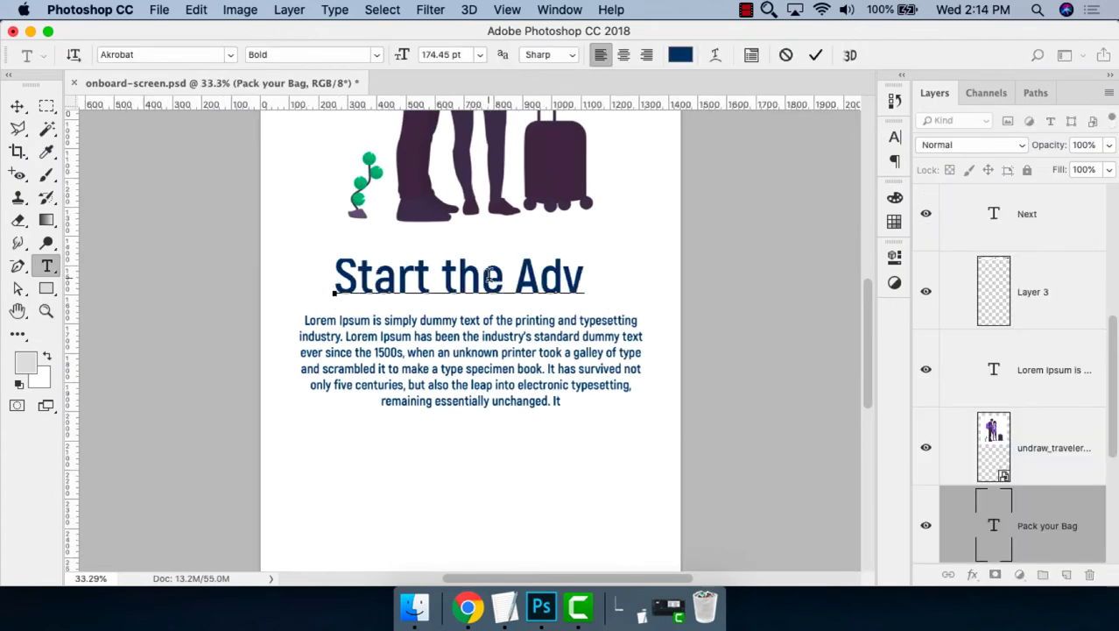
pyautogui.write('entur')
pyautogui.press('super+Tab')
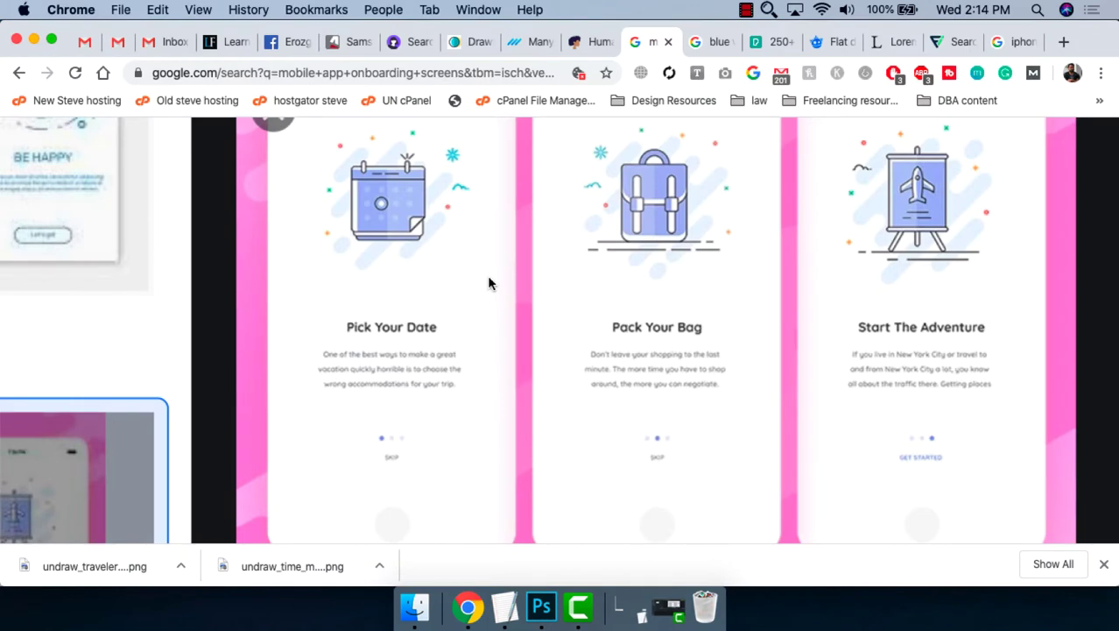
pyautogui.press('super+Tab')
pyautogui.click(499, 282)
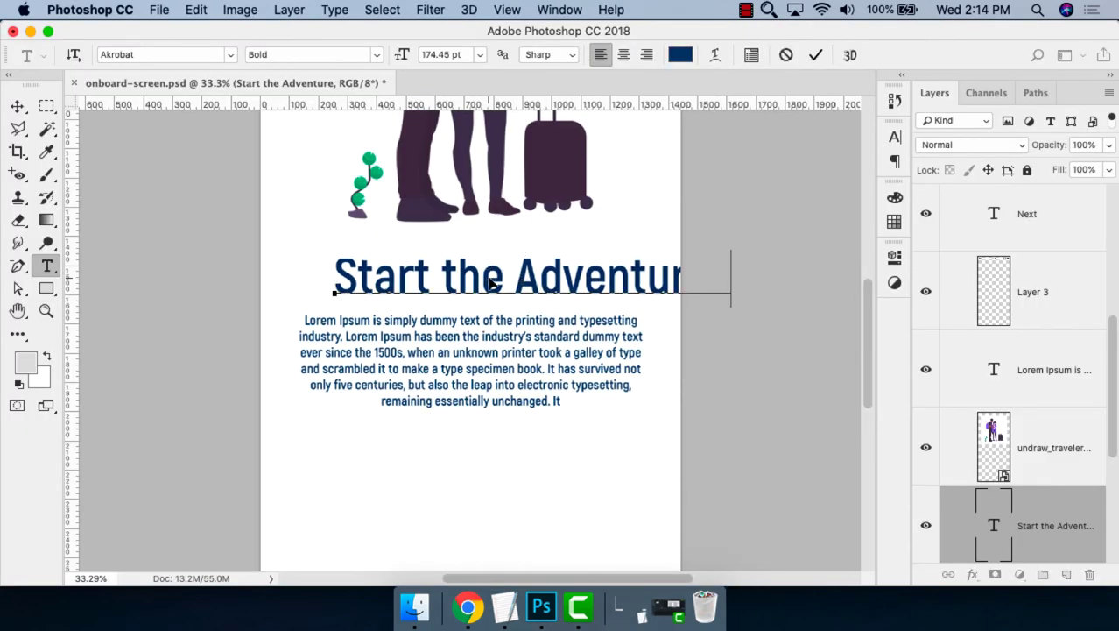
pyautogui.press('super+a')
pyautogui.write('V')
pyautogui.press('super+z')
pyautogui.press('super+Return')
# Centre the heading horizontally and remove a stray trailing v from it.
pyautogui.press('v')
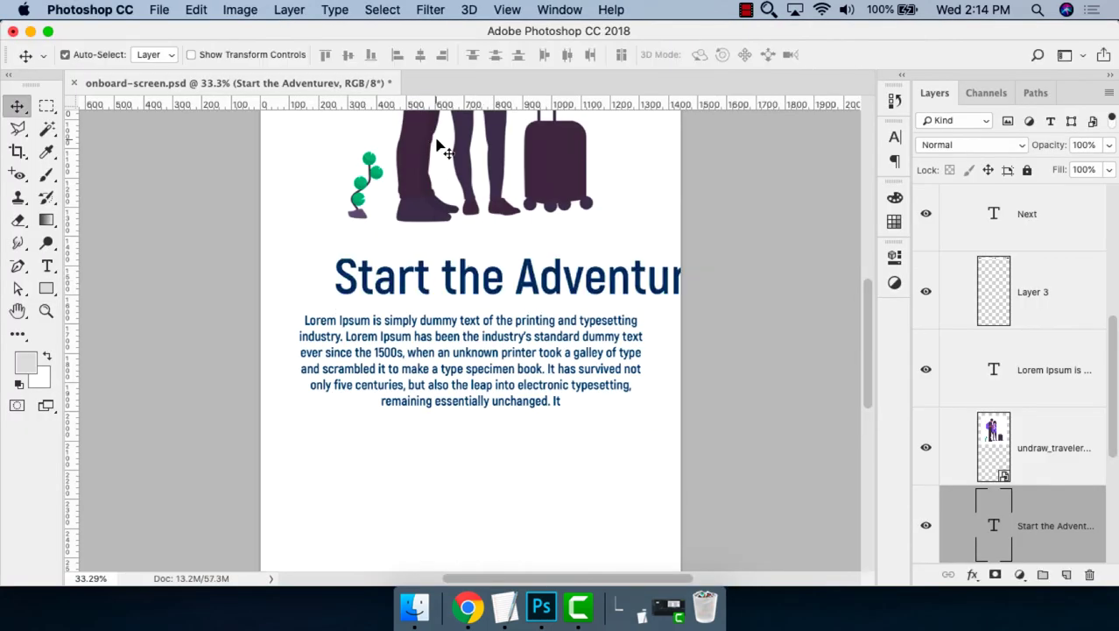
pyautogui.click(420, 56)
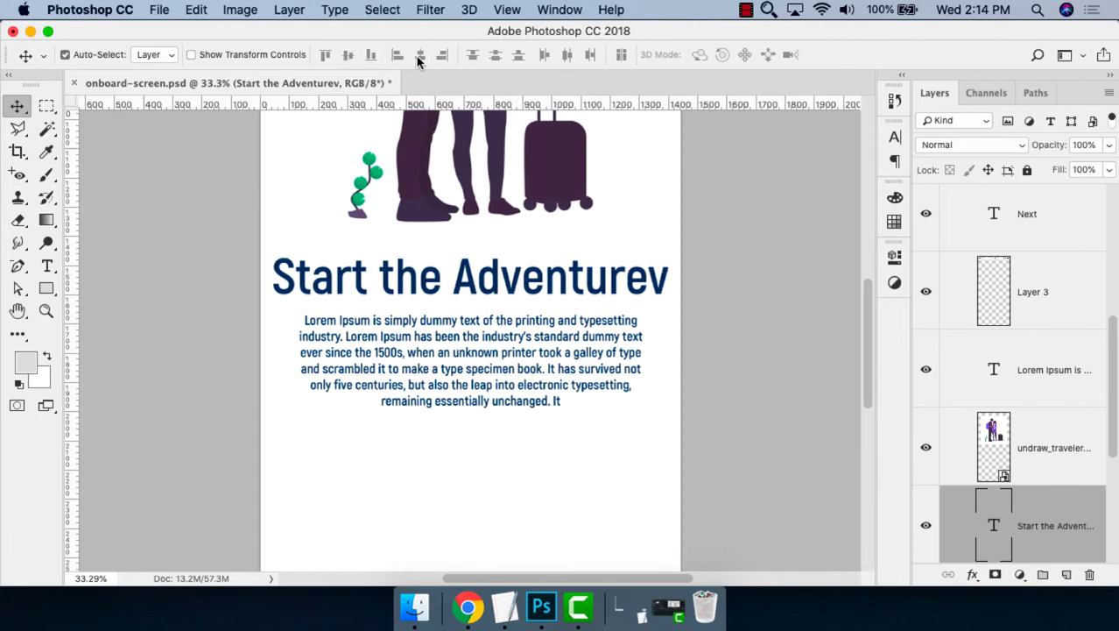
pyautogui.press('t')
pyautogui.moveTo(674, 287); pyautogui.dragTo(652, 287)
pyautogui.press('BackSpace')
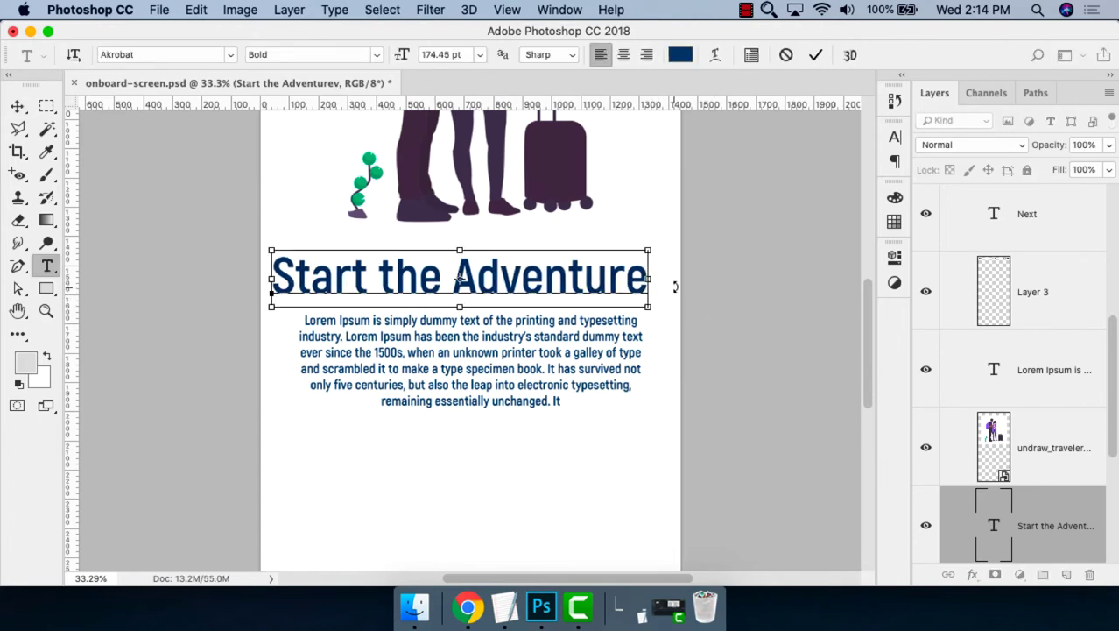
pyautogui.press('super+Return')
pyautogui.press('v')
pyautogui.click(420, 56)
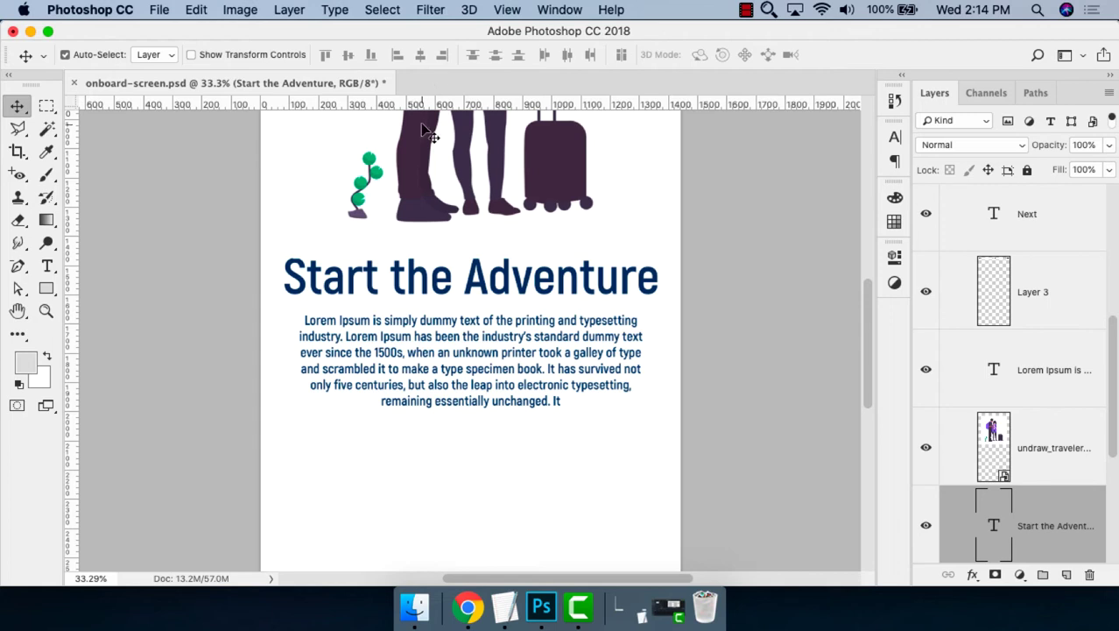
# Scale the heading down to about 95% around its centre.
pyautogui.press('super+t')
pyautogui.moveTo(658, 251); pyautogui.dragTo(625, 254)
pyautogui.press('Return')
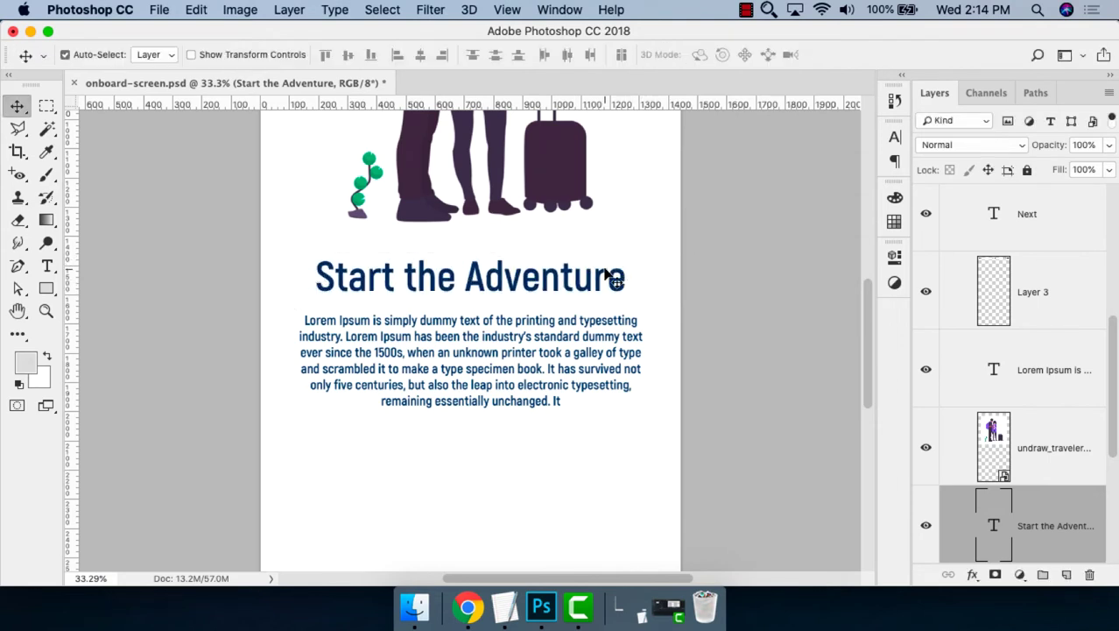
# Set the Screen 3 heading to 150 pt and centre it horizontally on the canvas.
pyautogui.press('z')
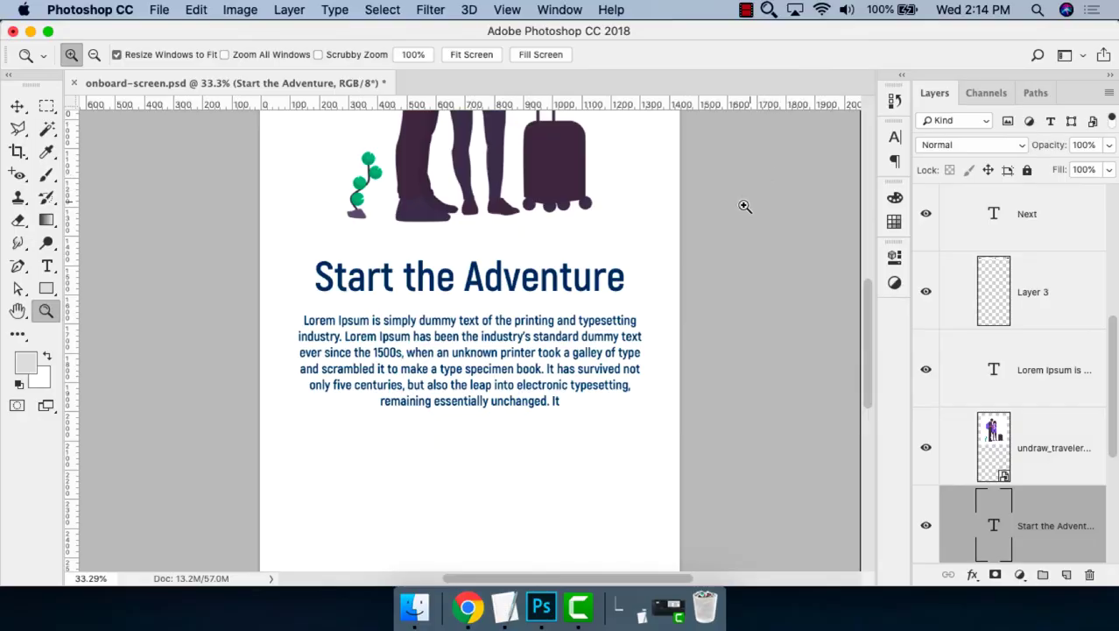
pyautogui.moveTo(679, 231); pyautogui.dragTo(225, 388)
pyautogui.press('t')
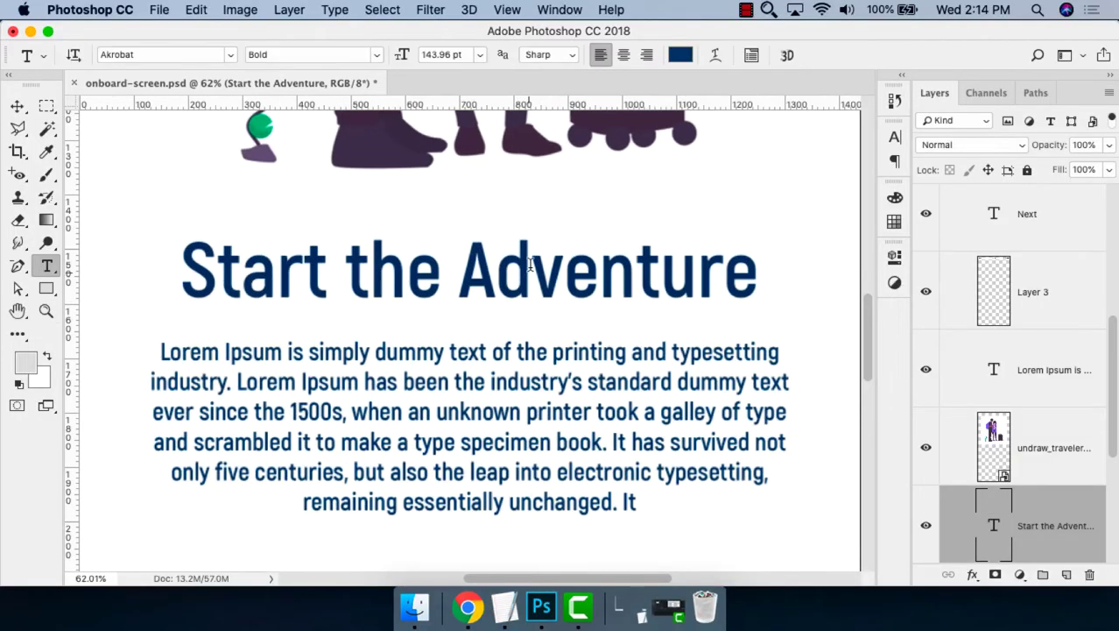
pyautogui.click(894, 137)
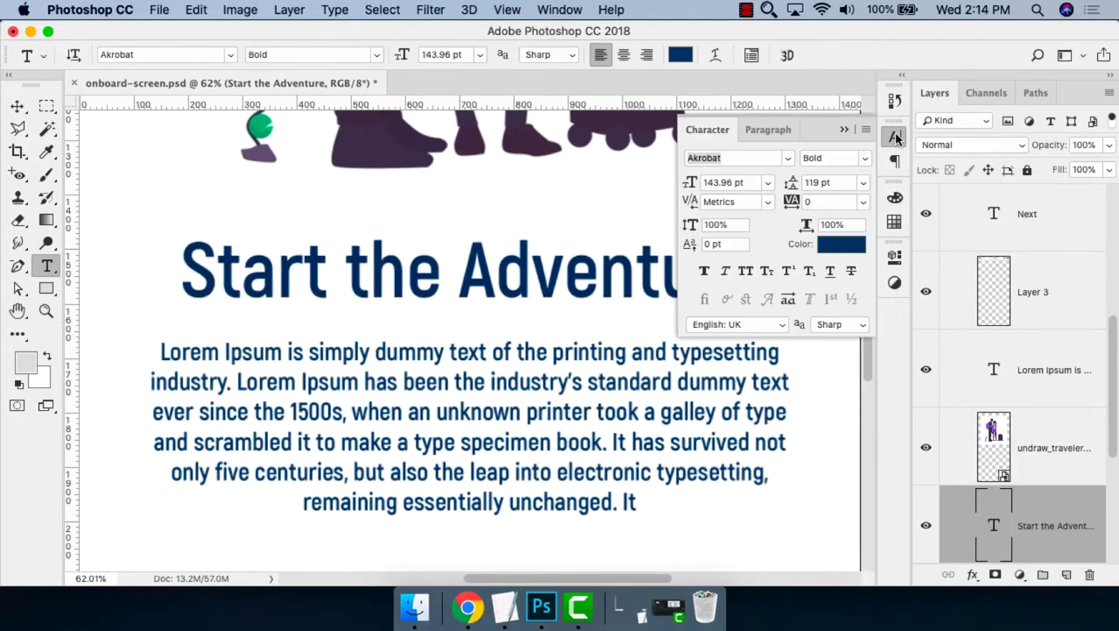
pyautogui.click(732, 183)
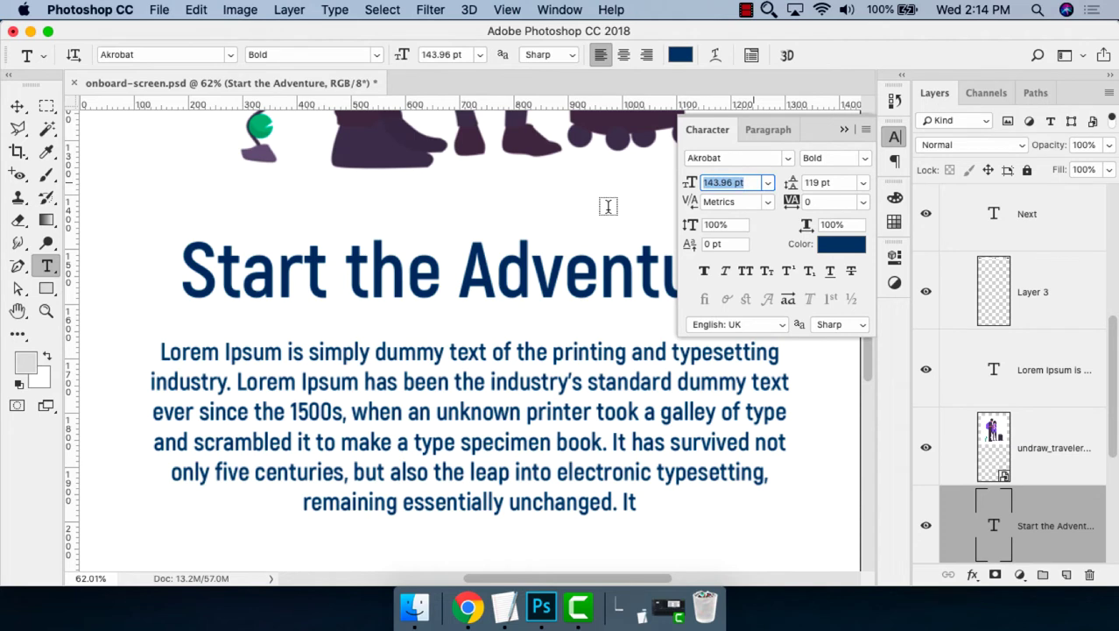
pyautogui.write('1445')
pyautogui.hotkey('shift', 'Left')
pyautogui.hotkey('shift', 'Left')
pyautogui.hotkey('shift', 'Left')
pyautogui.write('150')
pyautogui.press('Return')
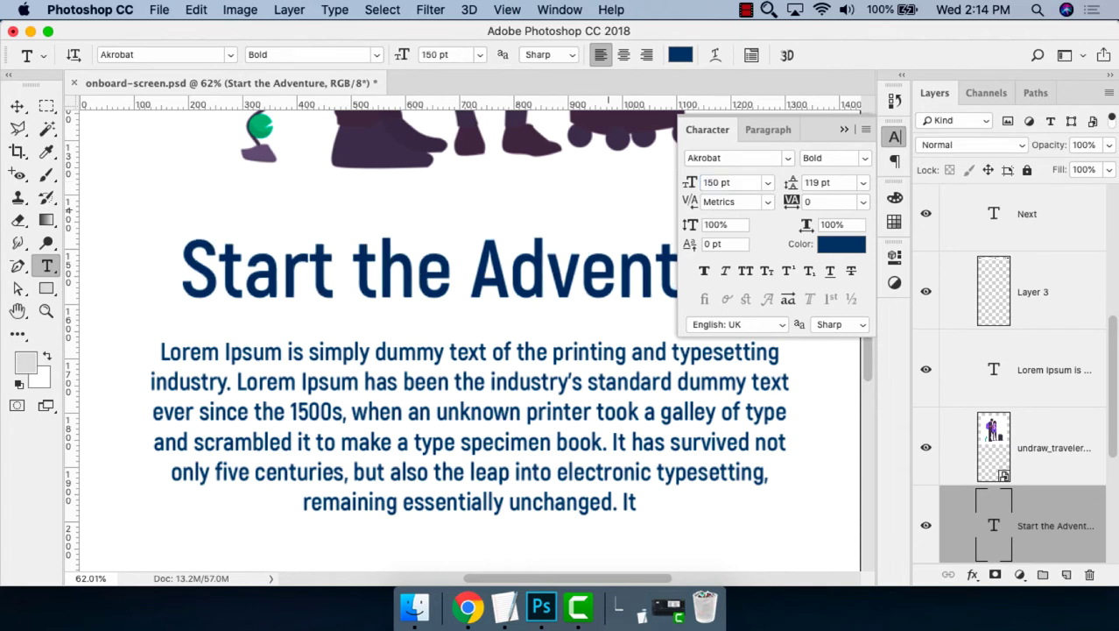
pyautogui.press('v')
pyautogui.press('super+a')
pyautogui.click(420, 54)
pyautogui.press('super+d')
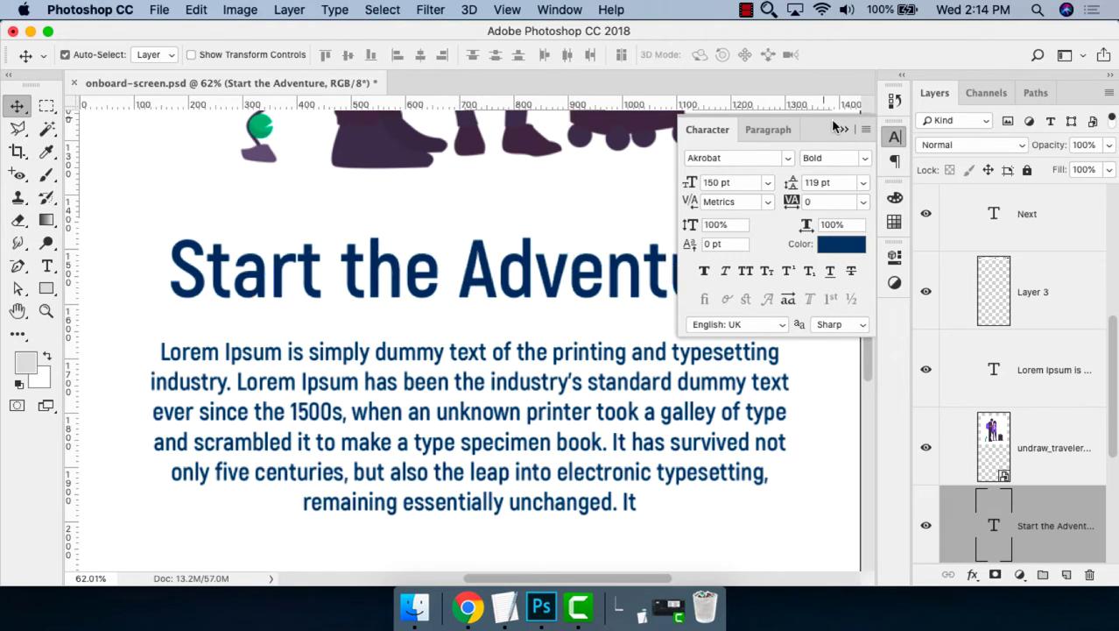
pyautogui.click(883, 140)
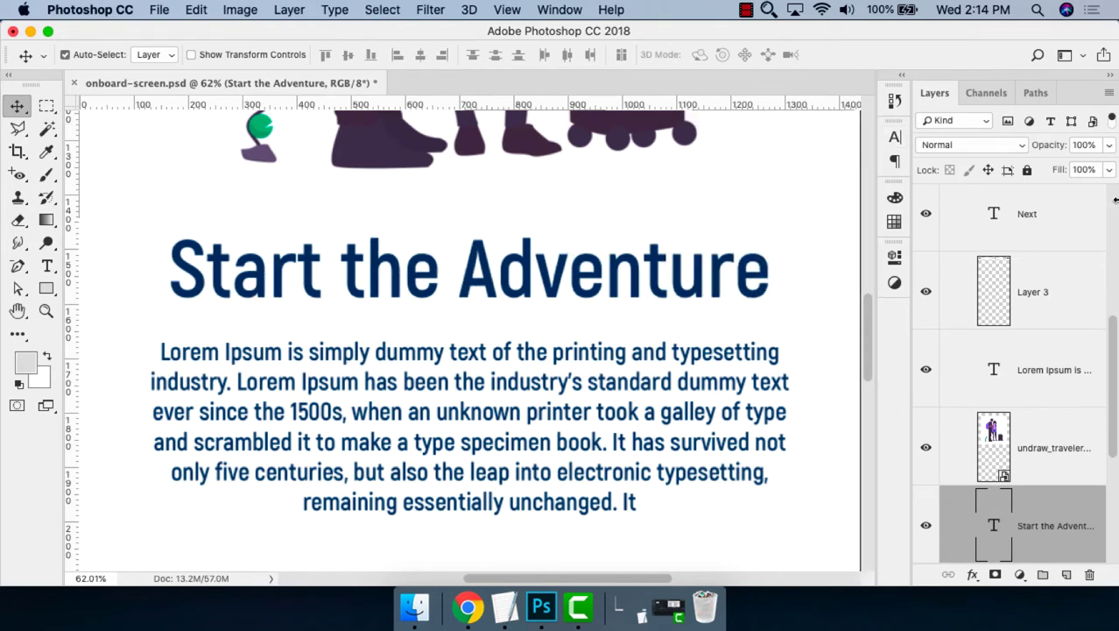
# Hide Screen 3, show and unlock Screen 2, and set 'Pack your Bag' to 150 pt.
pyautogui.scroll(10, 990, 217)
pyautogui.click(945, 197)
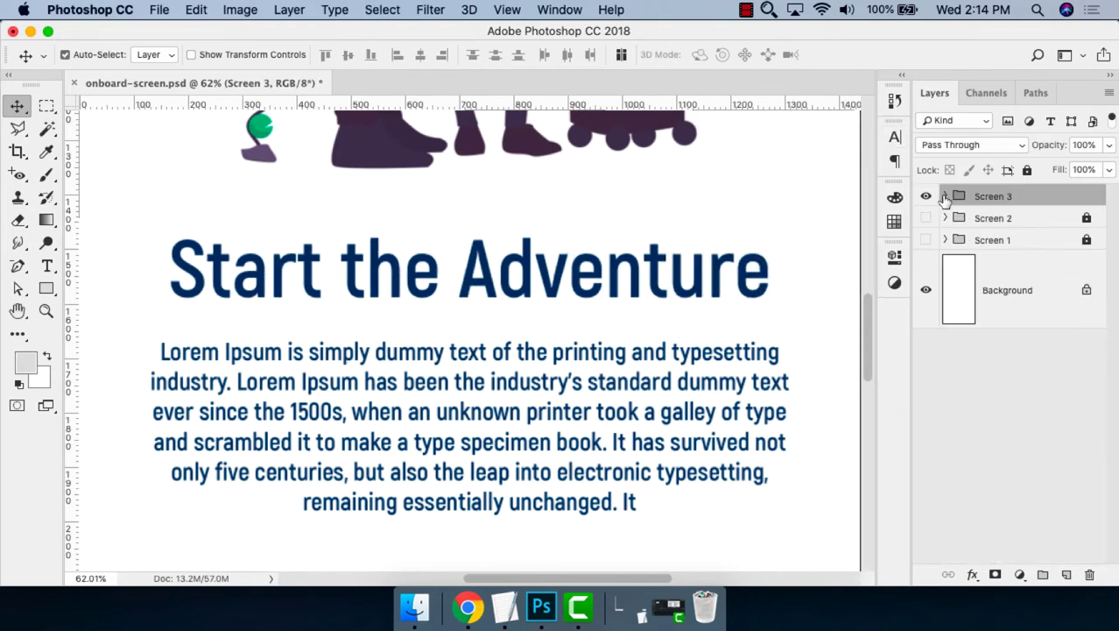
pyautogui.click(925, 196)
pyautogui.click(925, 218)
pyautogui.click(994, 218)
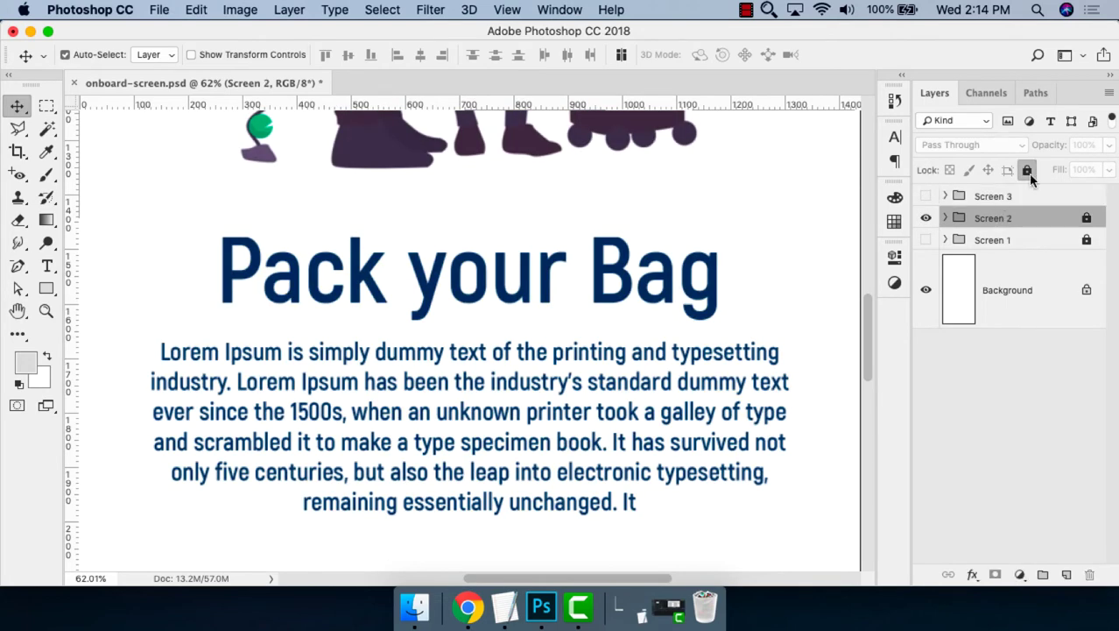
pyautogui.click(676, 254)
pyautogui.press('t')
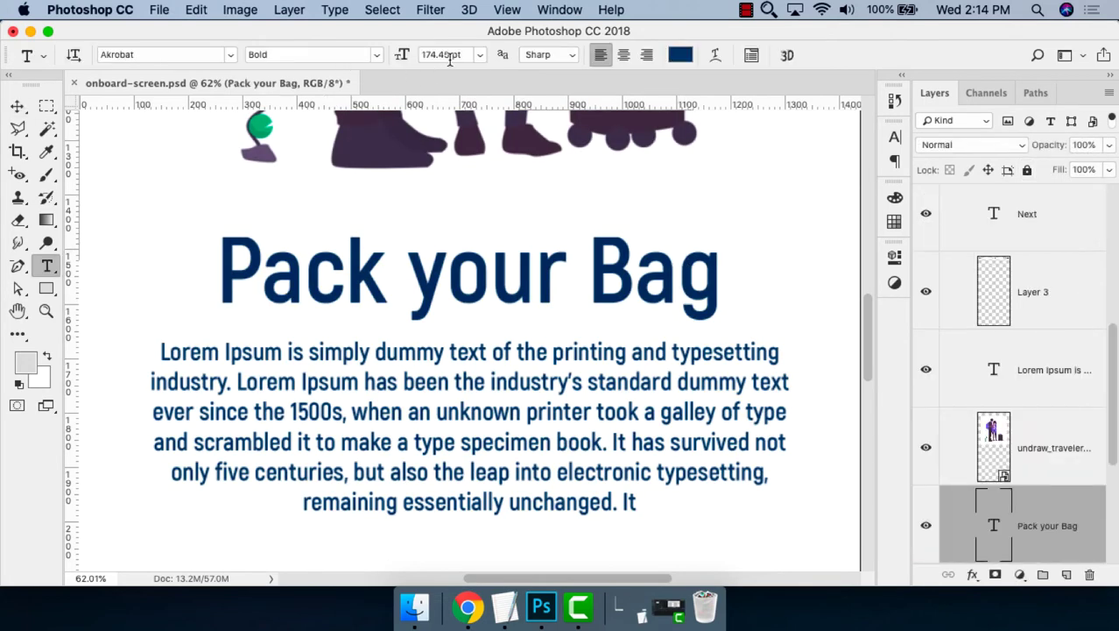
pyautogui.click(448, 54)
pyautogui.write('15')
pyautogui.press('Return')
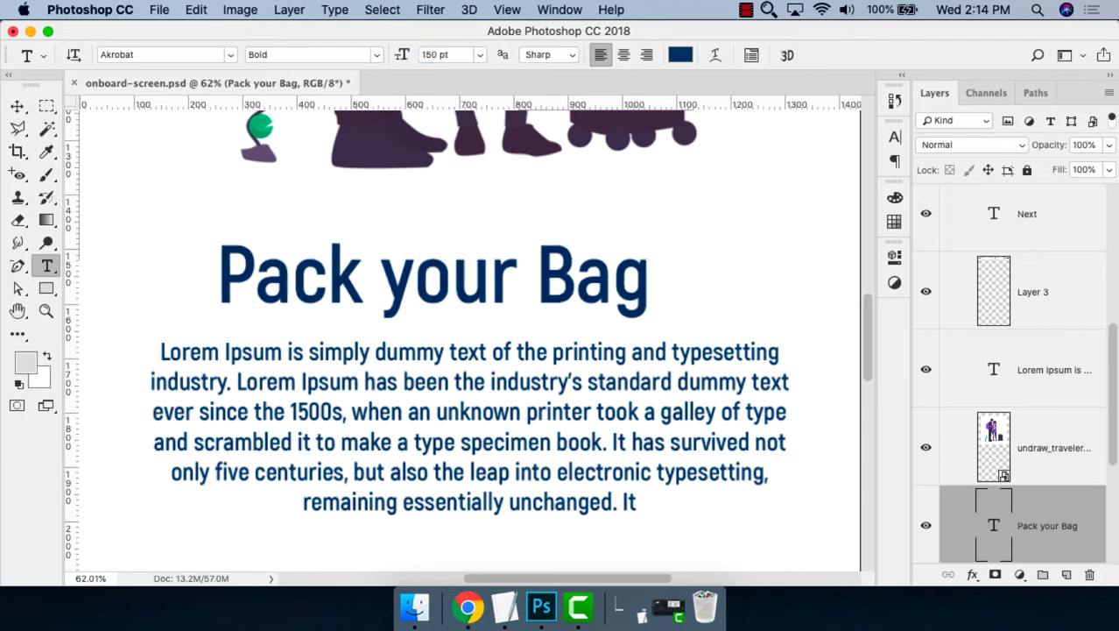
# Centre the 'Pack your Bag' heading horizontally, then lock and hide Screen 2.
pyautogui.press('v')
pyautogui.press('super+a')
pyautogui.click(420, 54)
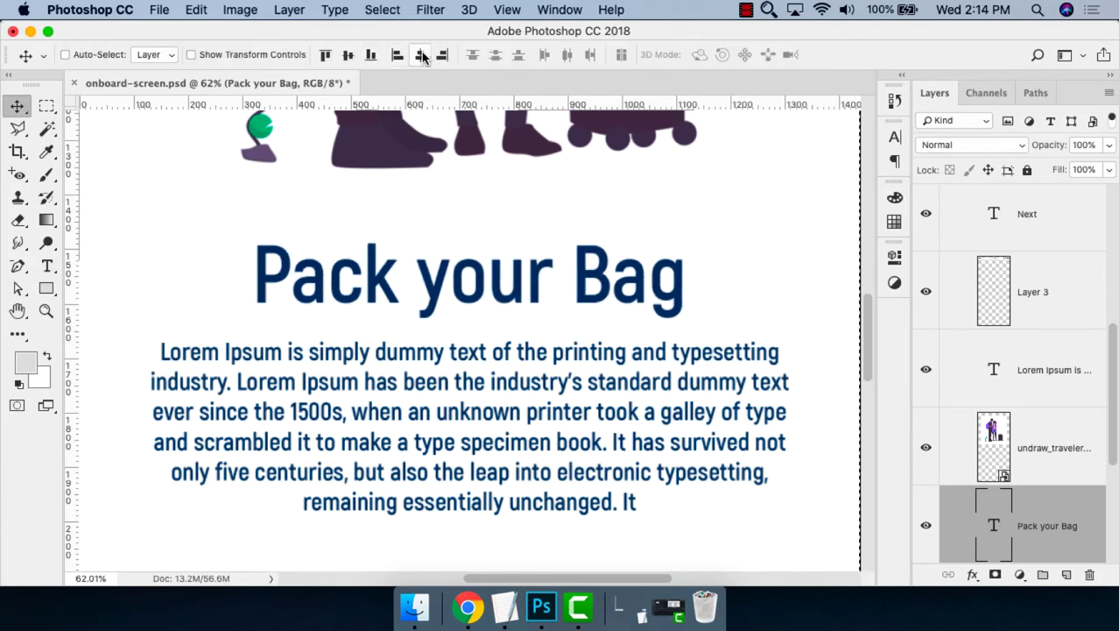
pyautogui.press('super+d')
pyautogui.scroll(5, 1007, 351)
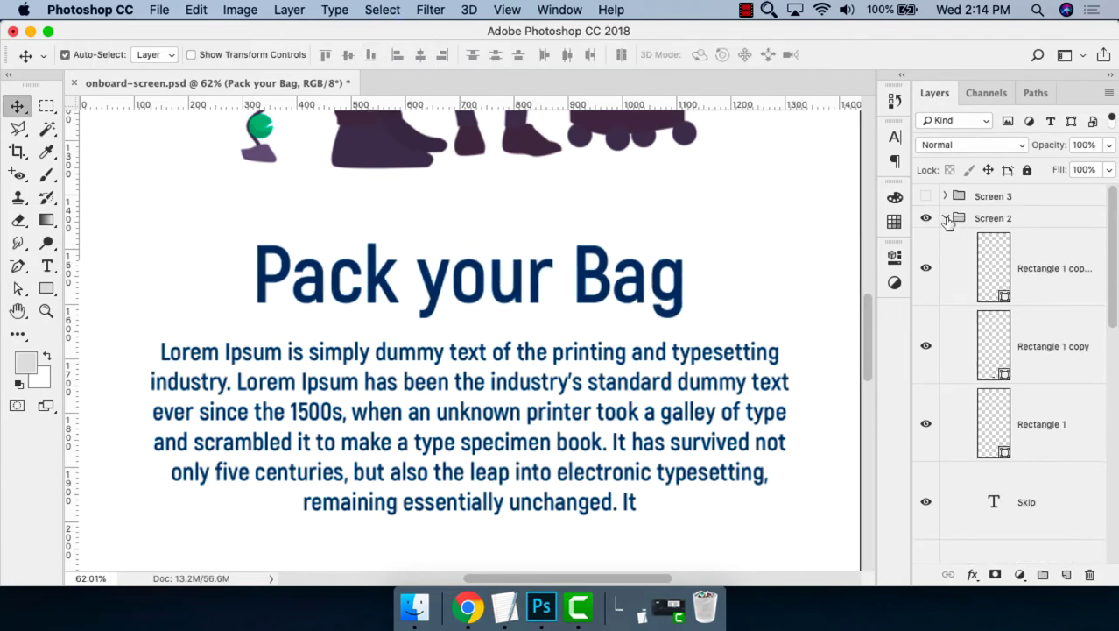
pyautogui.click(945, 218)
pyautogui.click(1027, 170)
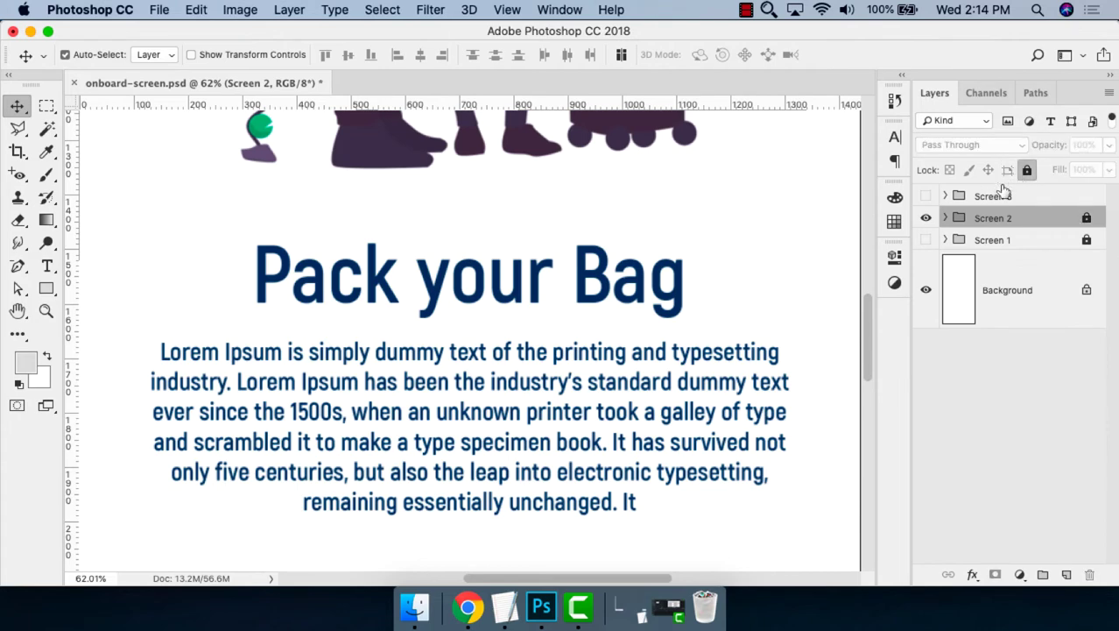
pyautogui.click(926, 218)
# Show and unlock Screen 1 and set its 'Pick your Date' heading to 150 pt.
pyautogui.click(968, 242)
pyautogui.click(926, 240)
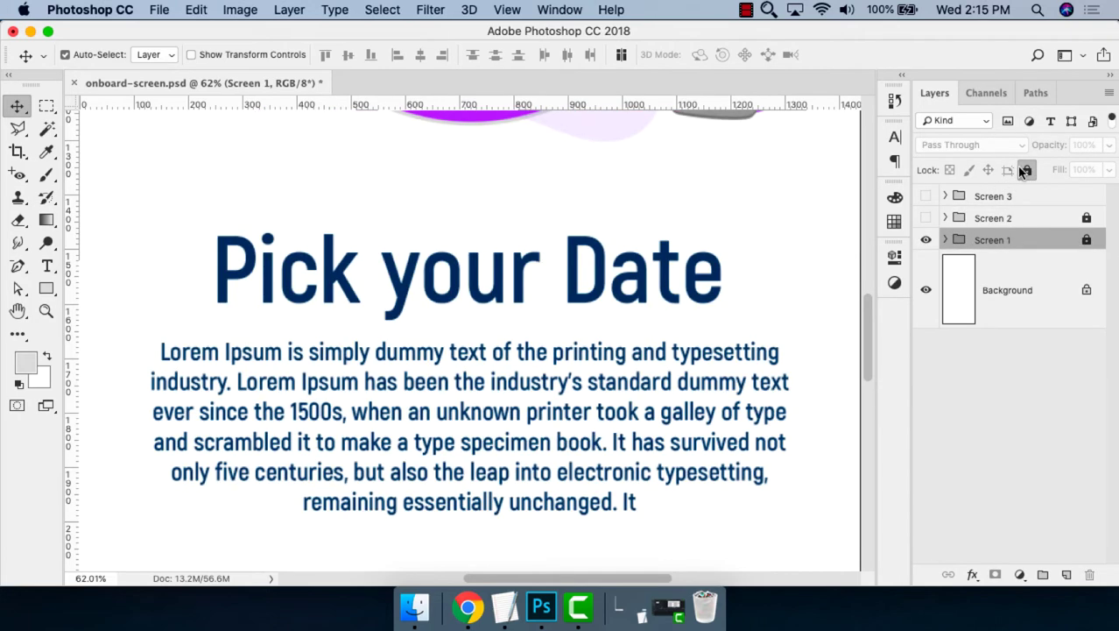
pyautogui.click(945, 240)
pyautogui.click(479, 277)
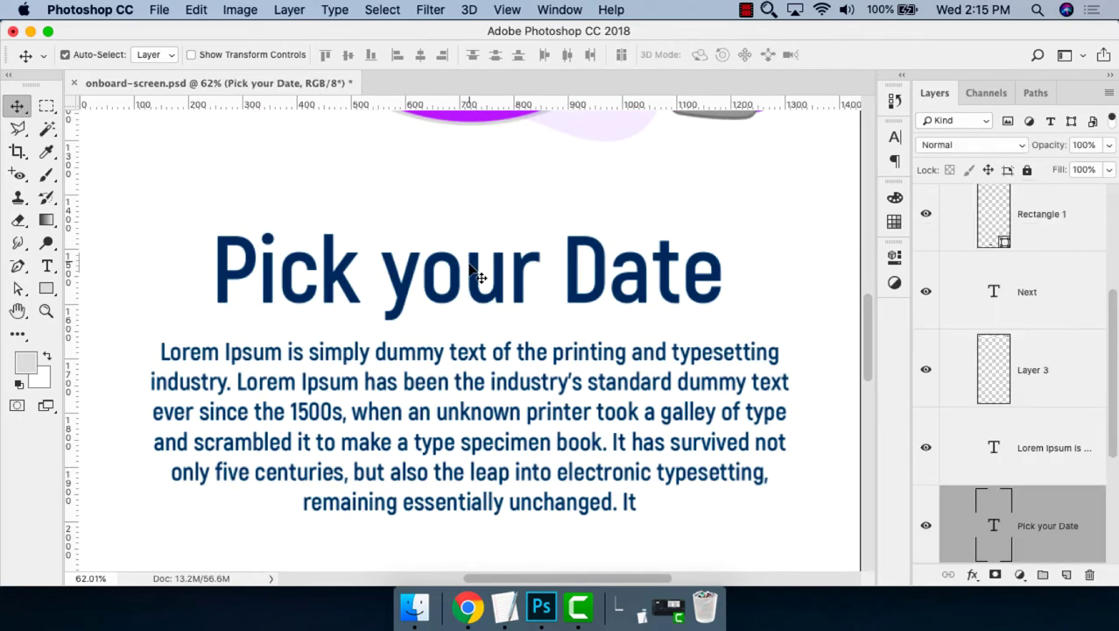
pyautogui.press('t')
pyautogui.doubleClick(465, 54)
pyautogui.write('1')
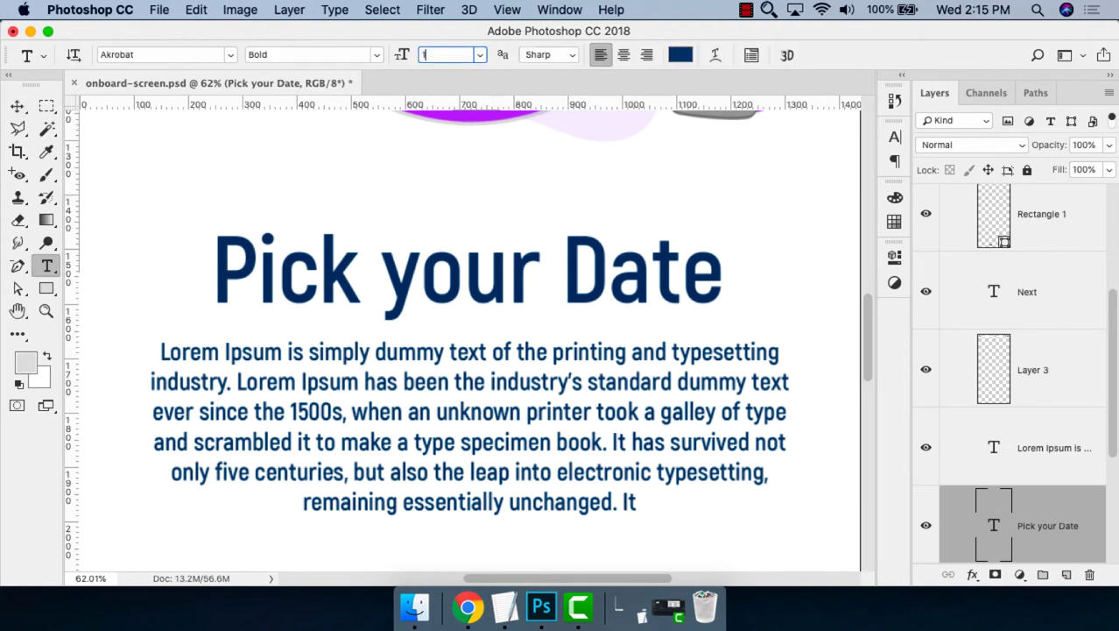
pyautogui.write('50')
pyautogui.press('Return')
# Centre the 'Pick your Date' heading horizontally, then lock and hide Screen 1.
pyautogui.press('v')
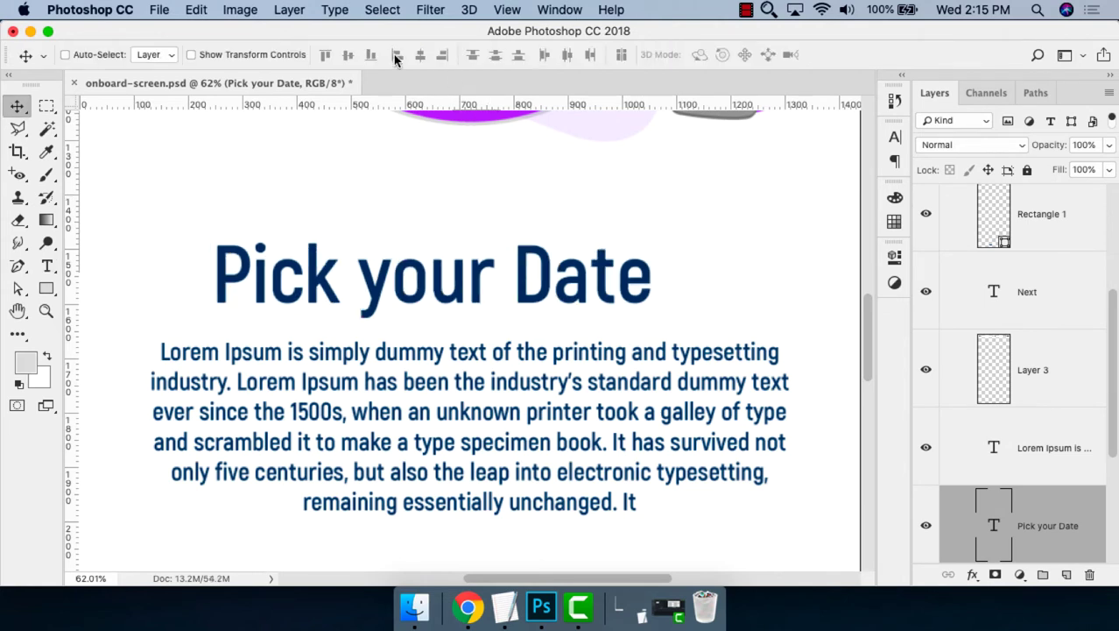
pyautogui.click(421, 54)
pyautogui.scroll(5, 990, 285)
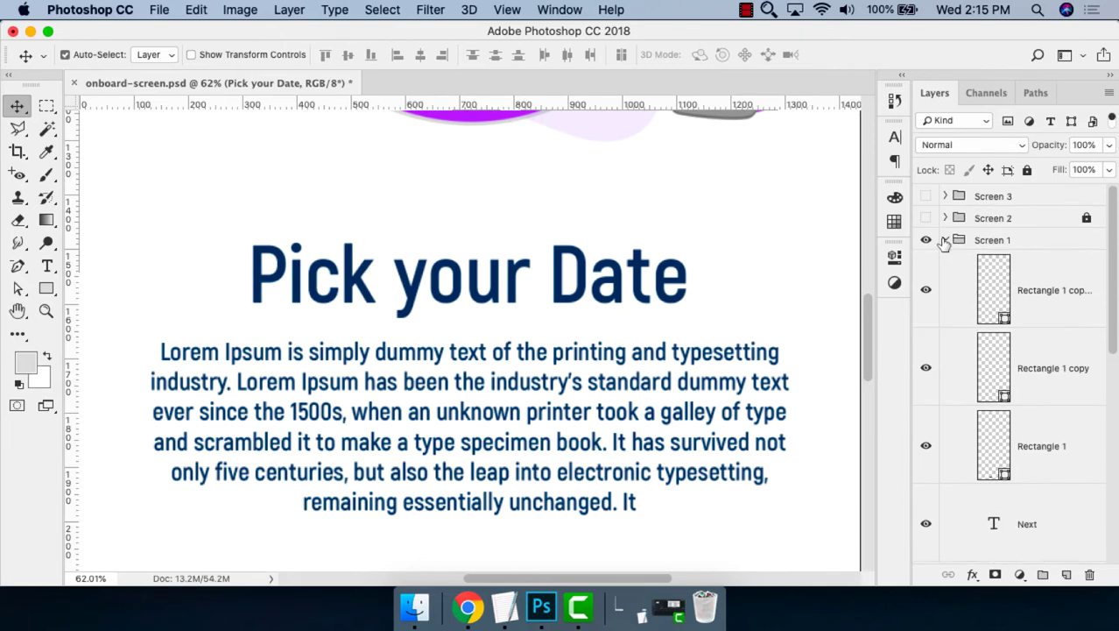
pyautogui.click(946, 243)
pyautogui.click(1027, 169)
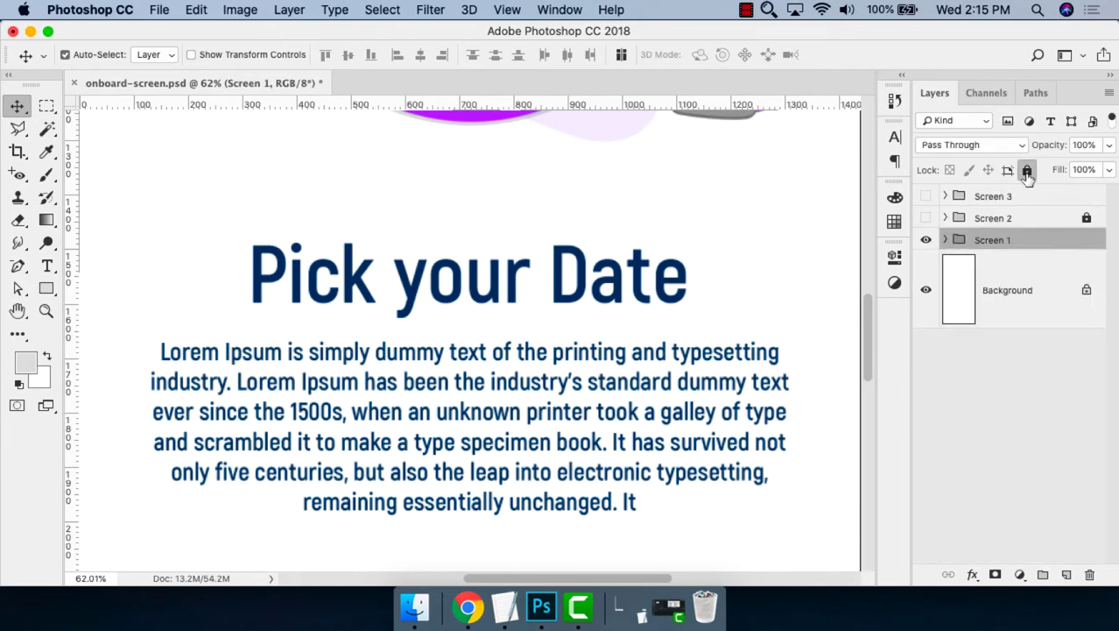
pyautogui.click(926, 240)
# Make Screen 3 visible, select its heading and body text, and fit the whole screen in view.
pyautogui.click(968, 198)
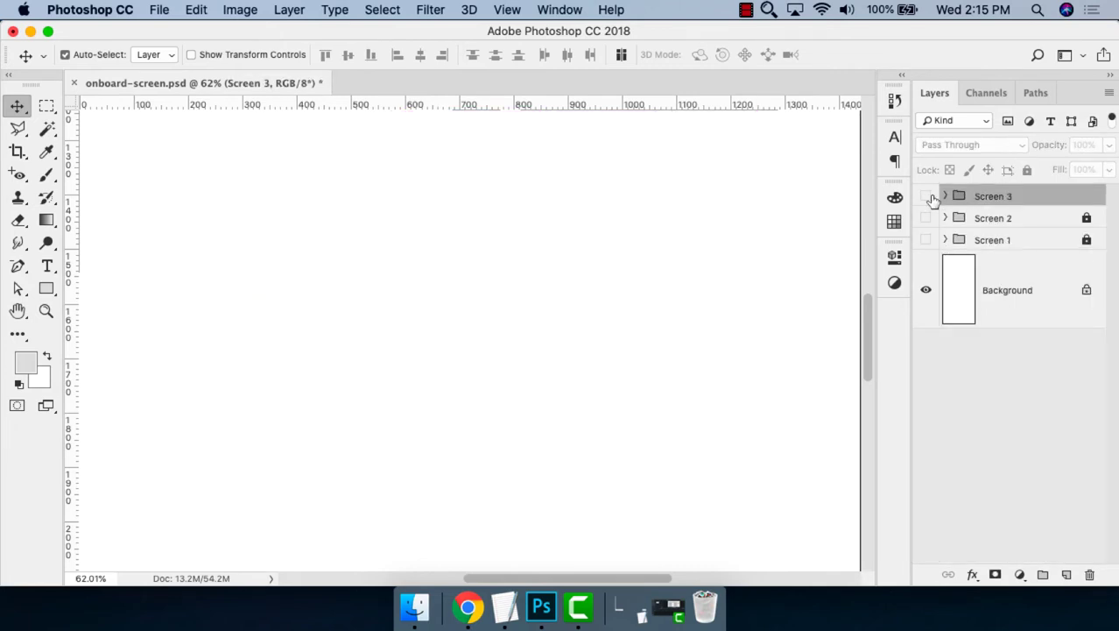
pyautogui.click(926, 196)
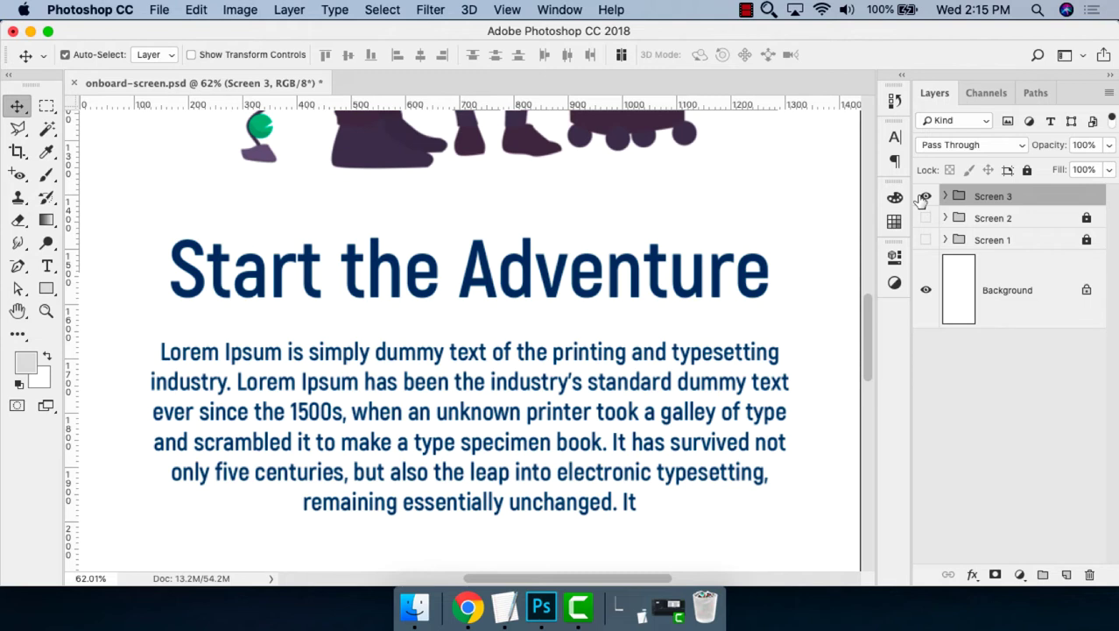
pyautogui.click(518, 280)
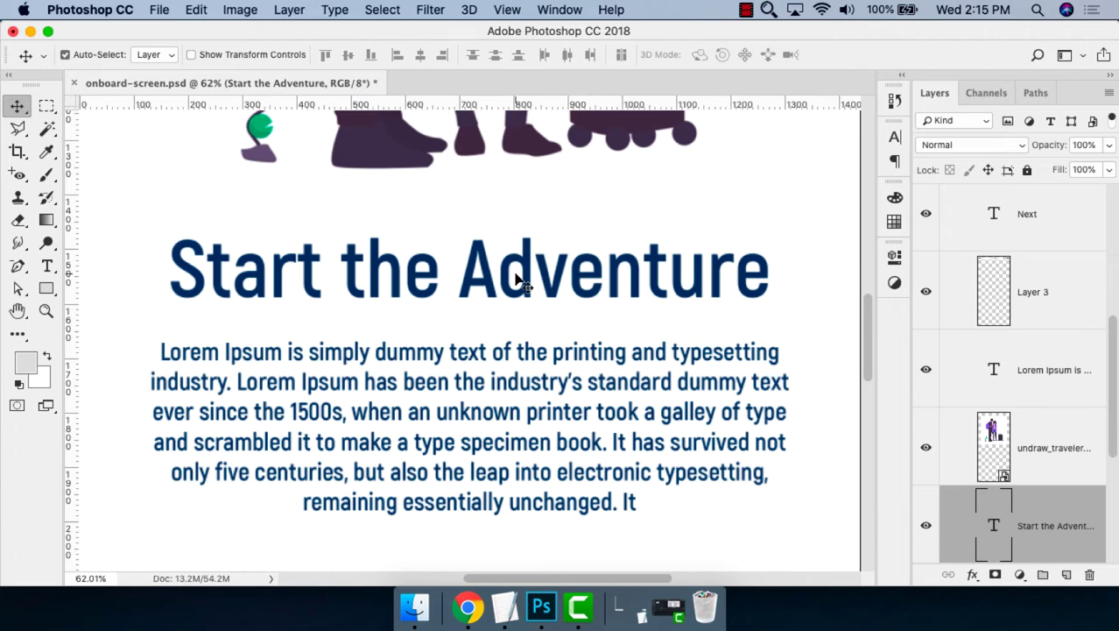
pyautogui.scroll(-3, 592, 445)
pyautogui.click(585, 366)
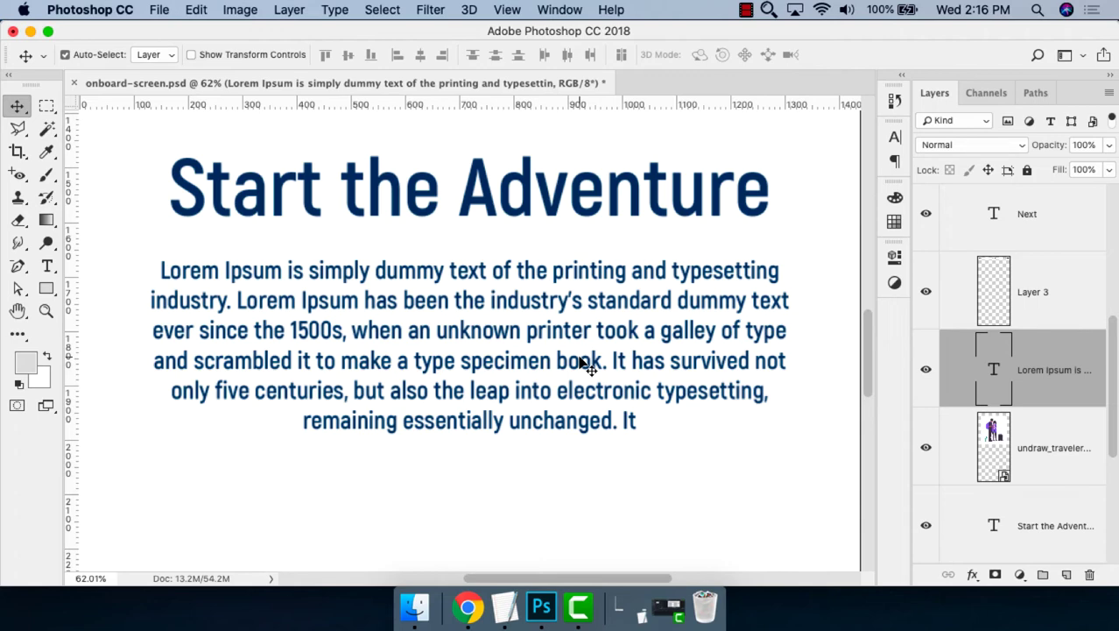
pyautogui.press('super+0')
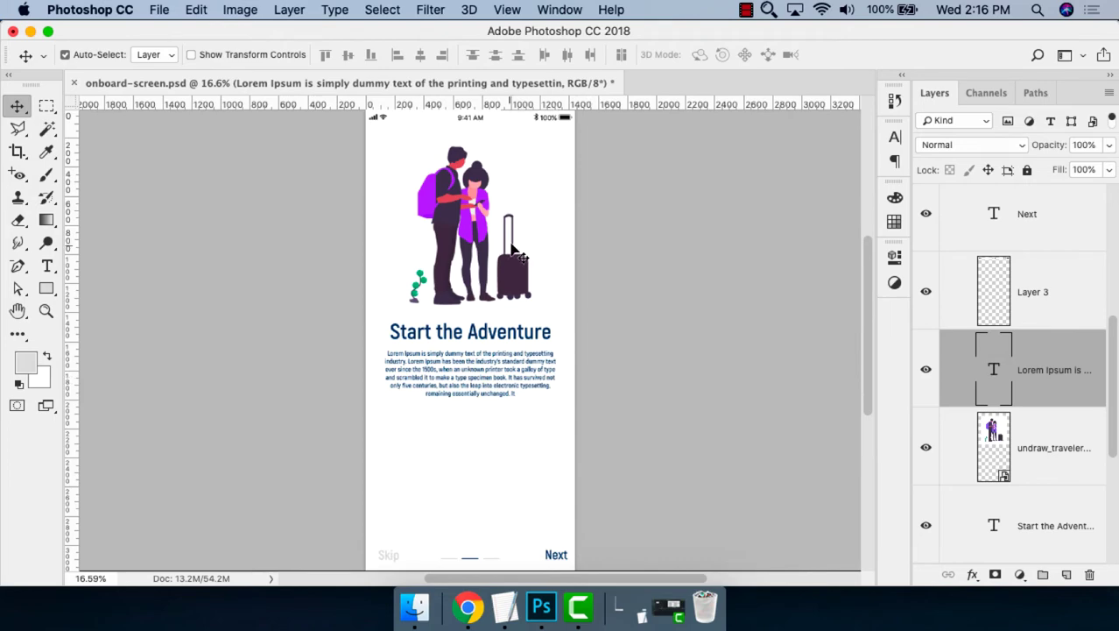
pyautogui.press('super+Tab')
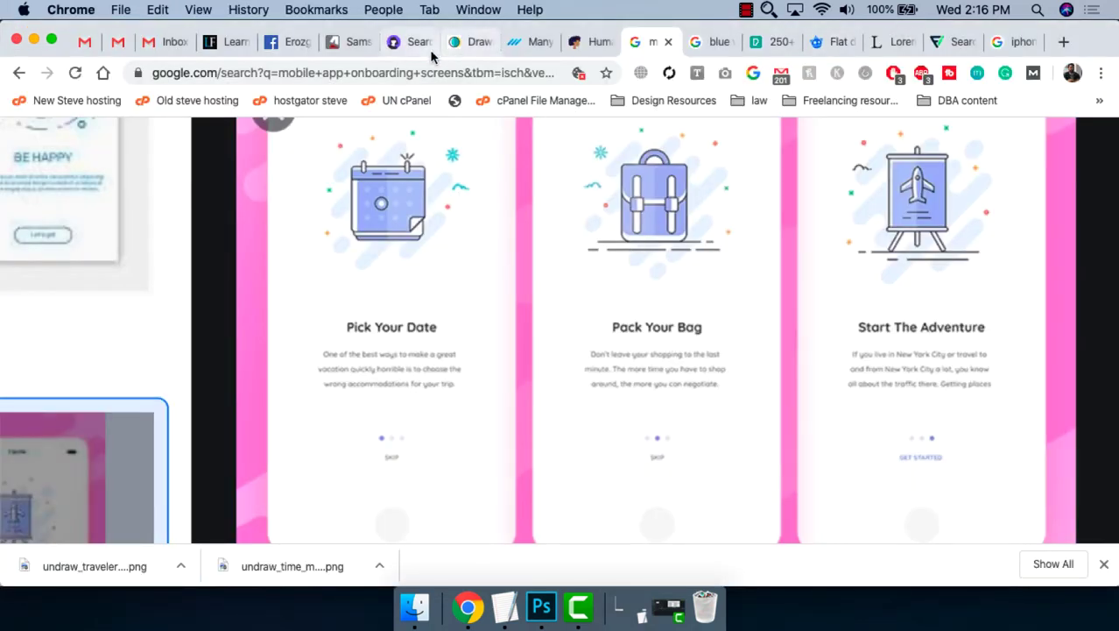
# Search unDraw for 'adventure' and save the Adventure illustration as SVG in the app design folder.
pyautogui.click(412, 48)
pyautogui.scroll(5, 246, 220)
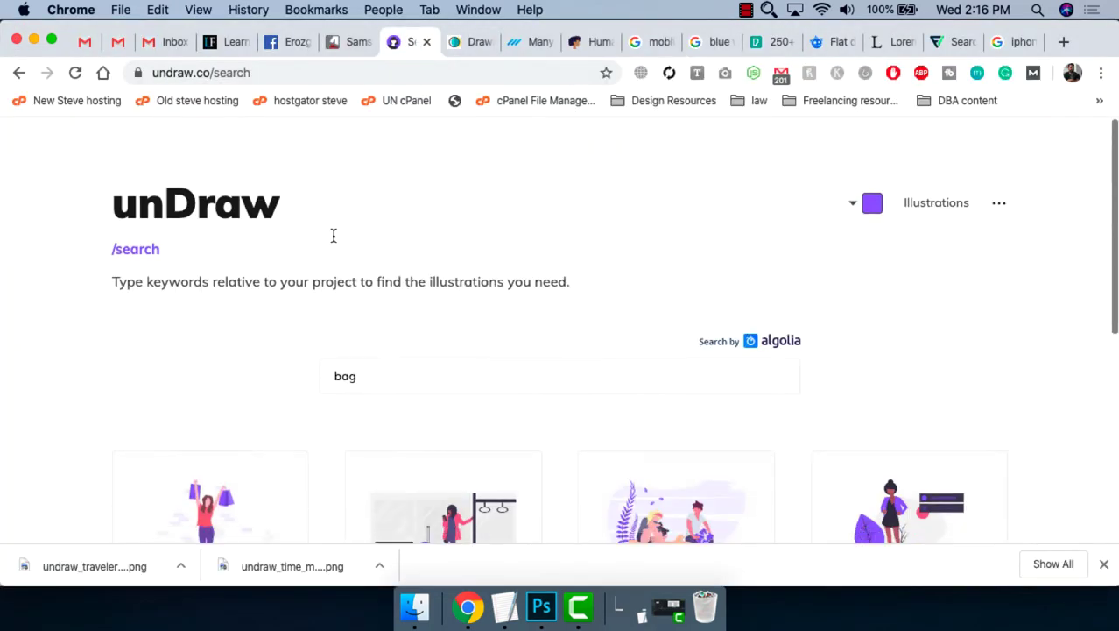
pyautogui.doubleClick(422, 368)
pyautogui.write('adventure')
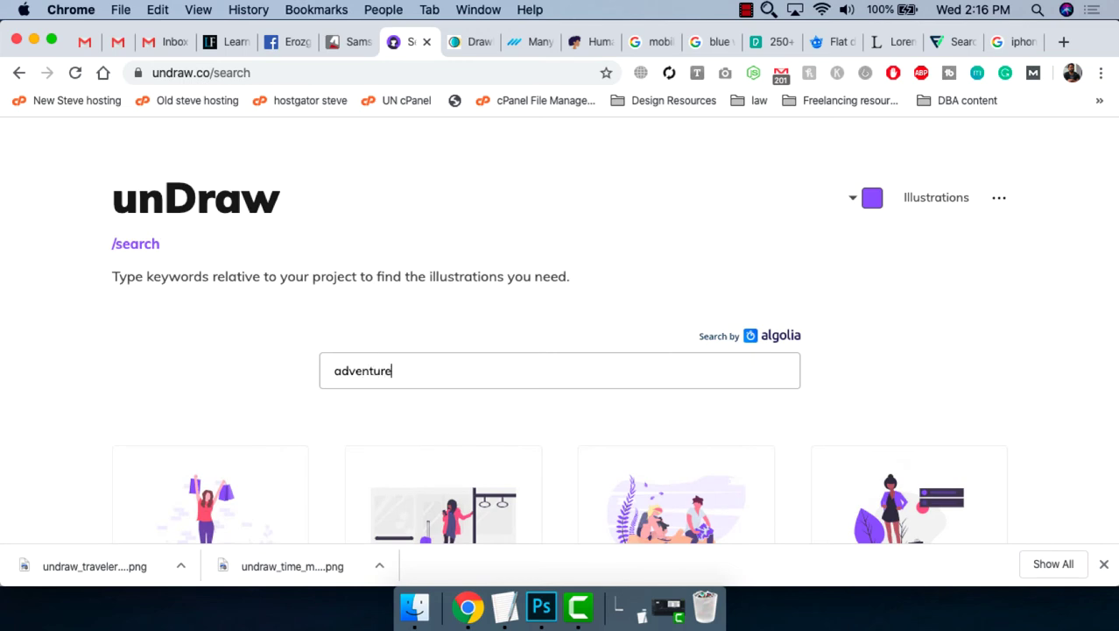
pyautogui.scroll(-2, 589, 306)
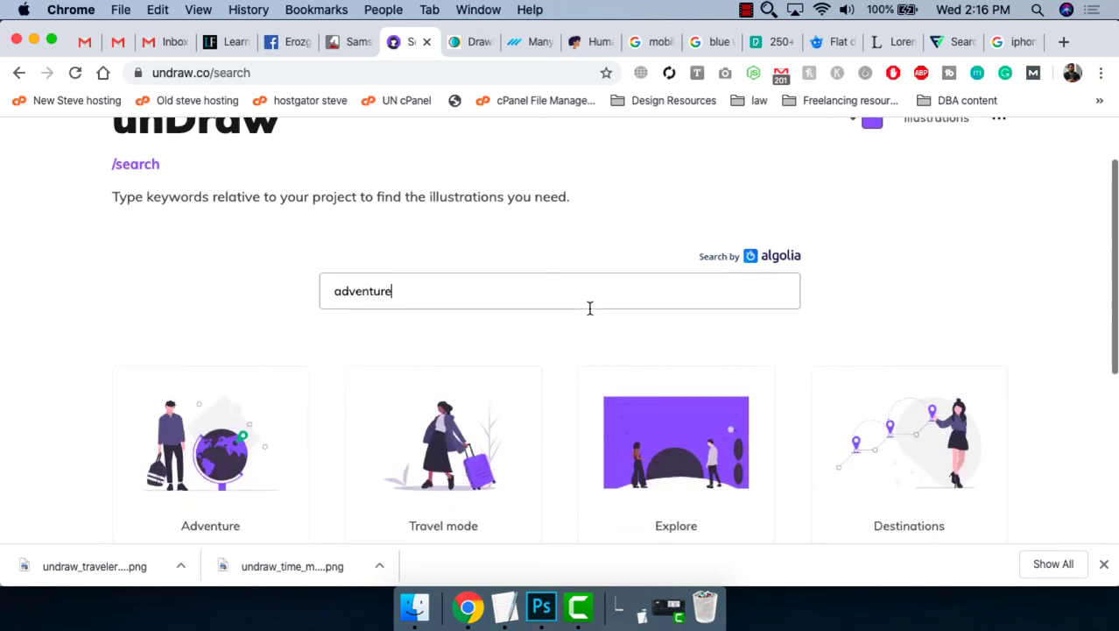
pyautogui.scroll(-2, 591, 301)
pyautogui.scroll(-3, 1000, 315)
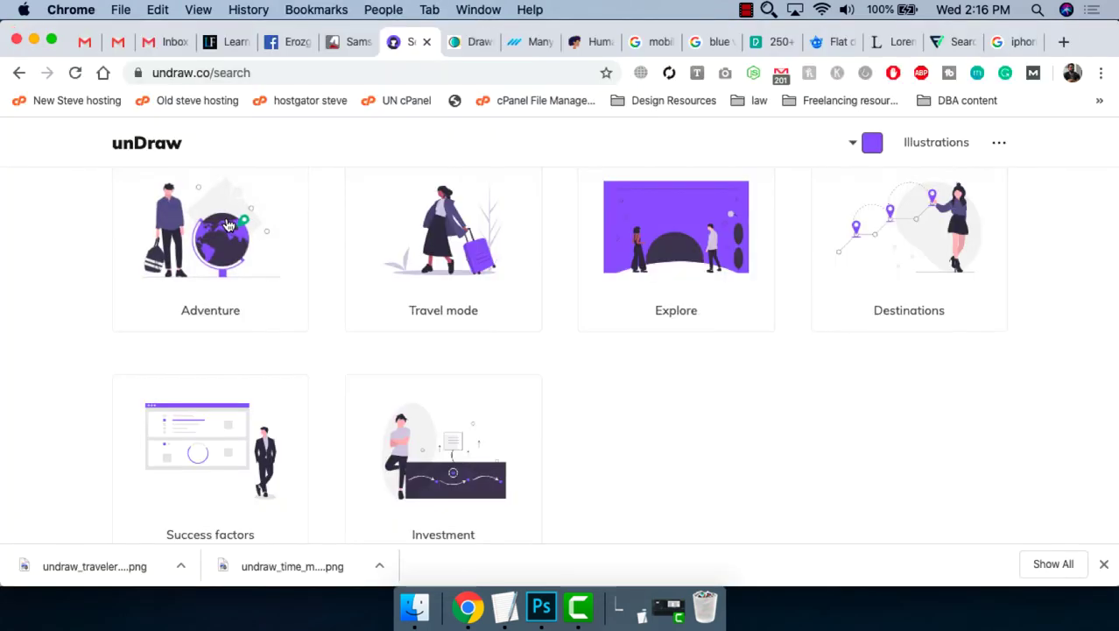
pyautogui.click(227, 225)
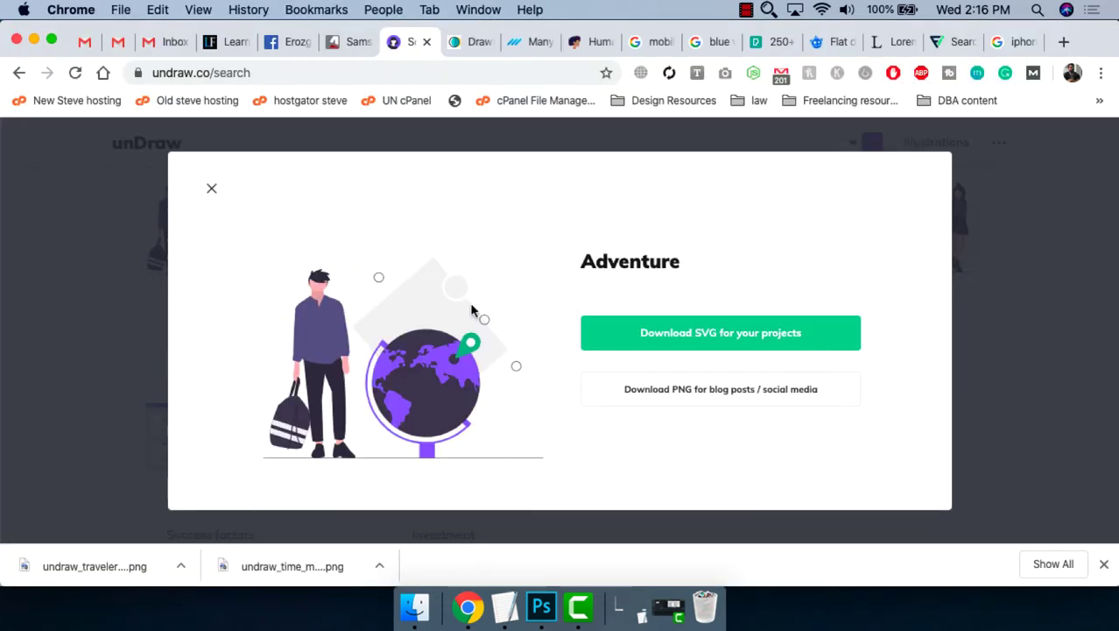
pyautogui.click(675, 333)
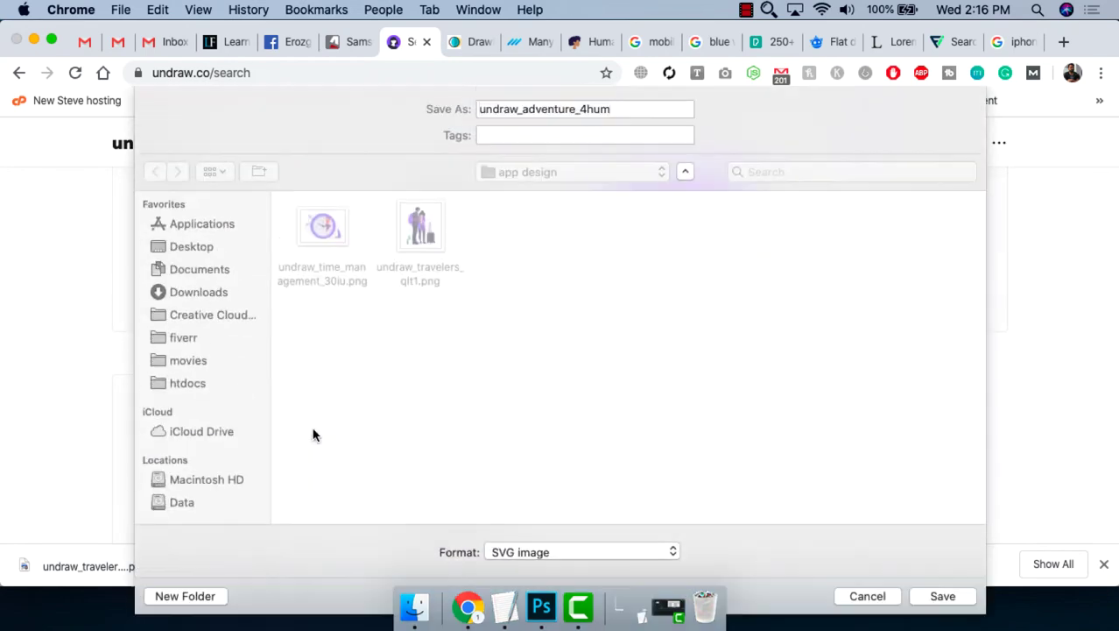
pyautogui.click(951, 598)
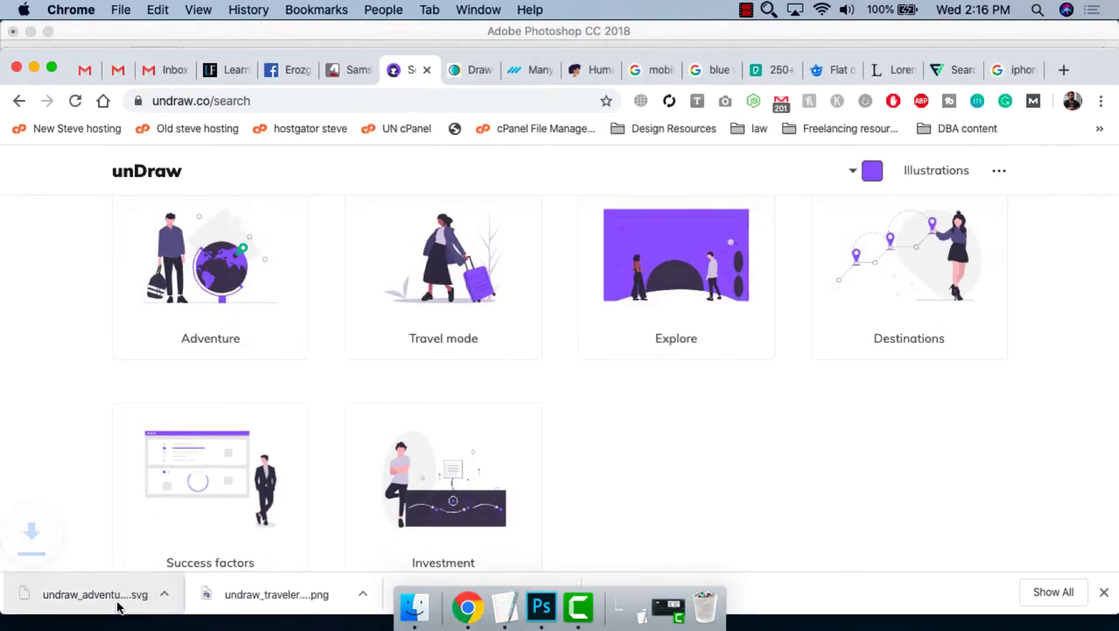
# Download the Adventure illustration as PNG too and reveal the PNG in Finder.
pyautogui.click(164, 595)
pyautogui.click(168, 597)
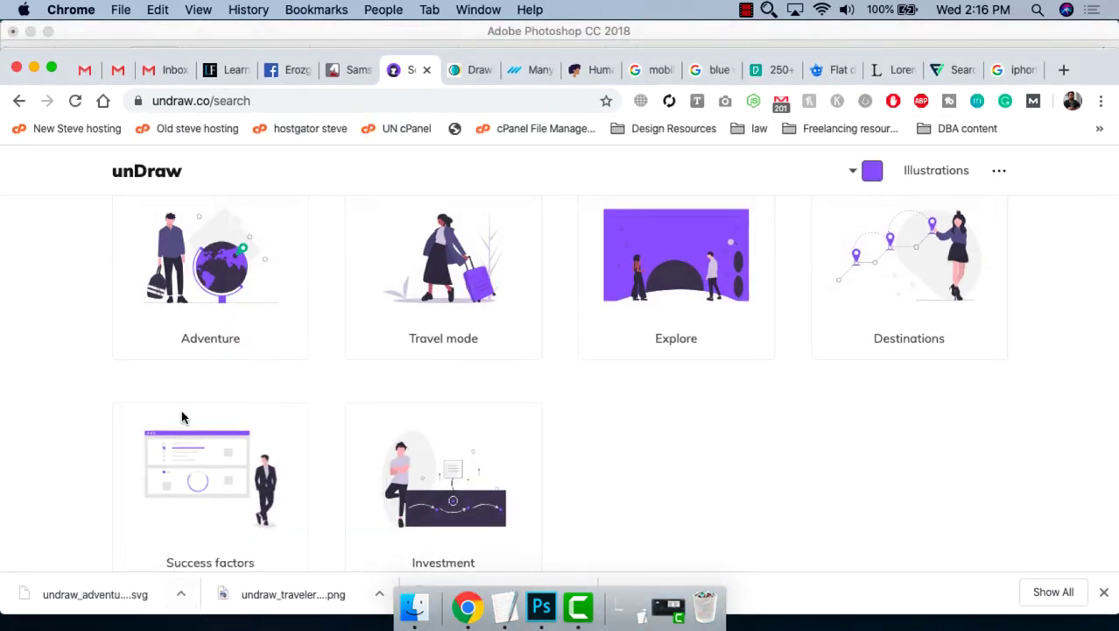
pyautogui.click(219, 284)
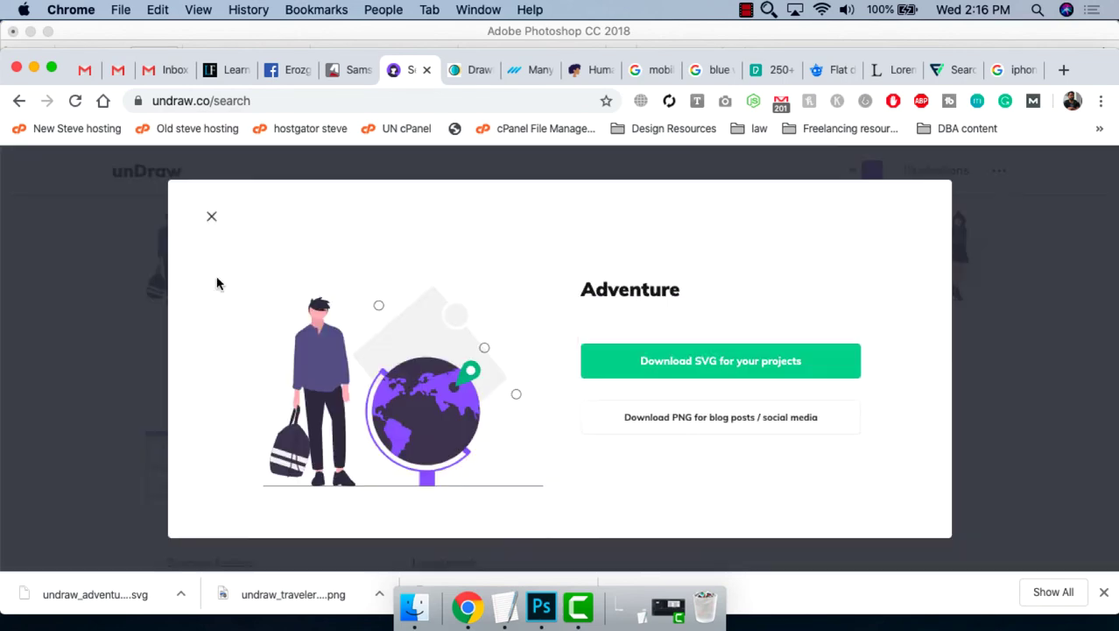
pyautogui.click(637, 416)
pyautogui.press('Return')
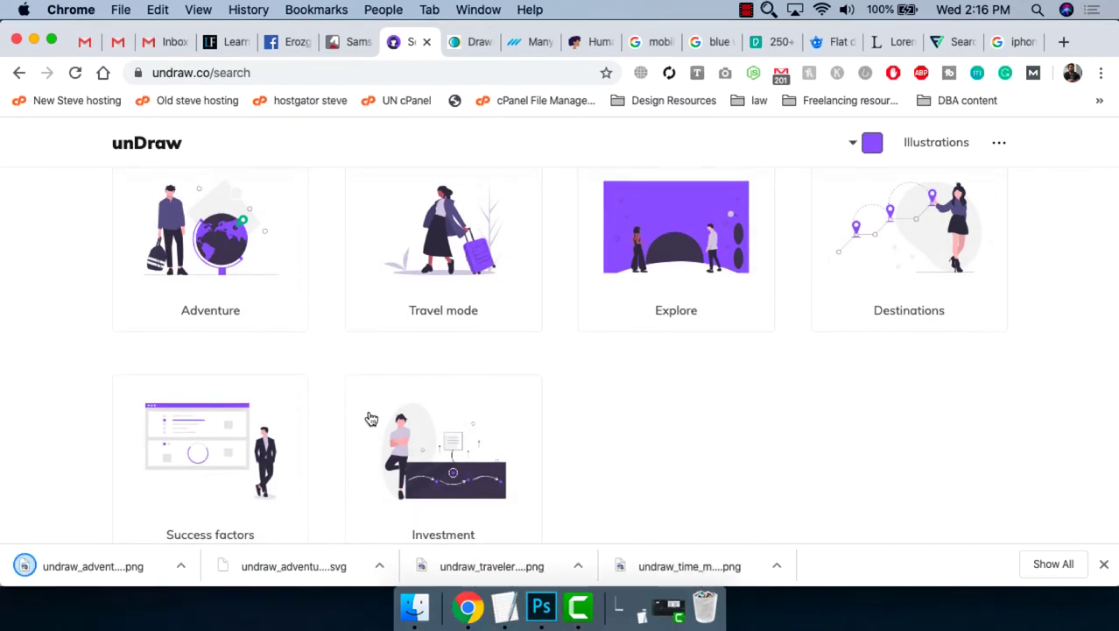
pyautogui.click(181, 566)
pyautogui.click(220, 538)
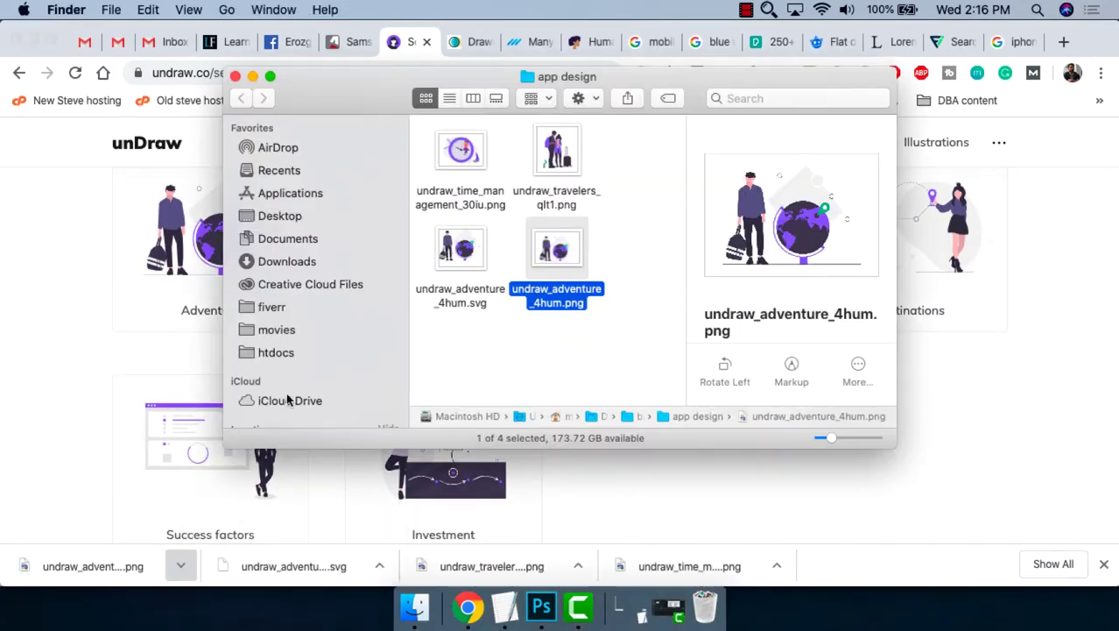
# Place the Adventure PNG on Screen 3, enlarged to about 157% and centred above the heading.
pyautogui.moveTo(553, 254)
pyautogui.mouseDown()
pyautogui.moveTo(543, 342)
pyautogui.moveTo(479, 212)
pyautogui.mouseUp()
pyautogui.press('super+Tab')
pyautogui.press('super+Tab')
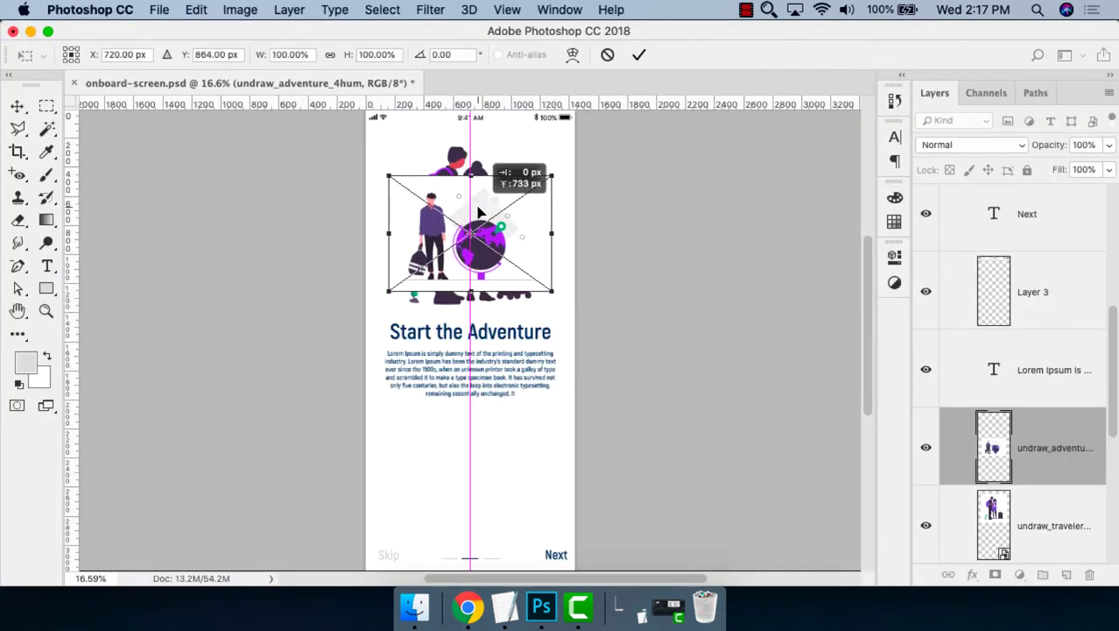
pyautogui.moveTo(551, 175); pyautogui.dragTo(602, 147)
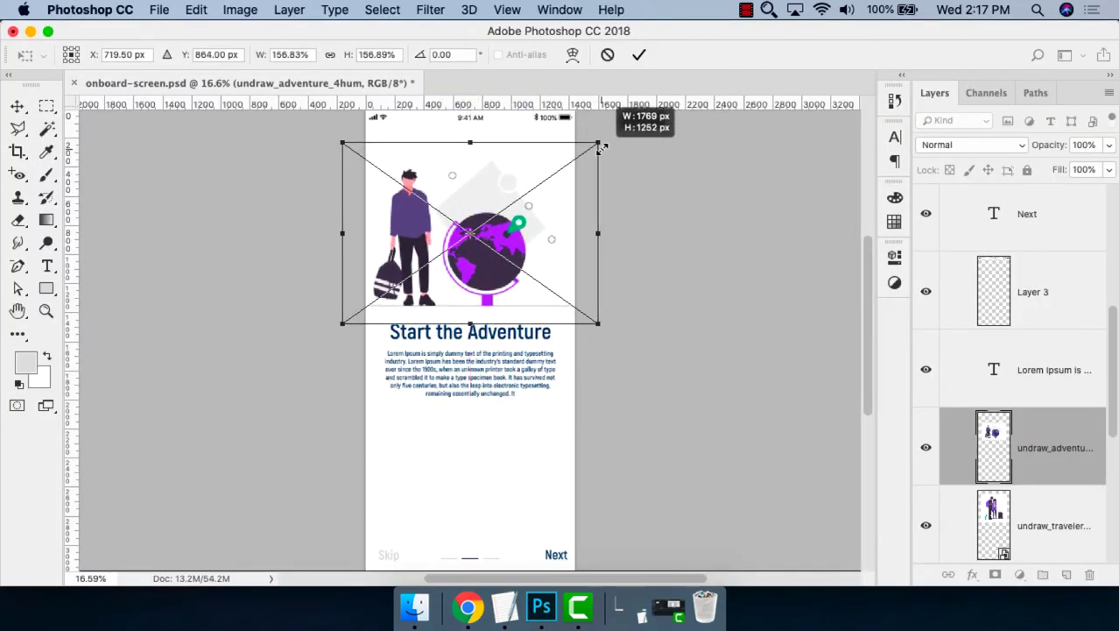
pyautogui.moveTo(530, 168); pyautogui.dragTo(542, 168)
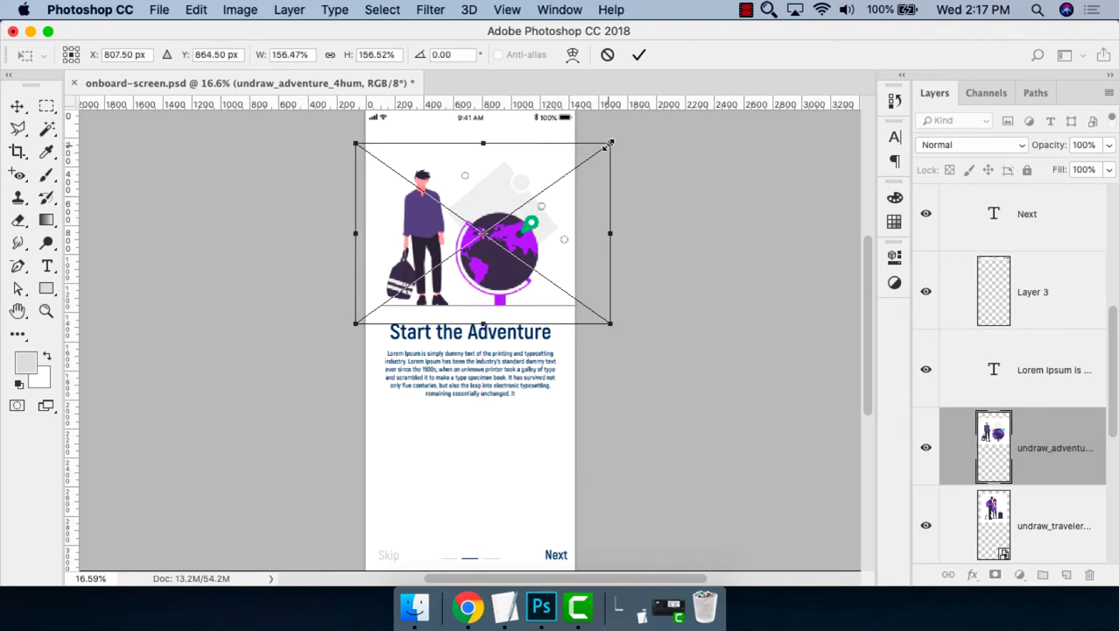
pyautogui.moveTo(610, 143); pyautogui.dragTo(612, 139)
pyautogui.moveTo(519, 194); pyautogui.dragTo(517, 186)
pyautogui.press('Return')
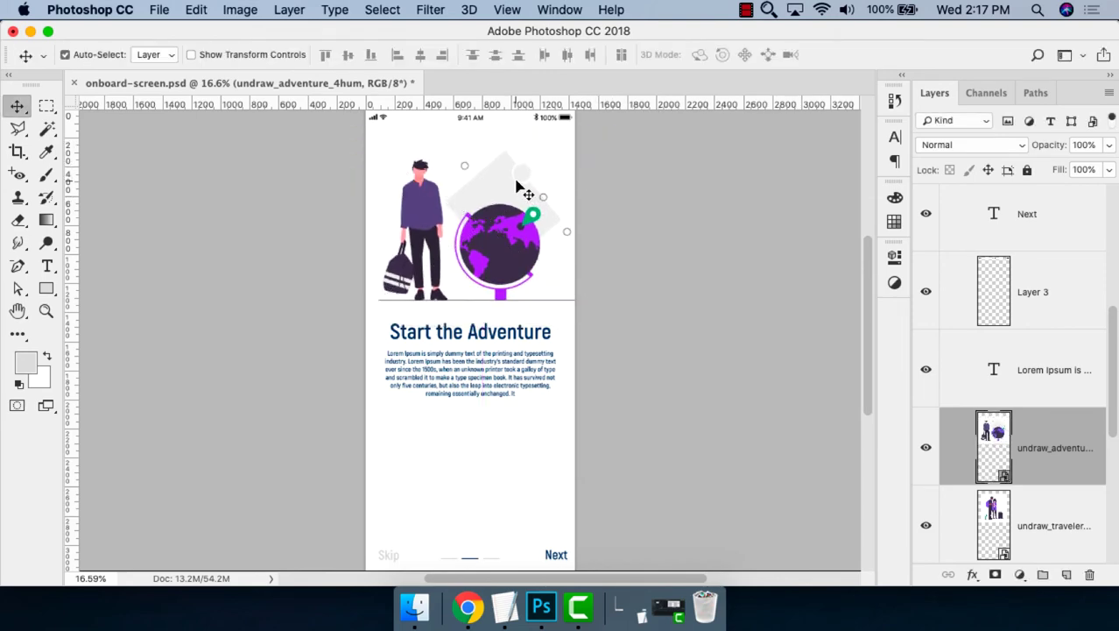
# Shrink the globe illustration slightly and add horizontal guides at its bottom edge.
pyautogui.moveTo(377, 132); pyautogui.dragTo(617, 335)
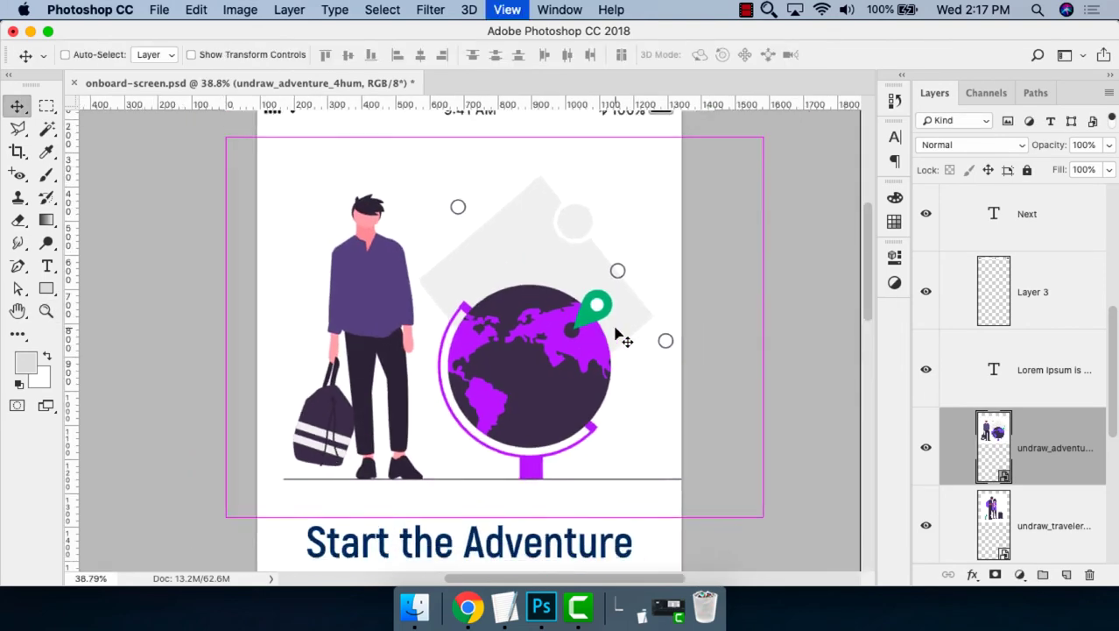
pyautogui.hotkey('ctrl', '-')
pyautogui.hotkey('ctrl', 't')
pyautogui.moveTo(762, 137); pyautogui.dragTo(732, 159)
pyautogui.press('Return')
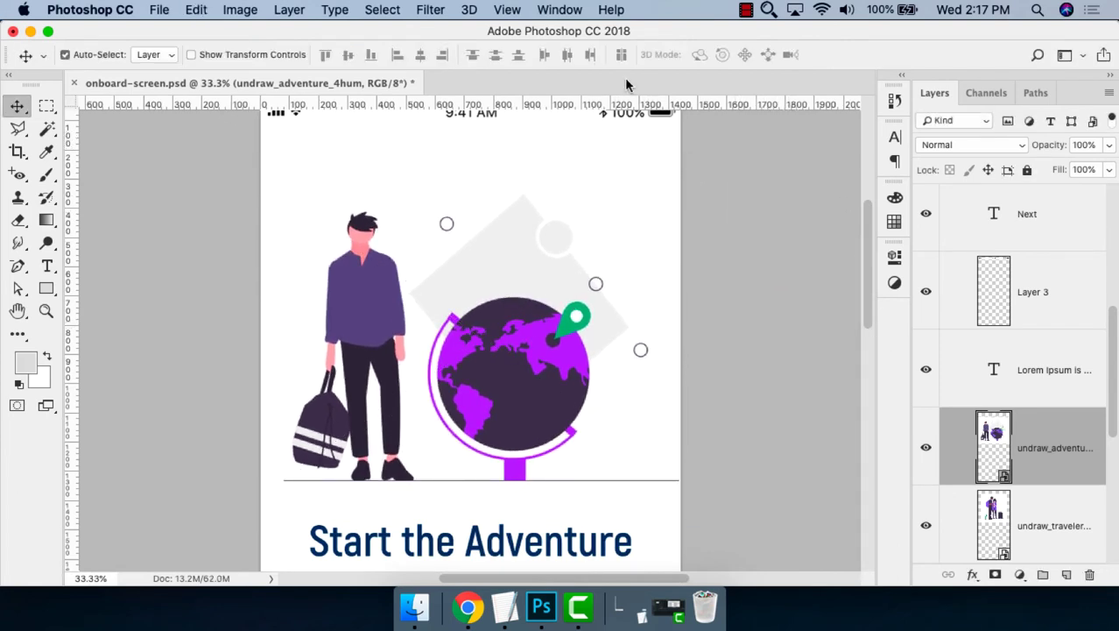
pyautogui.moveTo(627, 106); pyautogui.dragTo(496, 481)
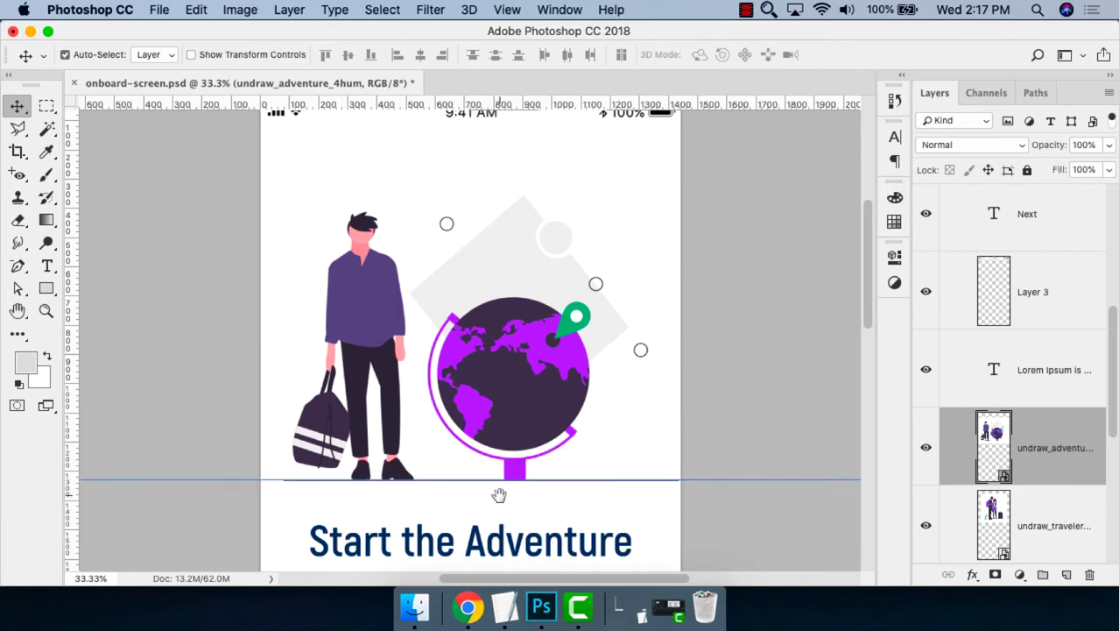
pyautogui.scroll(-3, 499, 490)
pyautogui.moveTo(507, 104); pyautogui.dragTo(440, 471)
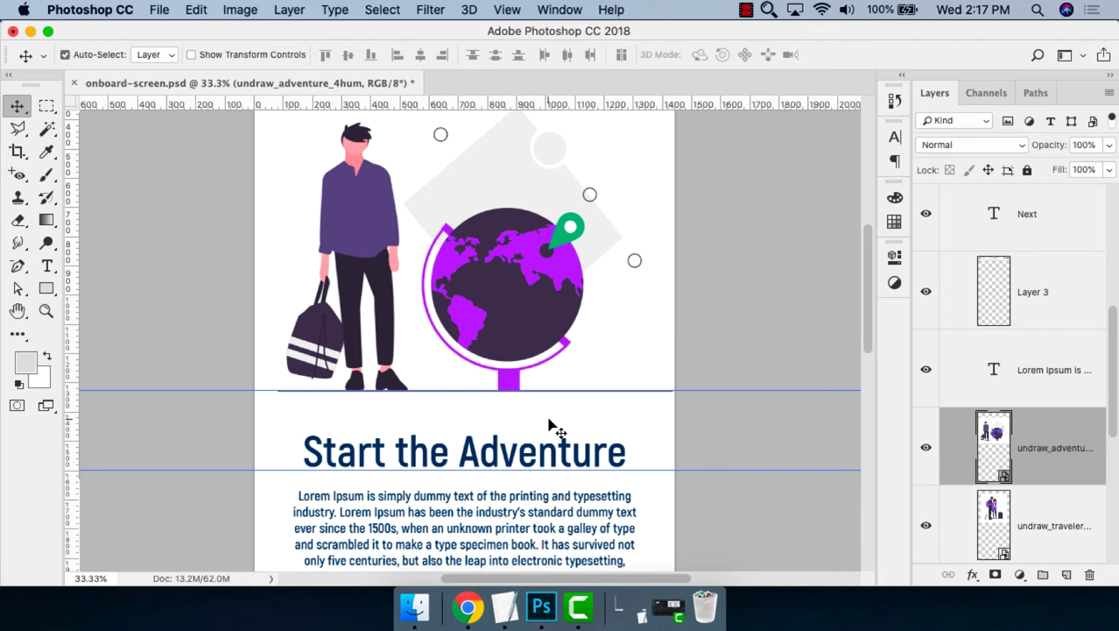
# Fit the screen, then zoom in on the heading, body text and Skip/Next row.
pyautogui.press('super+0')
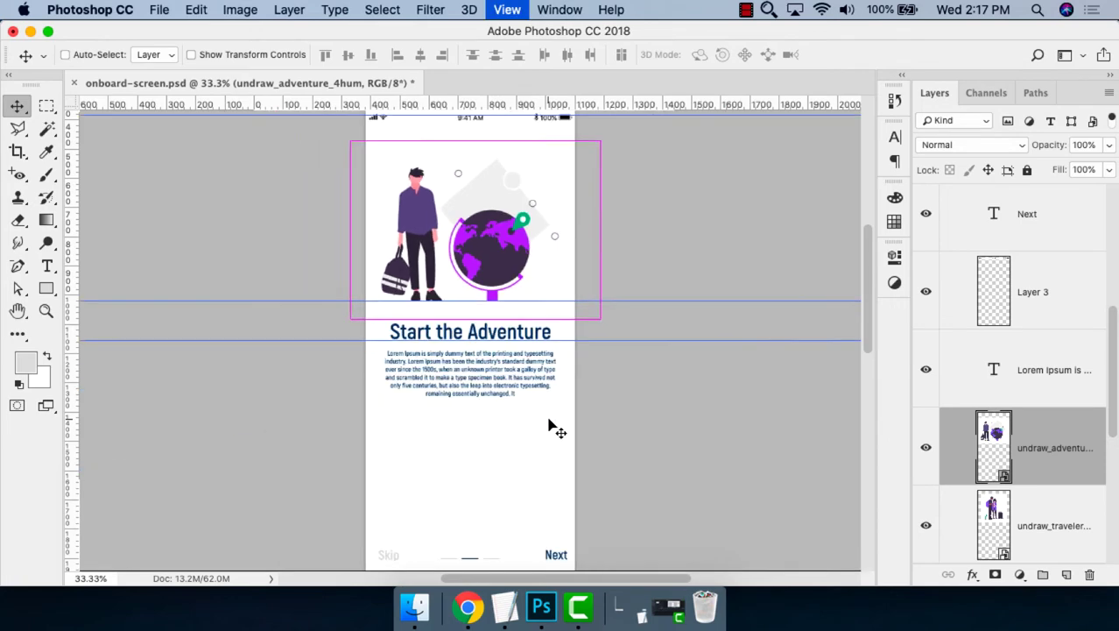
pyautogui.press('z')
pyautogui.moveTo(350, 294); pyautogui.dragTo(607, 483)
pyautogui.scroll(-3, 604, 366)
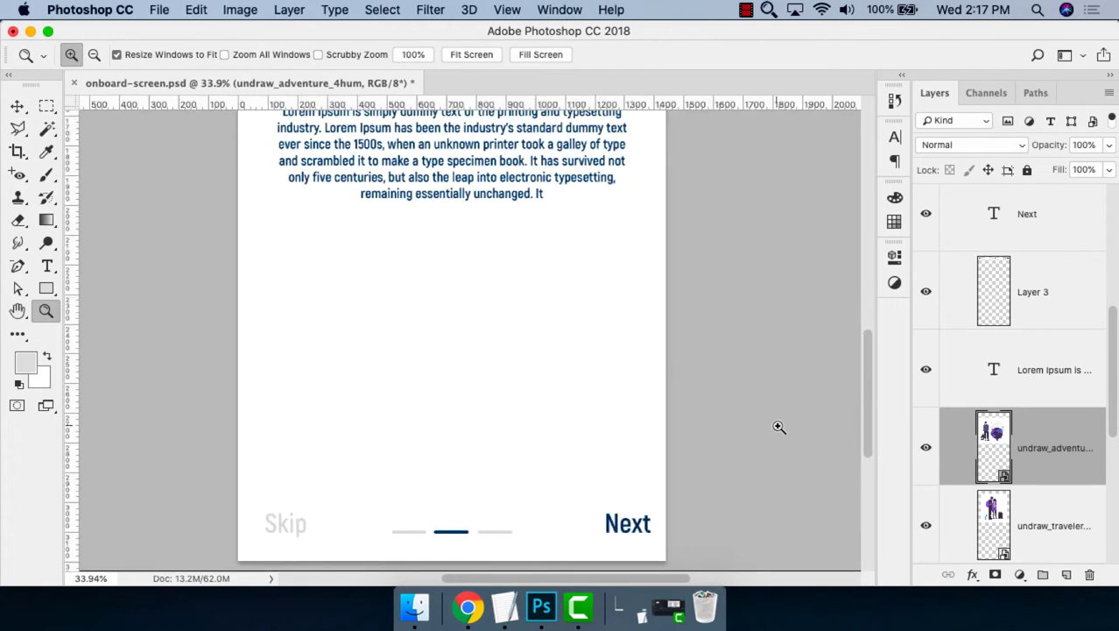
pyautogui.press('Tab')
pyautogui.press('super+r')
pyautogui.moveTo(854, 395); pyautogui.dragTo(284, 552)
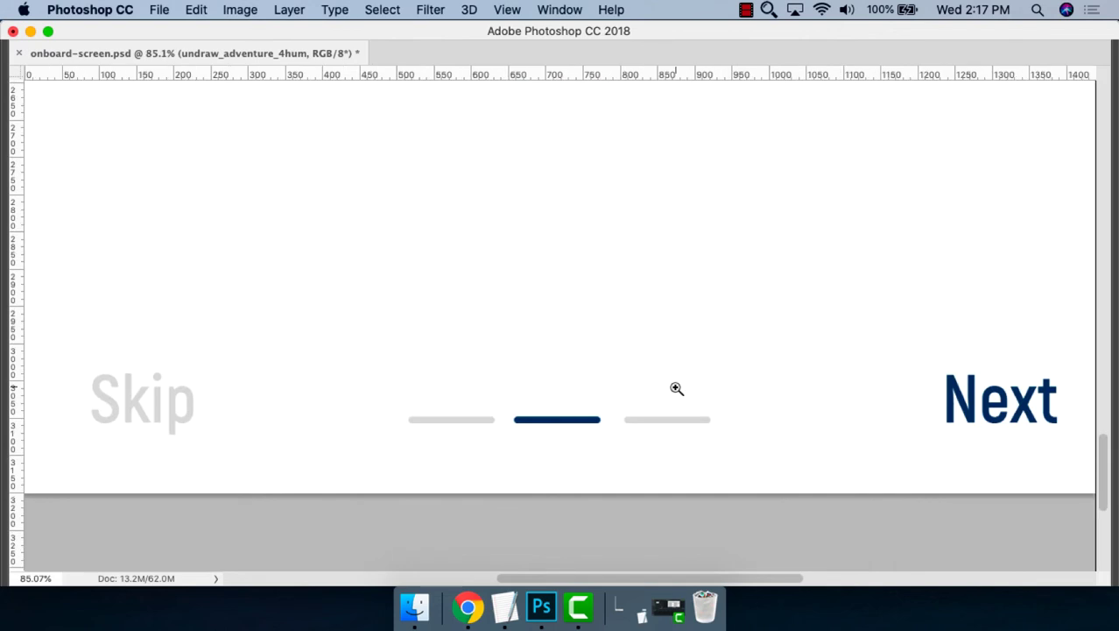
# Colour the right pagination bar dark blue, sampled from the middle bar.
pyautogui.press('v')
pyautogui.click(577, 421)
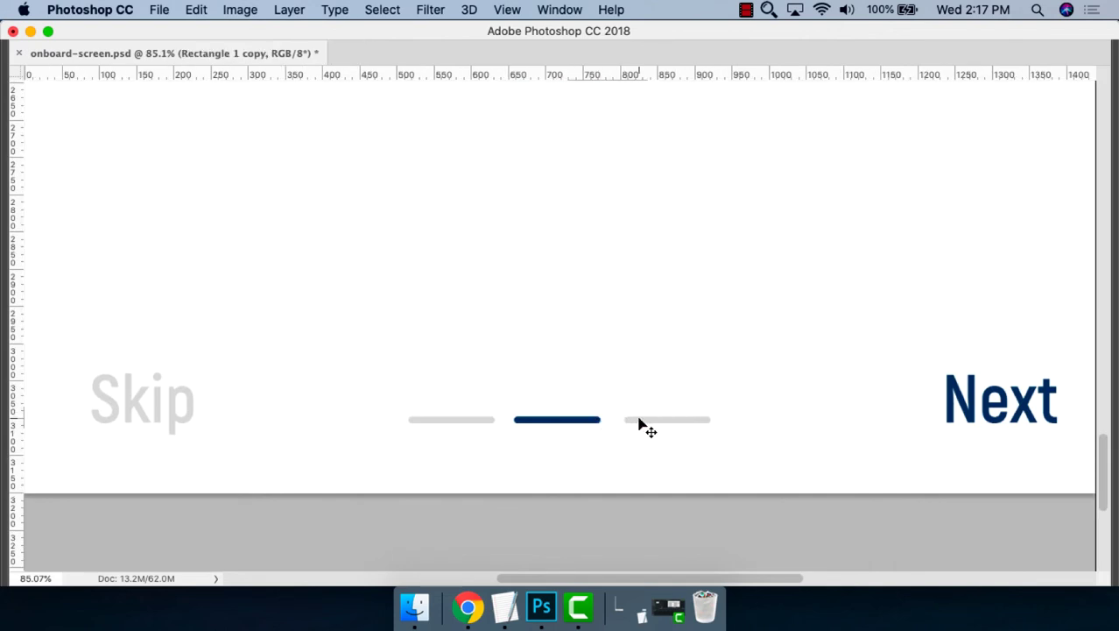
pyautogui.press('Tab')
pyautogui.press('z')
pyautogui.click(664, 453)
pyautogui.press('v')
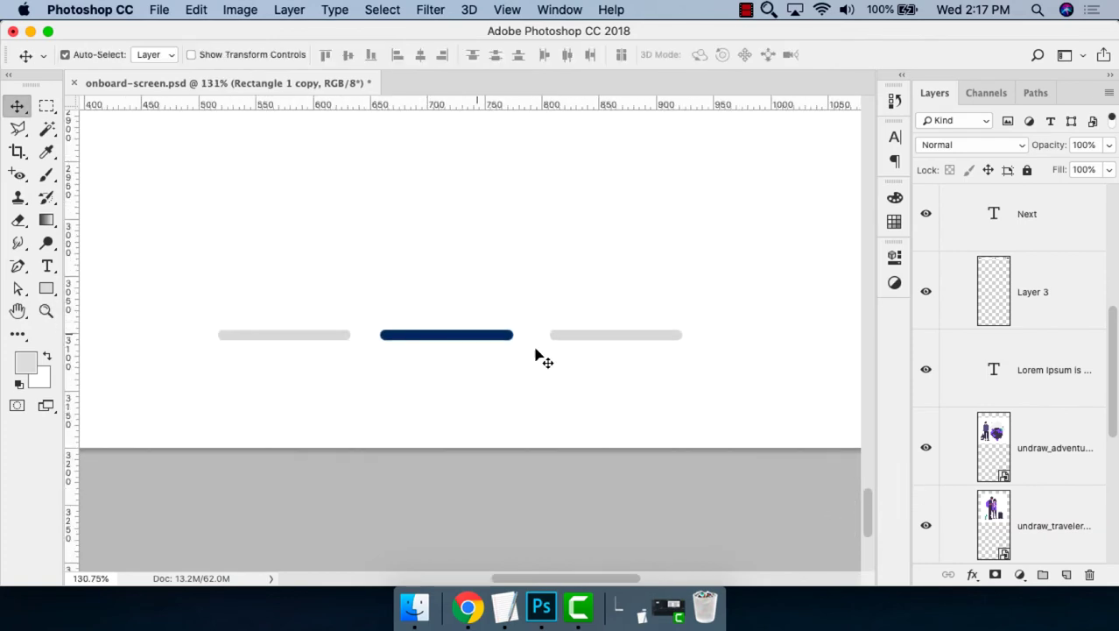
pyautogui.click(601, 335)
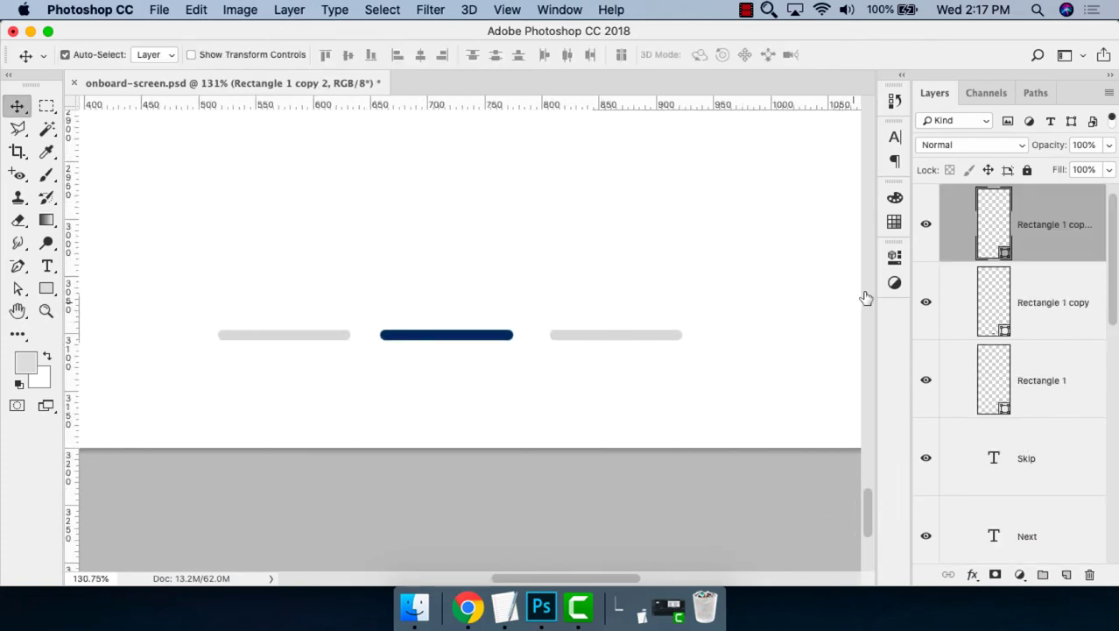
pyautogui.doubleClick(1000, 252)
pyautogui.click(505, 334)
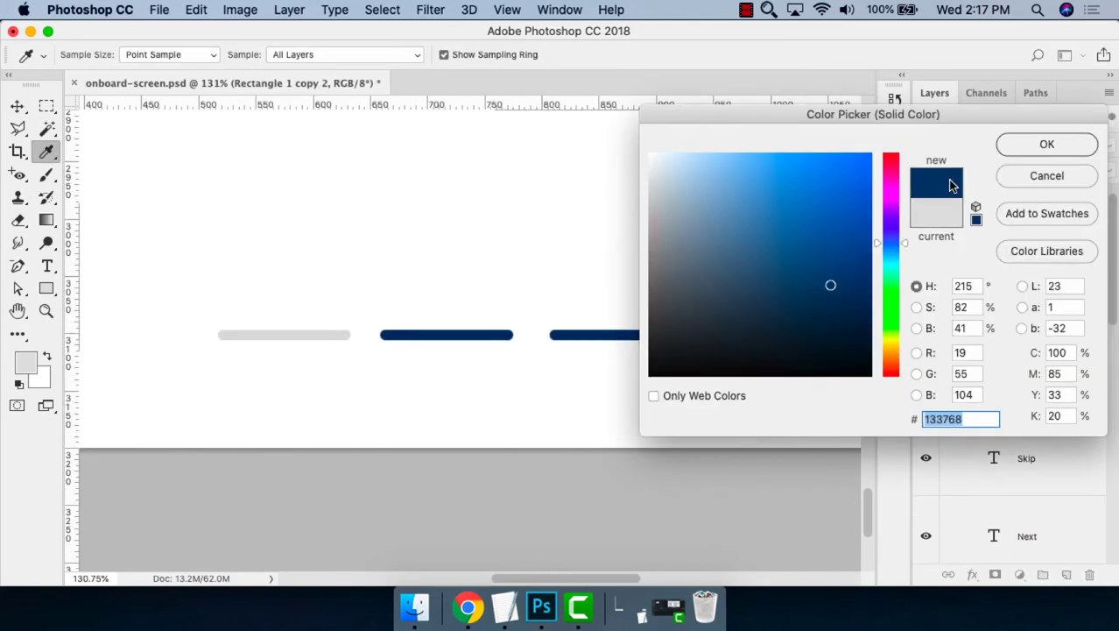
pyautogui.click(1047, 144)
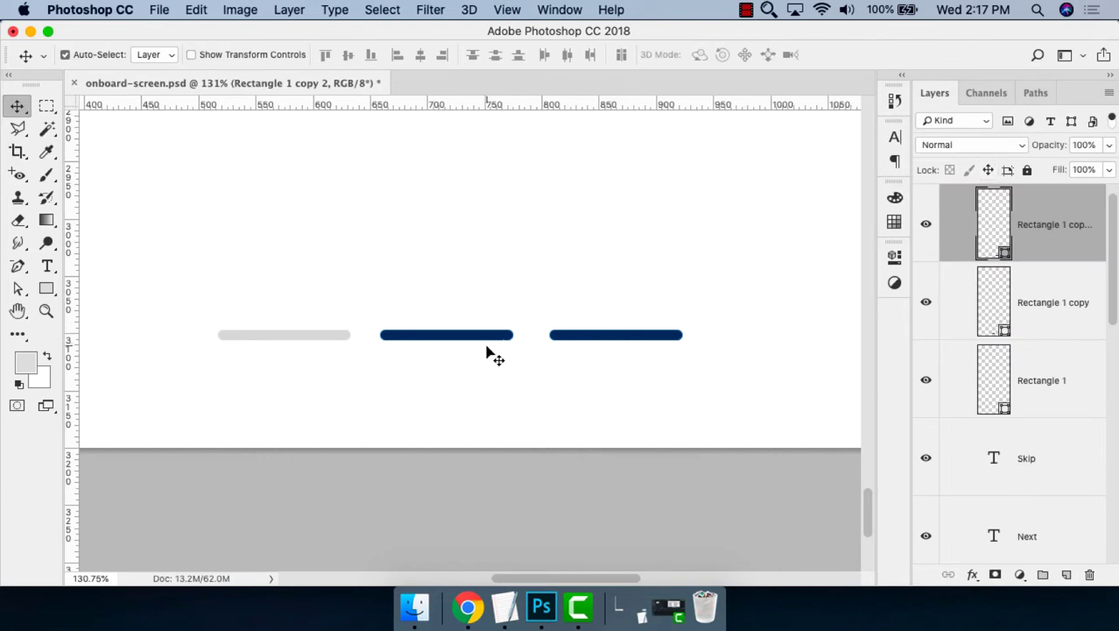
# Turn the middle bar grey dfdfdf, sampled from the left bar, and fit the whole screen.
pyautogui.doubleClick(1004, 331)
pyautogui.click(324, 330)
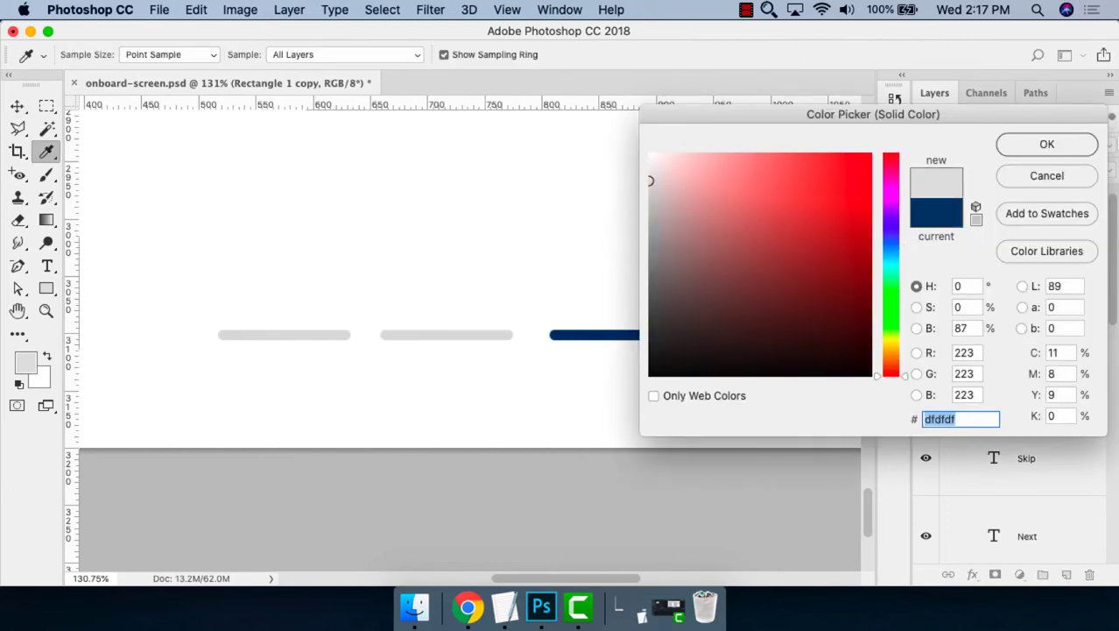
pyautogui.click(1046, 144)
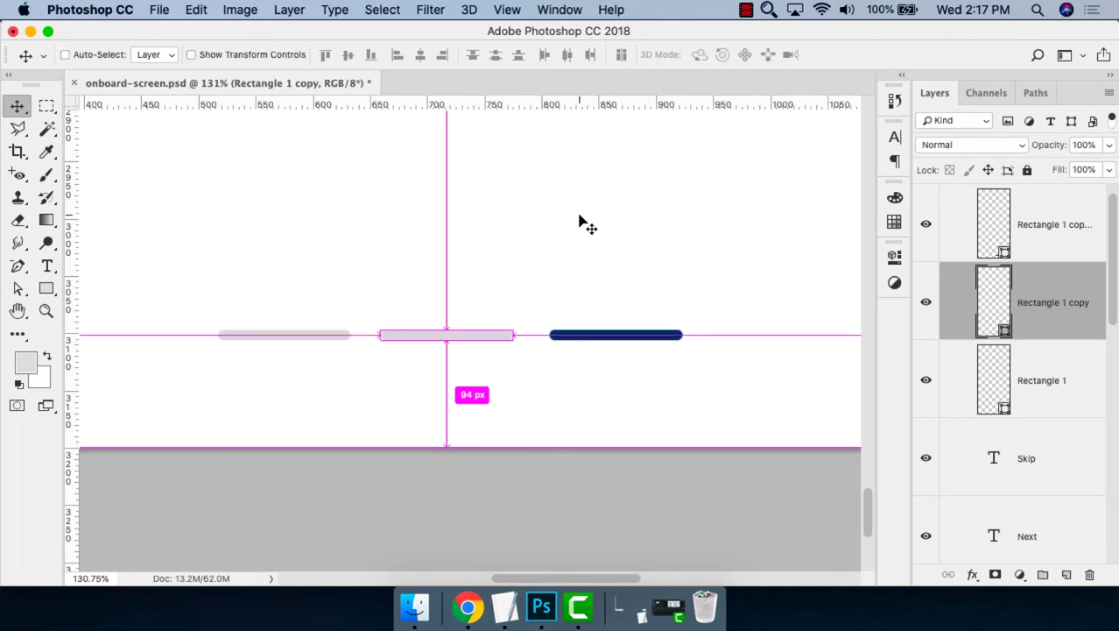
pyautogui.press('super+0')
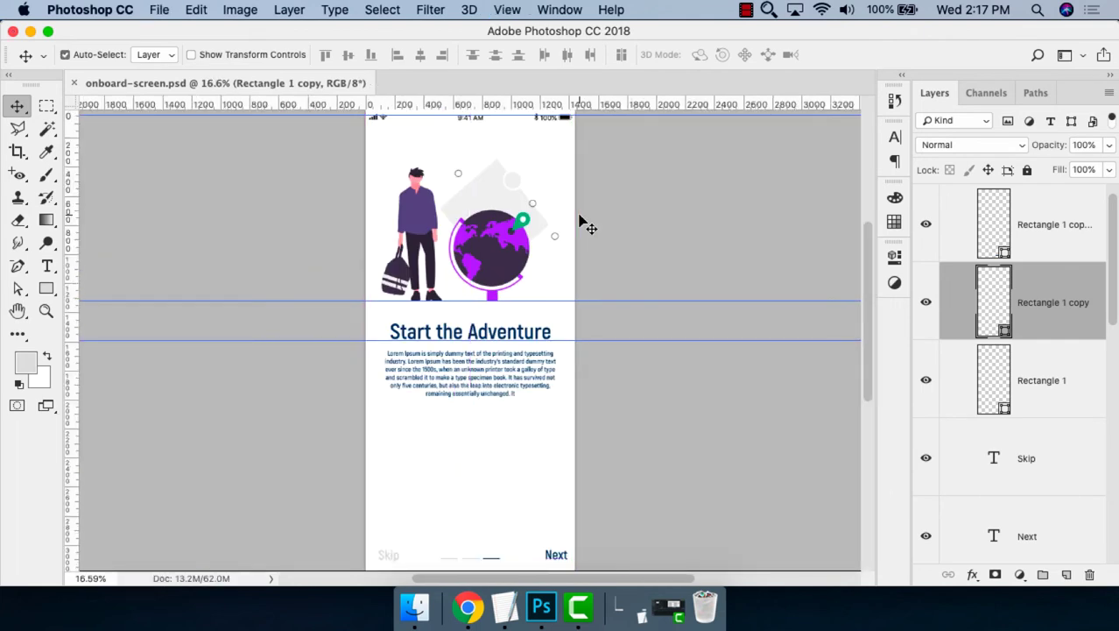
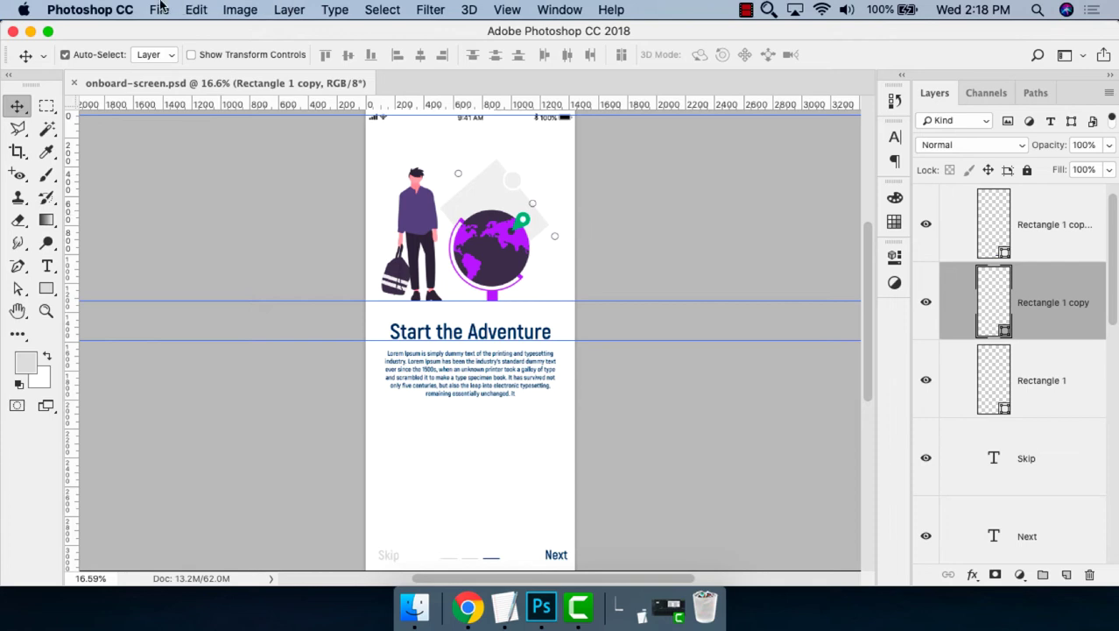
# Collapse the Screen 3 layer group, check File > Export, then bring the TextEdit notes forward.
pyautogui.scroll(2, 1051, 385)
pyautogui.click(944, 196)
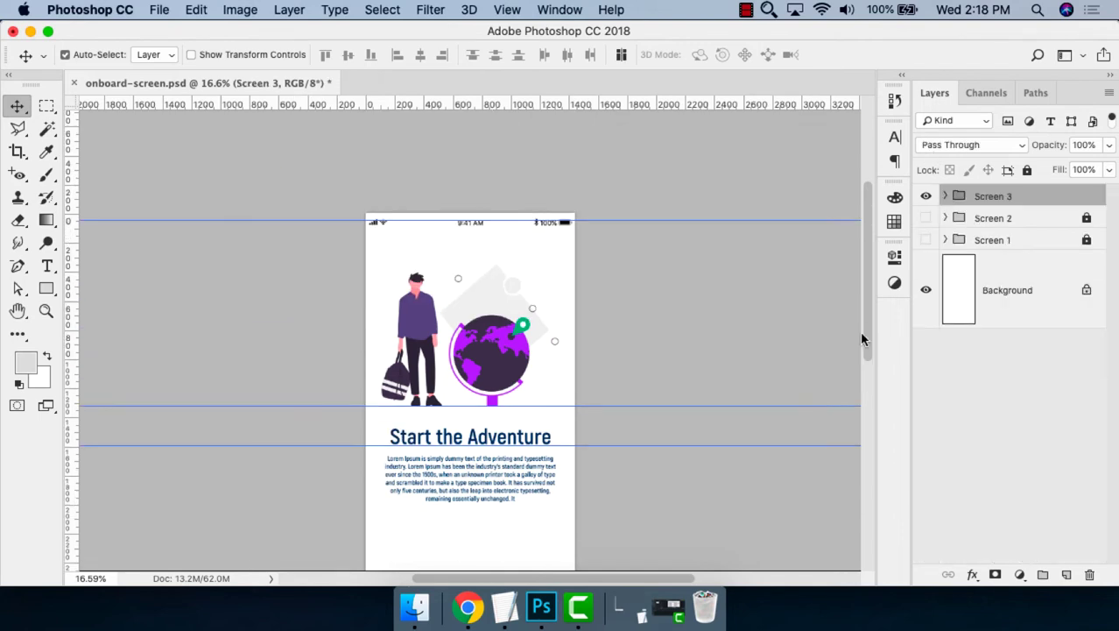
pyautogui.scroll(-3, 862, 339)
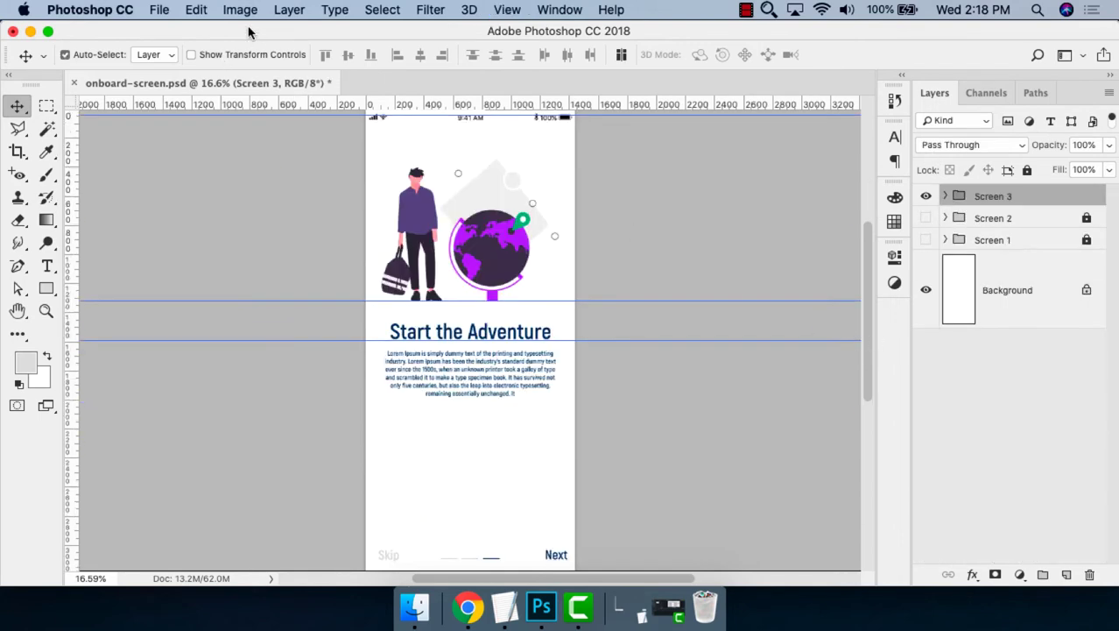
pyautogui.click(156, 9)
pyautogui.moveTo(179, 235)
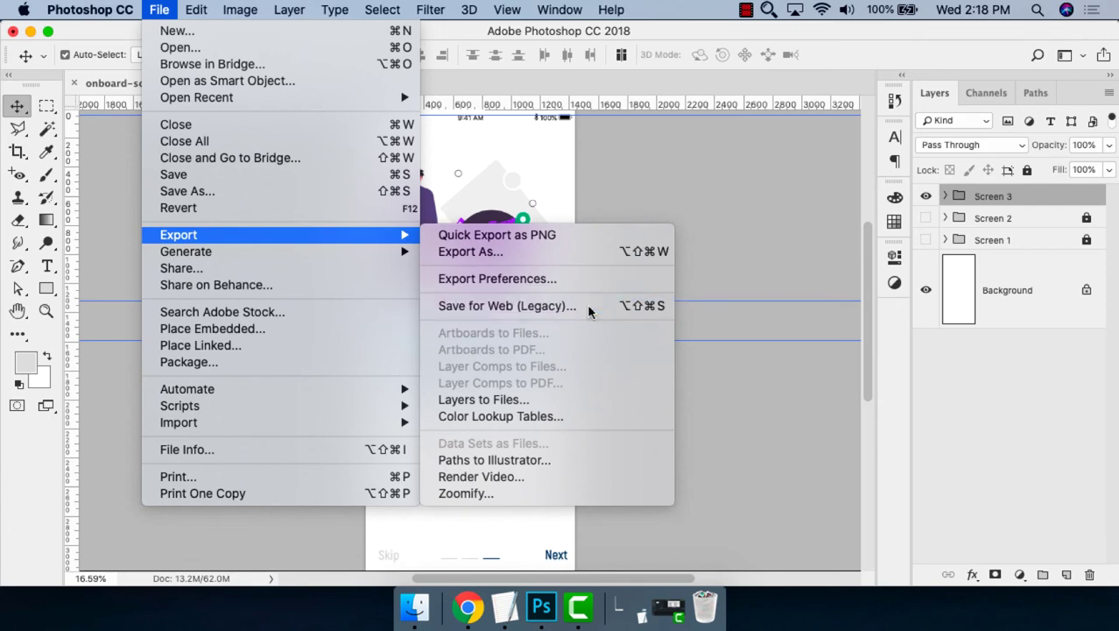
pyautogui.click(505, 606)
# Add the lines 'File > export > Save for Web' and 'Ctrl + Shift + Alt + S' below Freepik.com.
pyautogui.click(390, 468)
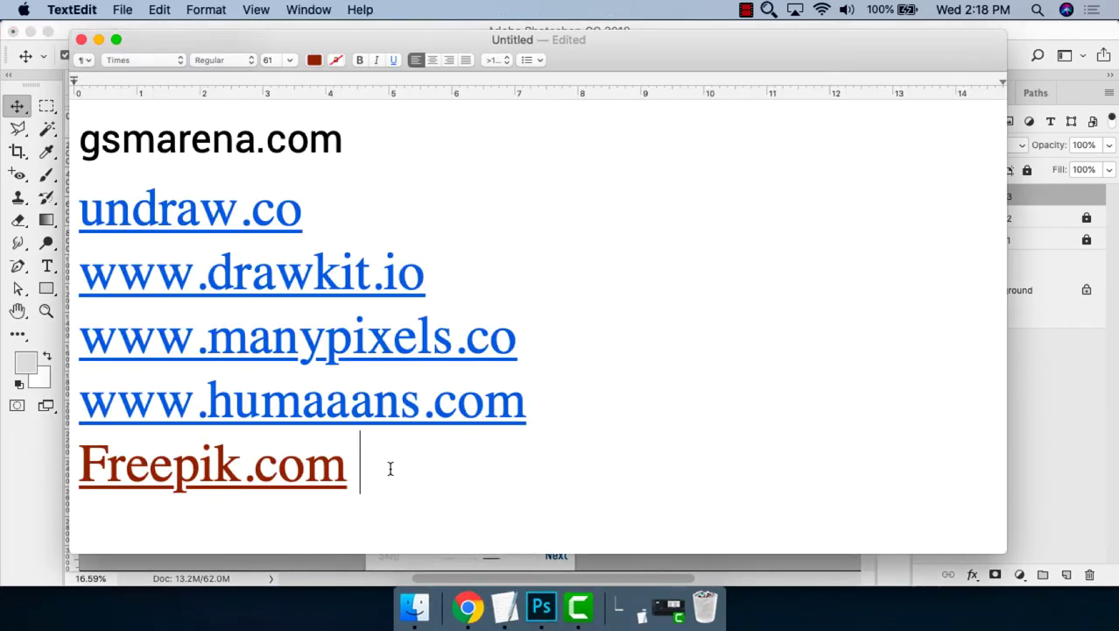
pyautogui.press('Return')
pyautogui.write('Ctrl ')
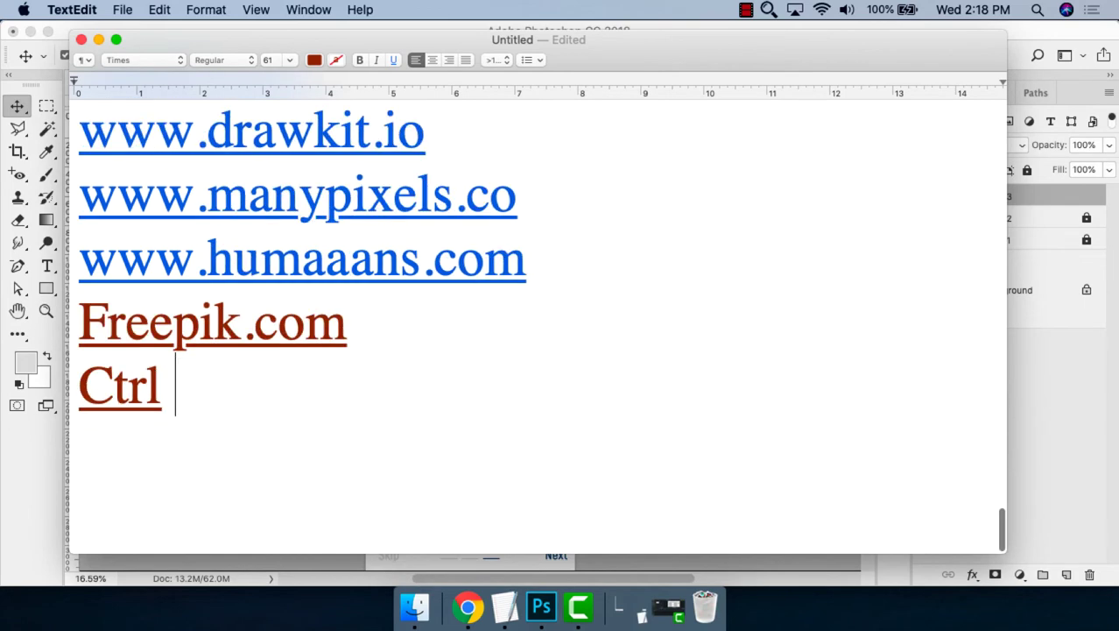
pyautogui.write('+ Shift ')
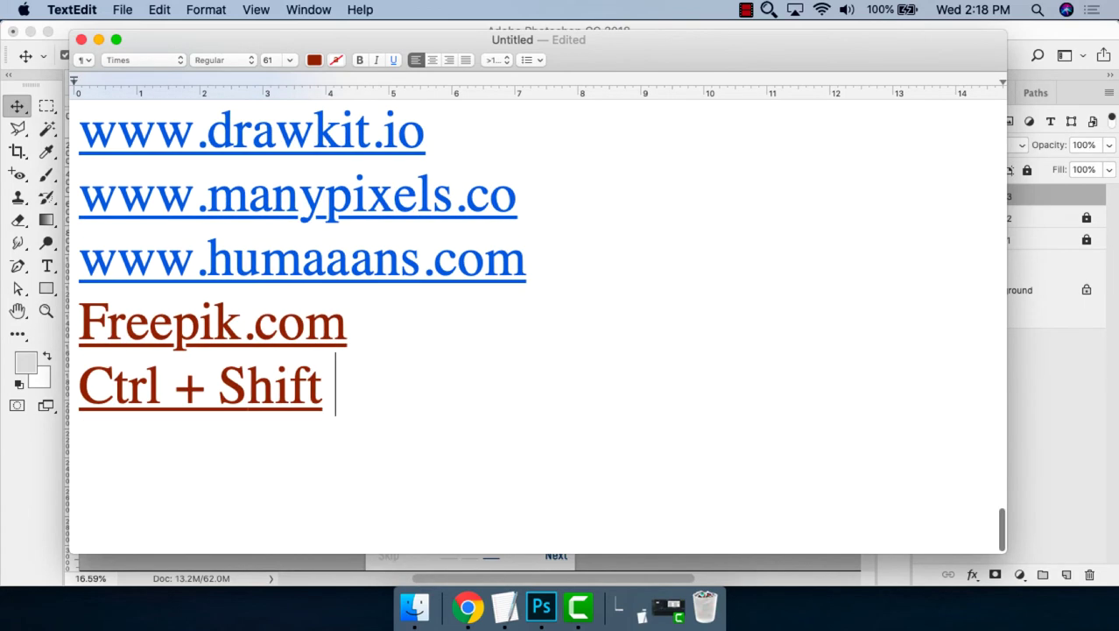
pyautogui.write('+ Alt ')
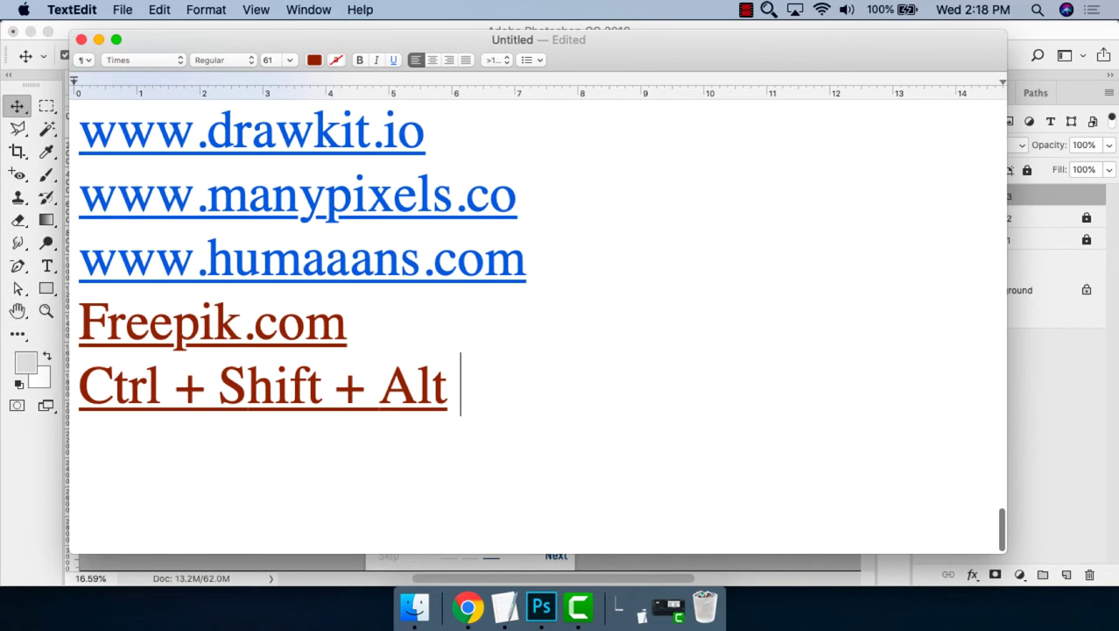
pyautogui.write('+ S')
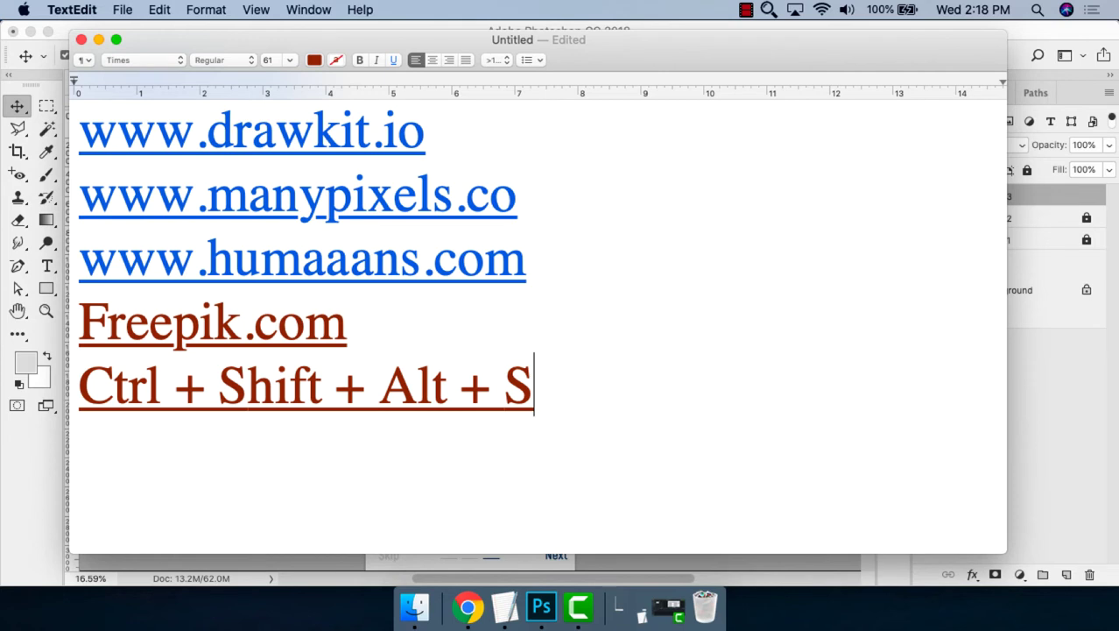
pyautogui.press('Return')
pyautogui.press('Return')
pyautogui.press('Up')
pyautogui.write('F')
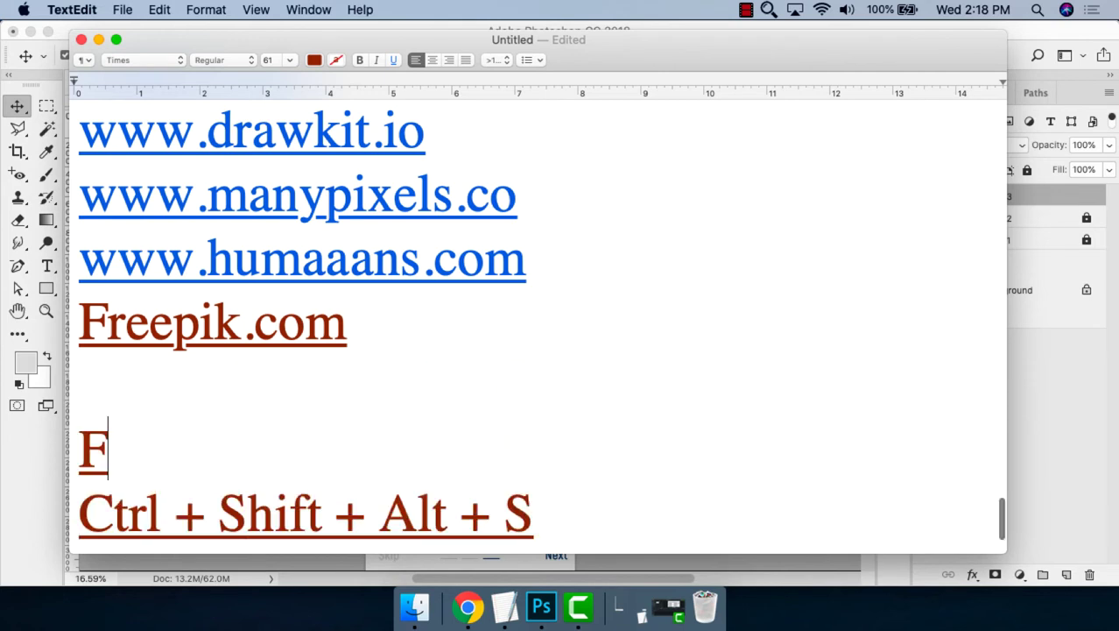
pyautogui.write('ile > export ')
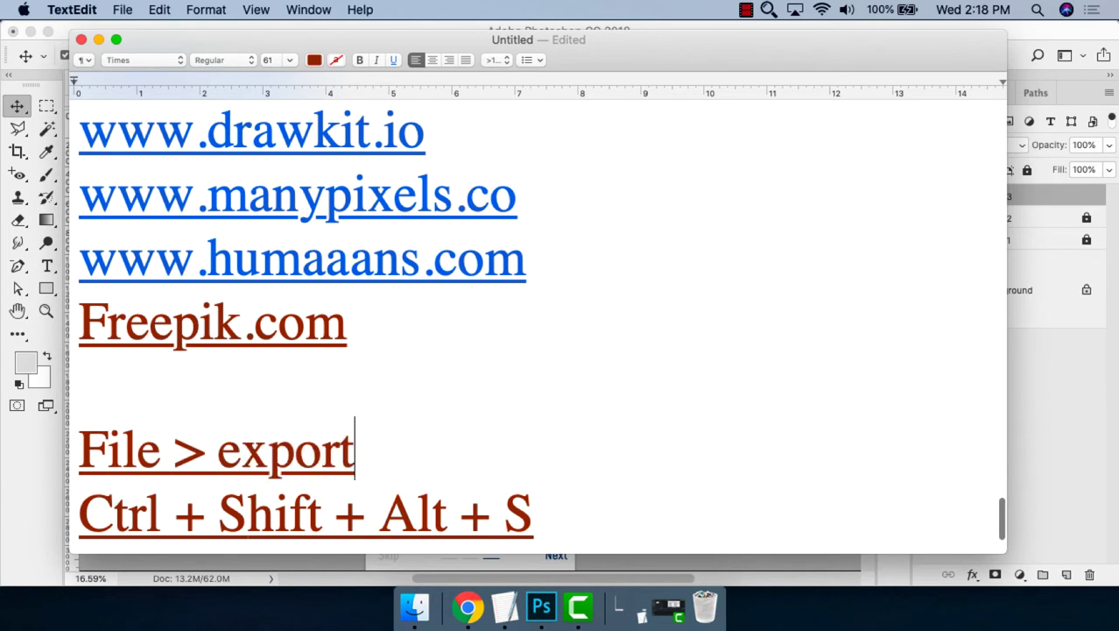
pyautogui.write('> Save f')
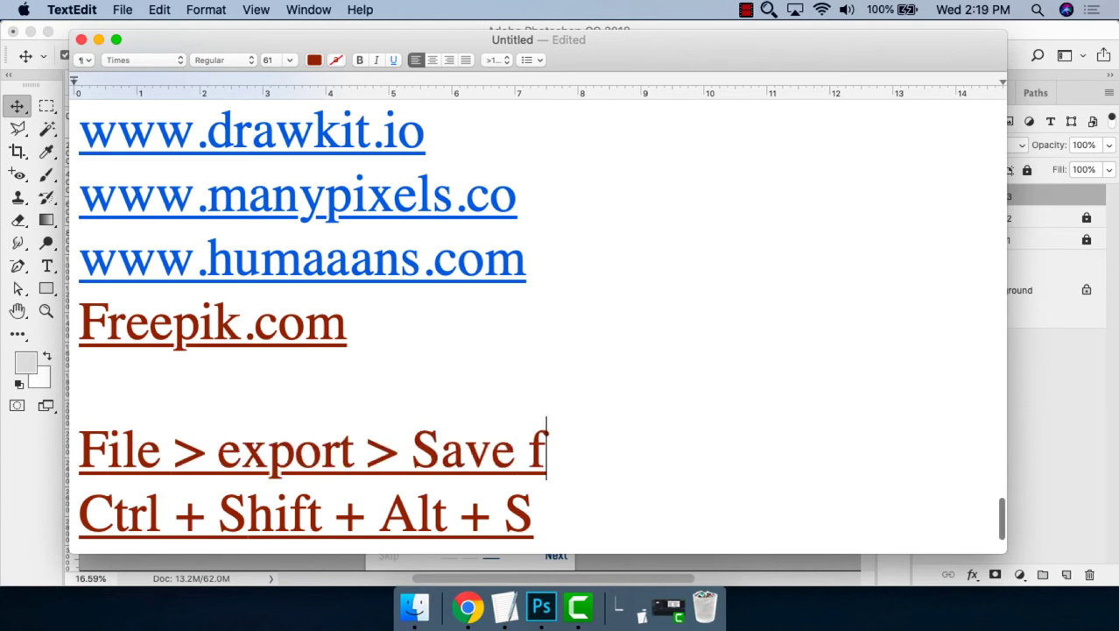
pyautogui.write('or Web')
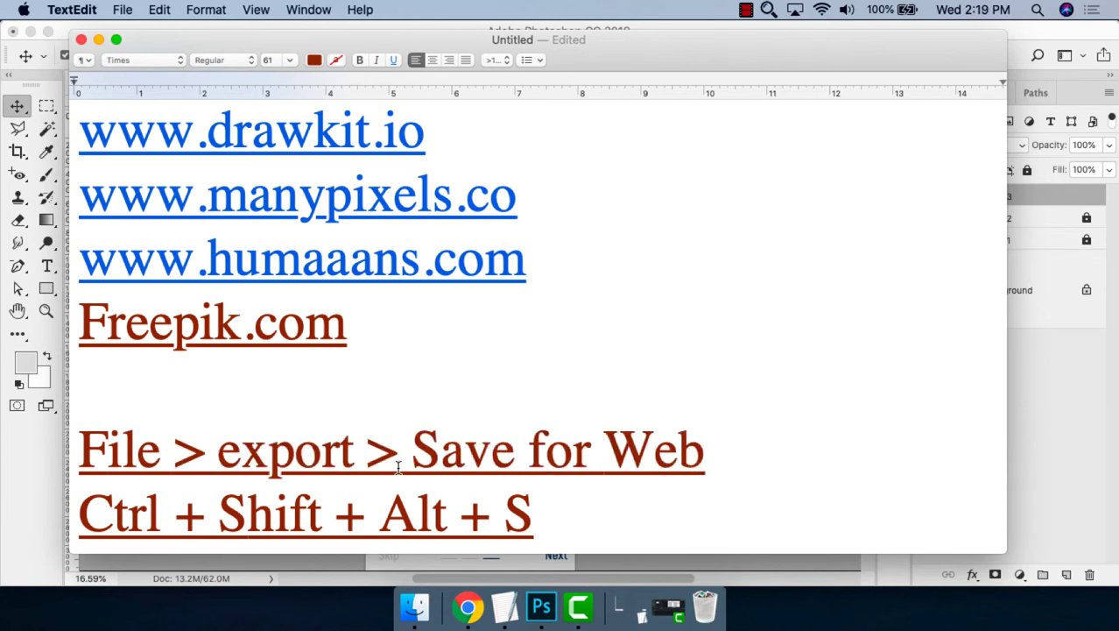
# Make the new note lines black without underline, and add an empty line after the shortcut.
pyautogui.moveTo(530, 512); pyautogui.dragTo(263, 377)
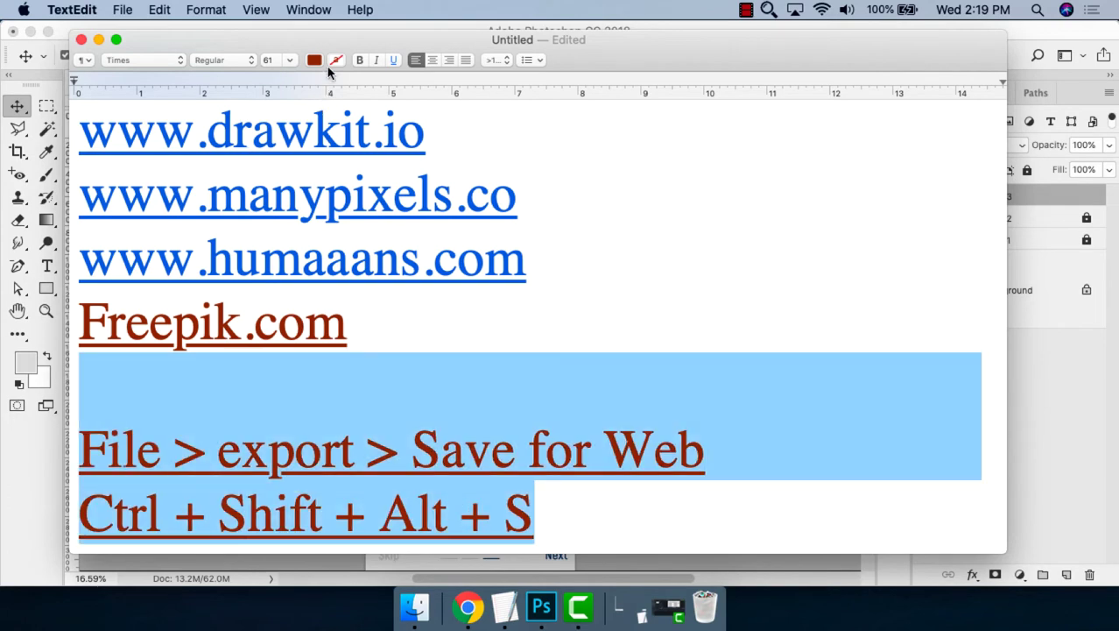
pyautogui.click(393, 60)
pyautogui.click(315, 59)
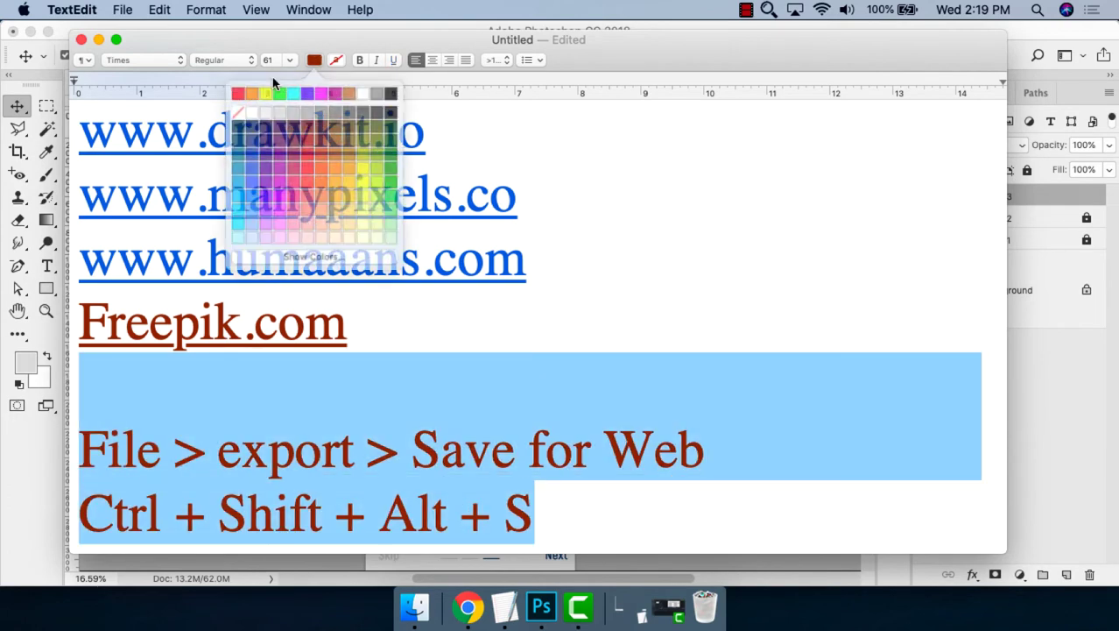
pyautogui.click(382, 91)
pyautogui.click(193, 405)
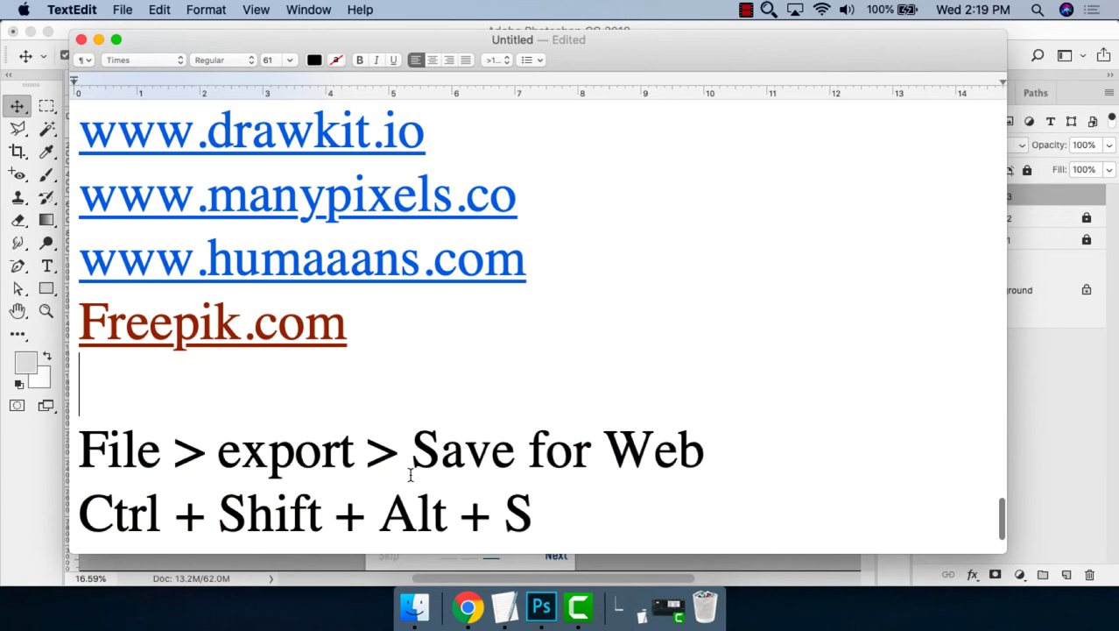
pyautogui.click(567, 501)
pyautogui.press('Return')
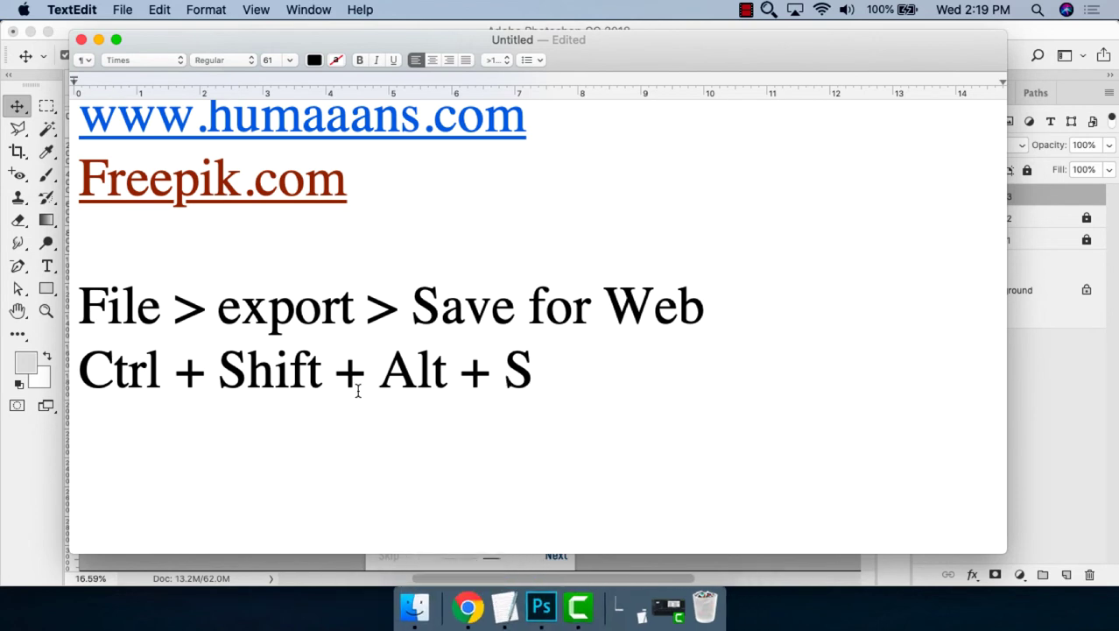
pyautogui.scroll(5, 357, 390)
pyautogui.scroll(-1, 361, 389)
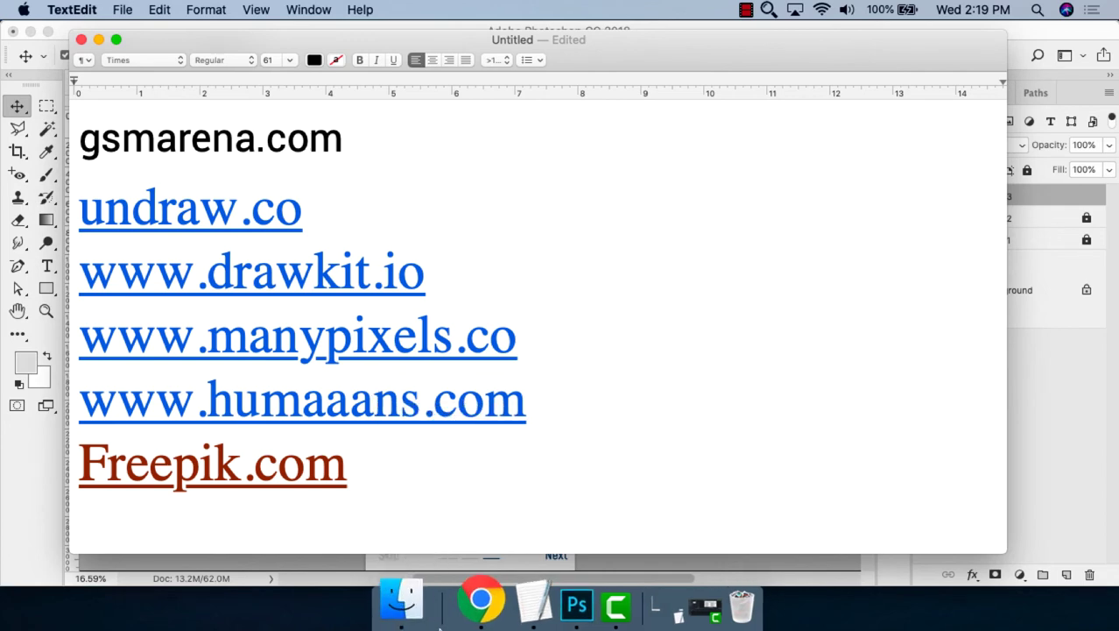
# Close the Google Images, Flaticon, Lorem Ipsum, Pexels and other leftover Chrome tabs.
pyautogui.click(468, 606)
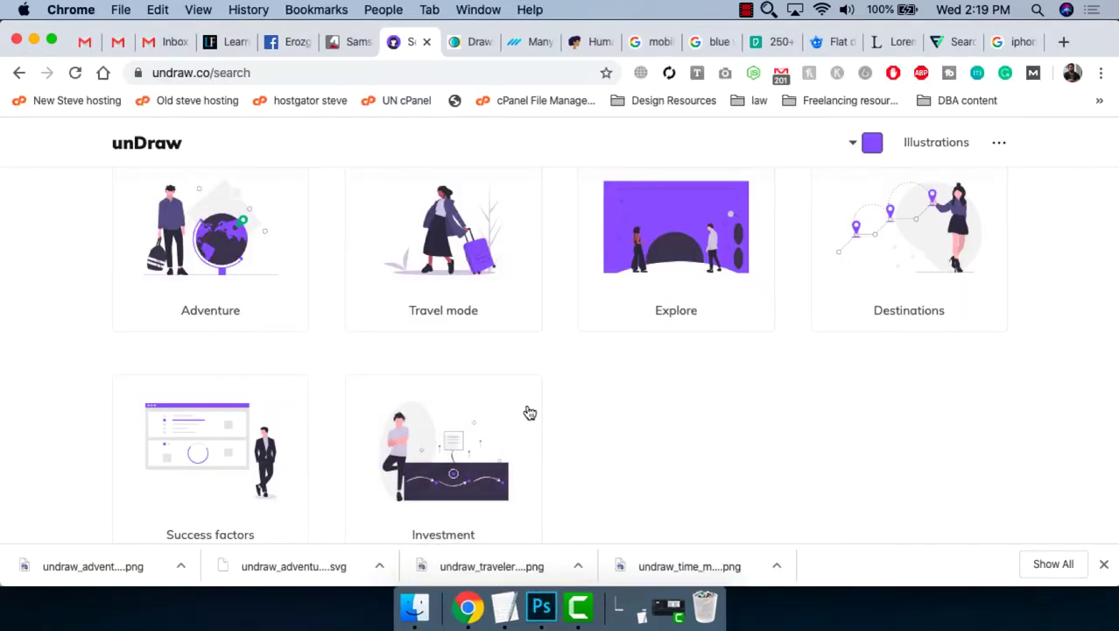
pyautogui.click(1020, 42)
pyautogui.click(1030, 42)
pyautogui.click(1030, 42)
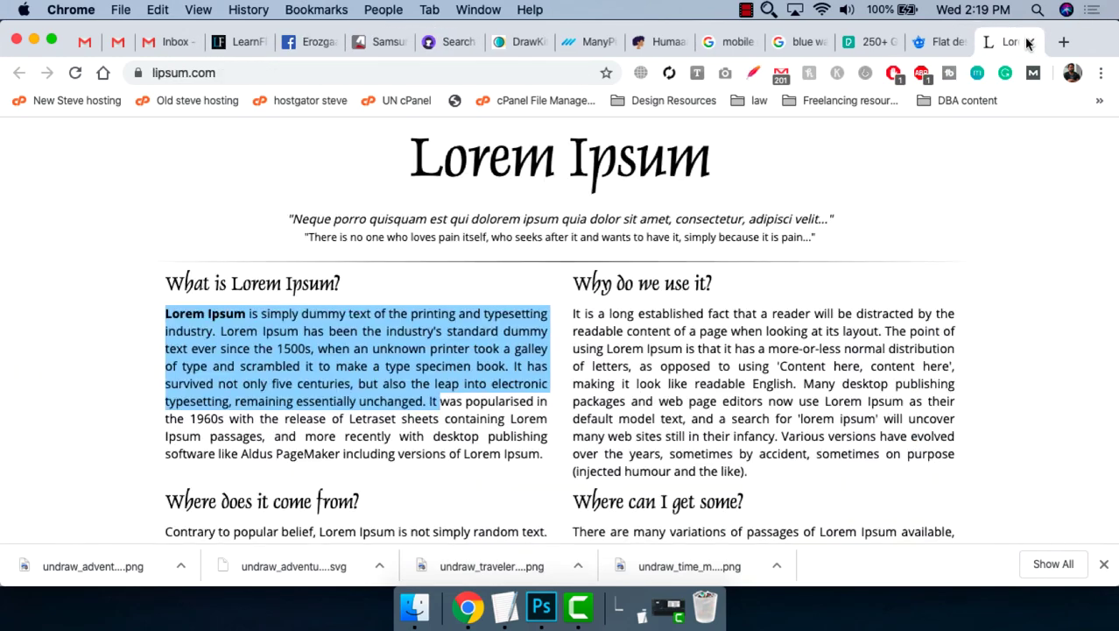
pyautogui.click(1030, 42)
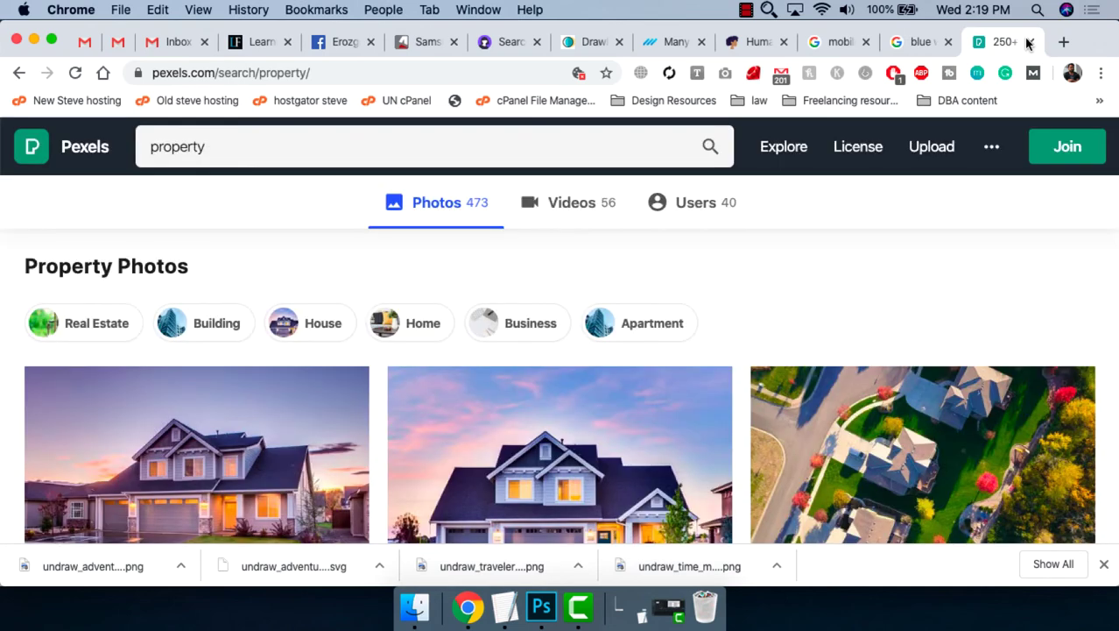
pyautogui.click(1030, 42)
pyautogui.click(1029, 43)
pyautogui.click(1029, 43)
pyautogui.click(1029, 43)
pyautogui.click(1029, 43)
pyautogui.click(1029, 43)
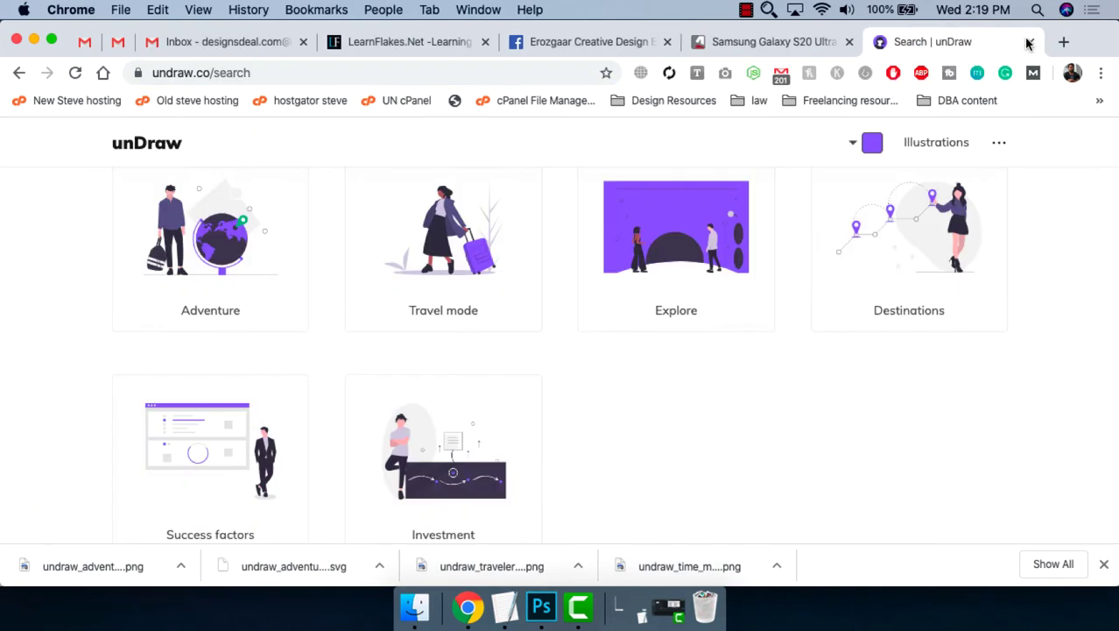
pyautogui.click(1029, 43)
pyautogui.click(1030, 43)
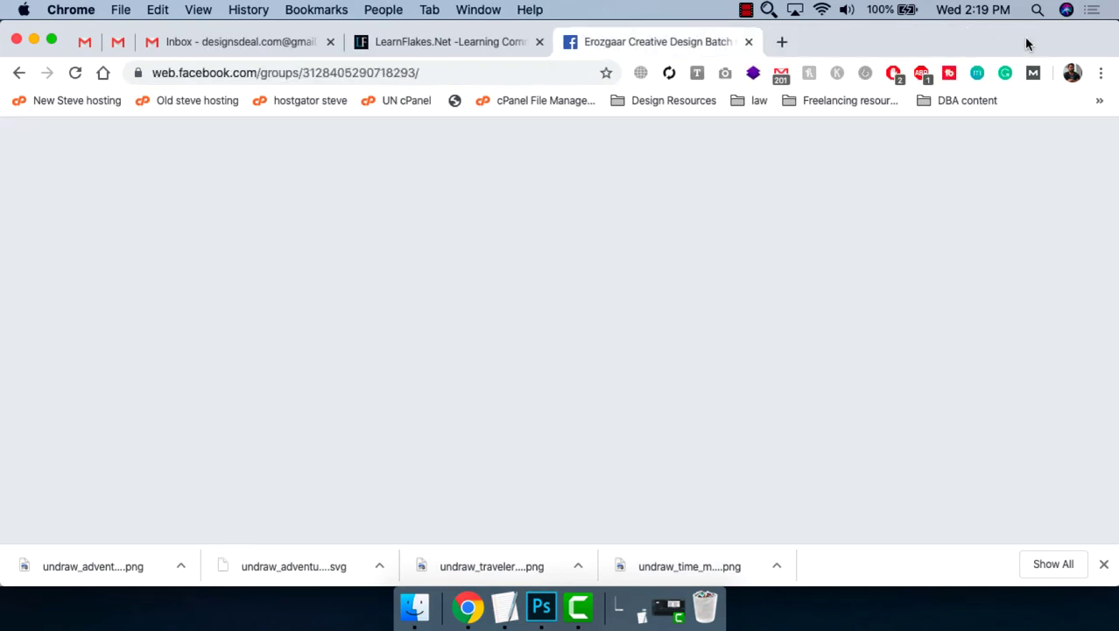
# Open a fresh blank Chrome tab.
pyautogui.press('super+t')
pyautogui.click(416, 44)
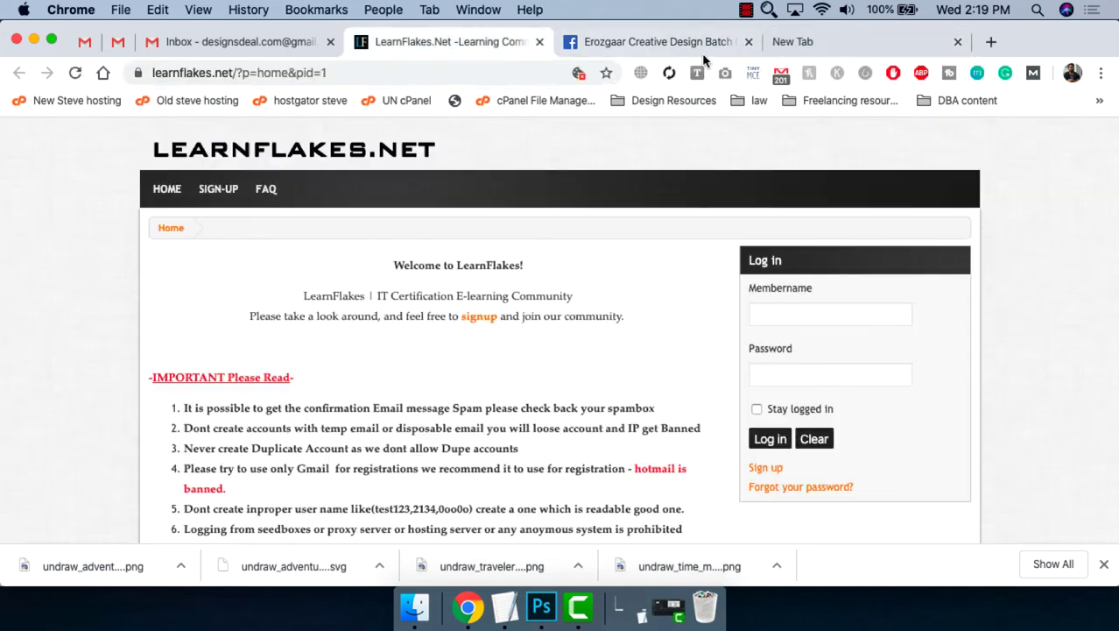
pyautogui.click(853, 53)
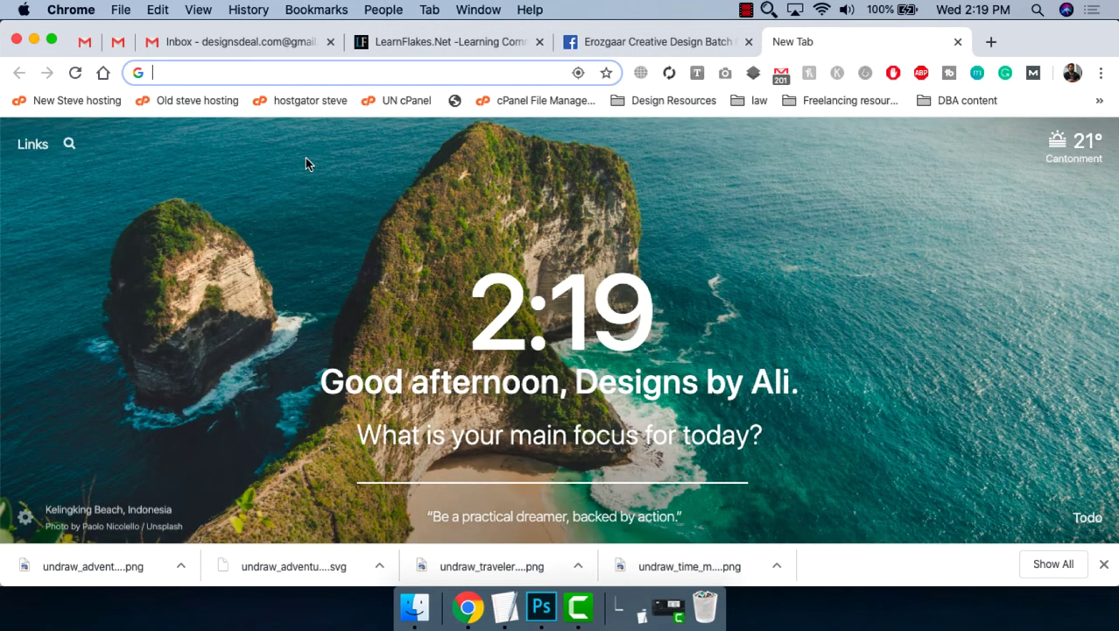
# Search Google Images for 'billboard sign'.
pyautogui.write('billb')
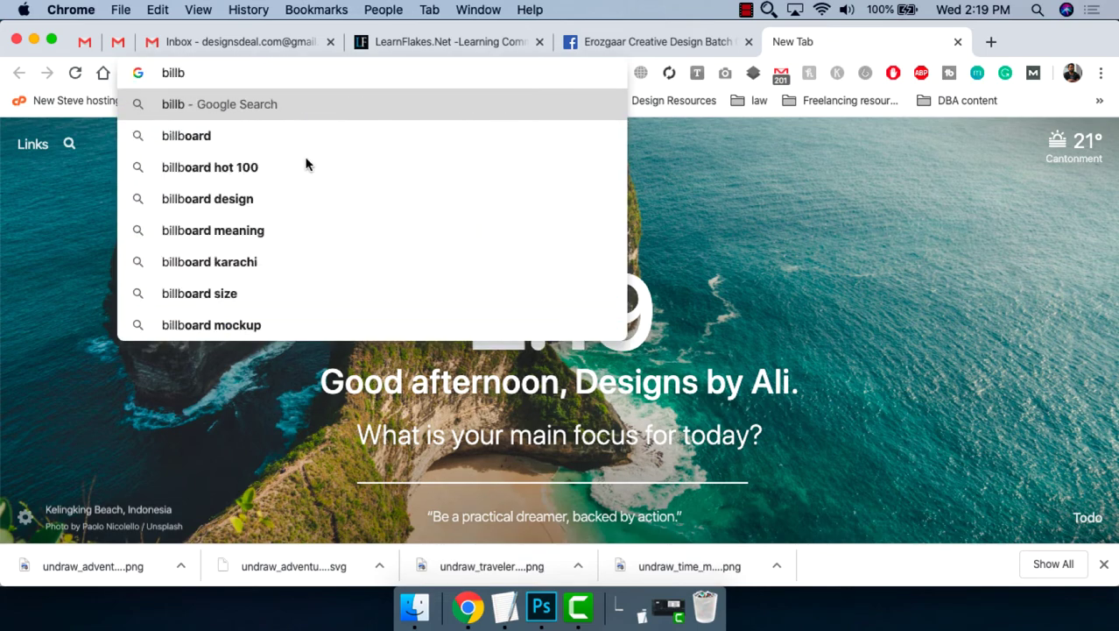
pyautogui.write('oard sign')
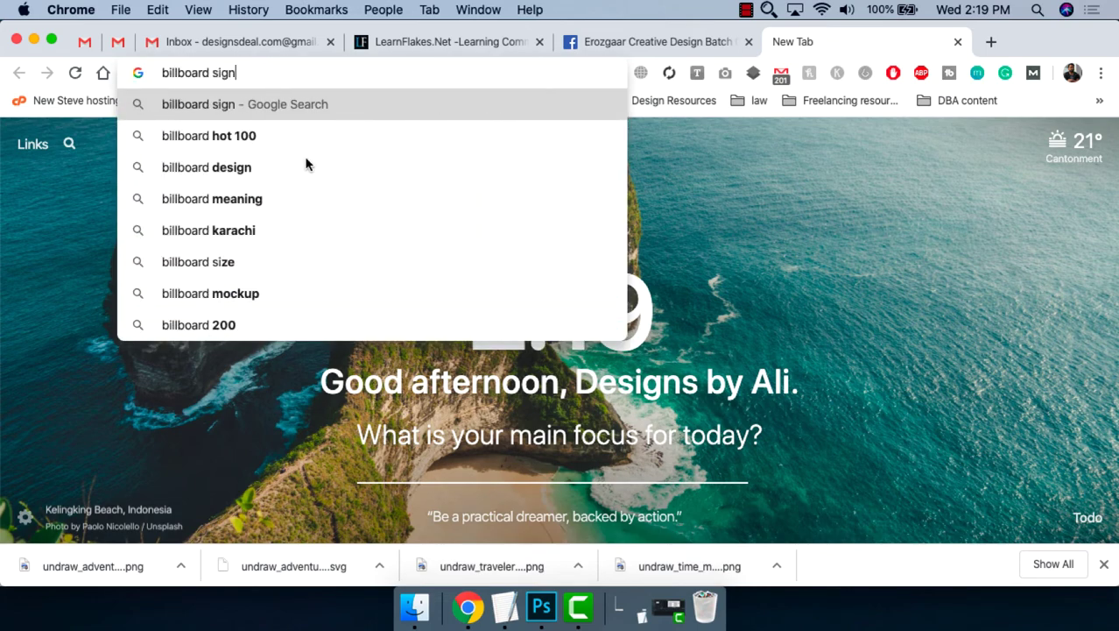
pyautogui.press('Return')
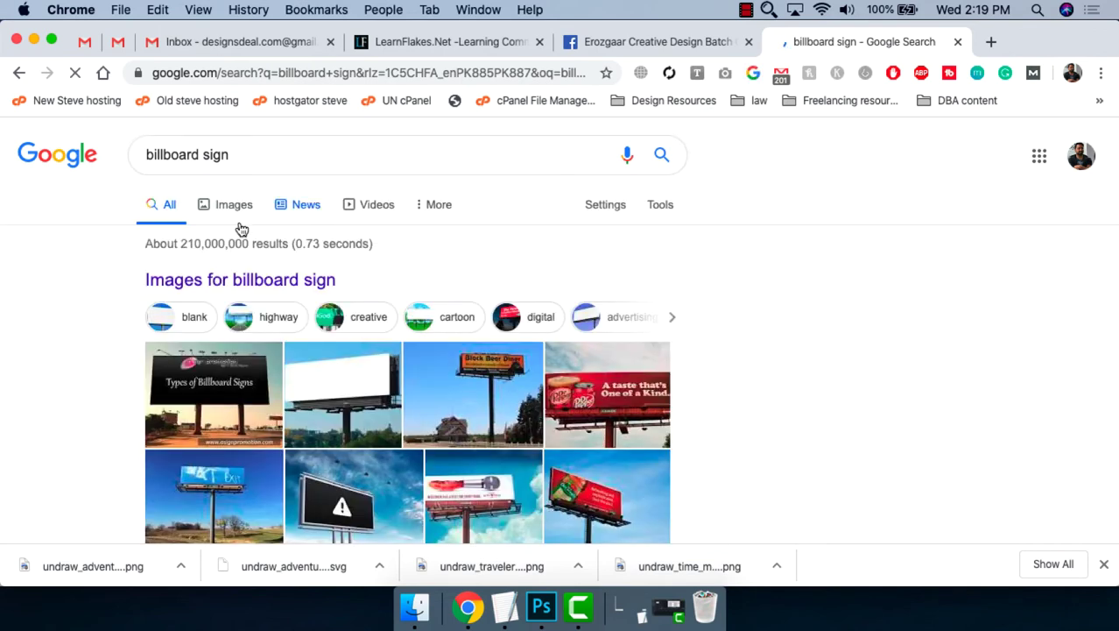
pyautogui.click(234, 221)
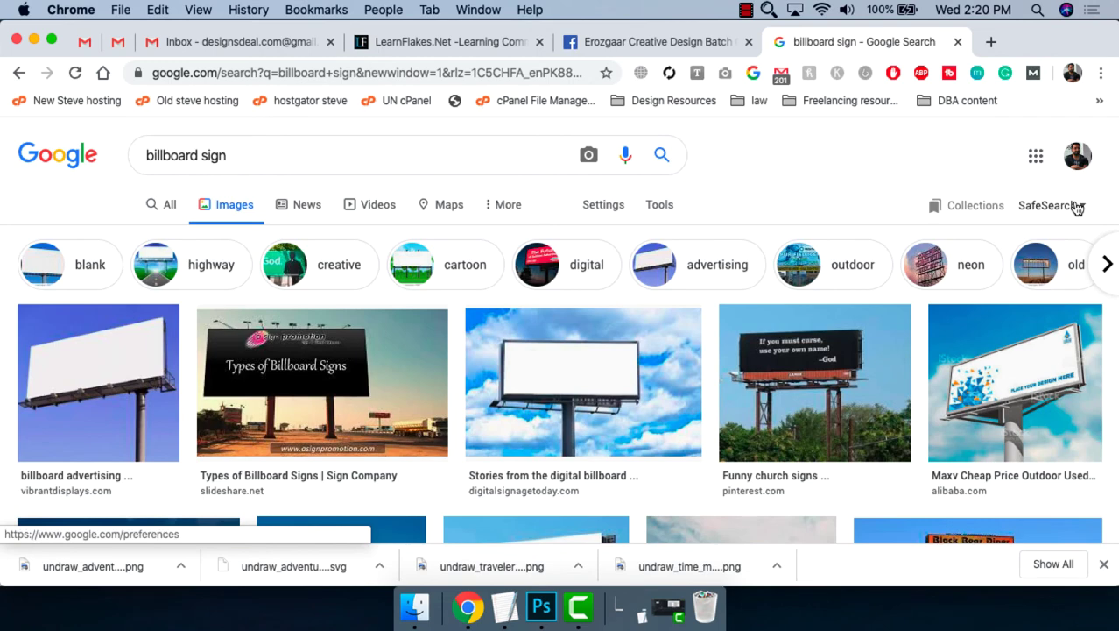
# Preview blank, cloud, Maxv, Shutterstock, outdoor board and 24H Delivery real-estate billboard results.
pyautogui.click(141, 348)
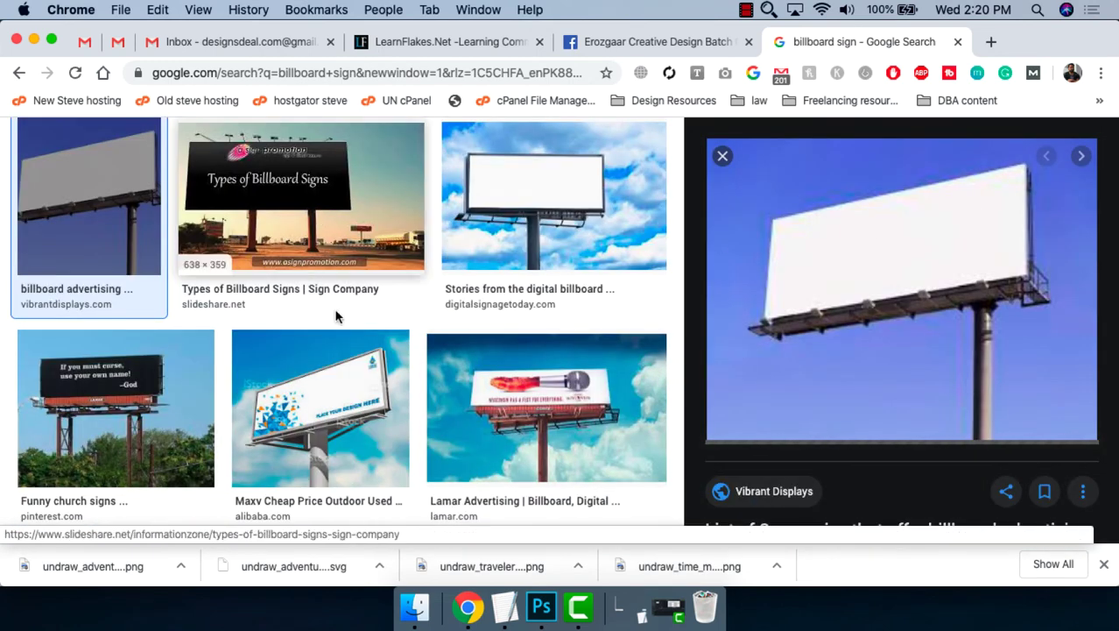
pyautogui.click(527, 193)
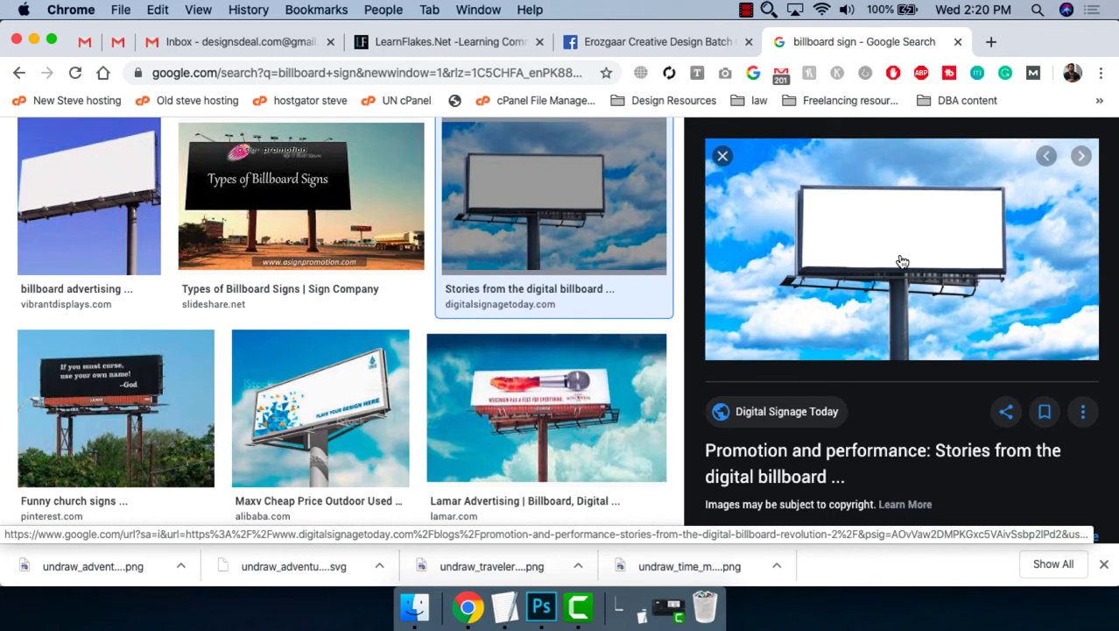
pyautogui.click(361, 363)
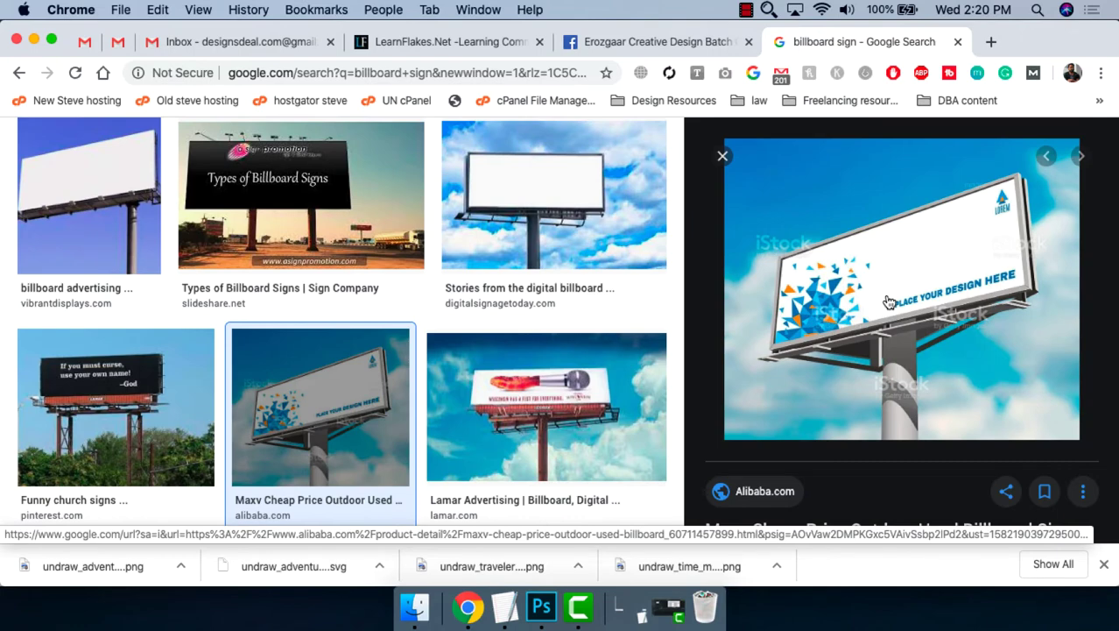
pyautogui.scroll(-3, 325, 333)
pyautogui.scroll(-5, 332, 262)
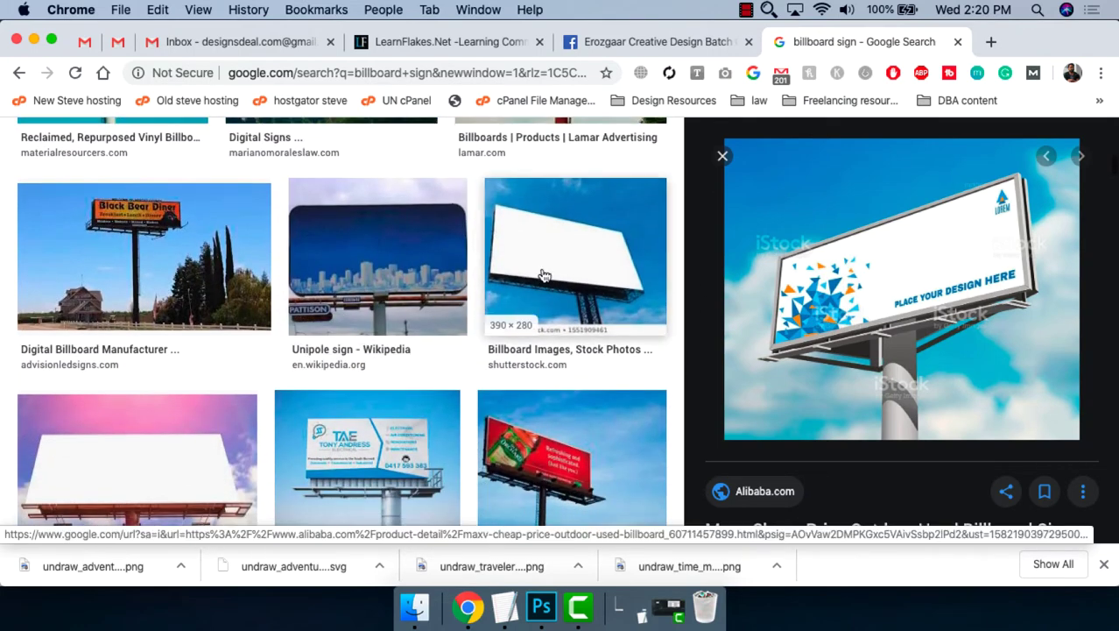
pyautogui.click(544, 267)
pyautogui.scroll(-5, 499, 284)
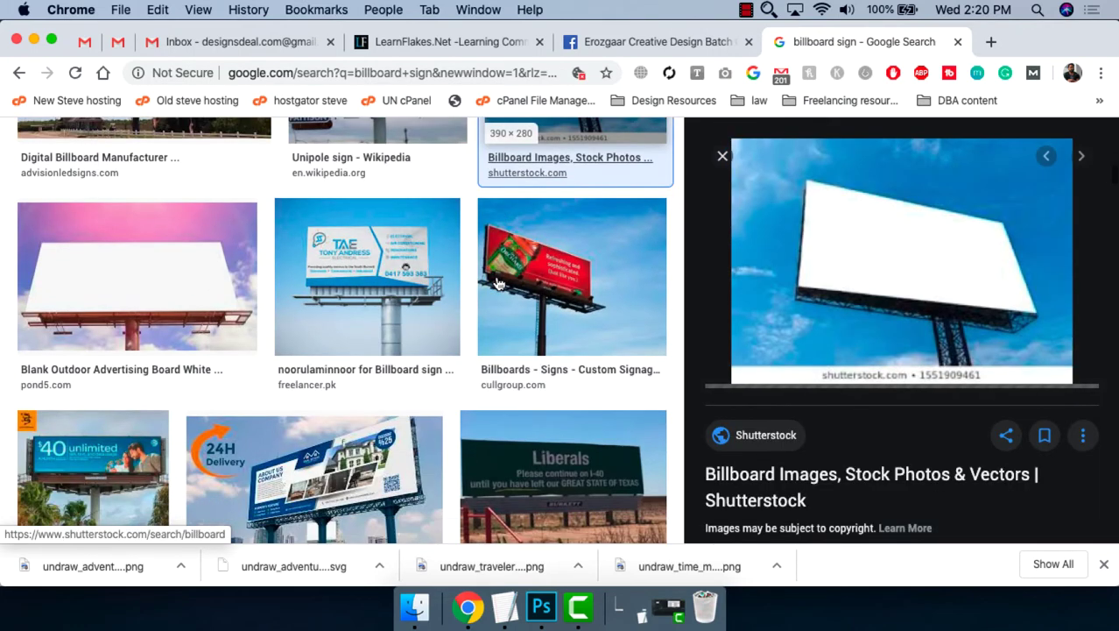
pyautogui.click(117, 255)
pyautogui.scroll(-5, 479, 287)
pyautogui.click(359, 298)
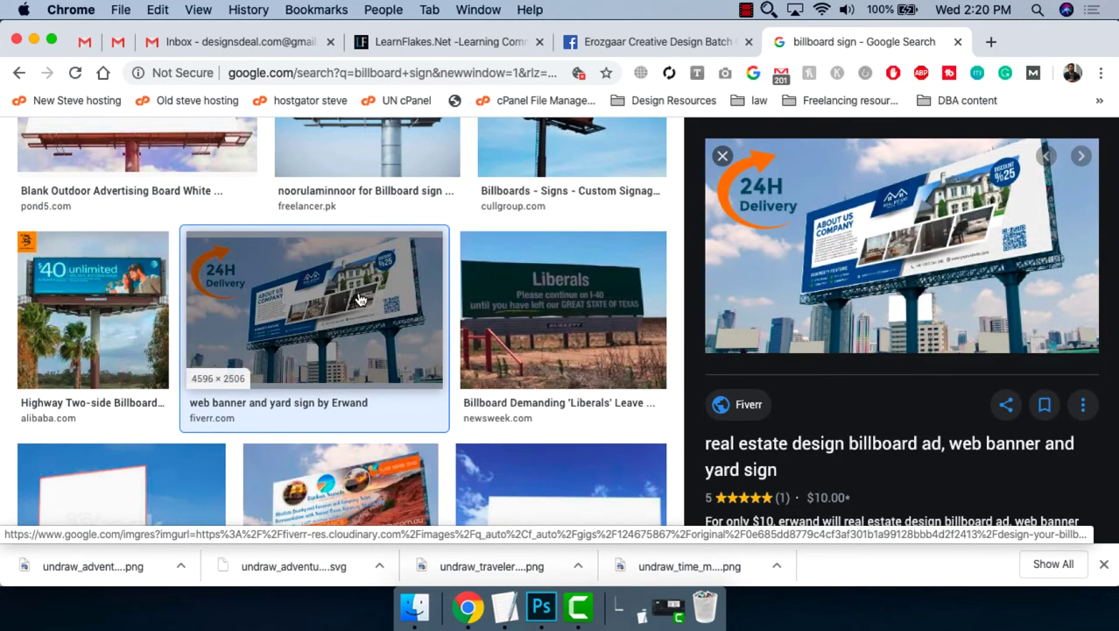
# Preview the blank Shutterstock billboard again and show the search filter options.
pyautogui.scroll(5, 359, 300)
pyautogui.scroll(5, 394, 281)
pyautogui.scroll(-1, 356, 369)
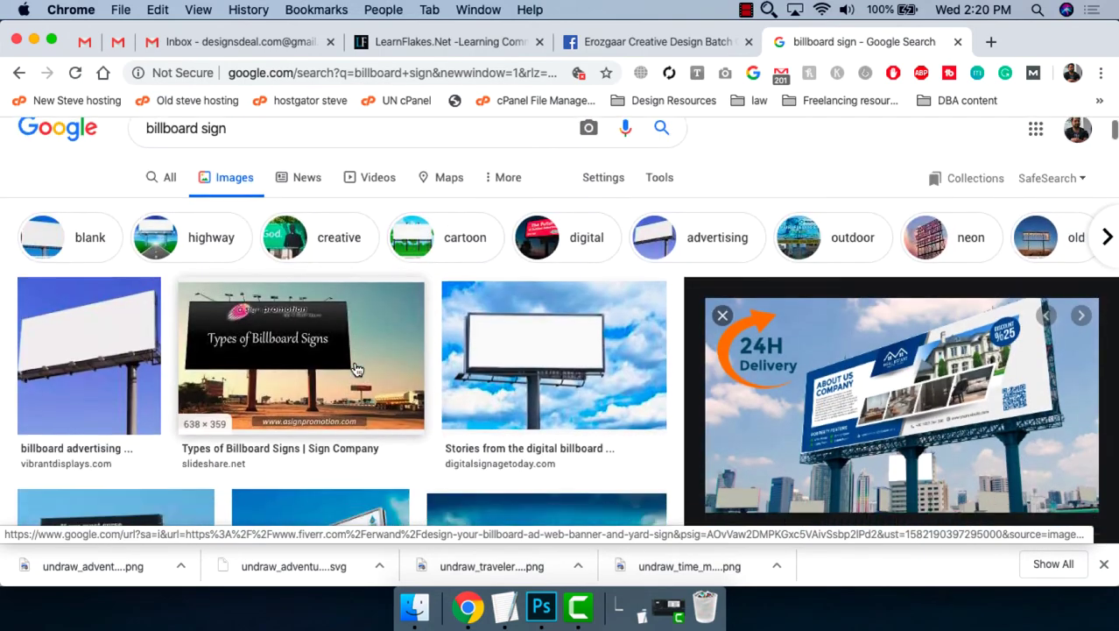
pyautogui.scroll(-2, 357, 369)
pyautogui.scroll(-3, 399, 365)
pyautogui.scroll(-3, 466, 357)
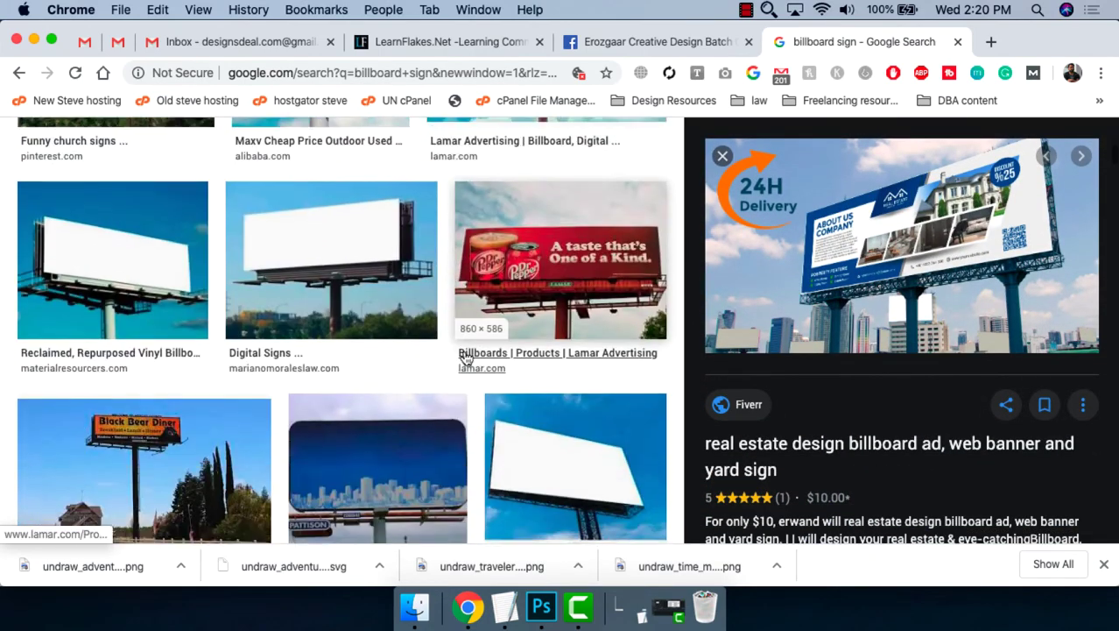
pyautogui.scroll(-3, 466, 357)
pyautogui.click(582, 265)
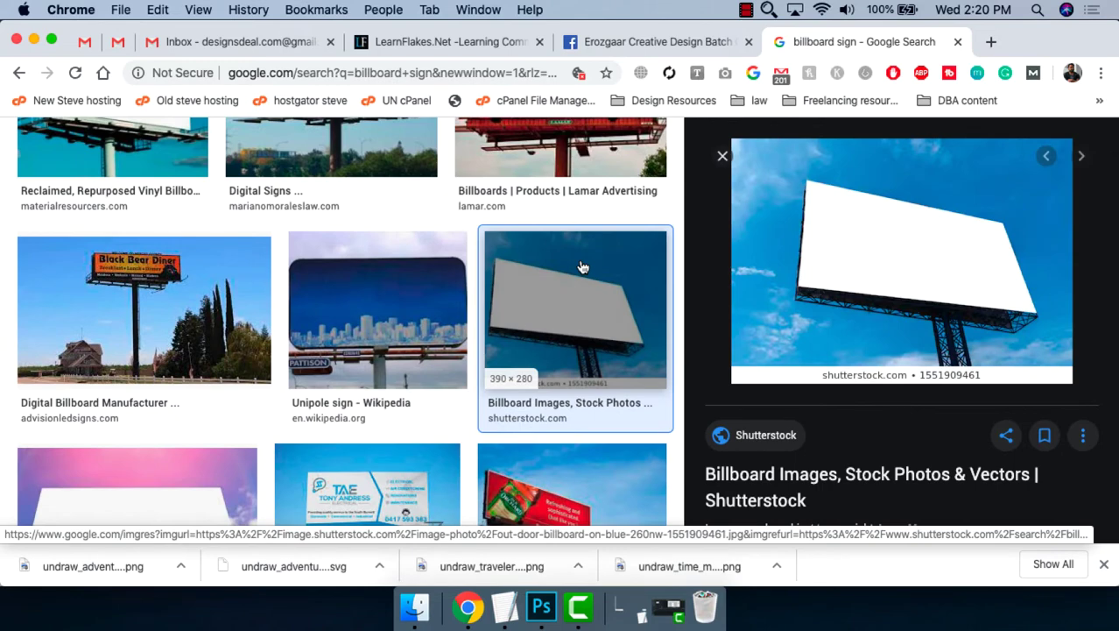
pyautogui.scroll(10, 583, 266)
pyautogui.click(659, 204)
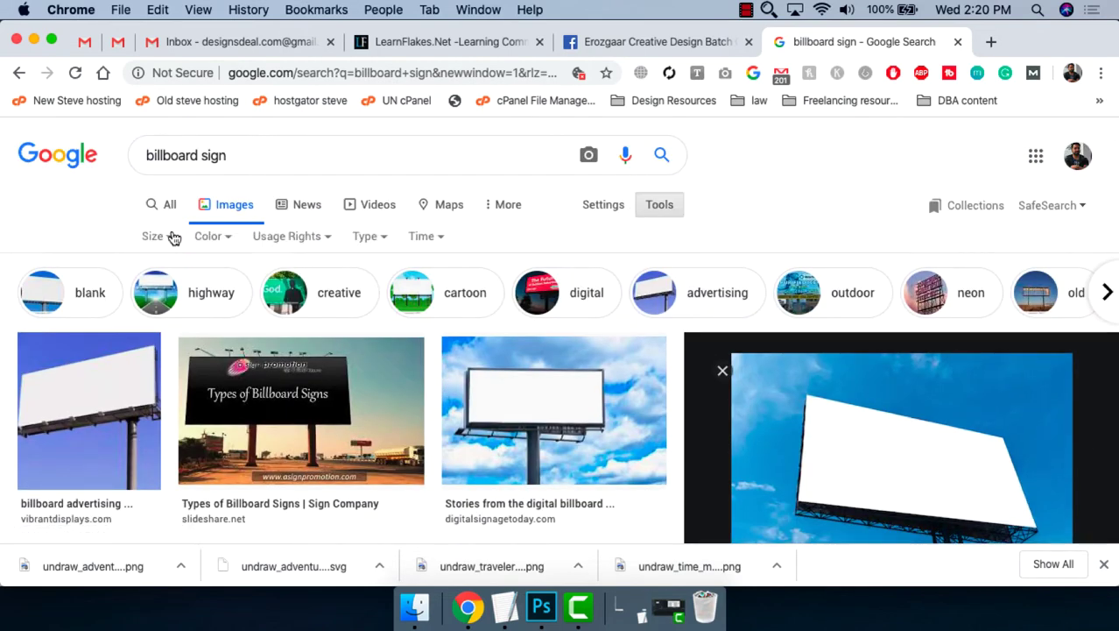
# Limit the billboard sign image results to Large size.
pyautogui.click(173, 238)
pyautogui.click(162, 289)
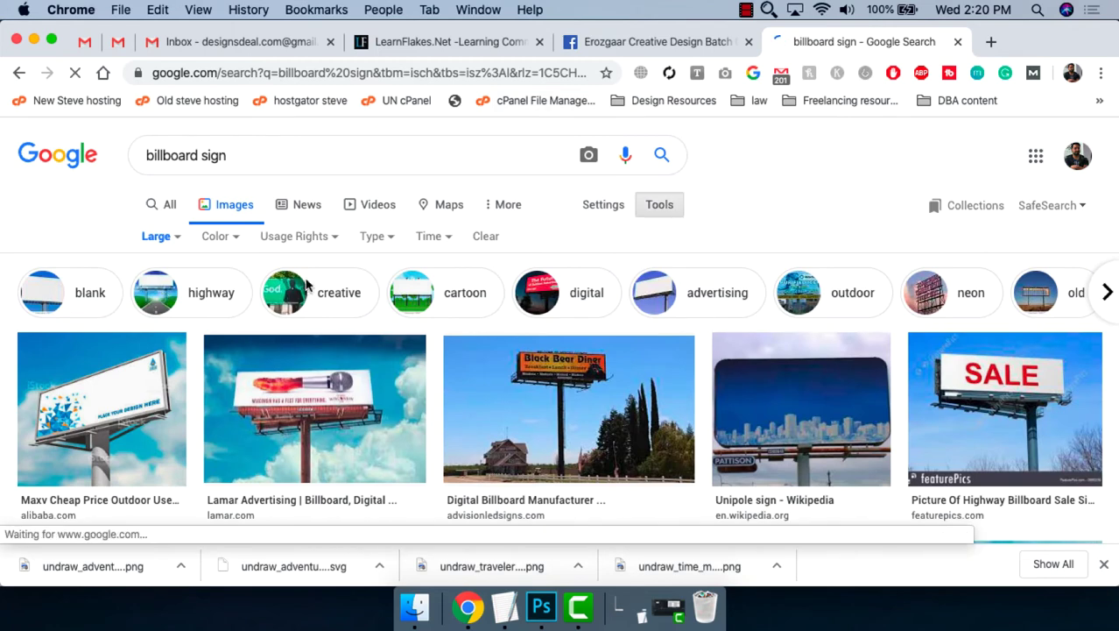
pyautogui.scroll(-3, 160, 298)
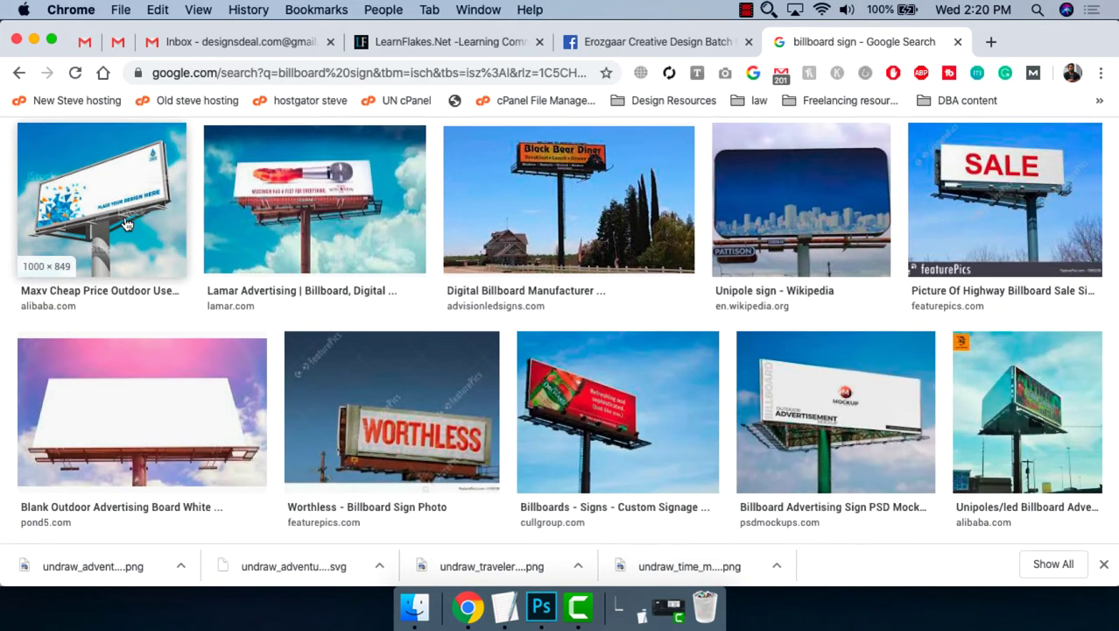
pyautogui.click(125, 224)
# Browse far down the Large results and preview the Street Advertising billboard mockup.
pyautogui.scroll(-3, 149, 228)
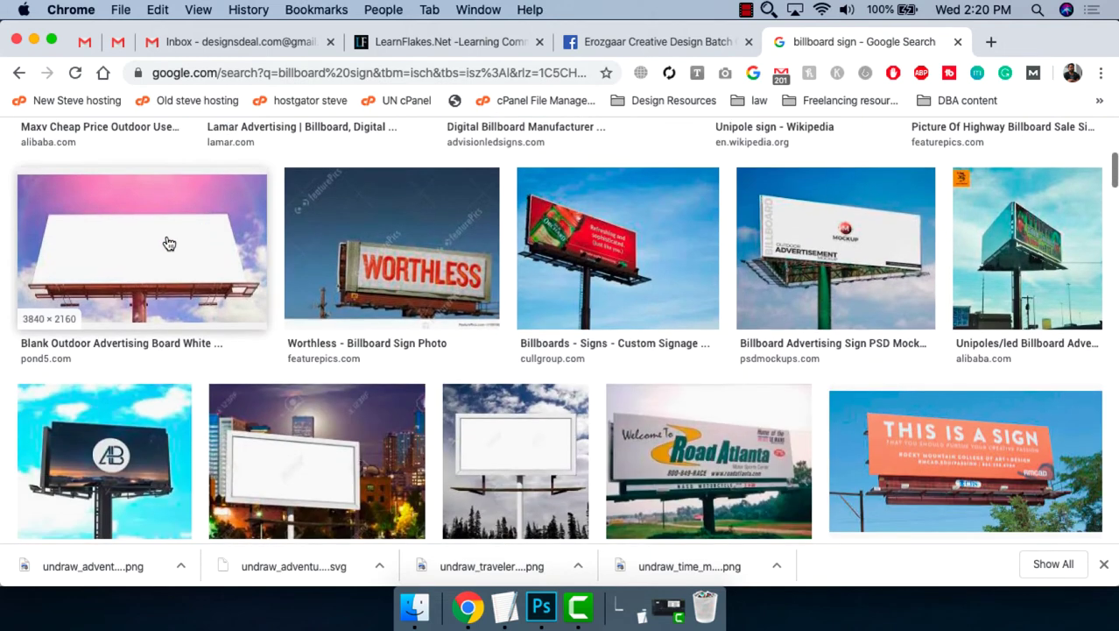
pyautogui.scroll(-3, 175, 250)
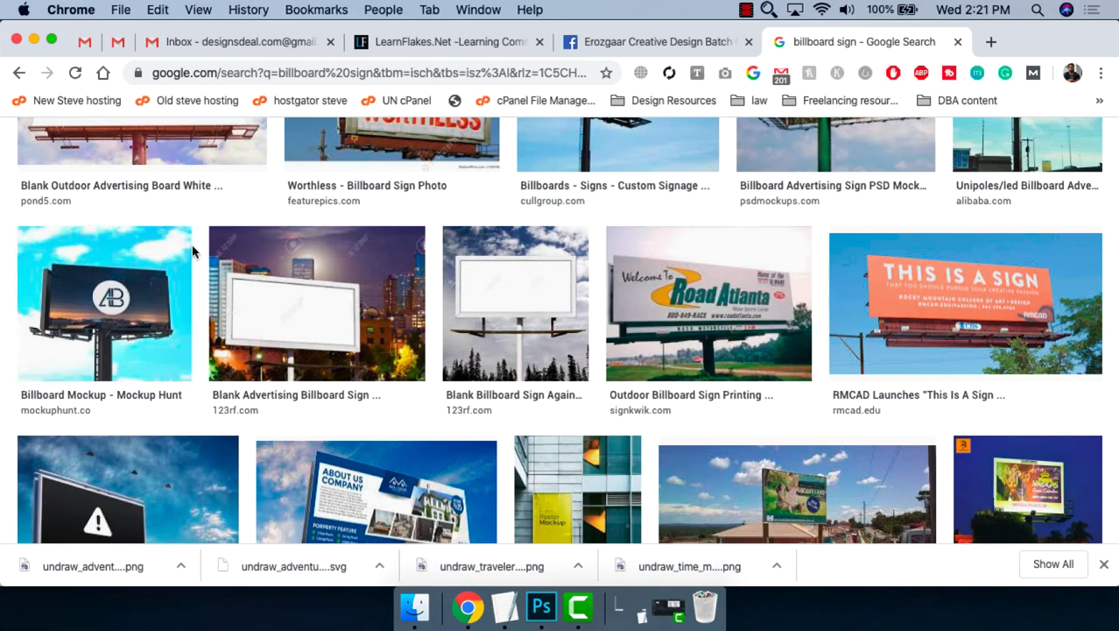
pyautogui.scroll(-2, 208, 239)
pyautogui.scroll(-2, 206, 273)
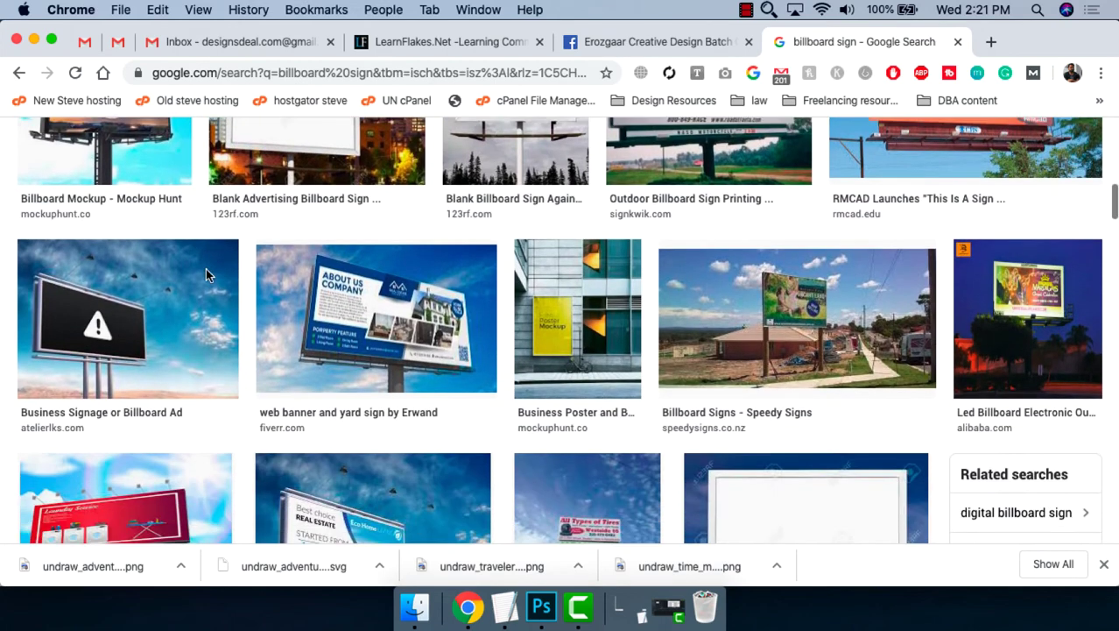
pyautogui.scroll(-2, 207, 274)
pyautogui.scroll(-1, 162, 366)
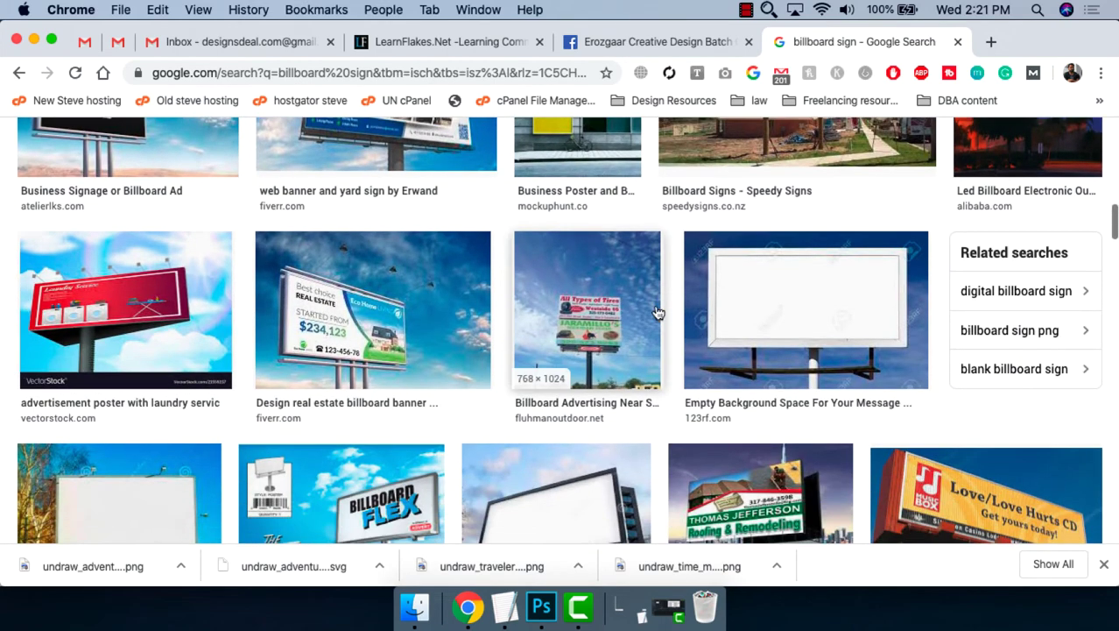
pyautogui.scroll(-4, 263, 341)
pyautogui.scroll(-2, 425, 312)
pyautogui.scroll(-1, 425, 312)
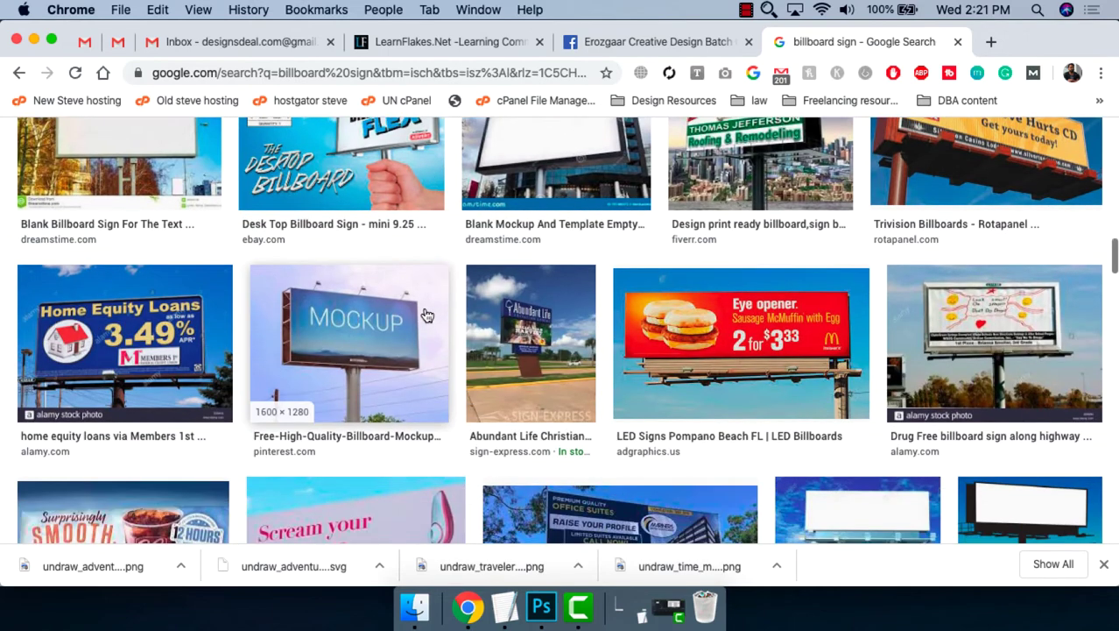
pyautogui.scroll(-1, 425, 317)
pyautogui.scroll(-1, 427, 316)
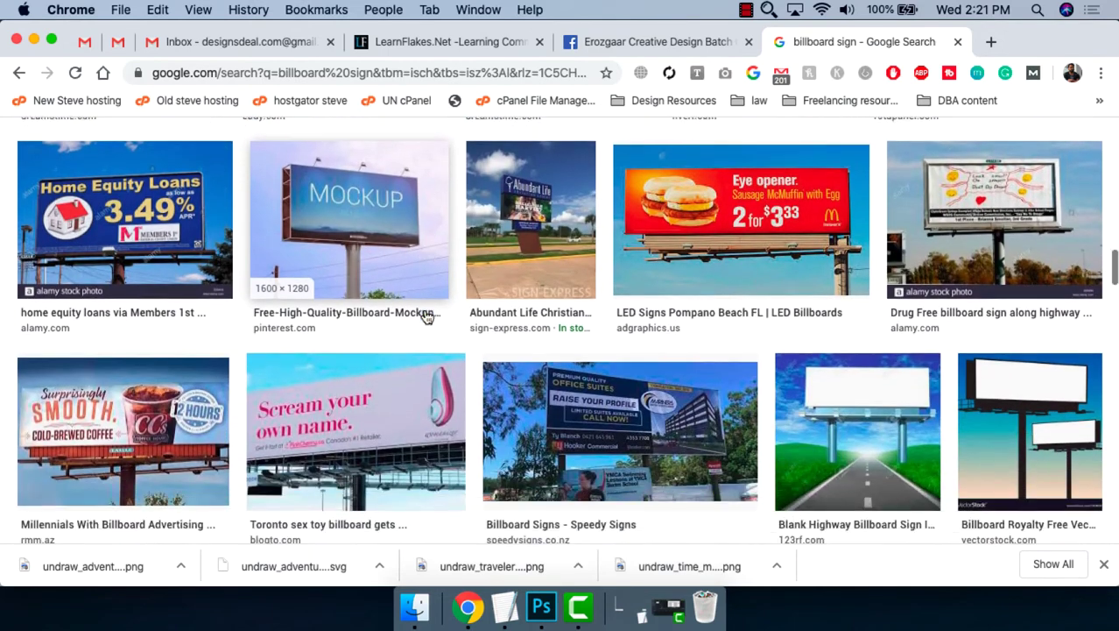
pyautogui.scroll(-1, 427, 317)
pyautogui.scroll(-2, 429, 317)
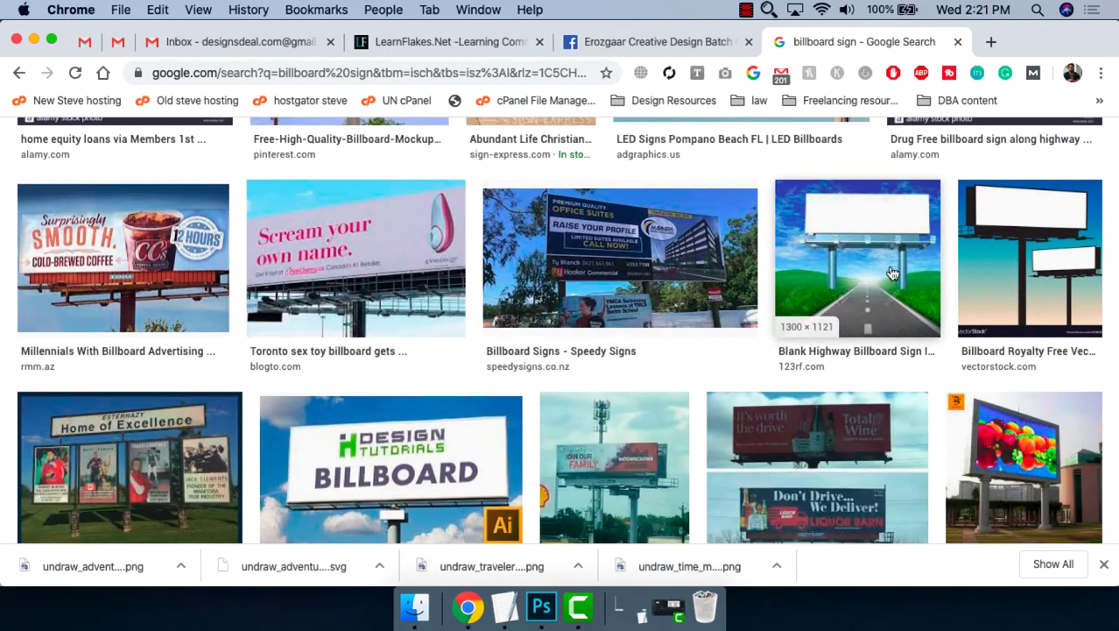
pyautogui.scroll(-3, 448, 307)
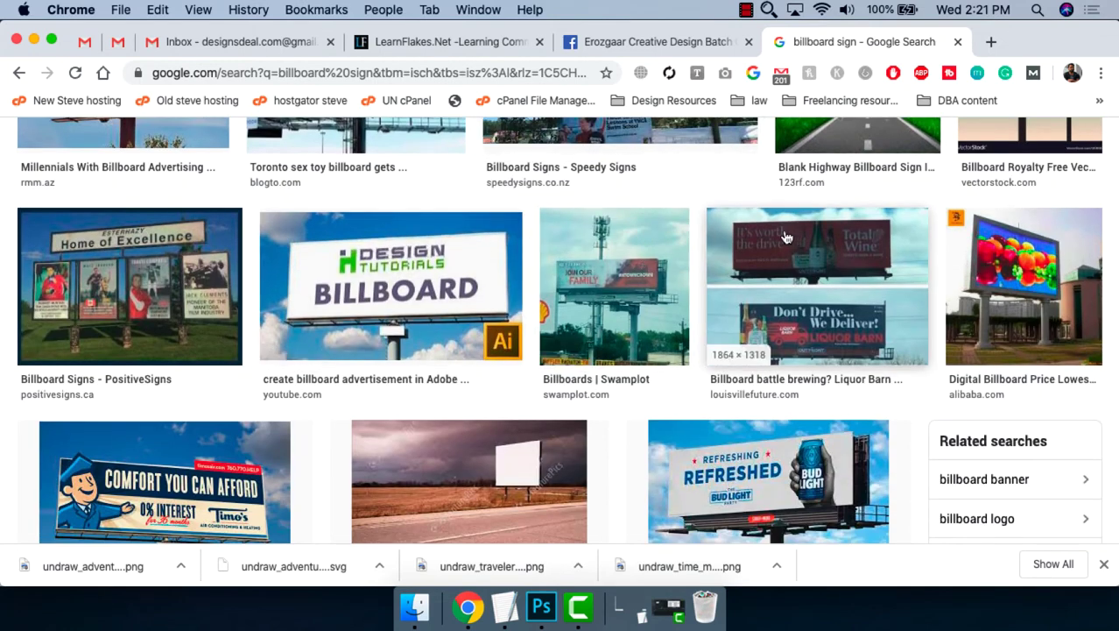
pyautogui.scroll(-2, 723, 245)
pyautogui.scroll(-2, 723, 245)
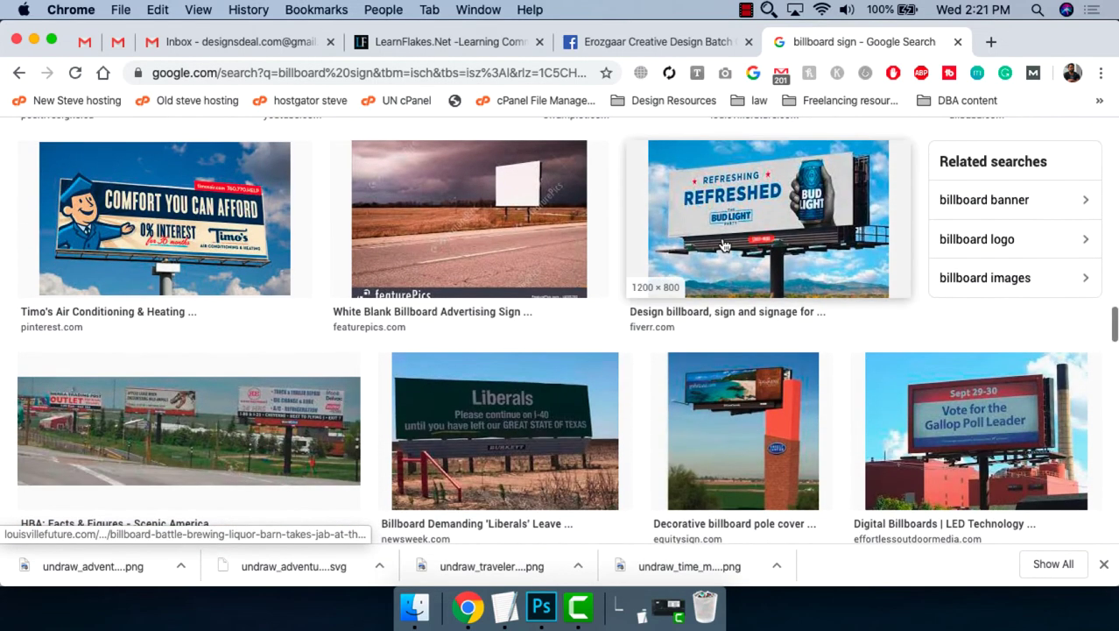
pyautogui.scroll(-1, 692, 324)
pyautogui.scroll(-1, 674, 355)
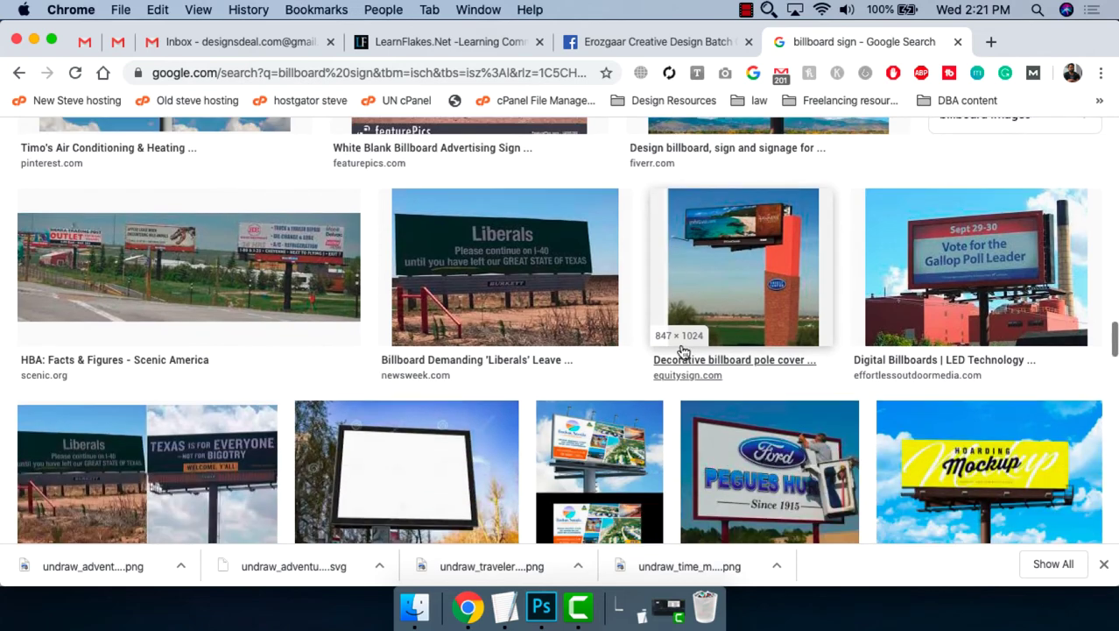
pyautogui.scroll(-2, 682, 353)
pyautogui.scroll(-1, 683, 352)
pyautogui.scroll(-2, 684, 352)
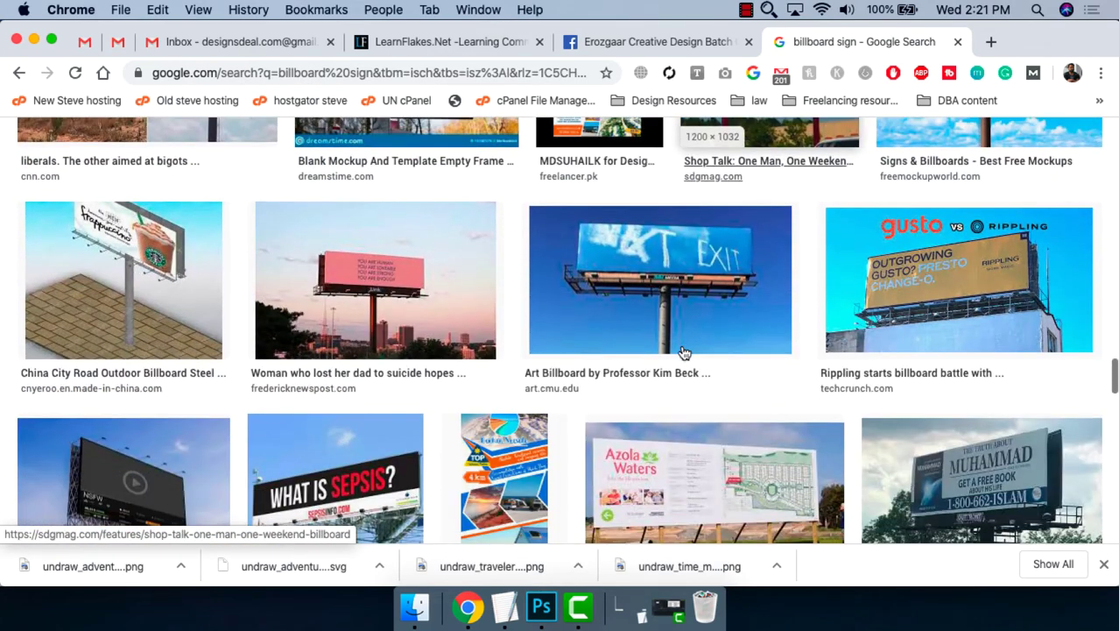
pyautogui.scroll(-2, 666, 357)
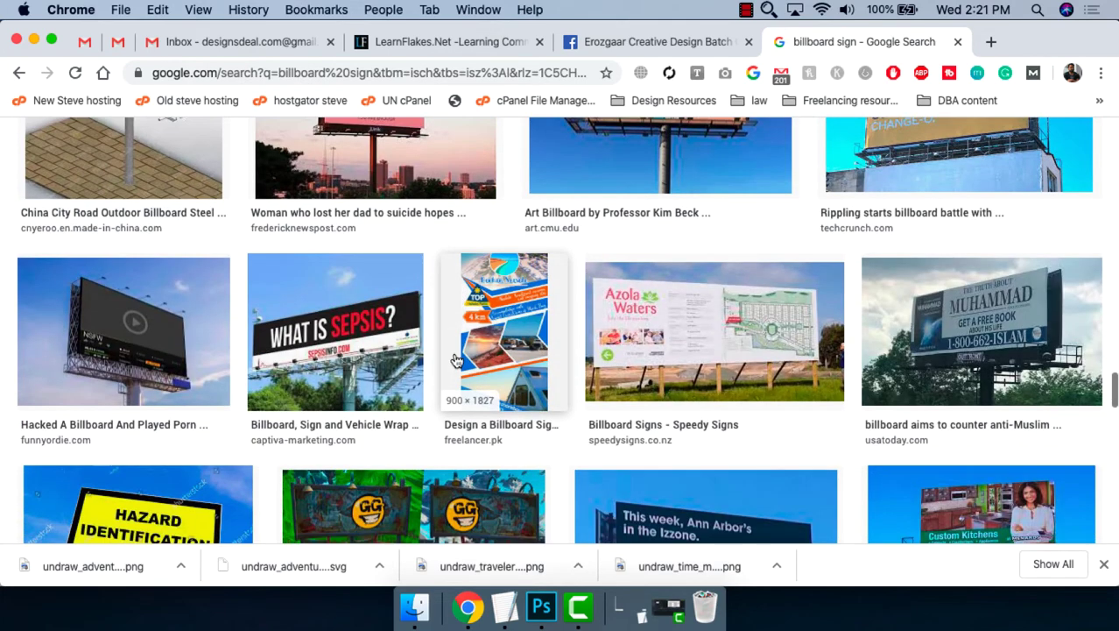
pyautogui.scroll(-2, 499, 368)
pyautogui.scroll(-2, 508, 315)
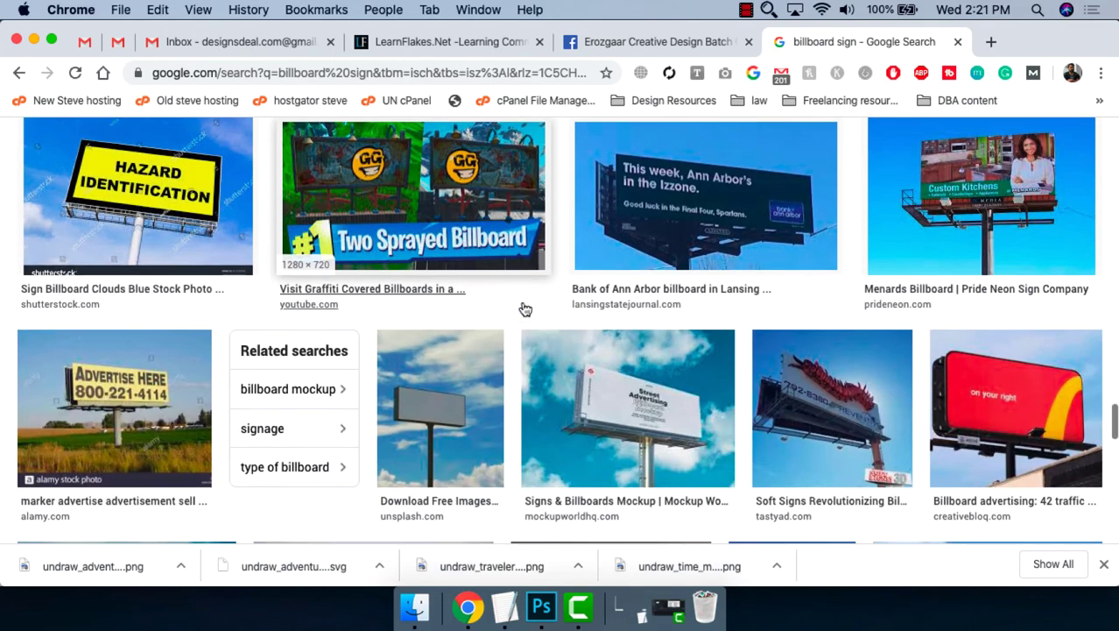
pyautogui.scroll(-1, 625, 306)
pyautogui.click(625, 305)
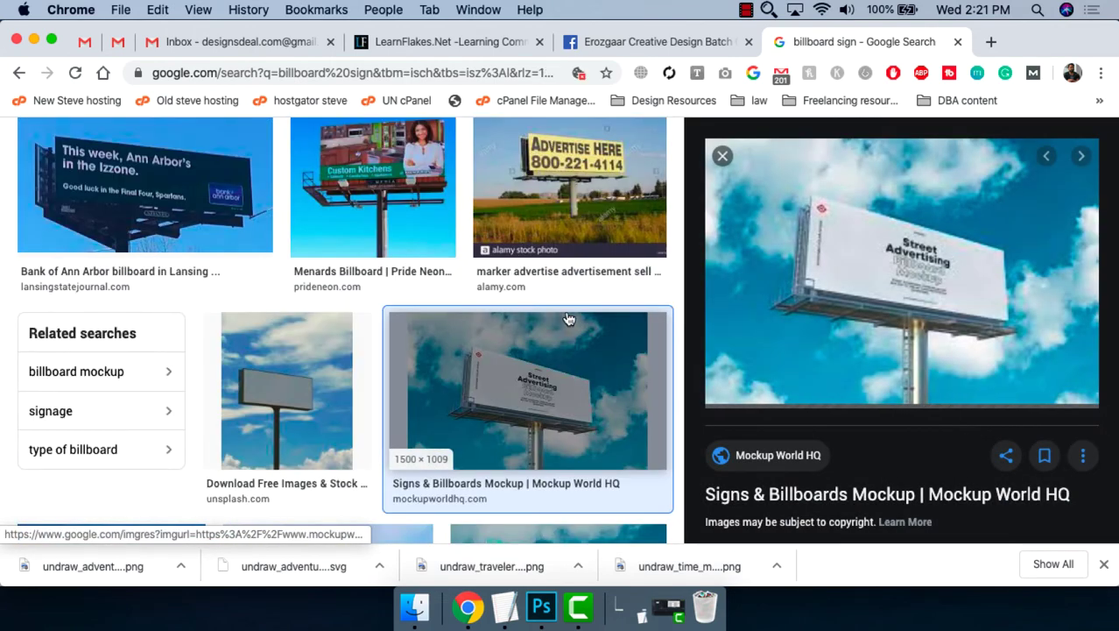
# Preview the Maxv Alibaba billboard mockup again in the side panel.
pyautogui.scroll(5, 525, 317)
pyautogui.scroll(5, 420, 316)
pyautogui.scroll(5, 313, 315)
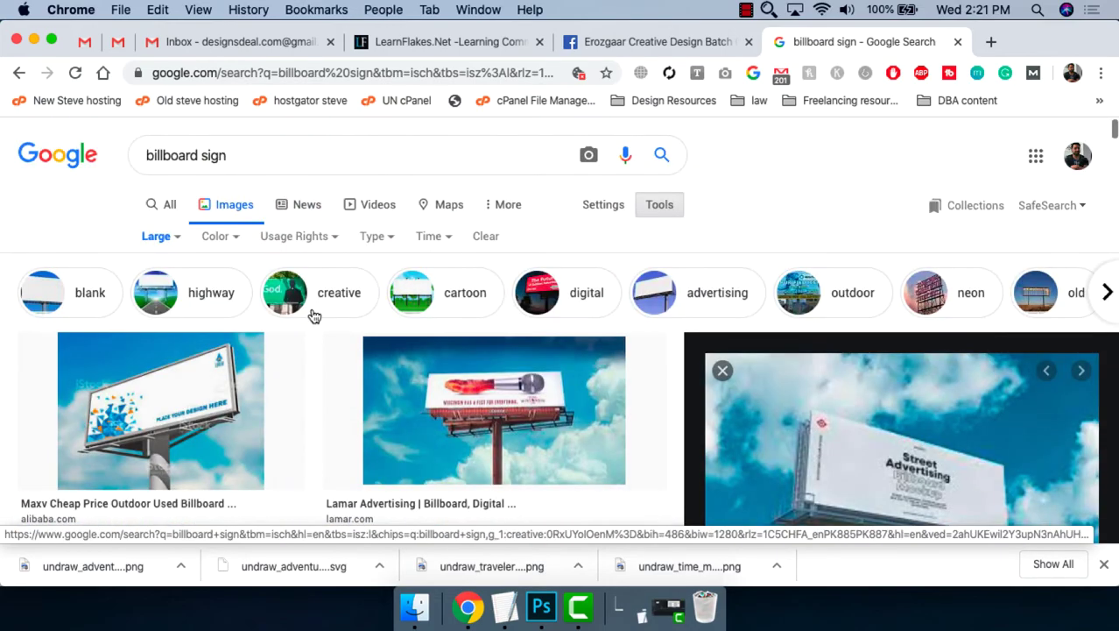
pyautogui.scroll(-3, 314, 315)
pyautogui.click(245, 219)
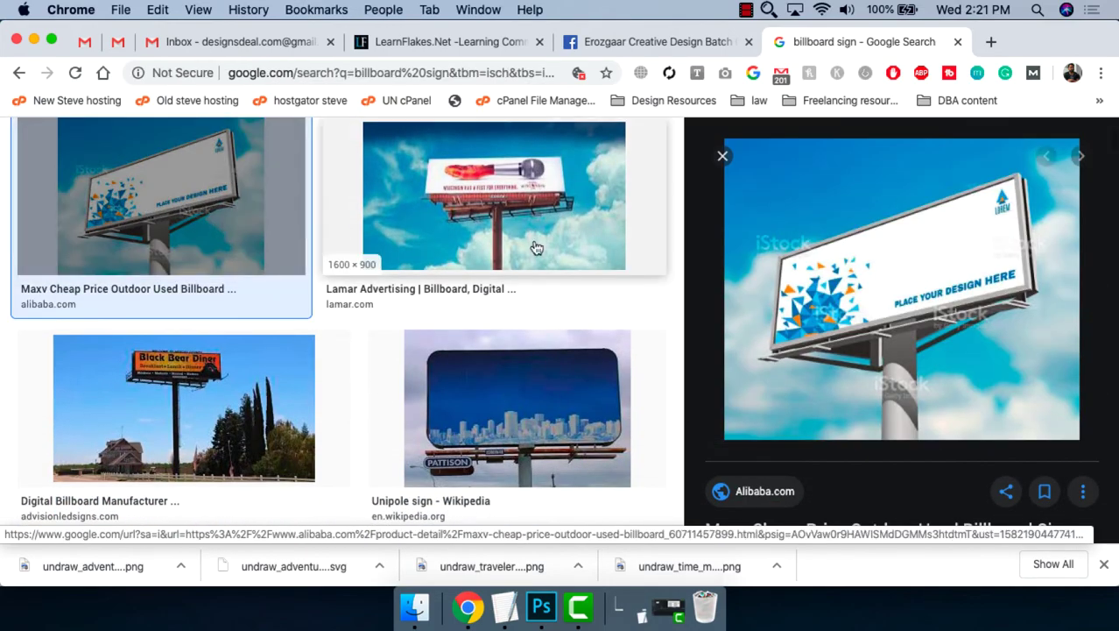
pyautogui.scroll(-2, 536, 248)
pyautogui.scroll(-1, 615, 251)
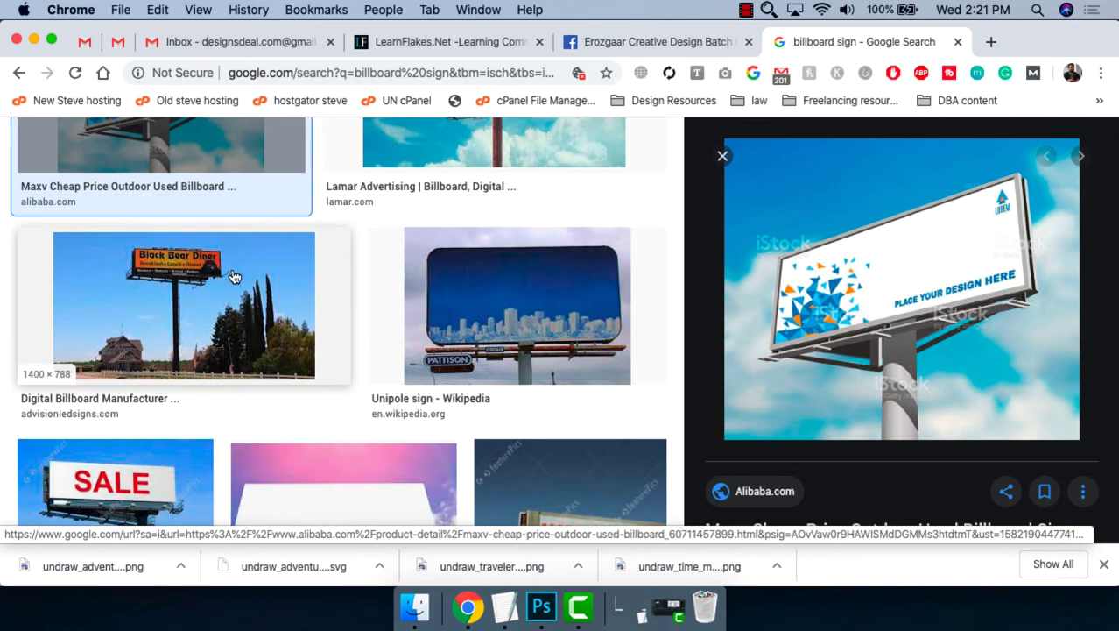
pyautogui.scroll(-3, 383, 232)
pyautogui.scroll(-3, 635, 267)
pyautogui.scroll(-2, 554, 280)
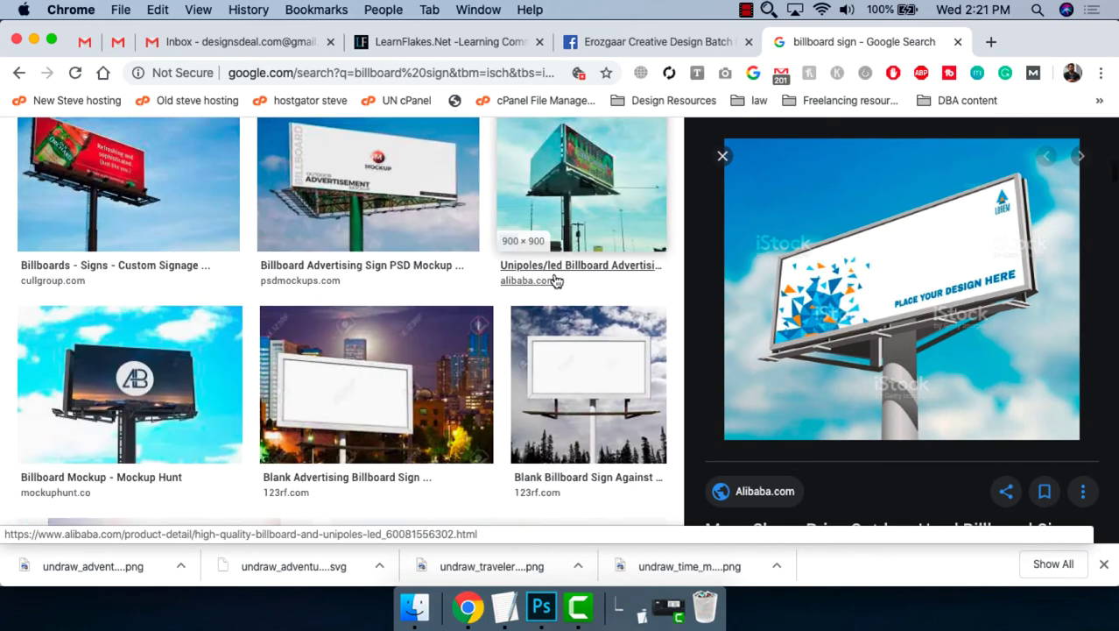
pyautogui.scroll(10, 394, 254)
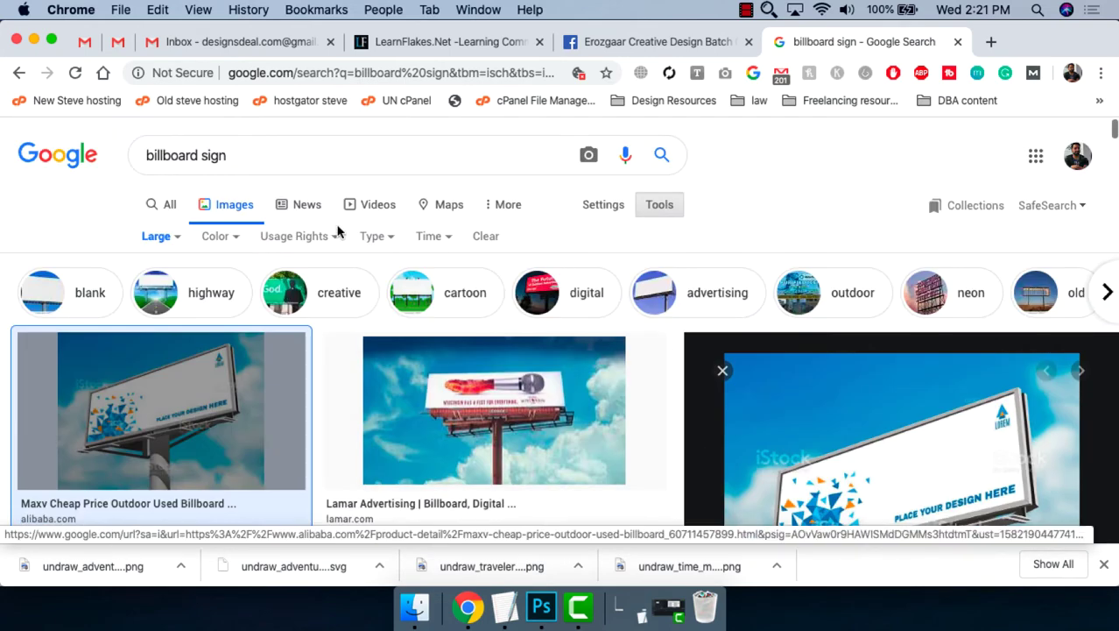
# Replace the search query with 'signboard' and run the search.
pyautogui.tripleClick(176, 150)
pyautogui.write('sign')
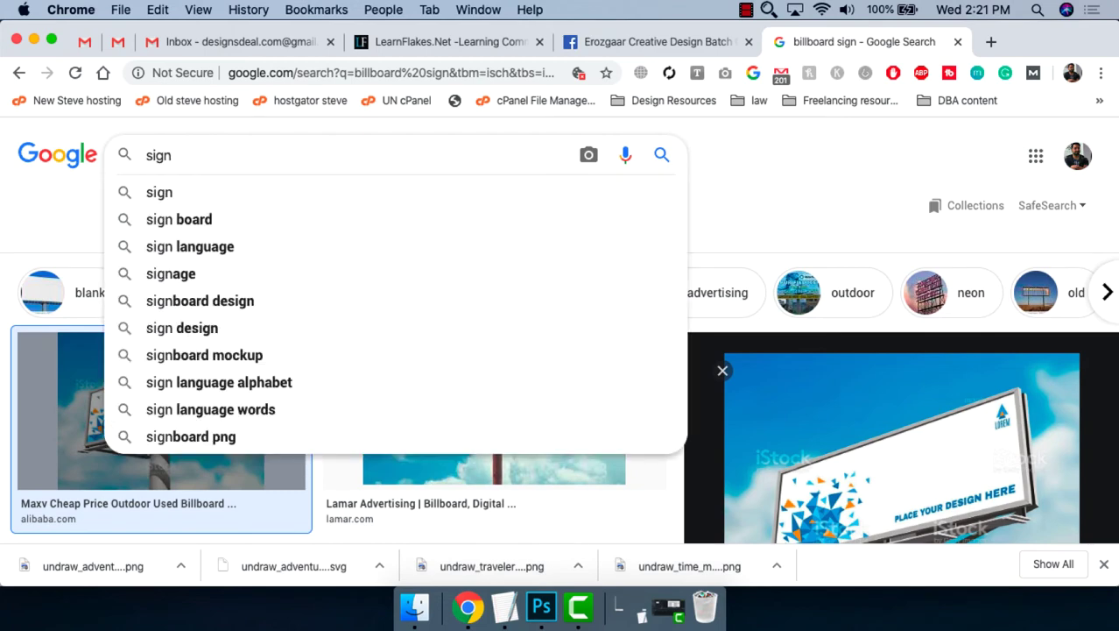
pyautogui.write('boare')
pyautogui.press('BackSpace')
pyautogui.write('d')
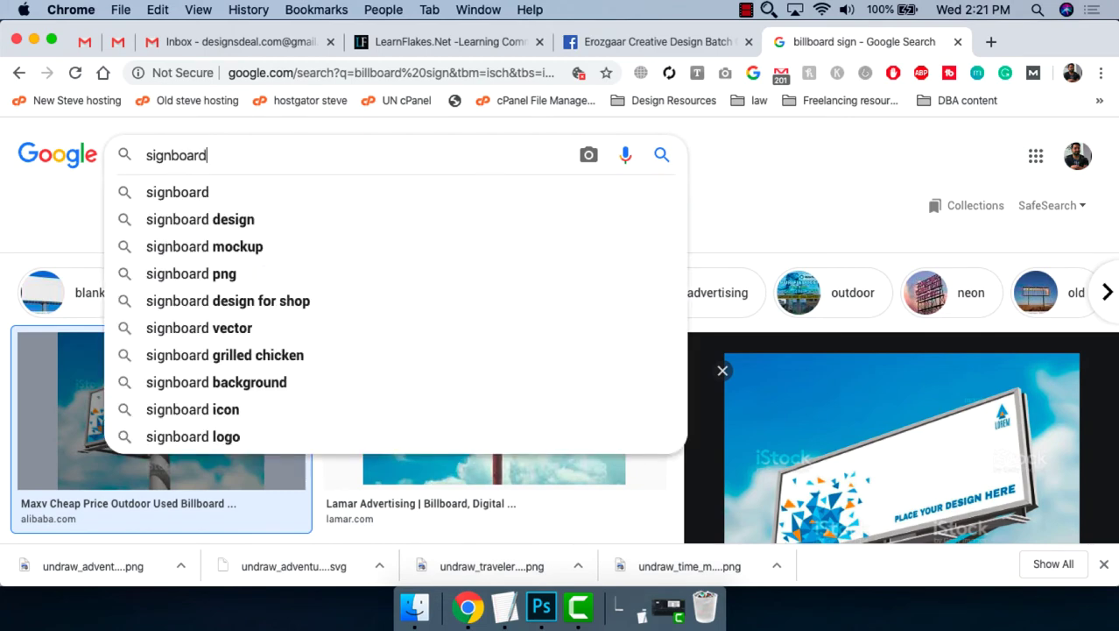
pyautogui.press('Return')
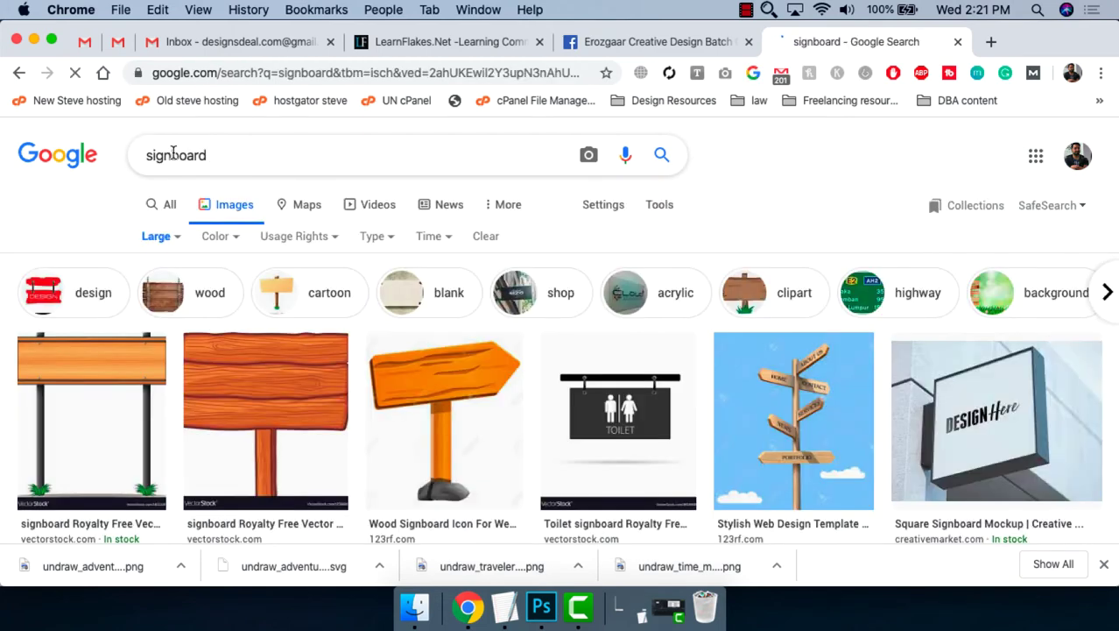
# Scroll through the signboard results and return to the top.
pyautogui.scroll(-3, 359, 145)
pyautogui.scroll(-2, 369, 187)
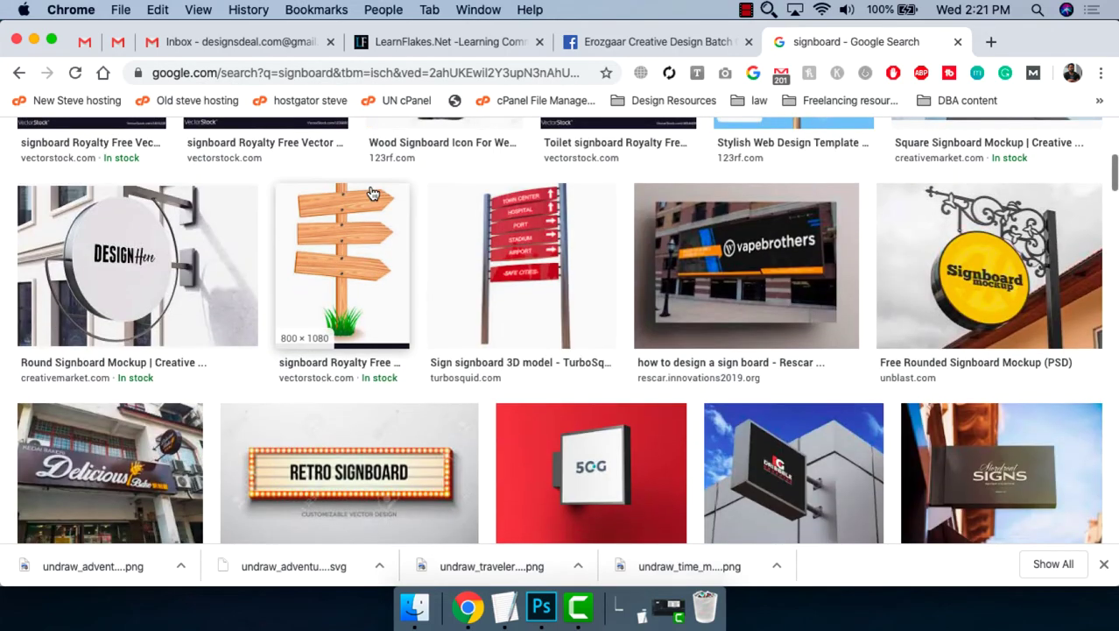
pyautogui.scroll(-2, 372, 193)
pyautogui.scroll(-3, 373, 193)
pyautogui.scroll(-1, 350, 197)
pyautogui.scroll(-4, 315, 202)
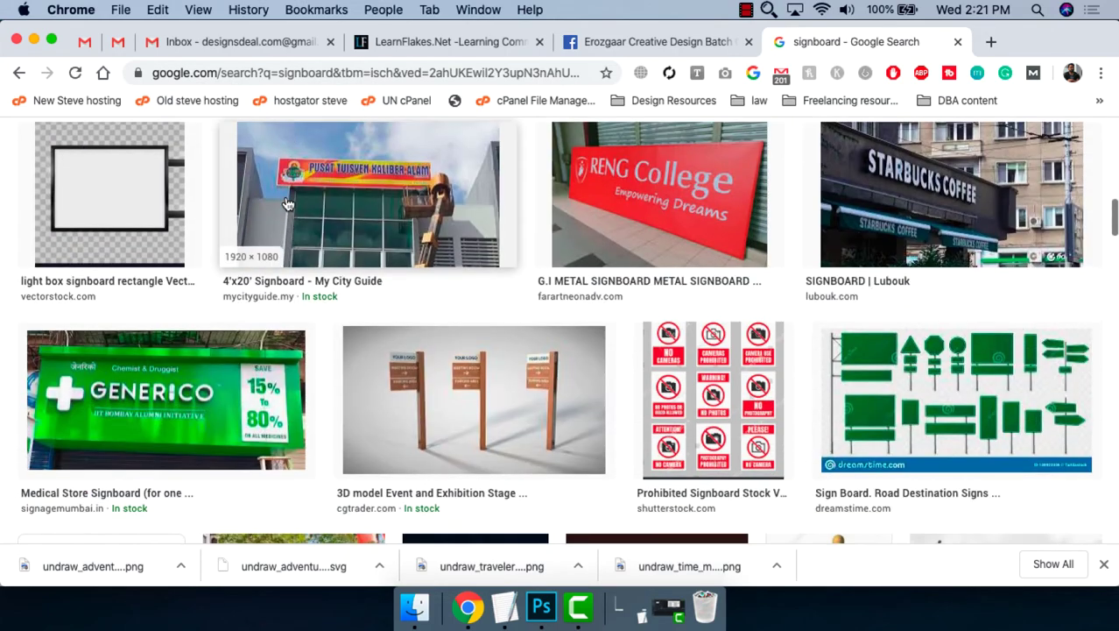
pyautogui.scroll(-3, 287, 204)
pyautogui.scroll(-2, 286, 204)
pyautogui.scroll(-4, 408, 220)
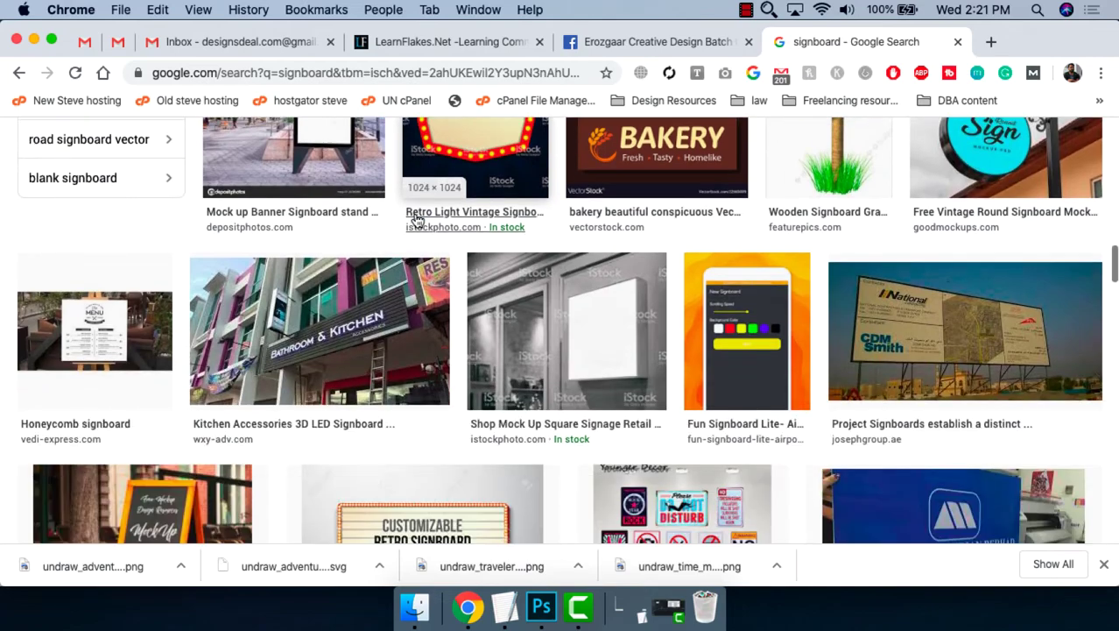
pyautogui.scroll(-1, 417, 221)
pyautogui.scroll(-1, 417, 221)
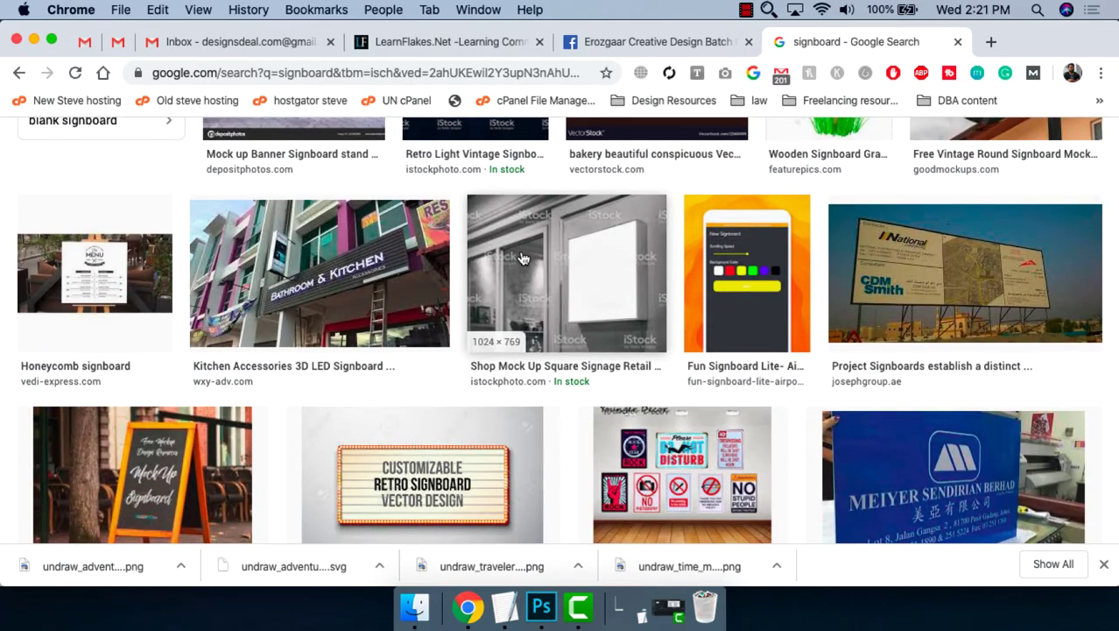
pyautogui.scroll(-3, 517, 260)
pyautogui.scroll(4, 394, 219)
pyautogui.scroll(8, 219, 157)
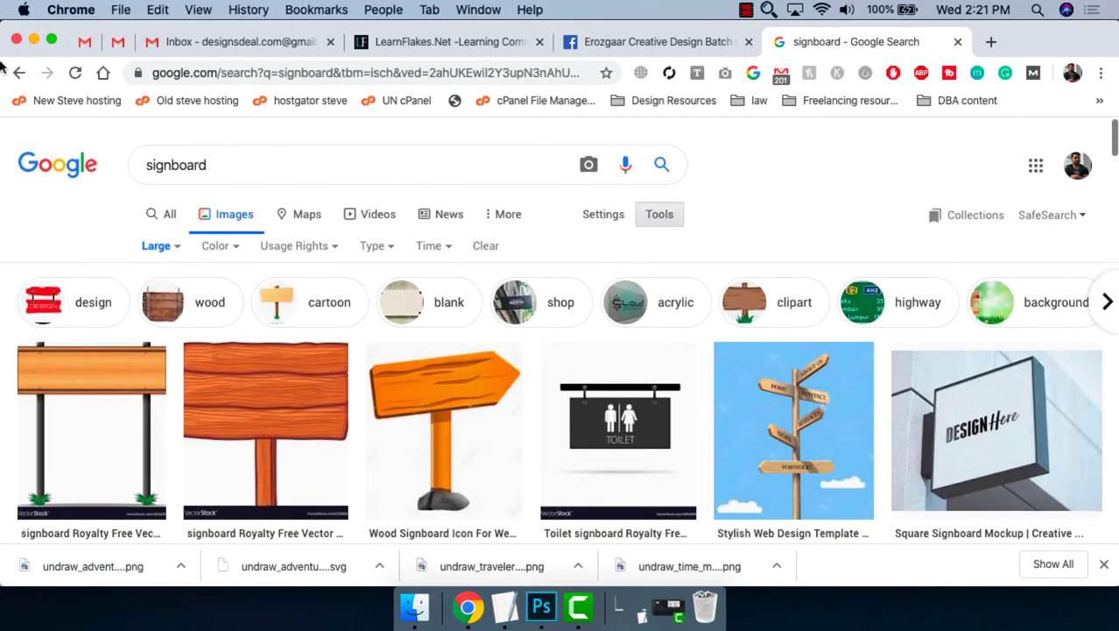
# Return to the billboard sign results and preview the PSD Mockup billboard.
pyautogui.click(19, 76)
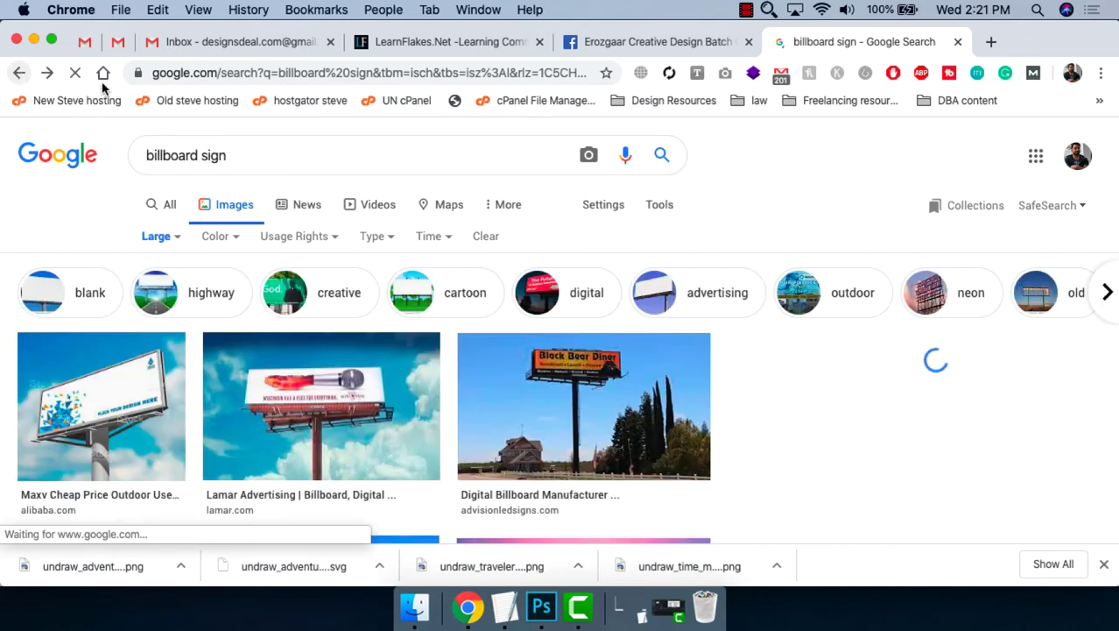
pyautogui.scroll(-2, 669, 257)
pyautogui.scroll(-3, 669, 257)
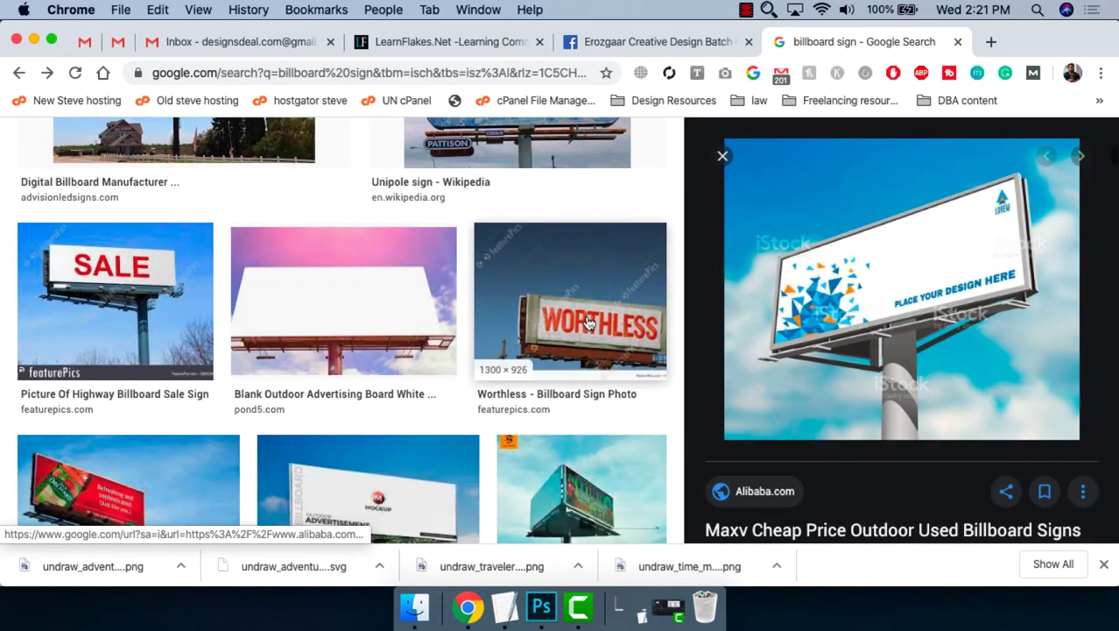
pyautogui.scroll(-3, 386, 304)
pyautogui.click(380, 338)
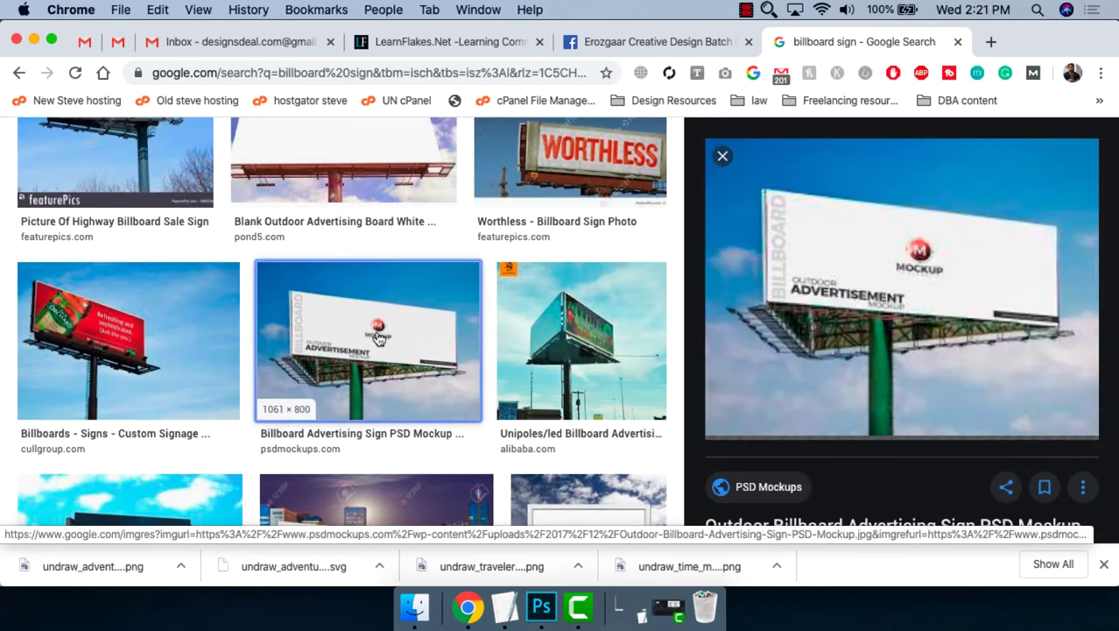
pyautogui.moveTo(582, 340)
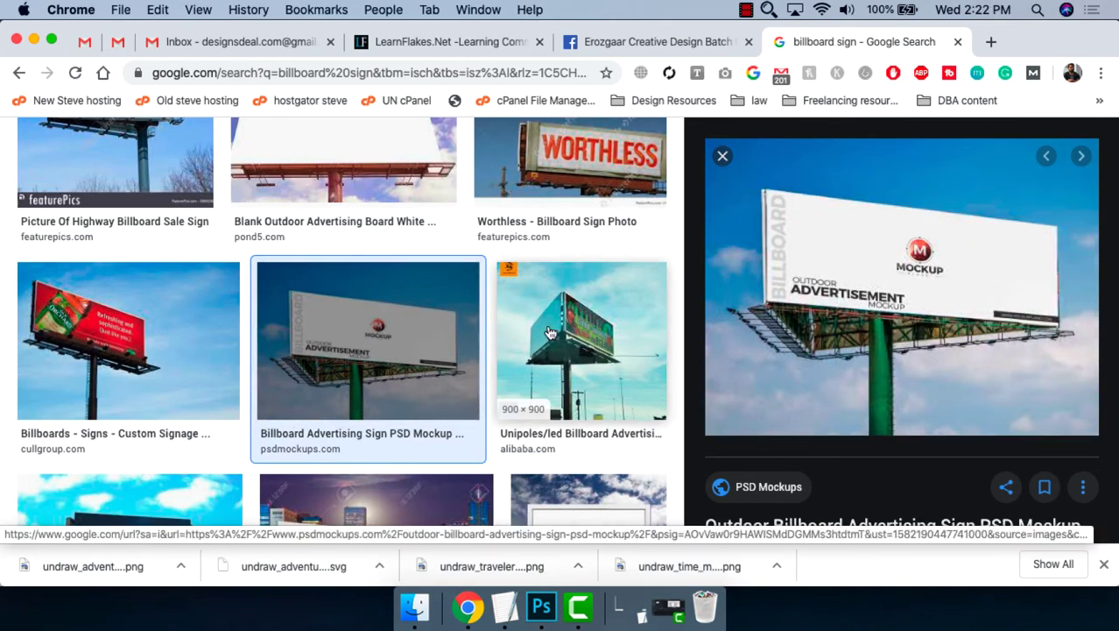
pyautogui.scroll(-5, 529, 336)
pyautogui.scroll(-4, 342, 333)
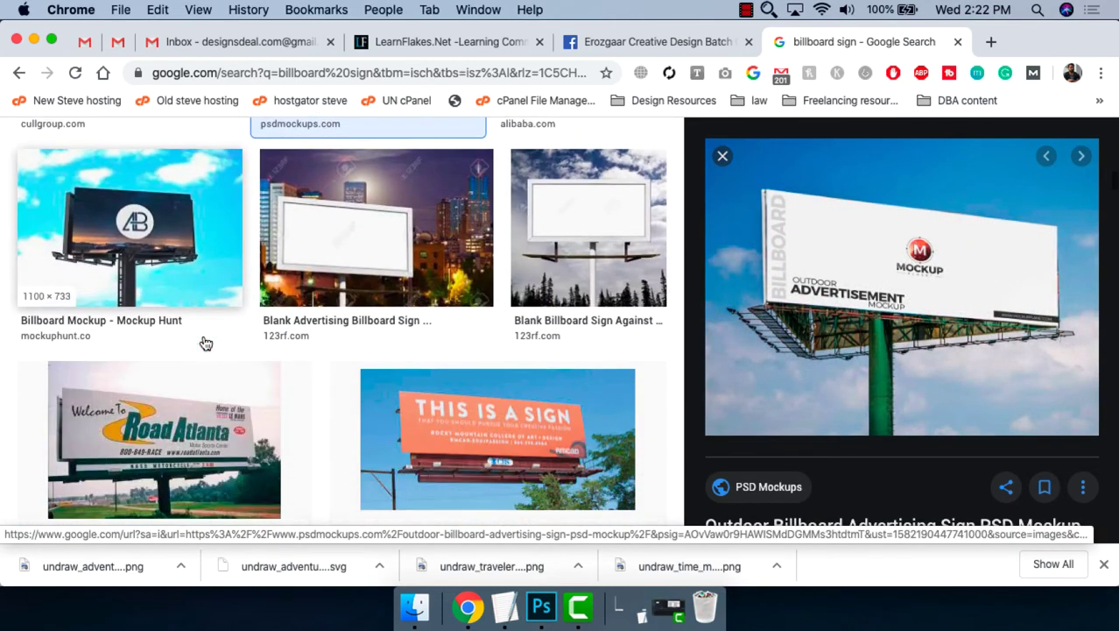
pyautogui.scroll(-2, 225, 324)
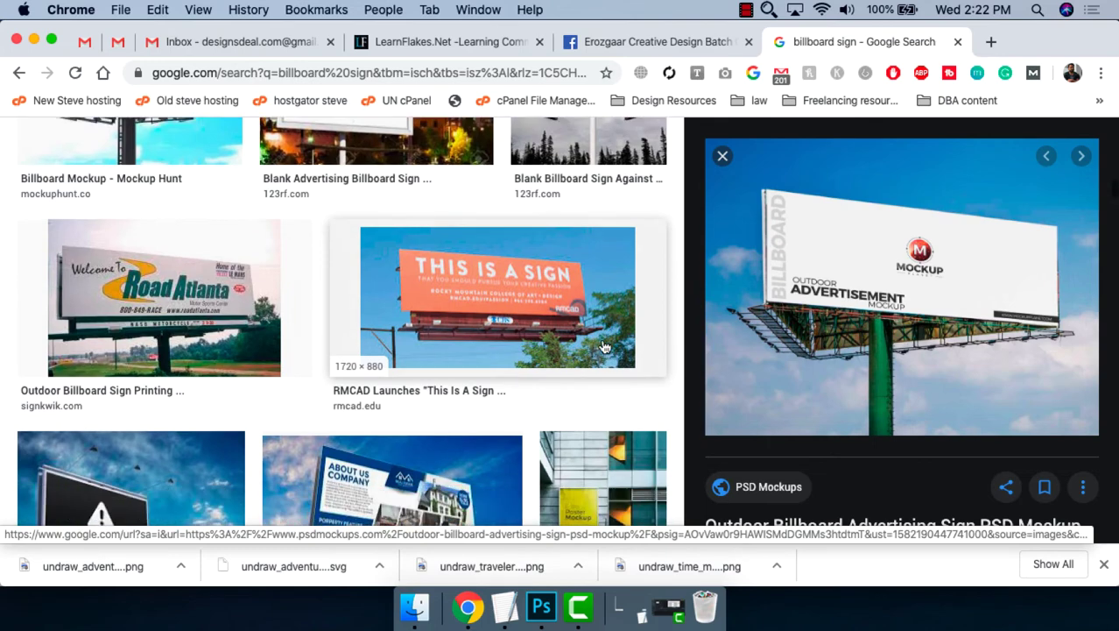
pyautogui.scroll(-6, 381, 330)
# Copy the real-estate billboard banner image and switch to Photoshop.
pyautogui.click(381, 328)
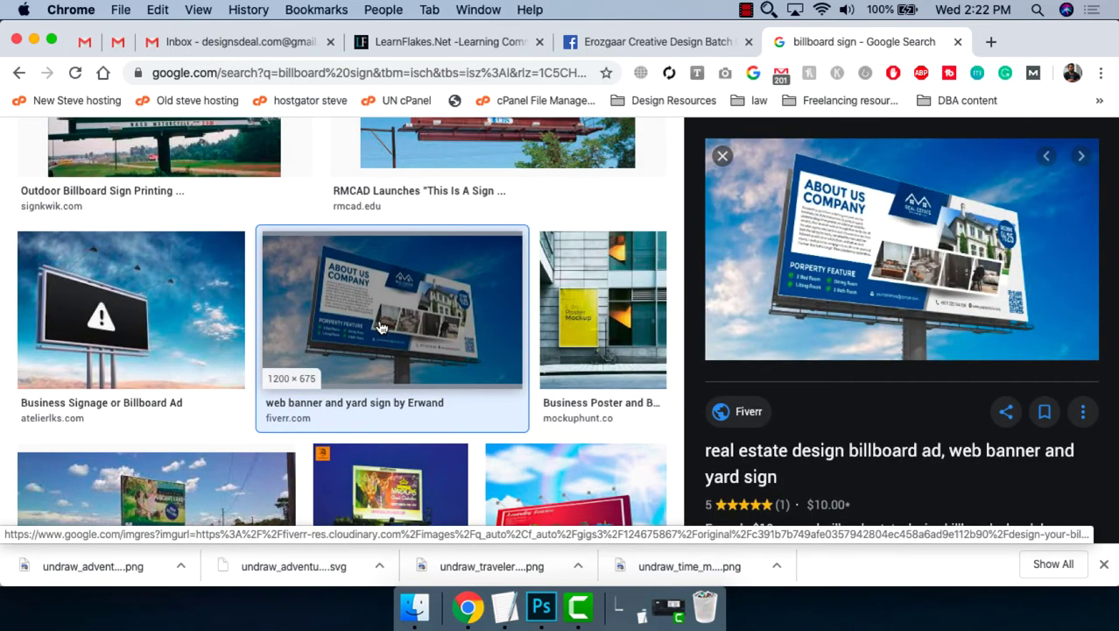
pyautogui.scroll(-2, 381, 328)
pyautogui.scroll(-1, 263, 297)
pyautogui.scroll(-5, 170, 270)
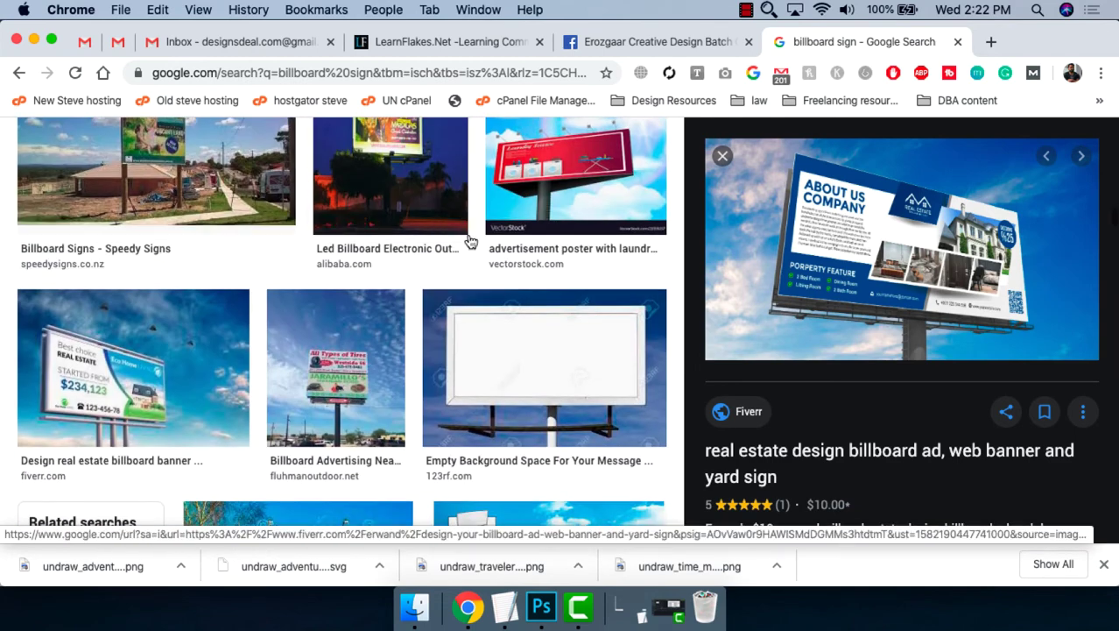
pyautogui.click(132, 368)
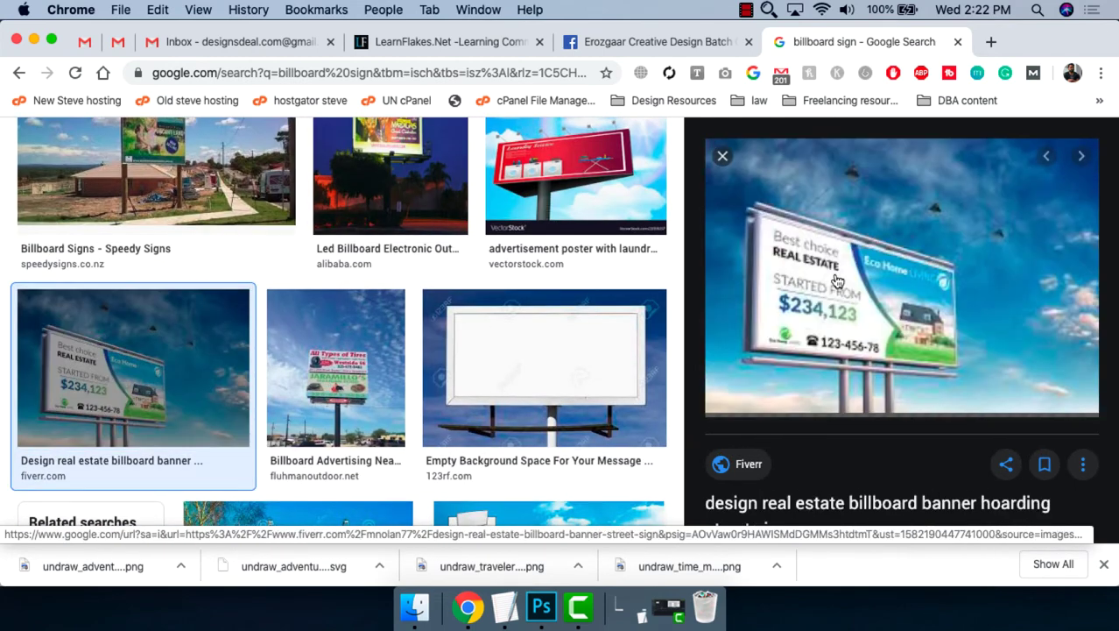
pyautogui.rightClick(845, 227)
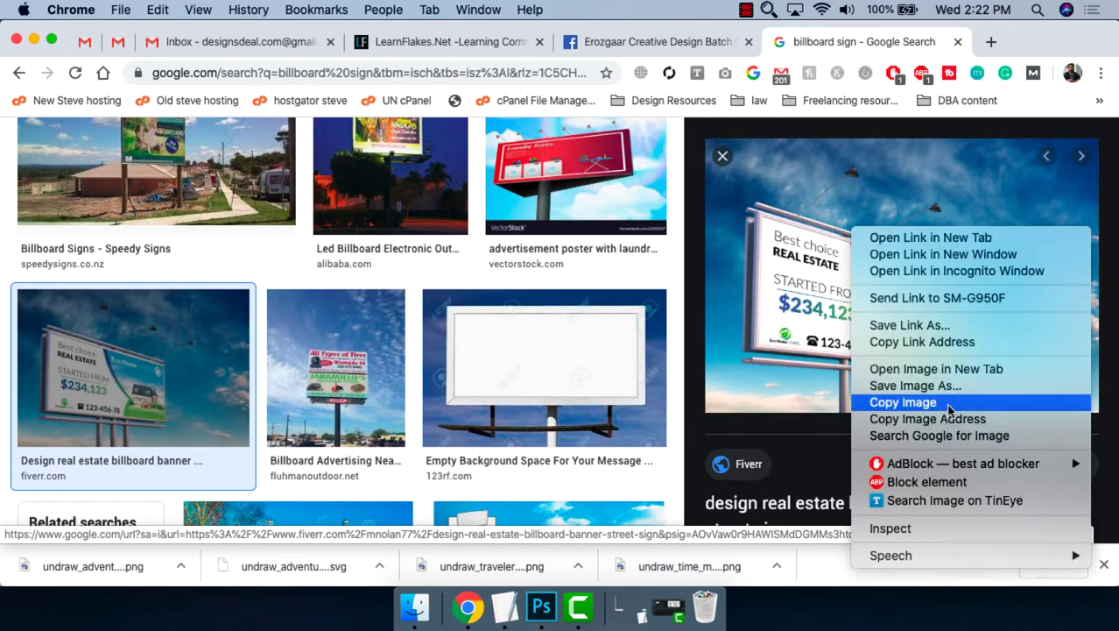
pyautogui.click(858, 399)
pyautogui.click(541, 606)
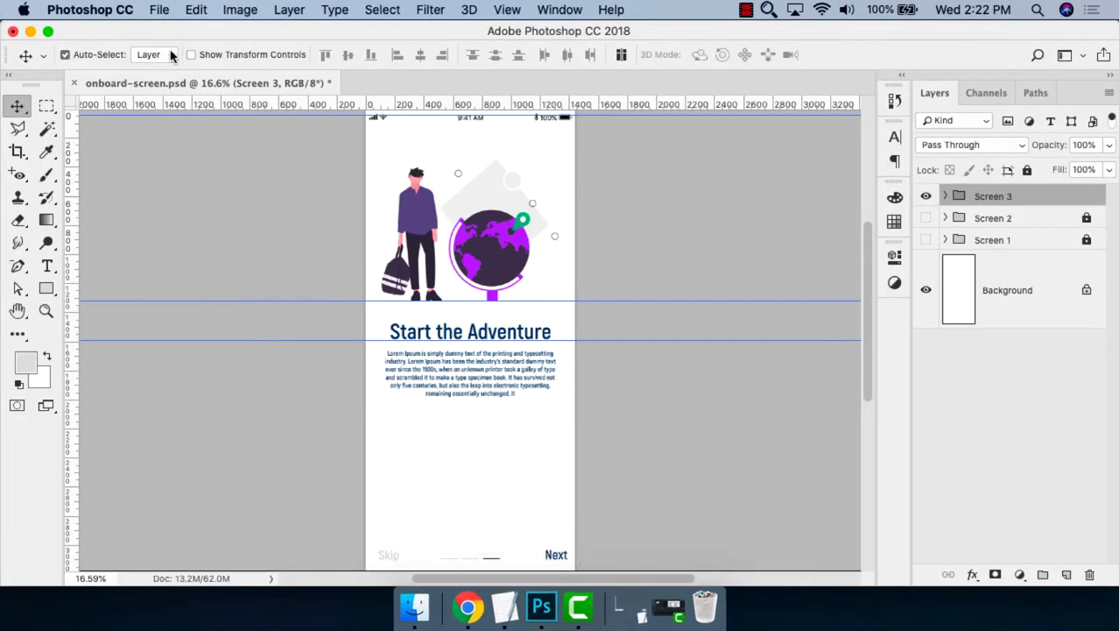
# Save and close the onboard-screen file, then create a new 2884×2003 px document from the Clipboard preset.
pyautogui.press('super+s')
pyautogui.press('super+w')
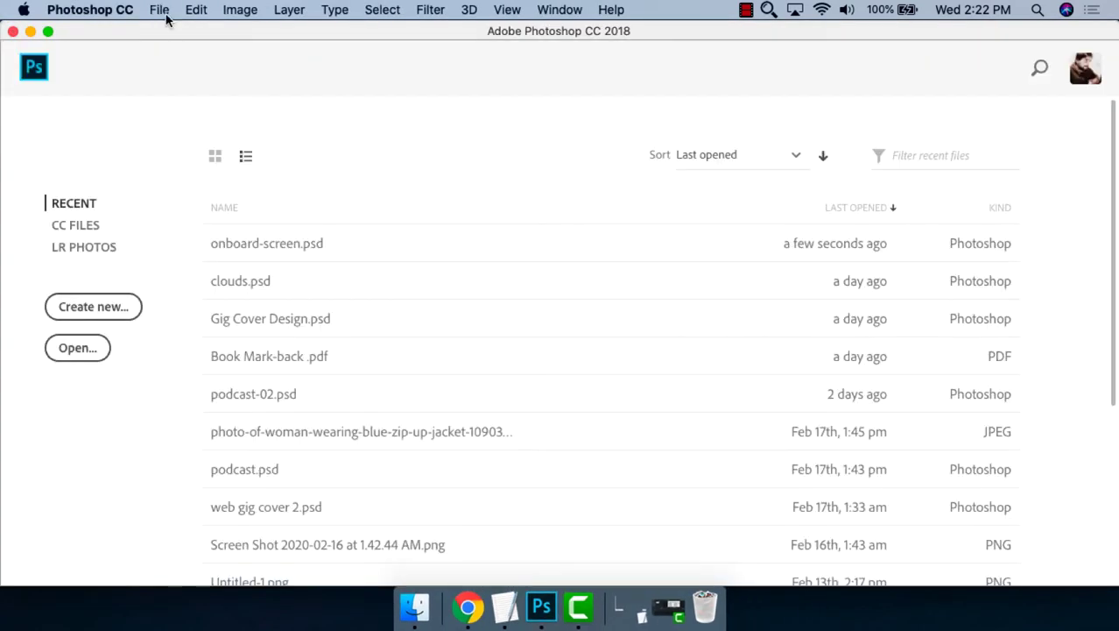
pyautogui.click(160, 10)
pyautogui.click(174, 33)
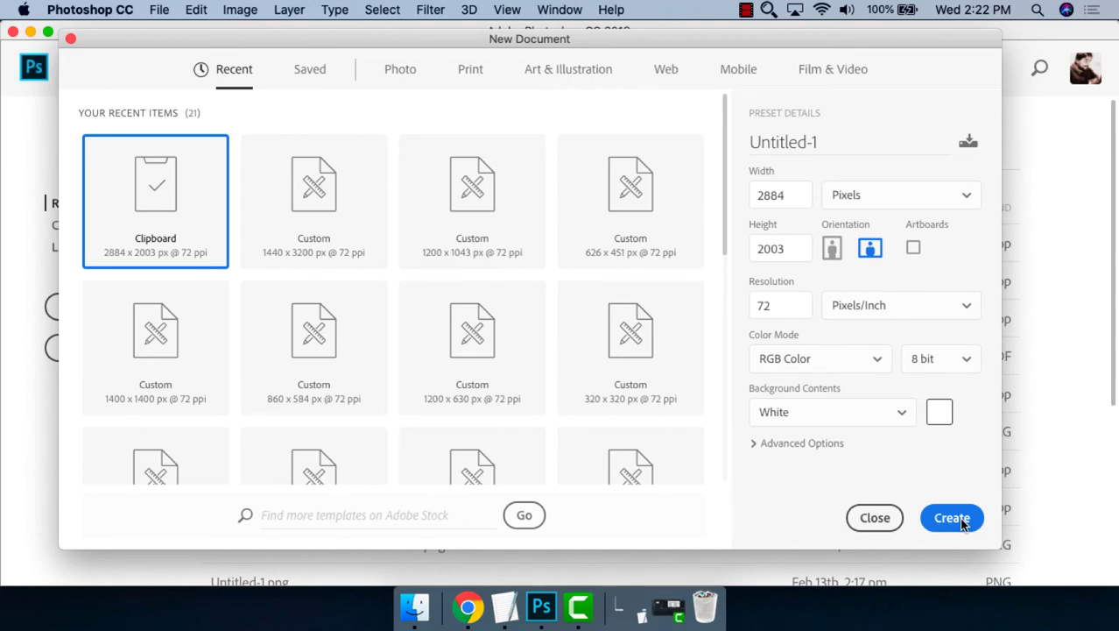
pyautogui.click(962, 520)
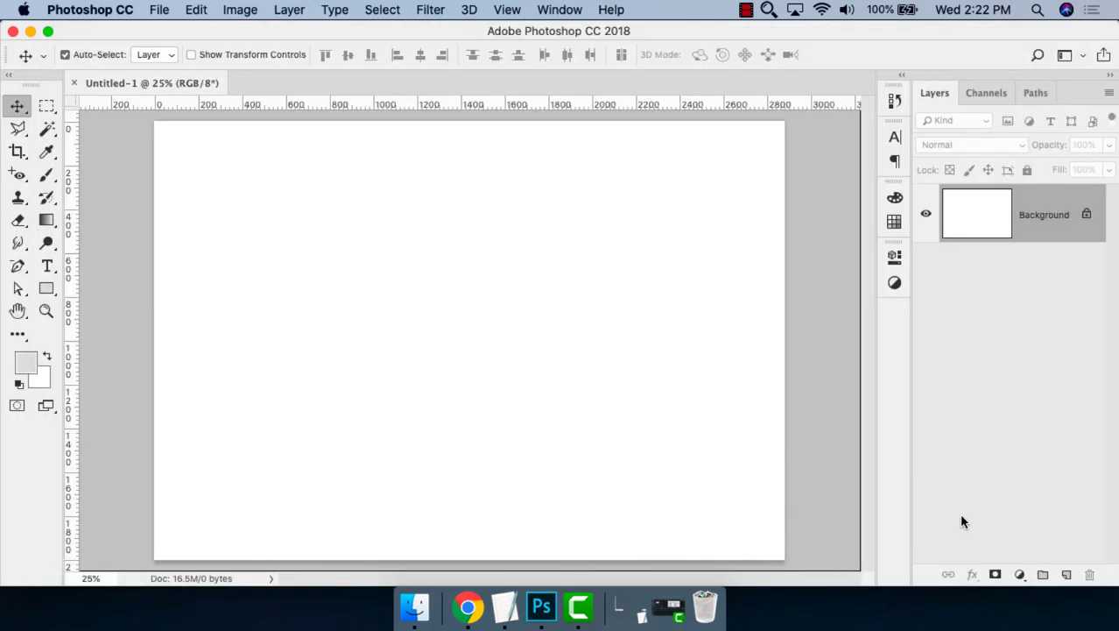
# Paste the billboard photo as Layer 1, accepting the profile conversion, and zoom into the ad.
pyautogui.press('super+v')
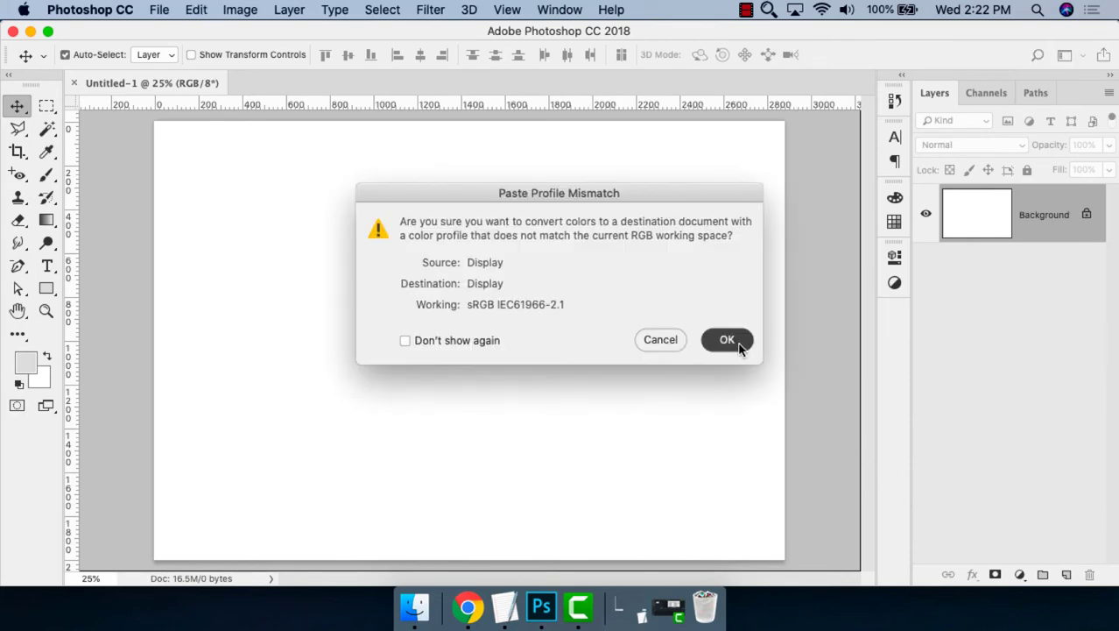
pyautogui.click(727, 340)
pyautogui.press('z')
pyautogui.moveTo(612, 214); pyautogui.dragTo(200, 495)
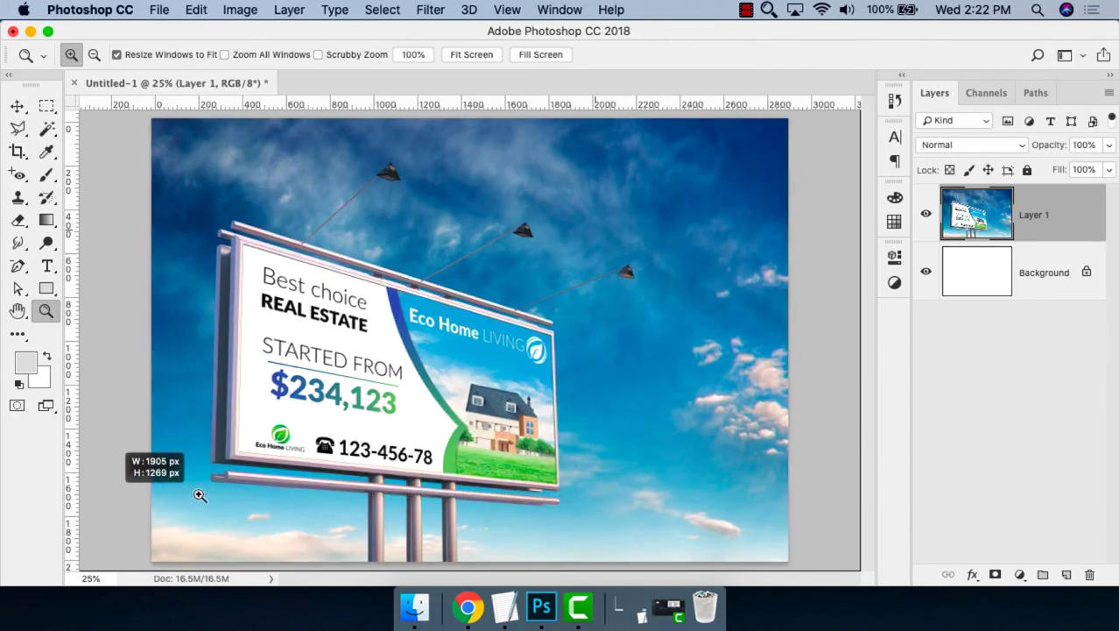
pyautogui.press('v')
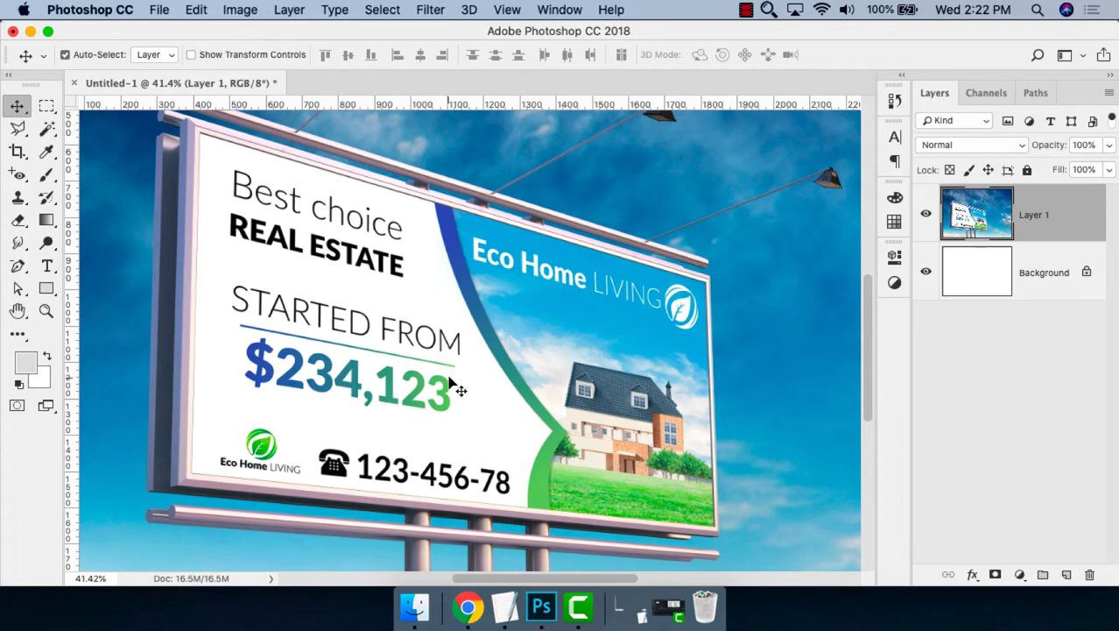
pyautogui.press('super+0')
pyautogui.press('z')
pyautogui.moveTo(169, 189); pyautogui.dragTo(623, 472)
pyautogui.press('v')
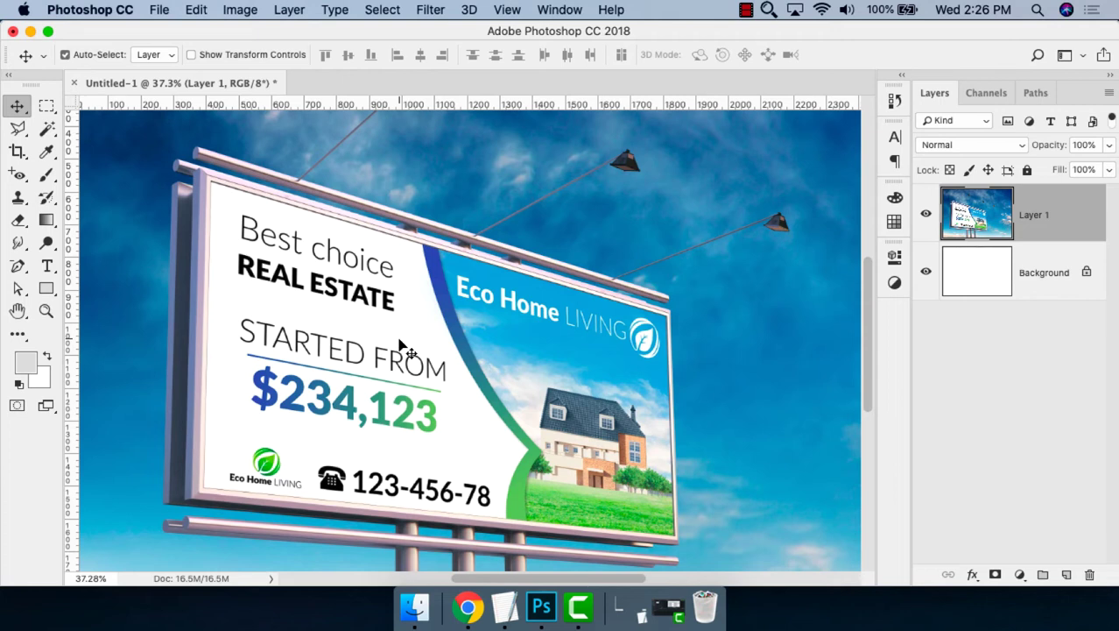
# Choose the Perspective Crop Tool from the Crop flyout, then bring the TextEdit notes forward.
pyautogui.click(17, 154)
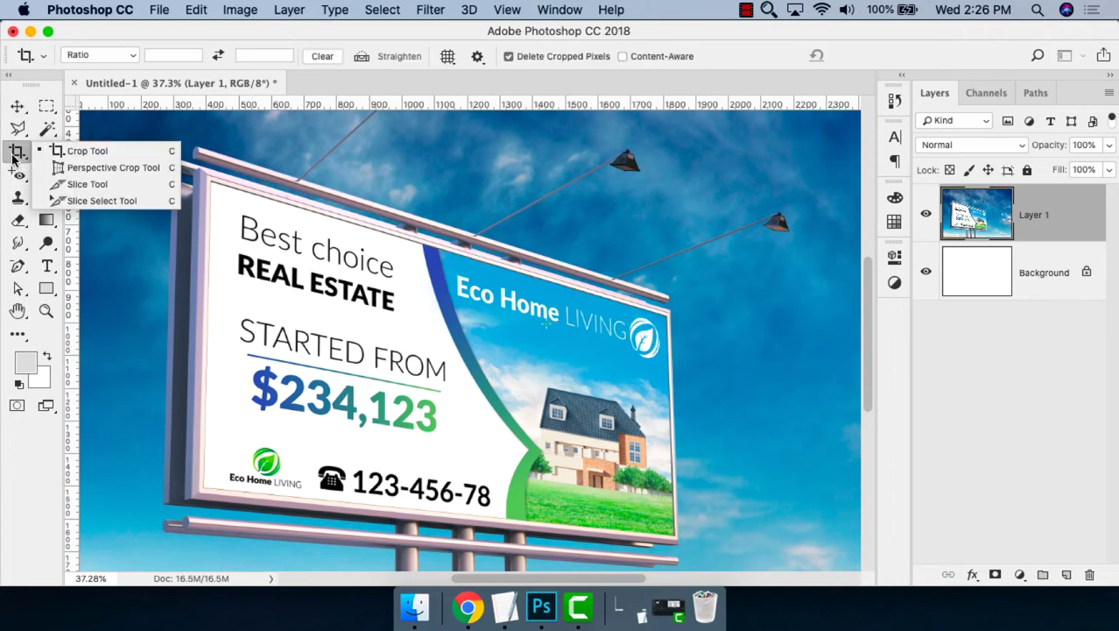
pyautogui.click(132, 165)
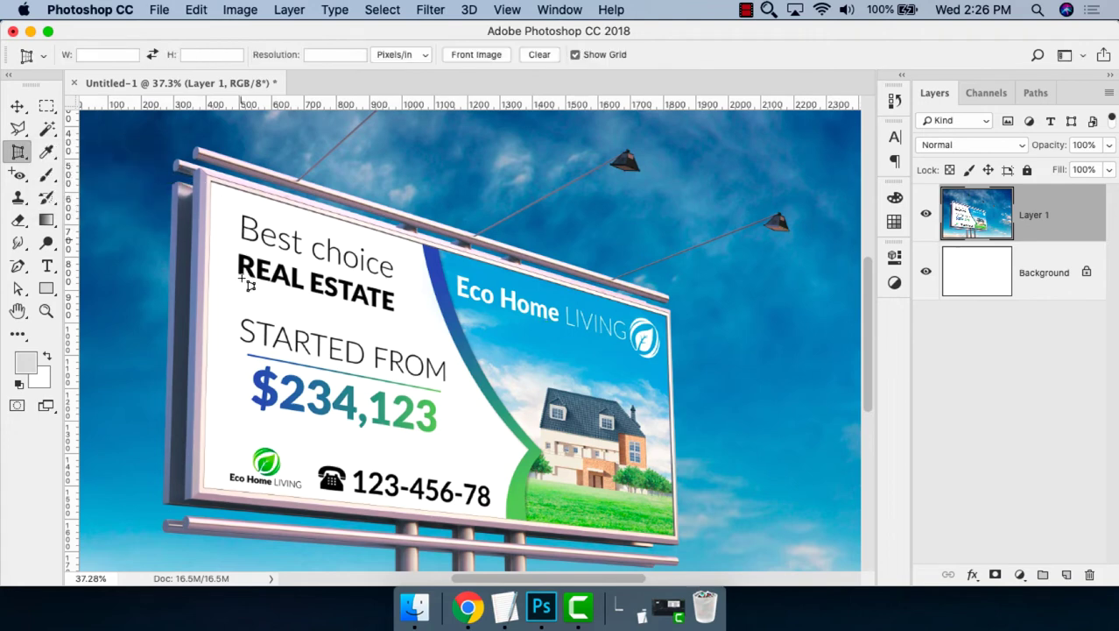
pyautogui.click(517, 623)
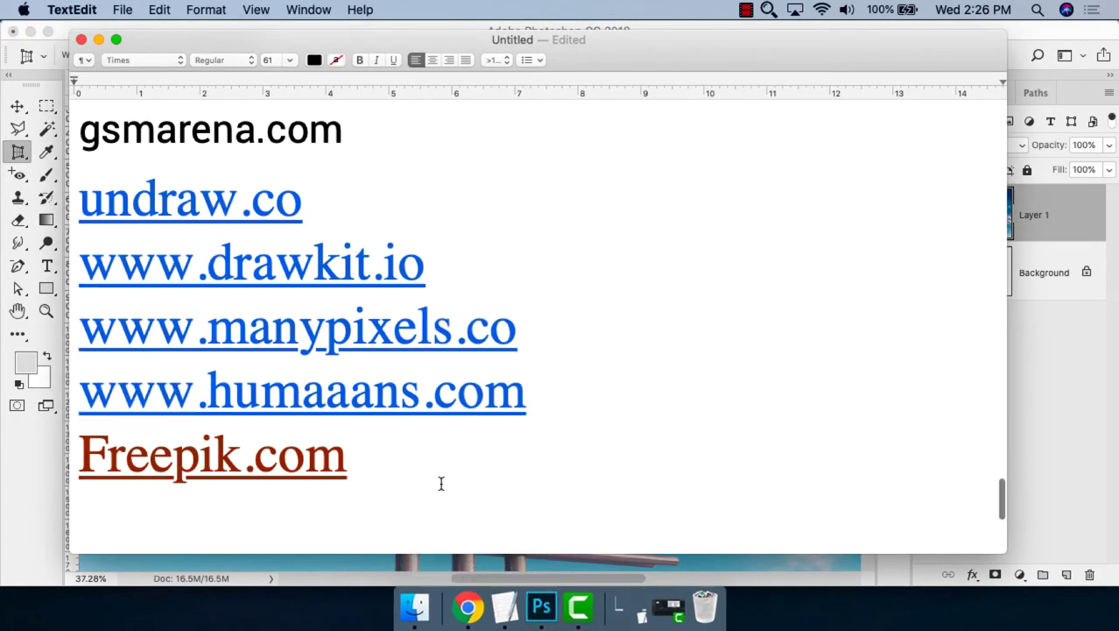
# Add the line 'Perspective Crop Tool' to the notes, correcting the misspelled 'Prespective'.
pyautogui.scroll(-3, 429, 477)
pyautogui.scroll(-3, 412, 465)
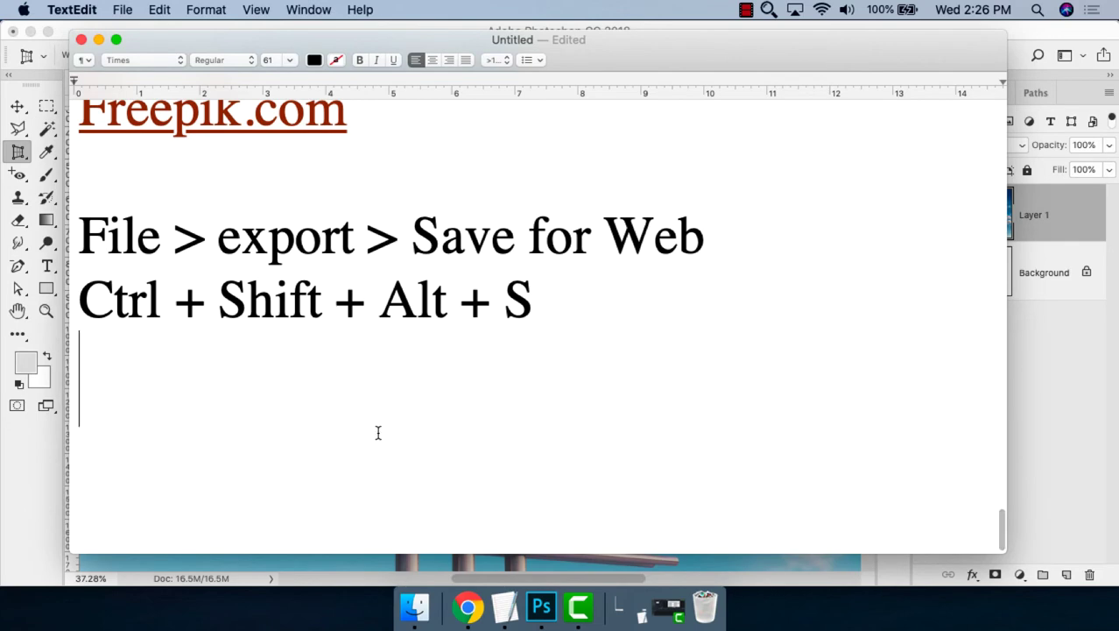
pyautogui.write('Prespective')
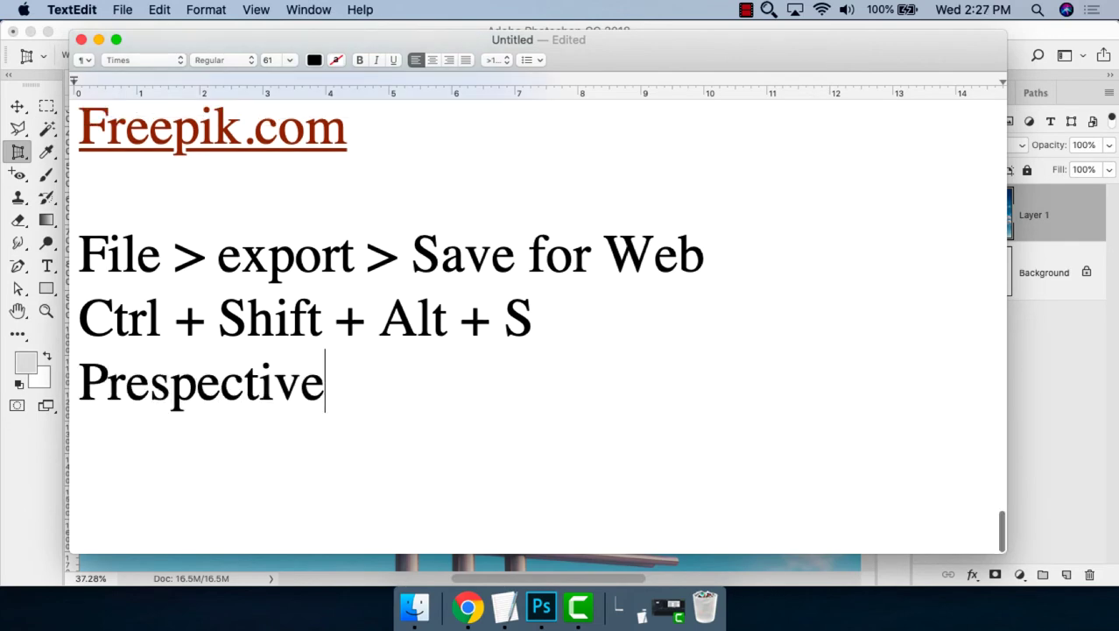
pyautogui.write(' Crop Tool')
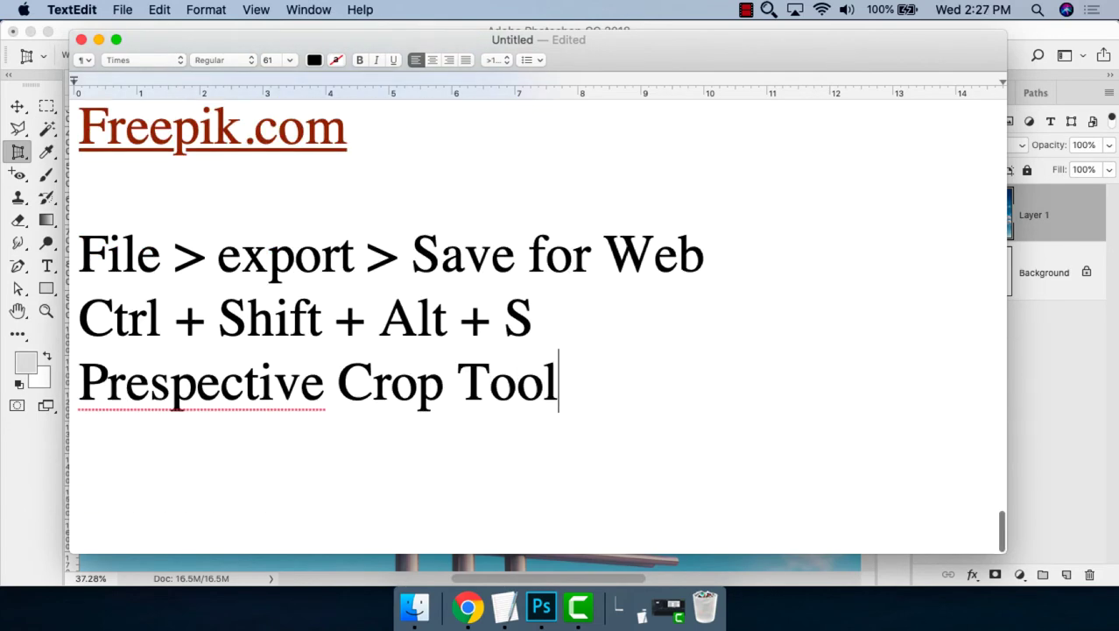
pyautogui.rightClick(254, 382)
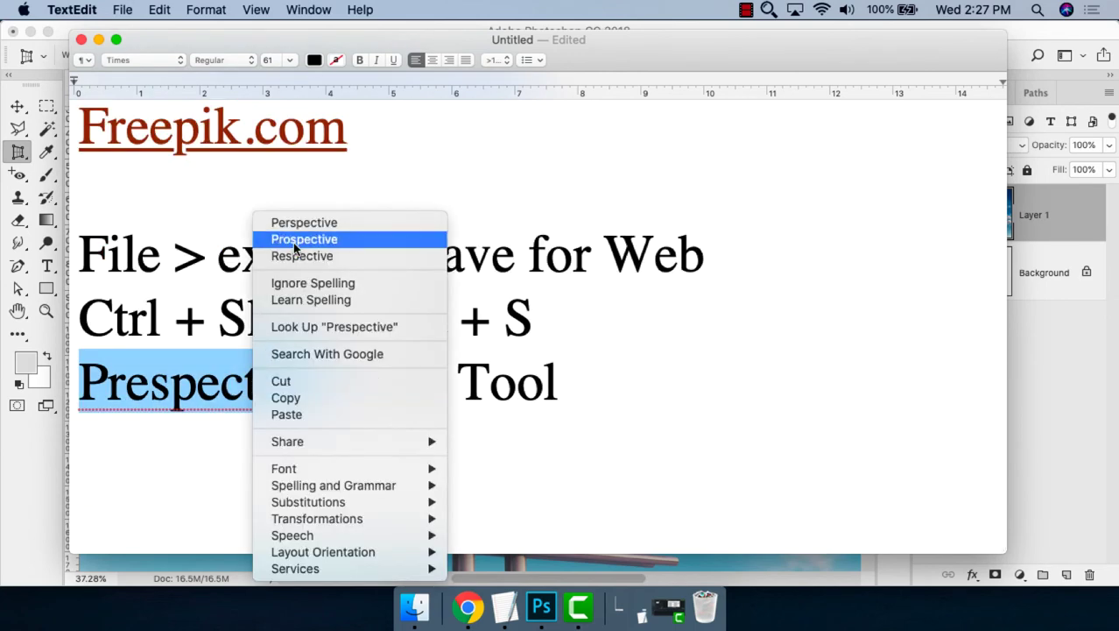
pyautogui.click(304, 223)
# Enlarge the font of the 'Perspective Crop Tool' line.
pyautogui.moveTo(571, 381); pyautogui.dragTo(89, 354)
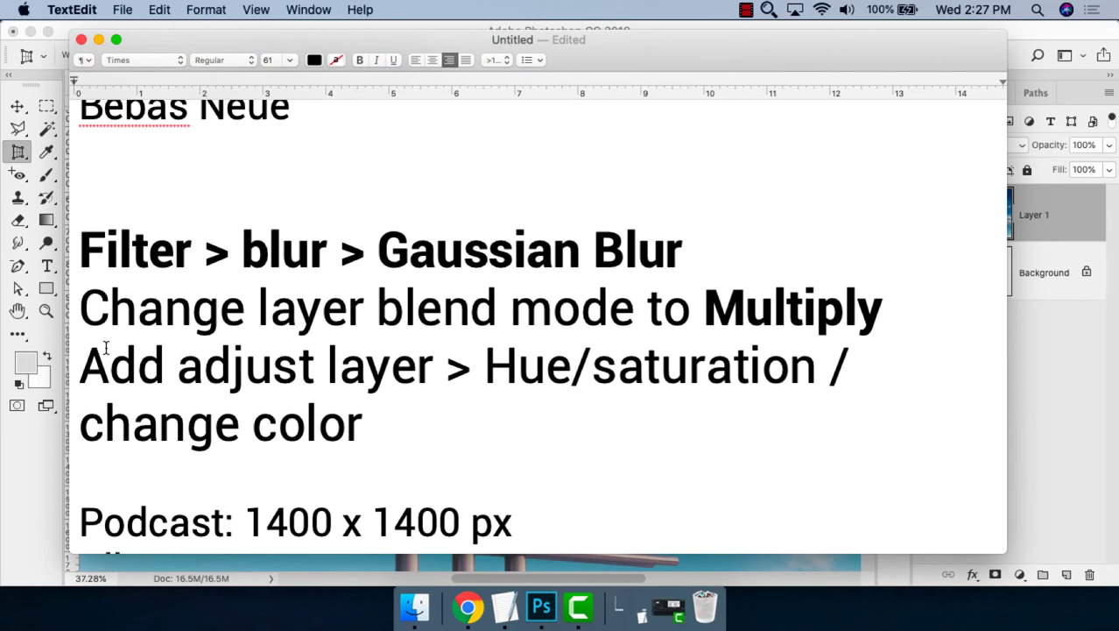
pyautogui.scroll(-3, 105, 349)
pyautogui.scroll(-10, 292, 367)
pyautogui.scroll(-5, 293, 367)
pyautogui.scroll(-5, 298, 372)
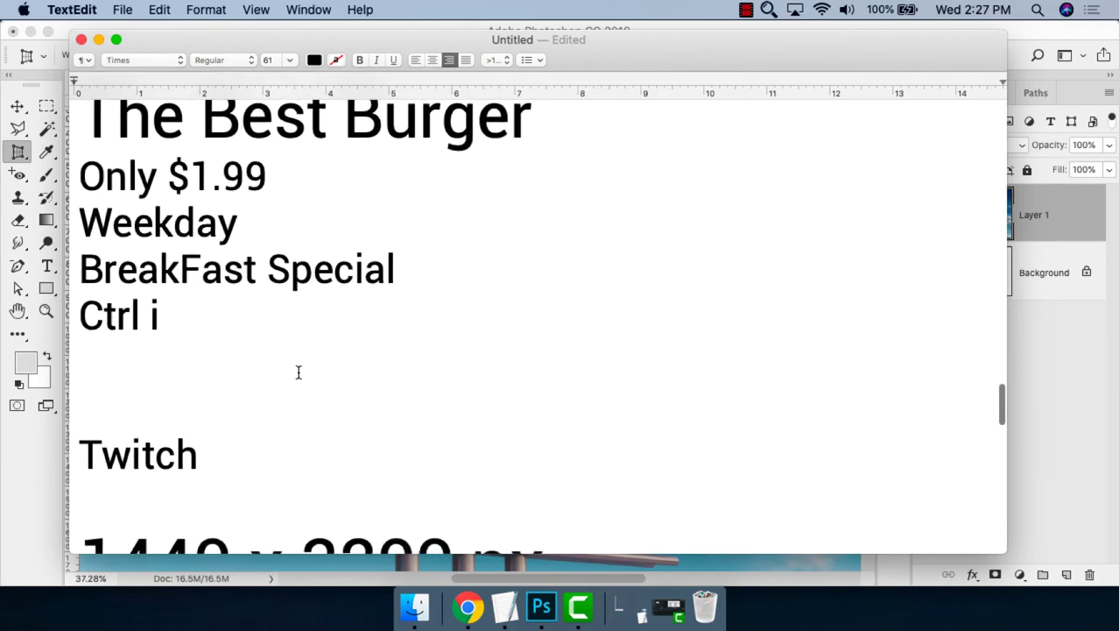
pyautogui.scroll(-10, 298, 372)
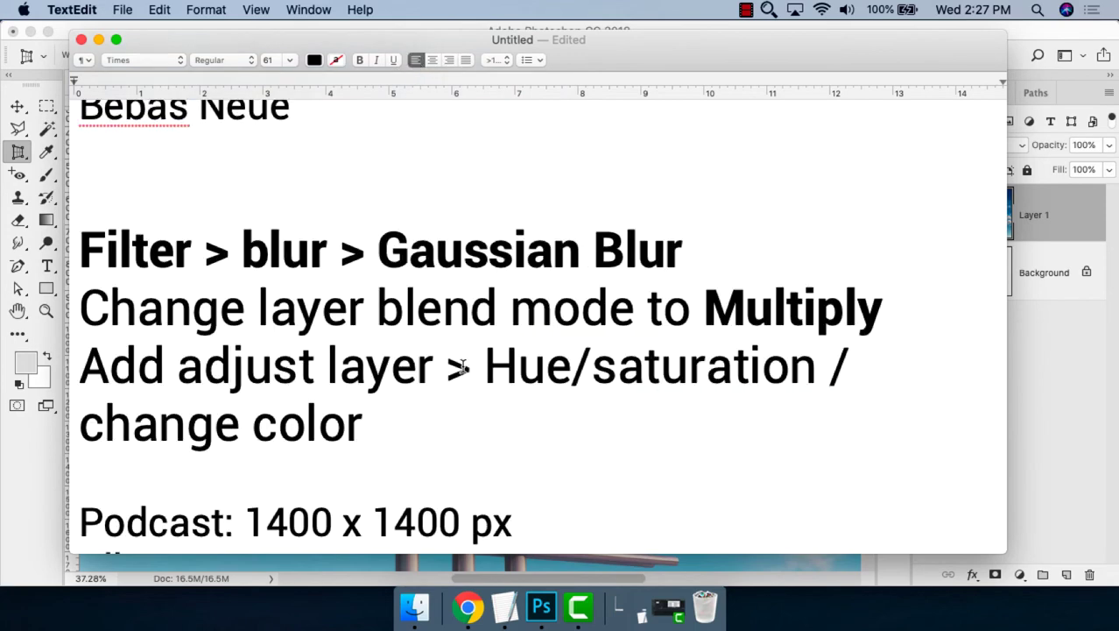
pyautogui.scroll(-10, 462, 372)
pyautogui.scroll(-5, 462, 377)
pyautogui.scroll(-10, 462, 377)
pyautogui.press('super+plus')
# Insert a blank line between the Ctrl + Shift + Alt + S shortcut and 'Perspective Crop Tool'.
pyautogui.press('super+Down')
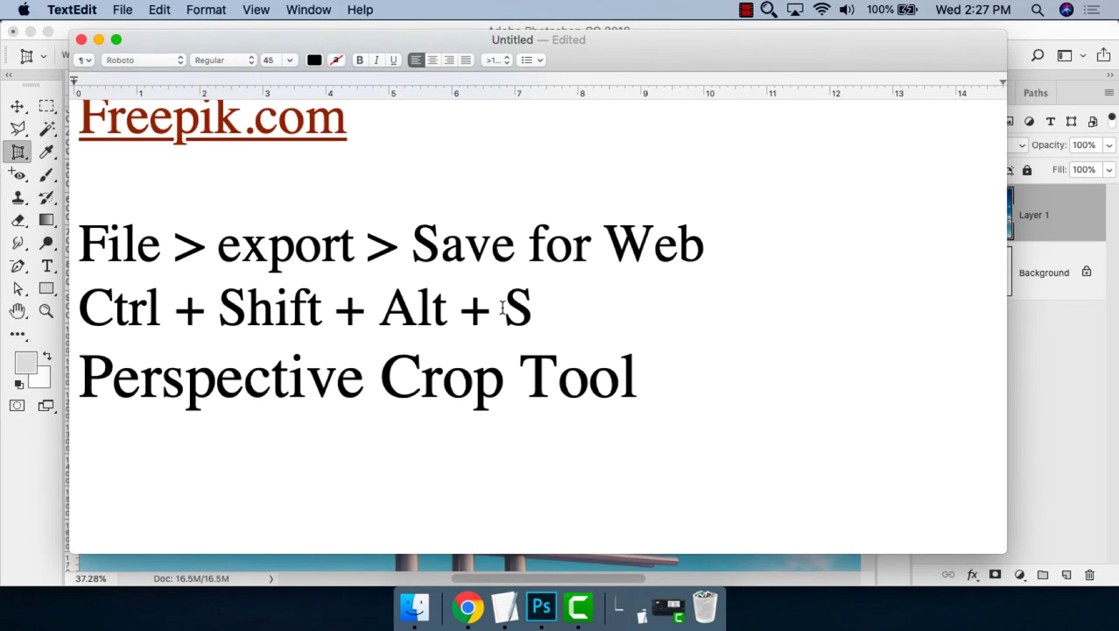
pyautogui.click(528, 305)
pyautogui.press('Return')
pyautogui.scroll(-2, 505, 375)
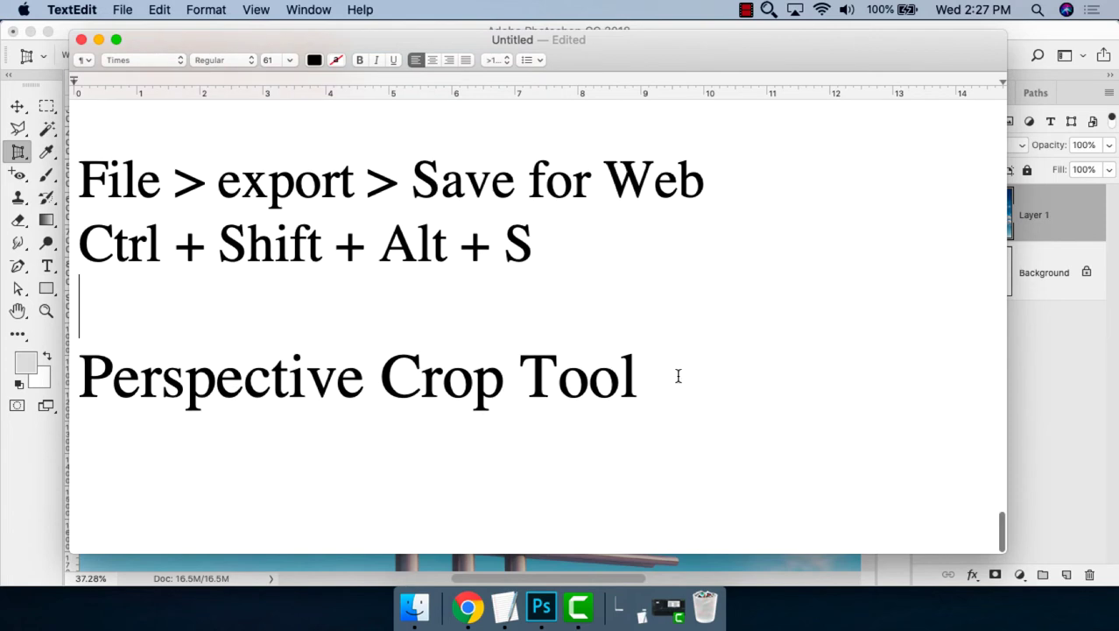
pyautogui.moveTo(675, 377); pyautogui.dragTo(98, 383)
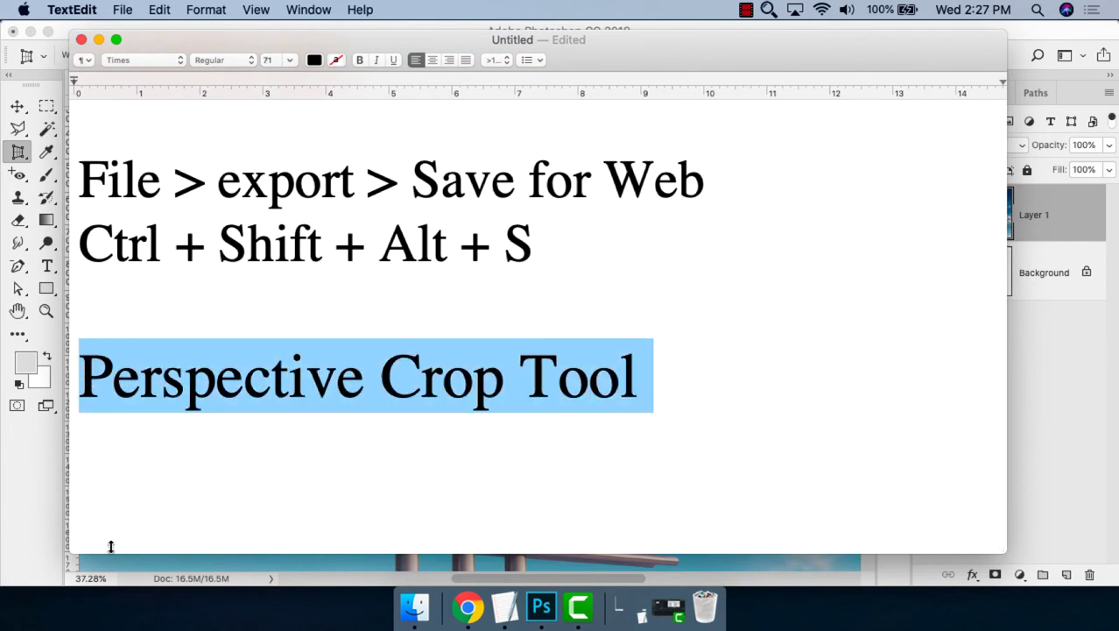
# Hide TextEdit and return to the Photoshop billboard document with the Move tool active.
pyautogui.click(50, 538)
pyautogui.press('z')
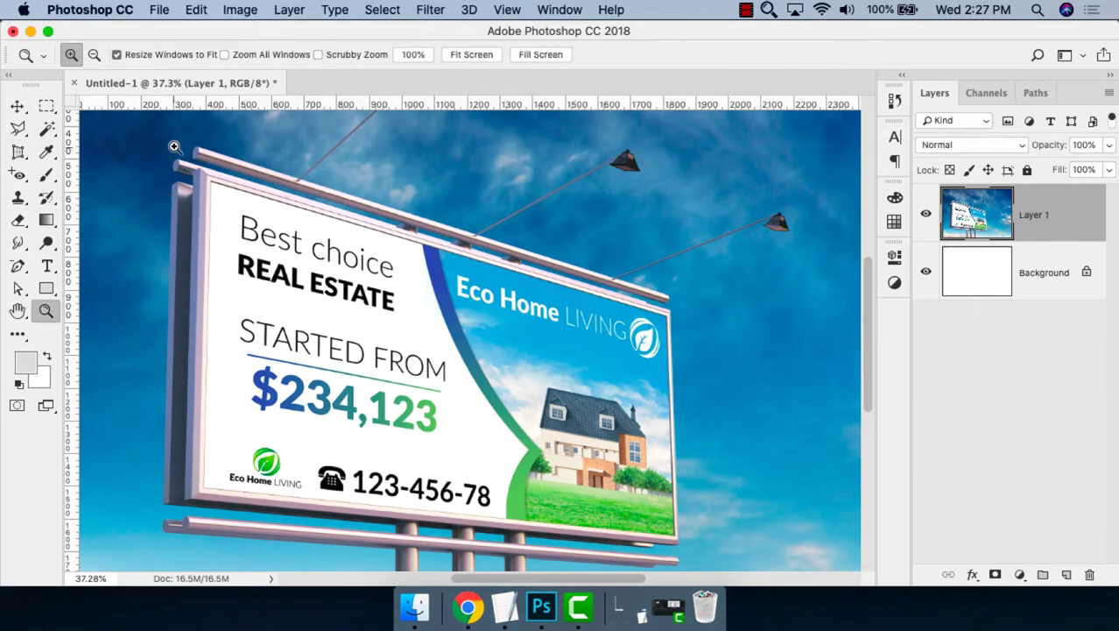
pyautogui.press('v')
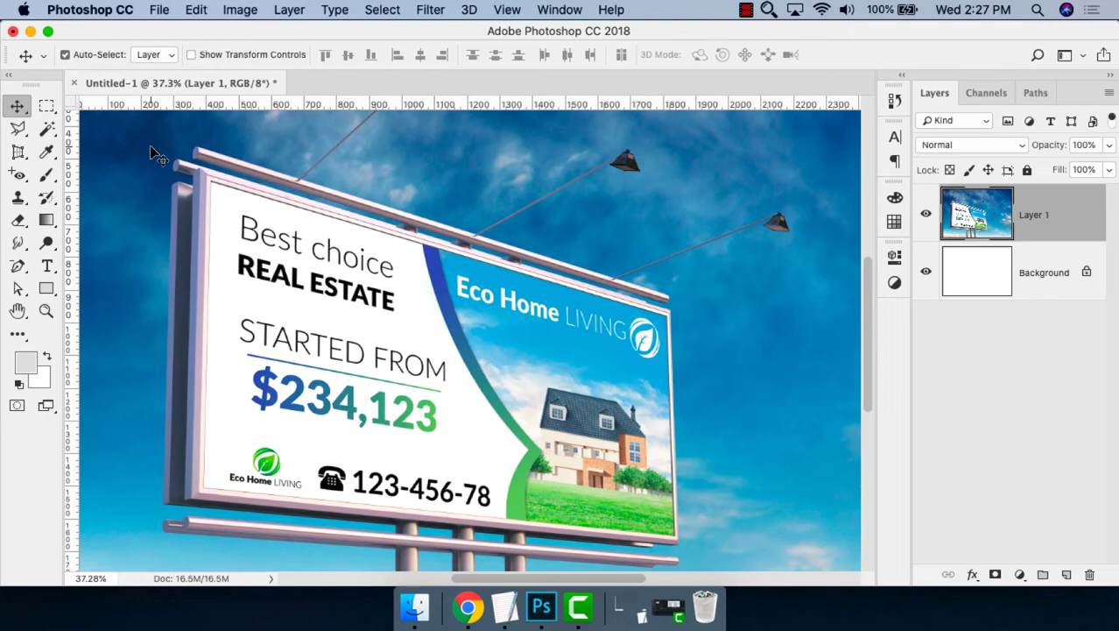
# Place crossing vertical and horizontal guides on the ad panel's top-left corner.
pyautogui.press('z')
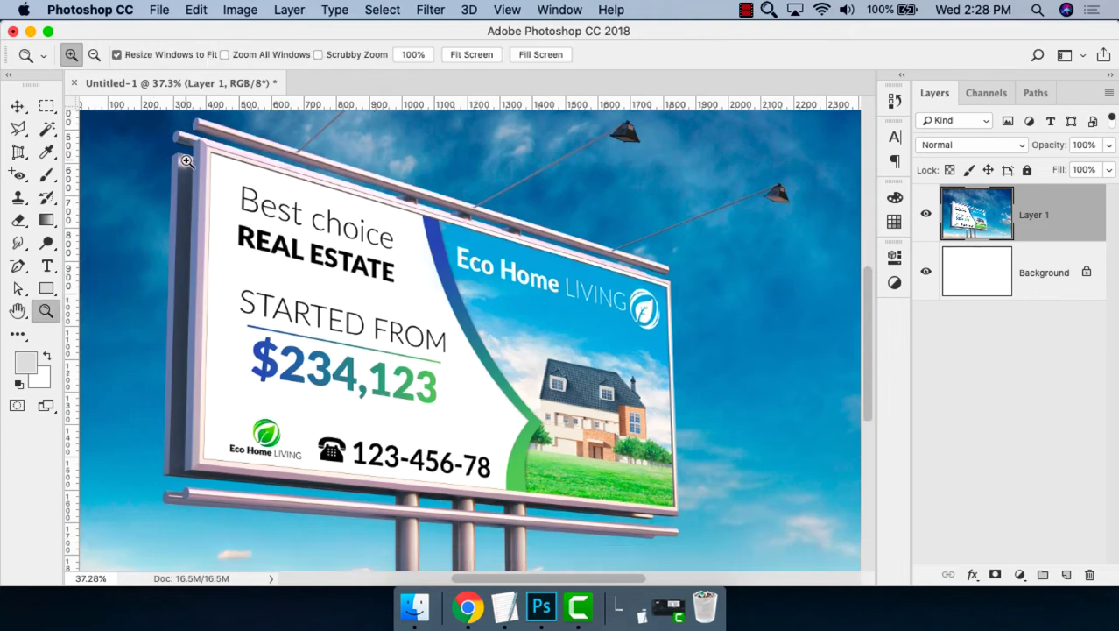
pyautogui.moveTo(179, 159); pyautogui.dragTo(235, 194)
pyautogui.moveTo(313, 252); pyautogui.dragTo(465, 402)
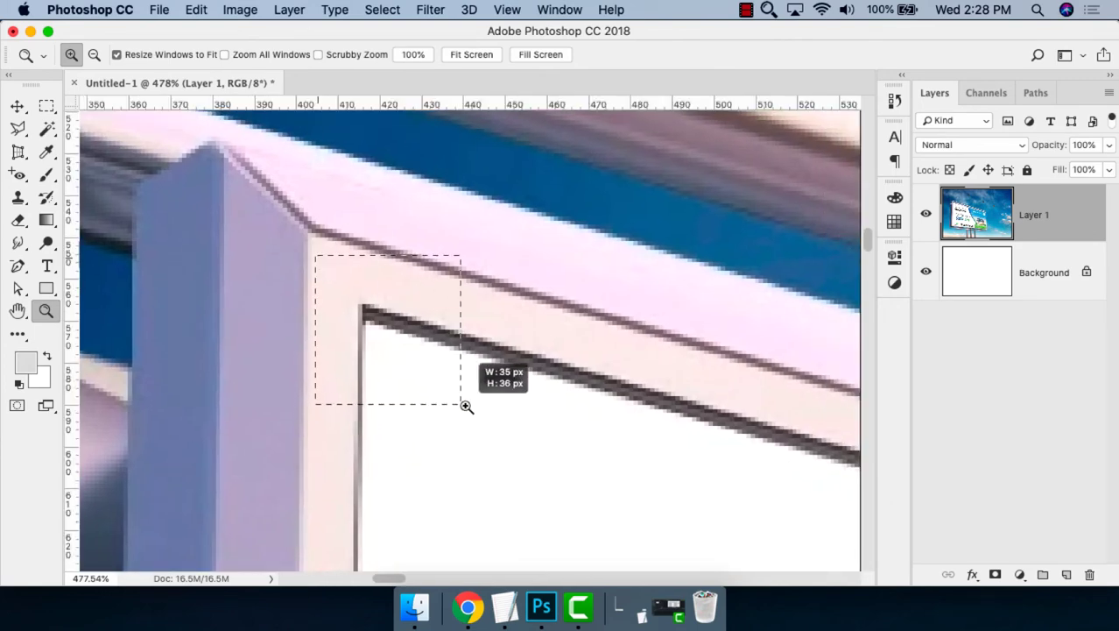
pyautogui.press('v')
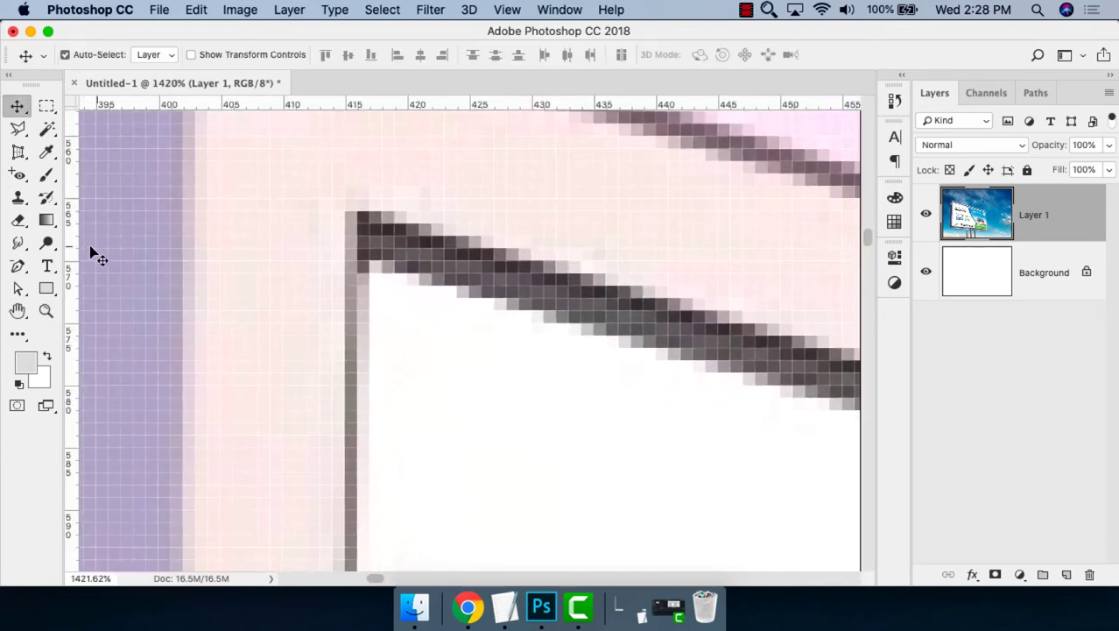
pyautogui.moveTo(74, 263); pyautogui.dragTo(372, 316)
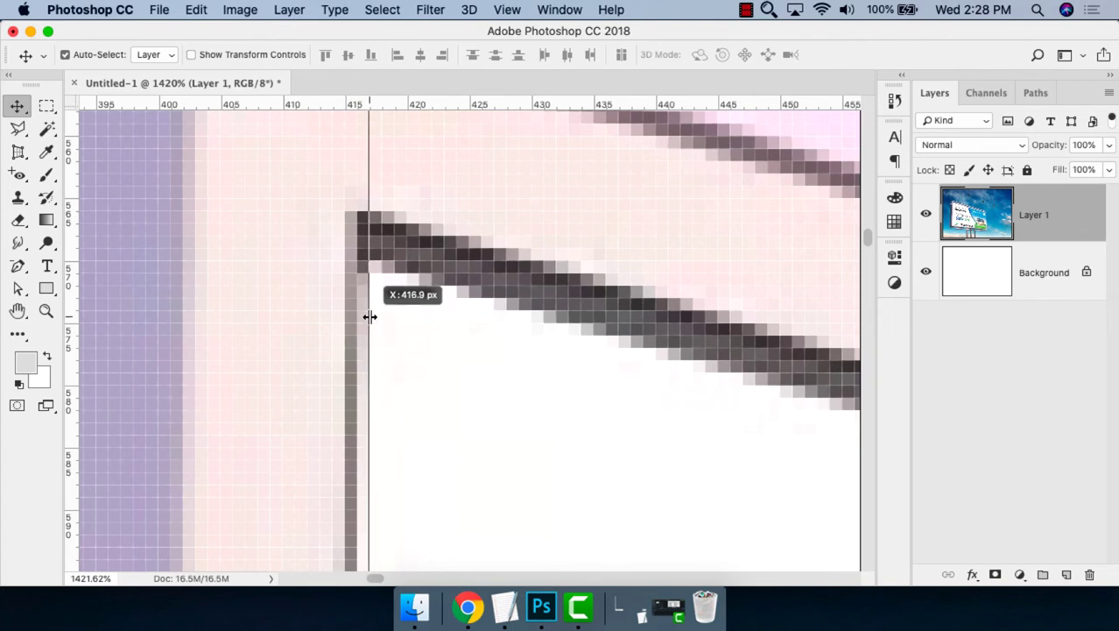
pyautogui.moveTo(372, 315); pyautogui.dragTo(369, 315)
pyautogui.moveTo(391, 106); pyautogui.dragTo(395, 270)
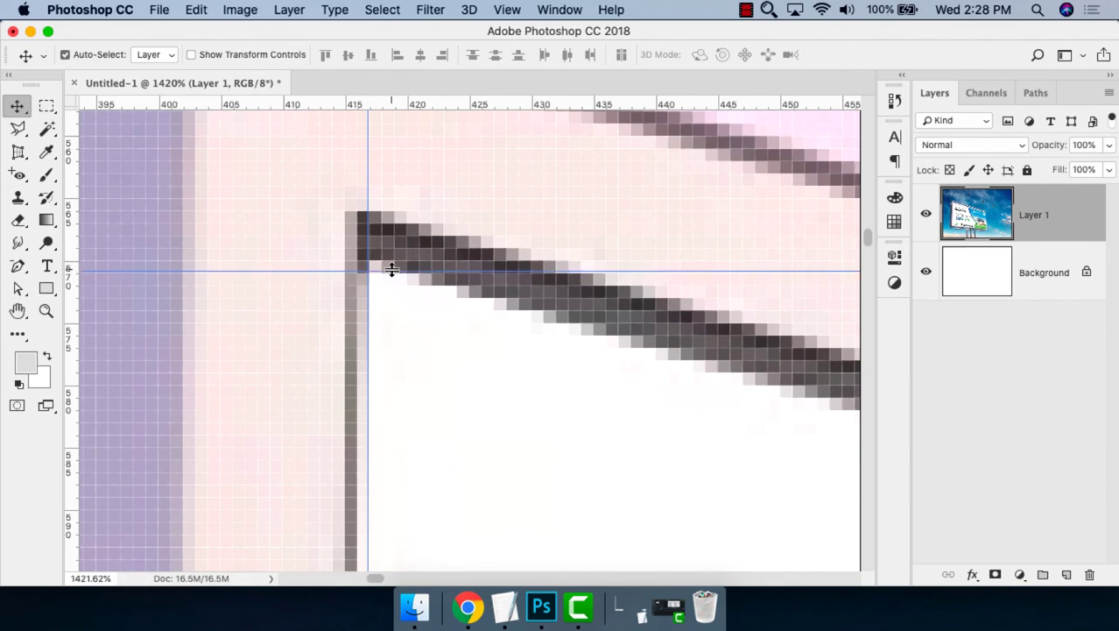
# Mark the panel's bottom-left corner with a vertical guide and a bottom-edge horizontal guide.
pyautogui.press('super+1')
pyautogui.scroll(-6, 479, 341)
pyautogui.scroll(-3, 475, 267)
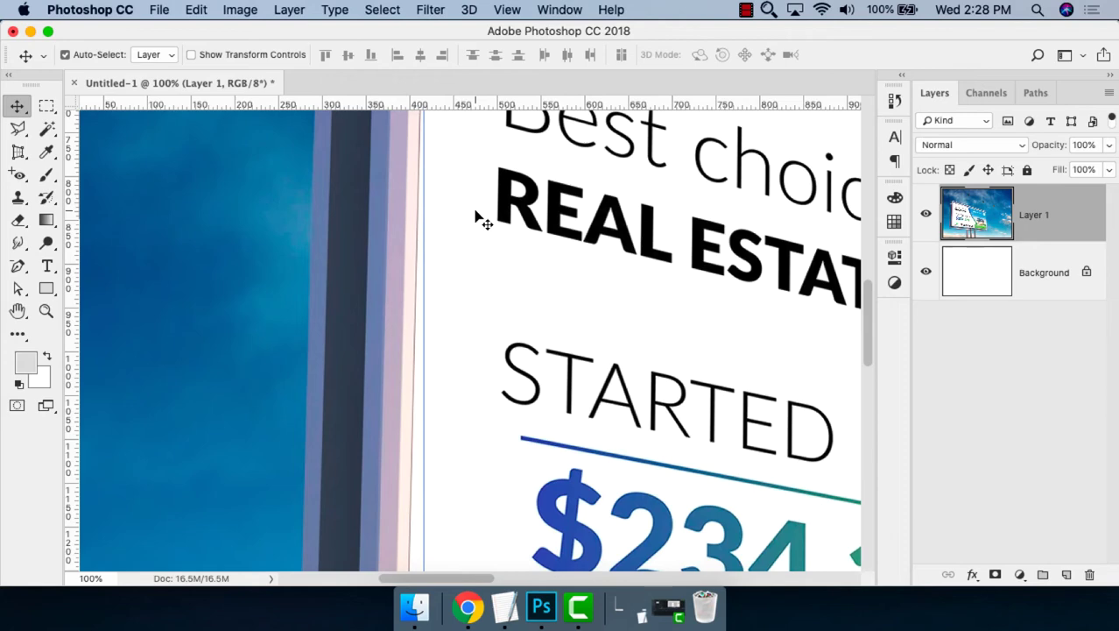
pyautogui.scroll(-5, 475, 210)
pyautogui.scroll(-8, 438, 175)
pyautogui.press('z')
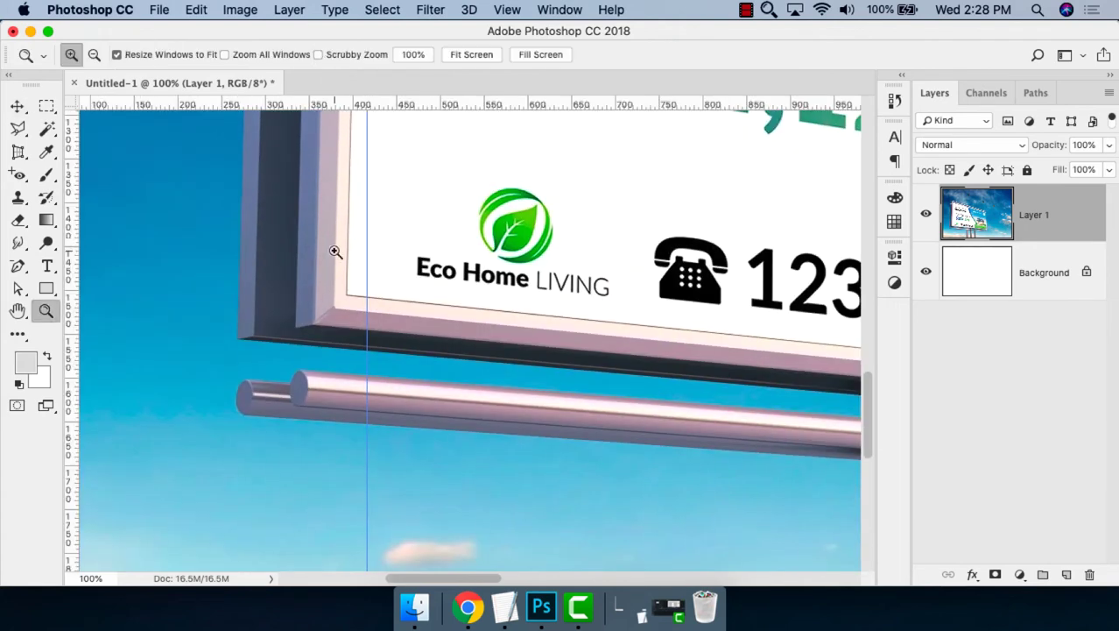
pyautogui.moveTo(328, 251); pyautogui.dragTo(370, 302)
pyautogui.moveTo(352, 237); pyautogui.dragTo(411, 306)
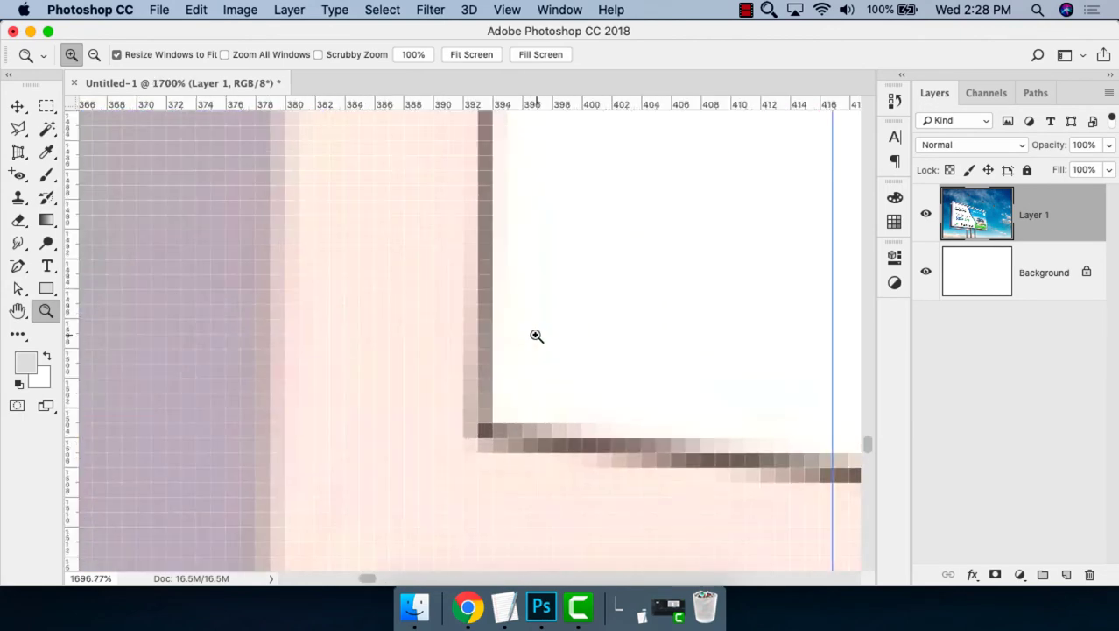
pyautogui.hscroll(1, 501, 335)
pyautogui.scroll(-1, 502, 335)
pyautogui.press('v')
pyautogui.moveTo(72, 333); pyautogui.dragTo(466, 413)
pyautogui.moveTo(488, 105); pyautogui.dragTo(494, 405)
# Add vertical and horizontal guides crossing at the panel's bottom-right corner.
pyautogui.press('z')
pyautogui.press('super+1')
pyautogui.hscroll(5, 542, 400)
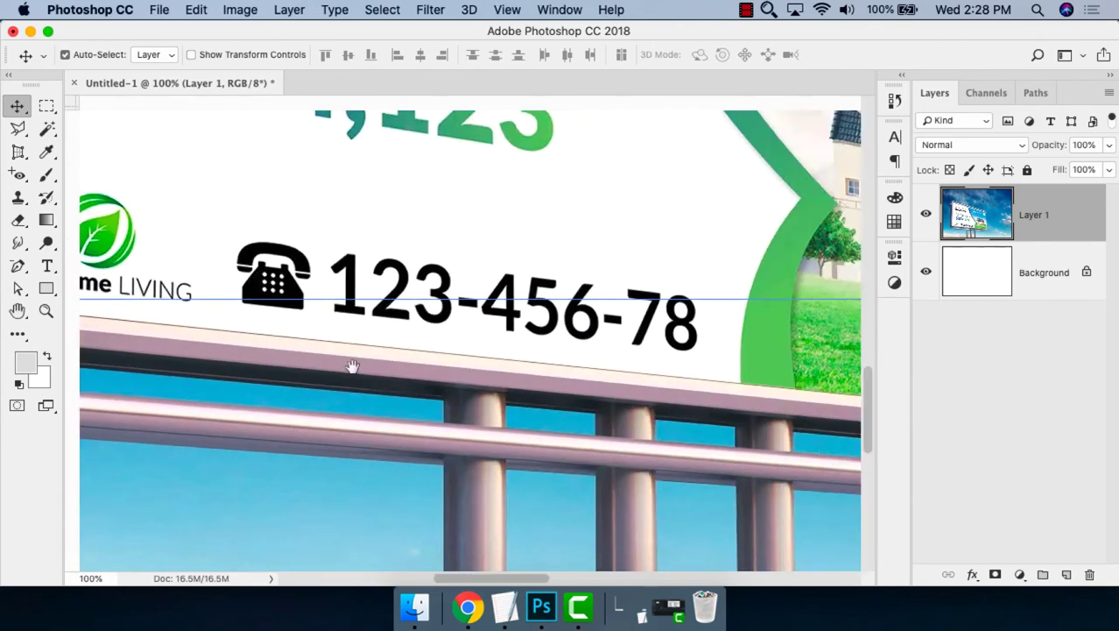
pyautogui.hscroll(5, 352, 367)
pyautogui.hscroll(5, 220, 326)
pyautogui.moveTo(533, 335); pyautogui.dragTo(718, 411)
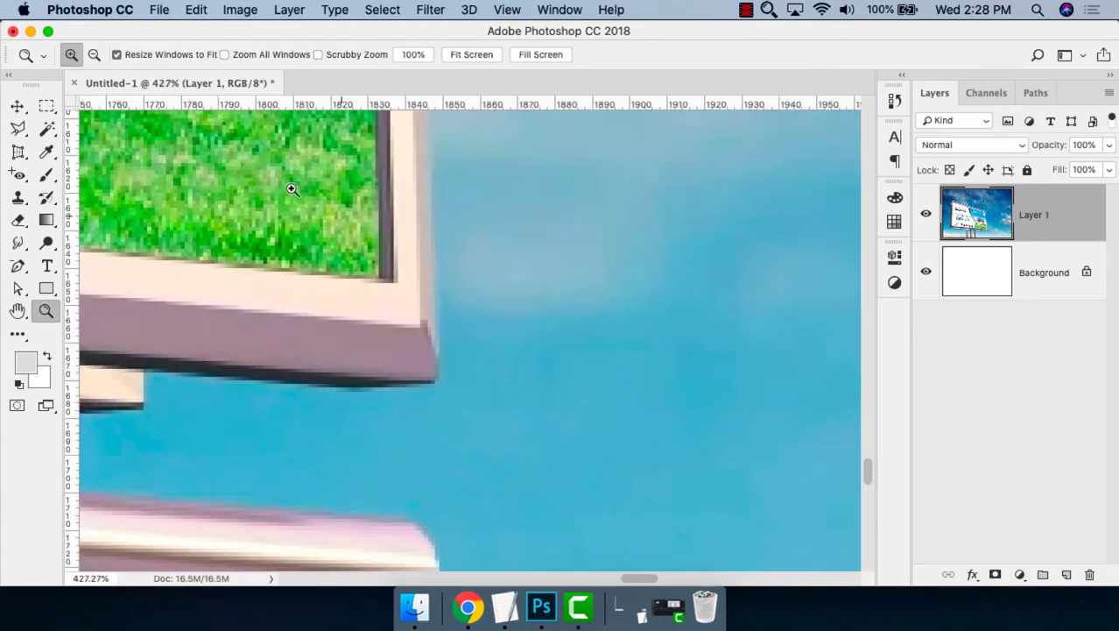
pyautogui.moveTo(292, 189); pyautogui.dragTo(530, 362)
pyautogui.press('v')
pyautogui.moveTo(68, 292); pyautogui.dragTo(377, 346)
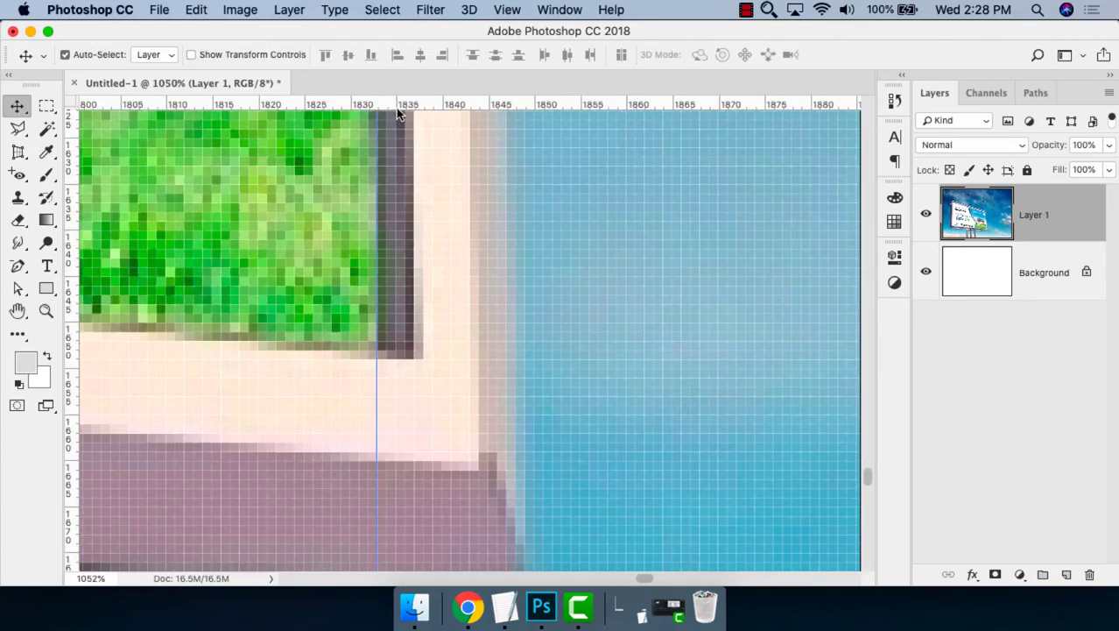
pyautogui.moveTo(396, 108); pyautogui.dragTo(376, 340)
# Add horizontal and vertical guides crossing at the panel's top-right corner.
pyautogui.press('super+1')
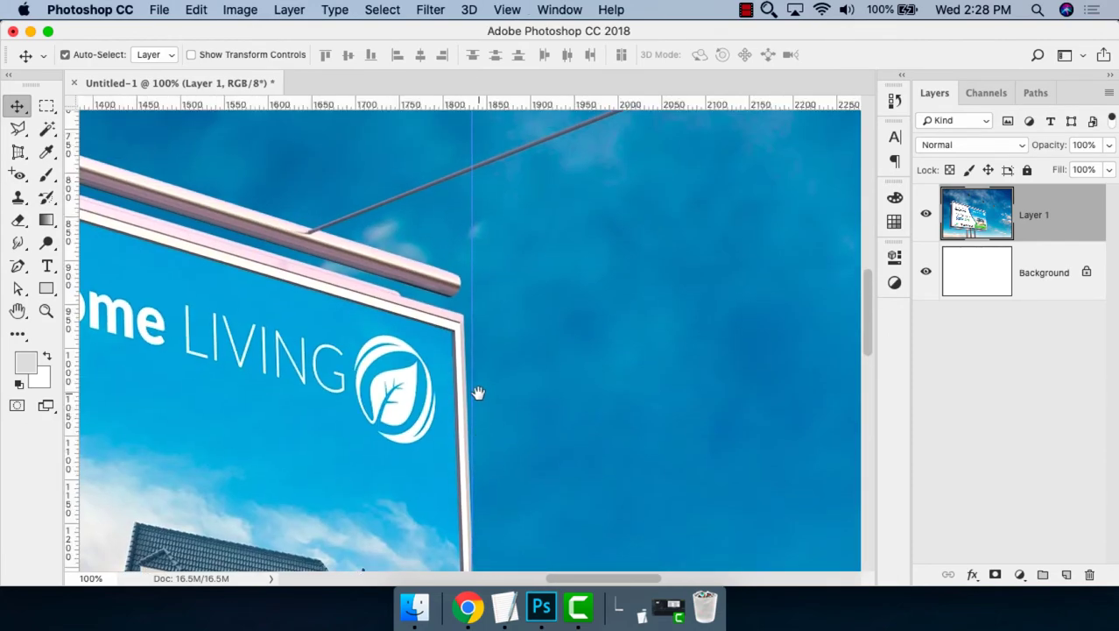
pyautogui.moveTo(477, 392); pyautogui.dragTo(491, 380)
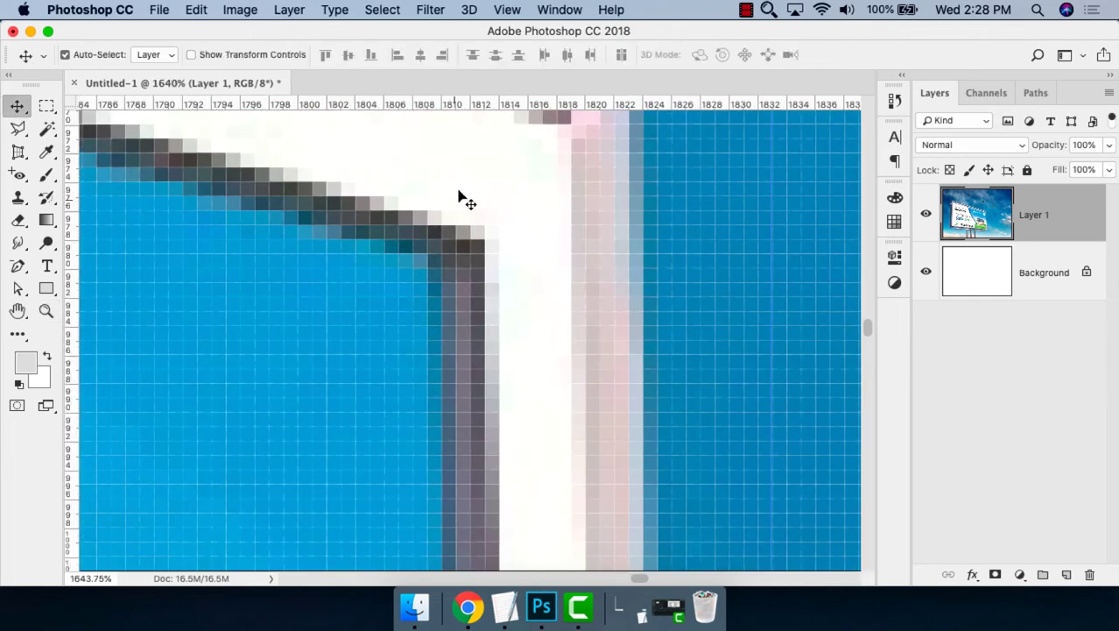
pyautogui.moveTo(500, 106); pyautogui.dragTo(453, 254)
pyautogui.moveTo(70, 286); pyautogui.dragTo(444, 342)
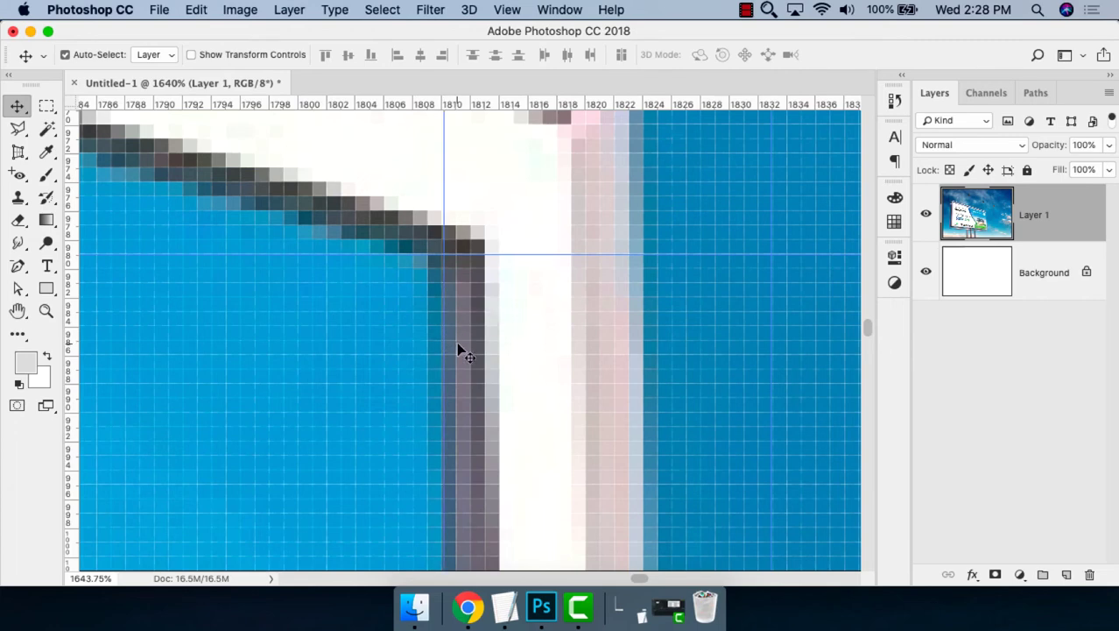
pyautogui.press('super+0')
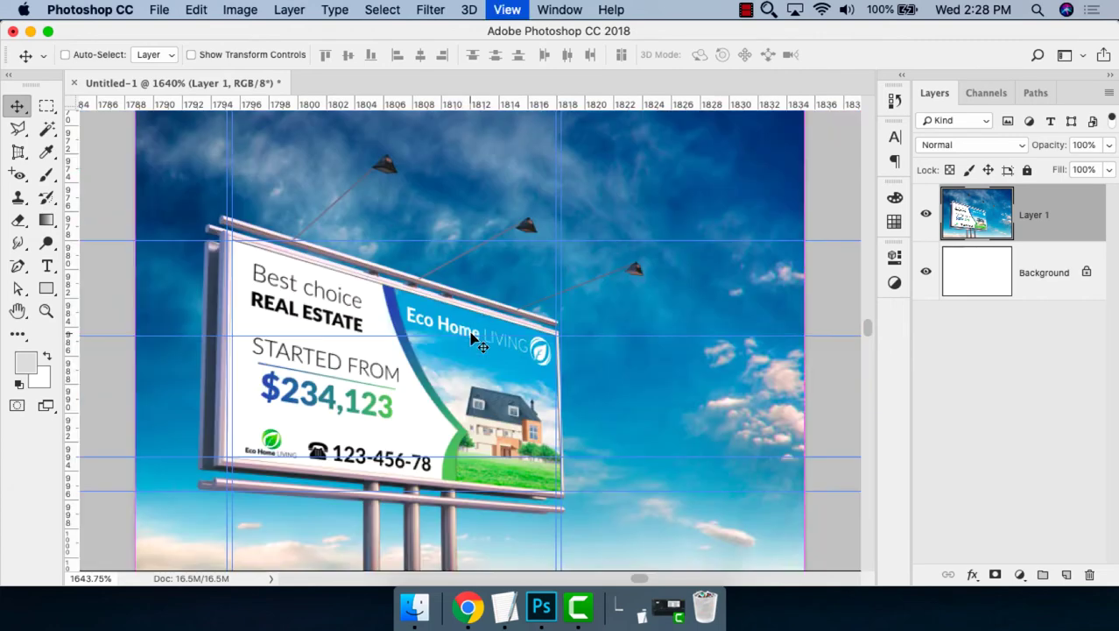
pyautogui.press('z')
pyautogui.moveTo(173, 210)
pyautogui.mouseDown()
pyautogui.moveTo(391, 416)
pyautogui.moveTo(644, 530)
pyautogui.mouseUp()
pyautogui.press('v')
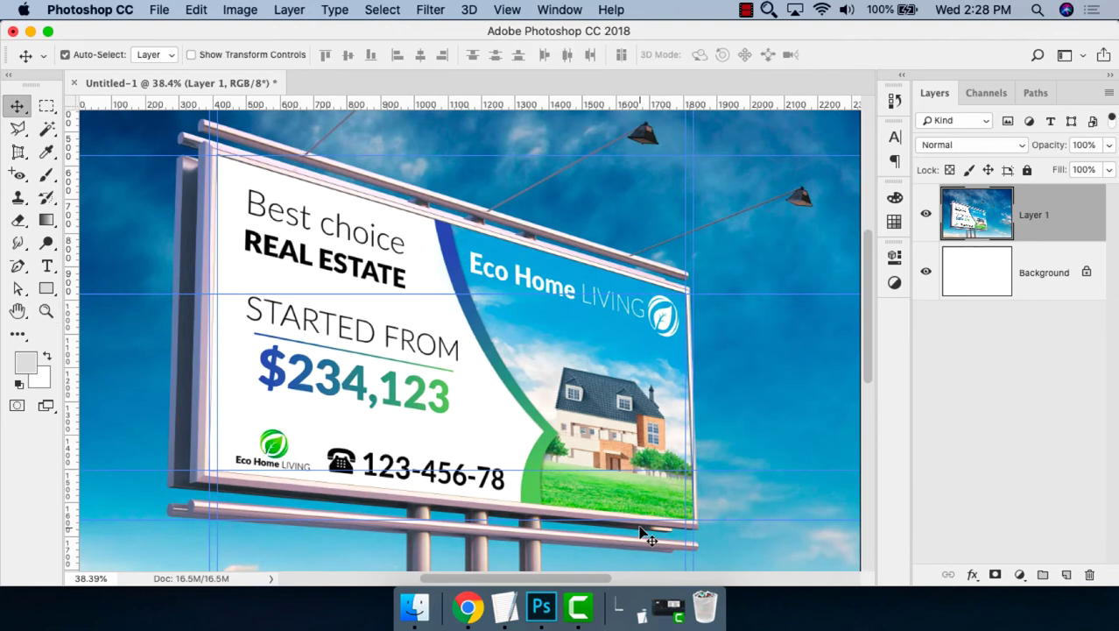
pyautogui.click(17, 152)
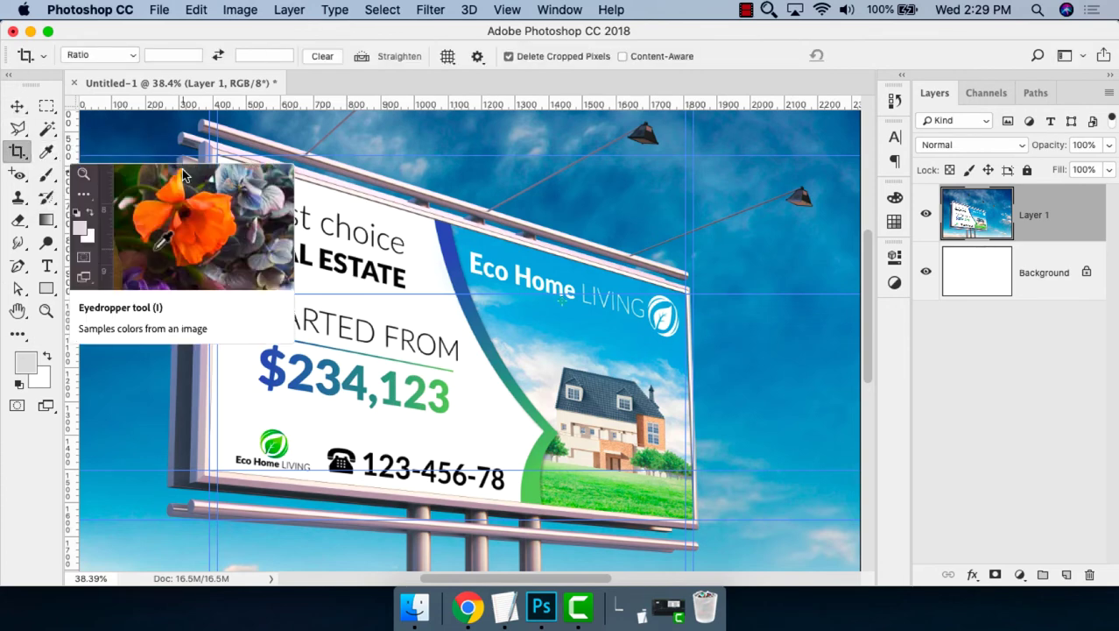
pyautogui.press('super+0')
pyautogui.press('super+minus')
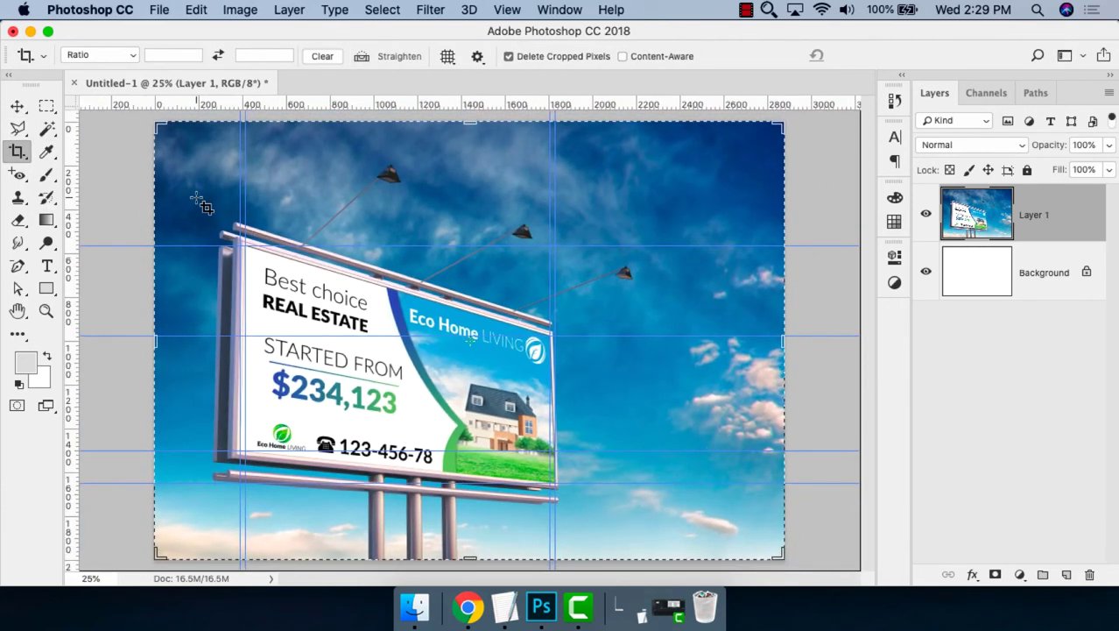
pyautogui.moveTo(197, 198); pyautogui.dragTo(622, 528)
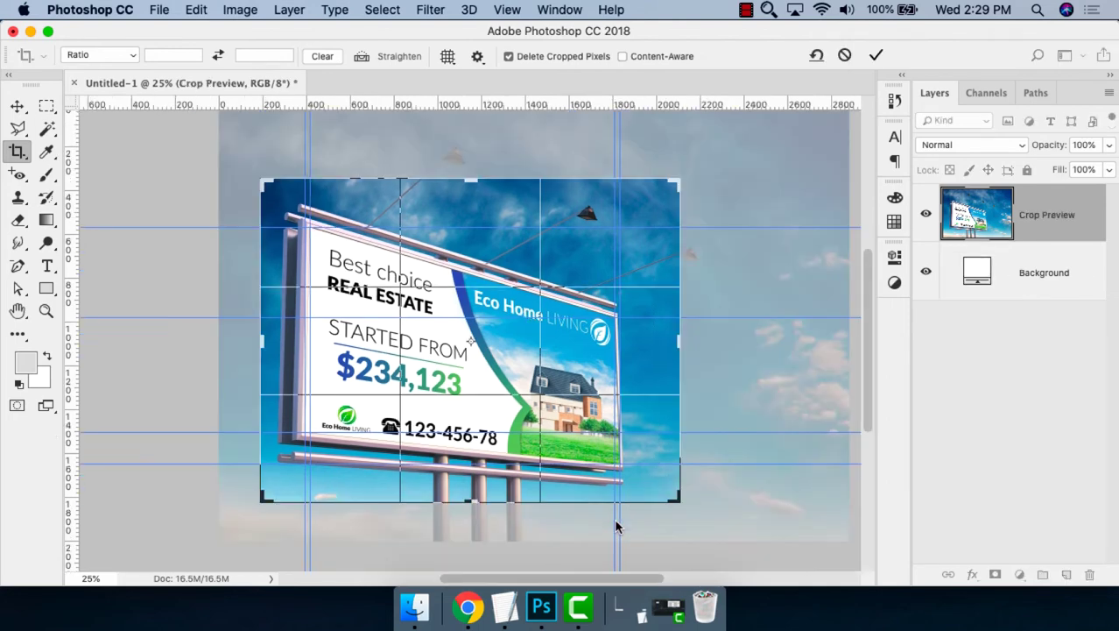
pyautogui.press('Return')
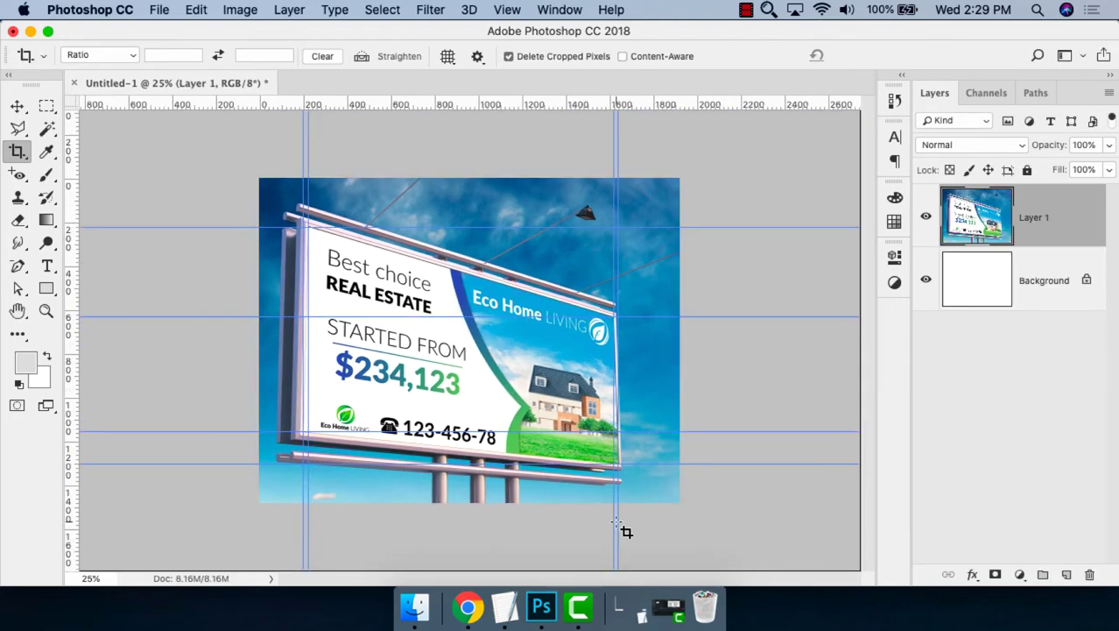
pyautogui.press('super+z')
pyautogui.press('z')
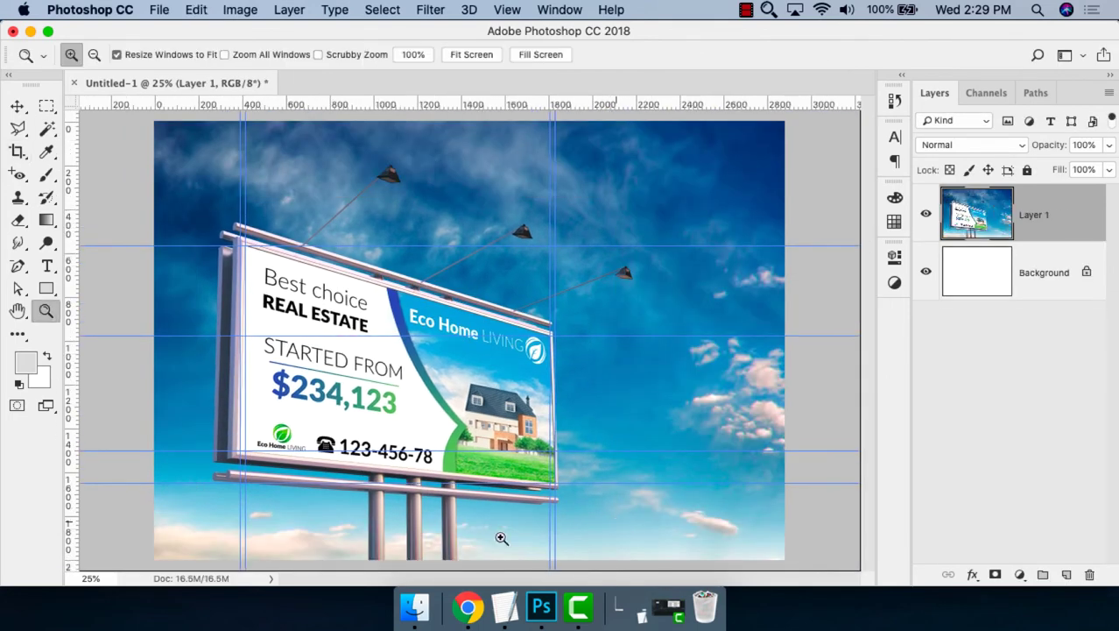
# With the Perspective Crop Tool, pin the first crop corner at the sign's top-left.
pyautogui.moveTo(204, 222)
pyautogui.mouseDown()
pyautogui.moveTo(504, 466)
pyautogui.moveTo(624, 502)
pyautogui.mouseUp()
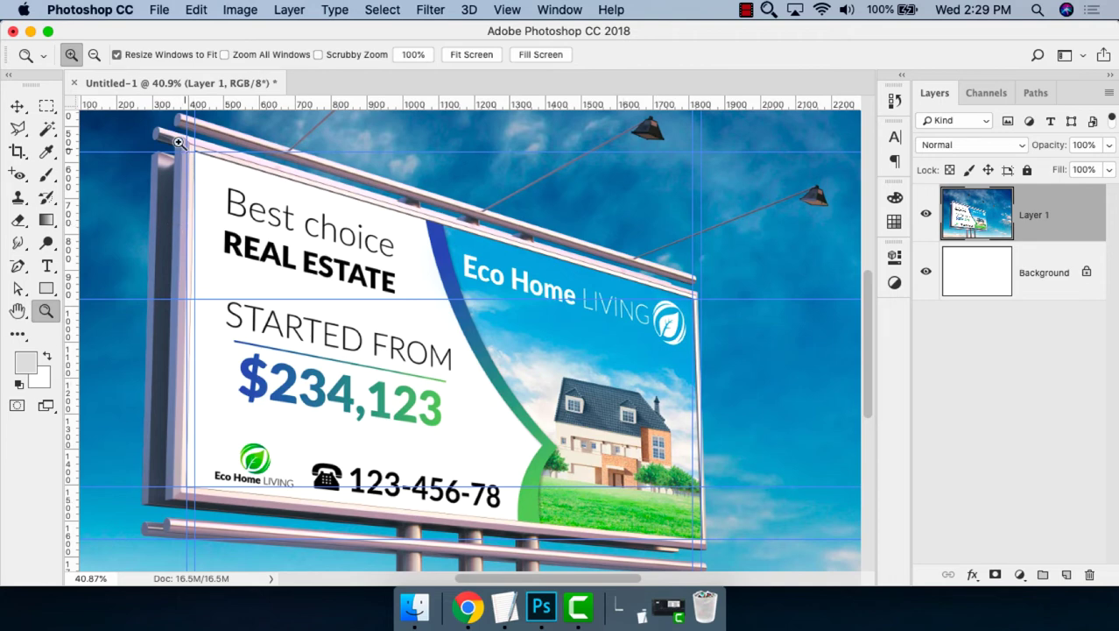
pyautogui.moveTo(180, 140); pyautogui.dragTo(271, 210)
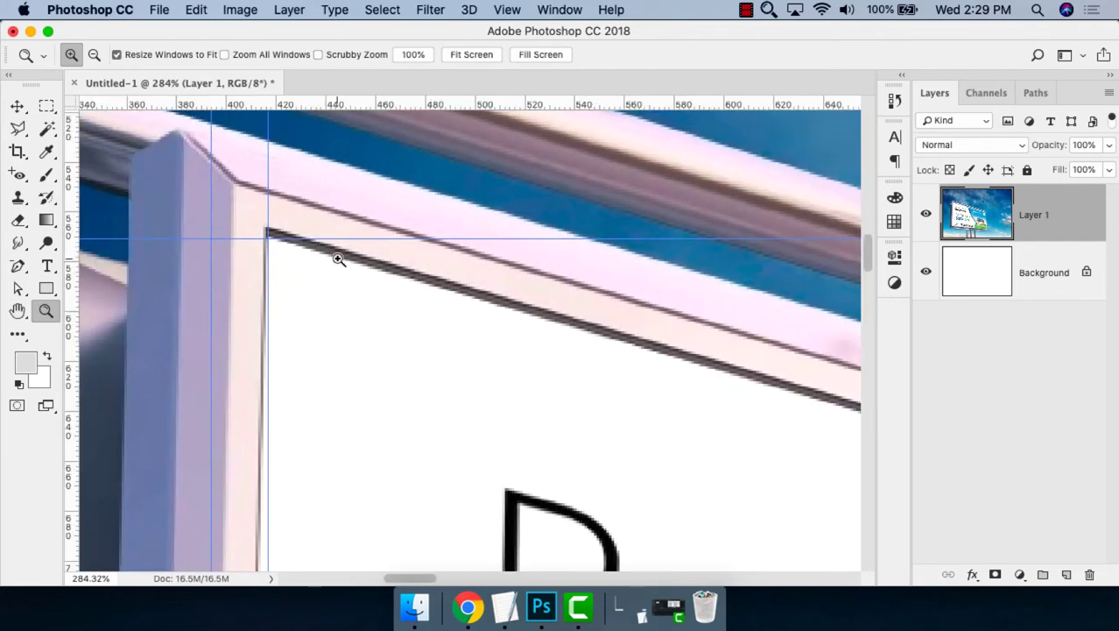
pyautogui.rightClick(18, 151)
pyautogui.click(105, 166)
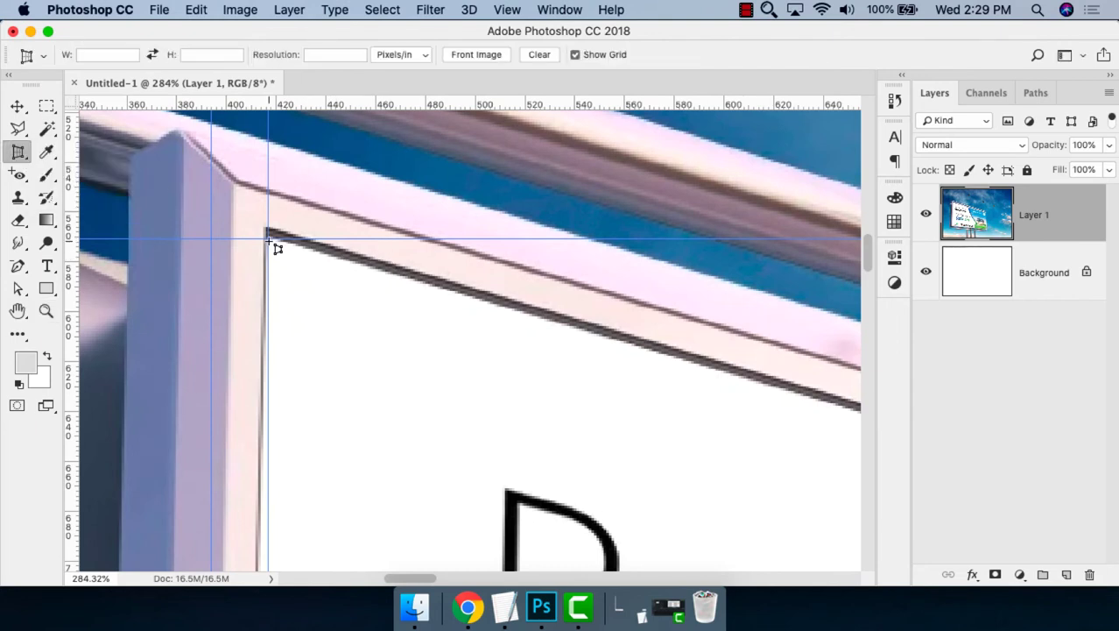
pyautogui.press('z')
pyautogui.moveTo(230, 206); pyautogui.dragTo(346, 291)
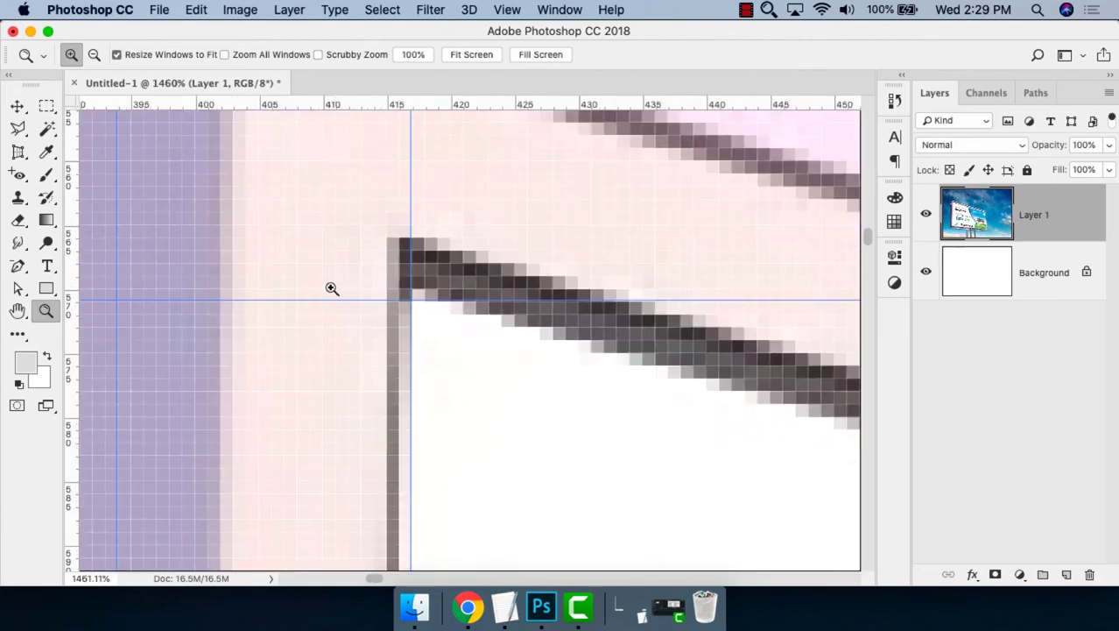
pyautogui.click(17, 152)
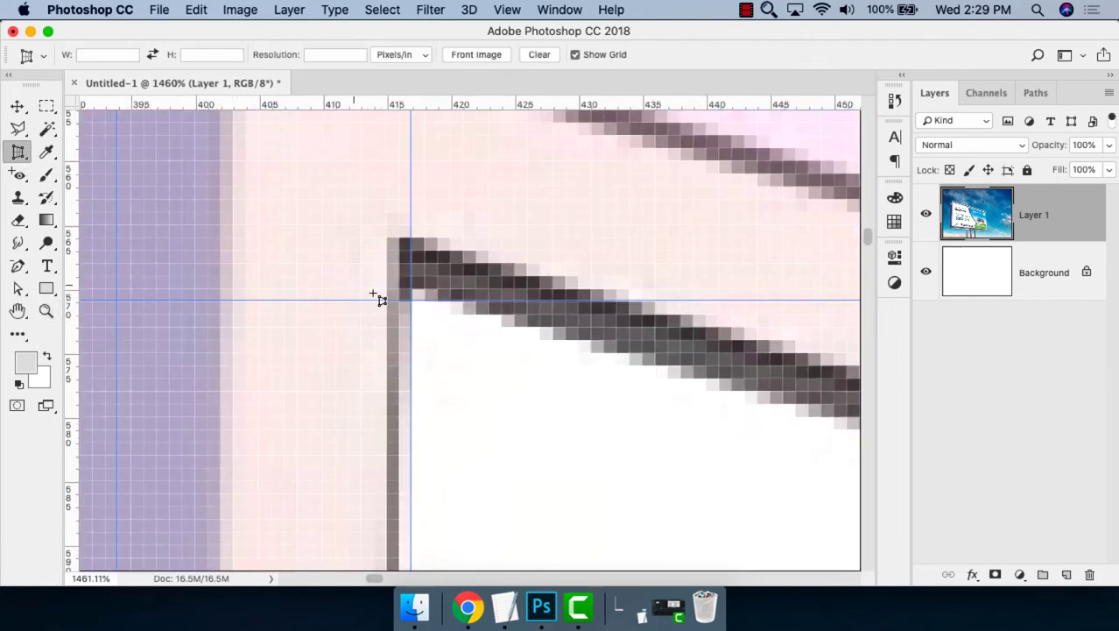
pyautogui.click(411, 301)
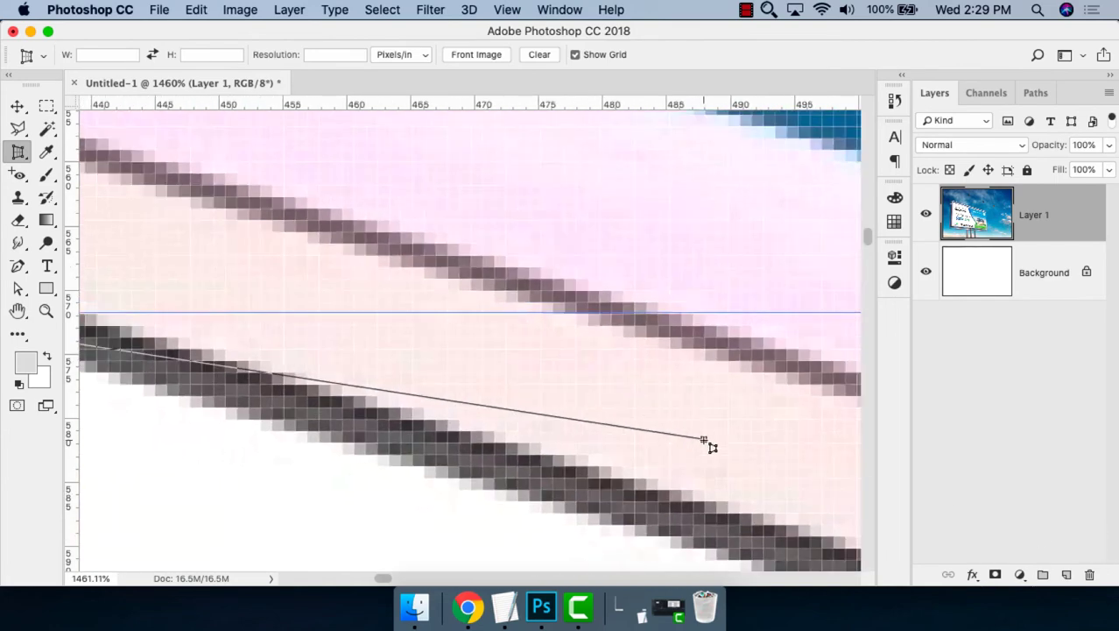
# Pin the second crop corner at the sign's top-right corner.
pyautogui.scroll(-5, 711, 448)
pyautogui.moveTo(781, 461)
pyautogui.mouseDown()
pyautogui.moveTo(442, 374)
pyautogui.moveTo(644, 438)
pyautogui.moveTo(718, 415)
pyautogui.moveTo(460, 323)
pyautogui.moveTo(505, 350)
pyautogui.moveTo(586, 365)
pyautogui.moveTo(367, 273)
pyautogui.moveTo(502, 298)
pyautogui.moveTo(354, 289)
pyautogui.moveTo(592, 345)
pyautogui.moveTo(413, 298)
pyautogui.moveTo(484, 352)
pyautogui.moveTo(384, 277)
pyautogui.mouseUp()
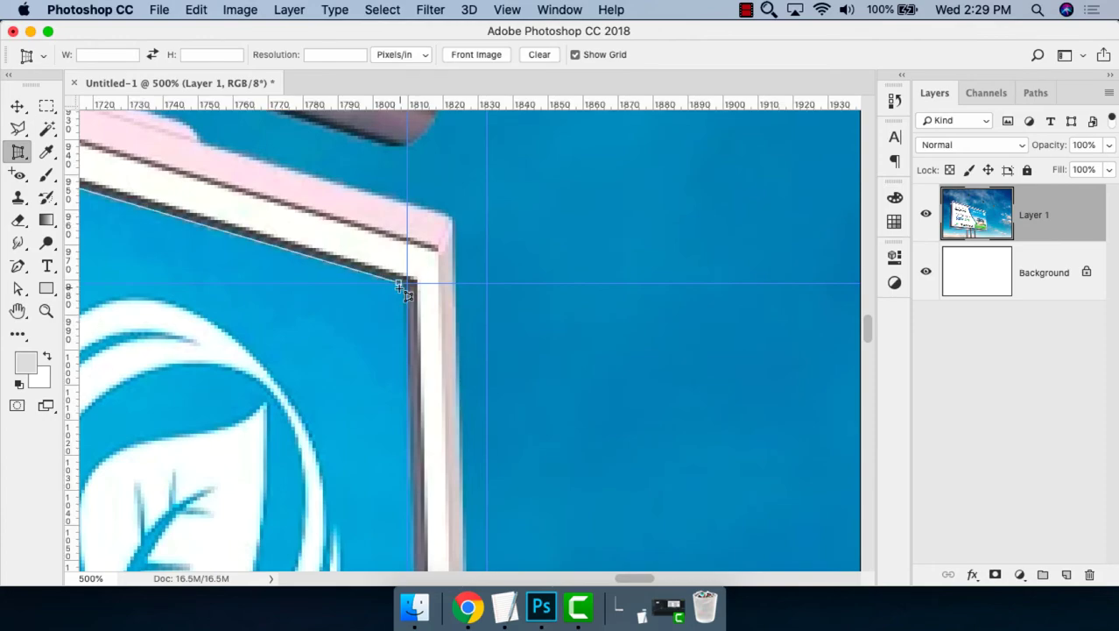
pyautogui.scroll(2, 386, 278)
pyautogui.scroll(3, 394, 285)
pyautogui.scroll(5, 404, 292)
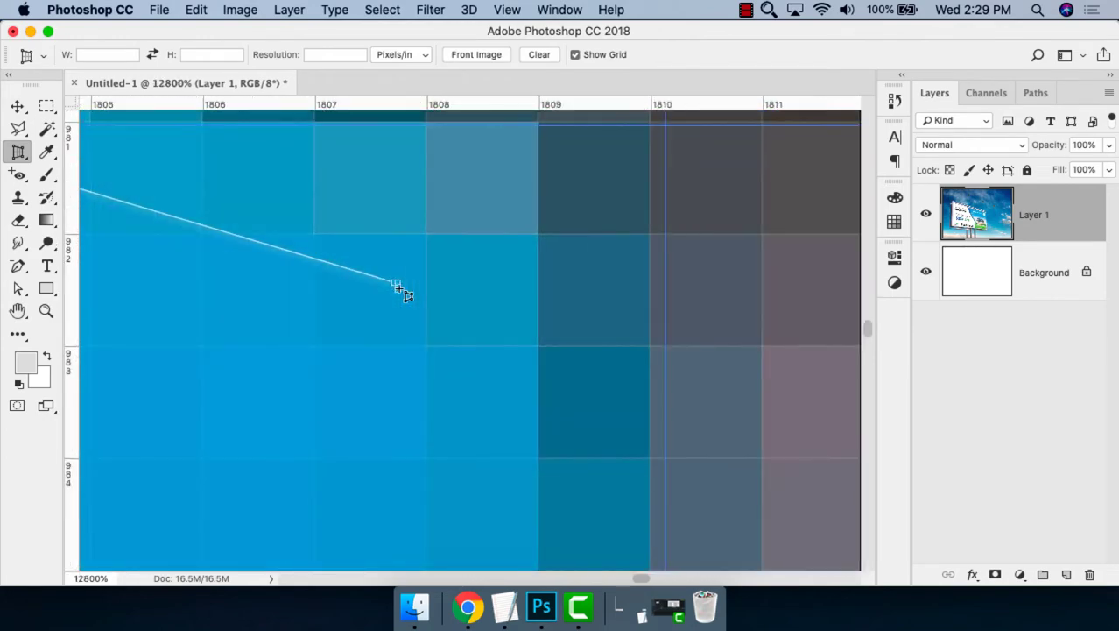
pyautogui.scroll(-5, 404, 294)
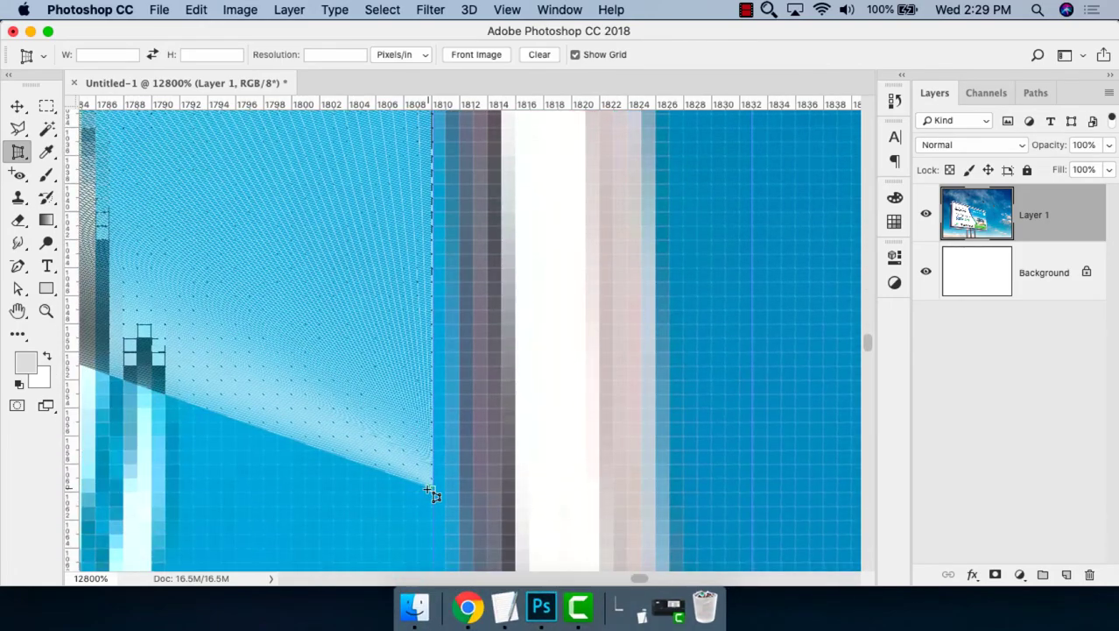
pyautogui.click(430, 489)
# Place the third crop corner at the sign's bottom-right corner.
pyautogui.scroll(-2, 434, 495)
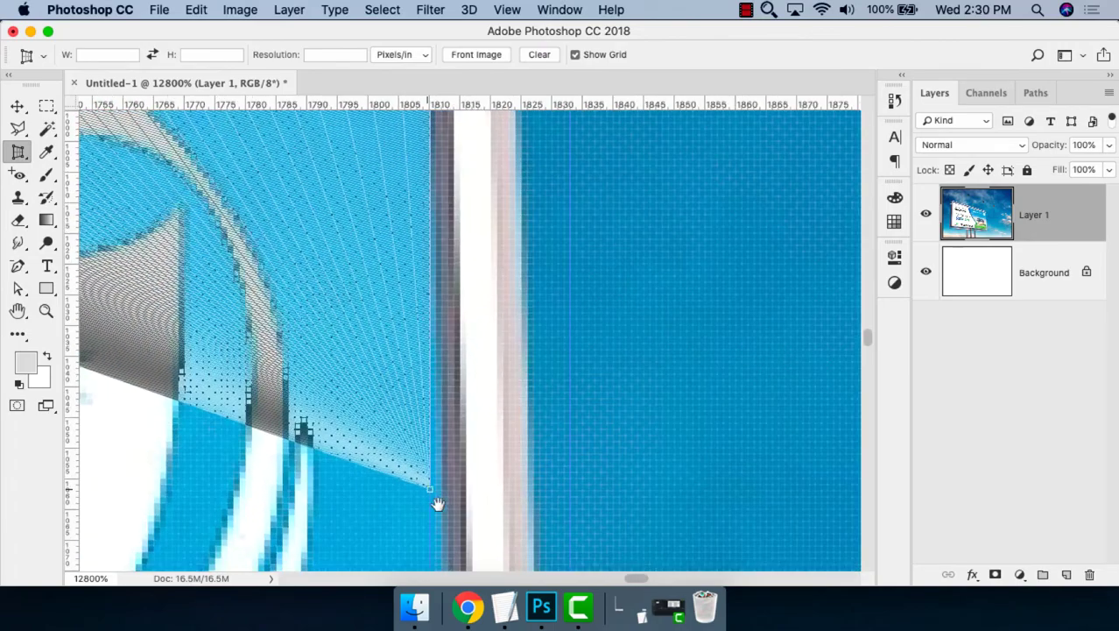
pyautogui.moveTo(438, 504)
pyautogui.mouseDown()
pyautogui.moveTo(496, 383)
pyautogui.moveTo(593, 338)
pyautogui.mouseUp()
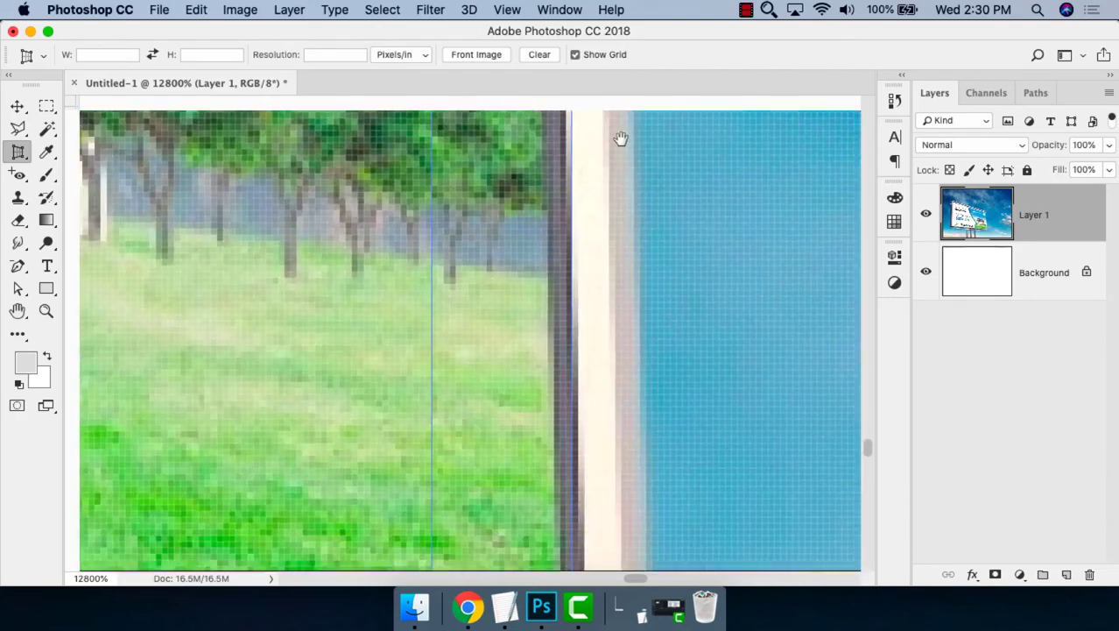
pyautogui.moveTo(594, 337)
pyautogui.mouseDown()
pyautogui.moveTo(609, 345)
pyautogui.moveTo(632, 281)
pyautogui.mouseUp()
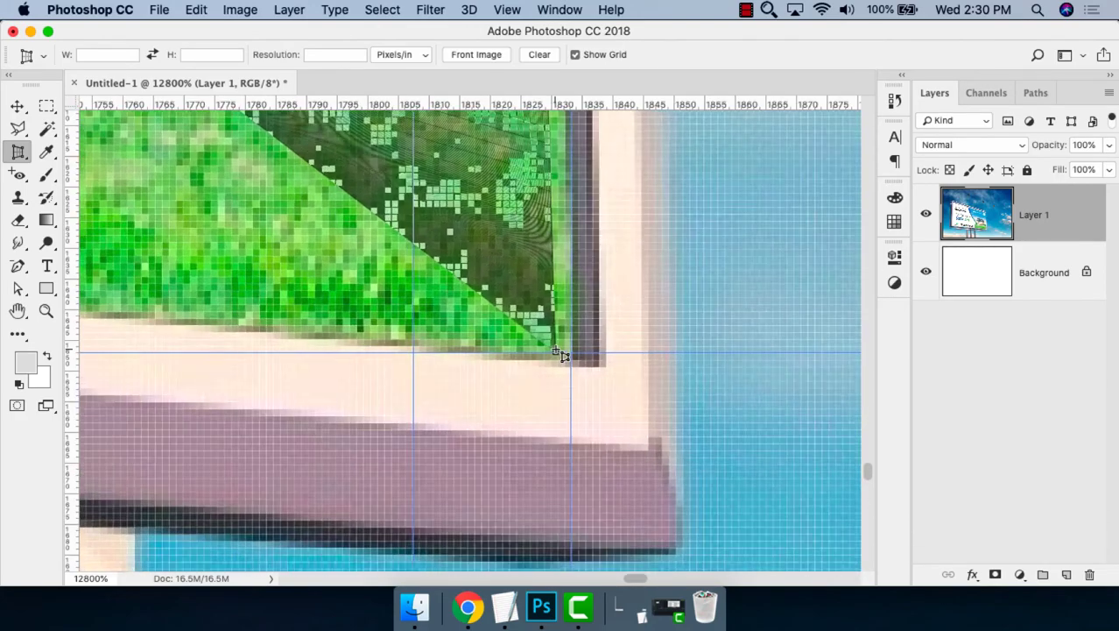
pyautogui.scroll(3, 557, 355)
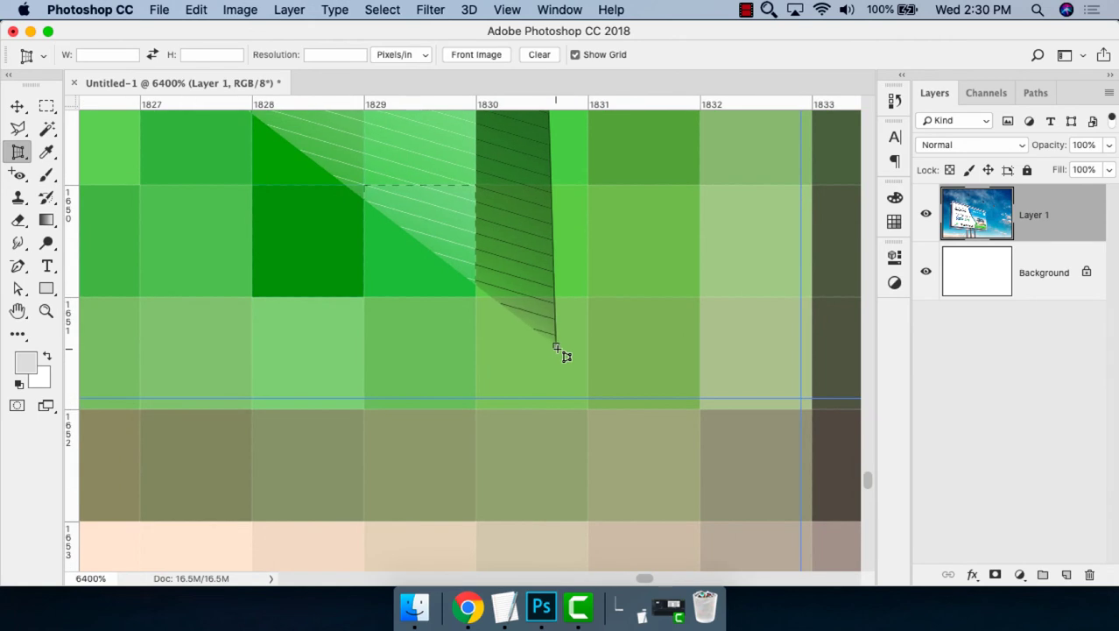
pyautogui.moveTo(557, 348); pyautogui.dragTo(792, 390)
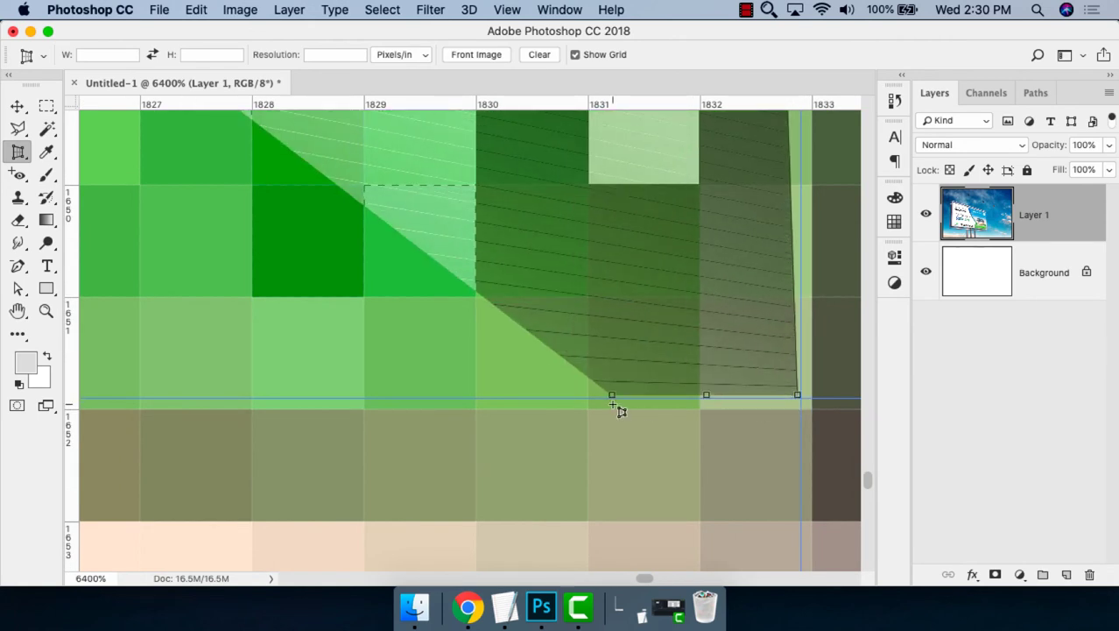
# Pin the last crop corner exactly on the sign's bottom-left frame edge and fit the image.
pyautogui.scroll(-2, 620, 412)
pyautogui.scroll(-2, 620, 412)
pyautogui.scroll(-1, 620, 411)
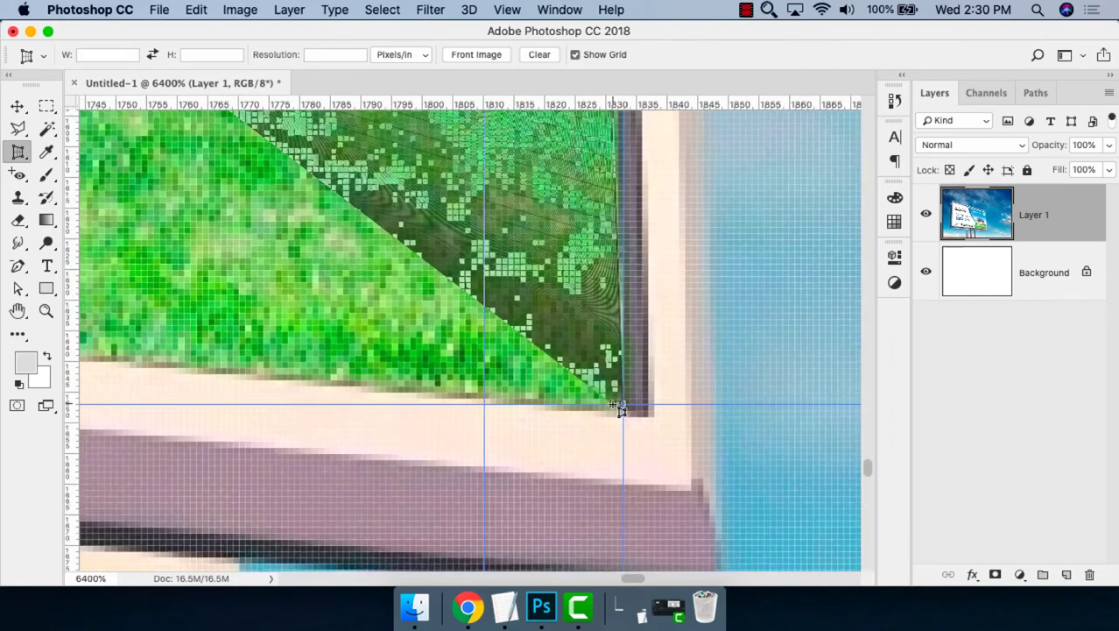
pyautogui.scroll(-1, 620, 410)
pyautogui.scroll(-1, 620, 409)
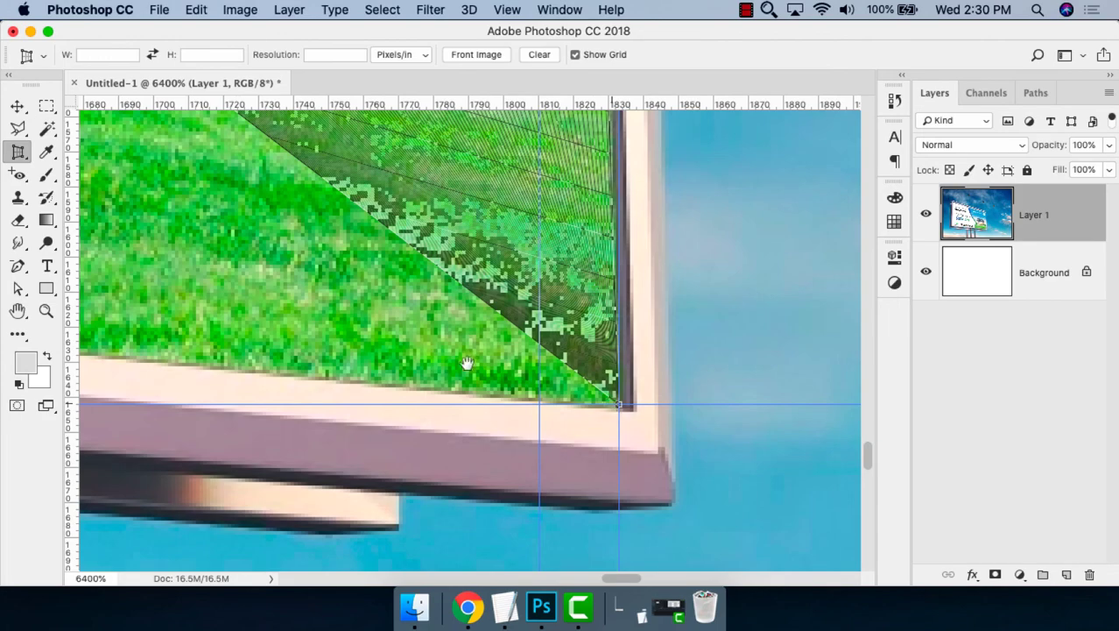
pyautogui.scroll(3, 252, 258)
pyautogui.scroll(1, 317, 292)
pyautogui.hscroll(-5, 317, 293)
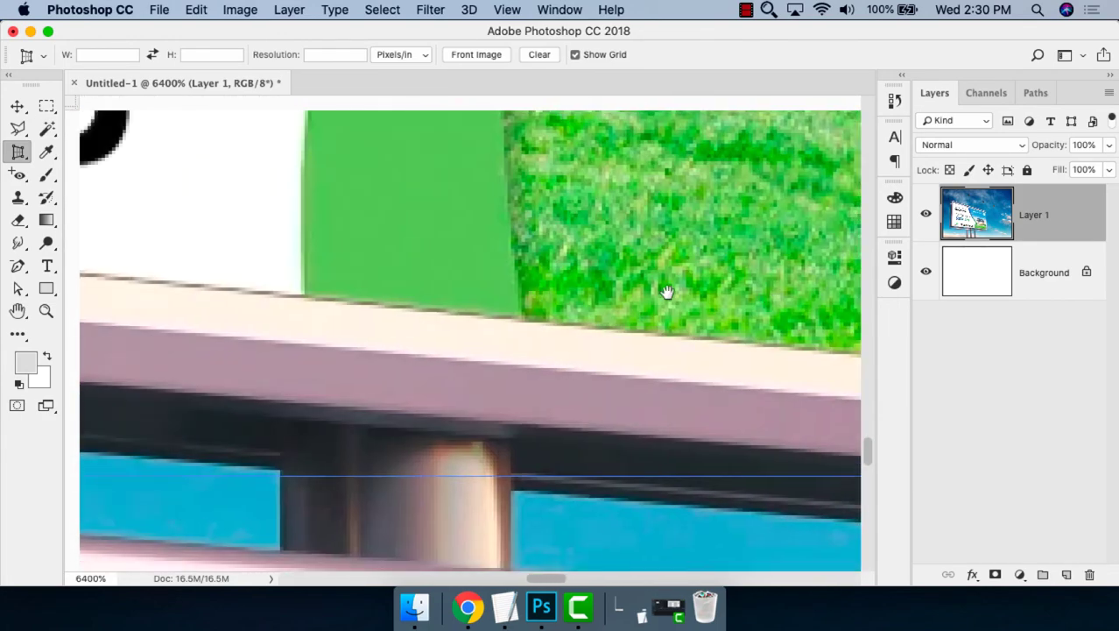
pyautogui.hscroll(-5, 668, 293)
pyautogui.hscroll(-5, 565, 305)
pyautogui.scroll(3, 434, 300)
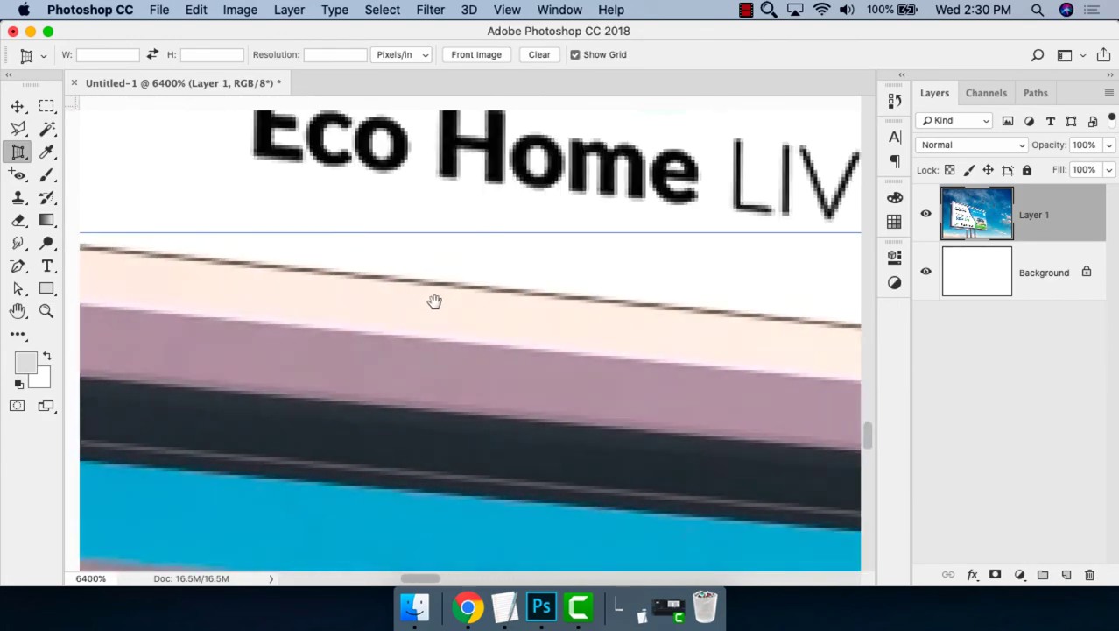
pyautogui.scroll(-5, 614, 333)
pyautogui.hscroll(3, 633, 405)
pyautogui.hscroll(3, 574, 355)
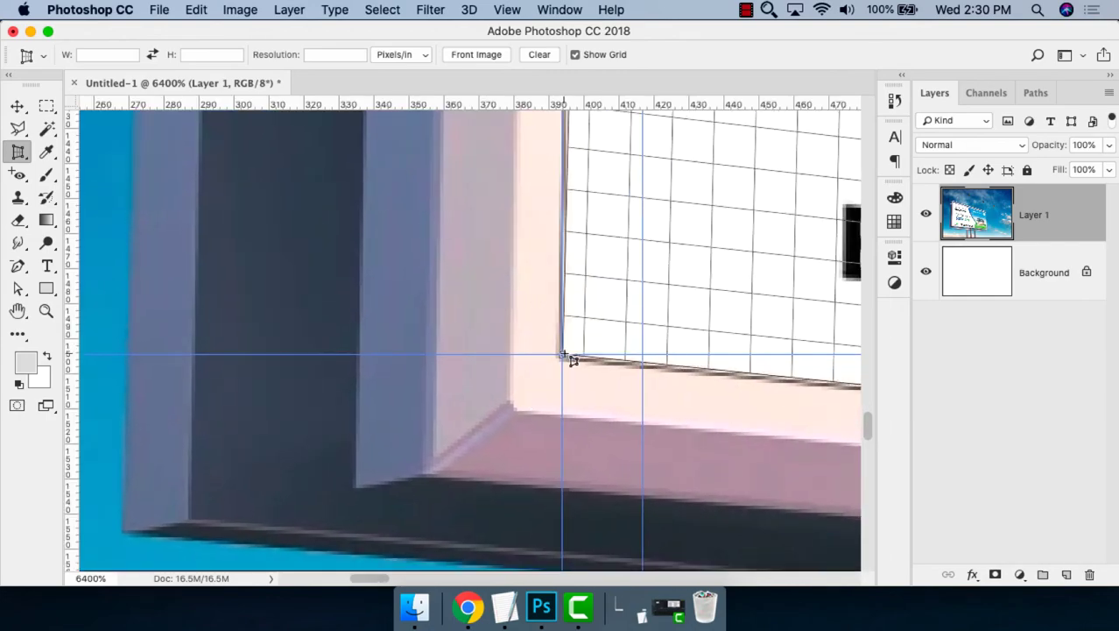
pyautogui.scroll(2, 574, 355)
pyautogui.scroll(2, 573, 355)
pyautogui.scroll(2, 574, 357)
pyautogui.scroll(2, 574, 358)
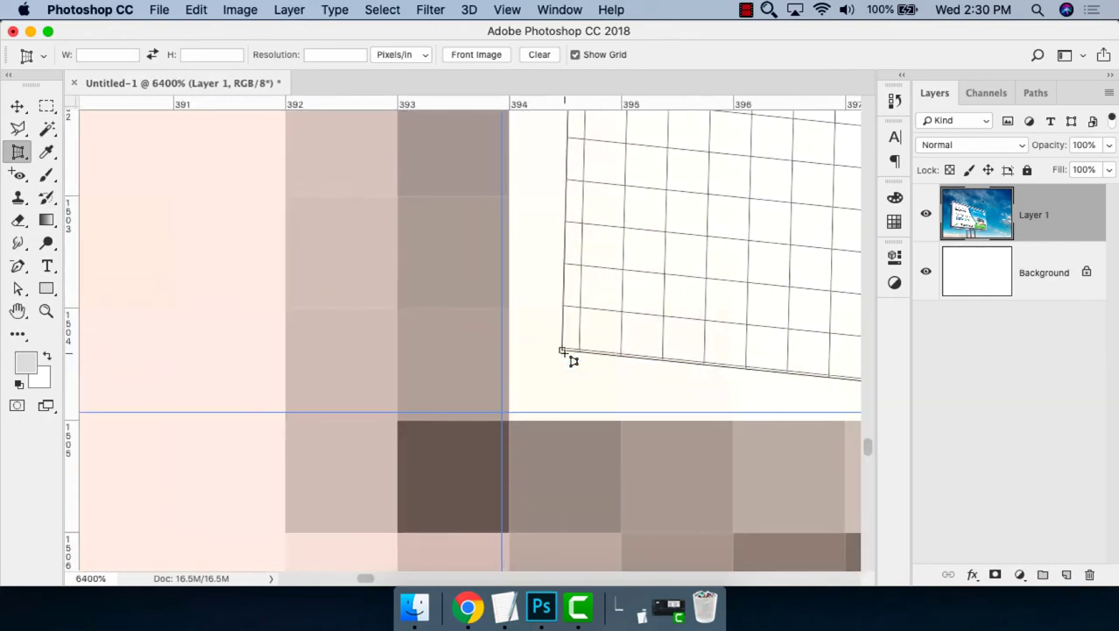
pyautogui.moveTo(572, 357); pyautogui.dragTo(504, 422)
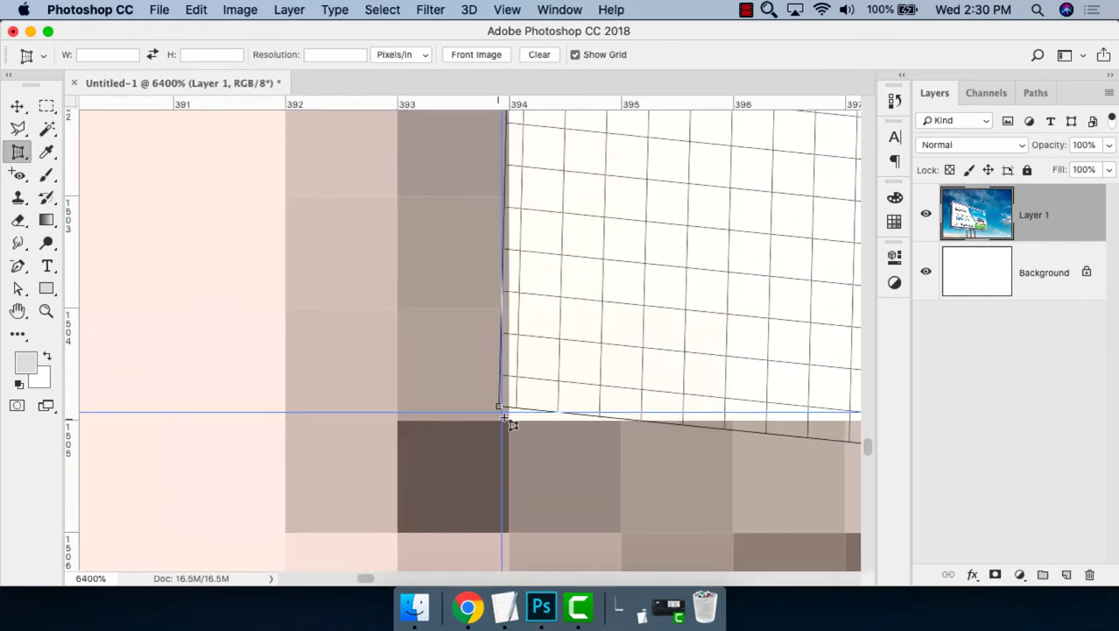
pyautogui.moveTo(505, 420); pyautogui.dragTo(508, 426)
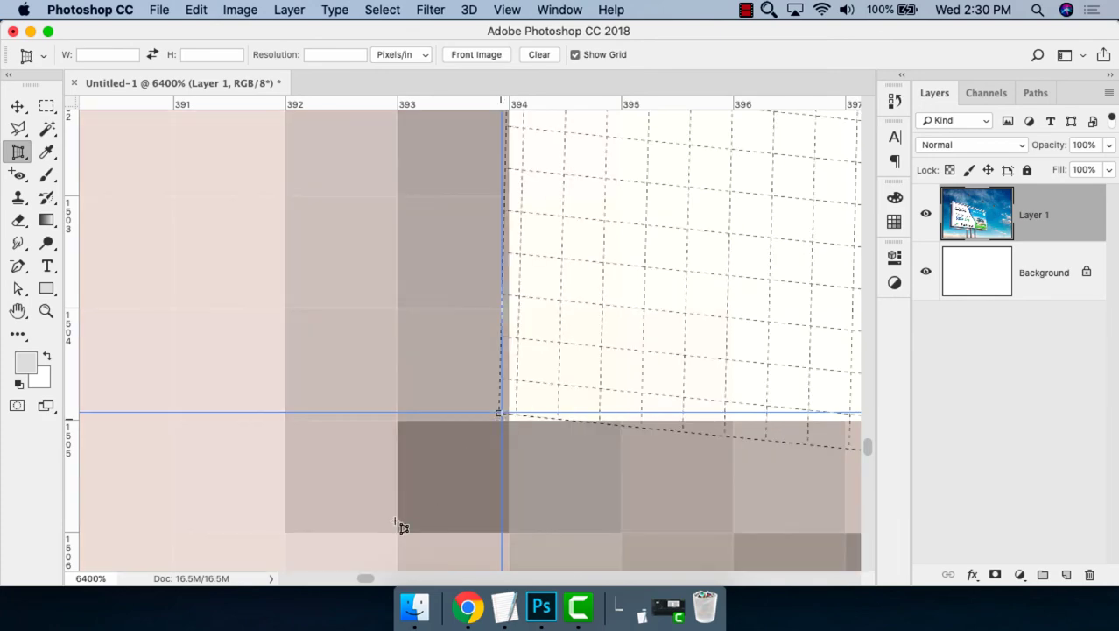
pyautogui.press('super+0')
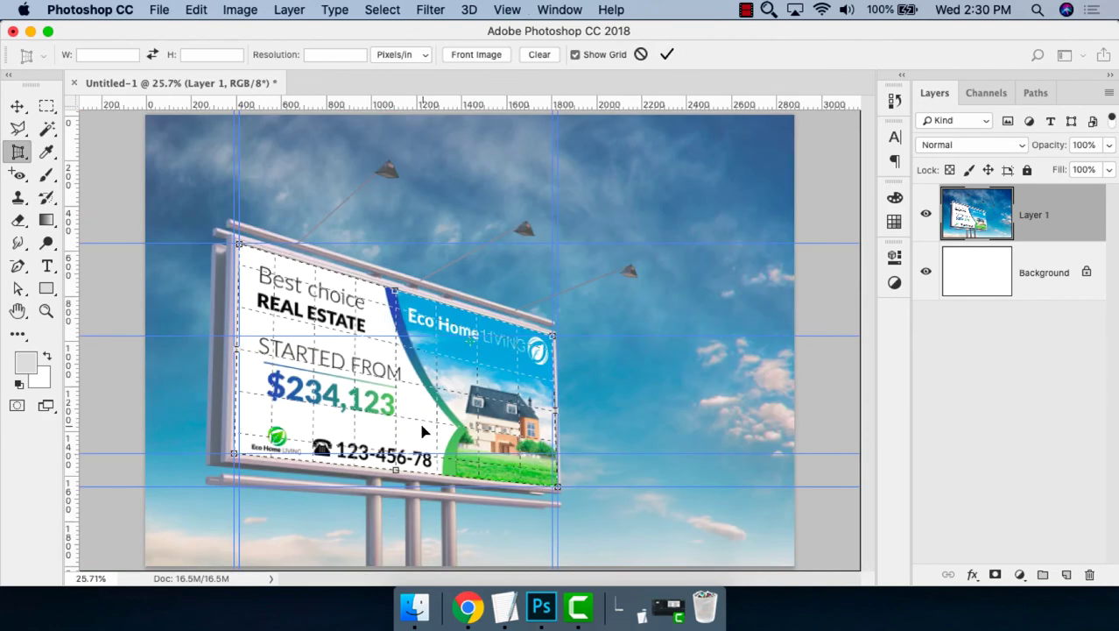
pyautogui.press('super+space')
# Commit the perspective crop on the Eco Home Living ad and view it fitted with panels hidden.
pyautogui.moveTo(192, 215); pyautogui.dragTo(634, 517)
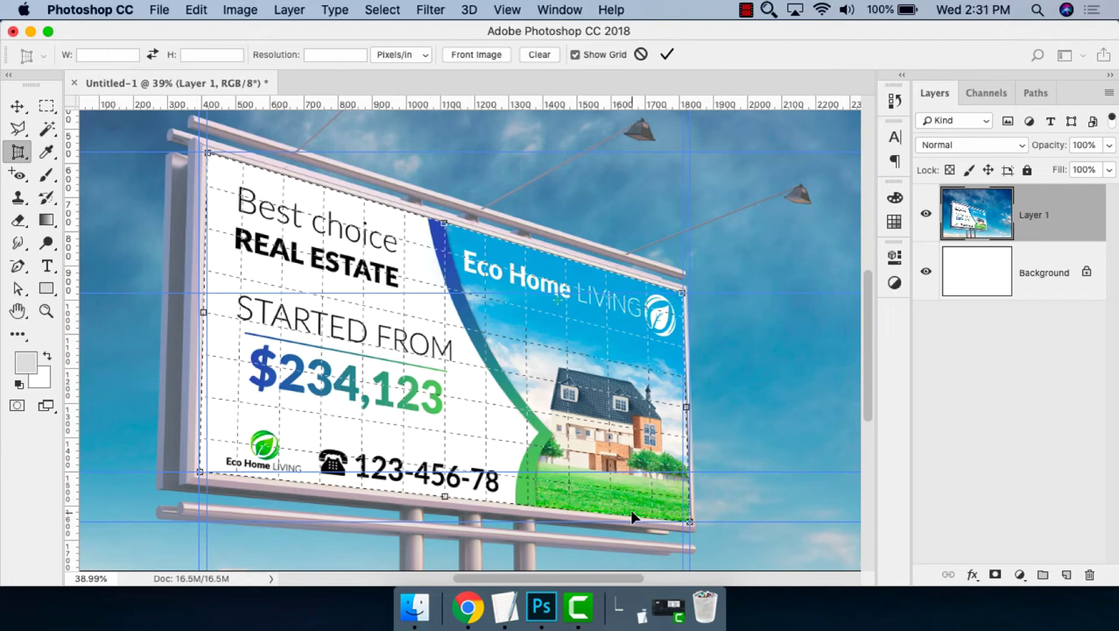
pyautogui.press('Return')
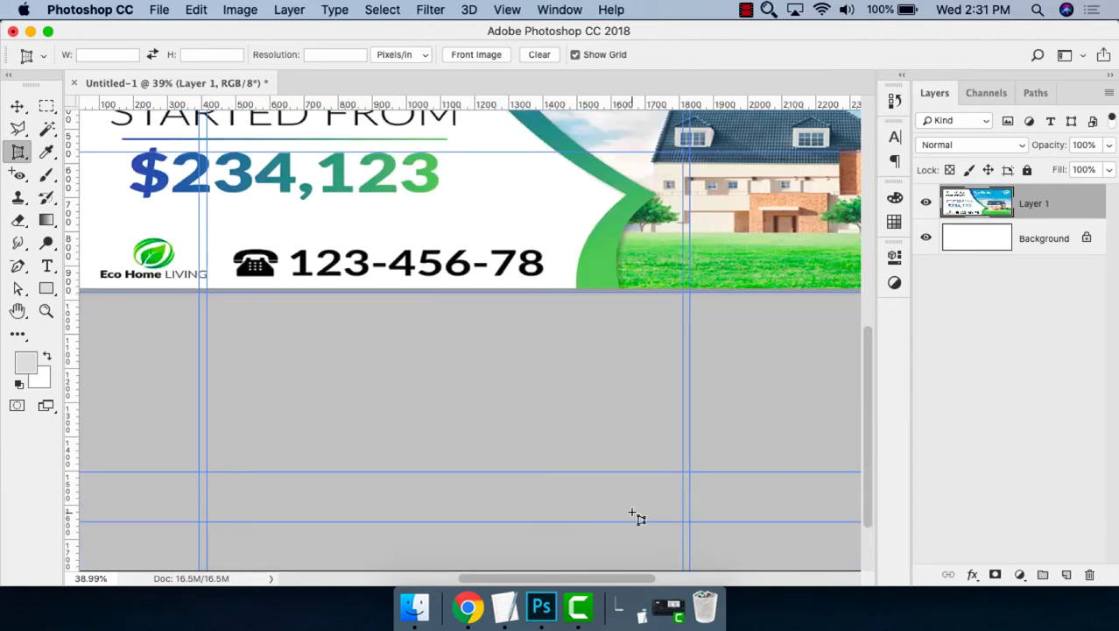
pyautogui.press('super+0')
pyautogui.press('Tab')
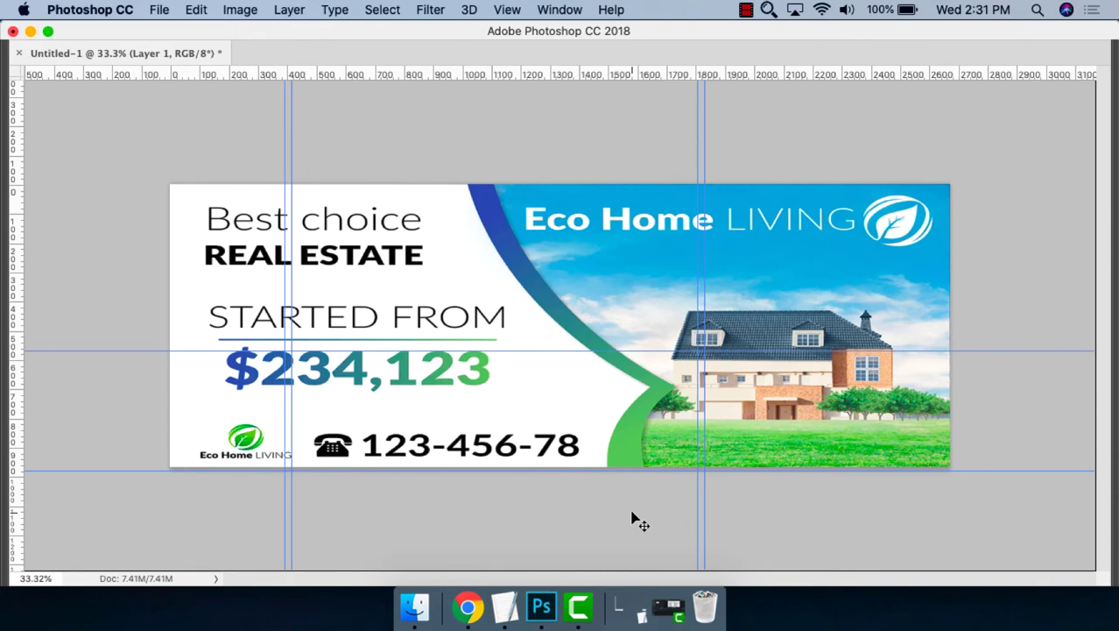
# Select all of the flattened ad, restore the uncropped billboard photo, and paste the ad as Layer 2.
pyautogui.press('super+a')
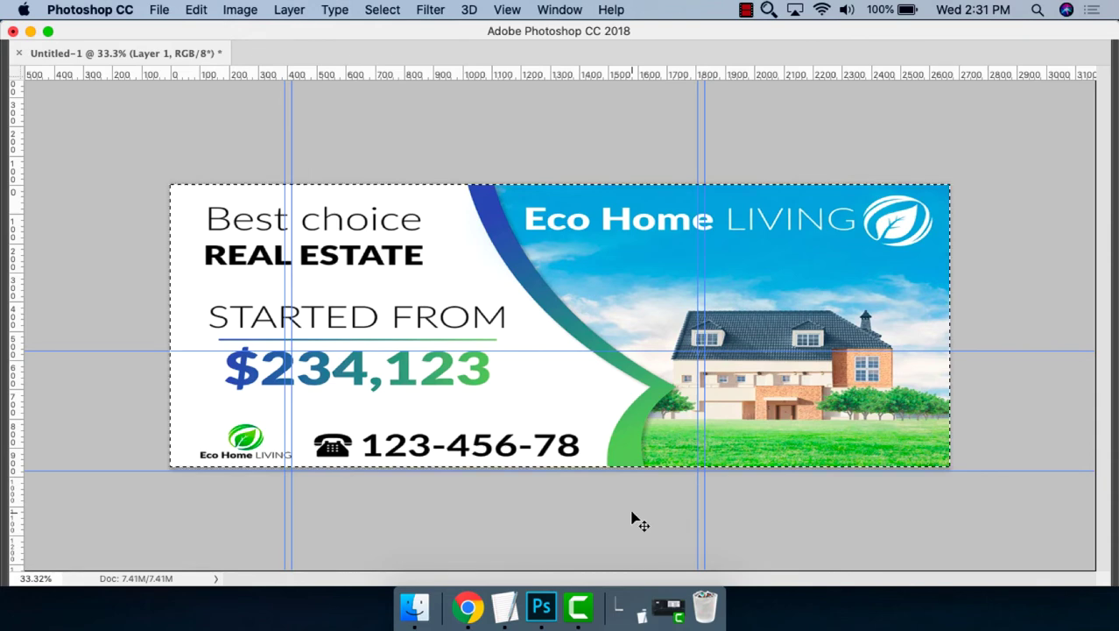
pyautogui.press('Tab')
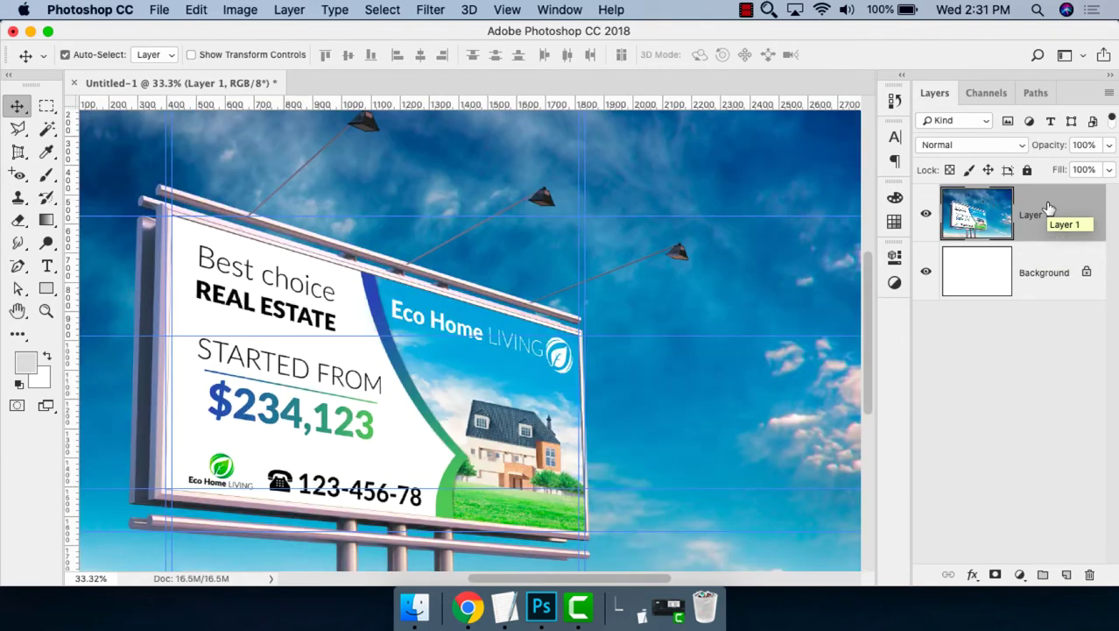
pyautogui.press('super+0')
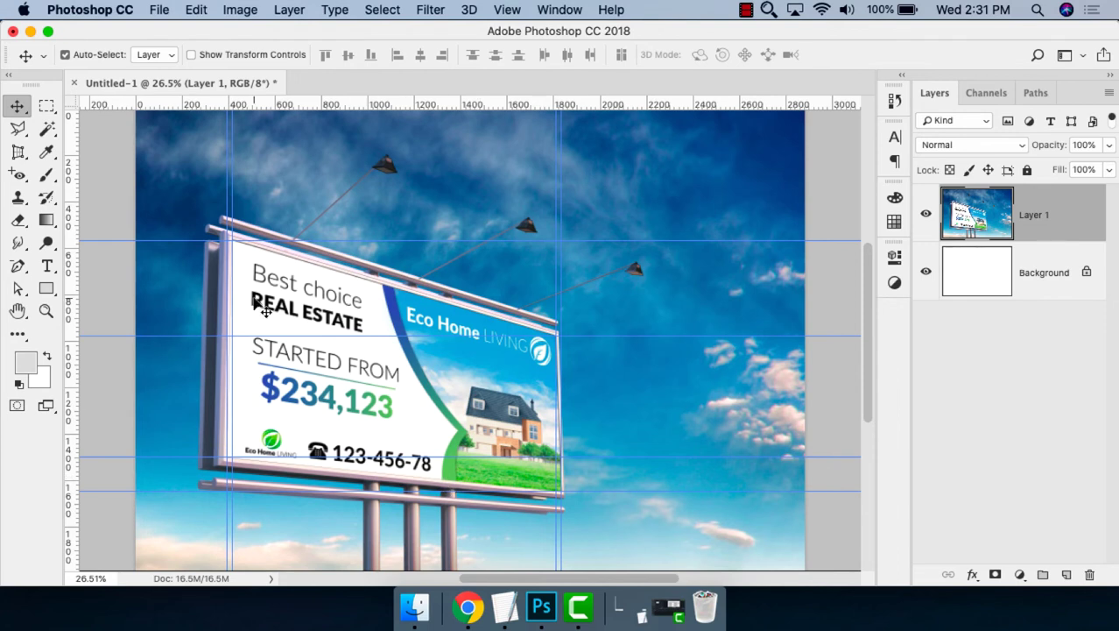
pyautogui.press('super')
pyautogui.press('super+v')
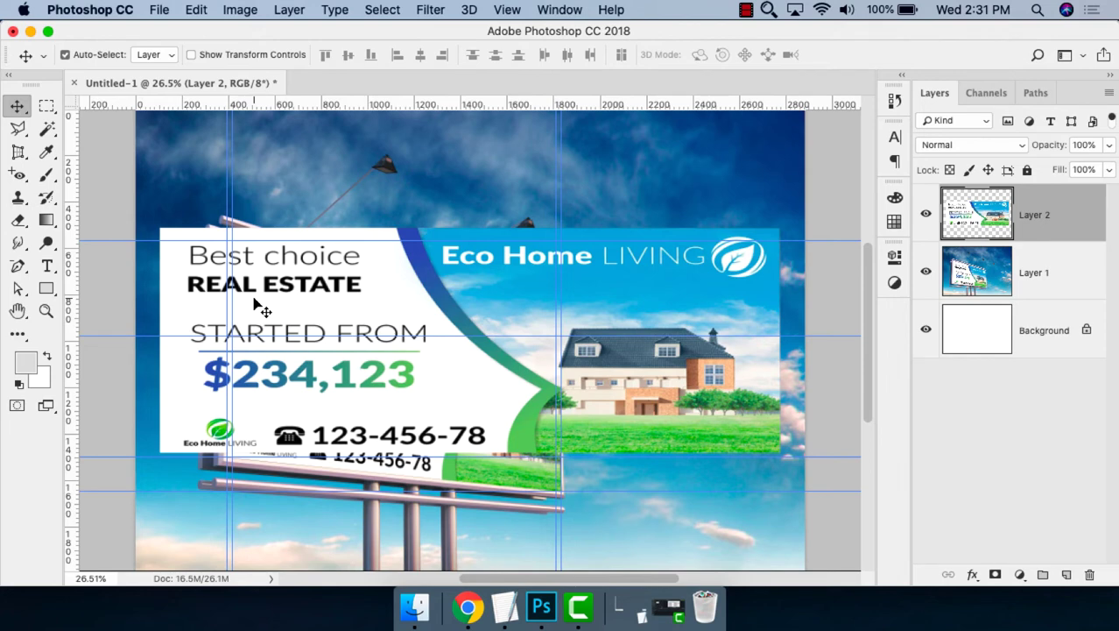
# Convert Layer 2 into a smart object.
pyautogui.rightClick(1067, 221)
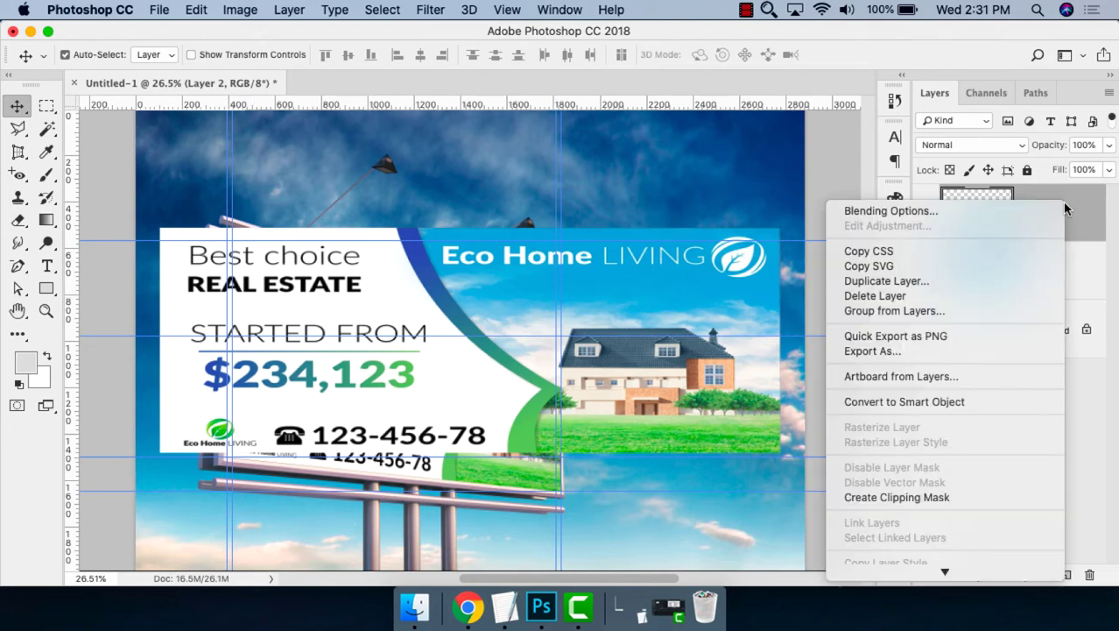
pyautogui.scroll(-2, 902, 533)
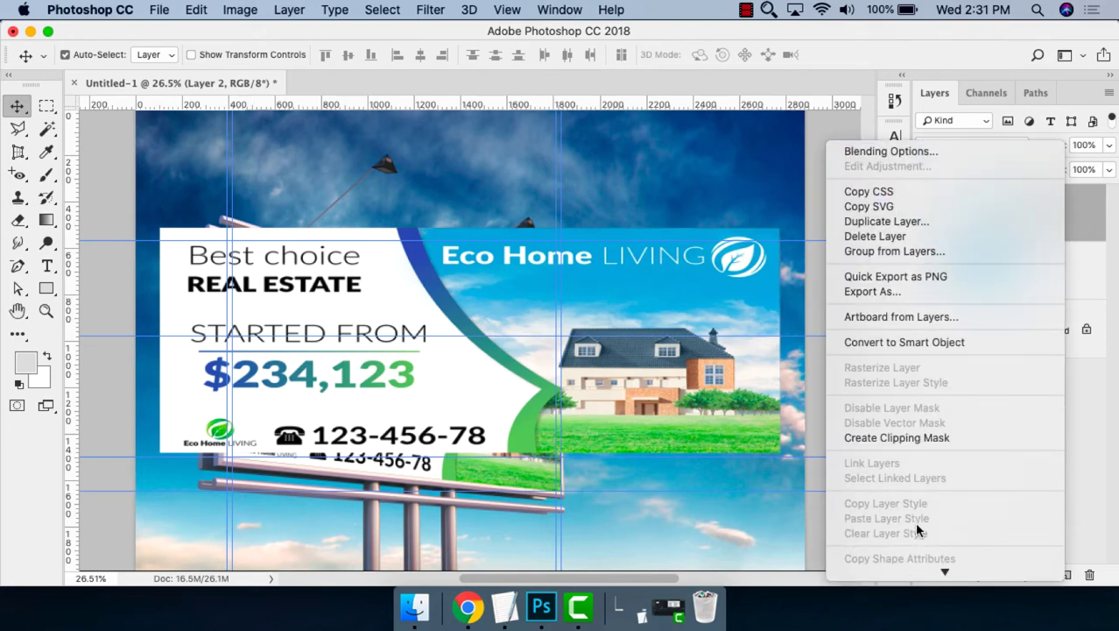
pyautogui.click(972, 343)
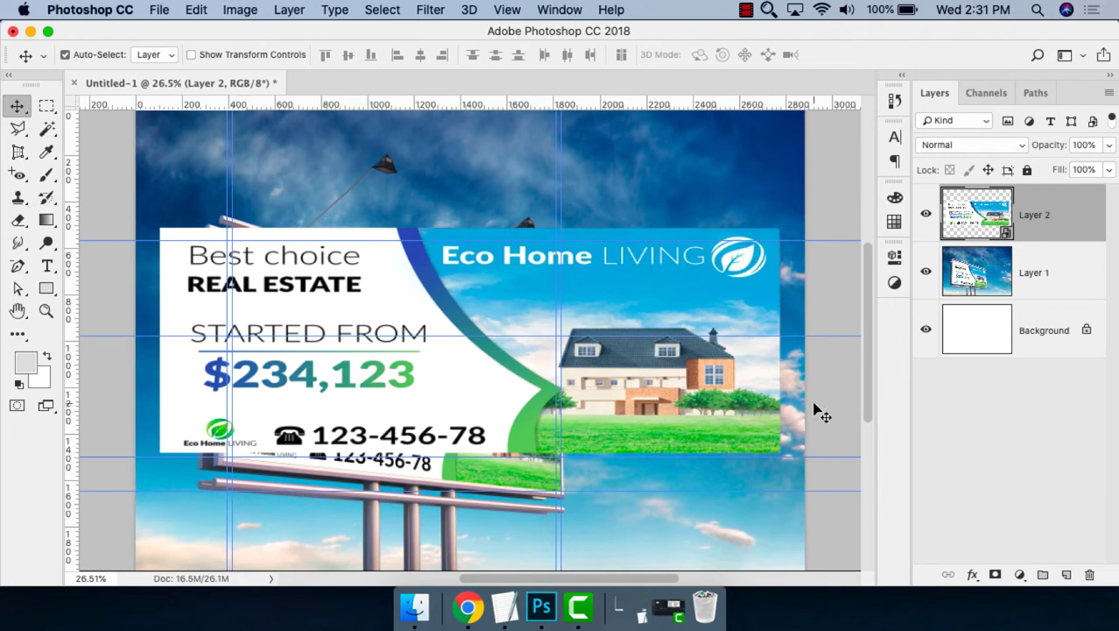
# Free-transform Layer 2, squeezing it into a narrow upright strip.
pyautogui.press('cmd+t')
pyautogui.moveTo(778, 343); pyautogui.dragTo(443, 341)
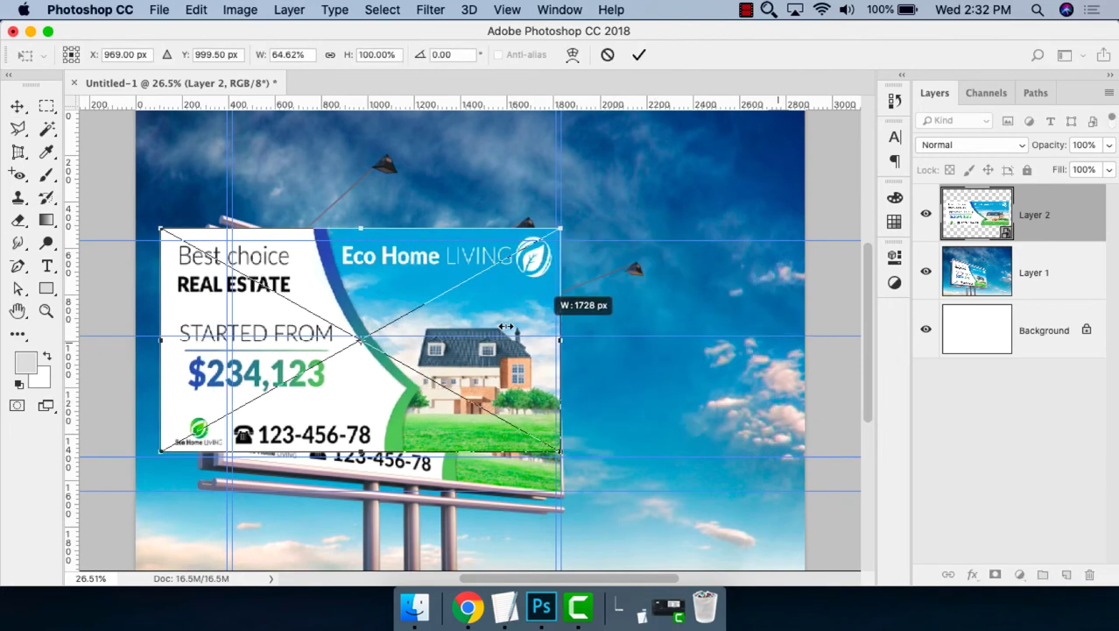
pyautogui.moveTo(163, 231); pyautogui.dragTo(368, 168)
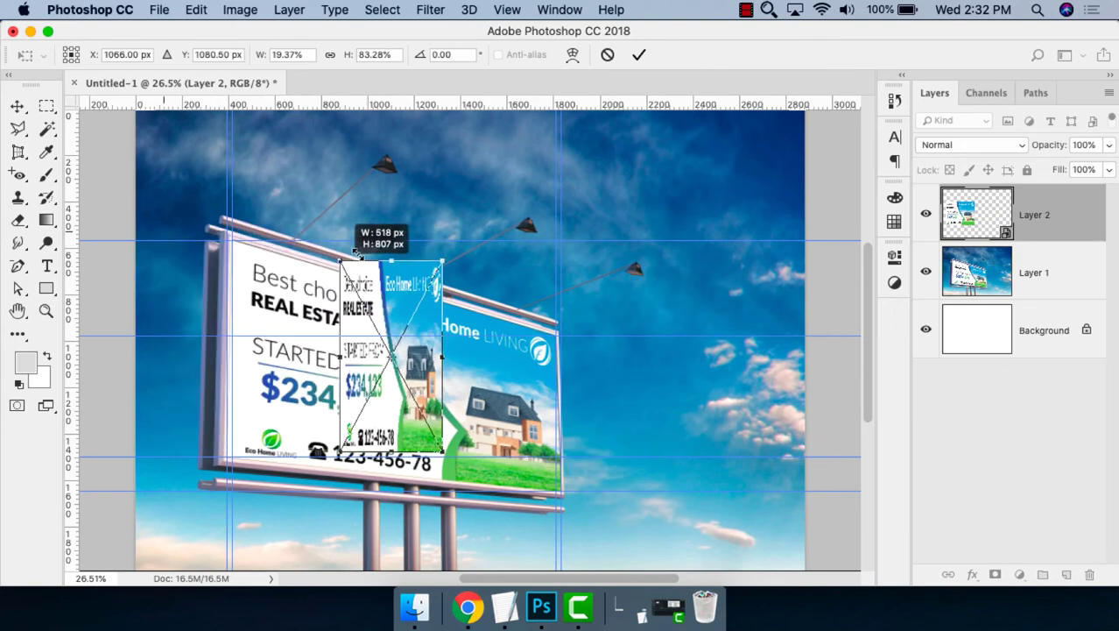
pyautogui.press('Return')
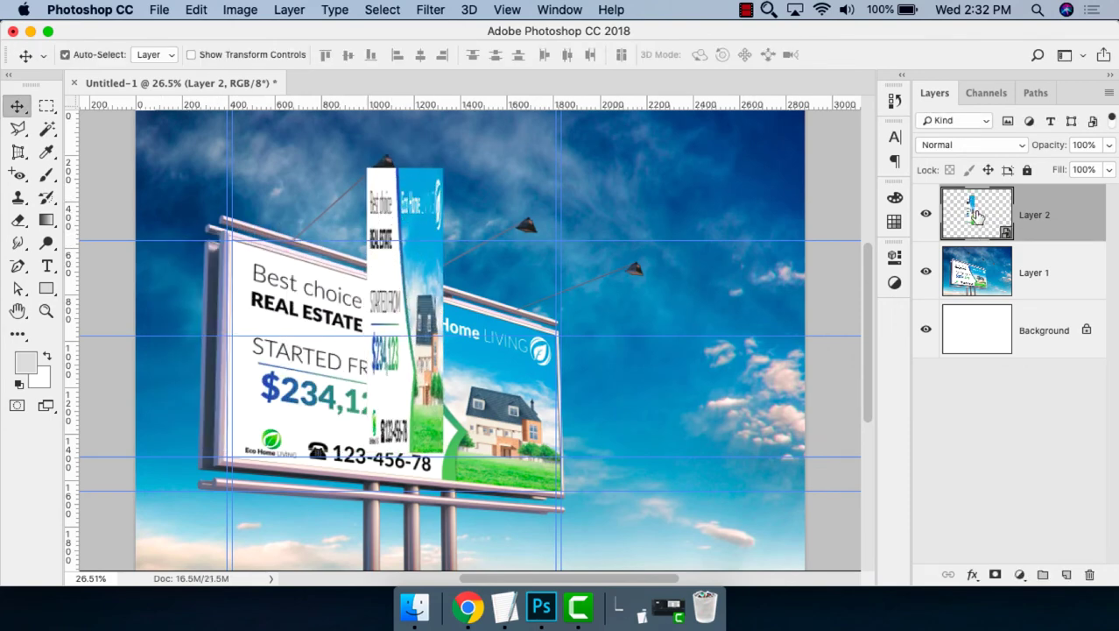
# Open Layer 2.psb to inspect the full-quality banner, then close it back to the billboard.
pyautogui.doubleClick(977, 215)
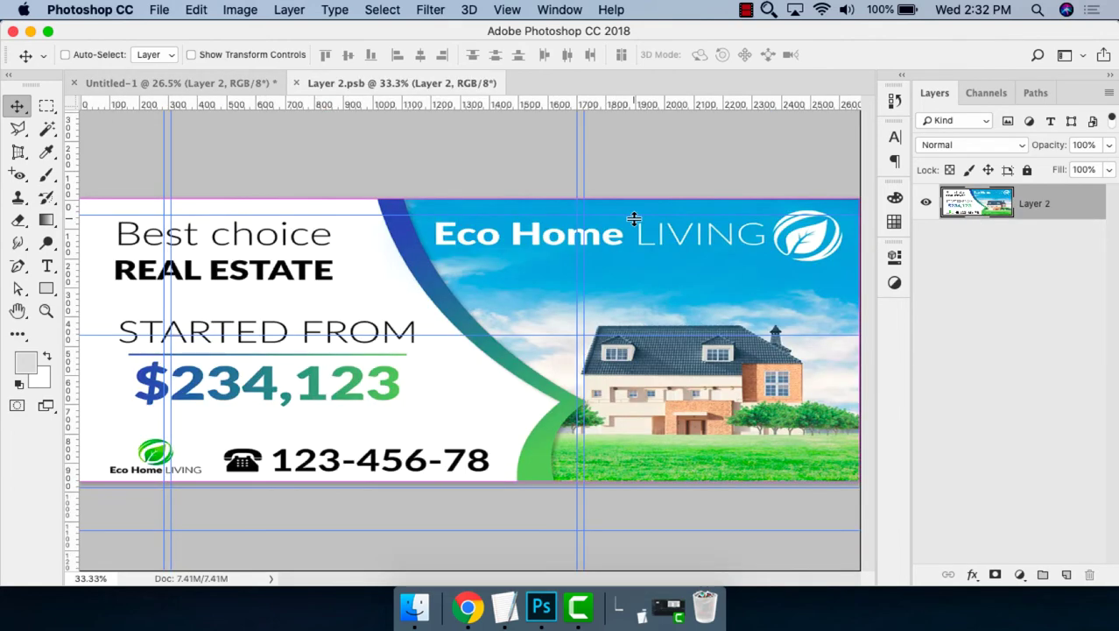
pyautogui.press('super+minus')
pyautogui.press('super+semicolon')
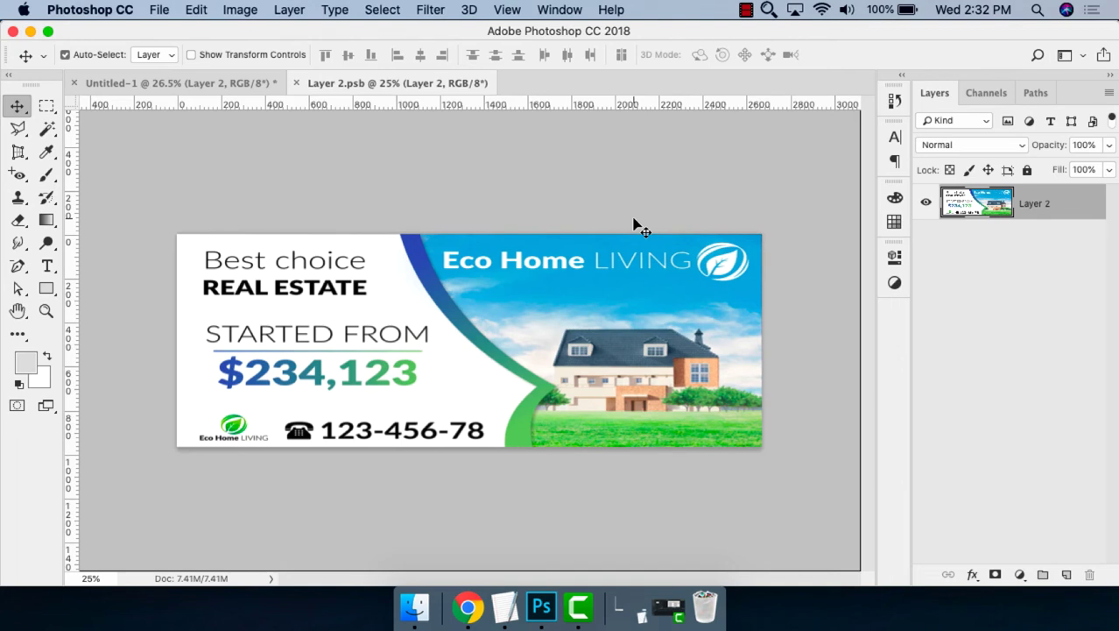
pyautogui.press('super+w')
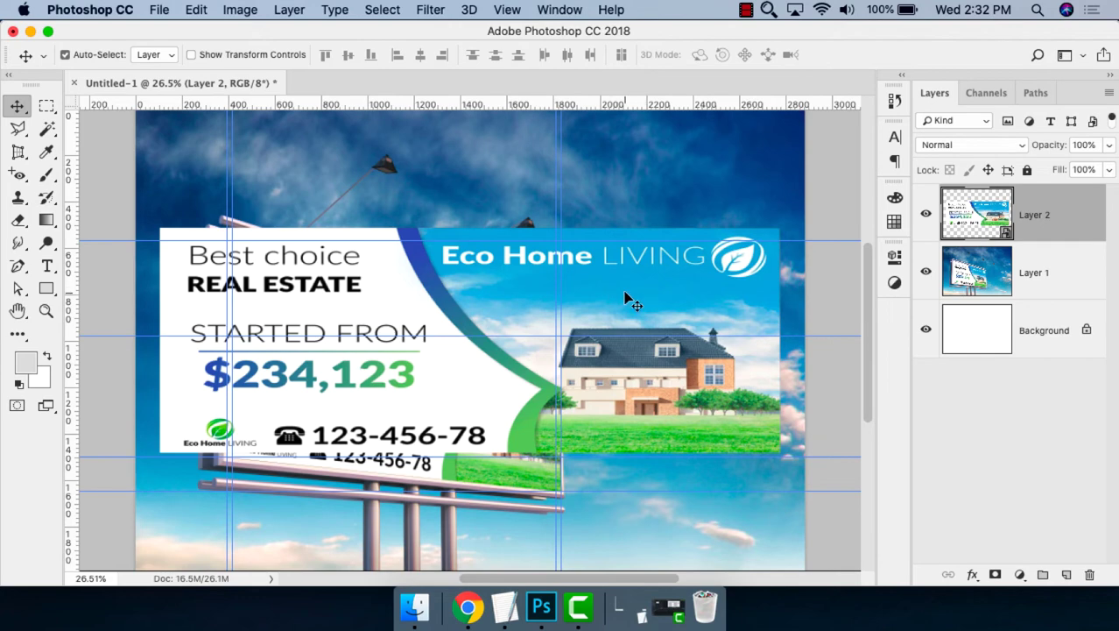
# Drag Layer 2 so its top-left corner sits on the panel's top-left guide intersection, then start Free Transform.
pyautogui.moveTo(325, 268); pyautogui.dragTo(399, 298)
pyautogui.press('z')
pyautogui.click(202, 215)
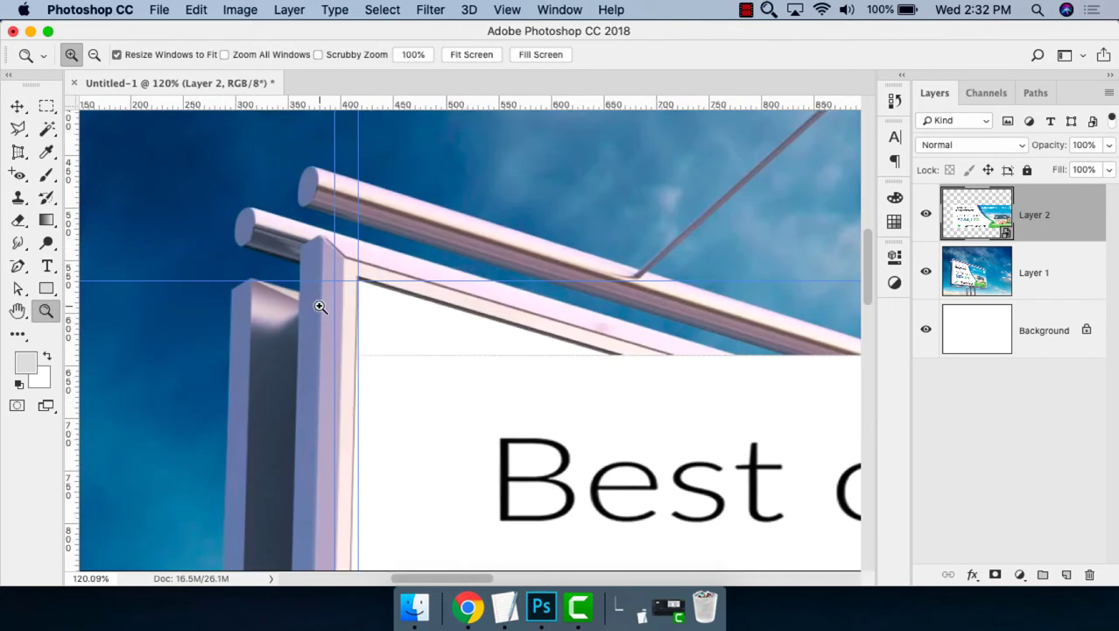
pyautogui.click(356, 298)
pyautogui.press('v')
pyautogui.moveTo(438, 398); pyautogui.dragTo(472, 345)
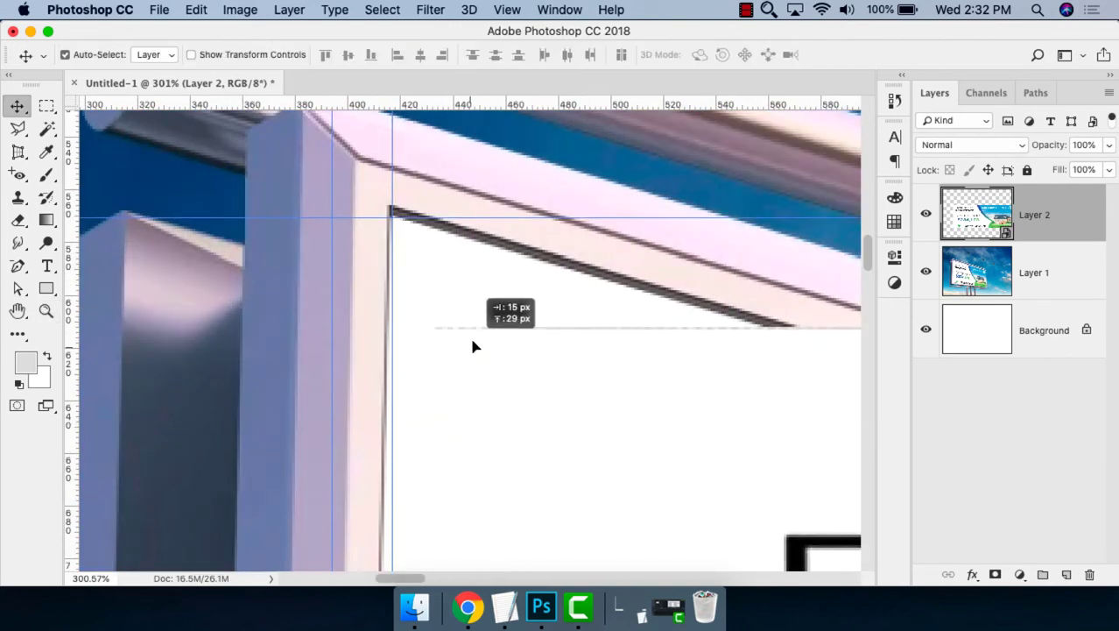
pyautogui.press('z')
pyautogui.moveTo(525, 319)
pyautogui.mouseDown()
pyautogui.moveTo(375, 230)
pyautogui.moveTo(470, 508)
pyautogui.mouseUp()
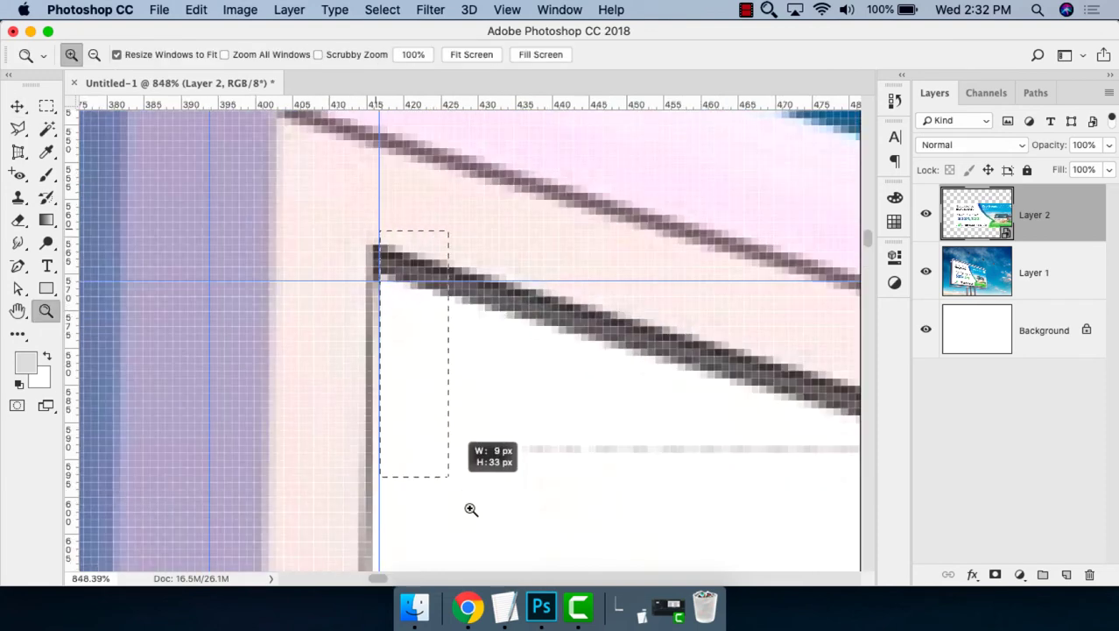
pyautogui.press('v')
pyautogui.moveTo(745, 333)
pyautogui.mouseDown()
pyautogui.moveTo(548, 285)
pyautogui.moveTo(492, 232)
pyautogui.mouseUp()
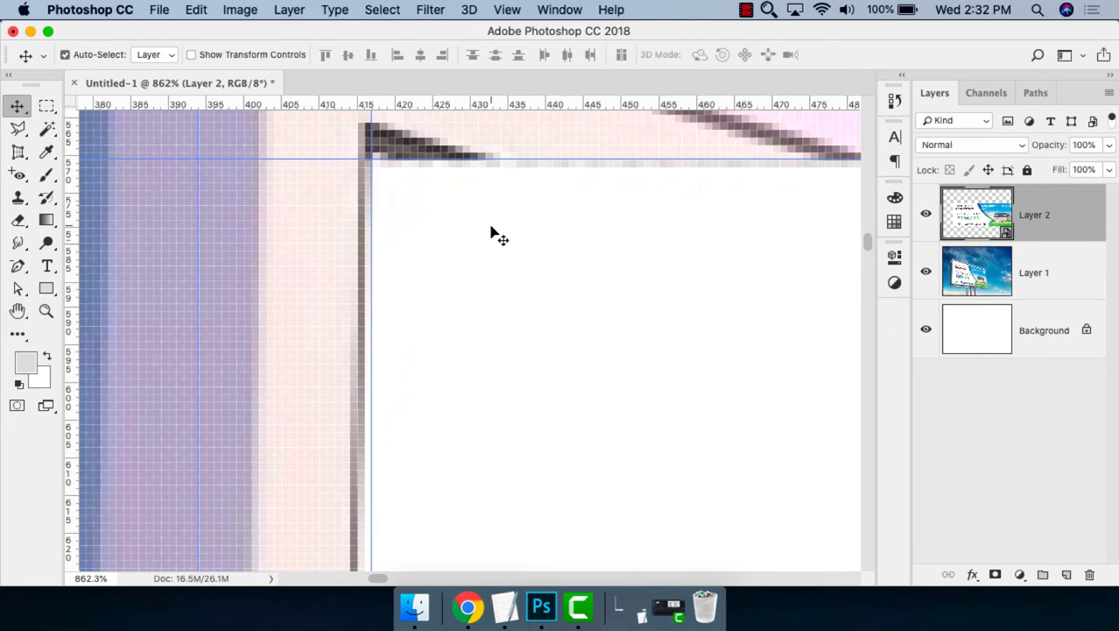
pyautogui.press('super+0')
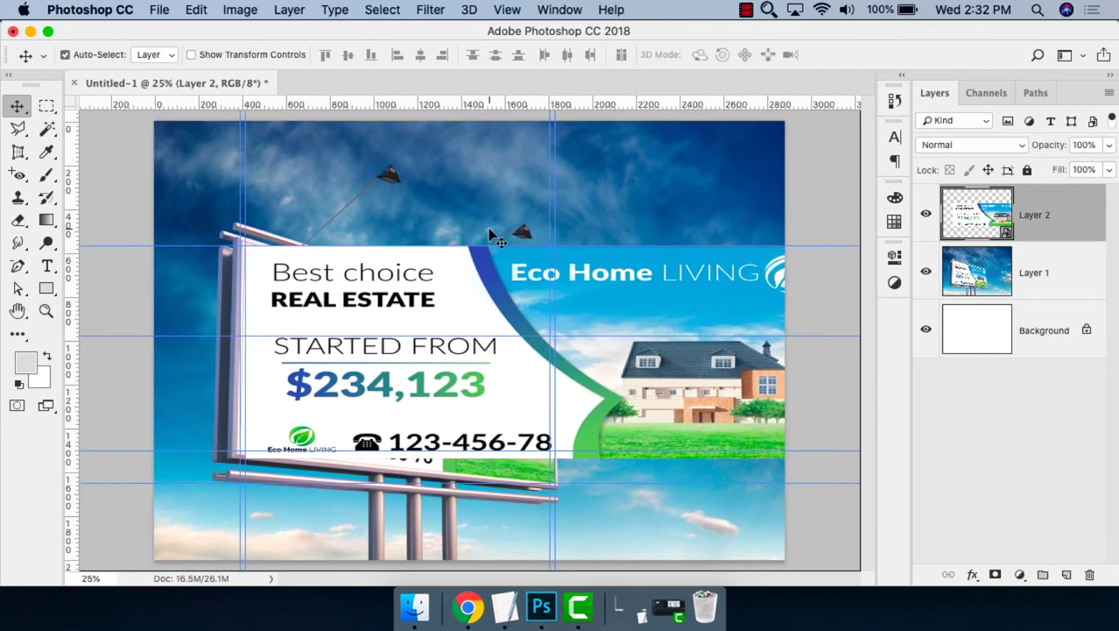
pyautogui.press('super+t')
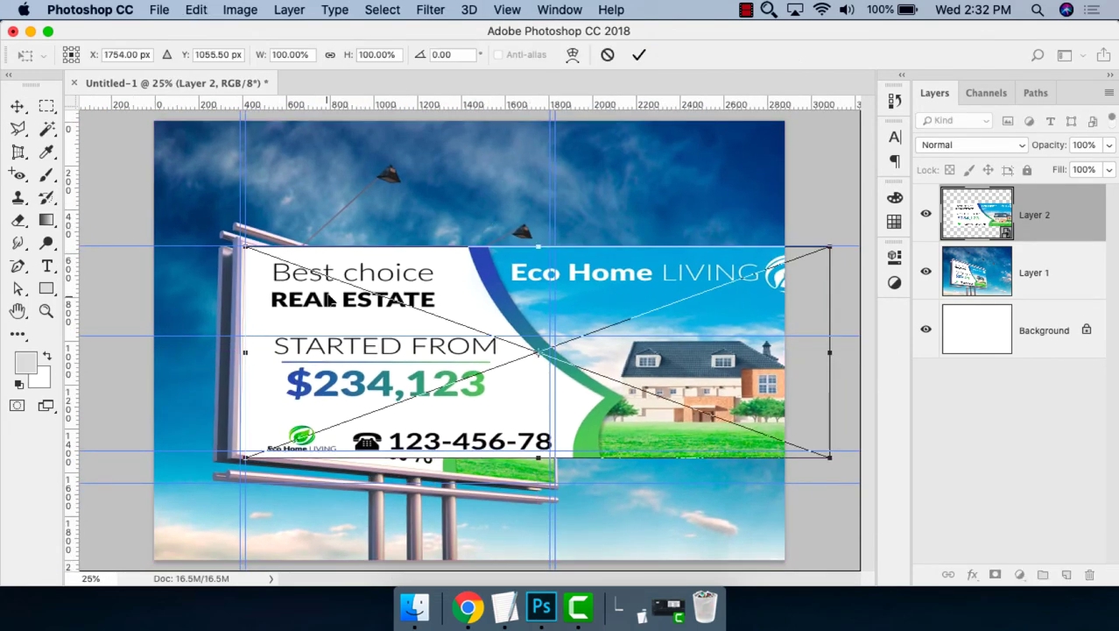
# Switch the transform to Distort and pull the ad's bottom-left and bottom-right corners inward.
pyautogui.rightClick(327, 293)
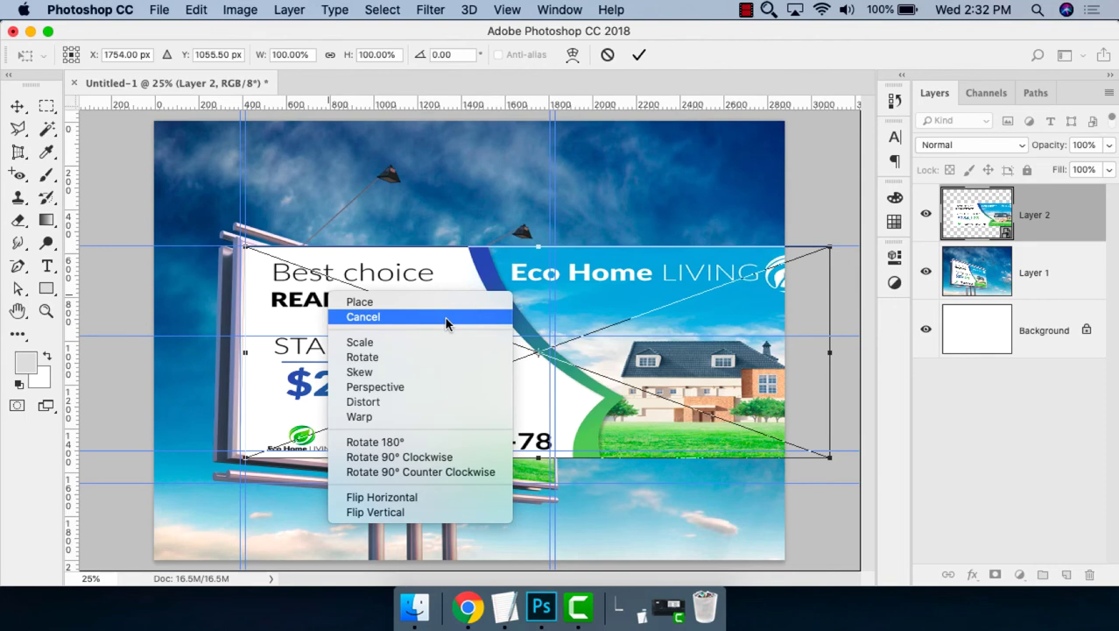
pyautogui.click(406, 400)
pyautogui.moveTo(243, 456)
pyautogui.mouseDown()
pyautogui.moveTo(298, 404)
pyautogui.moveTo(150, 453)
pyautogui.moveTo(411, 411)
pyautogui.mouseUp()
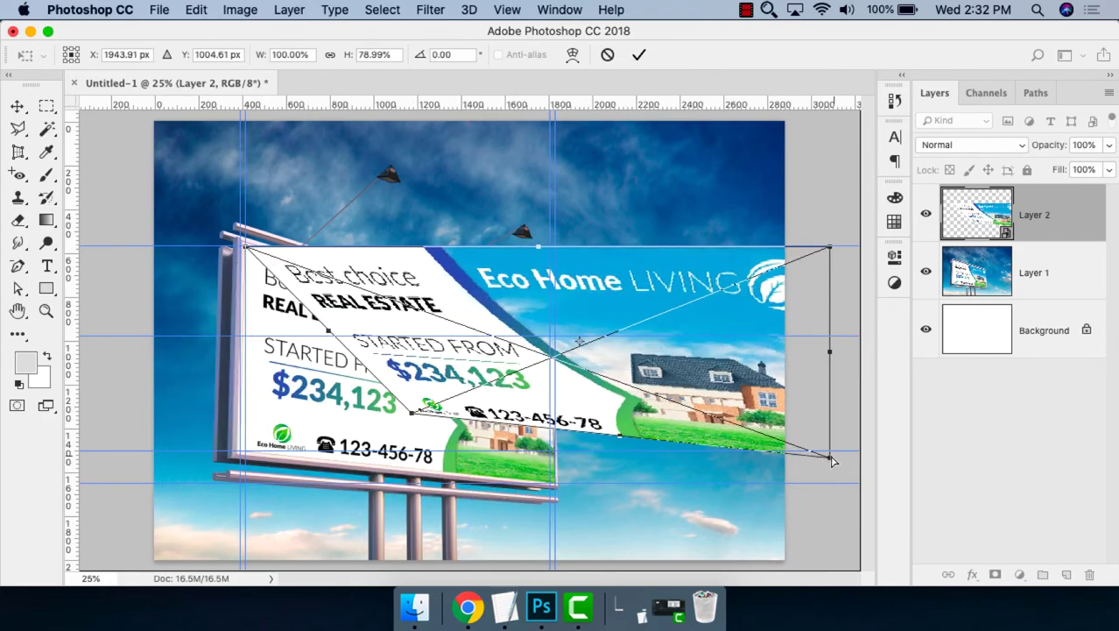
pyautogui.moveTo(831, 458); pyautogui.dragTo(797, 420)
# Pin the ad's lower-left corner onto the billboard panel's lower-left corner, checking it zoomed in.
pyautogui.press('super+space')
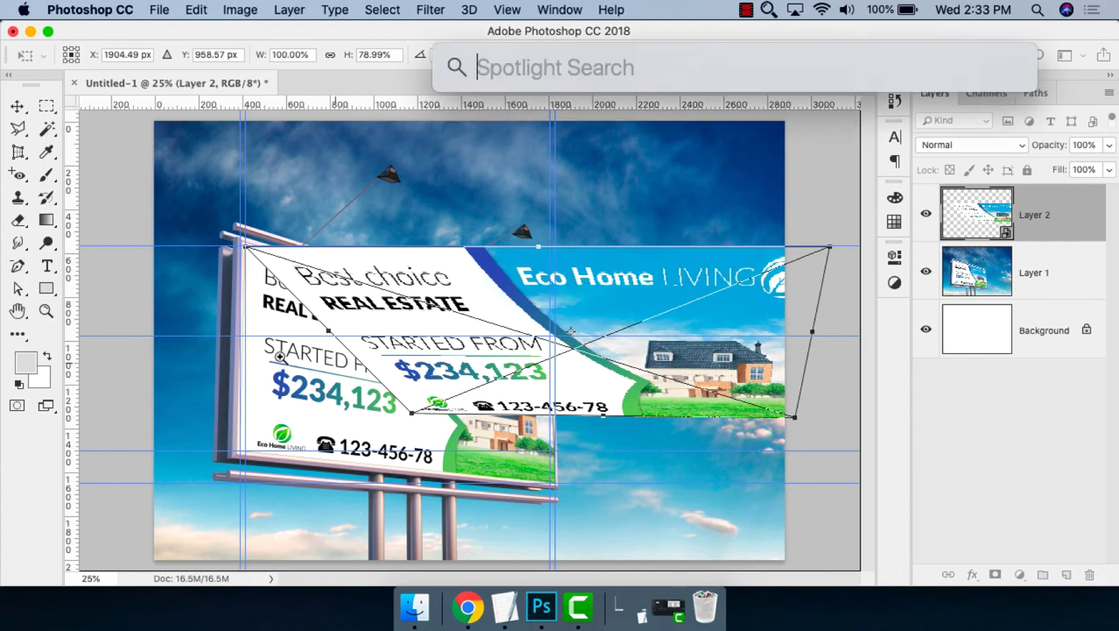
pyautogui.press('Escape')
pyautogui.scroll(5, 262, 463)
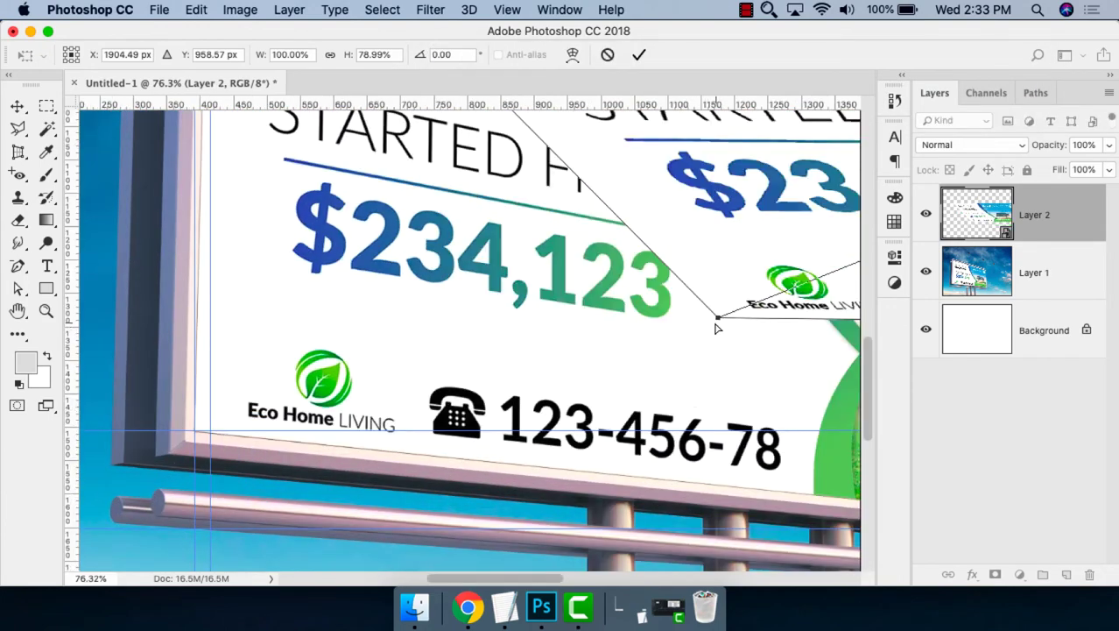
pyautogui.moveTo(718, 318); pyautogui.dragTo(201, 408)
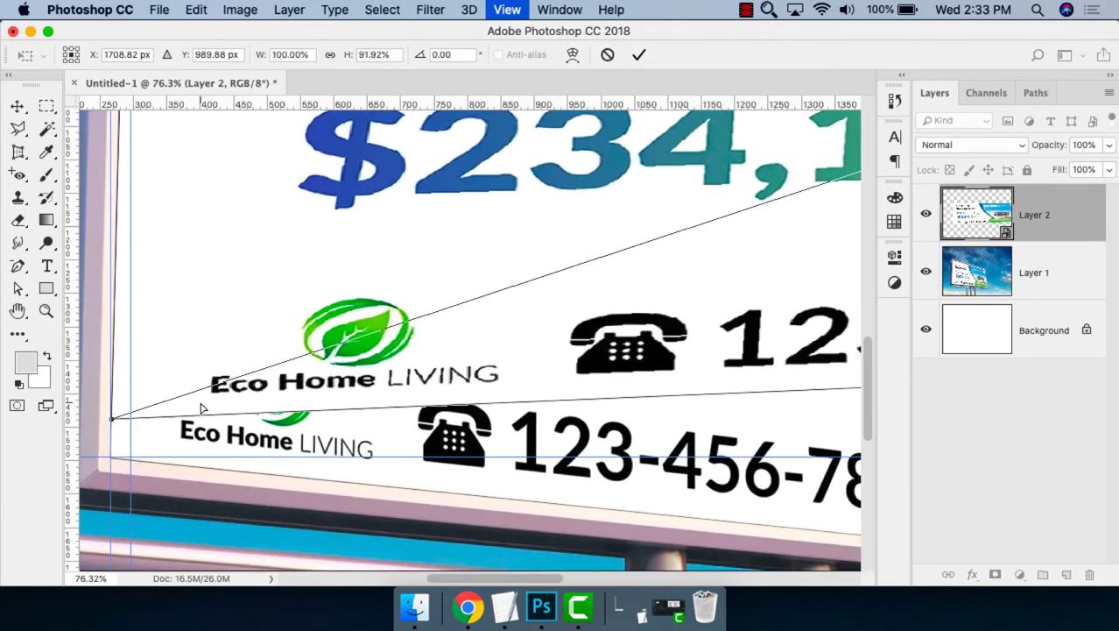
pyautogui.press('super+equal')
pyautogui.press('super+equal')
pyautogui.press('super+equal')
pyautogui.moveTo(201, 408); pyautogui.dragTo(578, 378)
pyautogui.press('super+r')
pyautogui.moveTo(343, 434); pyautogui.dragTo(342, 550)
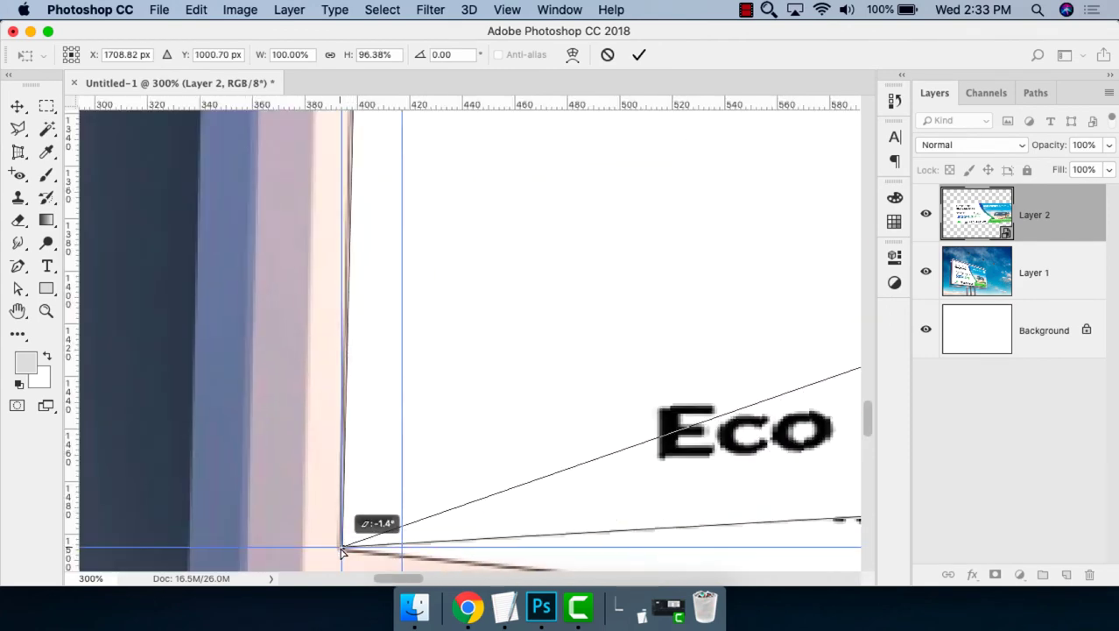
# Pull the ad's lower-right corner onto the billboard's lower-right corner and check it up close.
pyautogui.press('super+minus')
pyautogui.press('super+minus')
pyautogui.moveTo(437, 491)
pyautogui.mouseDown()
pyautogui.moveTo(517, 399)
pyautogui.moveTo(314, 366)
pyautogui.mouseUp()
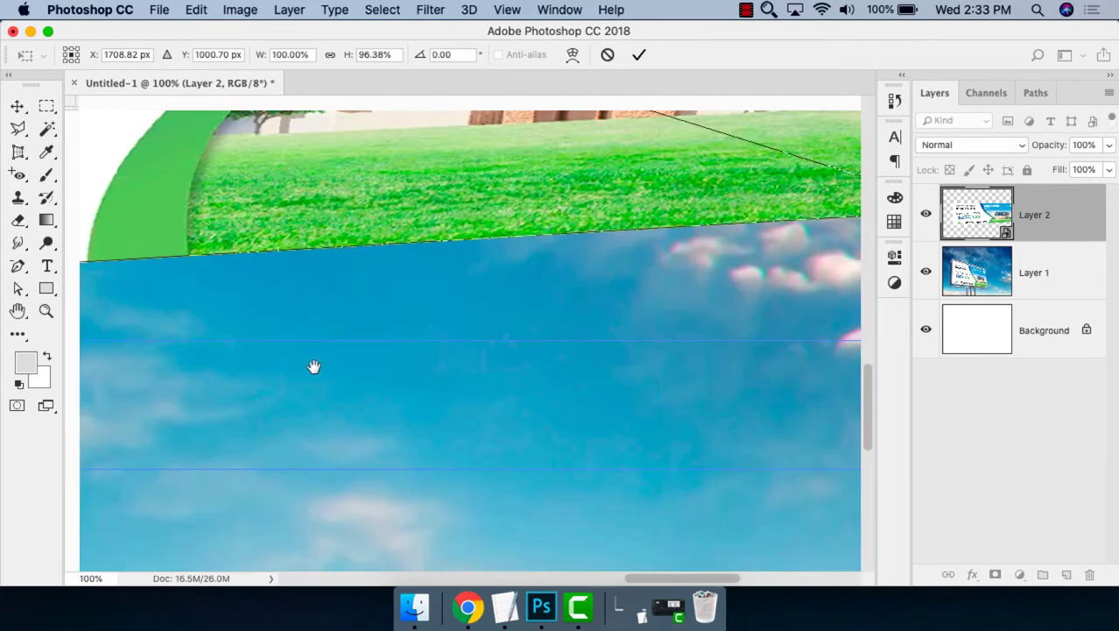
pyautogui.press('super+minus')
pyautogui.press('super+minus')
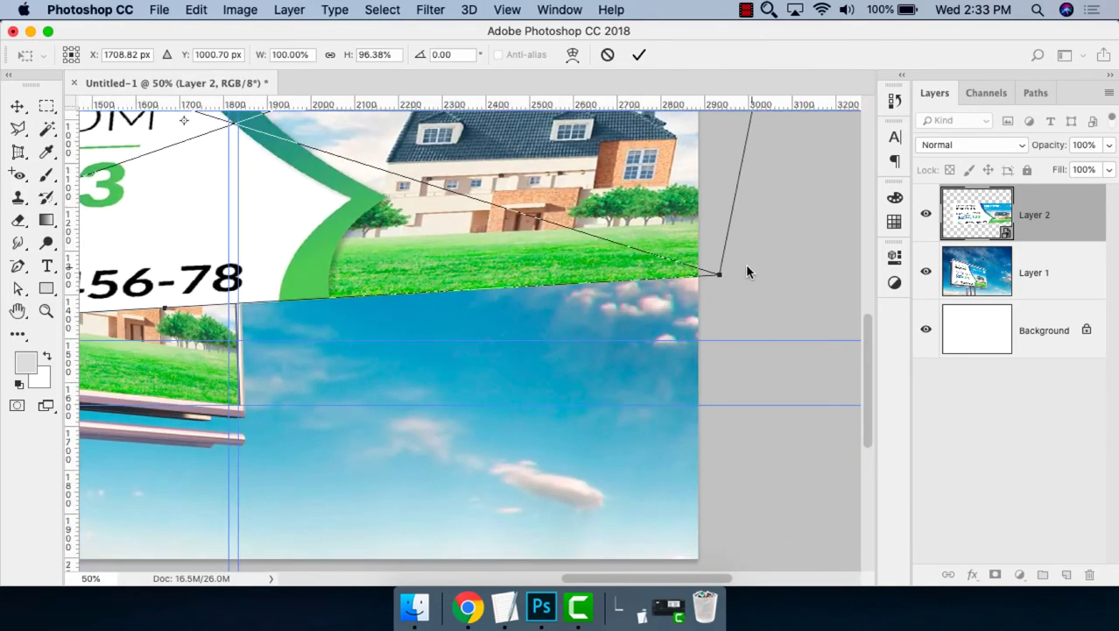
pyautogui.moveTo(719, 273); pyautogui.dragTo(241, 405)
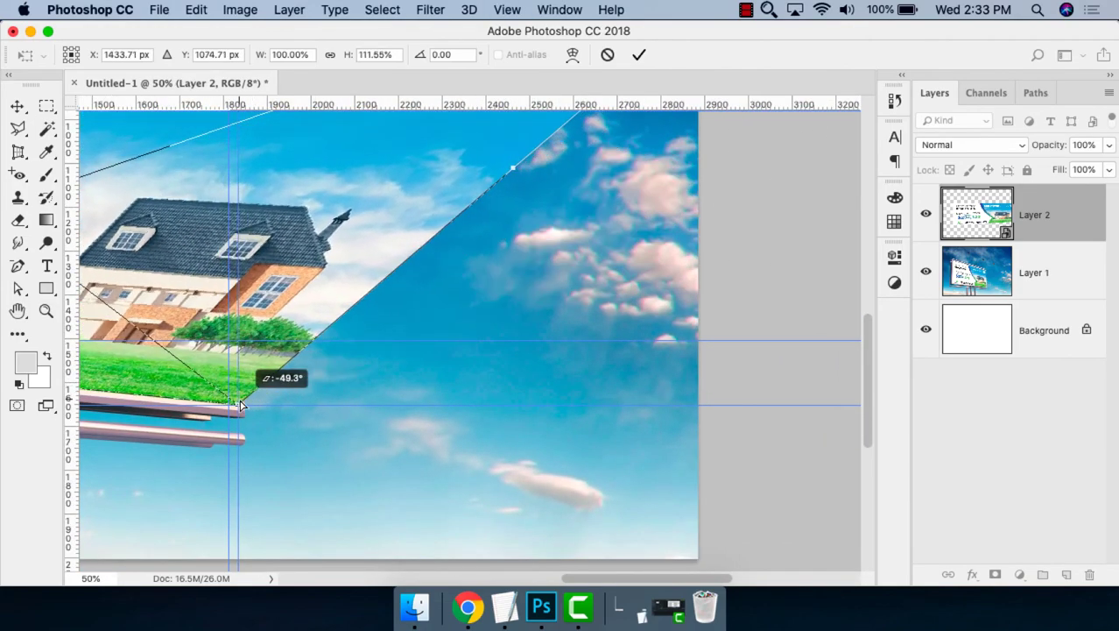
pyautogui.press('super+plus')
pyautogui.press('super+plus')
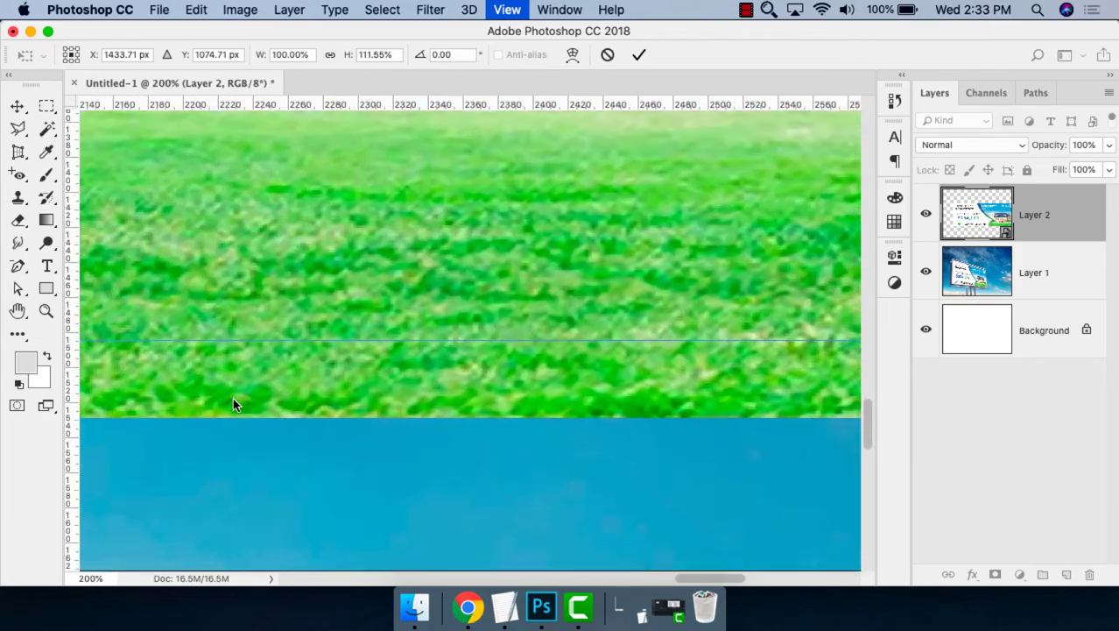
pyautogui.press('super+plus')
pyautogui.hscroll(-5, 775, 244)
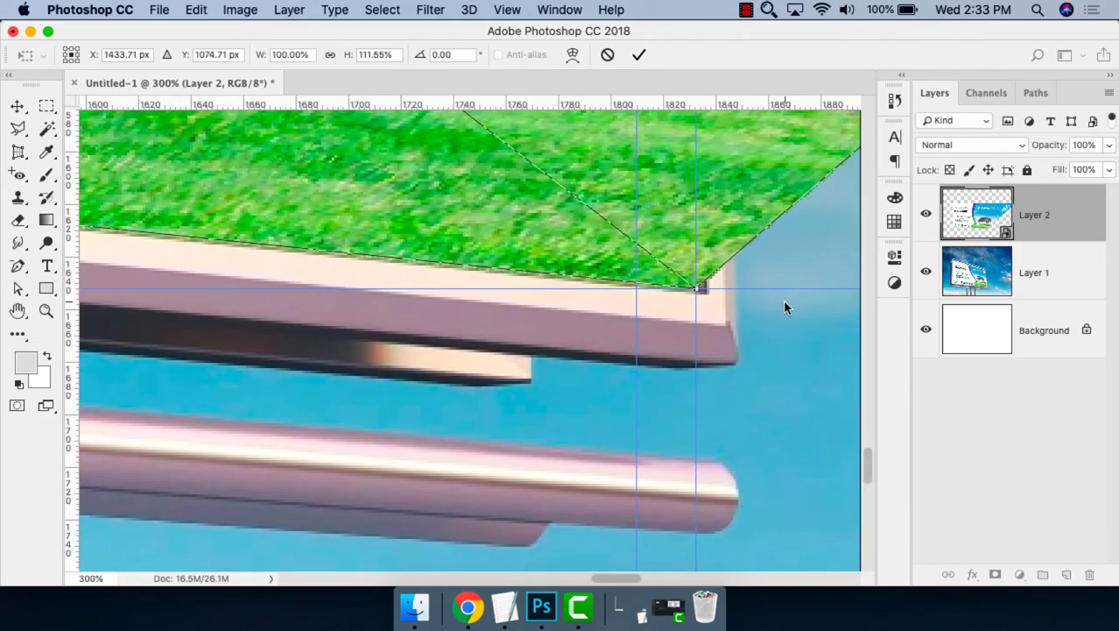
pyautogui.press('super+plus')
pyautogui.press('super+plus')
pyautogui.press('super+plus')
pyautogui.hscroll(4, 683, 342)
pyautogui.scroll(2, 683, 341)
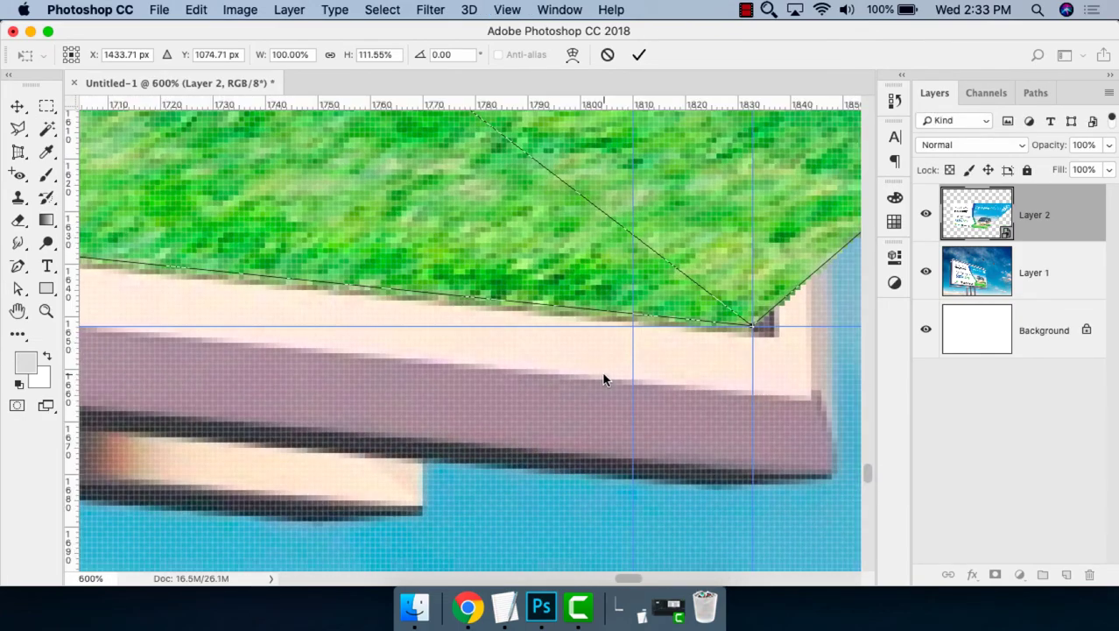
pyautogui.press('super+plus')
pyautogui.hscroll(3, 634, 365)
pyautogui.scroll(2, 527, 388)
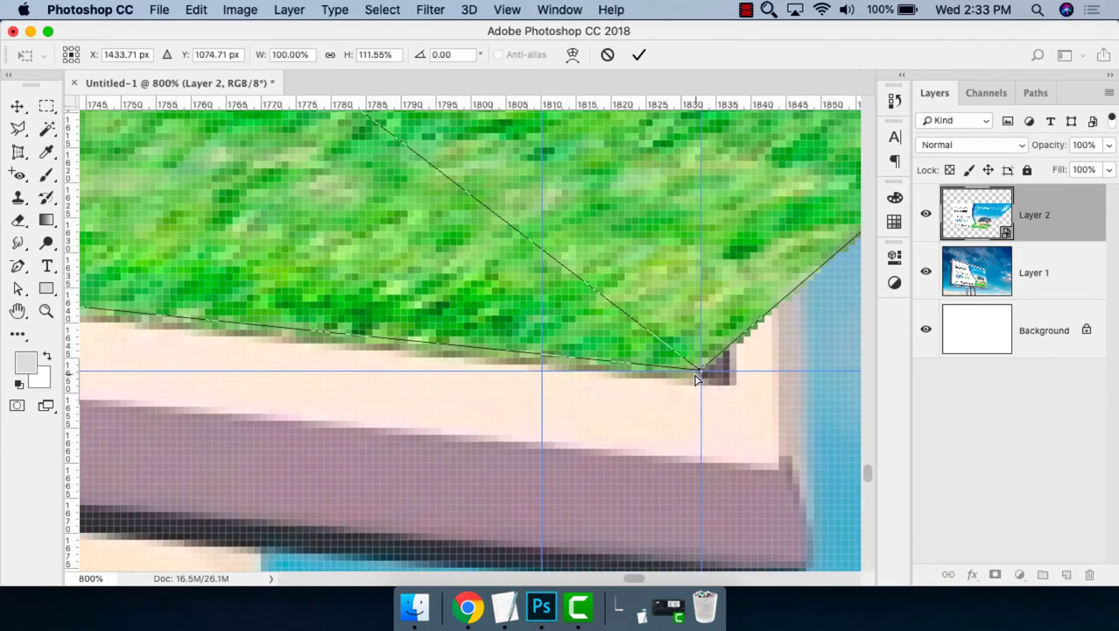
pyautogui.press('super+0')
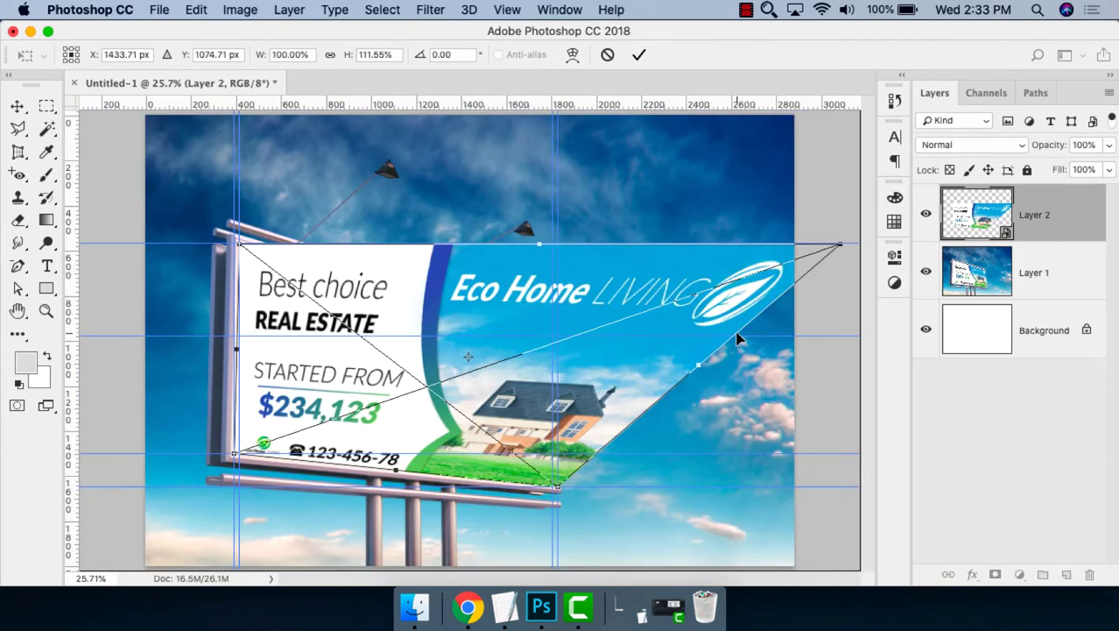
# Pin the ad's top-right corner onto the billboard's top-right corner and commit the distortion.
pyautogui.moveTo(841, 246); pyautogui.dragTo(571, 293)
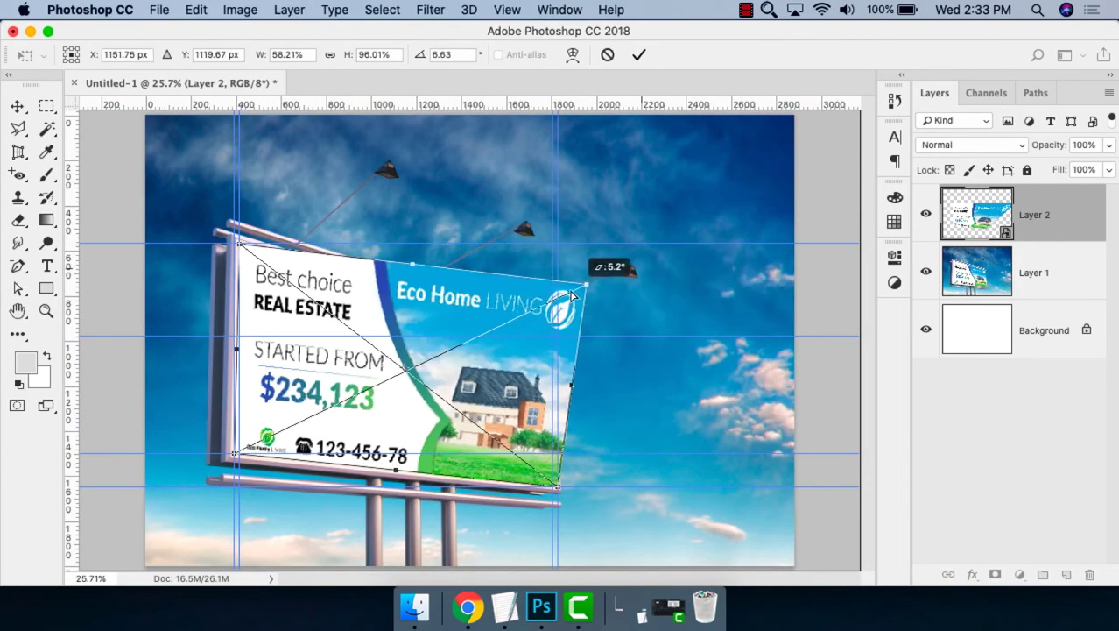
pyautogui.press('super+plus')
pyautogui.press('super+plus')
pyautogui.press('super+plus')
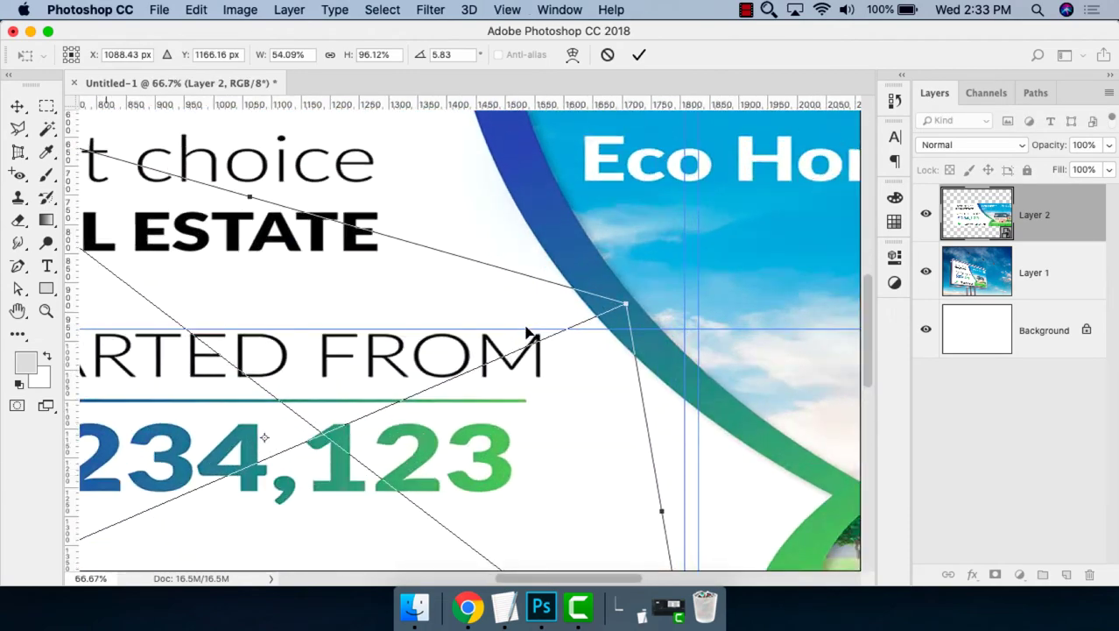
pyautogui.press('super+plus')
pyautogui.press('super+plus')
pyautogui.moveTo(749, 270); pyautogui.dragTo(325, 407)
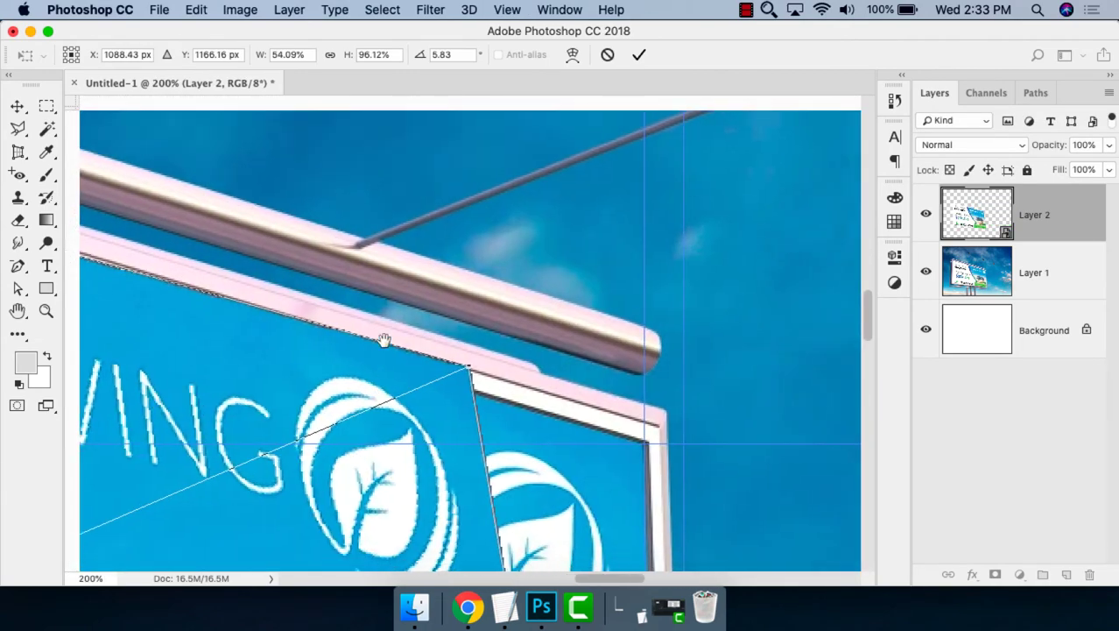
pyautogui.moveTo(383, 340); pyautogui.dragTo(355, 277)
pyautogui.moveTo(442, 304); pyautogui.dragTo(613, 390)
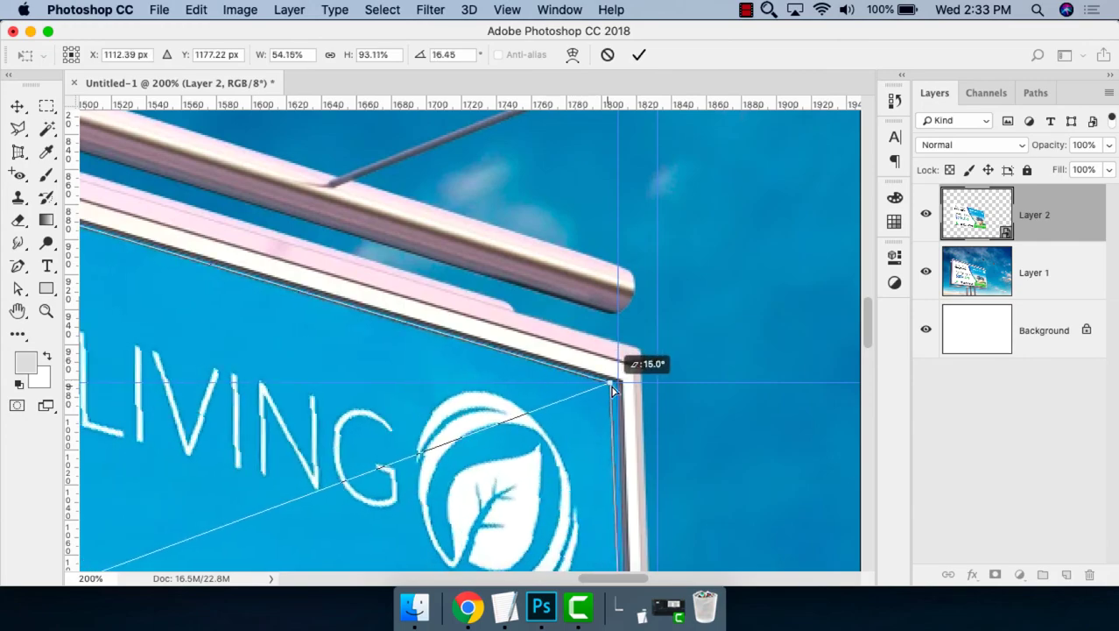
pyautogui.press('super+plus')
pyautogui.press('super+plus')
pyautogui.press('super+plus')
pyautogui.press('super+plus')
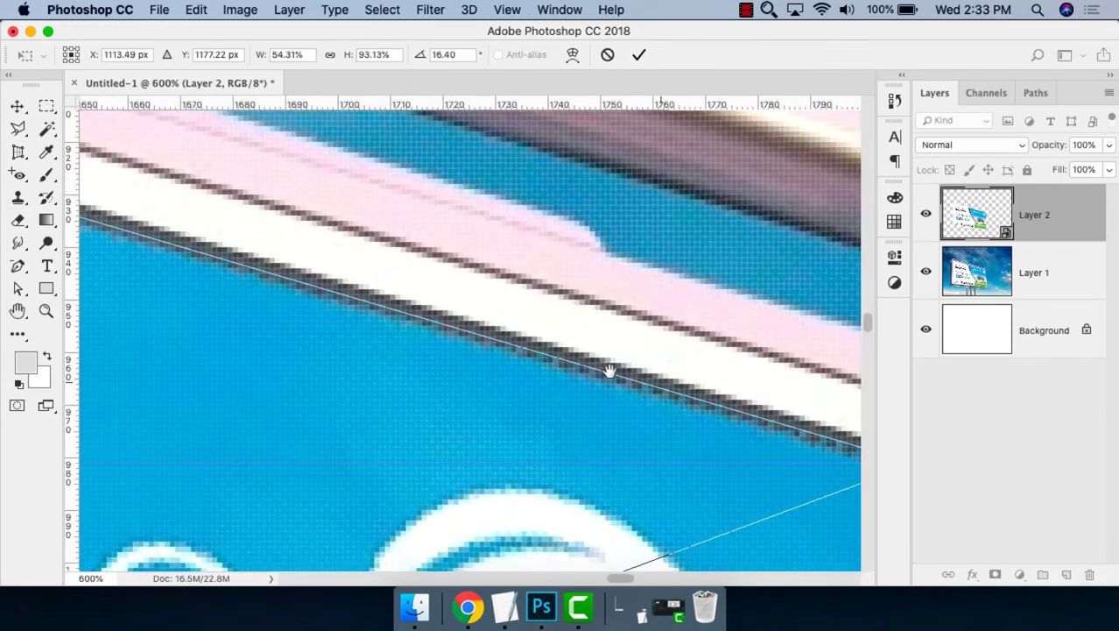
pyautogui.moveTo(610, 370); pyautogui.dragTo(245, 307)
pyautogui.press('super+plus')
pyautogui.press('super+plus')
pyautogui.press('super+plus')
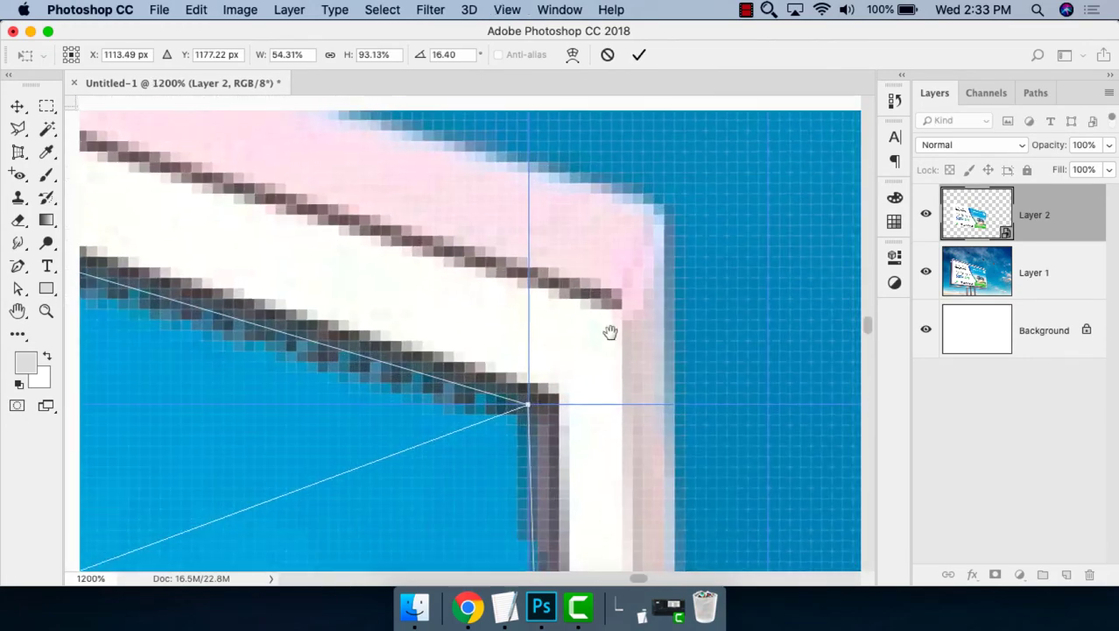
pyautogui.moveTo(610, 332); pyautogui.dragTo(608, 319)
pyautogui.press('super+r')
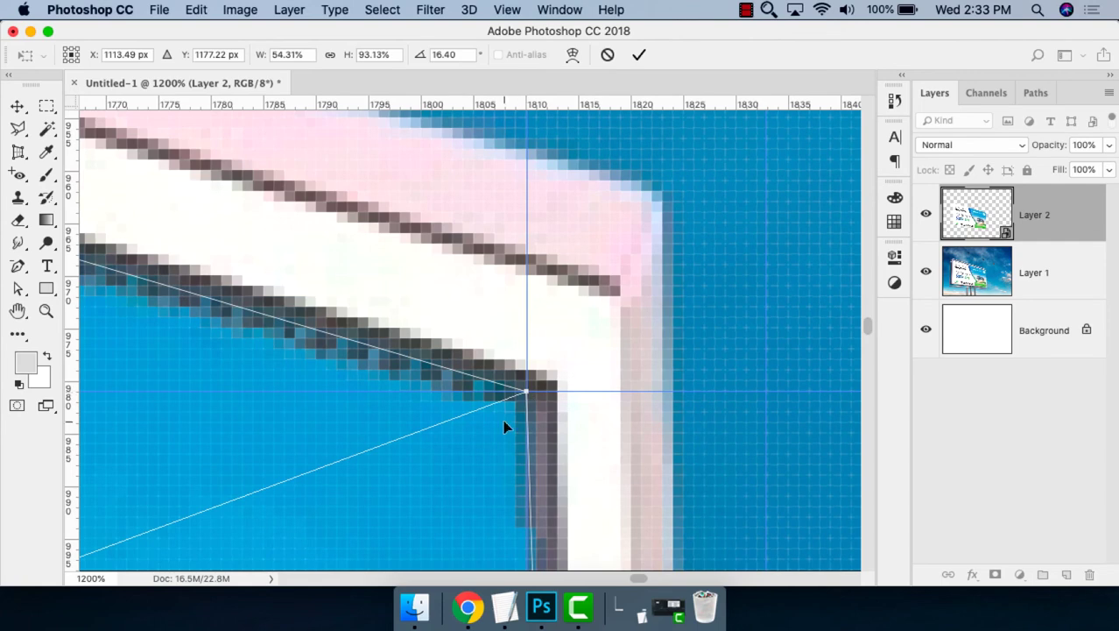
pyautogui.press('super+0')
pyautogui.press('Return')
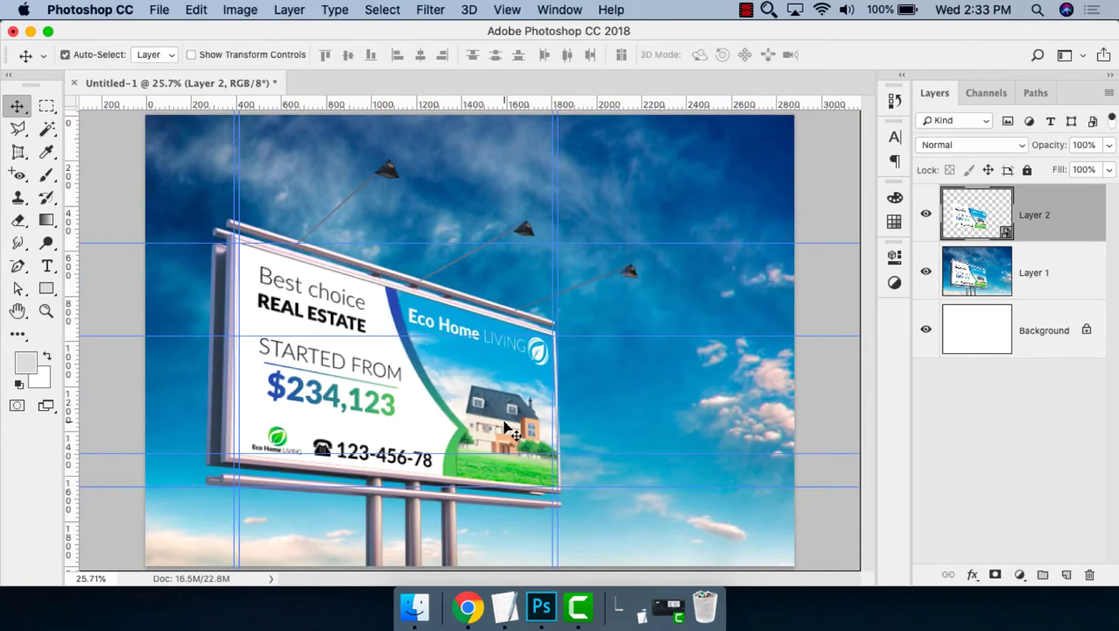
# Open Layer 2's smart object contents, then go to the web browser.
pyautogui.doubleClick(996, 220)
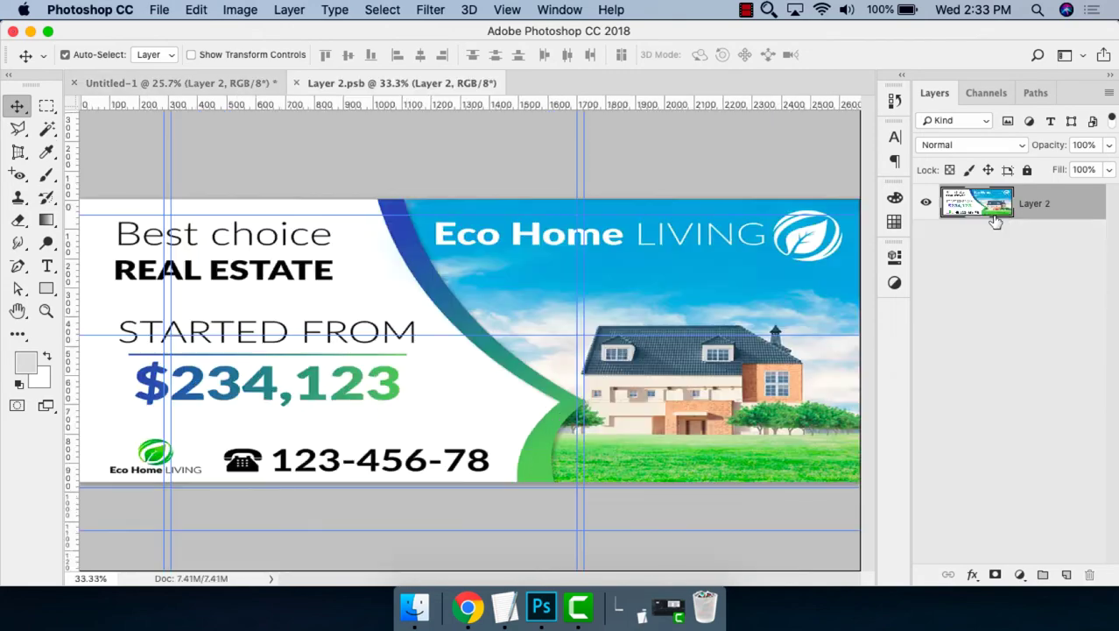
pyautogui.click(460, 613)
pyautogui.scroll(10, 350, 350)
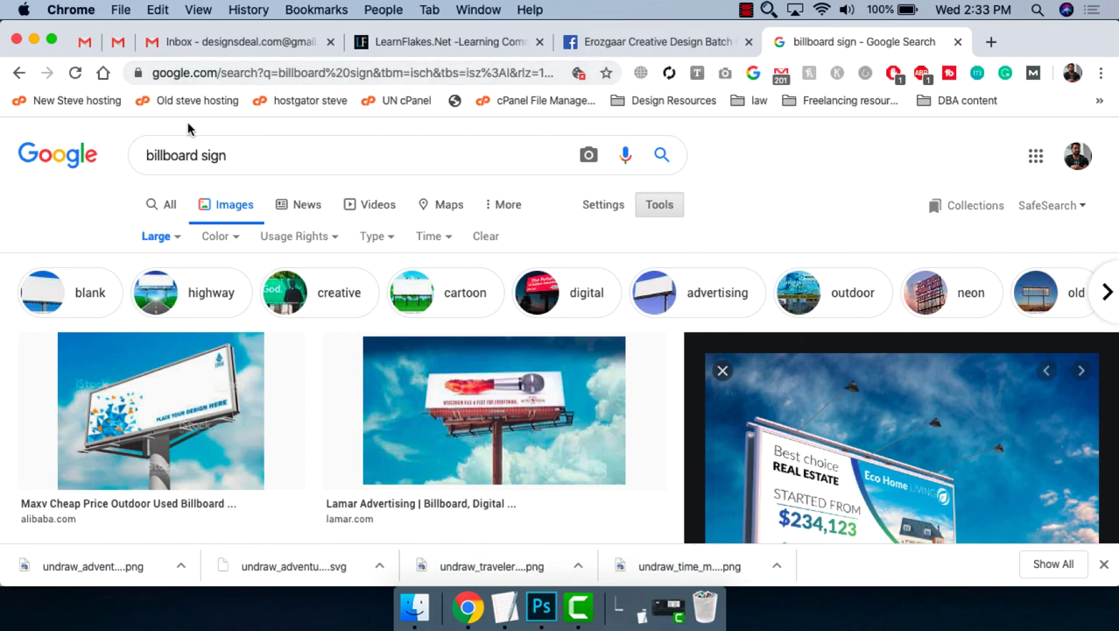
pyautogui.tripleClick(308, 150)
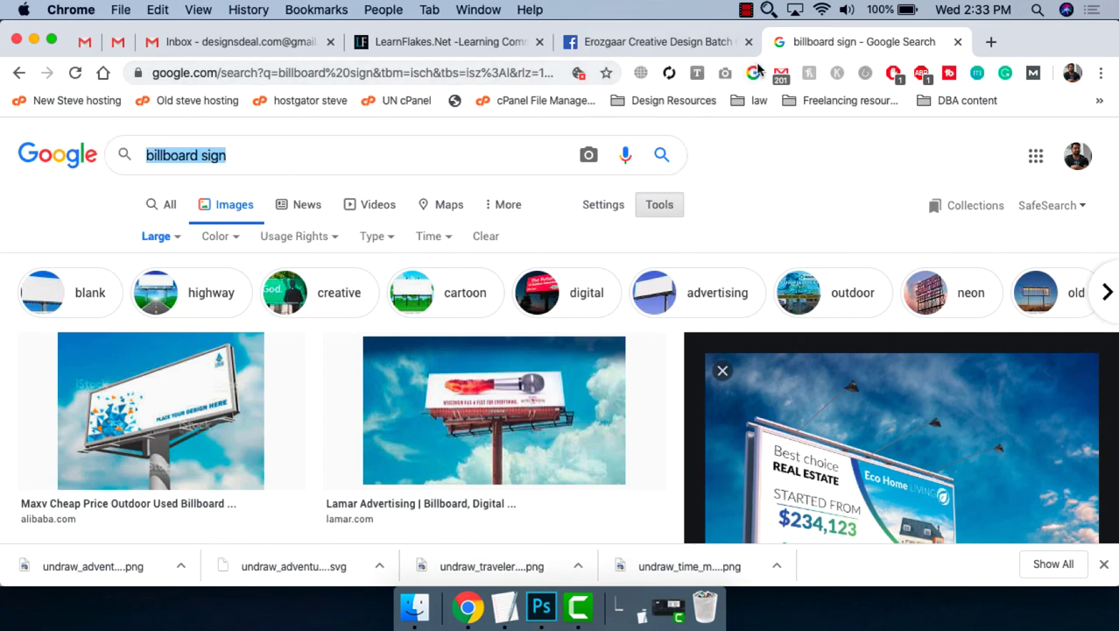
# Open Pexels in a new tab and search for 'business' photos.
pyautogui.press('super+t')
pyautogui.write('pex')
pyautogui.press('Return')
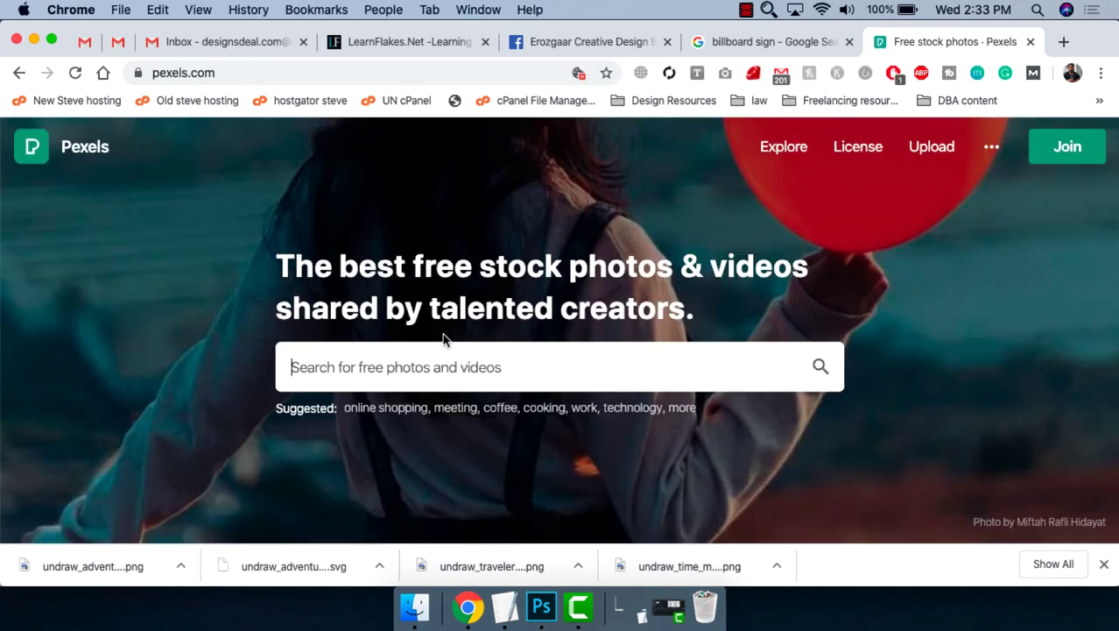
pyautogui.write('busin')
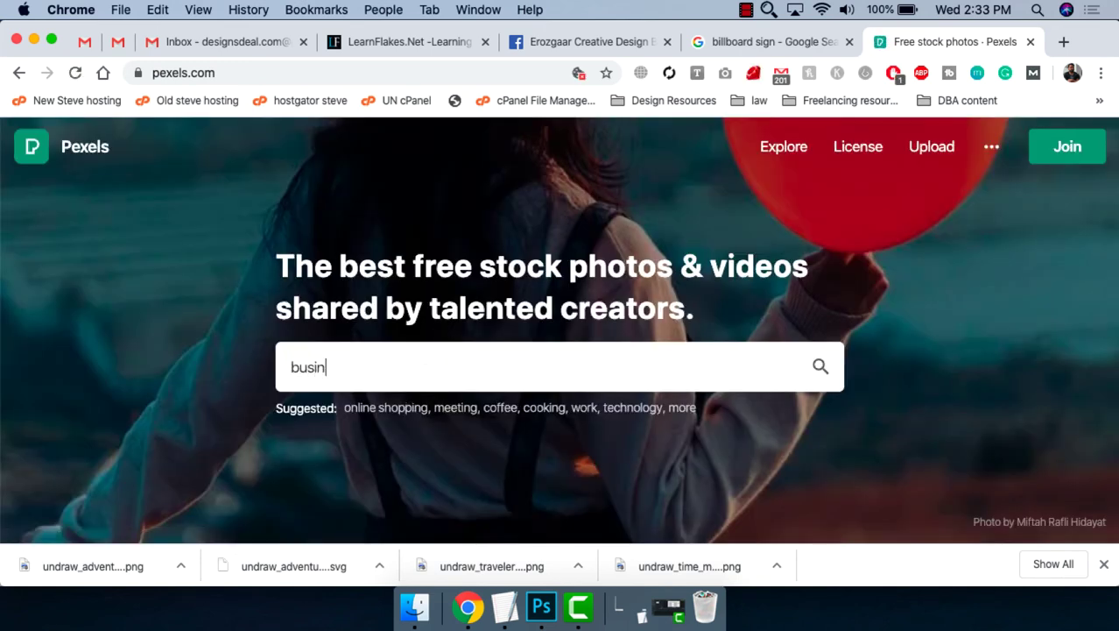
pyautogui.write('ess')
pyautogui.press('Return')
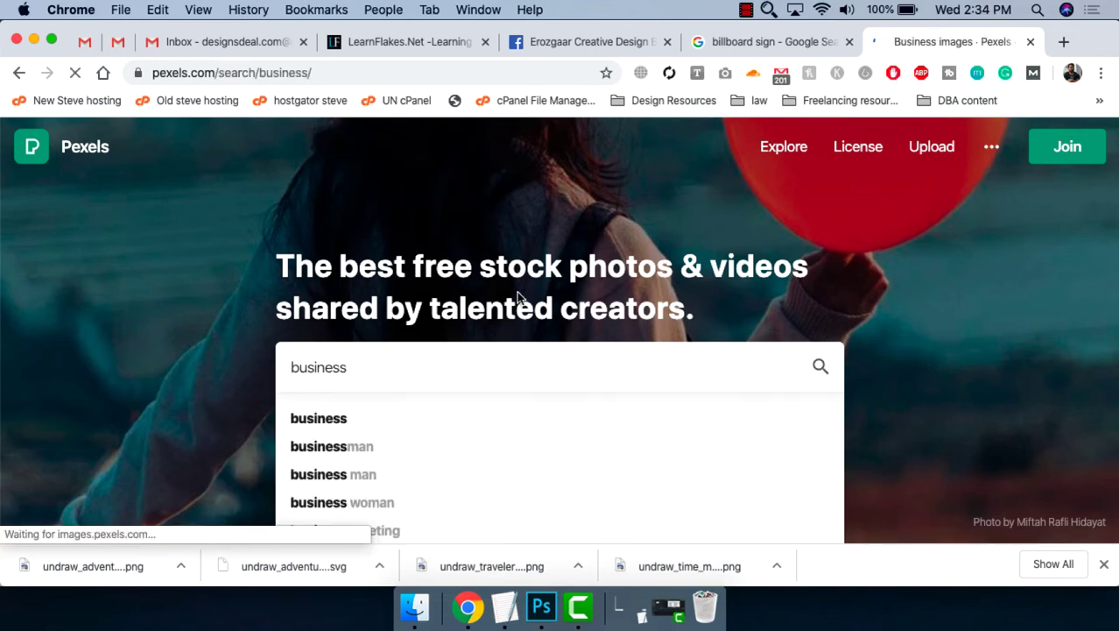
# Open the photo of the man reading at his desk and bring up its context menu.
pyautogui.scroll(-3, 717, 280)
pyautogui.scroll(-2, 665, 350)
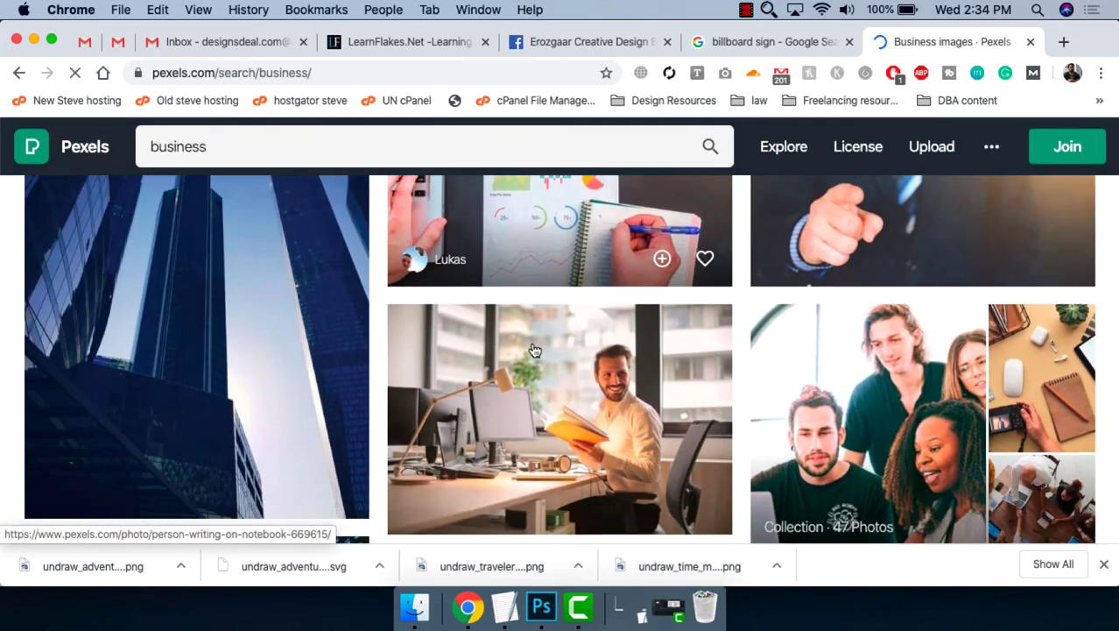
pyautogui.click(647, 370)
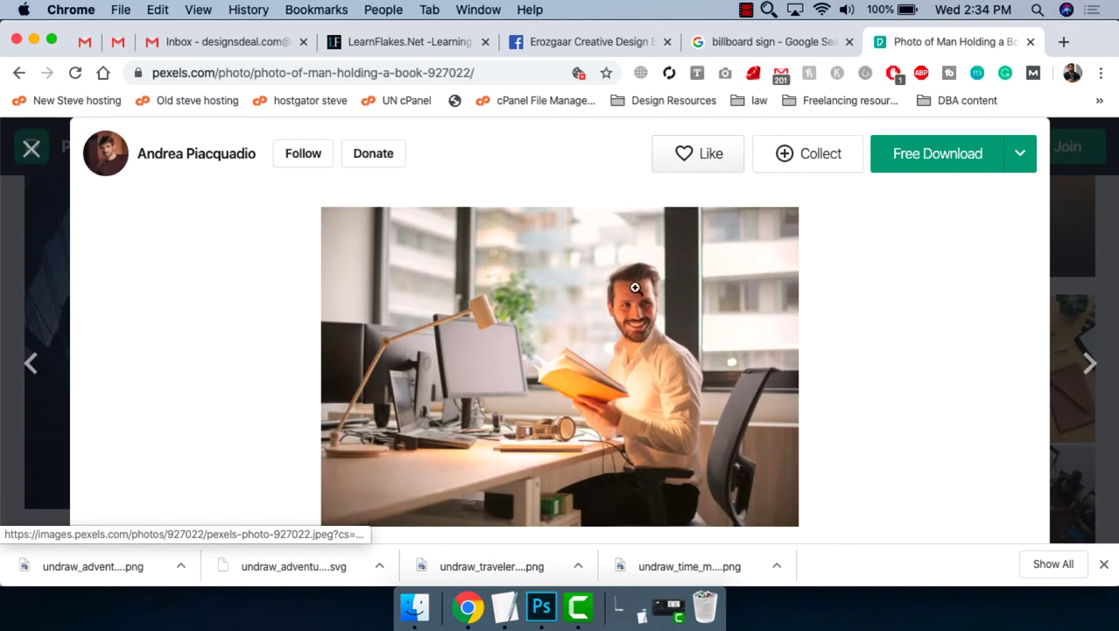
pyautogui.rightClick(631, 240)
# Copy the desk photo, paste it into Layer 2.psb, and scale it to cover the ad.
pyautogui.click(683, 414)
pyautogui.press('super+Tab')
pyautogui.press('super+v')
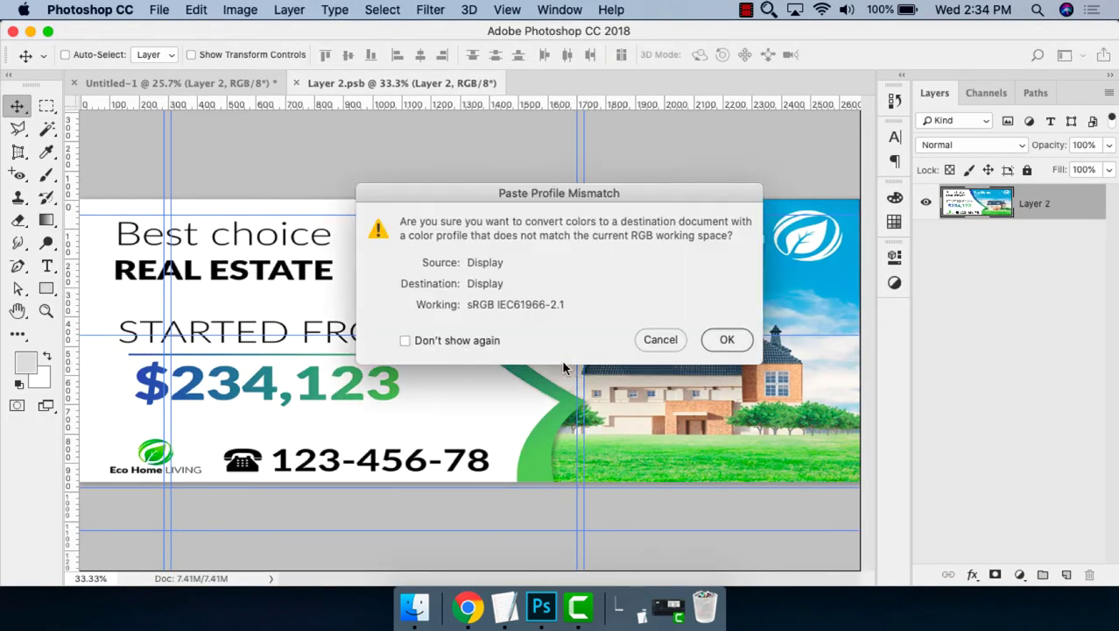
pyautogui.press('Return')
pyautogui.press('super+minus')
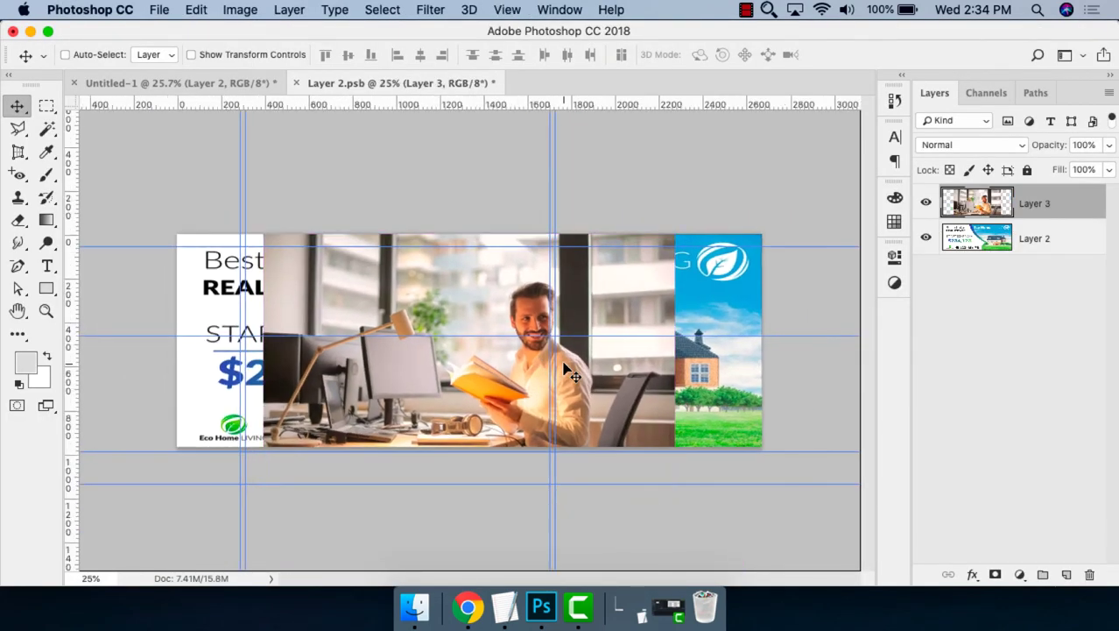
pyautogui.press('super+t')
pyautogui.moveTo(675, 234); pyautogui.dragTo(766, 172)
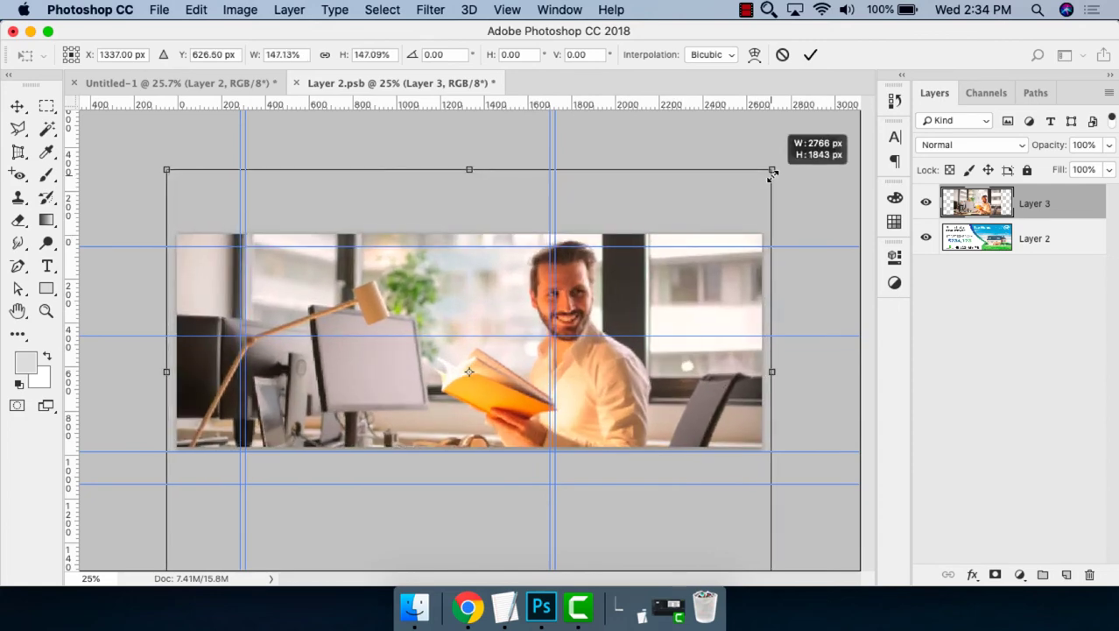
pyautogui.press('Return')
# Save and close Layer 2.psb, hide the guides, fit the view, and undo the photo replacement.
pyautogui.press('super+s')
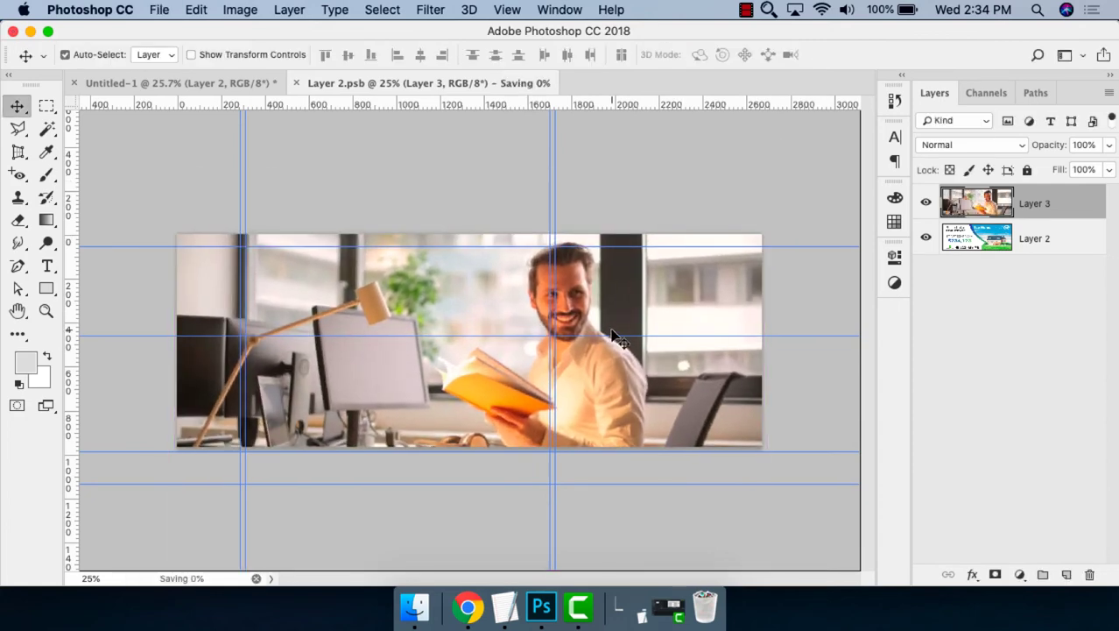
pyautogui.press('super+w')
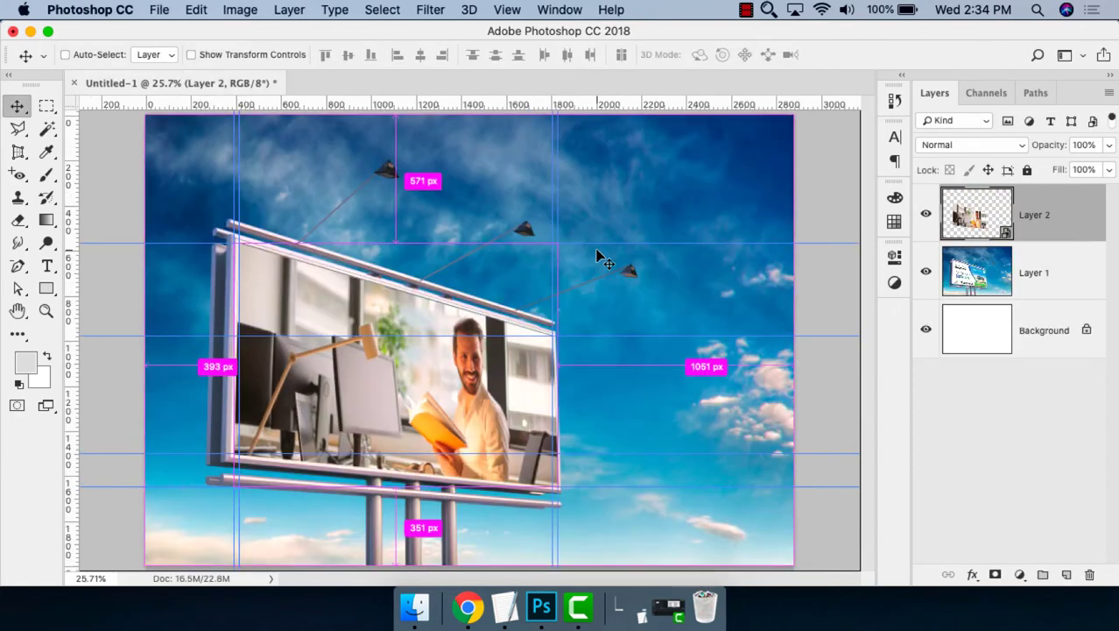
pyautogui.press('super+semicolon')
pyautogui.press('super+0')
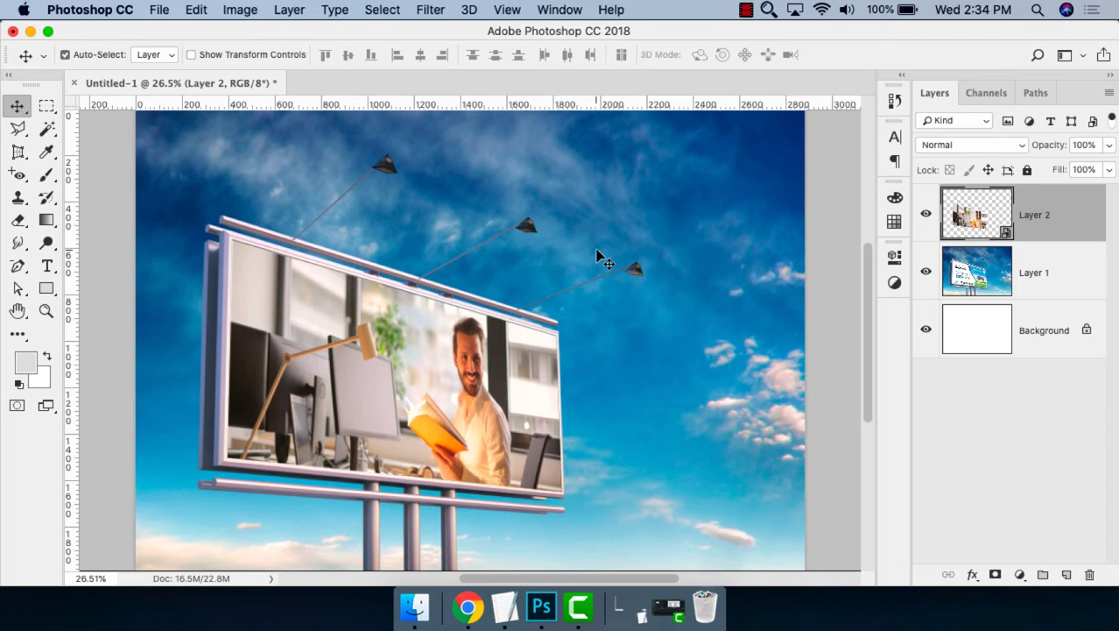
pyautogui.press('super+v')
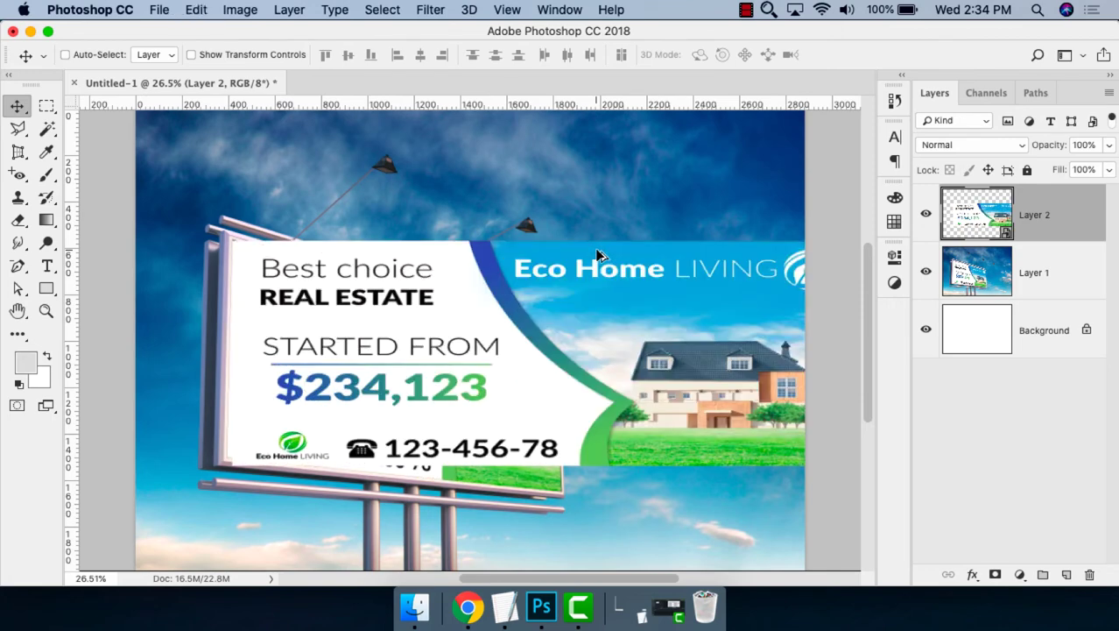
# Hold Cmd so canvas clicks pick the Eco Home ad layer instead of the billboard.
pyautogui.press('super')
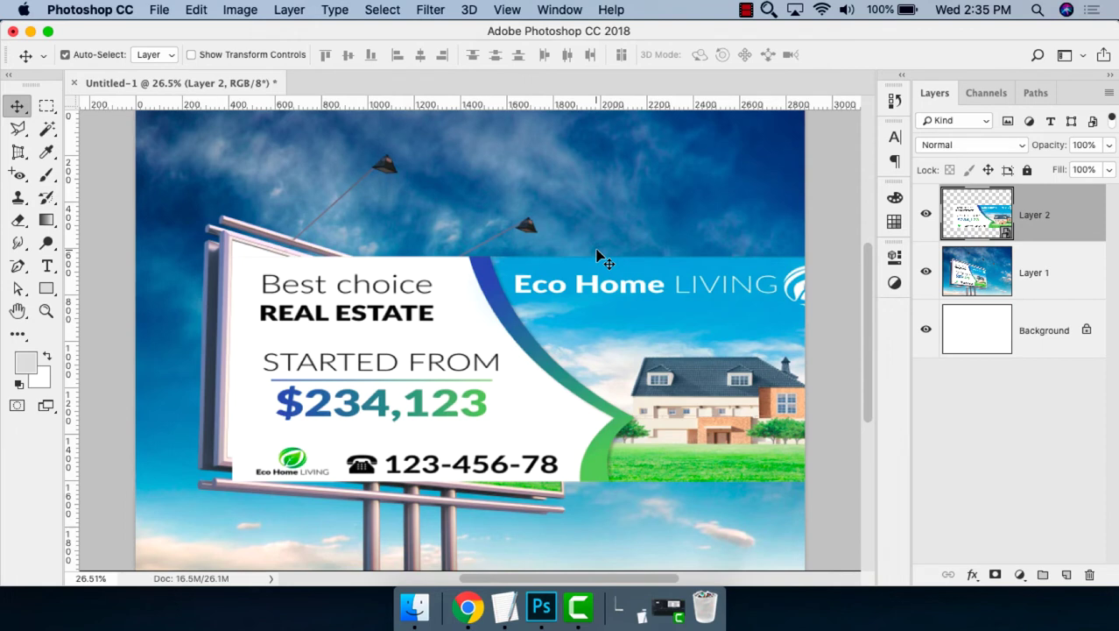
# Undo Layer 2's last change, returning the flat ad above the billboard's angled panel.
pyautogui.hotkey('ctrl', 'z')
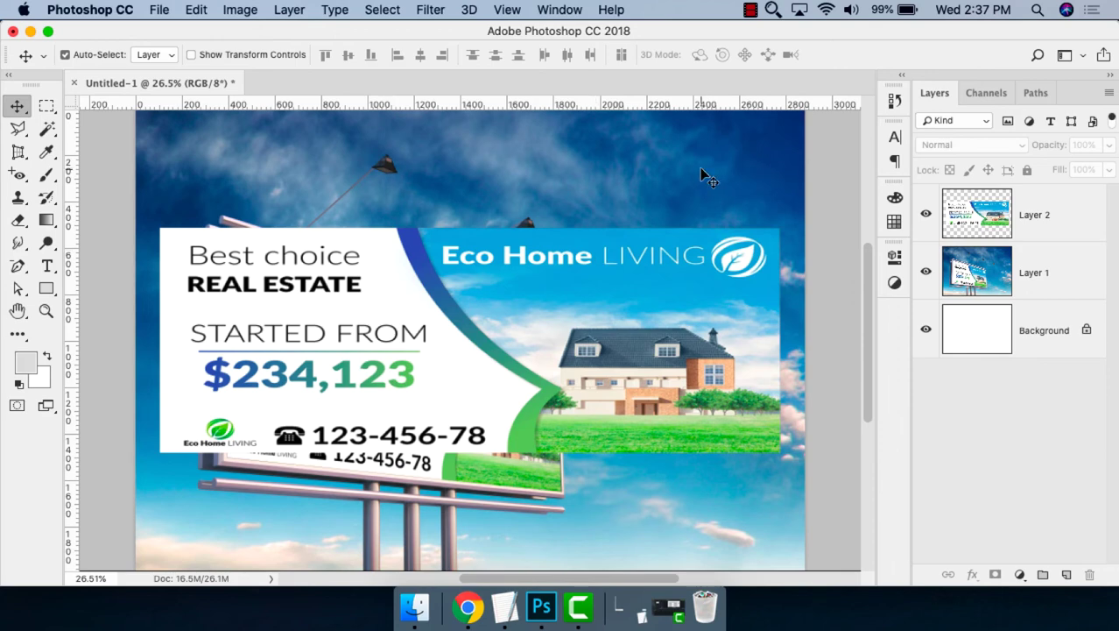
# Undo and re-paste the flat Eco Home ad as Layer 2, holding Ctrl to pick layers.
pyautogui.hotkey('ctrl', 'z')
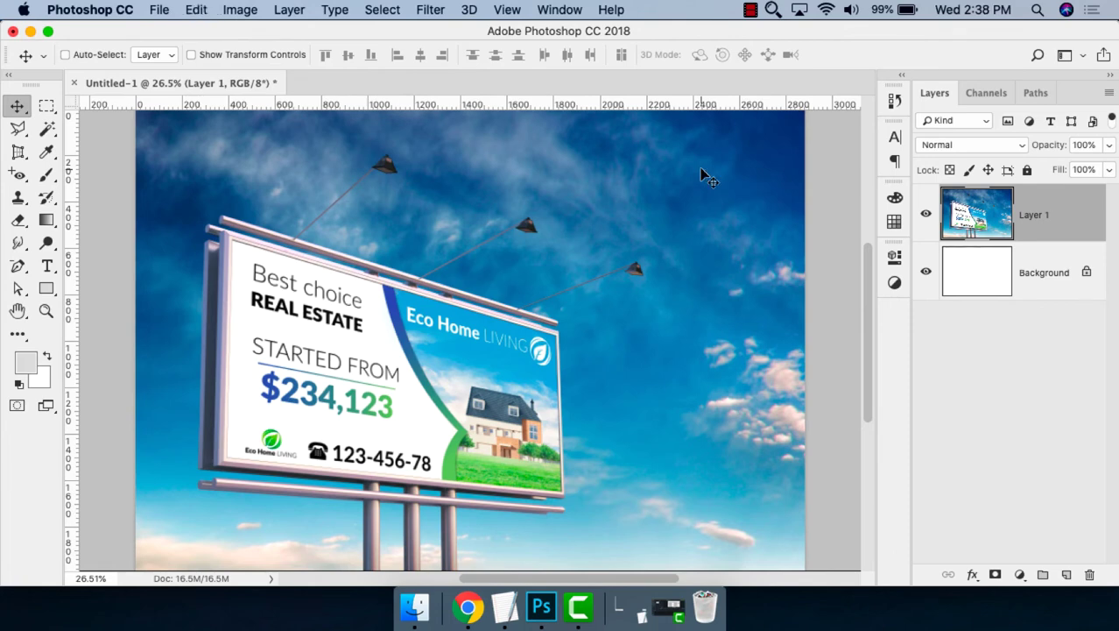
pyautogui.hotkey('ctrl', 'v')
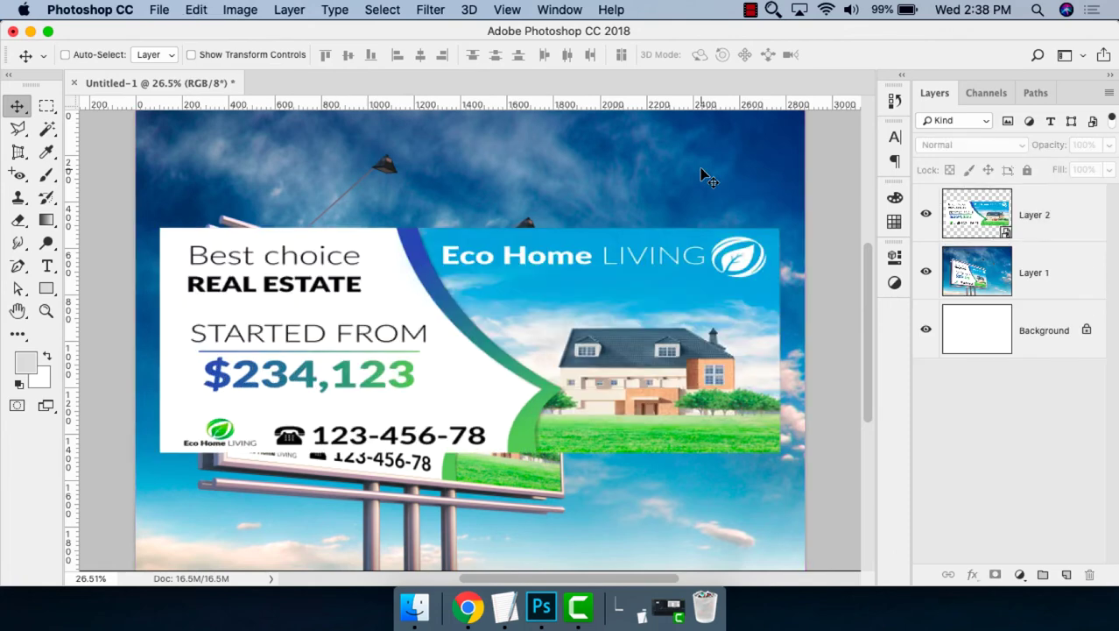
pyautogui.press('ctrl')
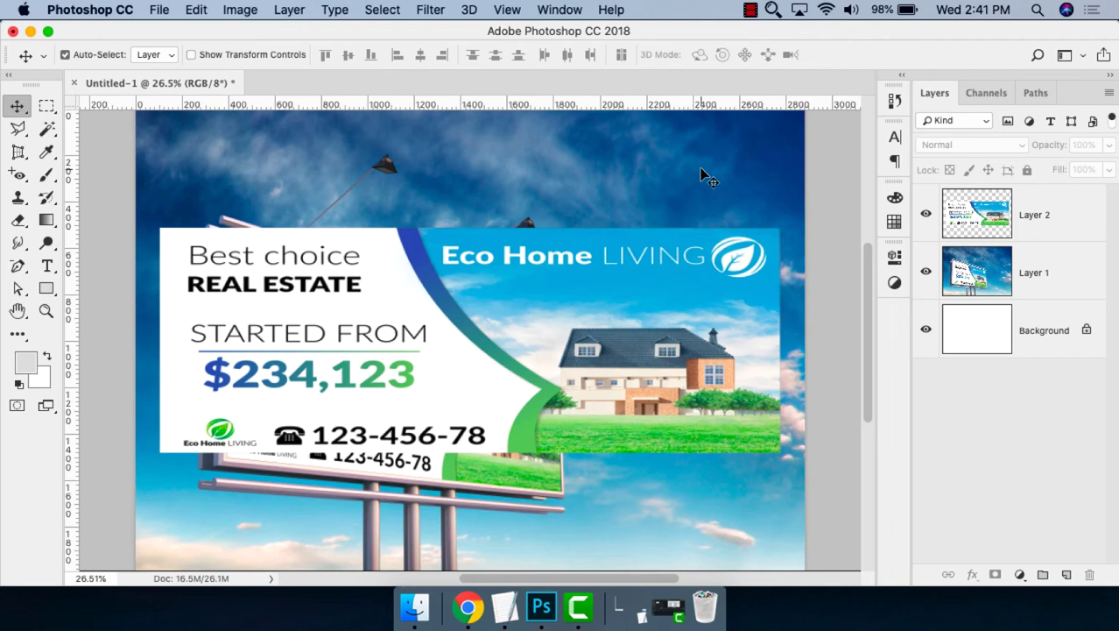
# Delete the flat ad layer and zoom in on the billboard.
pyautogui.click(998, 213)
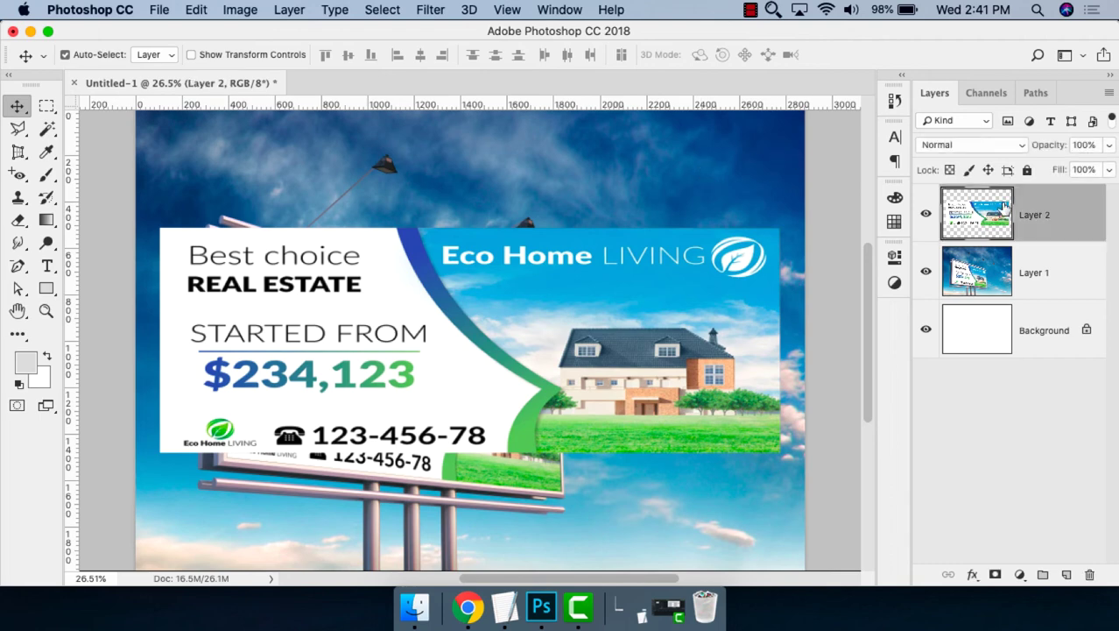
pyautogui.press('Delete')
pyautogui.press('z')
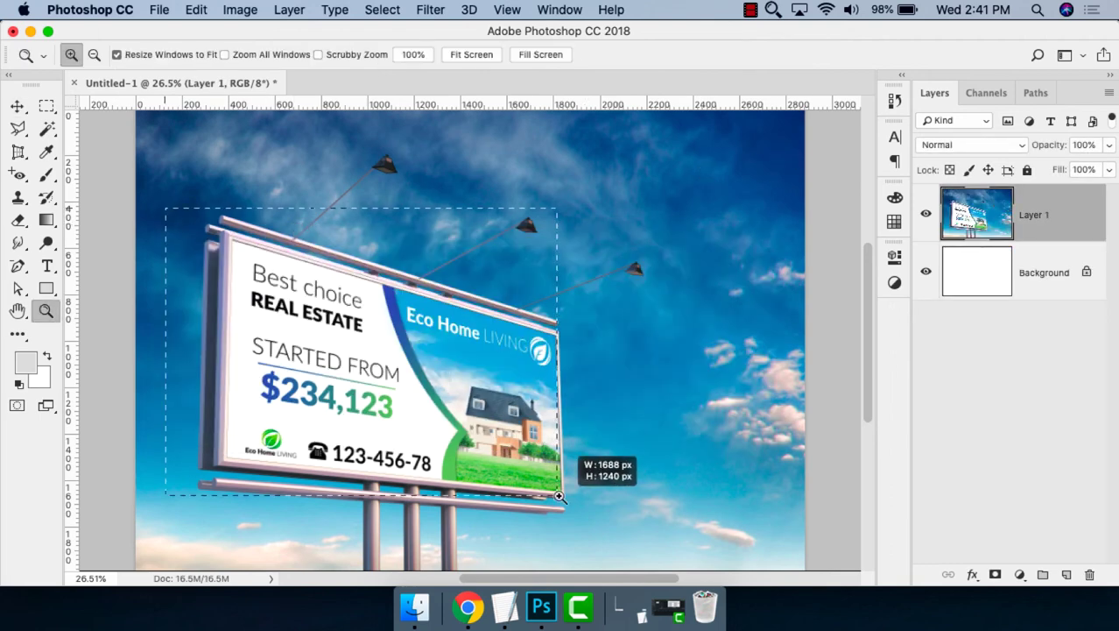
pyautogui.moveTo(168, 210); pyautogui.dragTo(629, 541)
pyautogui.press('v')
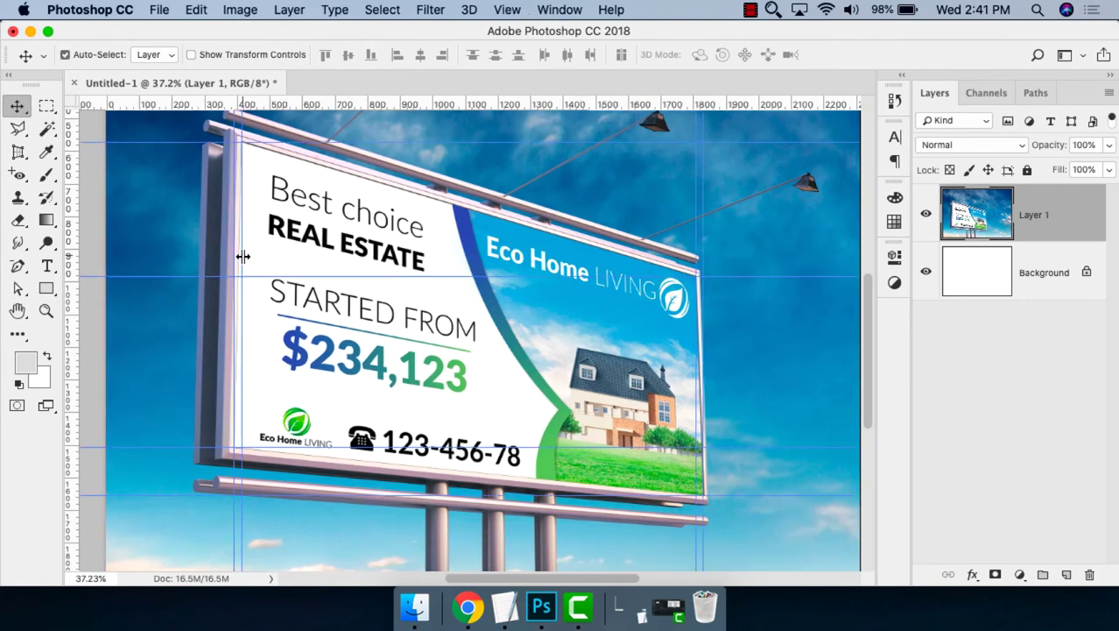
# Clear the old horizontal and vertical guides off the billboard.
pyautogui.moveTo(187, 277); pyautogui.dragTo(194, 105)
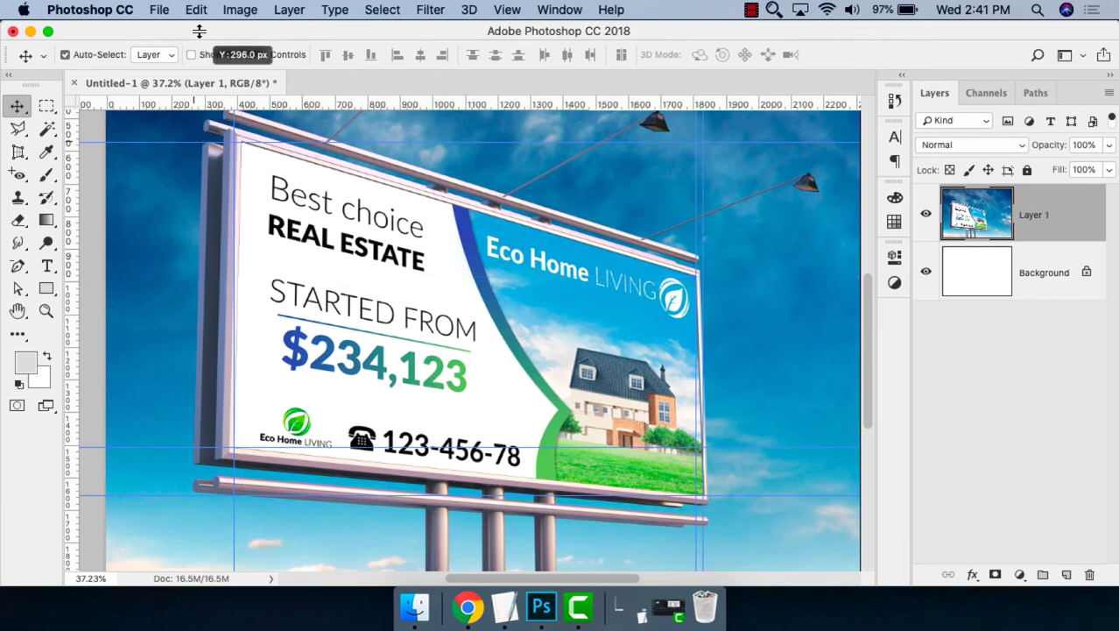
pyautogui.moveTo(233, 213); pyautogui.dragTo(46, 193)
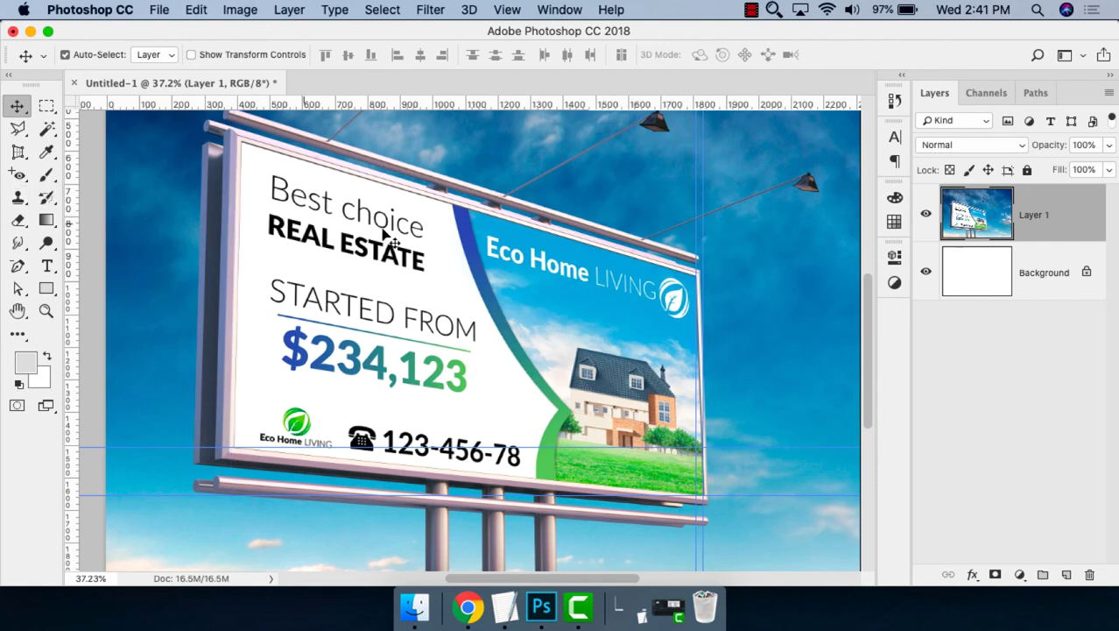
pyautogui.moveTo(704, 187); pyautogui.dragTo(647, 9)
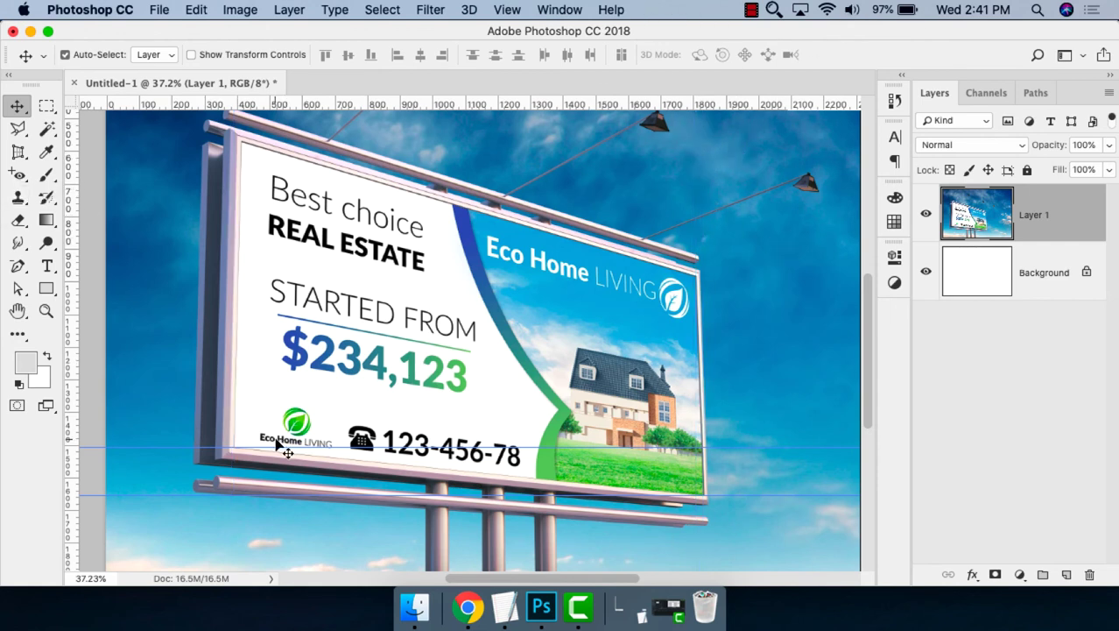
pyautogui.moveTo(272, 446); pyautogui.dragTo(43, 411)
# Mark the ad's top-left corner with a vertical guide at x 416.9 and a horizontal guide.
pyautogui.press('z')
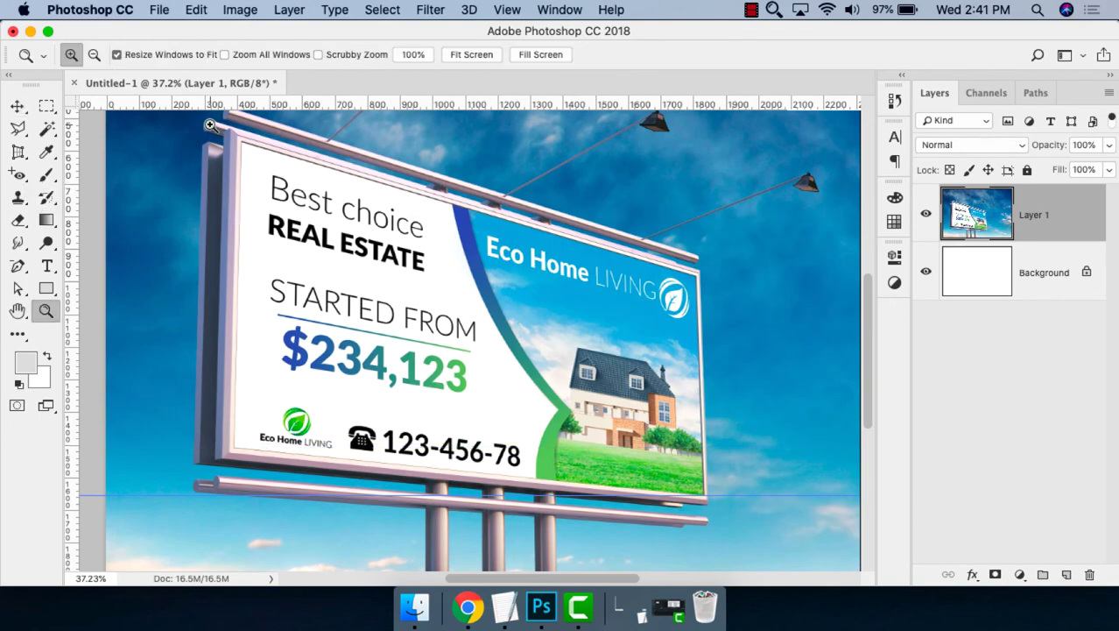
pyautogui.moveTo(212, 127); pyautogui.dragTo(426, 254)
pyautogui.moveTo(145, 156); pyautogui.dragTo(289, 230)
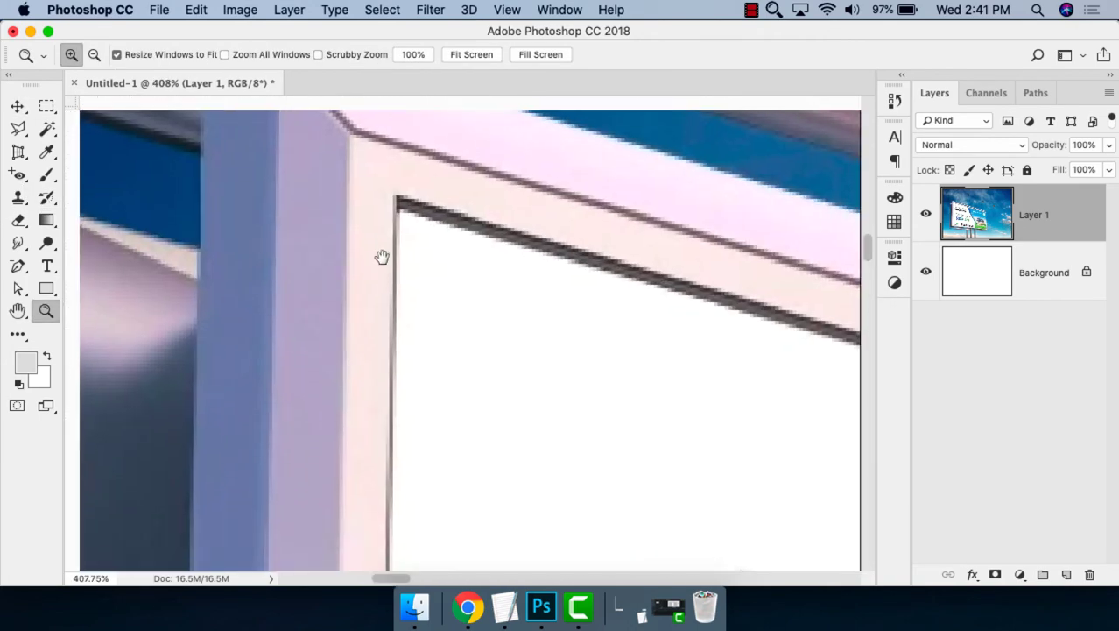
pyautogui.moveTo(361, 180); pyautogui.dragTo(543, 311)
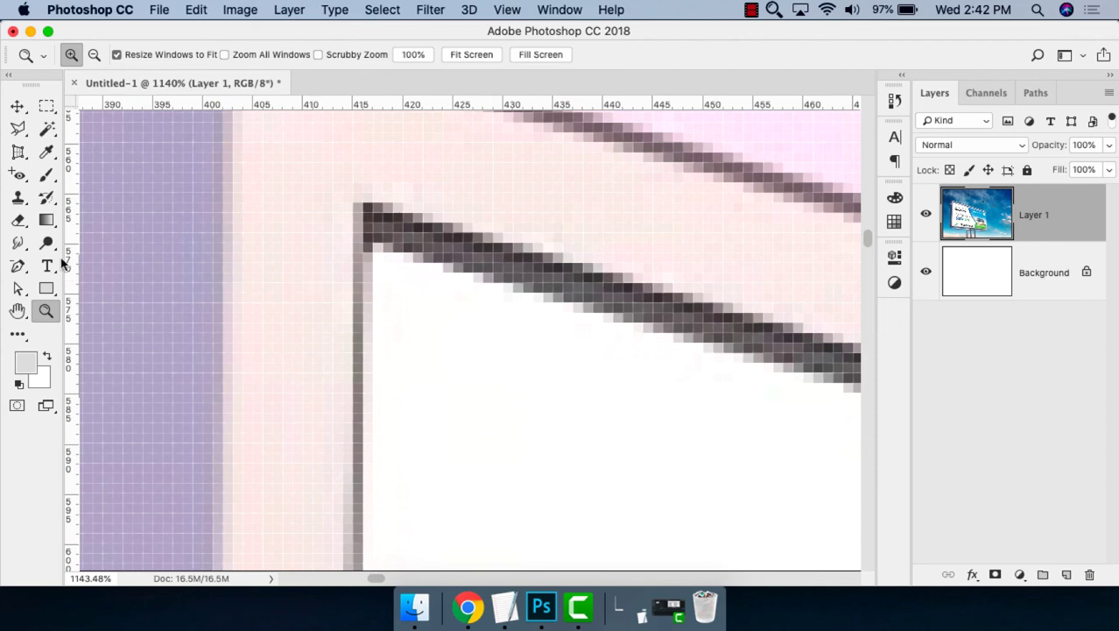
pyautogui.moveTo(72, 263)
pyautogui.mouseDown()
pyautogui.moveTo(381, 289)
pyautogui.moveTo(372, 294)
pyautogui.mouseUp()
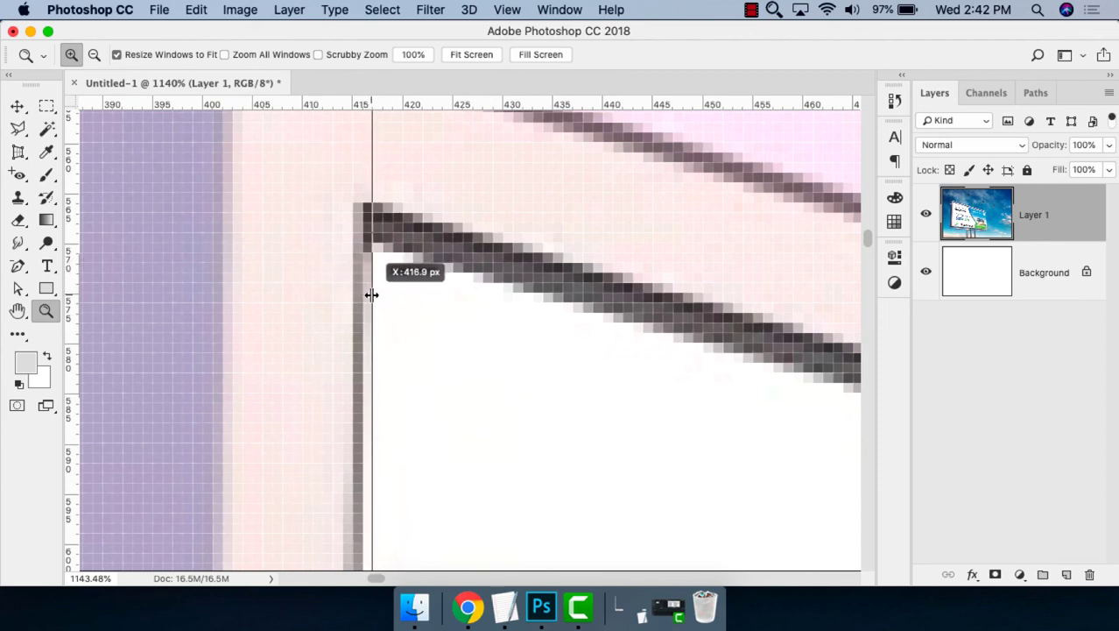
pyautogui.moveTo(371, 294); pyautogui.dragTo(370, 280)
pyautogui.moveTo(325, 210); pyautogui.dragTo(382, 245)
pyautogui.press('v')
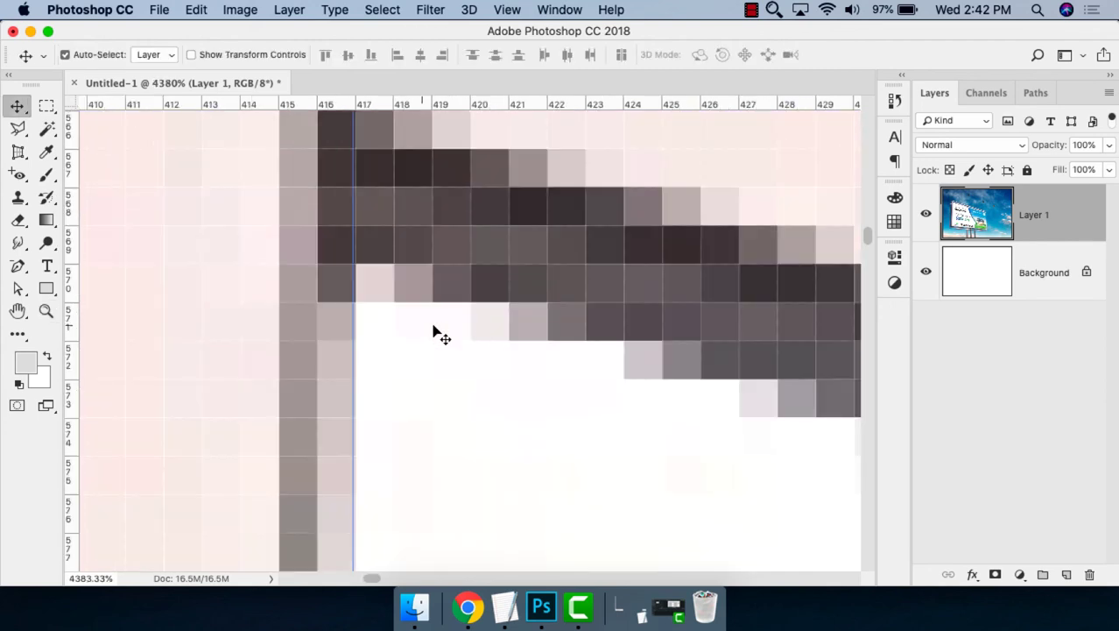
pyautogui.moveTo(425, 105); pyautogui.dragTo(393, 299)
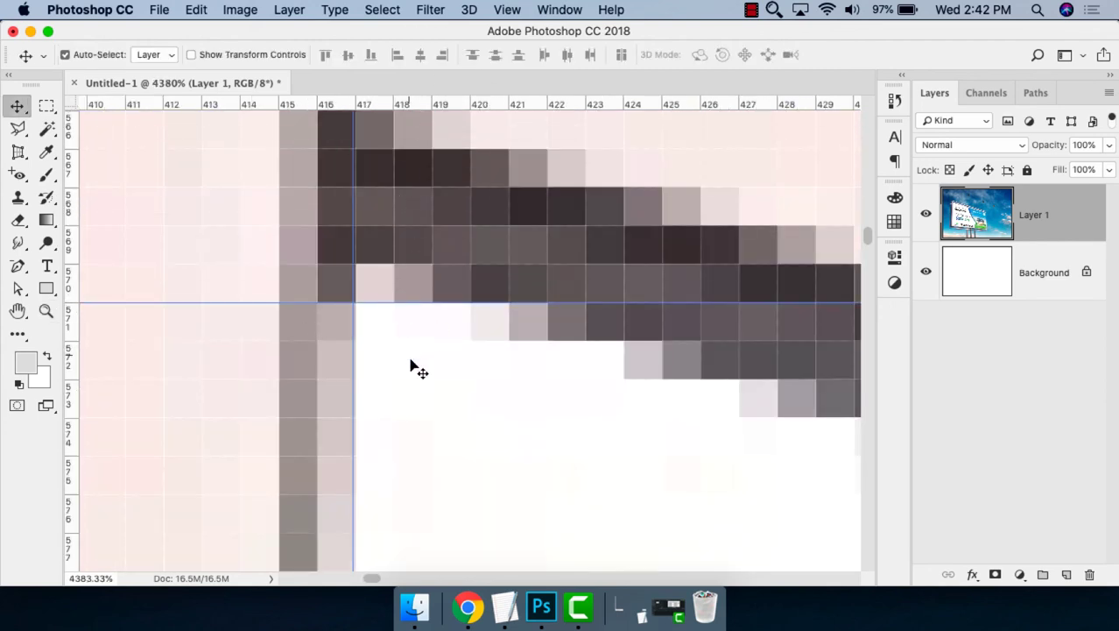
# Mark the ad's bottom-left corner with a horizontal guide and a vertical guide at x 394.
pyautogui.press('super+minus')
pyautogui.press('super+1')
pyautogui.scroll(-5, 432, 280)
pyautogui.scroll(-5, 440, 285)
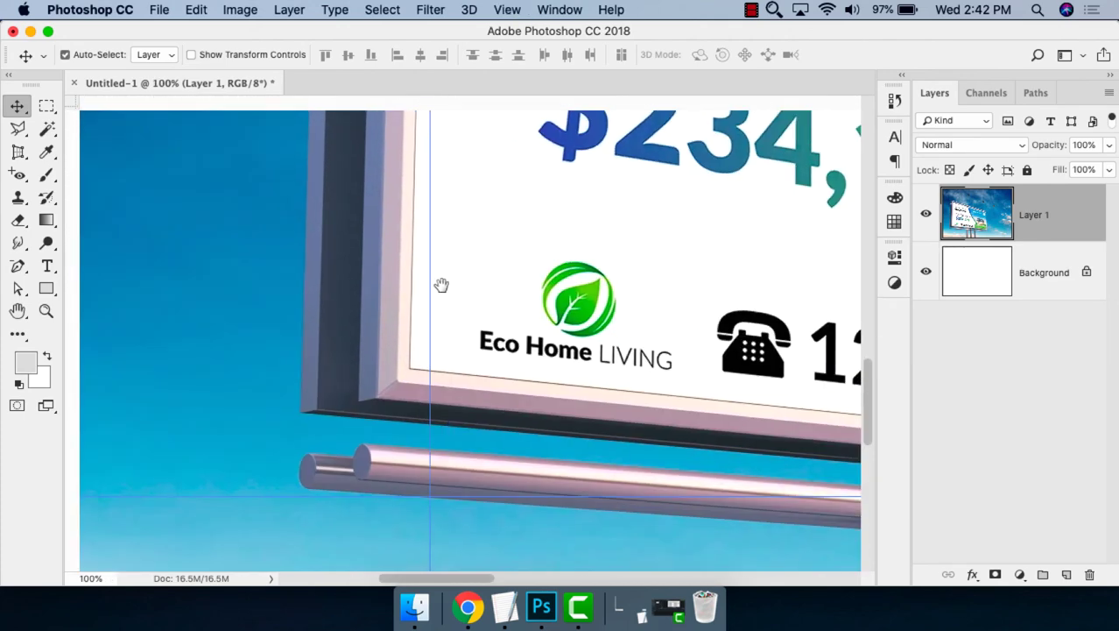
pyautogui.press('z')
pyautogui.moveTo(396, 335)
pyautogui.mouseDown()
pyautogui.moveTo(331, 298)
pyautogui.moveTo(522, 390)
pyautogui.mouseUp()
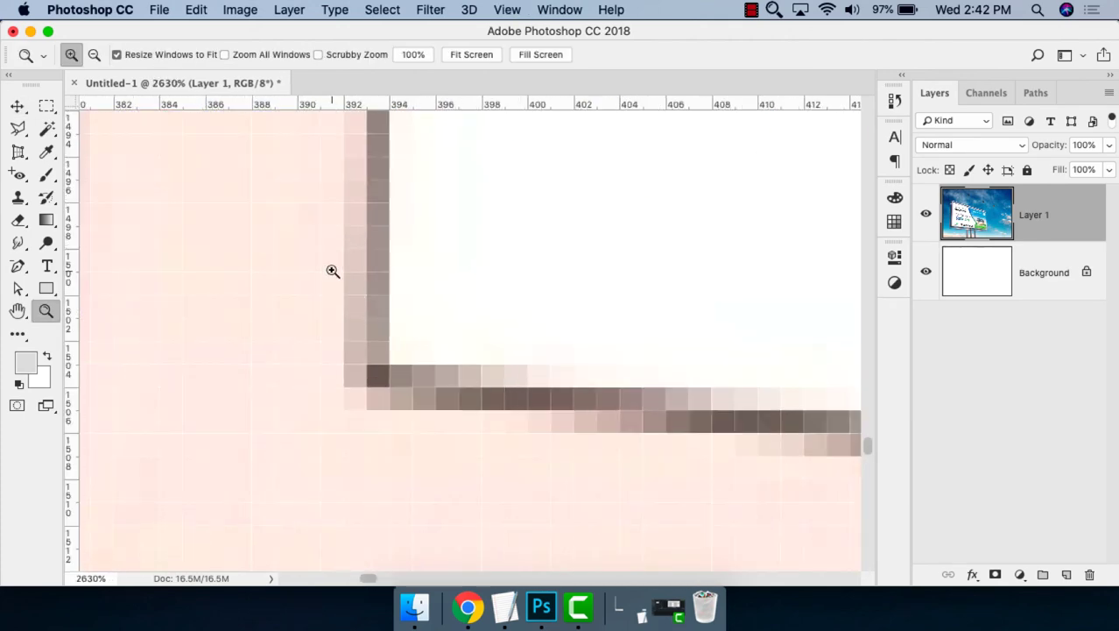
pyautogui.moveTo(330, 271)
pyautogui.mouseDown()
pyautogui.moveTo(553, 415)
pyautogui.moveTo(563, 463)
pyautogui.mouseUp()
pyautogui.press('v')
pyautogui.moveTo(452, 105); pyautogui.dragTo(367, 411)
pyautogui.moveTo(76, 365); pyautogui.dragTo(325, 367)
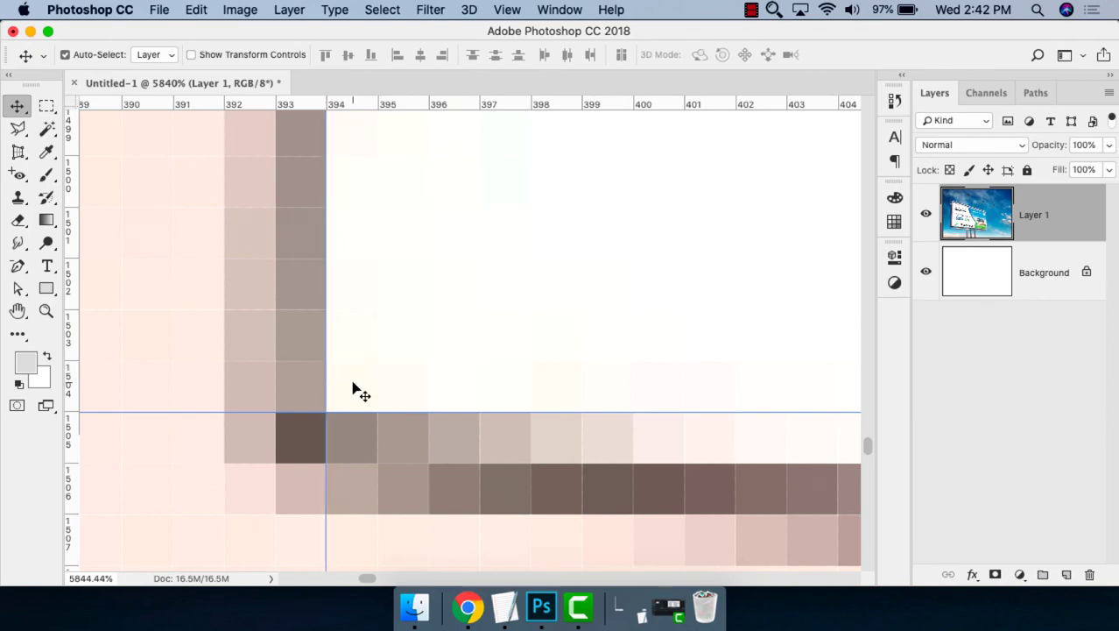
# Mark the ad's bottom-right corner with a vertical guide at x 1833.
pyautogui.press('super+1')
pyautogui.hscroll(5, 516, 386)
pyautogui.hscroll(5, 515, 438)
pyautogui.press('z')
pyautogui.moveTo(515, 447); pyautogui.dragTo(600, 463)
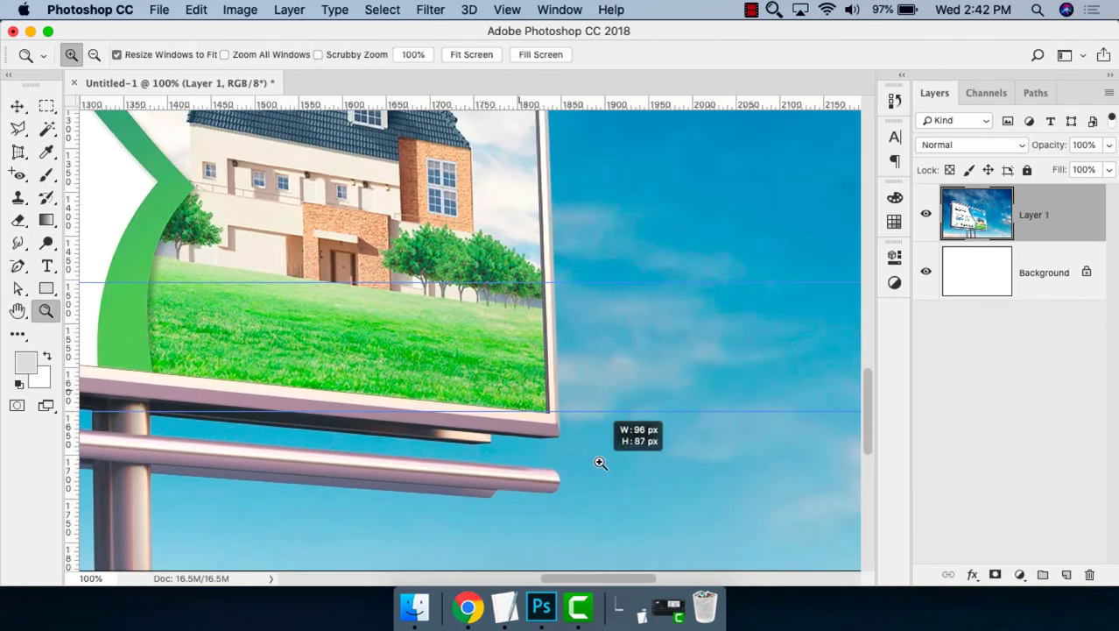
pyautogui.moveTo(393, 269); pyautogui.dragTo(433, 295)
pyautogui.moveTo(408, 357); pyautogui.dragTo(548, 495)
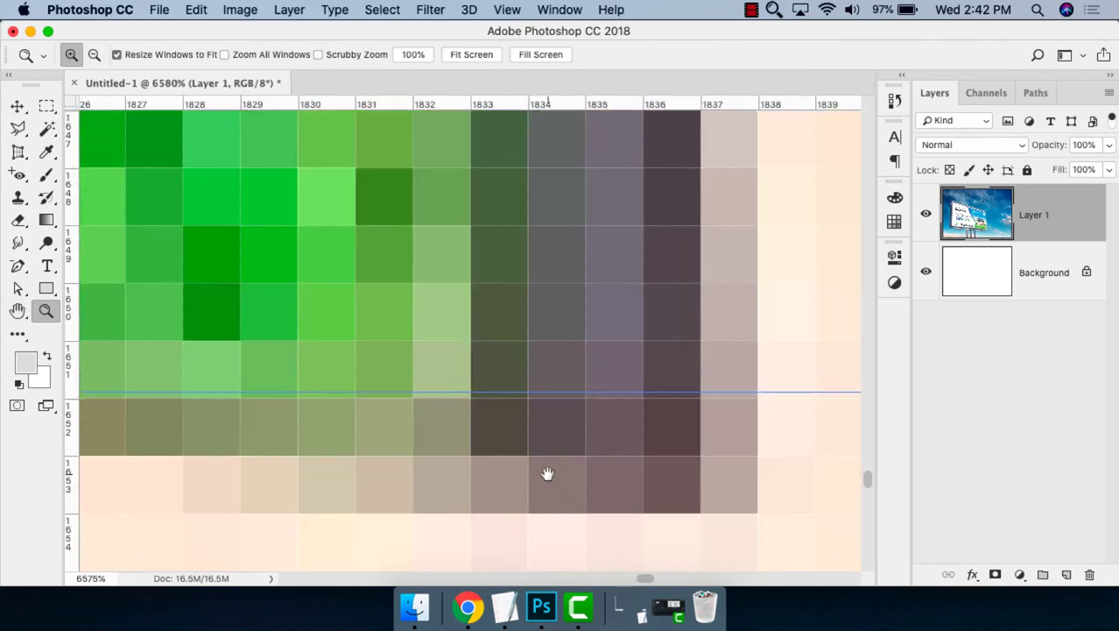
pyautogui.press('v')
pyautogui.moveTo(81, 316)
pyautogui.mouseDown()
pyautogui.moveTo(487, 361)
pyautogui.moveTo(488, 346)
pyautogui.mouseUp()
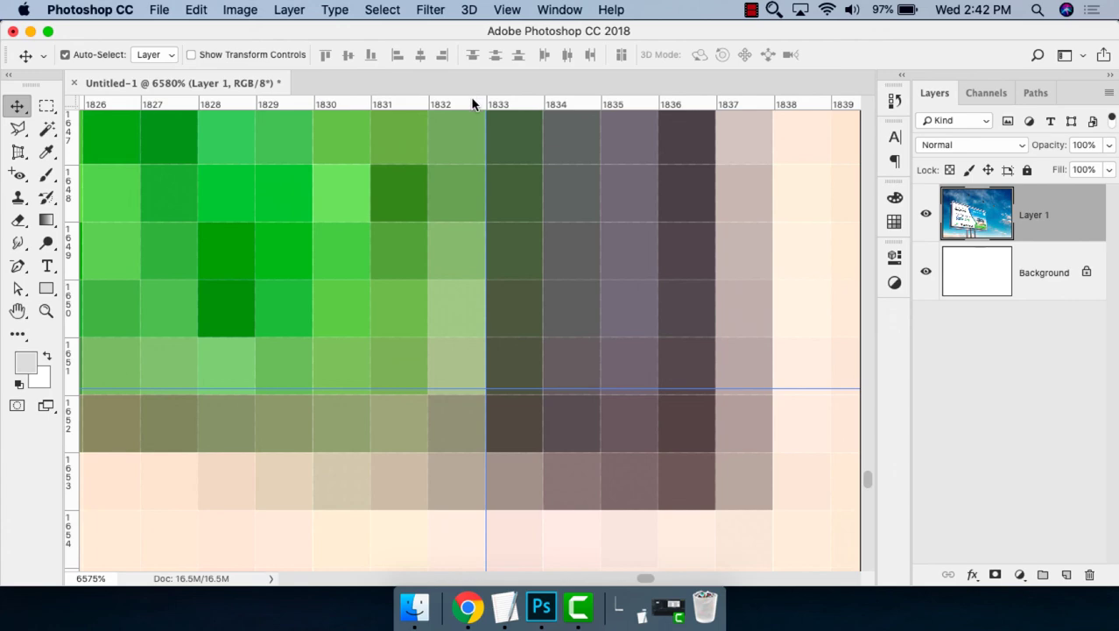
# Mark the ad's top-right corner with a vertical guide at x 1810 and a horizontal guide.
pyautogui.press('super+1')
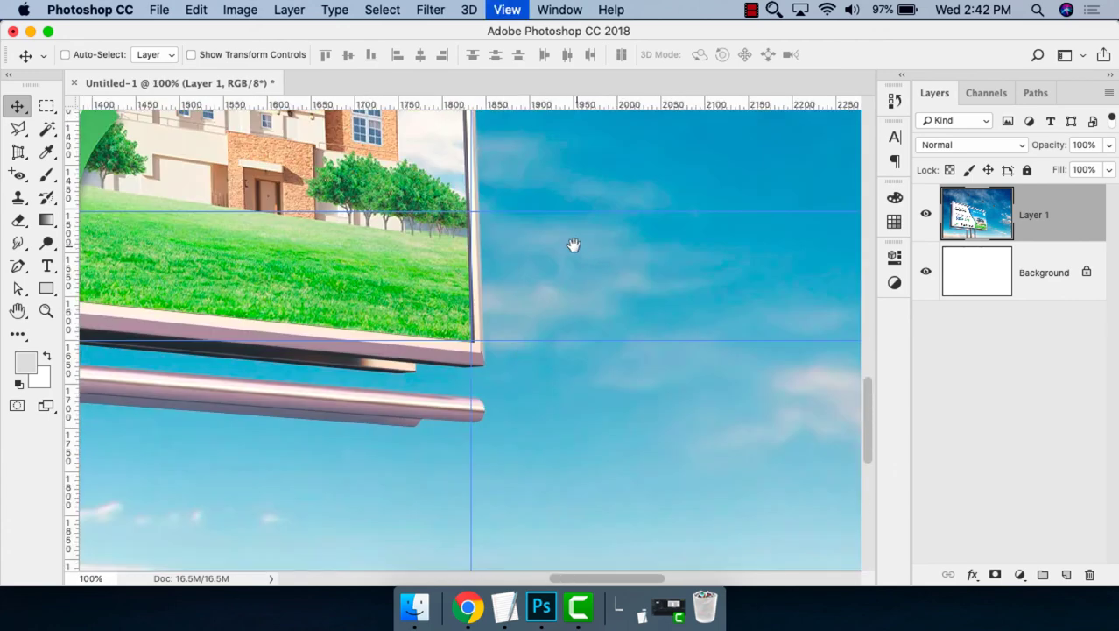
pyautogui.press('z')
pyautogui.moveTo(495, 205); pyautogui.dragTo(498, 271)
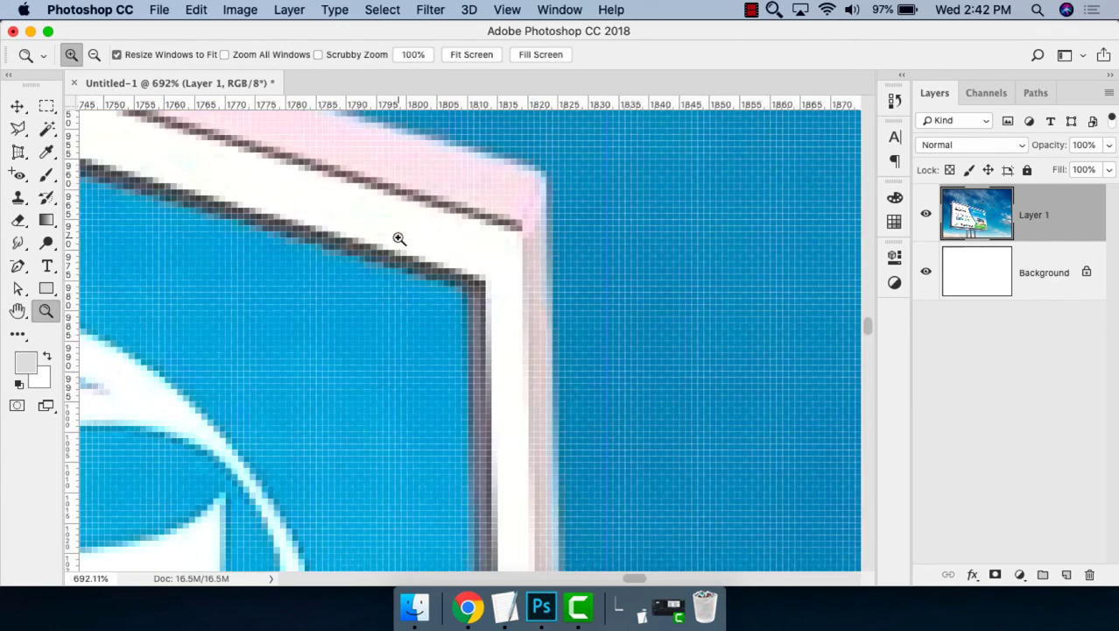
pyautogui.moveTo(400, 238); pyautogui.dragTo(480, 307)
pyautogui.moveTo(375, 283); pyautogui.dragTo(524, 450)
pyautogui.press('super+r')
pyautogui.press('v')
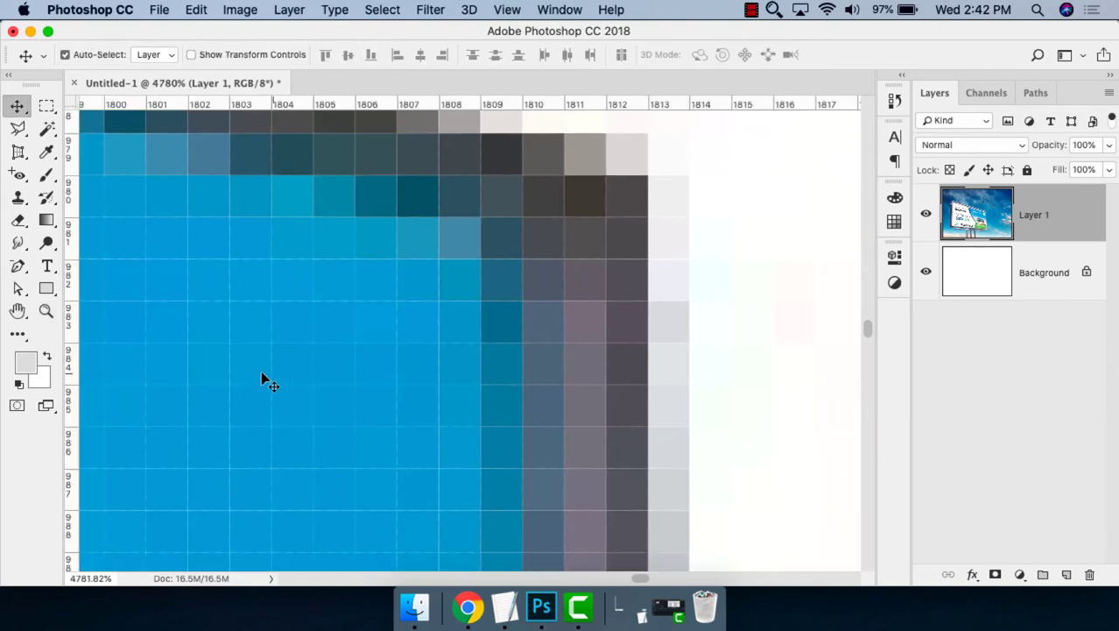
pyautogui.moveTo(74, 366); pyautogui.dragTo(523, 376)
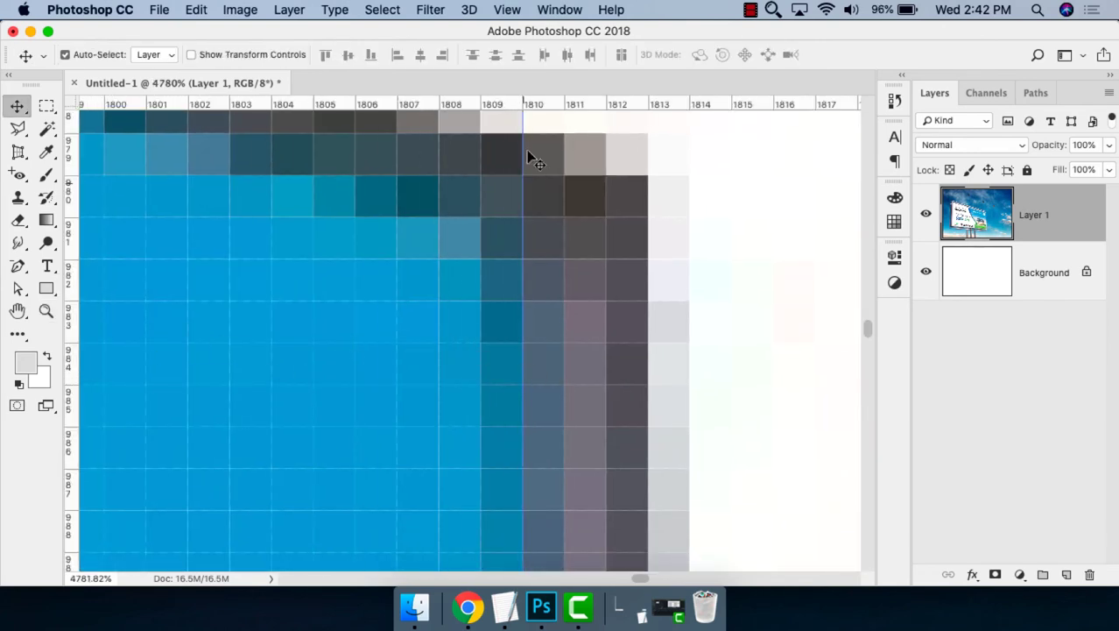
pyautogui.moveTo(532, 107); pyautogui.dragTo(508, 219)
# Fit the billboard in view, then magnify the ad's top-left guide intersection.
pyautogui.press('super+0')
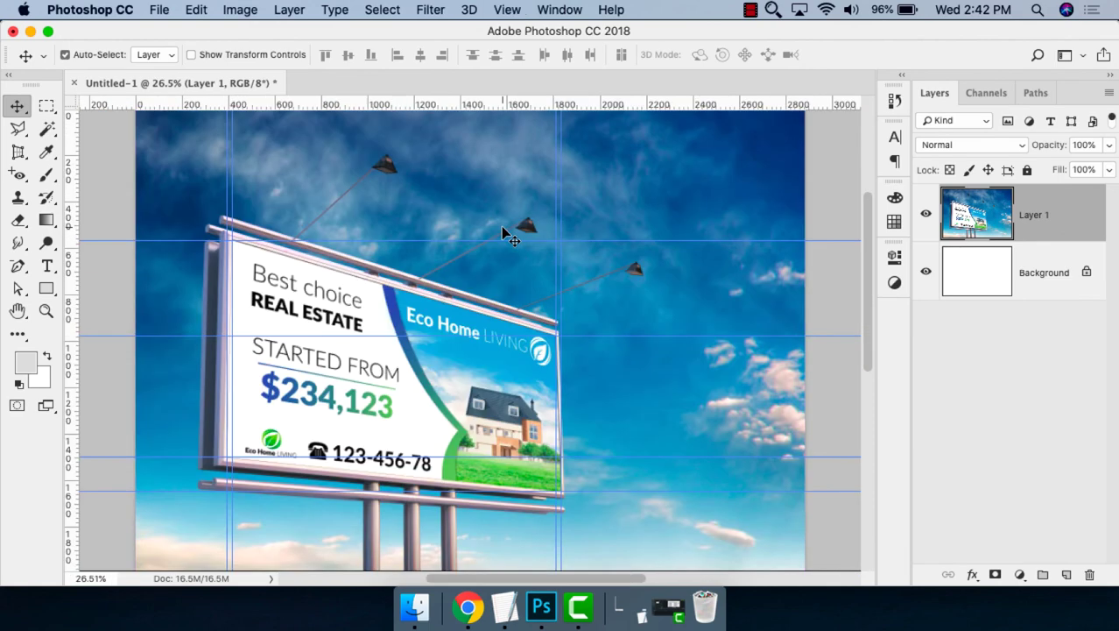
pyautogui.press('z')
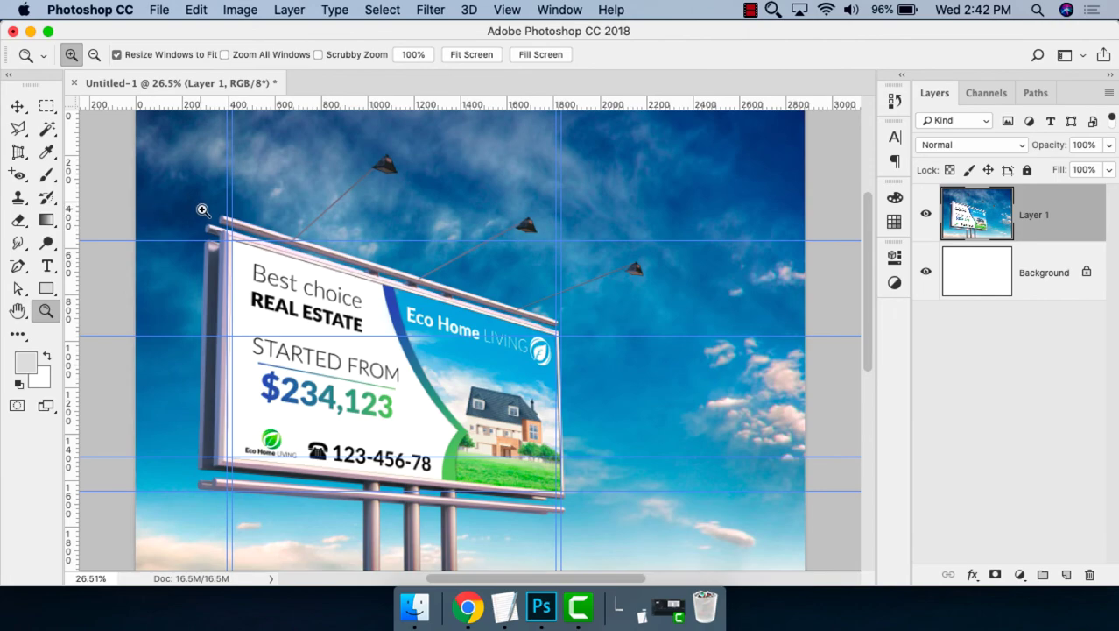
pyautogui.moveTo(200, 209); pyautogui.dragTo(463, 331)
pyautogui.moveTo(198, 217); pyautogui.dragTo(462, 300)
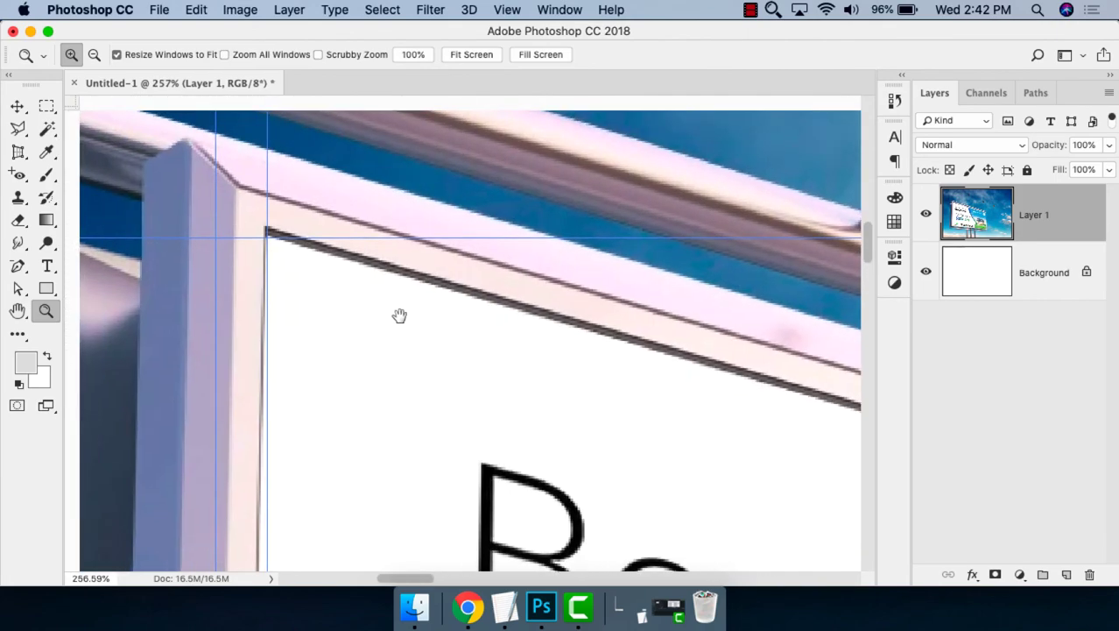
pyautogui.moveTo(399, 318); pyautogui.dragTo(385, 361)
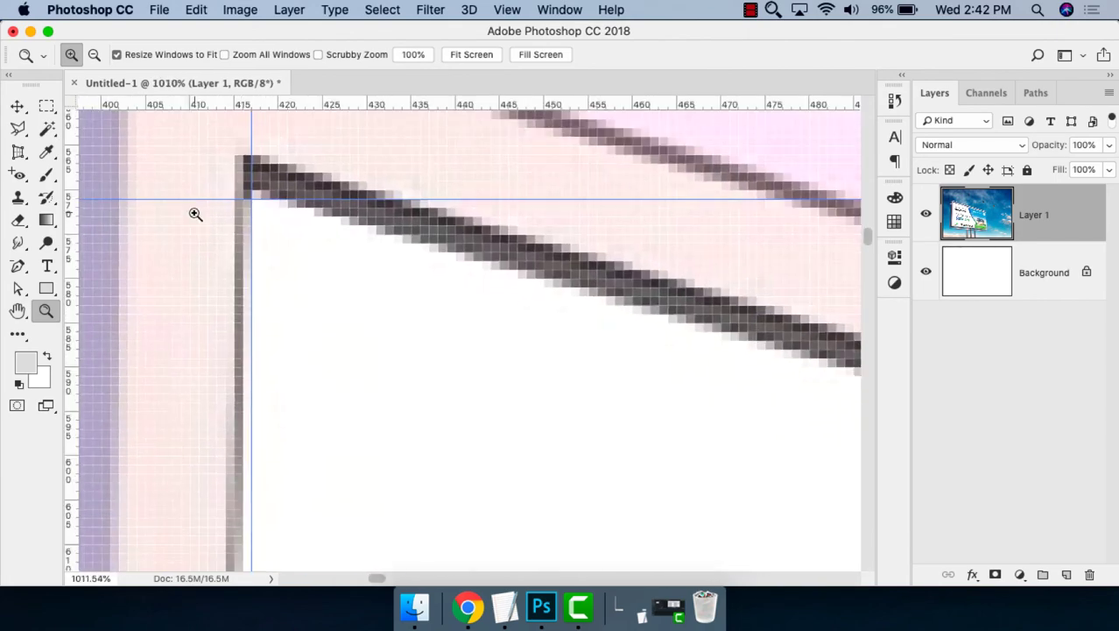
# Start a perspective crop on the billboard, stretching its edge out to the ad's top-right corner.
pyautogui.click(17, 152)
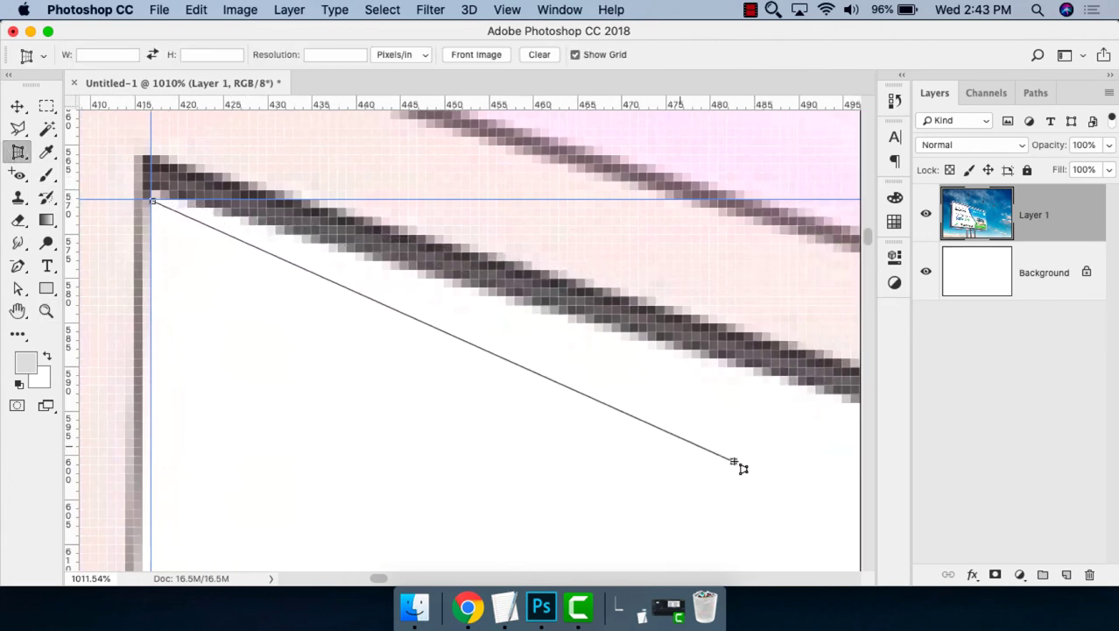
pyautogui.scroll(3, 526, 394)
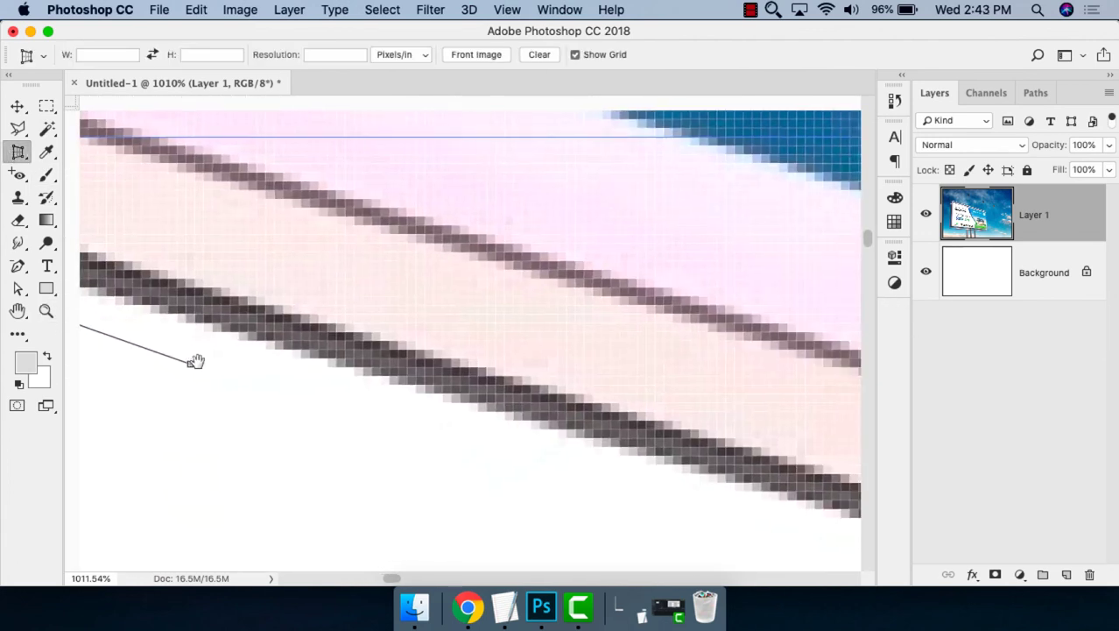
pyautogui.scroll(-3, 613, 368)
pyautogui.scroll(3, 613, 377)
pyautogui.scroll(2, 517, 376)
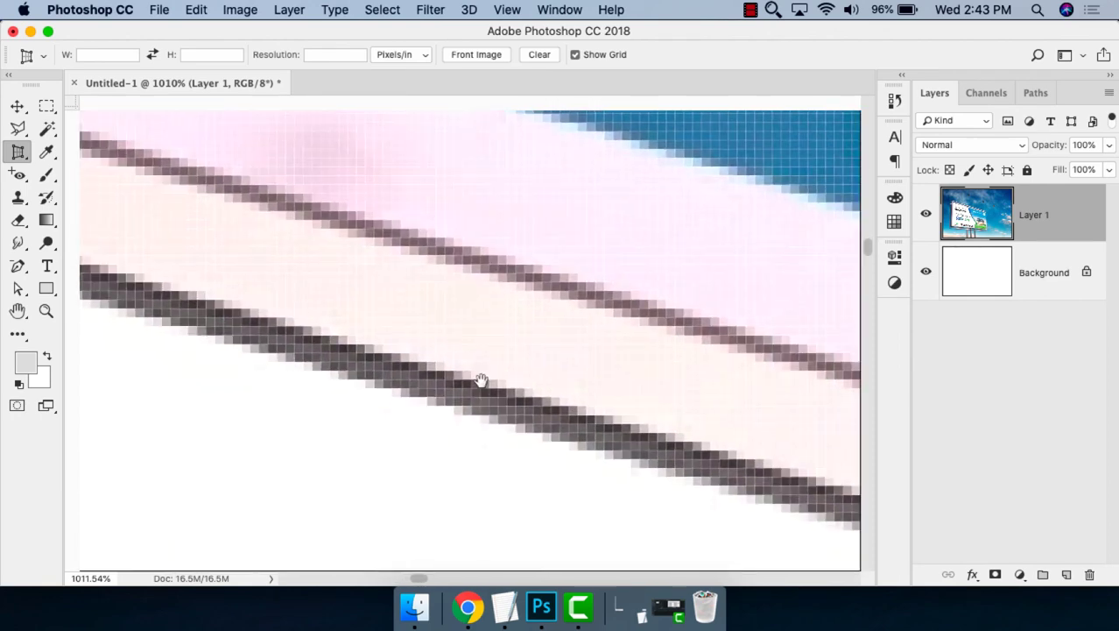
pyautogui.scroll(-2, 656, 376)
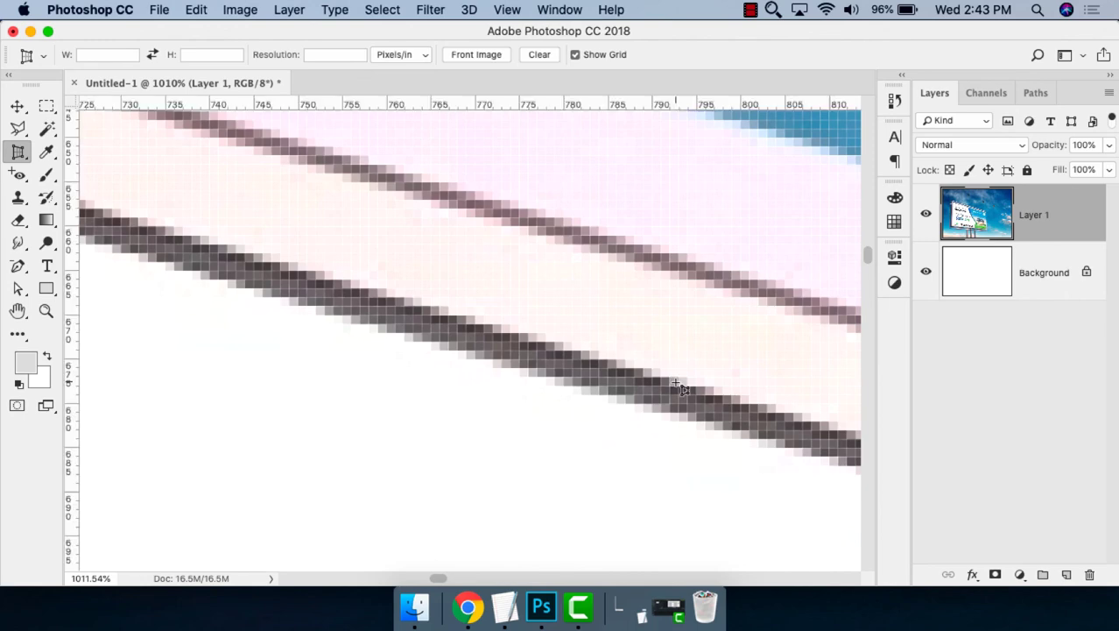
pyautogui.scroll(3, 675, 381)
pyautogui.moveTo(960, 628)
pyautogui.mouseDown()
pyautogui.moveTo(1105, 534)
pyautogui.moveTo(1048, 601)
pyautogui.mouseUp()
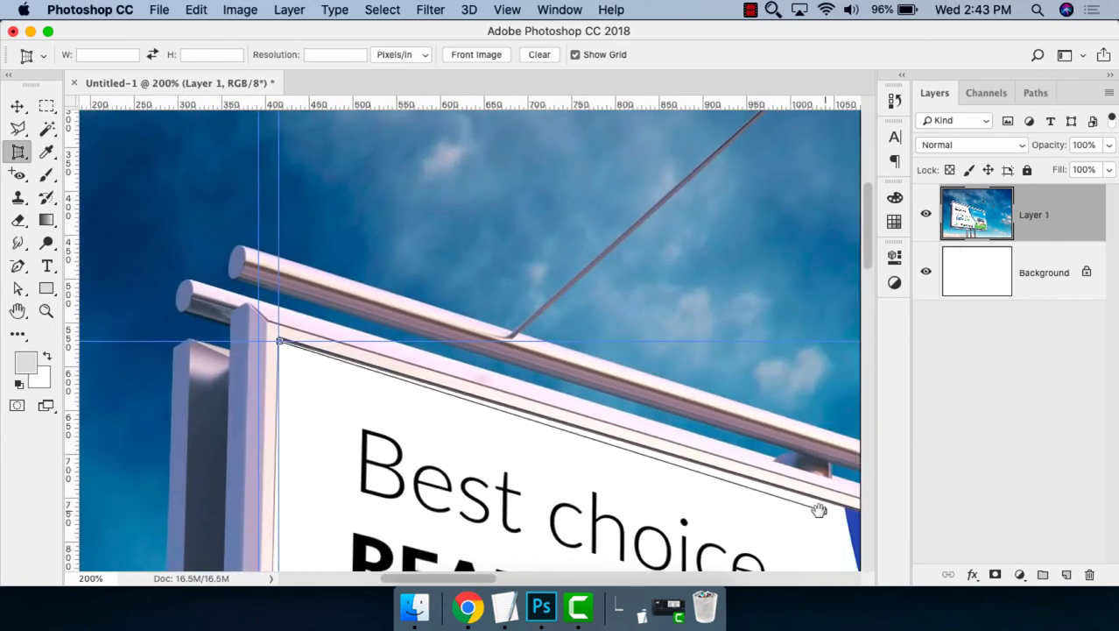
pyautogui.moveTo(1047, 601)
pyautogui.mouseDown()
pyautogui.moveTo(418, 319)
pyautogui.moveTo(619, 309)
pyautogui.mouseUp()
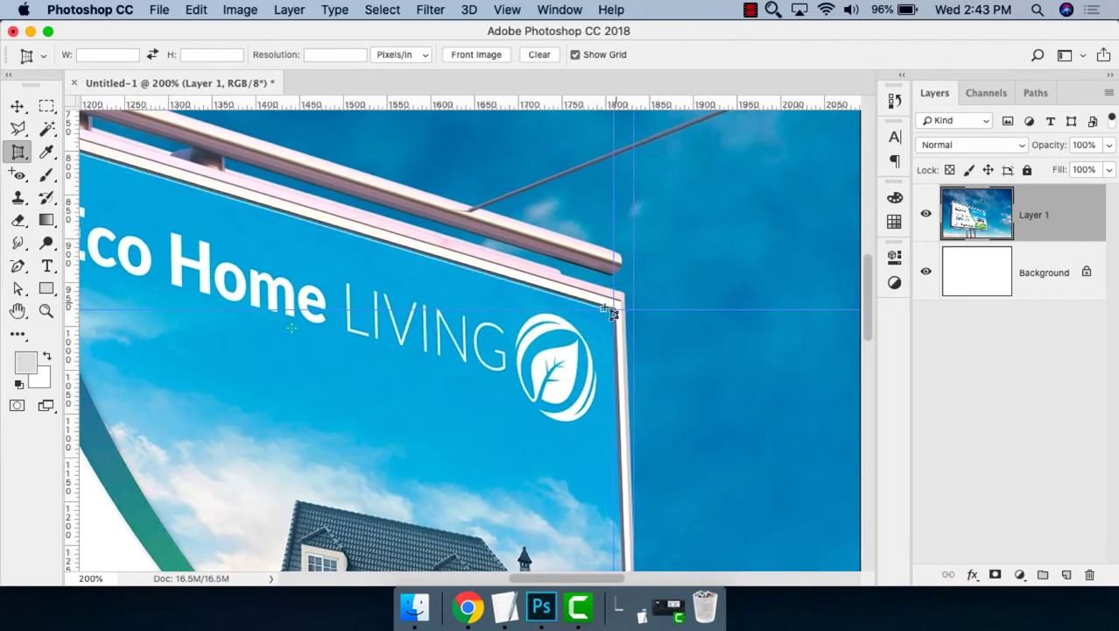
# Zoom in and fine-place the crop corners on the ad's top-right and bottom-right corners at the guides.
pyautogui.scroll(2, 611, 311)
pyautogui.scroll(2, 611, 311)
pyautogui.scroll(2, 611, 311)
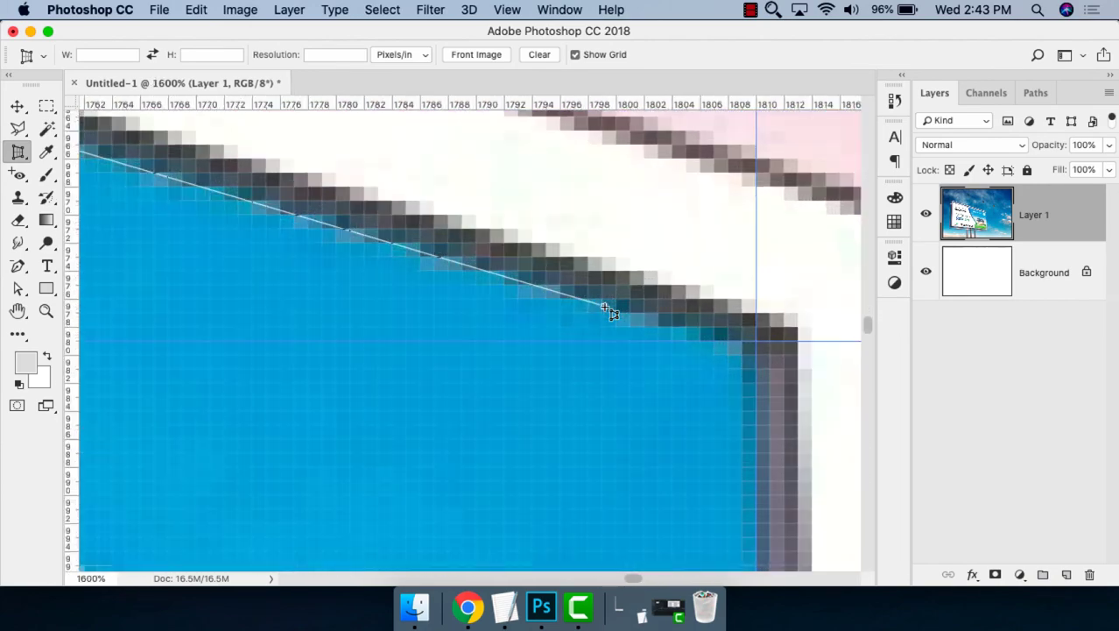
pyautogui.scroll(2, 611, 311)
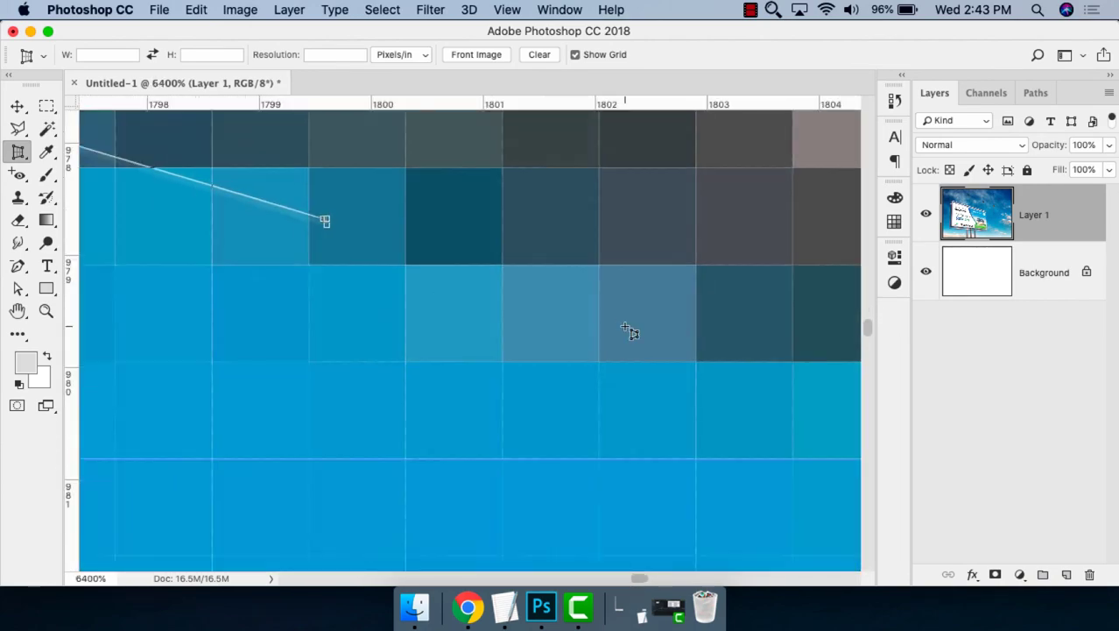
pyautogui.scroll(2, 592, 293)
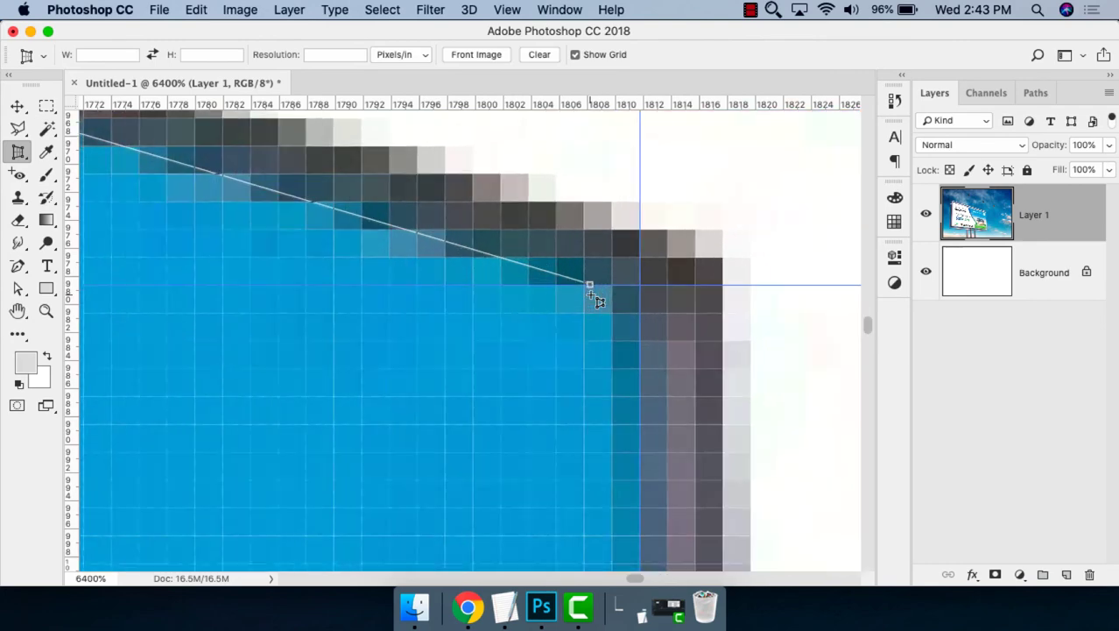
pyautogui.moveTo(592, 292); pyautogui.dragTo(690, 288)
pyautogui.hscroll(2, 648, 293)
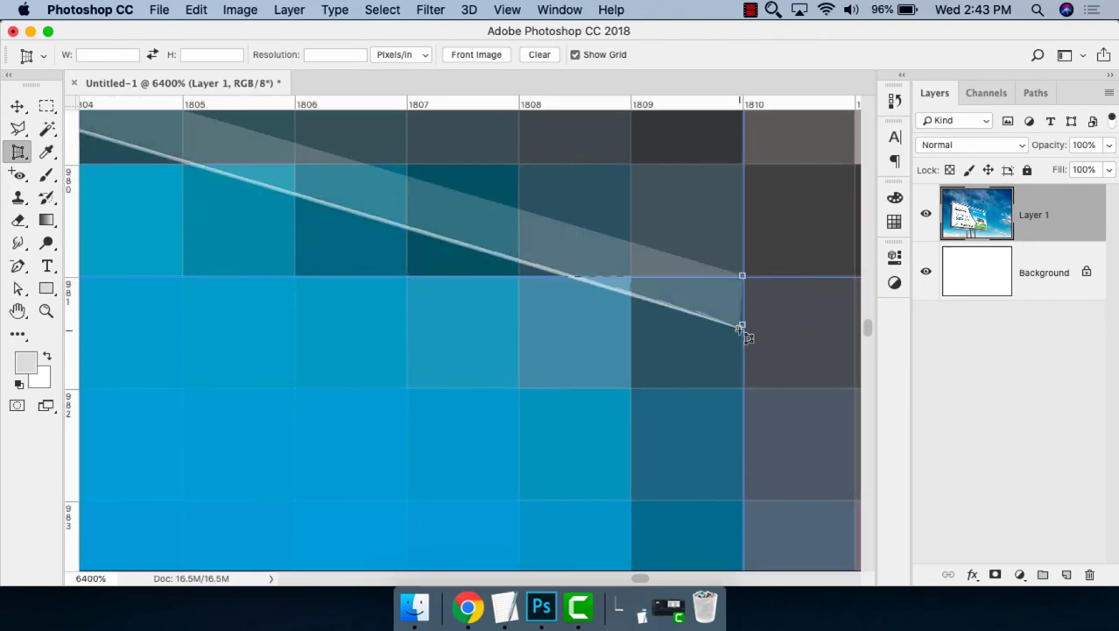
pyautogui.moveTo(740, 333); pyautogui.dragTo(595, 402)
pyautogui.scroll(-3, 592, 398)
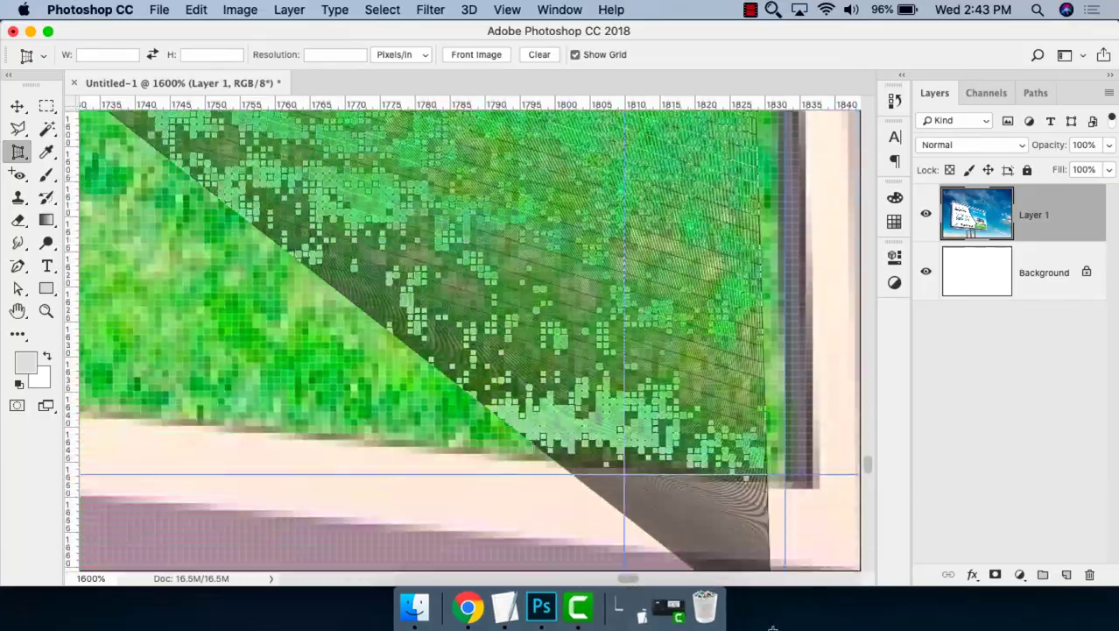
pyautogui.scroll(3, 786, 306)
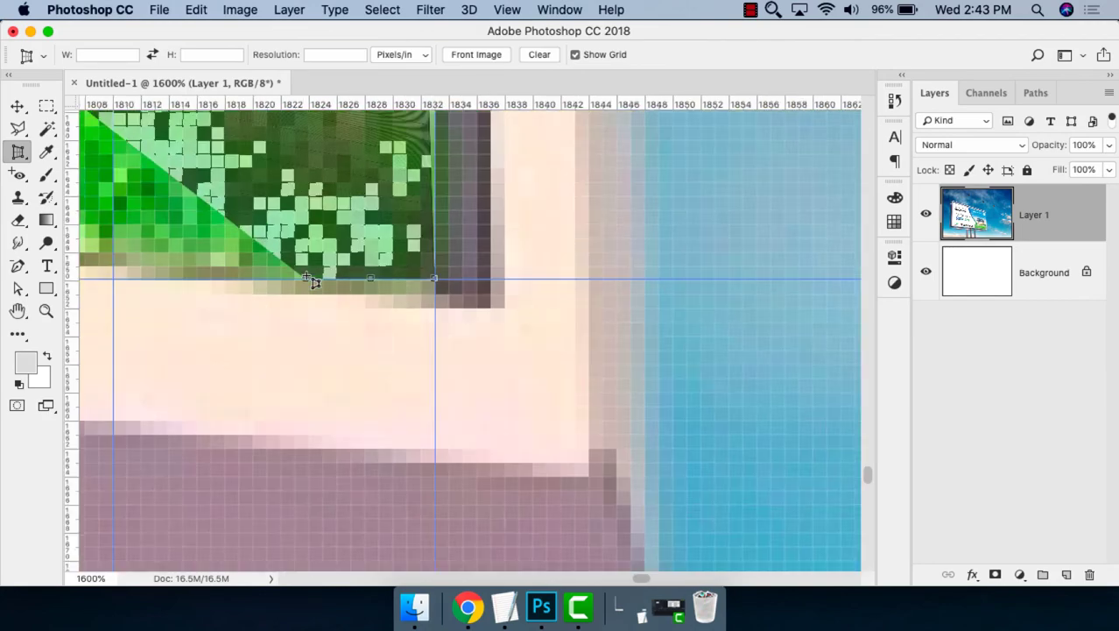
pyautogui.moveTo(314, 281)
pyautogui.mouseDown()
pyautogui.moveTo(11, 265)
pyautogui.moveTo(8, 31)
pyautogui.moveTo(9, 312)
pyautogui.moveTo(11, 144)
pyautogui.moveTo(27, 282)
pyautogui.moveTo(650, 328)
pyautogui.moveTo(348, 316)
pyautogui.moveTo(430, 256)
pyautogui.moveTo(346, 314)
pyautogui.mouseUp()
# Settle the crop grid's bottom-left and top-left corners on the guide intersections, then view the whole image.
pyautogui.press('super+minus')
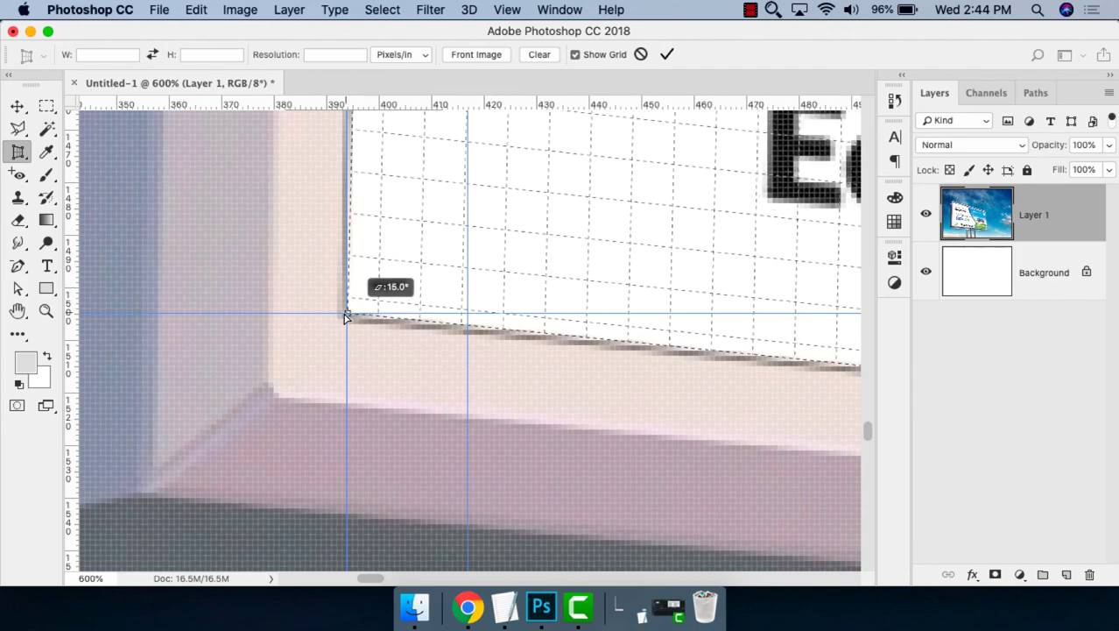
pyautogui.scroll(10, 440, 187)
pyautogui.hscroll(3, 440, 187)
pyautogui.press('super+r')
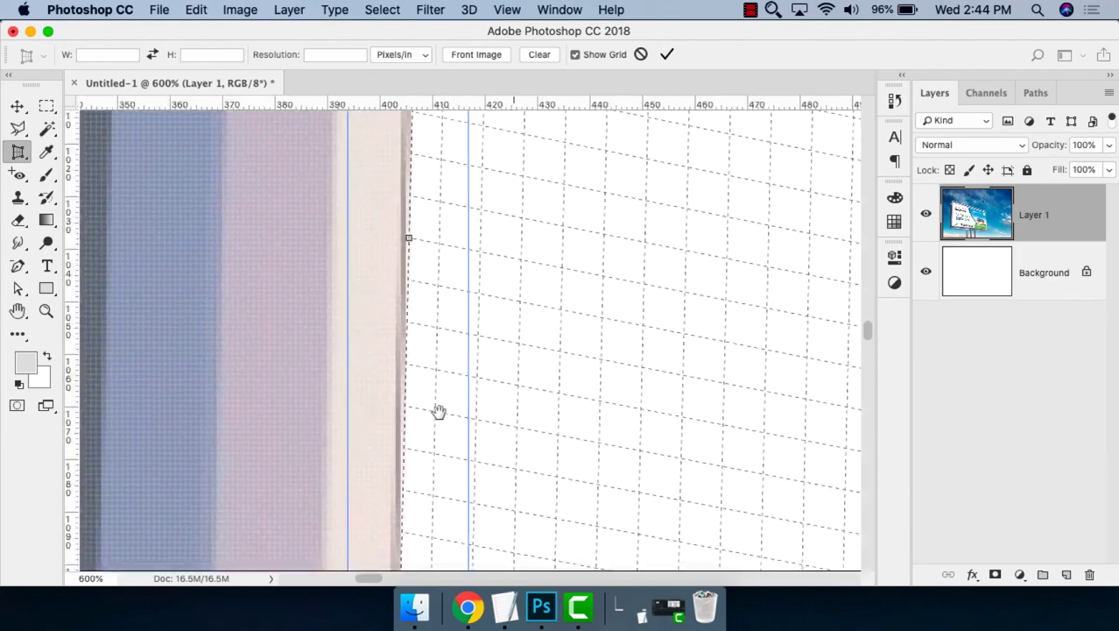
pyautogui.scroll(-3, 438, 281)
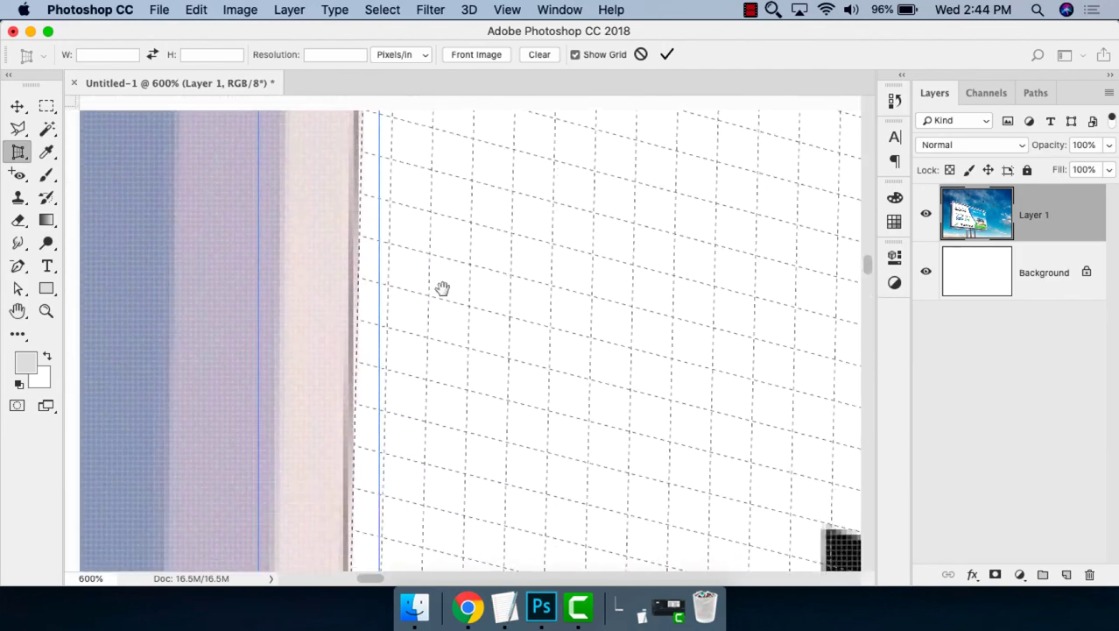
pyautogui.scroll(5, 442, 288)
pyautogui.hscroll(-2, 452, 365)
pyautogui.scroll(-1, 452, 369)
pyautogui.scroll(-1, 452, 370)
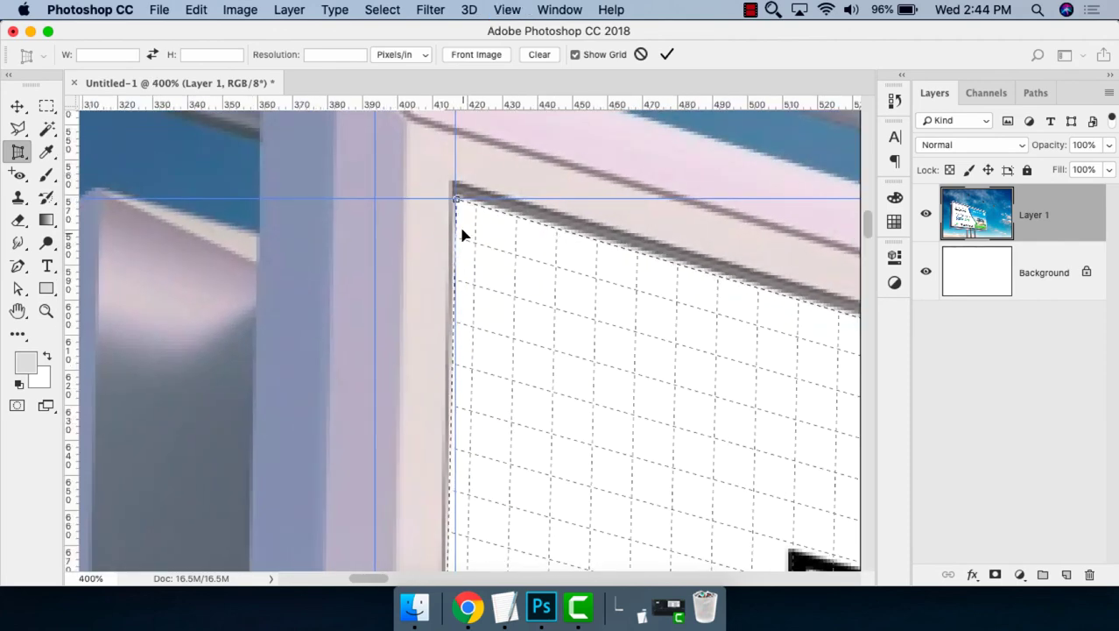
pyautogui.moveTo(432, 174); pyautogui.dragTo(476, 219)
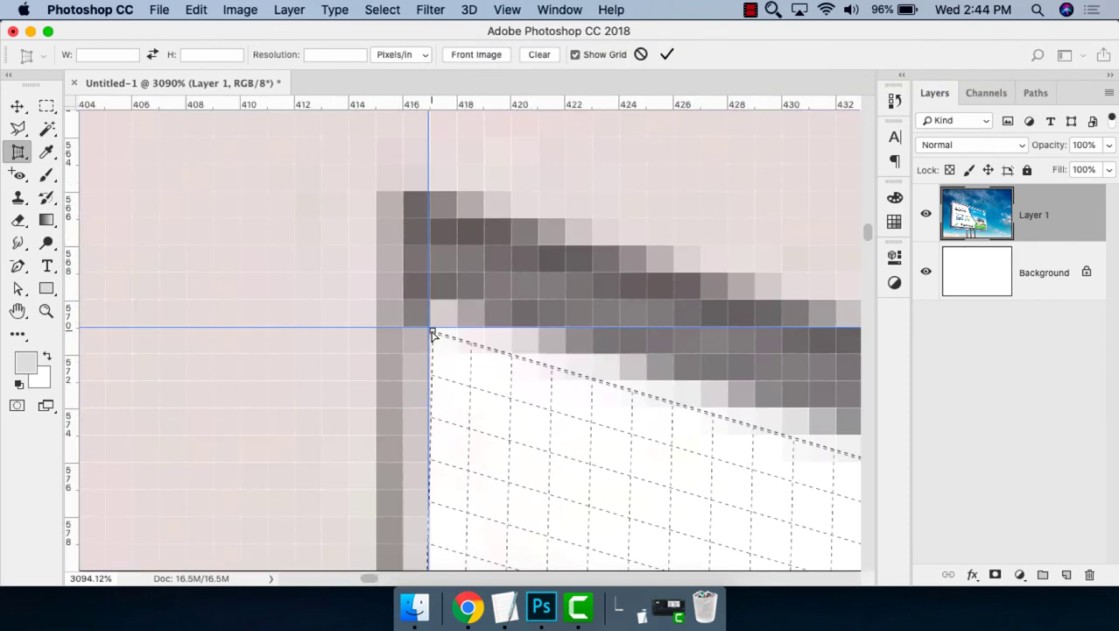
pyautogui.hotkey('ctrl', '0')
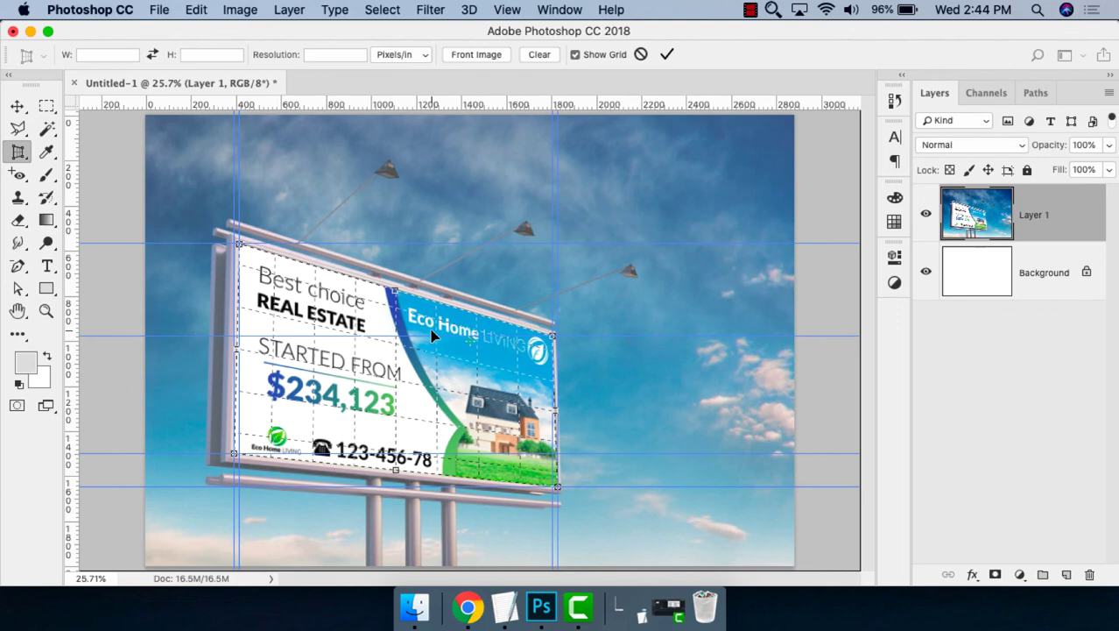
# Commit the perspective crop, copy the flattened ad, and paste it as Layer 2 over the billboard photo.
pyautogui.press('Return')
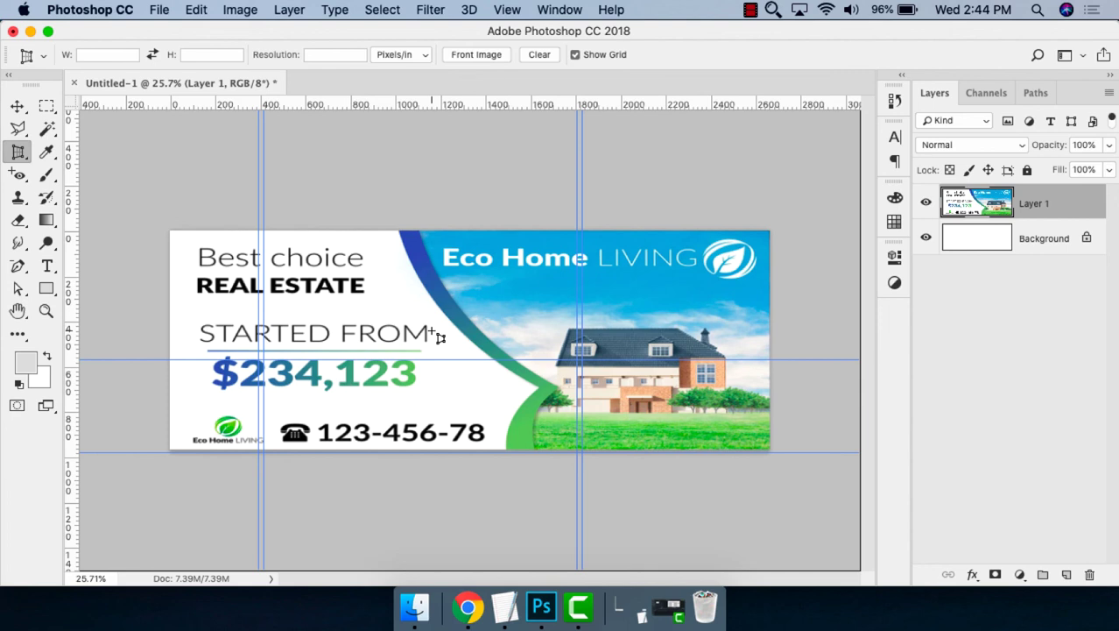
pyautogui.hotkey('ctrl', 'a')
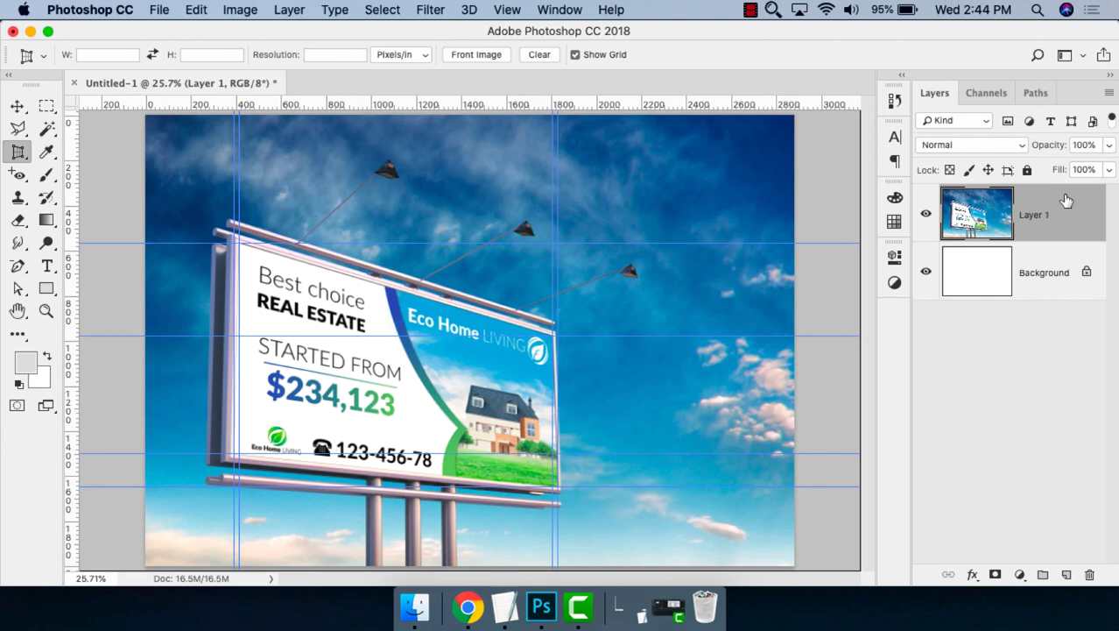
pyautogui.hotkey('ctrl', 'v')
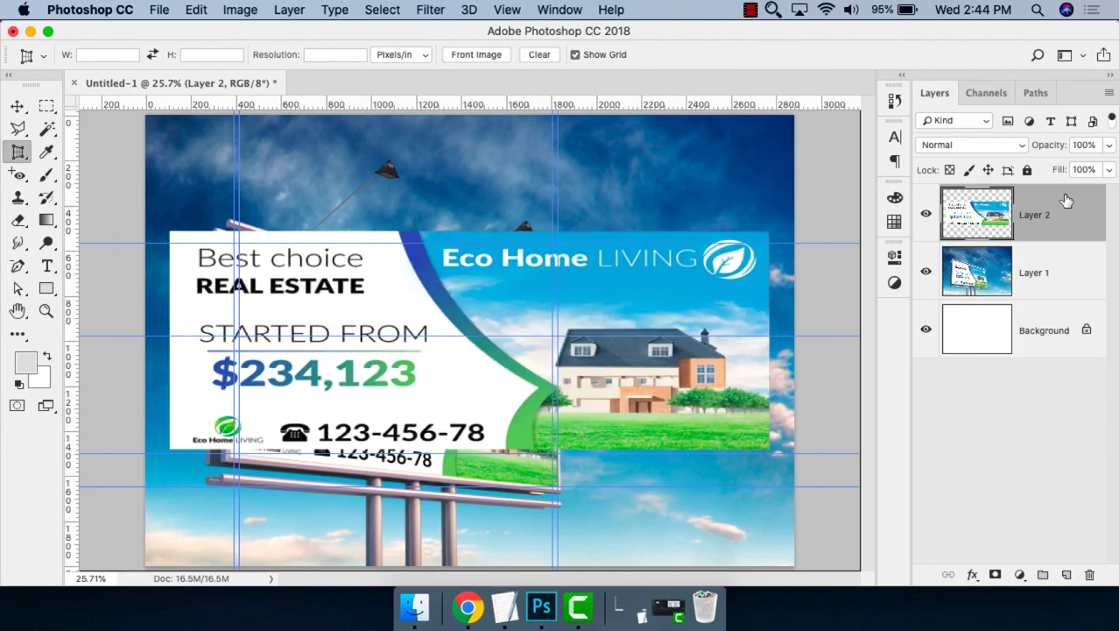
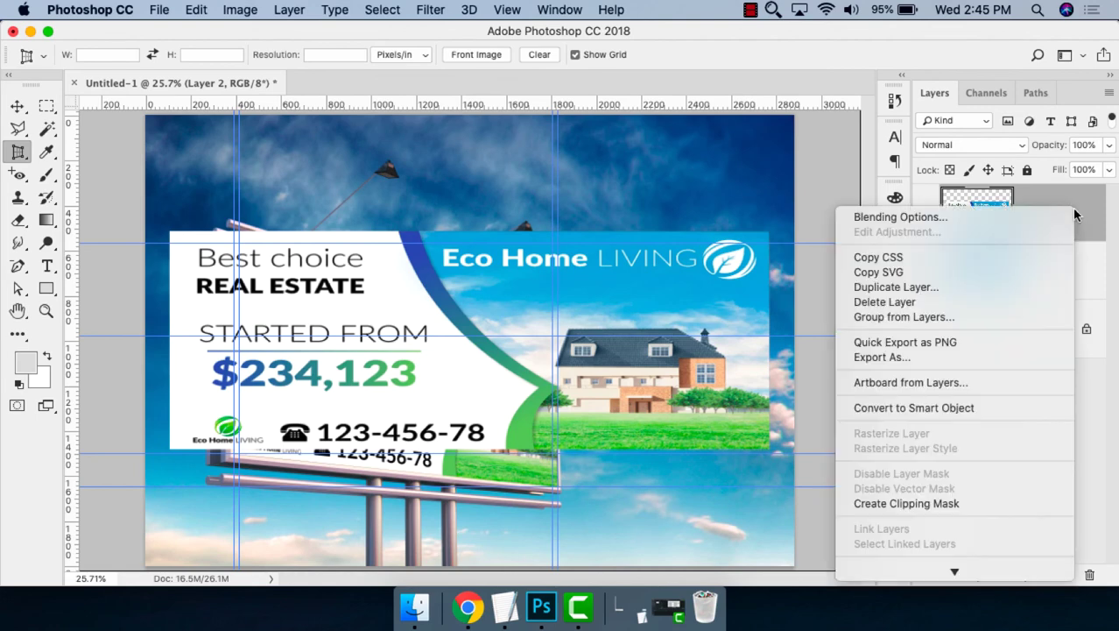
# Convert the Eco Home Living banner layer into a smart object.
pyautogui.rightClick(1074, 217)
pyautogui.click(972, 408)
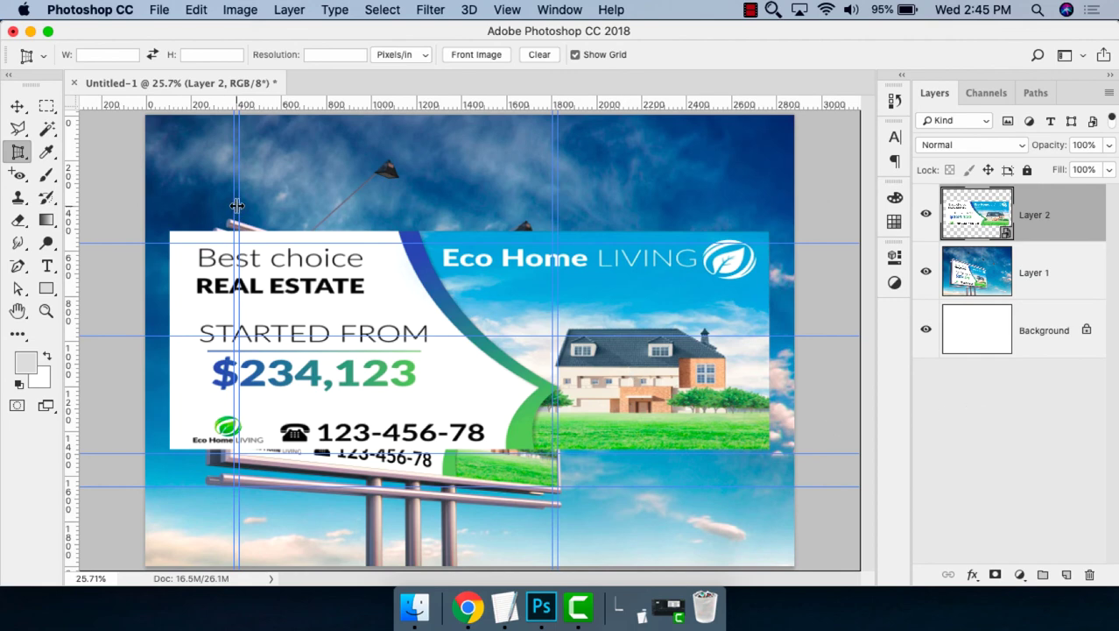
pyautogui.hotkey('ctrl', 't')
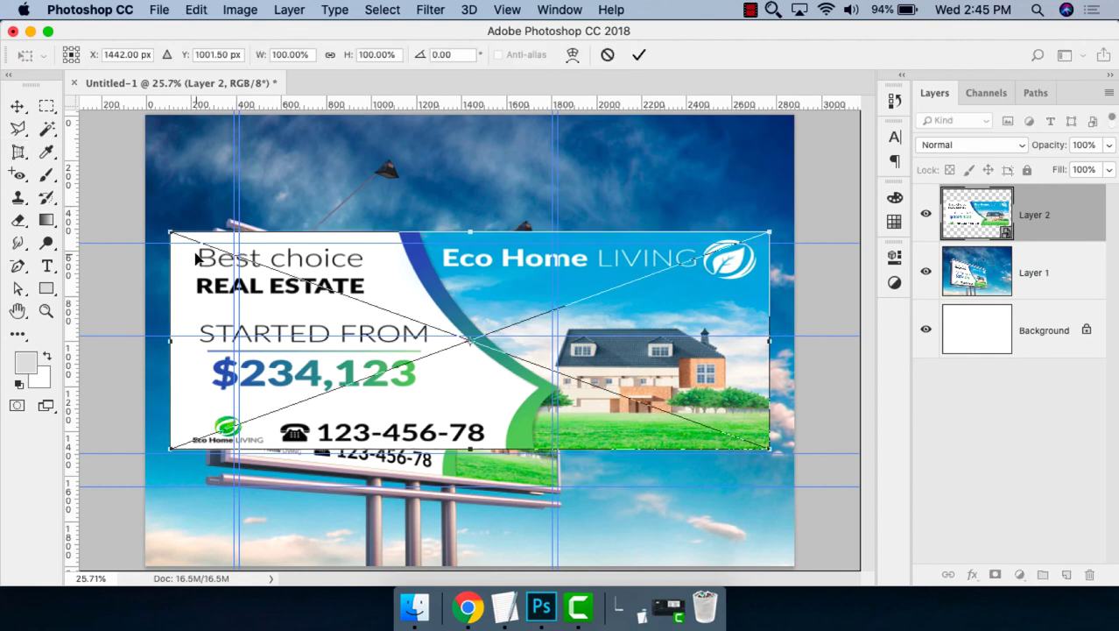
pyautogui.press('Return')
# Zoom in and move the banner so its top-left corner sits on the billboard frame's corner.
pyautogui.press('z')
pyautogui.click(152, 207)
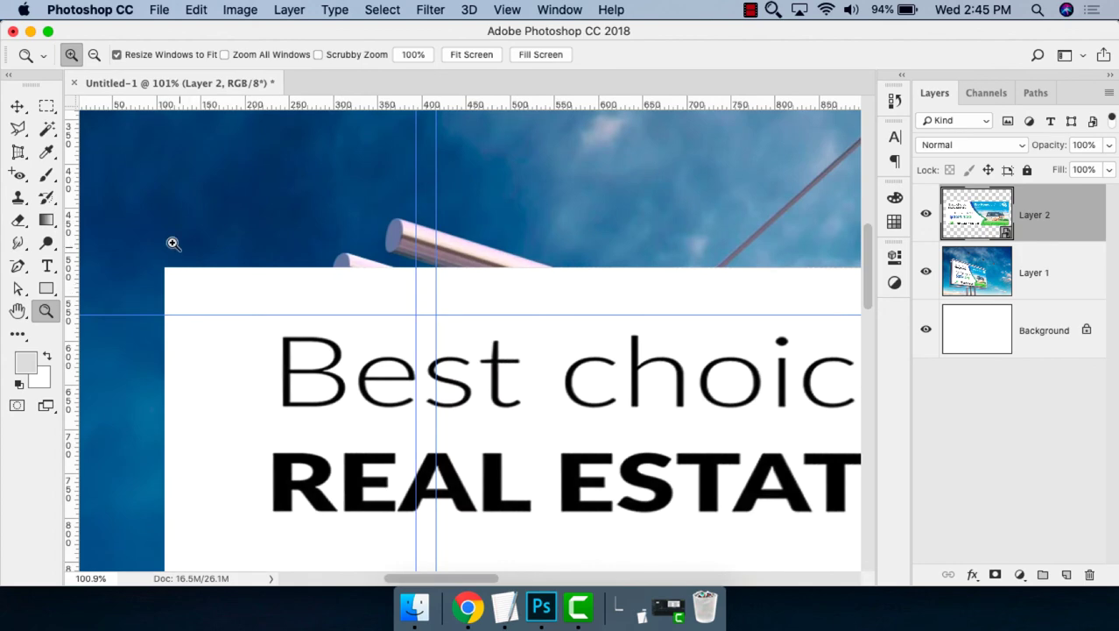
pyautogui.moveTo(112, 200); pyautogui.dragTo(522, 418)
pyautogui.press('v')
pyautogui.moveTo(284, 321); pyautogui.dragTo(662, 401)
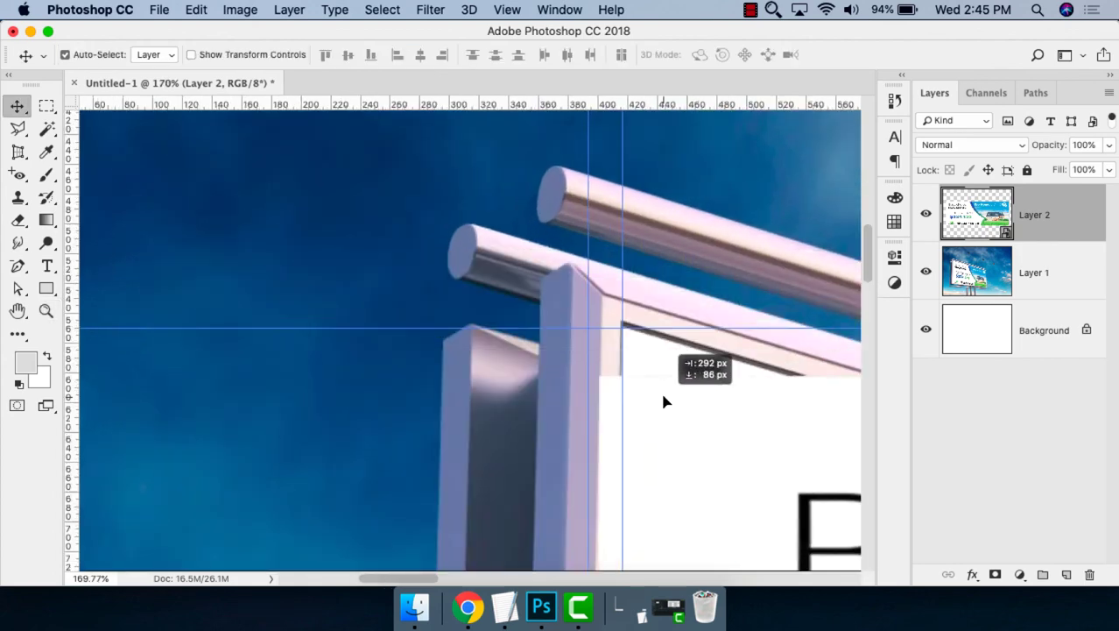
pyautogui.press('z')
pyautogui.moveTo(592, 318); pyautogui.dragTo(674, 411)
pyautogui.press('v')
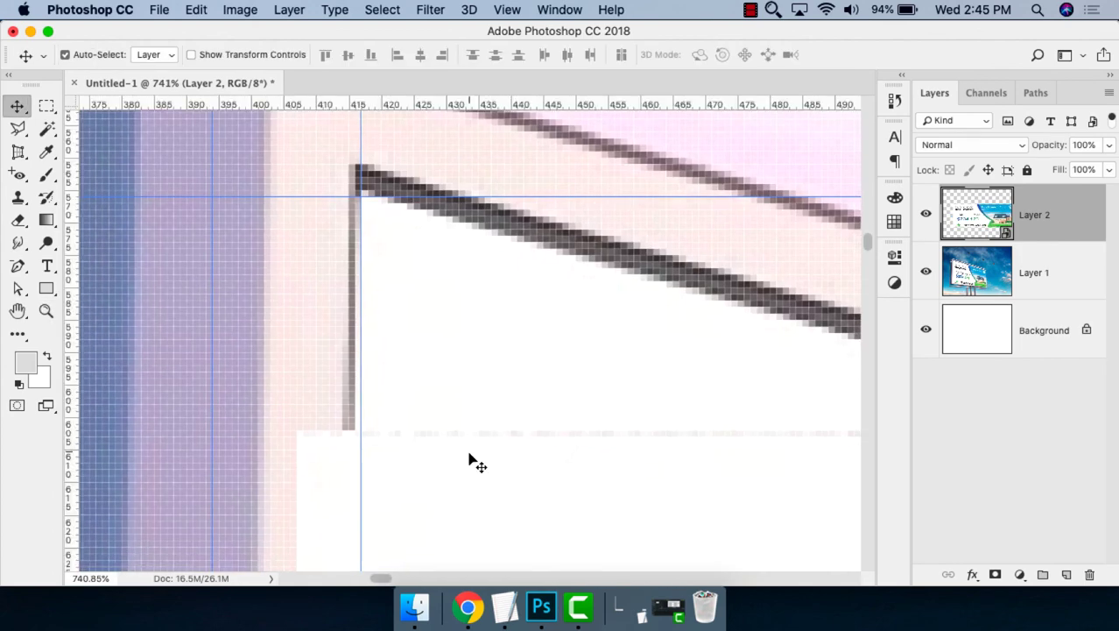
pyautogui.moveTo(470, 457)
pyautogui.mouseDown()
pyautogui.moveTo(555, 251)
pyautogui.moveTo(540, 180)
pyautogui.moveTo(512, 275)
pyautogui.moveTo(482, 275)
pyautogui.mouseUp()
pyautogui.press('super+0')
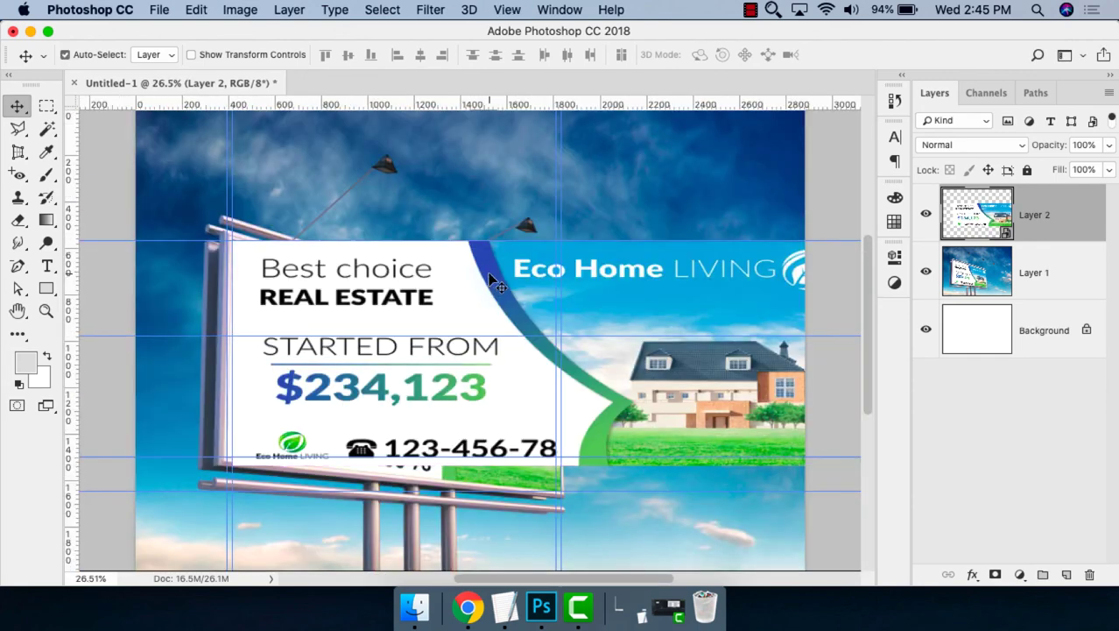
pyautogui.press('super+t')
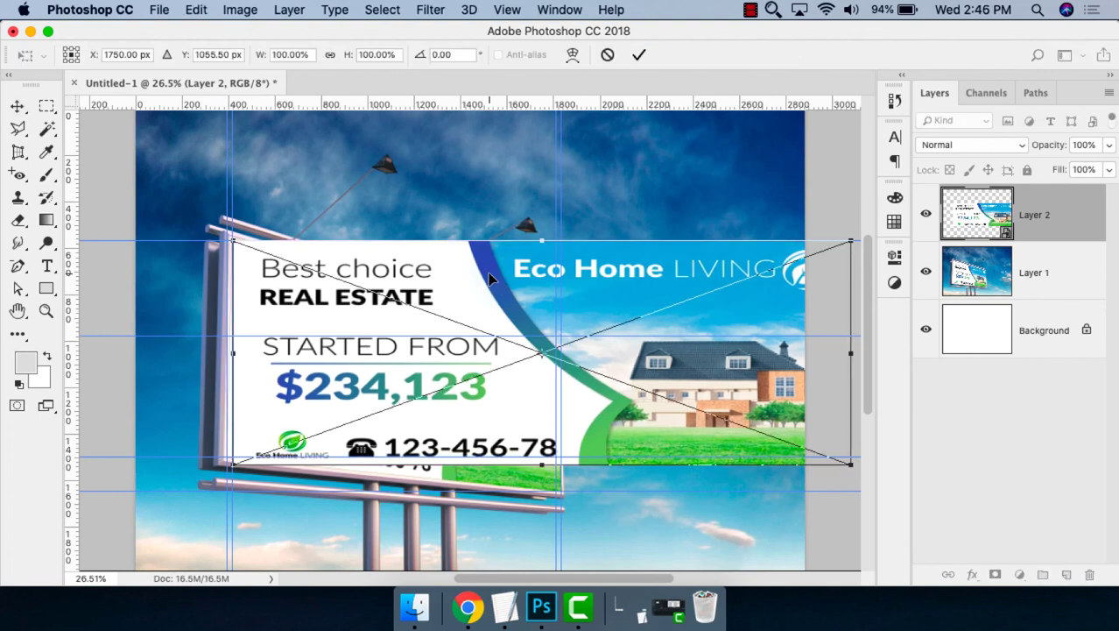
pyautogui.rightClick(480, 290)
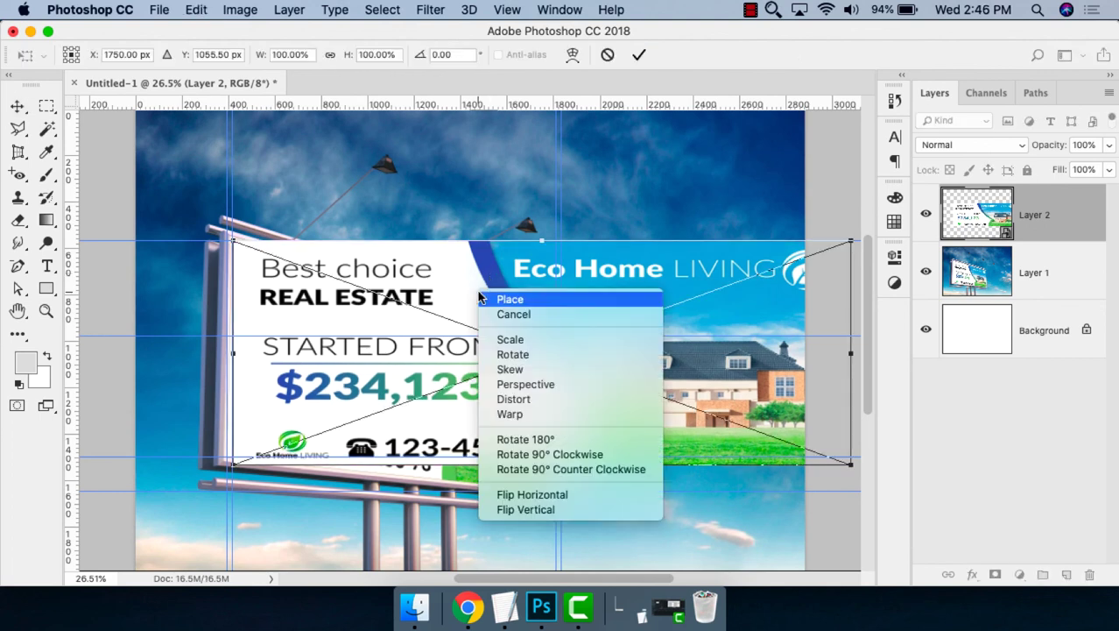
pyautogui.click(569, 408)
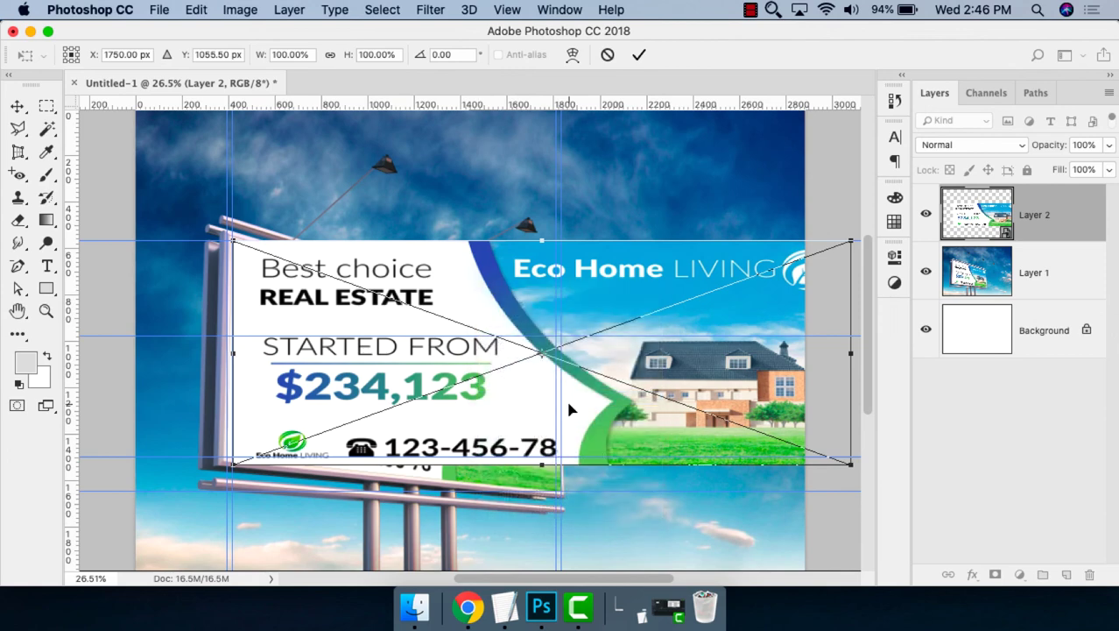
pyautogui.press('Escape')
pyautogui.hotkey('ctrl', 't')
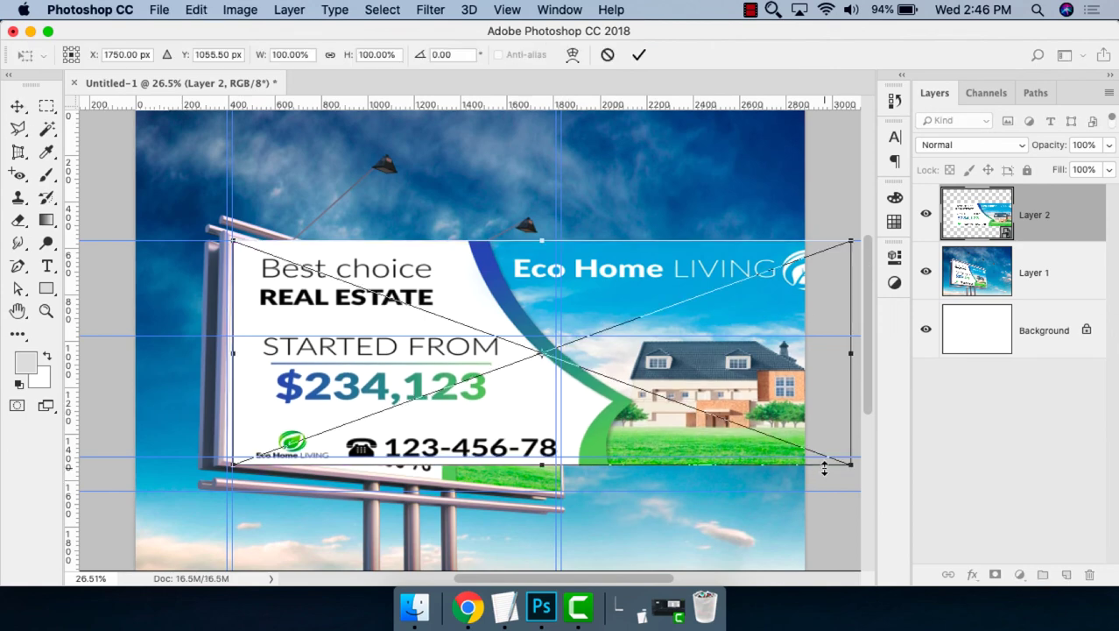
pyautogui.moveTo(854, 463)
pyautogui.mouseDown()
pyautogui.moveTo(584, 473)
pyautogui.moveTo(559, 491)
pyautogui.mouseUp()
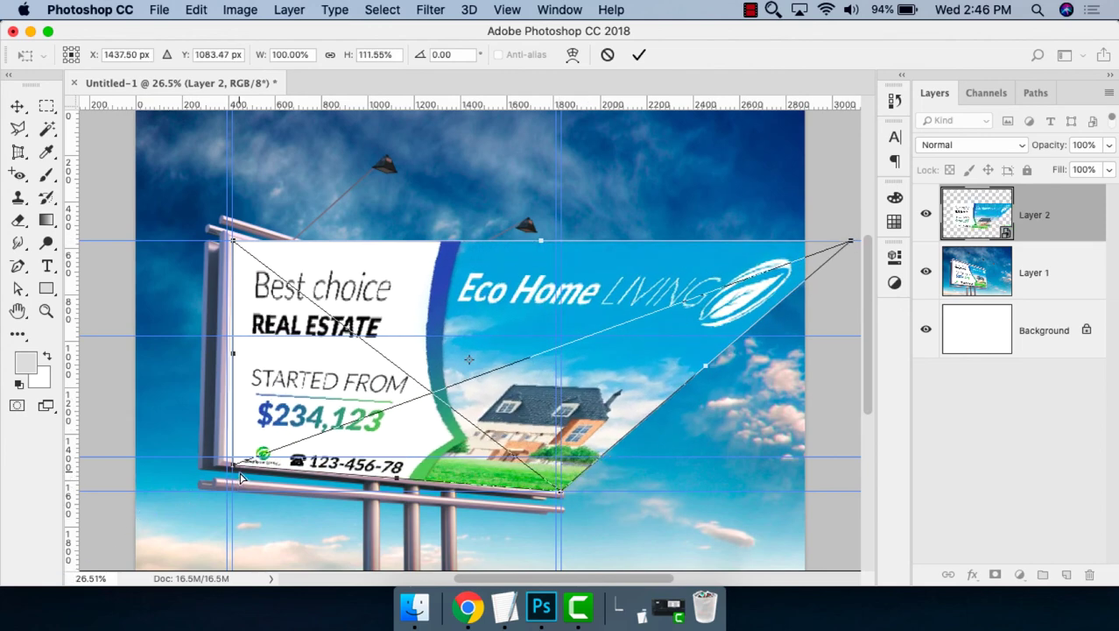
pyautogui.moveTo(237, 470); pyautogui.dragTo(237, 471)
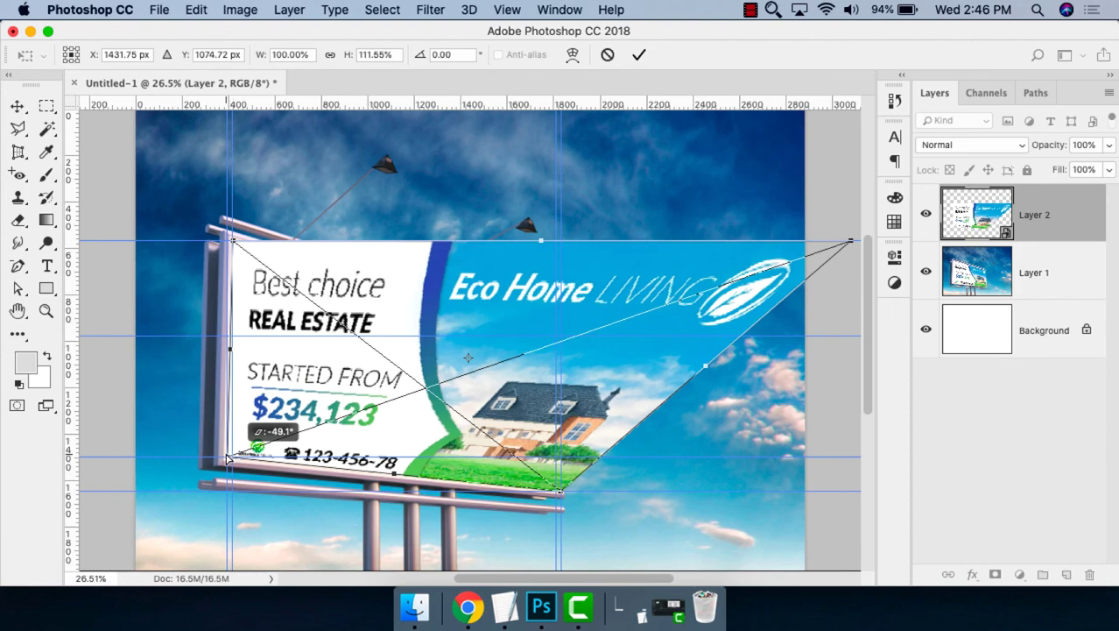
pyautogui.moveTo(227, 458); pyautogui.dragTo(226, 457)
# Restart the transform in Distort mode and snap the banner's bottom-left corner to the frame corner.
pyautogui.press('Escape')
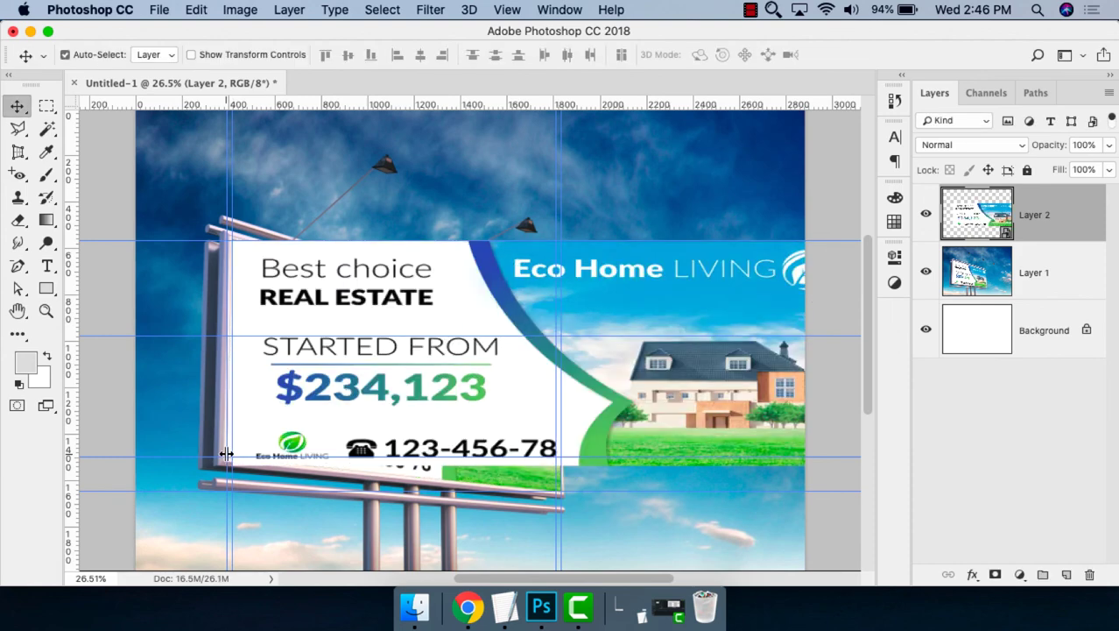
pyautogui.hotkey('ctrl', 't')
pyautogui.rightClick(392, 282)
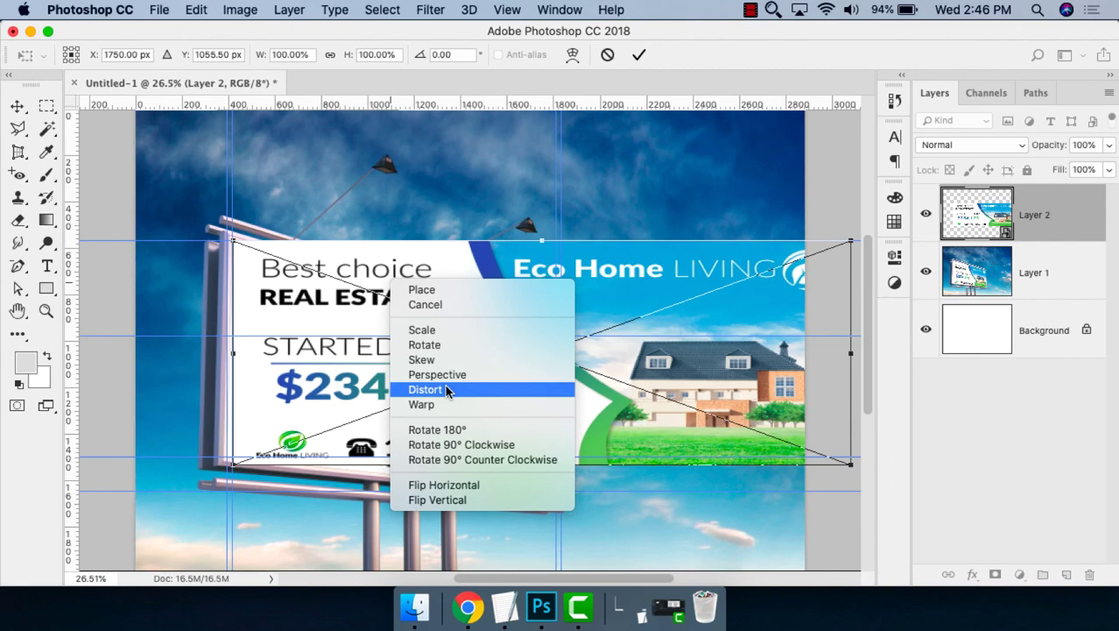
pyautogui.click(447, 391)
pyautogui.hotkey('ctrl', '+')
pyautogui.hotkey('ctrl', '+')
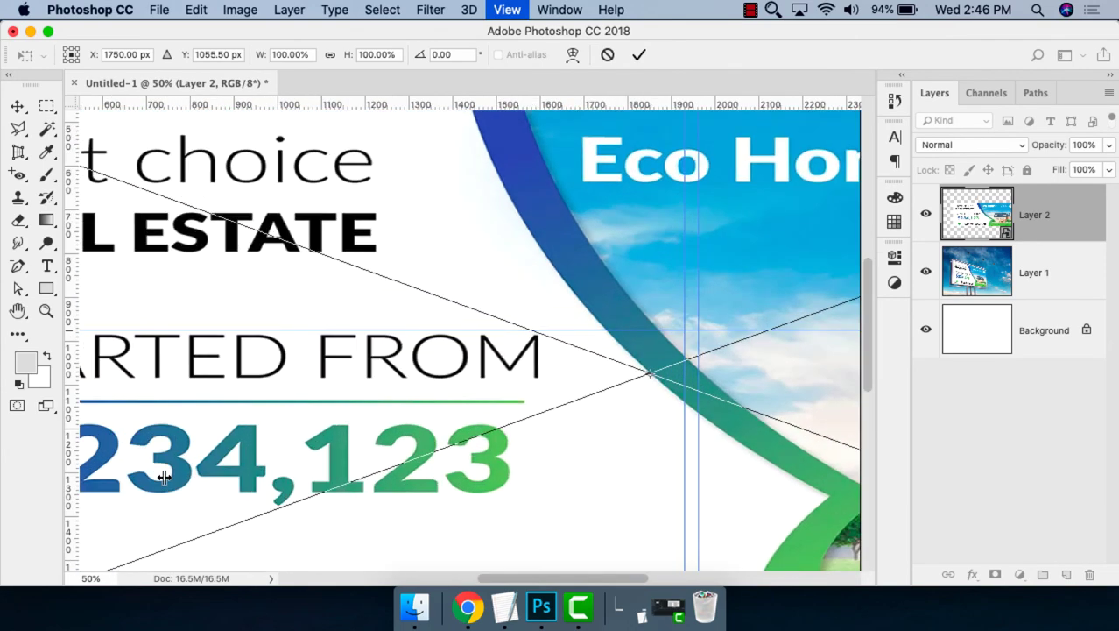
pyautogui.hotkey('ctrl', '+')
pyautogui.hotkey('ctrl', '+')
pyautogui.moveTo(160, 473); pyautogui.dragTo(486, 375)
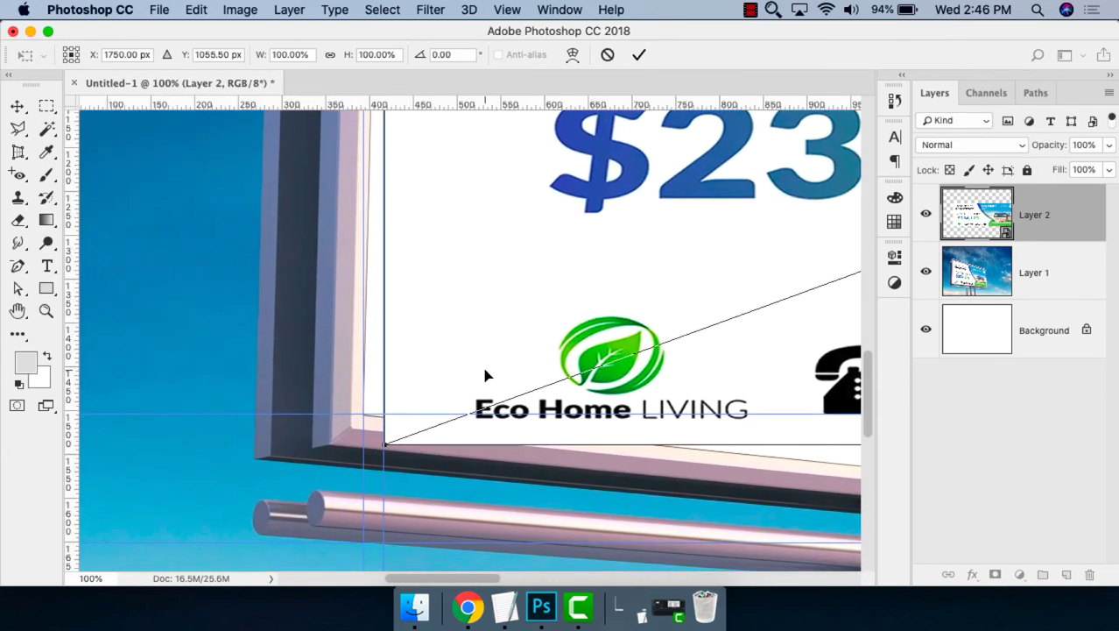
pyautogui.hotkey('ctrl', '+')
pyautogui.hotkey('ctrl', '+')
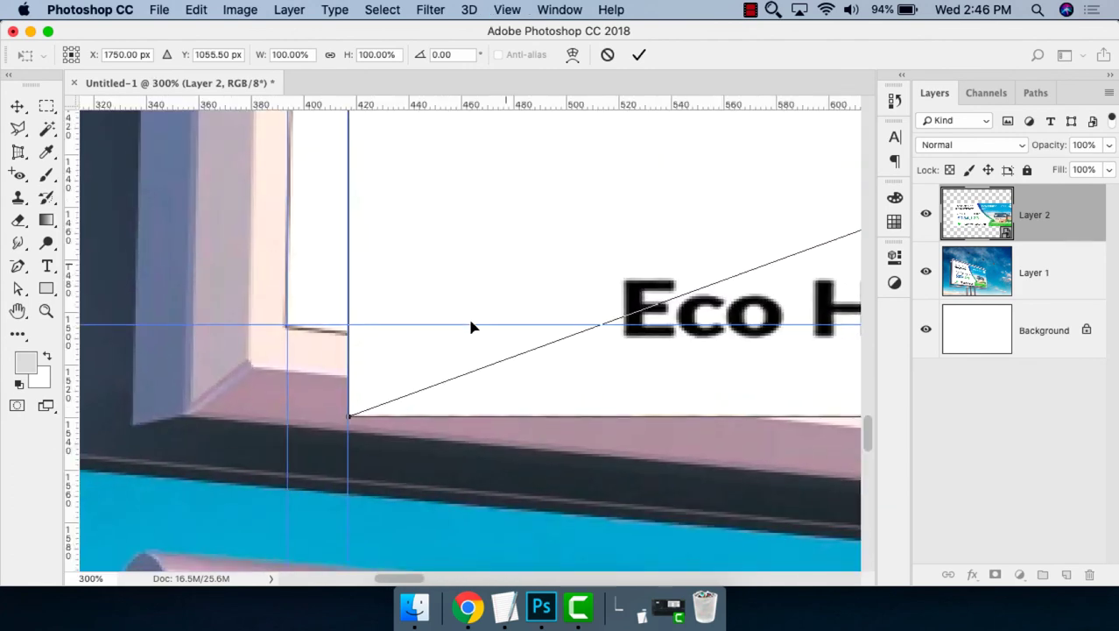
pyautogui.moveTo(350, 416); pyautogui.dragTo(290, 326)
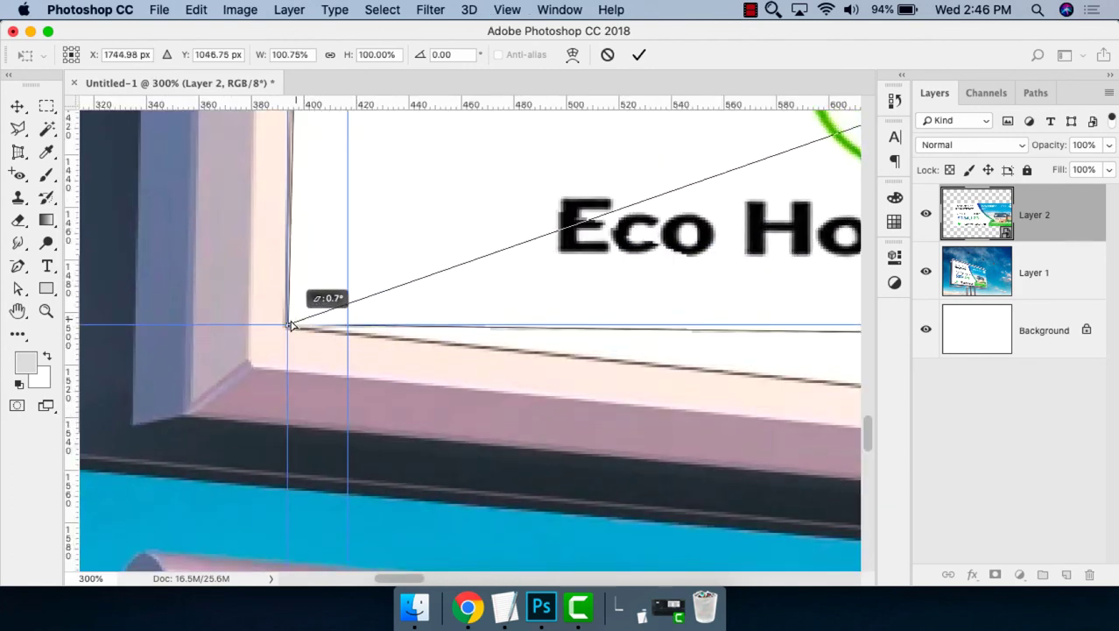
# Pull the banner's right-hand corners toward the billboard's right edge.
pyautogui.hscroll(3, 438, 350)
pyautogui.hscroll(10, 525, 368)
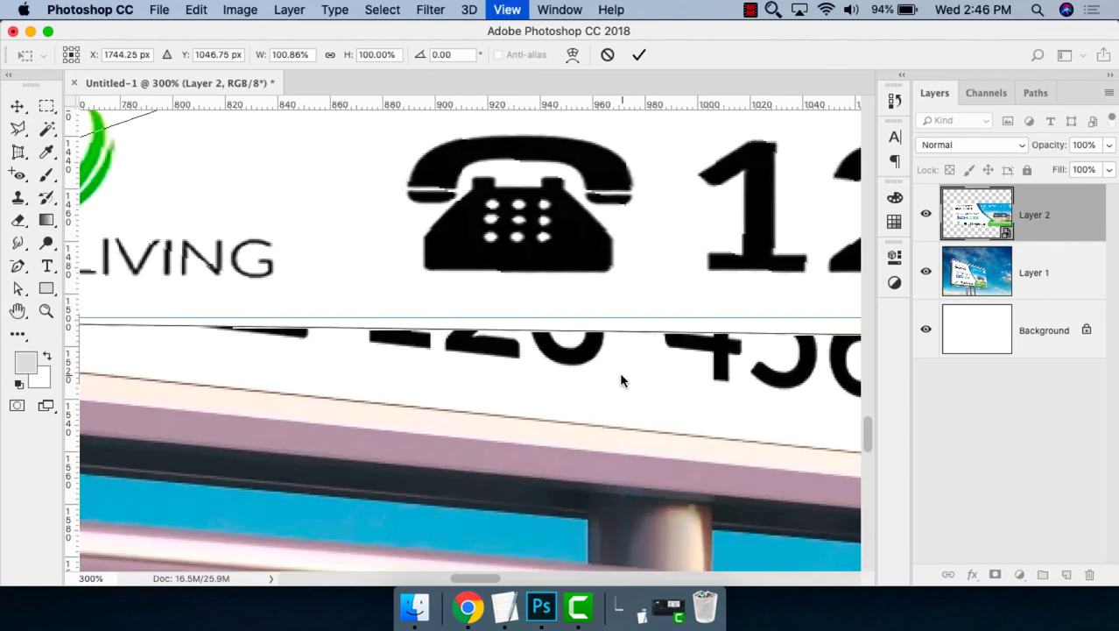
pyautogui.hotkey('ctrl', '-')
pyautogui.hotkey('ctrl', '-')
pyautogui.hotkey('ctrl', '-')
pyautogui.hotkey('ctrl', '-')
pyautogui.moveTo(497, 313); pyautogui.dragTo(703, 304)
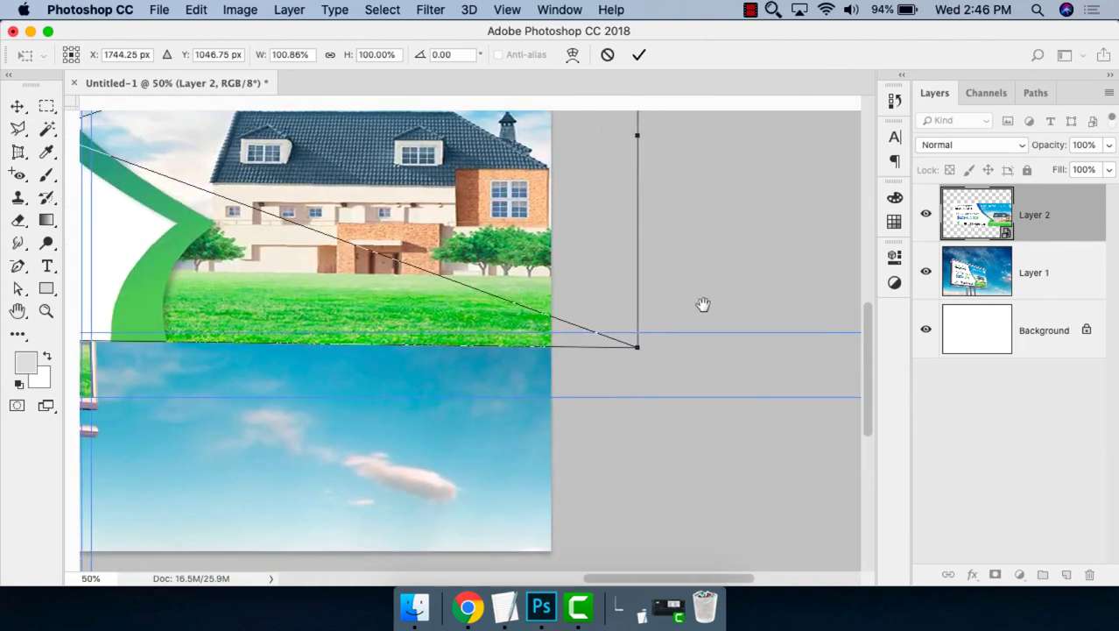
pyautogui.moveTo(663, 344); pyautogui.dragTo(136, 390)
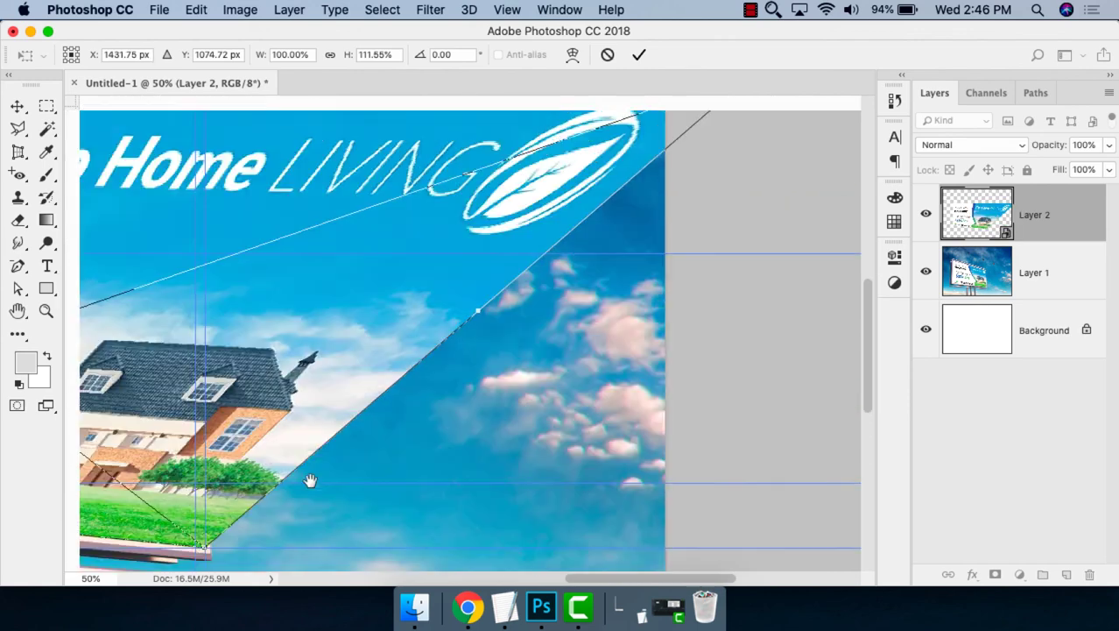
pyautogui.moveTo(136, 390)
pyautogui.mouseDown()
pyautogui.moveTo(811, 254)
pyautogui.moveTo(244, 427)
pyautogui.mouseUp()
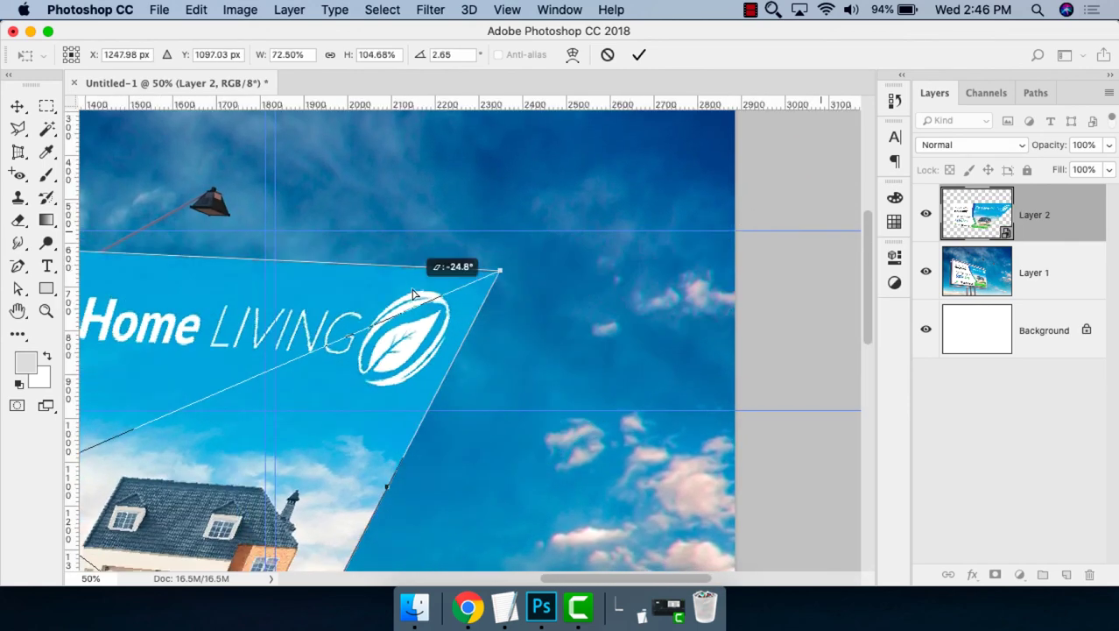
# Match the banner's top-right edge to the frame at about 16.40° and apply the transform.
pyautogui.press('super+plus')
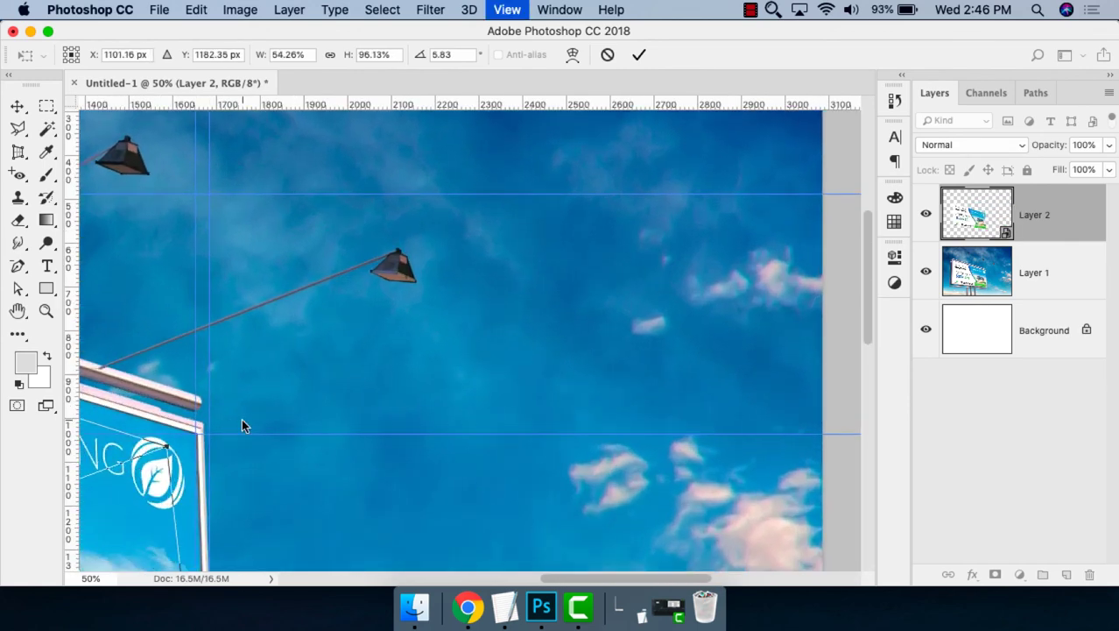
pyautogui.press('super+plus')
pyautogui.press('super+plus')
pyautogui.moveTo(243, 424)
pyautogui.mouseDown()
pyautogui.moveTo(596, 240)
pyautogui.moveTo(736, 250)
pyautogui.mouseUp()
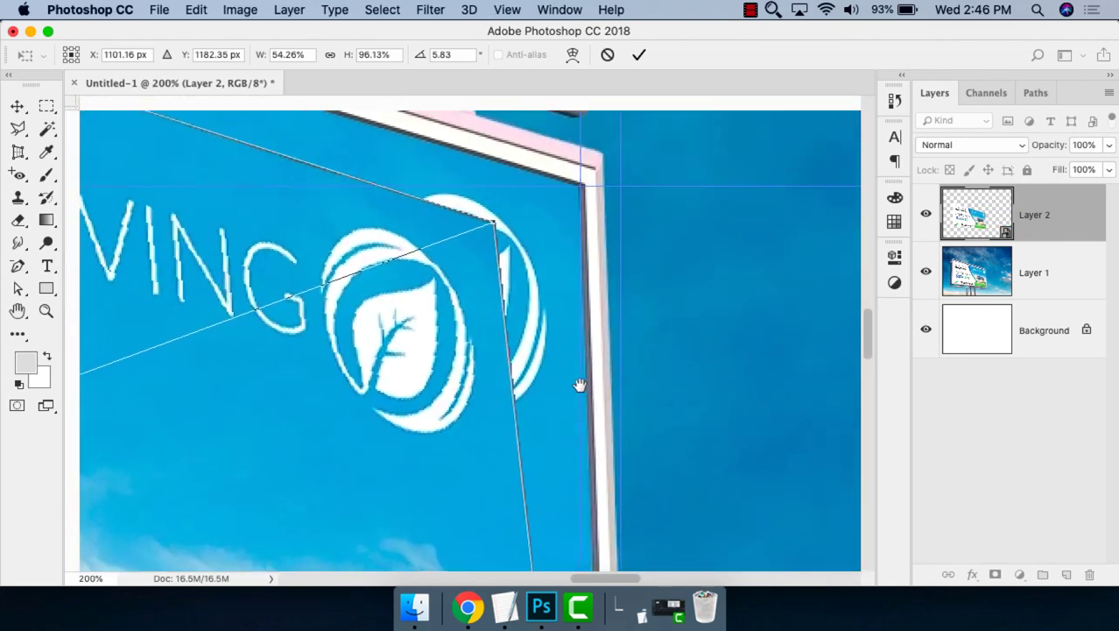
pyautogui.scroll(3, 494, 254)
pyautogui.moveTo(498, 275); pyautogui.dragTo(583, 241)
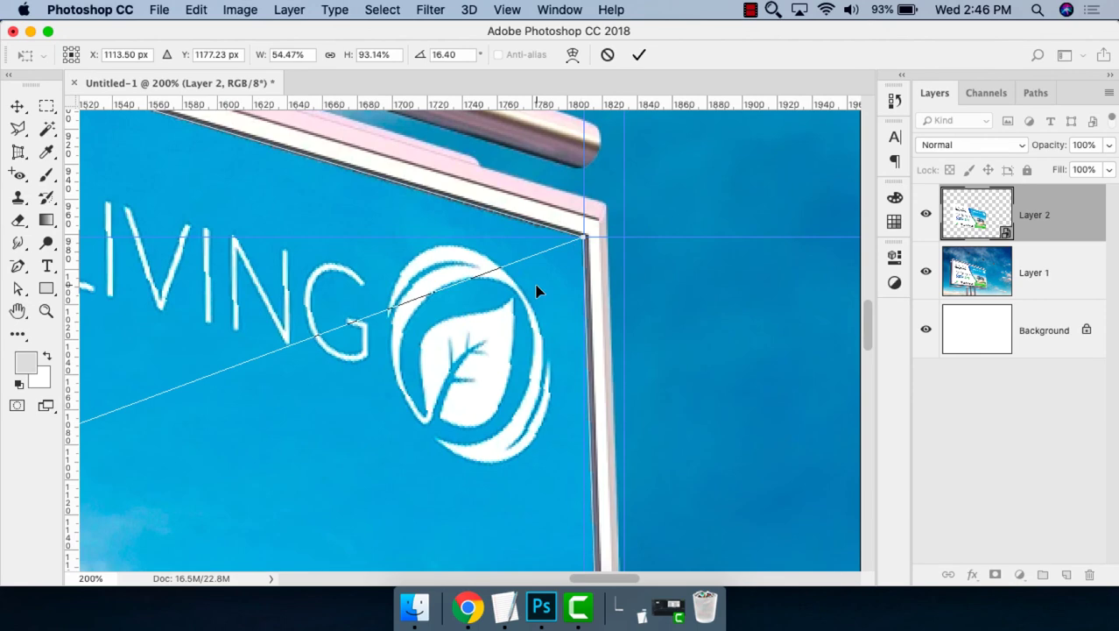
pyautogui.hotkey('ctrl', '0')
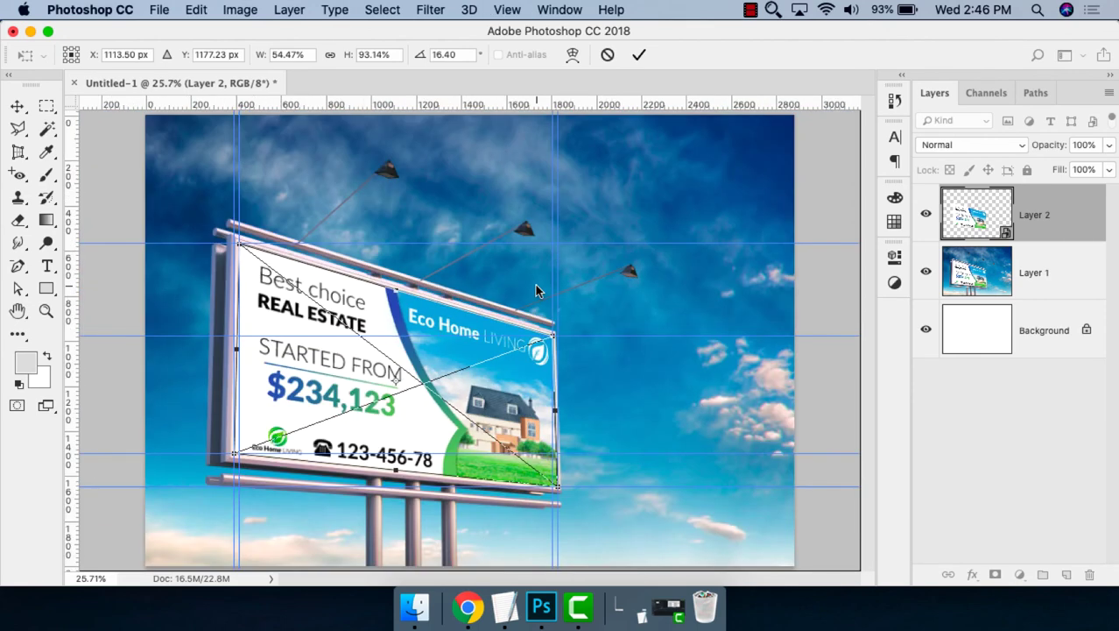
pyautogui.press('Return')
# Add note lines 'Transform Ctrl + T' and 'Right click > Distort' under Perspective Crop Tool.
pyautogui.click(505, 616)
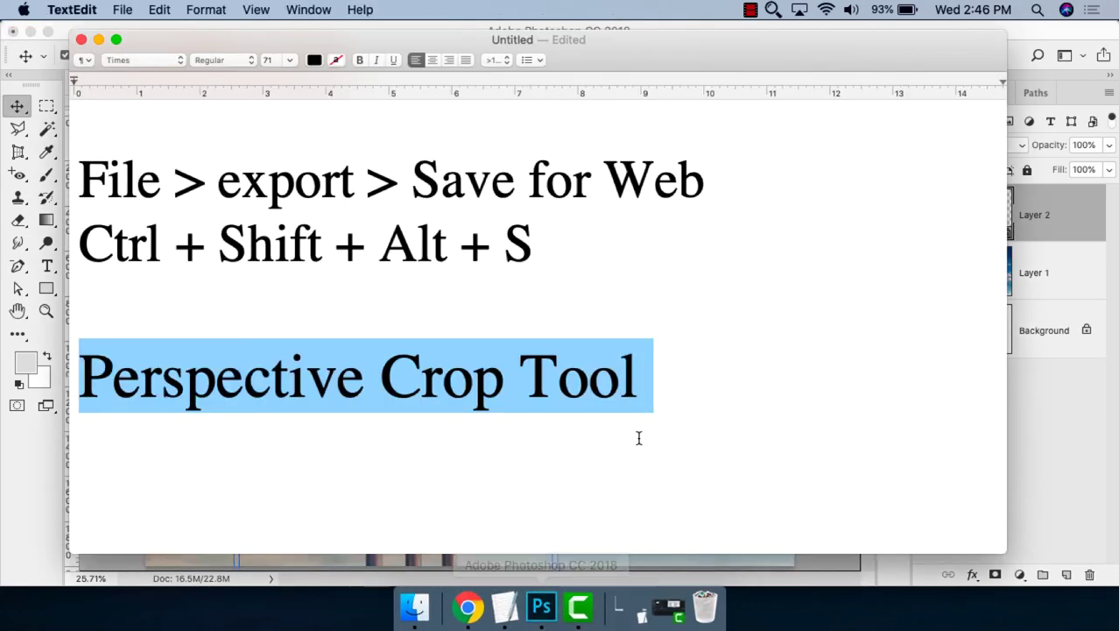
pyautogui.click(638, 438)
pyautogui.press('Return')
pyautogui.write('Tra')
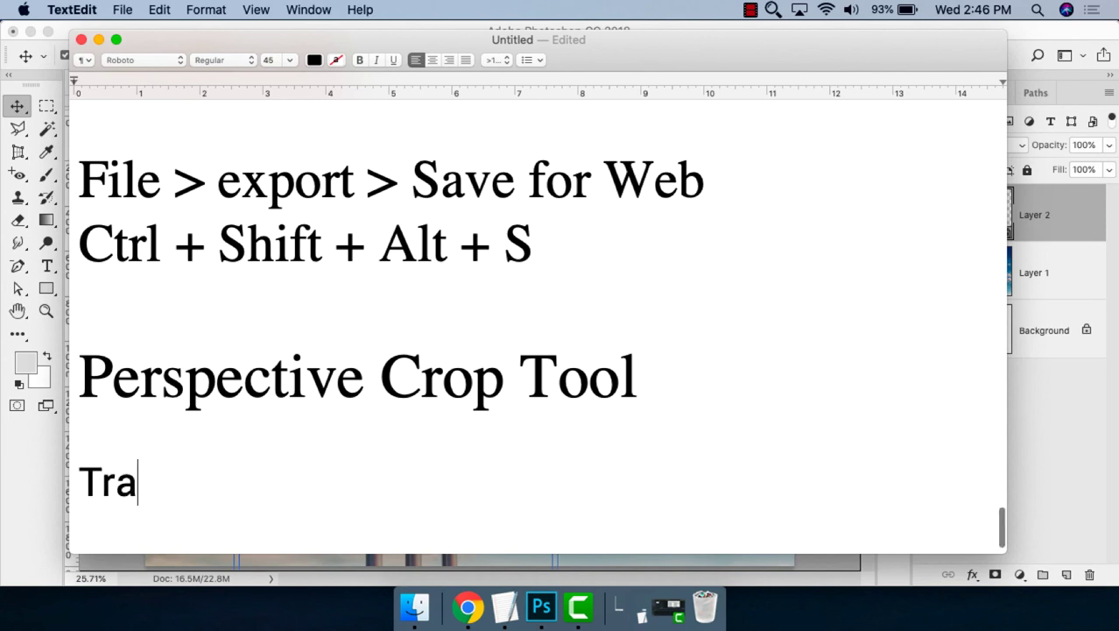
pyautogui.write('nsform Ctr')
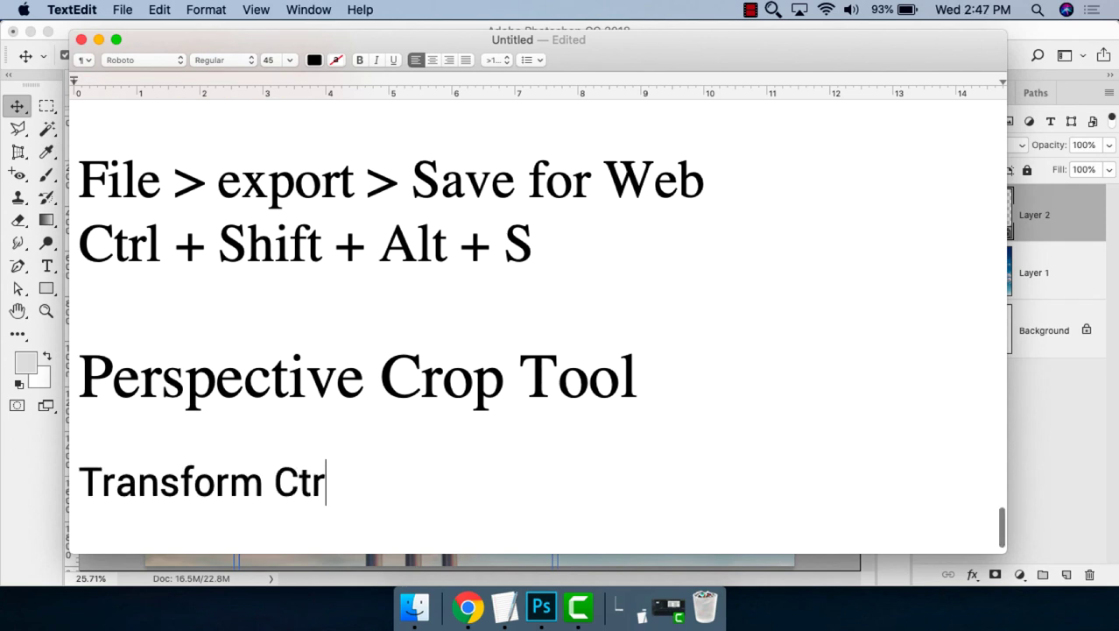
pyautogui.write('l + T')
pyautogui.press('Return')
pyautogui.write('Ri')
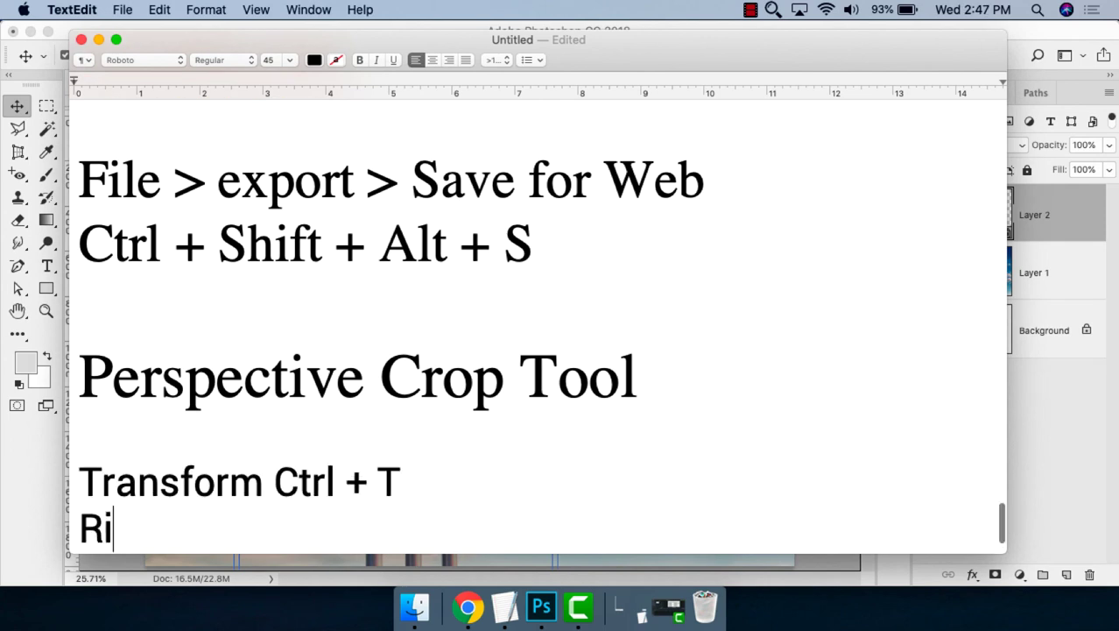
pyautogui.write('ght click')
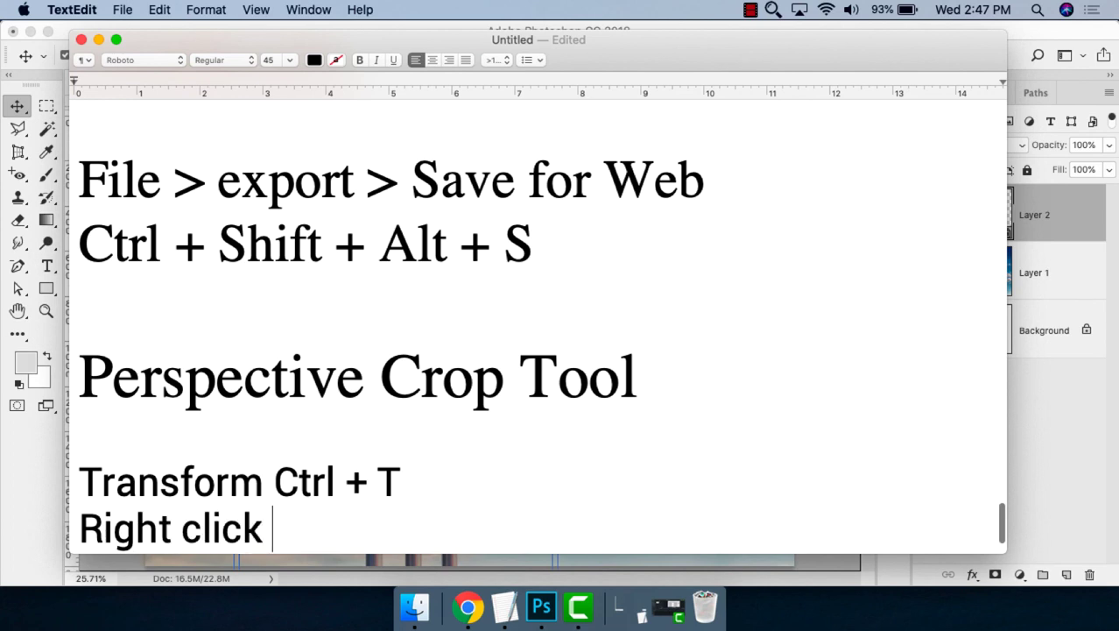
pyautogui.write(' > Distor')
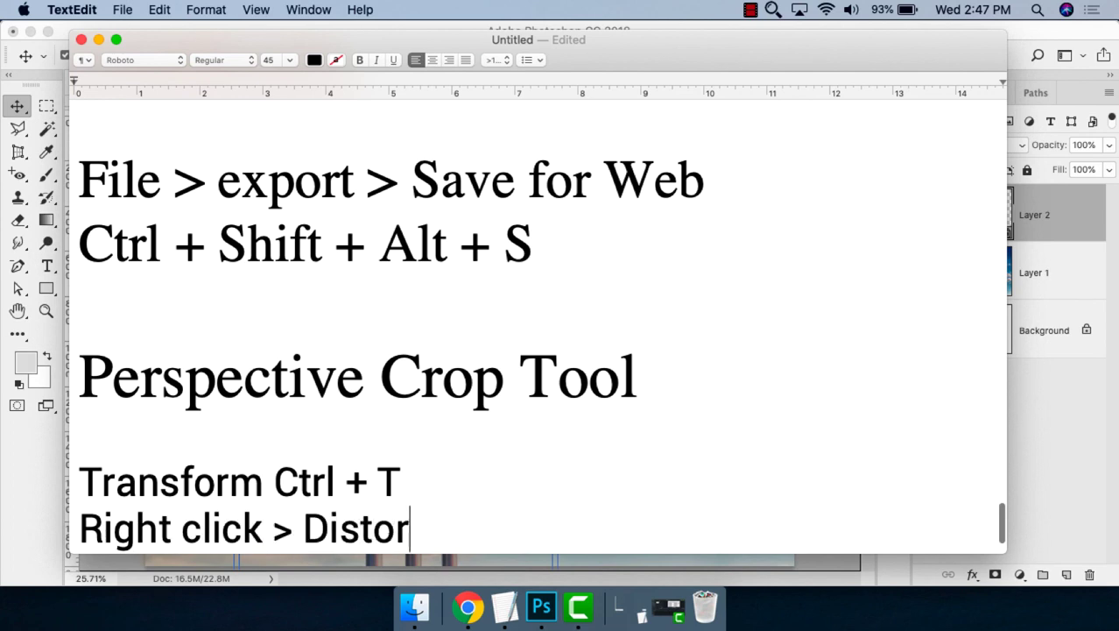
pyautogui.write('t')
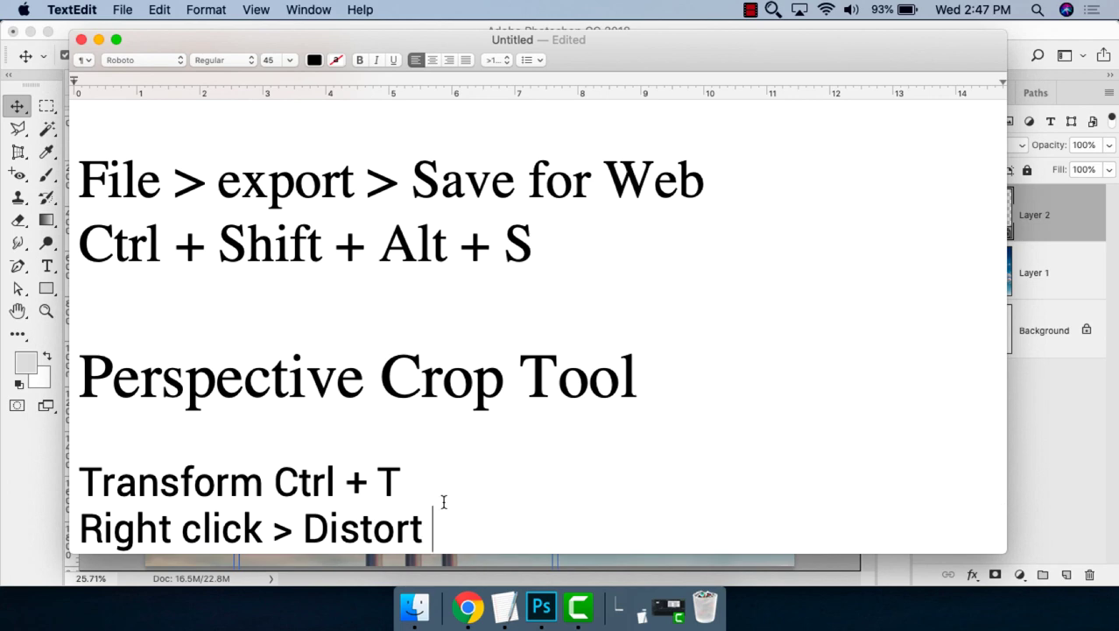
# Add the step 'Double click on Thumbnail > add your design image > Ctrl + S > Ctrl + W close the file'.
pyautogui.moveTo(437, 525); pyautogui.dragTo(23, 472)
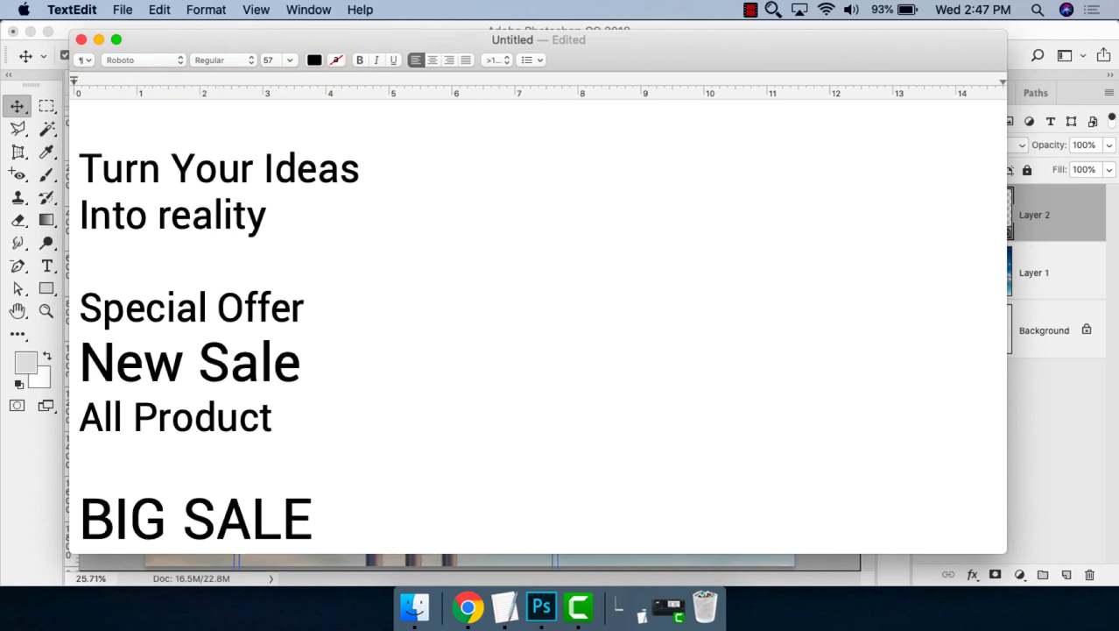
pyautogui.moveTo(529, 430); pyautogui.dragTo(47, 379)
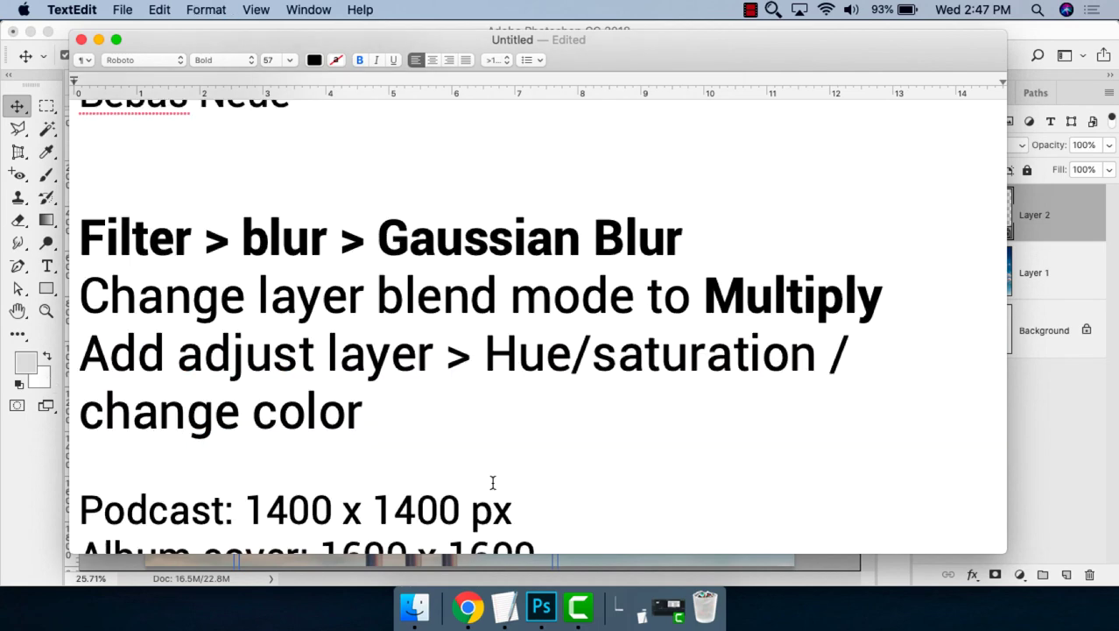
pyautogui.scroll(-10, 495, 477)
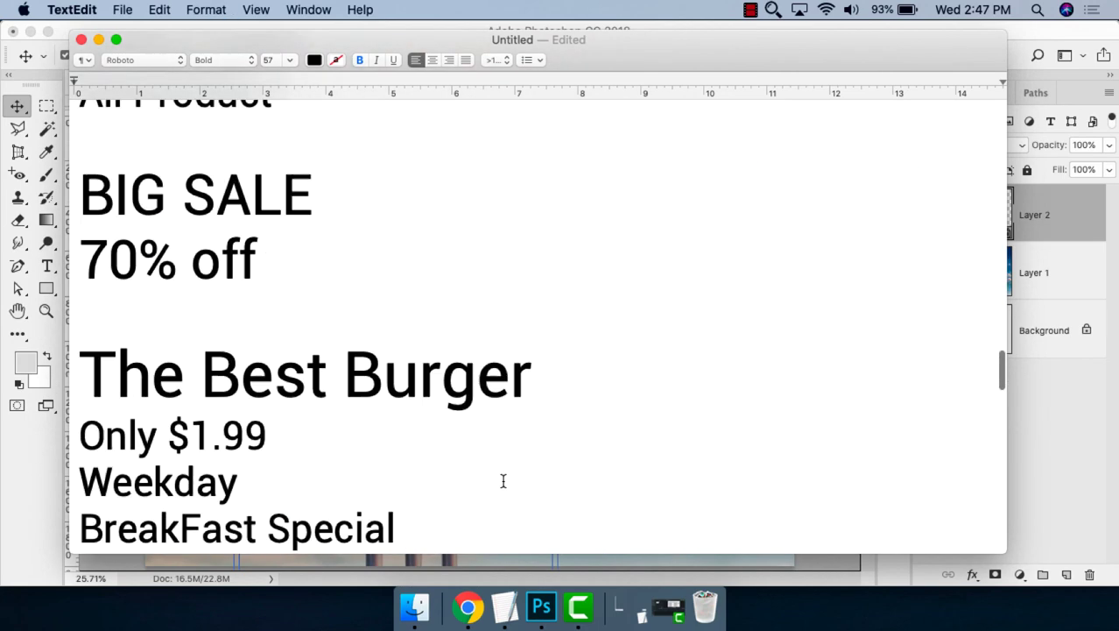
pyautogui.scroll(-10, 500, 473)
pyautogui.click(556, 429)
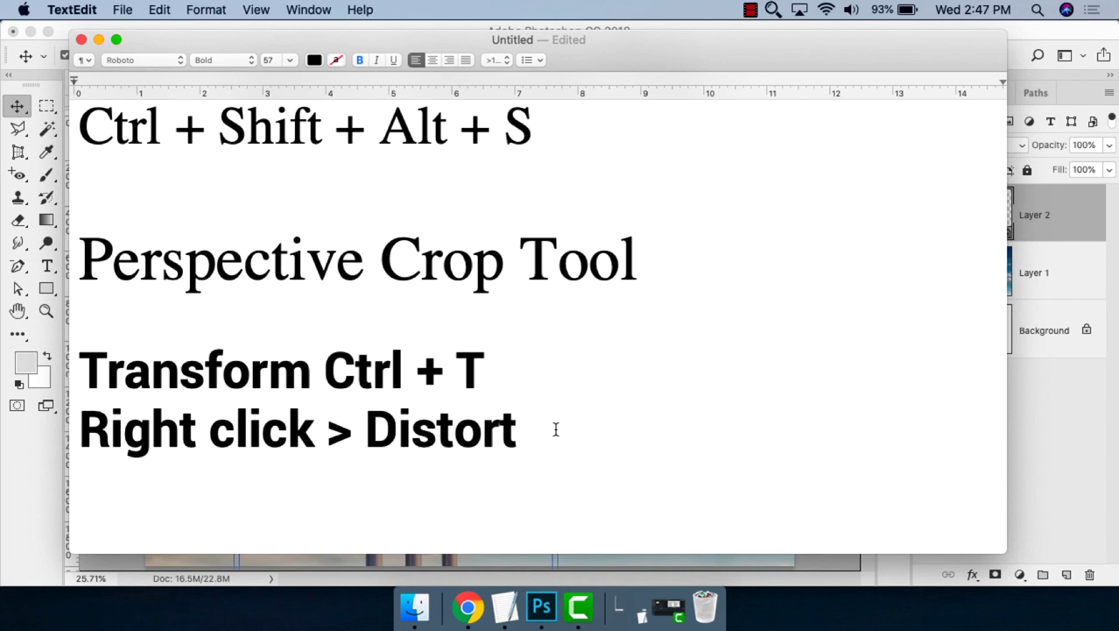
pyautogui.press('Return')
pyautogui.write('D')
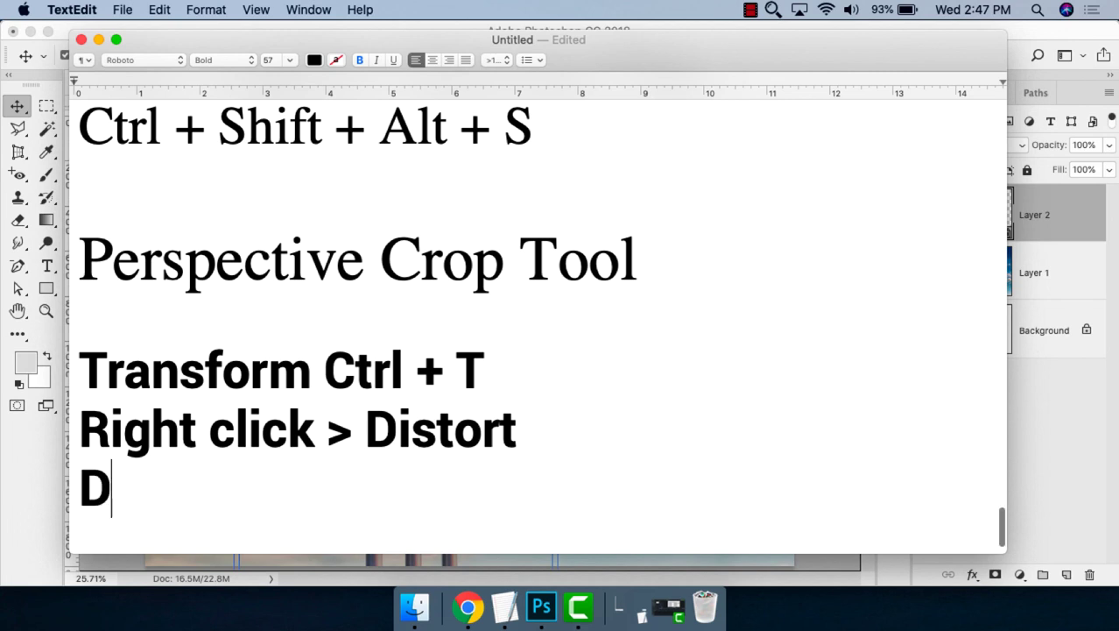
pyautogui.write('ouble click on ')
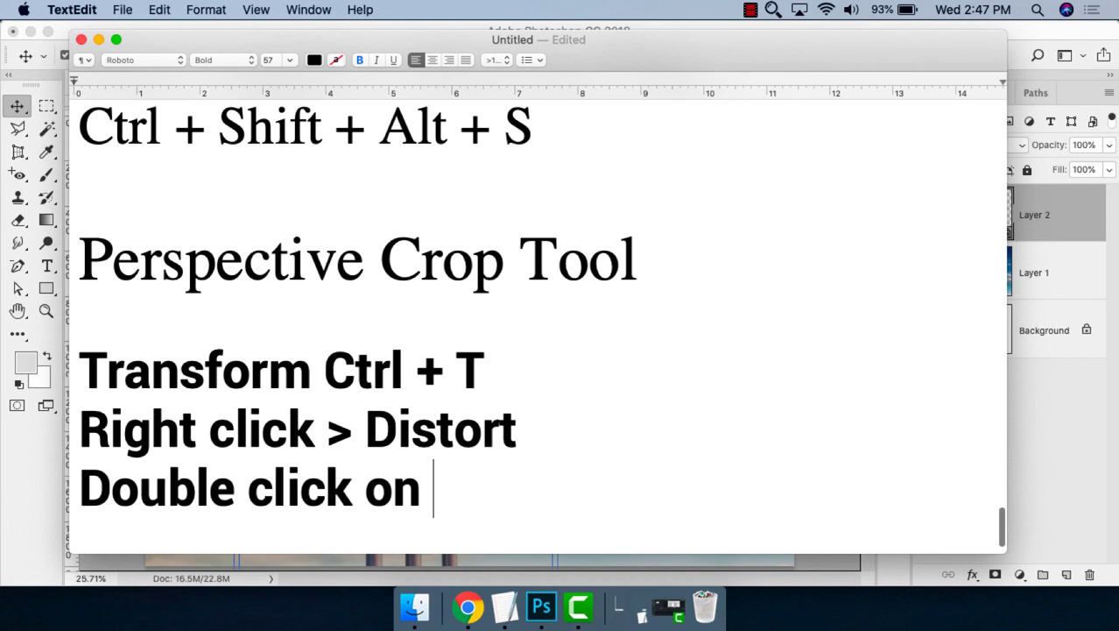
pyautogui.write('Thumb')
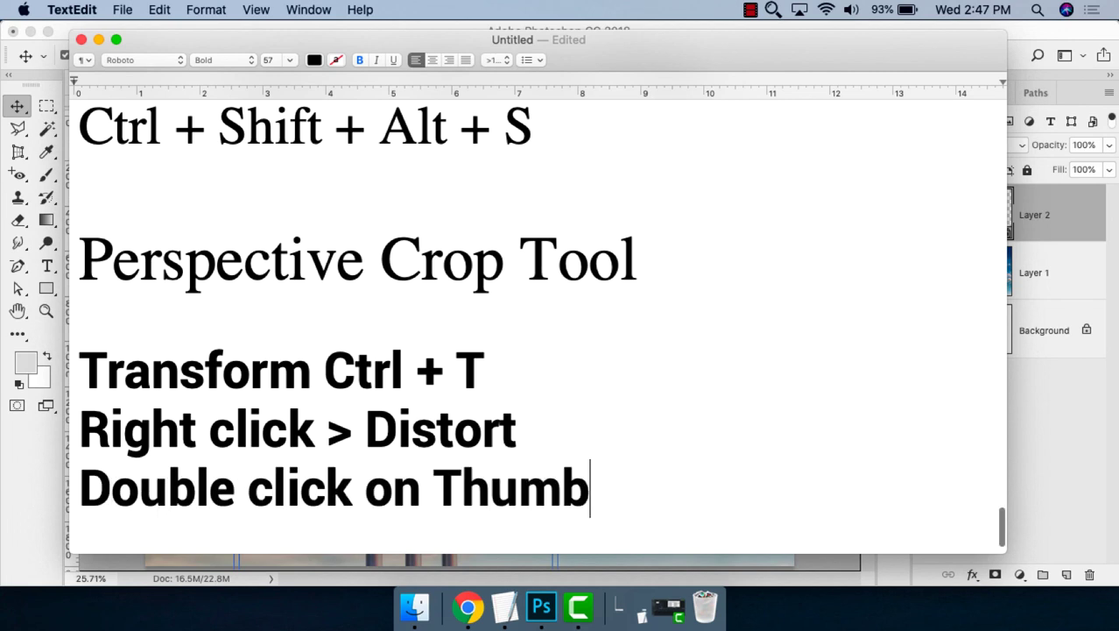
pyautogui.write('nail > ad')
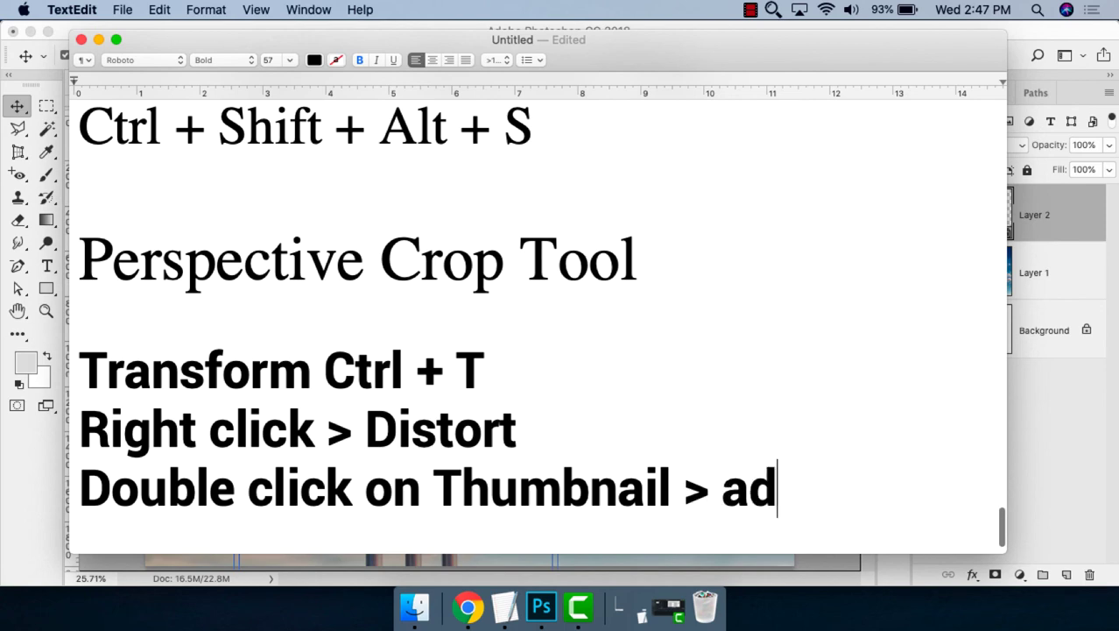
pyautogui.write('d your design image ')
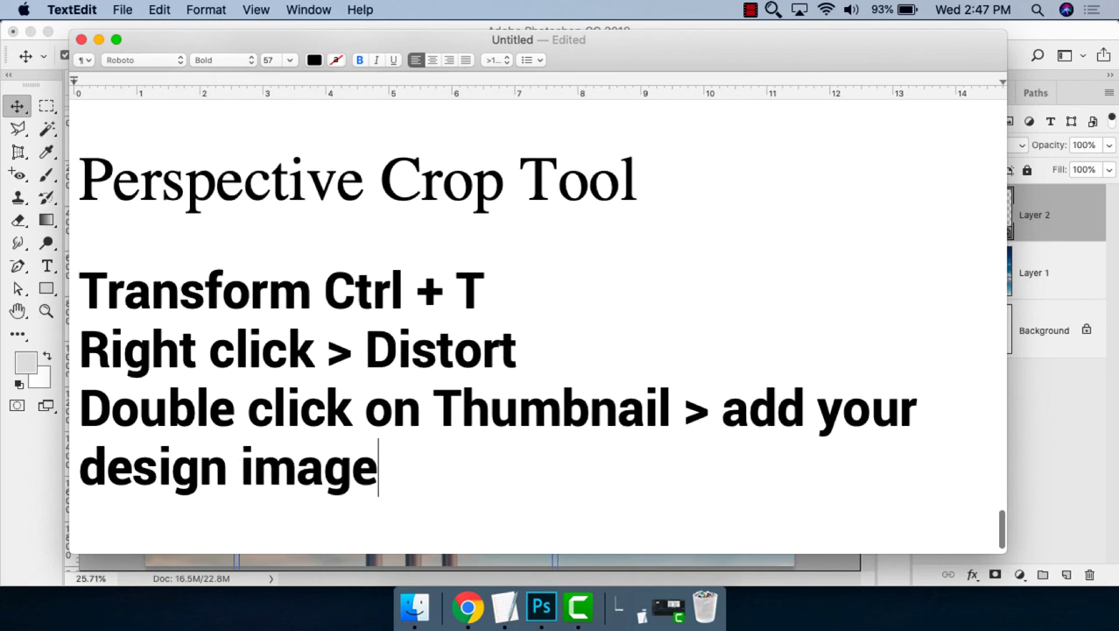
pyautogui.write('> Ctrl ')
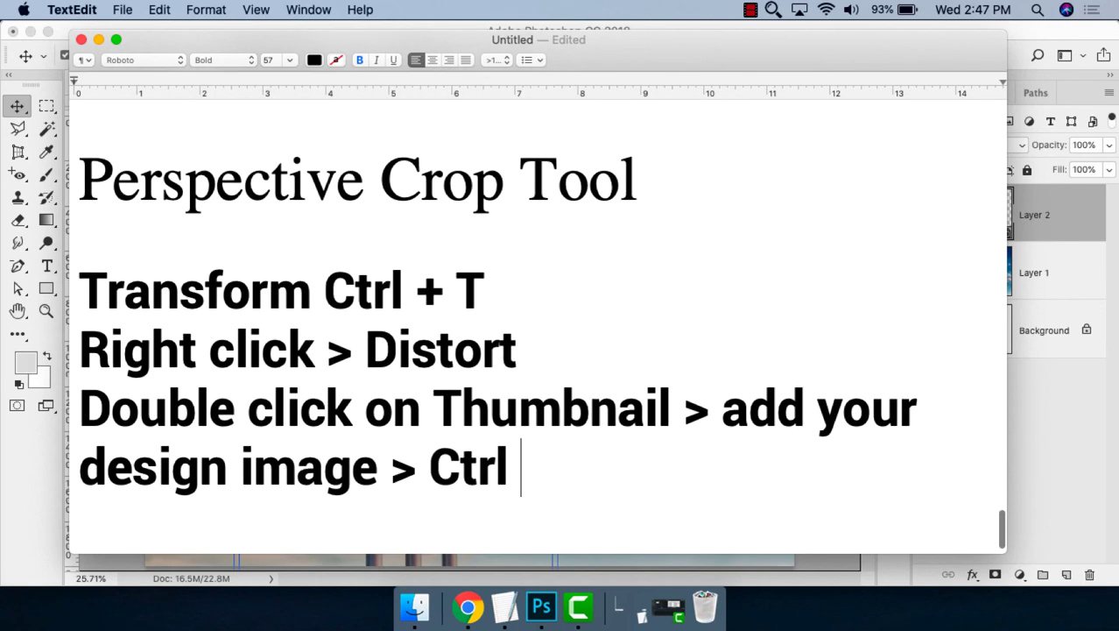
pyautogui.write('+ S ')
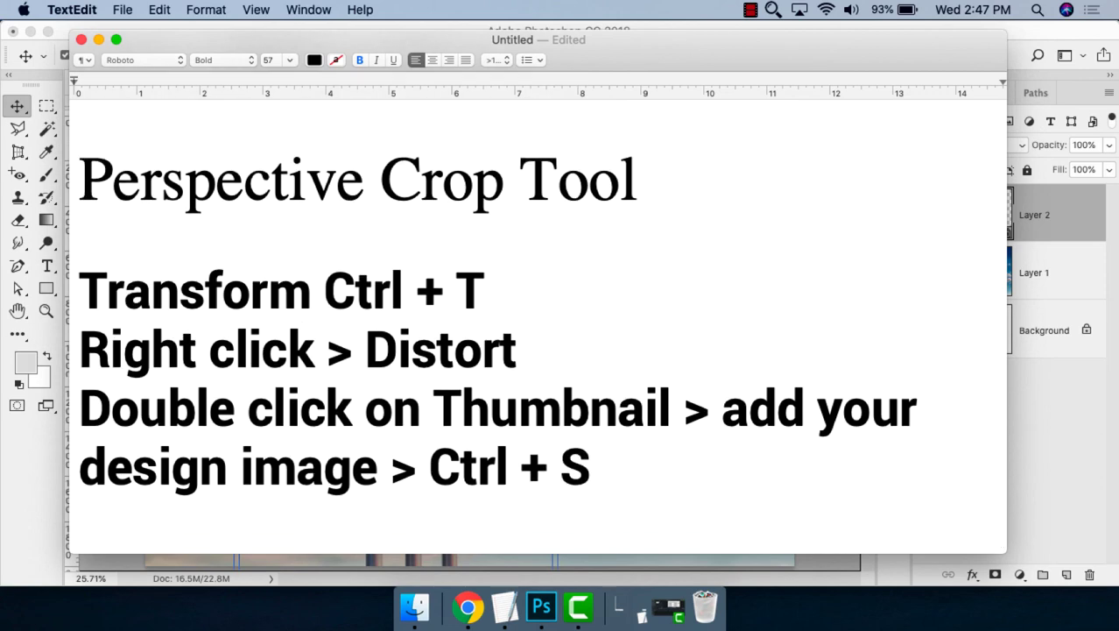
pyautogui.write('> Ct')
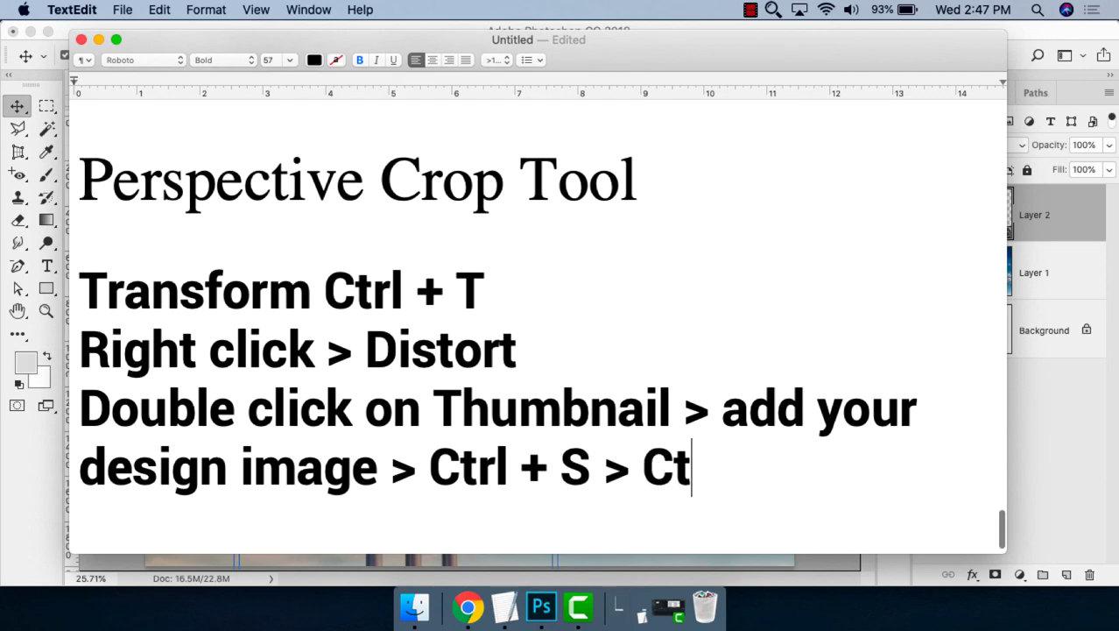
pyautogui.write('rl + W clos')
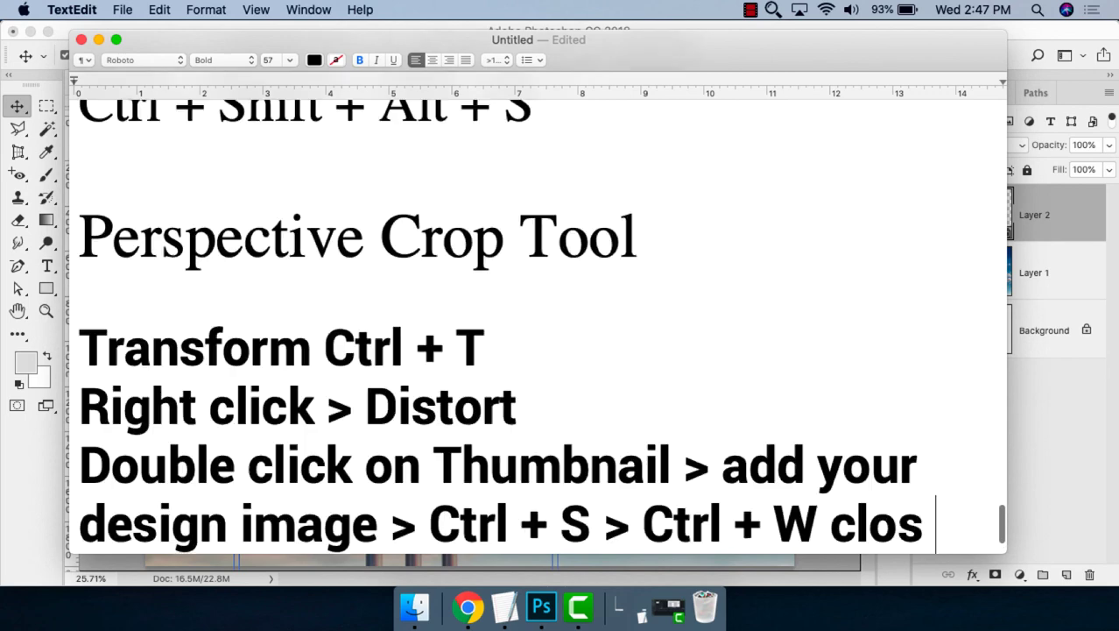
pyautogui.write('e ')
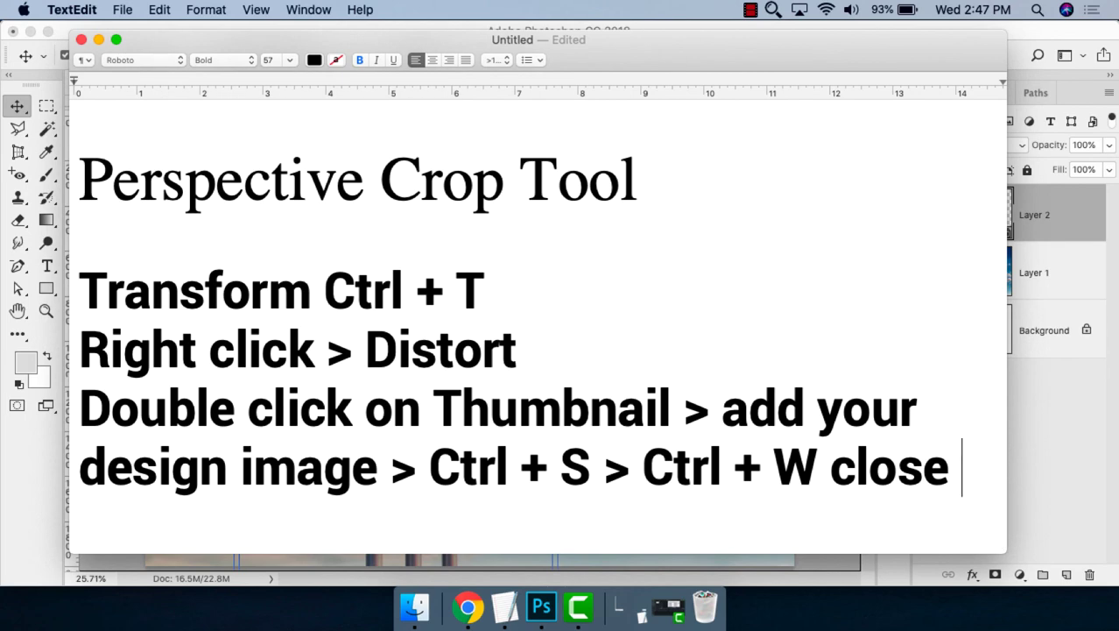
pyautogui.write('the file')
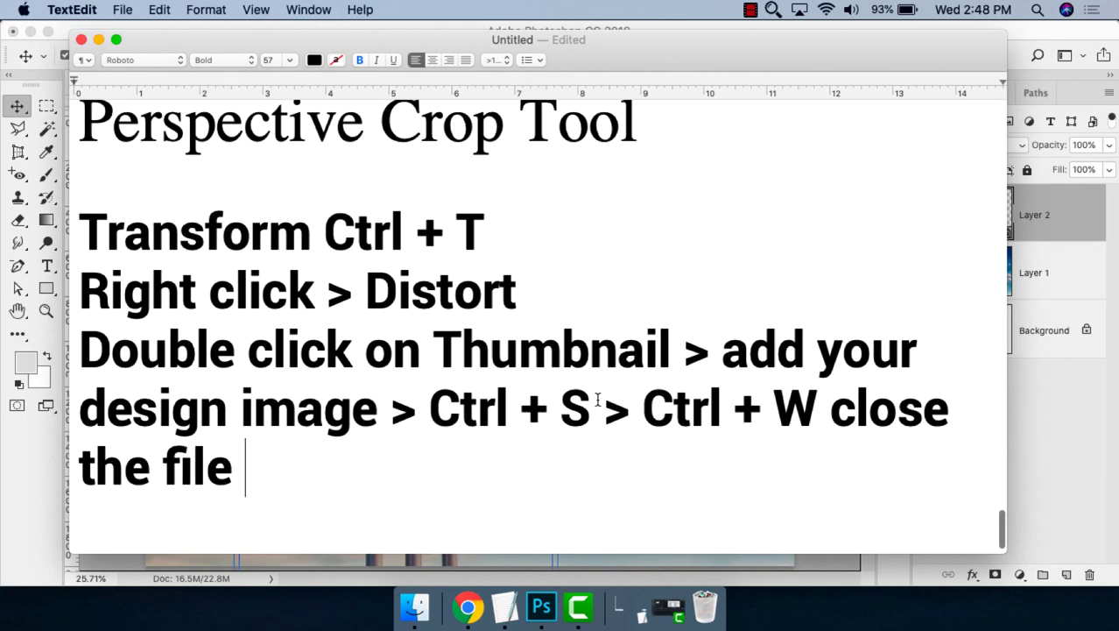
# Insert 'save the file' after Ctrl + S and undo the accidental overwrite of the last lines.
pyautogui.click(600, 404)
pyautogui.write('save the f')
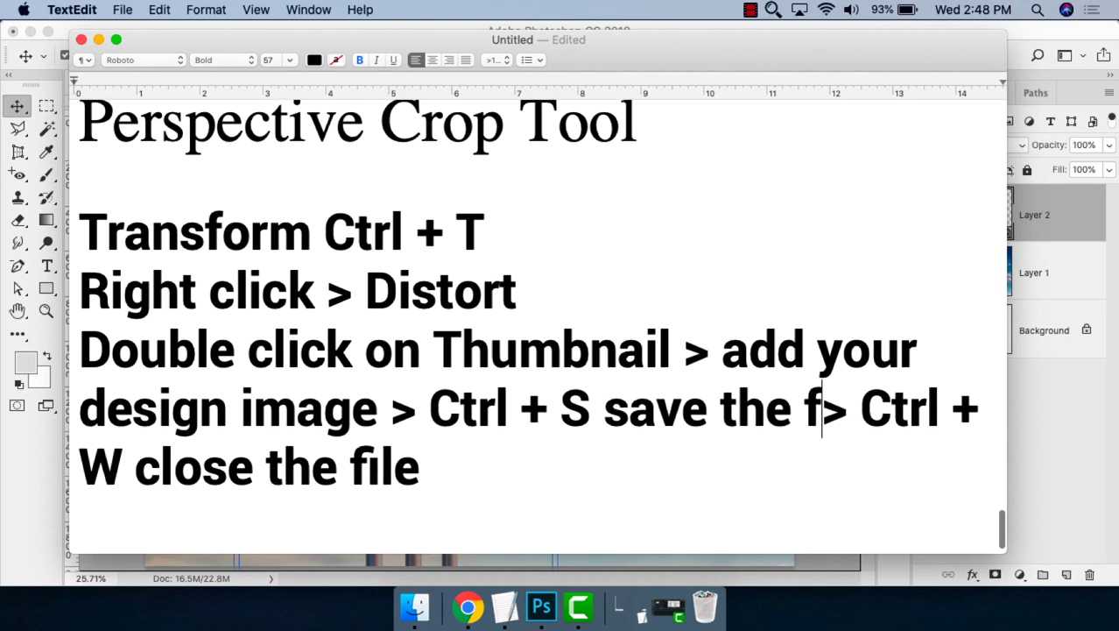
pyautogui.write('ile')
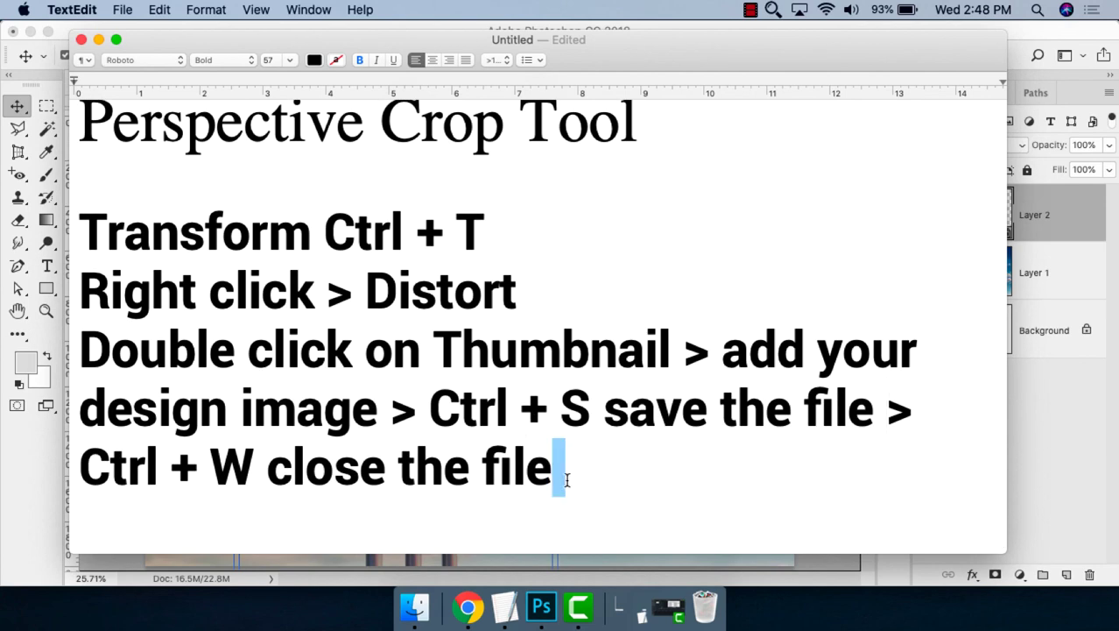
pyautogui.moveTo(554, 467); pyautogui.dragTo(79, 333)
pyautogui.write('d')
pyautogui.press('super+z')
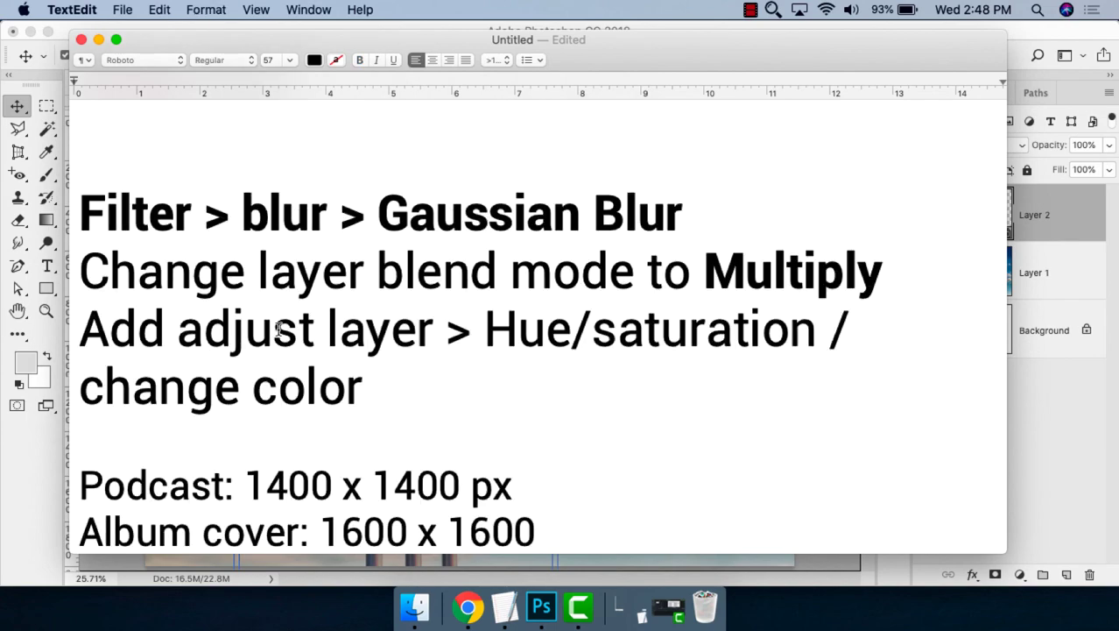
# Colour the step from 'Double click on Thumbnail' to 'Ctrl + W close the file' red.
pyautogui.scroll(-10, 278, 329)
pyautogui.scroll(-10, 287, 349)
pyautogui.scroll(-10, 288, 344)
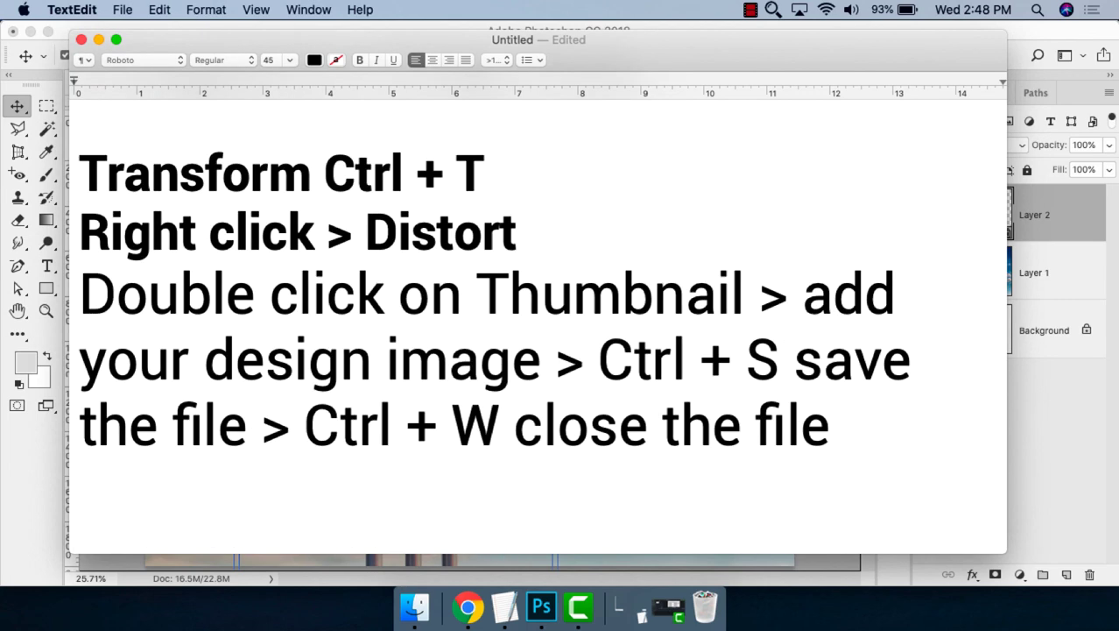
pyautogui.moveTo(843, 428); pyautogui.dragTo(81, 289)
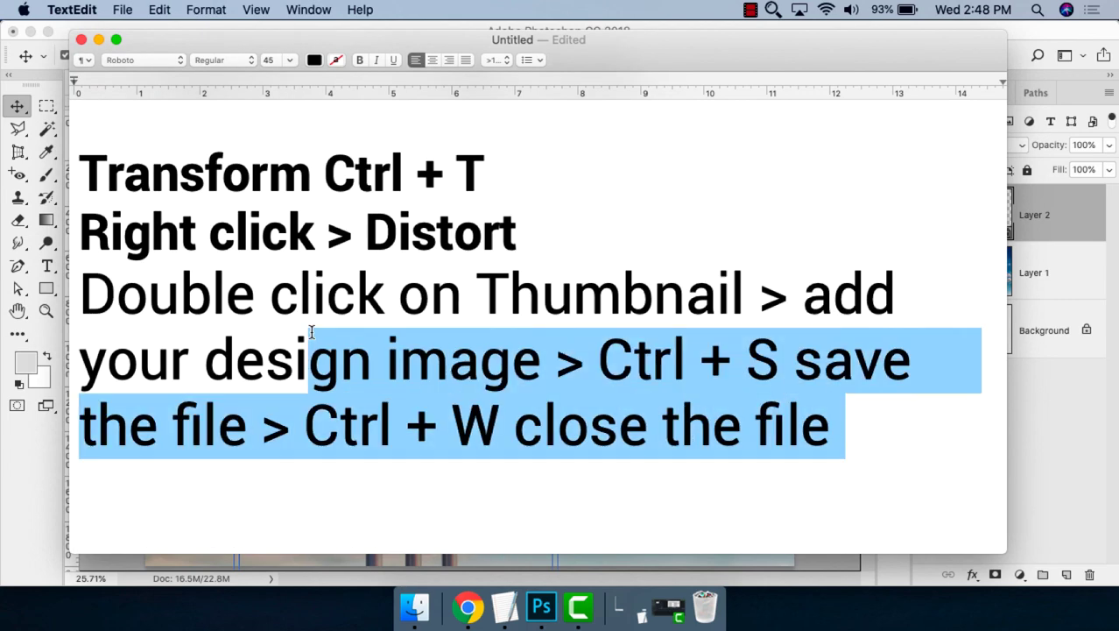
pyautogui.click(314, 60)
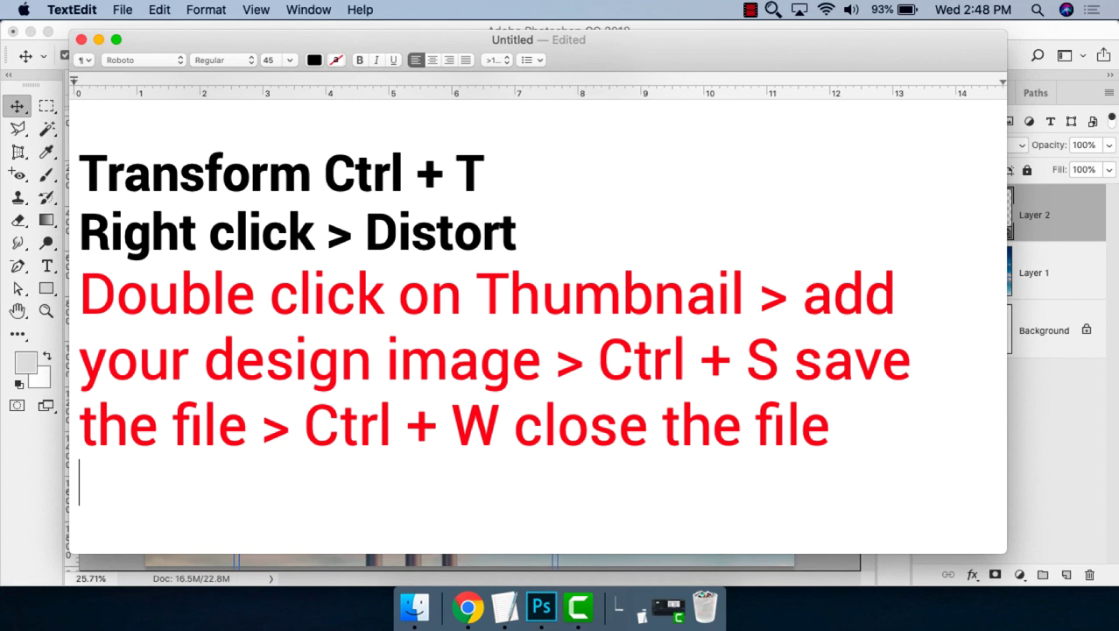
# Add a bold 'Convert to smart Object' line above Transform, with a blank line below the Perspective Crop Tool title.
pyautogui.scroll(3, 215, 313)
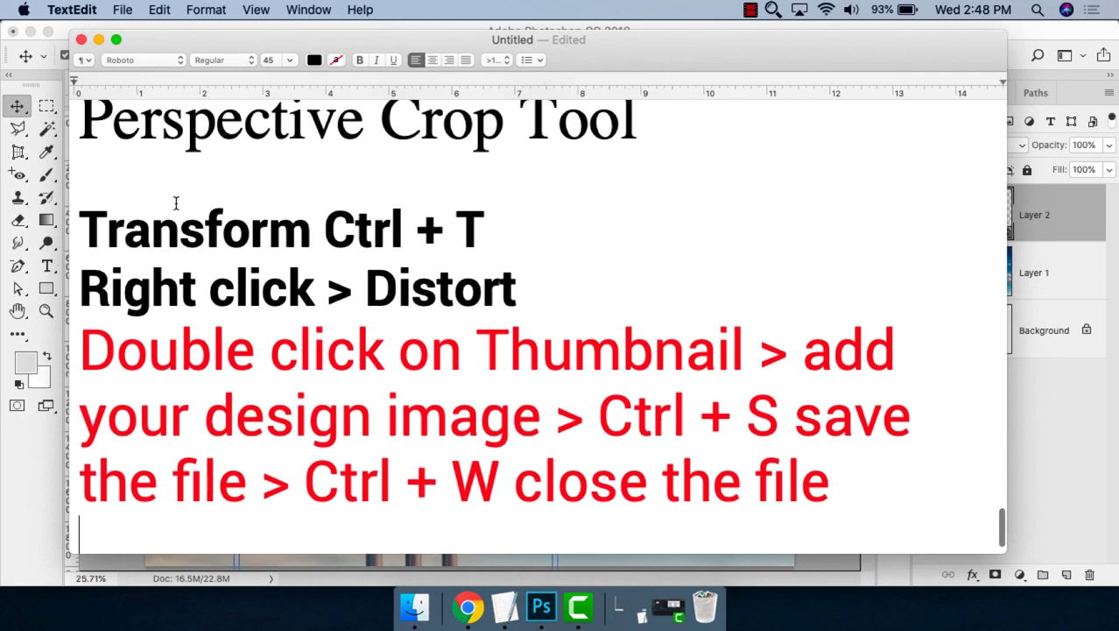
pyautogui.write('Con')
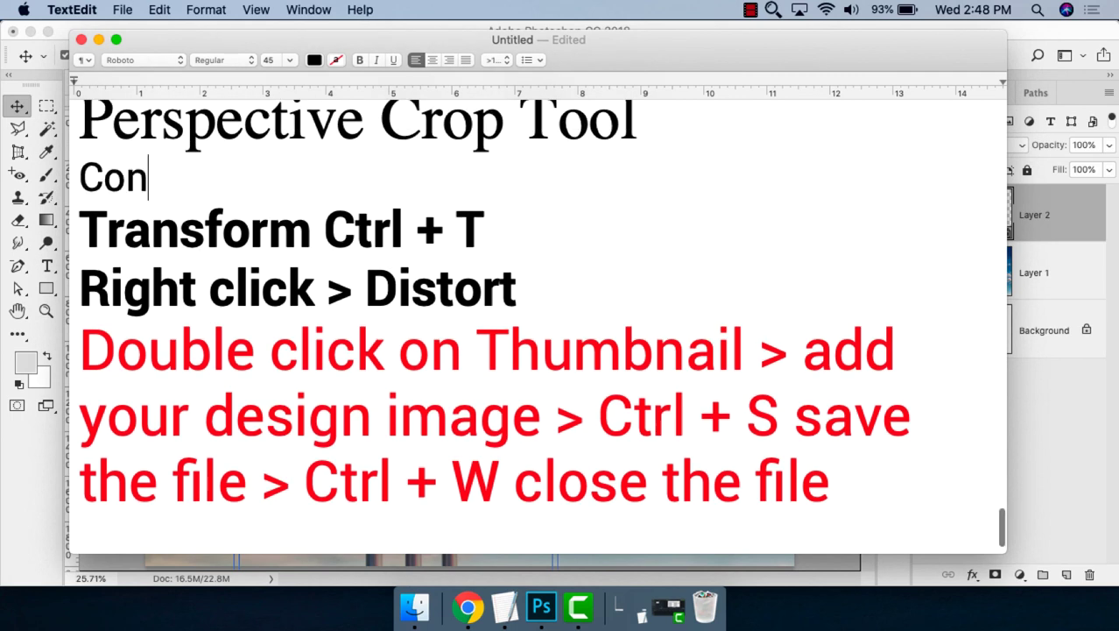
pyautogui.write('vert to smart ')
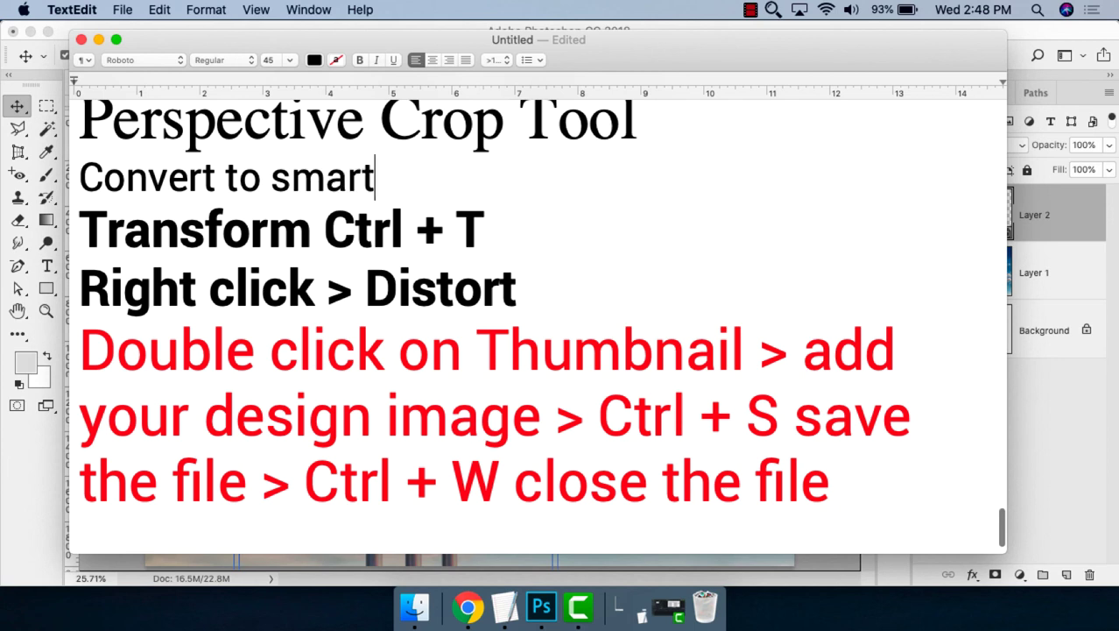
pyautogui.write('Objec')
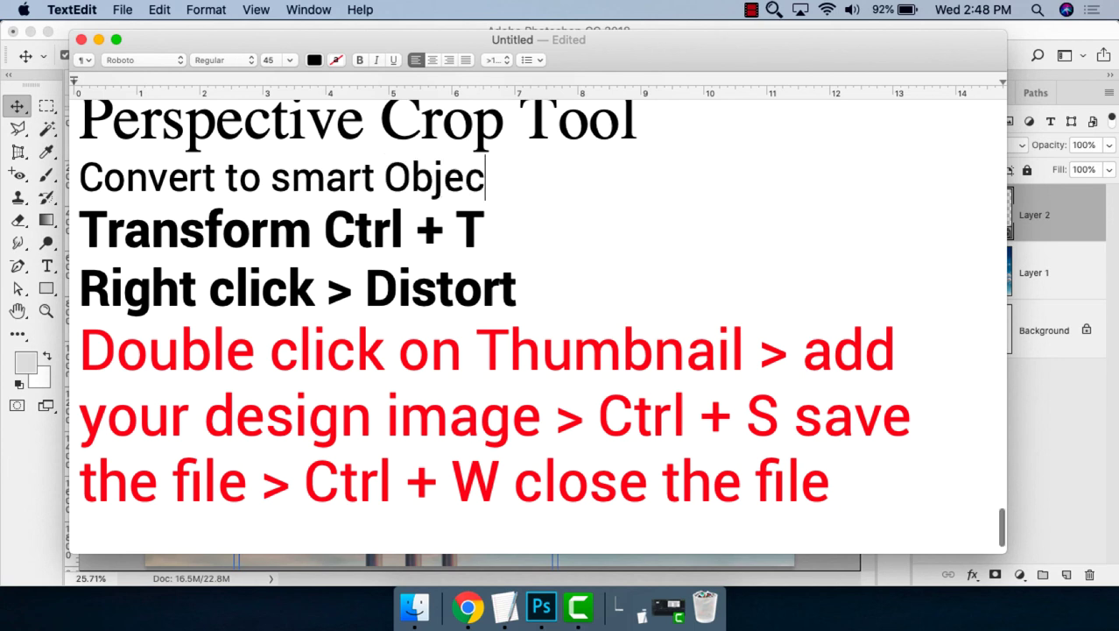
pyautogui.write('t')
pyautogui.press('super+shift+Left')
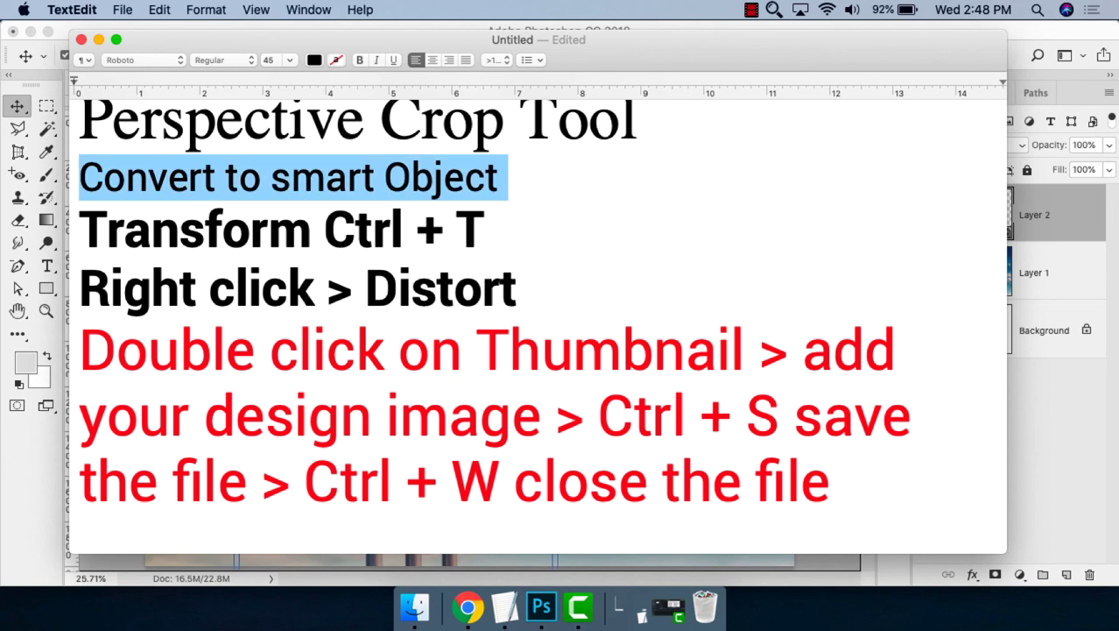
pyautogui.press('super+v')
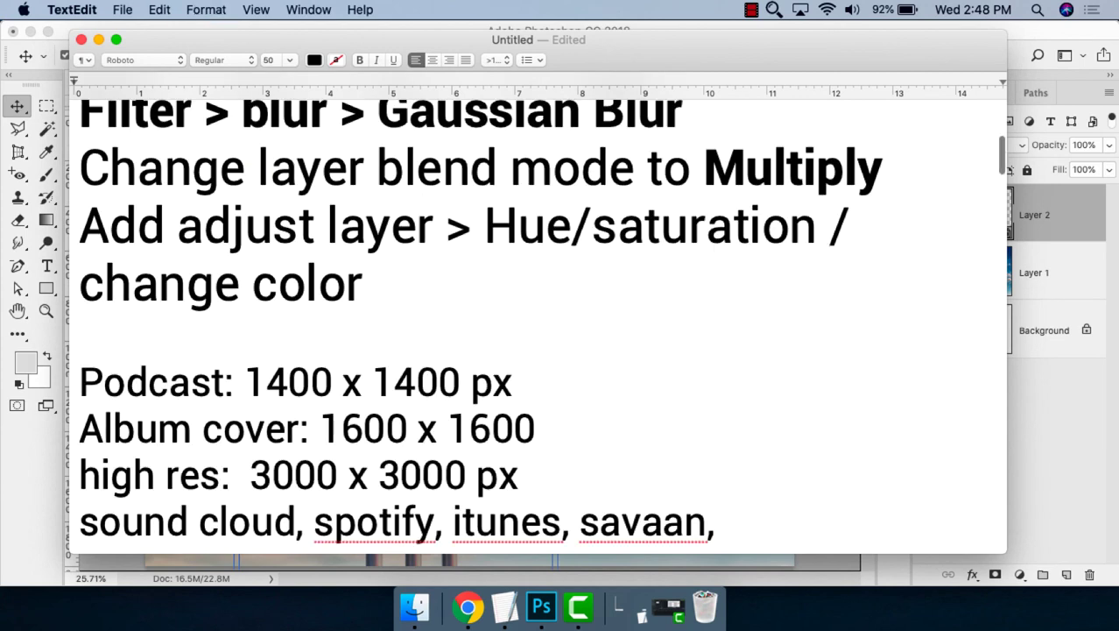
pyautogui.scroll(-15, 424, 287)
pyautogui.scroll(-10, 424, 287)
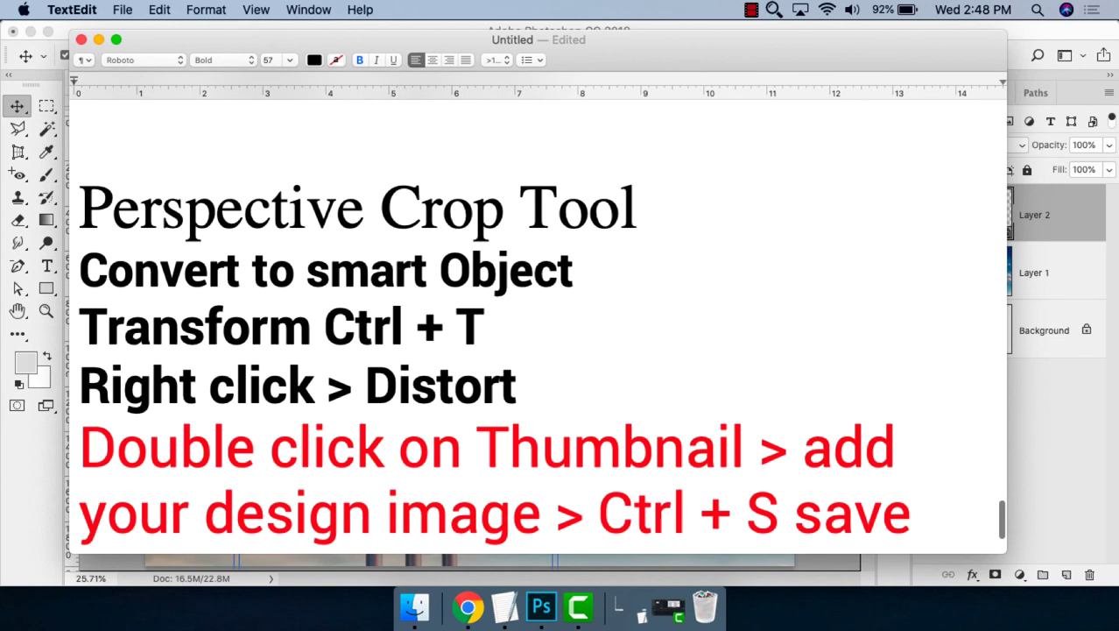
pyautogui.scroll(2, 424, 287)
pyautogui.scroll(-4, 490, 258)
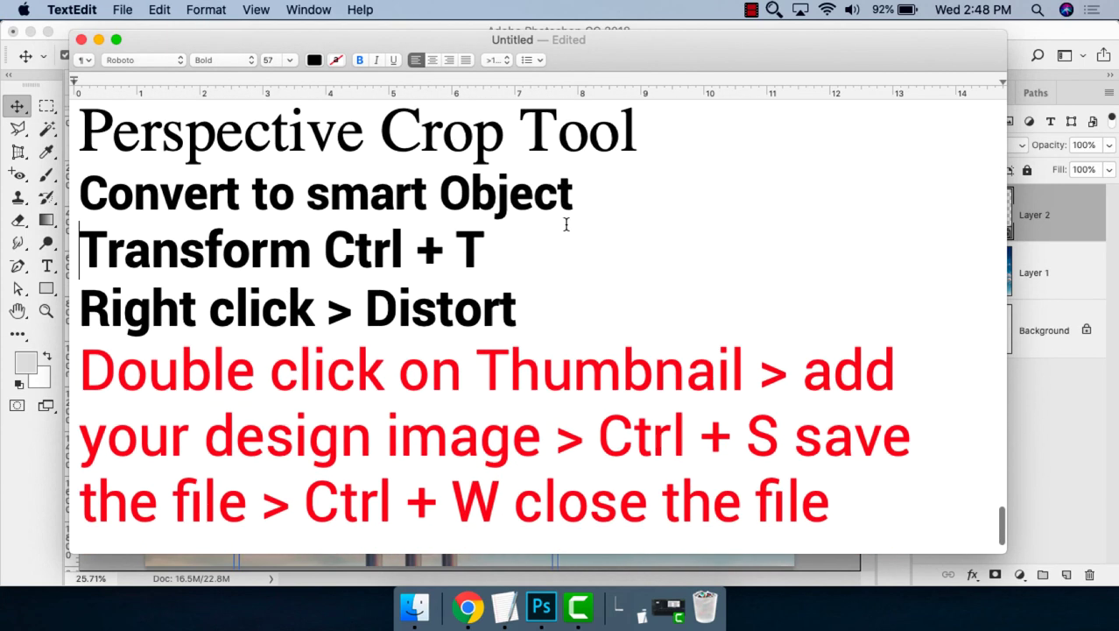
pyautogui.click(656, 143)
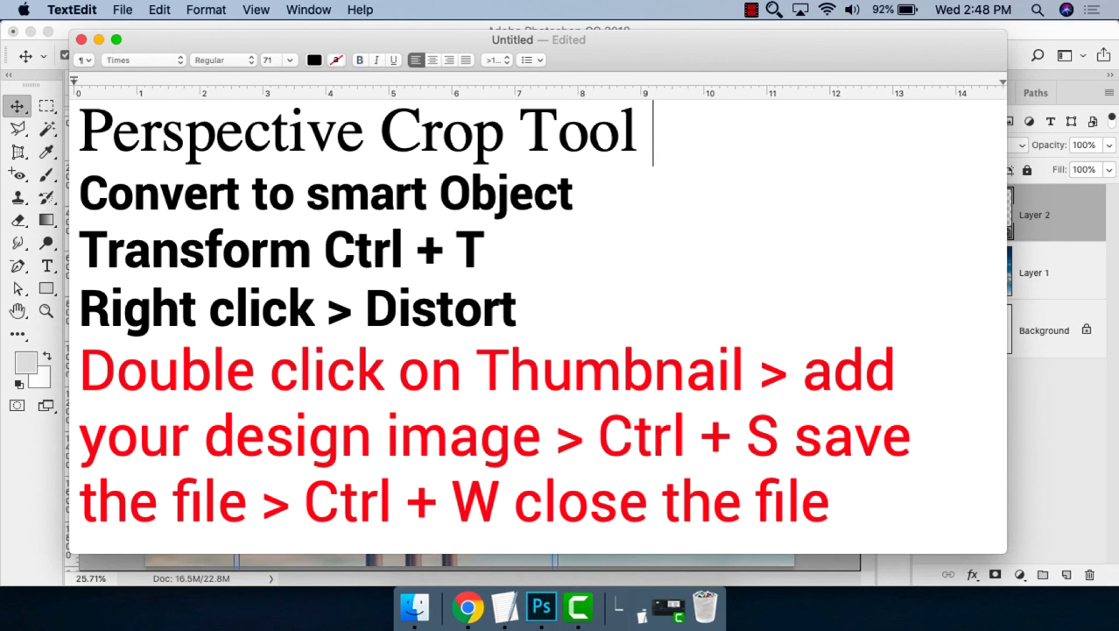
pyautogui.press('Return')
pyautogui.scroll(-3, 634, 281)
pyautogui.scroll(2, 634, 280)
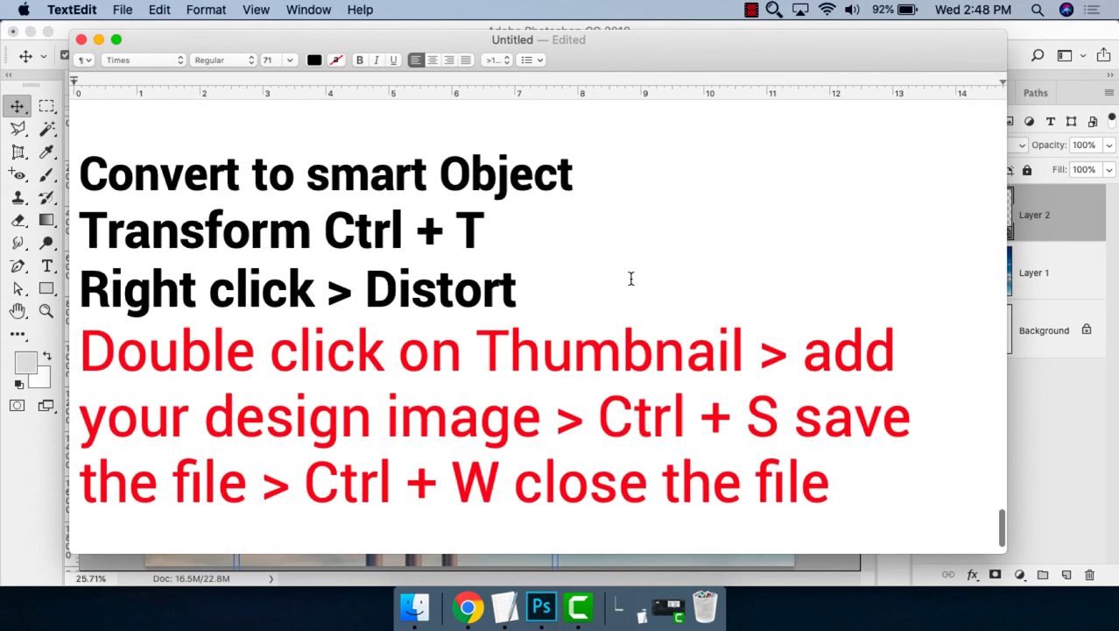
# Number the four steps 1., 2., 3. and 4.
pyautogui.click(80, 171)
pyautogui.write('1.')
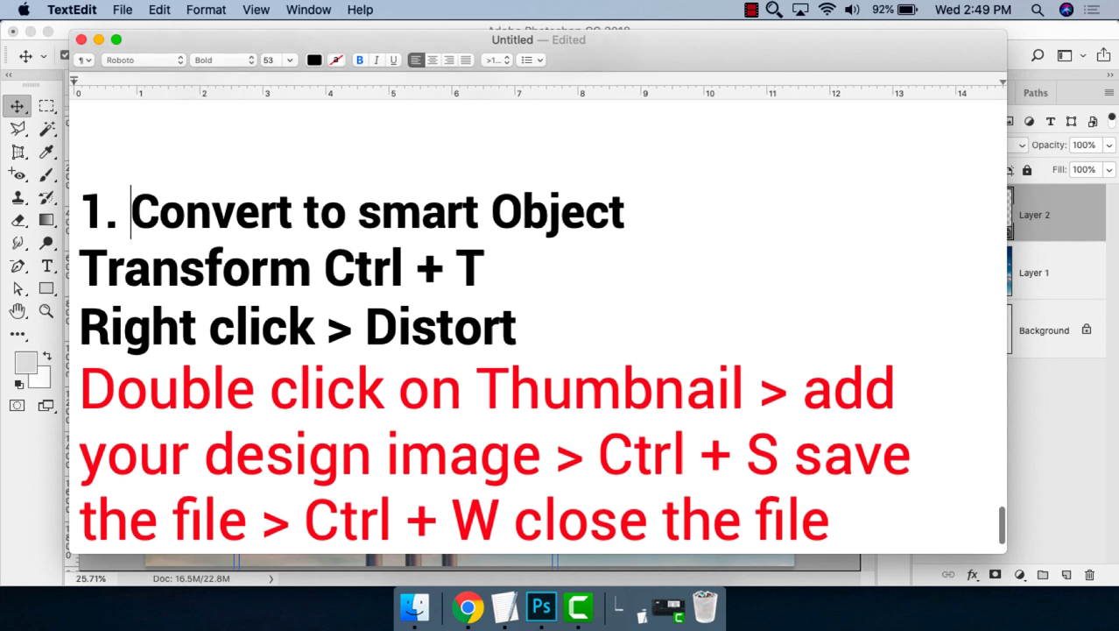
pyautogui.click(78, 230)
pyautogui.write('2.')
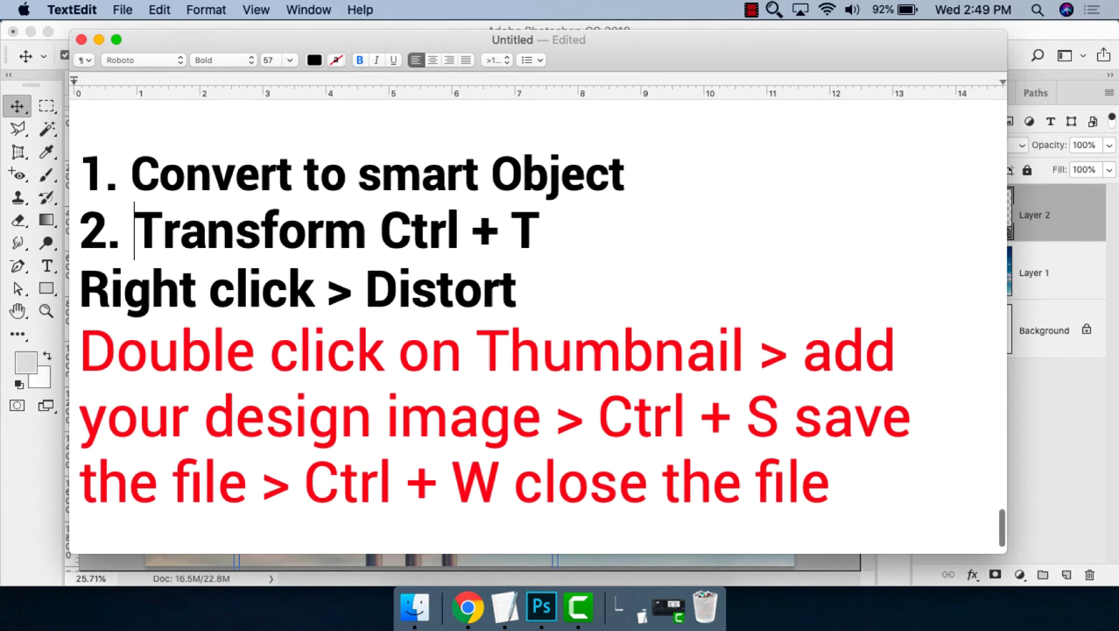
pyautogui.click(79, 289)
pyautogui.write('3.')
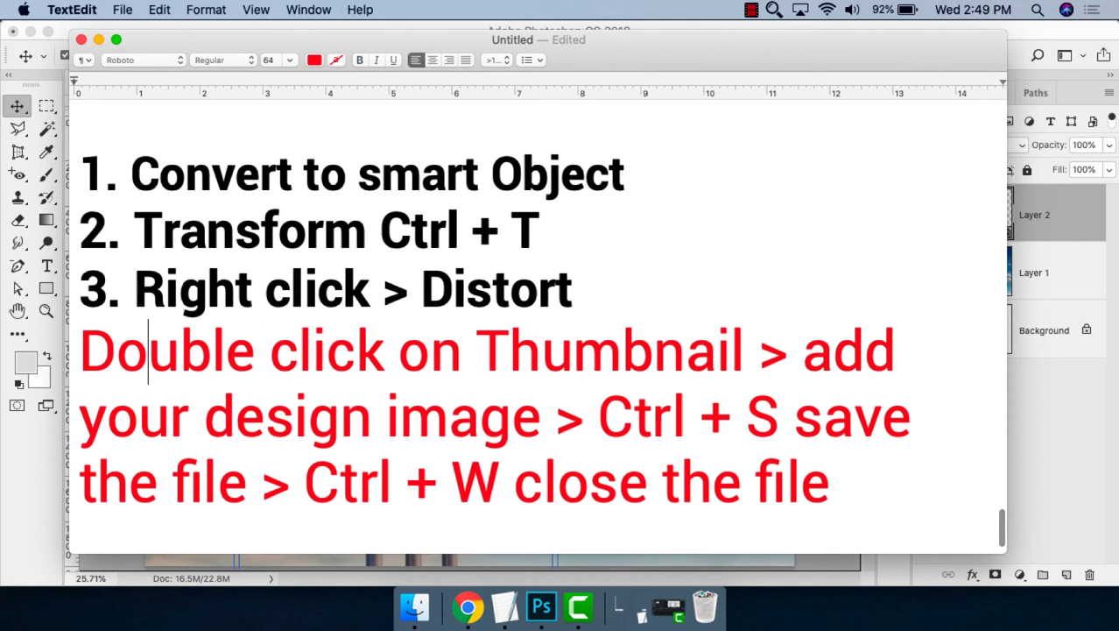
pyautogui.click(78, 351)
pyautogui.write('4.')
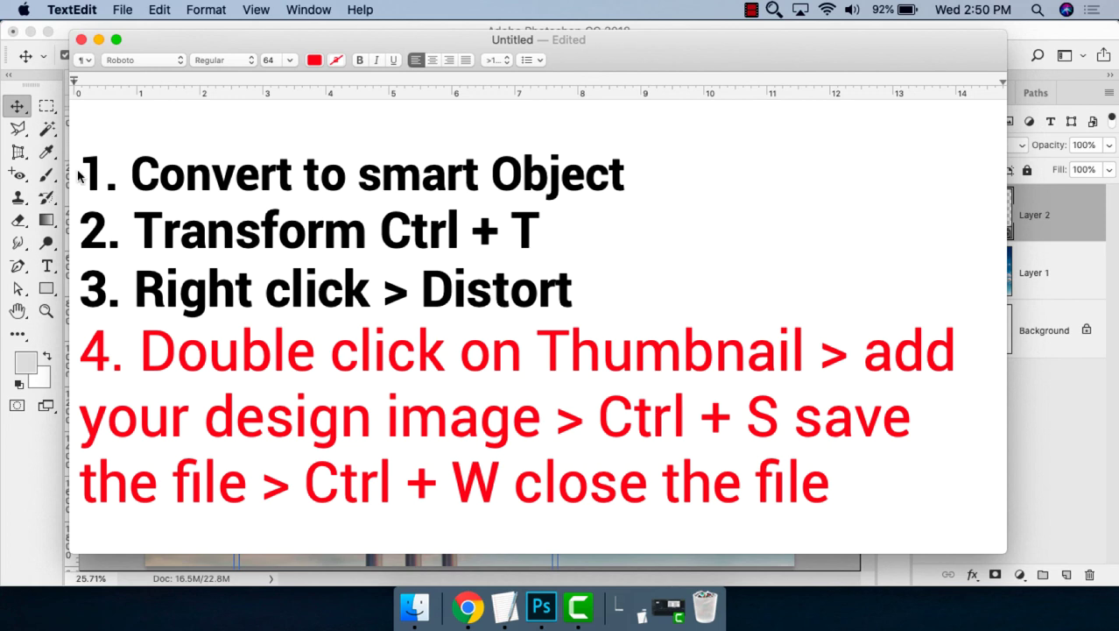
pyautogui.click(753, 10)
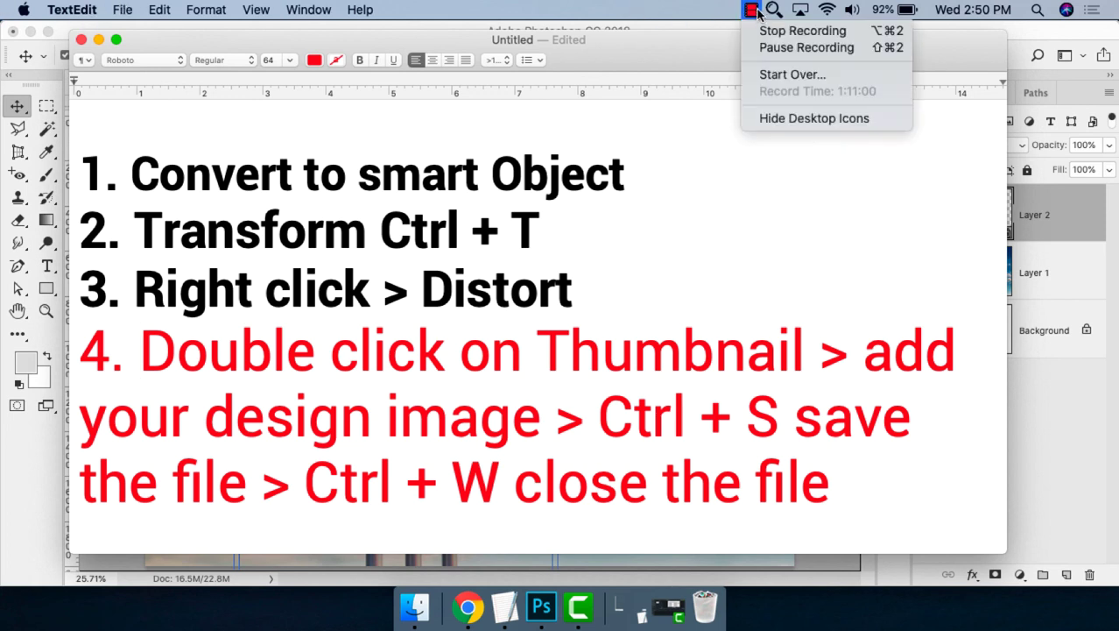